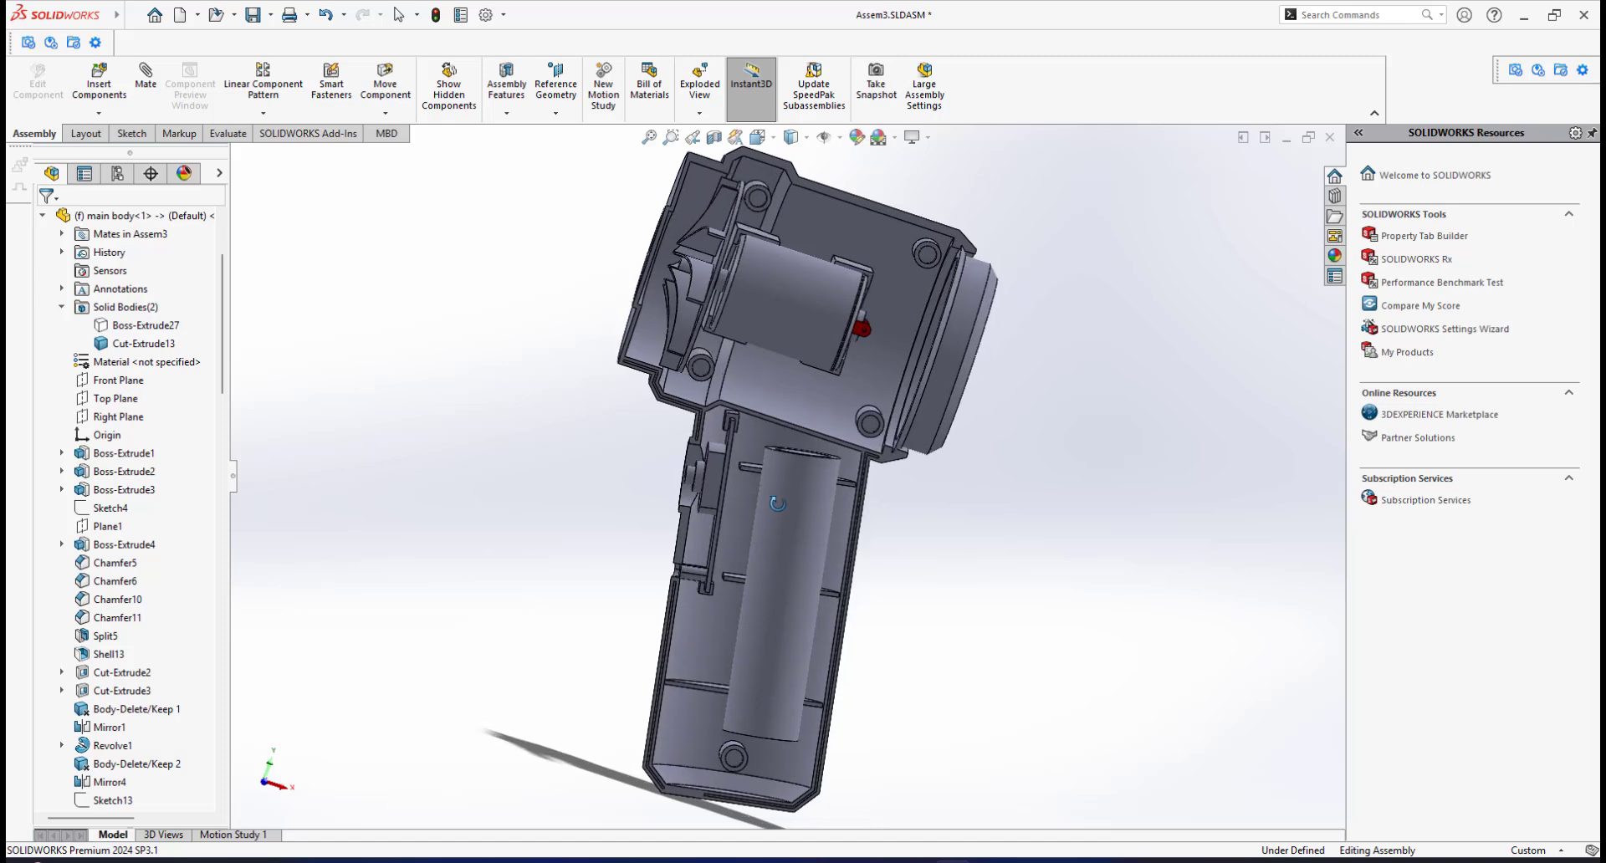
Examine how the PCB is held in its upper and lower slots inside the handle
{"action": "scroll", "coordinate": [740, 483], "scroll_direction": "down", "scroll_amount": 3}
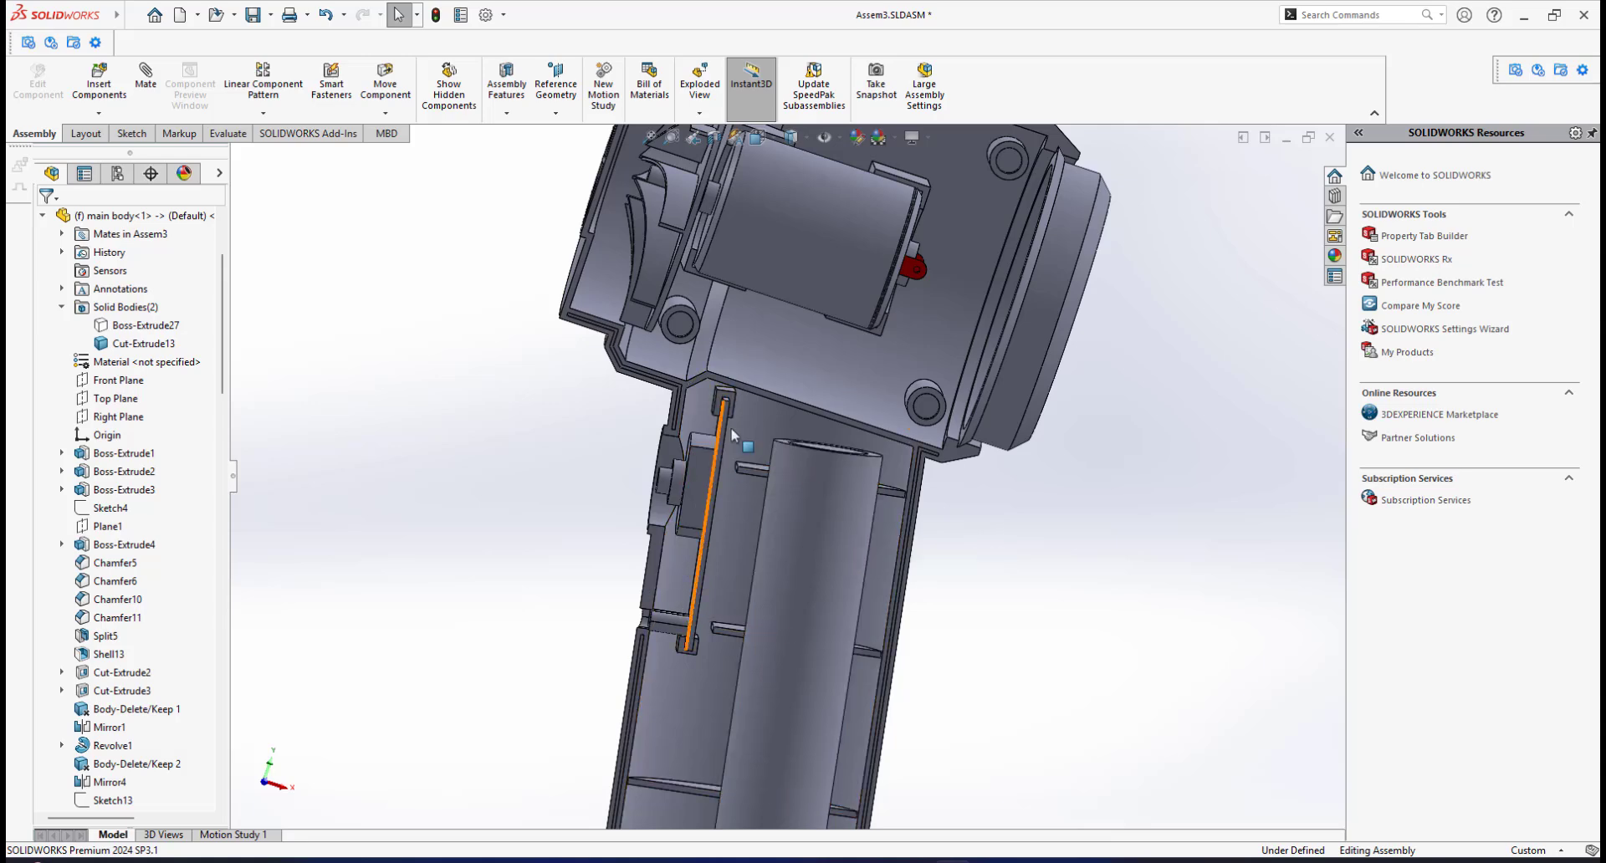
{"action": "scroll", "coordinate": [726, 407], "scroll_direction": "down", "scroll_amount": 1}
{"action": "scroll", "coordinate": [786, 487], "scroll_direction": "up", "scroll_amount": 3}
{"action": "scroll", "coordinate": [736, 460], "scroll_direction": "down", "scroll_amount": 2}
{"action": "mouse_move", "coordinate": [791, 492]}
{"action": "middle_mouse_down"}
{"action": "mouse_move", "coordinate": [740, 464]}
{"action": "mouse_move", "coordinate": [764, 507]}
{"action": "middle_mouse_up"}
{"action": "scroll", "coordinate": [743, 492], "scroll_direction": "down", "scroll_amount": 2}
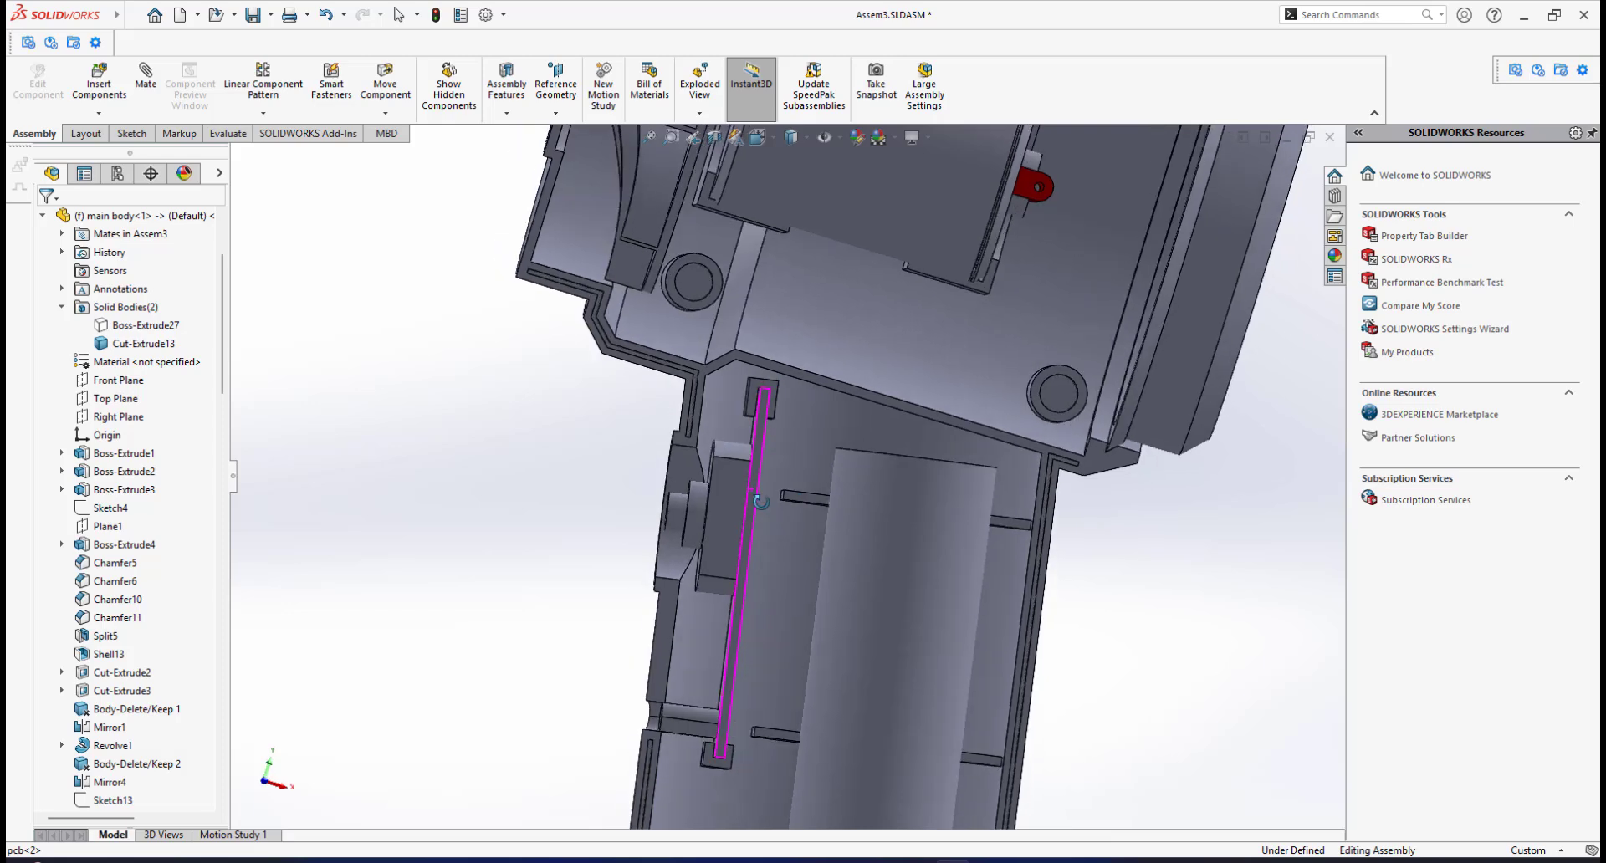
{"action": "scroll", "coordinate": [785, 522], "scroll_direction": "up", "scroll_amount": 4}
{"action": "scroll", "coordinate": [752, 573], "scroll_direction": "down", "scroll_amount": 2}
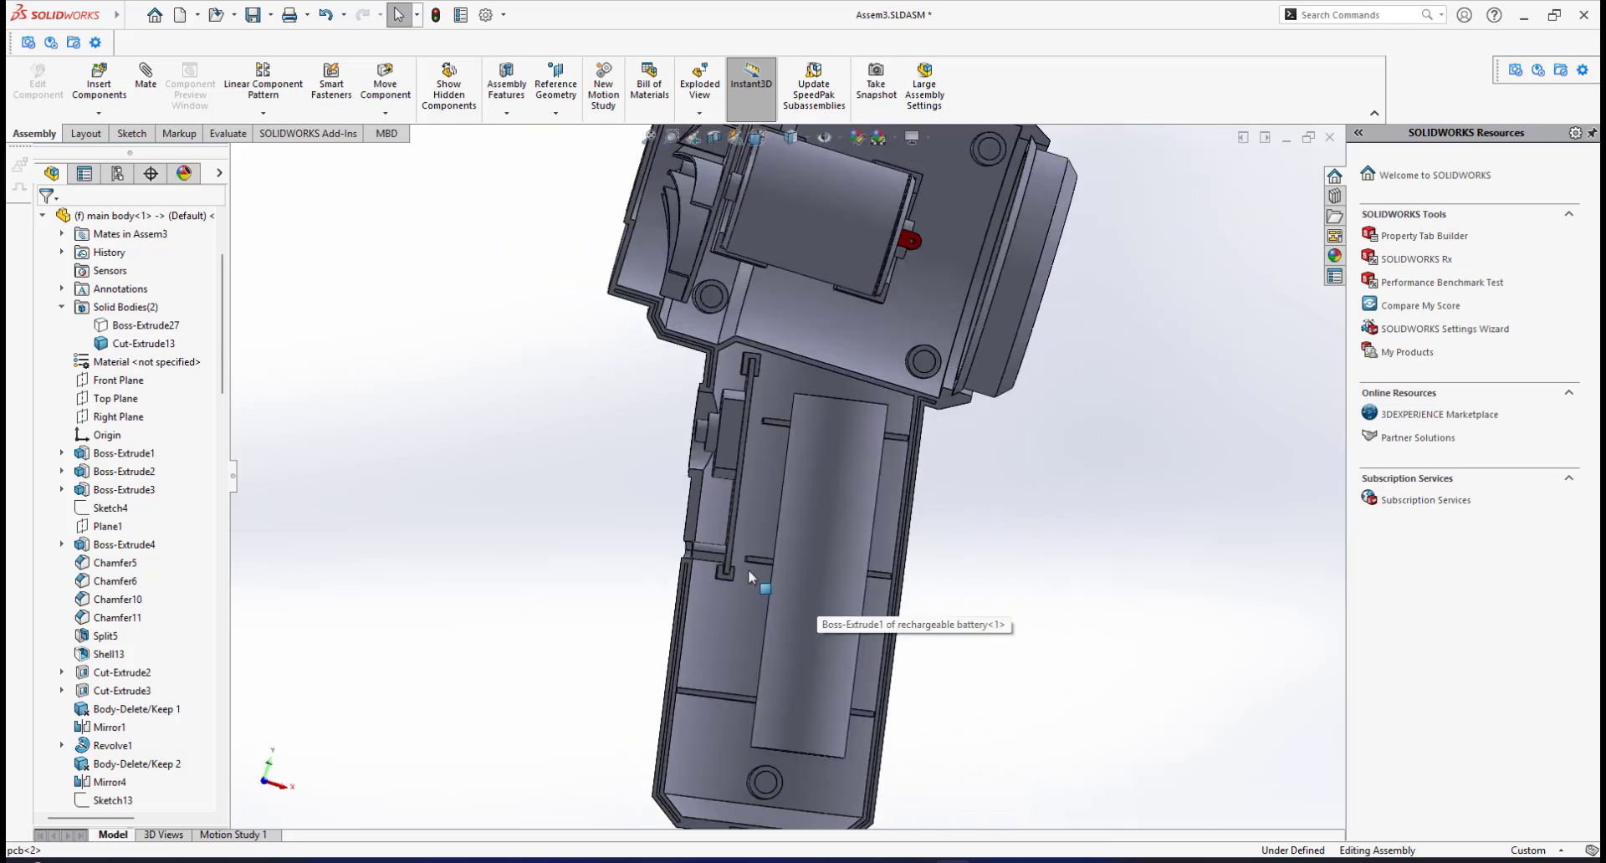
{"action": "middle_click_drag", "start_coordinate": [753, 574], "coordinate": [811, 343]}
{"action": "scroll", "coordinate": [770, 569], "scroll_direction": "up", "scroll_amount": 1}
{"action": "scroll", "coordinate": [770, 569], "scroll_direction": "down", "scroll_amount": 3}
{"action": "scroll", "coordinate": [737, 522], "scroll_direction": "down", "scroll_amount": 4}
{"action": "scroll", "coordinate": [750, 445], "scroll_direction": "down", "scroll_amount": 1}
{"action": "scroll", "coordinate": [795, 408], "scroll_direction": "up", "scroll_amount": 10}
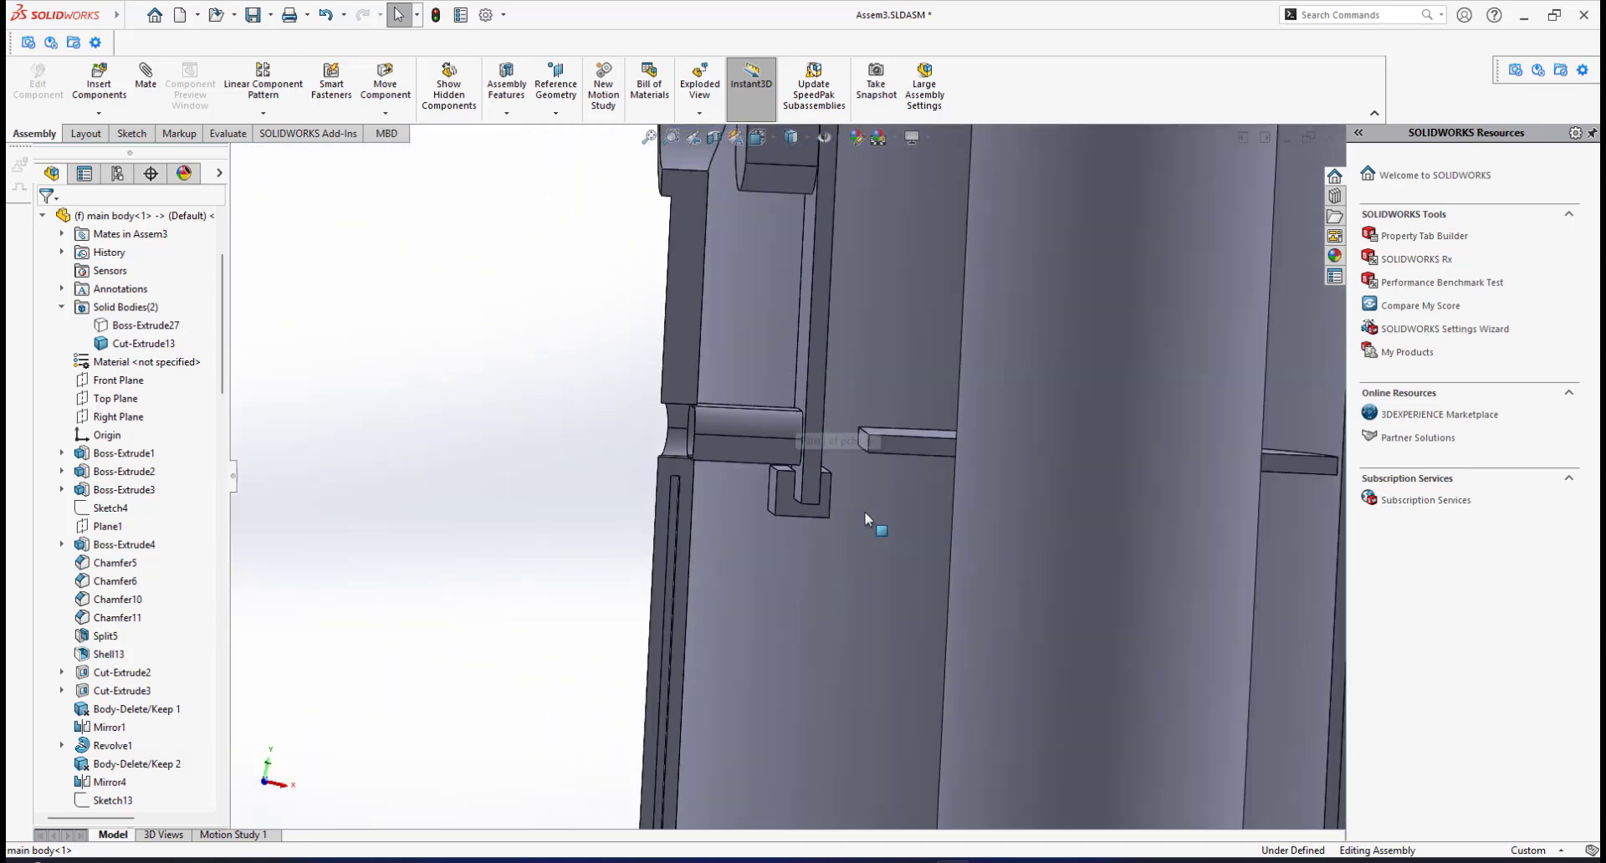
Examine the rechargeable battery and the support ribs around it inside the handle
{"action": "middle_click_drag", "start_coordinate": [876, 448], "coordinate": [884, 402]}
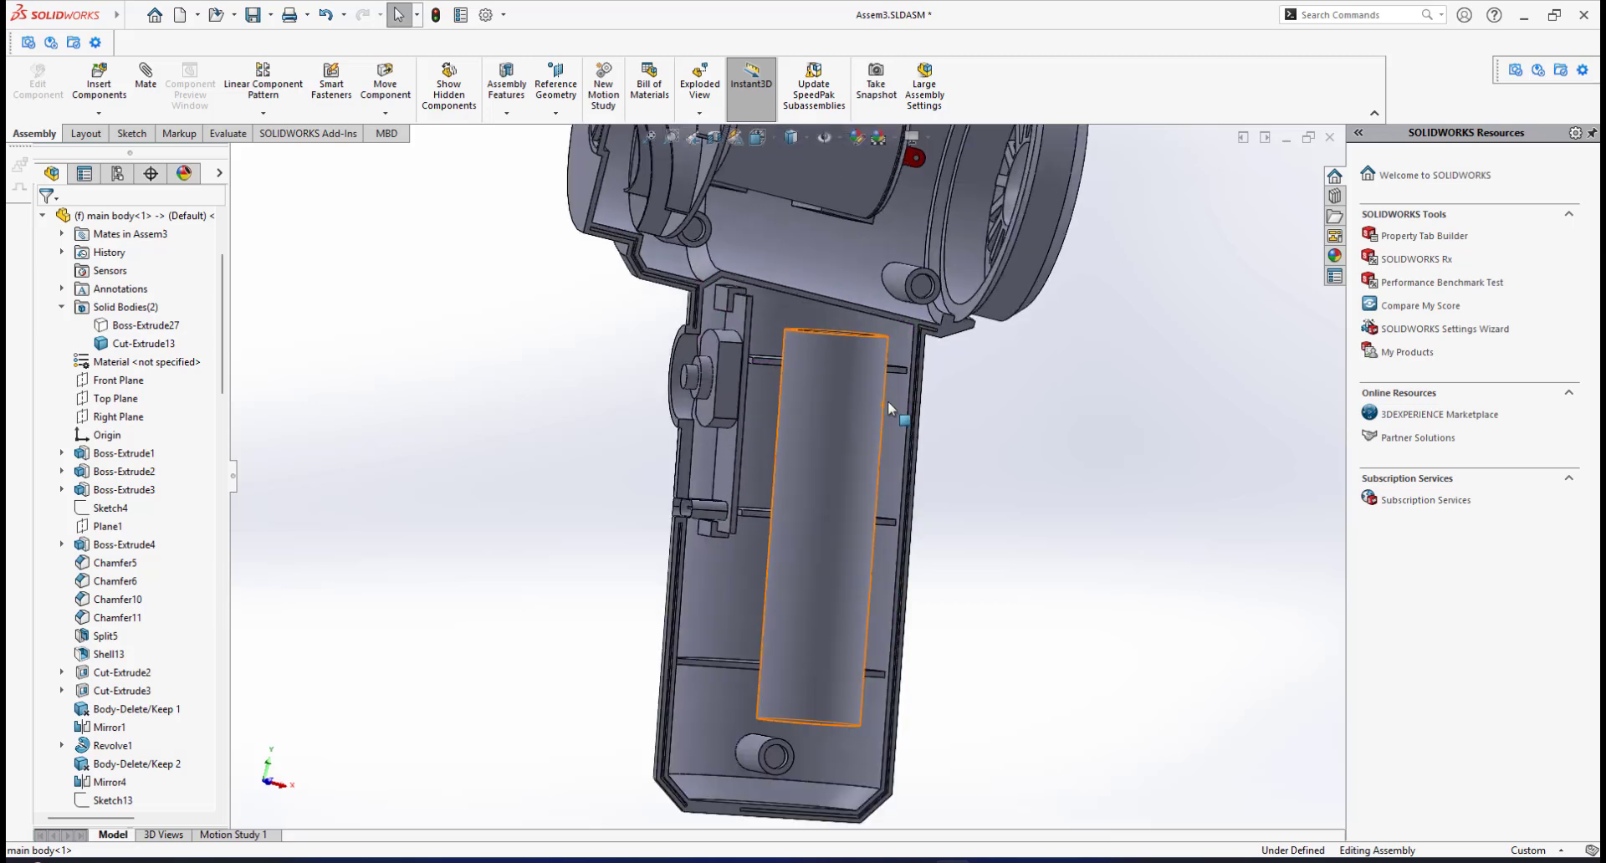
{"action": "scroll", "coordinate": [886, 400], "scroll_direction": "down", "scroll_amount": 3}
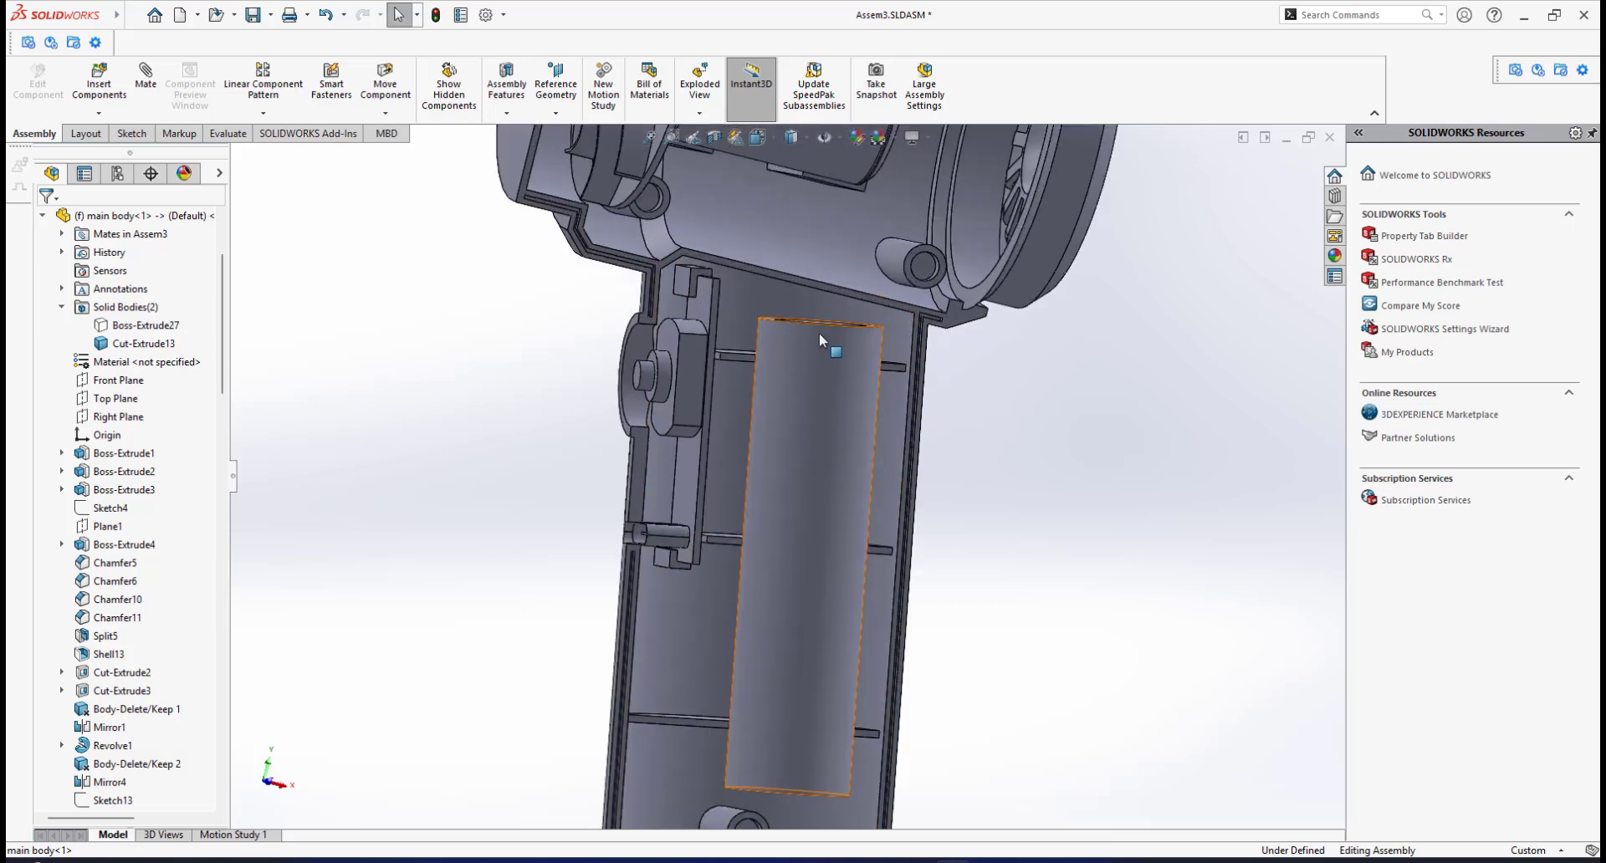
{"action": "scroll", "coordinate": [802, 620], "scroll_direction": "up", "scroll_amount": 5}
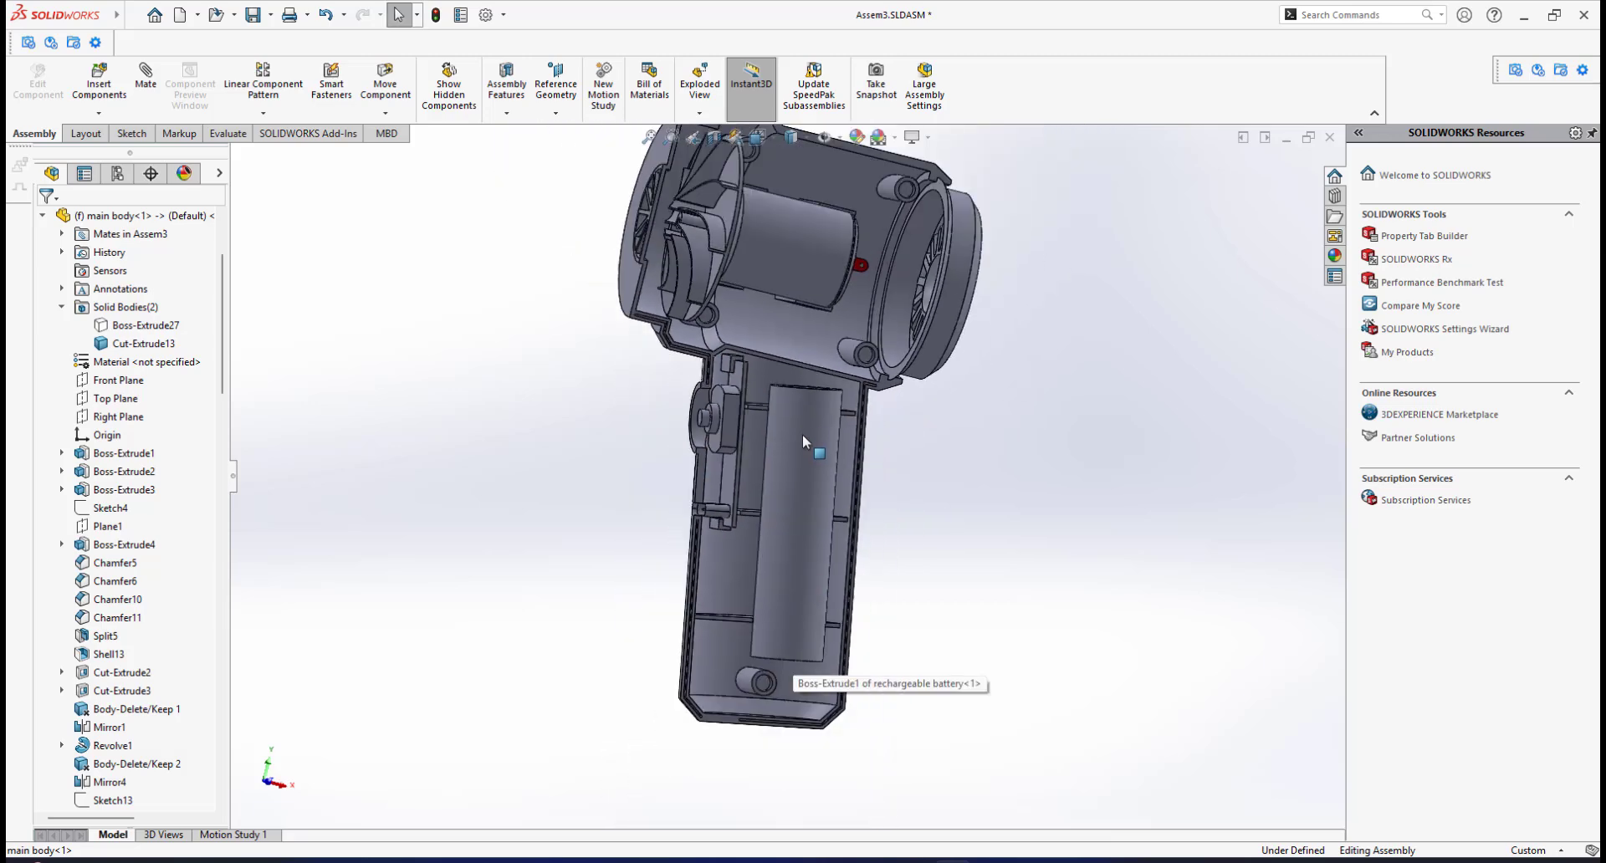
{"action": "scroll", "coordinate": [805, 402], "scroll_direction": "down", "scroll_amount": 6}
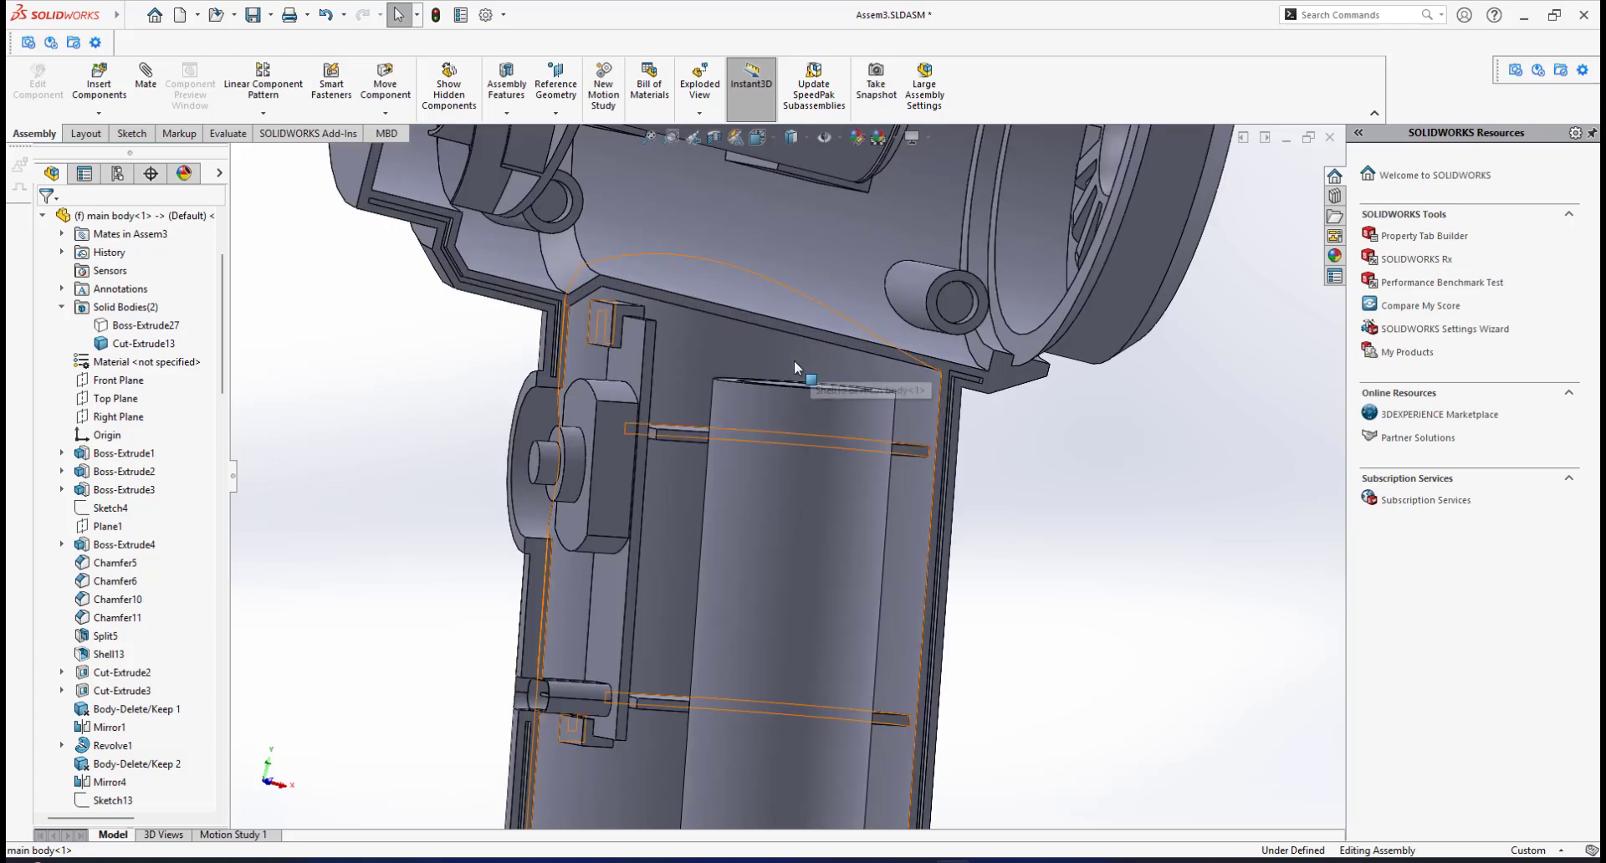
{"action": "scroll", "coordinate": [804, 367], "scroll_direction": "up", "scroll_amount": 2}
{"action": "scroll", "coordinate": [786, 393], "scroll_direction": "down", "scroll_amount": 3}
{"action": "mouse_move", "coordinate": [772, 436]}
{"action": "middle_mouse_down"}
{"action": "mouse_move", "coordinate": [785, 395]}
{"action": "mouse_move", "coordinate": [763, 451]}
{"action": "mouse_move", "coordinate": [749, 428]}
{"action": "middle_mouse_up"}
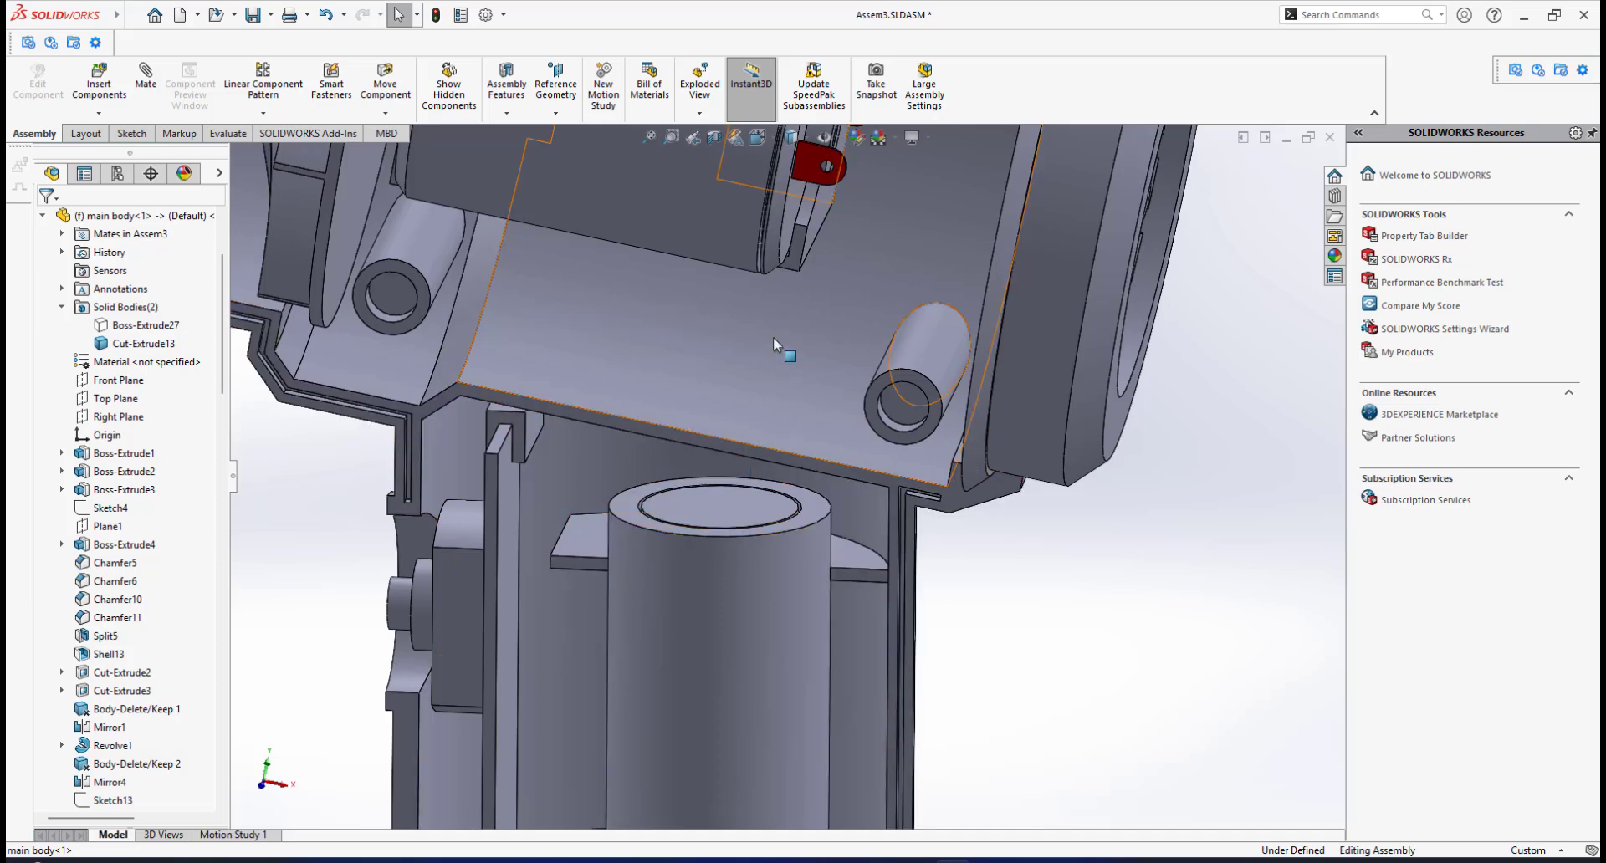
{"action": "scroll", "coordinate": [699, 562], "scroll_direction": "up", "scroll_amount": 7}
{"action": "mouse_move", "coordinate": [722, 555]}
{"action": "middle_mouse_down"}
{"action": "mouse_move", "coordinate": [702, 500]}
{"action": "mouse_move", "coordinate": [752, 562]}
{"action": "middle_mouse_up"}
{"action": "scroll", "coordinate": [757, 571], "scroll_direction": "down", "scroll_amount": 3}
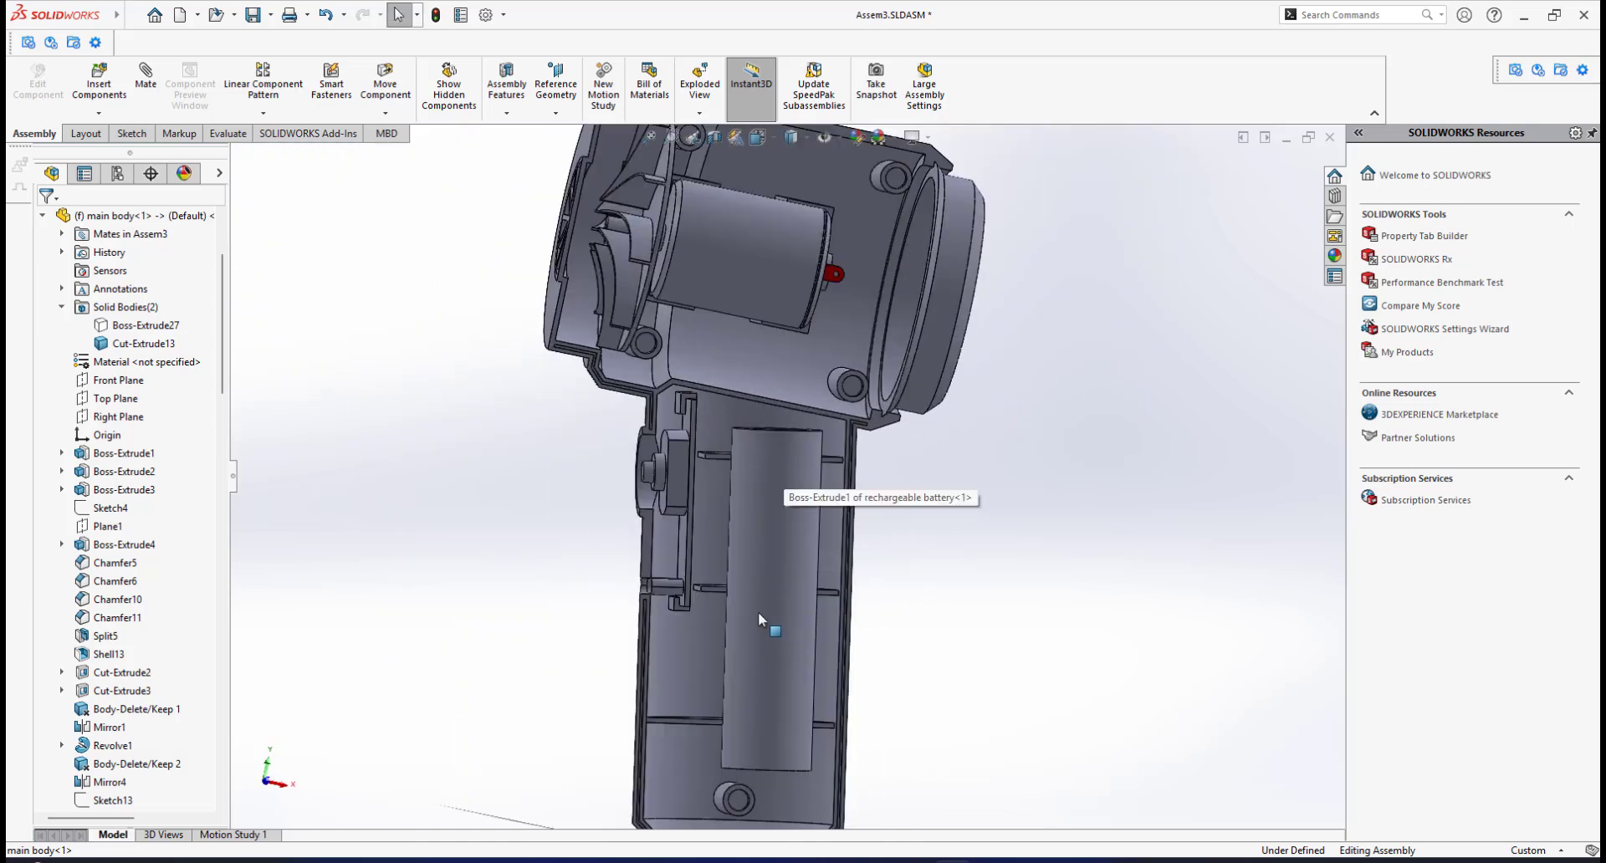
{"action": "scroll", "coordinate": [783, 615], "scroll_direction": "up", "scroll_amount": 4}
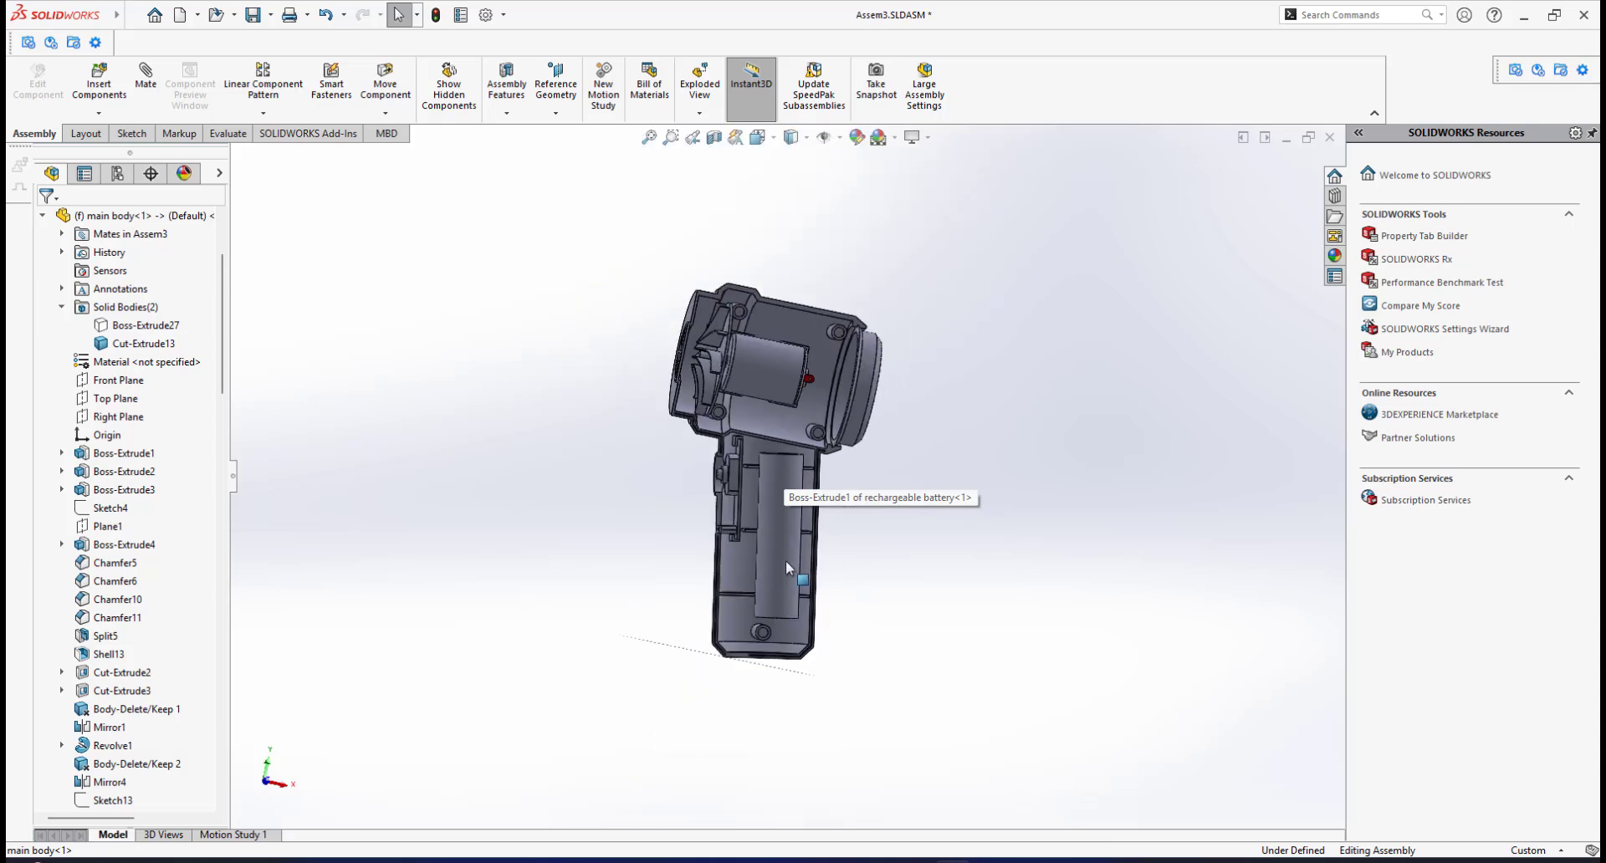
{"action": "scroll", "coordinate": [779, 519], "scroll_direction": "down", "scroll_amount": 2}
{"action": "middle_click_drag", "start_coordinate": [775, 488], "coordinate": [770, 503]}
{"action": "scroll", "coordinate": [765, 509], "scroll_direction": "down", "scroll_amount": 4}
{"action": "scroll", "coordinate": [778, 573], "scroll_direction": "up", "scroll_amount": 3}
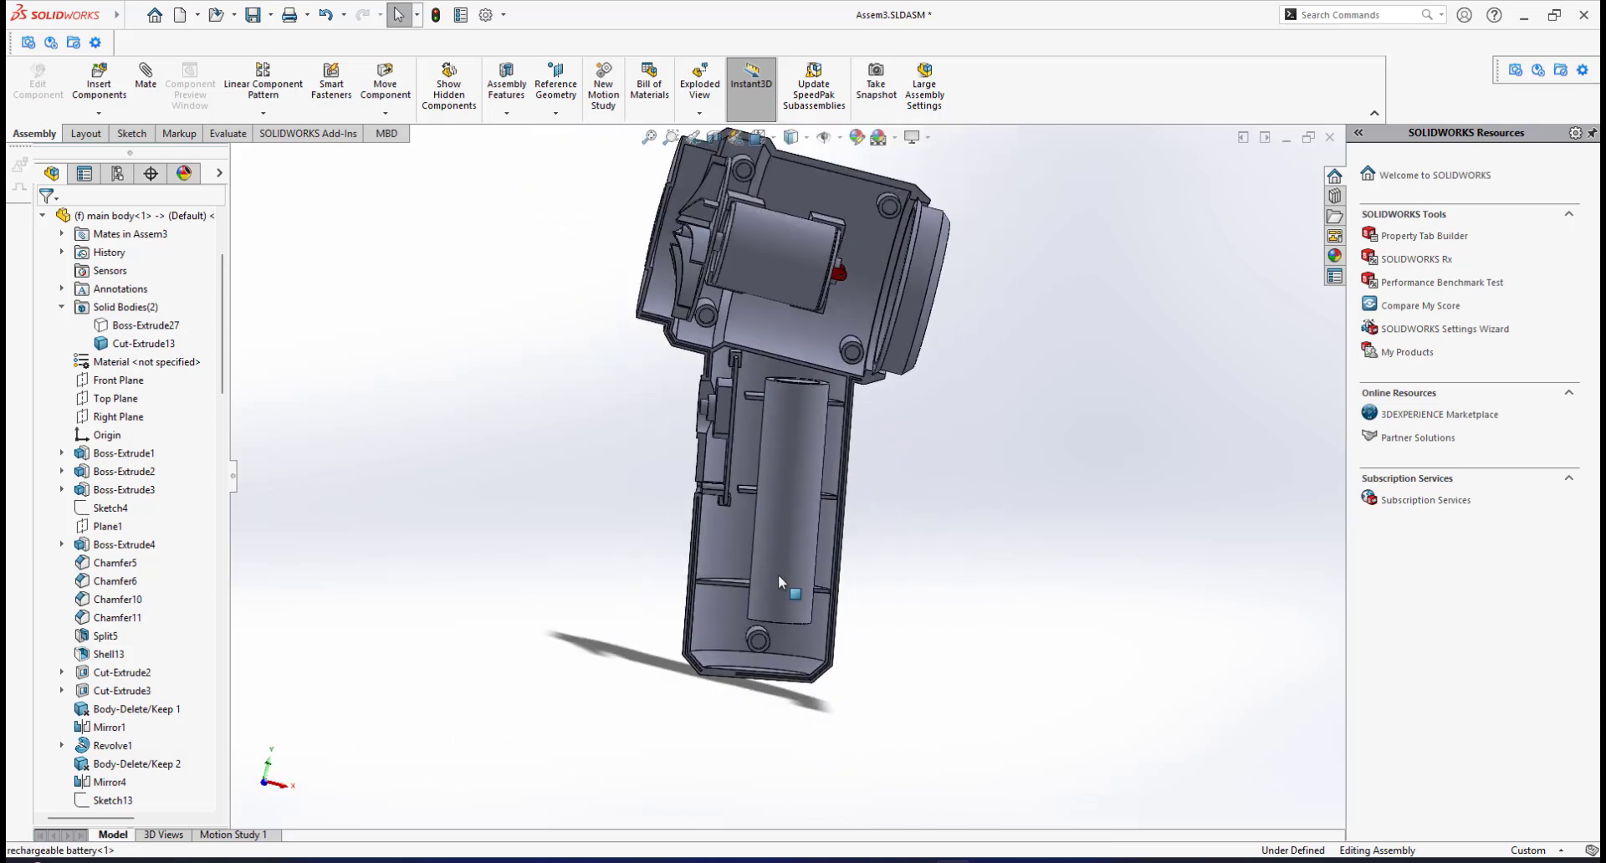
Examine the screw bosses near the handle's base and around the motor in the main body
{"action": "scroll", "coordinate": [778, 574], "scroll_direction": "down", "scroll_amount": 3}
{"action": "middle_click_drag", "start_coordinate": [776, 576], "coordinate": [754, 579]}
{"action": "scroll", "coordinate": [776, 637], "scroll_direction": "down", "scroll_amount": 3}
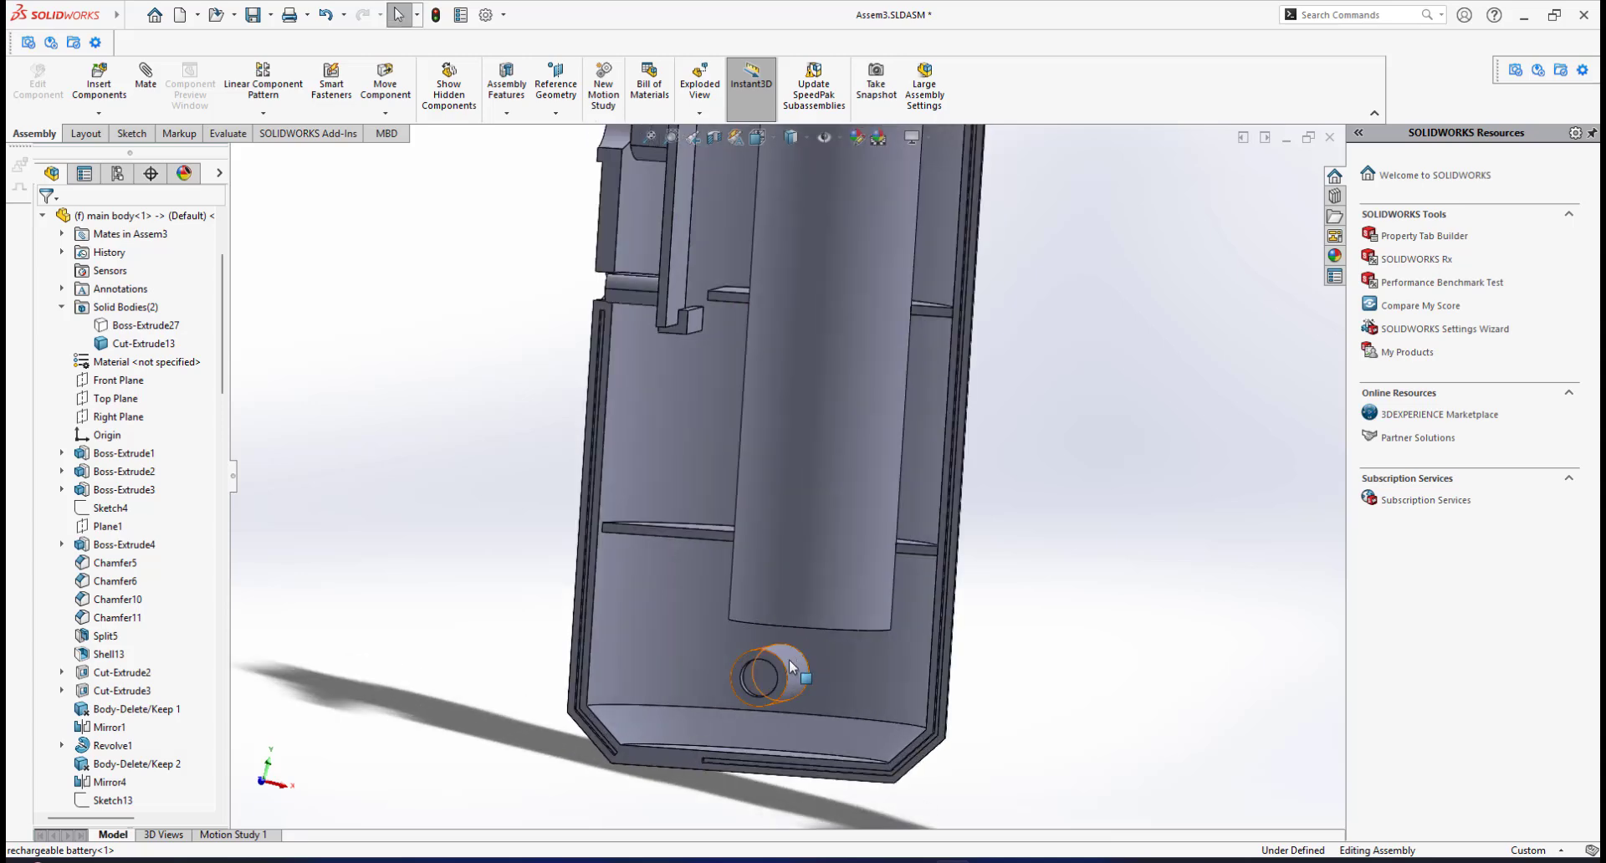
{"action": "scroll", "coordinate": [801, 449], "scroll_direction": "up", "scroll_amount": 3}
{"action": "scroll", "coordinate": [801, 445], "scroll_direction": "down", "scroll_amount": 2}
{"action": "scroll", "coordinate": [804, 372], "scroll_direction": "up", "scroll_amount": 3}
{"action": "scroll", "coordinate": [805, 372], "scroll_direction": "down", "scroll_amount": 1}
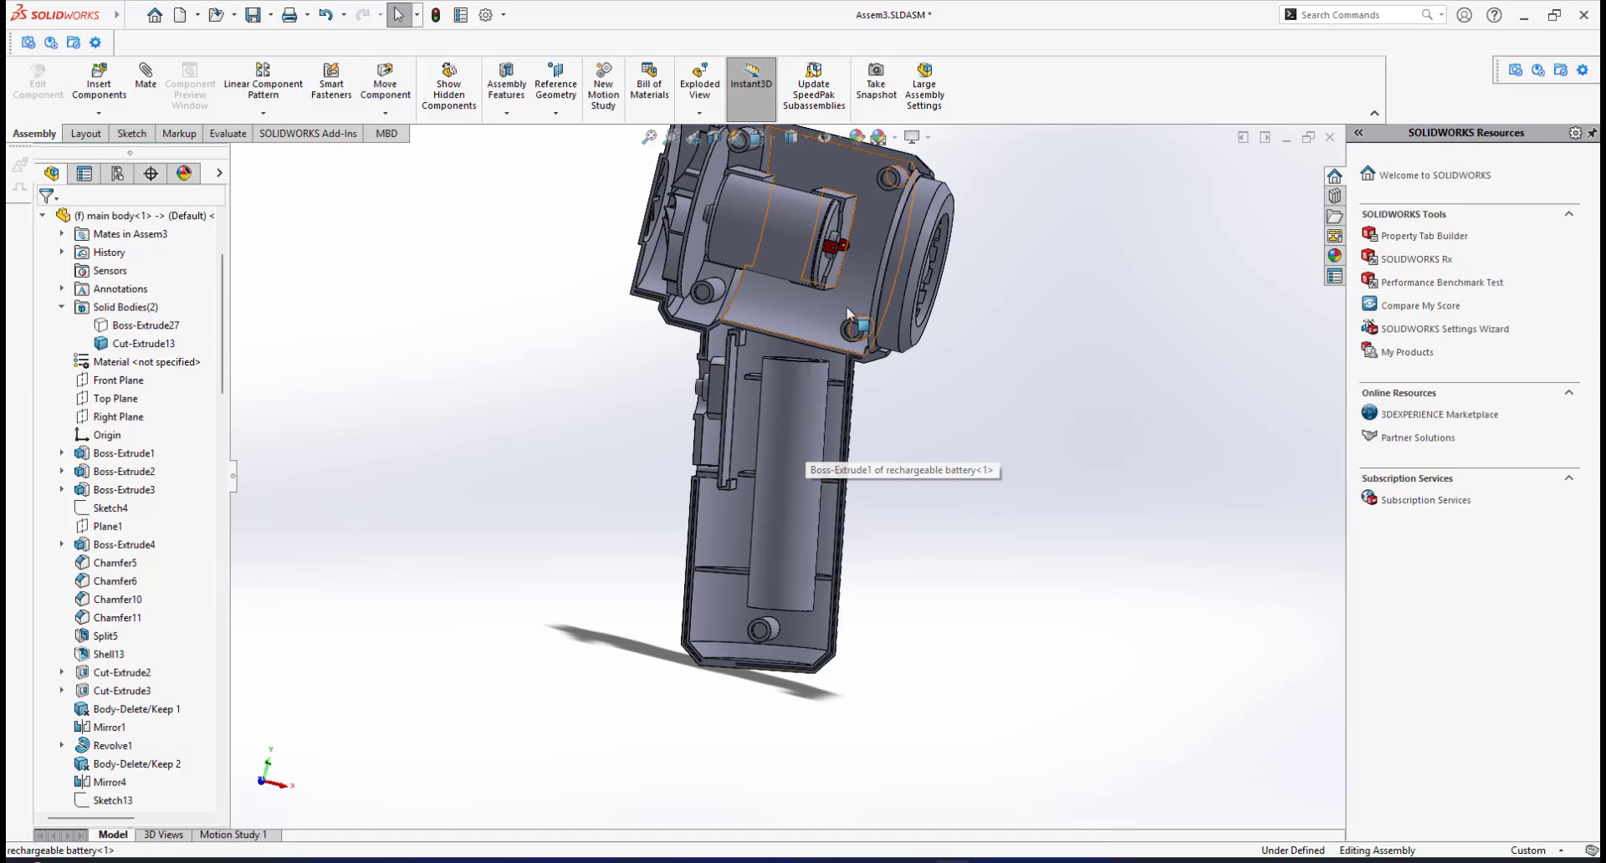
{"action": "scroll", "coordinate": [848, 313], "scroll_direction": "down", "scroll_amount": 5}
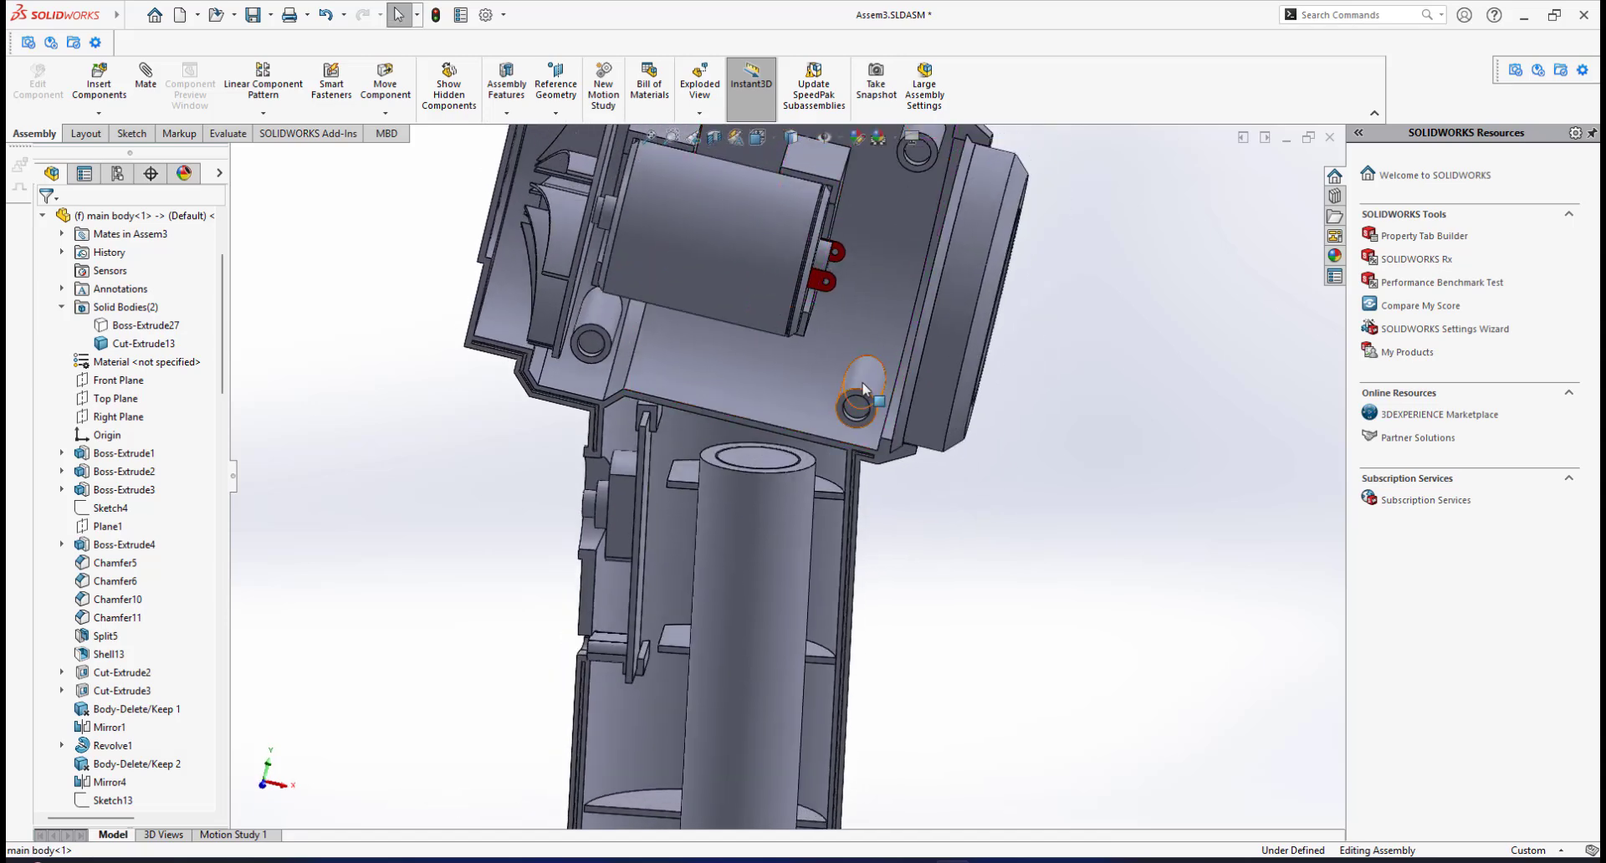
{"action": "scroll", "coordinate": [864, 388], "scroll_direction": "down", "scroll_amount": 4}
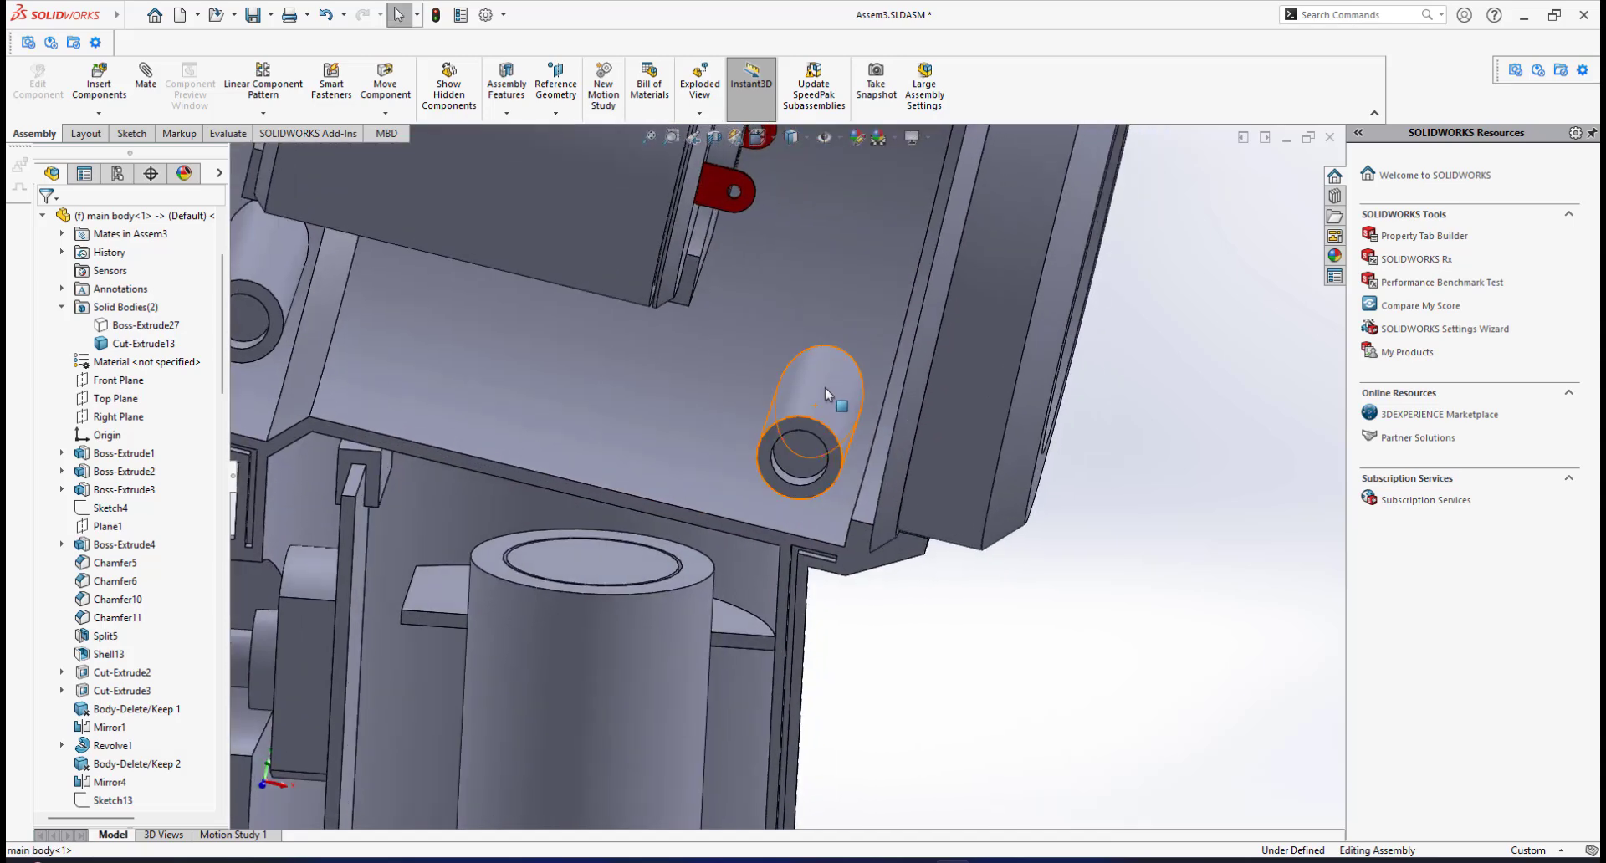
{"action": "scroll", "coordinate": [825, 388], "scroll_direction": "up", "scroll_amount": 3}
{"action": "scroll", "coordinate": [781, 448], "scroll_direction": "up", "scroll_amount": 2}
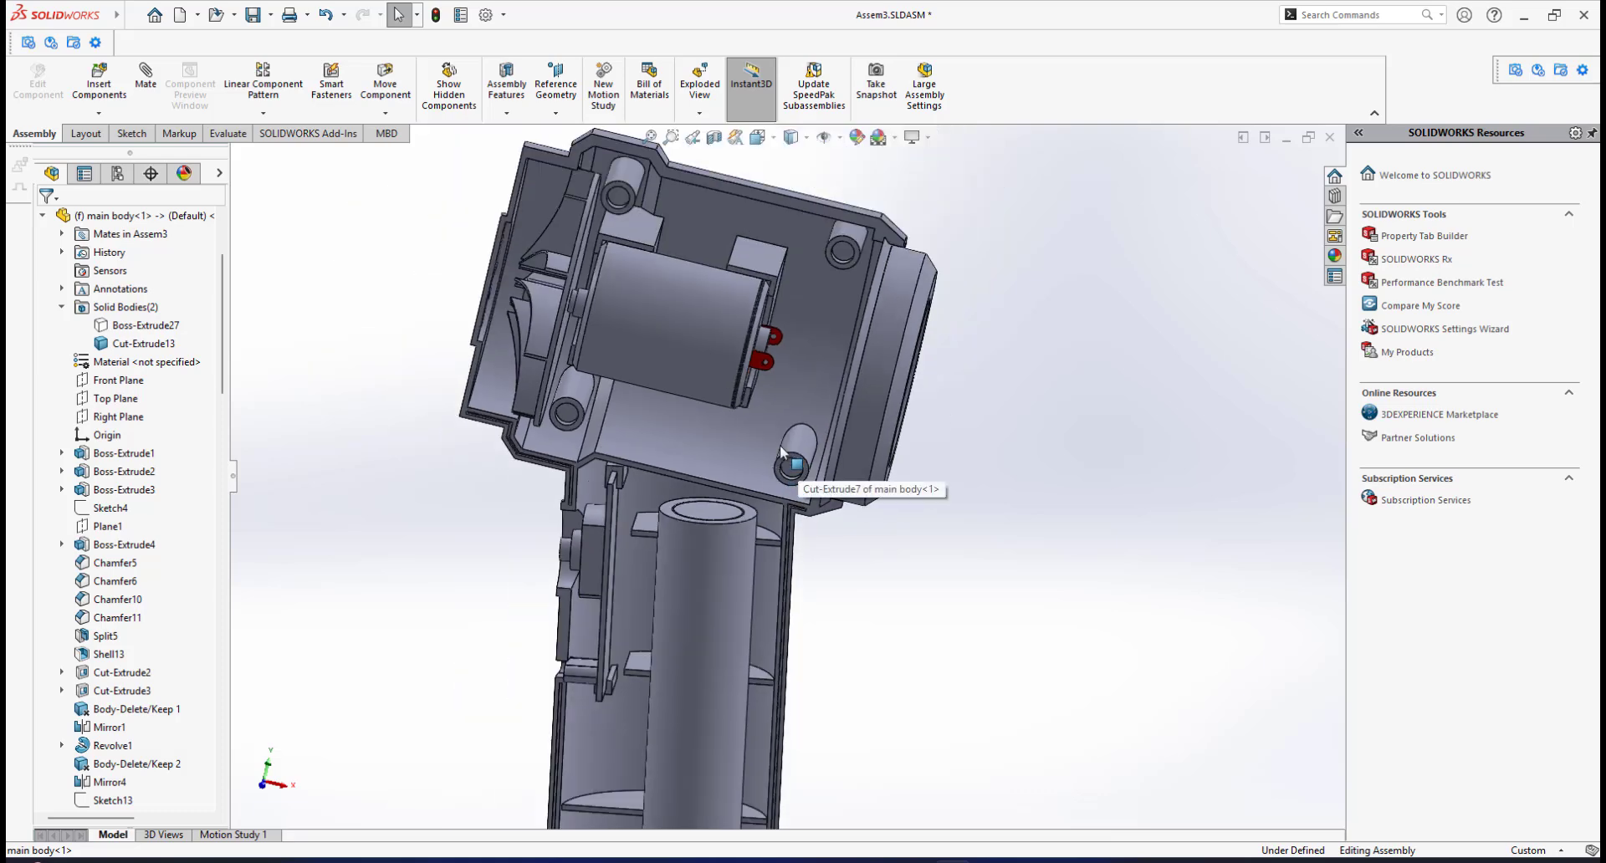
{"action": "scroll", "coordinate": [707, 528], "scroll_direction": "up", "scroll_amount": 2}
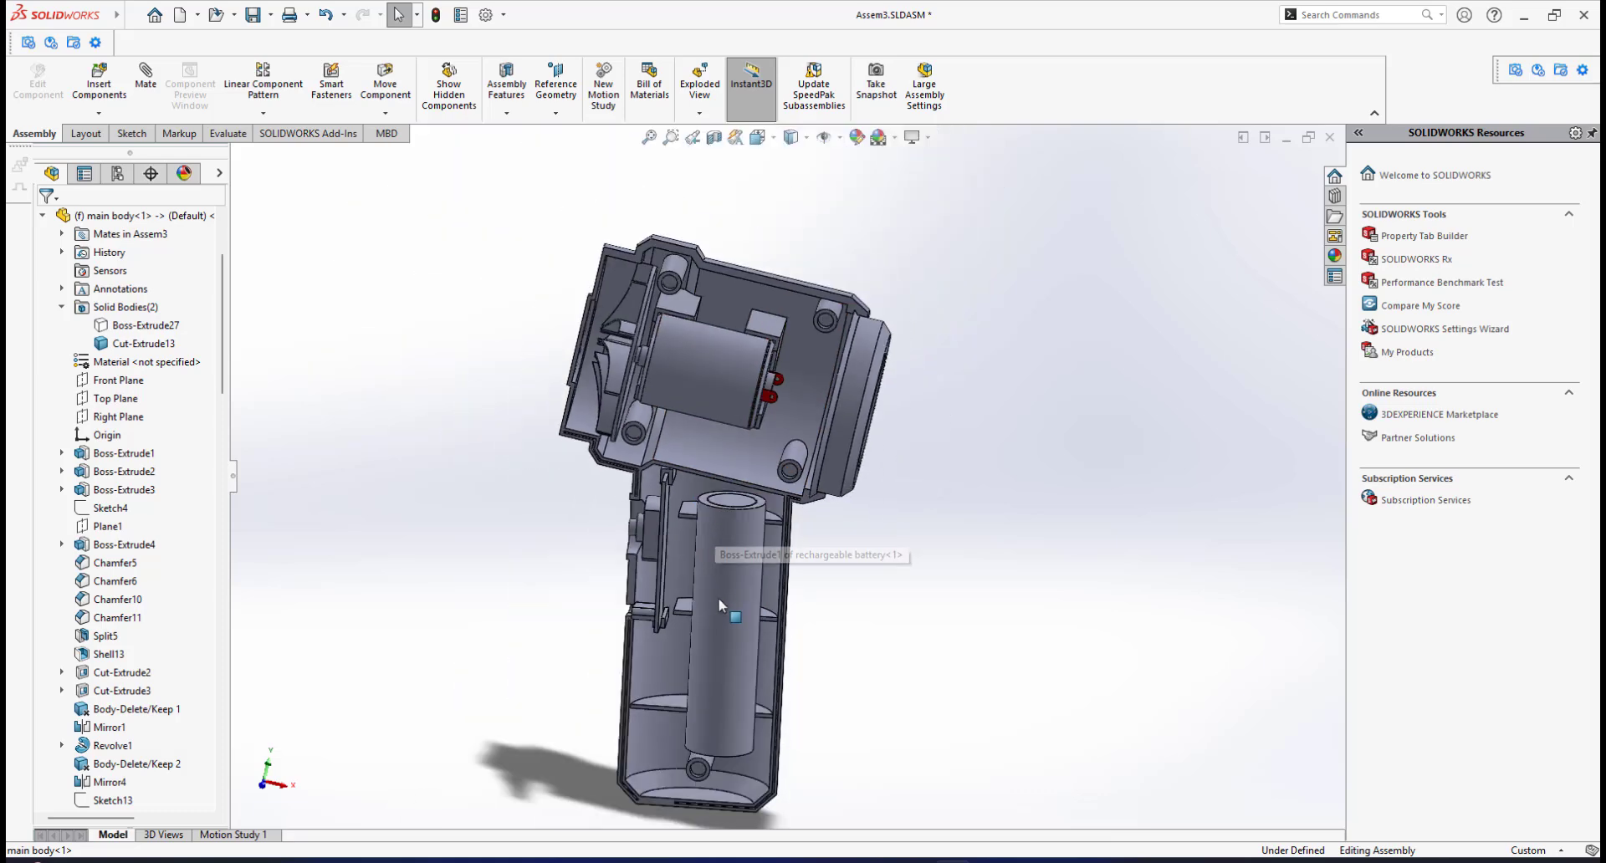
{"action": "scroll", "coordinate": [679, 706], "scroll_direction": "down", "scroll_amount": 4}
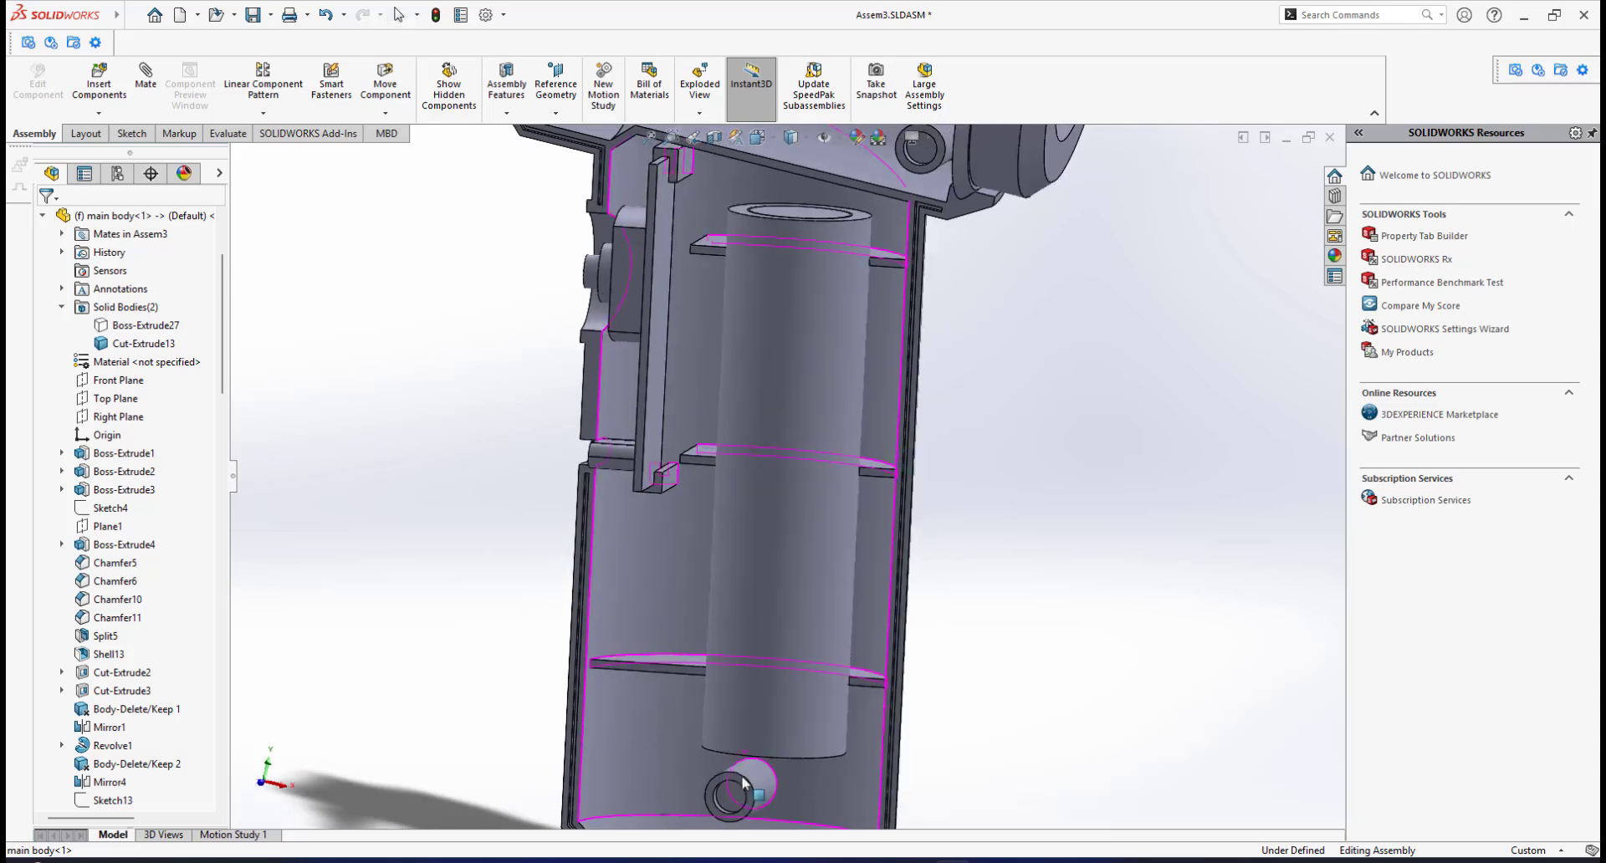
{"action": "middle_click_drag", "start_coordinate": [742, 777], "coordinate": [755, 614], "text": "ctrl"}
{"action": "scroll", "coordinate": [772, 588], "scroll_direction": "down", "scroll_amount": 2}
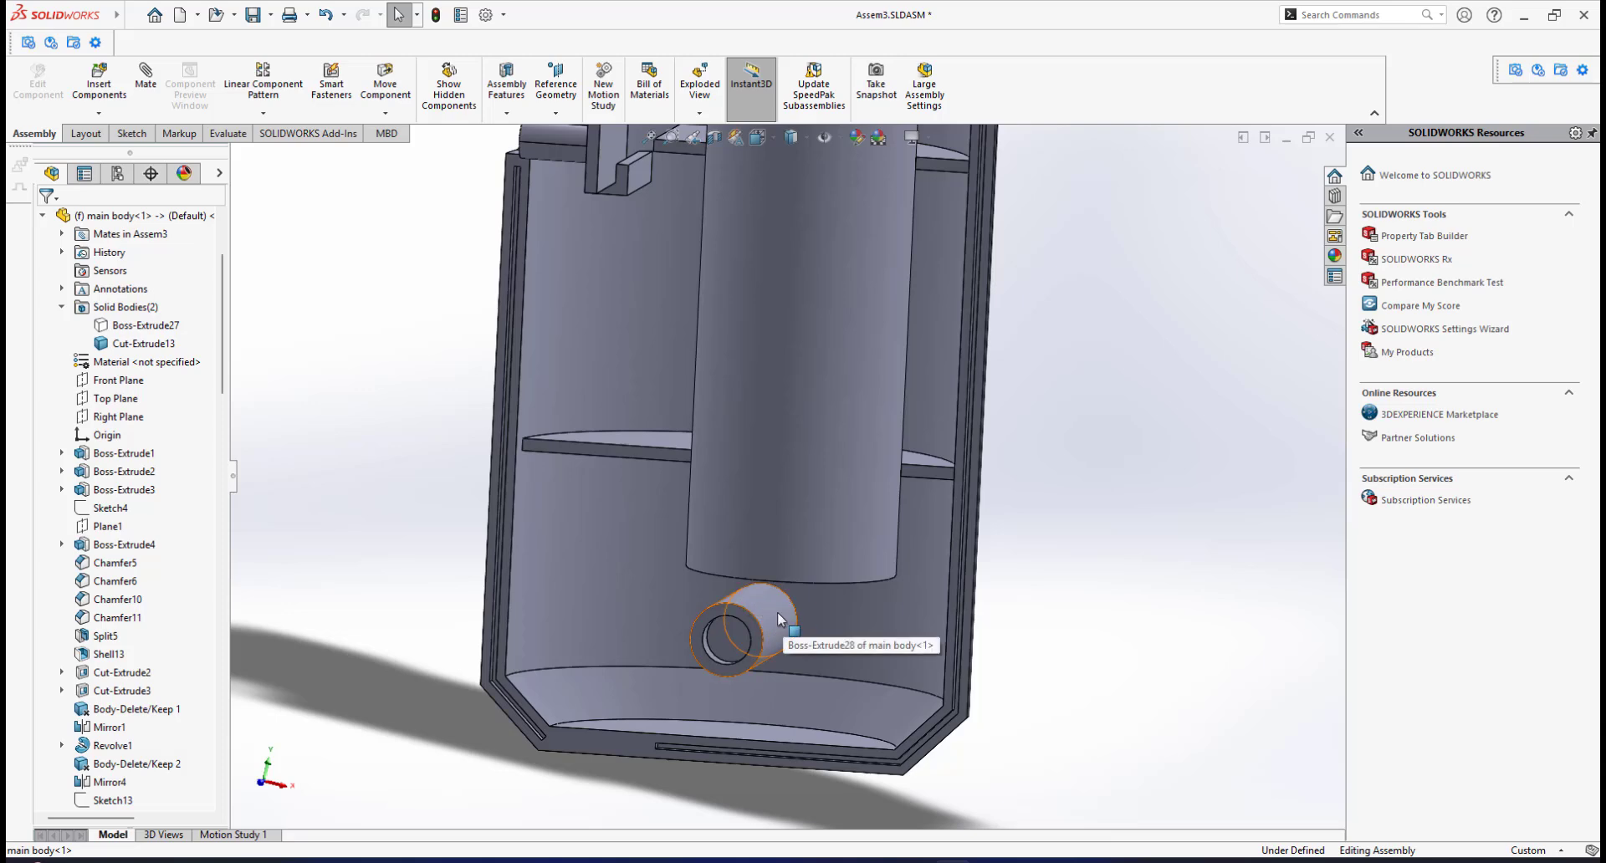
{"action": "scroll", "coordinate": [754, 609], "scroll_direction": "up", "scroll_amount": 2}
{"action": "scroll", "coordinate": [753, 608], "scroll_direction": "up", "scroll_amount": 3}
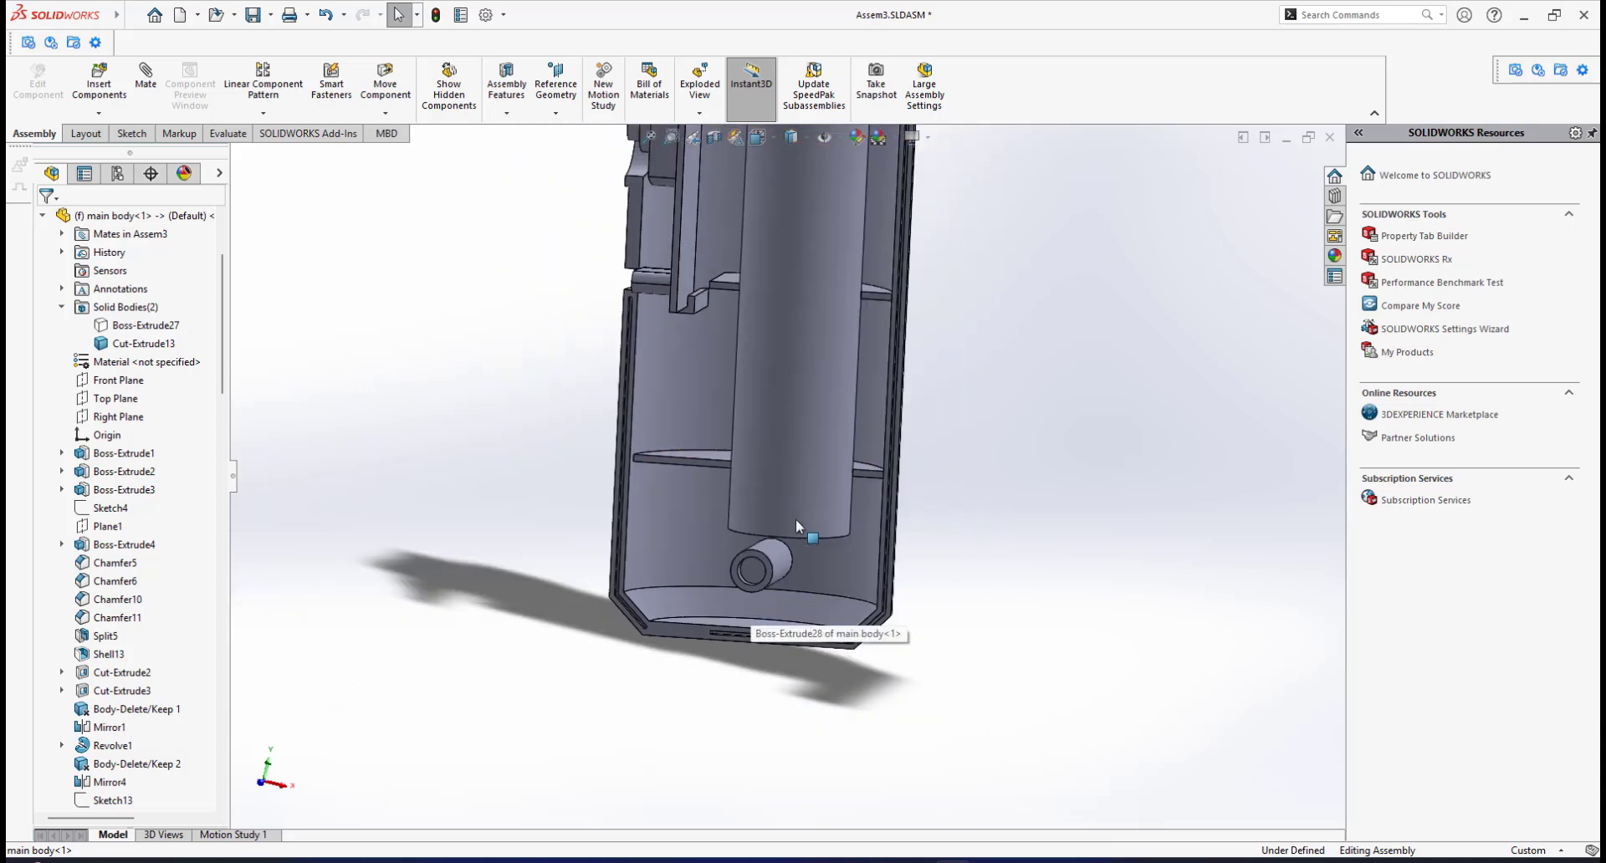
Examine the overall layout of the motor, PCB and battery inside the open housing
{"action": "scroll", "coordinate": [810, 466], "scroll_direction": "down", "scroll_amount": 2}
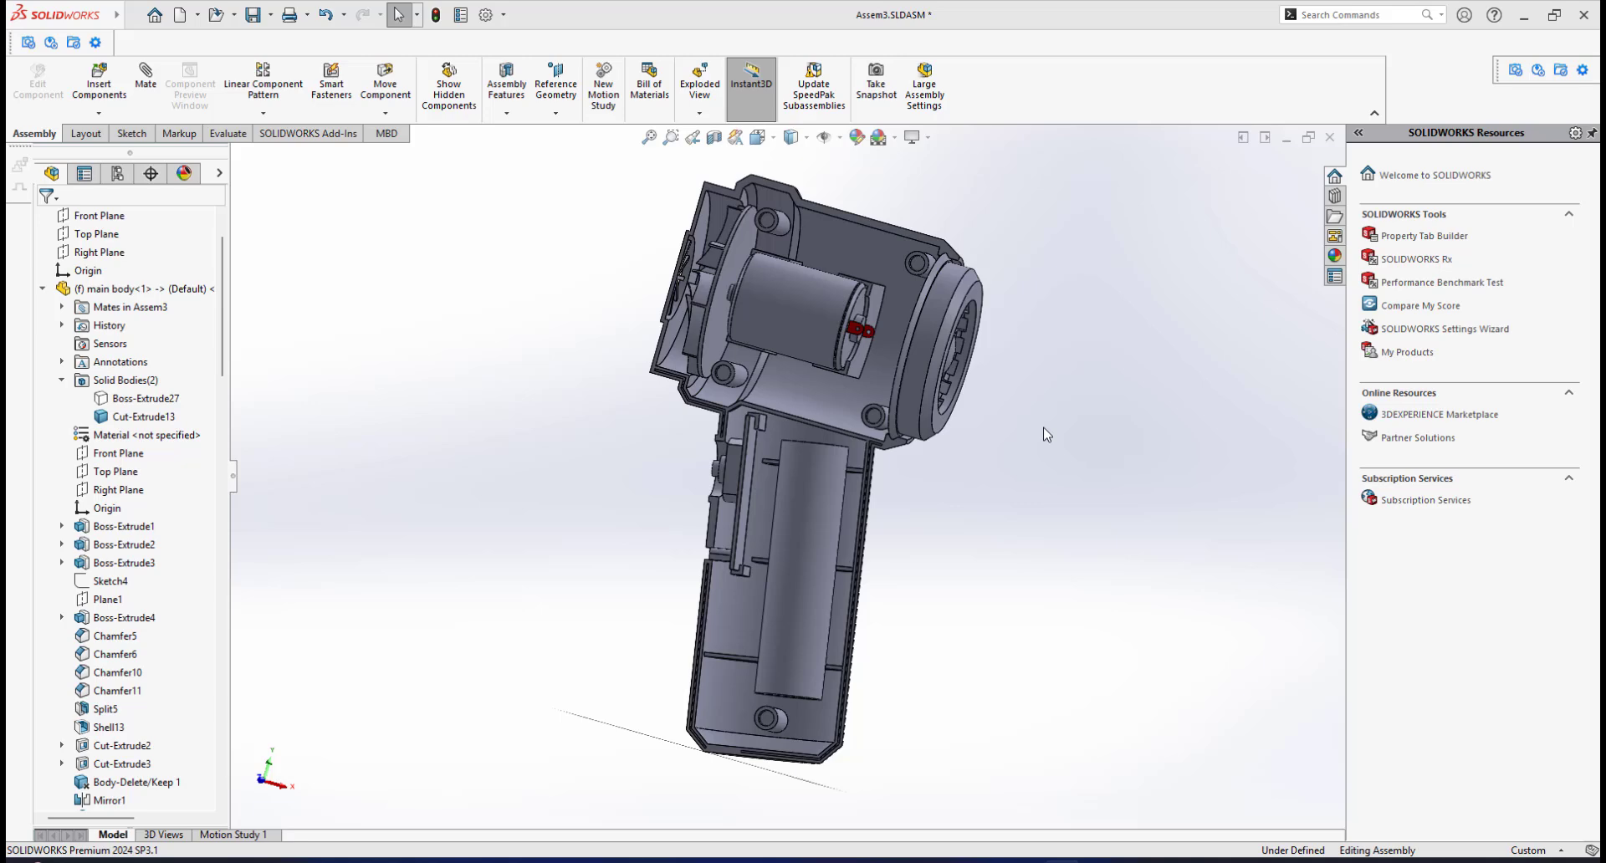
{"action": "scroll", "coordinate": [818, 459], "scroll_direction": "up", "scroll_amount": 3}
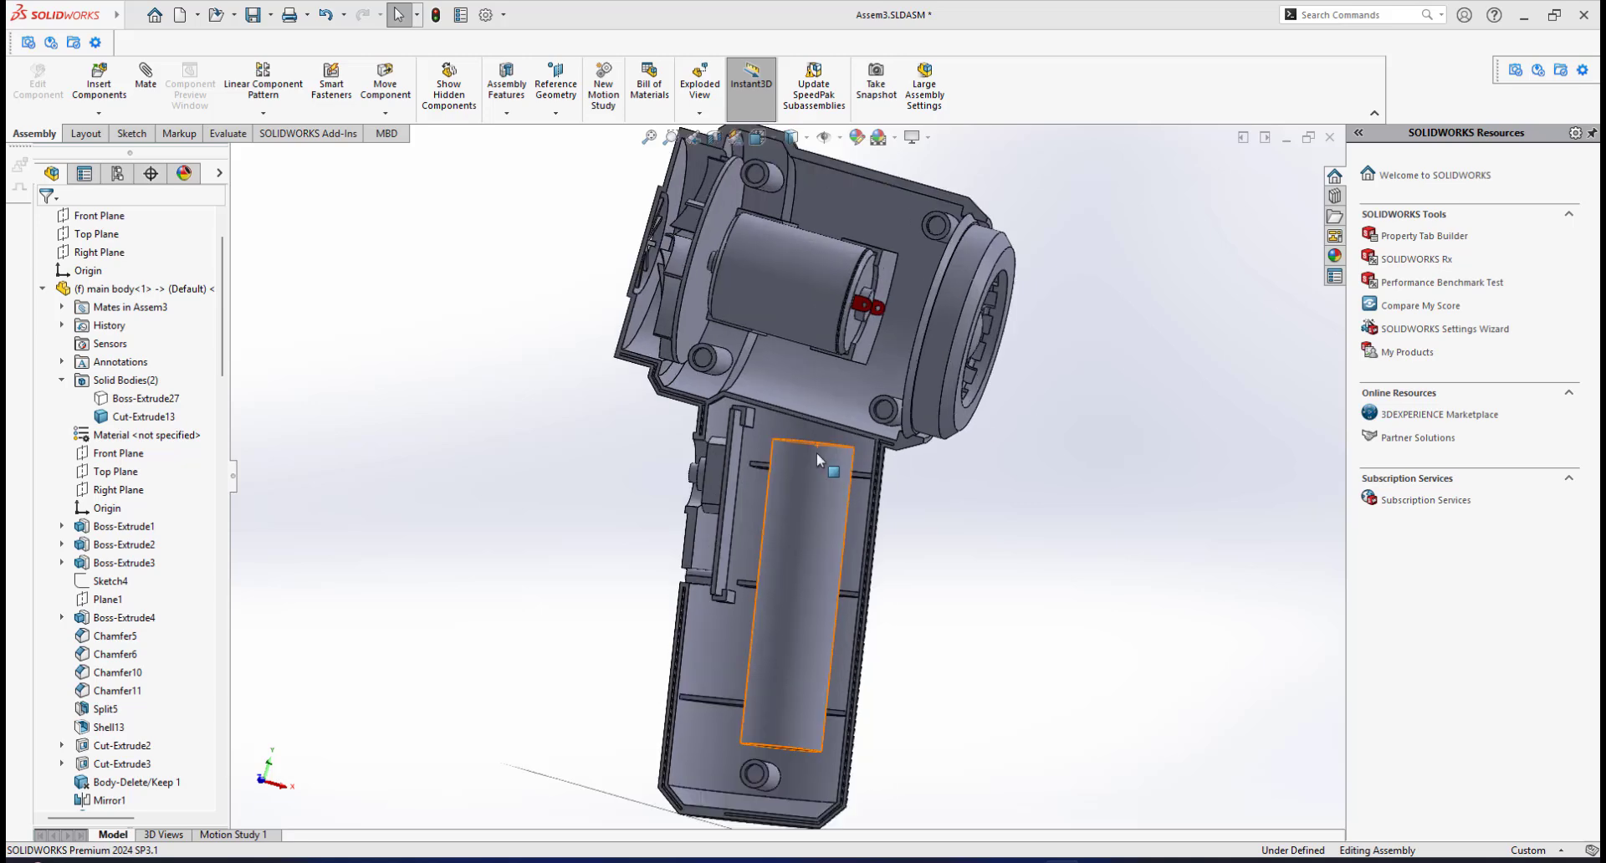
{"action": "mouse_move", "coordinate": [816, 493]}
{"action": "middle_mouse_down"}
{"action": "mouse_move", "coordinate": [840, 514]}
{"action": "mouse_move", "coordinate": [803, 477]}
{"action": "mouse_move", "coordinate": [798, 496]}
{"action": "mouse_move", "coordinate": [804, 480]}
{"action": "middle_mouse_up"}
{"action": "scroll", "coordinate": [801, 474], "scroll_direction": "down", "scroll_amount": 1}
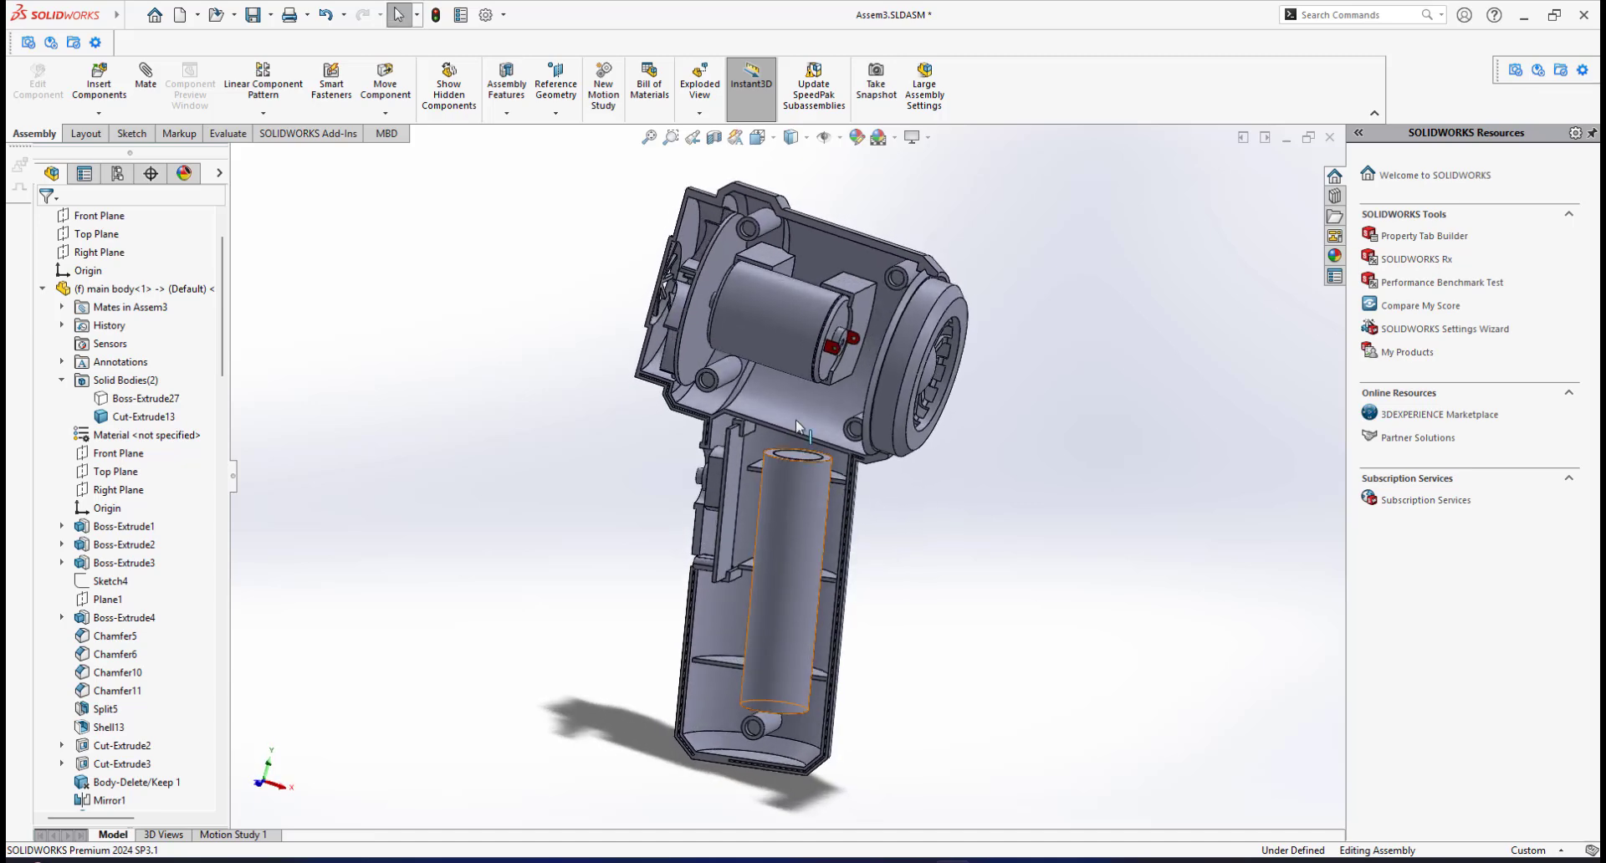
{"action": "scroll", "coordinate": [804, 447], "scroll_direction": "down", "scroll_amount": 1}
{"action": "middle_click_drag", "start_coordinate": [807, 414], "coordinate": [794, 410]}
{"action": "middle_click_drag", "start_coordinate": [719, 497], "coordinate": [724, 454]}
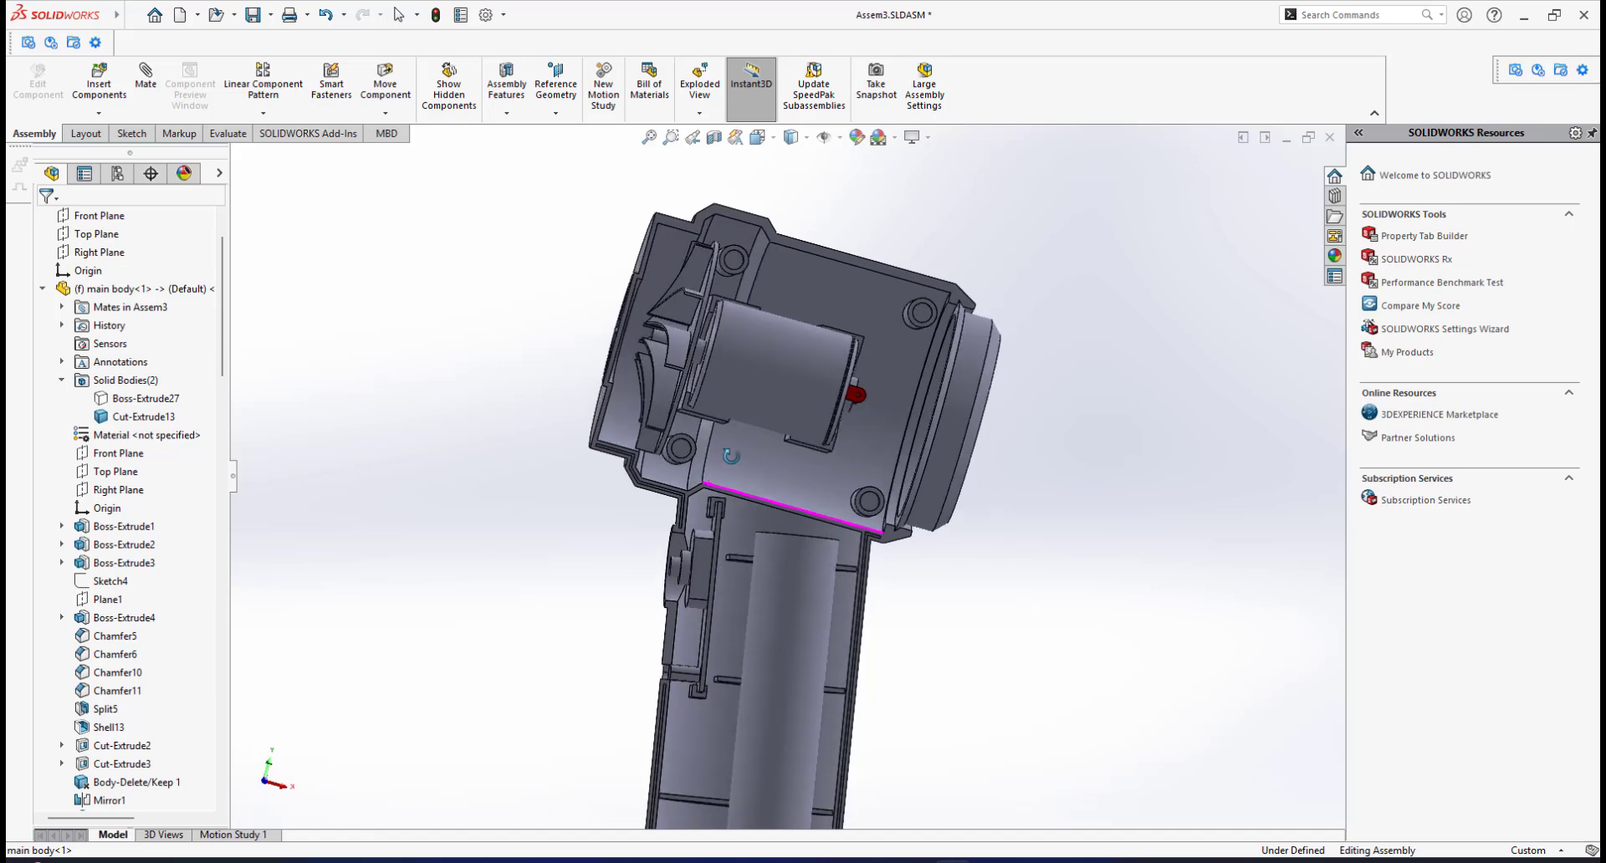
{"action": "scroll", "coordinate": [726, 468], "scroll_direction": "up", "scroll_amount": 3}
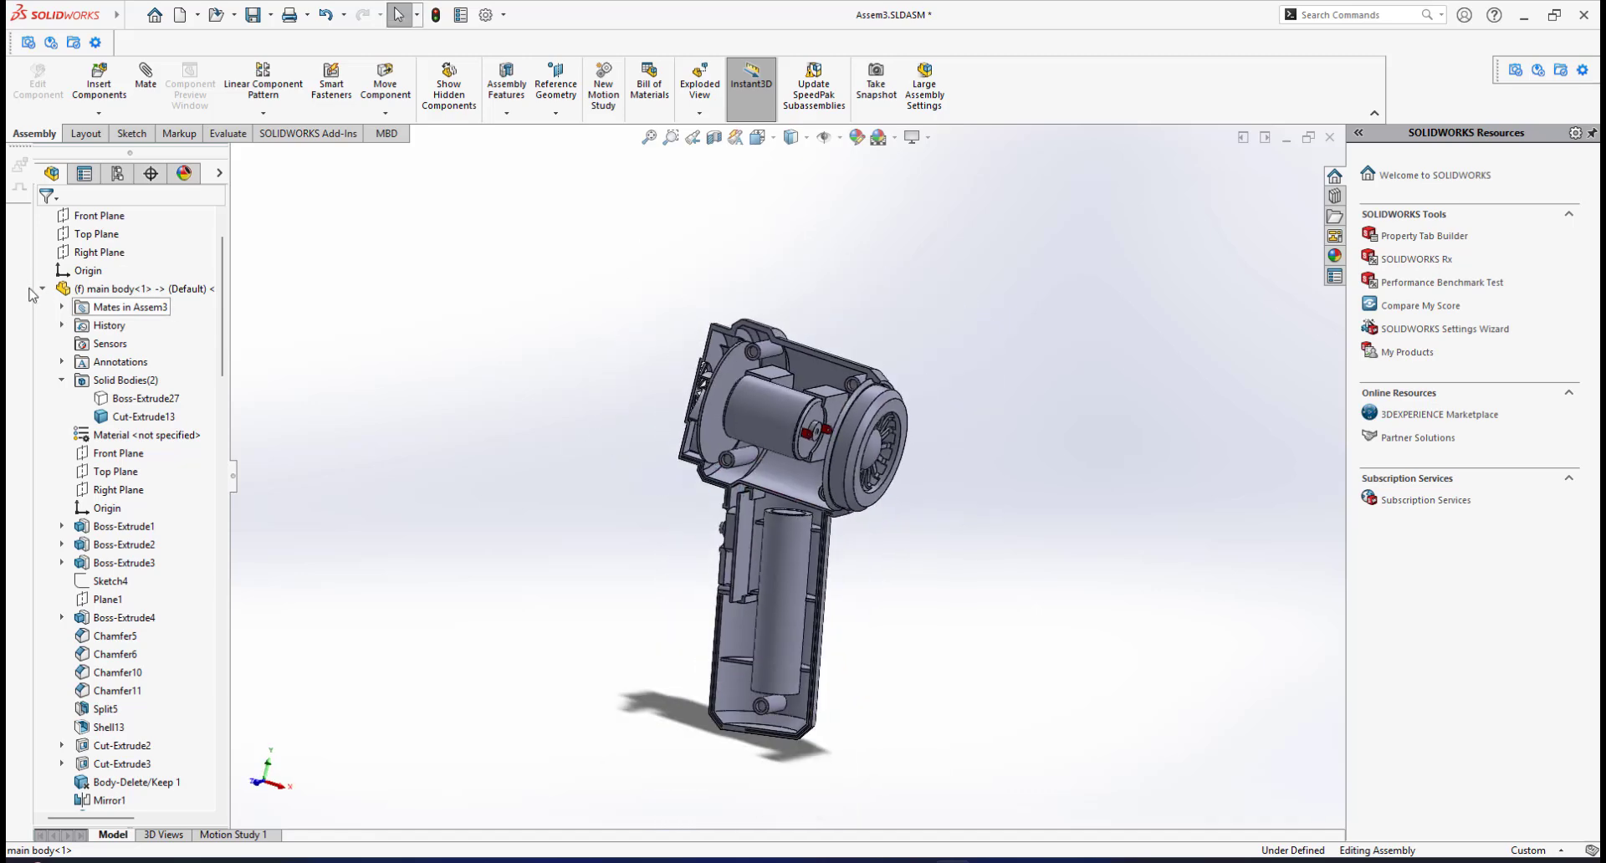
Show the hidden Boss-Extrude27 solid body of the main body
{"action": "left_click", "coordinate": [134, 398]}
{"action": "left_click", "coordinate": [126, 372]}
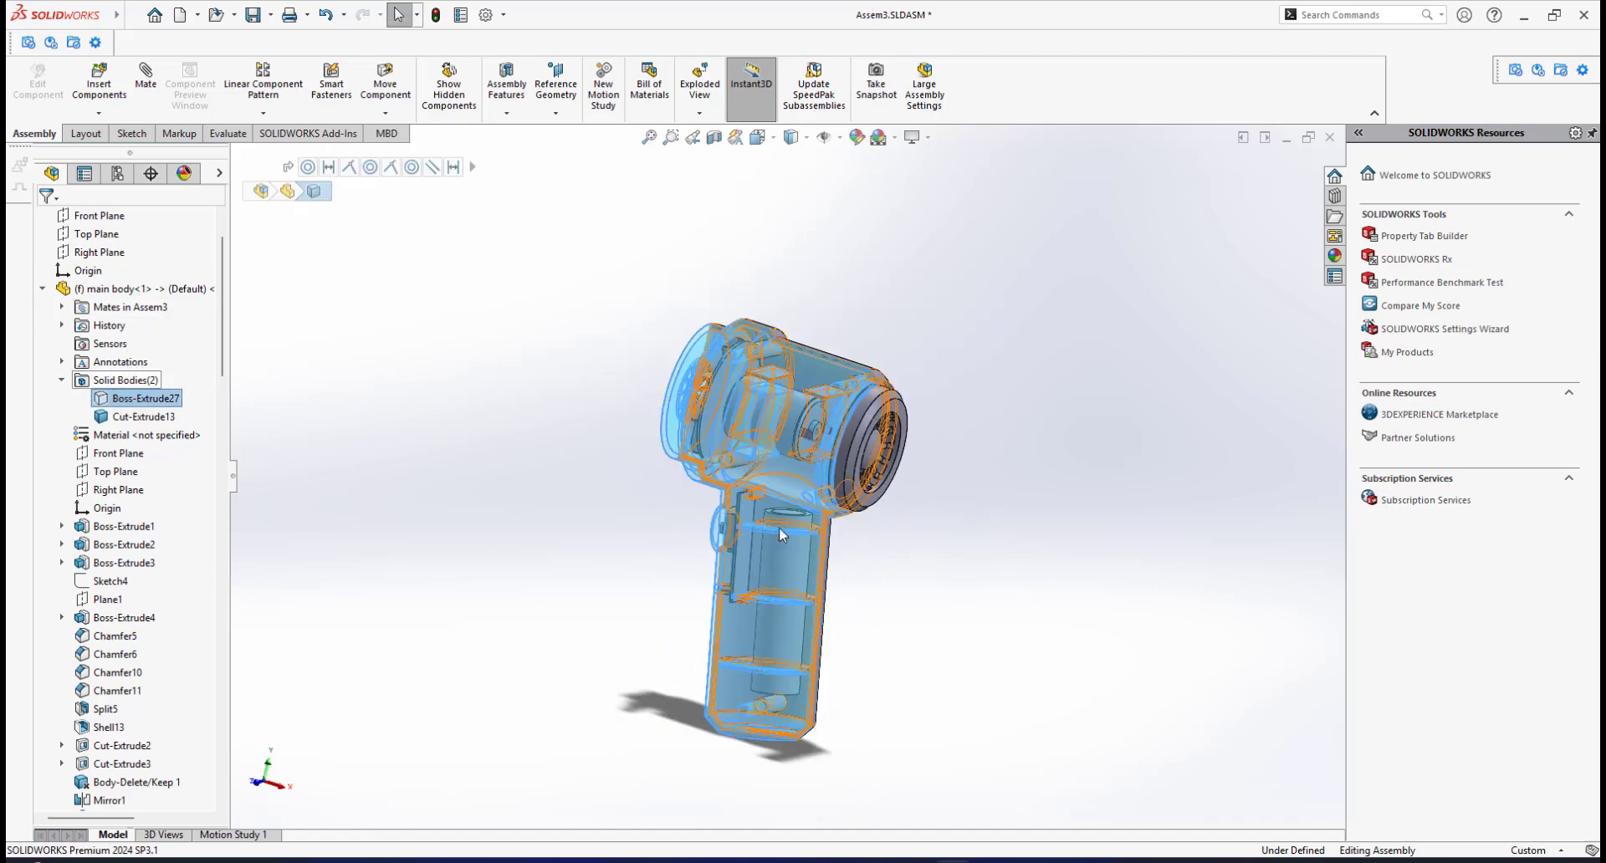
{"action": "left_click", "coordinate": [663, 494]}
Create a planar section view from the Front Plane with a -18 mm offset and a 90° rotation
{"action": "middle_click_drag", "start_coordinate": [835, 455], "coordinate": [688, 444]}
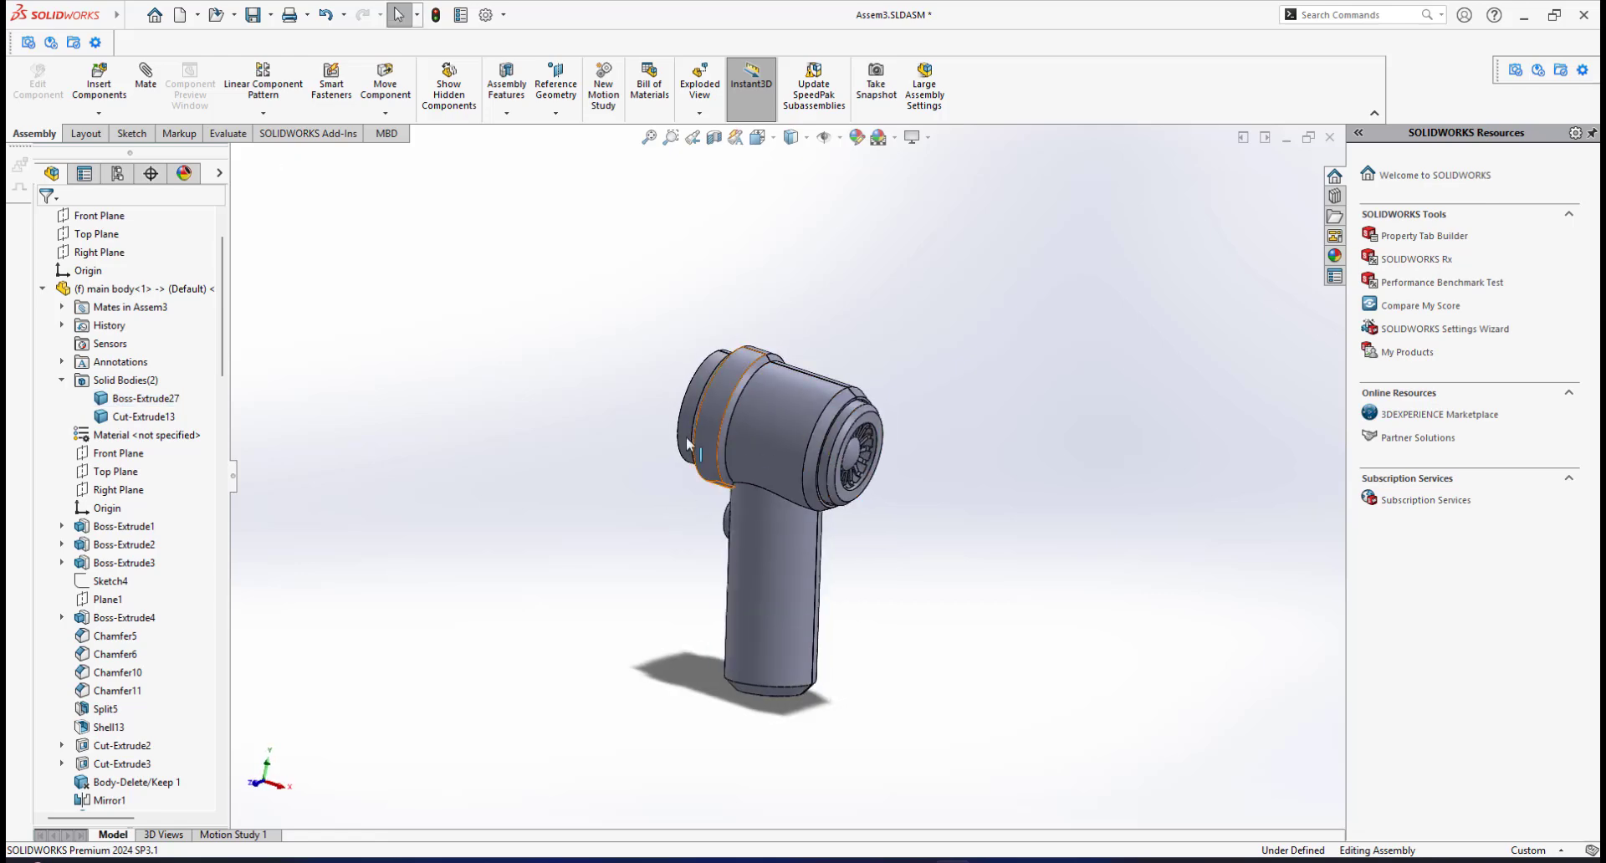
{"action": "left_click", "coordinate": [713, 138]}
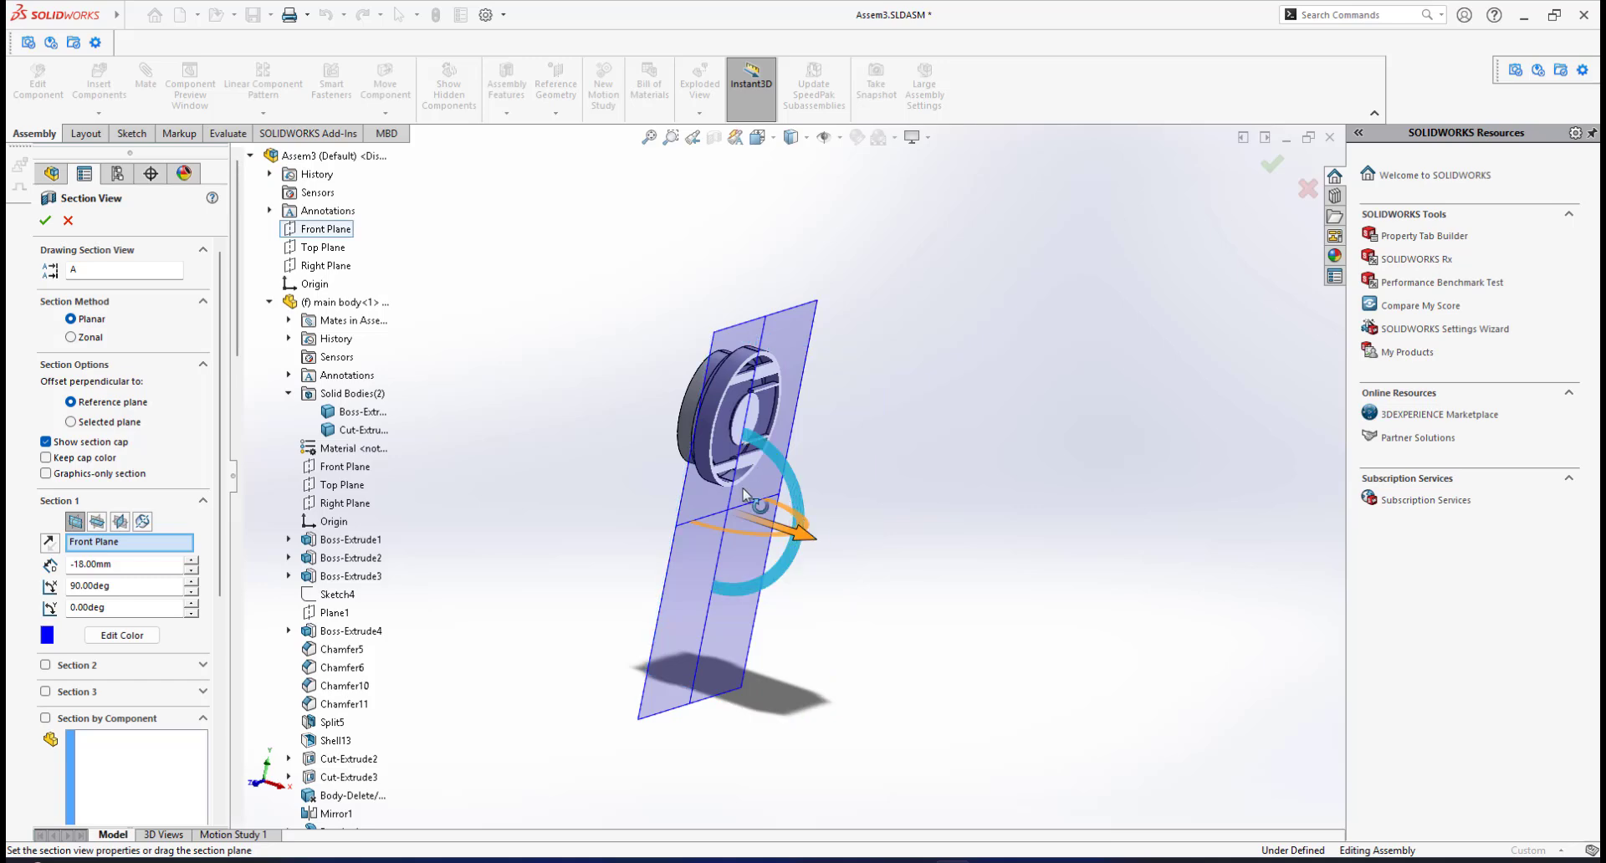
{"action": "left_click", "coordinate": [47, 224]}
Examine the overlapping ribs of the two housing halves around the motor in the sectioned head
{"action": "scroll", "coordinate": [765, 395], "scroll_direction": "down", "scroll_amount": 3}
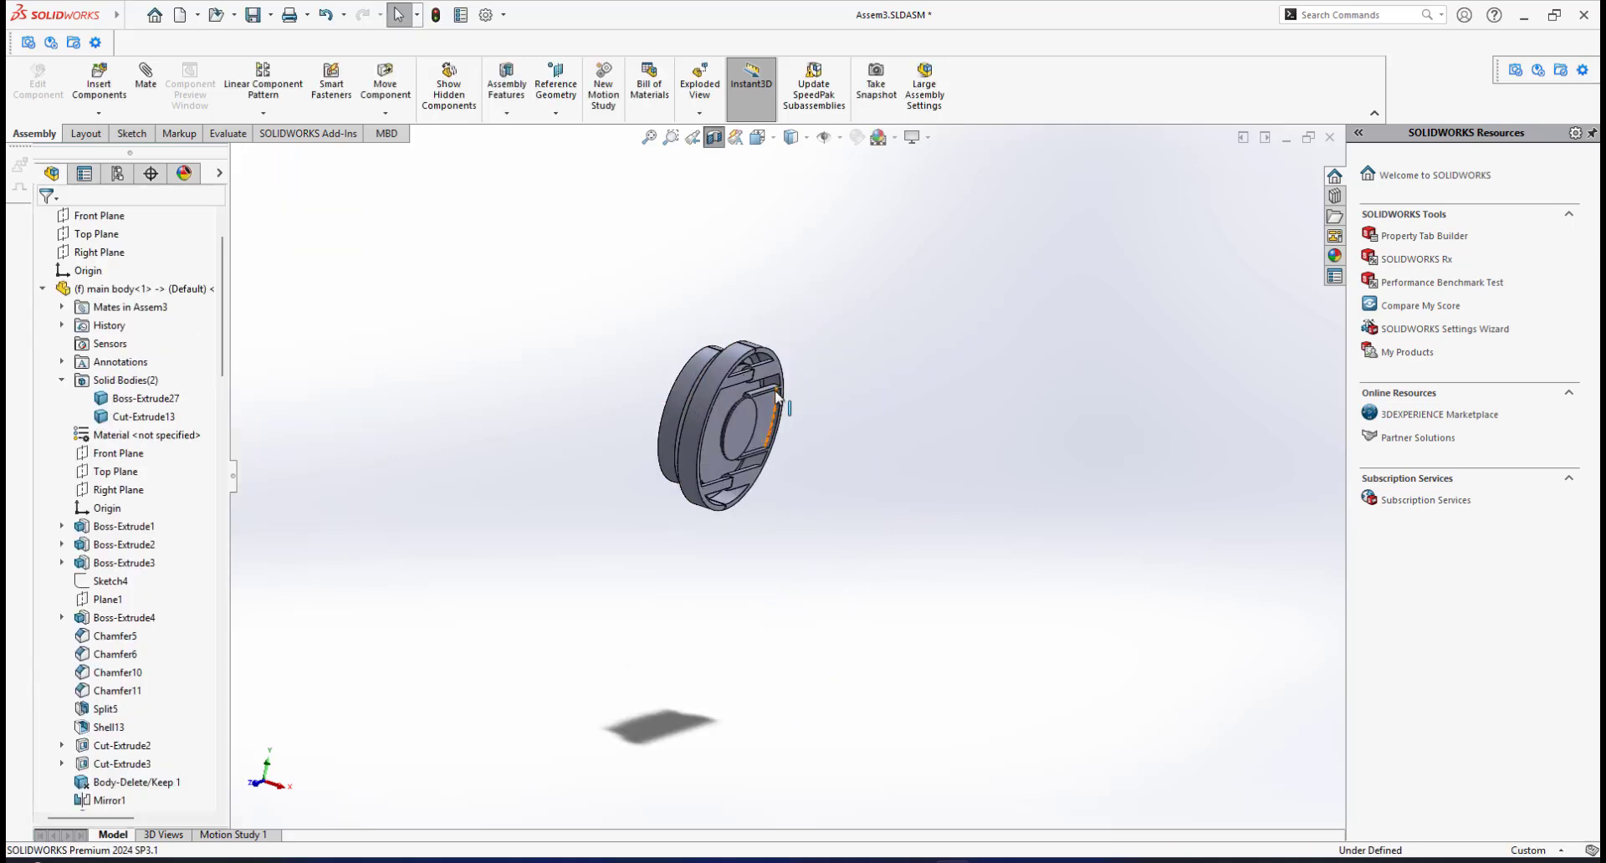
{"action": "middle_click_drag", "start_coordinate": [742, 396], "coordinate": [659, 405]}
{"action": "scroll", "coordinate": [658, 390], "scroll_direction": "down", "scroll_amount": 3}
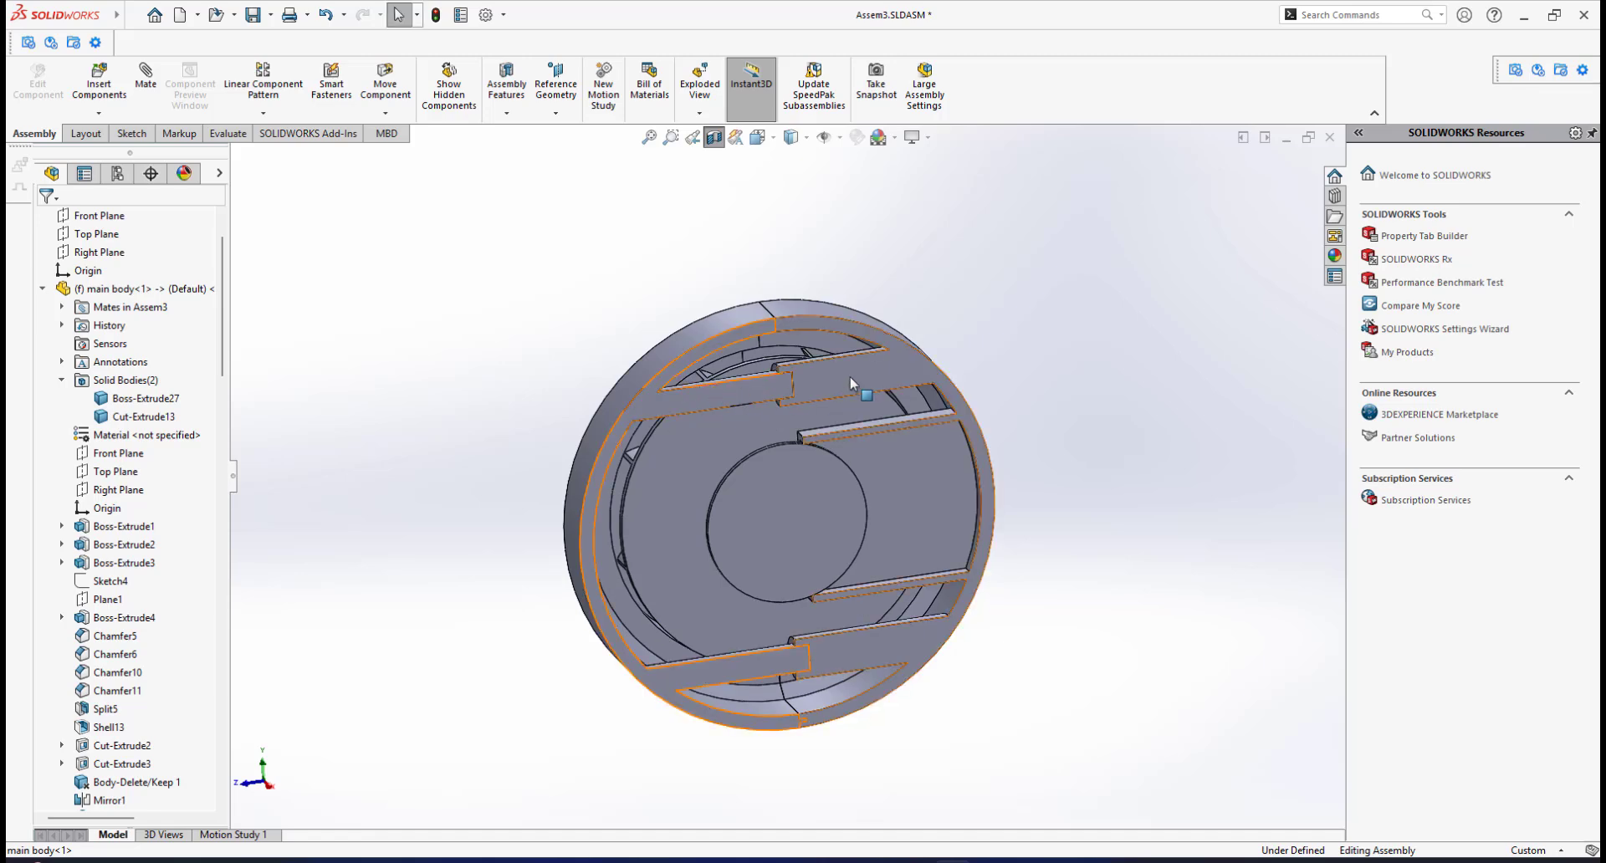
{"action": "middle_click_drag", "start_coordinate": [845, 374], "coordinate": [826, 378]}
{"action": "scroll", "coordinate": [824, 378], "scroll_direction": "down", "scroll_amount": 4}
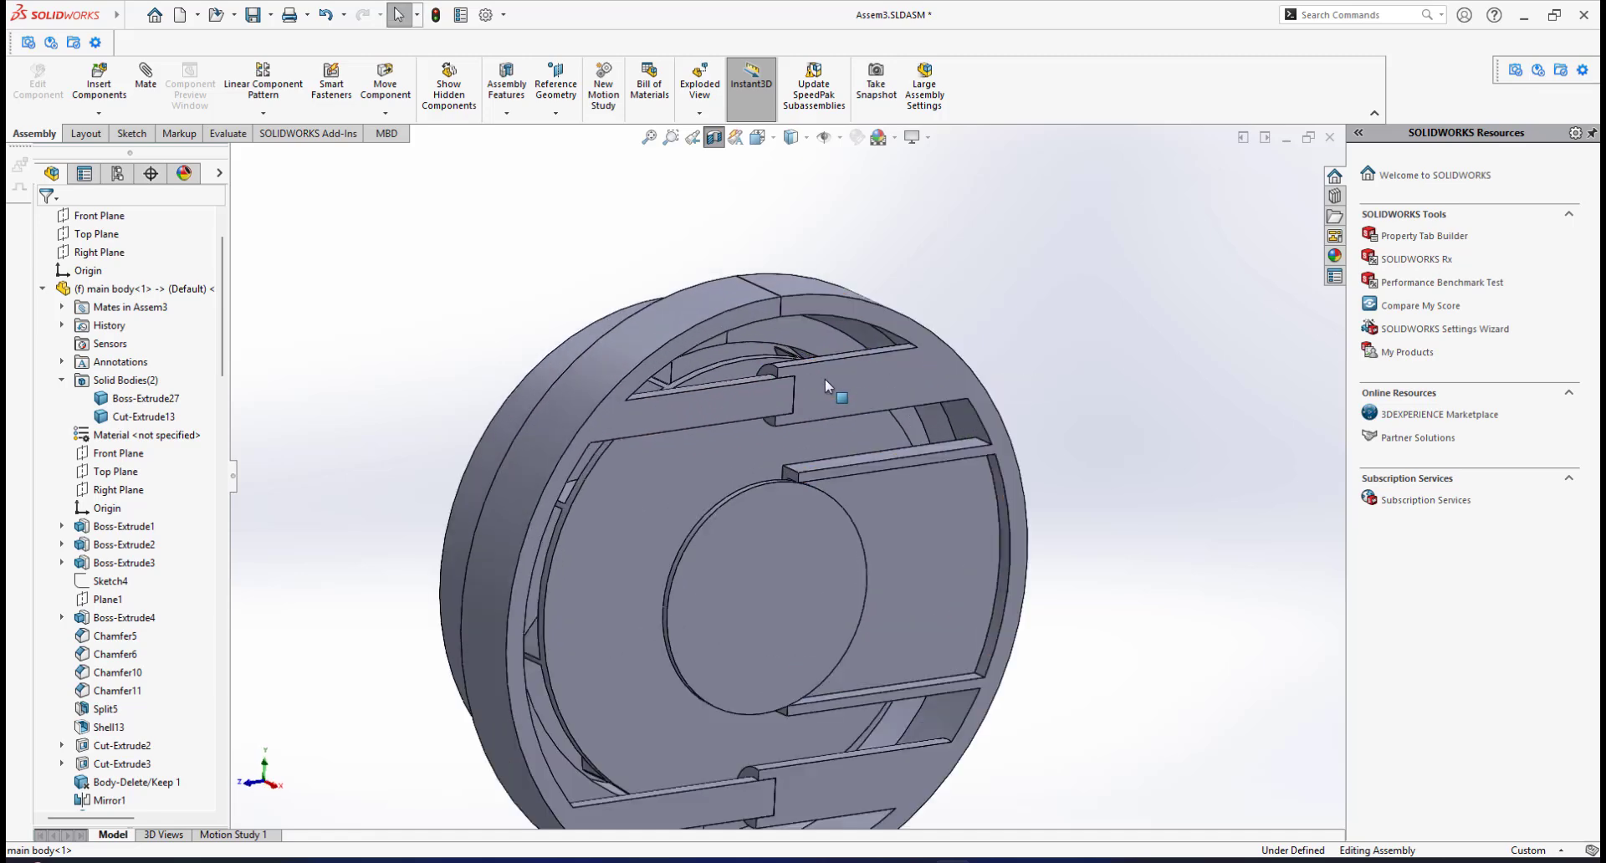
{"action": "scroll", "coordinate": [789, 407], "scroll_direction": "up", "scroll_amount": 5}
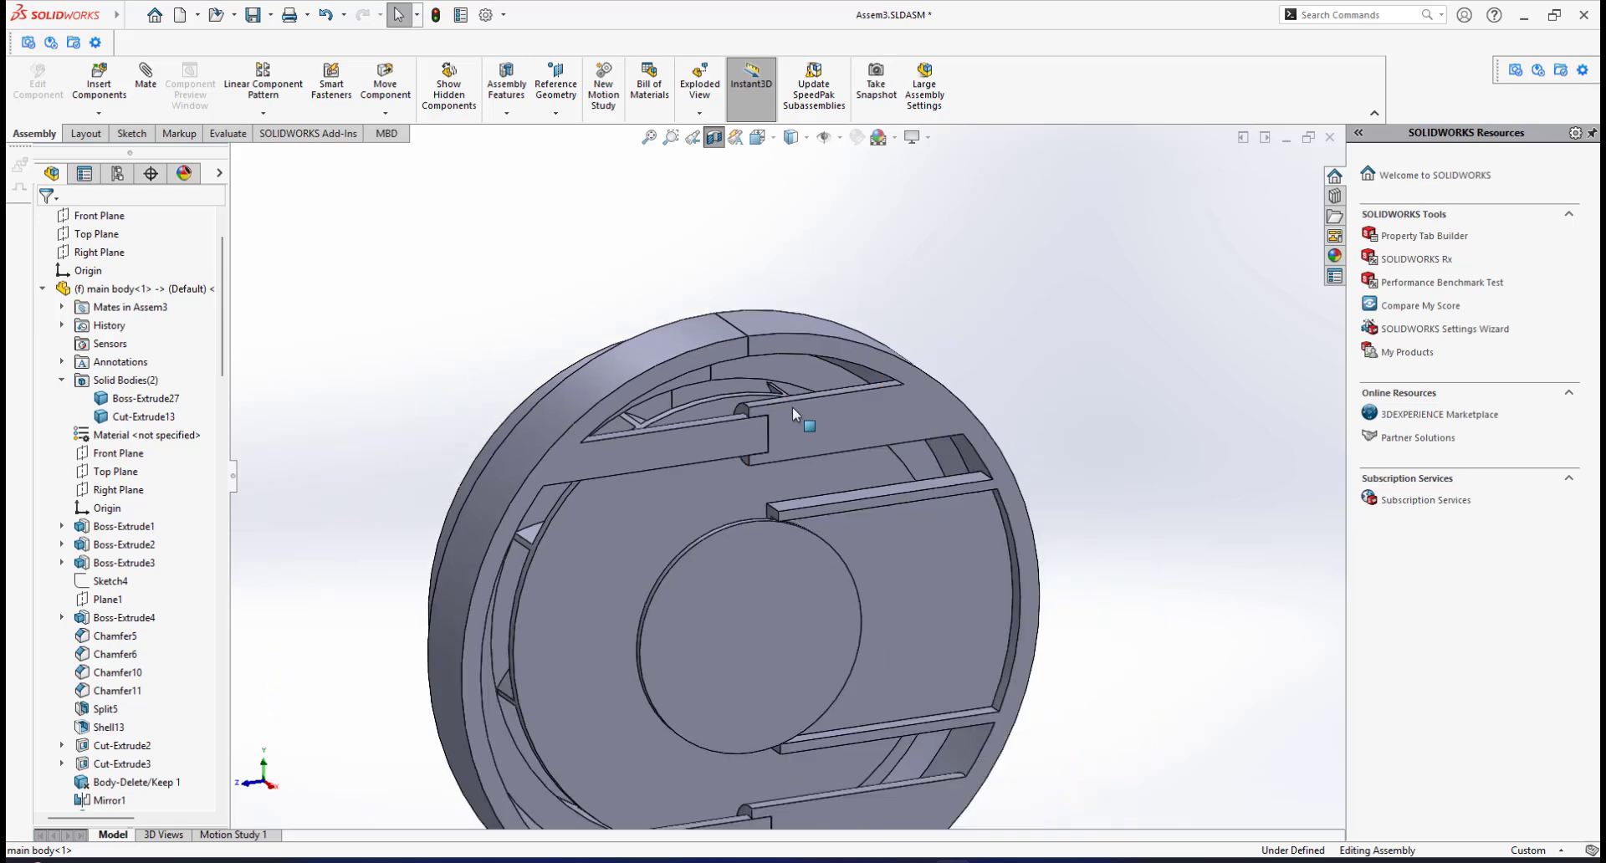
{"action": "scroll", "coordinate": [785, 416], "scroll_direction": "down", "scroll_amount": 3}
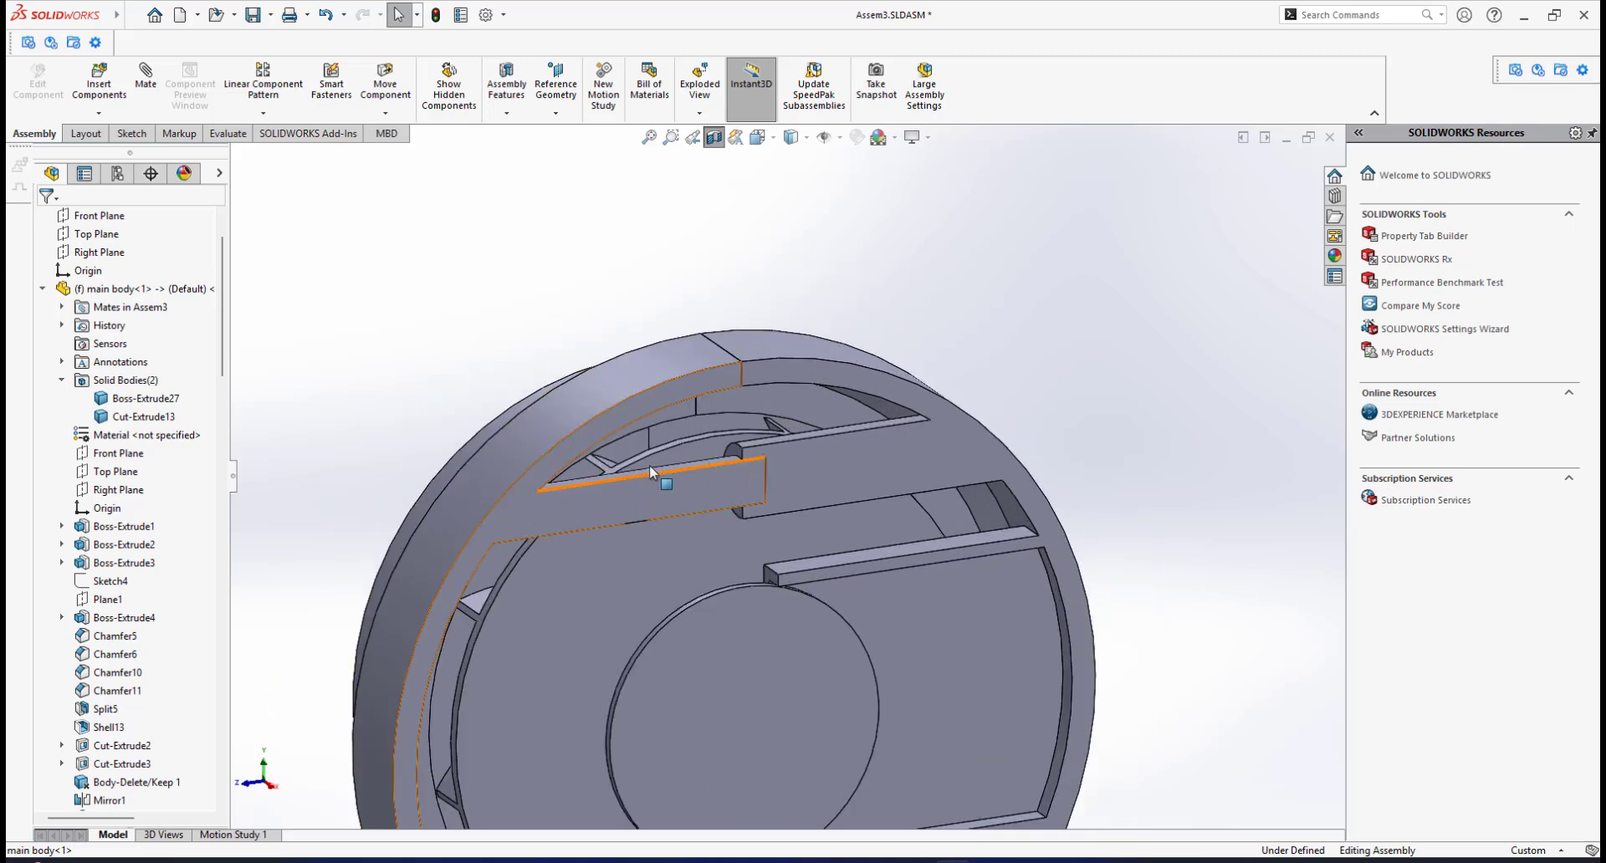
{"action": "middle_click_drag", "start_coordinate": [659, 470], "coordinate": [634, 490]}
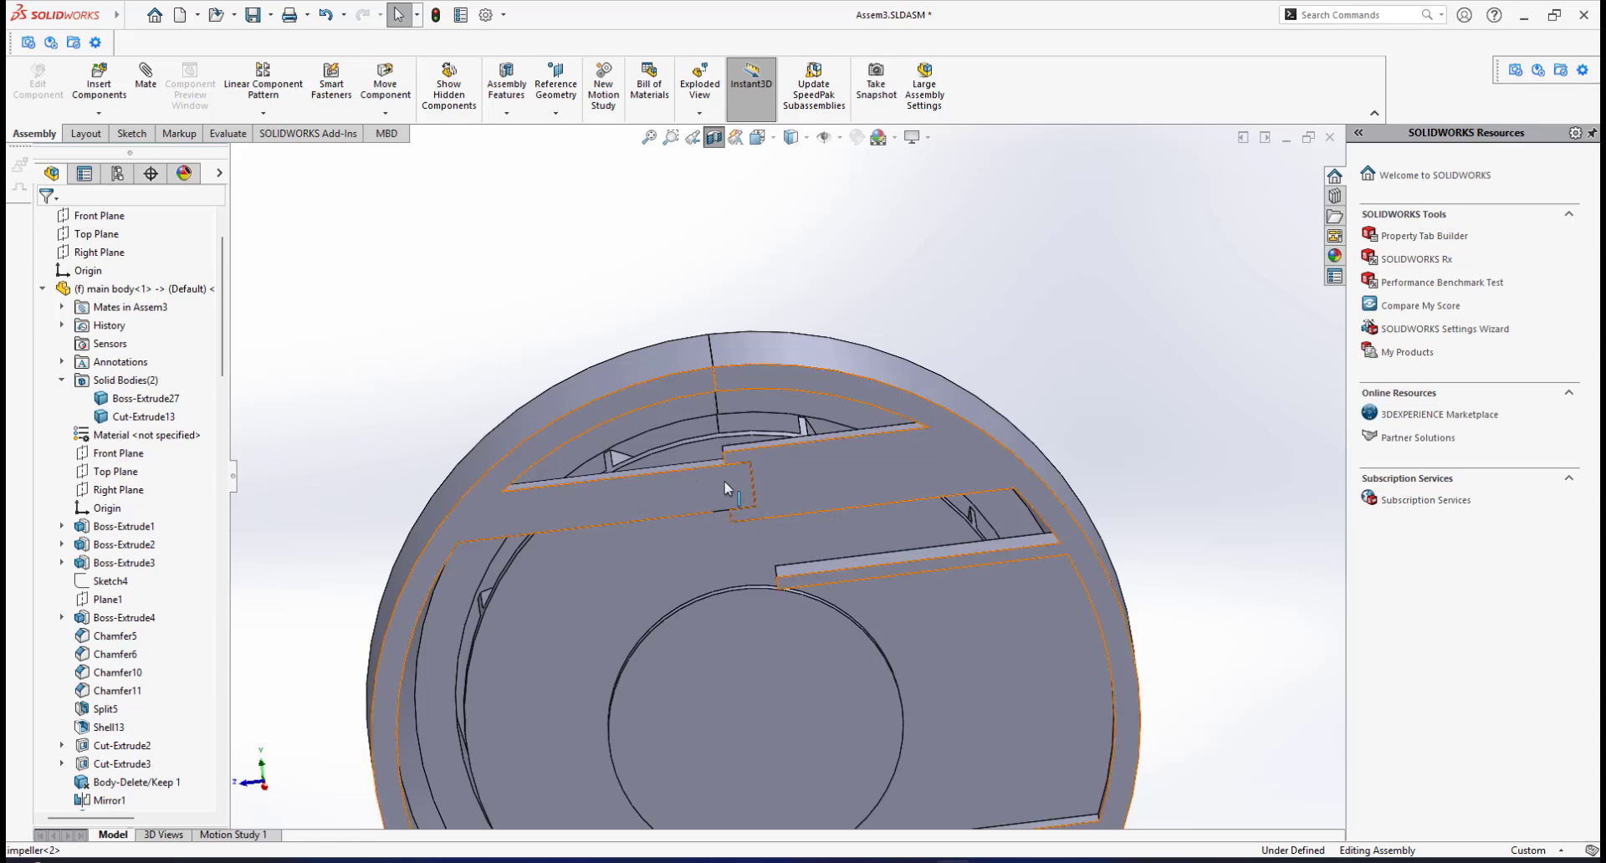
Inspect close up how the rib ends overlap beneath the sectioned housing rim
{"action": "scroll", "coordinate": [765, 478], "scroll_direction": "up", "scroll_amount": 2}
{"action": "scroll", "coordinate": [765, 478], "scroll_direction": "down", "scroll_amount": 2}
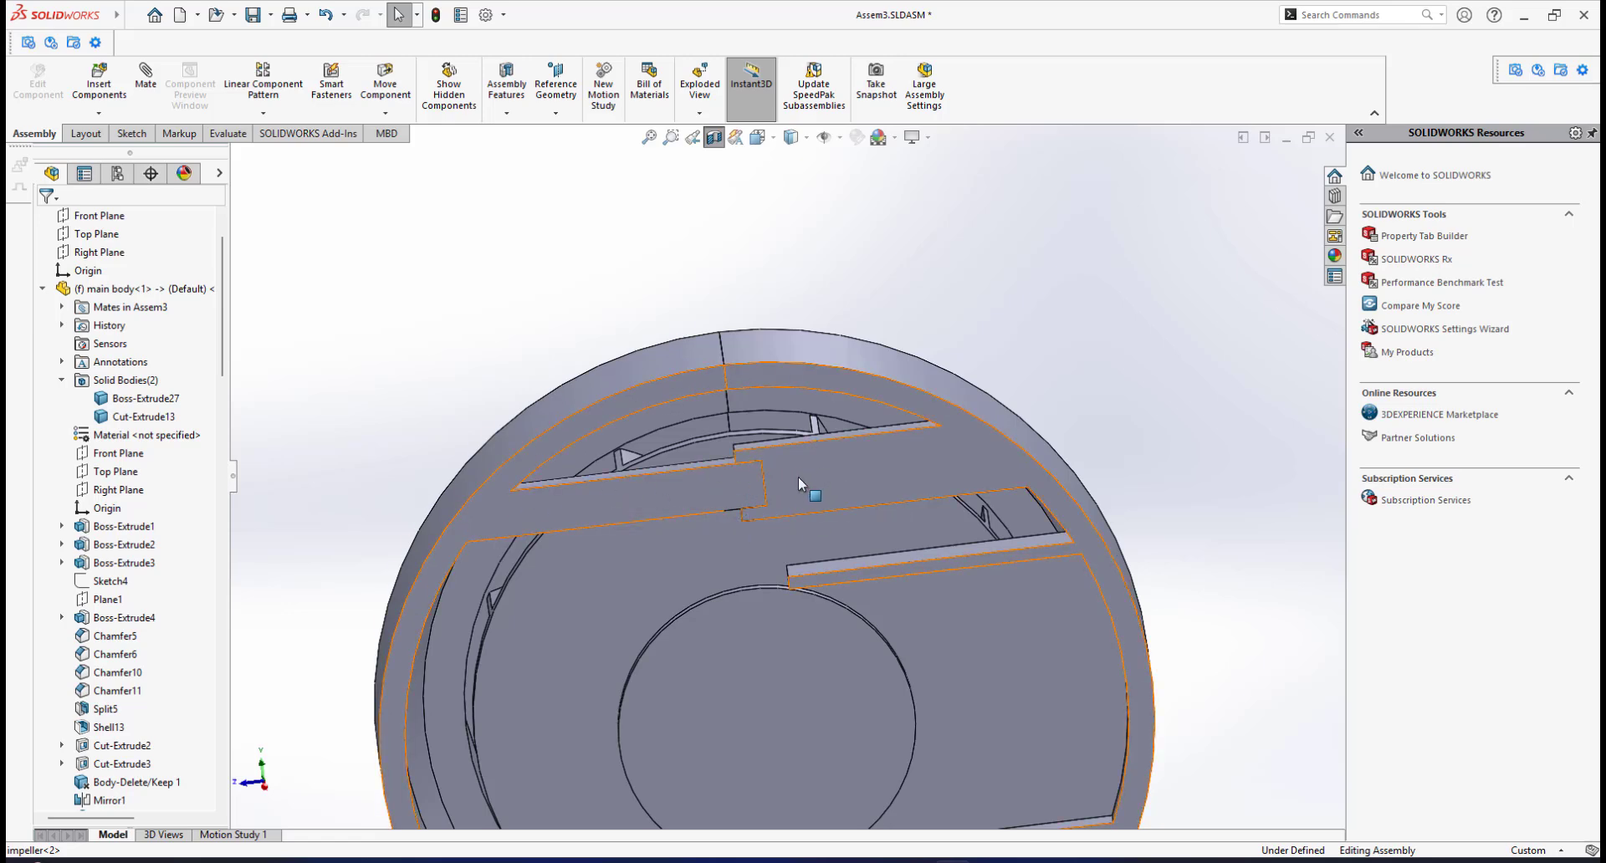
{"action": "mouse_move", "coordinate": [798, 477]}
{"action": "middle_mouse_down"}
{"action": "mouse_move", "coordinate": [823, 478]}
{"action": "mouse_move", "coordinate": [794, 470]}
{"action": "middle_mouse_up"}
{"action": "scroll", "coordinate": [778, 471], "scroll_direction": "down", "scroll_amount": 2}
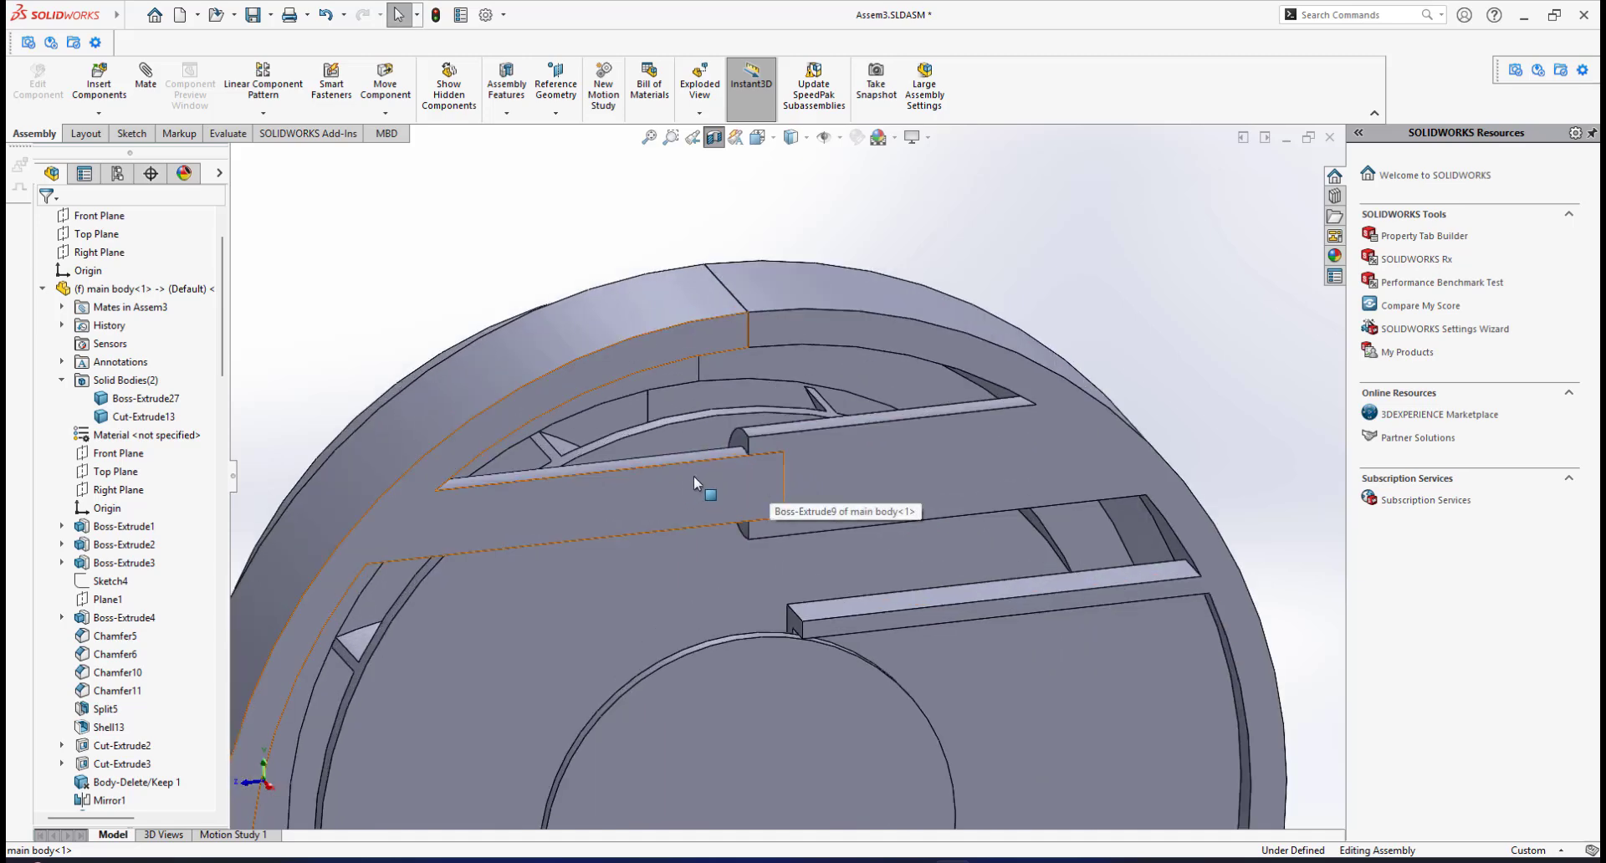
Turn off the section view and open the main body part in position
{"action": "key", "text": "f"}
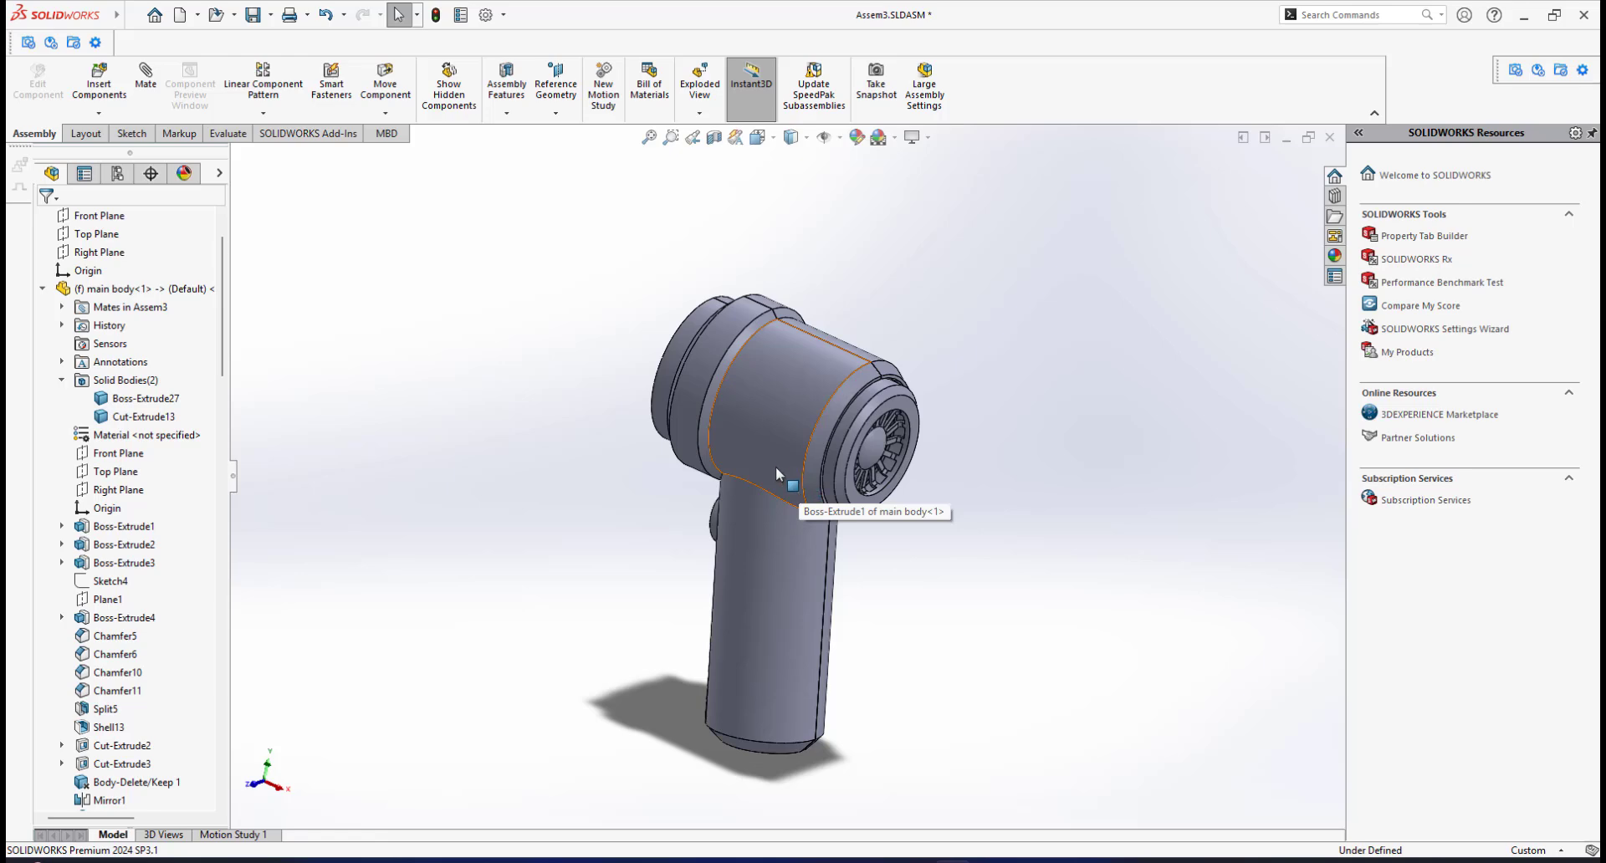
{"action": "mouse_move", "coordinate": [766, 429]}
{"action": "middle_mouse_down"}
{"action": "mouse_move", "coordinate": [798, 431]}
{"action": "mouse_move", "coordinate": [760, 457]}
{"action": "middle_mouse_up"}
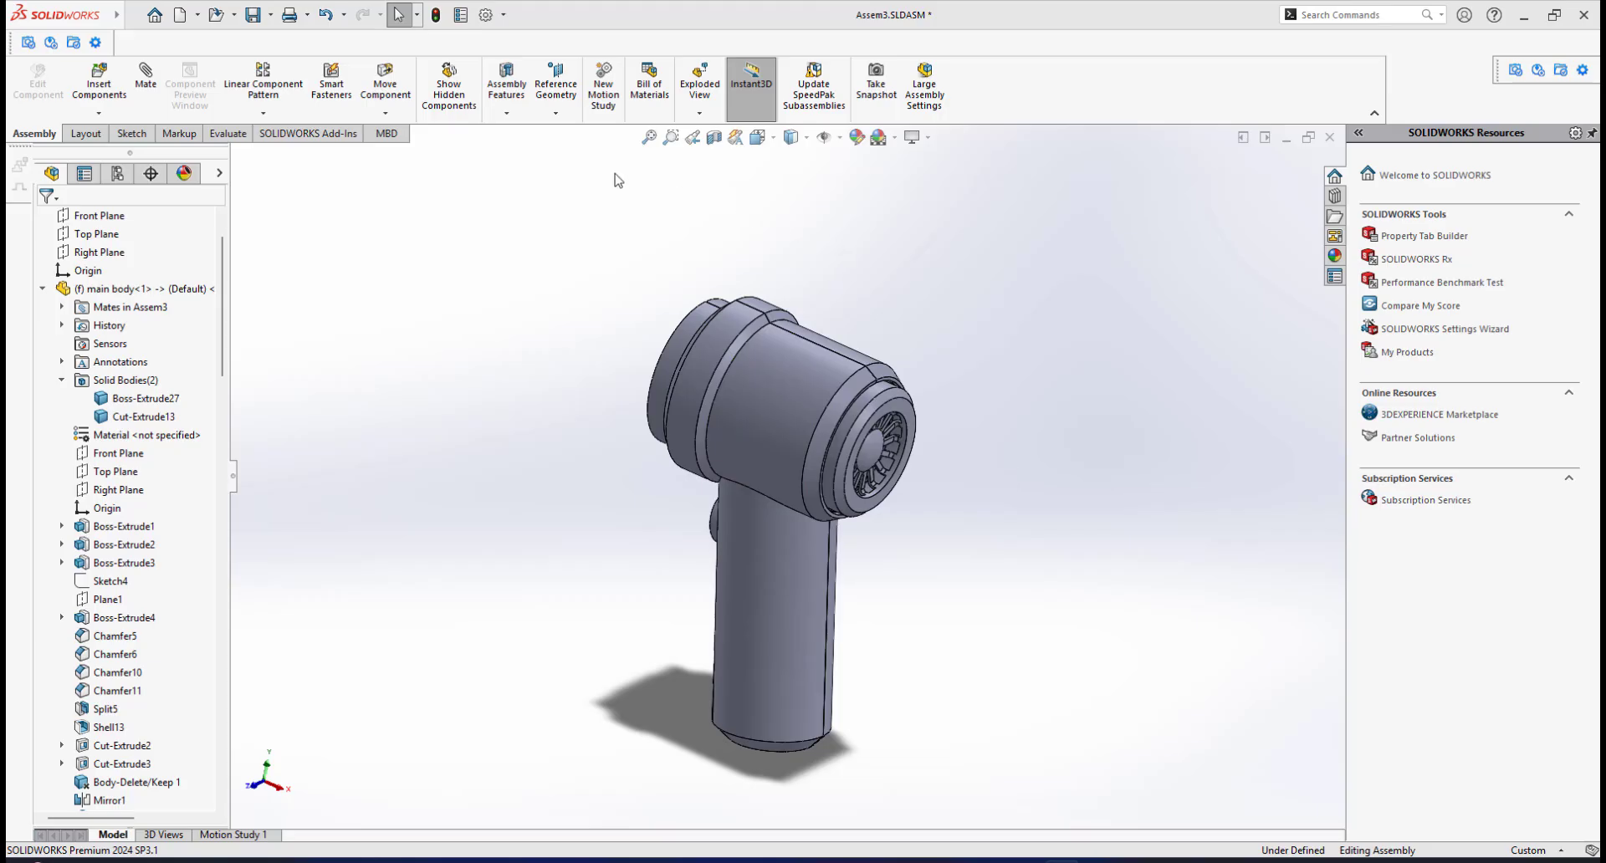
{"action": "scroll", "coordinate": [873, 441], "scroll_direction": "down", "scroll_amount": 2}
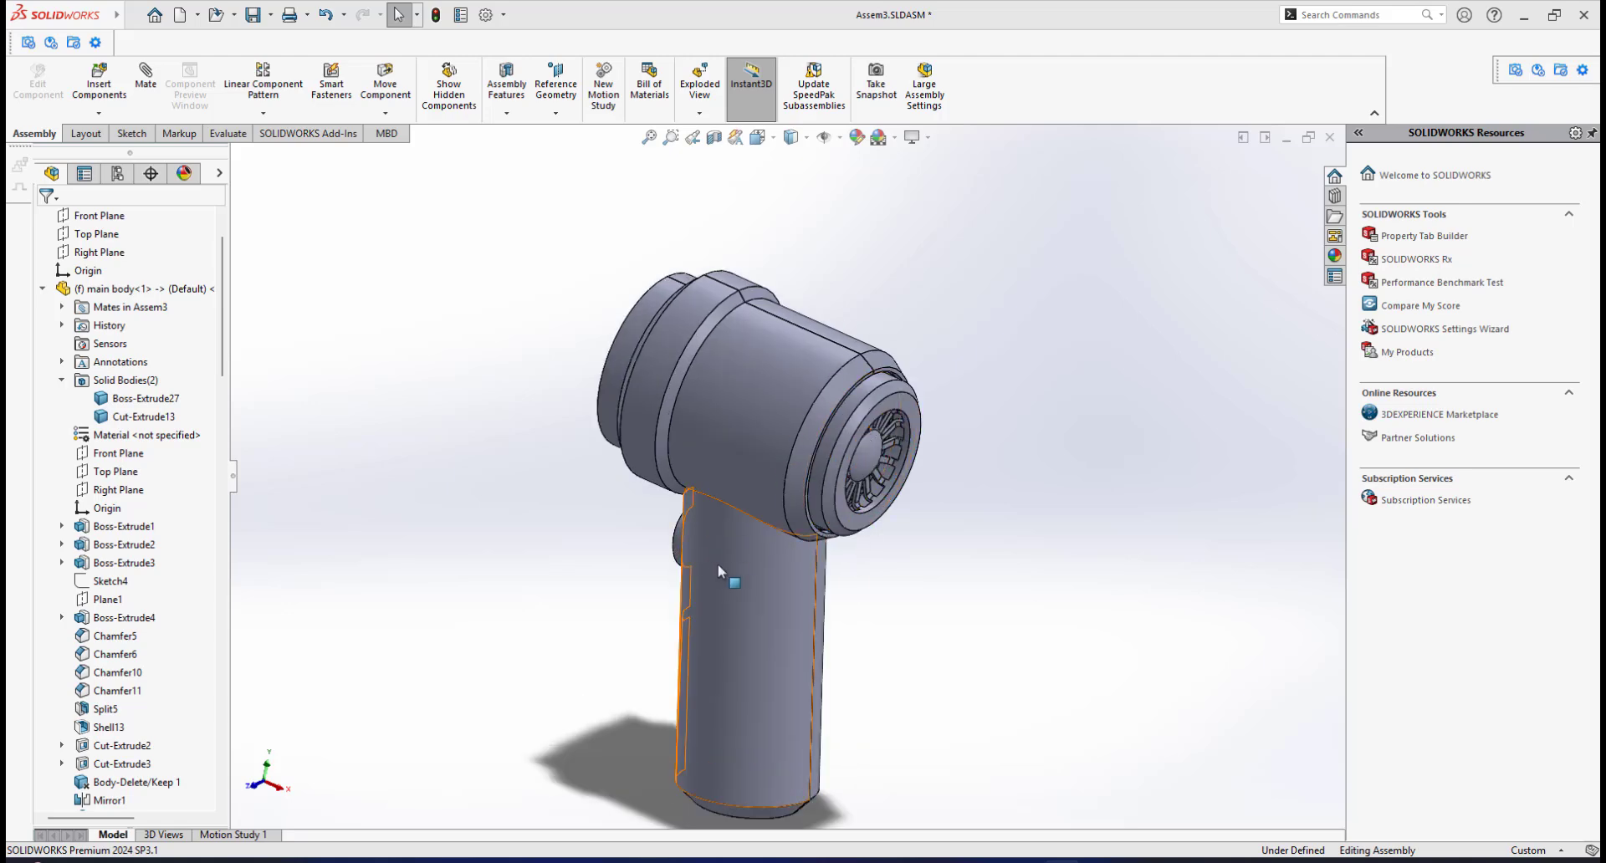
{"action": "left_click", "coordinate": [764, 665]}
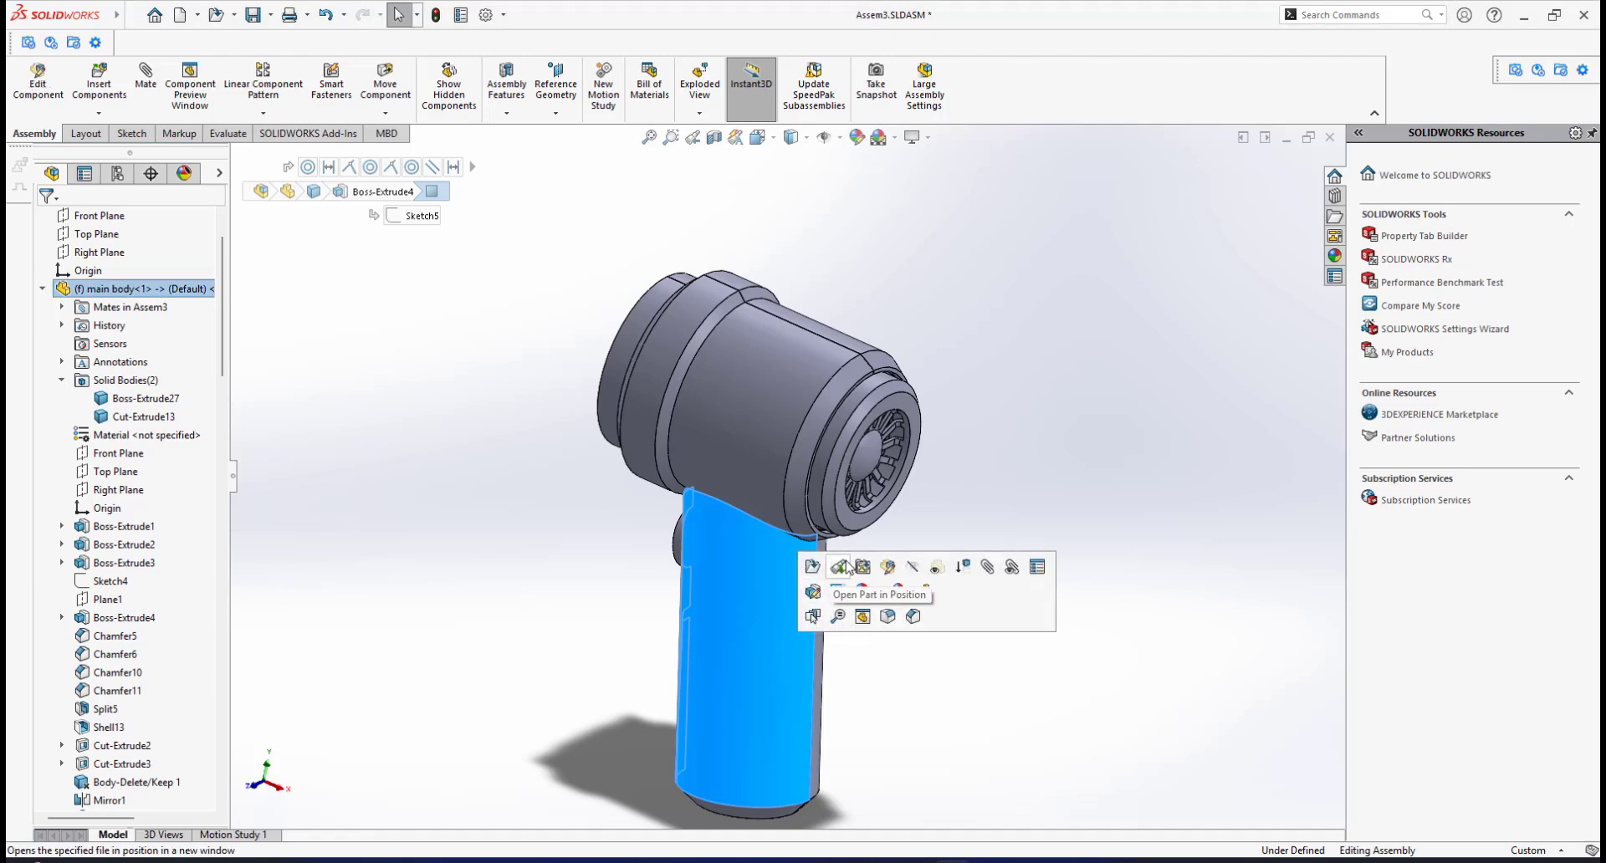
{"action": "left_click", "coordinate": [836, 567]}
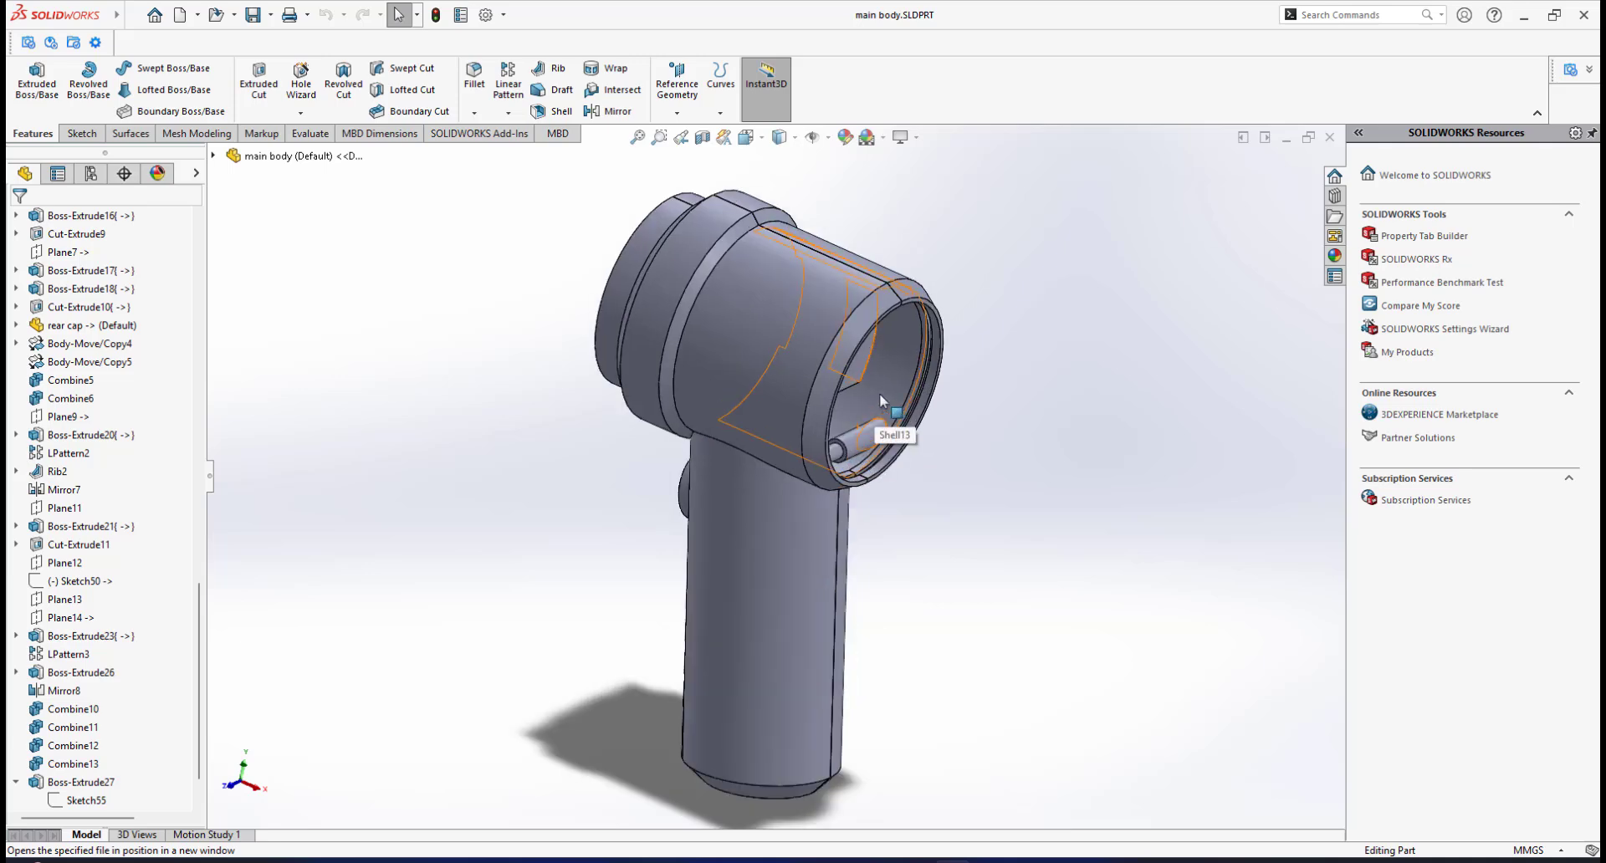
Examine the screw bosses inside the open end of the main body's head
{"action": "middle_click_drag", "start_coordinate": [880, 393], "coordinate": [819, 495]}
{"action": "scroll", "coordinate": [836, 425], "scroll_direction": "up", "scroll_amount": 2}
{"action": "scroll", "coordinate": [840, 423], "scroll_direction": "down", "scroll_amount": 2}
{"action": "scroll", "coordinate": [819, 501], "scroll_direction": "up", "scroll_amount": 2}
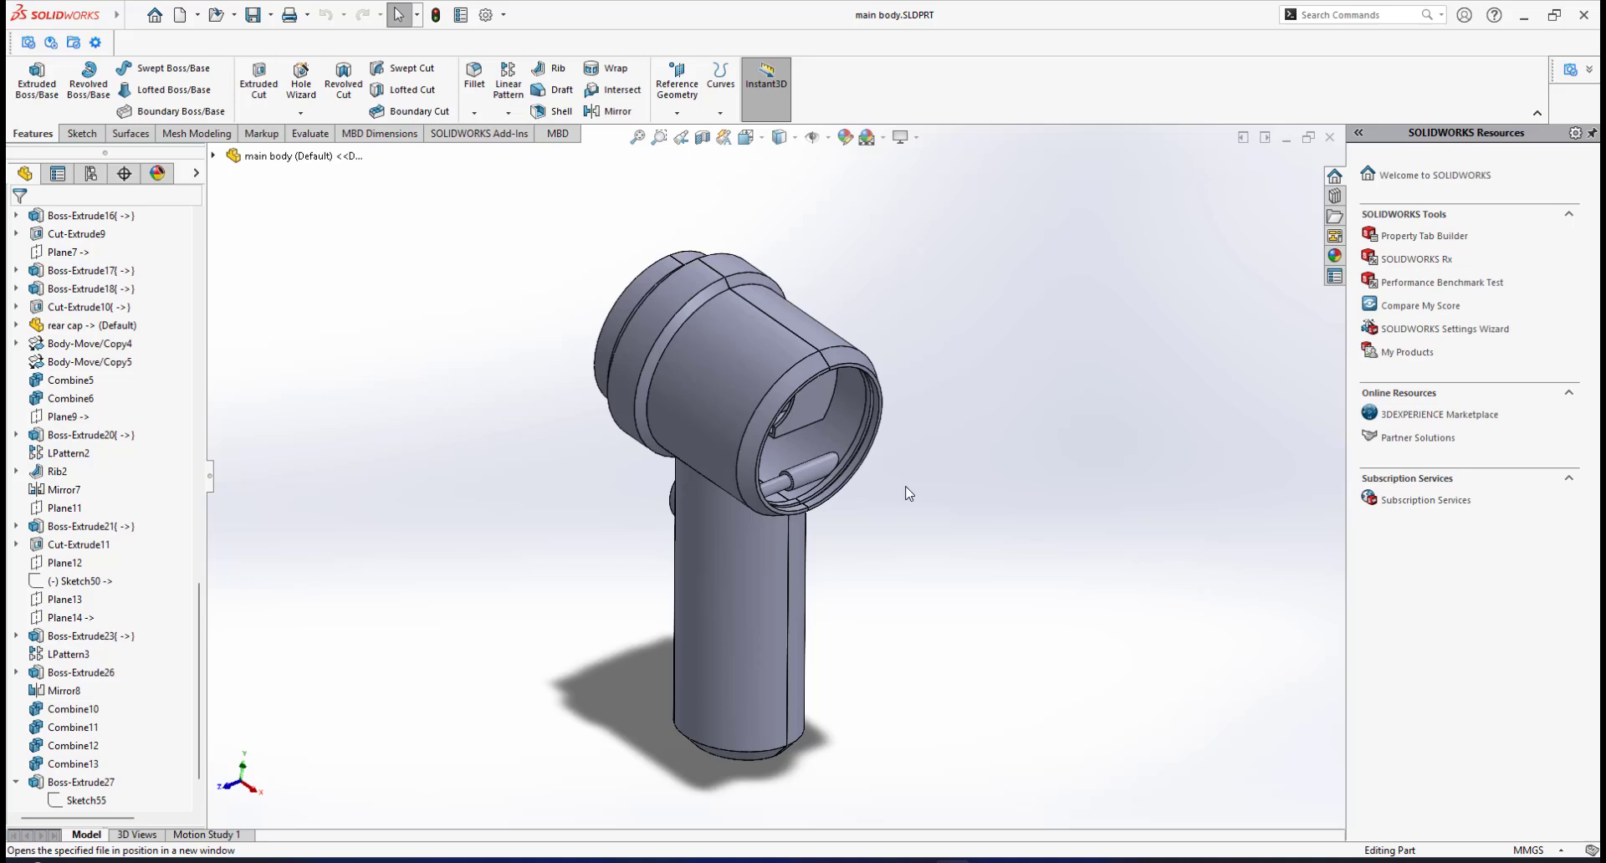
{"action": "scroll", "coordinate": [839, 495], "scroll_direction": "down", "scroll_amount": 1}
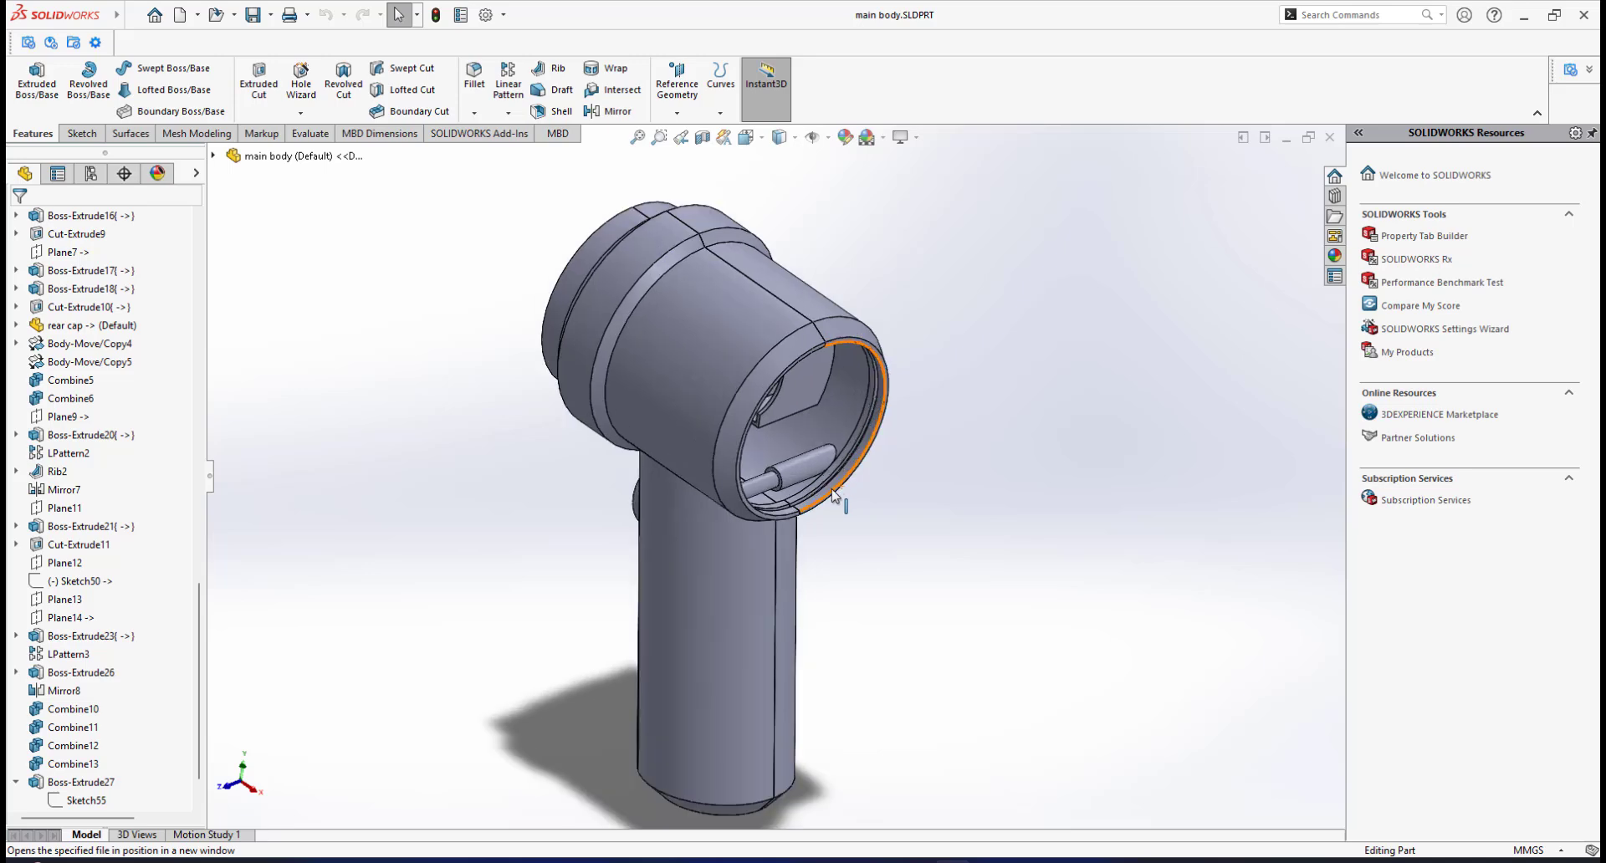
{"action": "middle_click_drag", "start_coordinate": [840, 499], "coordinate": [803, 495]}
{"action": "scroll", "coordinate": [807, 508], "scroll_direction": "up", "scroll_amount": 2}
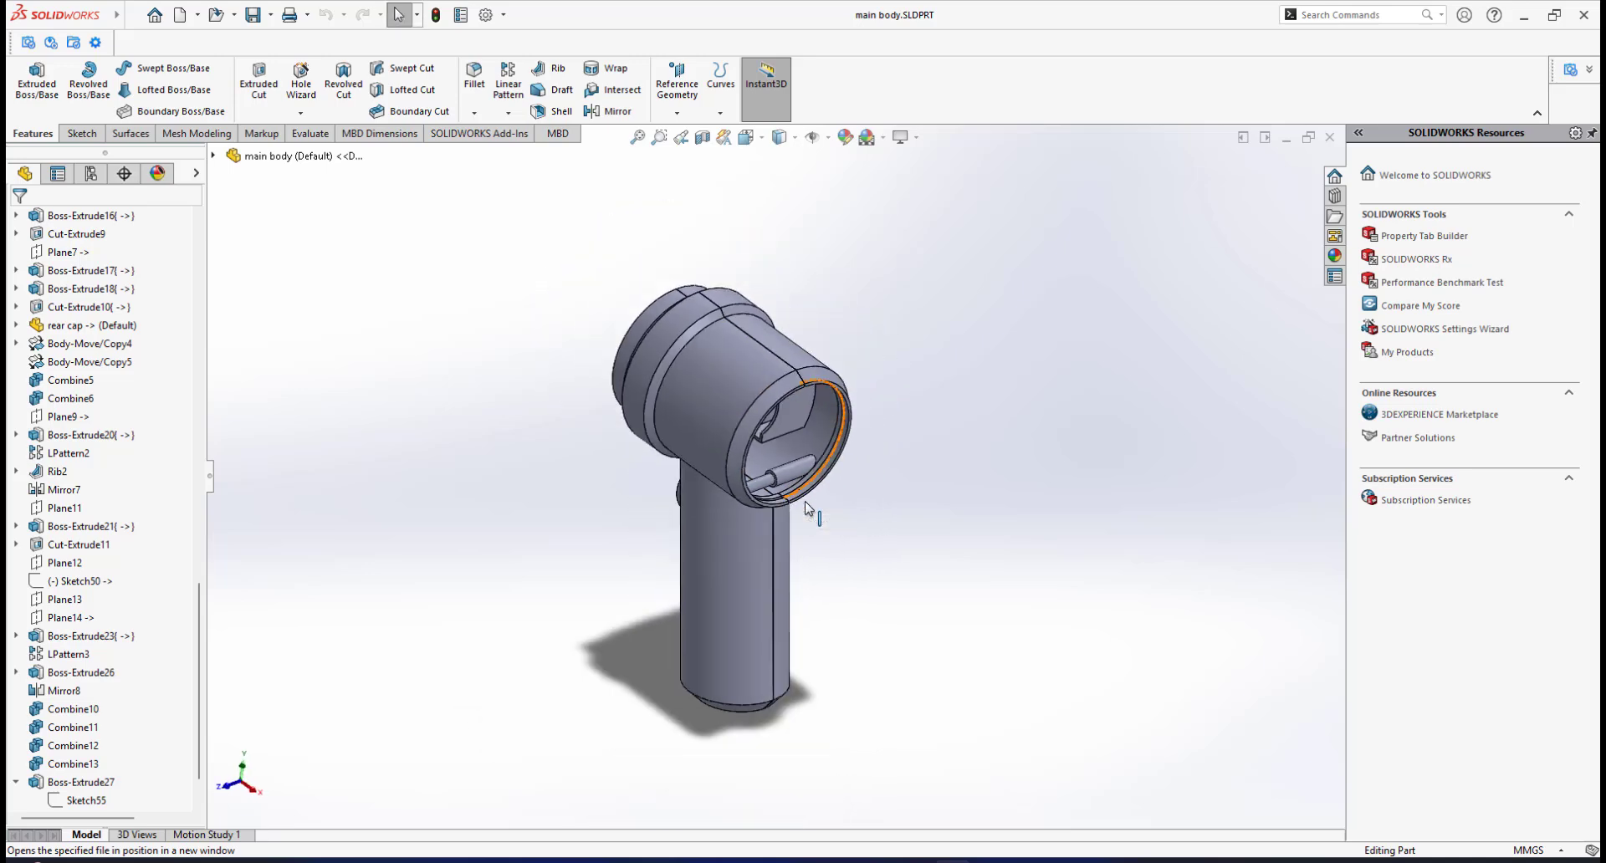
{"action": "scroll", "coordinate": [792, 442], "scroll_direction": "down", "scroll_amount": 1}
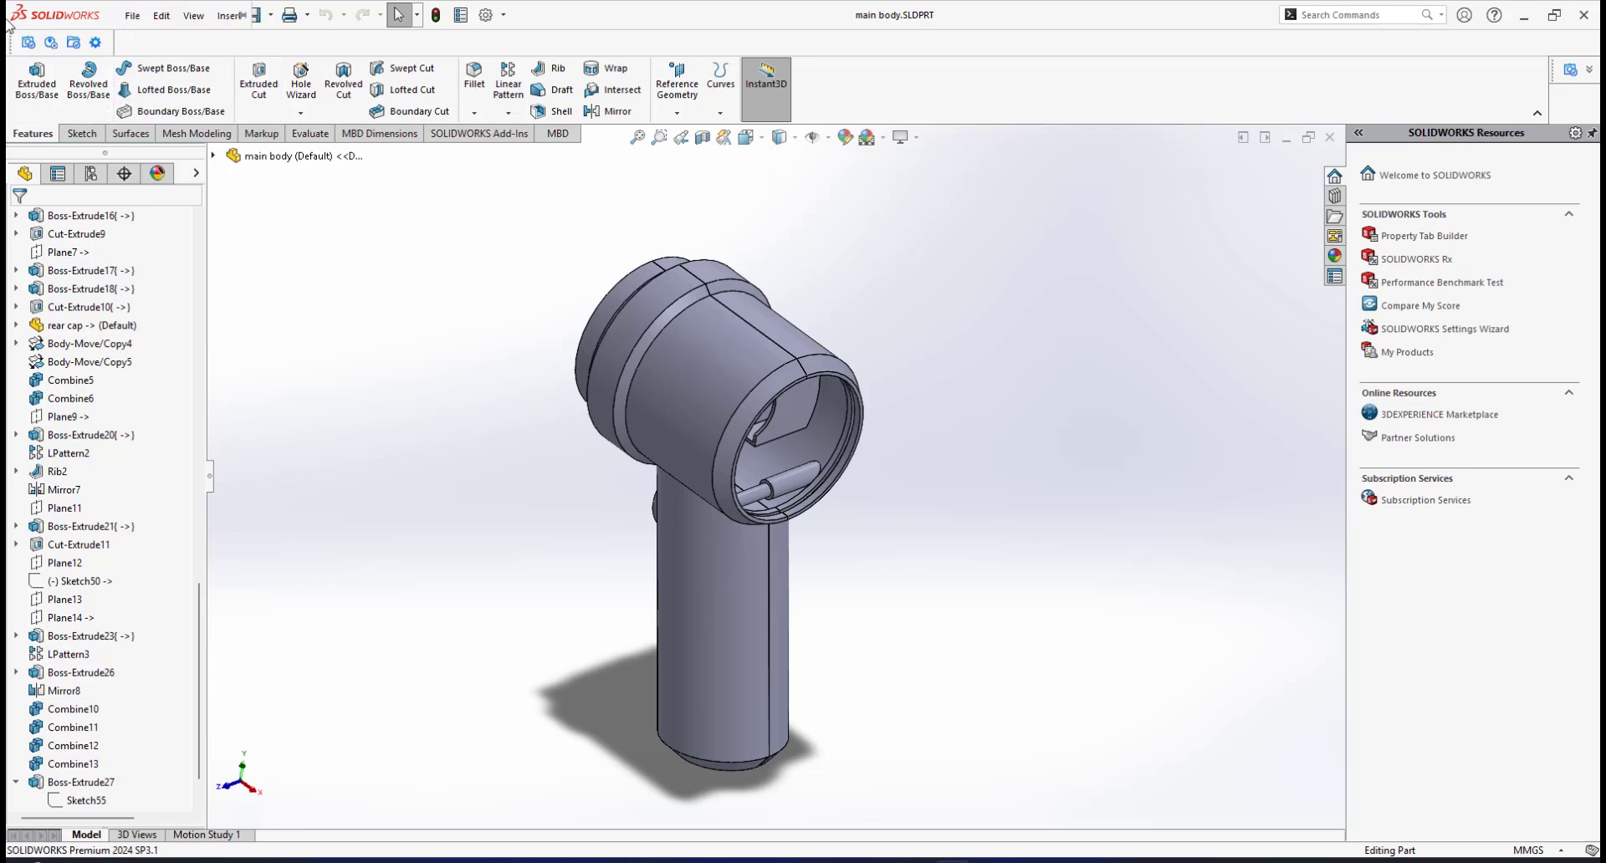
Insert the part screw.SLDPRT in its Default configuration and place it beside the housing, just below the head
{"action": "mouse_move", "coordinate": [13, 18]}
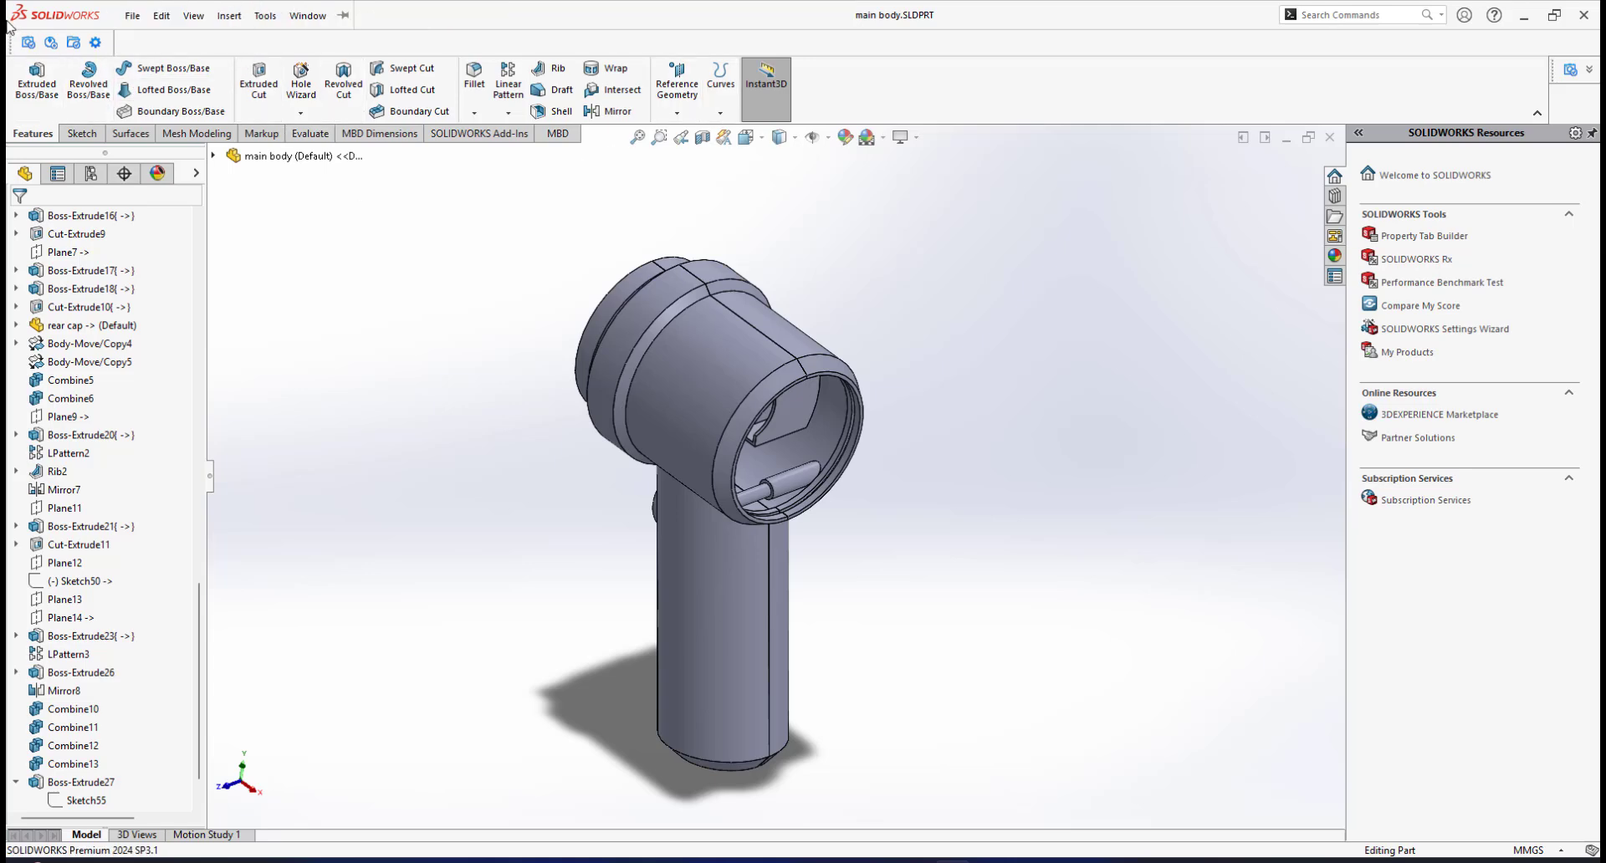
{"action": "left_click", "coordinate": [193, 15]}
{"action": "mouse_move", "coordinate": [228, 17]}
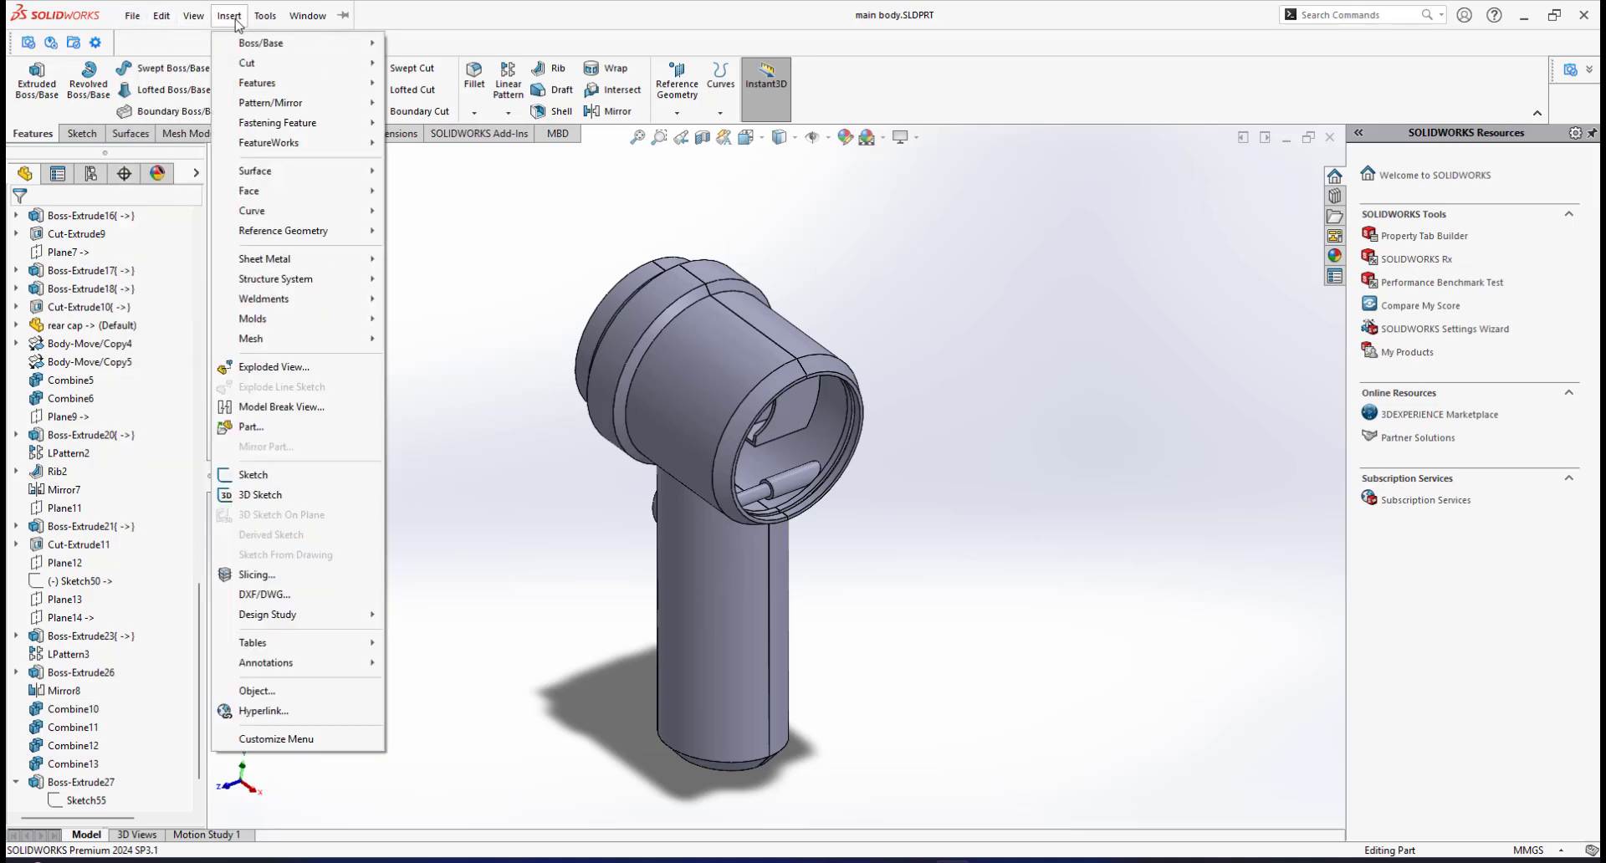
{"action": "left_click", "coordinate": [251, 426]}
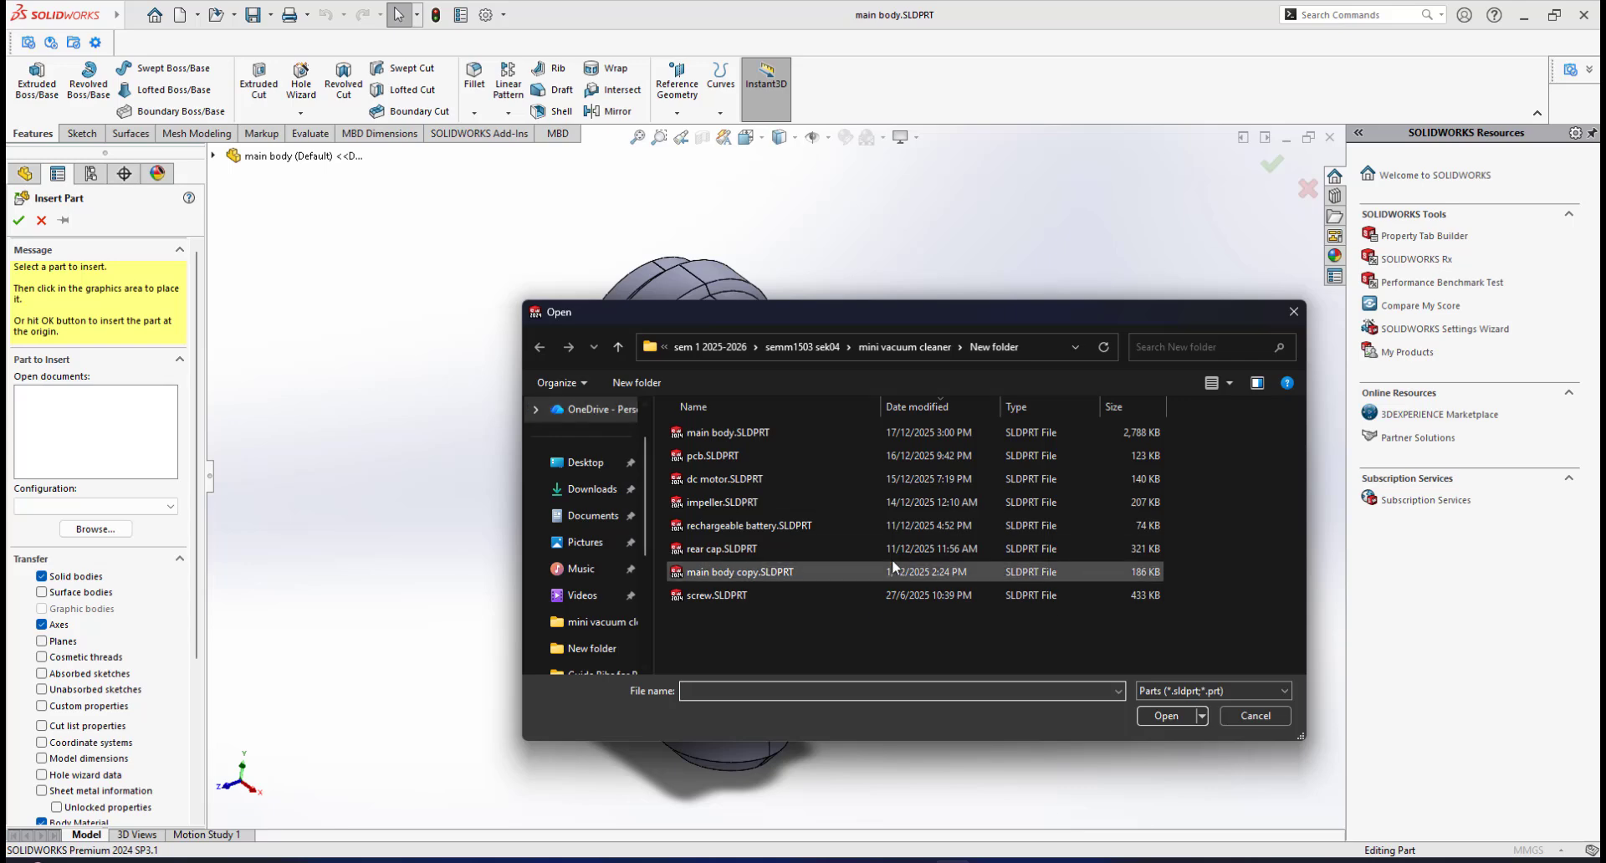
{"action": "left_click", "coordinate": [704, 595]}
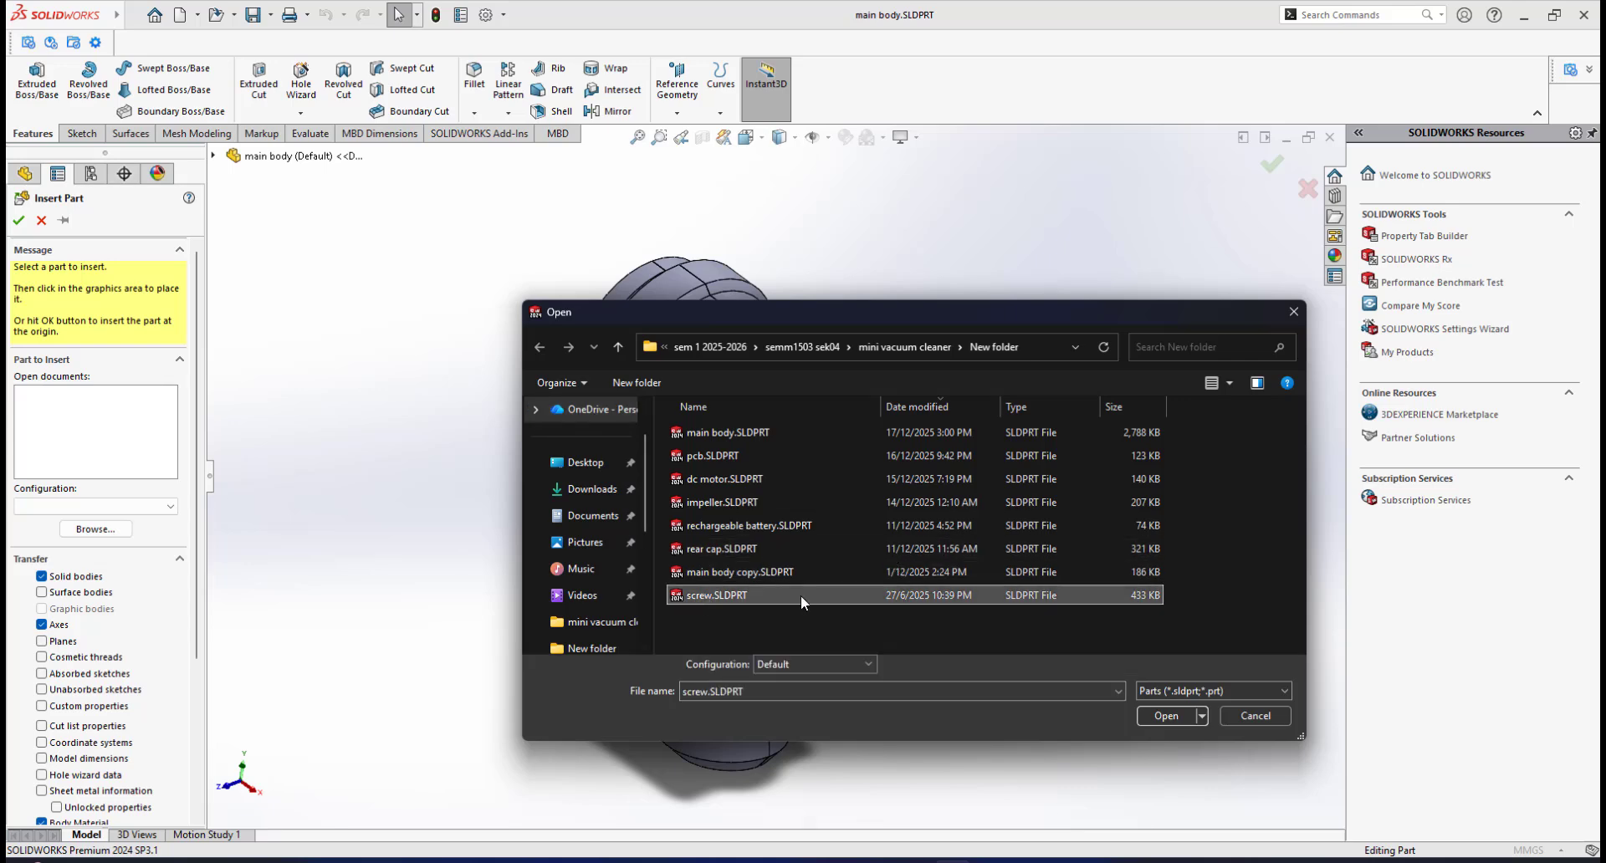
{"action": "left_click", "coordinate": [1164, 716]}
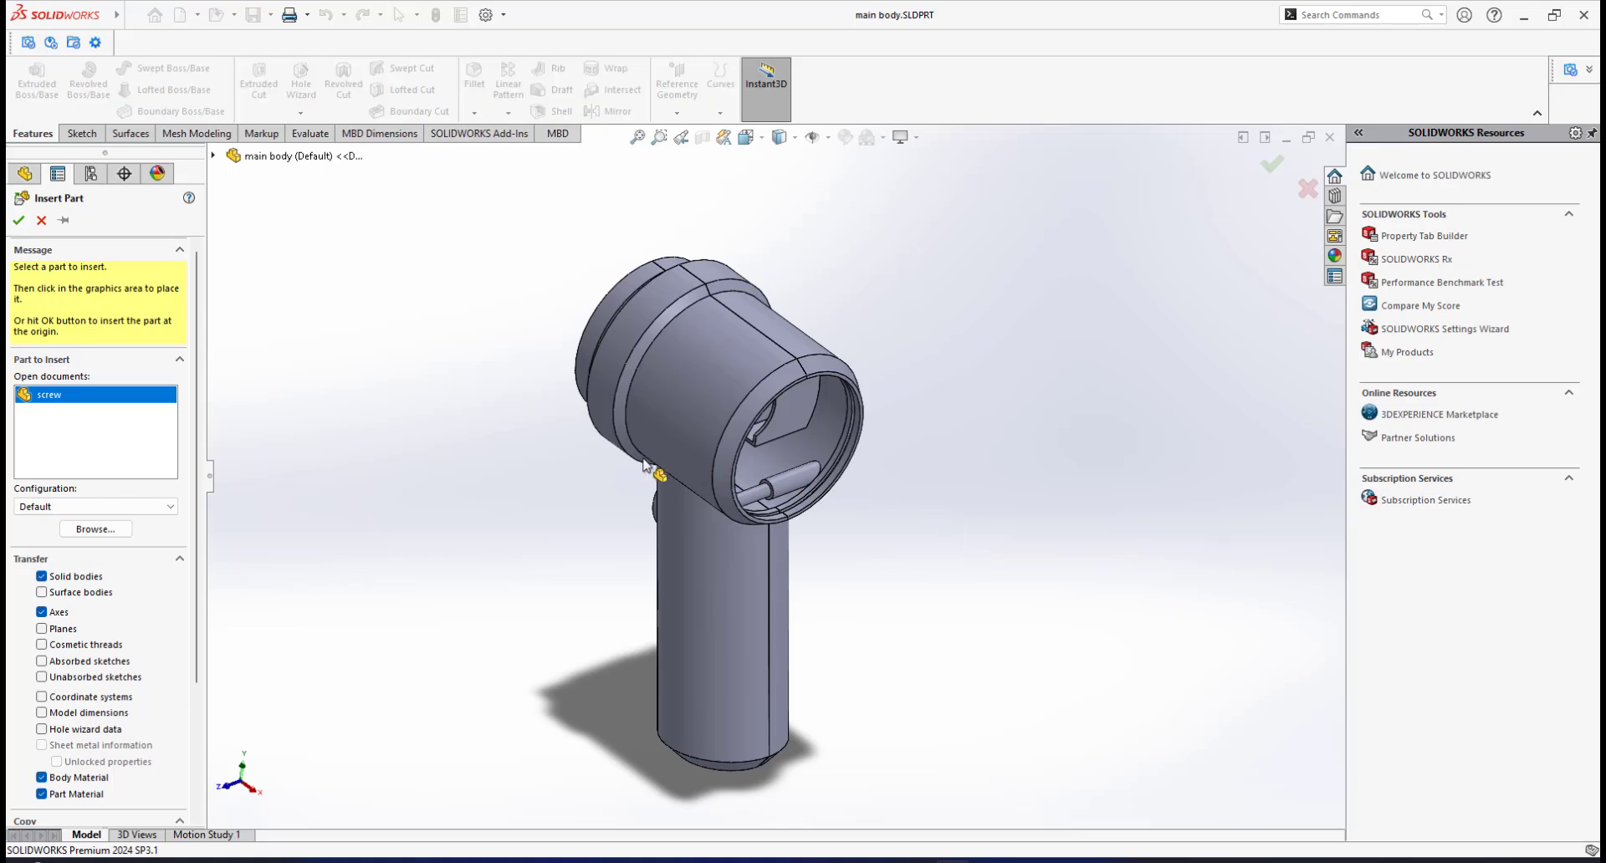
{"action": "left_click", "coordinate": [582, 468]}
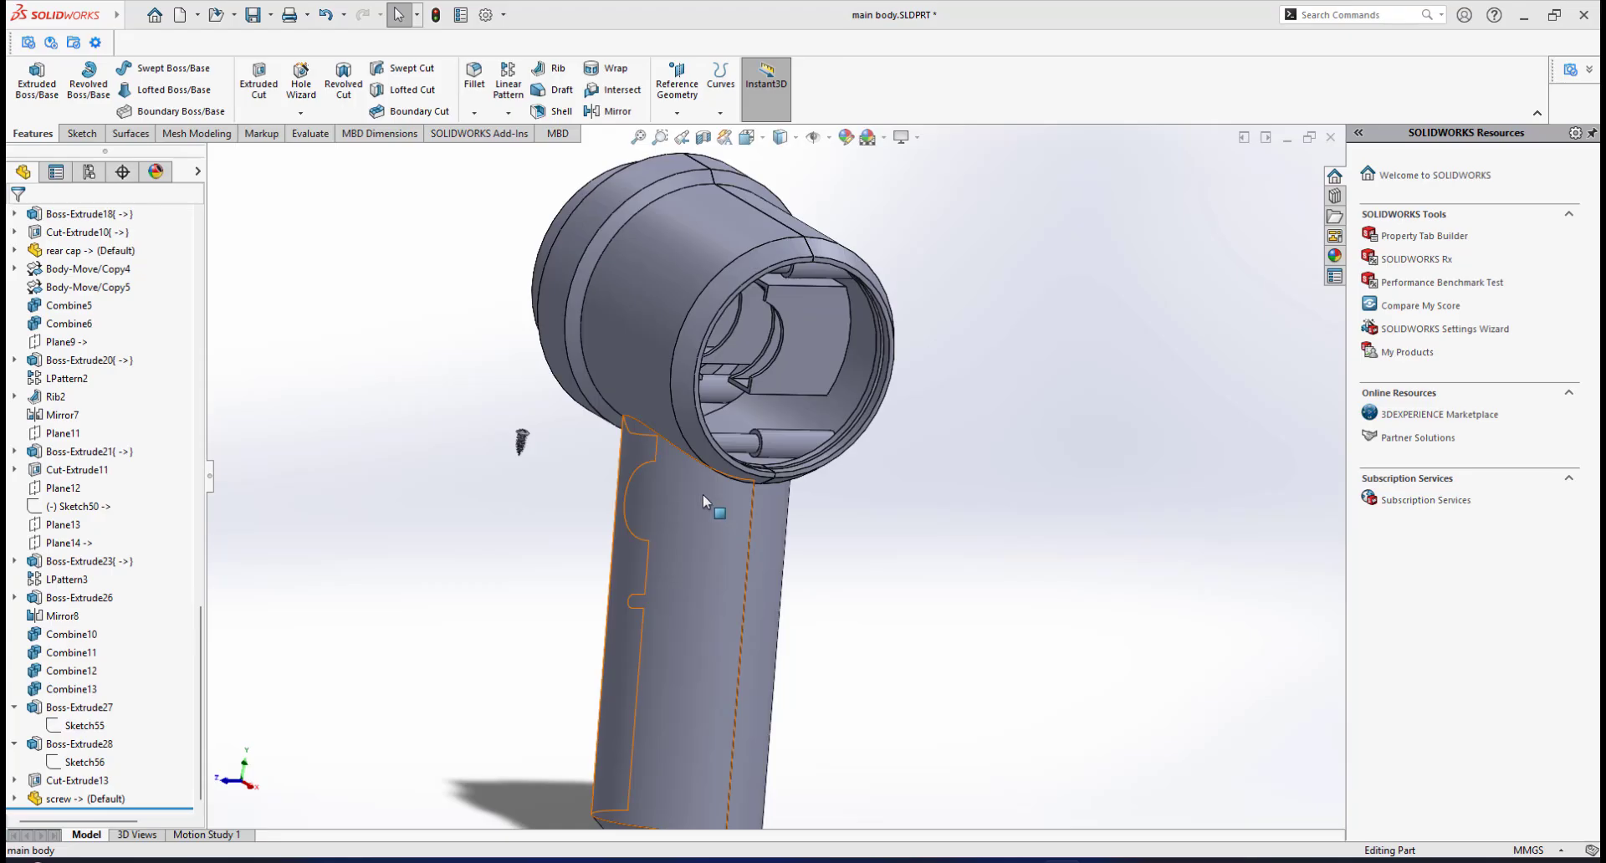
Examine the inserted screw's size and position relative to the housing sides and the screw bosses inside the head
{"action": "scroll", "coordinate": [705, 495], "scroll_direction": "up", "scroll_amount": 2}
{"action": "scroll", "coordinate": [661, 480], "scroll_direction": "down", "scroll_amount": 1}
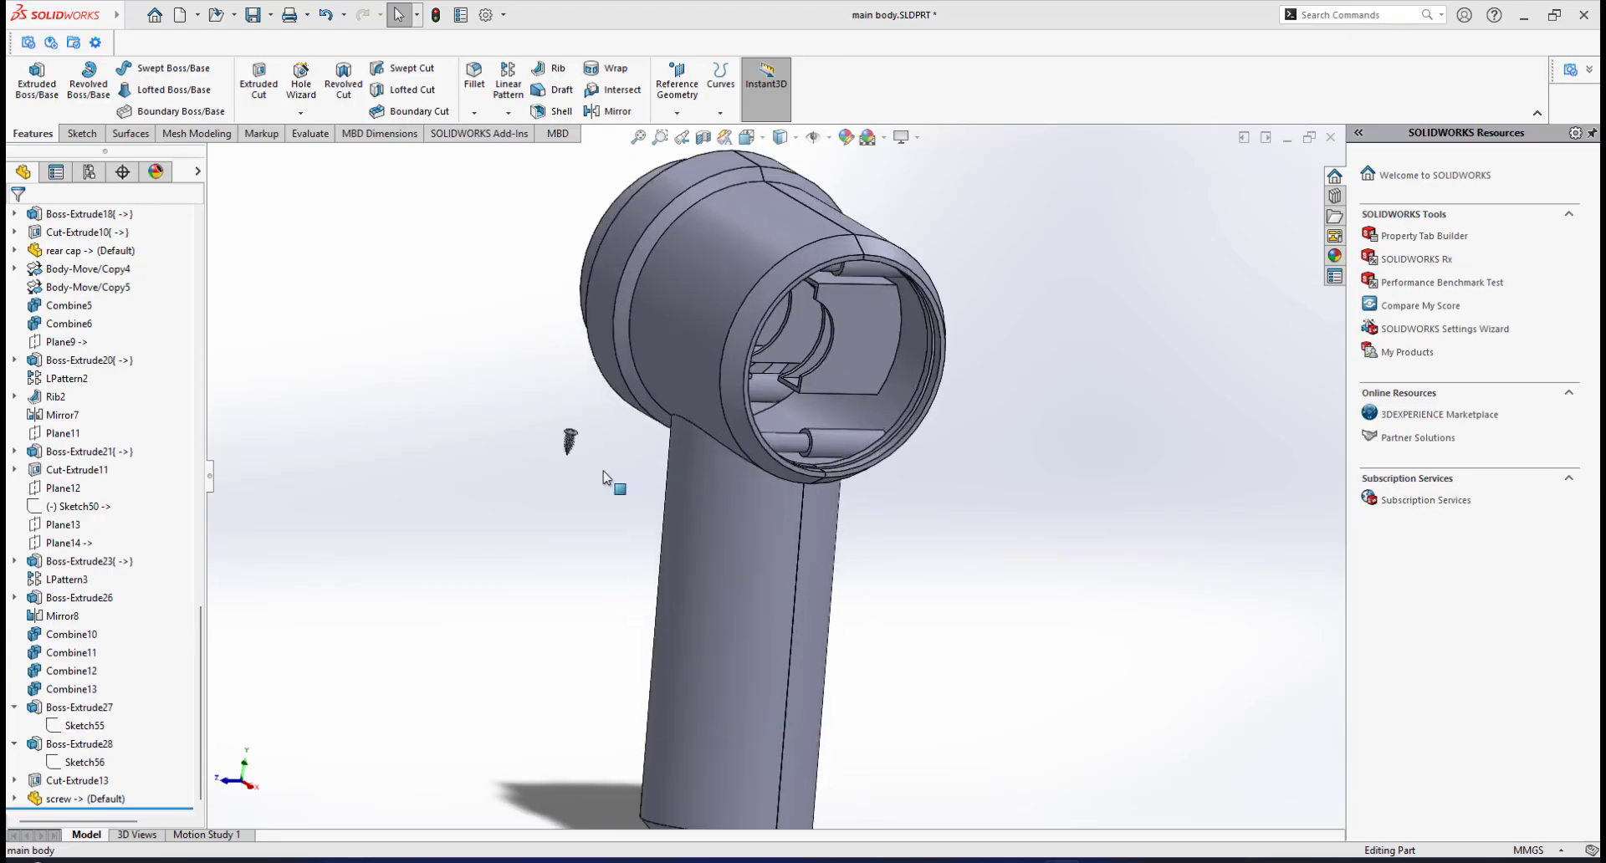
{"action": "mouse_move", "coordinate": [594, 471]}
{"action": "middle_mouse_down"}
{"action": "mouse_move", "coordinate": [619, 480]}
{"action": "mouse_move", "coordinate": [598, 485]}
{"action": "middle_mouse_up"}
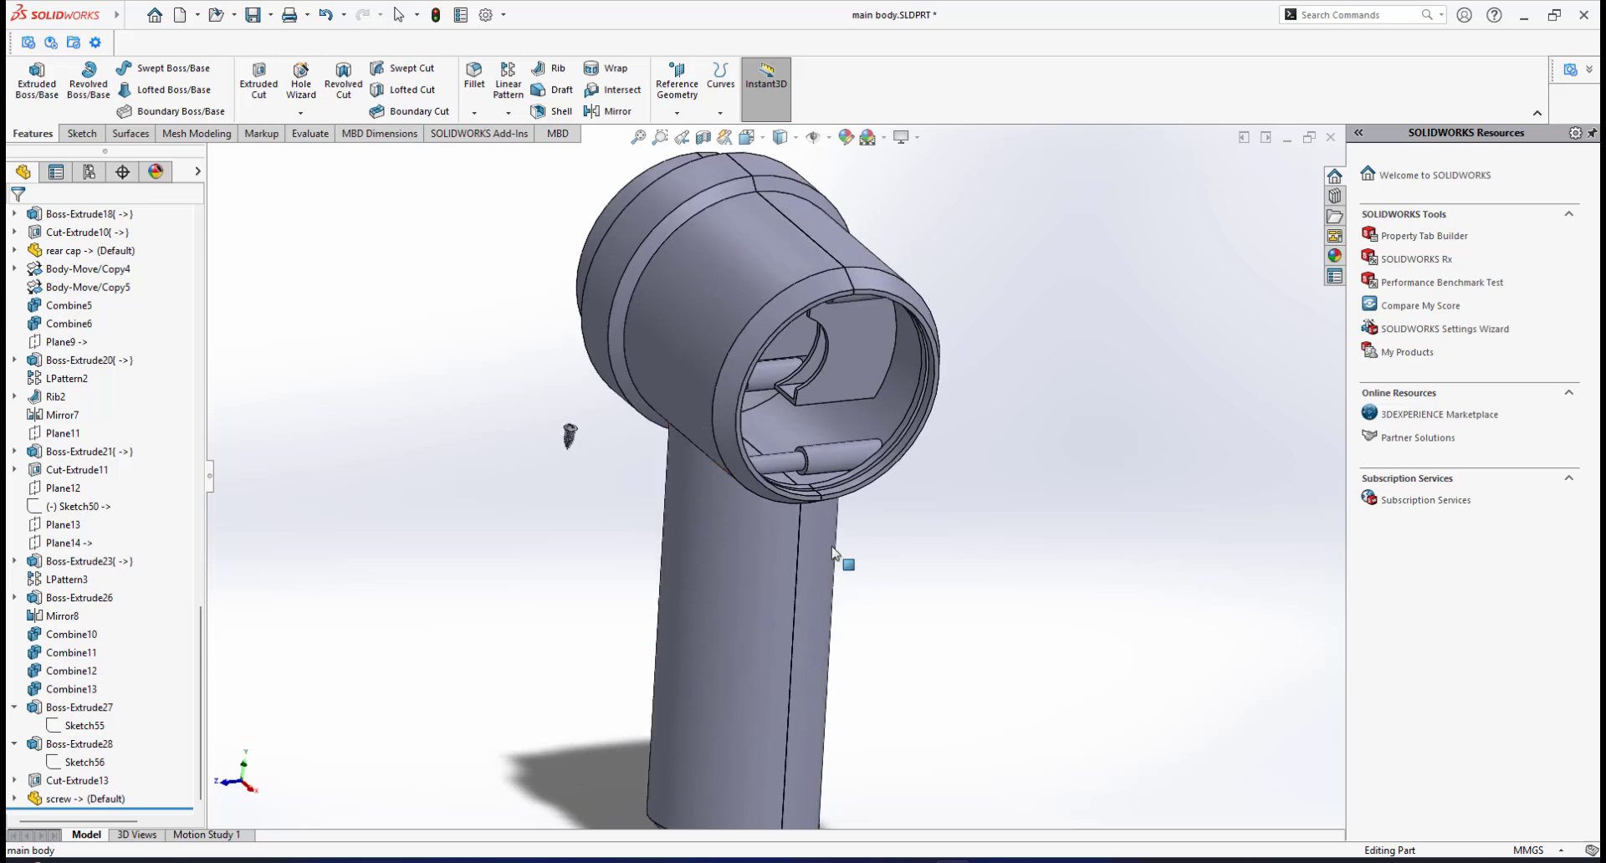
{"action": "scroll", "coordinate": [807, 491], "scroll_direction": "up", "scroll_amount": 2}
{"action": "mouse_move", "coordinate": [806, 492]}
{"action": "middle_mouse_down"}
{"action": "mouse_move", "coordinate": [765, 501]}
{"action": "mouse_move", "coordinate": [824, 481]}
{"action": "middle_mouse_up"}
{"action": "scroll", "coordinate": [716, 452], "scroll_direction": "down", "scroll_amount": 2}
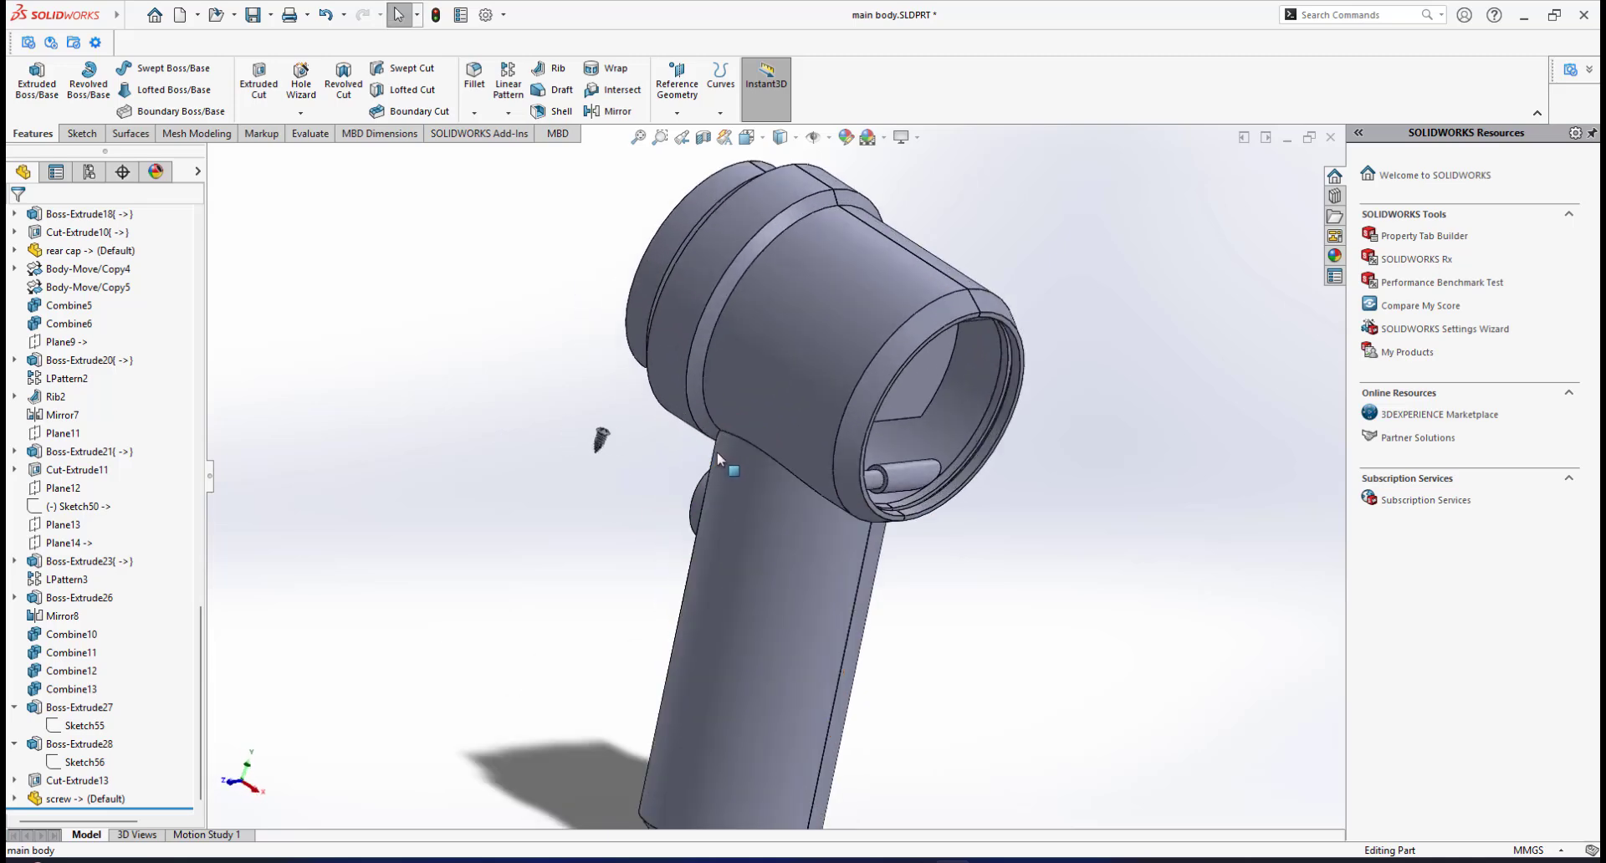
{"action": "middle_click_drag", "start_coordinate": [716, 452], "coordinate": [676, 457]}
{"action": "scroll", "coordinate": [622, 436], "scroll_direction": "down", "scroll_amount": 2}
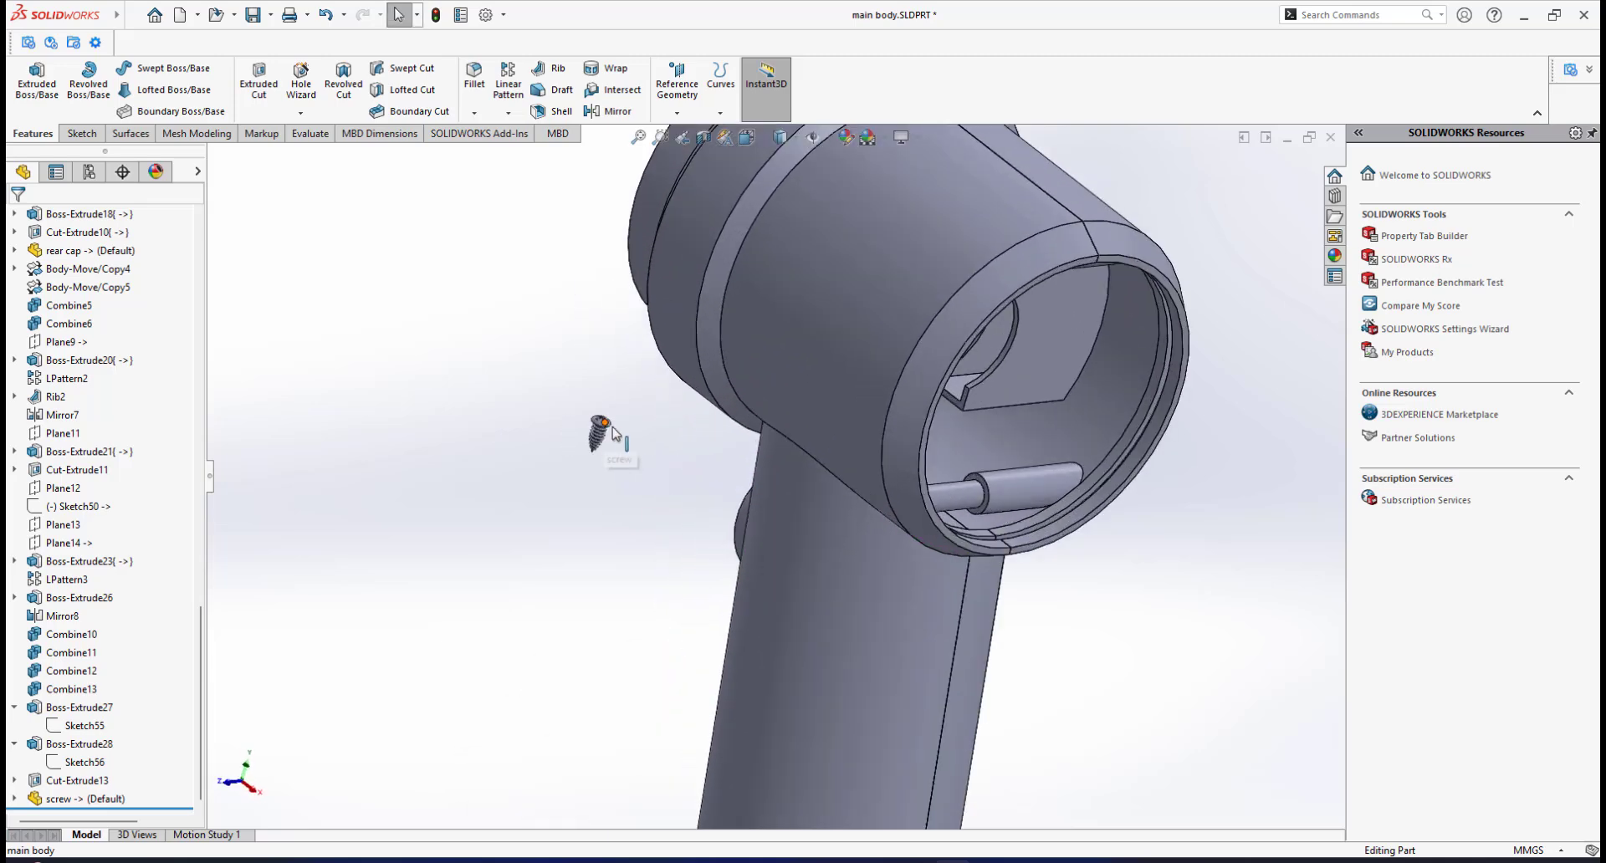
{"action": "scroll", "coordinate": [675, 446], "scroll_direction": "up", "scroll_amount": 3}
{"action": "middle_click_drag", "start_coordinate": [676, 446], "coordinate": [821, 419]}
{"action": "scroll", "coordinate": [850, 470], "scroll_direction": "down", "scroll_amount": 2}
{"action": "scroll", "coordinate": [821, 492], "scroll_direction": "up", "scroll_amount": 2}
{"action": "scroll", "coordinate": [866, 720], "scroll_direction": "down", "scroll_amount": 1}
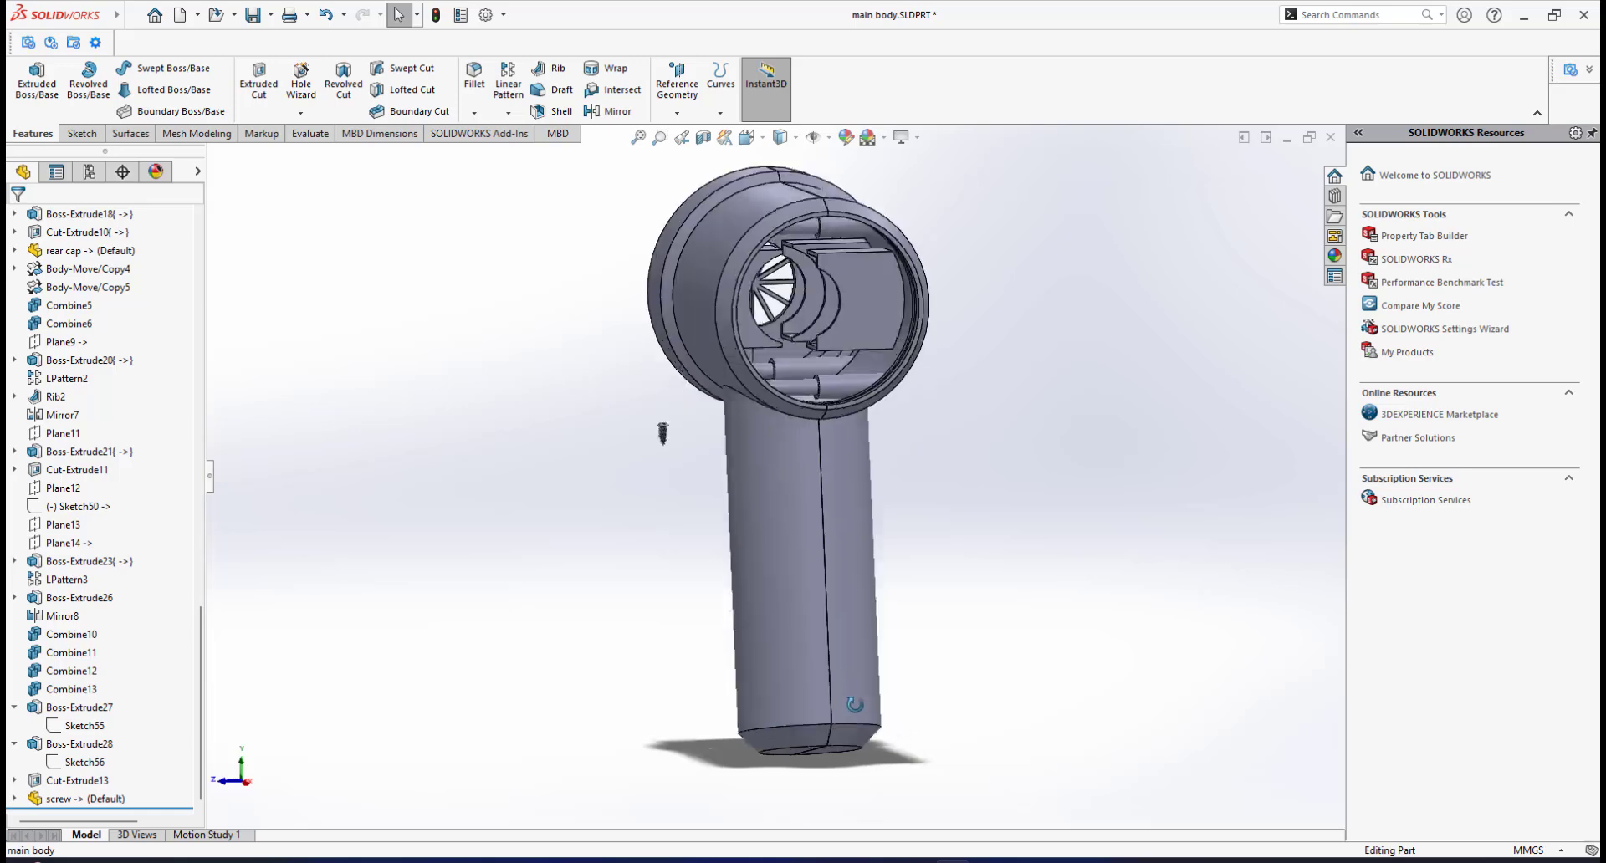
{"action": "middle_click_drag", "start_coordinate": [856, 682], "coordinate": [846, 696]}
{"action": "scroll", "coordinate": [784, 468], "scroll_direction": "up", "scroll_amount": 2}
{"action": "scroll", "coordinate": [803, 301], "scroll_direction": "down", "scroll_amount": 2}
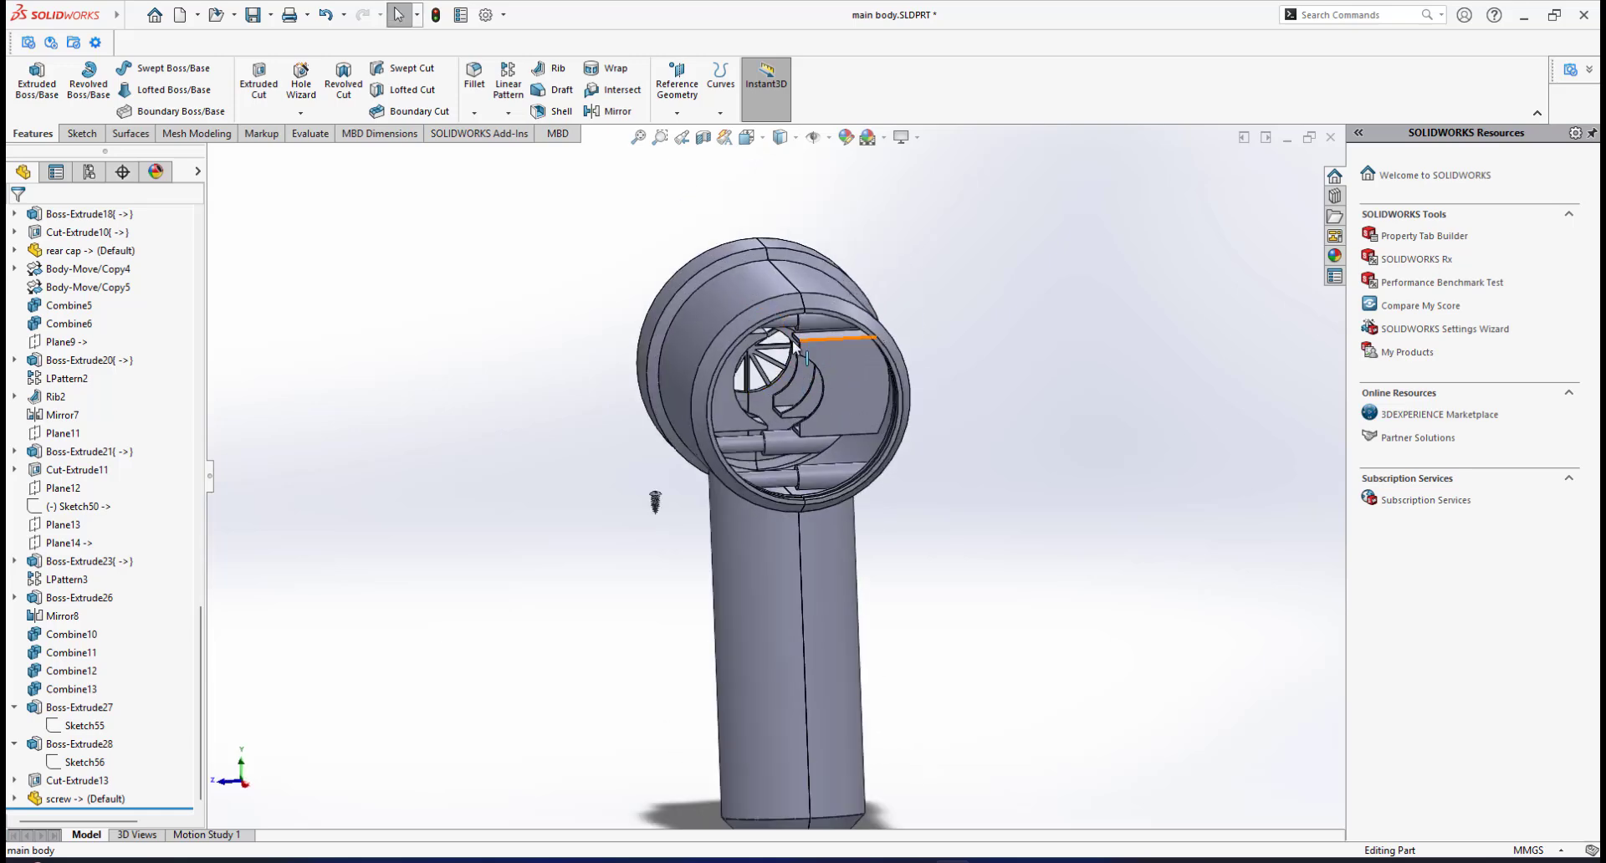
{"action": "scroll", "coordinate": [778, 682], "scroll_direction": "up", "scroll_amount": 1}
{"action": "scroll", "coordinate": [792, 665], "scroll_direction": "down", "scroll_amount": 3}
{"action": "middle_click_drag", "start_coordinate": [791, 554], "coordinate": [623, 416]}
{"action": "scroll", "coordinate": [788, 356], "scroll_direction": "down", "scroll_amount": 2}
{"action": "scroll", "coordinate": [684, 342], "scroll_direction": "up", "scroll_amount": 2}
{"action": "scroll", "coordinate": [715, 359], "scroll_direction": "down", "scroll_amount": 2}
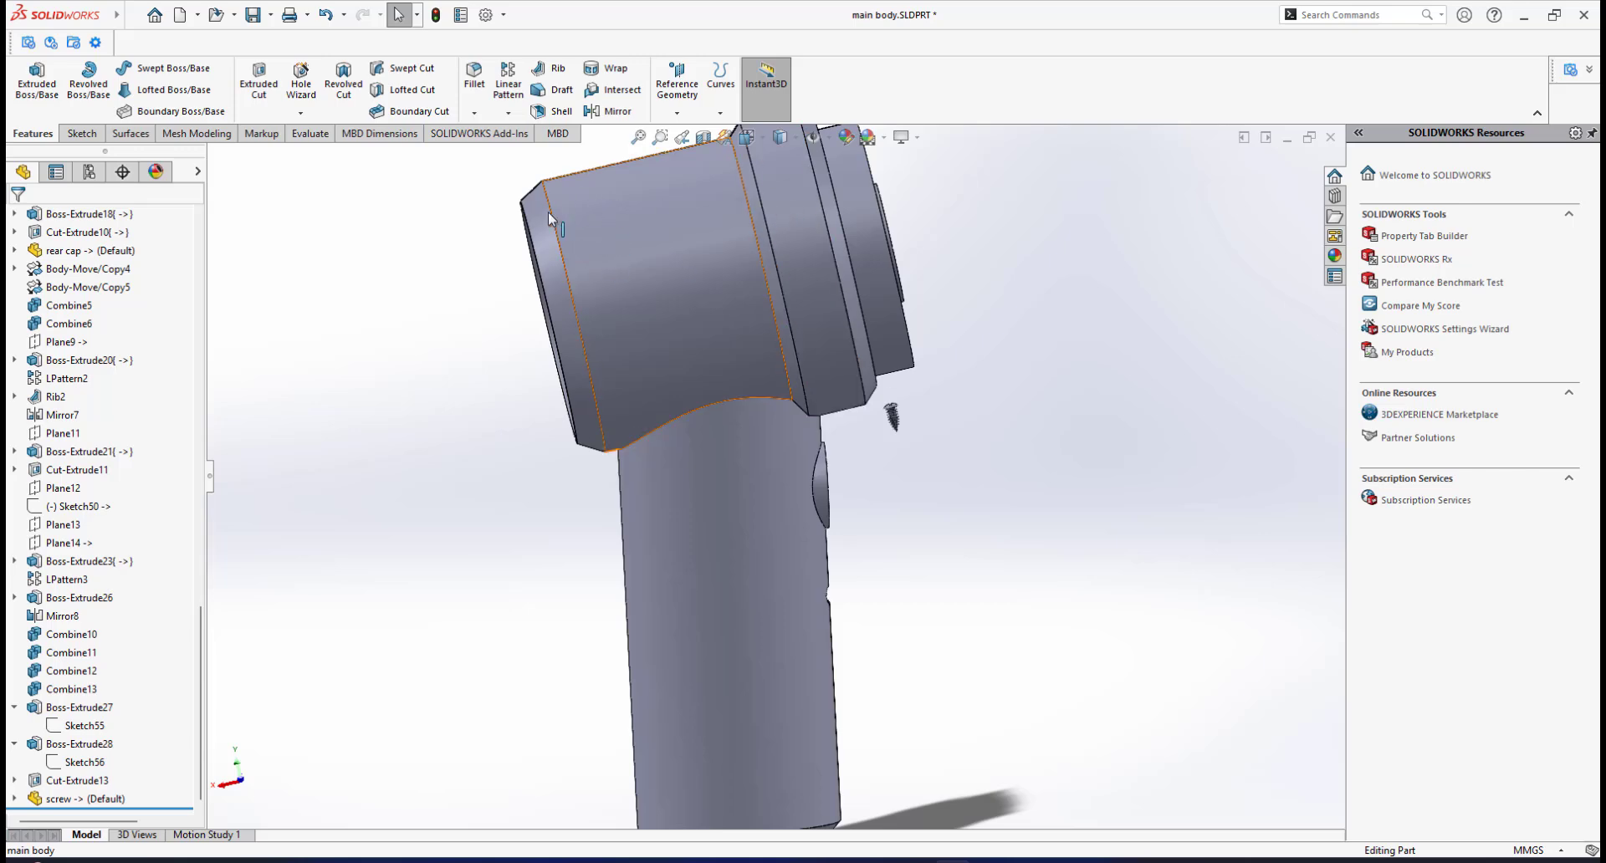
{"action": "middle_click_drag", "start_coordinate": [721, 361], "coordinate": [705, 736]}
{"action": "scroll", "coordinate": [747, 687], "scroll_direction": "up", "scroll_amount": 4}
{"action": "middle_click_drag", "start_coordinate": [784, 386], "coordinate": [828, 437]}
{"action": "scroll", "coordinate": [752, 351], "scroll_direction": "down", "scroll_amount": 2}
{"action": "scroll", "coordinate": [779, 425], "scroll_direction": "down", "scroll_amount": 2}
{"action": "scroll", "coordinate": [835, 422], "scroll_direction": "down", "scroll_amount": 2}
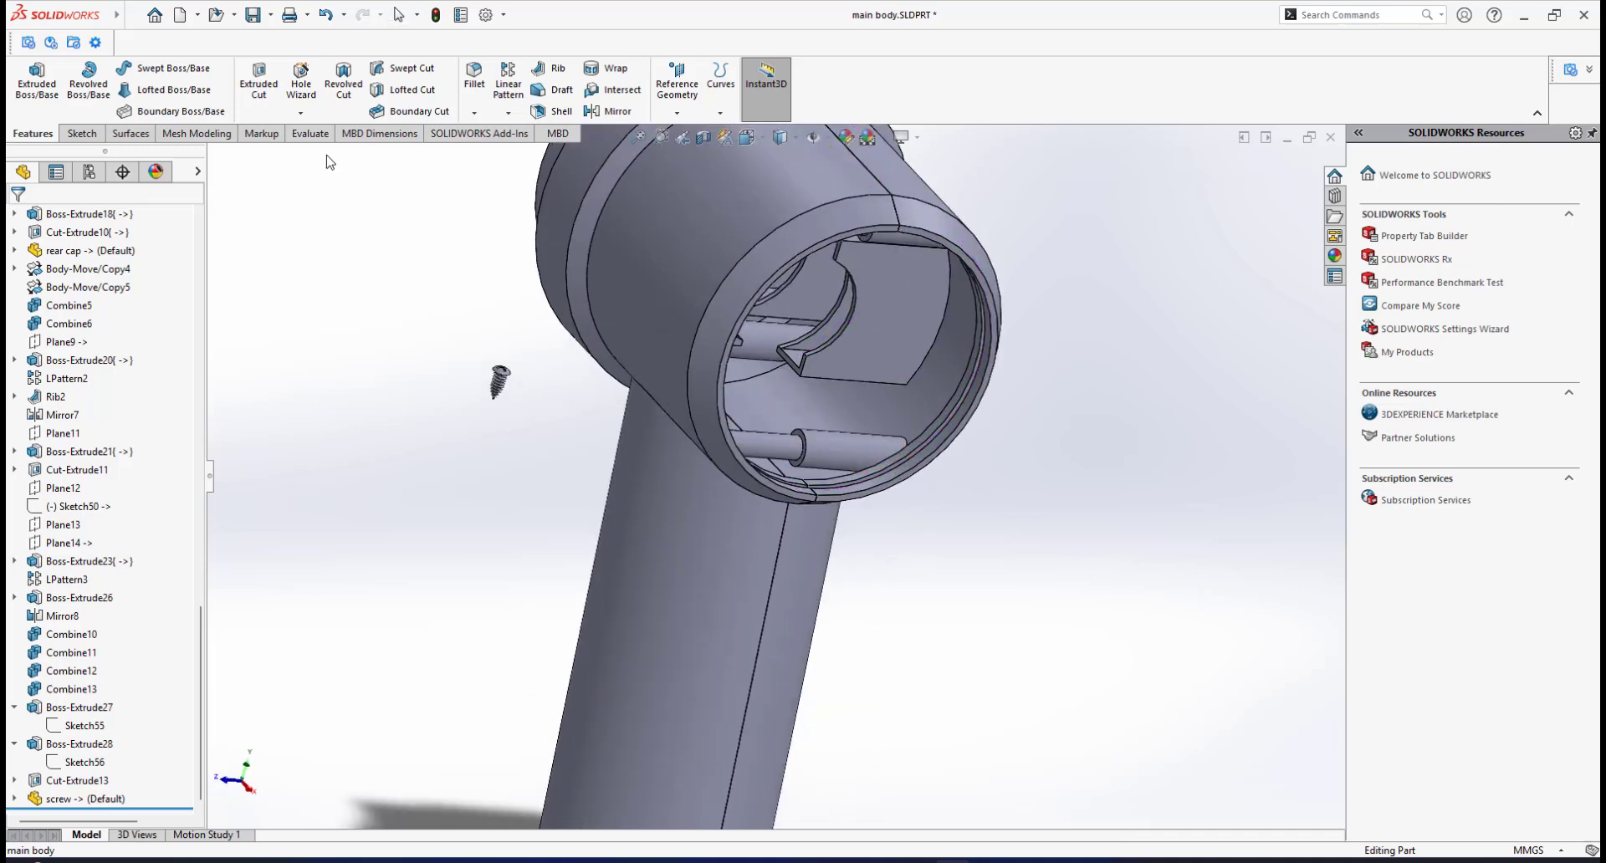
Create a reference plane offset 35 mm from the end face of the lower screw boss, with the offset flipped
{"action": "left_click", "coordinate": [676, 113]}
{"action": "left_click", "coordinate": [685, 134]}
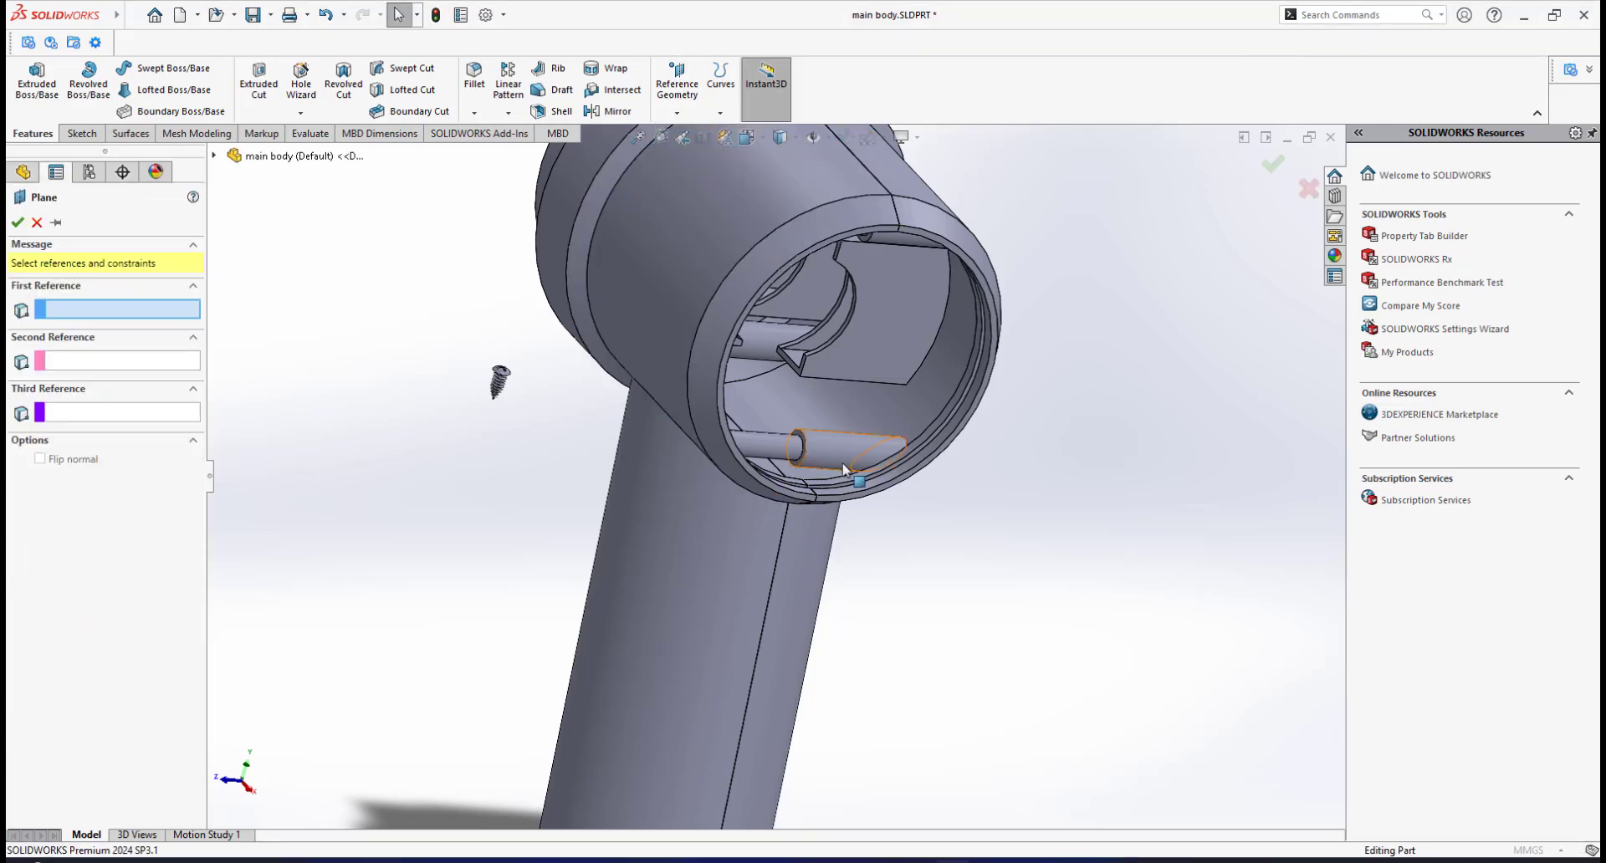
{"action": "scroll", "coordinate": [776, 434], "scroll_direction": "down", "scroll_amount": 4}
{"action": "scroll", "coordinate": [776, 433], "scroll_direction": "down", "scroll_amount": 3}
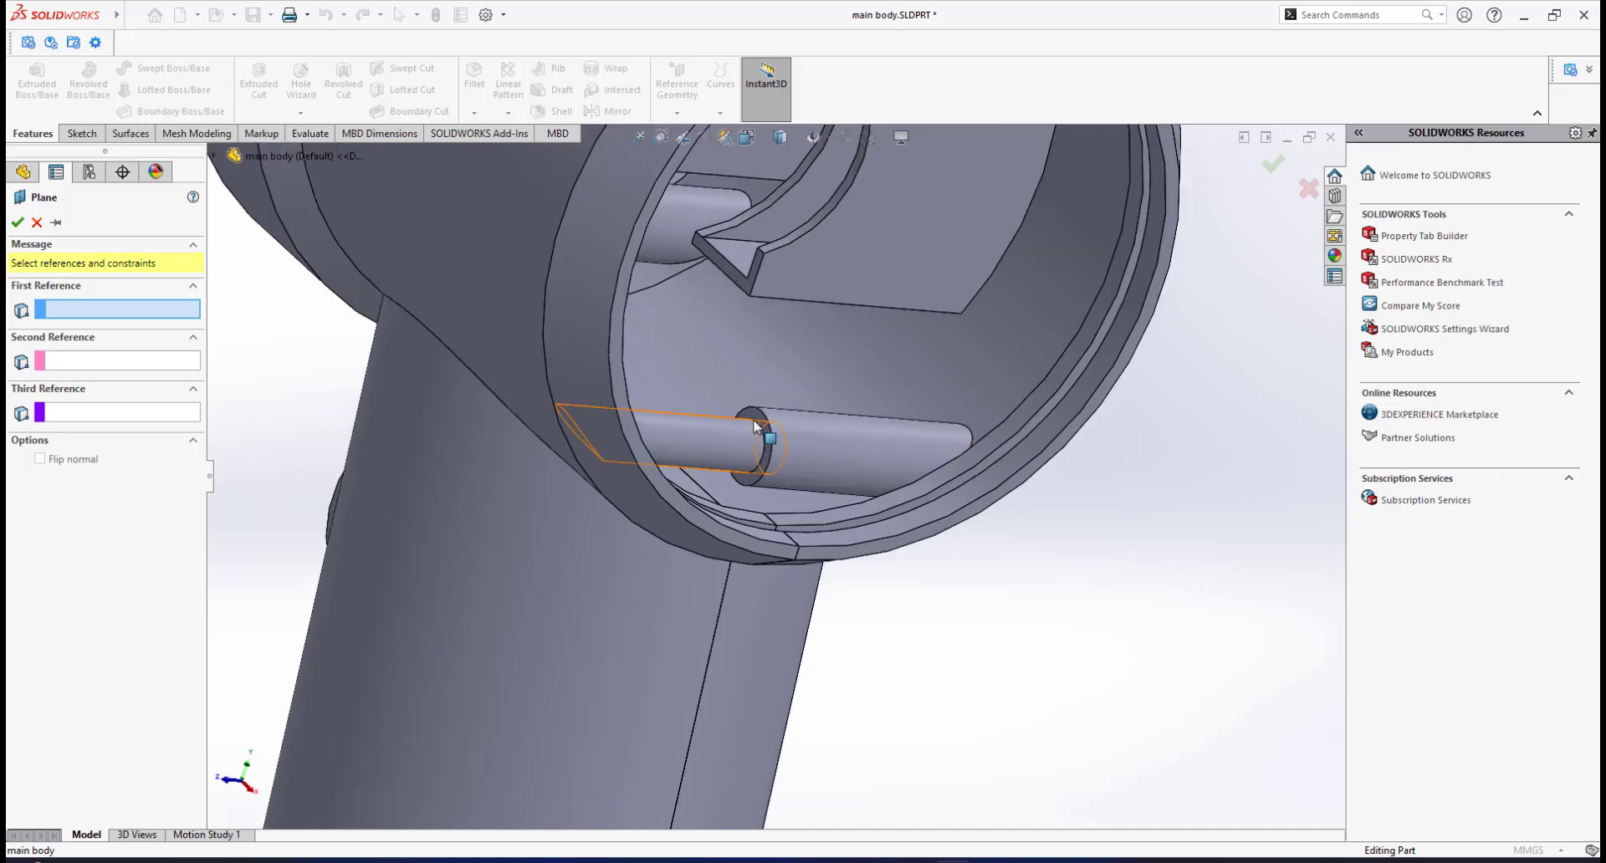
{"action": "left_click", "coordinate": [755, 418]}
{"action": "scroll", "coordinate": [753, 426], "scroll_direction": "up", "scroll_amount": 7}
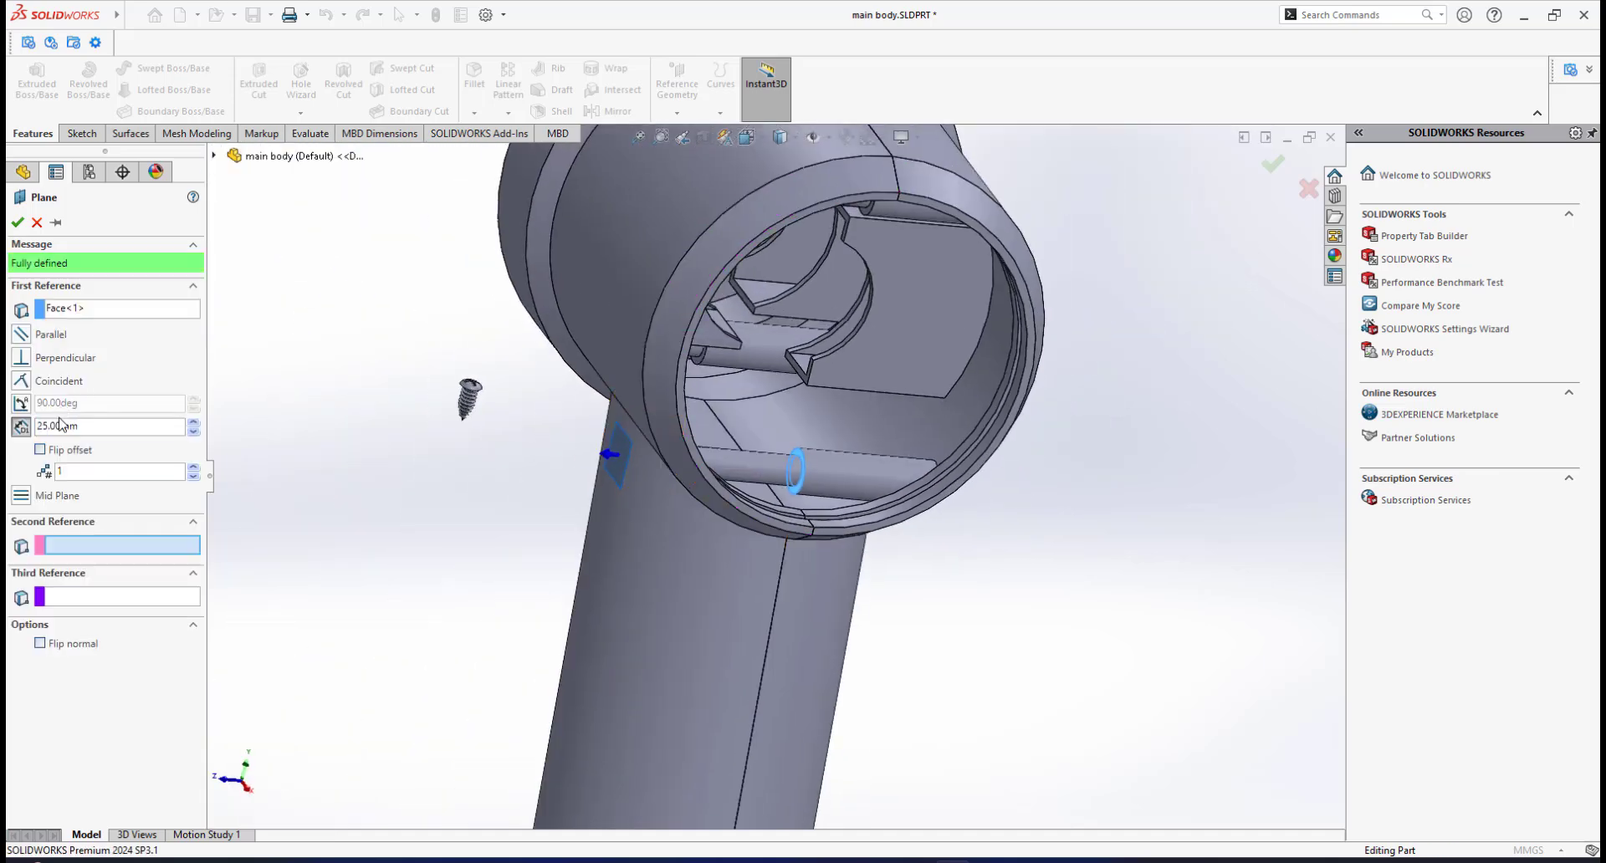
{"action": "middle_click_drag", "start_coordinate": [797, 418], "coordinate": [685, 439]}
{"action": "middle_click_drag", "start_coordinate": [824, 454], "coordinate": [855, 407]}
{"action": "scroll", "coordinate": [890, 423], "scroll_direction": "up", "scroll_amount": 4}
{"action": "scroll", "coordinate": [890, 423], "scroll_direction": "down", "scroll_amount": 2}
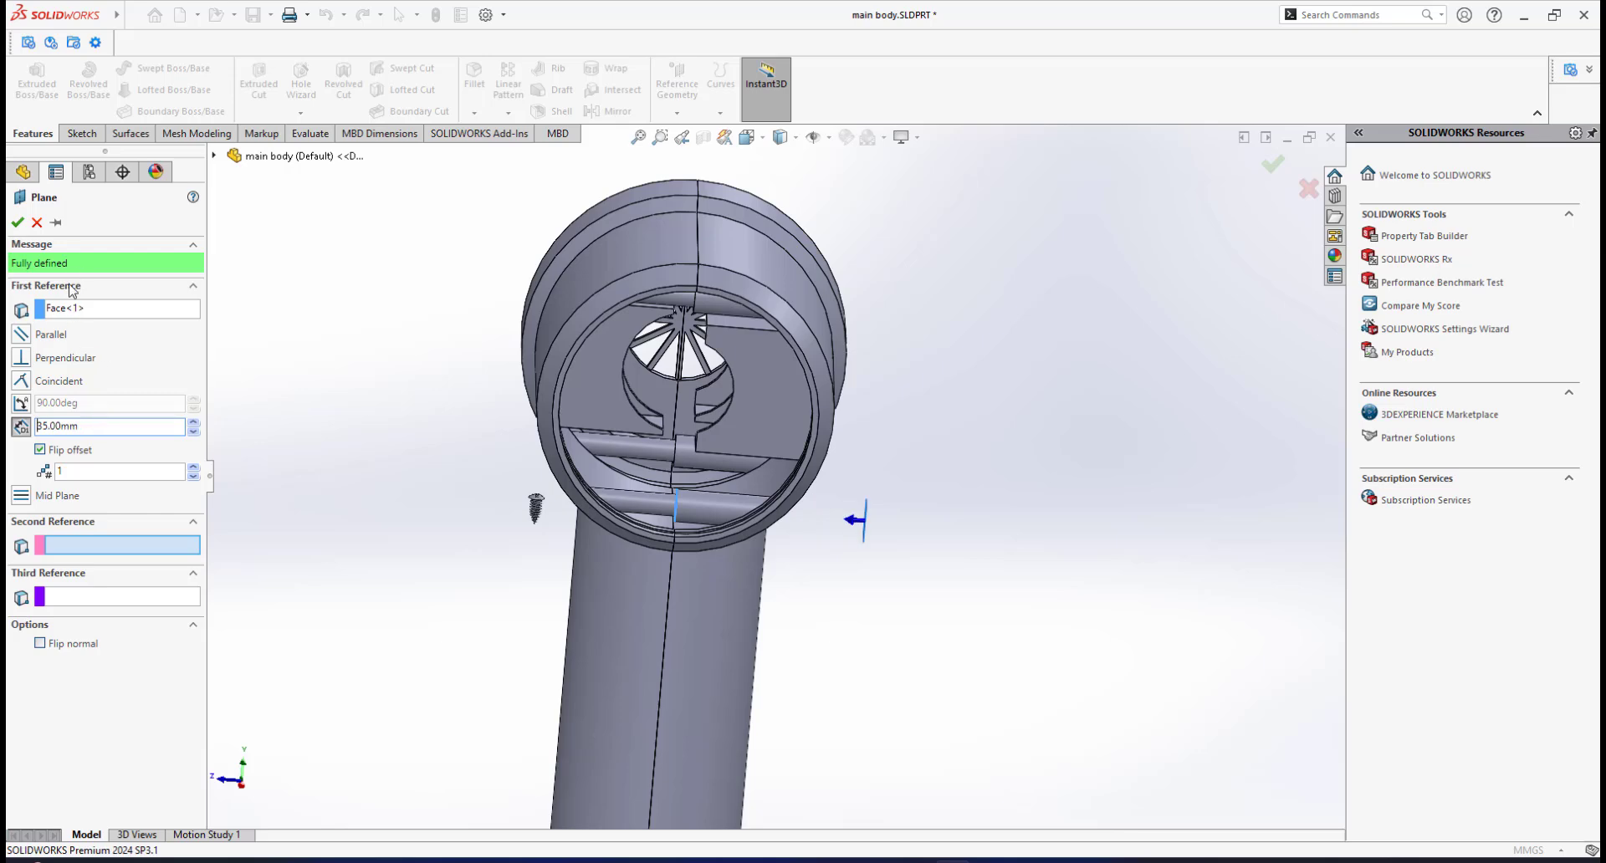
{"action": "right_click", "coordinate": [845, 550]}
Start a sketch on the new offset plane and orient the view normal to it from the opposite side
{"action": "key", "text": "ctrl+7"}
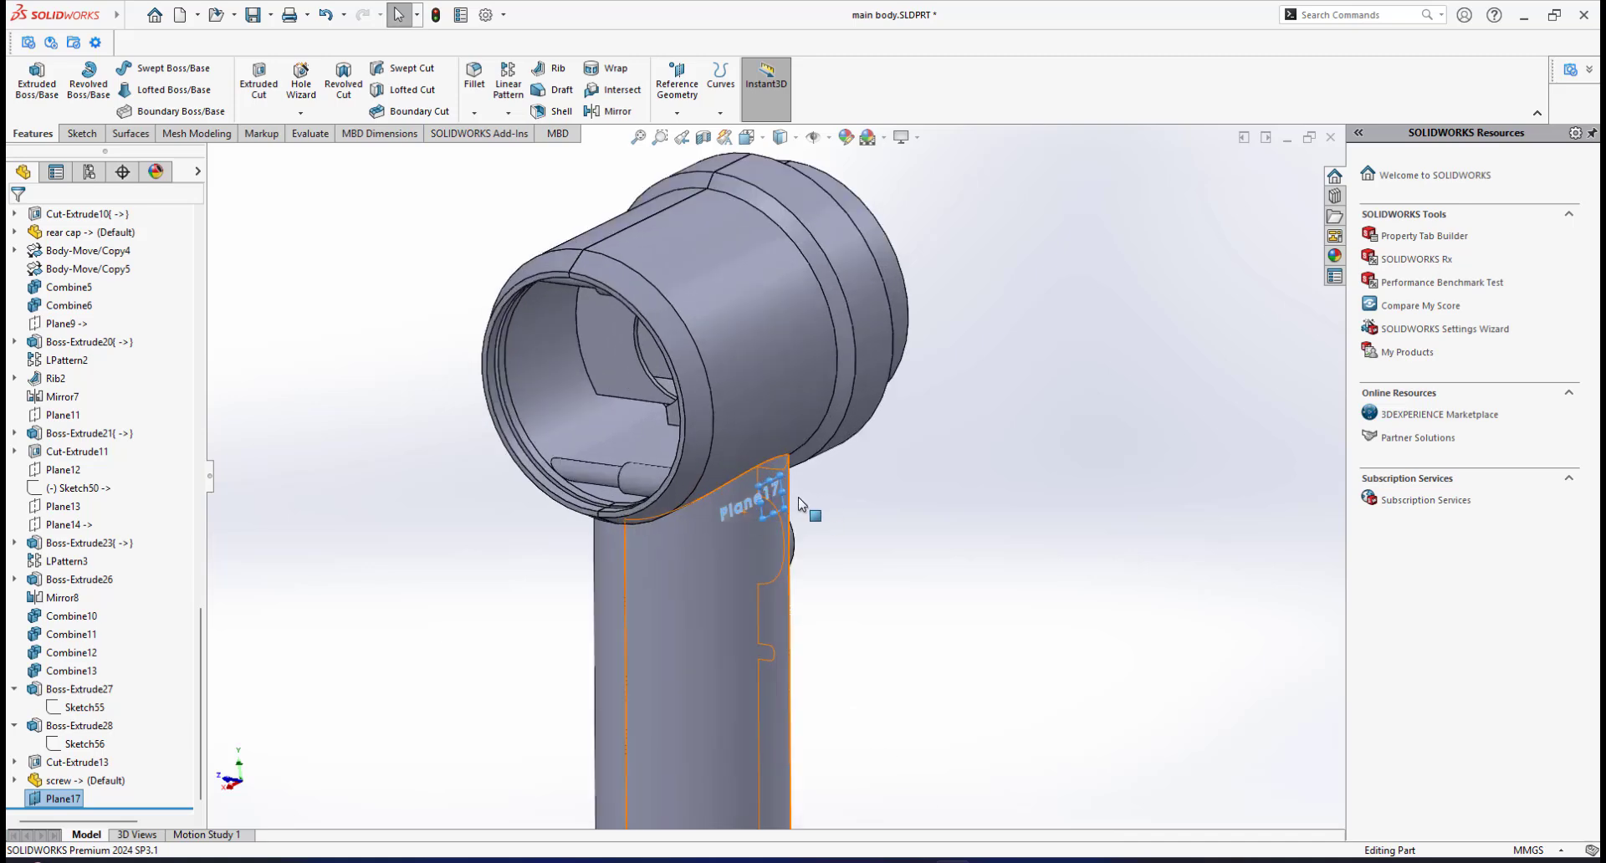
{"action": "scroll", "coordinate": [798, 496], "scroll_direction": "down", "scroll_amount": 5}
{"action": "left_click", "coordinate": [858, 479]}
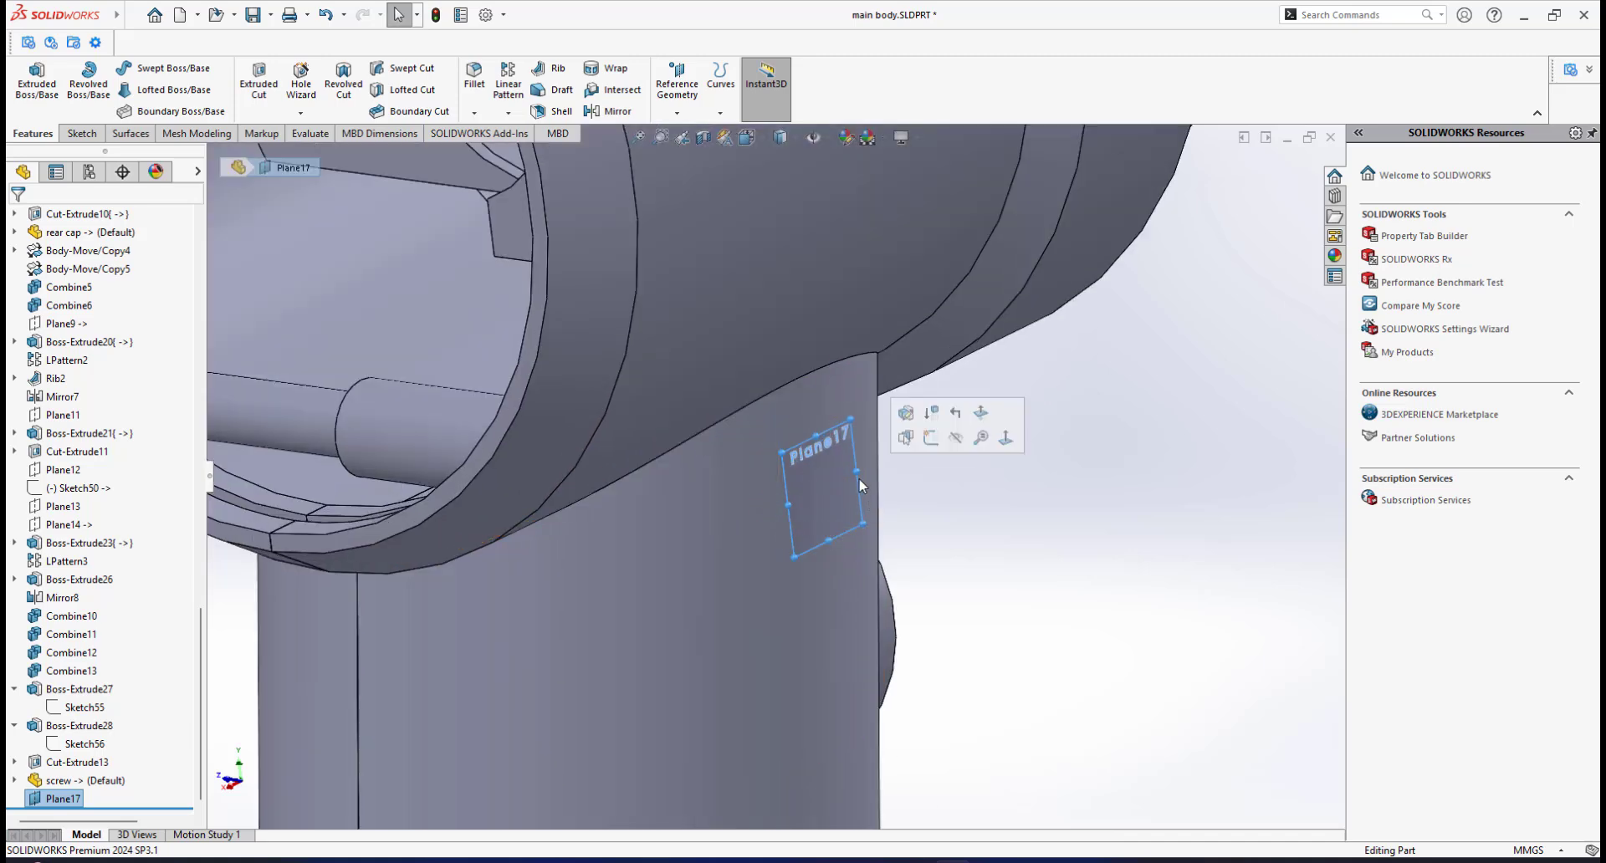
{"action": "left_click", "coordinate": [928, 440]}
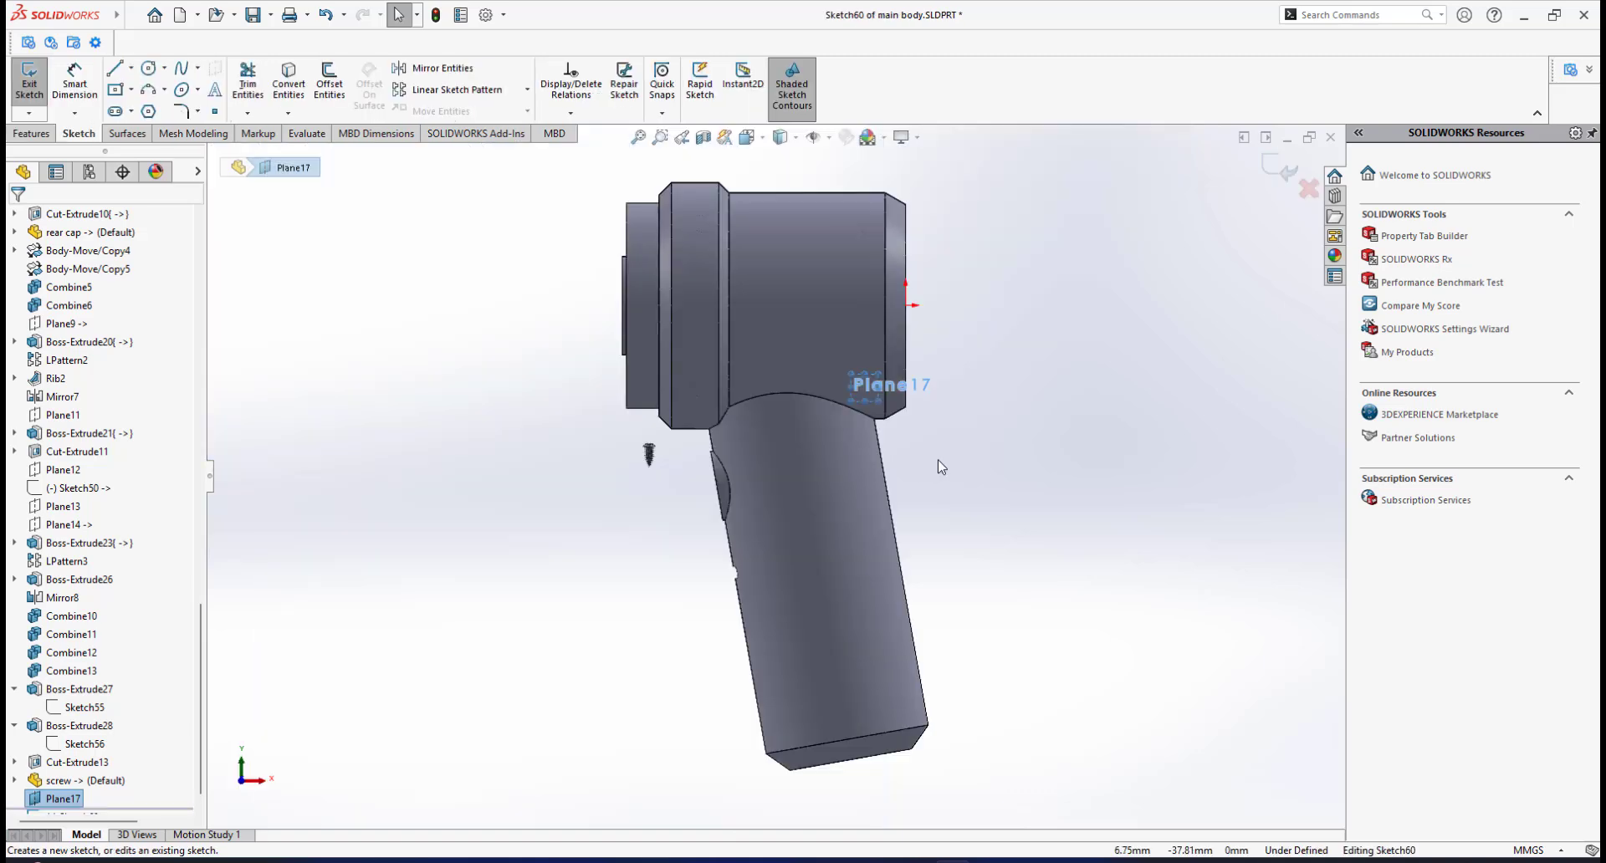
{"action": "scroll", "coordinate": [885, 358], "scroll_direction": "down", "scroll_amount": 2}
{"action": "scroll", "coordinate": [897, 385], "scroll_direction": "up", "scroll_amount": 2}
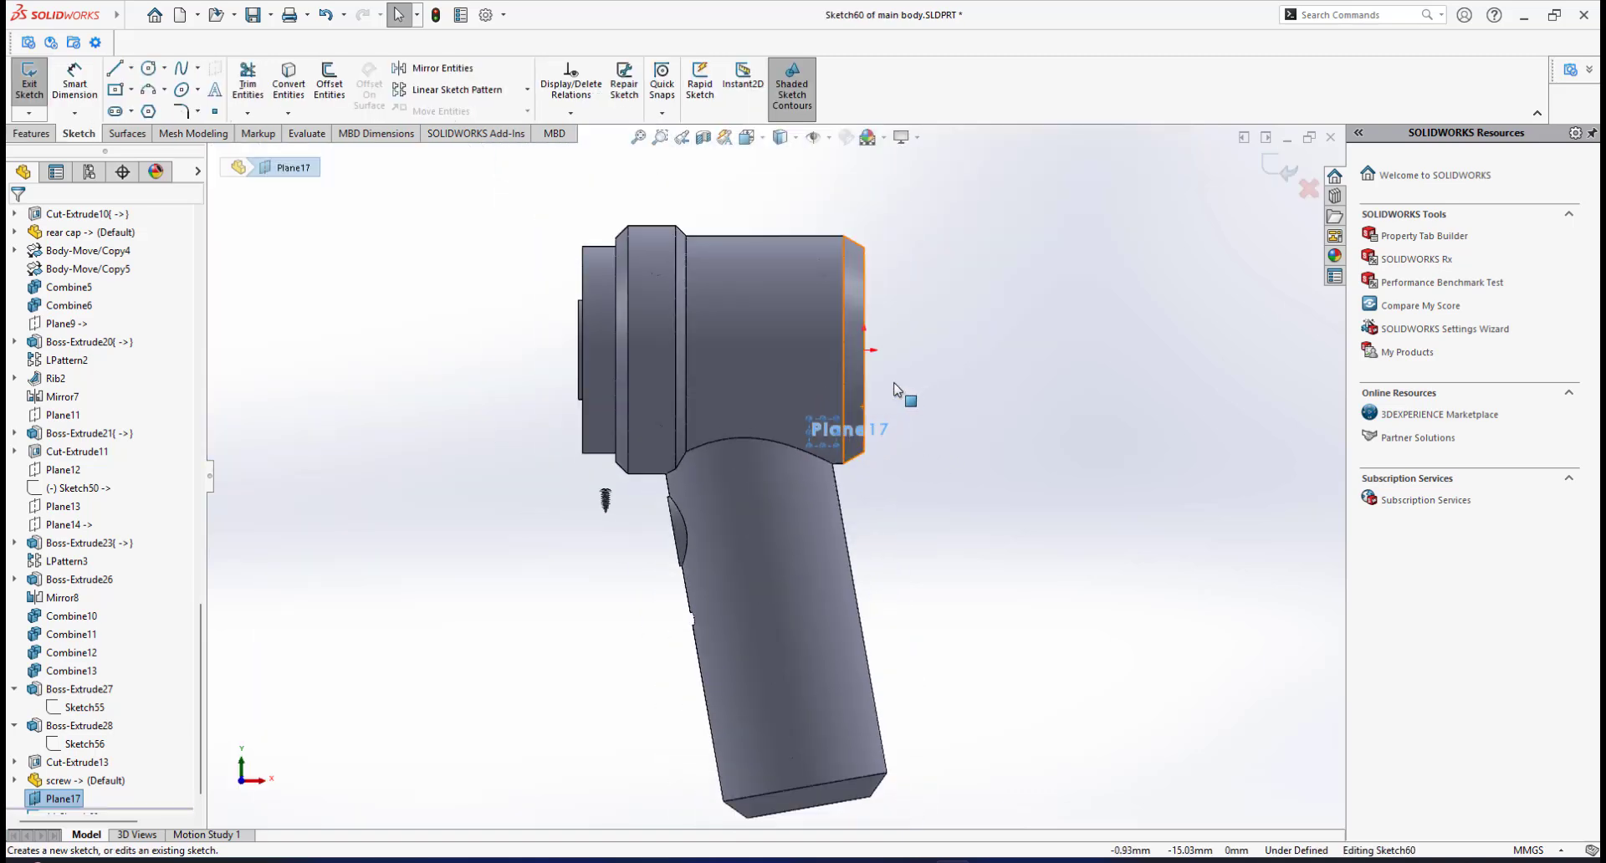
{"action": "key", "text": "space"}
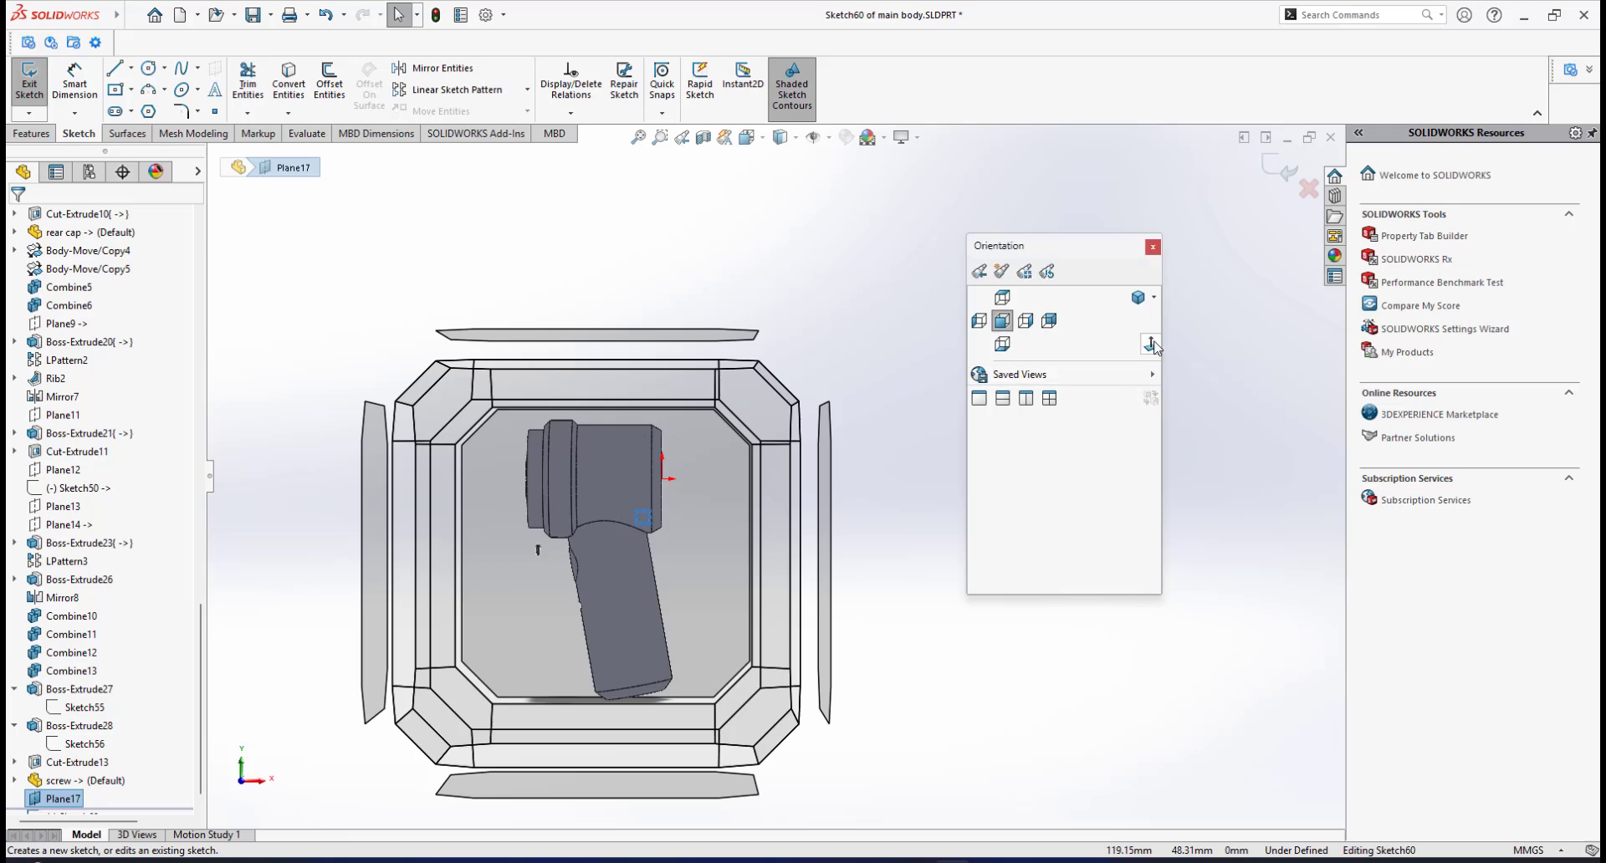
{"action": "left_click", "coordinate": [1151, 344]}
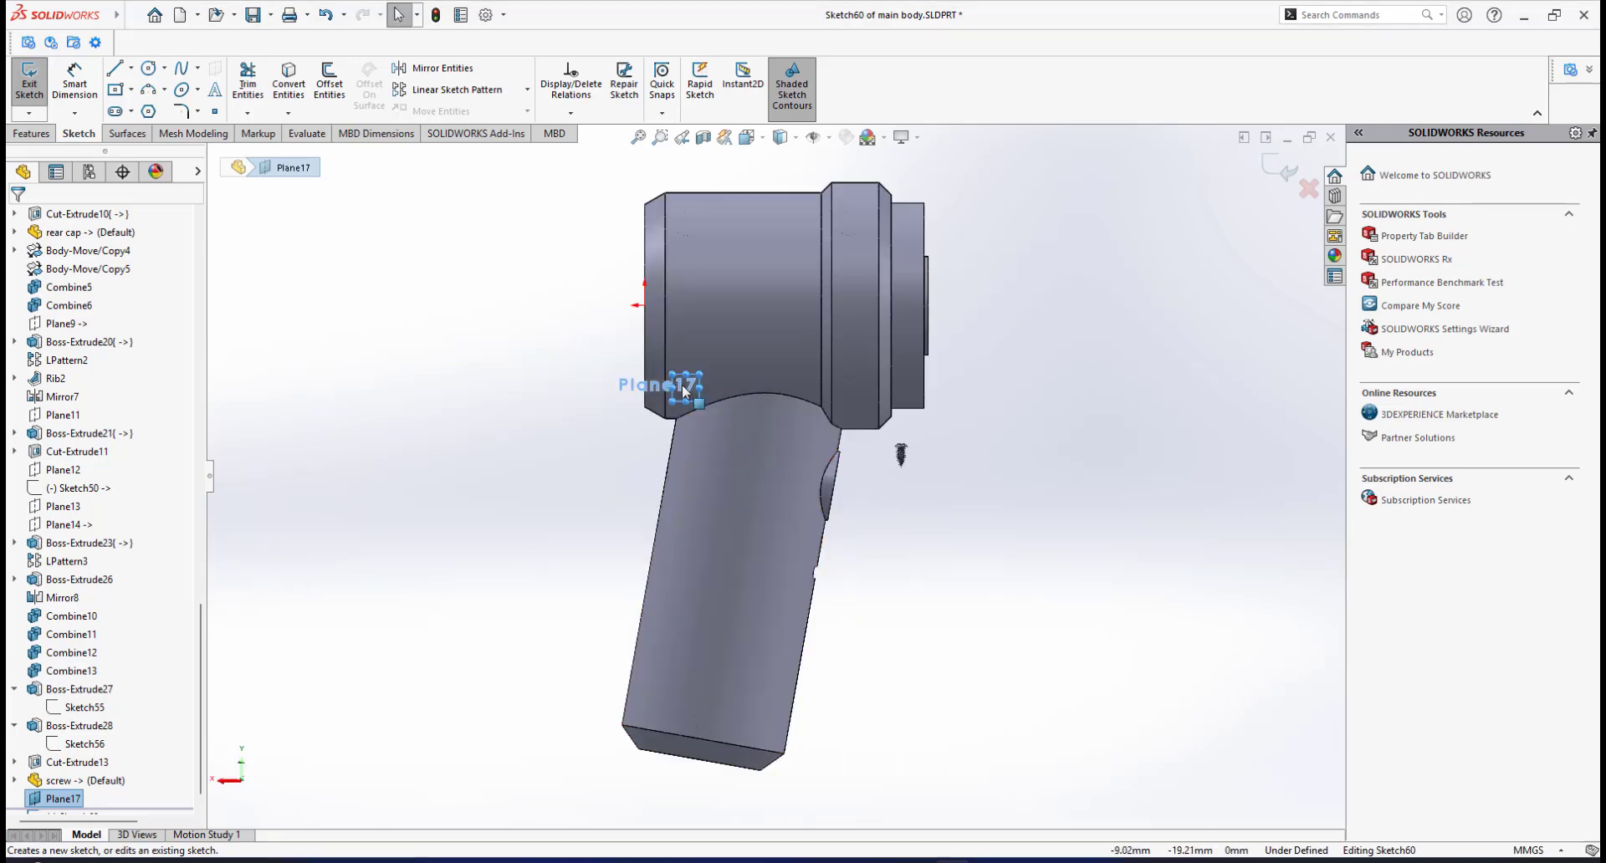
Change the display style to Hidden Lines Visible to expose the screw bosses inside the housing
{"action": "scroll", "coordinate": [681, 384], "scroll_direction": "down", "scroll_amount": 2}
{"action": "scroll", "coordinate": [695, 393], "scroll_direction": "up", "scroll_amount": 2}
{"action": "scroll", "coordinate": [784, 468], "scroll_direction": "down", "scroll_amount": 3}
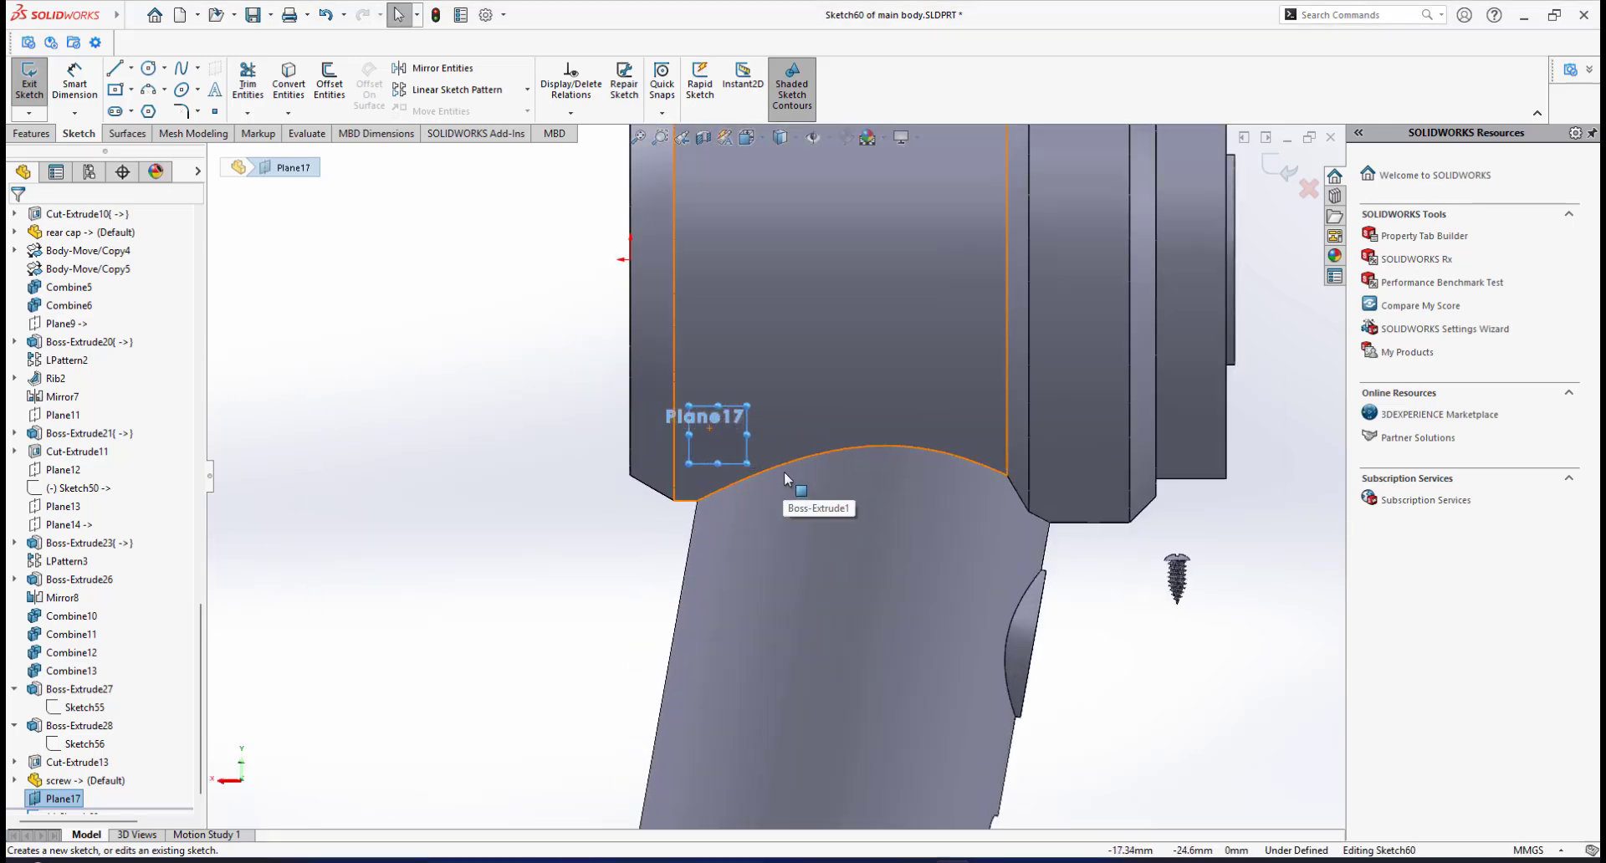
{"action": "scroll", "coordinate": [785, 469], "scroll_direction": "up", "scroll_amount": 2}
{"action": "scroll", "coordinate": [776, 456], "scroll_direction": "down", "scroll_amount": 2}
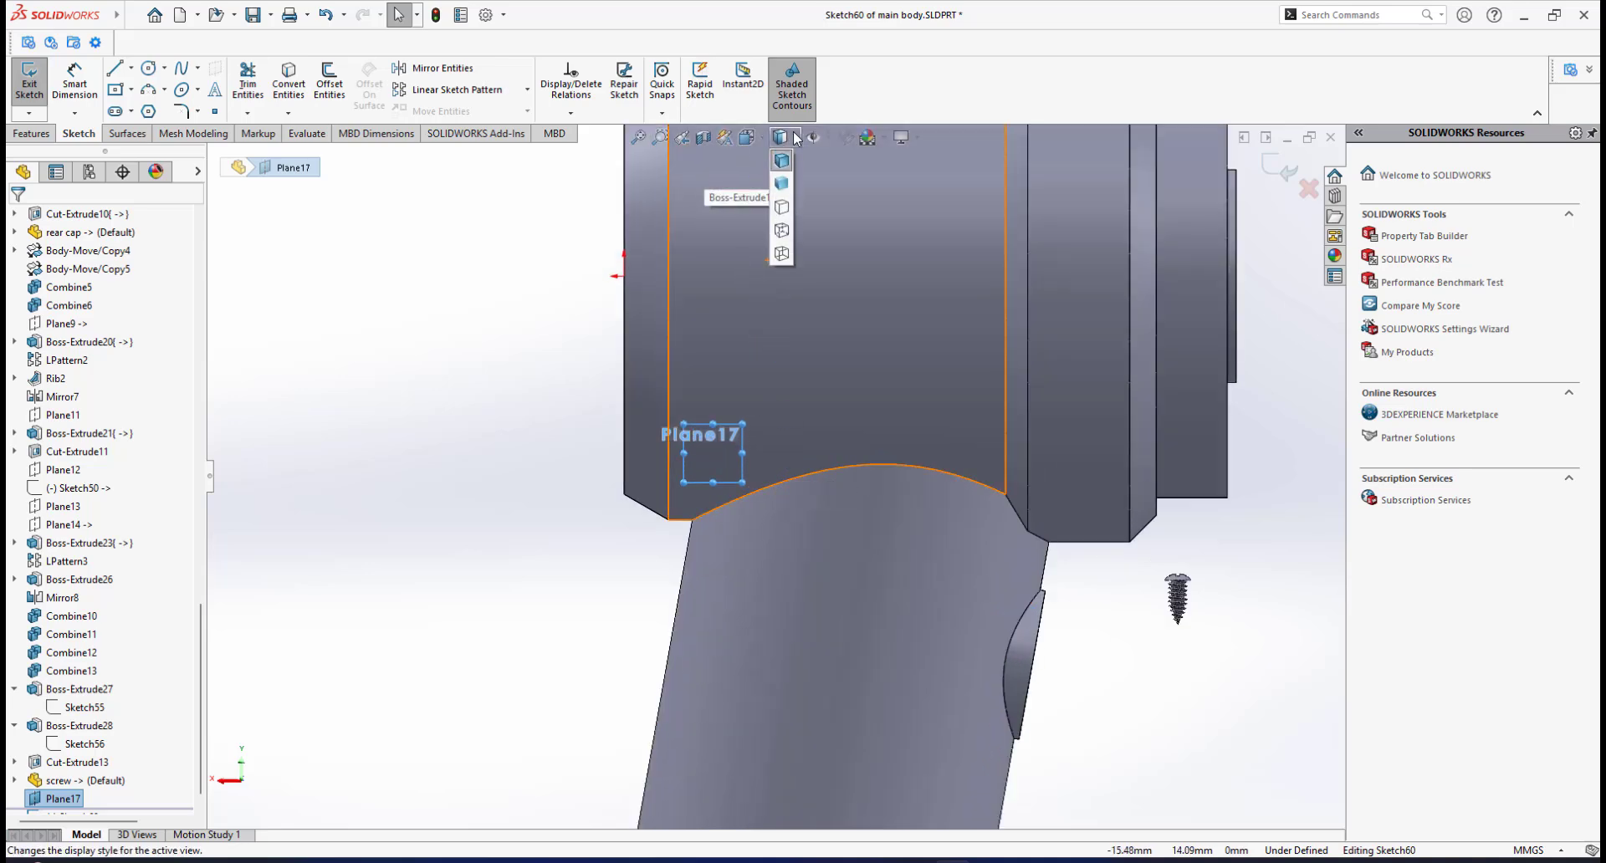
{"action": "left_click", "coordinate": [781, 229]}
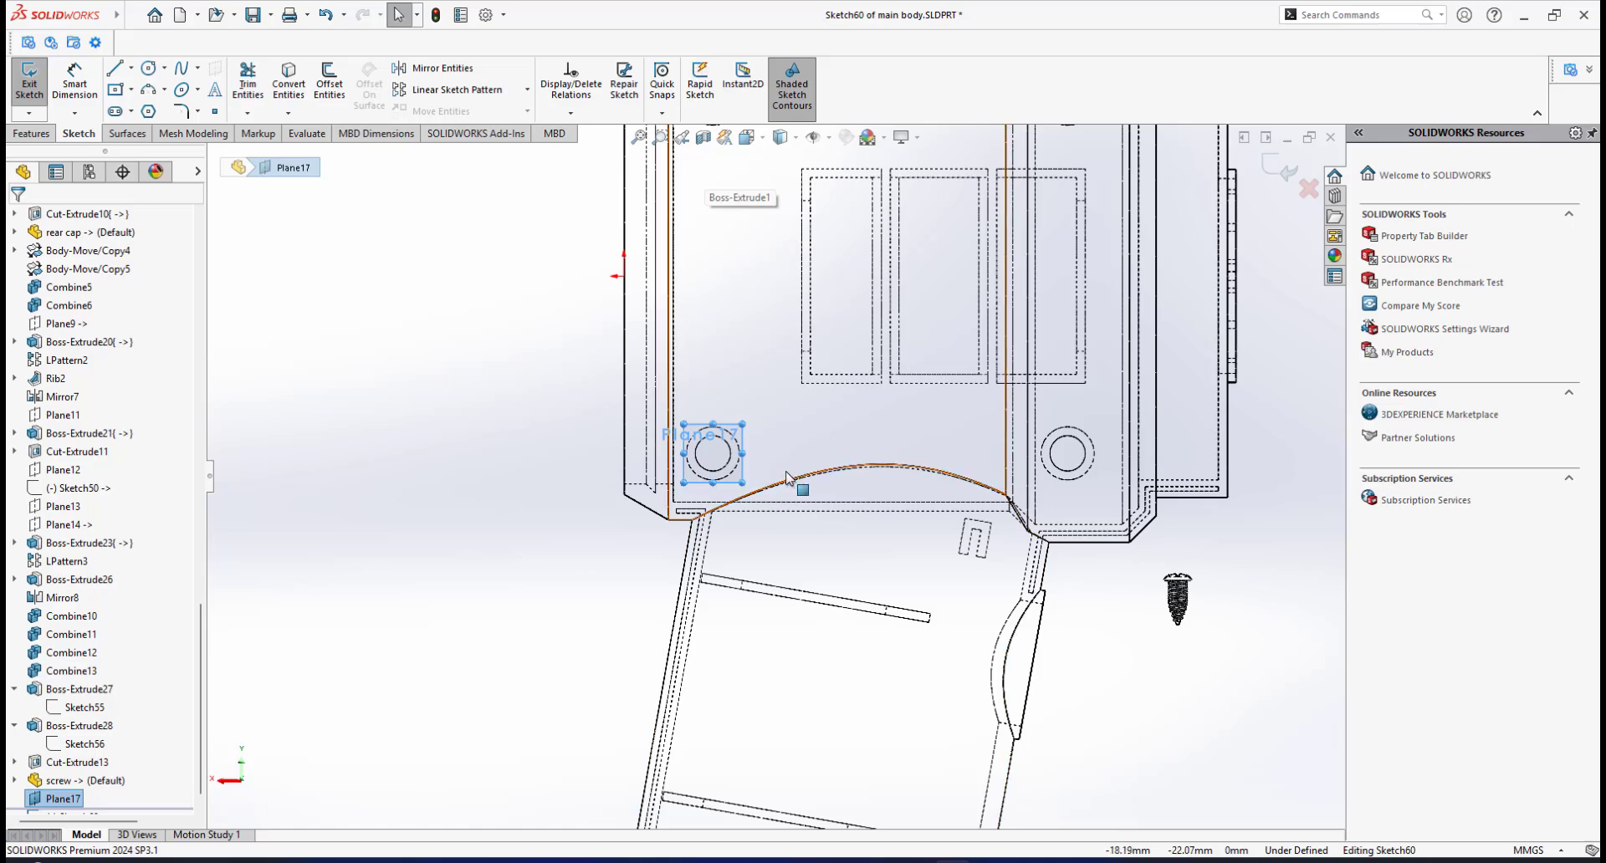
Convert the inner circular edges of the four head screw bosses and the handle's lower boss into sketch circles
{"action": "scroll", "coordinate": [723, 452], "scroll_direction": "down", "scroll_amount": 2}
{"action": "scroll", "coordinate": [757, 458], "scroll_direction": "down", "scroll_amount": 1}
{"action": "scroll", "coordinate": [820, 475], "scroll_direction": "up", "scroll_amount": 4}
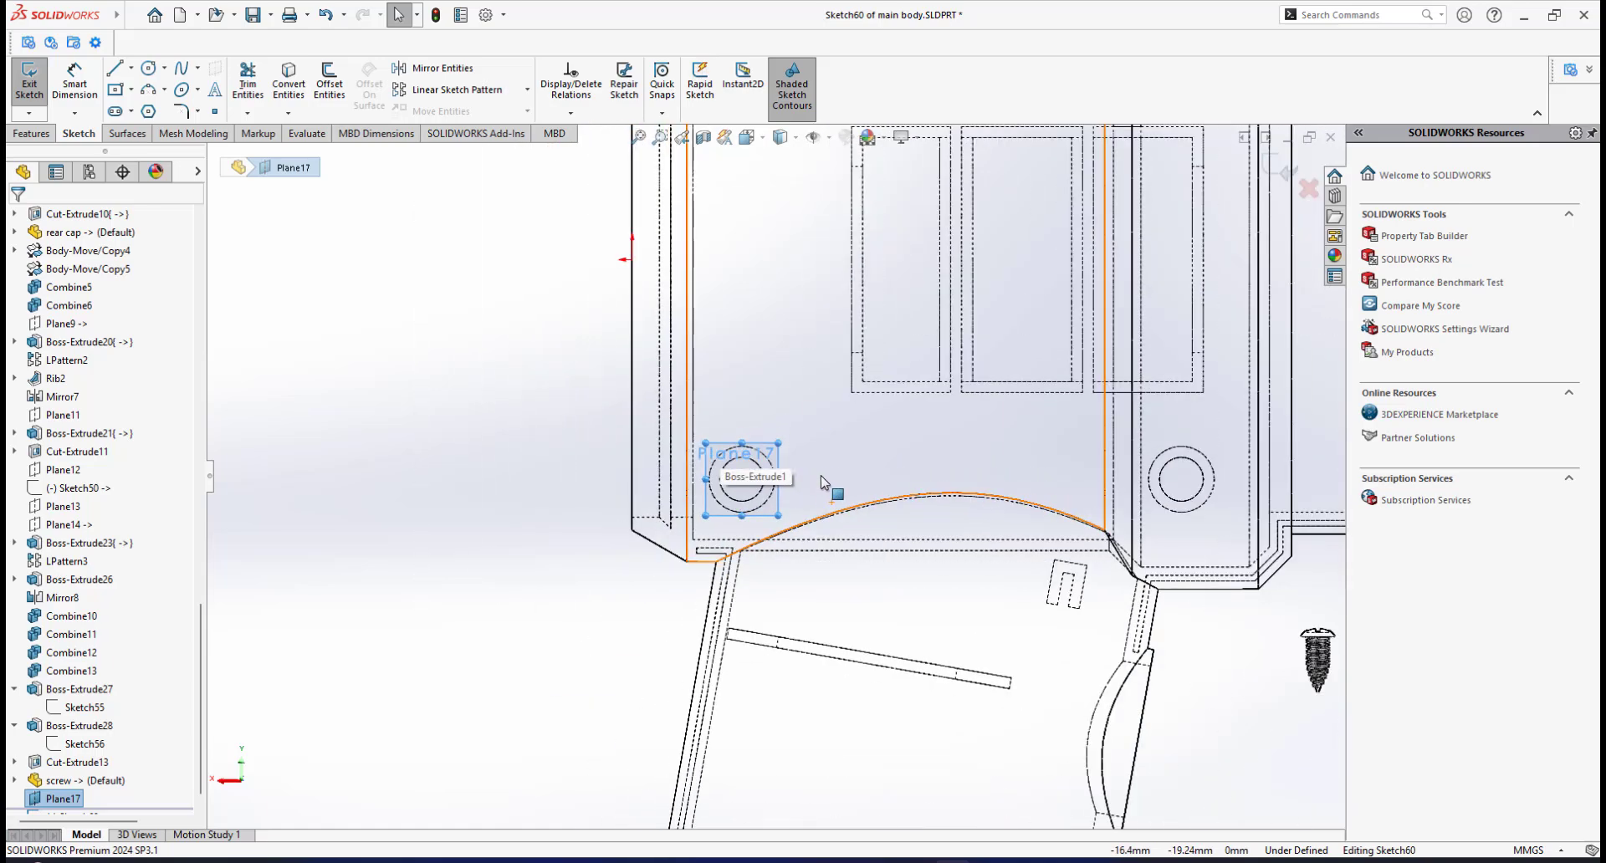
{"action": "scroll", "coordinate": [778, 467], "scroll_direction": "down", "scroll_amount": 5}
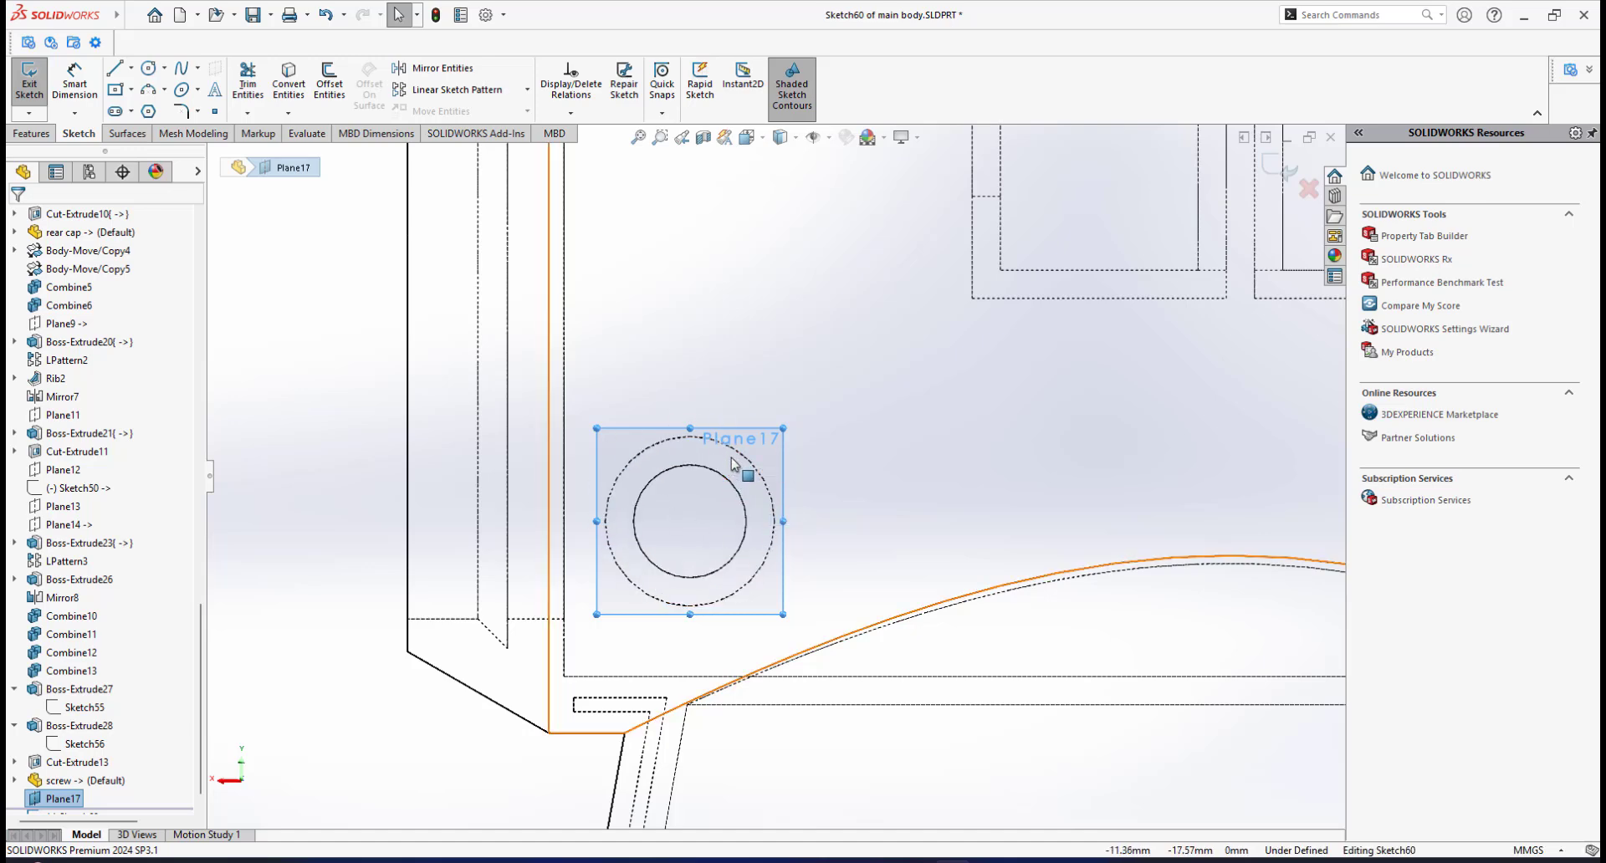
{"action": "scroll", "coordinate": [743, 471], "scroll_direction": "up", "scroll_amount": 2}
{"action": "scroll", "coordinate": [765, 482], "scroll_direction": "down", "scroll_amount": 2}
{"action": "scroll", "coordinate": [830, 499], "scroll_direction": "up", "scroll_amount": 3}
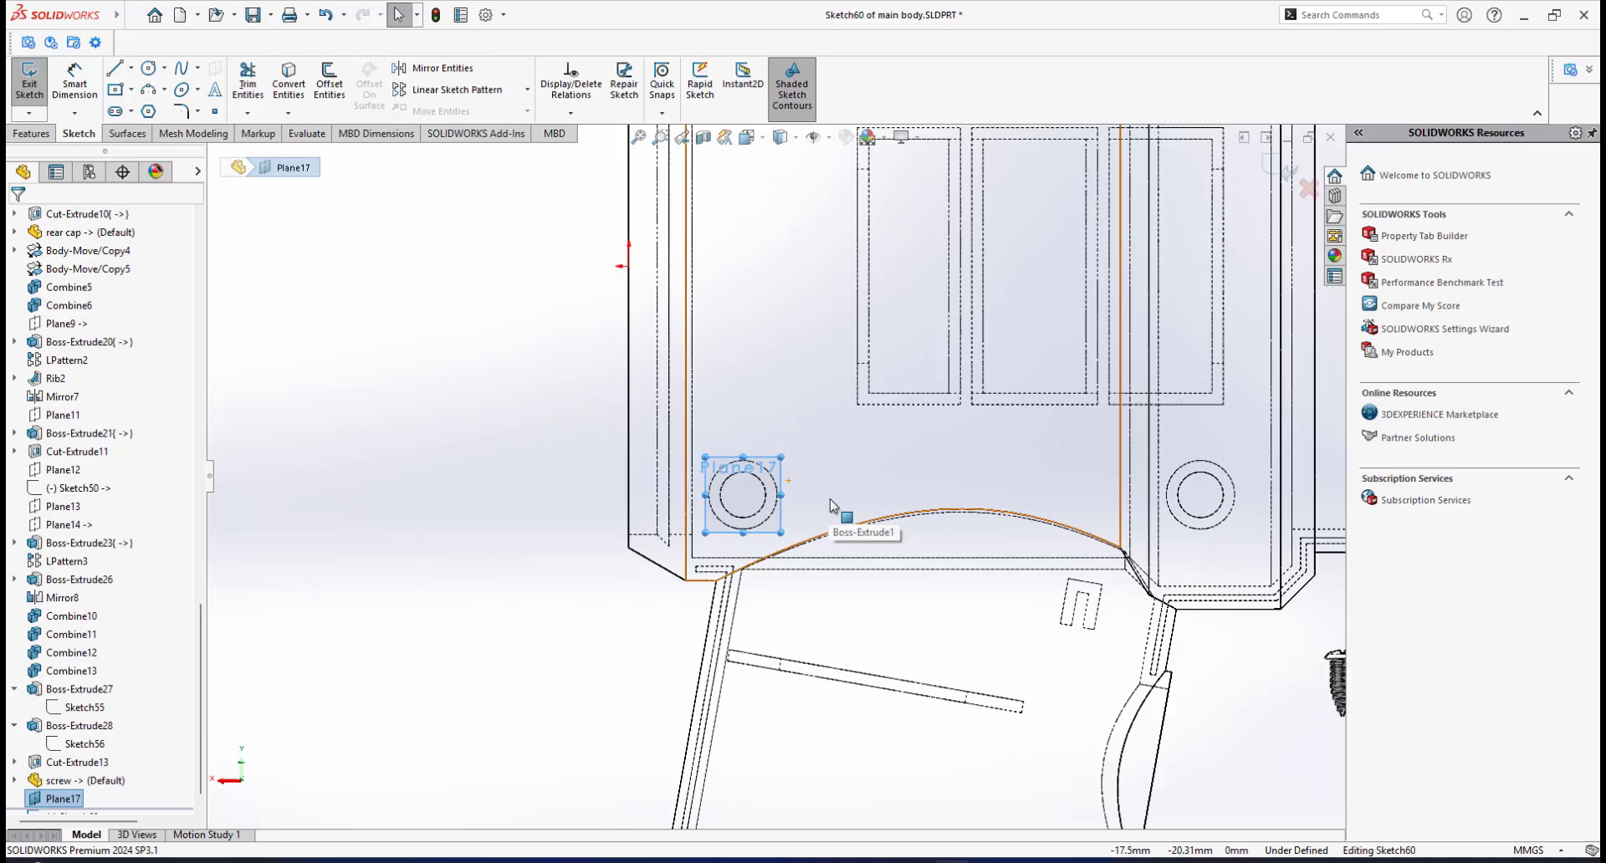
{"action": "scroll", "coordinate": [781, 499], "scroll_direction": "down", "scroll_amount": 3}
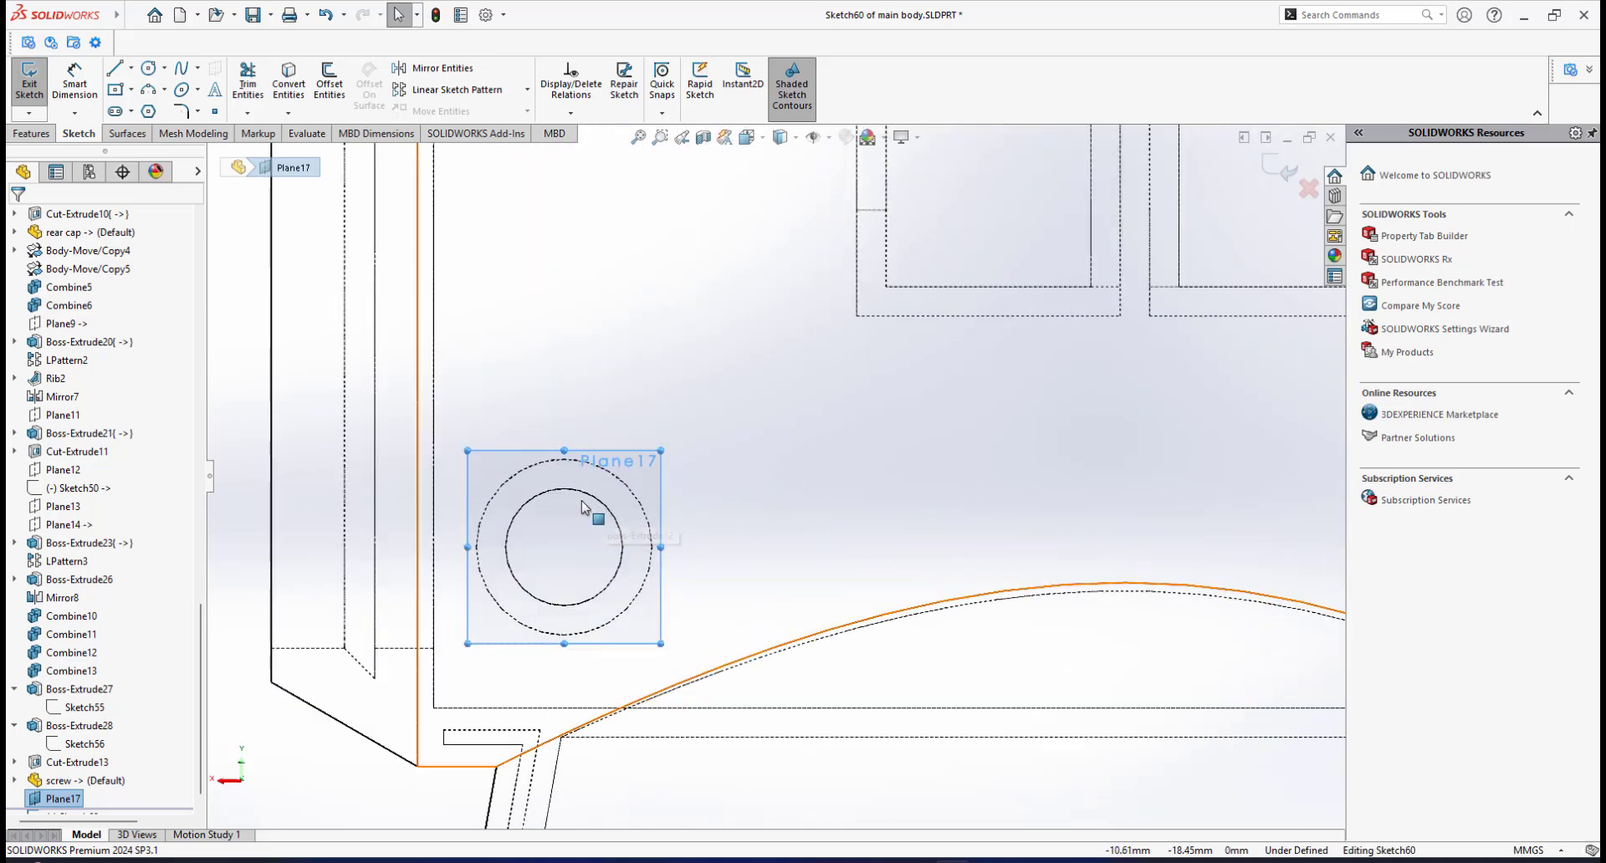
{"action": "scroll", "coordinate": [594, 509], "scroll_direction": "up", "scroll_amount": 2}
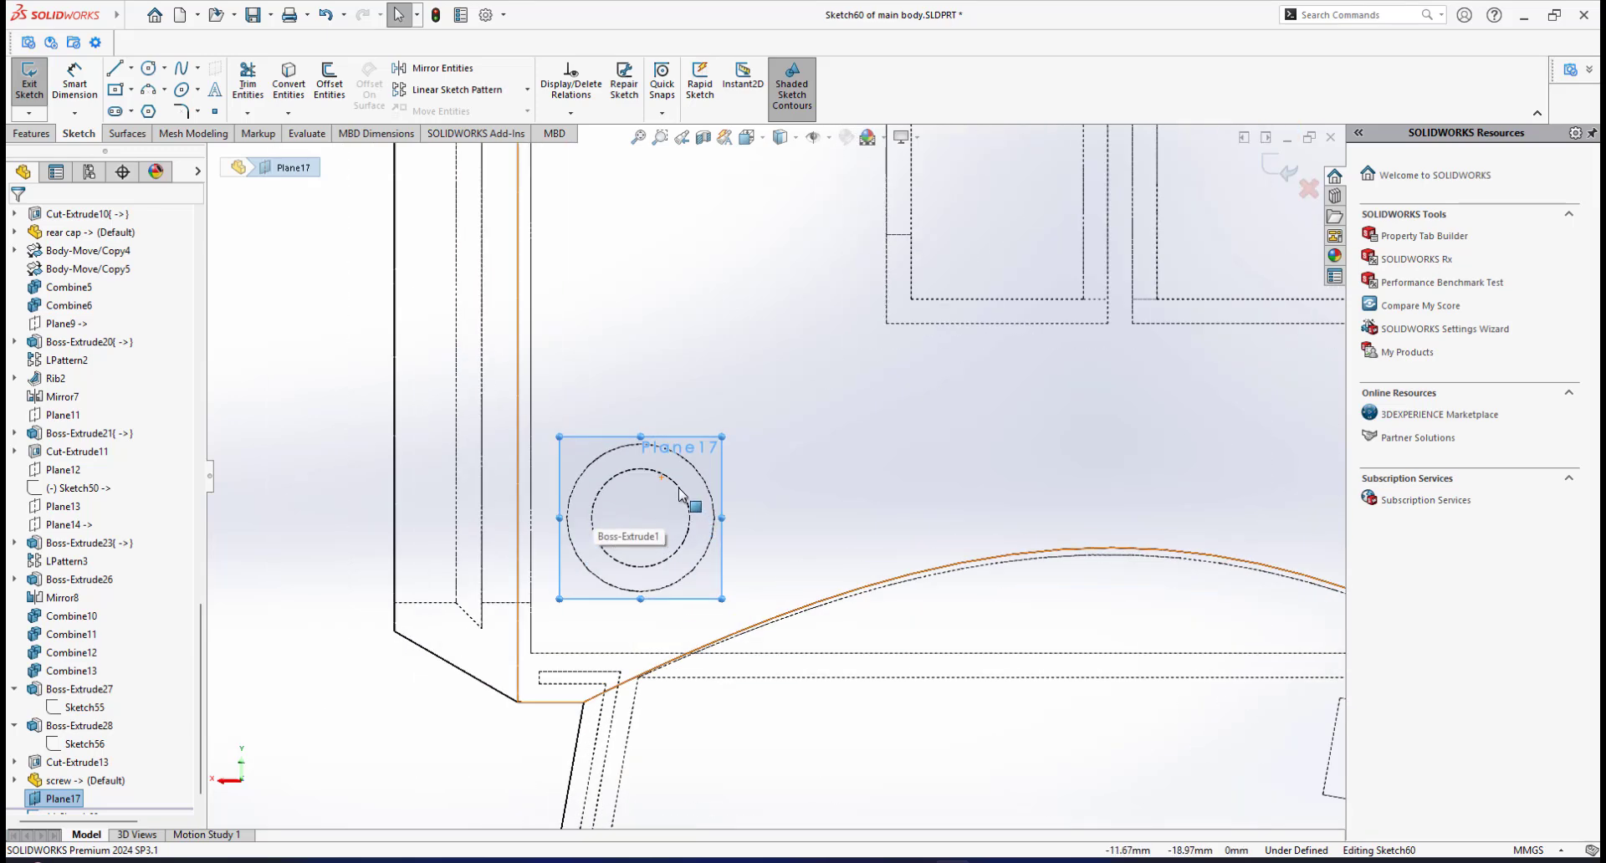
{"action": "scroll", "coordinate": [836, 485], "scroll_direction": "up", "scroll_amount": 5}
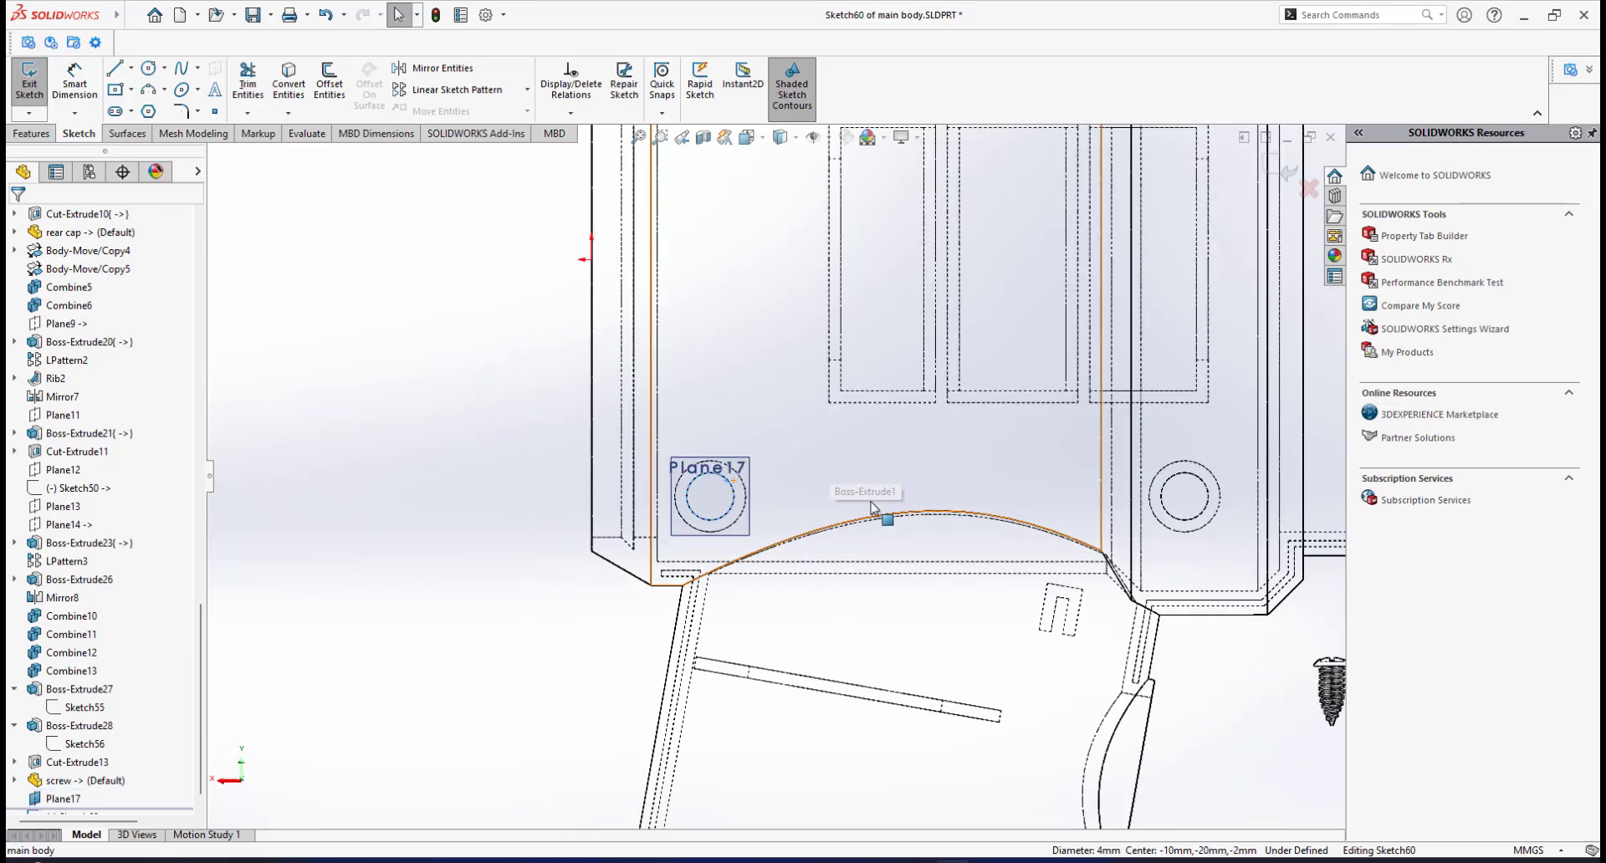
{"action": "scroll", "coordinate": [1028, 489], "scroll_direction": "down", "scroll_amount": 6}
{"action": "scroll", "coordinate": [1101, 469], "scroll_direction": "down", "scroll_amount": 1}
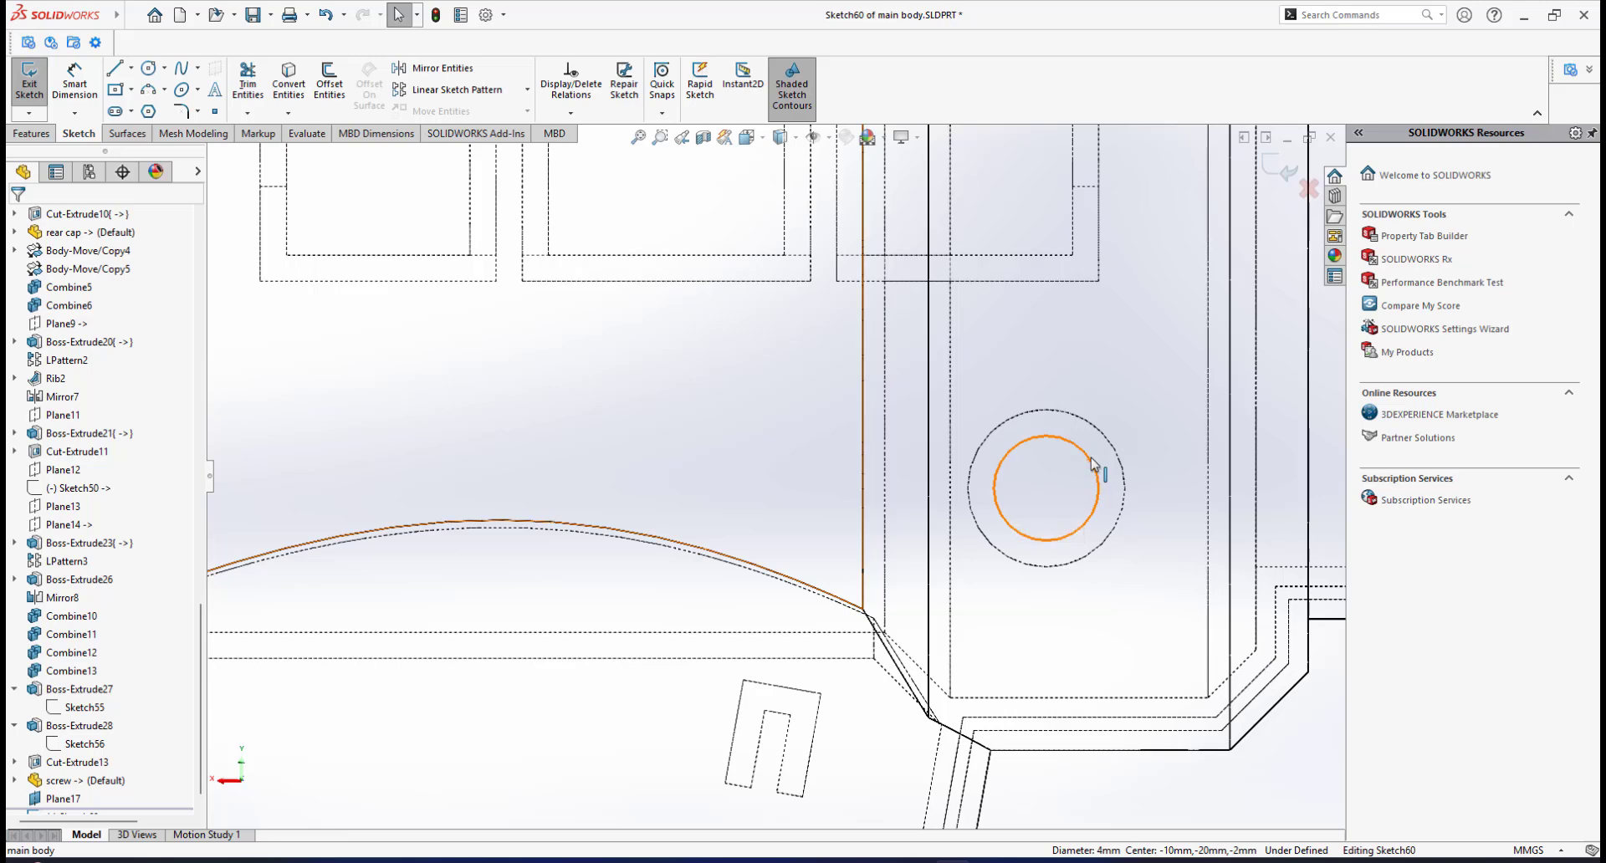
{"action": "scroll", "coordinate": [1092, 465], "scroll_direction": "up", "scroll_amount": 5}
{"action": "scroll", "coordinate": [879, 341], "scroll_direction": "down", "scroll_amount": 2}
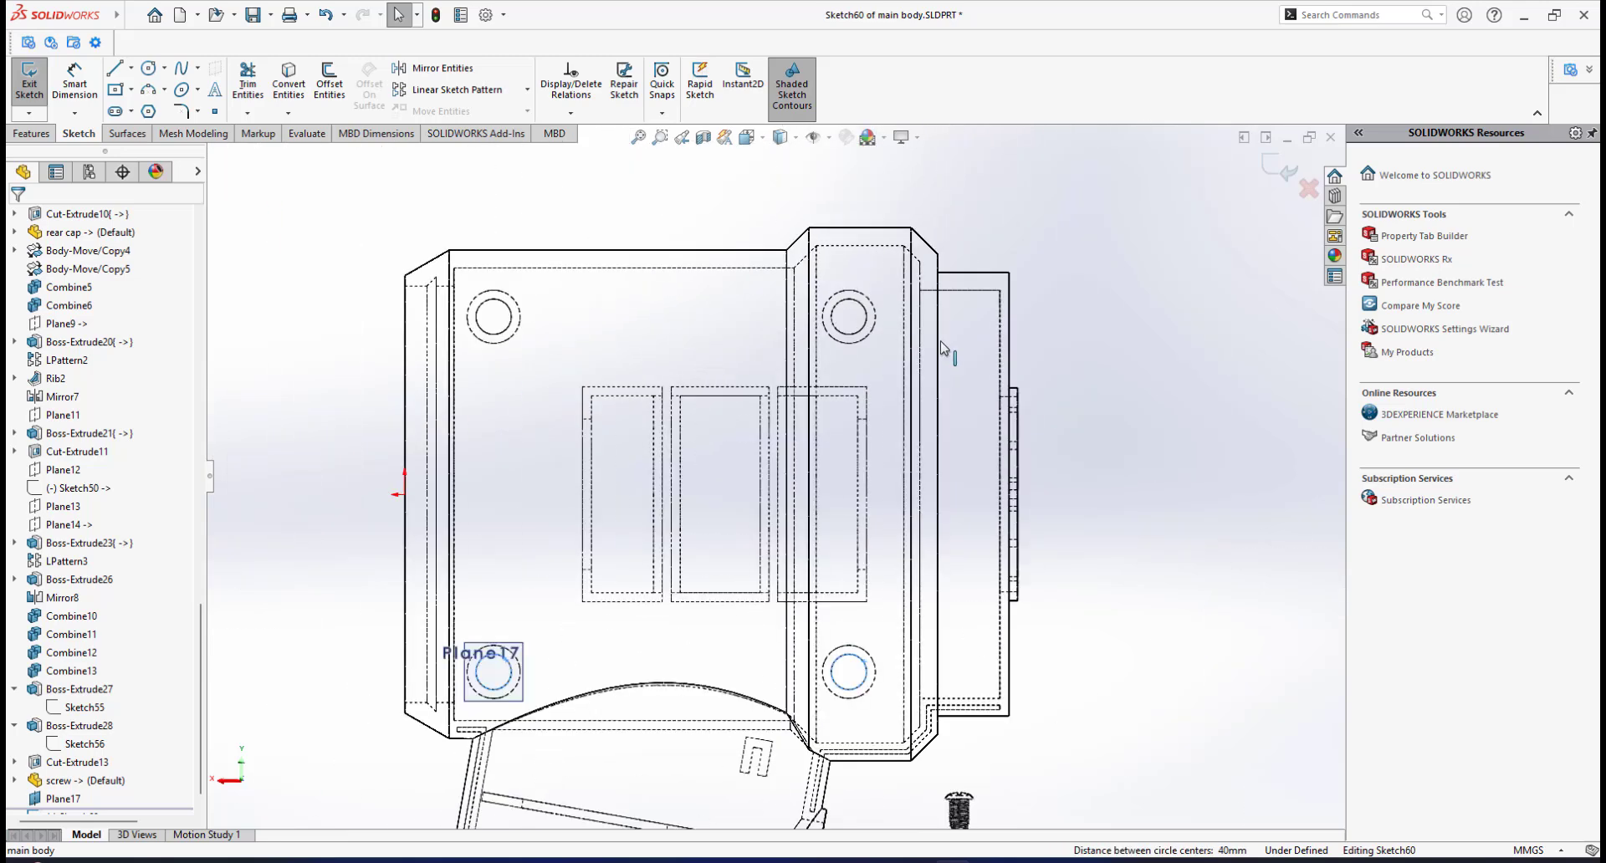
{"action": "left_click", "coordinate": [857, 332], "text": "ctrl"}
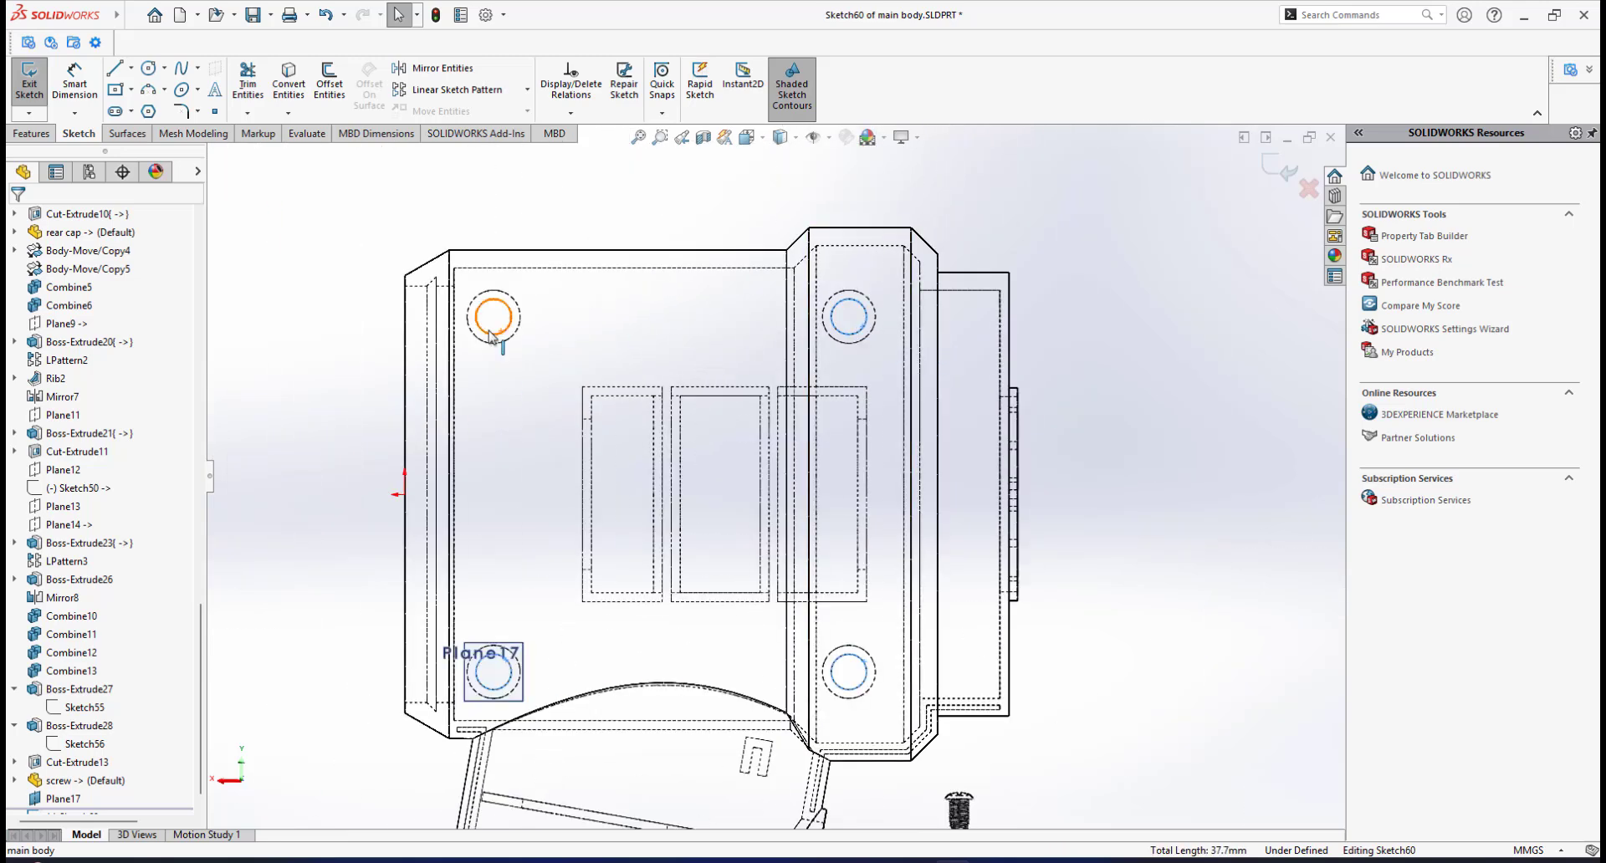
{"action": "left_click", "coordinate": [501, 337], "text": "ctrl"}
{"action": "scroll", "coordinate": [638, 505], "scroll_direction": "up", "scroll_amount": 4}
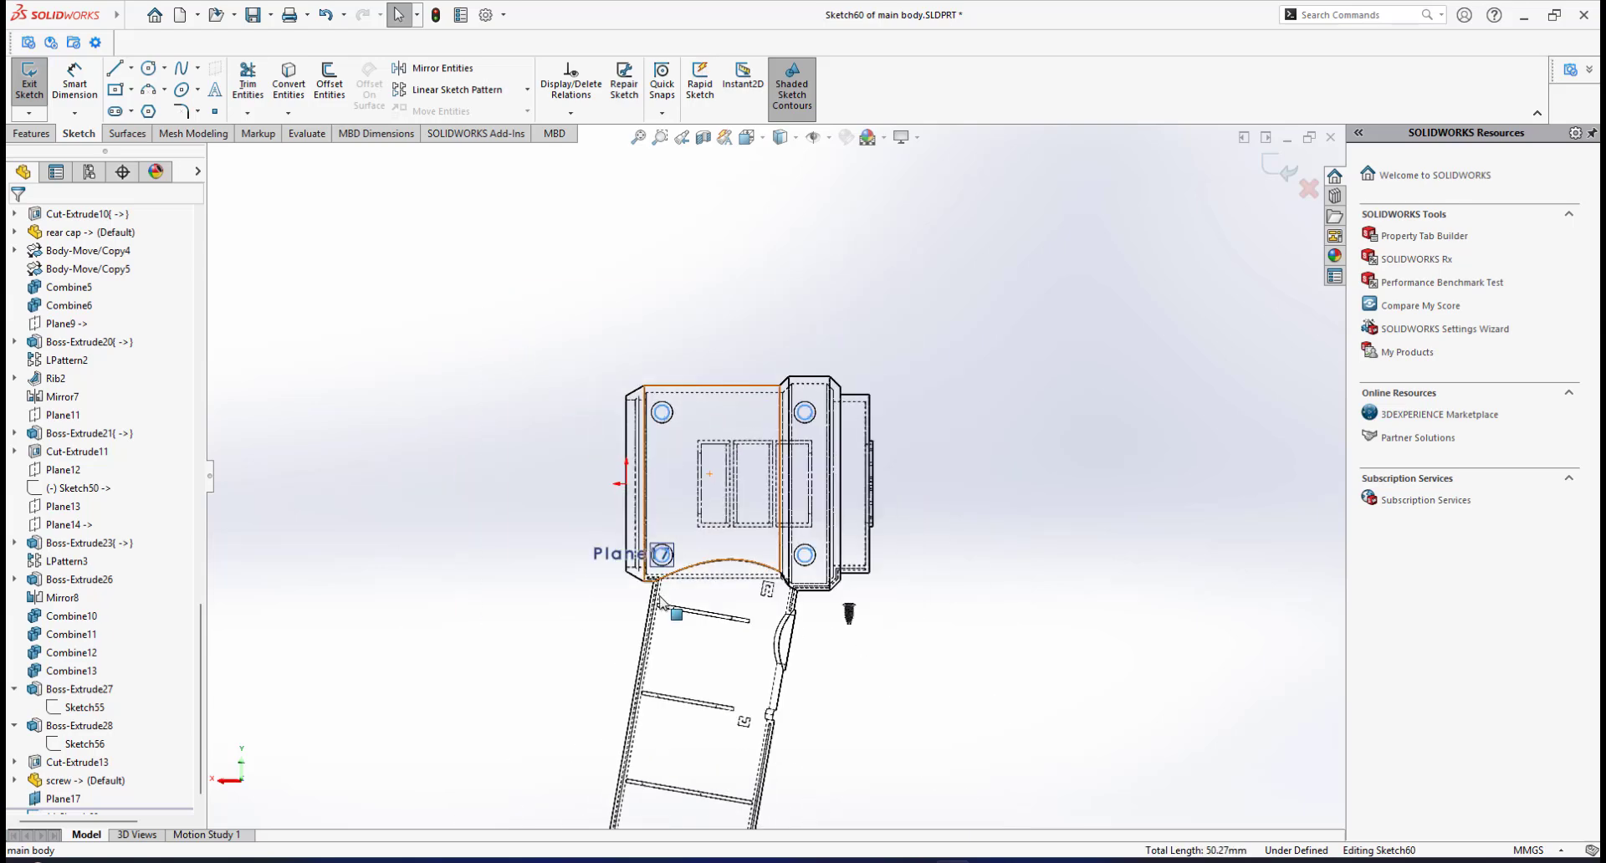
{"action": "scroll", "coordinate": [780, 741], "scroll_direction": "down", "scroll_amount": 6}
{"action": "scroll", "coordinate": [779, 741], "scroll_direction": "down", "scroll_amount": 3}
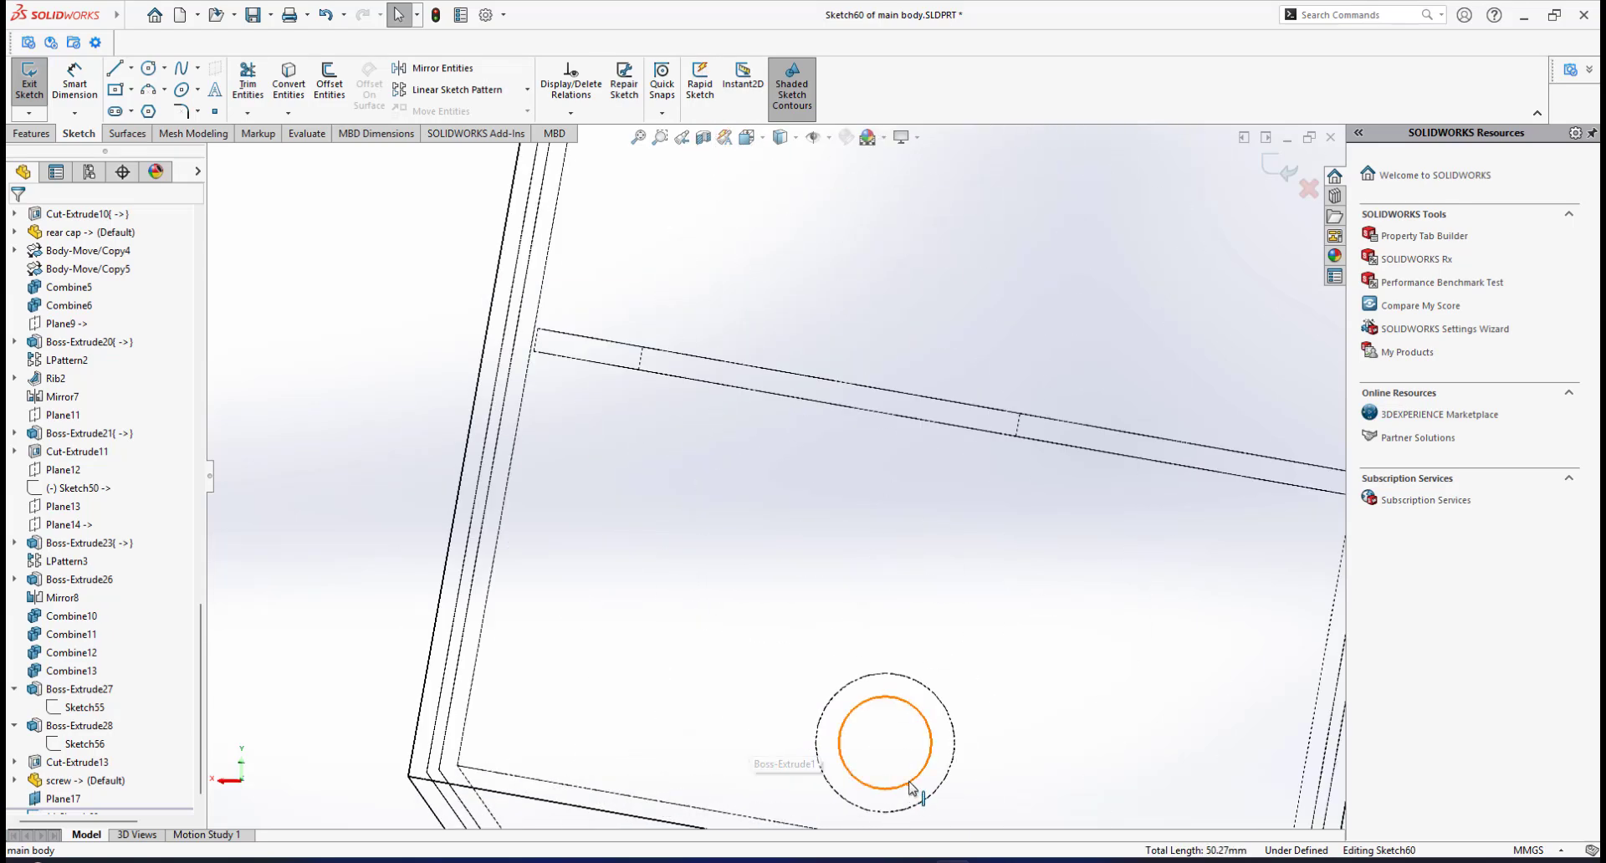
{"action": "left_click", "coordinate": [910, 786], "text": "ctrl"}
{"action": "scroll", "coordinate": [920, 469], "scroll_direction": "up", "scroll_amount": 8}
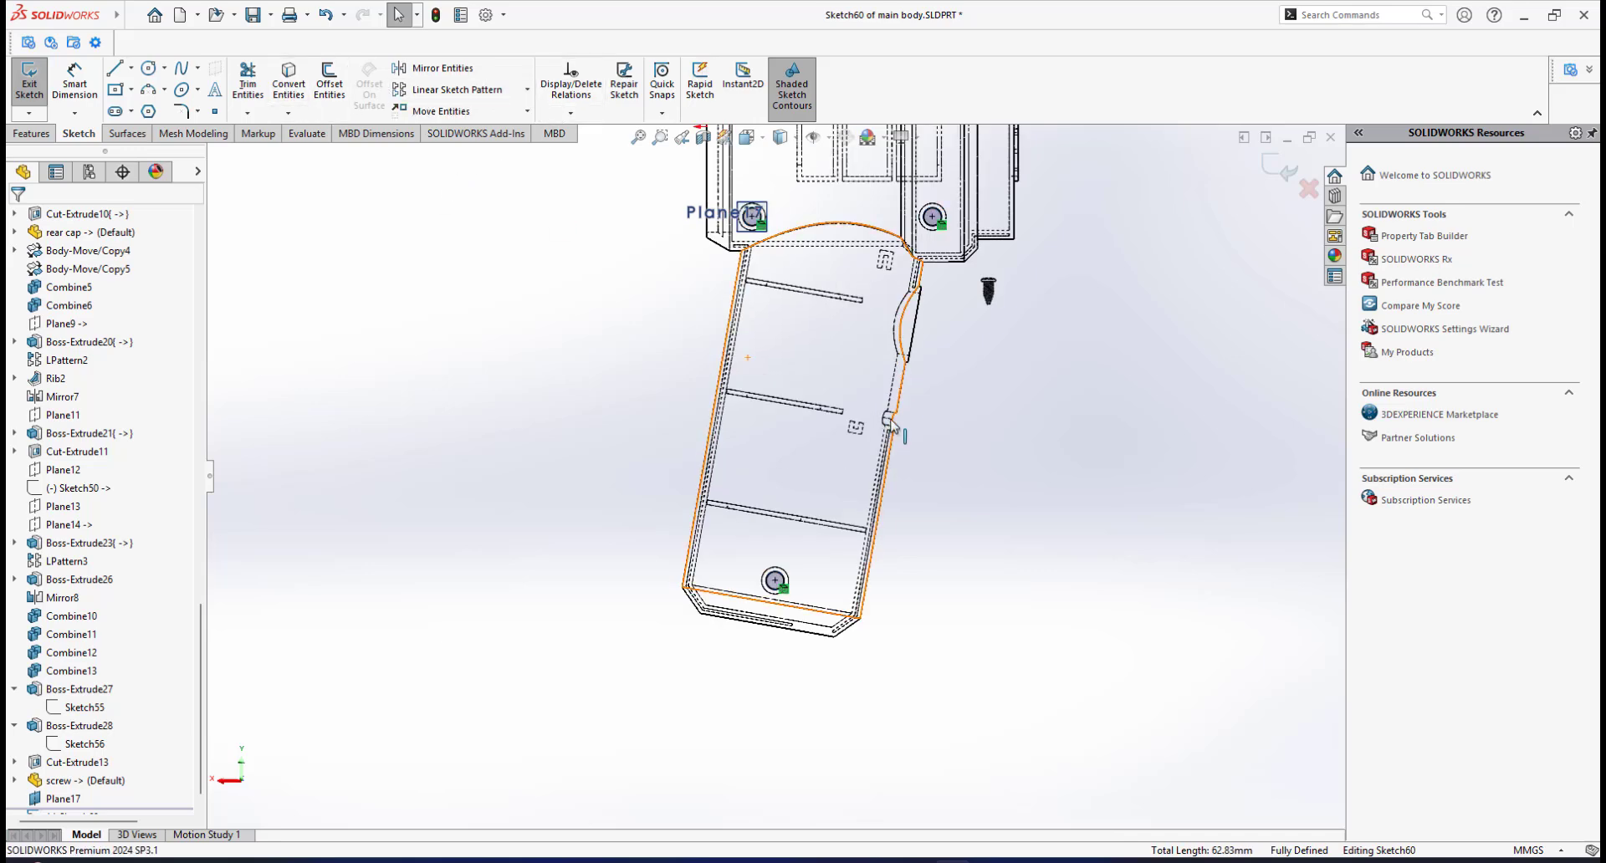
Restore the Shaded With Edges display, turn to an isometric view and exit the sketch of boss circles
{"action": "scroll", "coordinate": [884, 421], "scroll_direction": "up", "scroll_amount": 3}
{"action": "scroll", "coordinate": [846, 355], "scroll_direction": "down", "scroll_amount": 3}
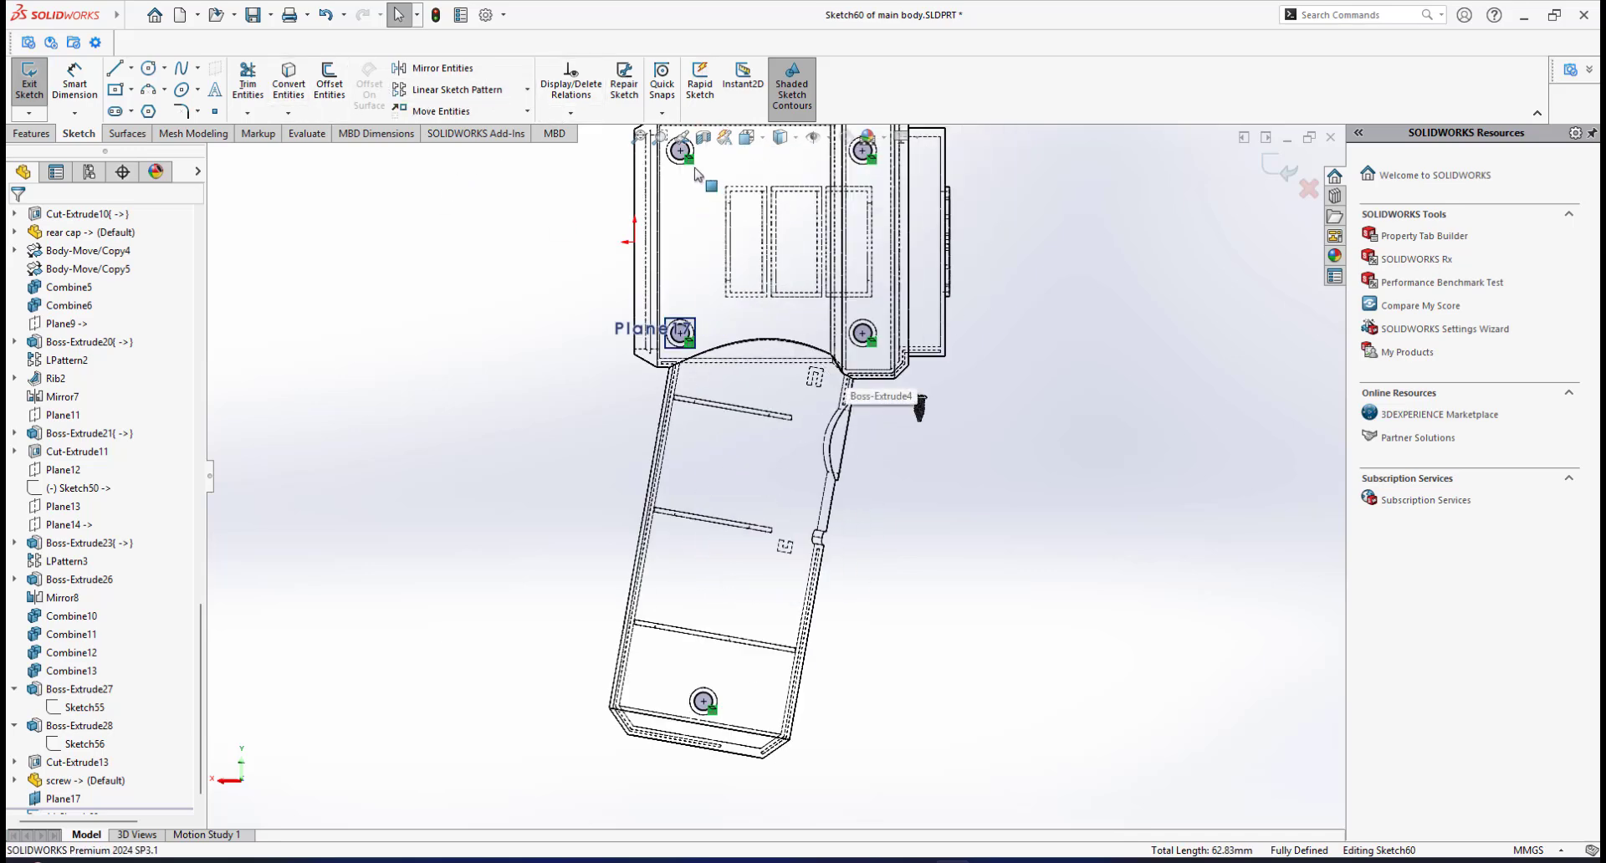
{"action": "left_click", "coordinate": [782, 170]}
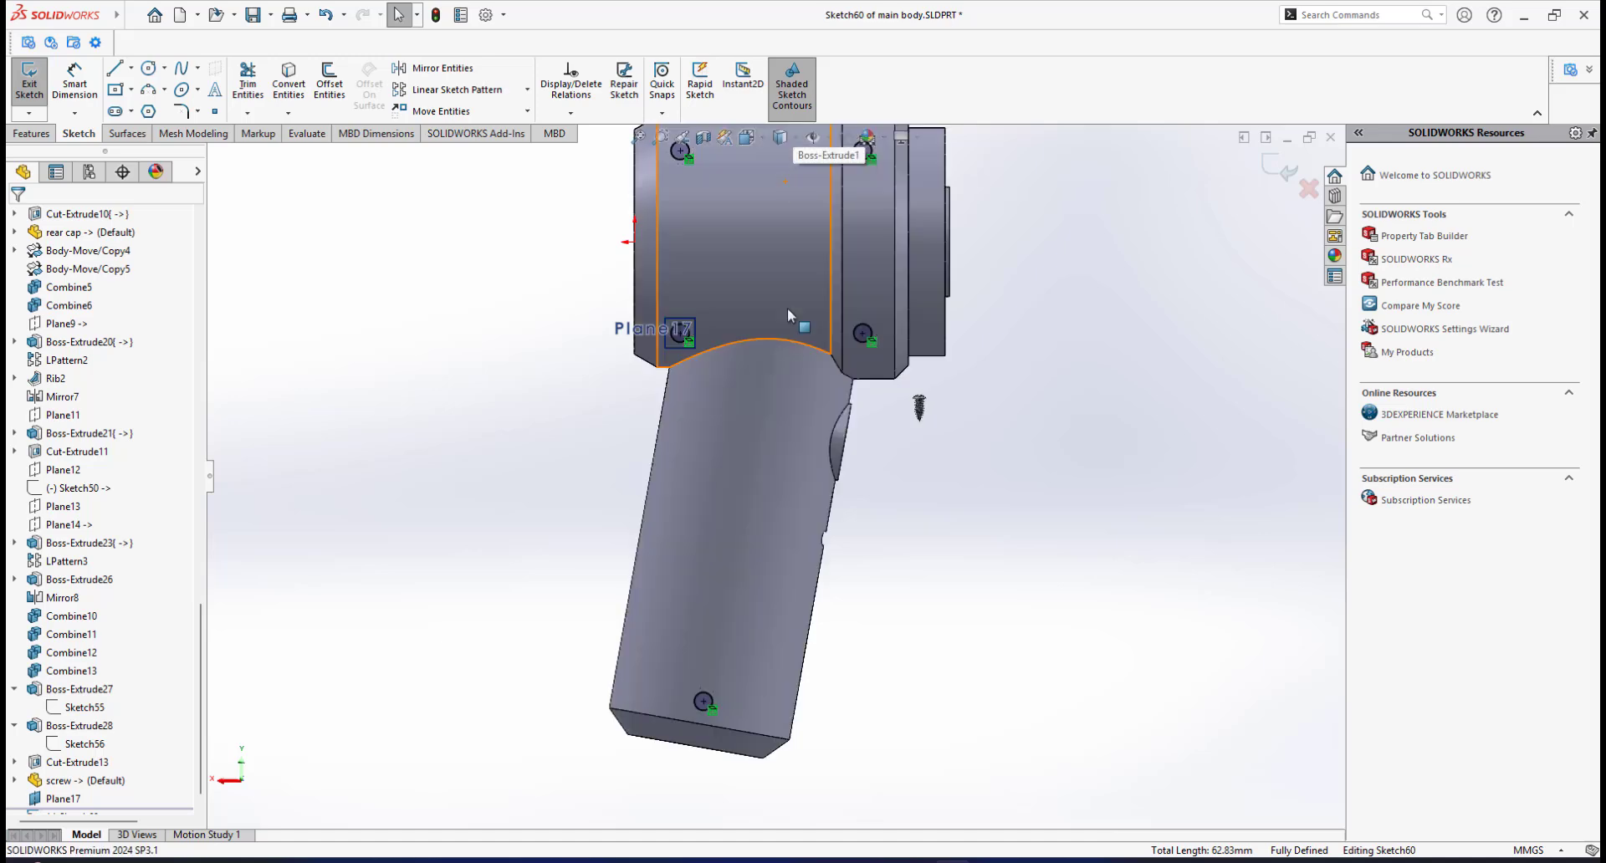
{"action": "key", "text": "ctrl+7"}
{"action": "middle_click_drag", "start_coordinate": [844, 436], "coordinate": [880, 458]}
{"action": "scroll", "coordinate": [876, 445], "scroll_direction": "down", "scroll_amount": 1}
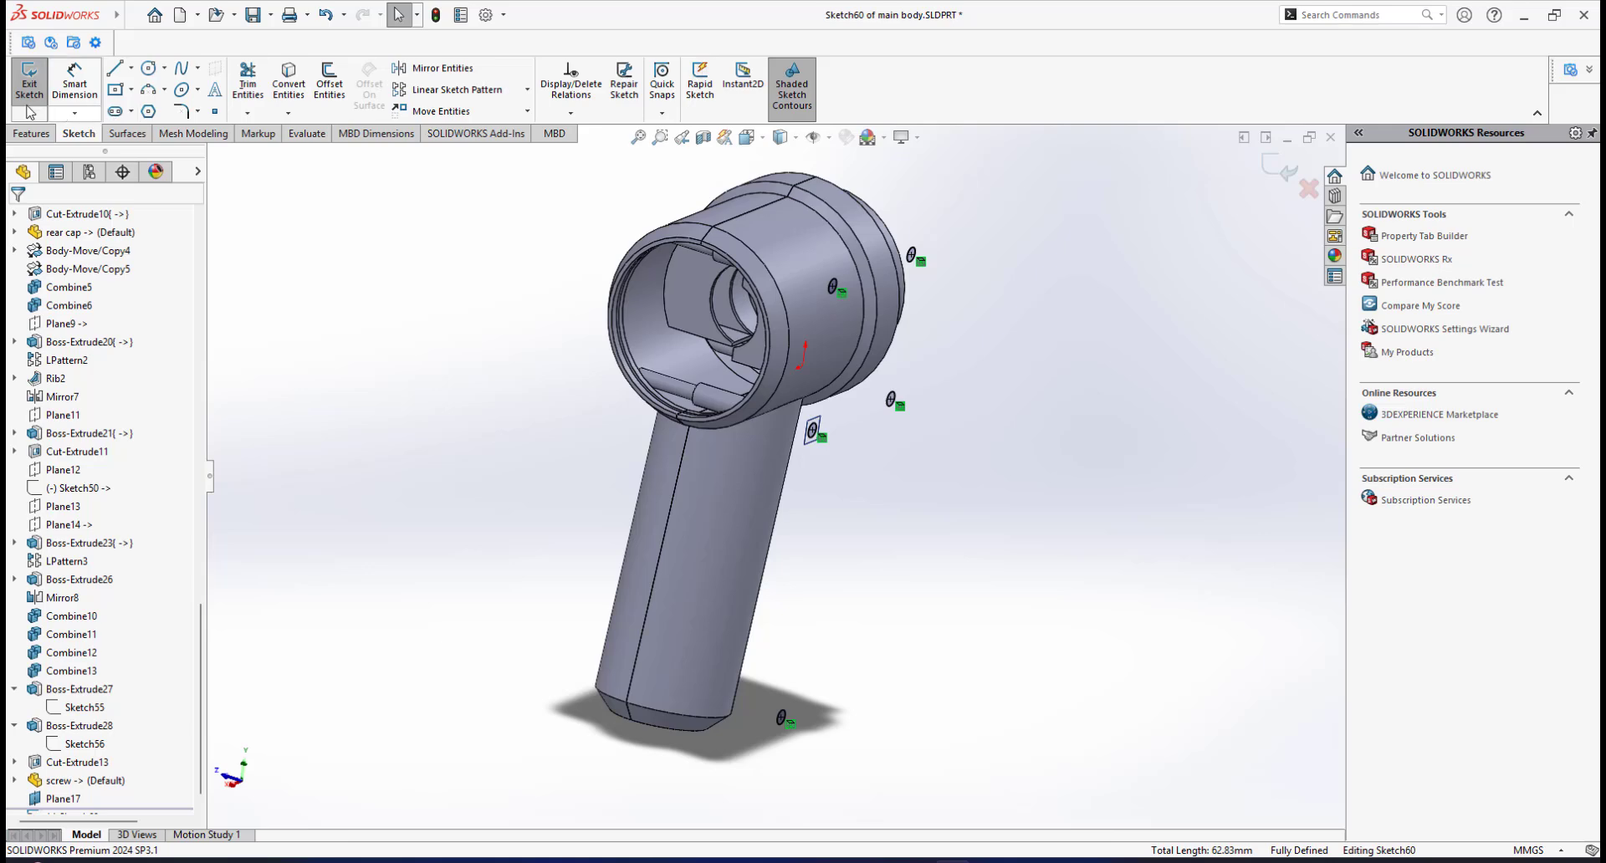
{"action": "middle_click_drag", "start_coordinate": [669, 322], "coordinate": [702, 338]}
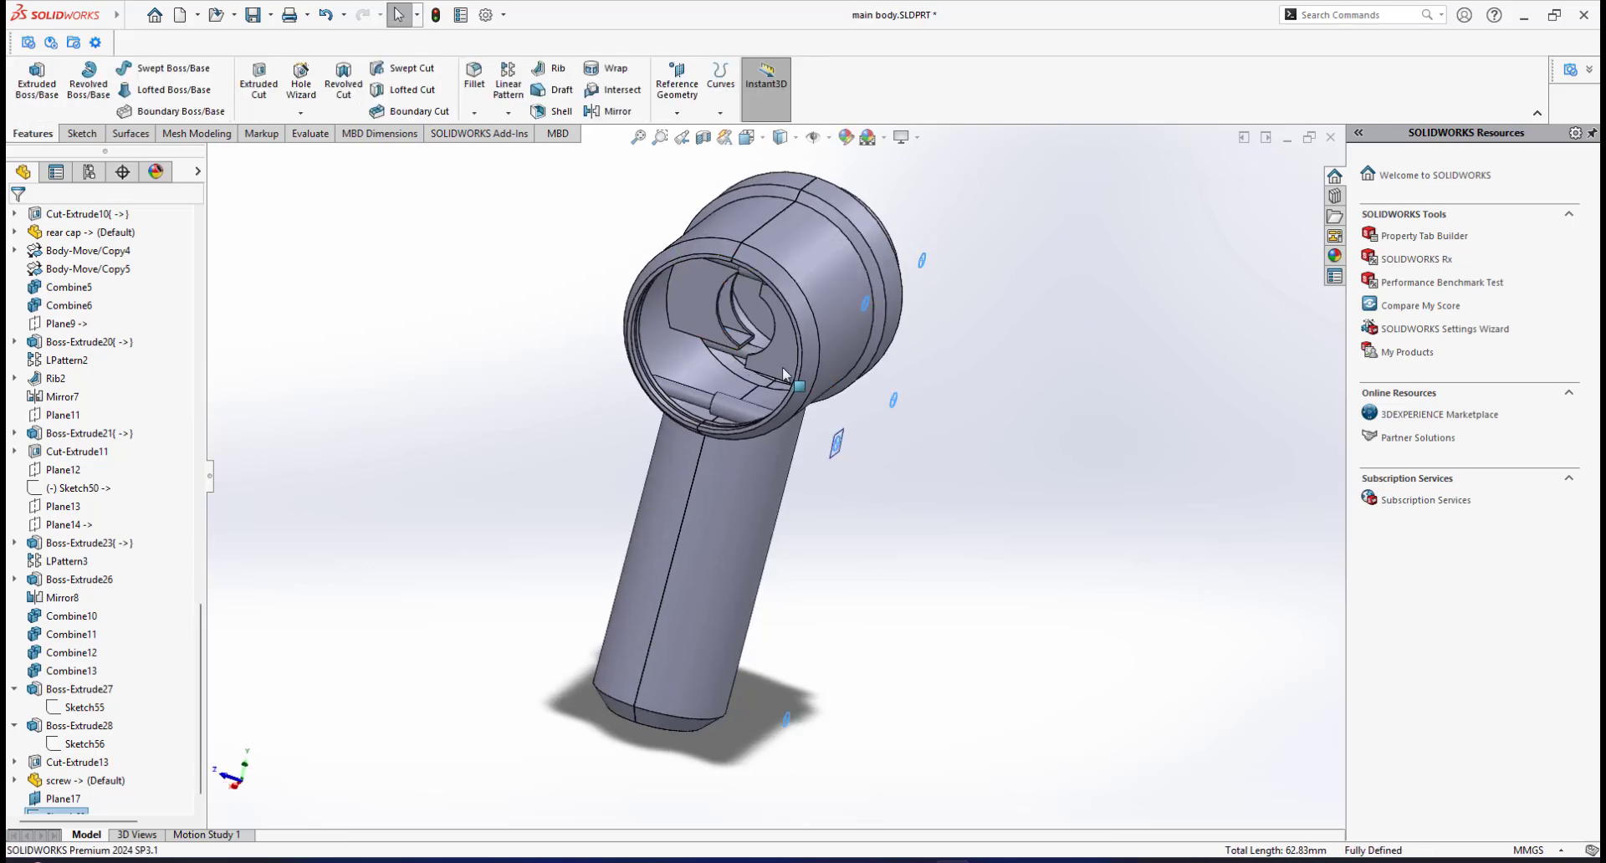
Isolate the housing half that faces the new boss circles
{"action": "right_click", "coordinate": [733, 487]}
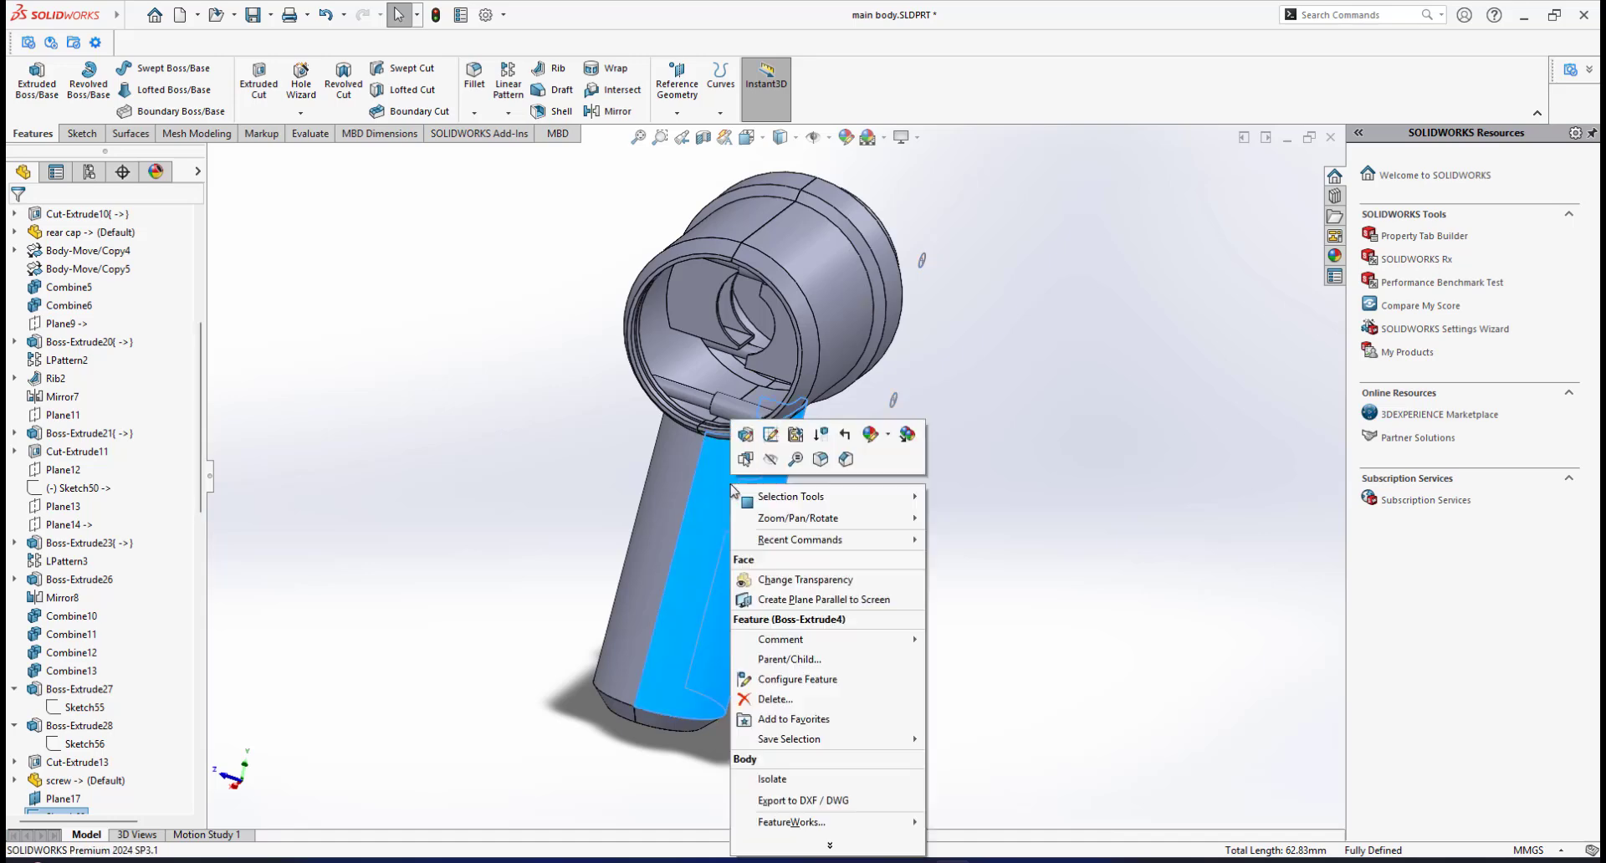
{"action": "left_click", "coordinate": [792, 785]}
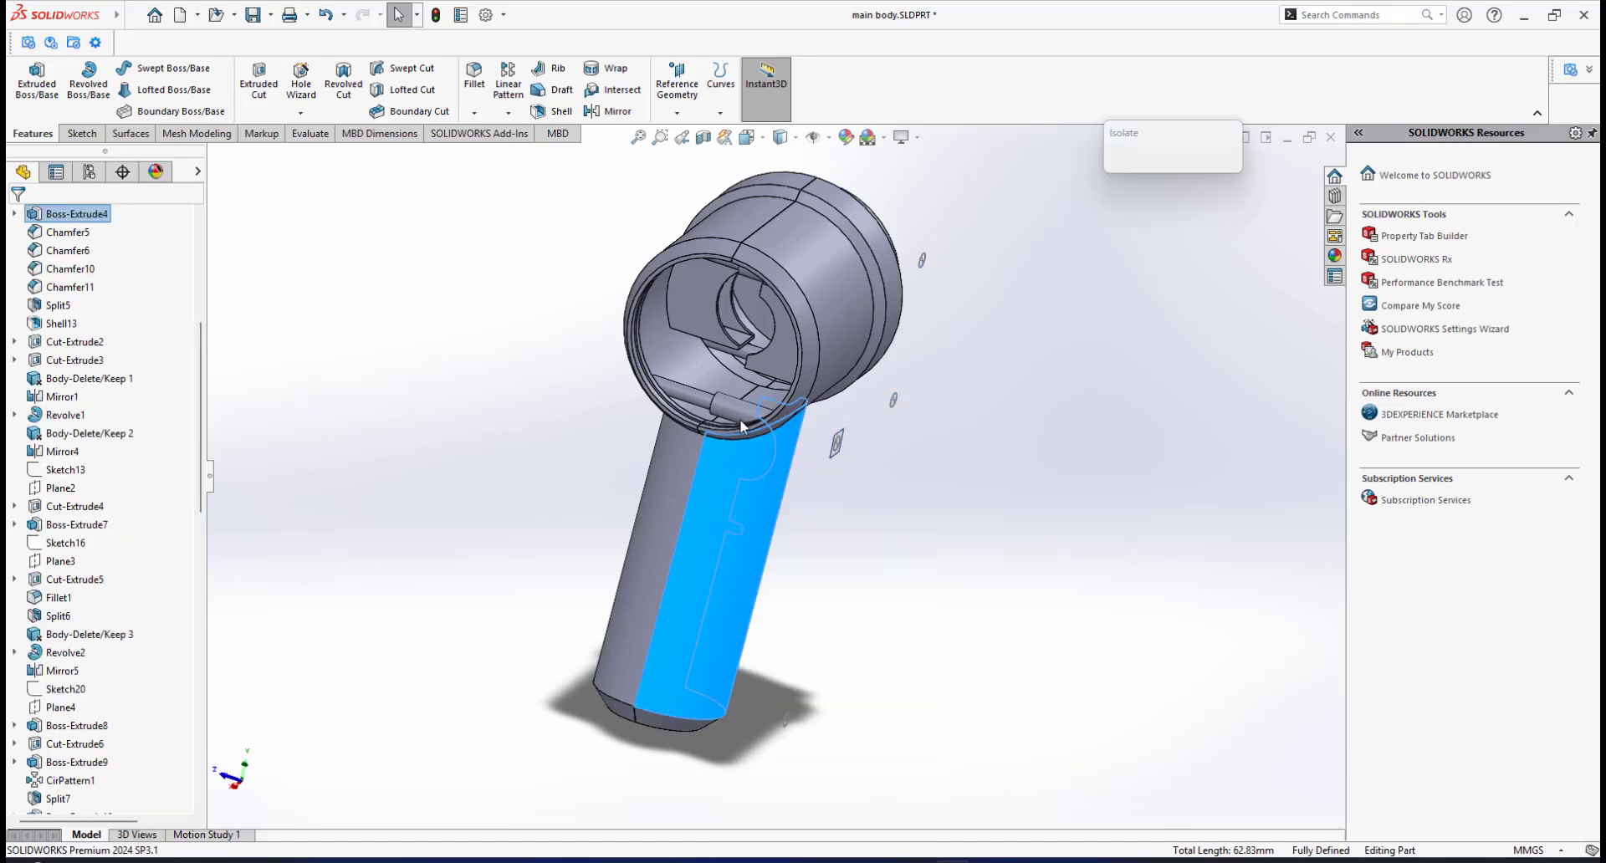
{"action": "middle_click_drag", "start_coordinate": [730, 402], "coordinate": [786, 336]}
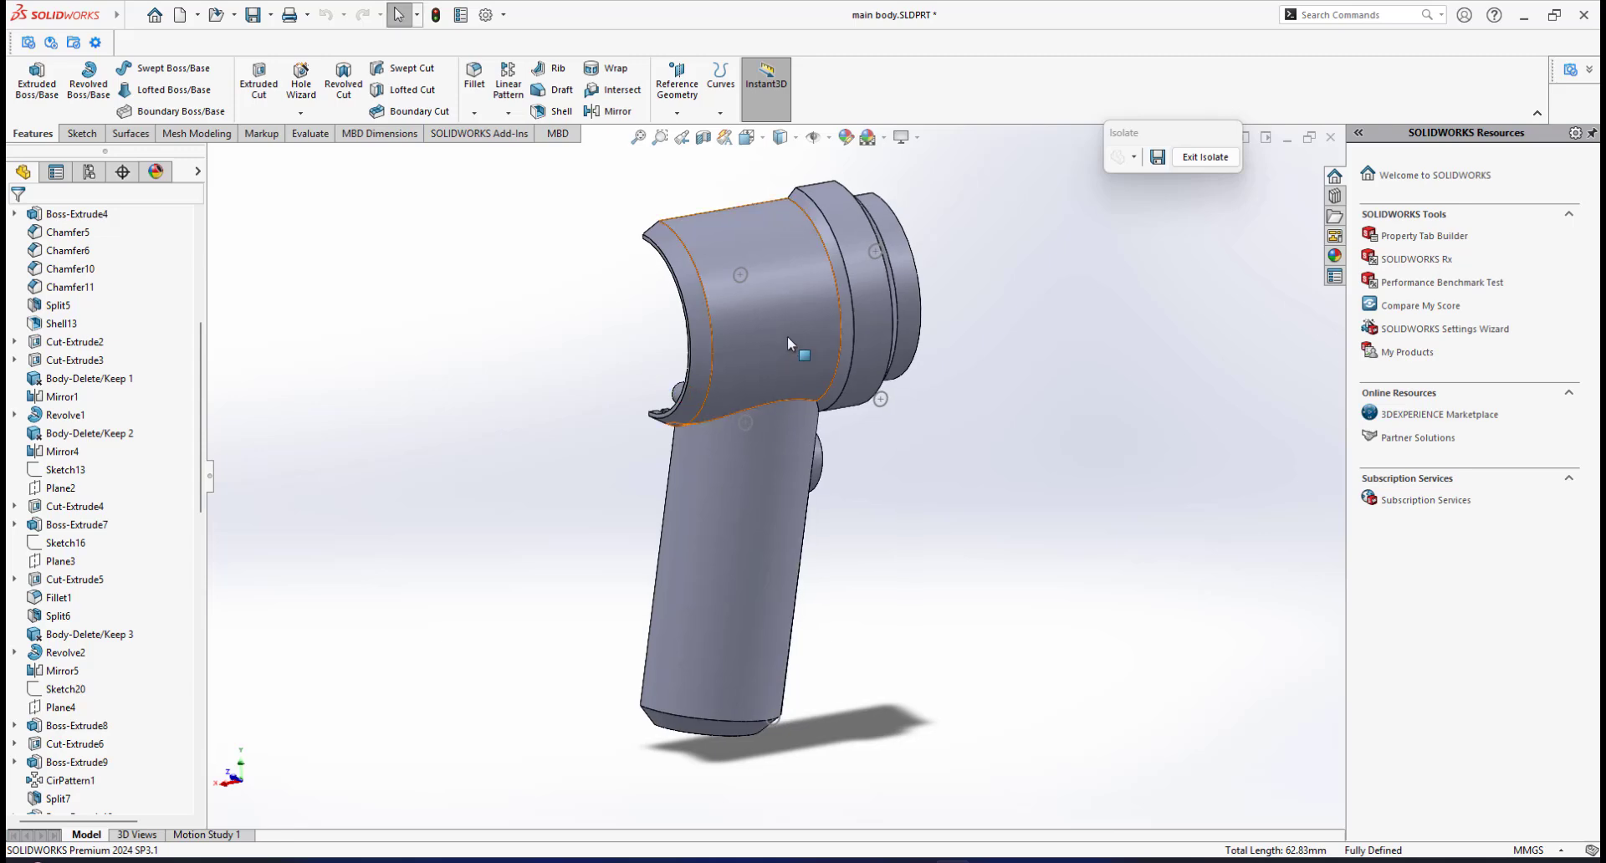
Reopen the sketch of boss circles and extrude-cut it 30 mm blind from the sketch plane toward the isolated housing half
{"action": "scroll", "coordinate": [787, 336], "scroll_direction": "down", "scroll_amount": 5}
{"action": "left_click", "coordinate": [717, 270]}
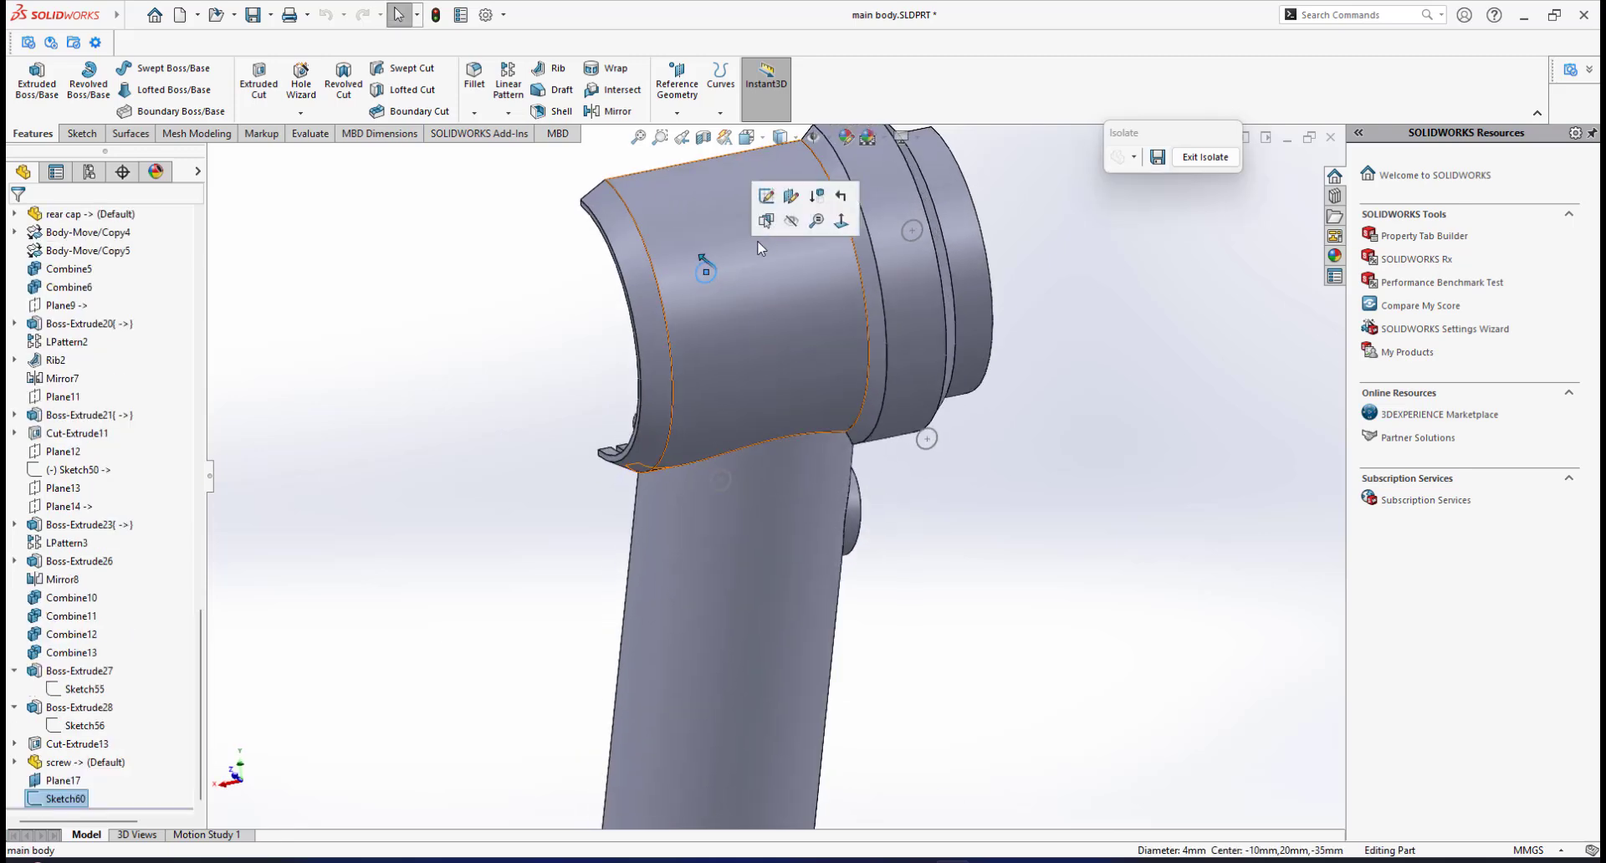
{"action": "left_click", "coordinate": [761, 224]}
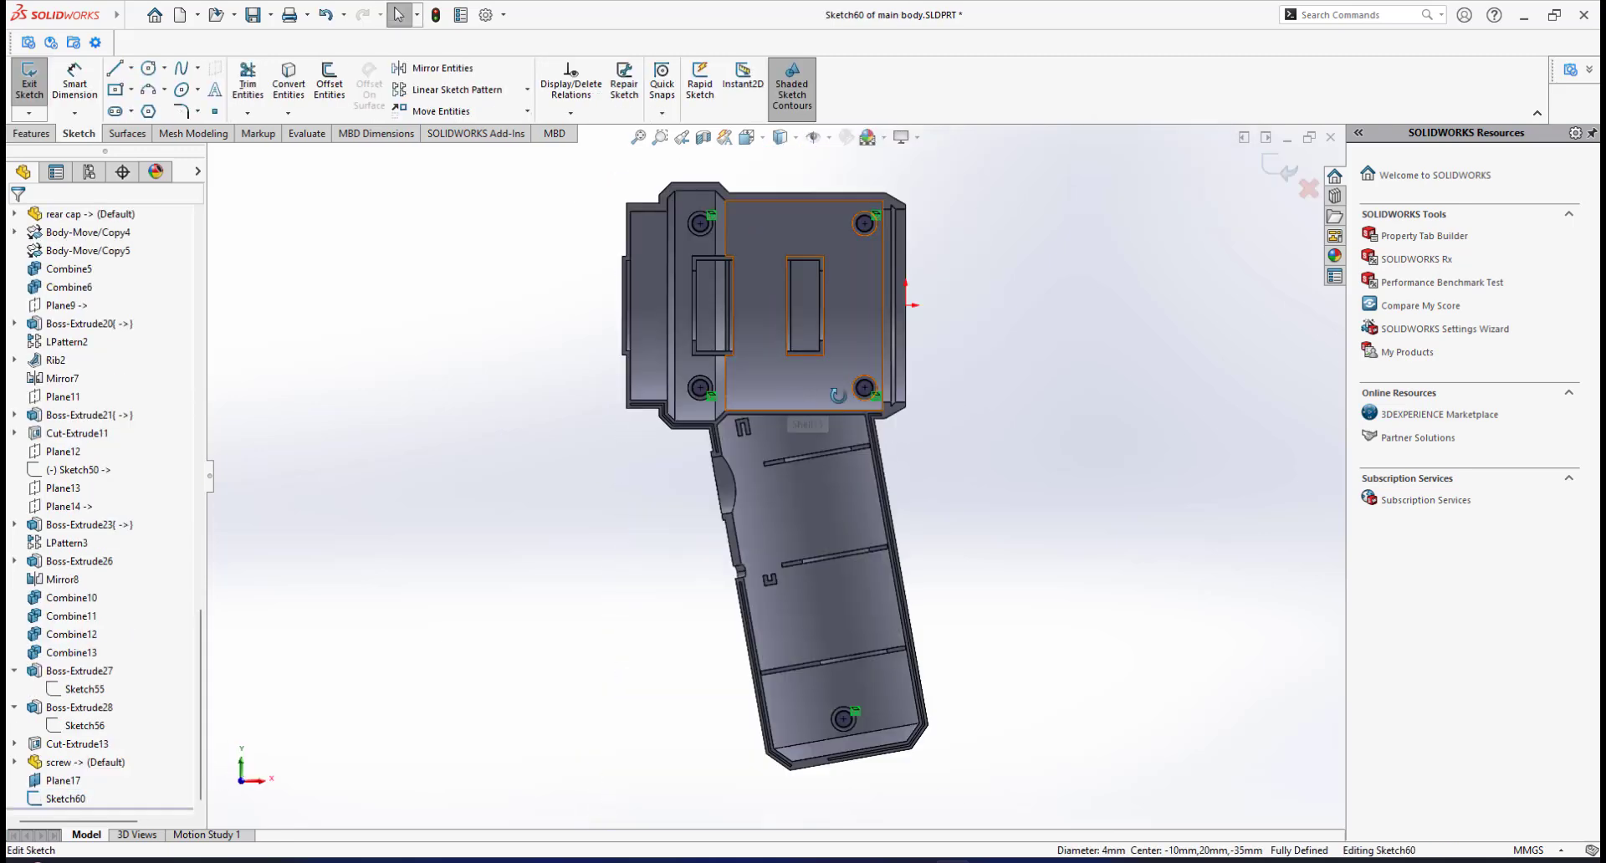
{"action": "mouse_move", "coordinate": [756, 237]}
{"action": "middle_mouse_down"}
{"action": "mouse_move", "coordinate": [588, 465]}
{"action": "mouse_move", "coordinate": [552, 460]}
{"action": "middle_mouse_up"}
{"action": "mouse_move", "coordinate": [752, 418]}
{"action": "middle_mouse_down"}
{"action": "mouse_move", "coordinate": [716, 459]}
{"action": "mouse_move", "coordinate": [847, 541]}
{"action": "middle_mouse_up"}
{"action": "left_click", "coordinate": [30, 134]}
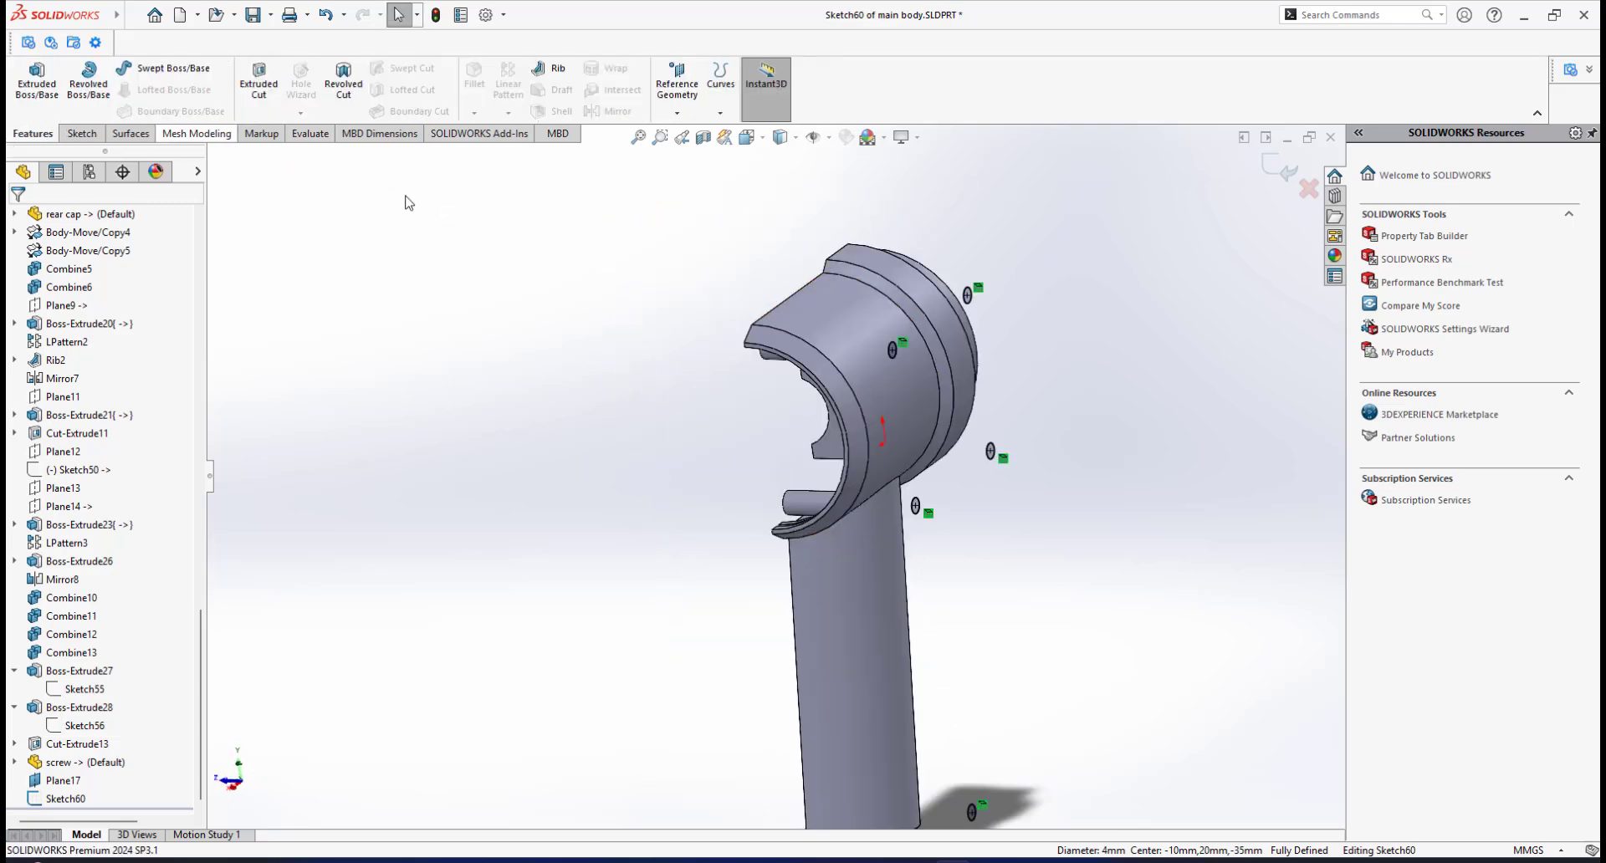
{"action": "left_click", "coordinate": [263, 90]}
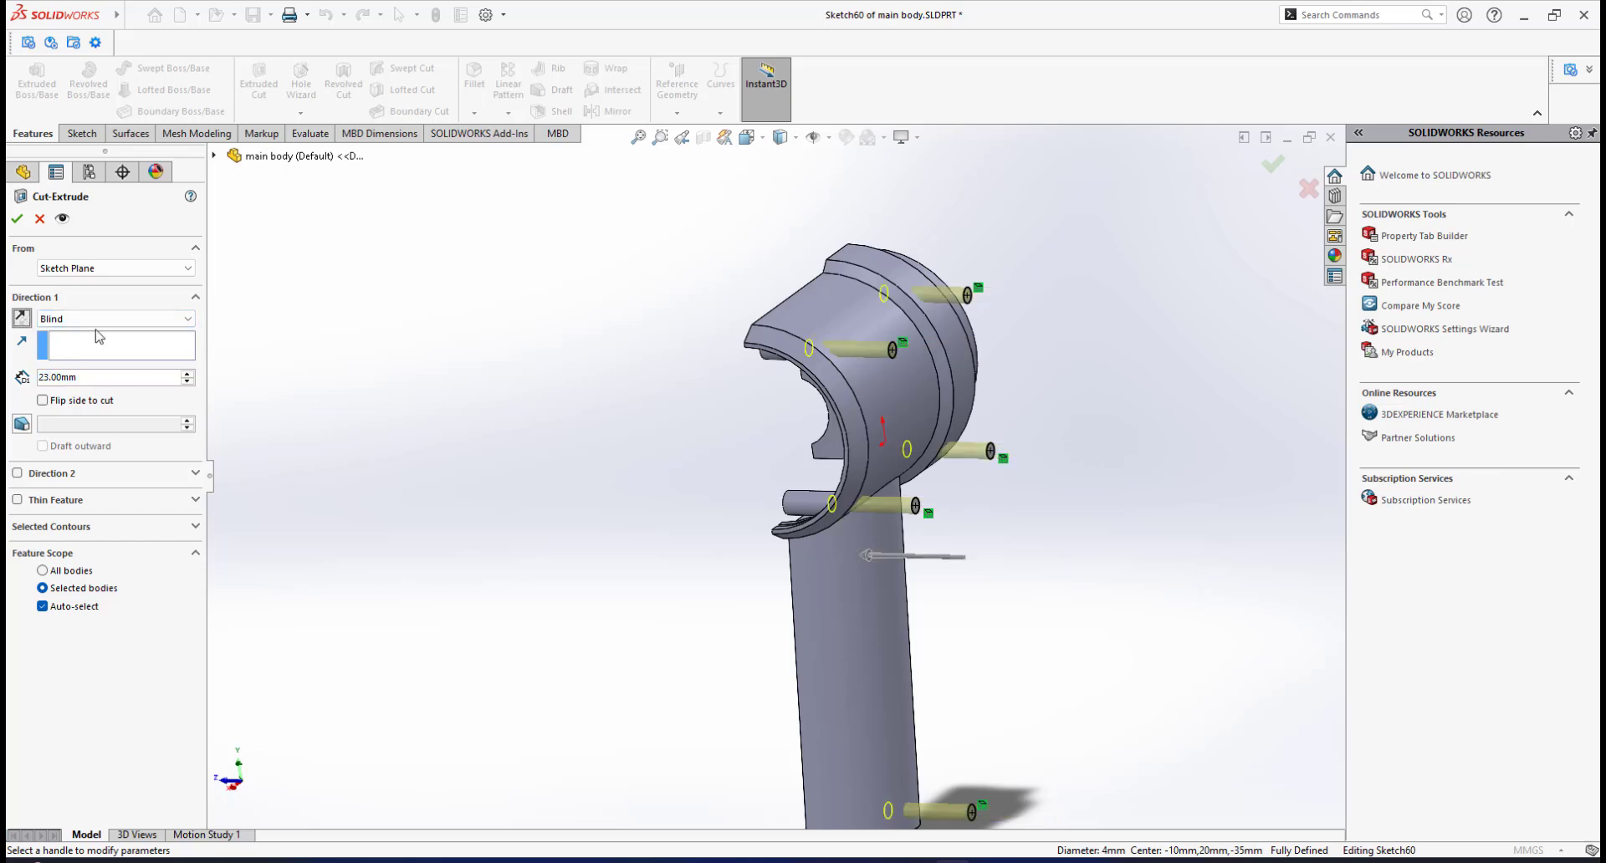
{"action": "left_click", "coordinate": [23, 318]}
{"action": "mouse_move", "coordinate": [719, 468]}
{"action": "middle_mouse_down"}
{"action": "mouse_move", "coordinate": [877, 374]}
{"action": "mouse_move", "coordinate": [791, 383]}
{"action": "mouse_move", "coordinate": [874, 381]}
{"action": "mouse_move", "coordinate": [836, 386]}
{"action": "middle_mouse_up"}
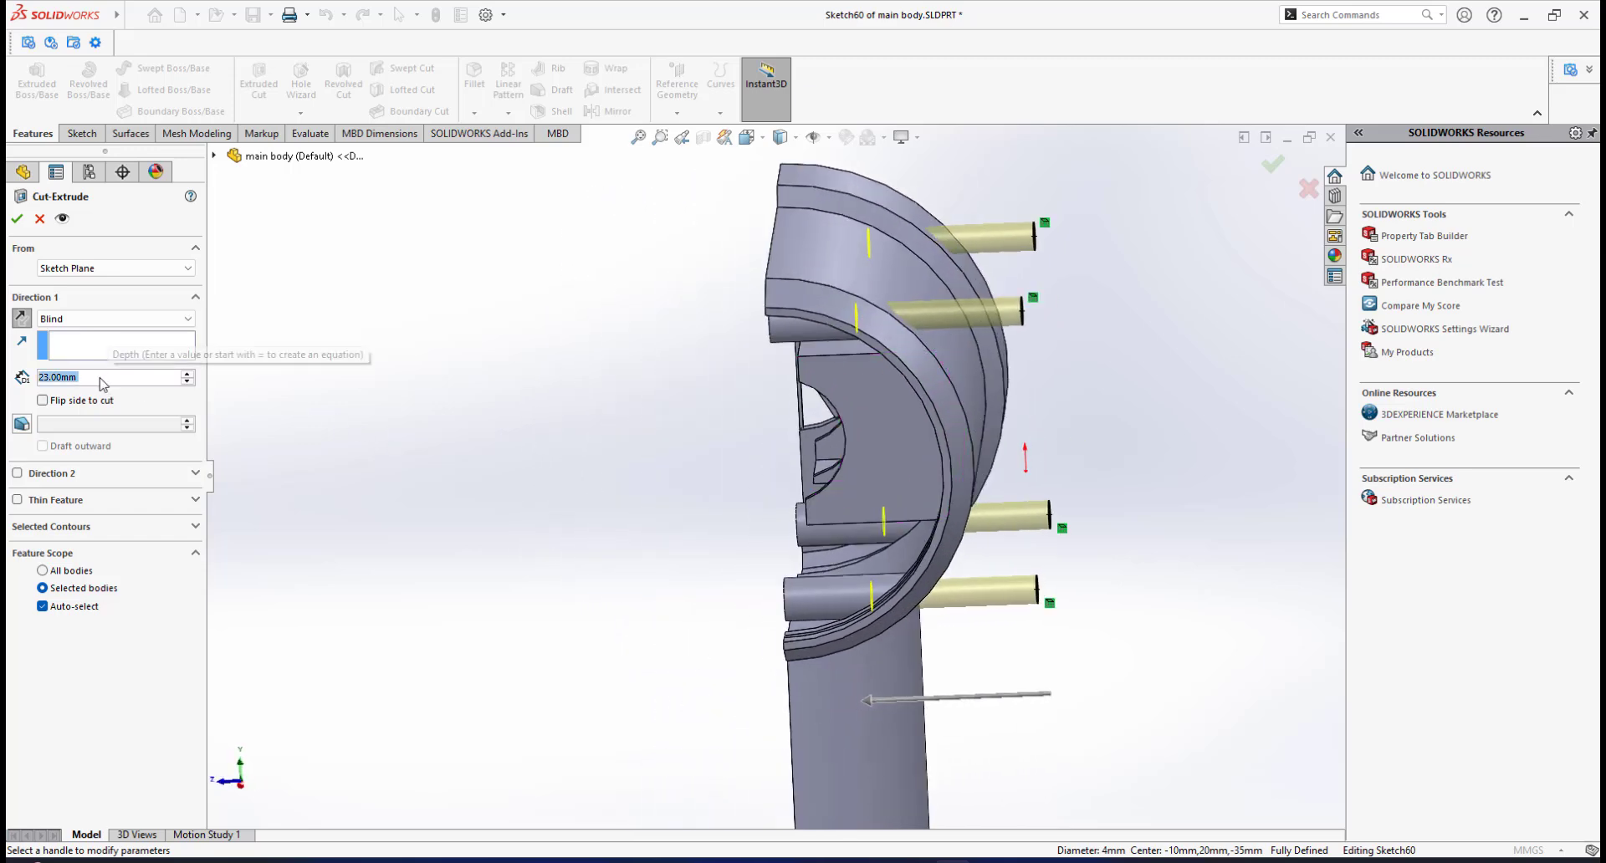
{"action": "type", "text": "2"}
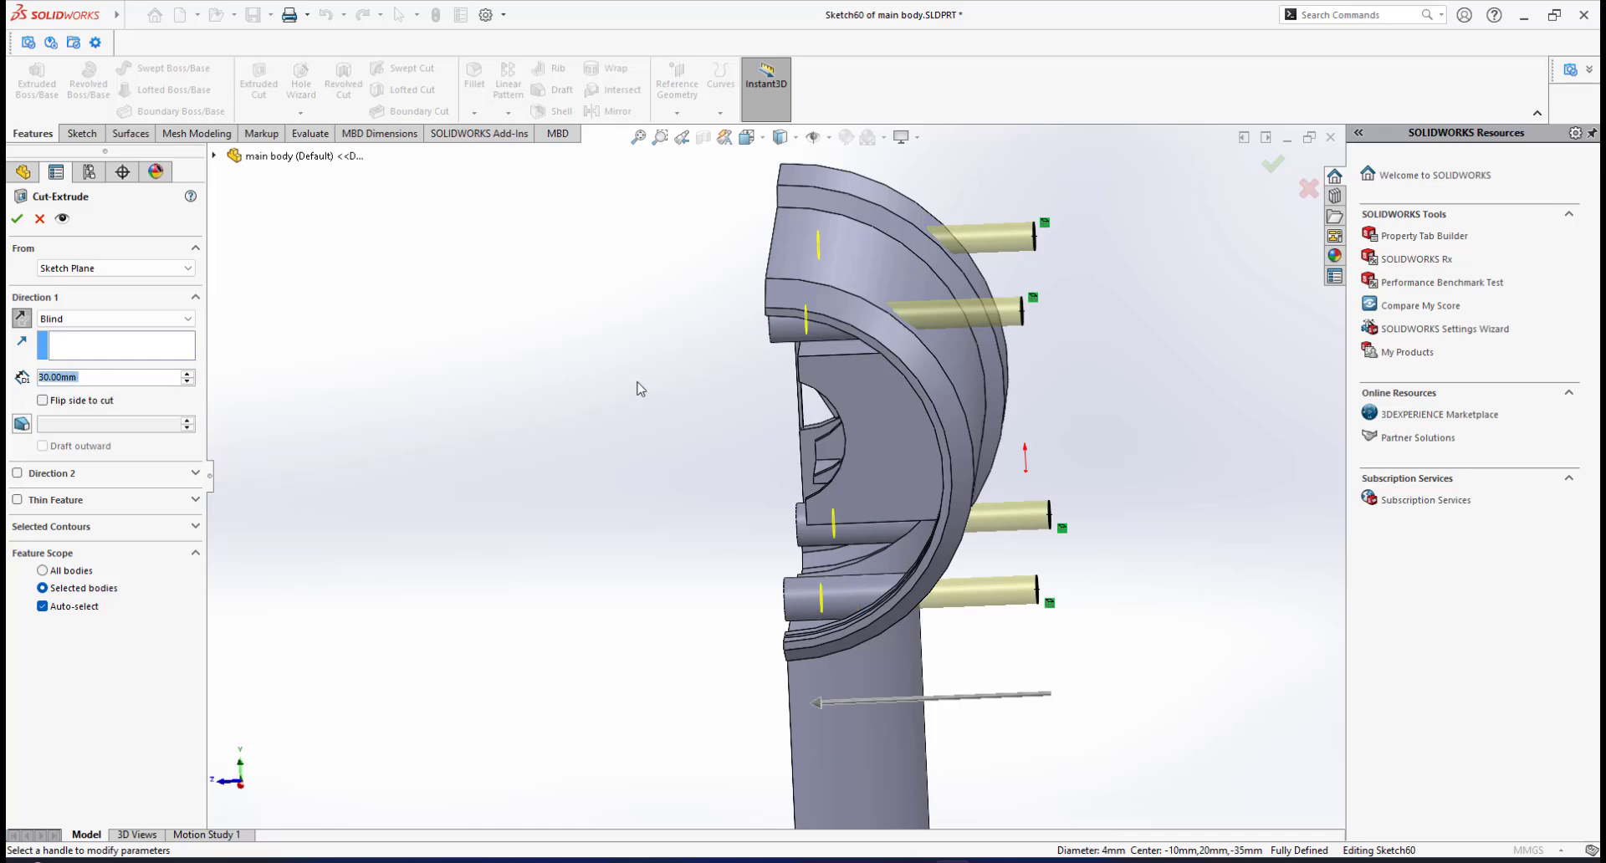
{"action": "left_click", "coordinate": [18, 219]}
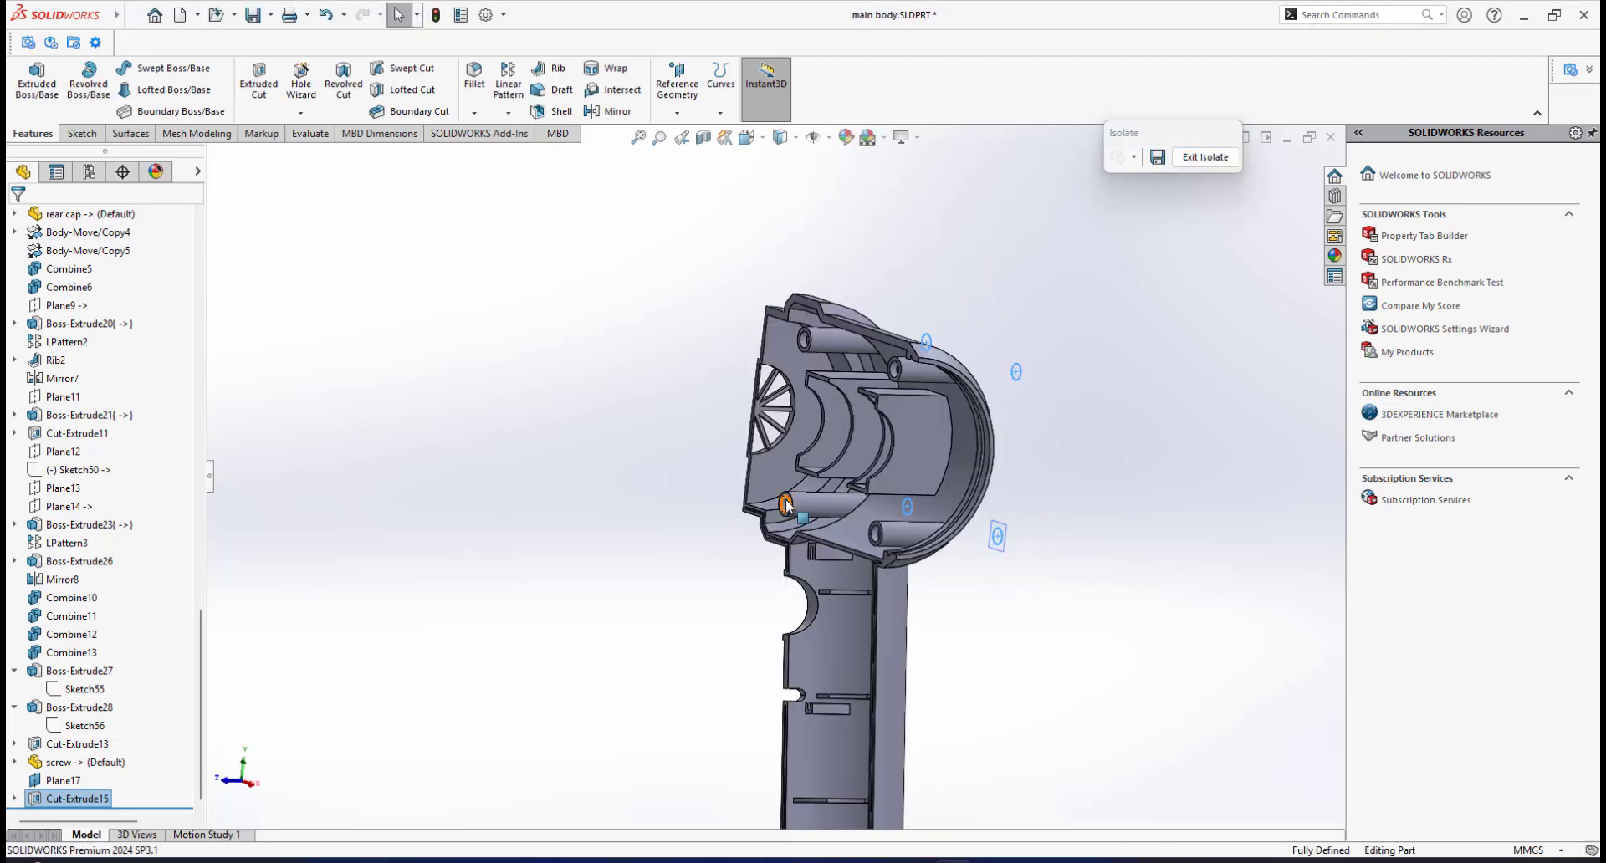
Section the isolated half at a 14 mm offset from Plane13 and inspect the screw holes cut into the bosses
{"action": "scroll", "coordinate": [786, 505], "scroll_direction": "up", "scroll_amount": 3}
{"action": "middle_click_drag", "start_coordinate": [786, 505], "coordinate": [742, 508]}
{"action": "scroll", "coordinate": [727, 499], "scroll_direction": "down", "scroll_amount": 1}
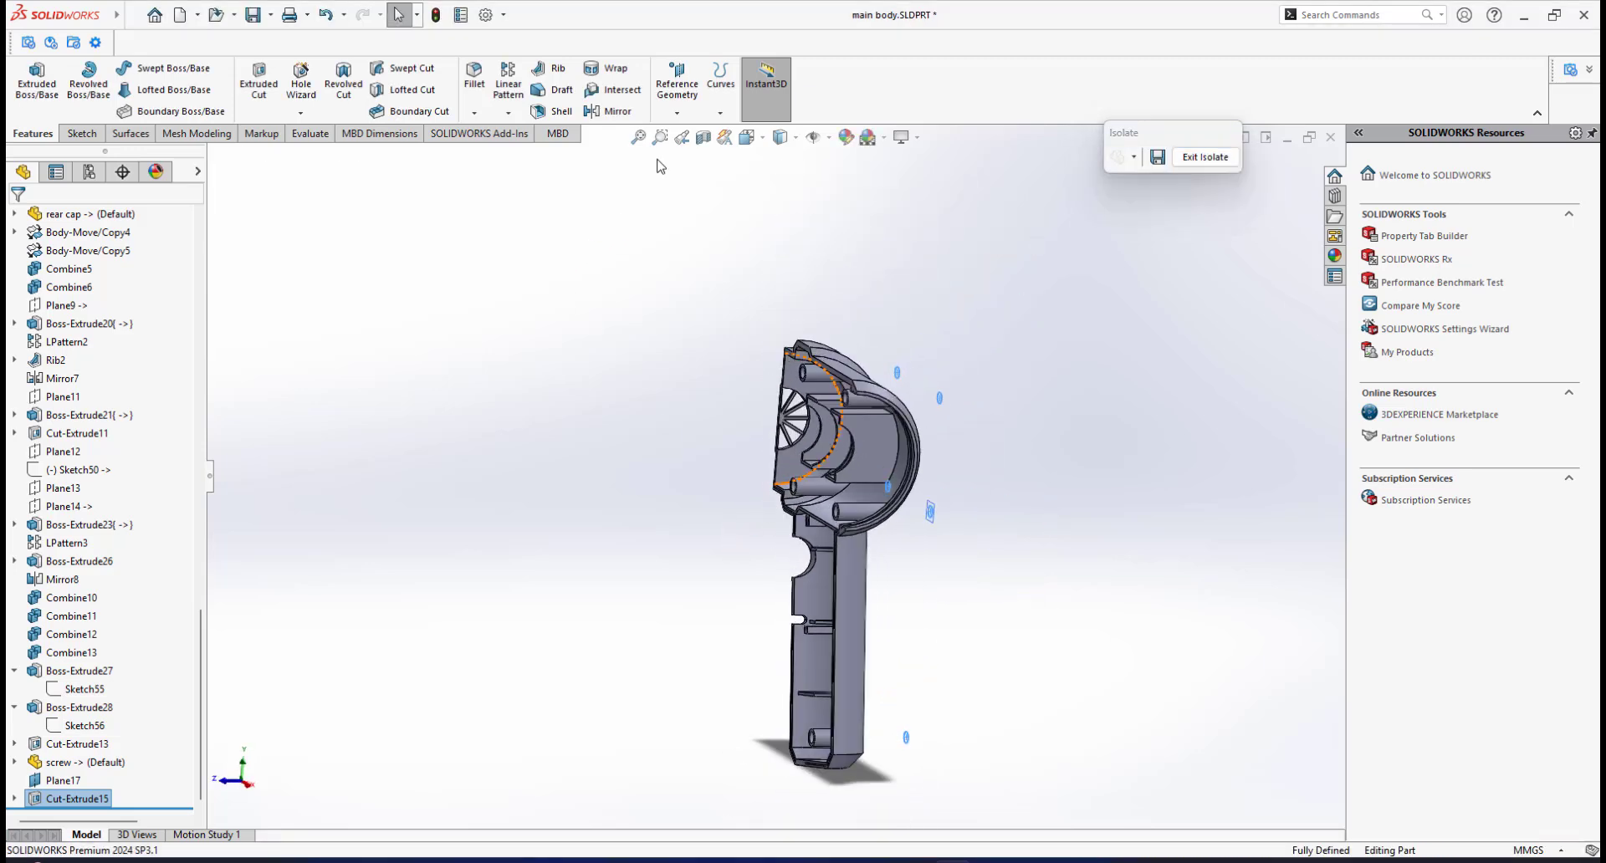
{"action": "left_click", "coordinate": [704, 137]}
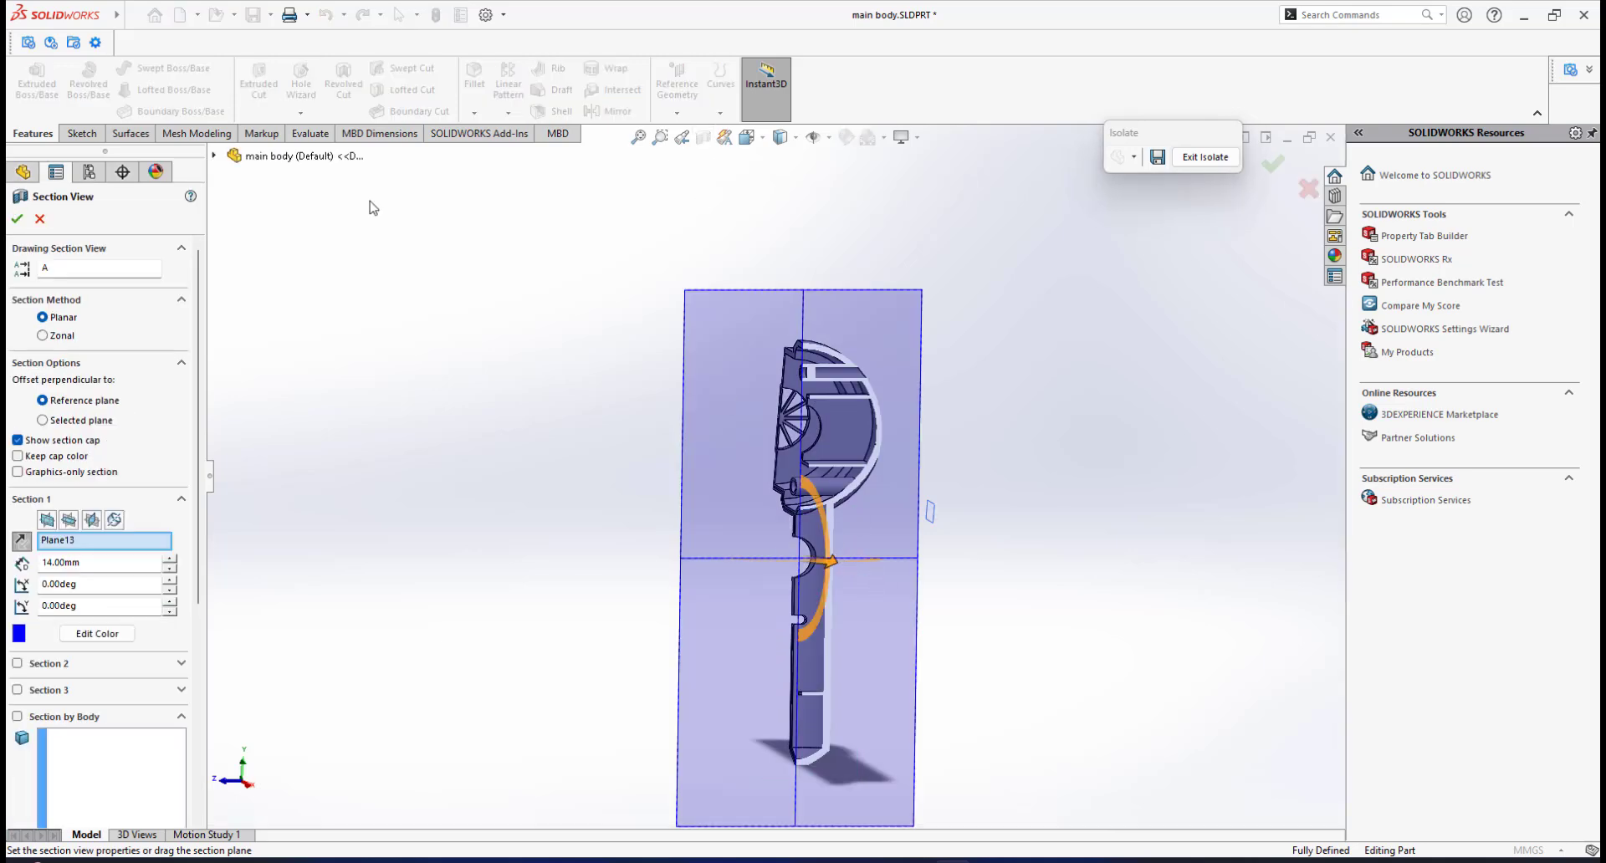
{"action": "left_click", "coordinate": [17, 219]}
{"action": "scroll", "coordinate": [796, 383], "scroll_direction": "down", "scroll_amount": 5}
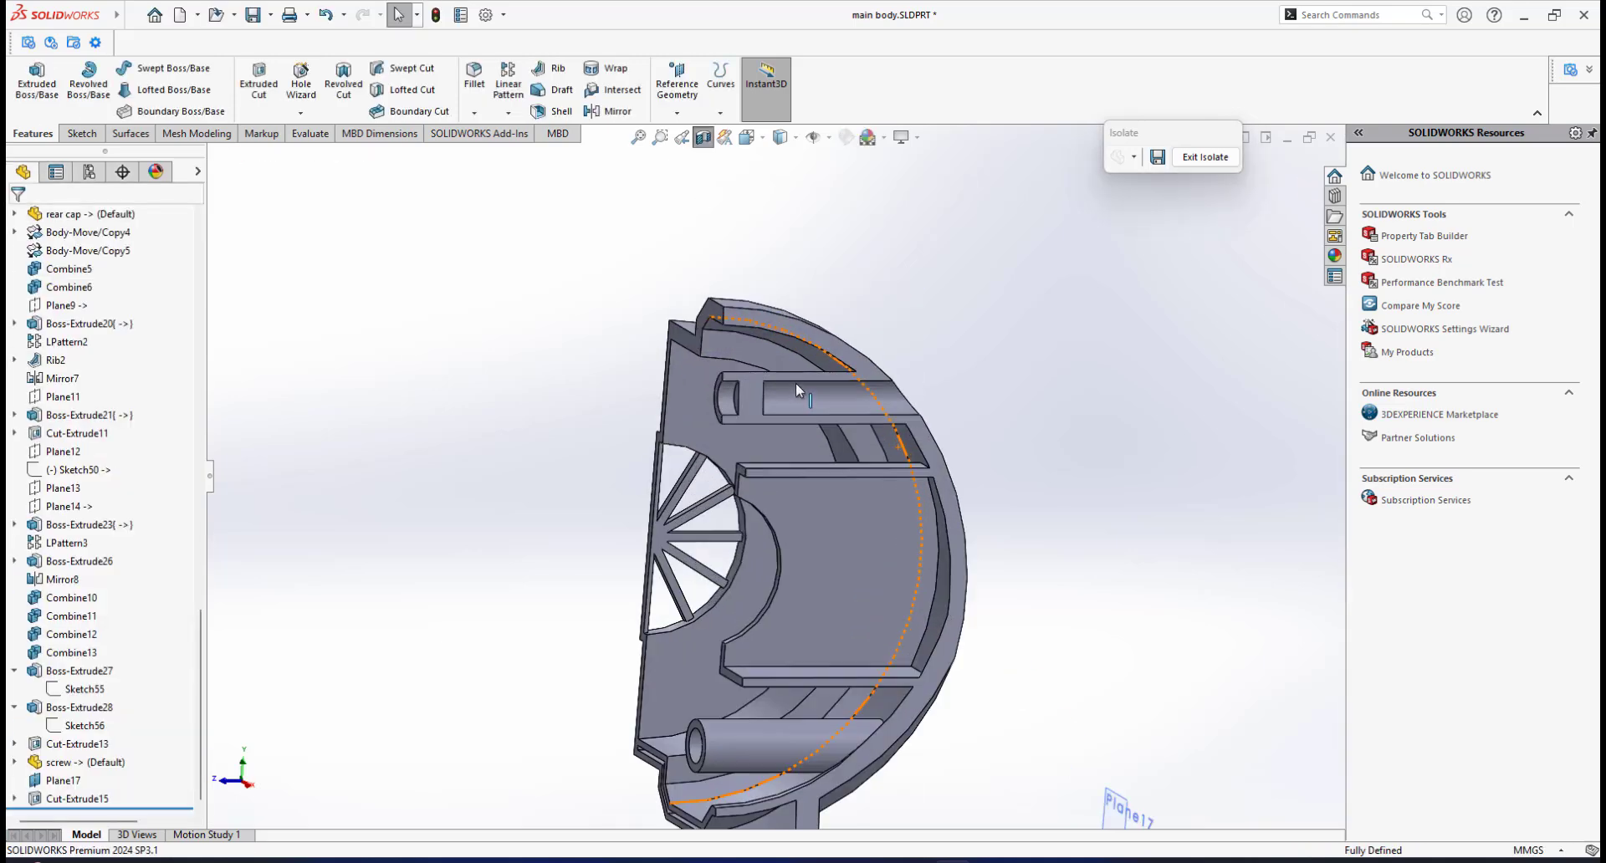
{"action": "middle_click_drag", "start_coordinate": [748, 408], "coordinate": [879, 481]}
{"action": "scroll", "coordinate": [818, 428], "scroll_direction": "up", "scroll_amount": 6}
{"action": "scroll", "coordinate": [794, 554], "scroll_direction": "down", "scroll_amount": 3}
{"action": "middle_click_drag", "start_coordinate": [768, 530], "coordinate": [833, 559]}
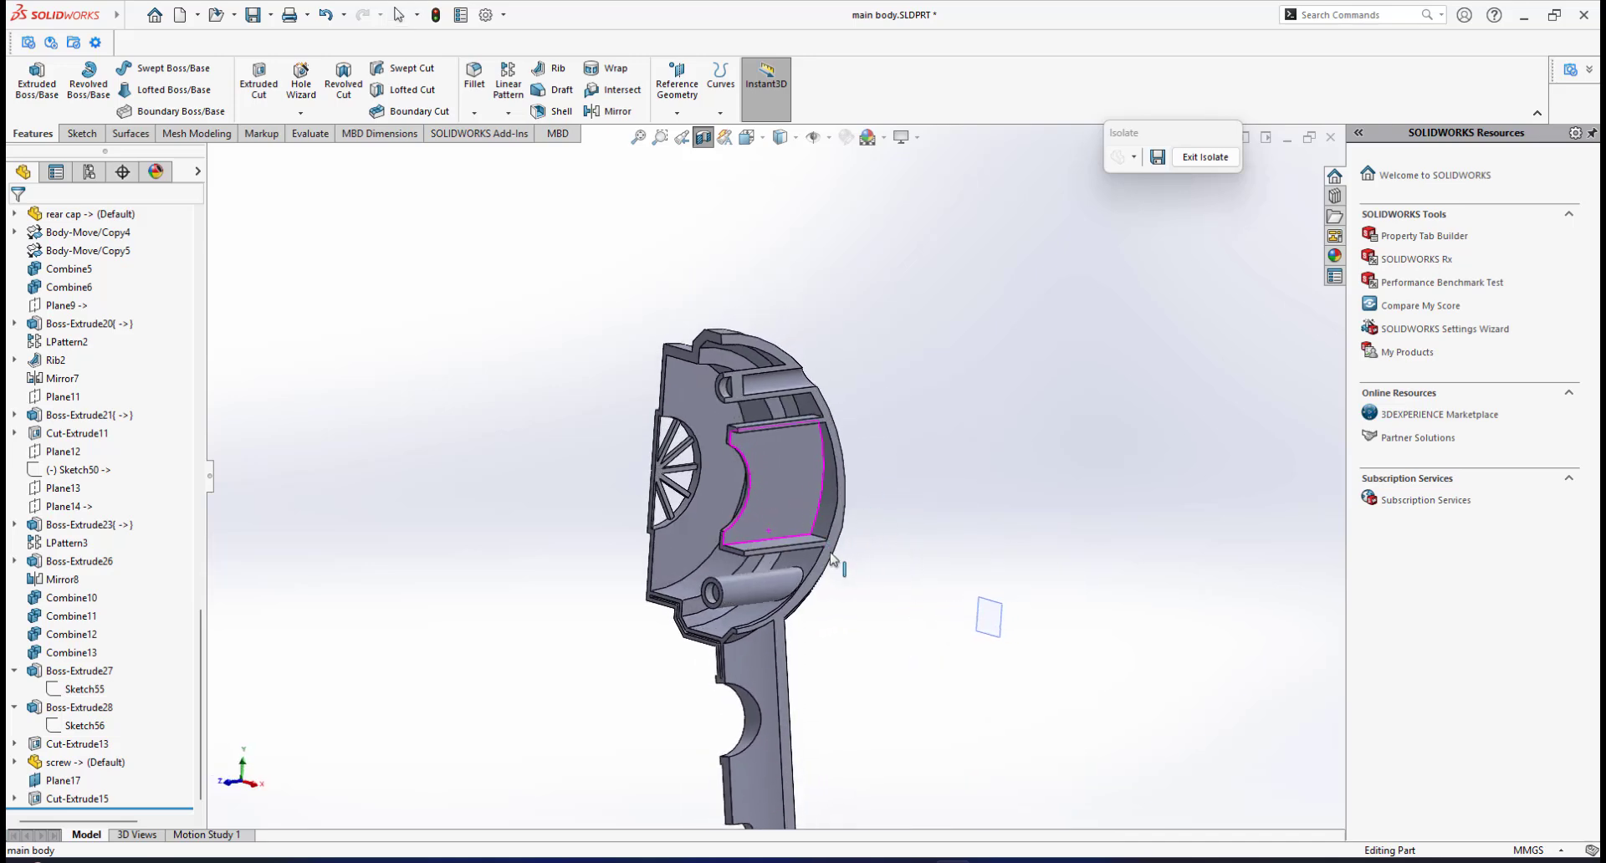
{"action": "scroll", "coordinate": [824, 535], "scroll_direction": "up", "scroll_amount": 1}
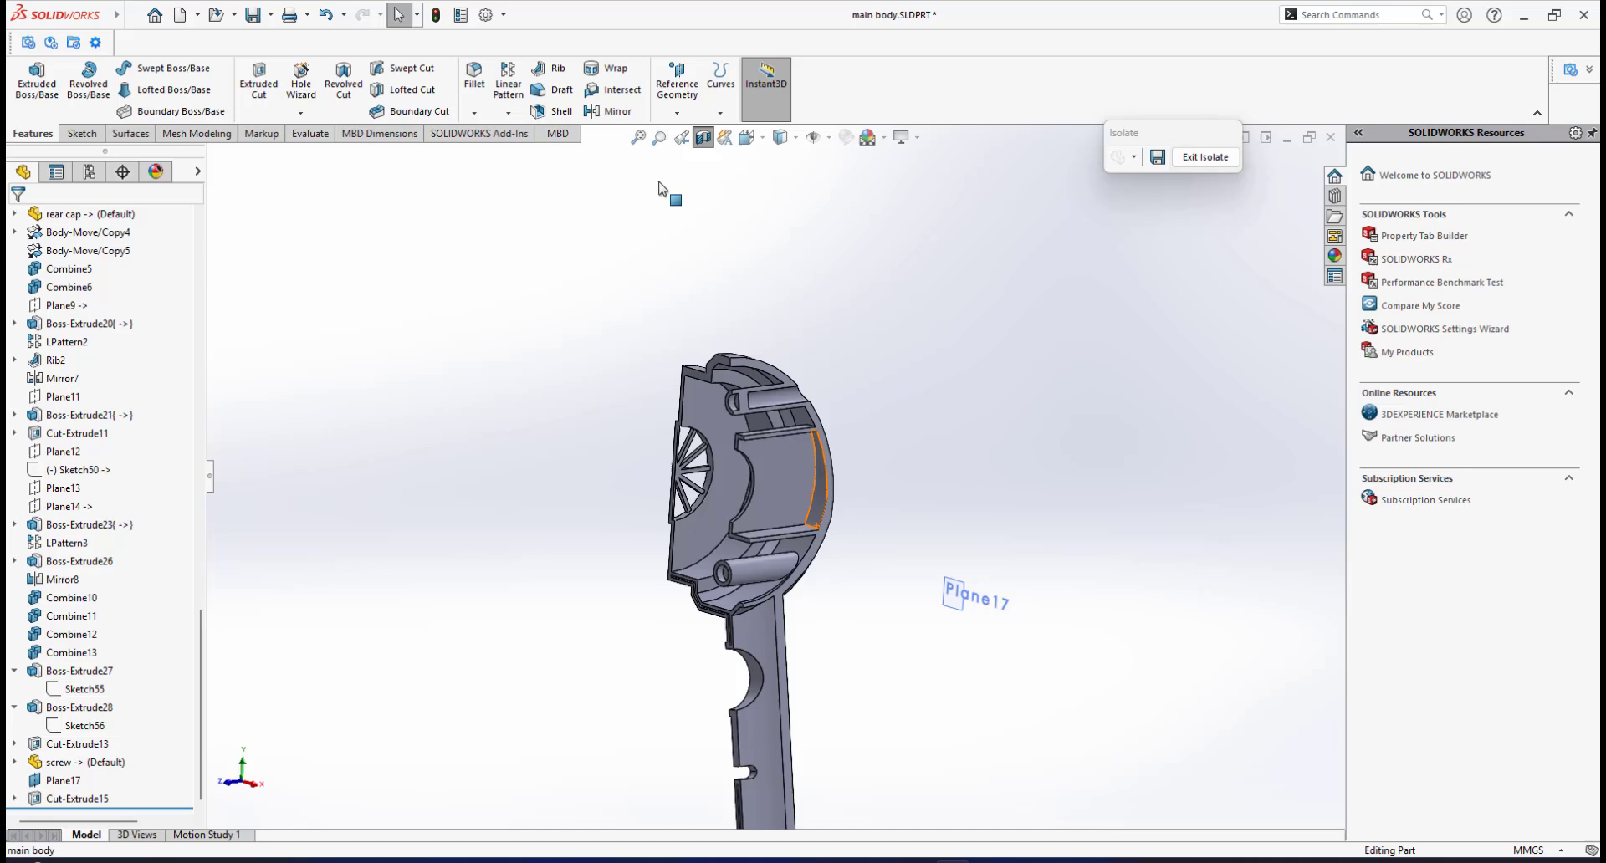
Section the isolated housing half at 19 mm and 1 mm offsets from Plane13 and inspect the holes in its bosses
{"action": "left_click", "coordinate": [701, 139]}
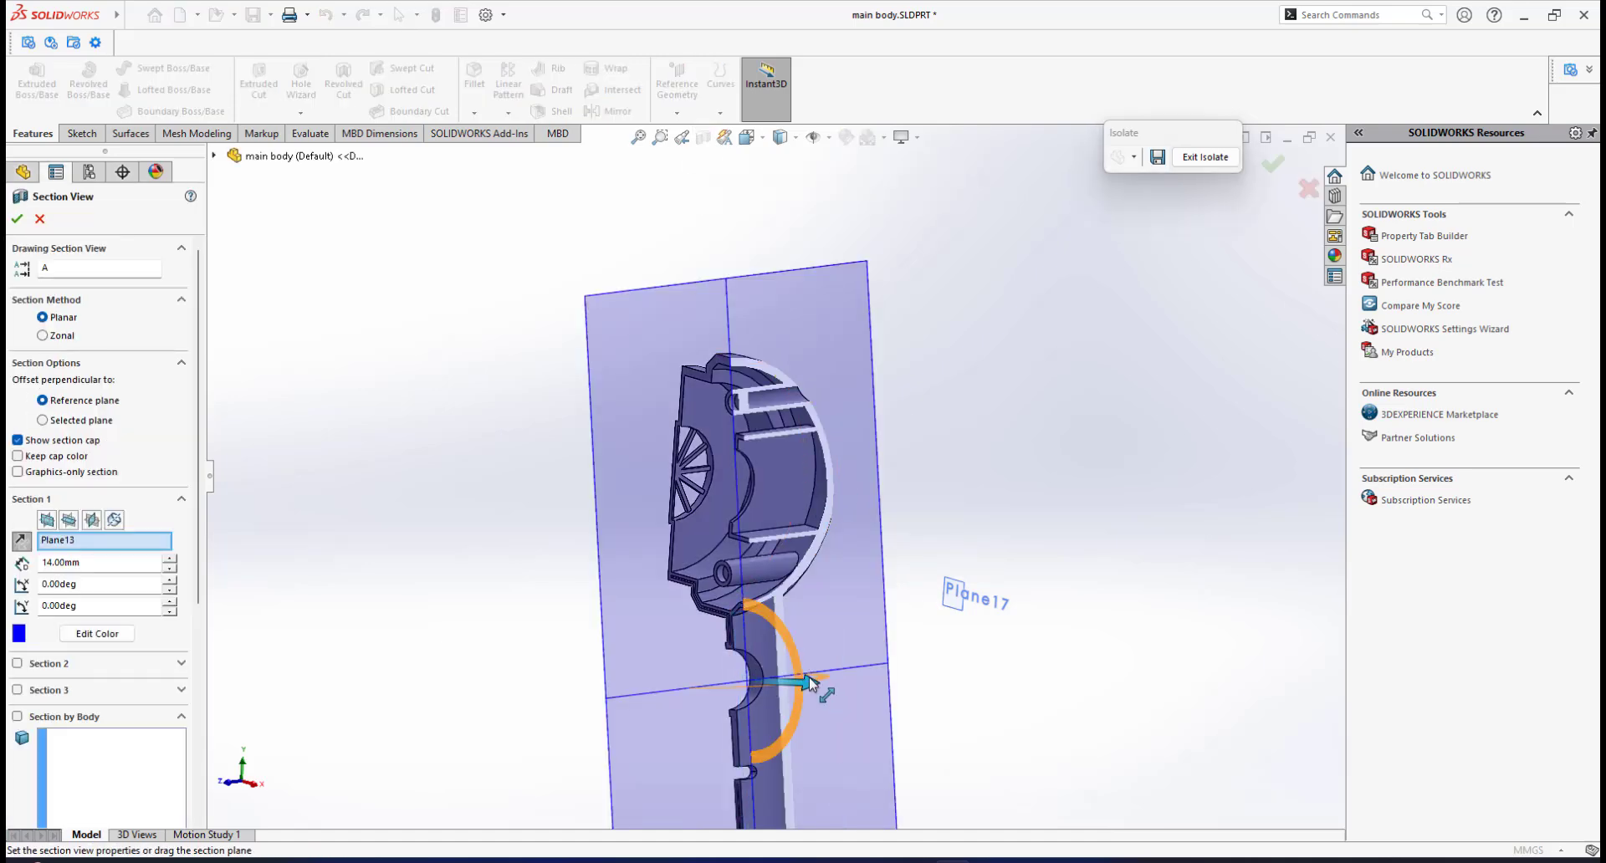
{"action": "left_click_drag", "start_coordinate": [809, 682], "coordinate": [796, 671]}
{"action": "scroll", "coordinate": [796, 670], "scroll_direction": "down", "scroll_amount": 8}
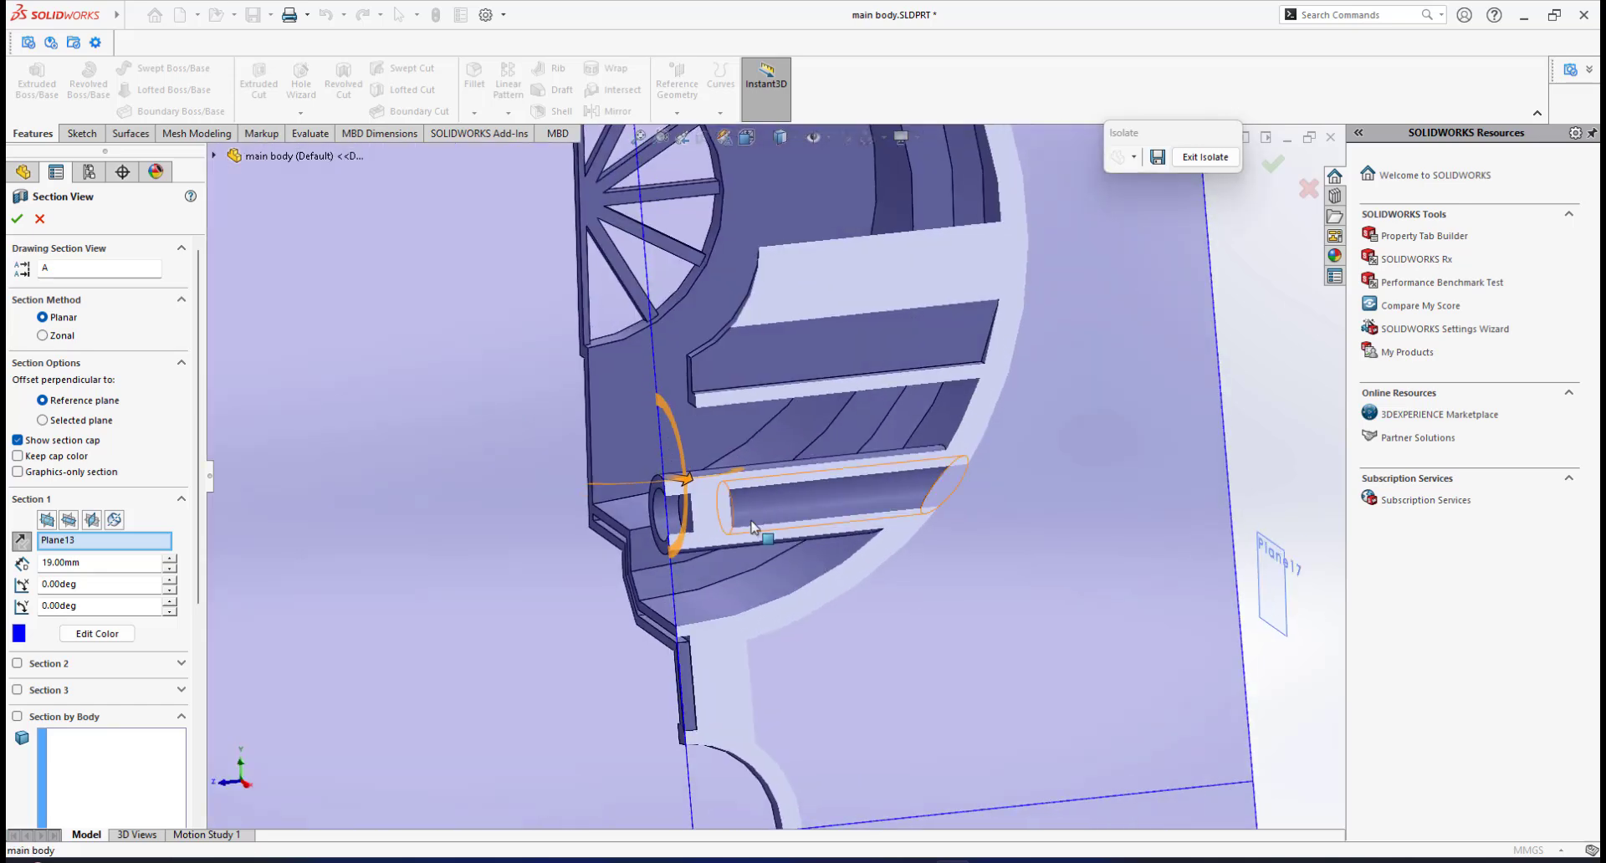
{"action": "scroll", "coordinate": [751, 525], "scroll_direction": "up", "scroll_amount": 10}
{"action": "left_click_drag", "start_coordinate": [786, 548], "coordinate": [797, 567]}
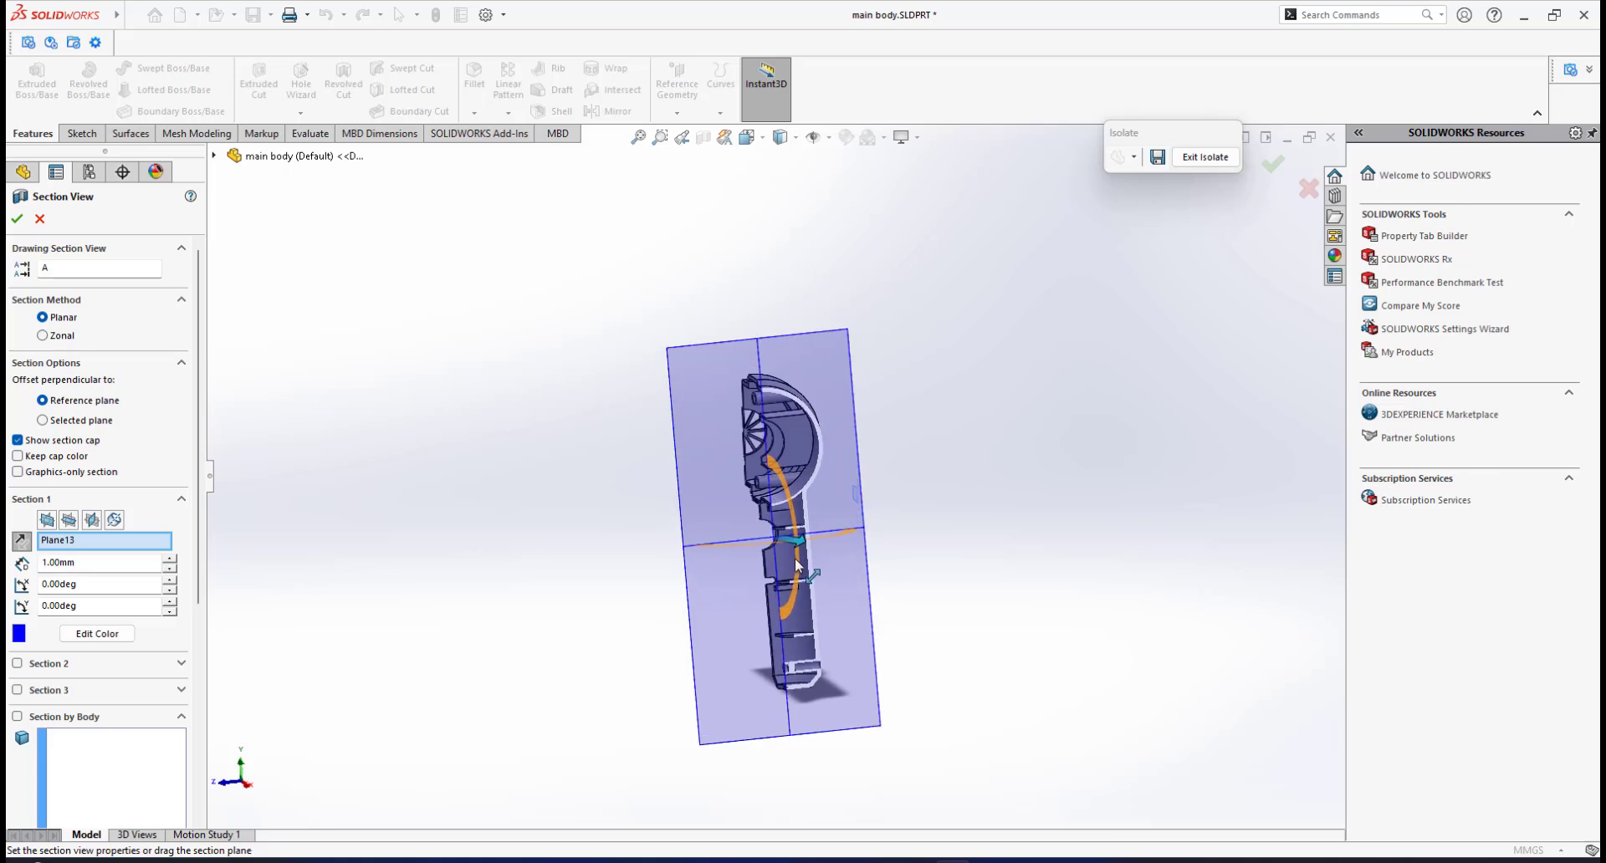
{"action": "scroll", "coordinate": [808, 597], "scroll_direction": "down", "scroll_amount": 5}
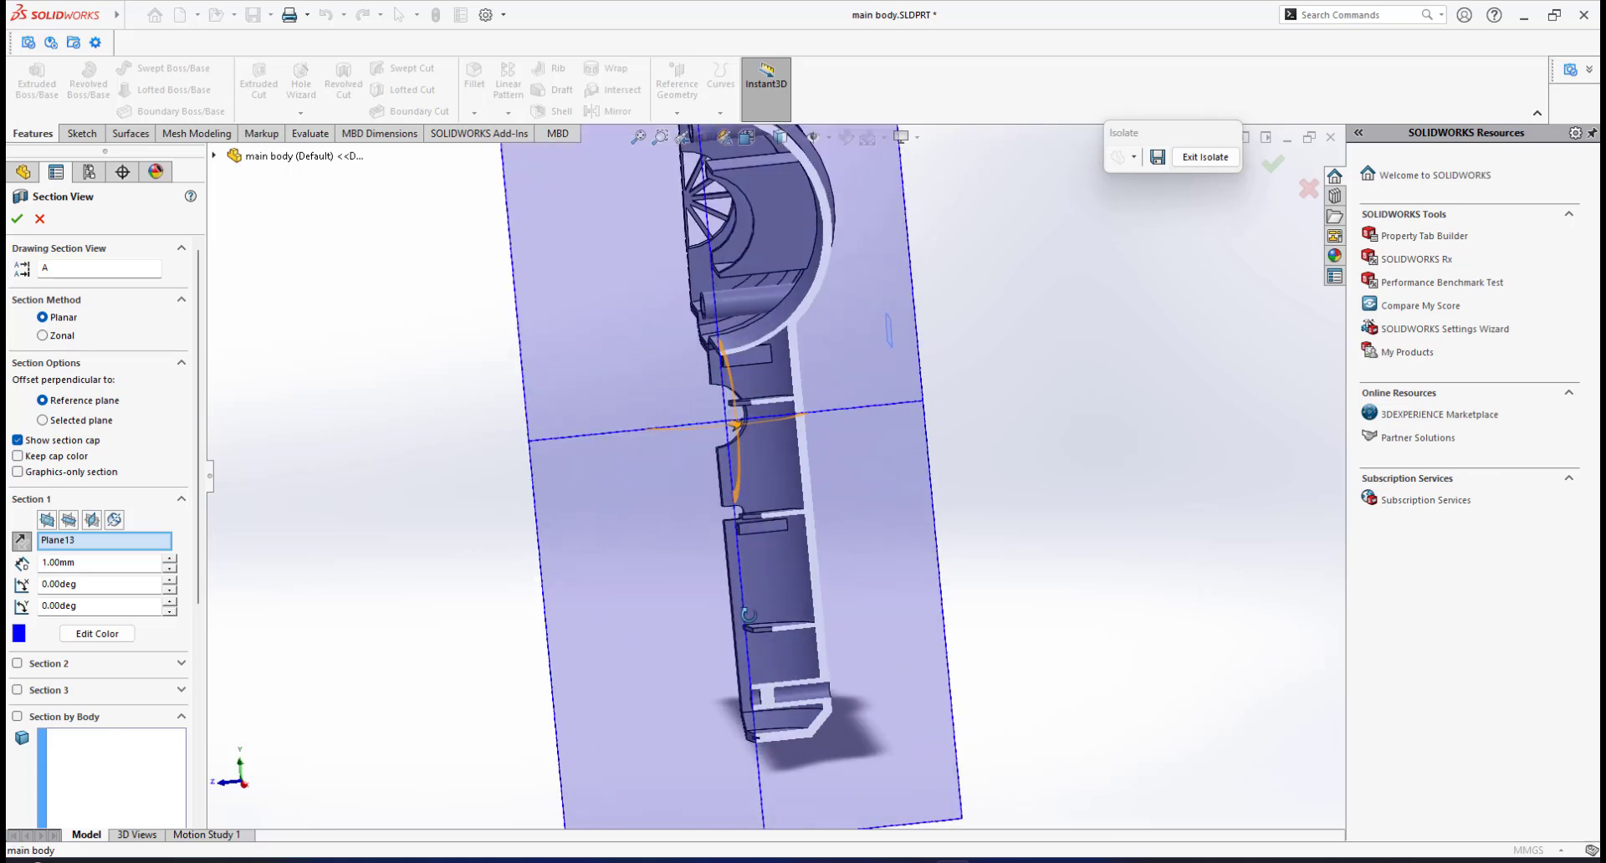
{"action": "middle_click_drag", "start_coordinate": [733, 628], "coordinate": [747, 627]}
{"action": "middle_click_drag", "start_coordinate": [751, 597], "coordinate": [784, 624]}
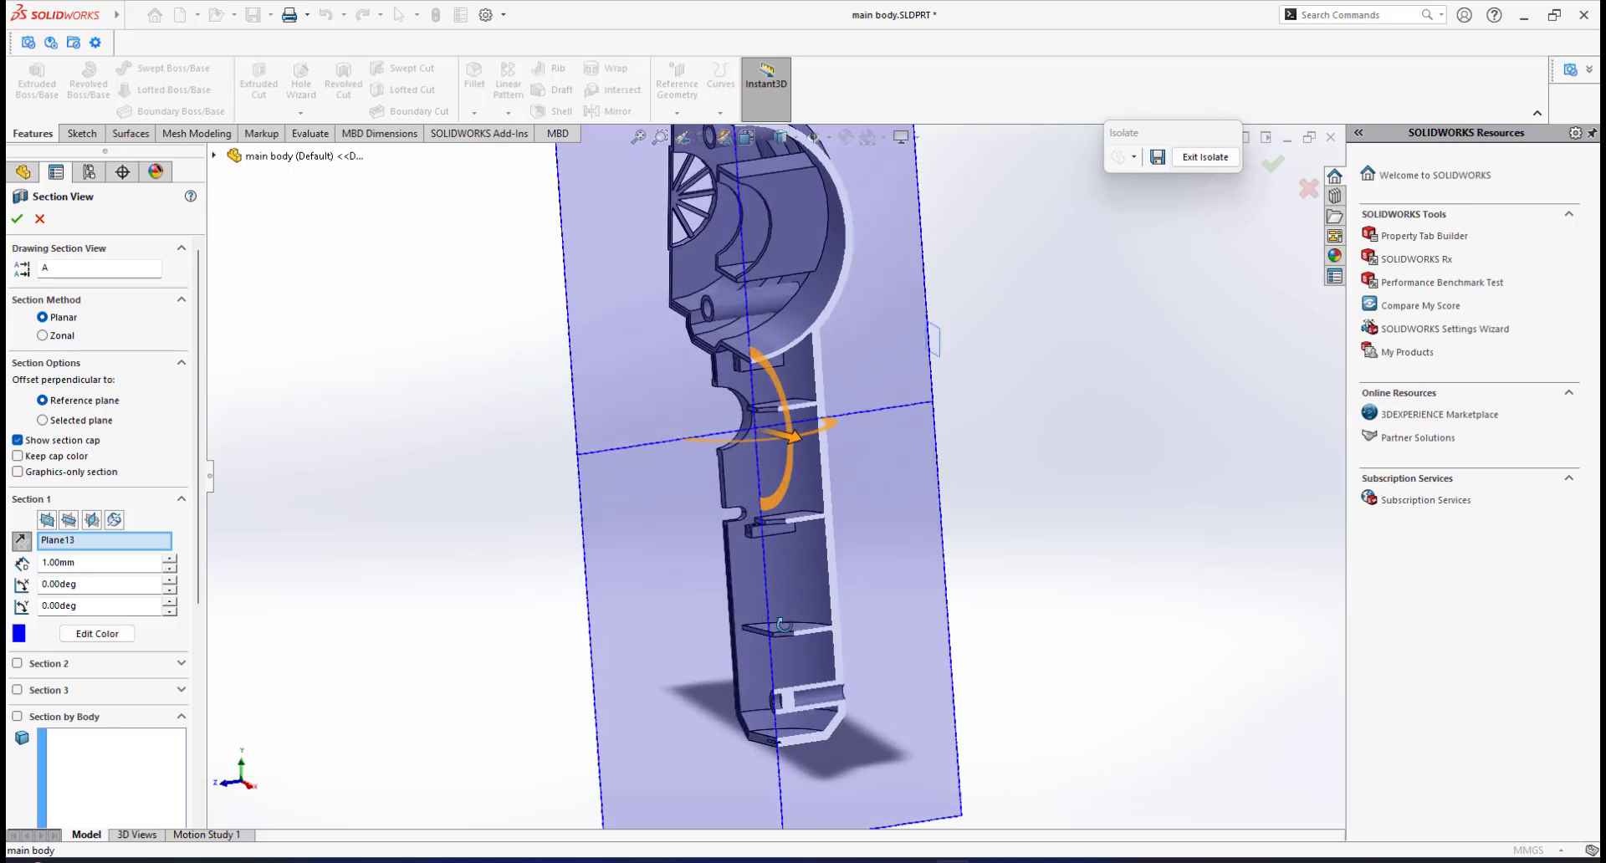
Shift the section through the housing half to a -27 mm offset from Plane13 and inspect the remaining bosses
{"action": "left_click_drag", "start_coordinate": [794, 435], "coordinate": [839, 517]}
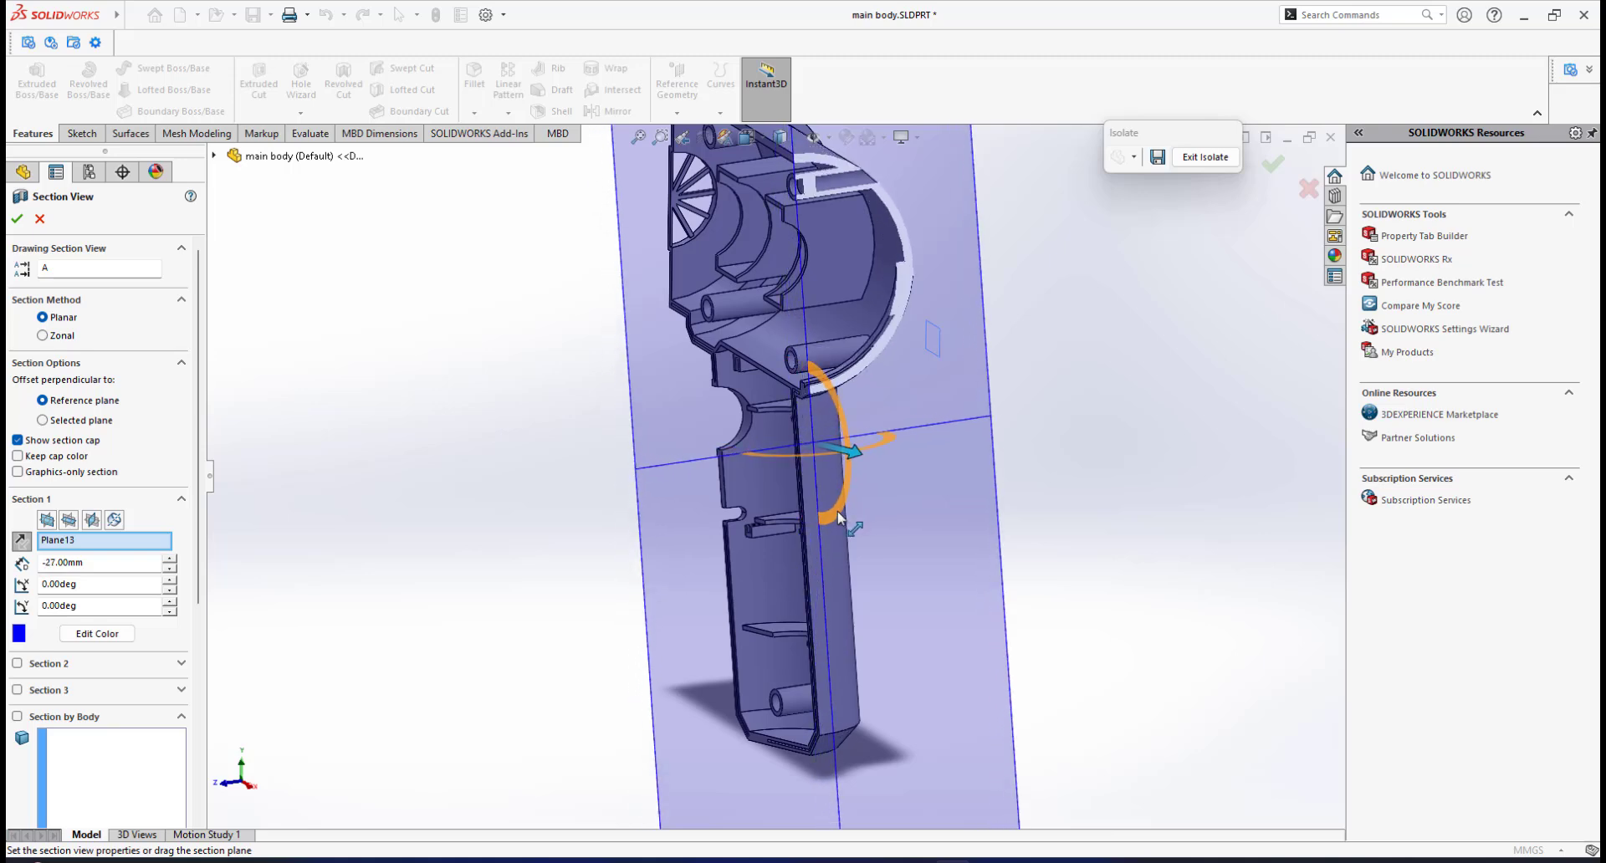
{"action": "scroll", "coordinate": [838, 379], "scroll_direction": "down", "scroll_amount": 2}
{"action": "scroll", "coordinate": [839, 376], "scroll_direction": "up", "scroll_amount": 4}
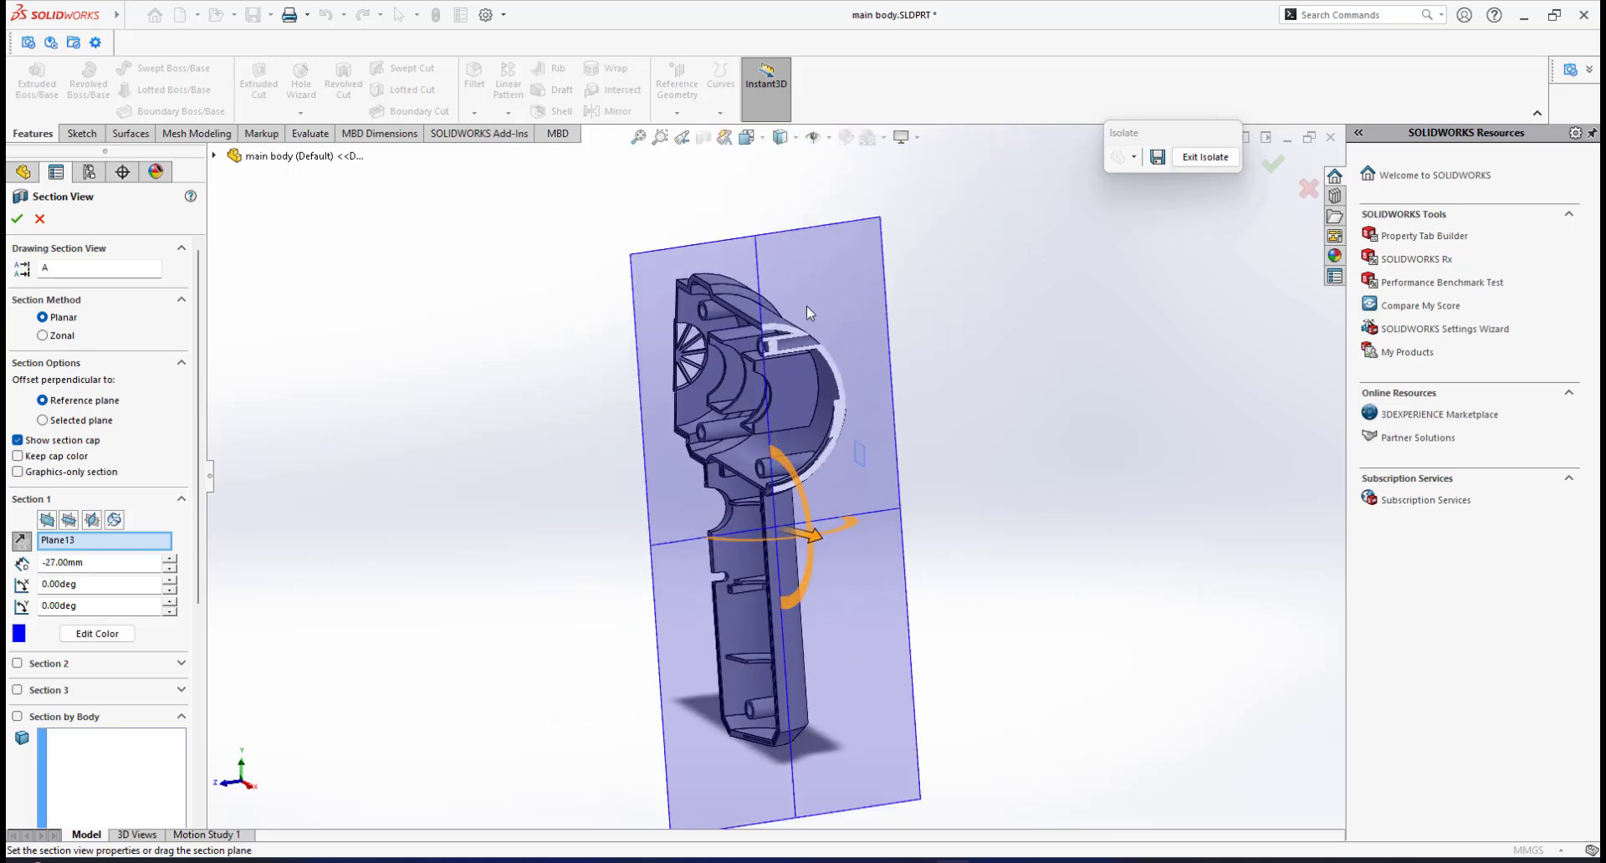
{"action": "scroll", "coordinate": [824, 288], "scroll_direction": "down", "scroll_amount": 3}
{"action": "scroll", "coordinate": [729, 471], "scroll_direction": "up", "scroll_amount": 3}
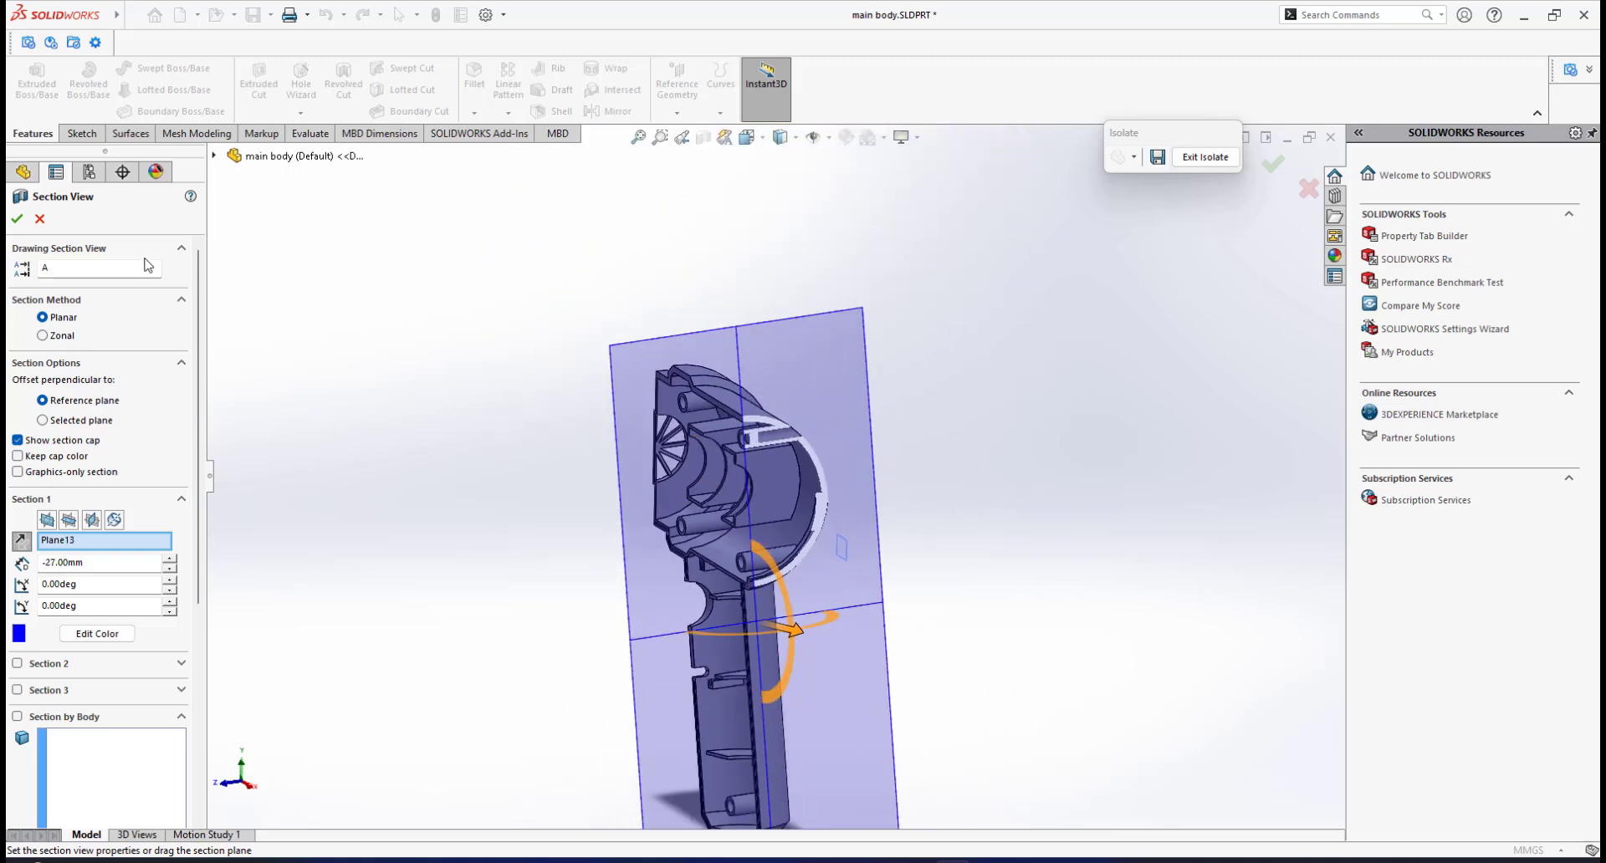
{"action": "left_click", "coordinate": [16, 219]}
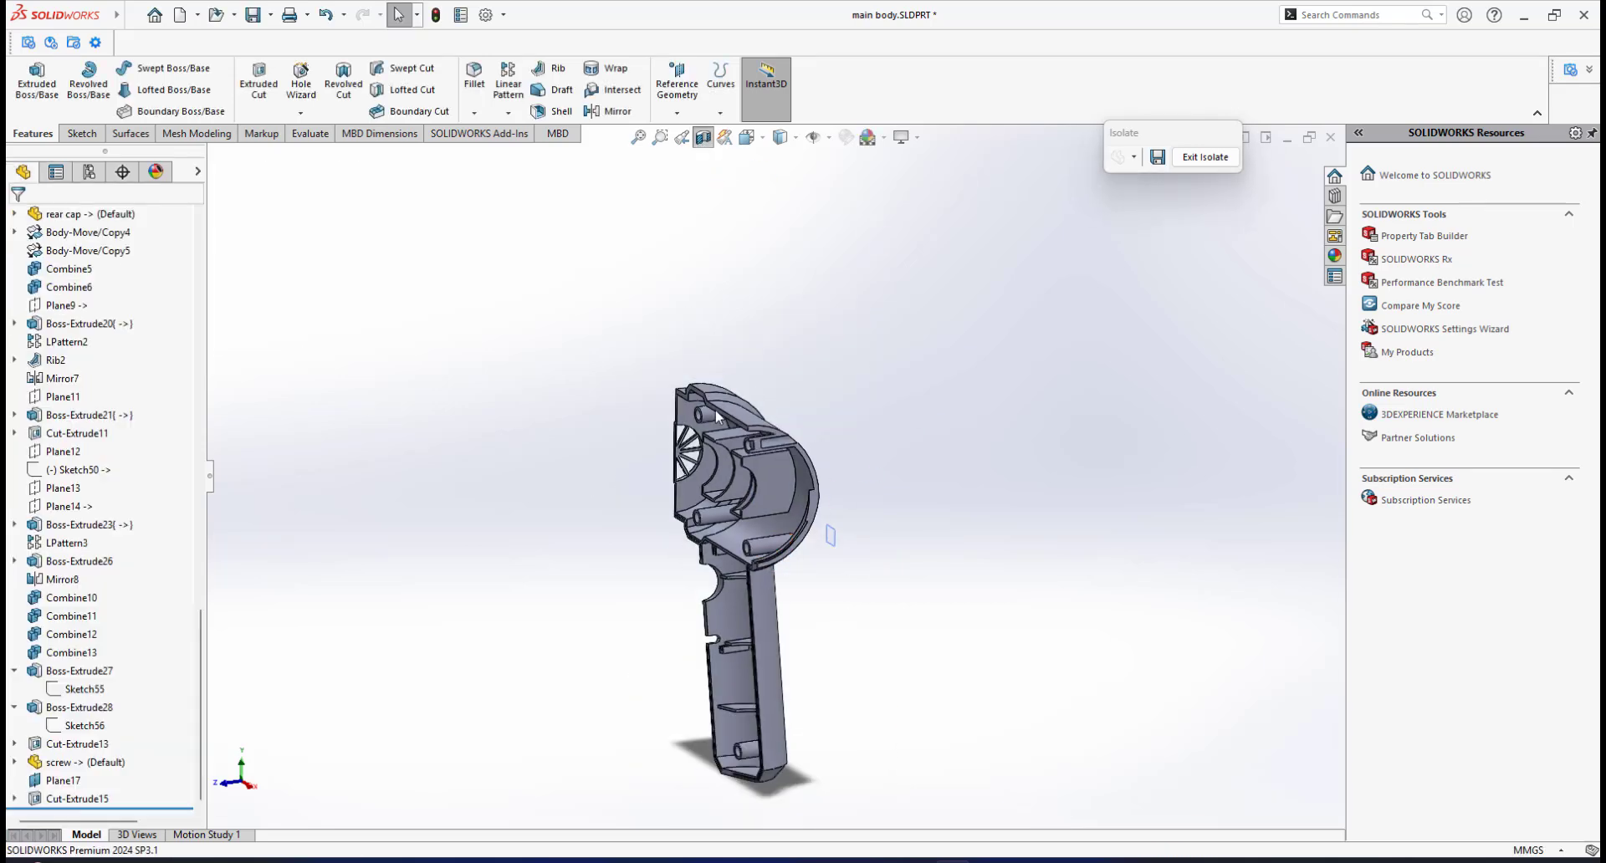
Turn off the section view and exit the isolation so that all bodies of the blower are shown
{"action": "scroll", "coordinate": [715, 416], "scroll_direction": "up", "scroll_amount": 3}
{"action": "middle_click_drag", "start_coordinate": [716, 416], "coordinate": [724, 534]}
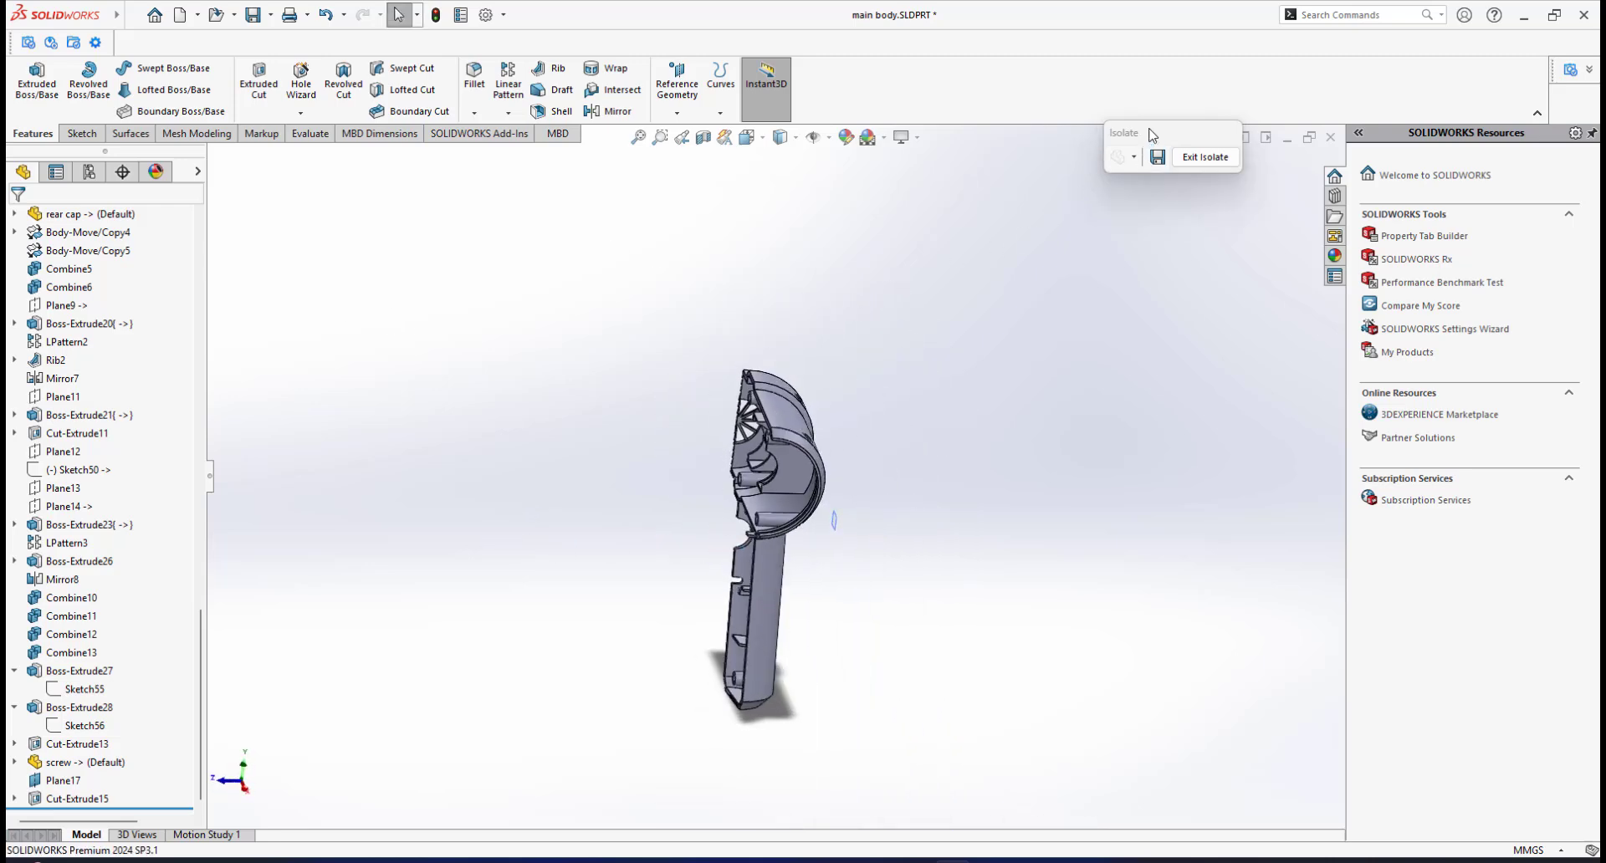
{"action": "left_click", "coordinate": [1204, 158]}
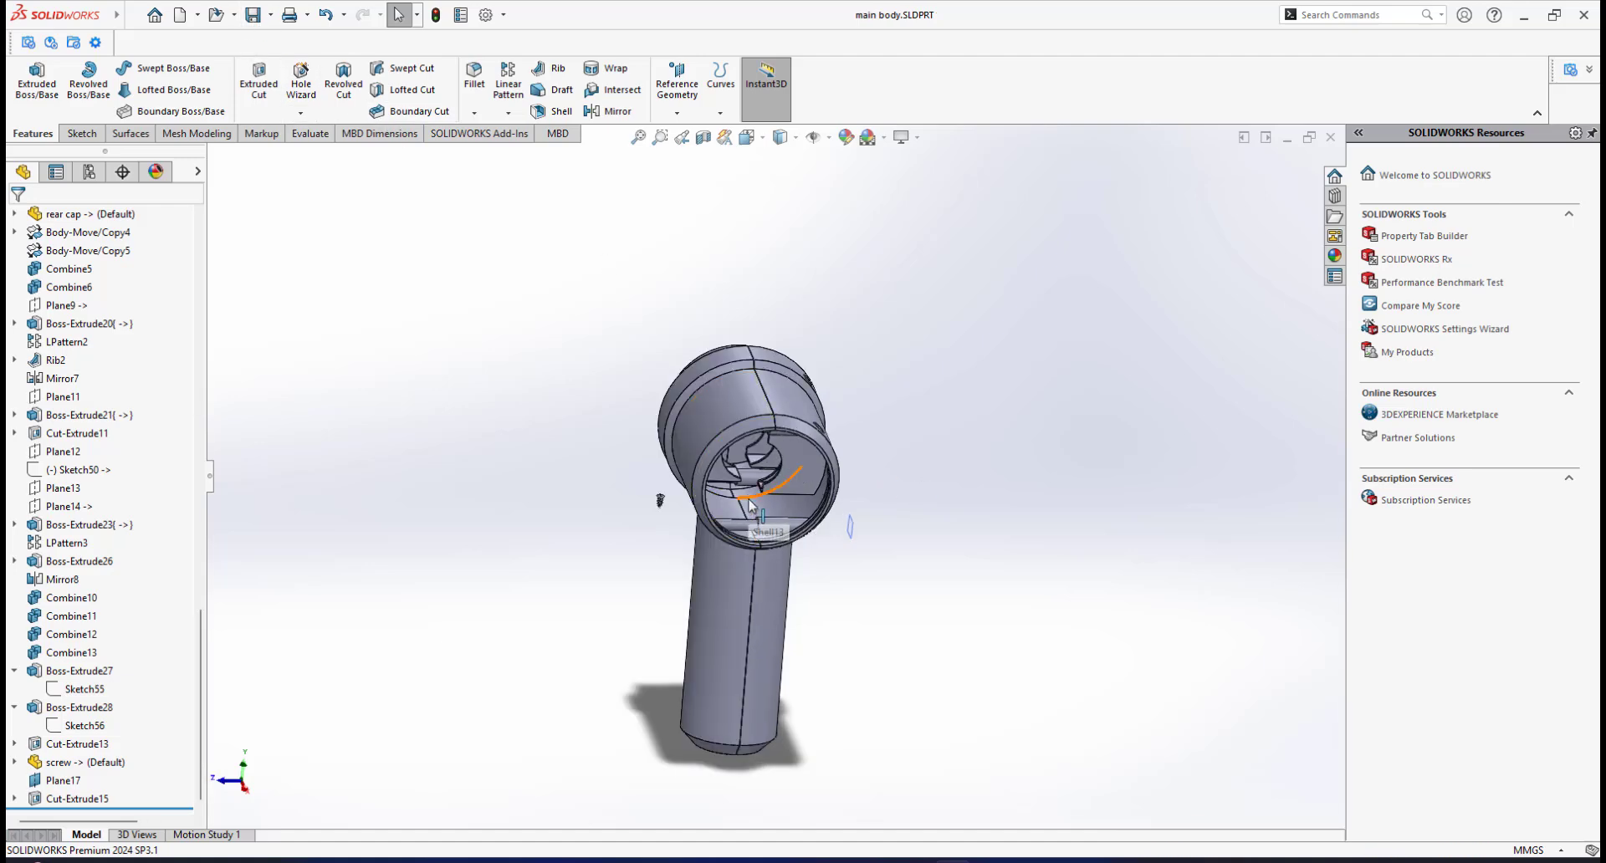
Examine the complete blower housing, its internal screw bosses and the loose screw beside it
{"action": "scroll", "coordinate": [750, 505], "scroll_direction": "down", "scroll_amount": 3}
{"action": "middle_click_drag", "start_coordinate": [742, 502], "coordinate": [706, 495]}
{"action": "scroll", "coordinate": [758, 479], "scroll_direction": "up", "scroll_amount": 2}
{"action": "scroll", "coordinate": [759, 479], "scroll_direction": "down", "scroll_amount": 1}
{"action": "scroll", "coordinate": [755, 502], "scroll_direction": "up", "scroll_amount": 2}
{"action": "scroll", "coordinate": [755, 502], "scroll_direction": "down", "scroll_amount": 1}
{"action": "scroll", "coordinate": [744, 502], "scroll_direction": "down", "scroll_amount": 2}
{"action": "scroll", "coordinate": [708, 495], "scroll_direction": "up", "scroll_amount": 2}
{"action": "scroll", "coordinate": [651, 517], "scroll_direction": "down", "scroll_amount": 2}
{"action": "scroll", "coordinate": [753, 469], "scroll_direction": "down", "scroll_amount": 2}
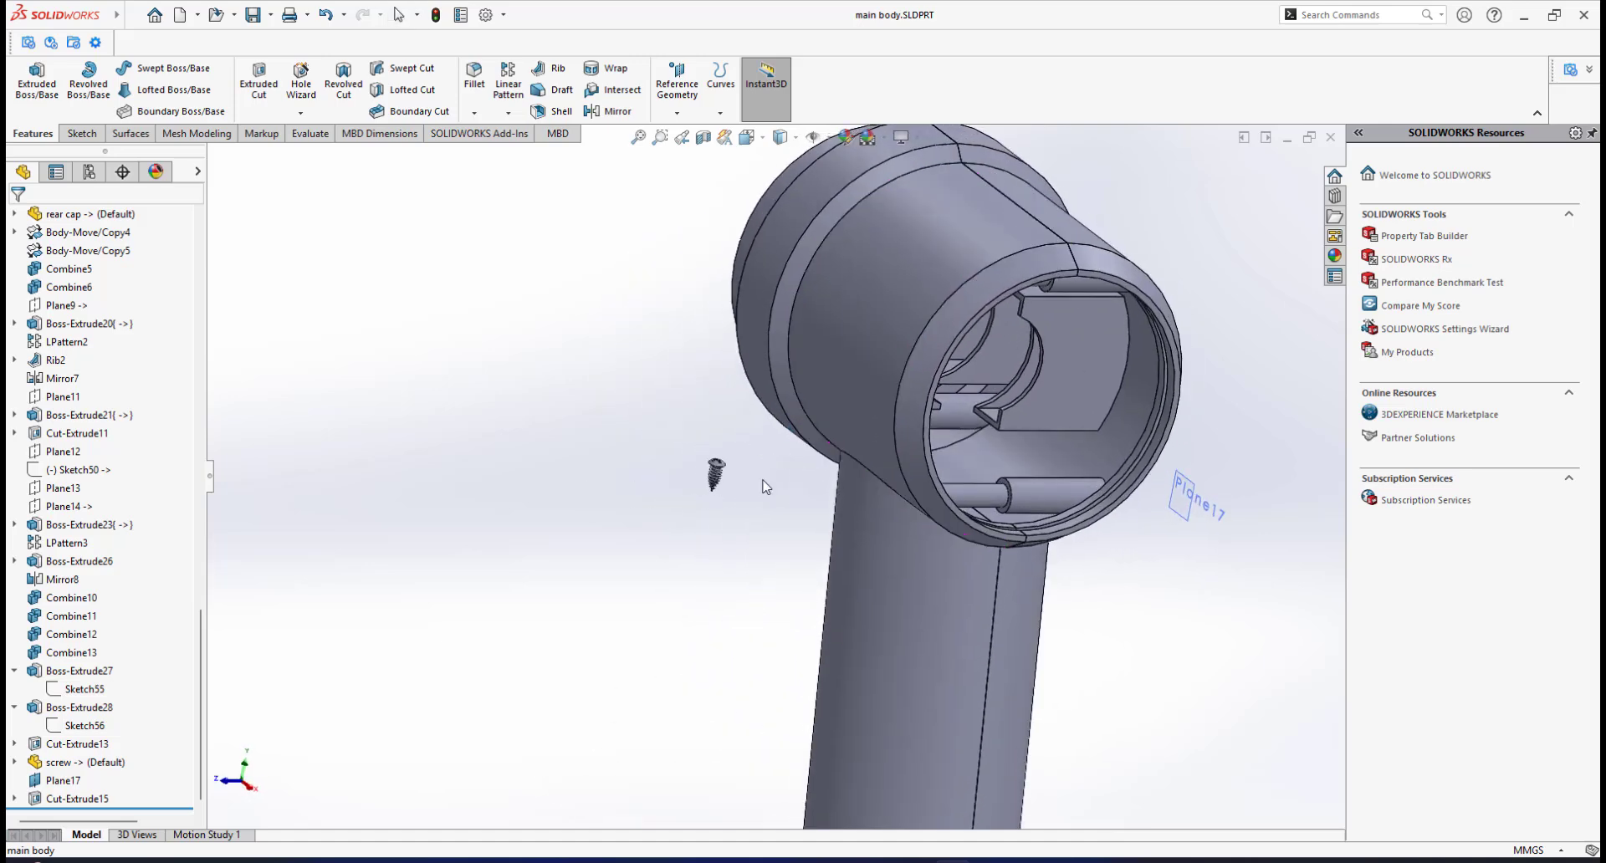
Hide Plane17 and bring the loose screw beside the housing into close view
{"action": "scroll", "coordinate": [732, 477], "scroll_direction": "down", "scroll_amount": 2}
{"action": "scroll", "coordinate": [816, 474], "scroll_direction": "down", "scroll_amount": 2}
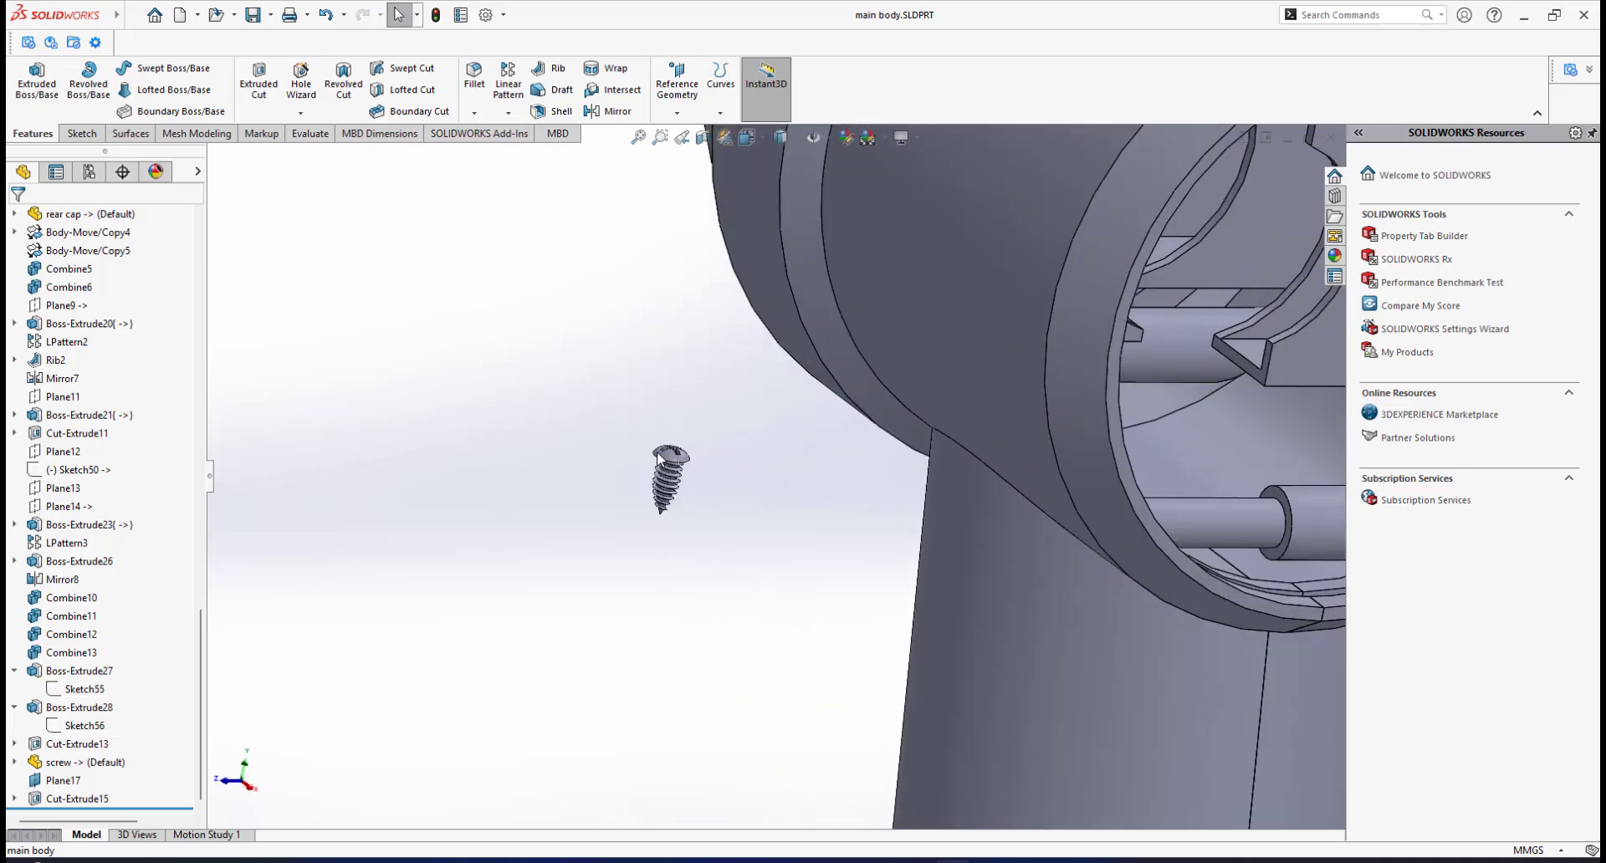
{"action": "scroll", "coordinate": [672, 458], "scroll_direction": "up", "scroll_amount": 6}
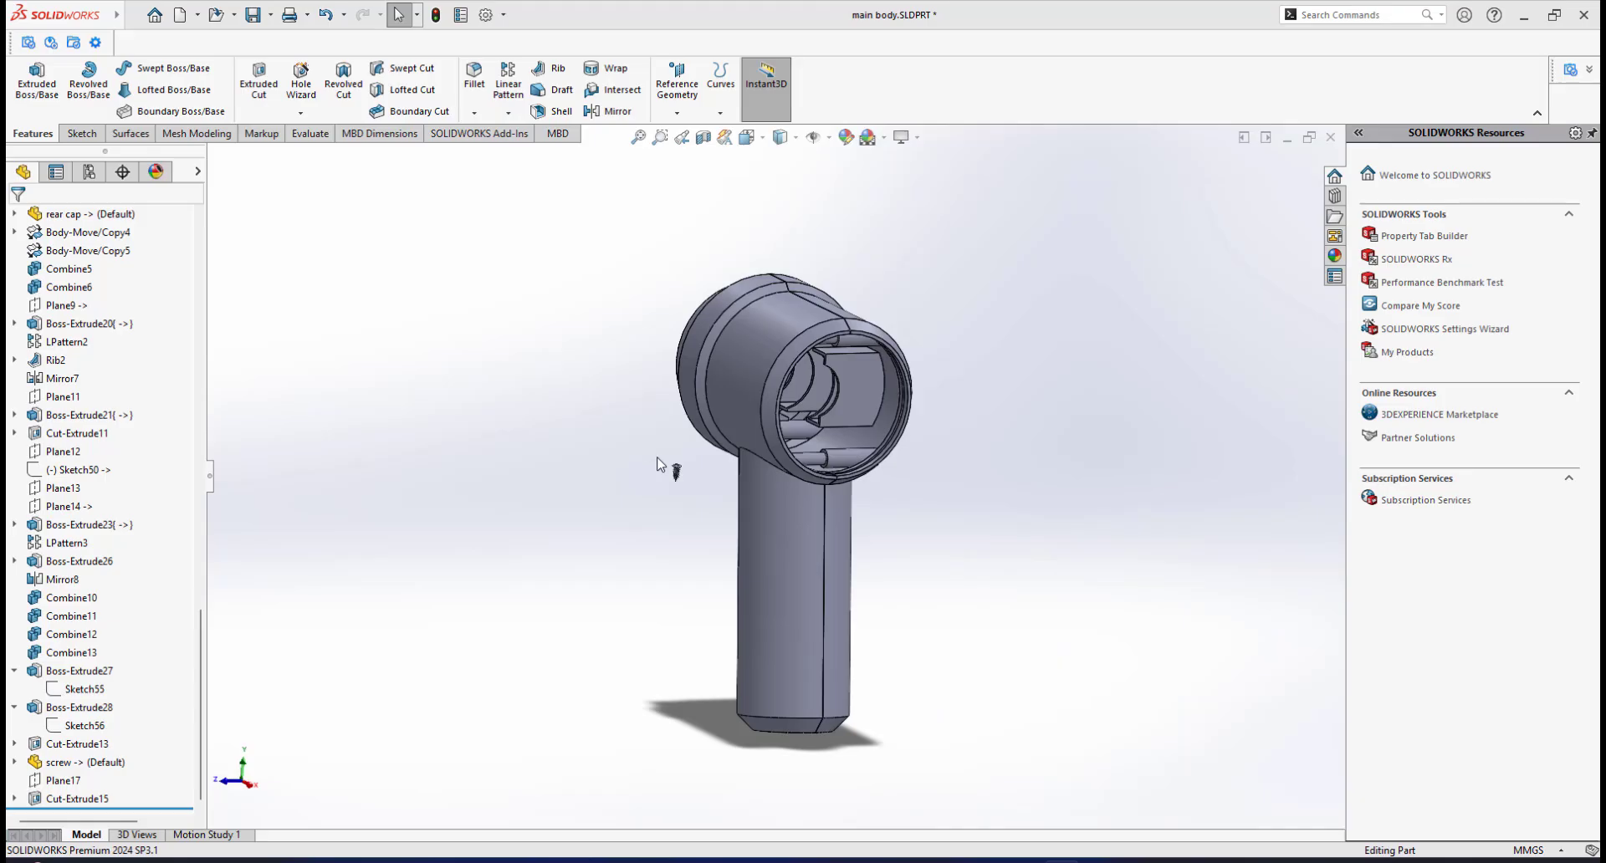
{"action": "scroll", "coordinate": [677, 485], "scroll_direction": "down", "scroll_amount": 5}
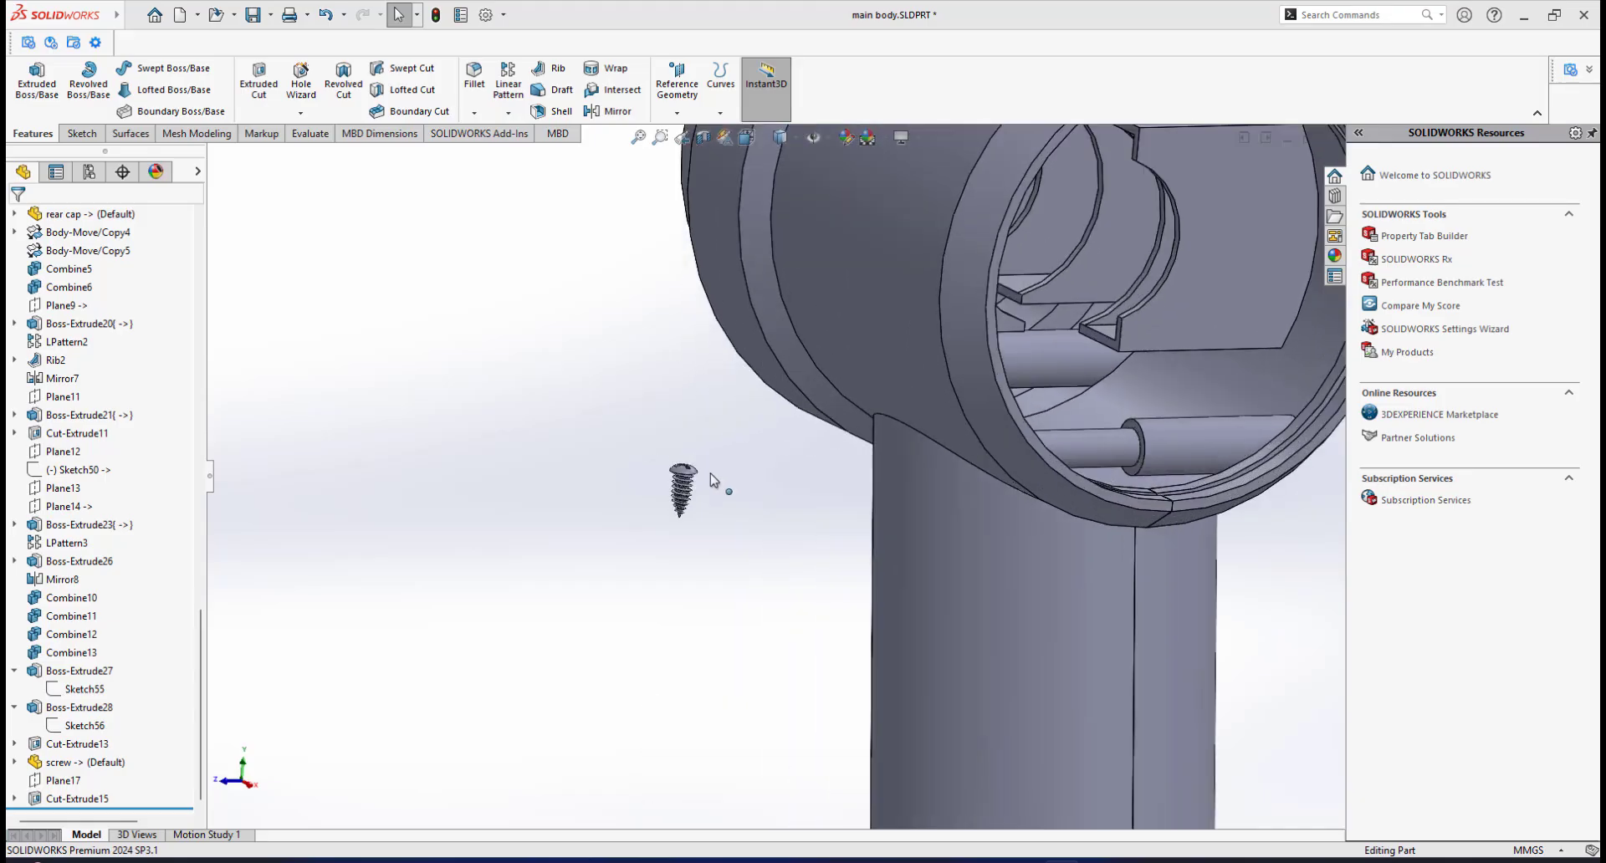
{"action": "scroll", "coordinate": [685, 472], "scroll_direction": "down", "scroll_amount": 1}
{"action": "scroll", "coordinate": [792, 509], "scroll_direction": "up", "scroll_amount": 2}
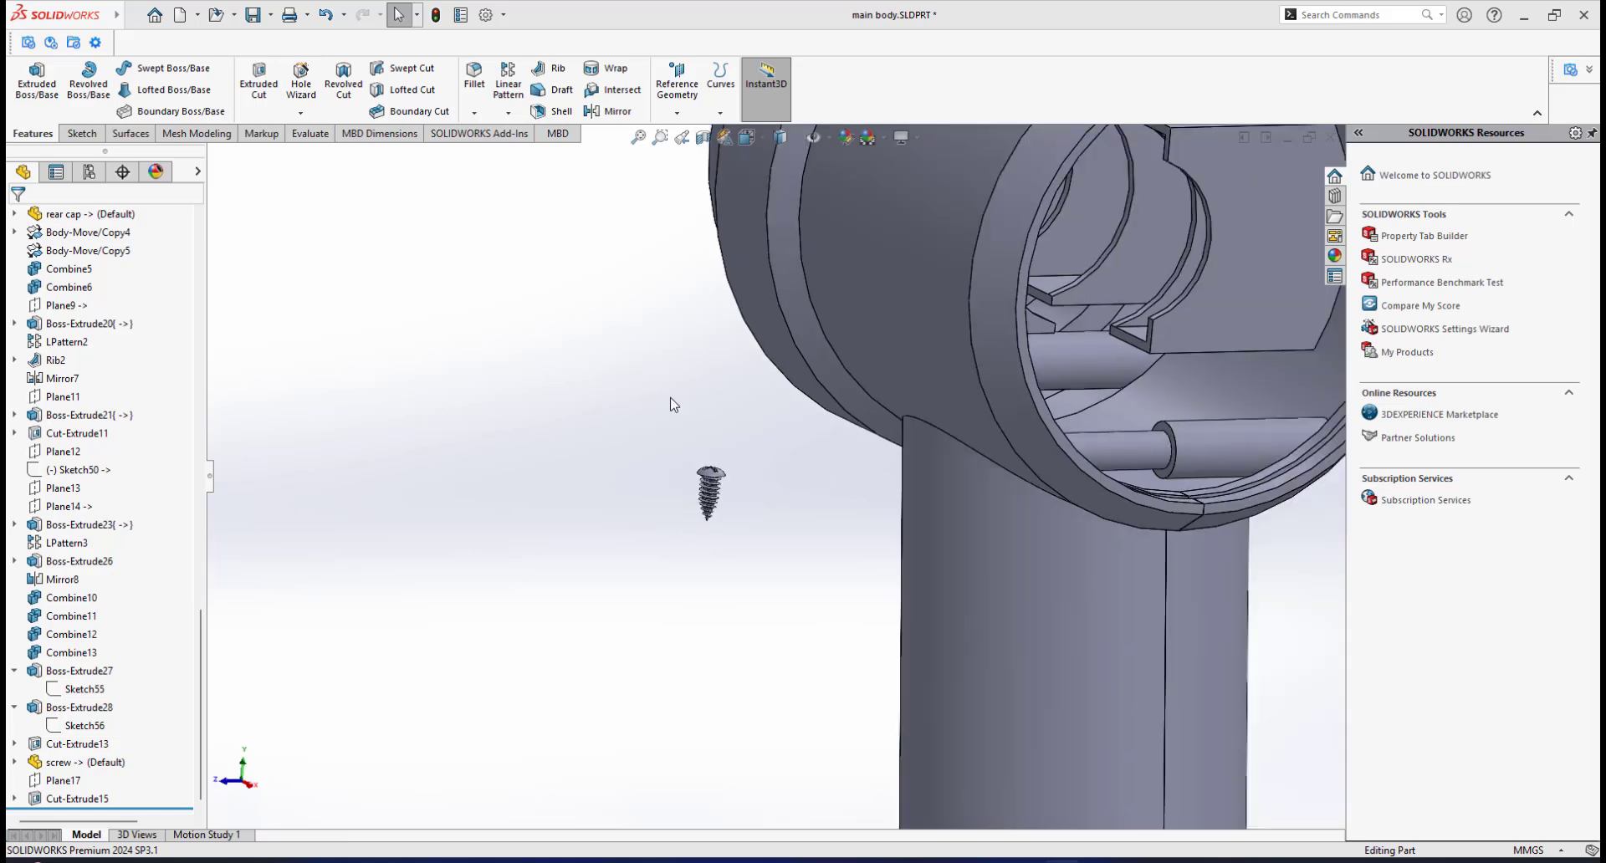
{"action": "scroll", "coordinate": [670, 403], "scroll_direction": "down", "scroll_amount": 1}
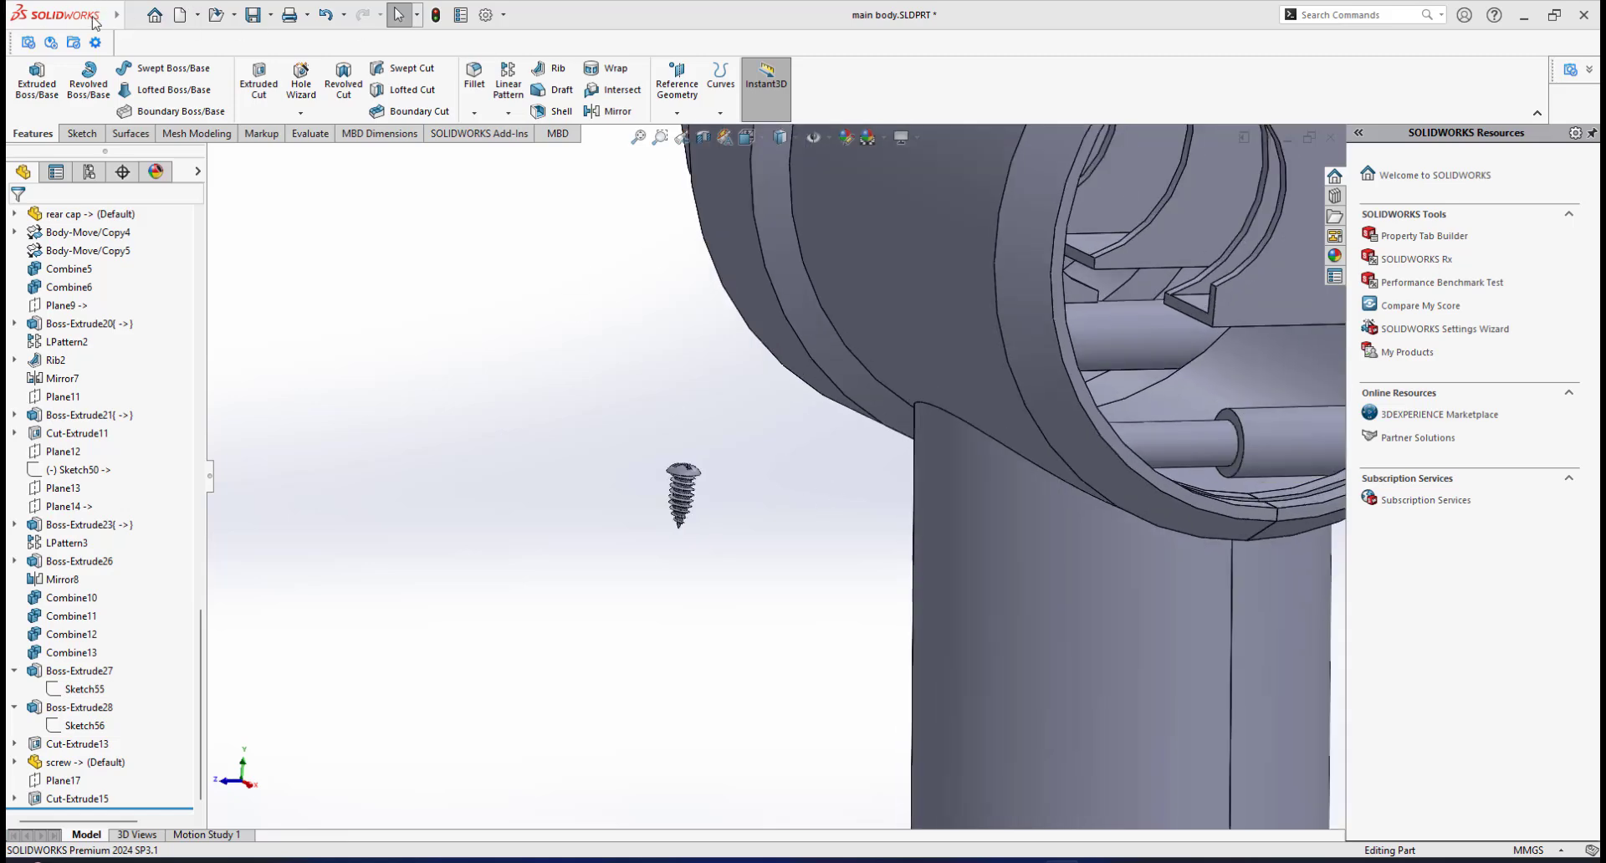
Make four copies of the screw body in place with Move/Copy Body, leaving all translations at 0 mm
{"action": "mouse_move", "coordinate": [95, 23]}
{"action": "left_click", "coordinate": [194, 15]}
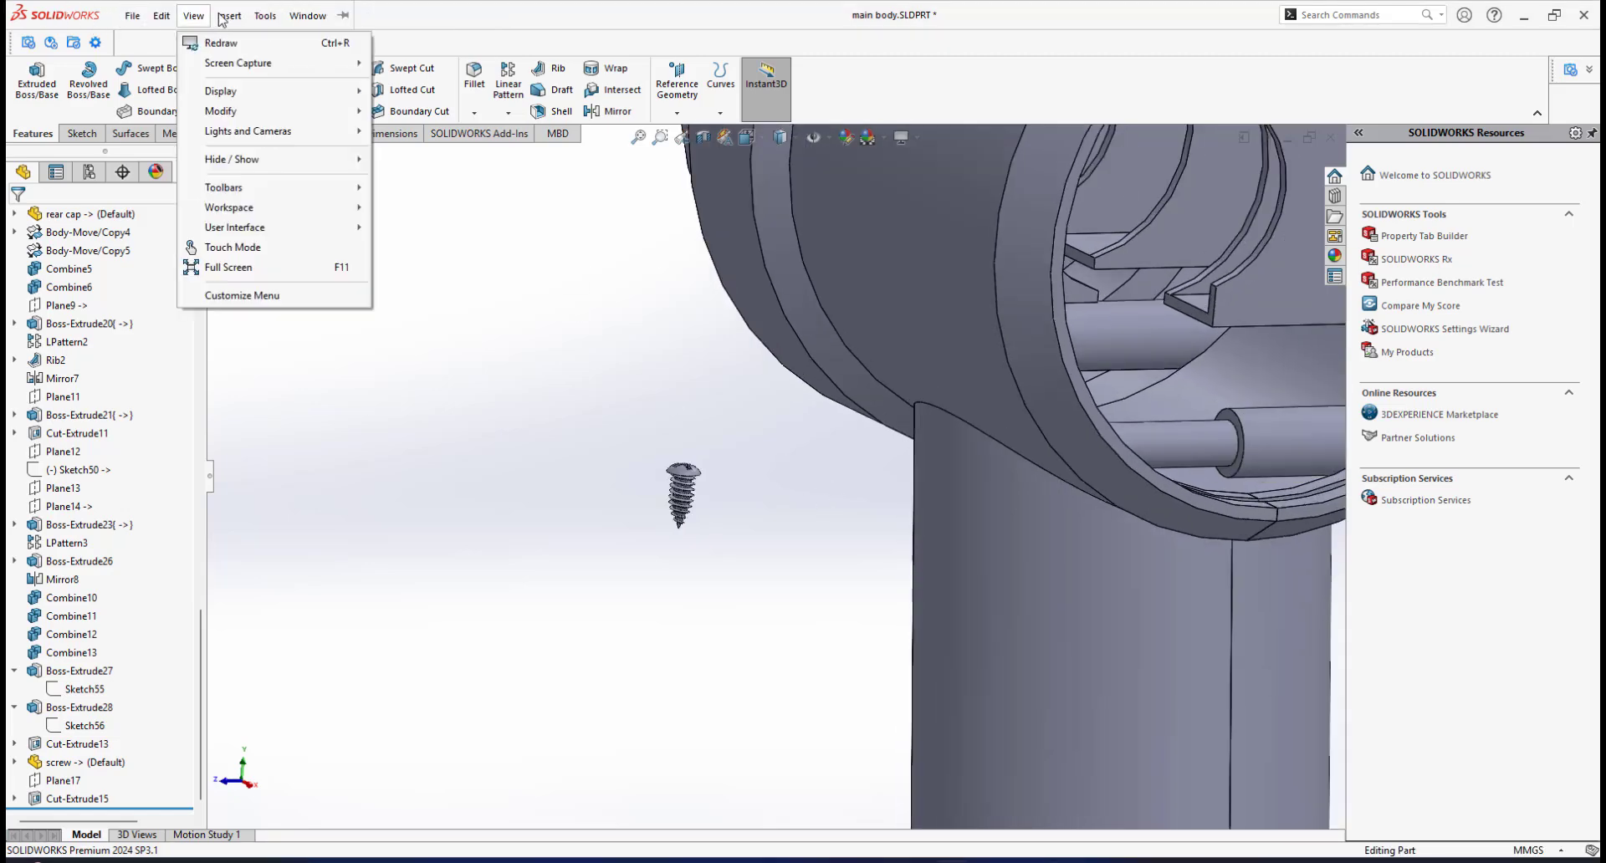
{"action": "mouse_move", "coordinate": [228, 16]}
{"action": "mouse_move", "coordinate": [259, 83]}
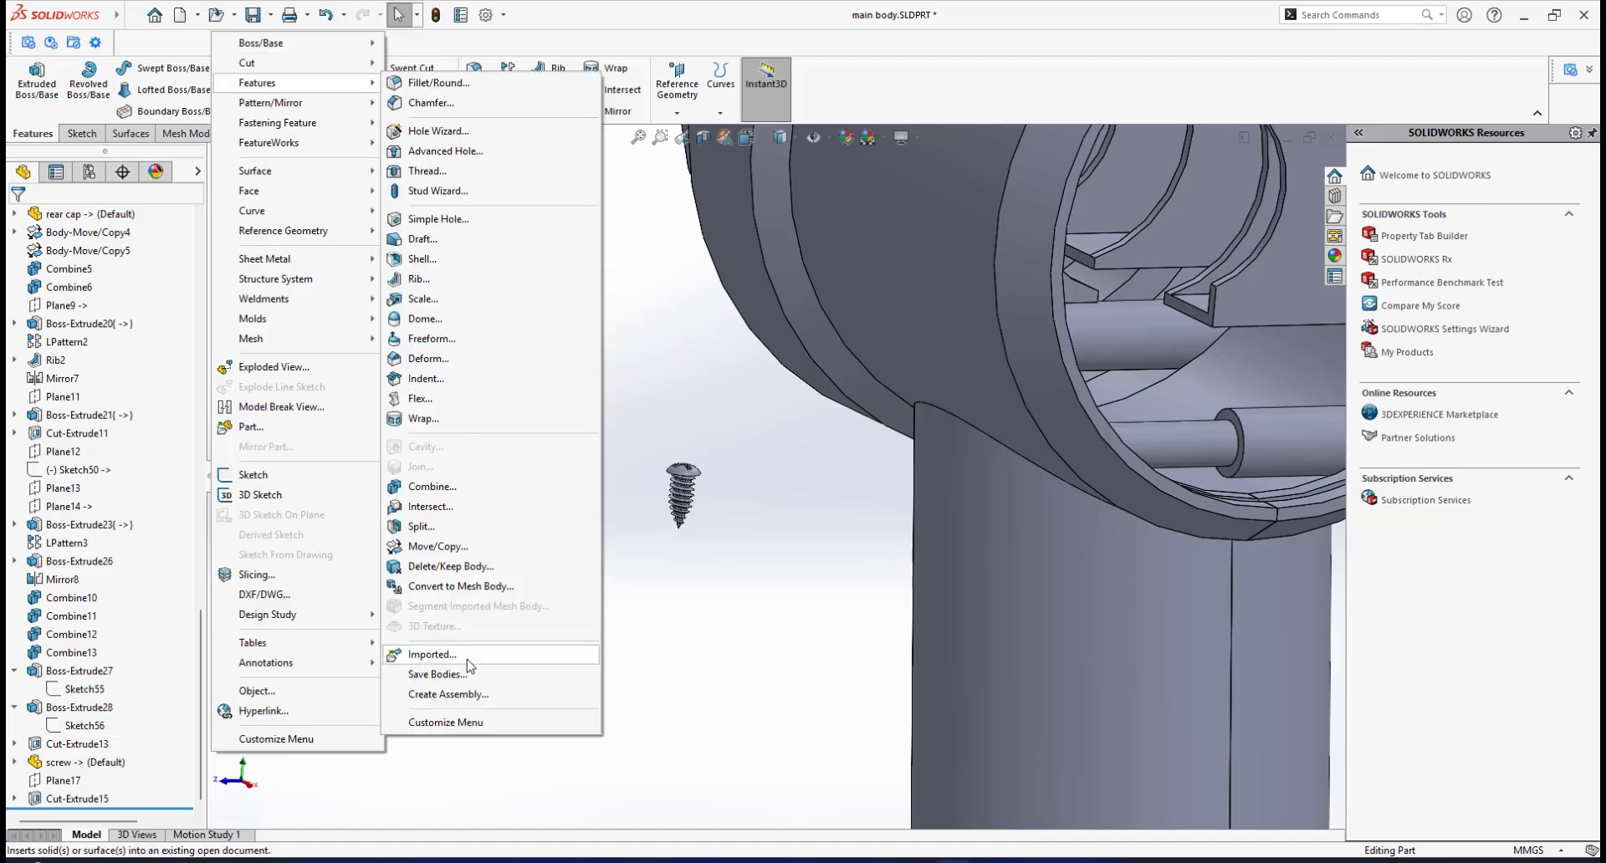
{"action": "left_click", "coordinate": [438, 547]}
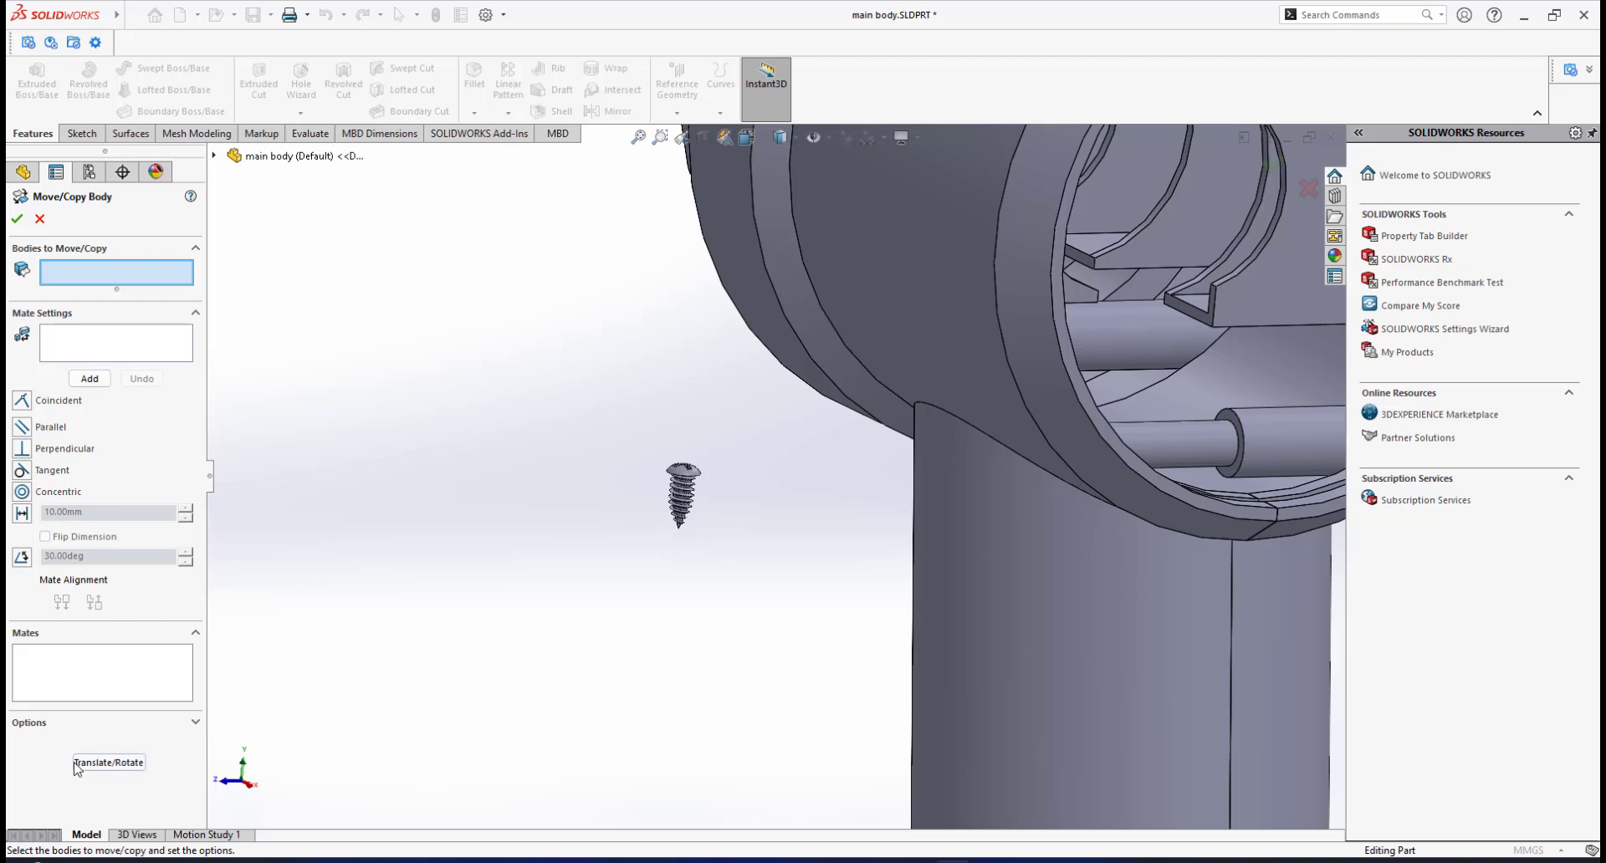
{"action": "left_click", "coordinate": [101, 763]}
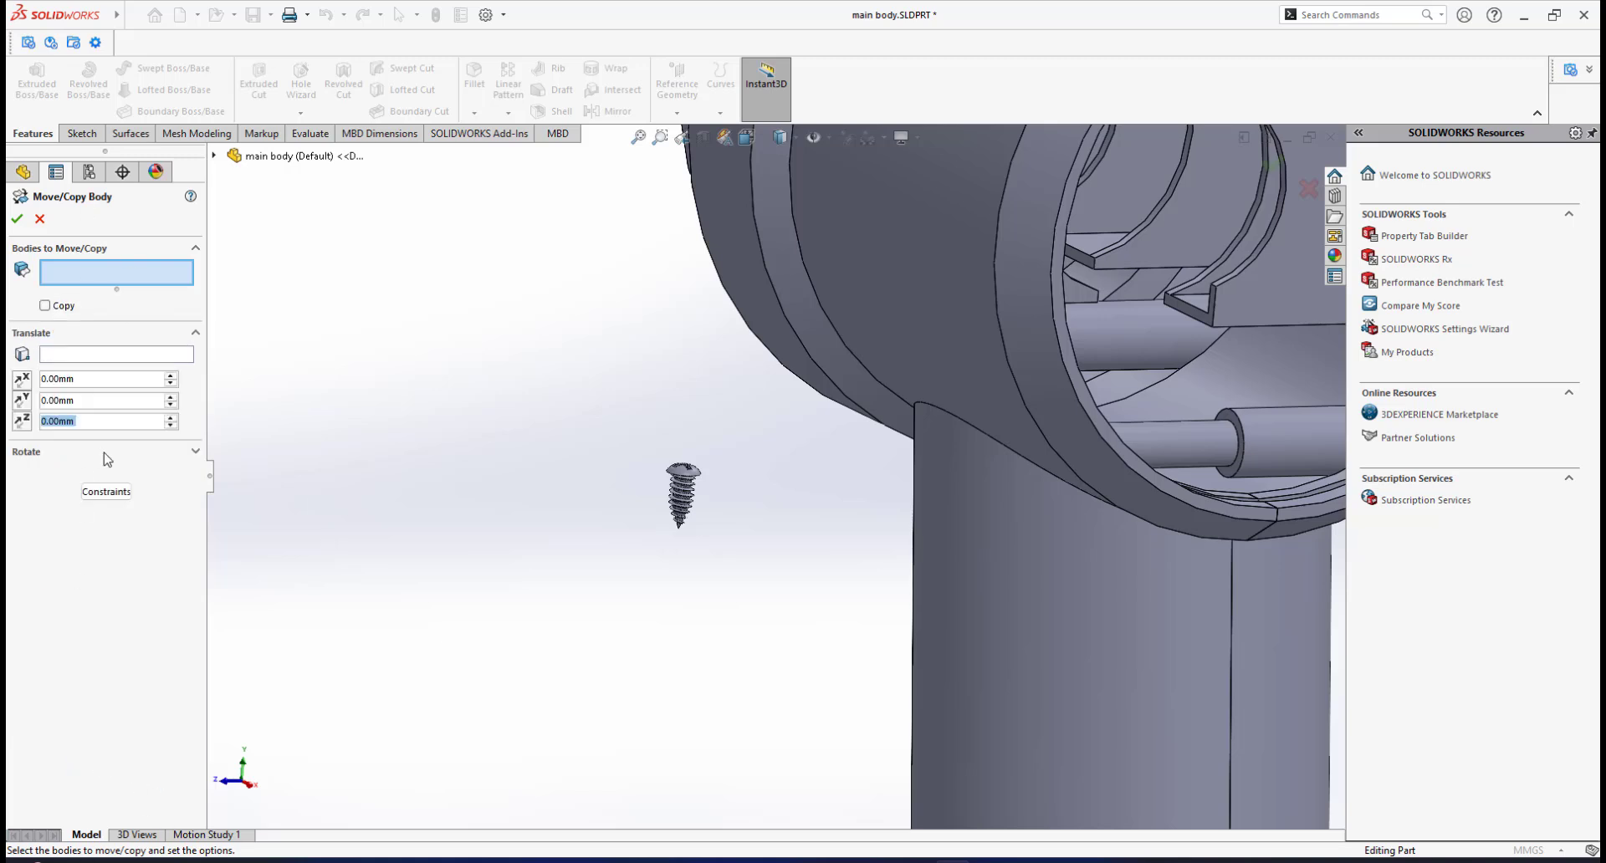
{"action": "left_click", "coordinate": [45, 306]}
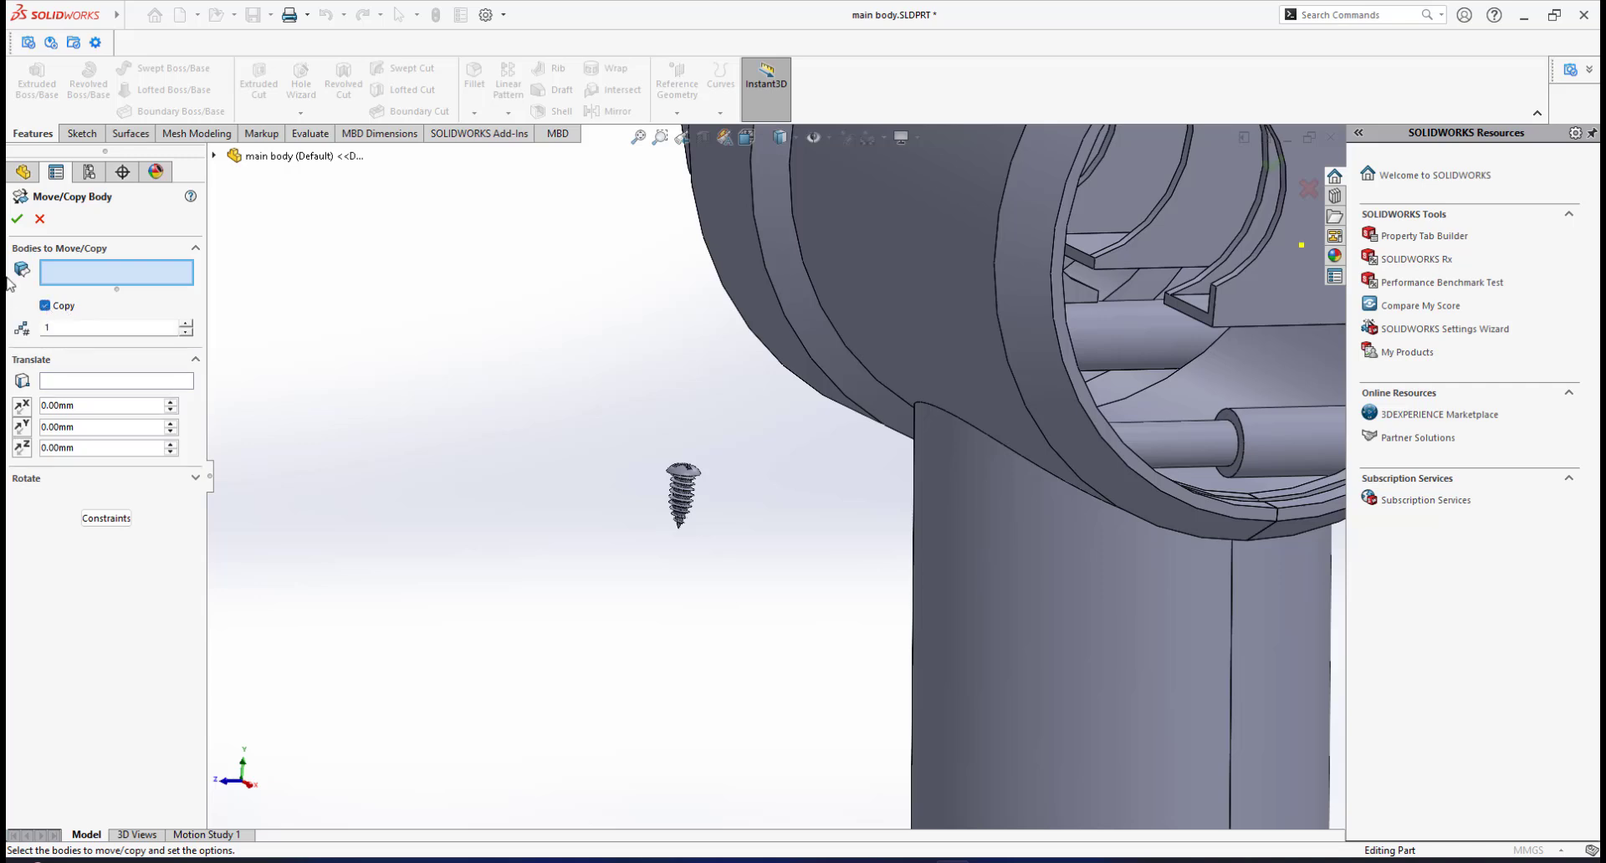
{"action": "left_click", "coordinate": [679, 478]}
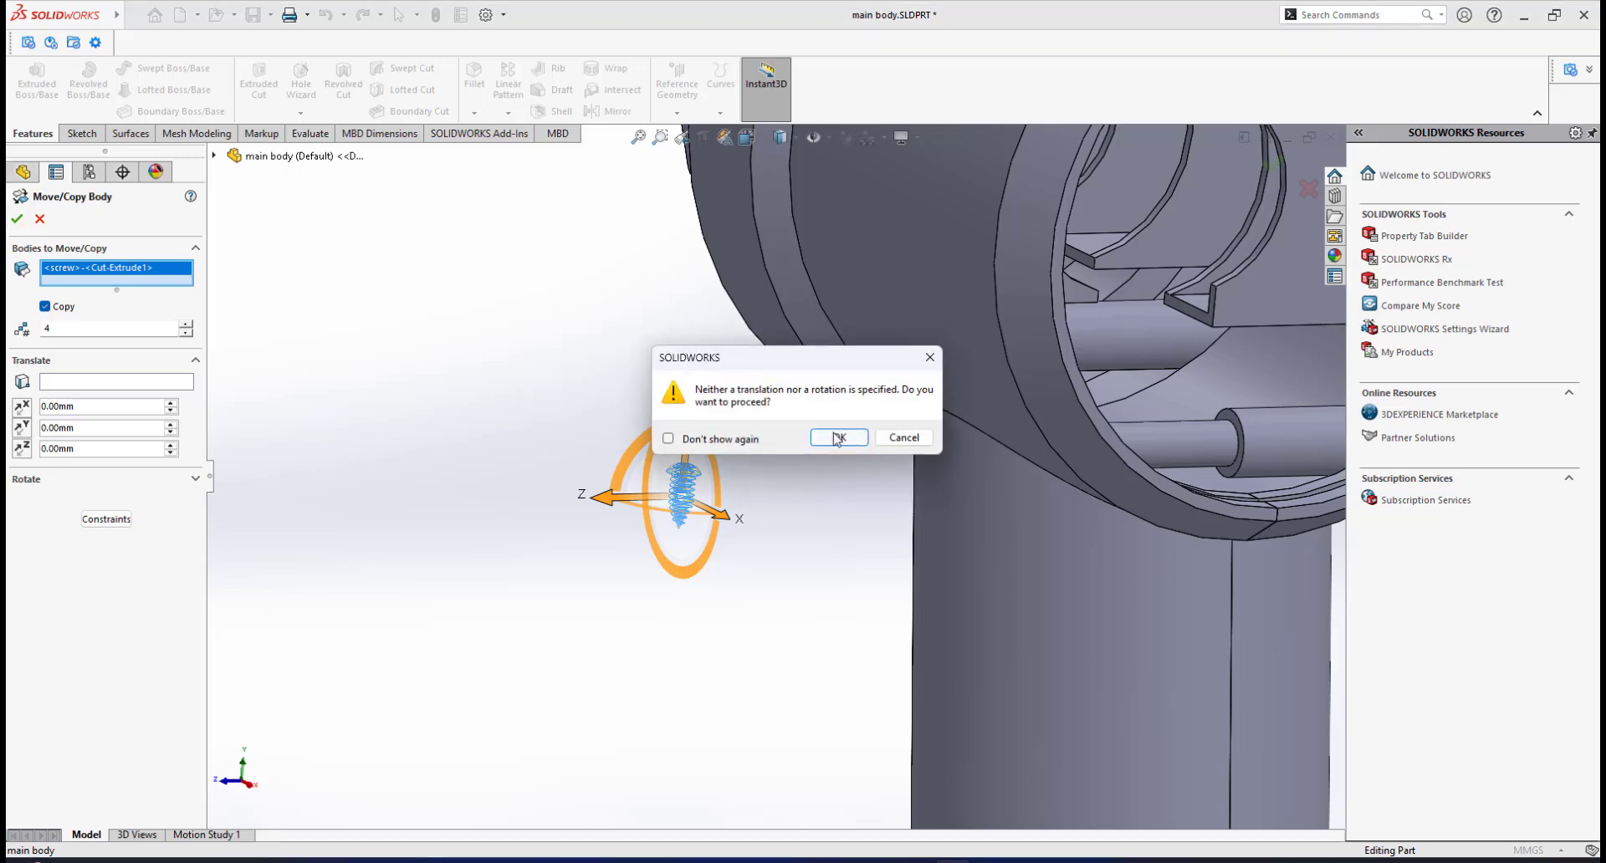
{"action": "left_click", "coordinate": [837, 437]}
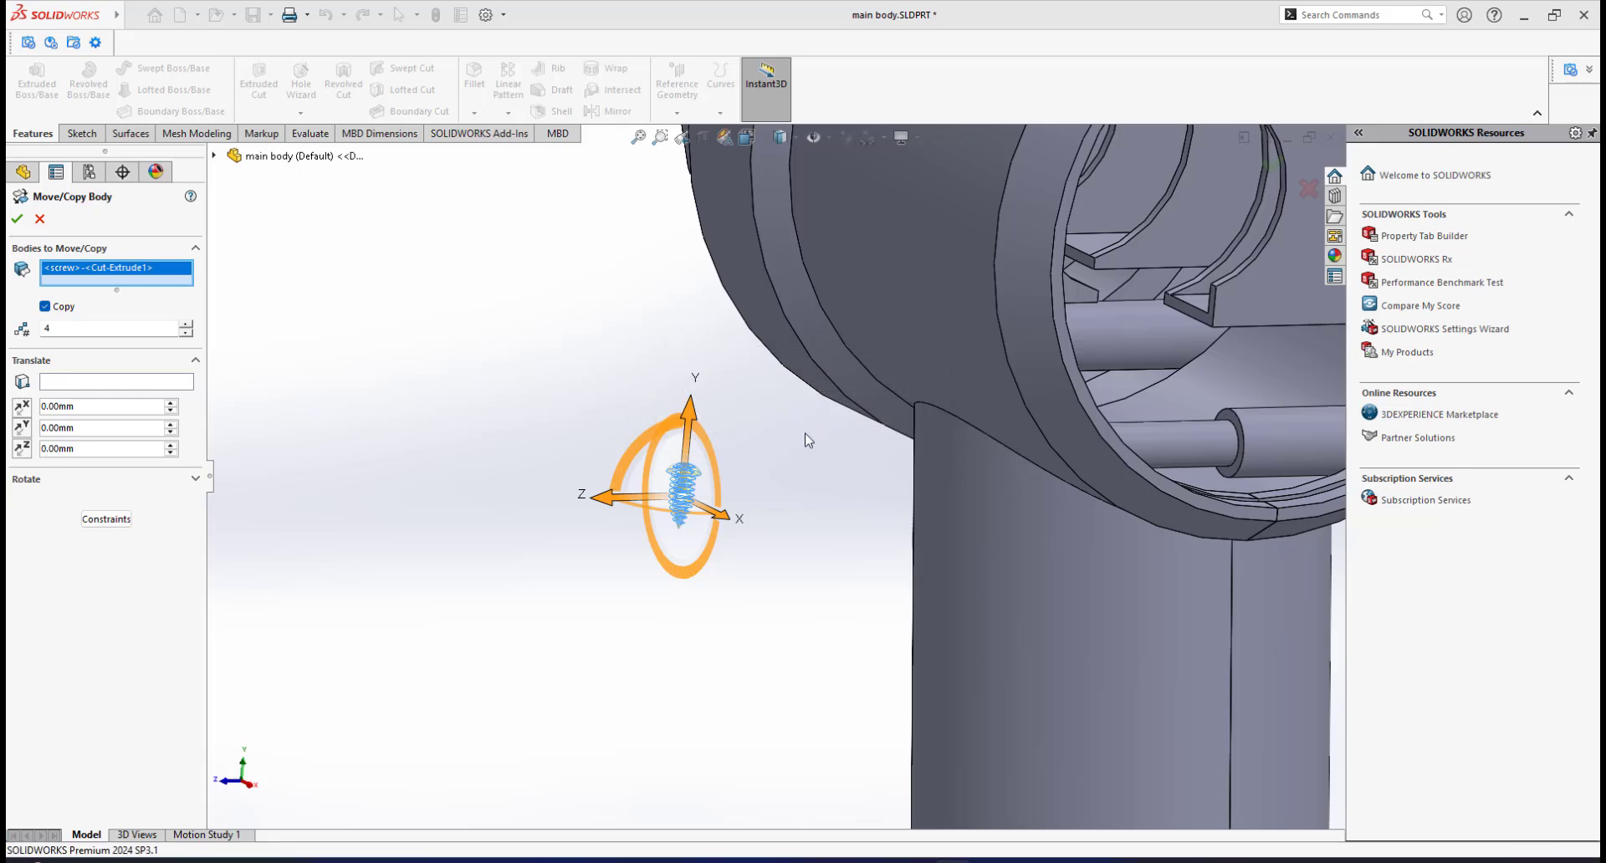
Move one of the overlapping screw copies about 16.46 mm along Z, without creating another copy
{"action": "scroll", "coordinate": [753, 562], "scroll_direction": "up", "scroll_amount": 8}
{"action": "scroll", "coordinate": [820, 537], "scroll_direction": "down", "scroll_amount": 2}
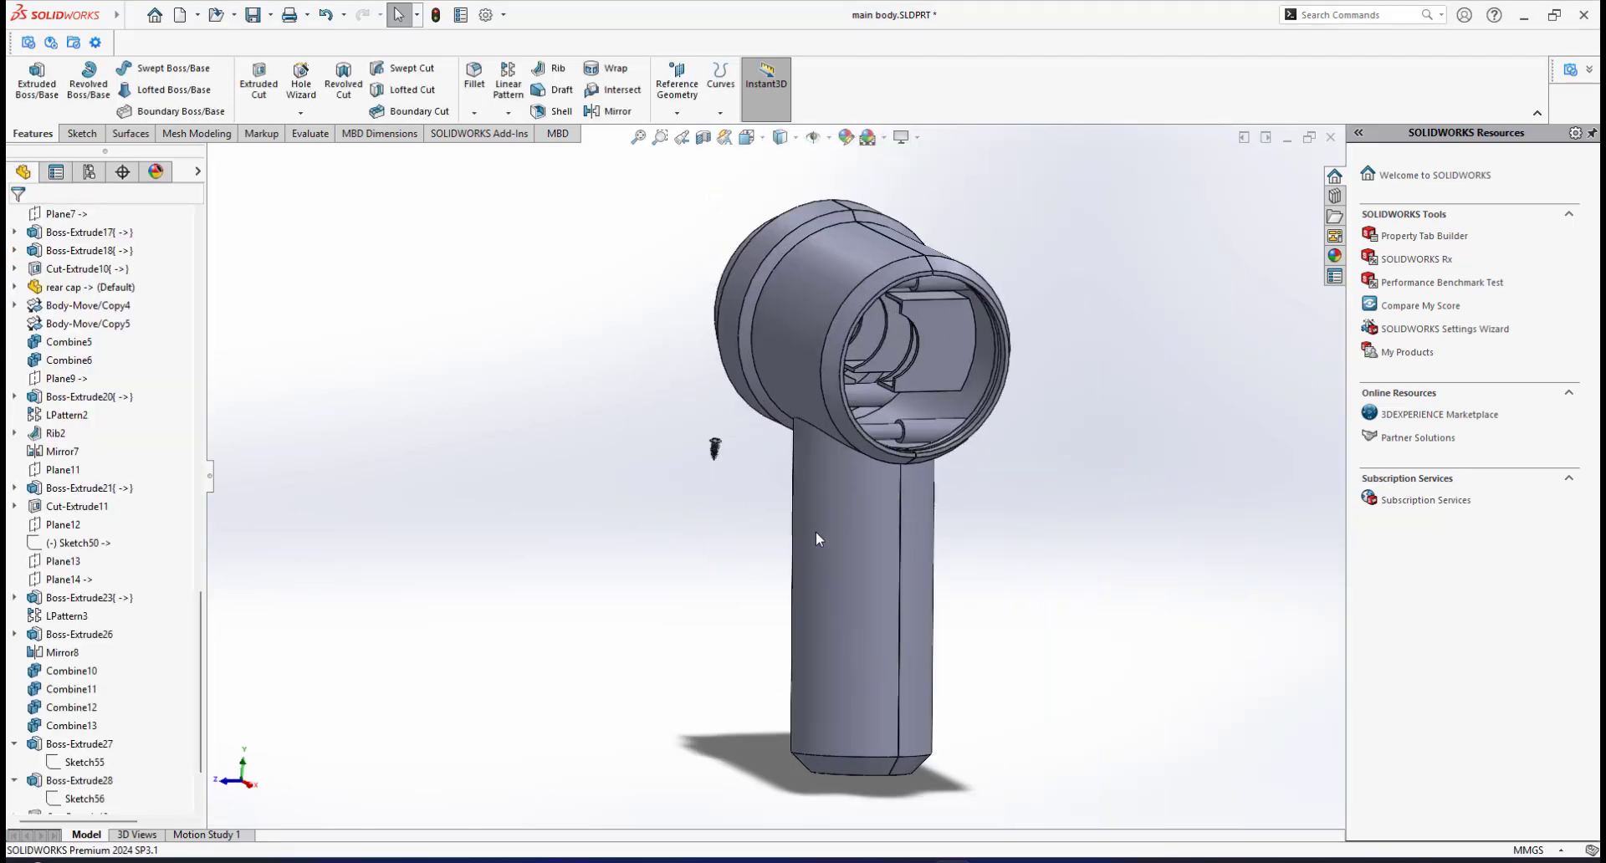
{"action": "scroll", "coordinate": [828, 527], "scroll_direction": "down", "scroll_amount": 8}
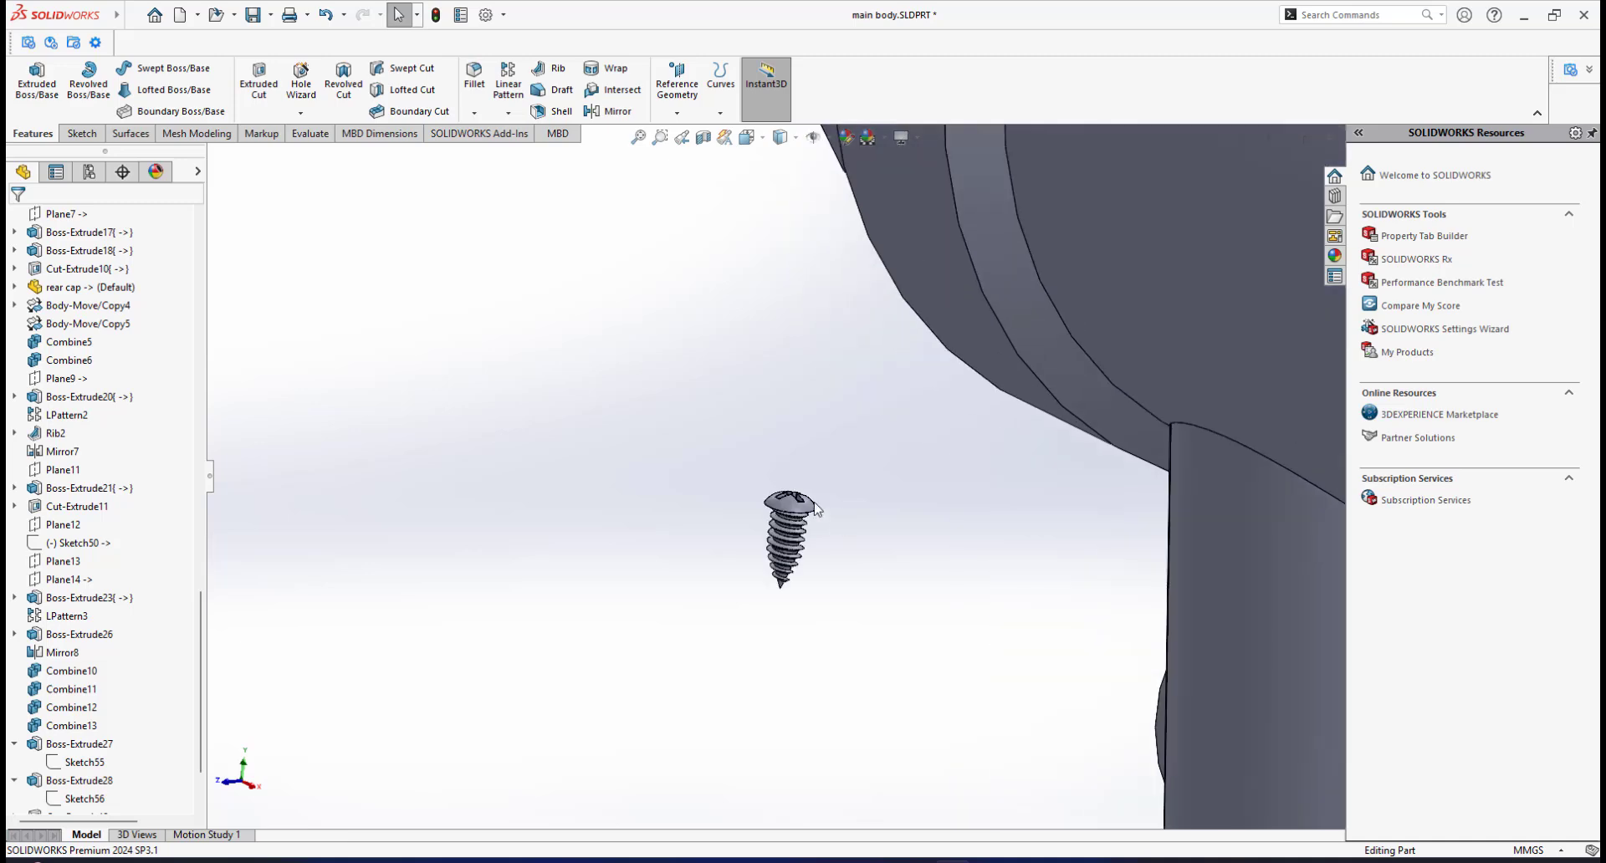
{"action": "scroll", "coordinate": [815, 512], "scroll_direction": "down", "scroll_amount": 2}
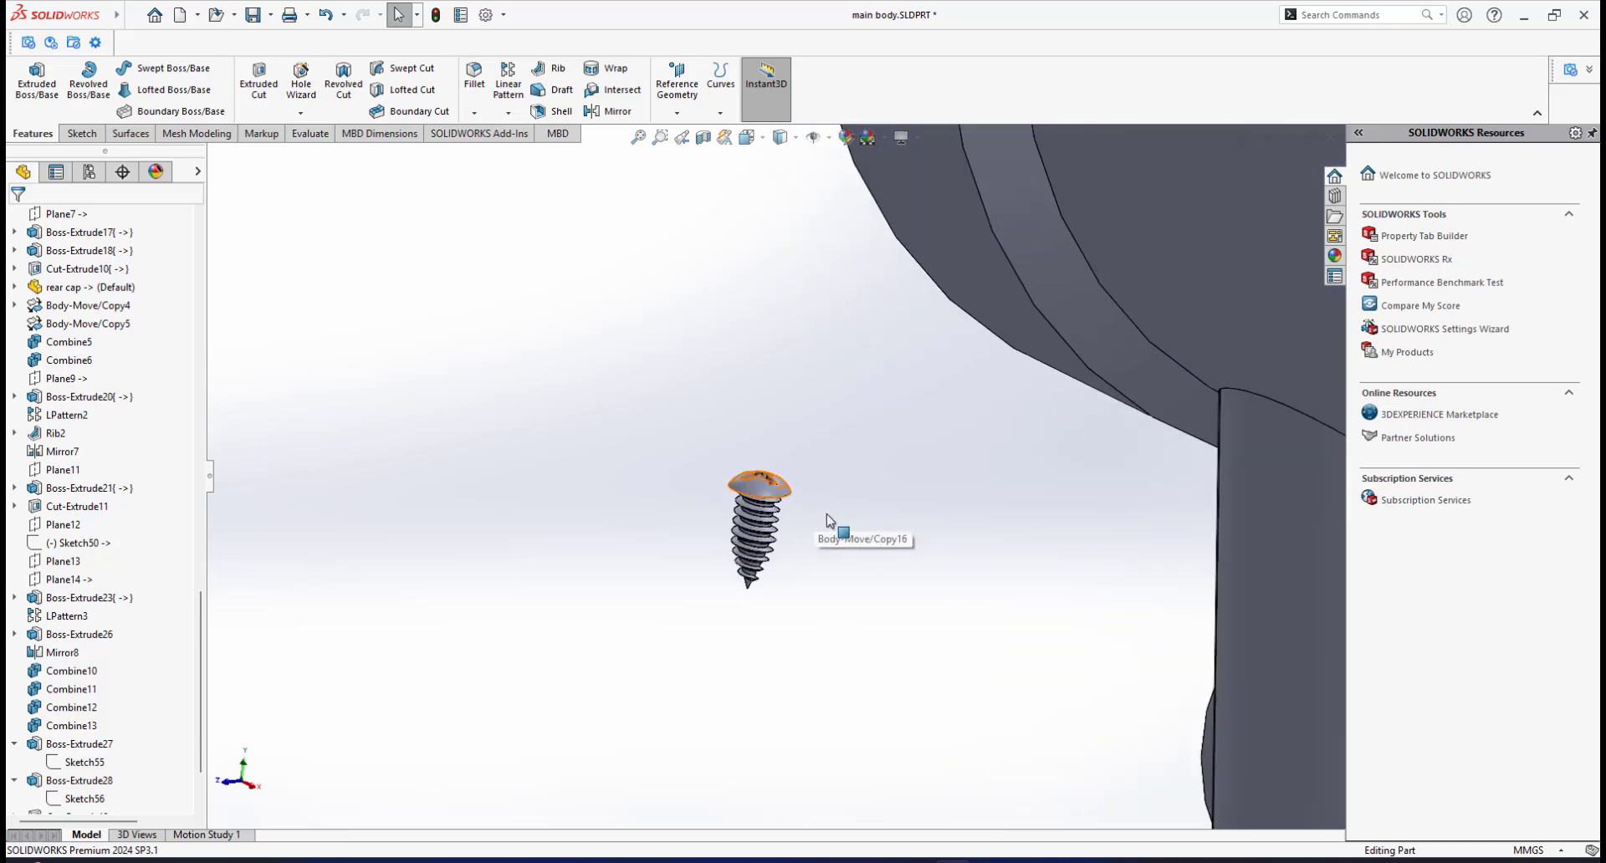
{"action": "scroll", "coordinate": [753, 460], "scroll_direction": "up", "scroll_amount": 1}
{"action": "mouse_move", "coordinate": [89, 23]}
{"action": "left_click", "coordinate": [229, 16]}
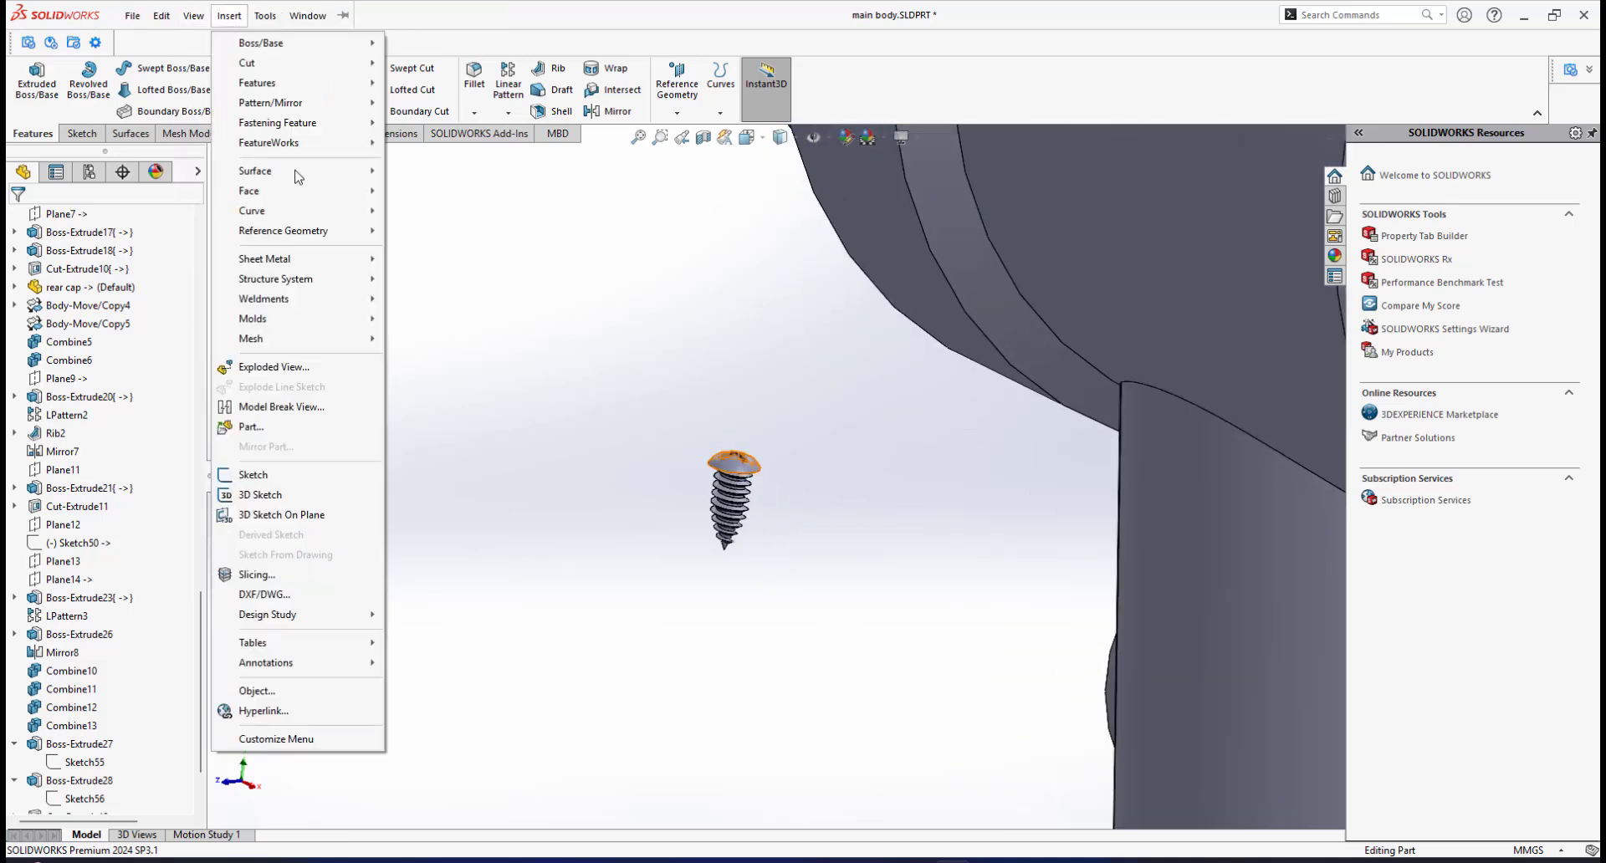
{"action": "mouse_move", "coordinate": [278, 87]}
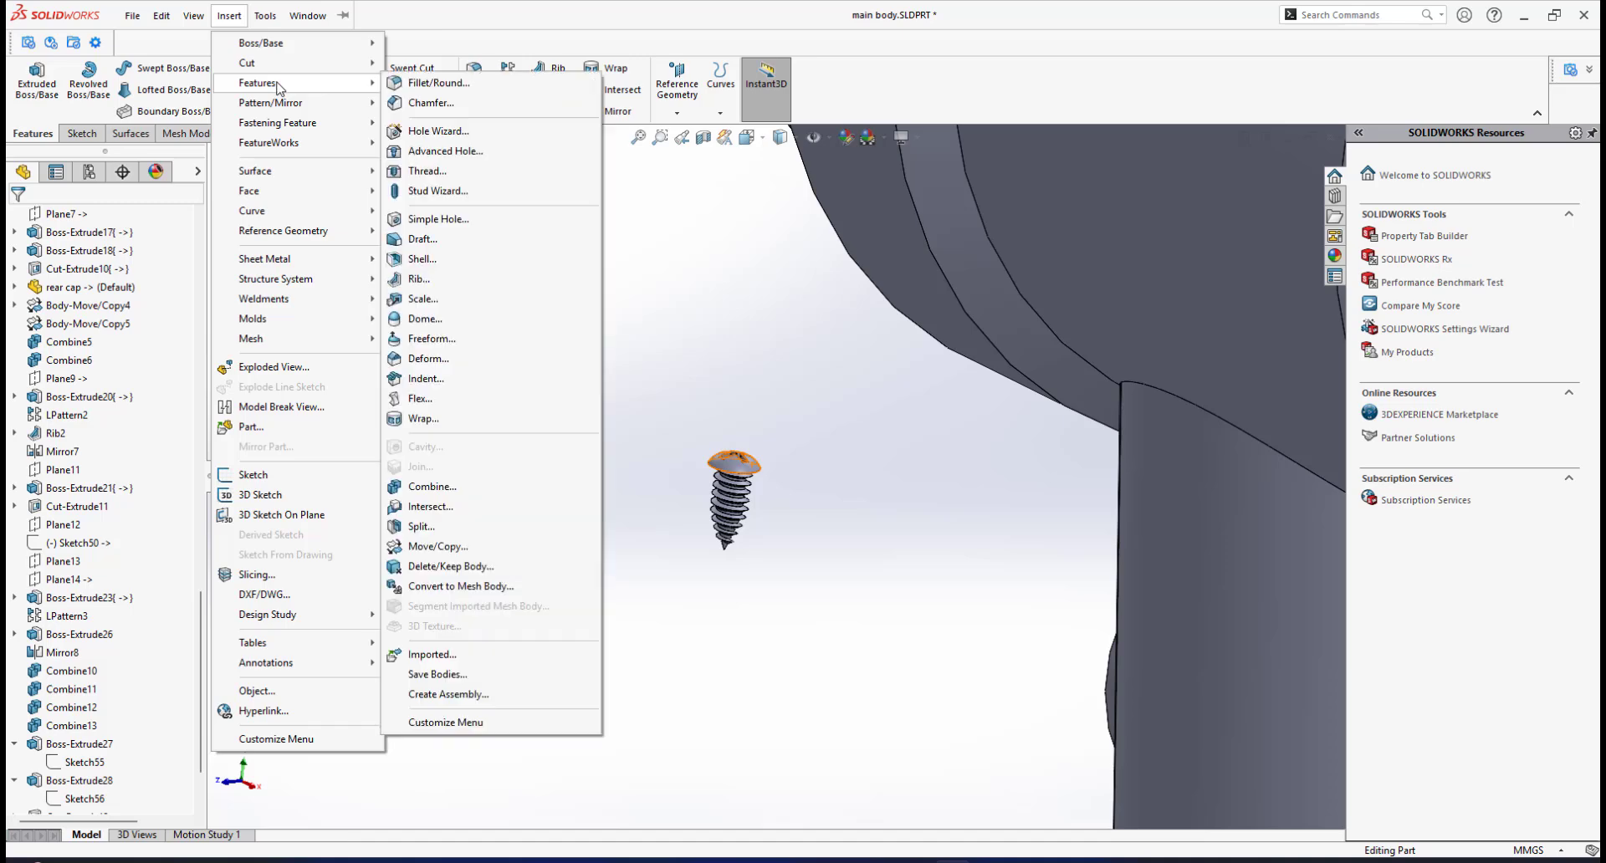
{"action": "left_click", "coordinate": [440, 547]}
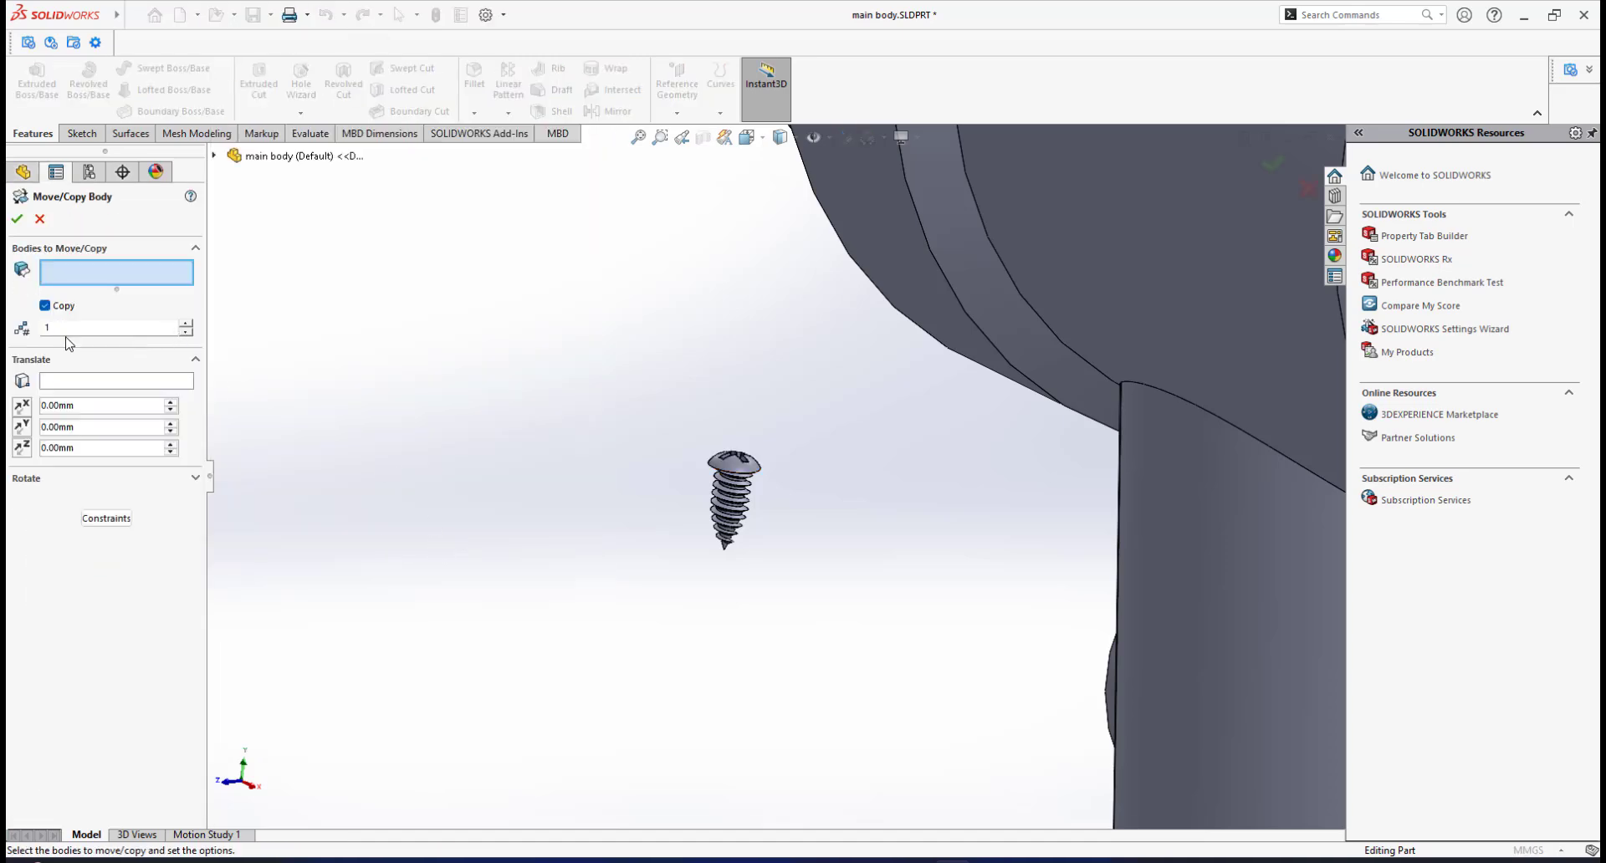
{"action": "left_click", "coordinate": [46, 307]}
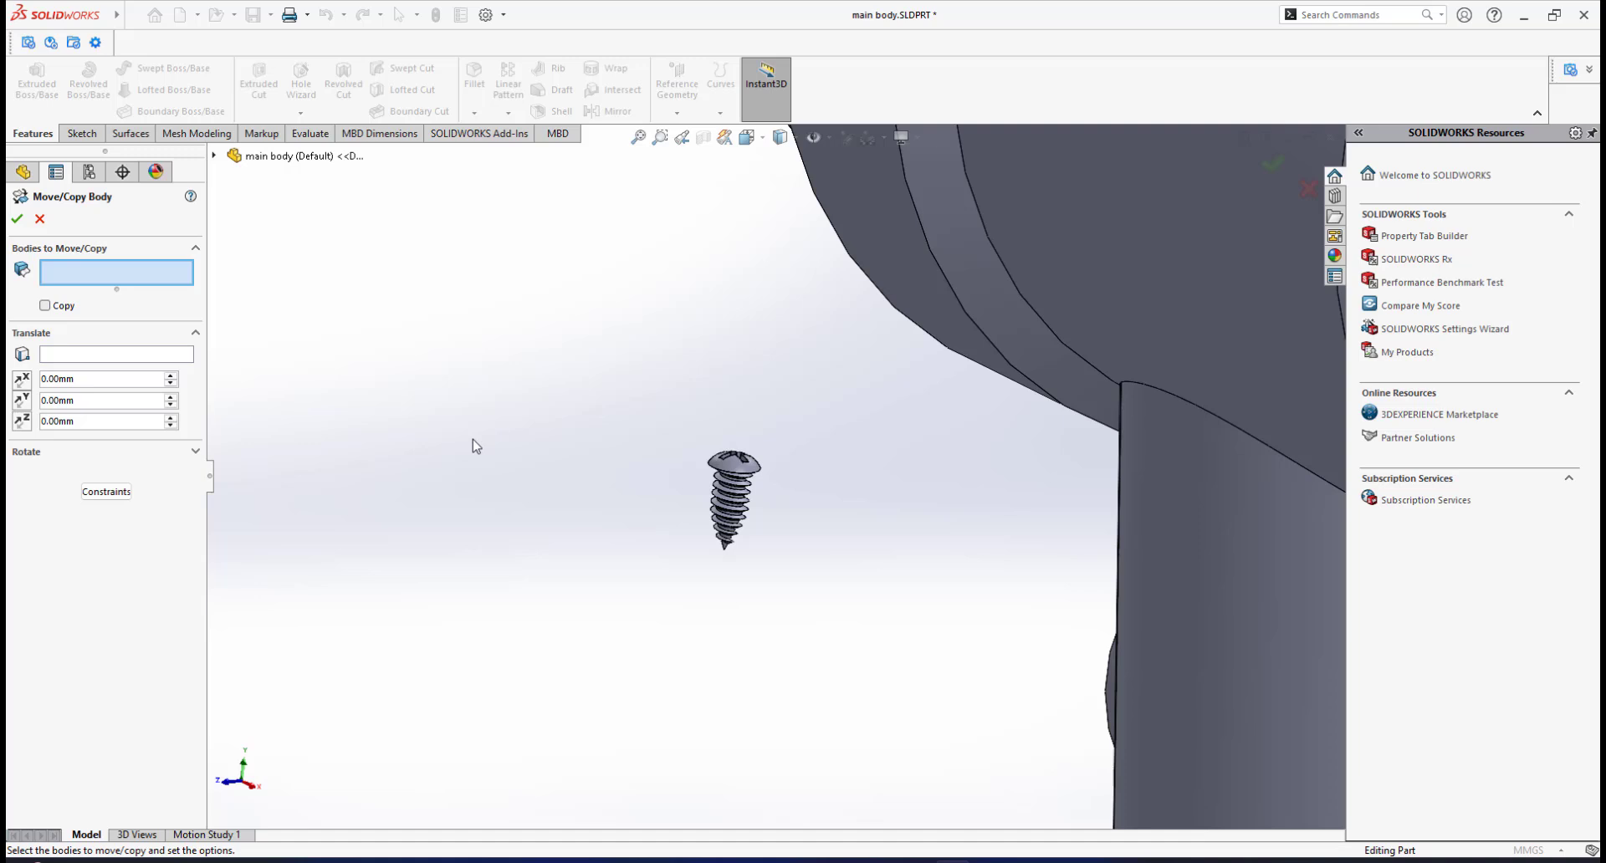
{"action": "left_click", "coordinate": [726, 461]}
{"action": "left_click_drag", "start_coordinate": [630, 514], "coordinate": [399, 529]}
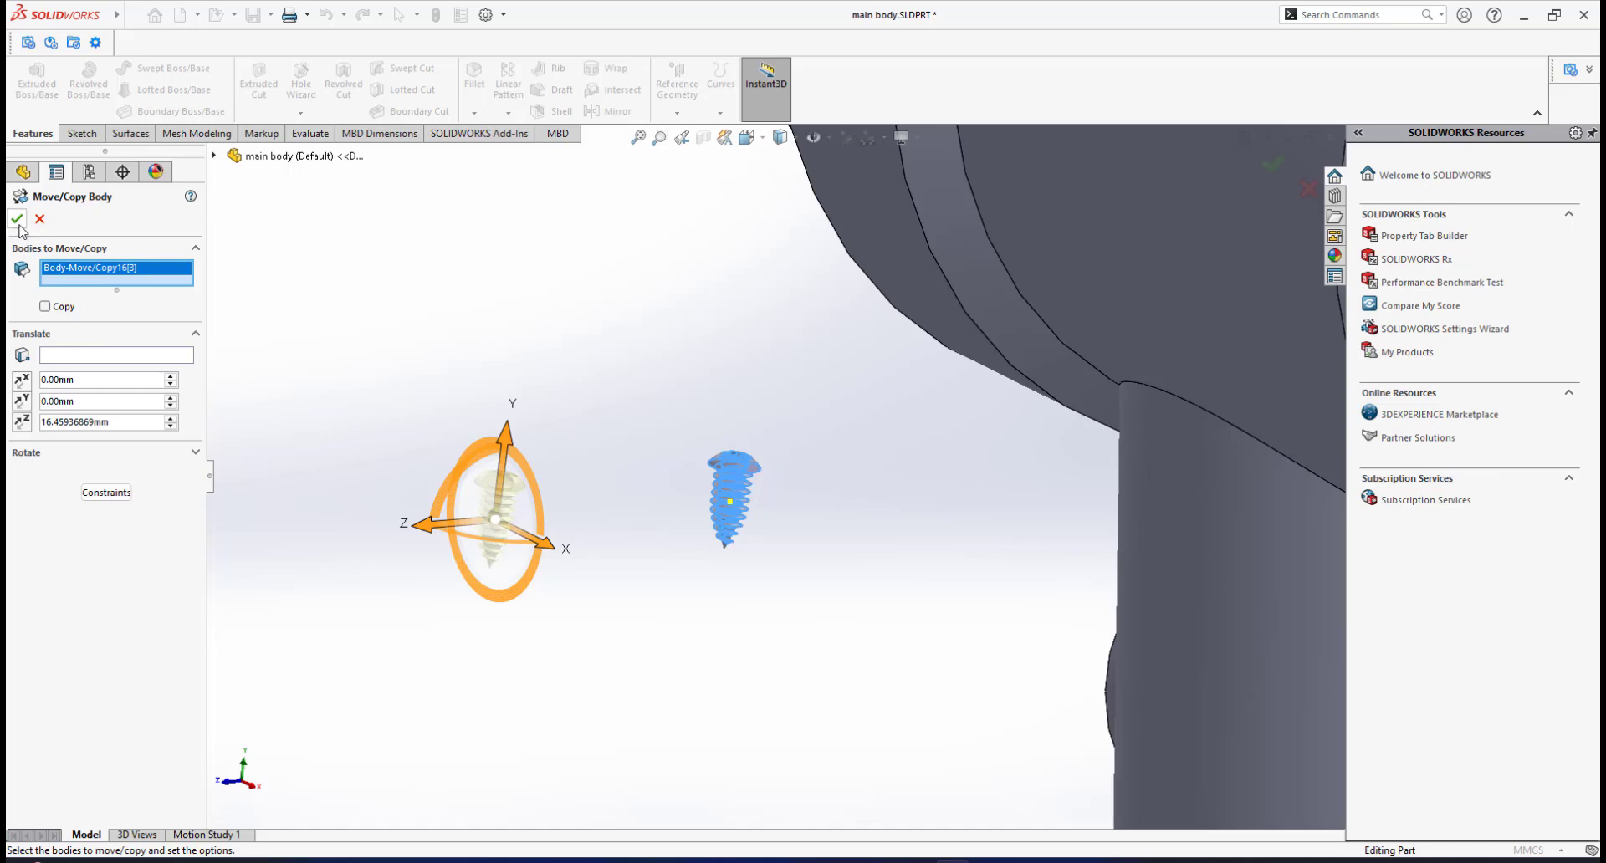
{"action": "key", "text": "Return"}
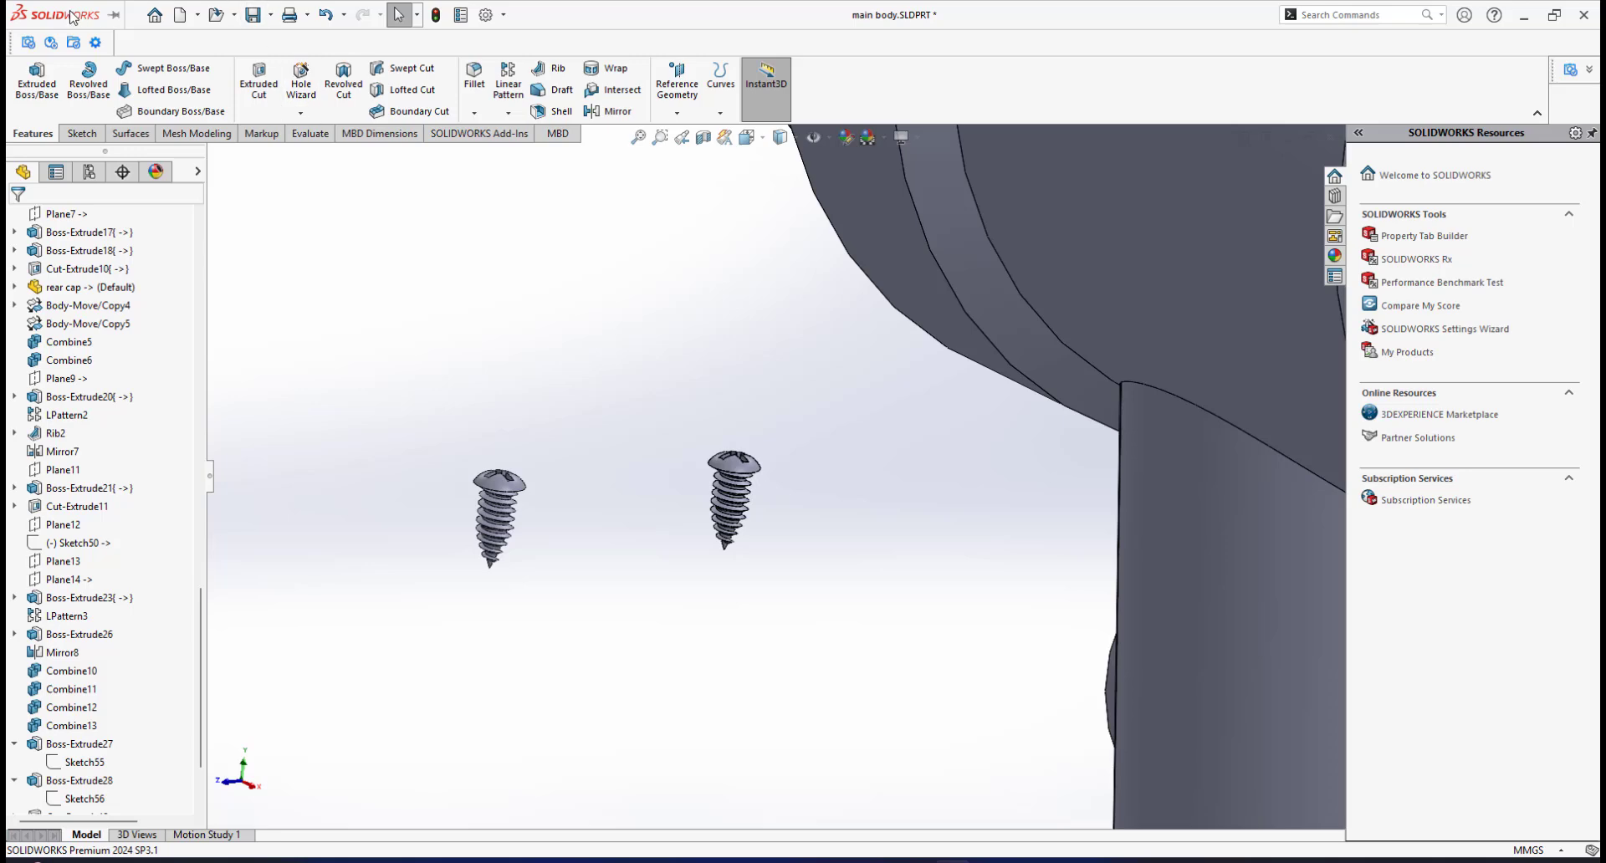
Move one of the overlapping screw copies about 19.15 mm along X with Move/Copy Body, without creating another copy
{"action": "left_click", "coordinate": [193, 16]}
{"action": "mouse_move", "coordinate": [236, 19]}
{"action": "mouse_move", "coordinate": [276, 83]}
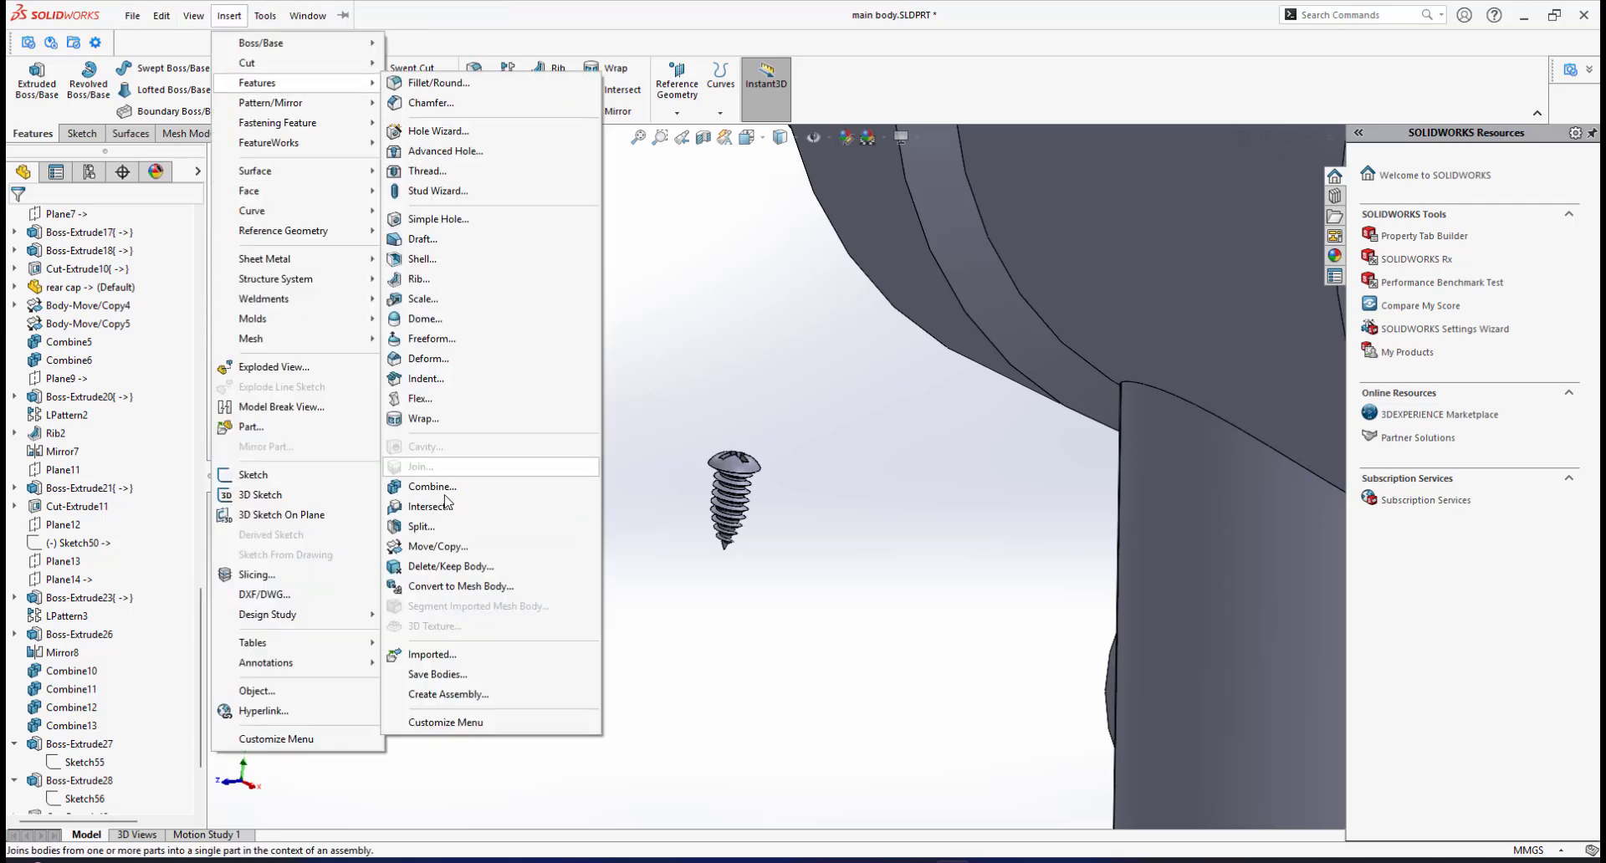
{"action": "left_click", "coordinate": [438, 546]}
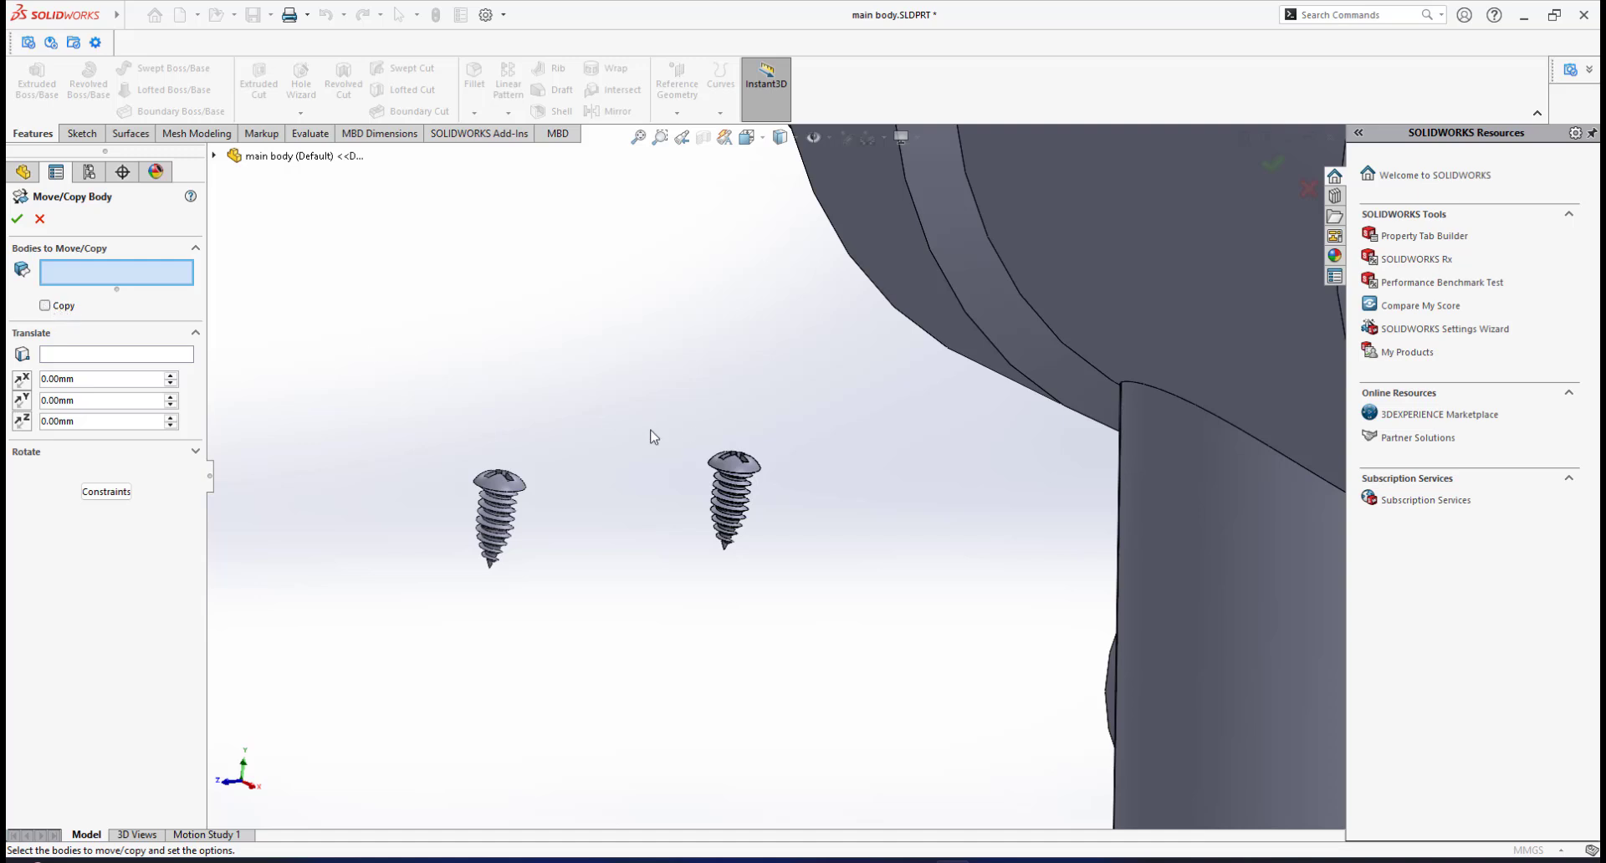
{"action": "left_click", "coordinate": [730, 473]}
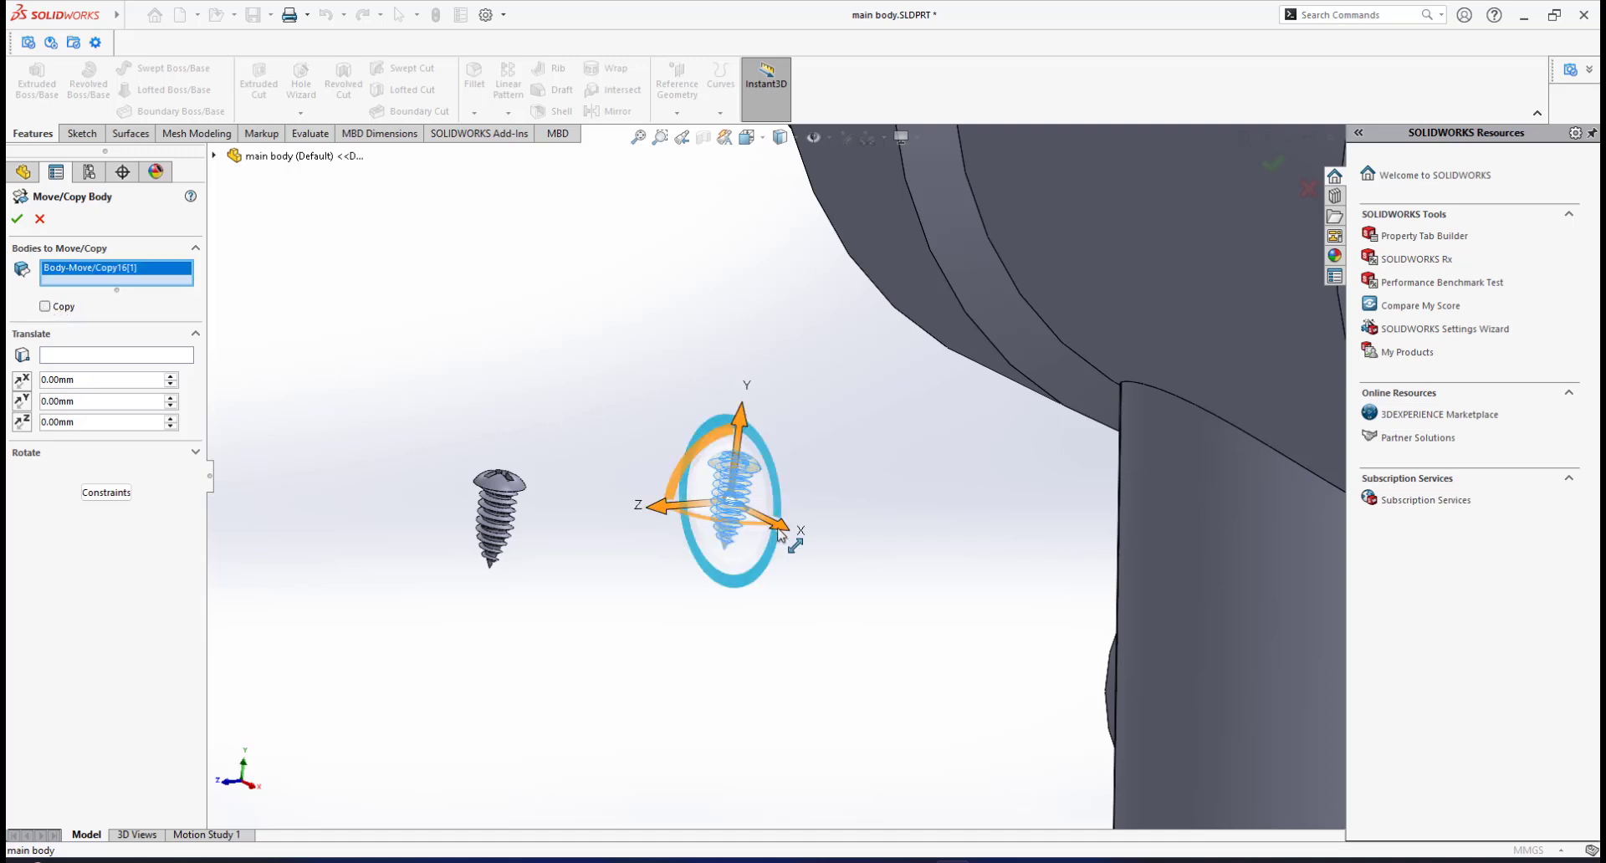
{"action": "left_click_drag", "start_coordinate": [795, 538], "coordinate": [968, 640]}
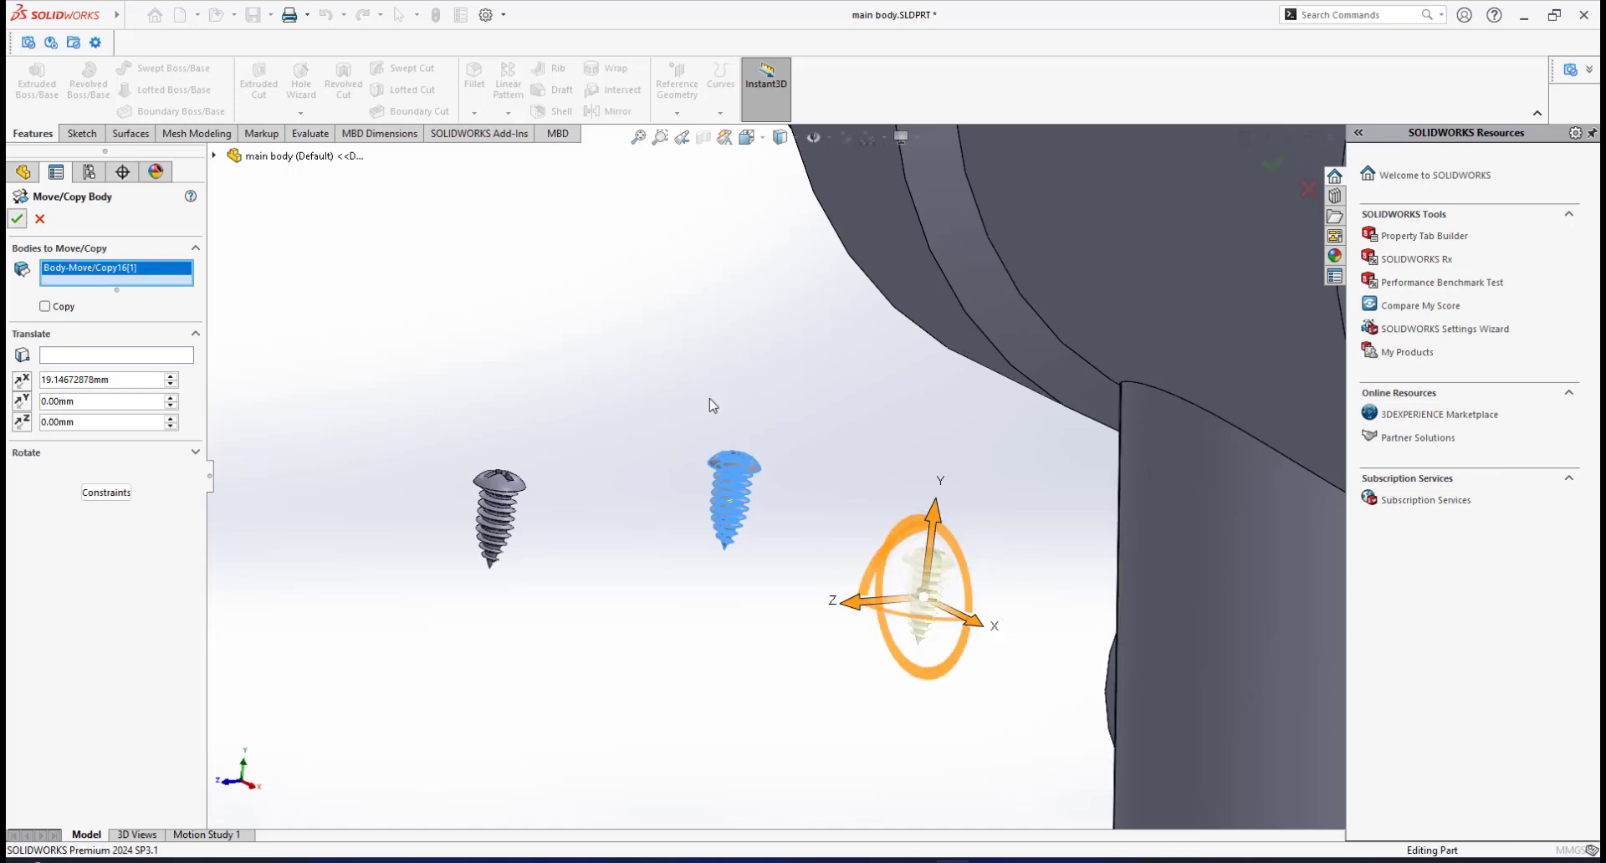
{"action": "key", "text": "Return"}
Move another overlapping screw copy about 27.25 mm downward along the Y axis, without creating another copy
{"action": "left_click", "coordinate": [265, 15]}
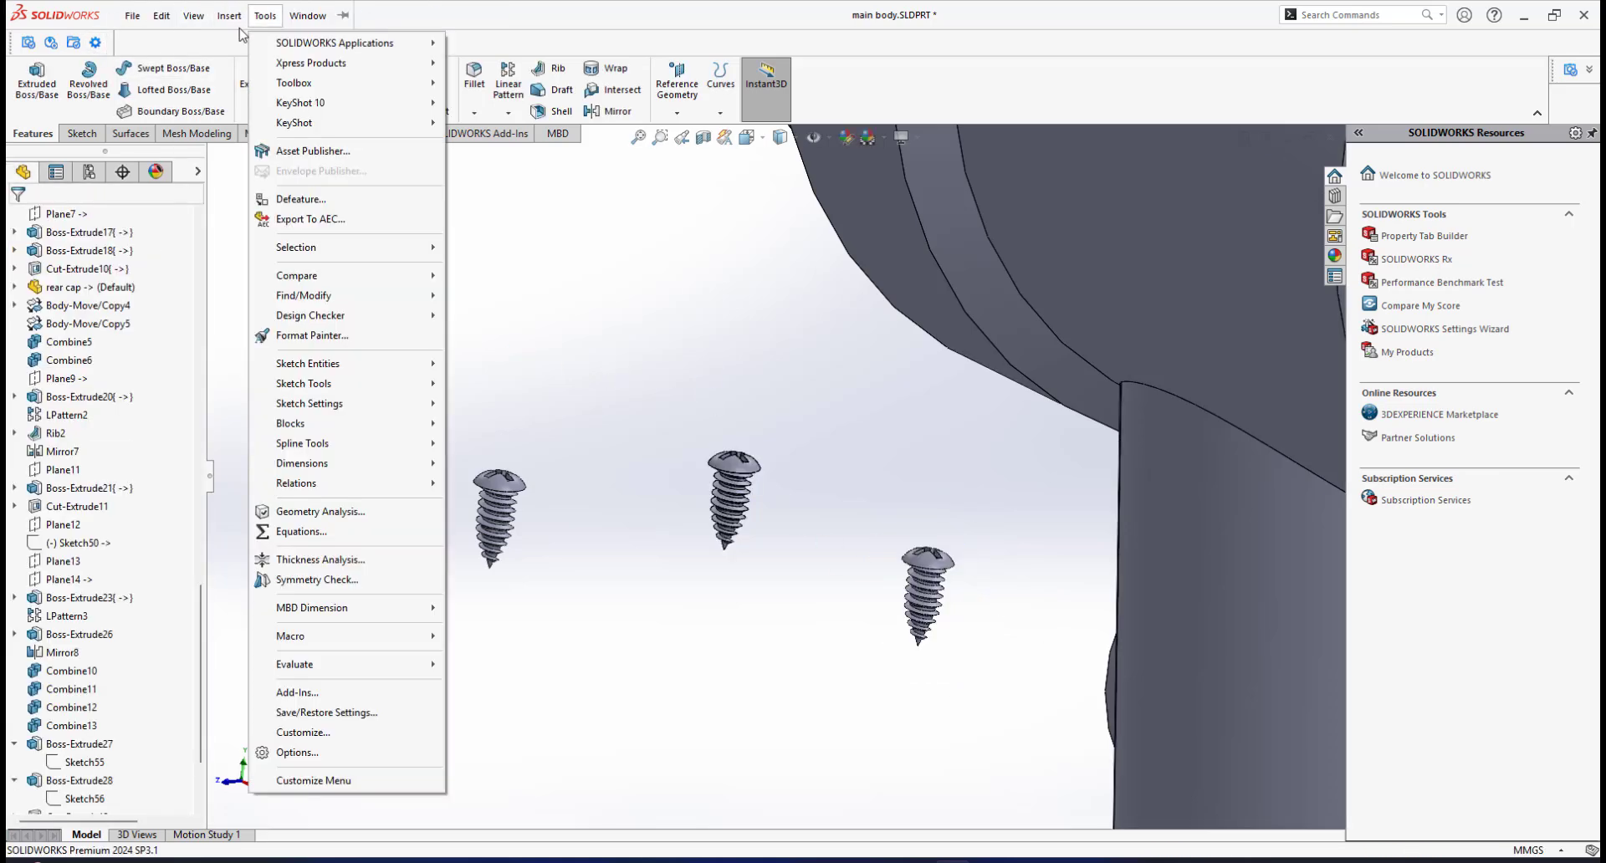
{"action": "left_click", "coordinate": [229, 15]}
{"action": "mouse_move", "coordinate": [276, 83]}
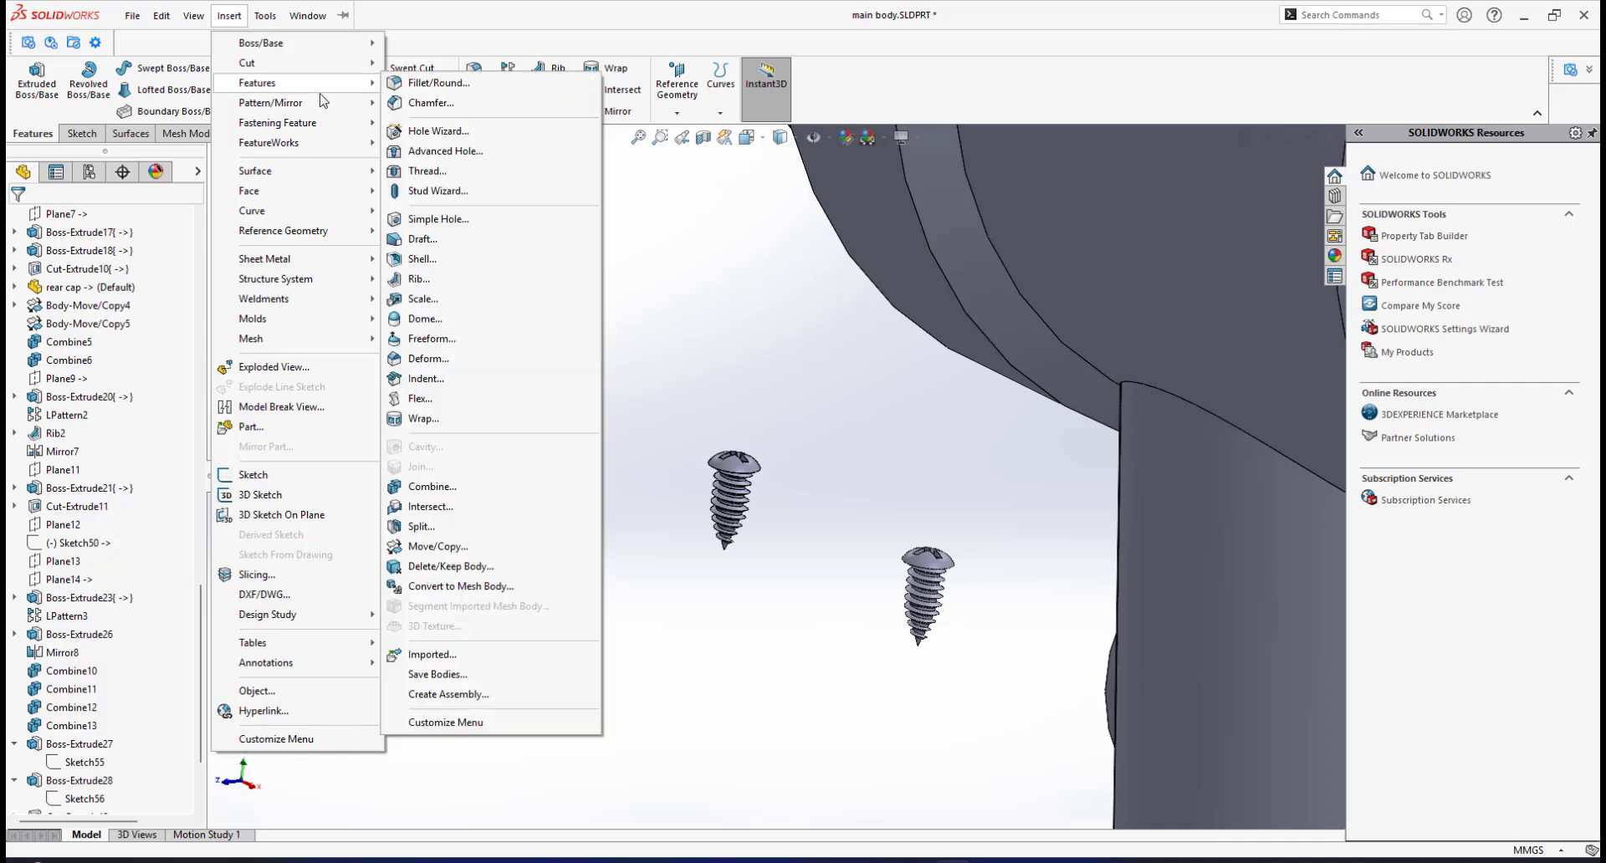
{"action": "left_click", "coordinate": [469, 546]}
{"action": "left_click", "coordinate": [733, 470]}
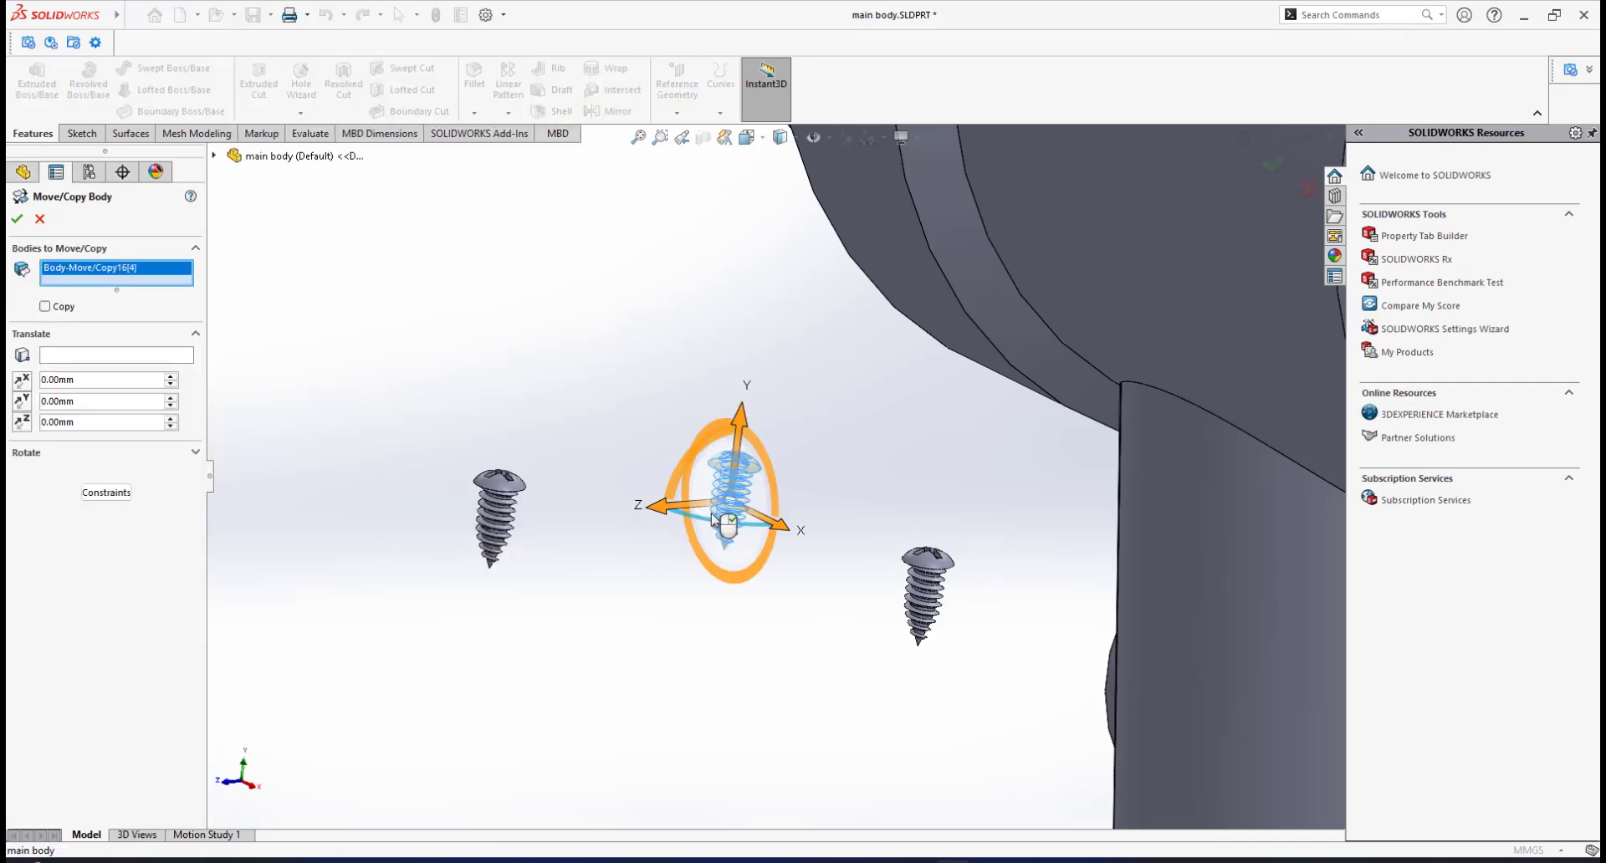
{"action": "left_click_drag", "start_coordinate": [721, 543], "coordinate": [694, 860]}
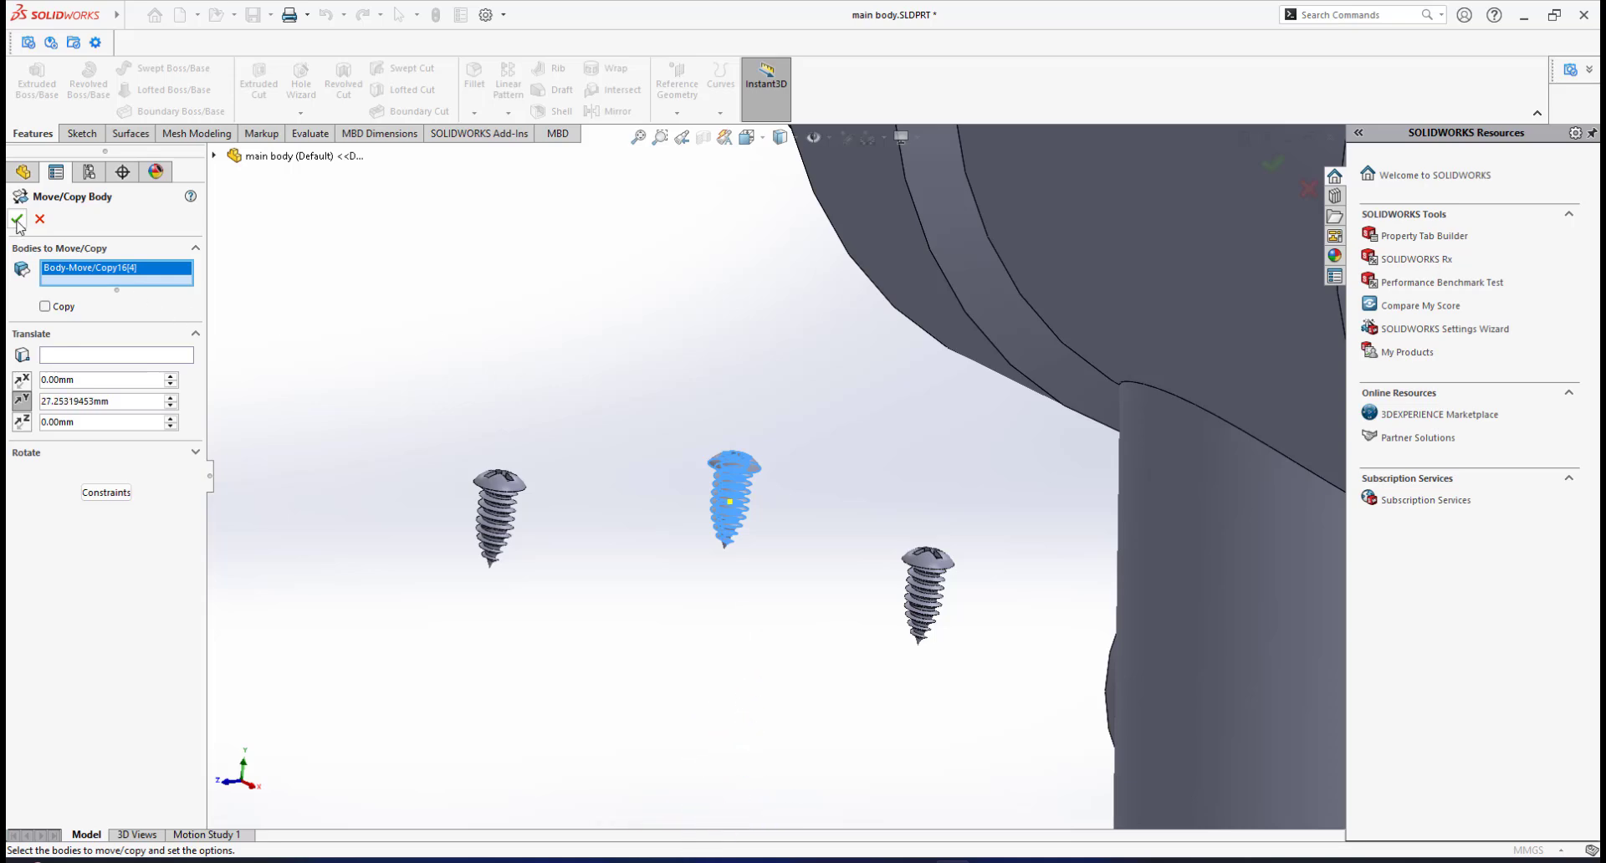
{"action": "key", "text": "Return"}
Move one more screw from the remaining overlapping pair 40 mm along Z, without creating another copy
{"action": "scroll", "coordinate": [778, 548], "scroll_direction": "up", "scroll_amount": 3}
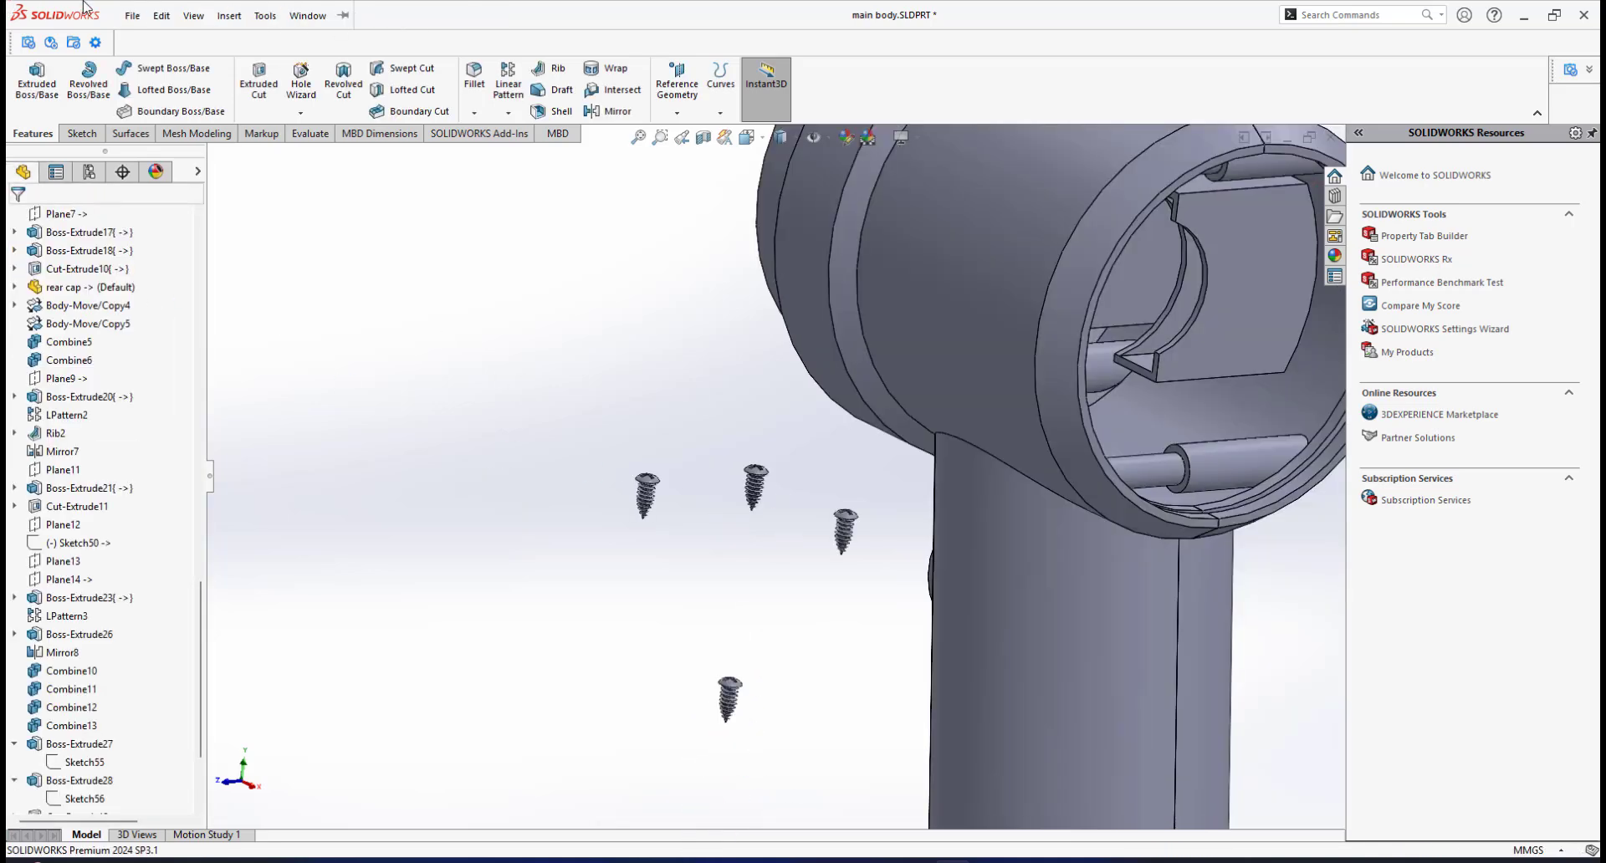
{"action": "left_click", "coordinate": [193, 15]}
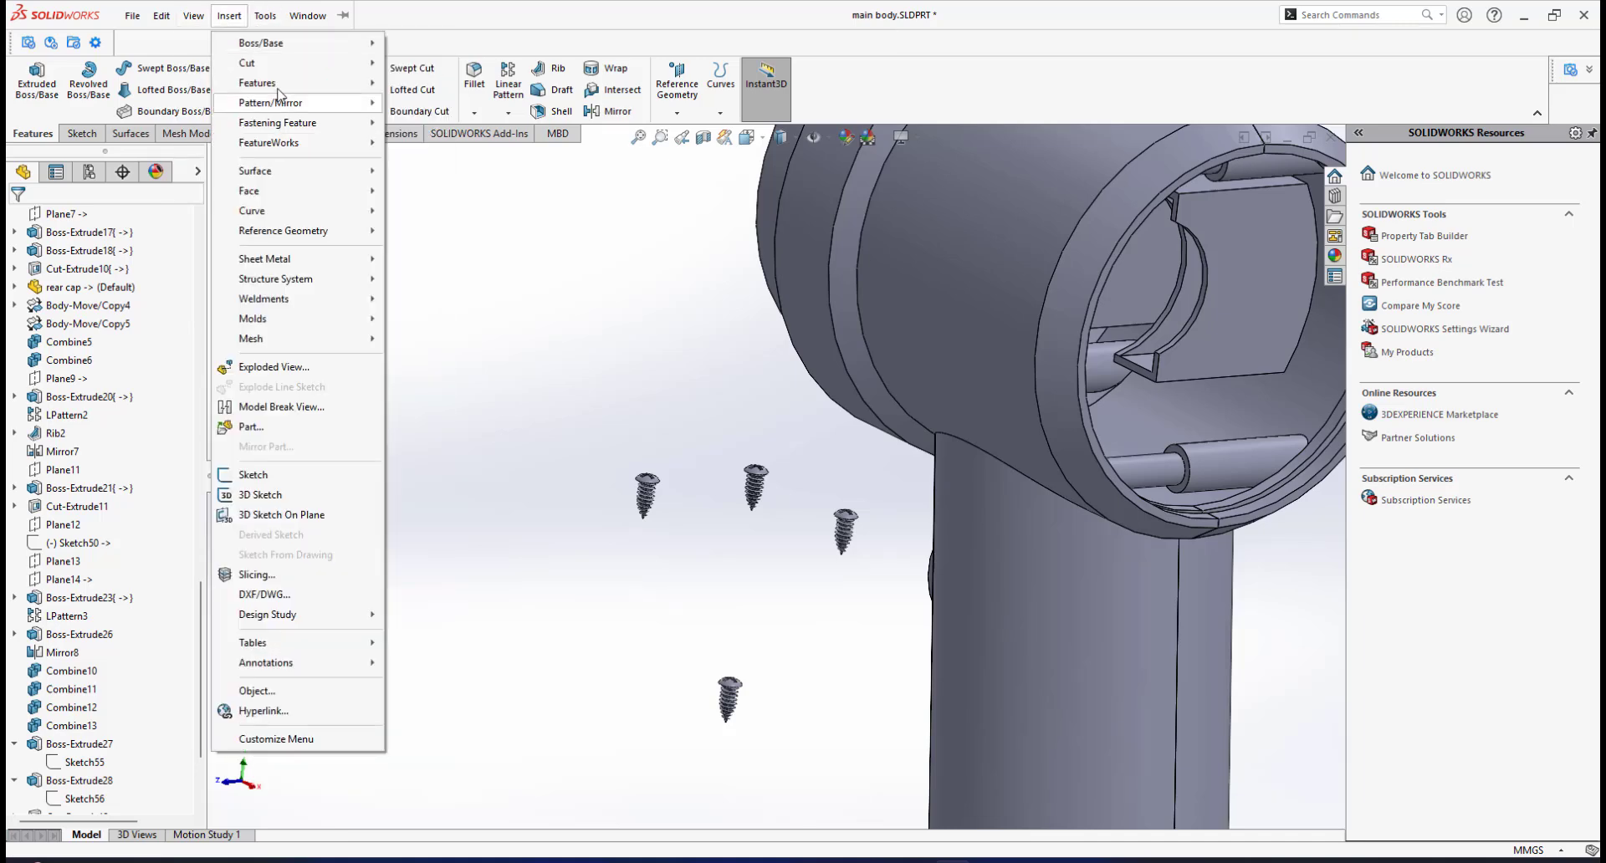
{"action": "mouse_move", "coordinate": [281, 86]}
{"action": "left_click", "coordinate": [444, 547]}
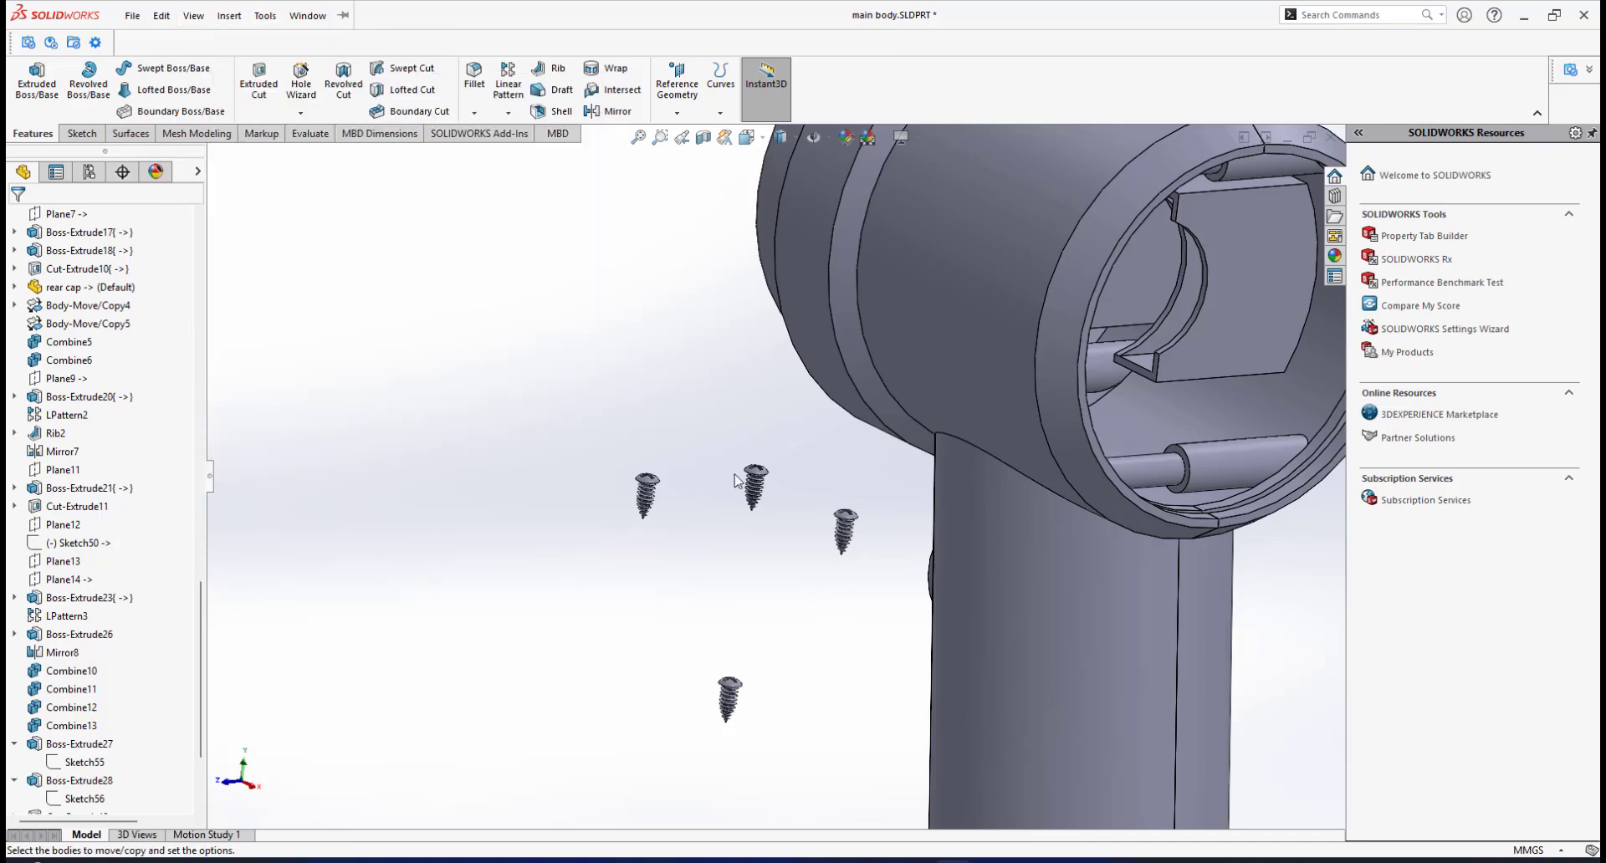
{"action": "left_click", "coordinate": [753, 482]}
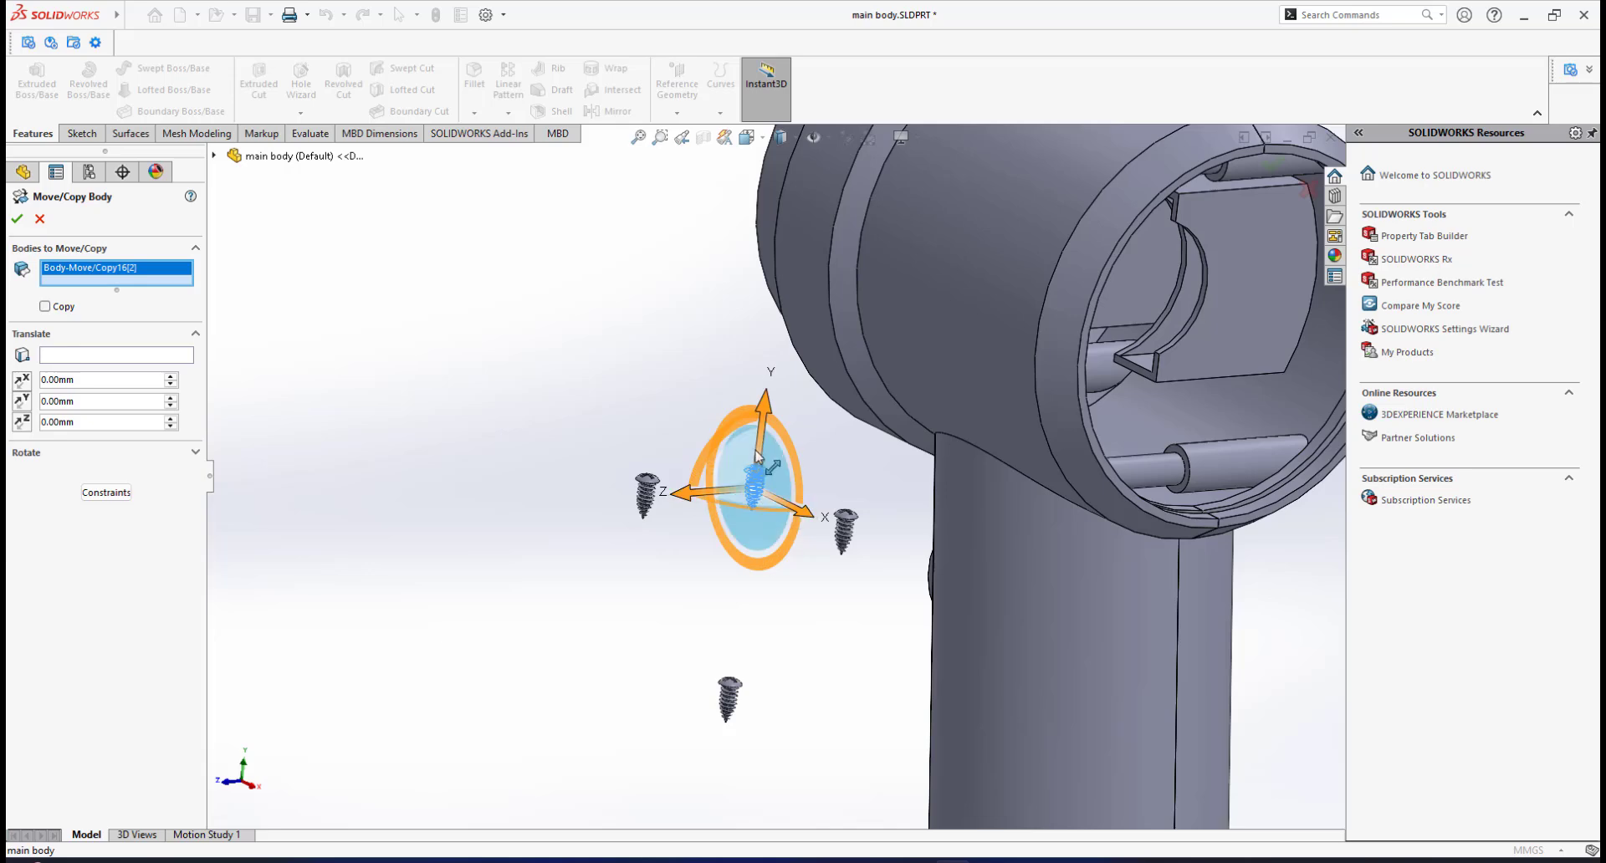
{"action": "left_click_drag", "start_coordinate": [711, 491], "coordinate": [469, 514]}
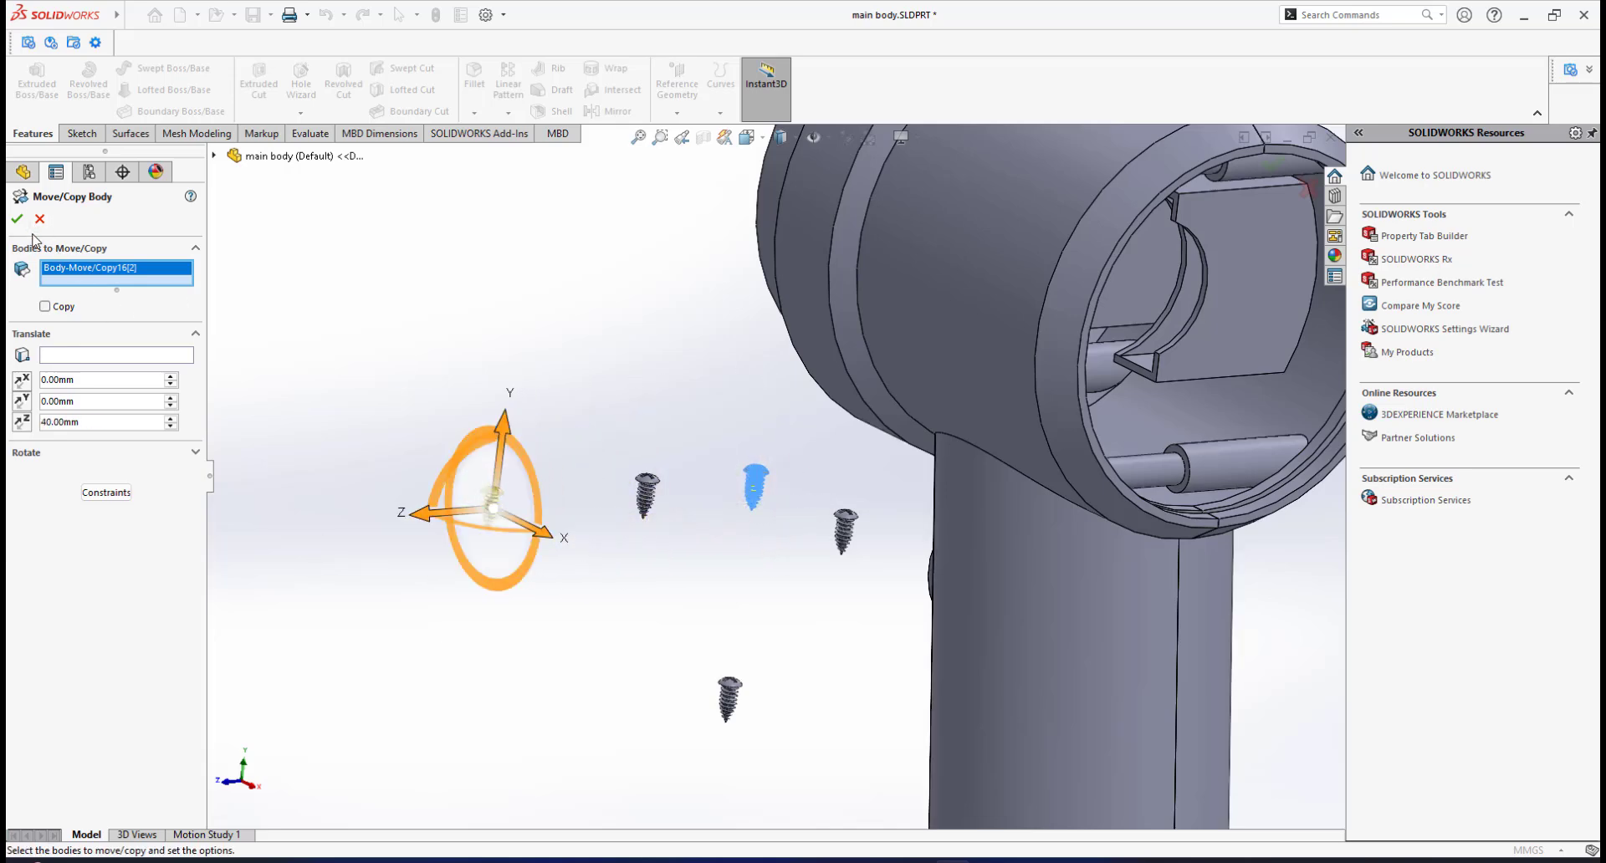
{"action": "scroll", "coordinate": [706, 502], "scroll_direction": "up", "scroll_amount": 4}
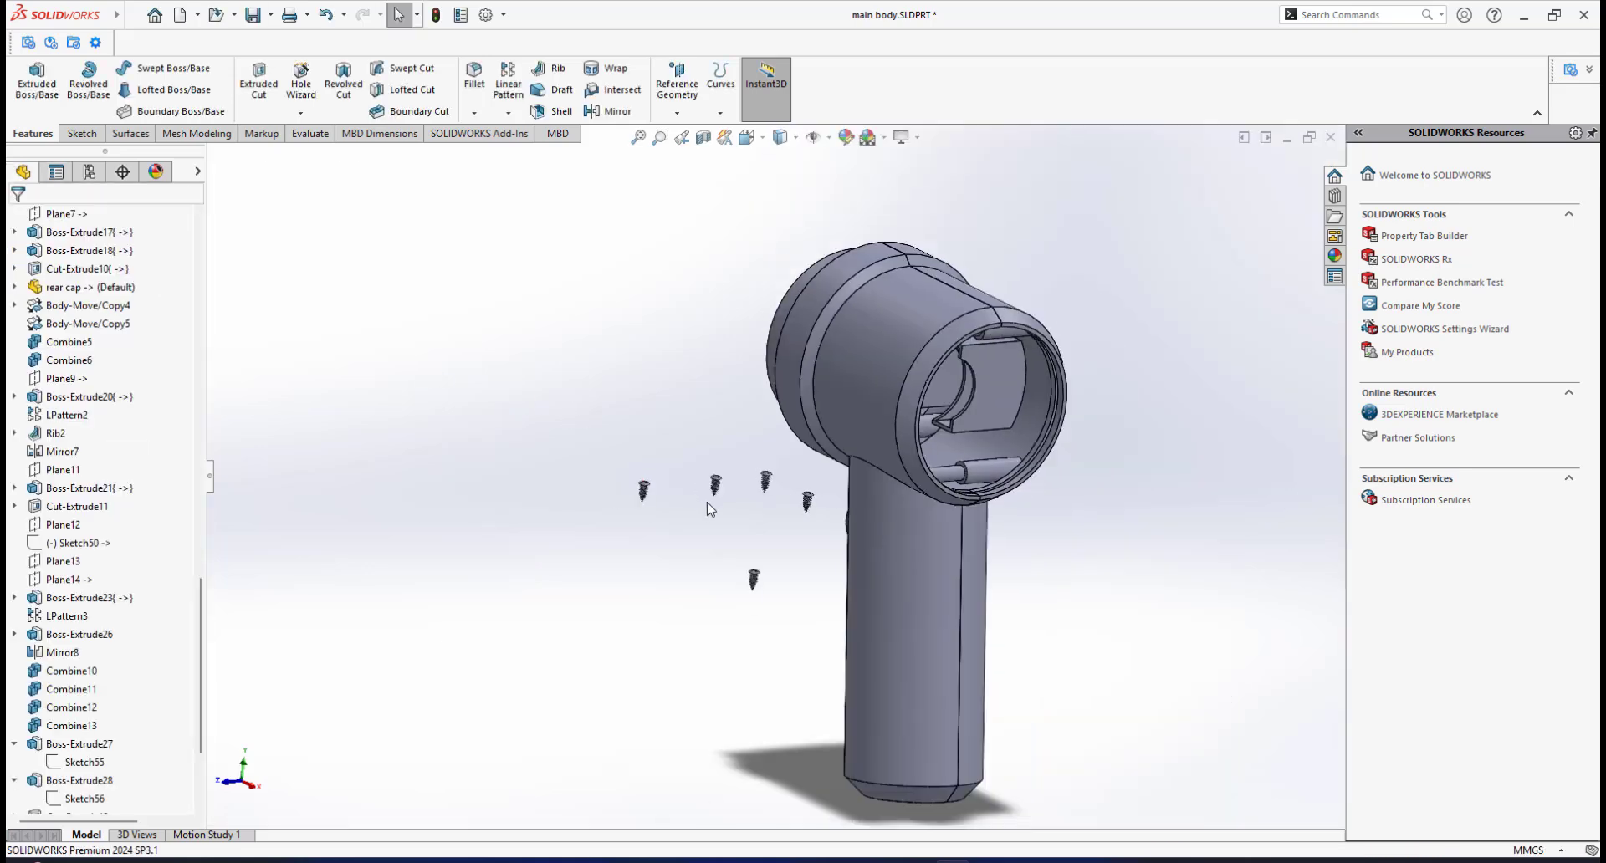
Examine the separated screws beside the blower housing from several angles
{"action": "scroll", "coordinate": [706, 502], "scroll_direction": "down", "scroll_amount": 3}
{"action": "middle_click_drag", "start_coordinate": [806, 499], "coordinate": [872, 490]}
{"action": "scroll", "coordinate": [872, 490], "scroll_direction": "down", "scroll_amount": 3}
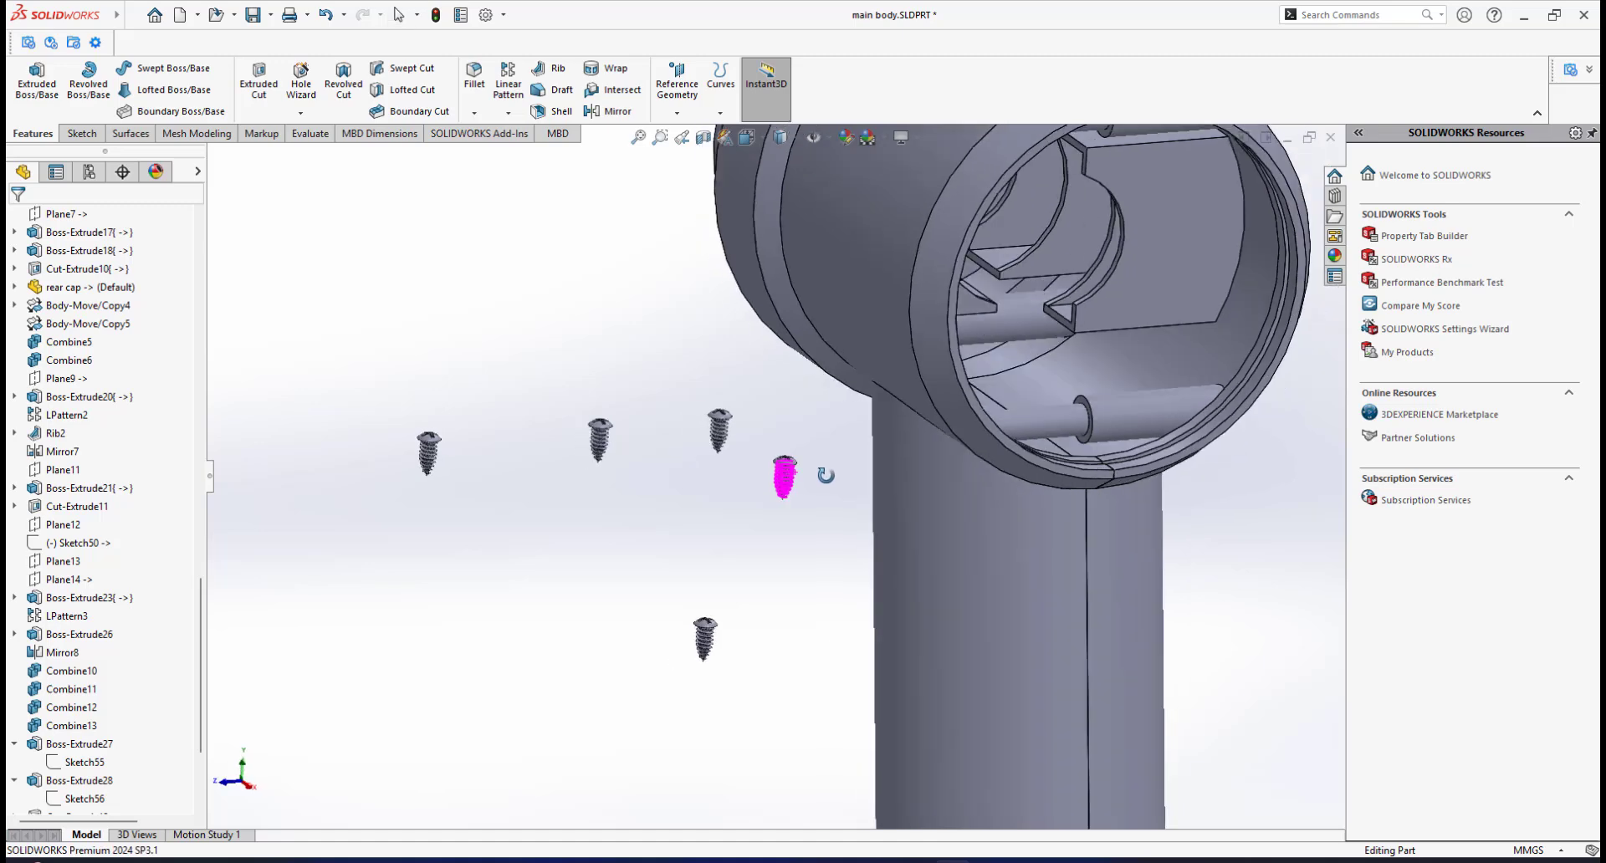
{"action": "scroll", "coordinate": [899, 453], "scroll_direction": "up", "scroll_amount": 3}
{"action": "middle_click_drag", "start_coordinate": [900, 453], "coordinate": [771, 460]}
{"action": "scroll", "coordinate": [797, 500], "scroll_direction": "down", "scroll_amount": 2}
{"action": "scroll", "coordinate": [841, 452], "scroll_direction": "up", "scroll_amount": 3}
{"action": "scroll", "coordinate": [841, 450], "scroll_direction": "down", "scroll_amount": 3}
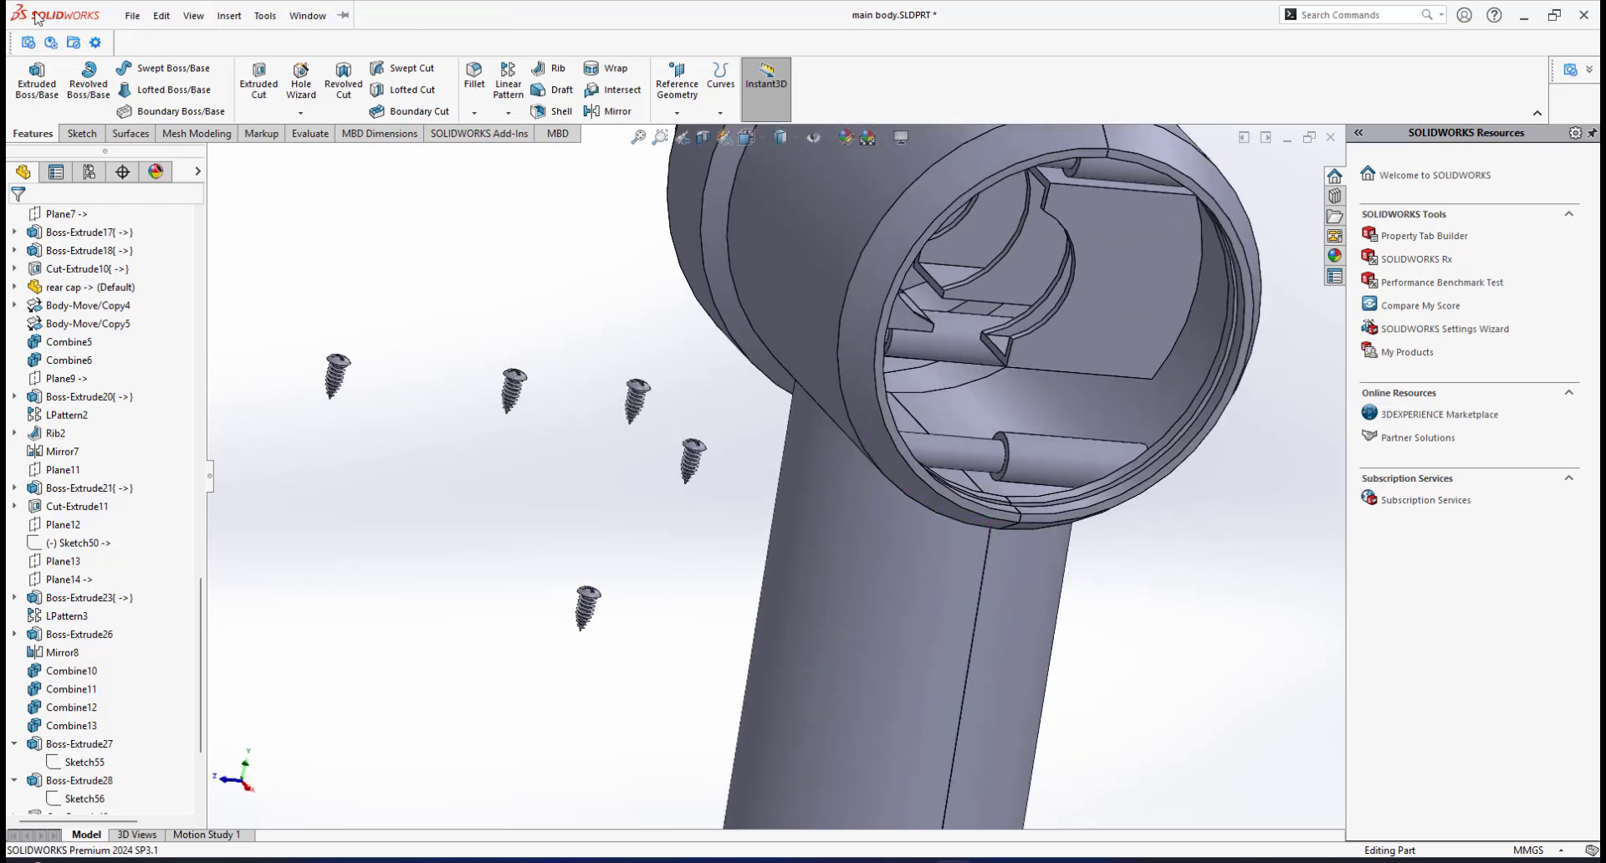
Start a constraint-based Move/Copy Body on the screw offset along X, ready to pick its mate faces
{"action": "left_click", "coordinate": [229, 15]}
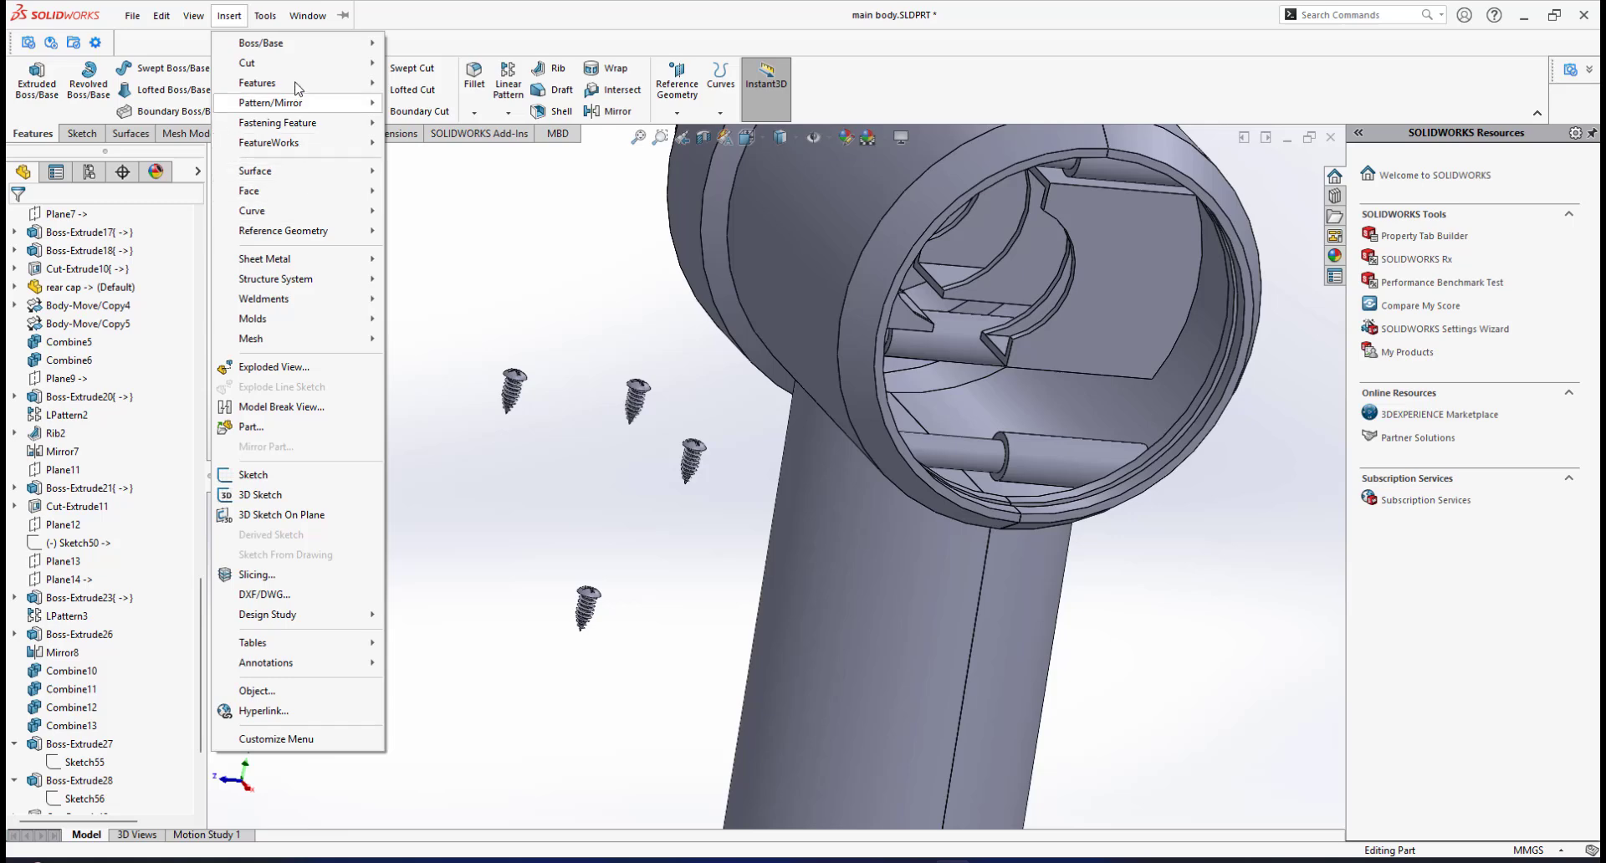
{"action": "mouse_move", "coordinate": [295, 88]}
{"action": "left_click", "coordinate": [431, 547]}
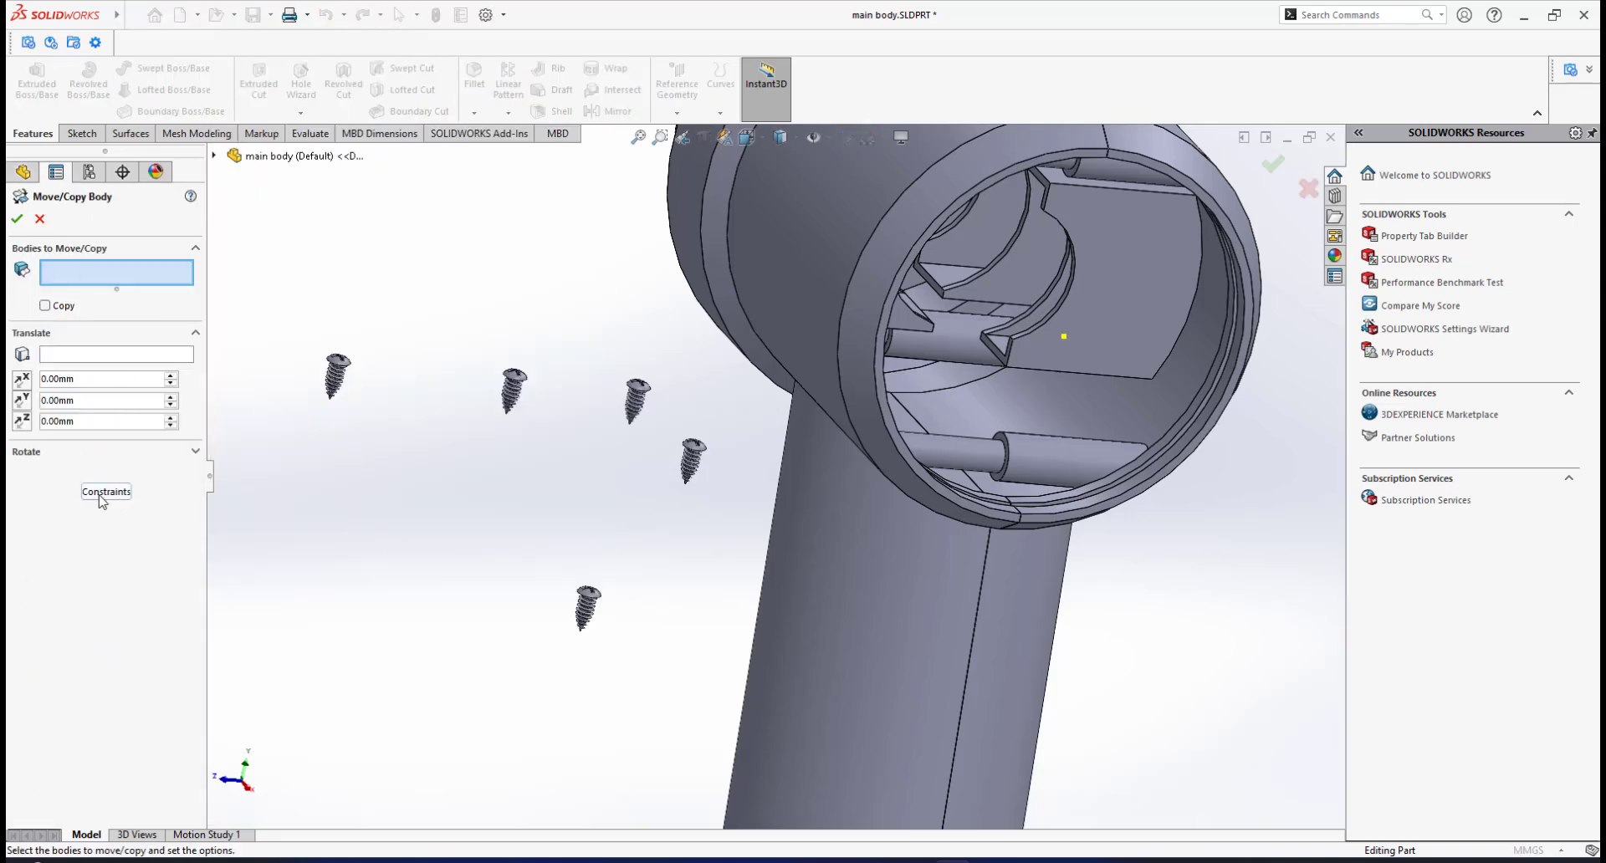
{"action": "left_click", "coordinate": [106, 491]}
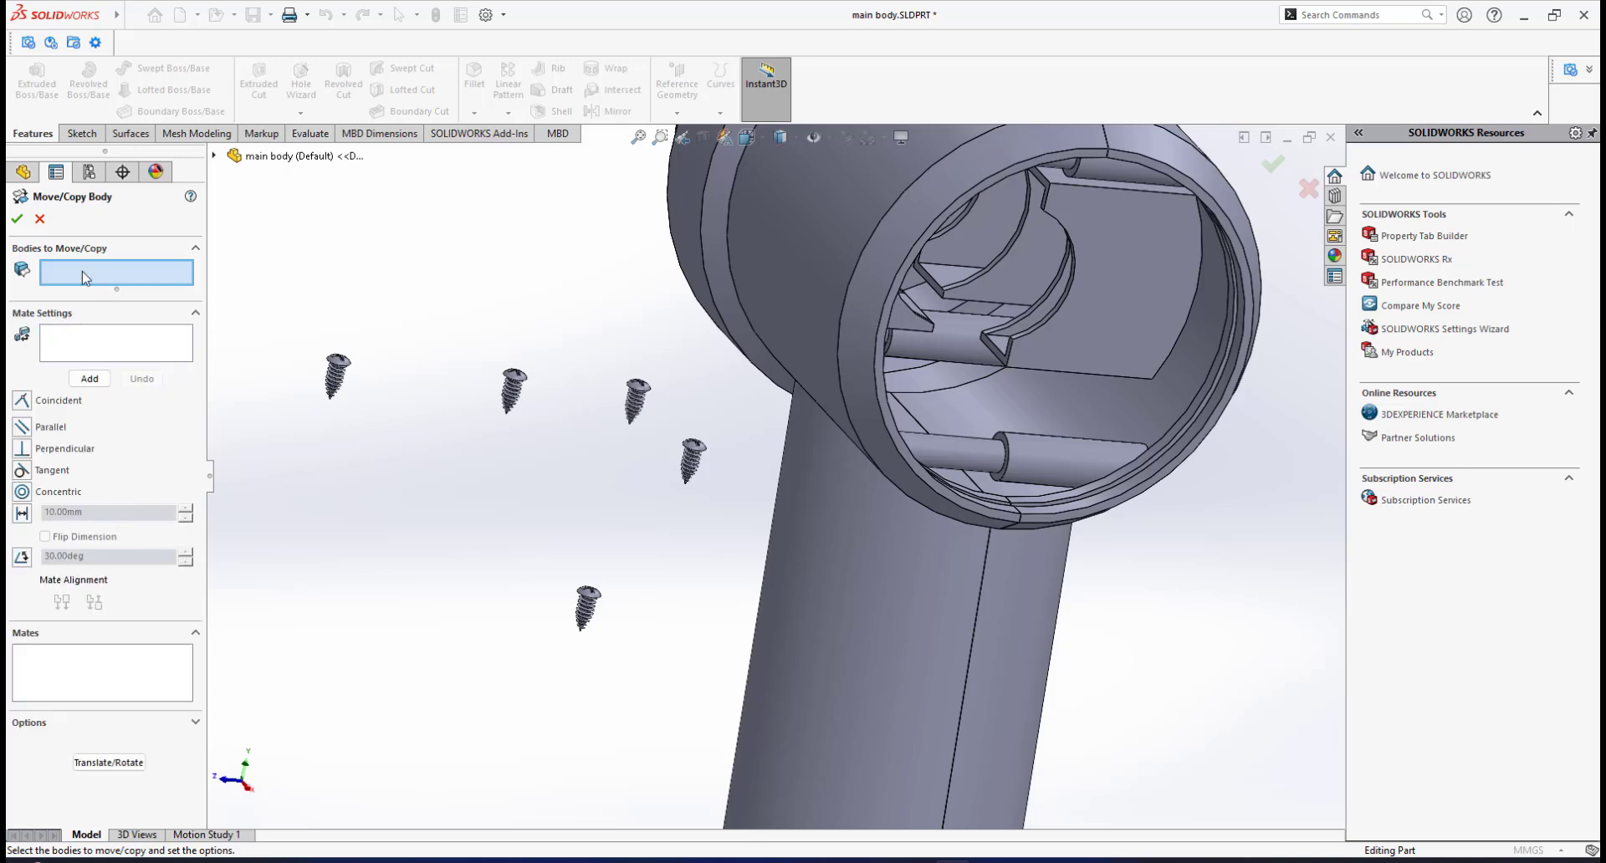
{"action": "scroll", "coordinate": [715, 464], "scroll_direction": "down", "scroll_amount": 2}
{"action": "left_click", "coordinate": [684, 449]}
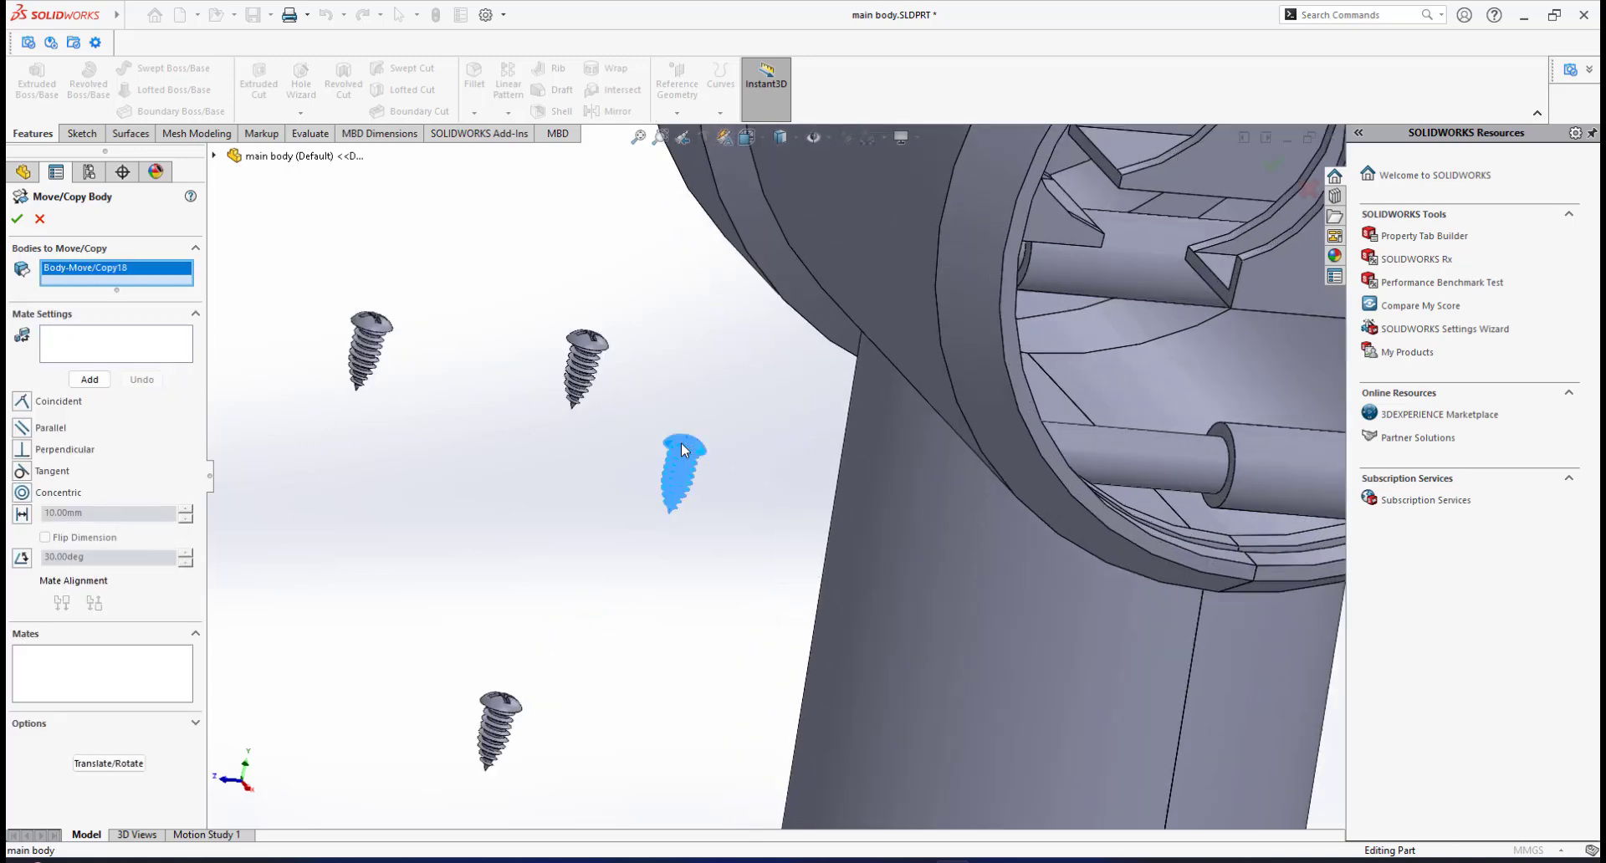
{"action": "left_click", "coordinate": [114, 349]}
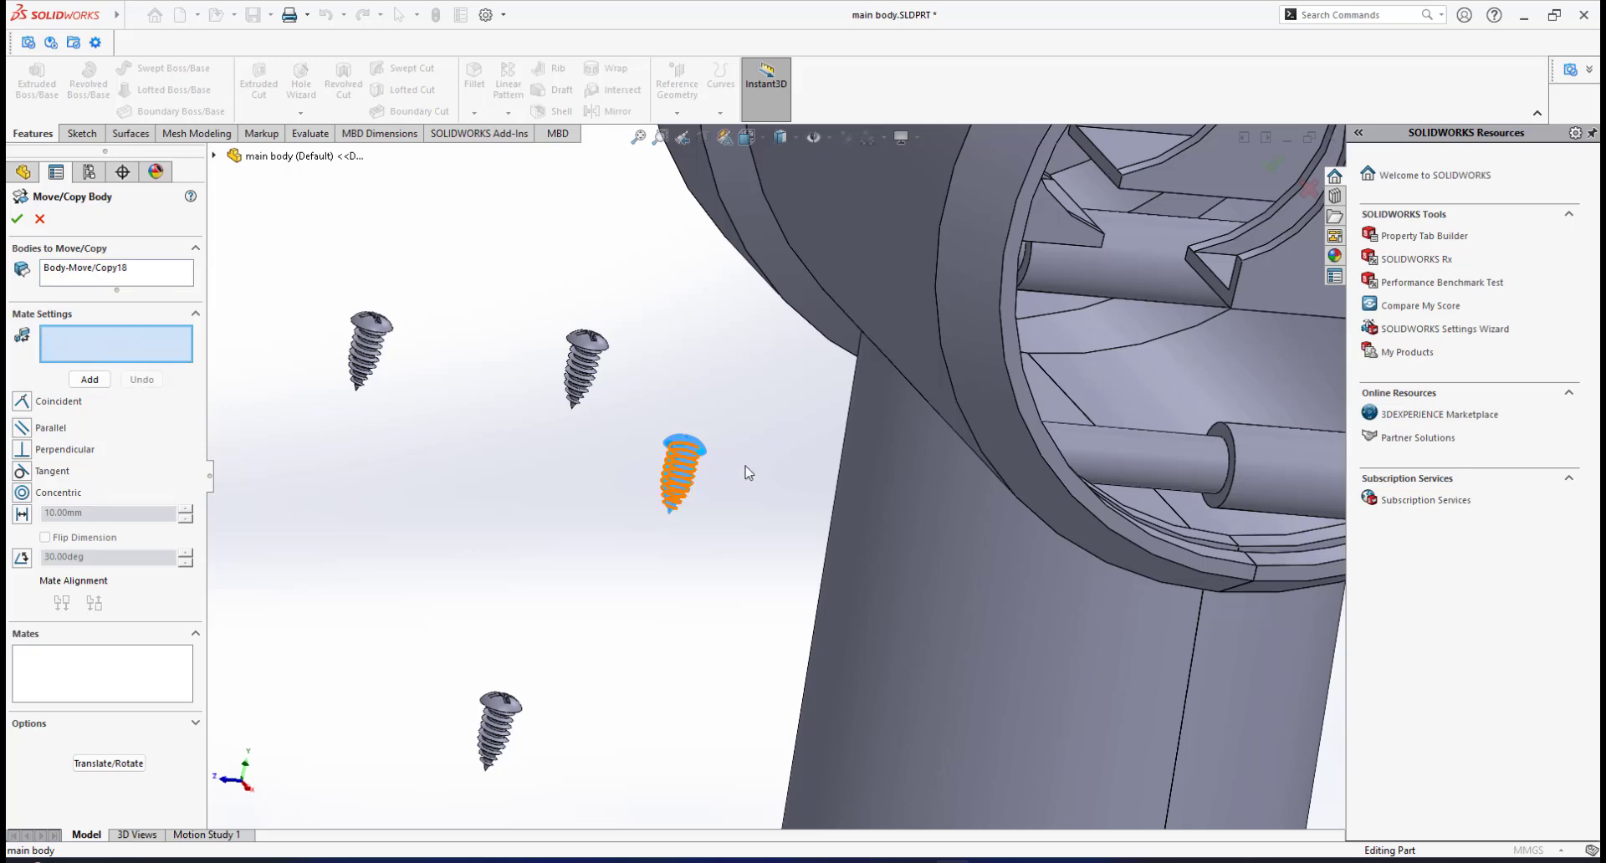
Choose the screw's cylindrical shank face and the lower screw hole's inner face in the barrel's wide collar as mate entities
{"action": "scroll", "coordinate": [700, 477], "scroll_direction": "down", "scroll_amount": 6}
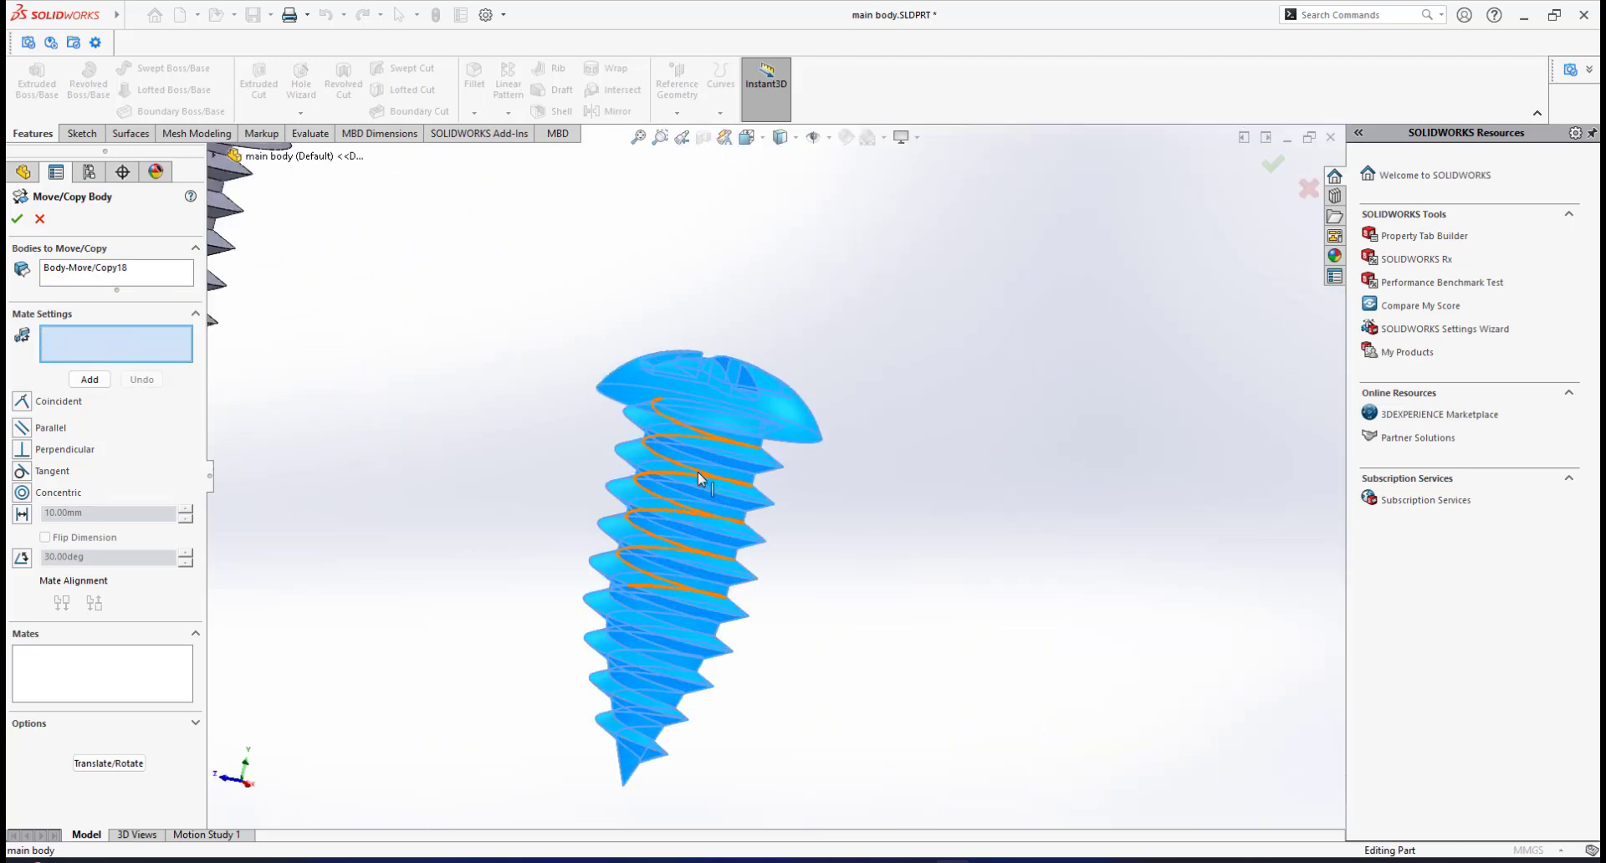
{"action": "scroll", "coordinate": [709, 481], "scroll_direction": "down", "scroll_amount": 2}
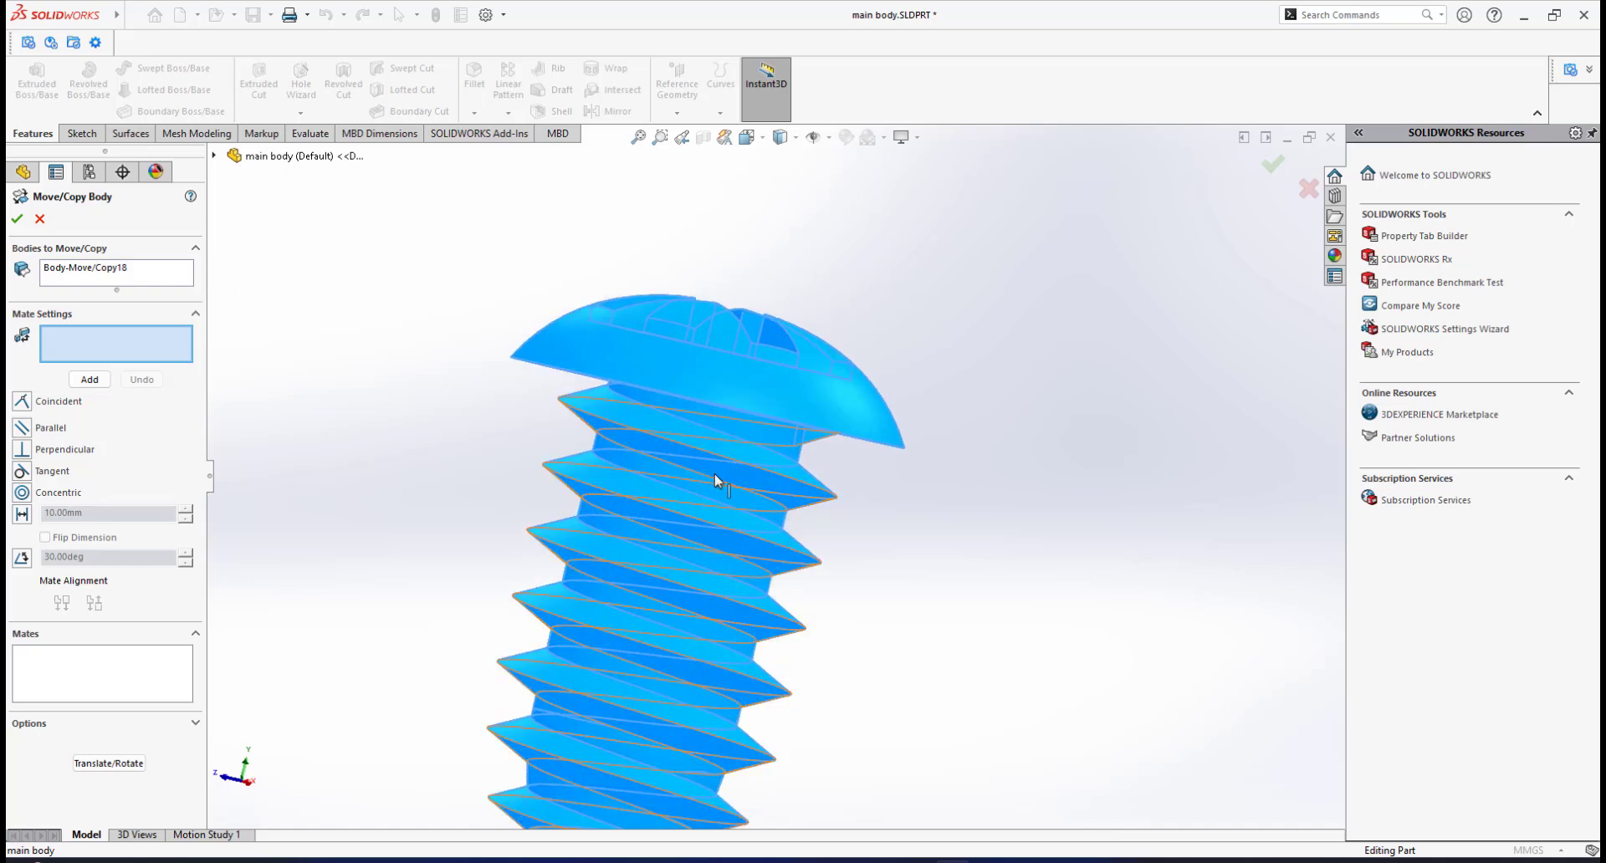
{"action": "left_click", "coordinate": [760, 432]}
{"action": "scroll", "coordinate": [837, 485], "scroll_direction": "up", "scroll_amount": 8}
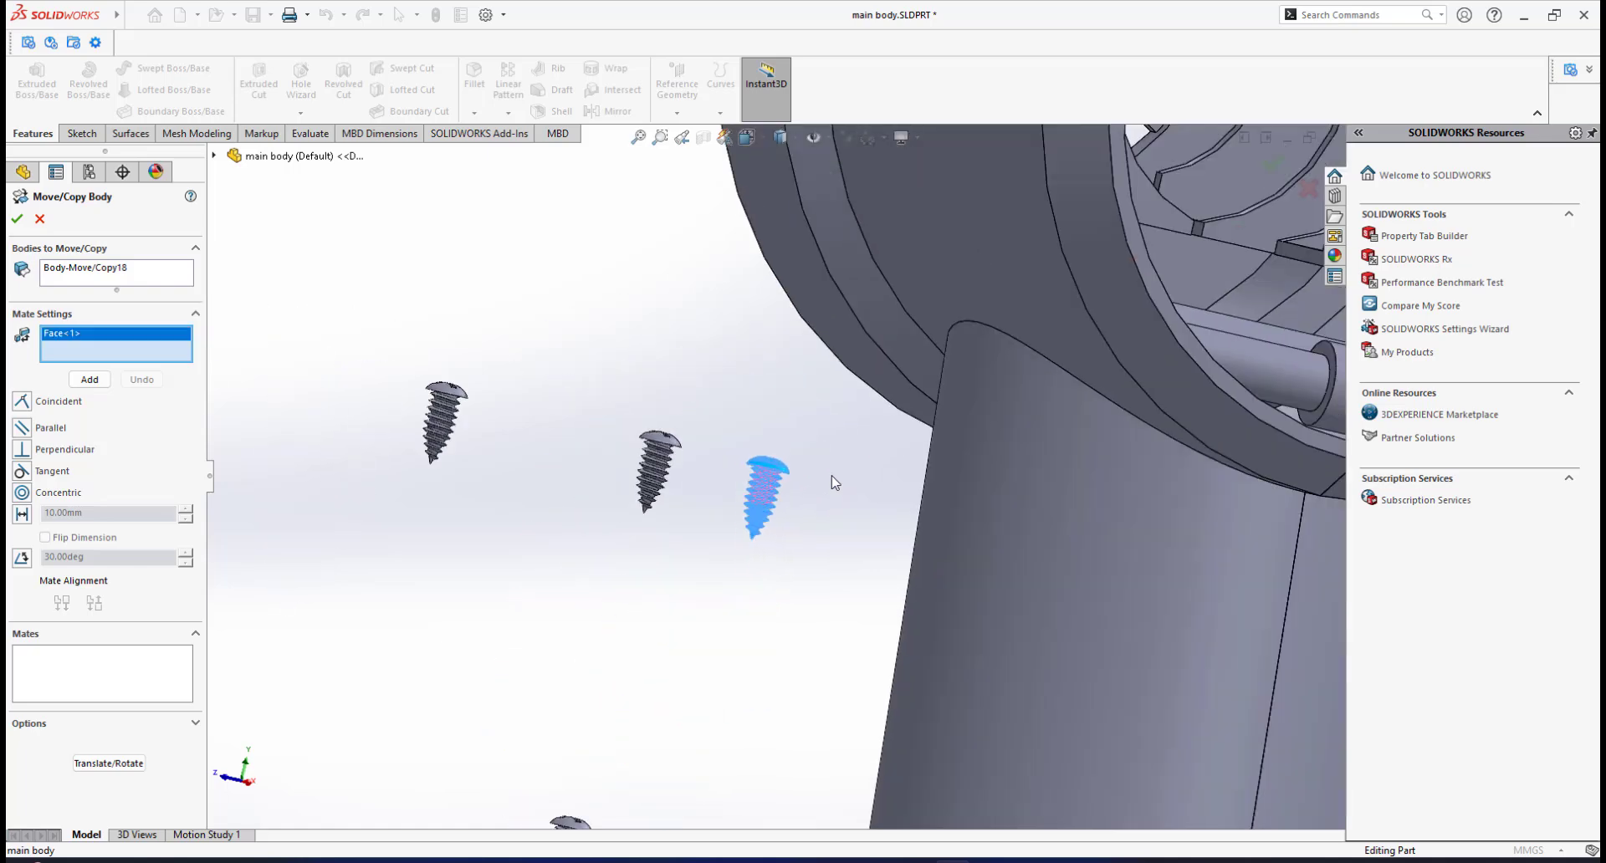
{"action": "scroll", "coordinate": [830, 477], "scroll_direction": "up", "scroll_amount": 6}
{"action": "middle_click_drag", "start_coordinate": [815, 477], "coordinate": [704, 456]}
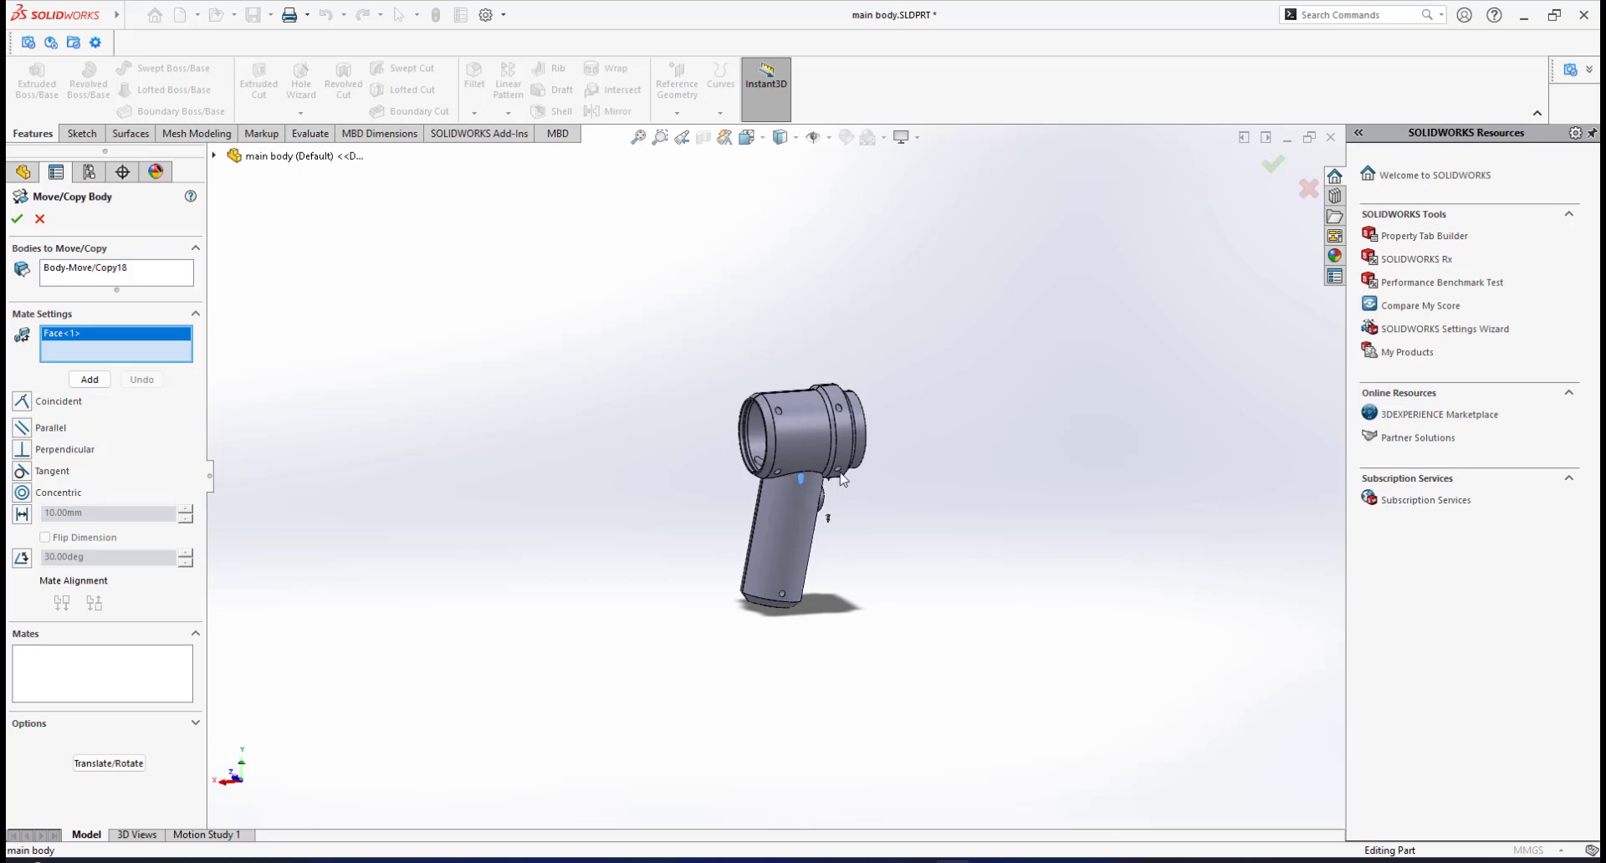
{"action": "scroll", "coordinate": [839, 477], "scroll_direction": "down", "scroll_amount": 5}
{"action": "scroll", "coordinate": [893, 517], "scroll_direction": "down", "scroll_amount": 6}
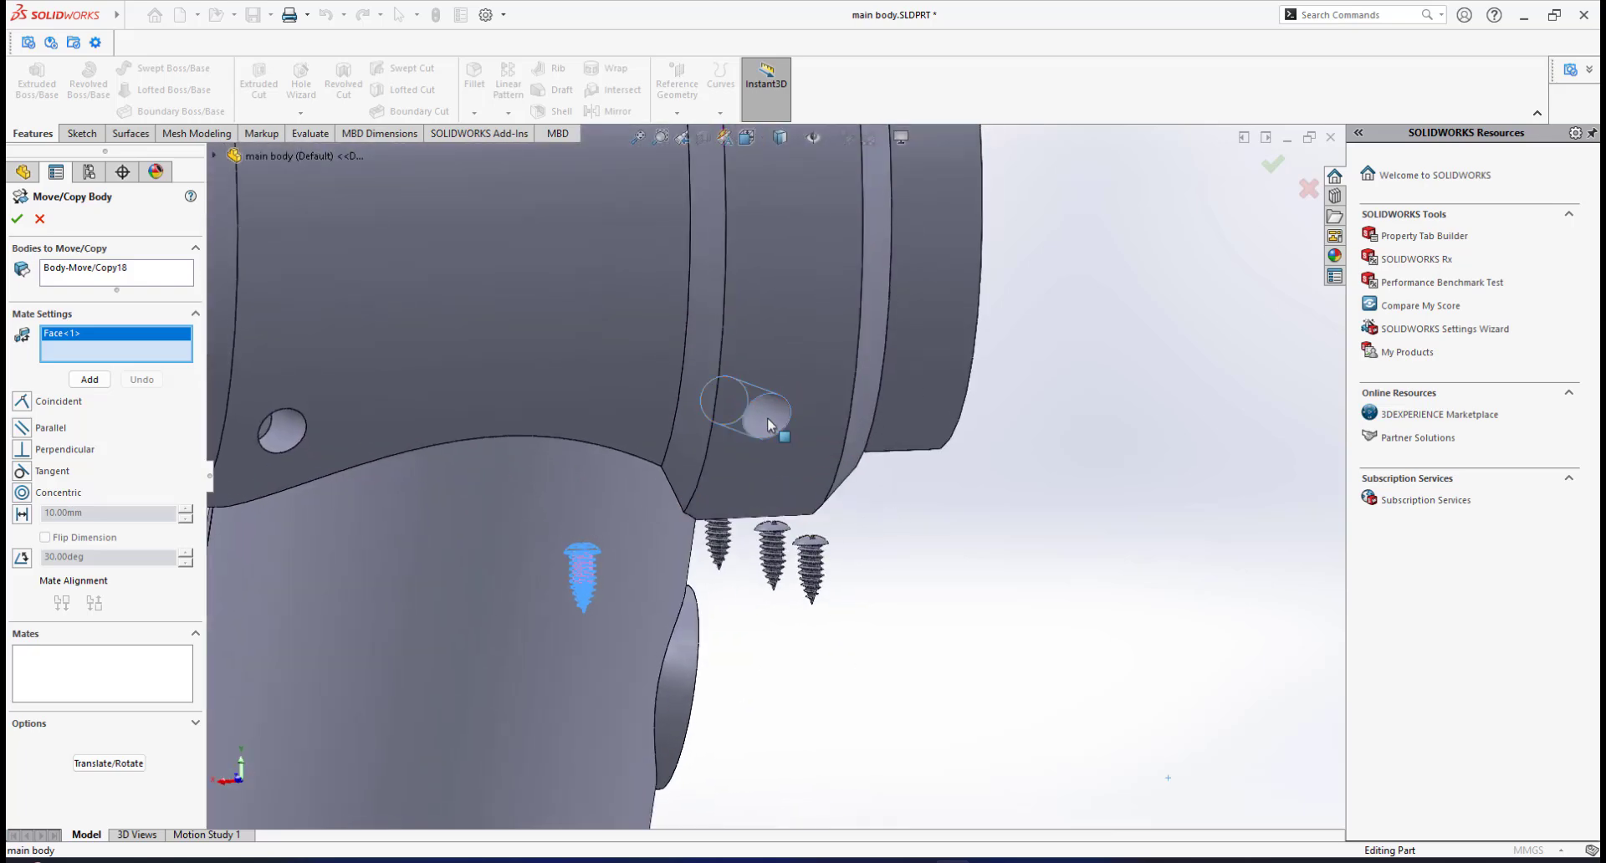
{"action": "left_click", "coordinate": [768, 424]}
Flip the screw's mate alignment and add the Concentric mate between its shank and the housing hole
{"action": "mouse_move", "coordinate": [760, 478]}
{"action": "middle_mouse_down"}
{"action": "mouse_move", "coordinate": [585, 458]}
{"action": "mouse_move", "coordinate": [873, 486]}
{"action": "mouse_move", "coordinate": [643, 481]}
{"action": "mouse_move", "coordinate": [740, 468]}
{"action": "middle_mouse_up"}
{"action": "scroll", "coordinate": [643, 482], "scroll_direction": "up", "scroll_amount": 4}
{"action": "scroll", "coordinate": [443, 433], "scroll_direction": "down", "scroll_amount": 5}
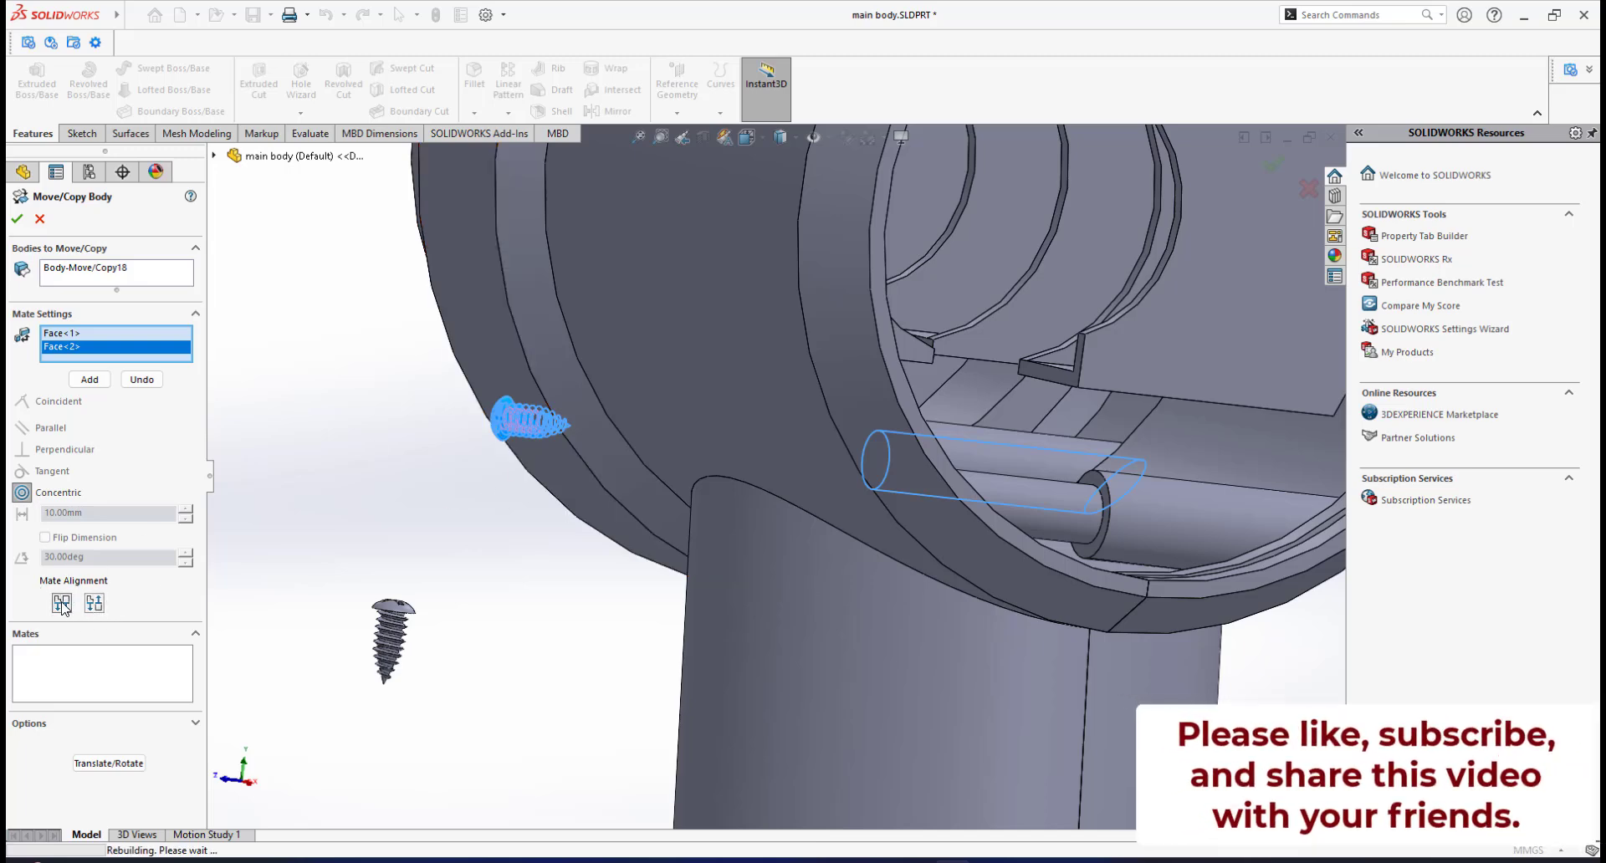
{"action": "left_click", "coordinate": [62, 603]}
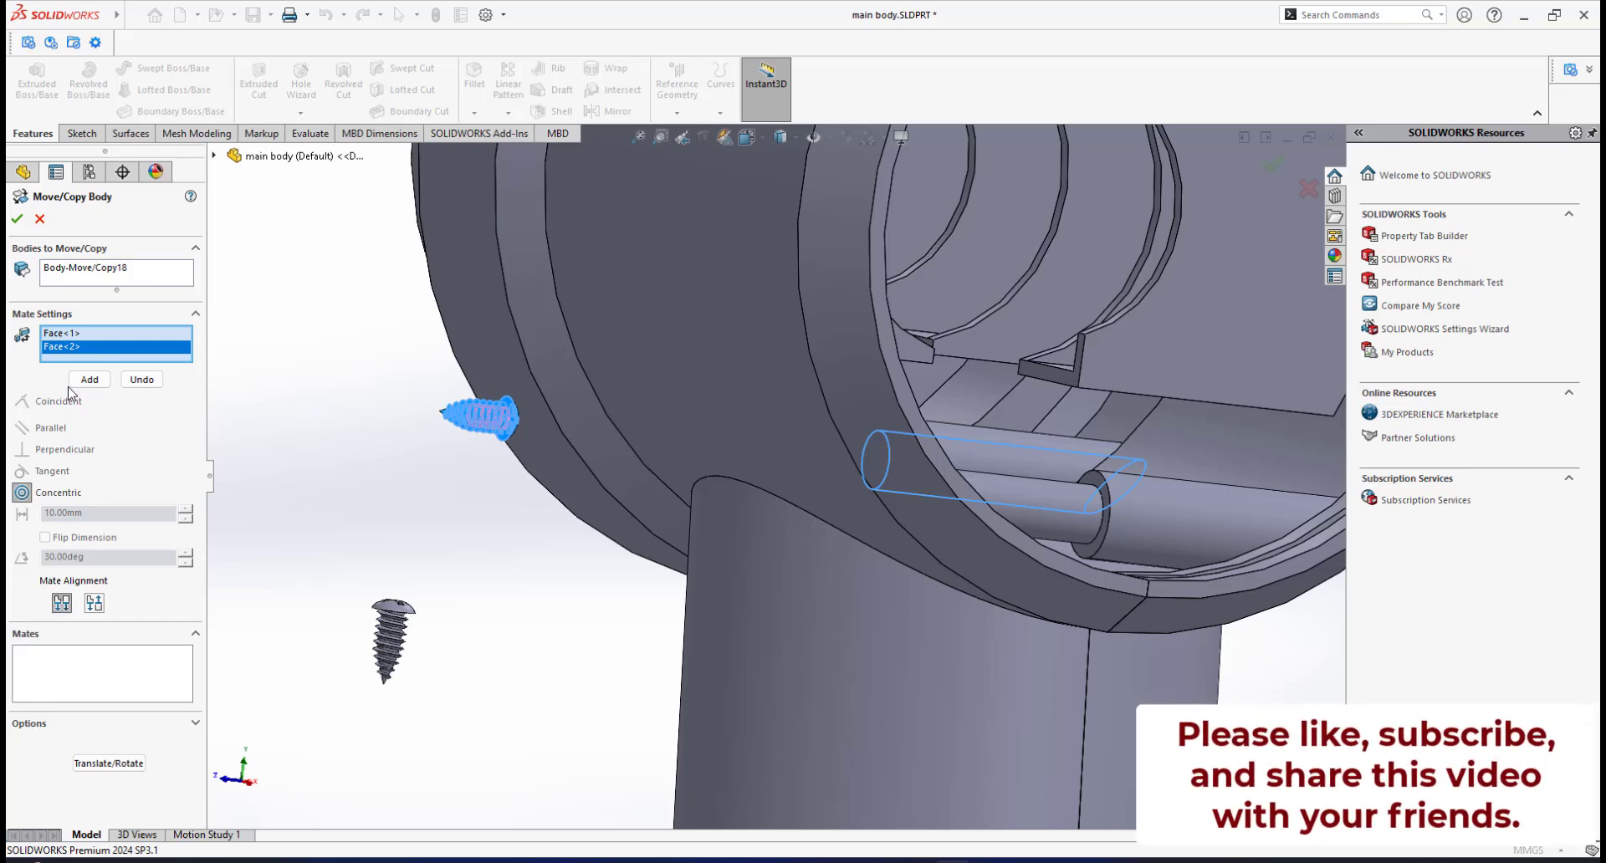
{"action": "left_click", "coordinate": [91, 379]}
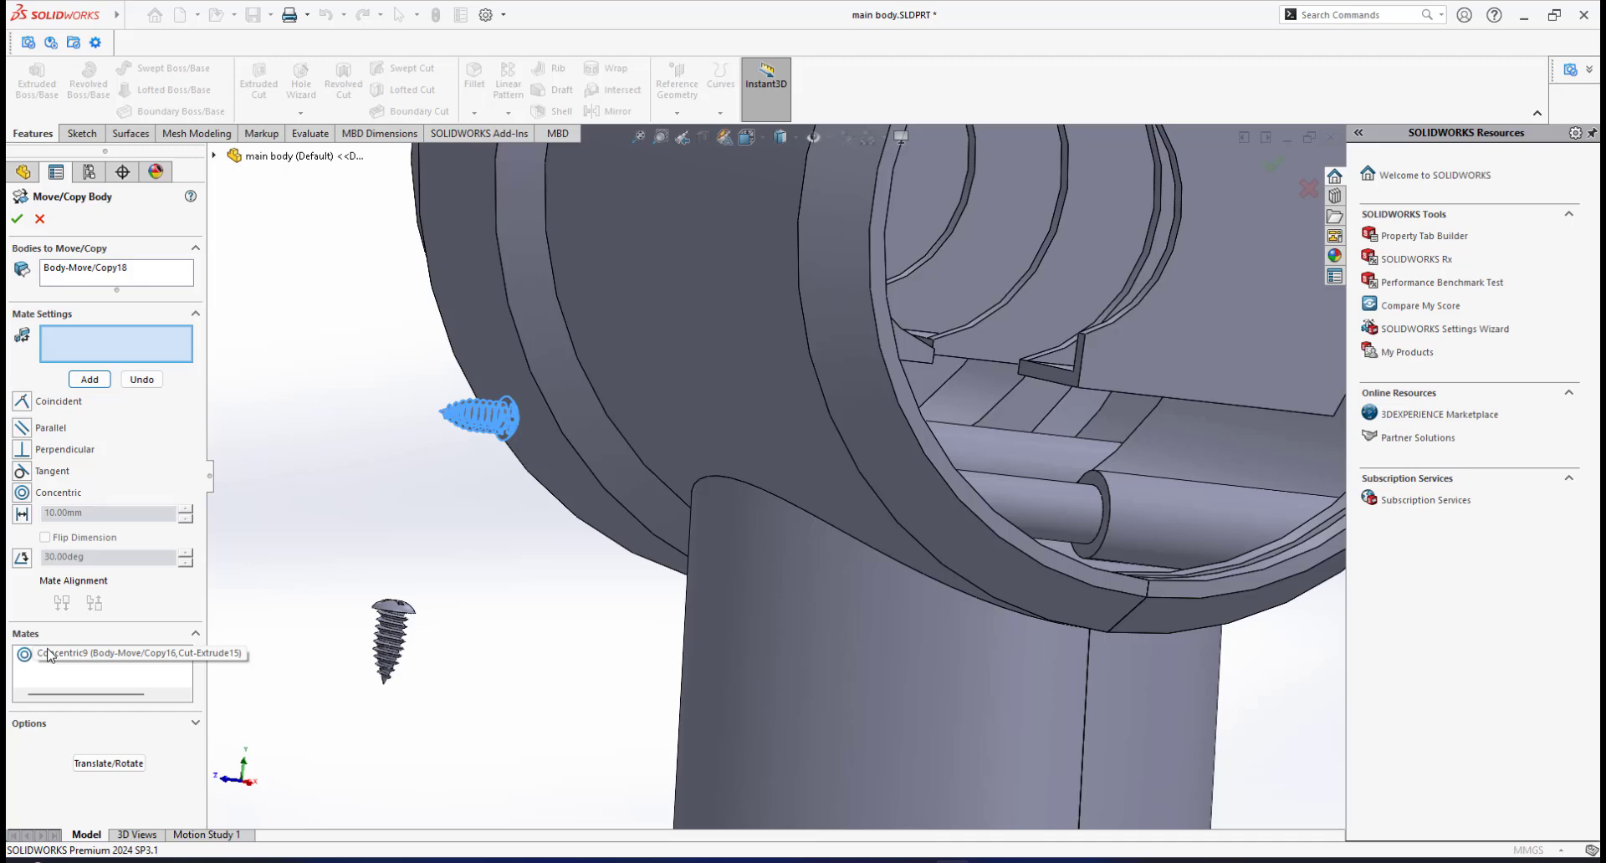
Choose the flat underside of the collar screw's head as the first face for its second mate
{"action": "scroll", "coordinate": [493, 512], "scroll_direction": "up", "scroll_amount": 4}
{"action": "scroll", "coordinate": [657, 447], "scroll_direction": "down", "scroll_amount": 7}
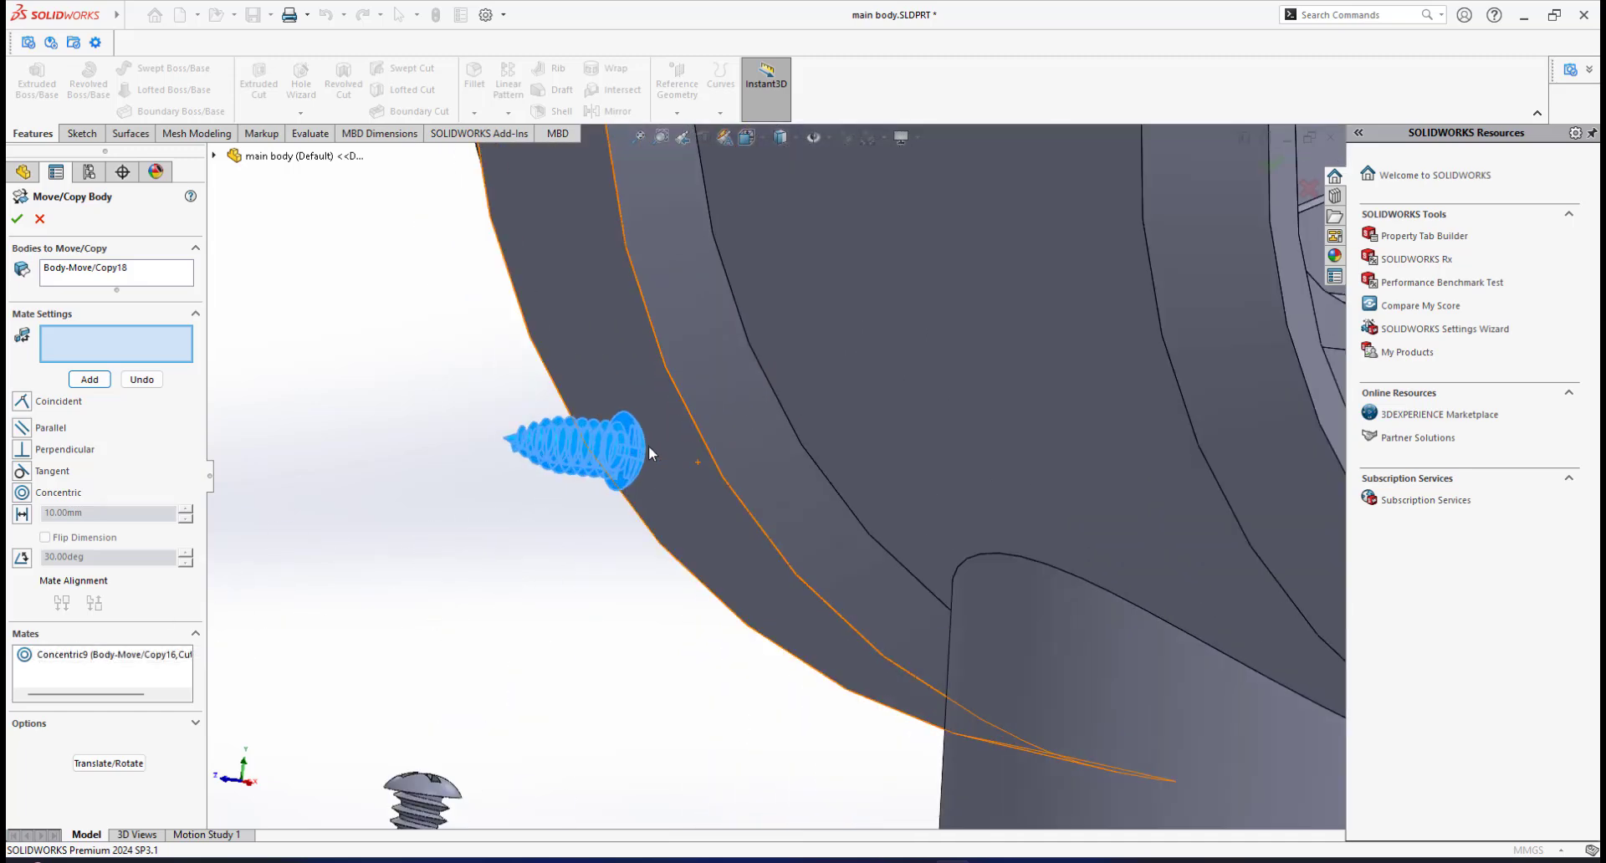
{"action": "mouse_move", "coordinate": [649, 446]}
{"action": "middle_mouse_down"}
{"action": "mouse_move", "coordinate": [640, 461]}
{"action": "mouse_move", "coordinate": [660, 460]}
{"action": "middle_mouse_up"}
{"action": "scroll", "coordinate": [644, 426], "scroll_direction": "down", "scroll_amount": 4}
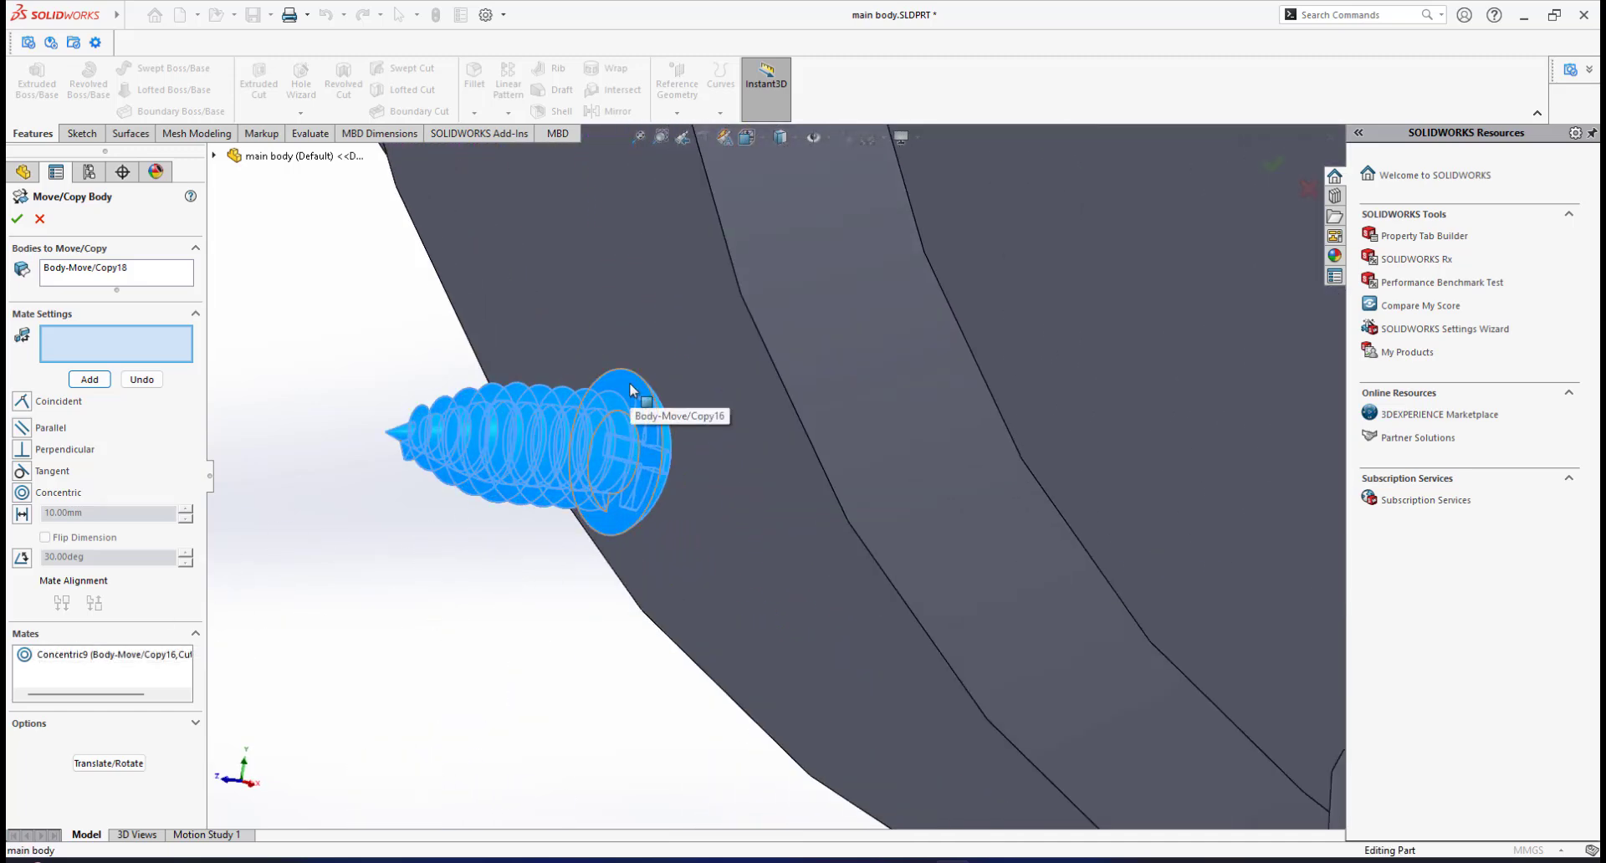
{"action": "left_click", "coordinate": [632, 390]}
{"action": "scroll", "coordinate": [671, 498], "scroll_direction": "up", "scroll_amount": 4}
{"action": "scroll", "coordinate": [670, 453], "scroll_direction": "down", "scroll_amount": 6}
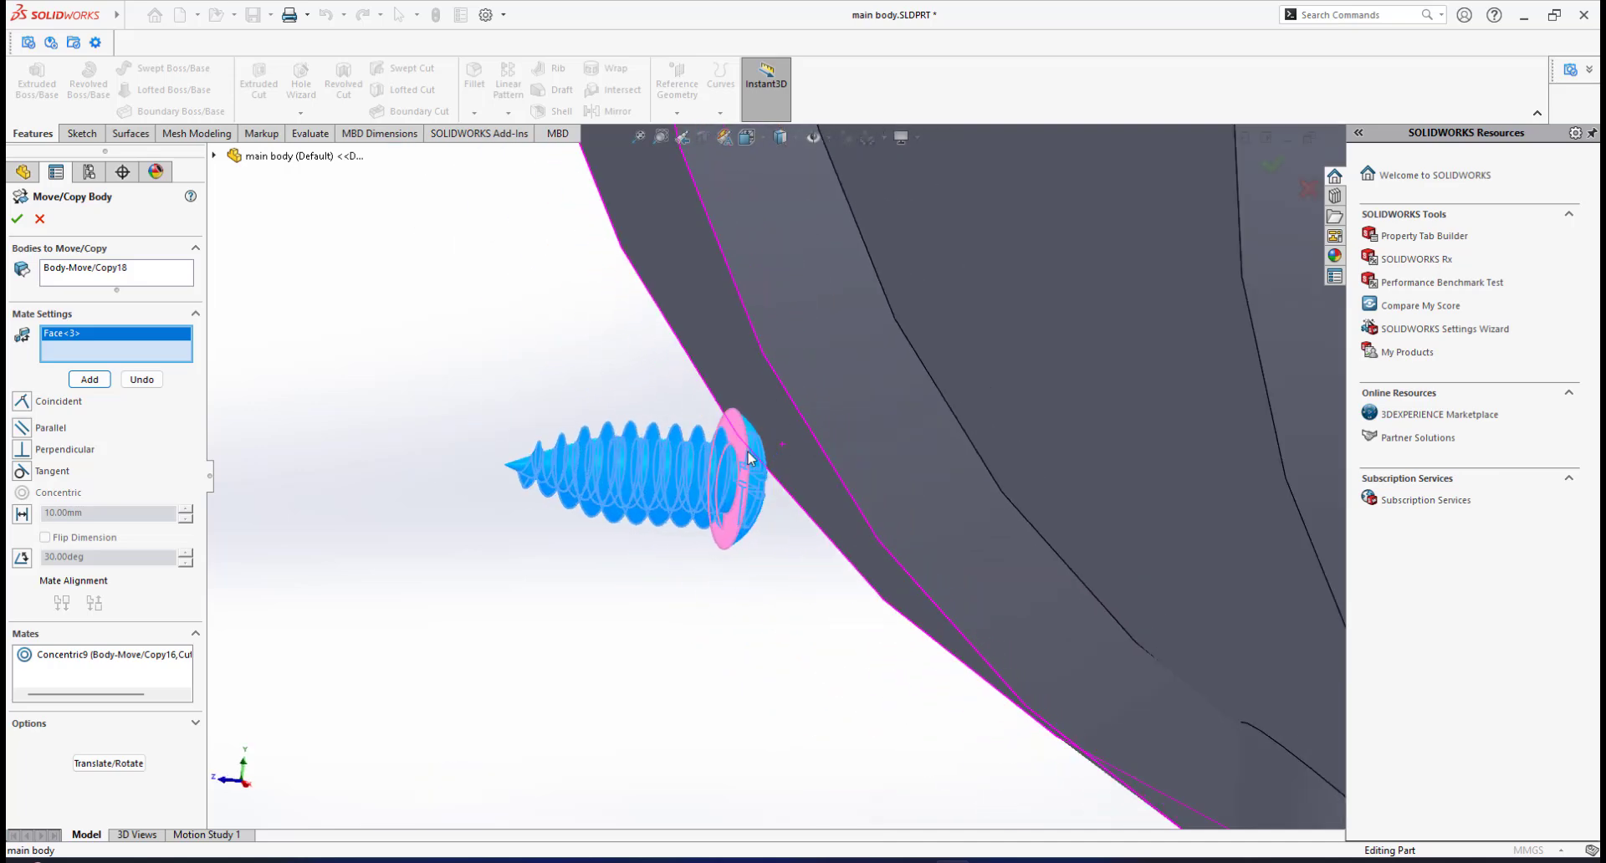
{"action": "scroll", "coordinate": [748, 452], "scroll_direction": "down", "scroll_amount": 4}
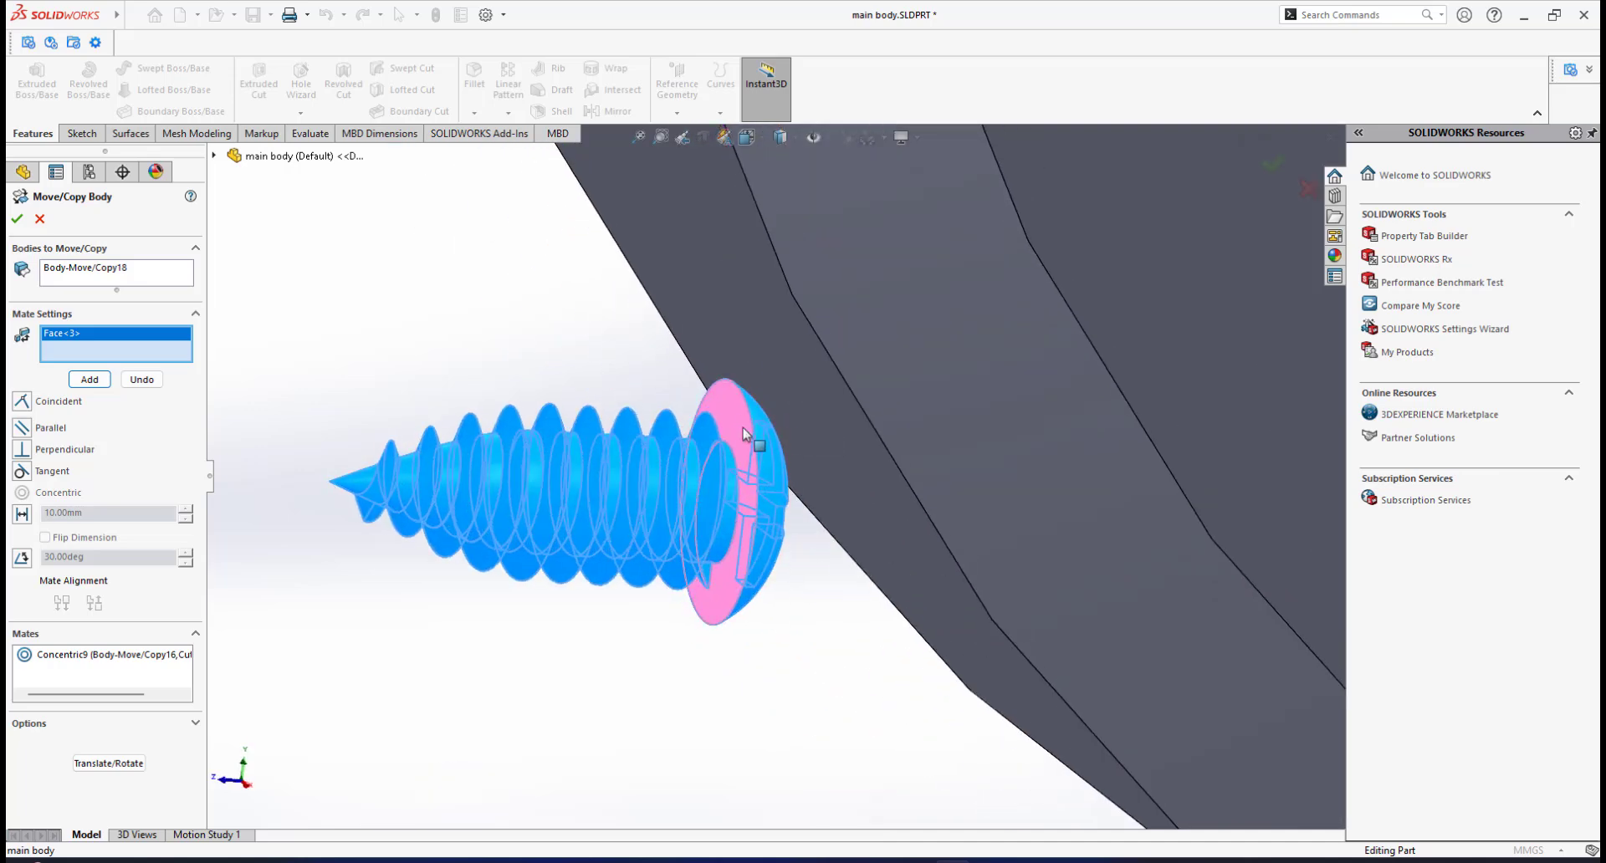
{"action": "middle_click_drag", "start_coordinate": [719, 421], "coordinate": [730, 419]}
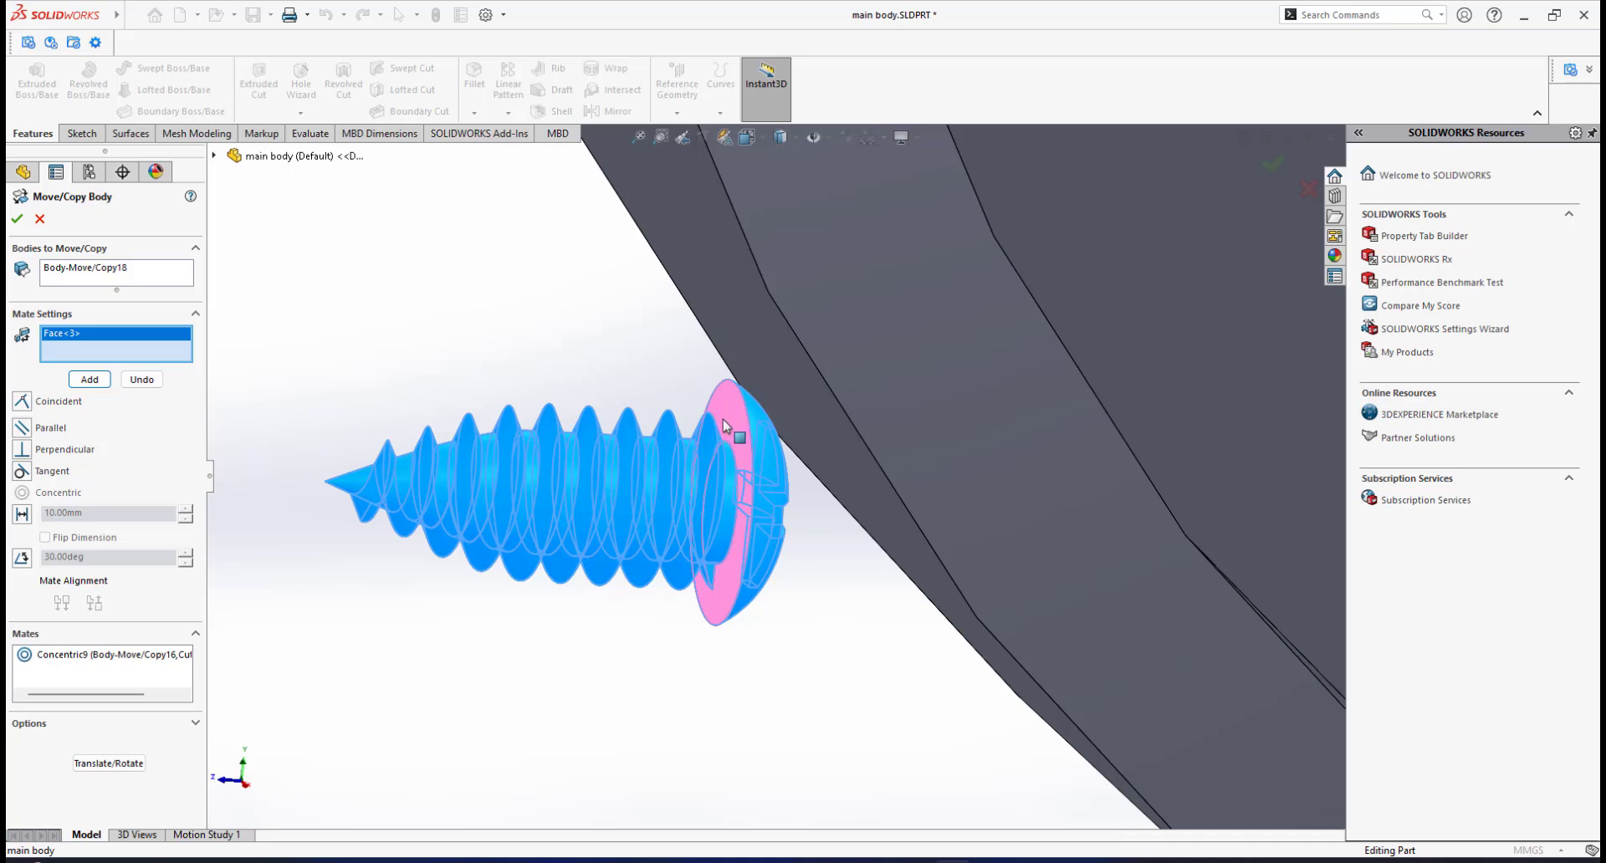
Pick the inner seat face of the collar's lower hole, add a Coincident mate with the screw head, and complete the move
{"action": "scroll", "coordinate": [795, 528], "scroll_direction": "up", "scroll_amount": 5}
{"action": "scroll", "coordinate": [796, 518], "scroll_direction": "down", "scroll_amount": 5}
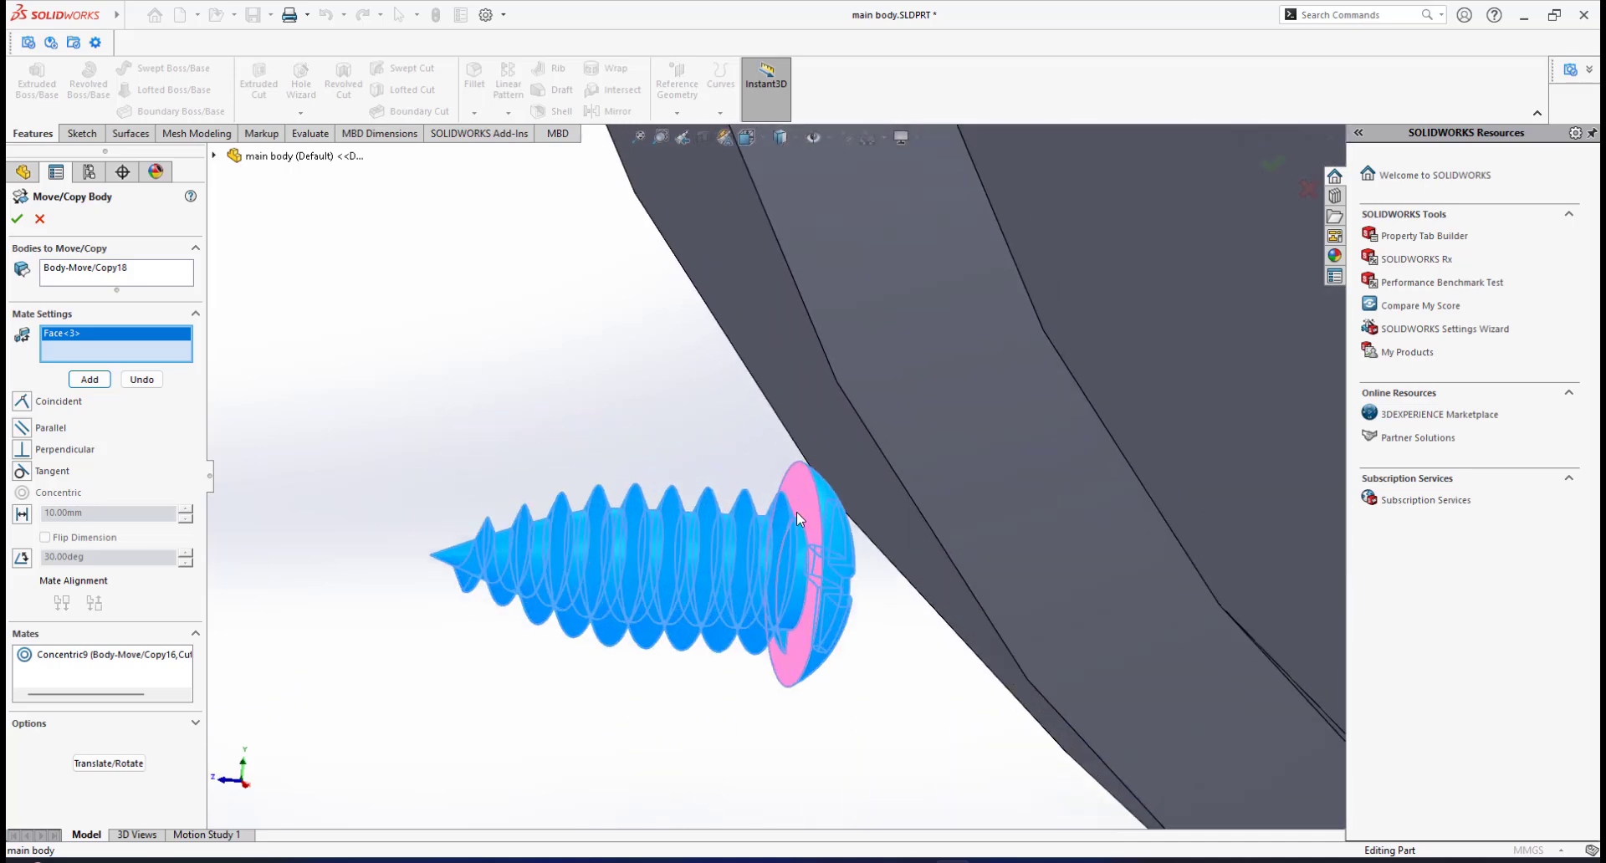
{"action": "scroll", "coordinate": [799, 499], "scroll_direction": "up", "scroll_amount": 8}
{"action": "middle_click_drag", "start_coordinate": [917, 520], "coordinate": [826, 495]}
{"action": "scroll", "coordinate": [803, 468], "scroll_direction": "down", "scroll_amount": 6}
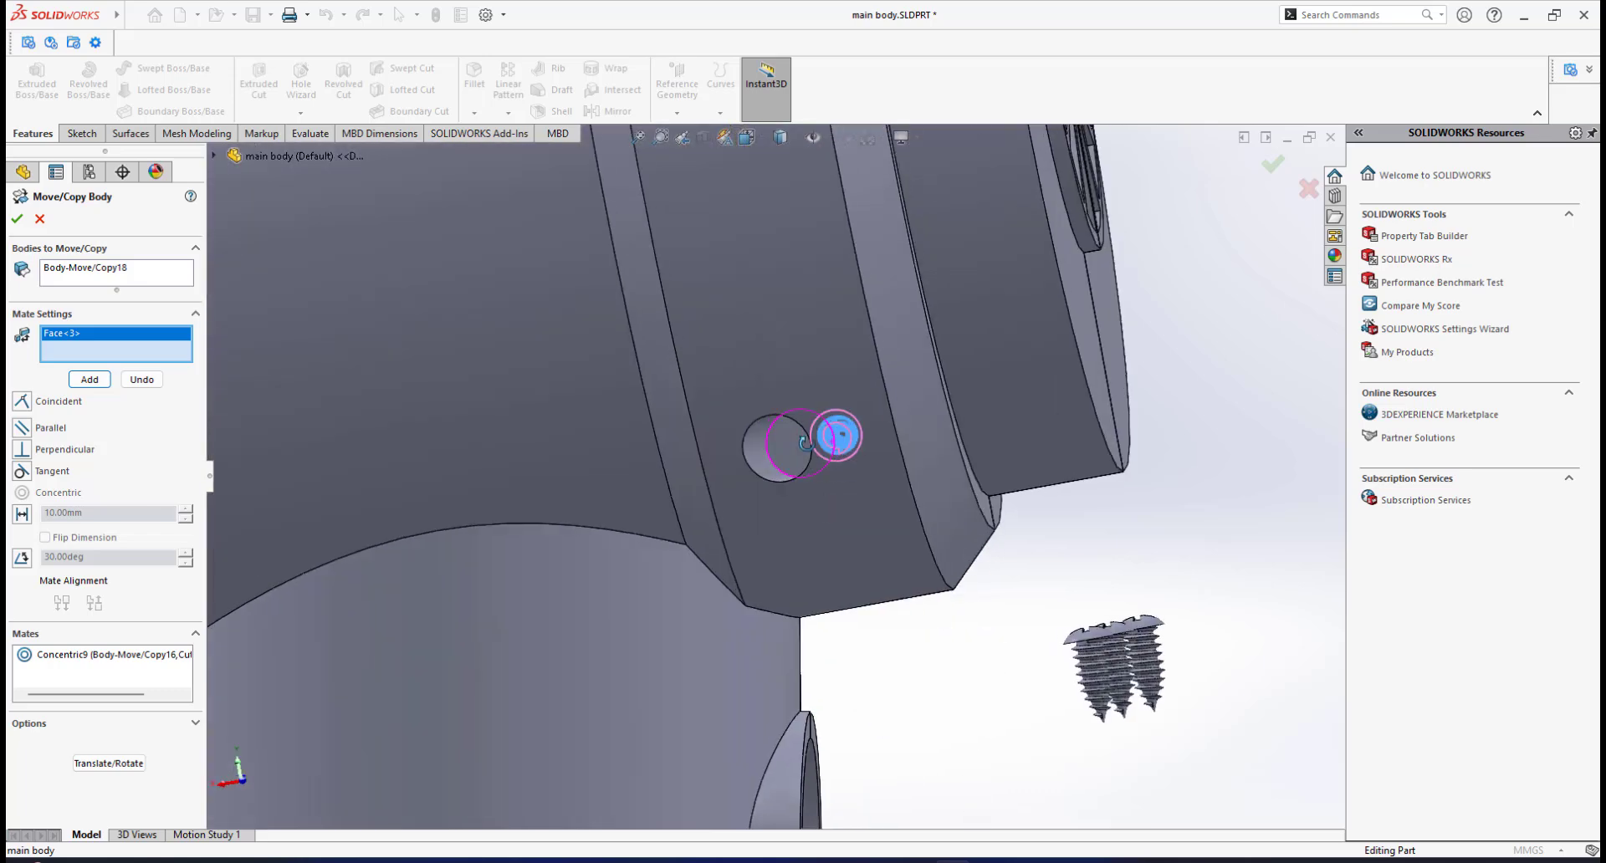
{"action": "middle_click_drag", "start_coordinate": [804, 444], "coordinate": [808, 489]}
{"action": "left_click", "coordinate": [810, 502]}
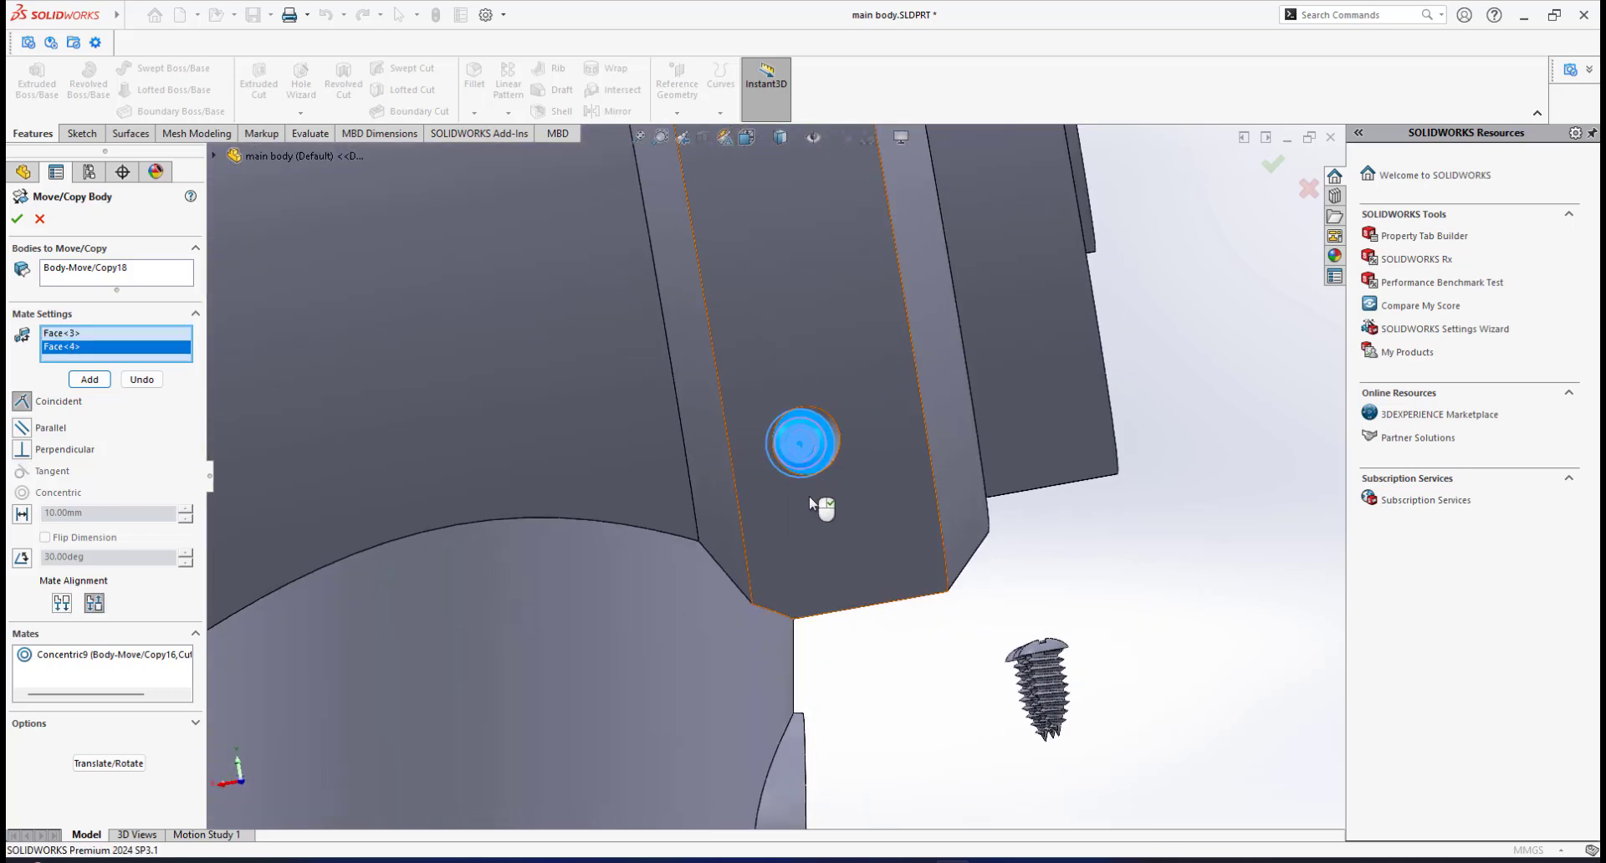
{"action": "left_click", "coordinate": [89, 380]}
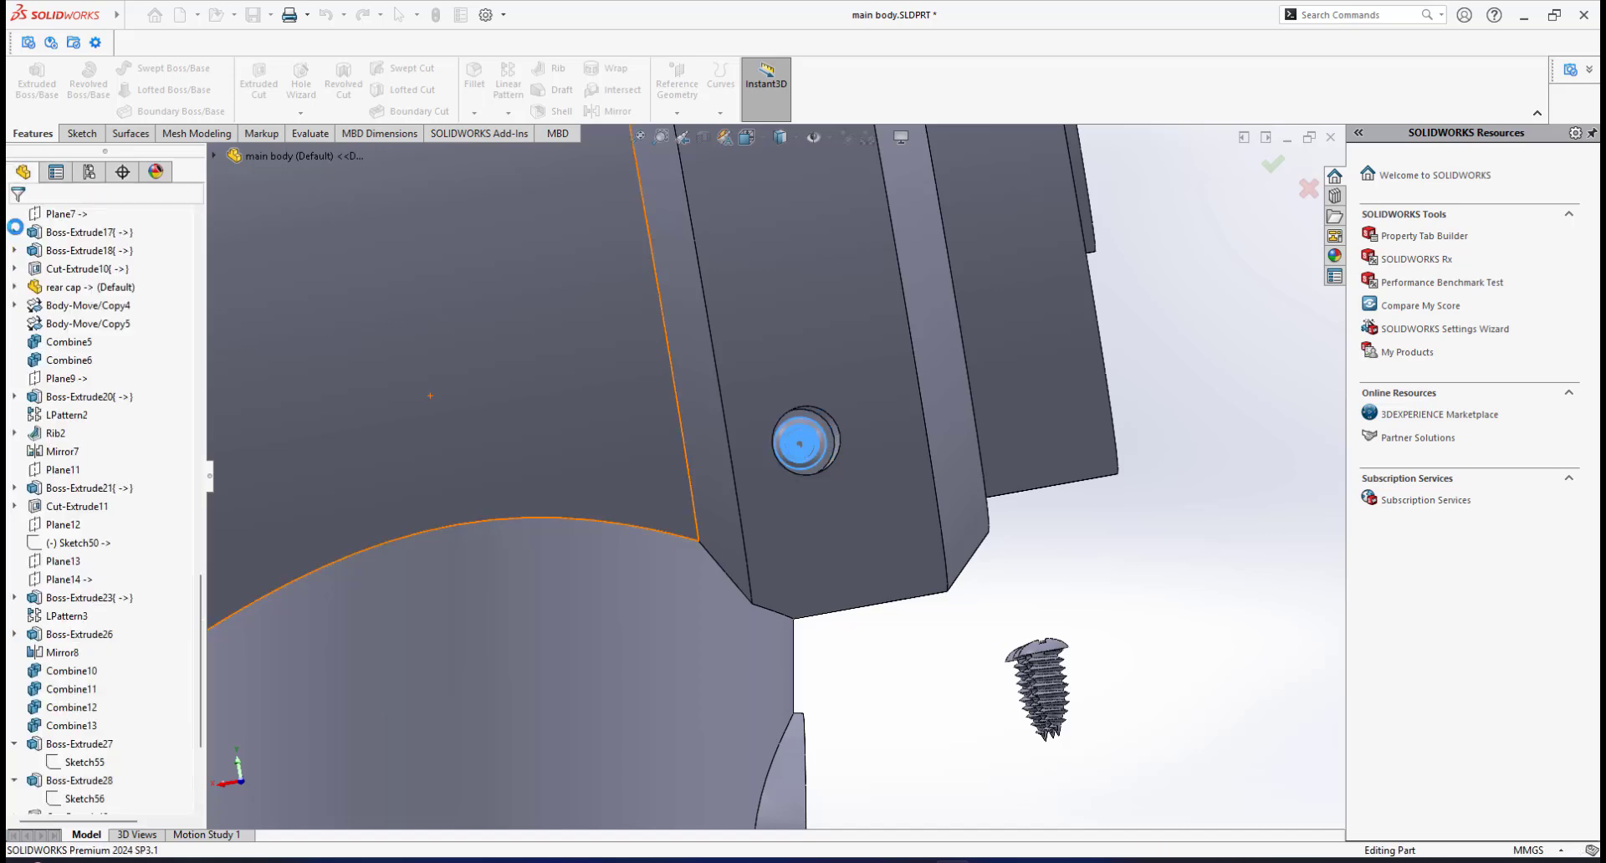
Start another constraint-based Move/Copy Body on the loose screw nearest the handle in the upper row, ready to pick mate faces
{"action": "scroll", "coordinate": [775, 455], "scroll_direction": "up", "scroll_amount": 1}
{"action": "middle_click_drag", "start_coordinate": [775, 455], "coordinate": [734, 506]}
{"action": "scroll", "coordinate": [734, 506], "scroll_direction": "up", "scroll_amount": 6}
{"action": "middle_click_drag", "start_coordinate": [611, 507], "coordinate": [681, 527]}
{"action": "scroll", "coordinate": [623, 527], "scroll_direction": "down", "scroll_amount": 5}
{"action": "scroll", "coordinate": [491, 504], "scroll_direction": "up", "scroll_amount": 5}
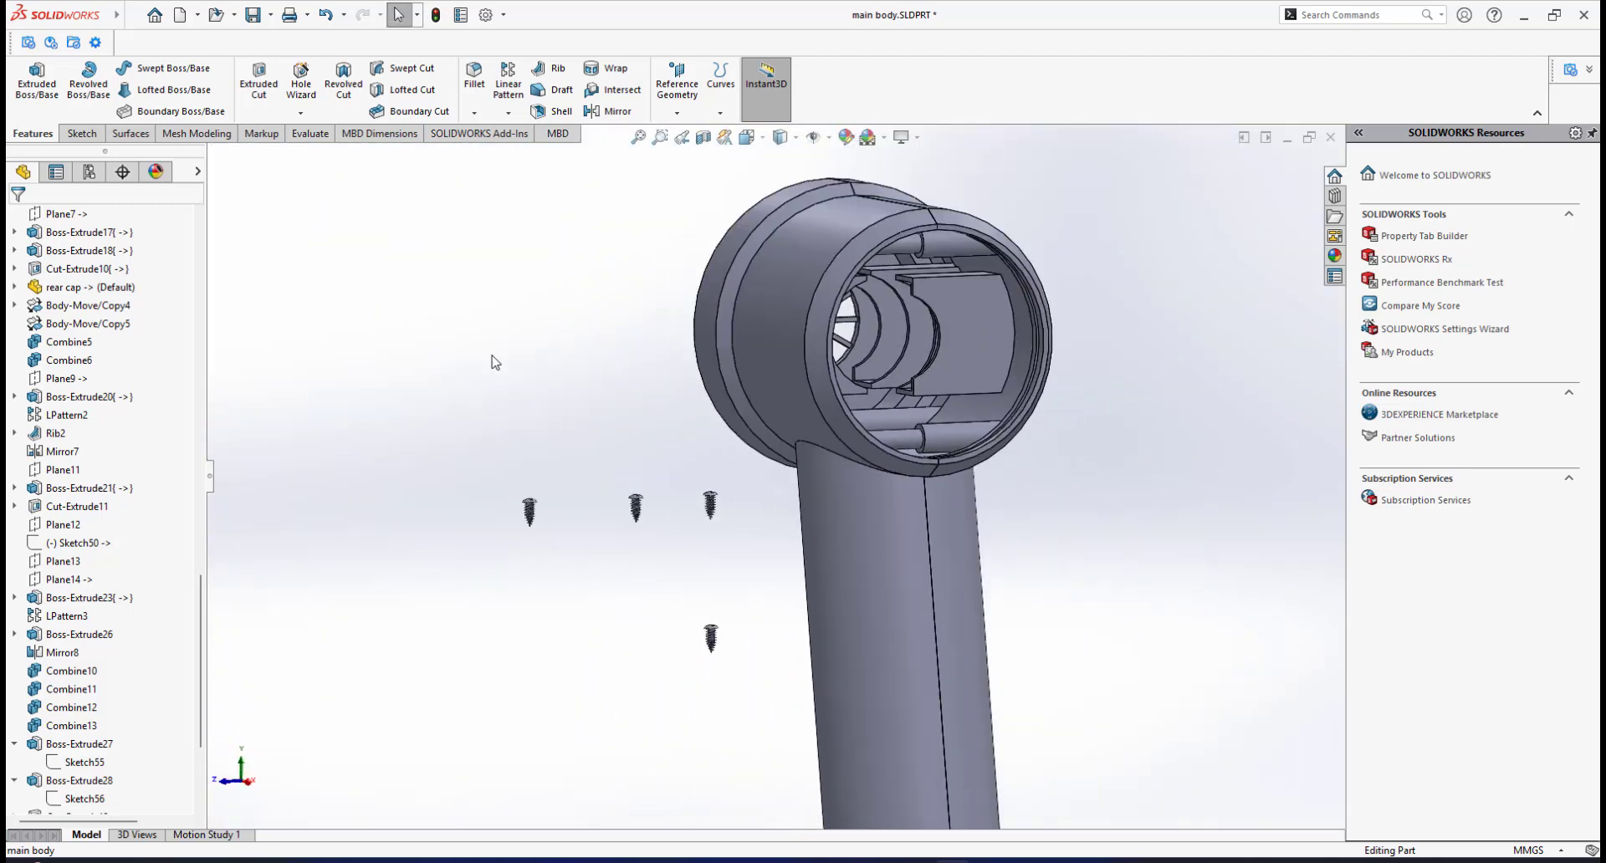
{"action": "left_click", "coordinate": [228, 16]}
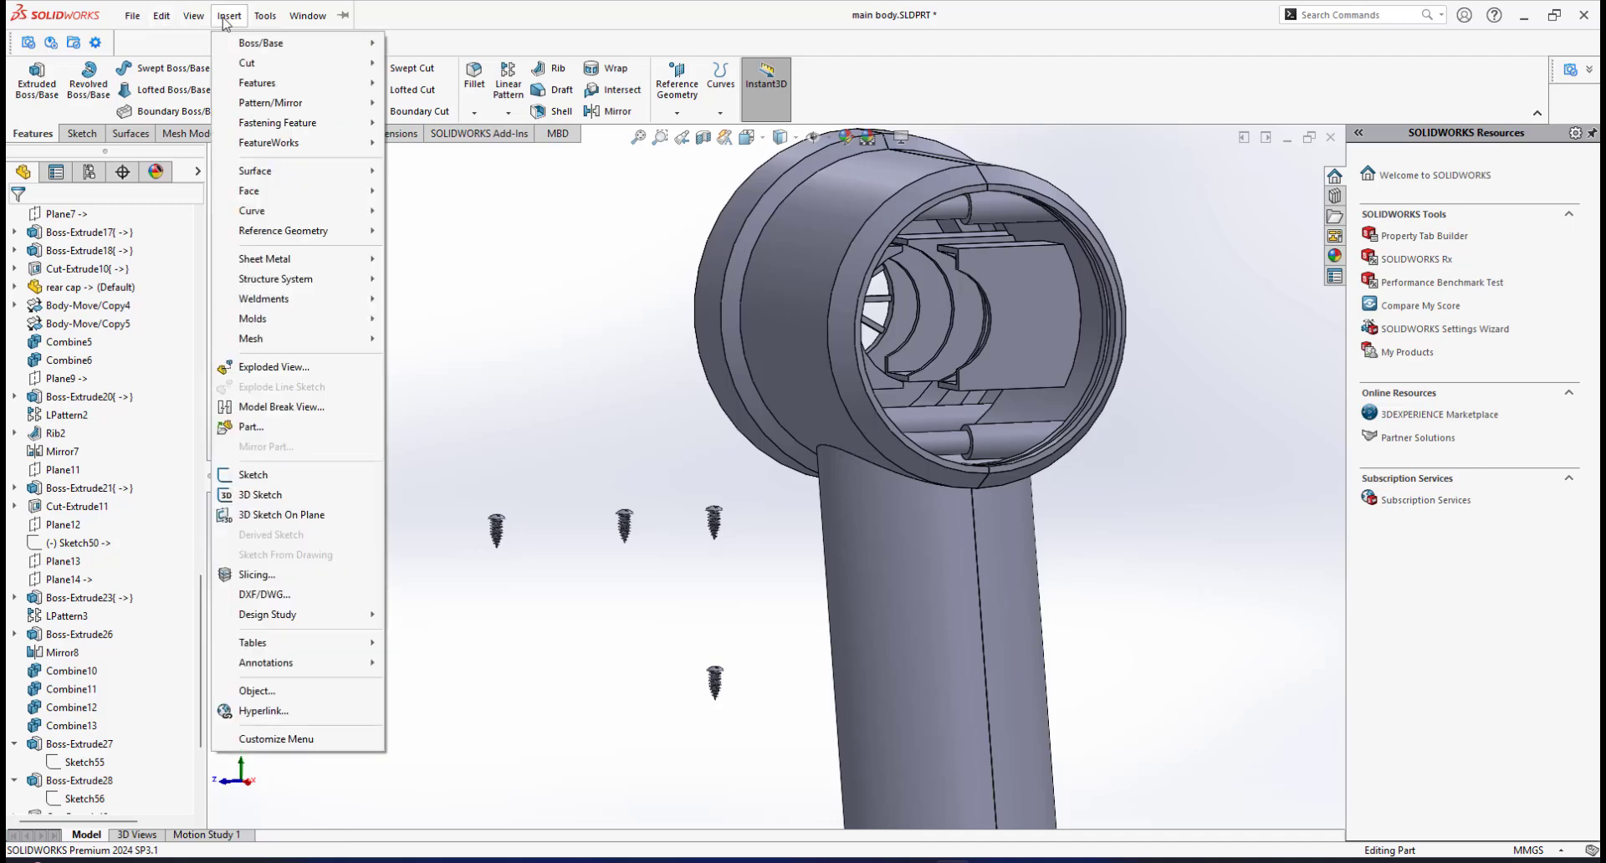
{"action": "mouse_move", "coordinate": [297, 92]}
{"action": "left_click", "coordinate": [477, 547]}
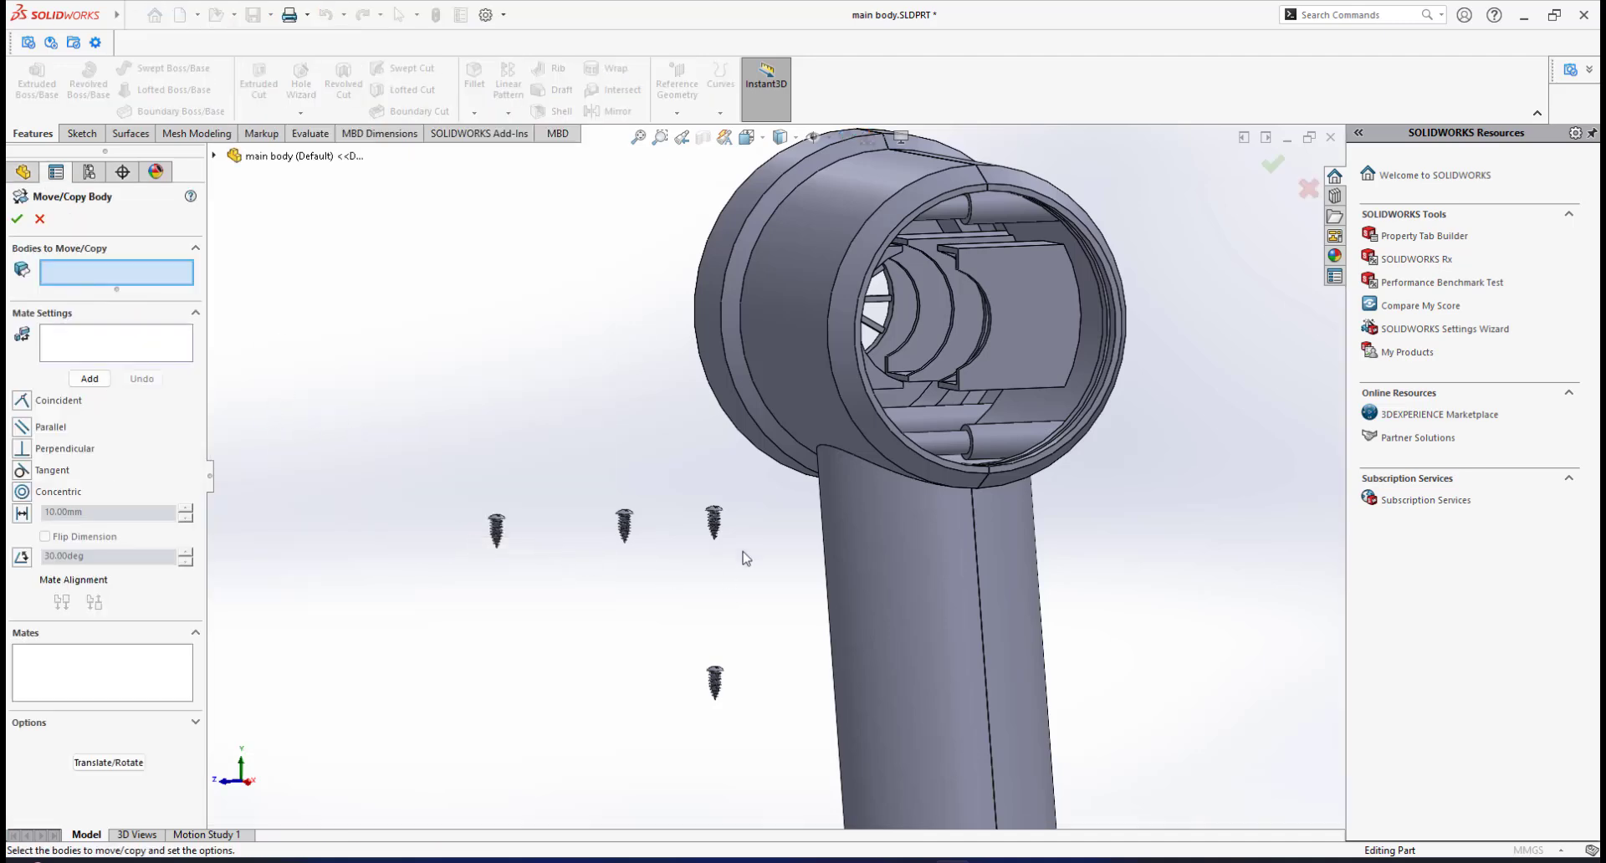
{"action": "scroll", "coordinate": [602, 526], "scroll_direction": "down", "scroll_amount": 8}
{"action": "left_click", "coordinate": [684, 473]}
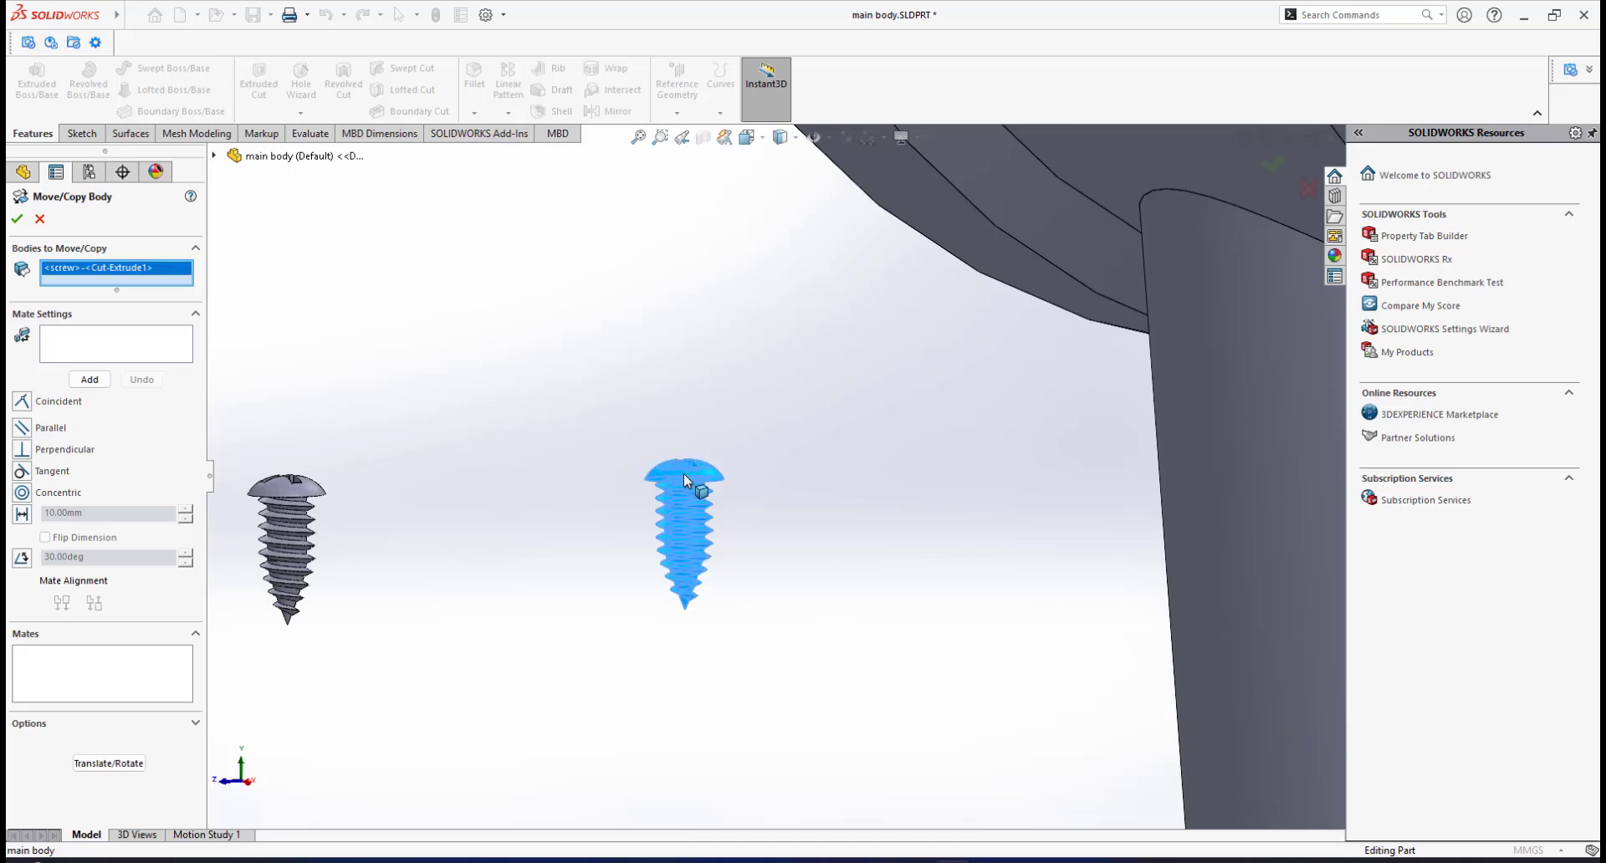
{"action": "left_click", "coordinate": [104, 345]}
Choose the screw's shank face and the inner face of the lower hole near the barrel's open end as mate entities
{"action": "scroll", "coordinate": [669, 510], "scroll_direction": "down", "scroll_amount": 6}
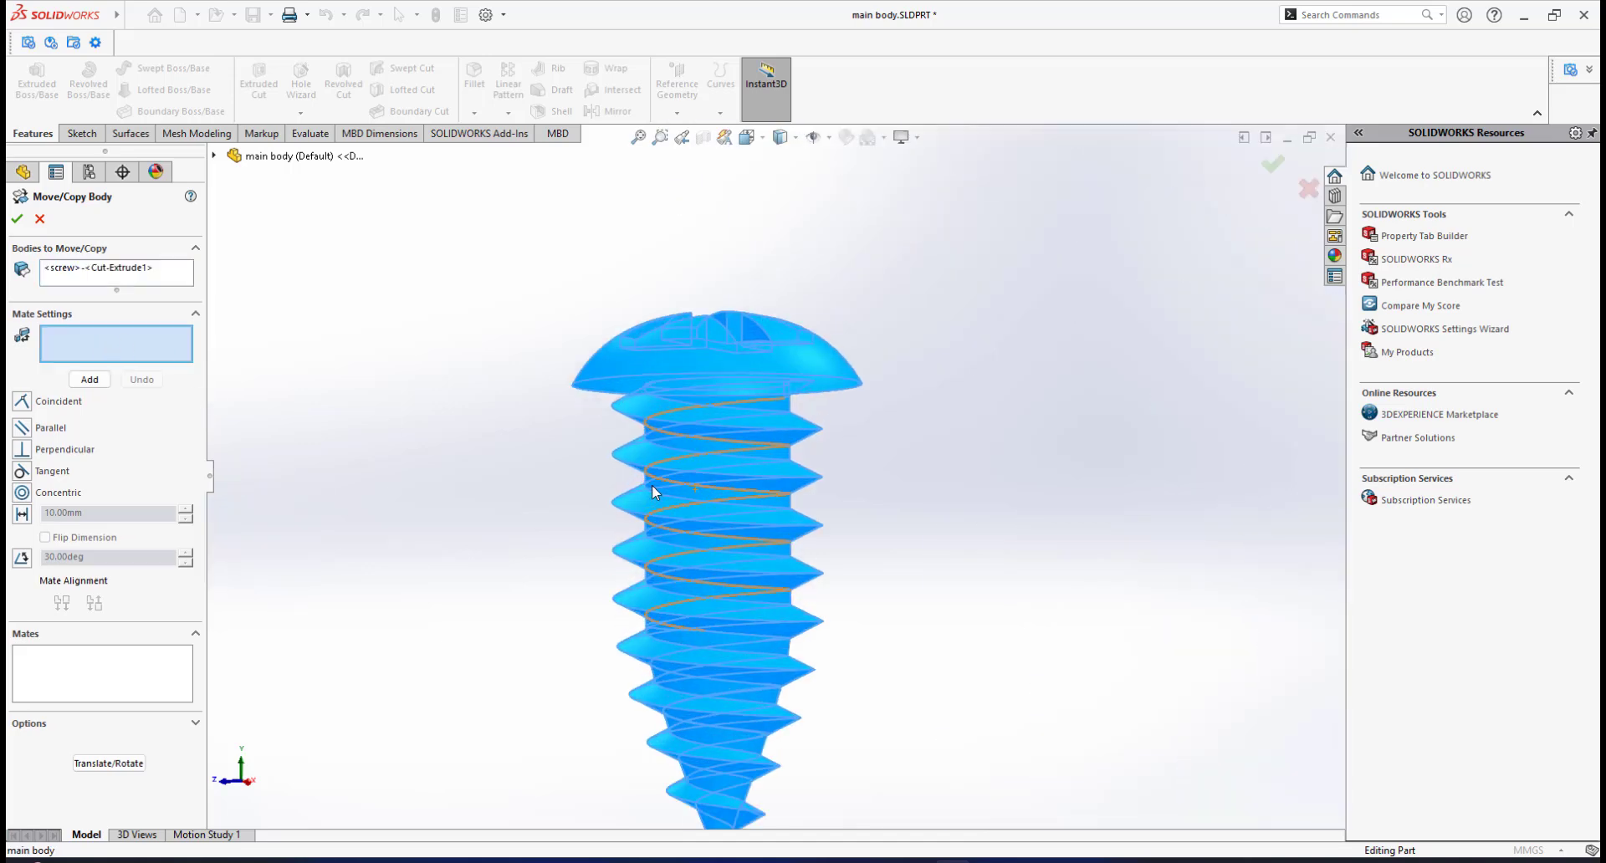
{"action": "scroll", "coordinate": [653, 492], "scroll_direction": "down", "scroll_amount": 2}
{"action": "left_click", "coordinate": [780, 387]}
{"action": "scroll", "coordinate": [900, 527], "scroll_direction": "up", "scroll_amount": 10}
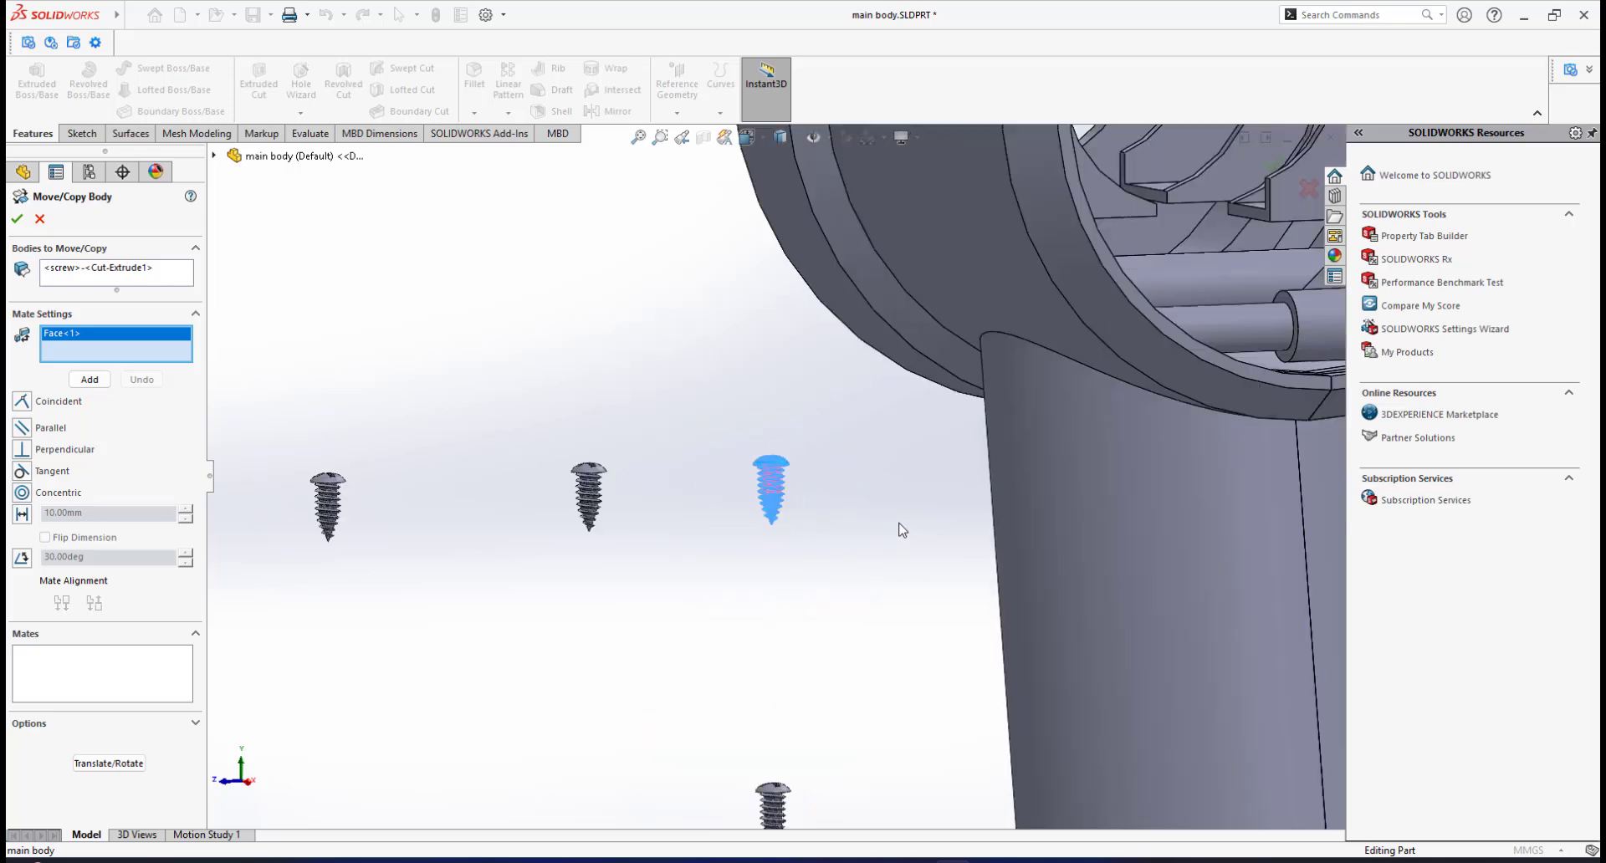
{"action": "middle_click_drag", "start_coordinate": [868, 490], "coordinate": [706, 509]}
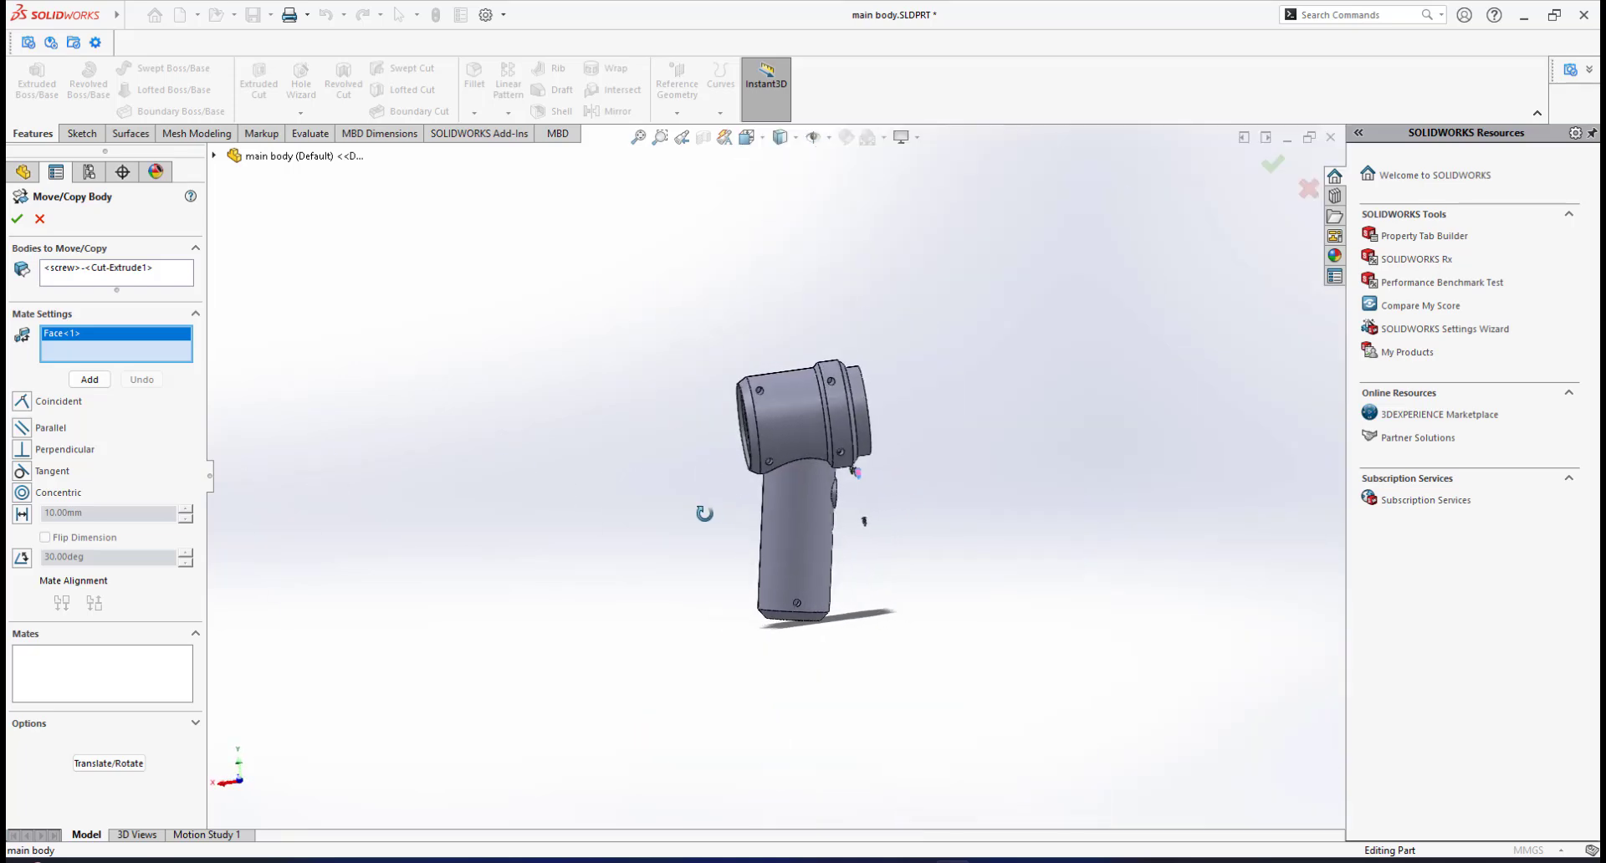
{"action": "scroll", "coordinate": [852, 435], "scroll_direction": "down", "scroll_amount": 6}
{"action": "scroll", "coordinate": [725, 469], "scroll_direction": "down", "scroll_amount": 5}
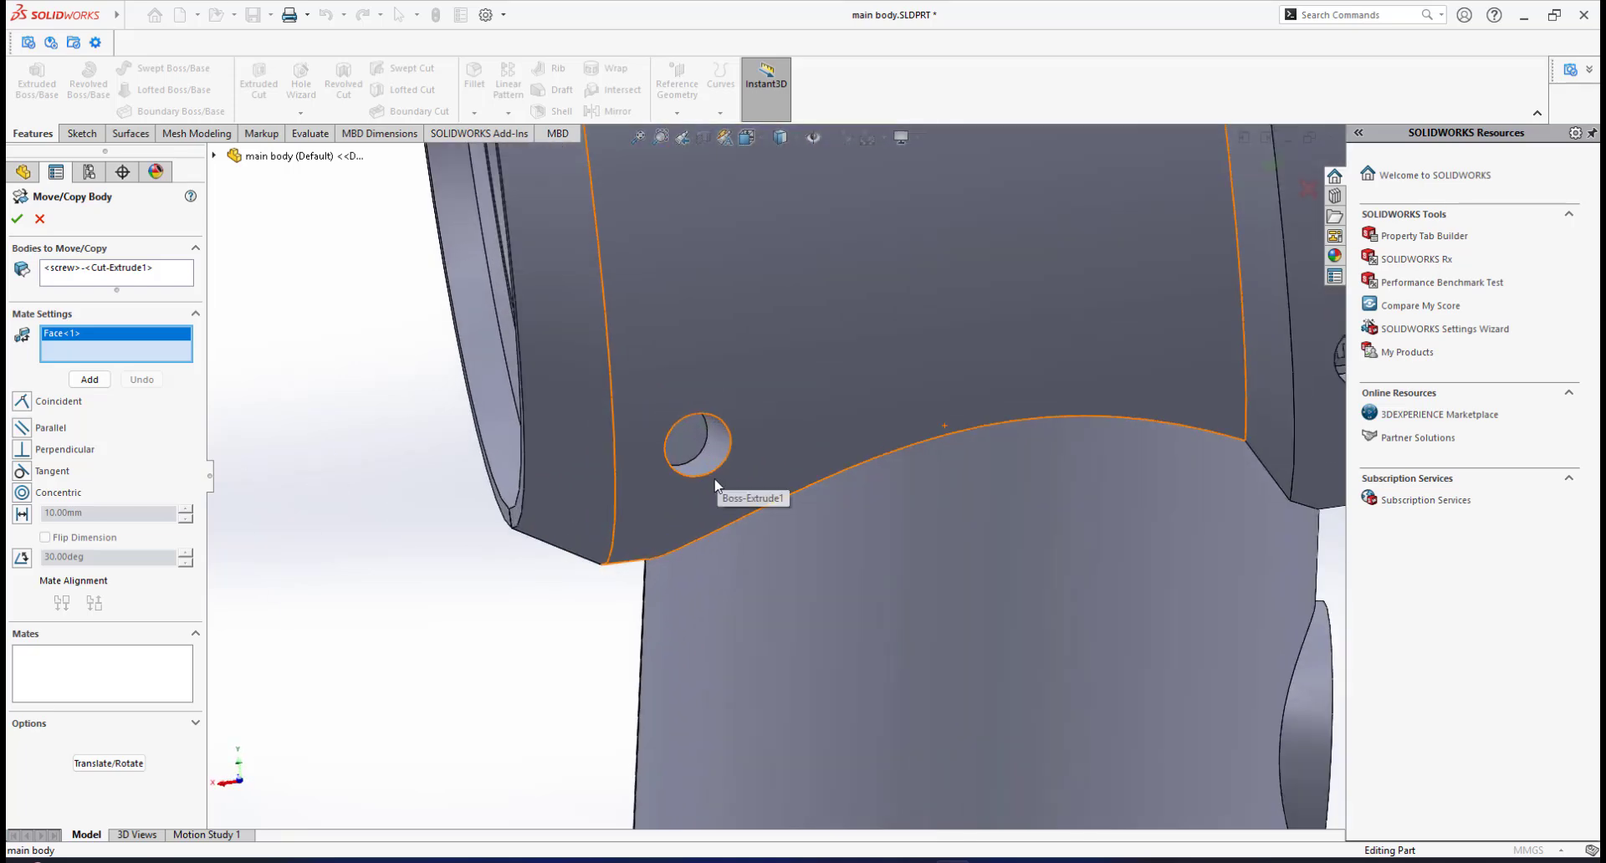
{"action": "left_click", "coordinate": [718, 460]}
{"action": "scroll", "coordinate": [717, 460], "scroll_direction": "up", "scroll_amount": 5}
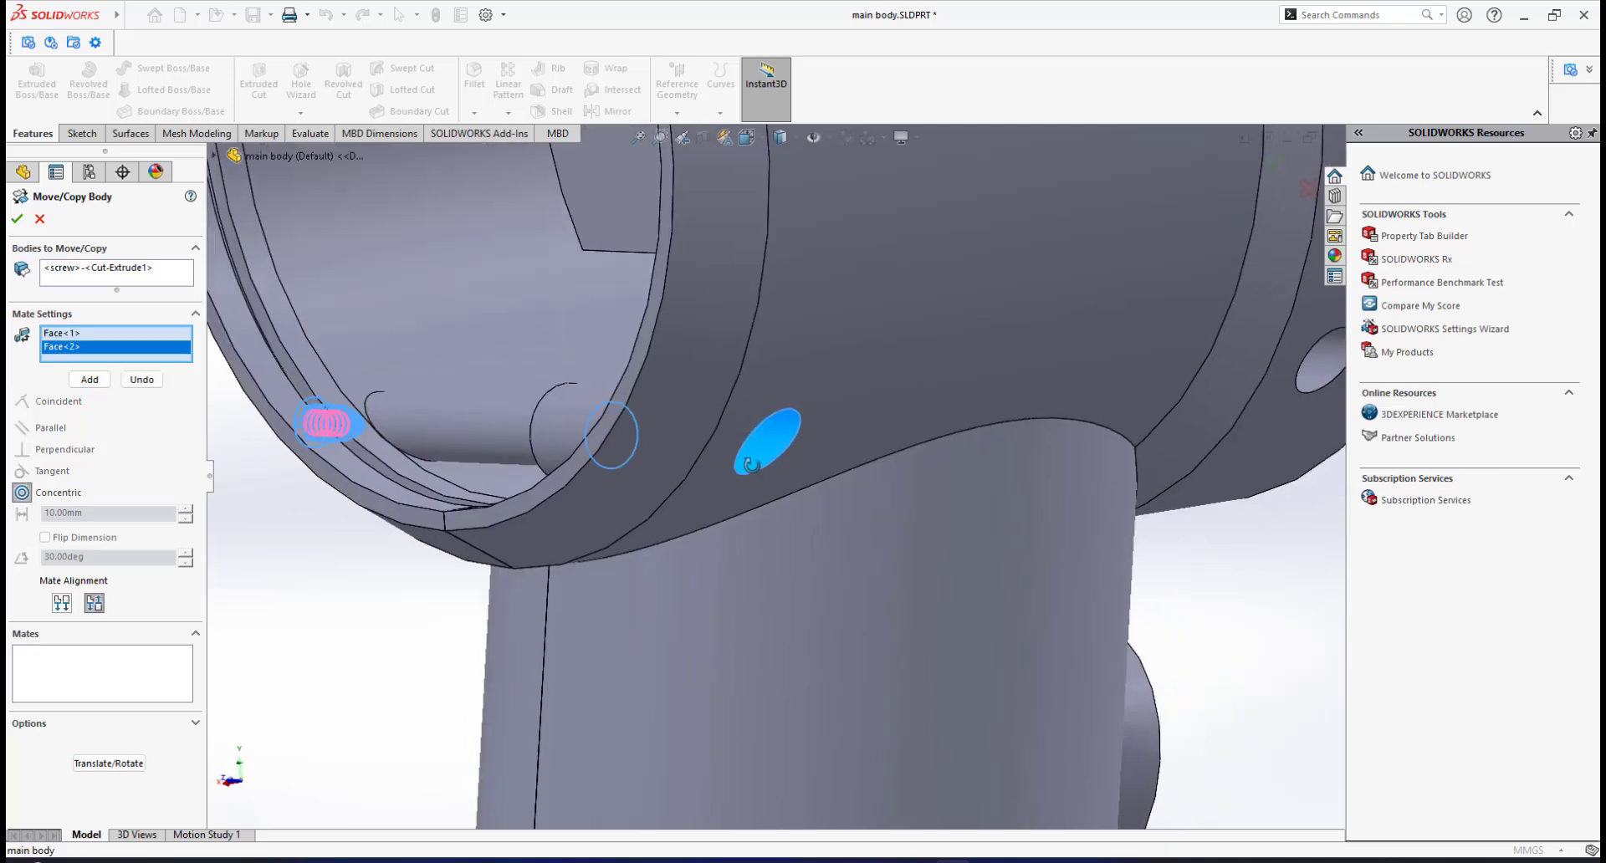
Flip the screw's mate alignment and add the Concentric mate with the hole near the barrel's open end
{"action": "middle_click_drag", "start_coordinate": [718, 459], "coordinate": [548, 450]}
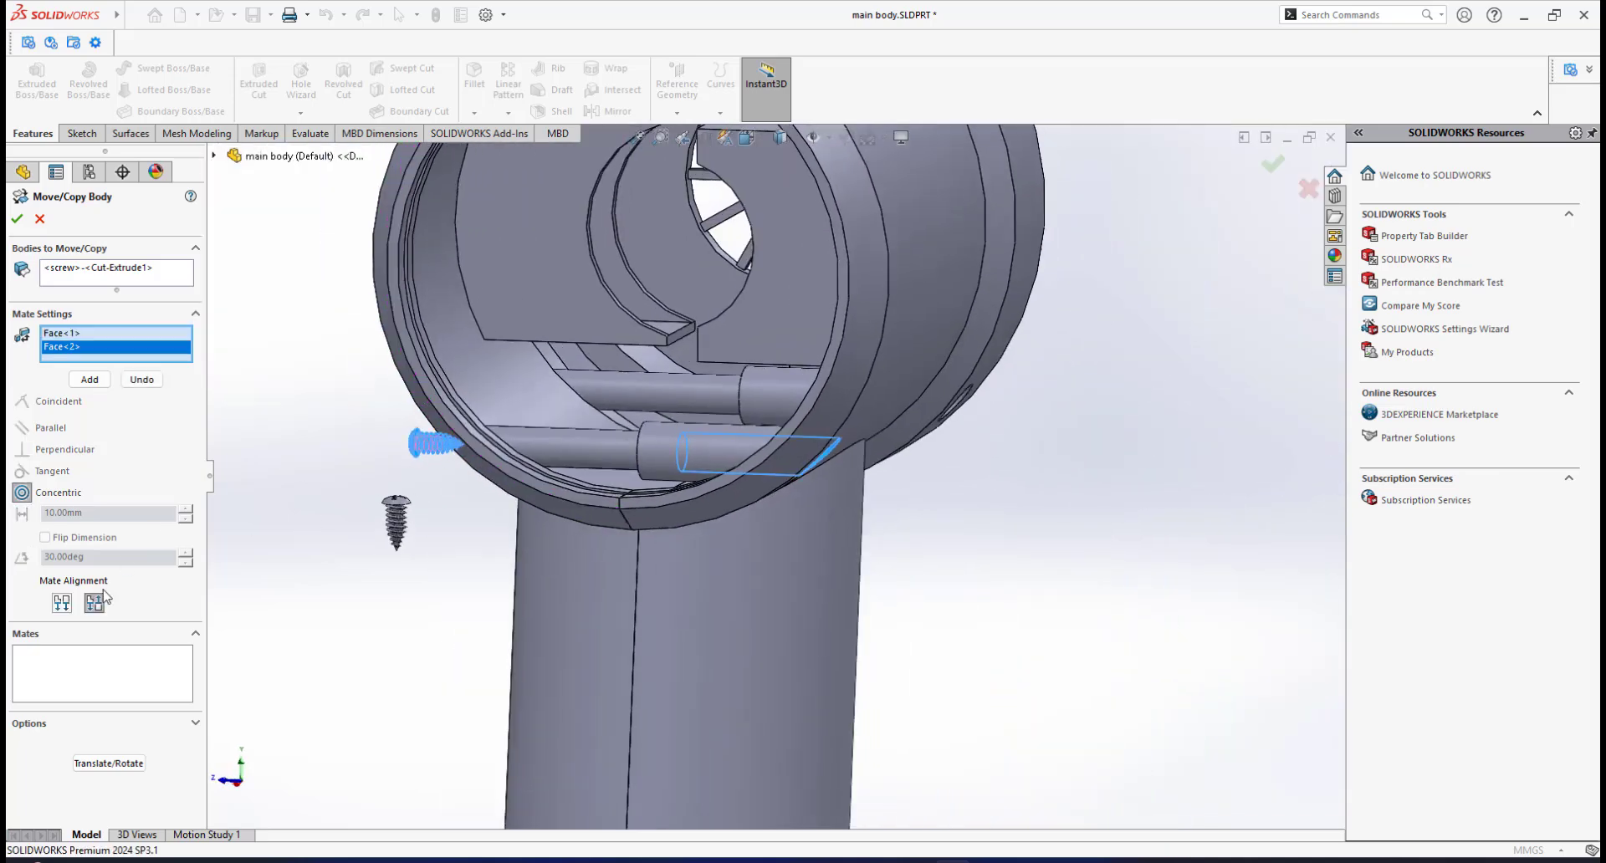
{"action": "left_click", "coordinate": [61, 603]}
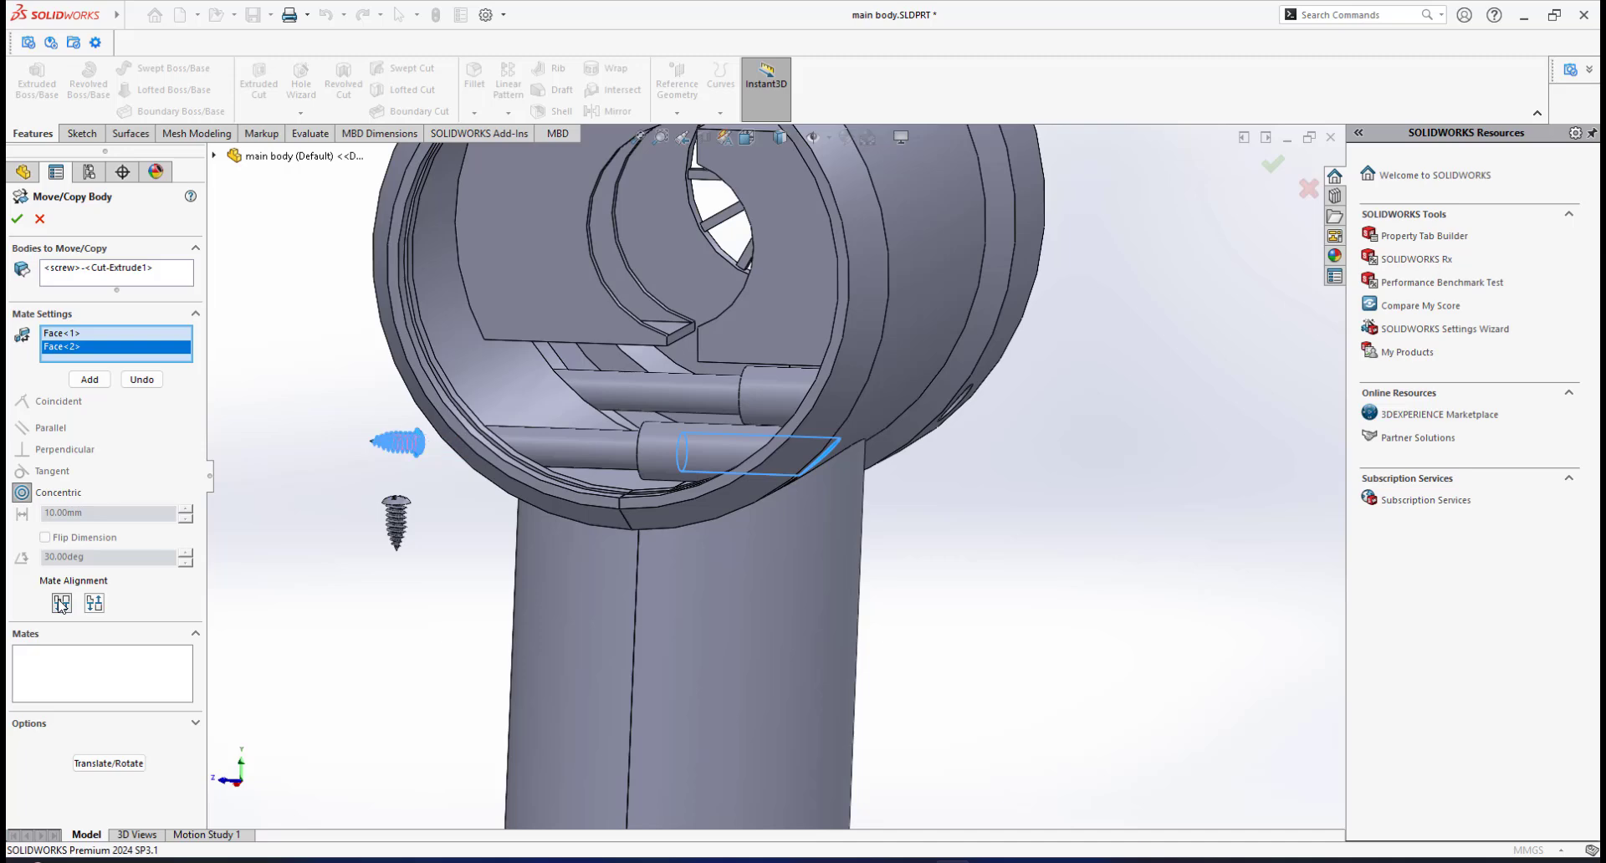
{"action": "left_click", "coordinate": [91, 380]}
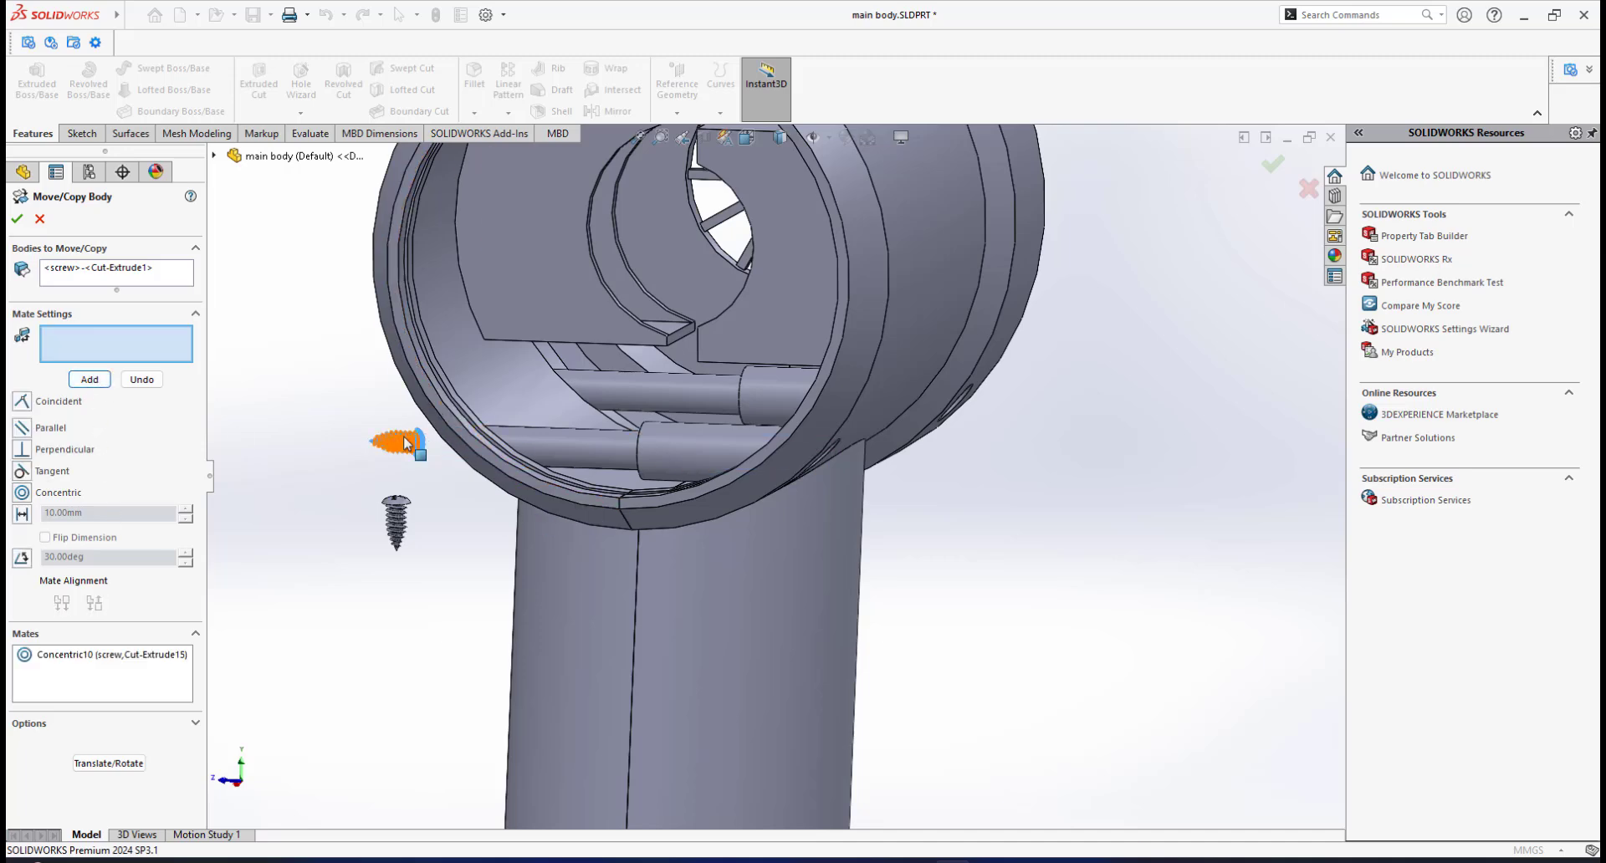
Add a Coincident mate between the screw head's underside and the open-end hole's seat face, and complete the move
{"action": "scroll", "coordinate": [400, 447], "scroll_direction": "down", "scroll_amount": 5}
{"action": "middle_click_drag", "start_coordinate": [654, 415], "coordinate": [671, 471]}
{"action": "scroll", "coordinate": [615, 443], "scroll_direction": "down", "scroll_amount": 3}
{"action": "left_click", "coordinate": [568, 435]}
{"action": "scroll", "coordinate": [684, 475], "scroll_direction": "up", "scroll_amount": 5}
{"action": "scroll", "coordinate": [811, 485], "scroll_direction": "down", "scroll_amount": 6}
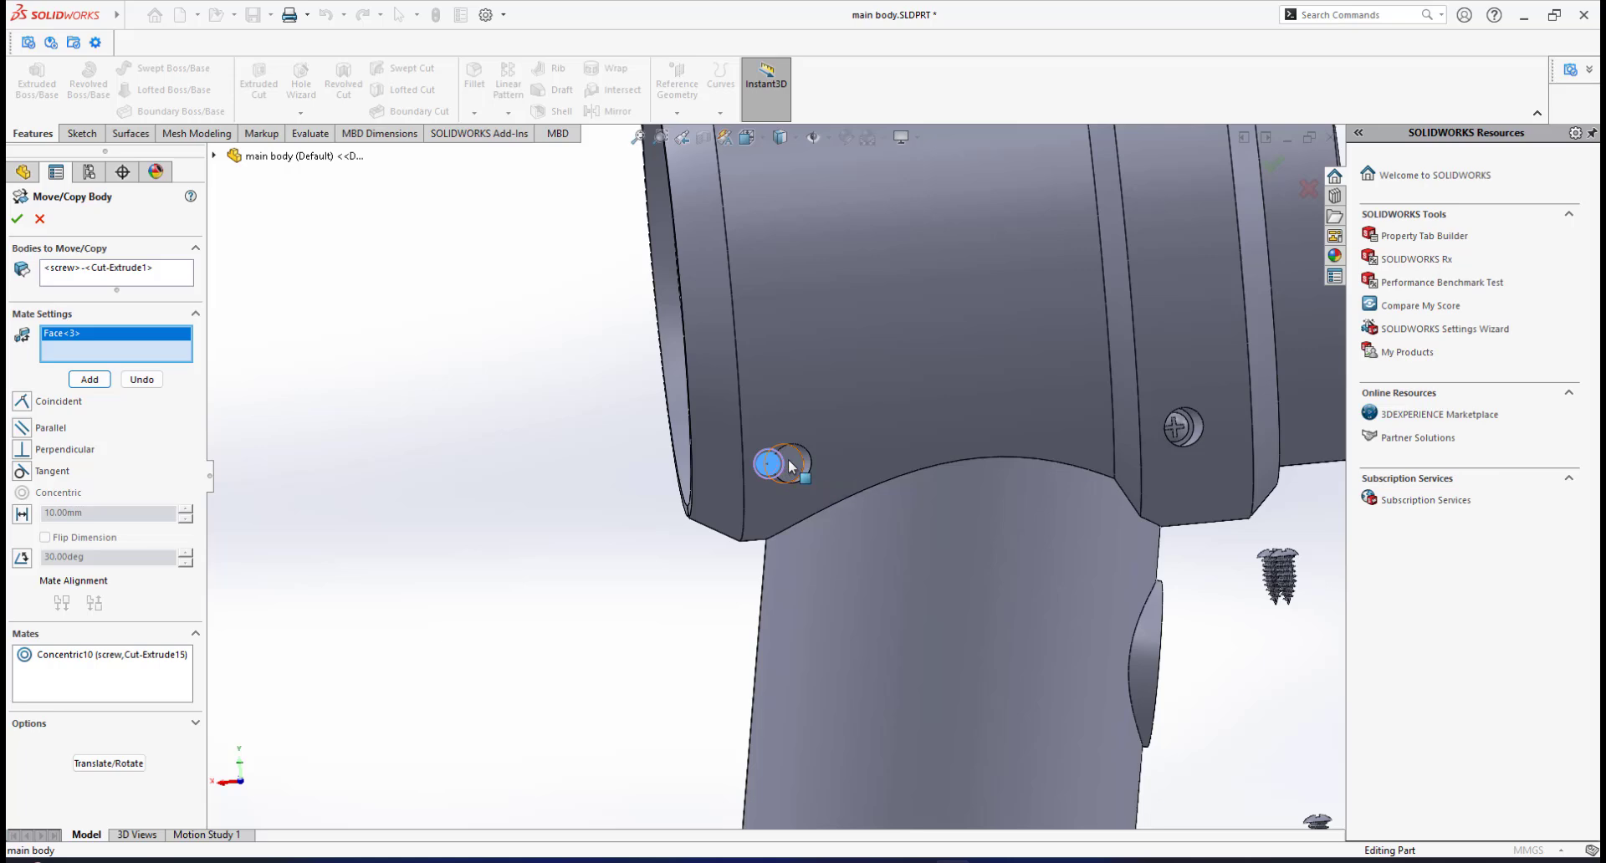
{"action": "left_click", "coordinate": [790, 466]}
{"action": "left_click", "coordinate": [90, 380]}
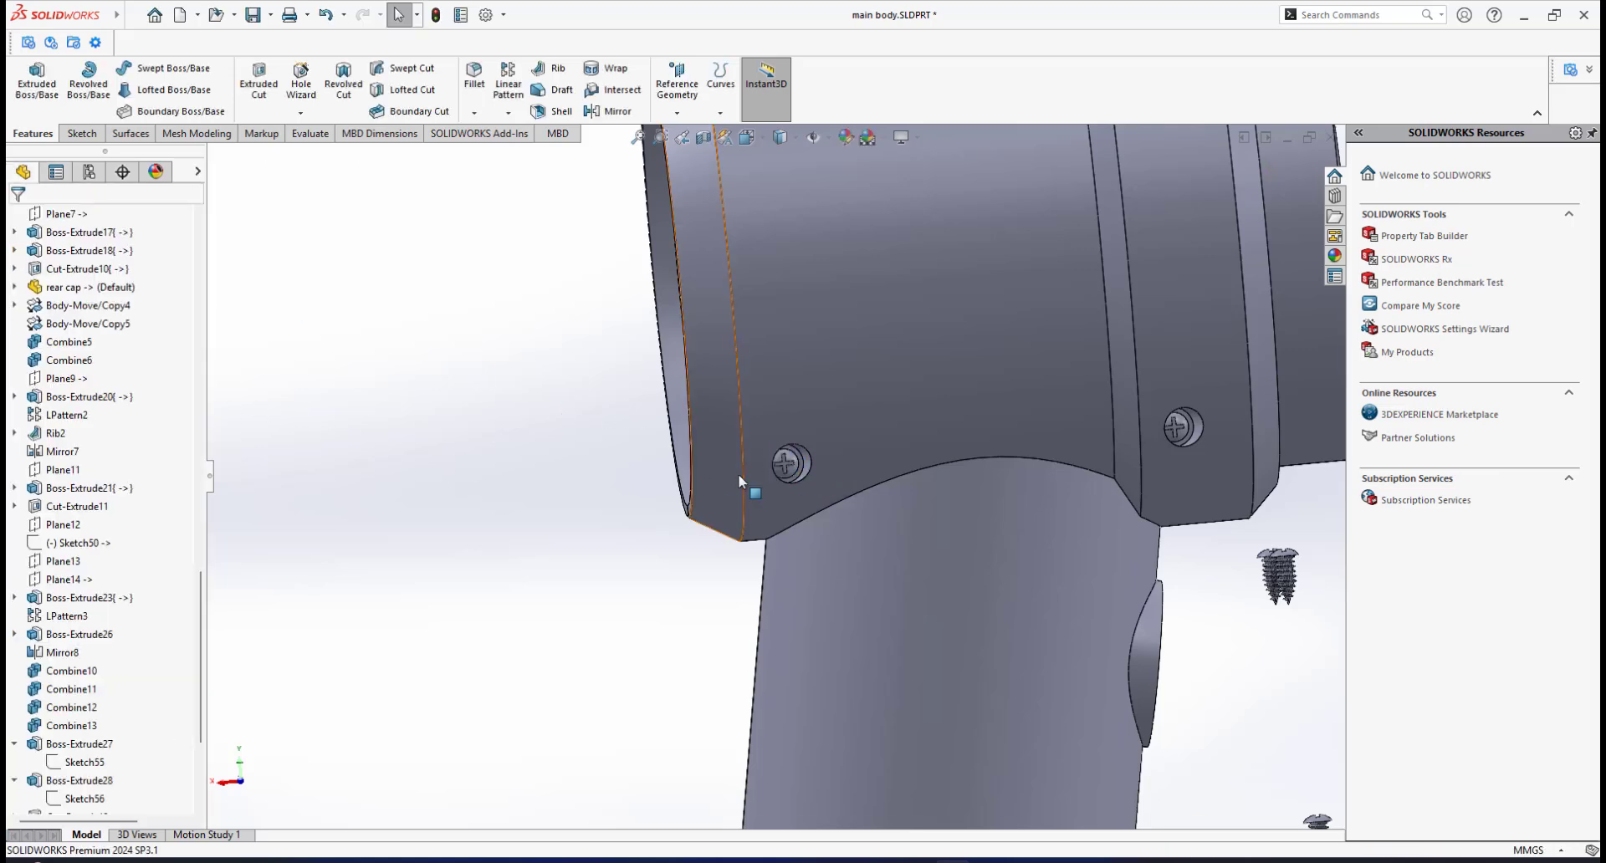
Examine the fitted screws in the barrel, collar and handle of the housing from several angles
{"action": "scroll", "coordinate": [830, 535], "scroll_direction": "up", "scroll_amount": 6}
{"action": "scroll", "coordinate": [821, 532], "scroll_direction": "down", "scroll_amount": 2}
{"action": "middle_click_drag", "start_coordinate": [822, 532], "coordinate": [759, 558]}
{"action": "scroll", "coordinate": [930, 582], "scroll_direction": "up", "scroll_amount": 2}
{"action": "middle_click_drag", "start_coordinate": [893, 553], "coordinate": [821, 489]}
{"action": "scroll", "coordinate": [913, 540], "scroll_direction": "down", "scroll_amount": 3}
{"action": "scroll", "coordinate": [899, 495], "scroll_direction": "up", "scroll_amount": 3}
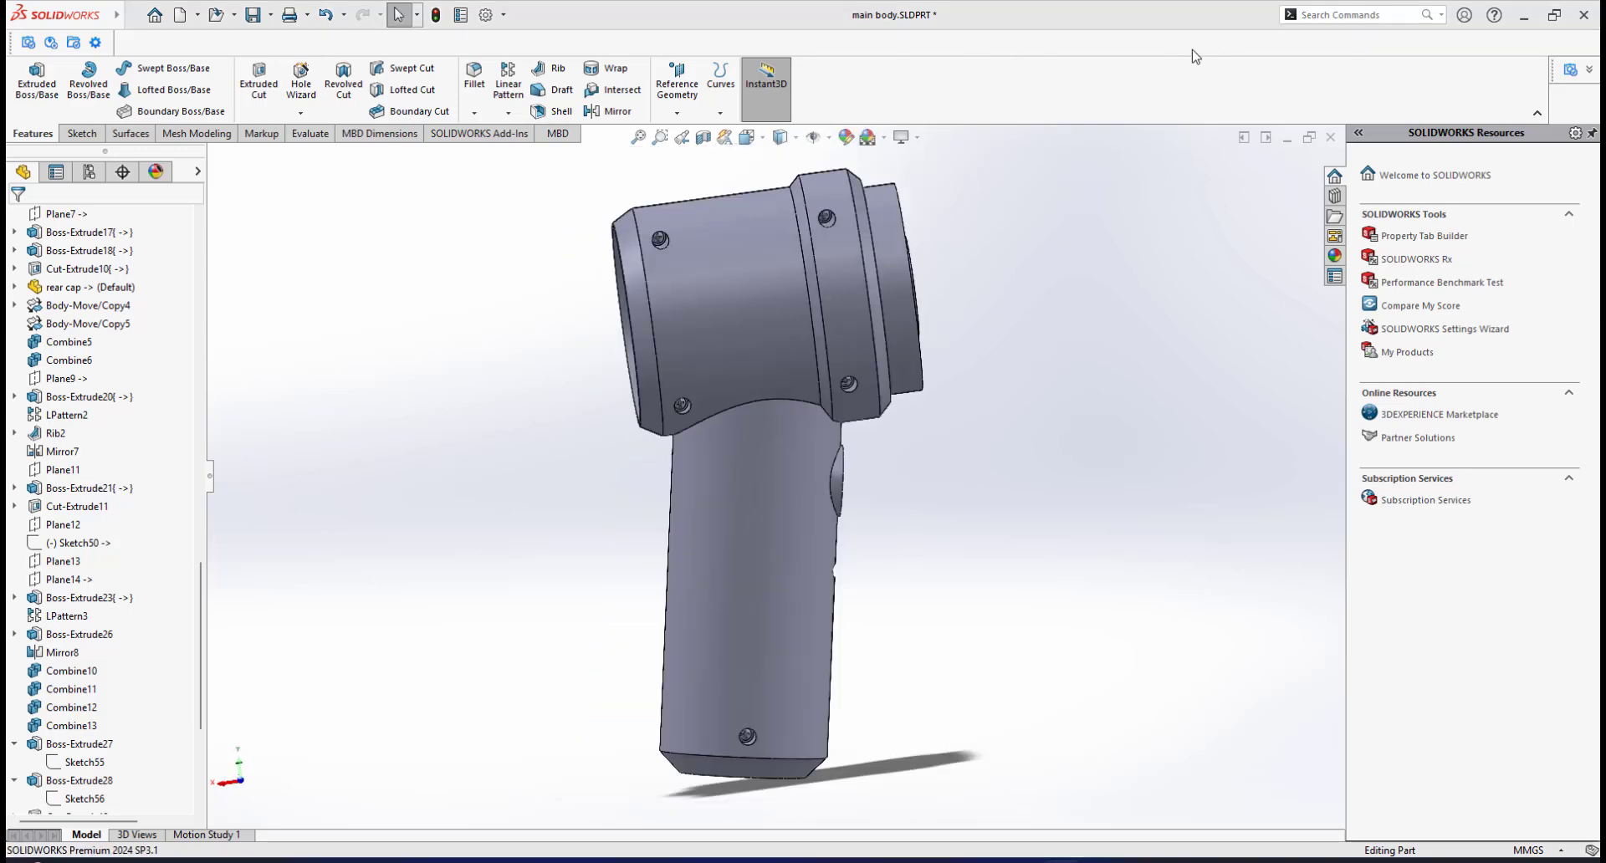
{"action": "scroll", "coordinate": [771, 368], "scroll_direction": "up", "scroll_amount": 1}
{"action": "middle_click_drag", "start_coordinate": [771, 368], "coordinate": [785, 496]}
{"action": "scroll", "coordinate": [767, 393], "scroll_direction": "down", "scroll_amount": 1}
{"action": "scroll", "coordinate": [779, 471], "scroll_direction": "up", "scroll_amount": 1}
{"action": "scroll", "coordinate": [766, 525], "scroll_direction": "down", "scroll_amount": 1}
{"action": "scroll", "coordinate": [766, 525], "scroll_direction": "up", "scroll_amount": 2}
{"action": "scroll", "coordinate": [776, 495], "scroll_direction": "down", "scroll_amount": 2}
{"action": "scroll", "coordinate": [776, 495], "scroll_direction": "up", "scroll_amount": 1}
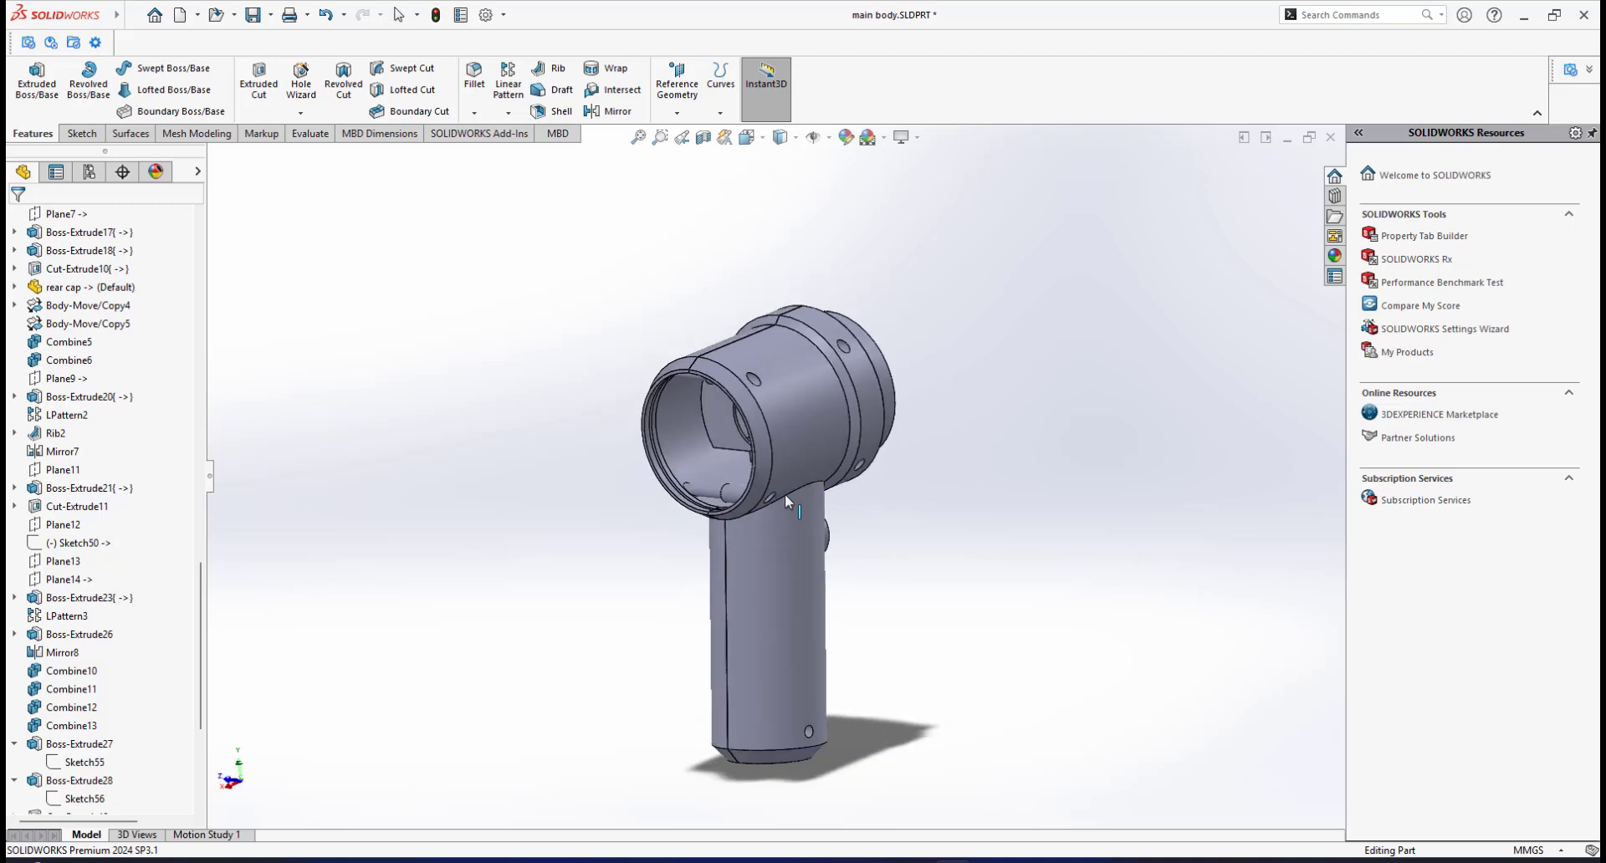
Create a planar section view of the housing parallel to Plane13 with a 14 mm offset
{"action": "left_click", "coordinate": [704, 142]}
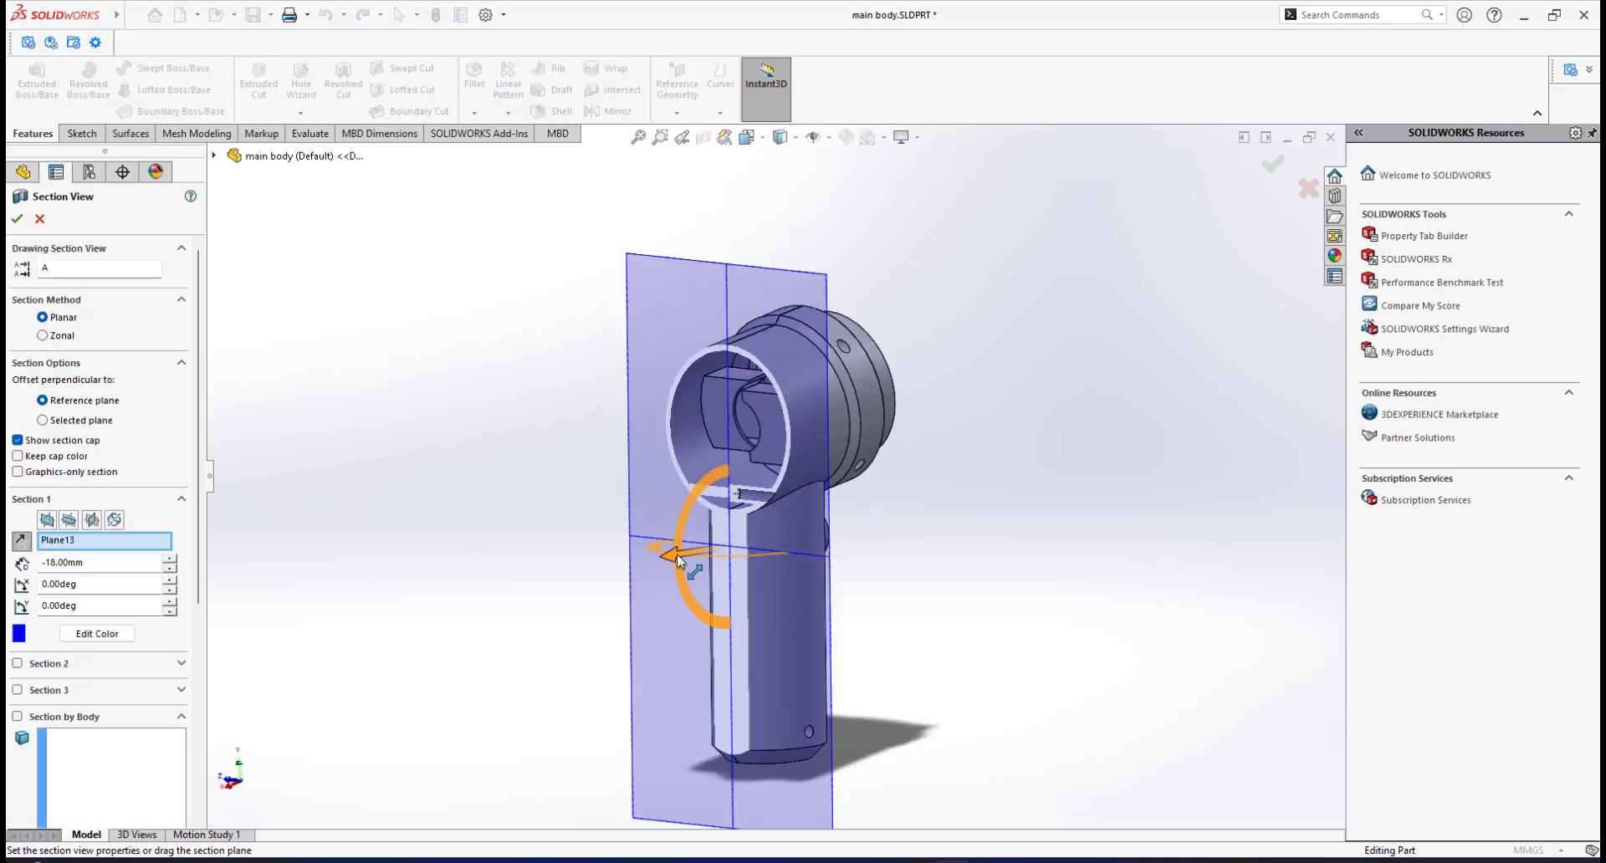
{"action": "left_click_drag", "start_coordinate": [728, 545], "coordinate": [749, 543]}
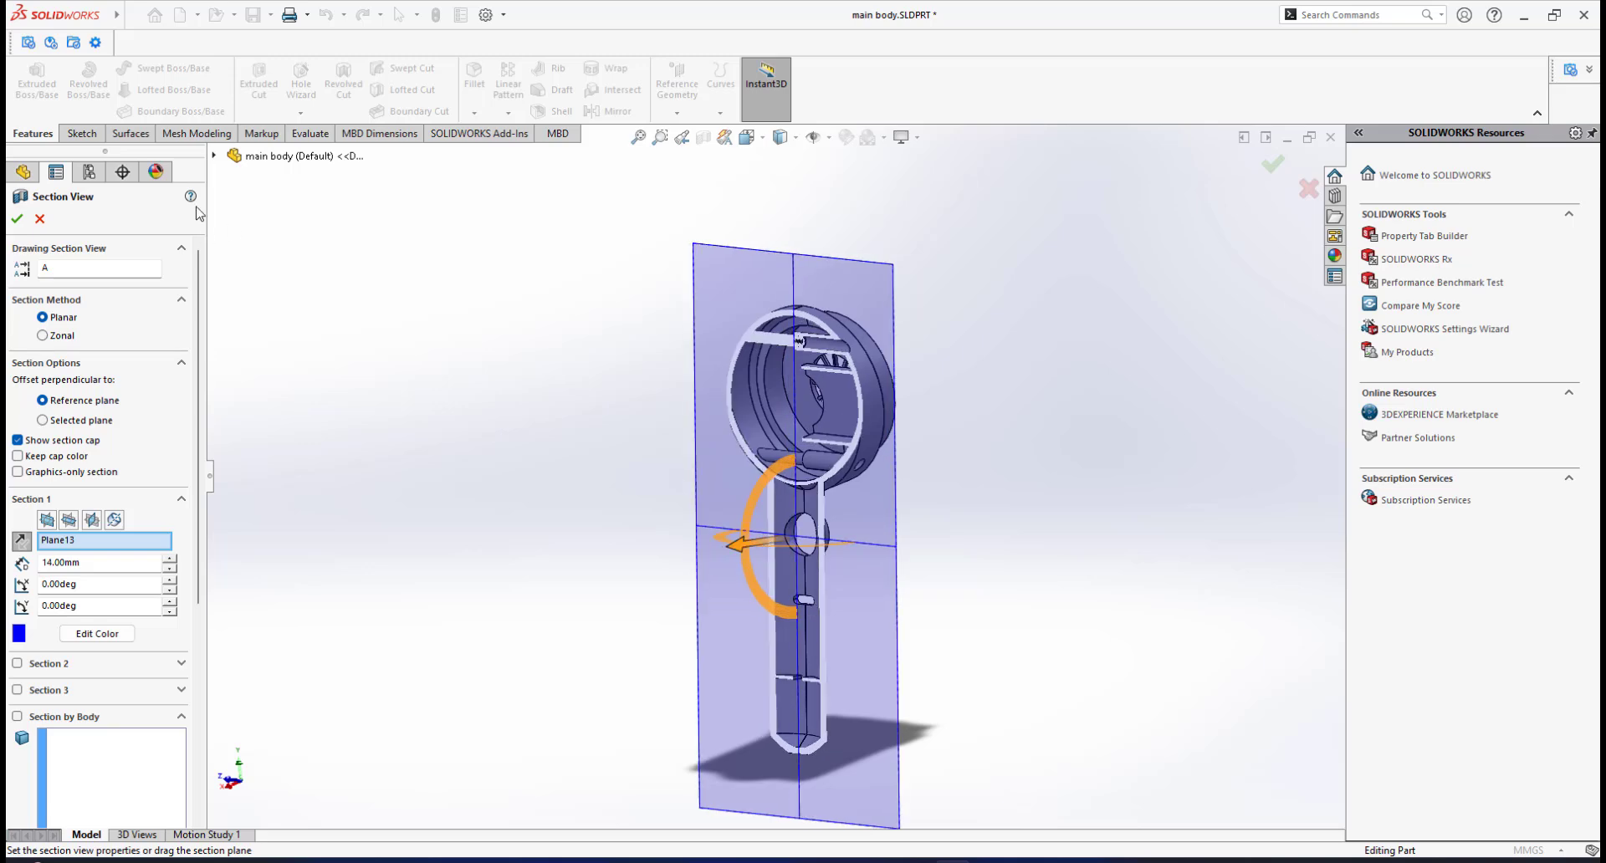
{"action": "left_click", "coordinate": [39, 219]}
Inspect in the sectioned barrel how the upper screw's head and threads sit in the screw boss
{"action": "scroll", "coordinate": [796, 349], "scroll_direction": "down", "scroll_amount": 10}
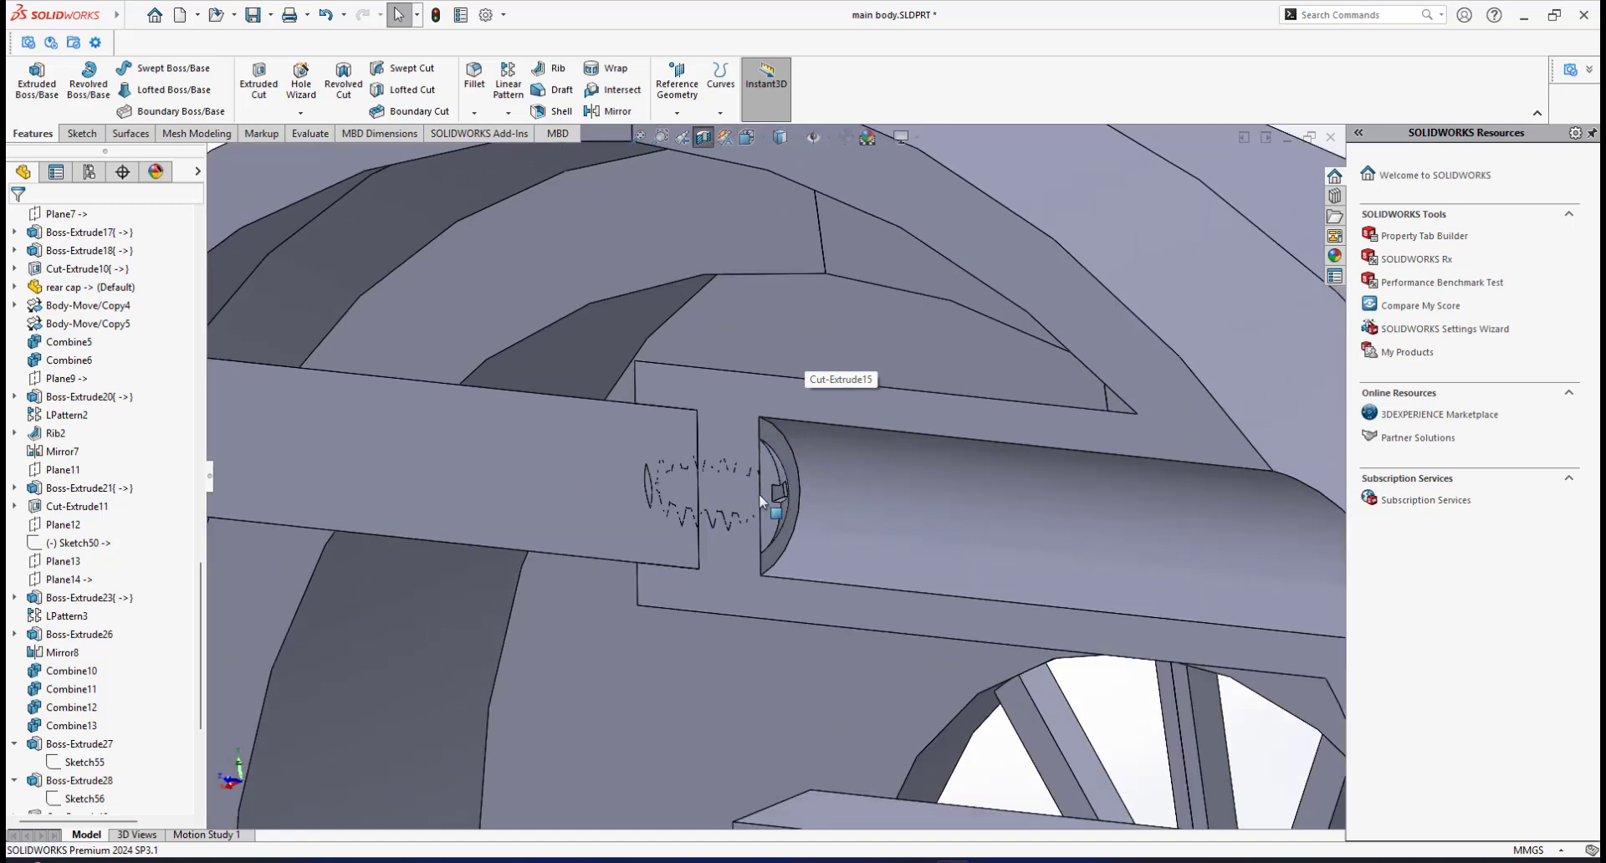
{"action": "middle_click_drag", "start_coordinate": [759, 493], "coordinate": [790, 475]}
{"action": "scroll", "coordinate": [791, 473], "scroll_direction": "up", "scroll_amount": 3}
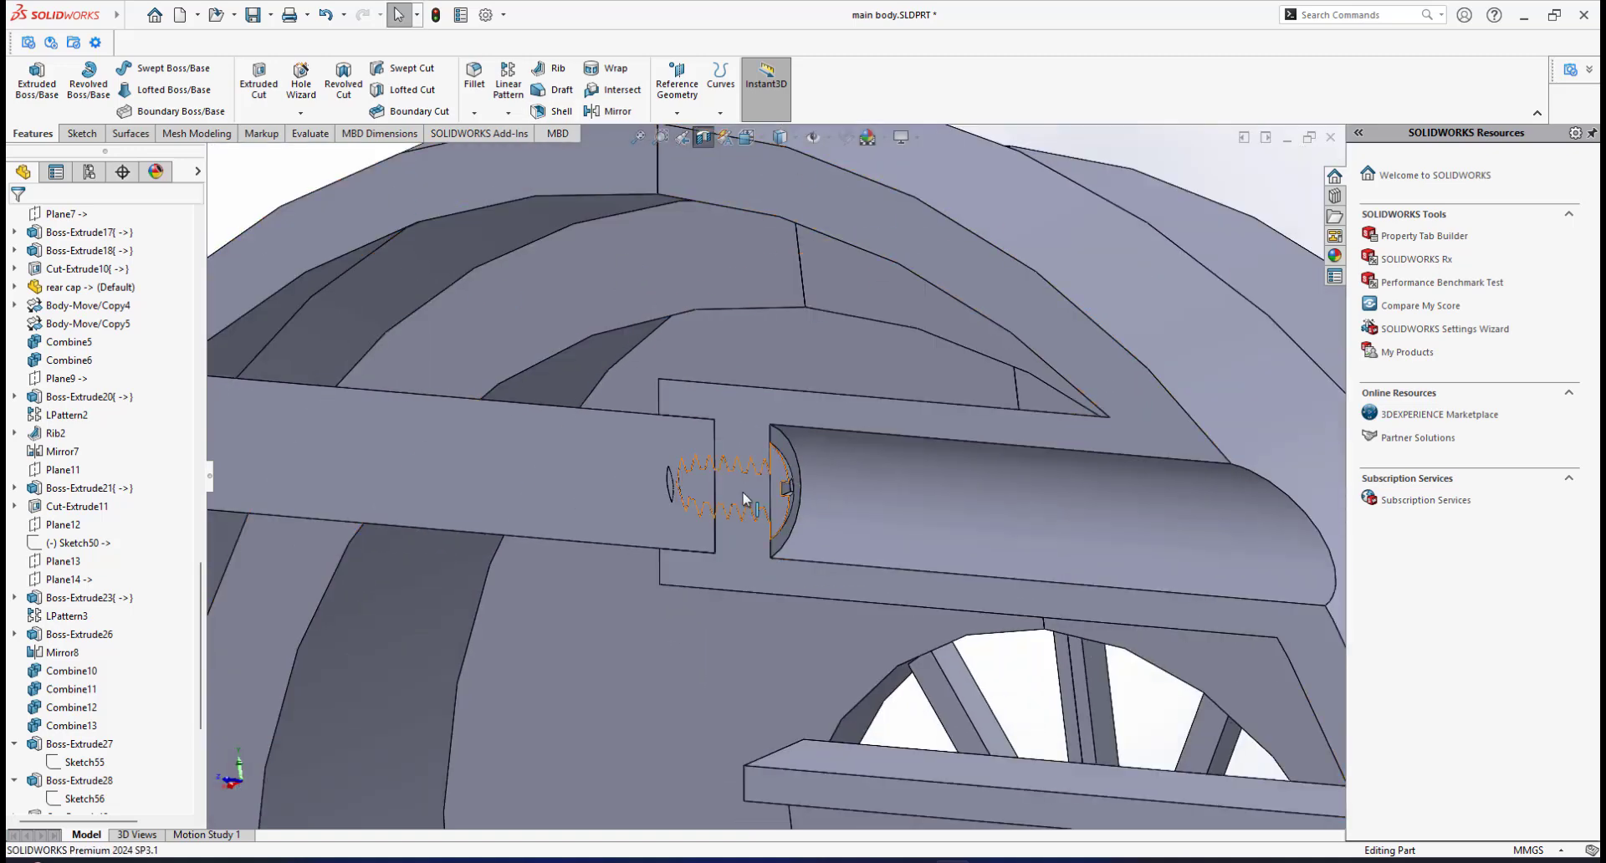
{"action": "scroll", "coordinate": [766, 489], "scroll_direction": "down", "scroll_amount": 2}
{"action": "middle_click_drag", "start_coordinate": [789, 452], "coordinate": [851, 455]}
{"action": "scroll", "coordinate": [803, 456], "scroll_direction": "up", "scroll_amount": 3}
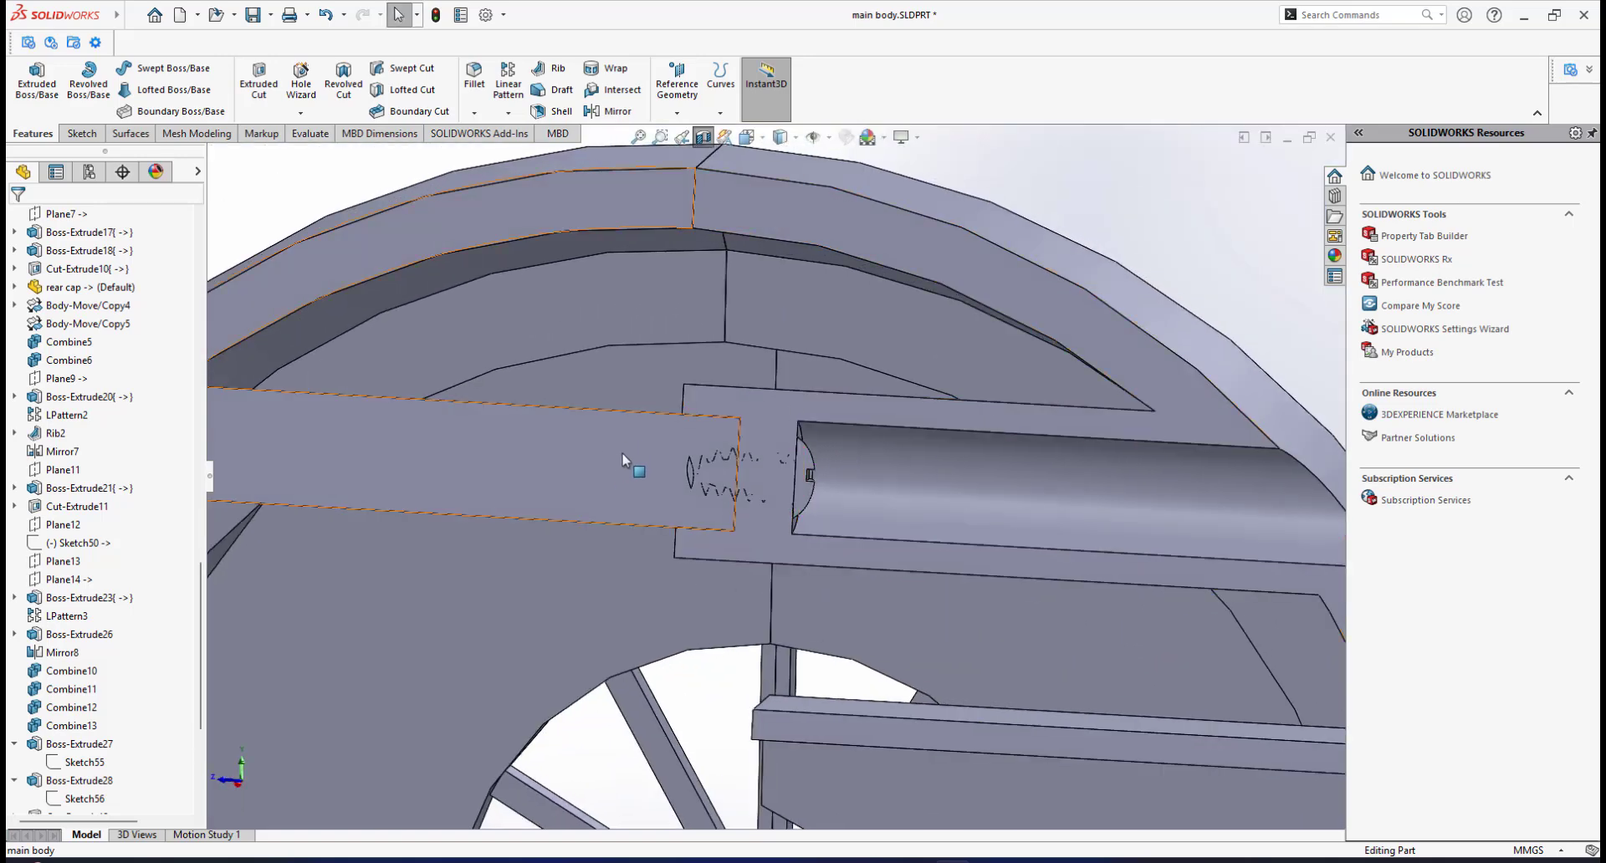
{"action": "middle_click_drag", "start_coordinate": [619, 454], "coordinate": [586, 452]}
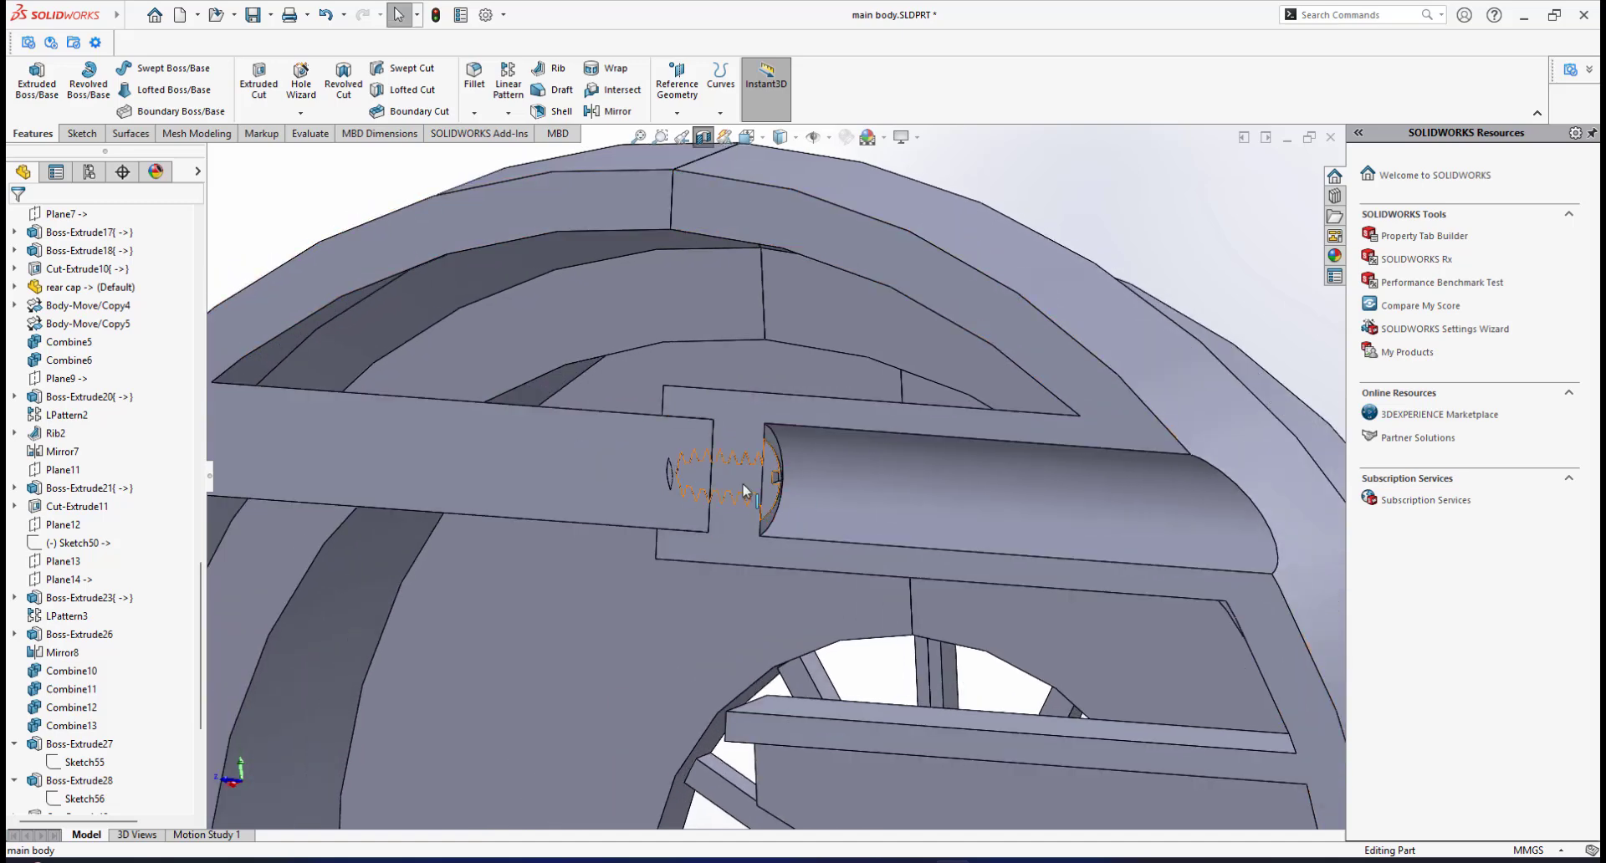
{"action": "mouse_move", "coordinate": [760, 460]}
{"action": "middle_mouse_down"}
{"action": "mouse_move", "coordinate": [826, 505]}
{"action": "mouse_move", "coordinate": [751, 478]}
{"action": "middle_mouse_up"}
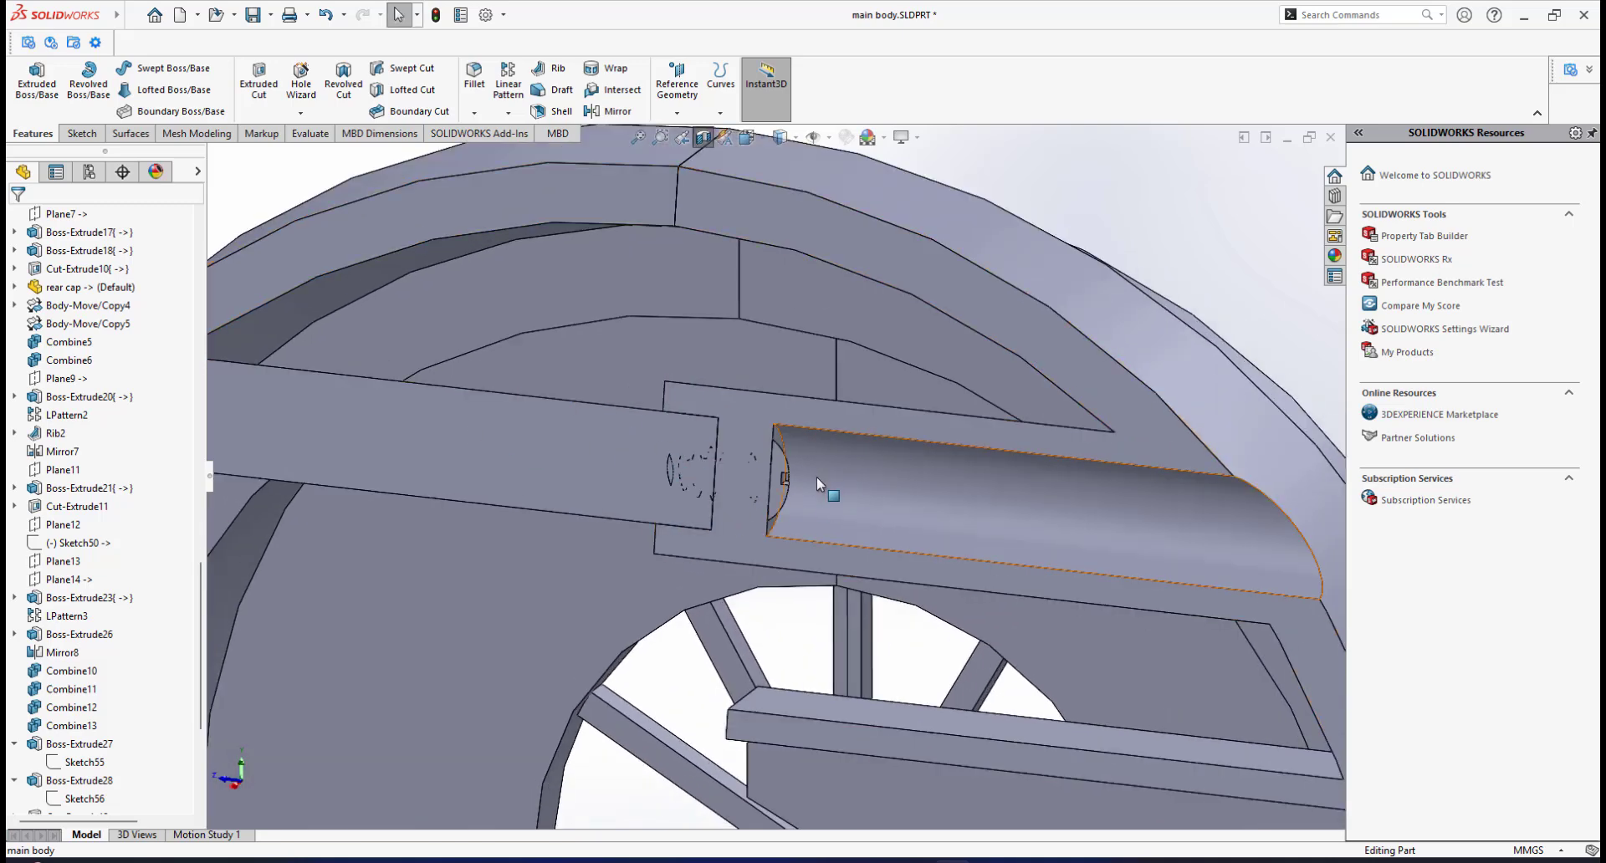
{"action": "middle_click_drag", "start_coordinate": [816, 476], "coordinate": [797, 475]}
{"action": "scroll", "coordinate": [803, 477], "scroll_direction": "up", "scroll_amount": 4}
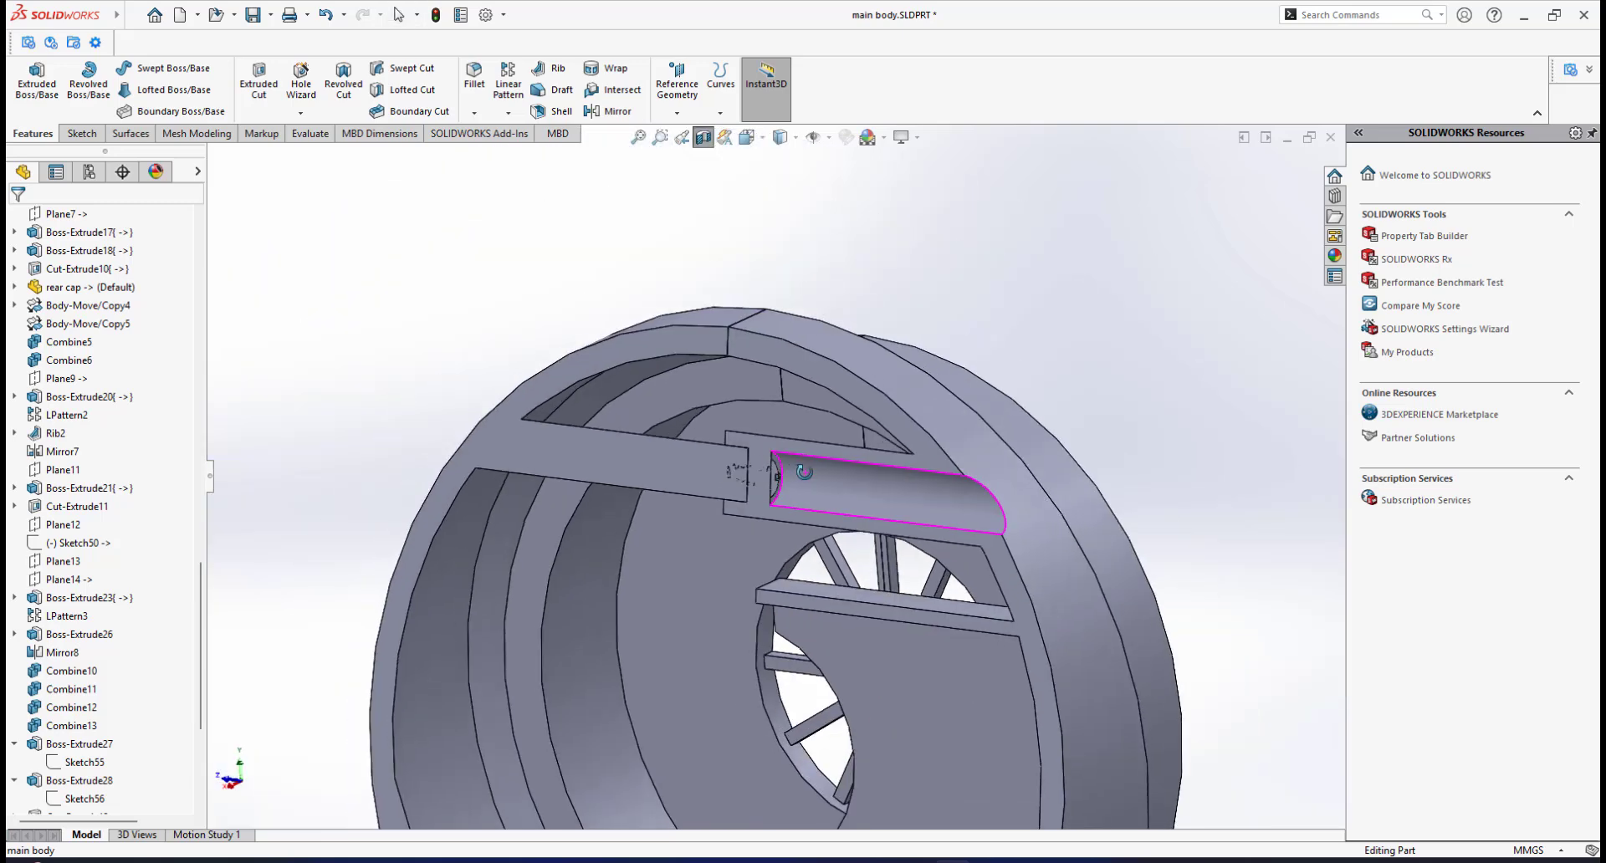
{"action": "scroll", "coordinate": [768, 478], "scroll_direction": "down", "scroll_amount": 3}
{"action": "scroll", "coordinate": [766, 475], "scroll_direction": "down", "scroll_amount": 4}
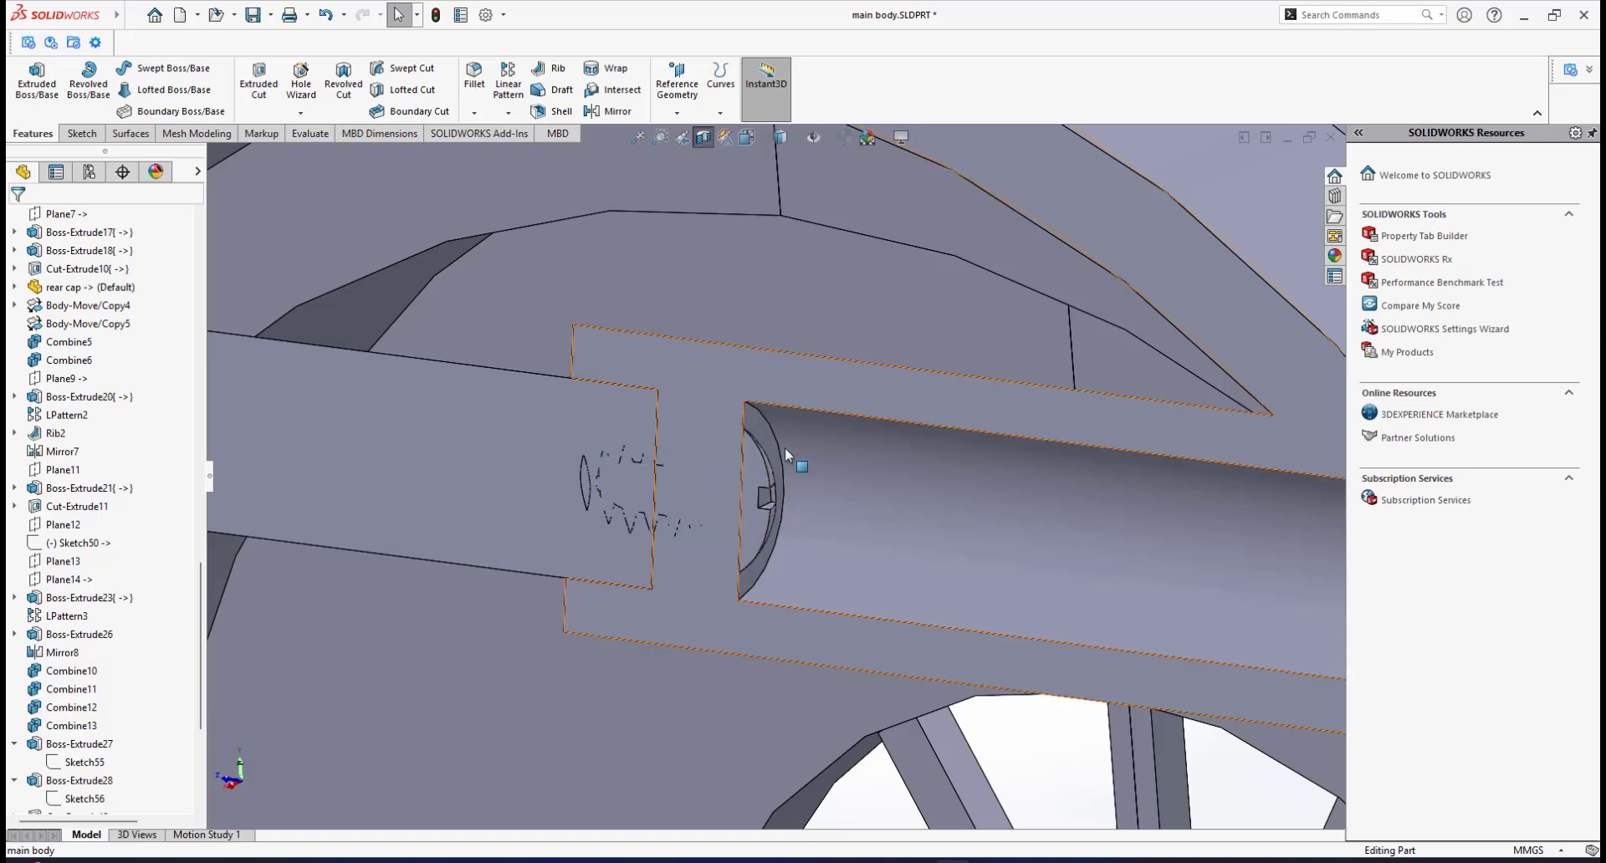
{"action": "scroll", "coordinate": [653, 485], "scroll_direction": "up", "scroll_amount": 3}
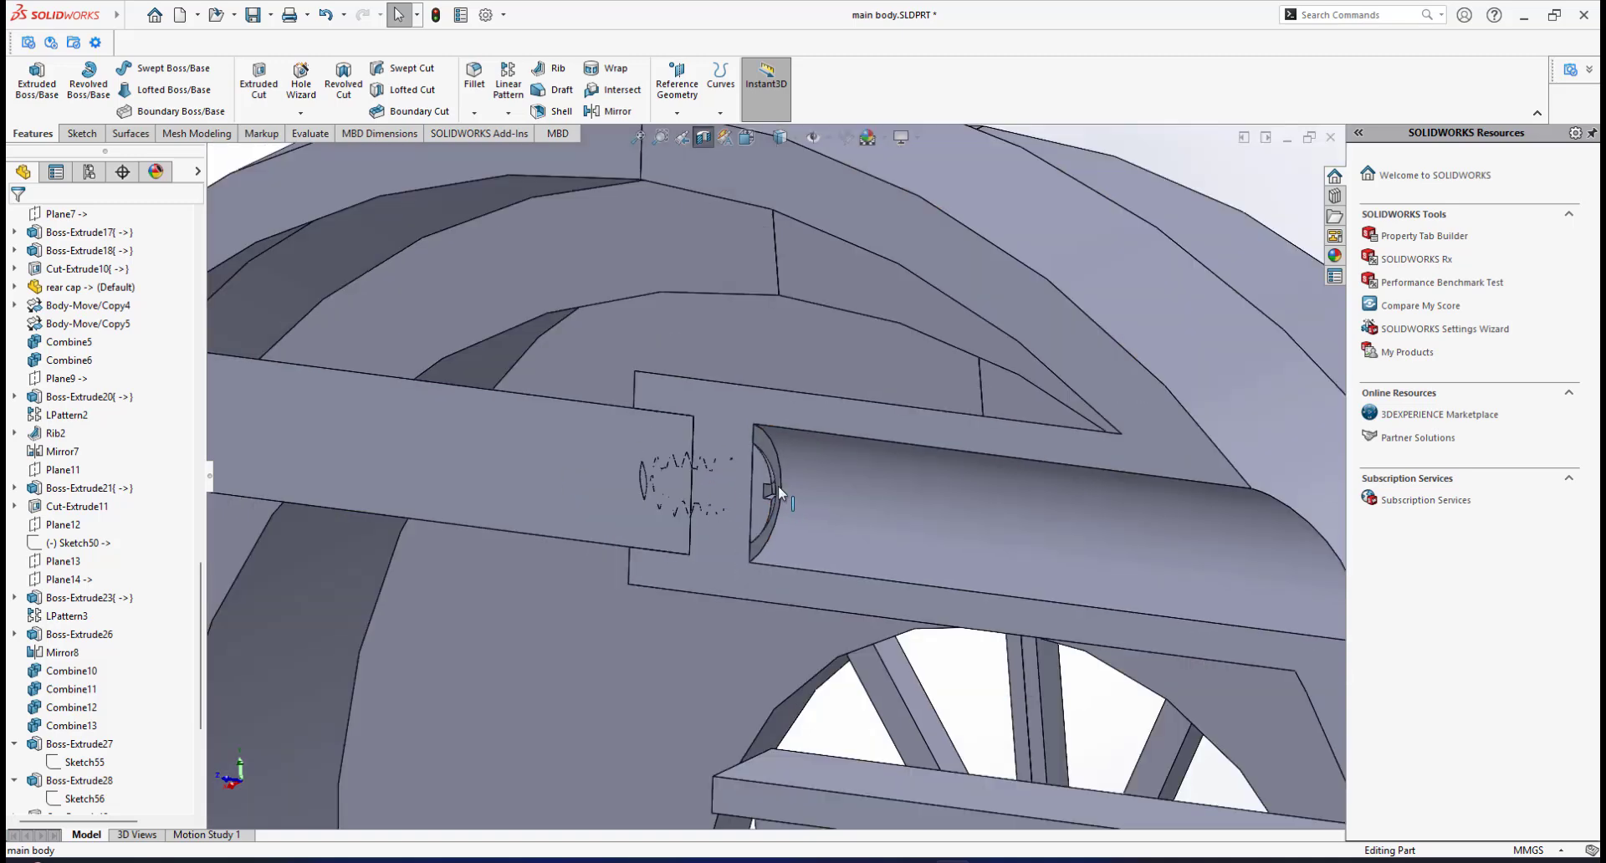
Inspect the sectioned screw's thread engagement where the two boss halves meet, and turn off the section view
{"action": "scroll", "coordinate": [544, 448], "scroll_direction": "down", "scroll_amount": 3}
{"action": "scroll", "coordinate": [843, 512], "scroll_direction": "down", "scroll_amount": 1}
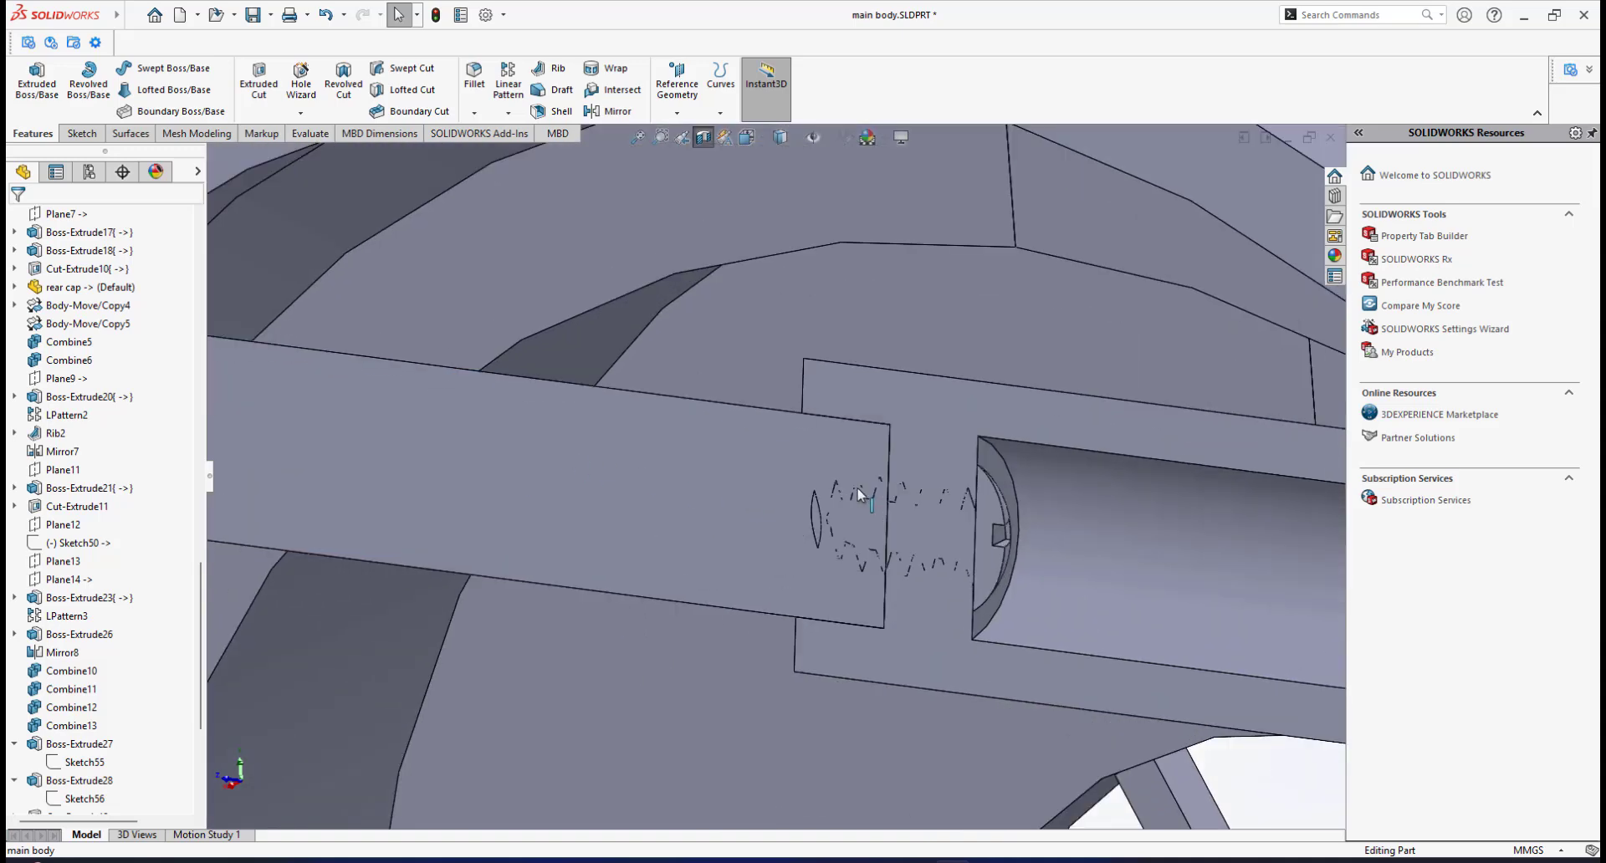
{"action": "scroll", "coordinate": [616, 434], "scroll_direction": "up", "scroll_amount": 2}
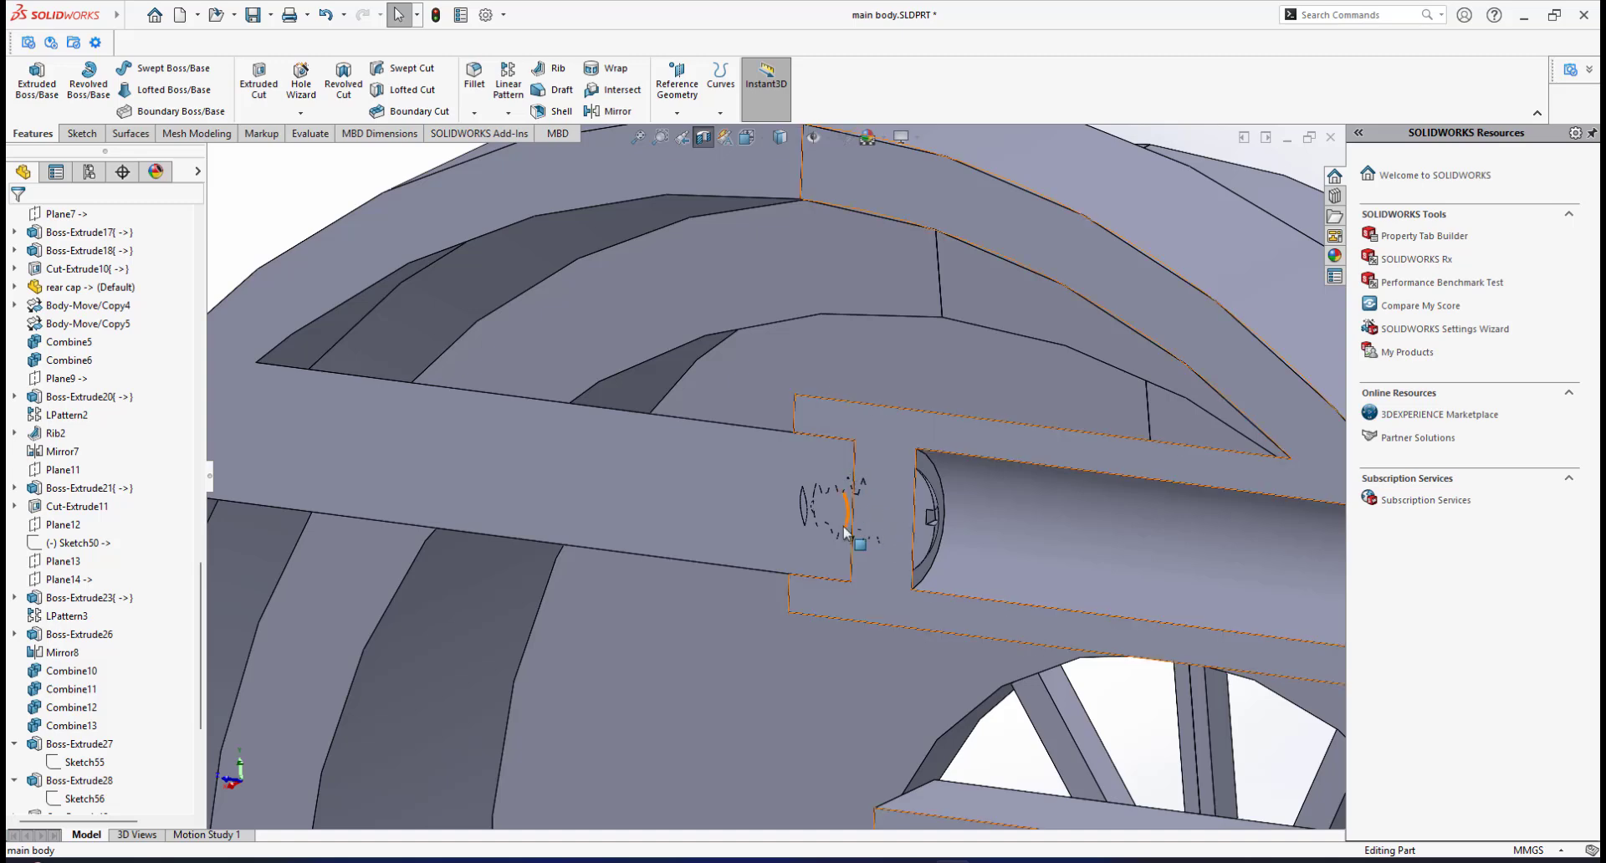
{"action": "scroll", "coordinate": [870, 528], "scroll_direction": "up", "scroll_amount": 3}
{"action": "mouse_move", "coordinate": [841, 530]}
{"action": "middle_mouse_down"}
{"action": "mouse_move", "coordinate": [864, 535]}
{"action": "mouse_move", "coordinate": [788, 501]}
{"action": "mouse_move", "coordinate": [853, 522]}
{"action": "middle_mouse_up"}
{"action": "left_click", "coordinate": [703, 142]}
{"action": "scroll", "coordinate": [921, 536], "scroll_direction": "up", "scroll_amount": 5}
{"action": "scroll", "coordinate": [913, 559], "scroll_direction": "down", "scroll_amount": 2}
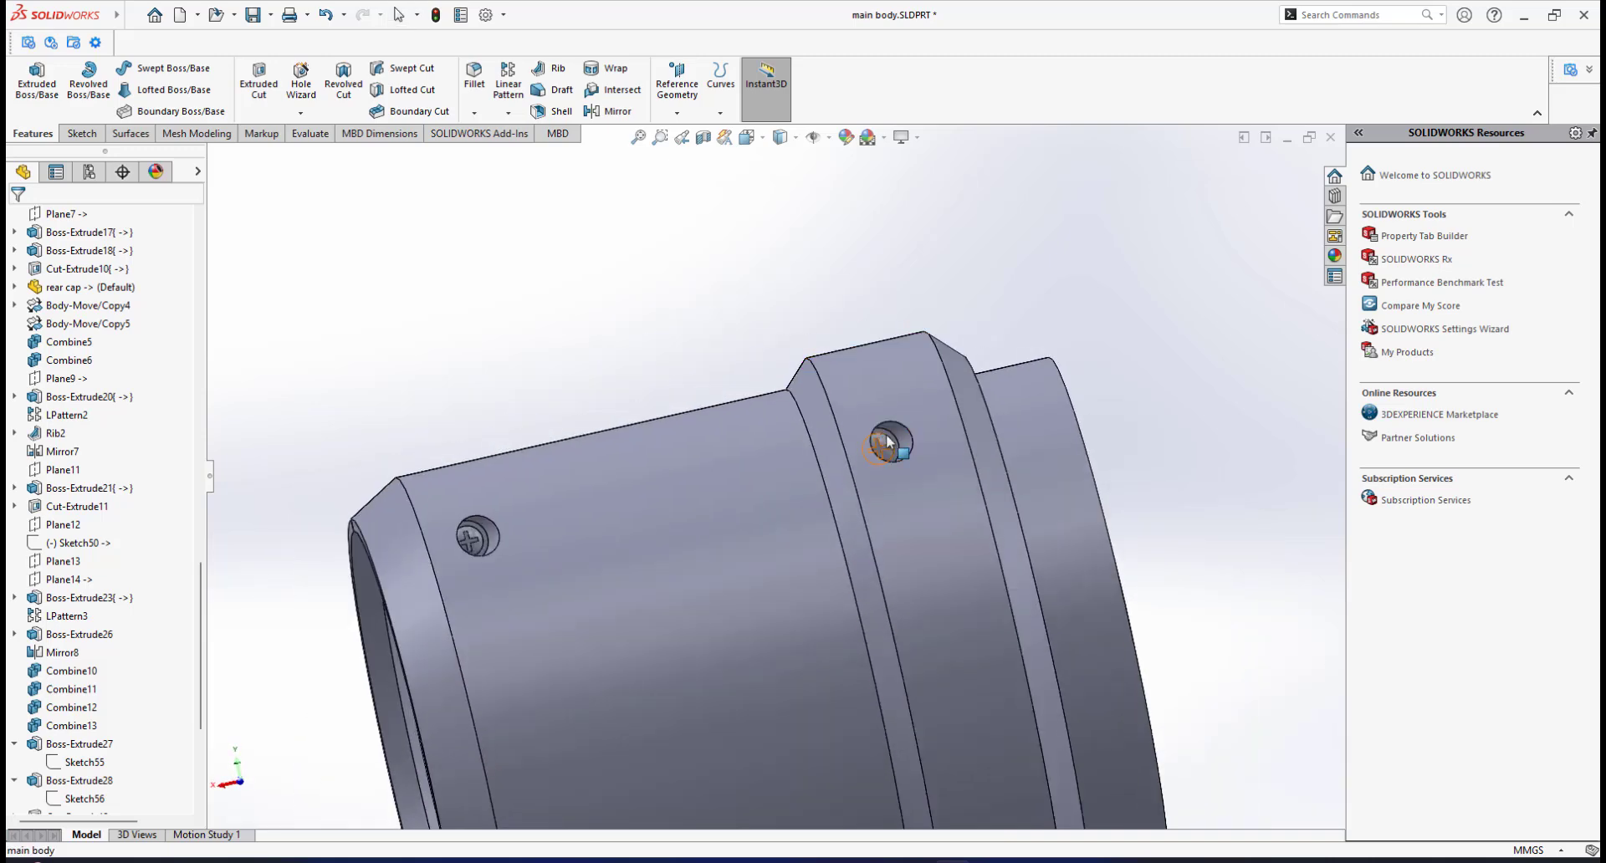
Start Move/Copy Body in Translate/Rotate mode and select the upper collar screw and the upper barrel screw as bodies
{"action": "scroll", "coordinate": [888, 441], "scroll_direction": "down", "scroll_amount": 3}
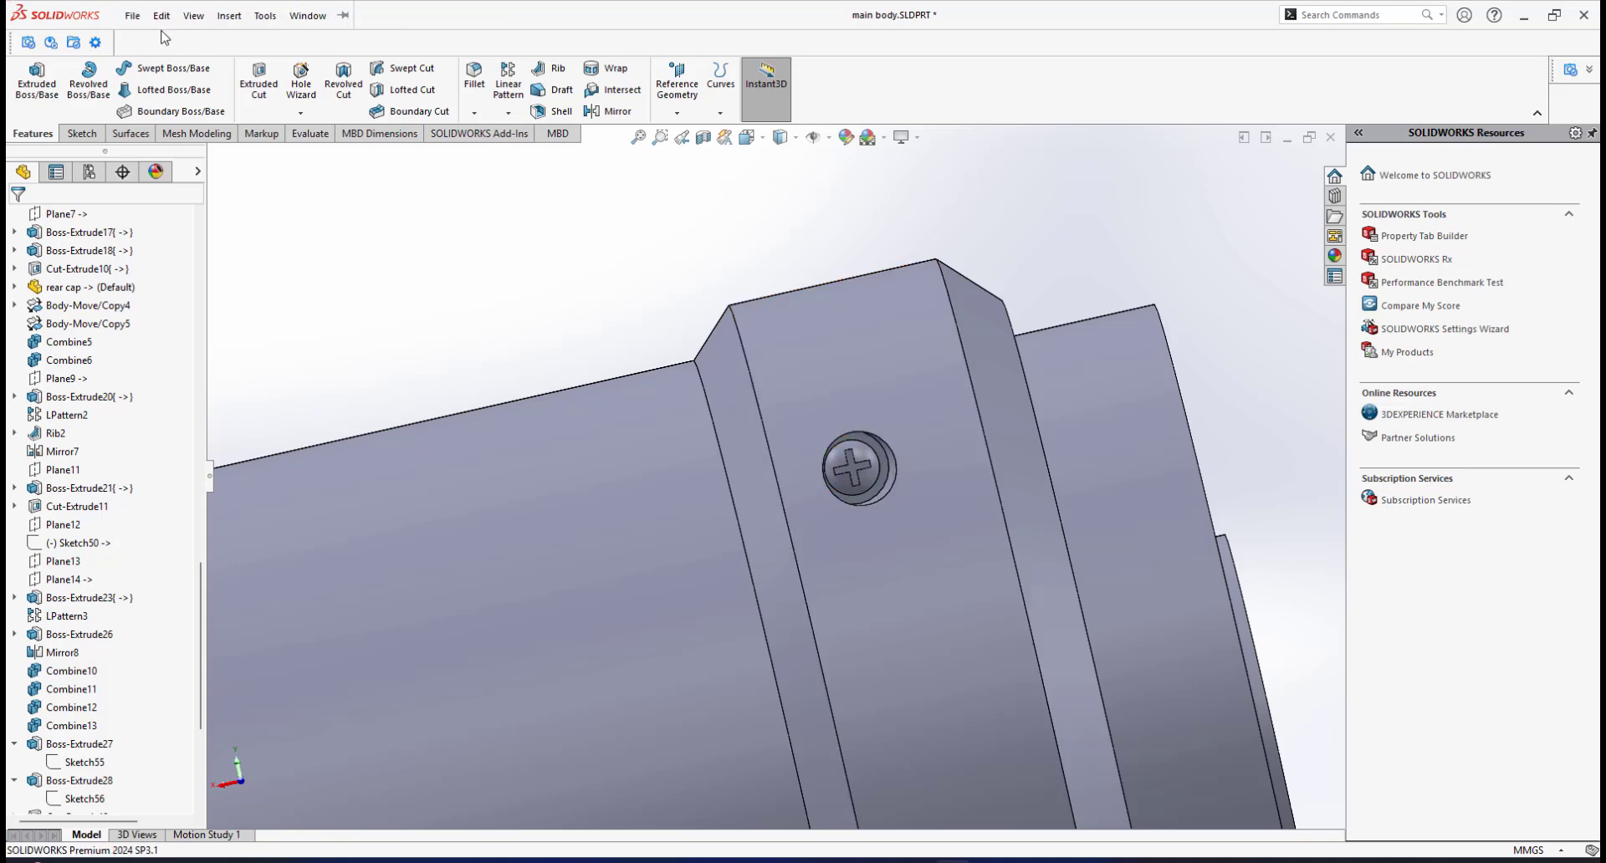
{"action": "left_click", "coordinate": [226, 19]}
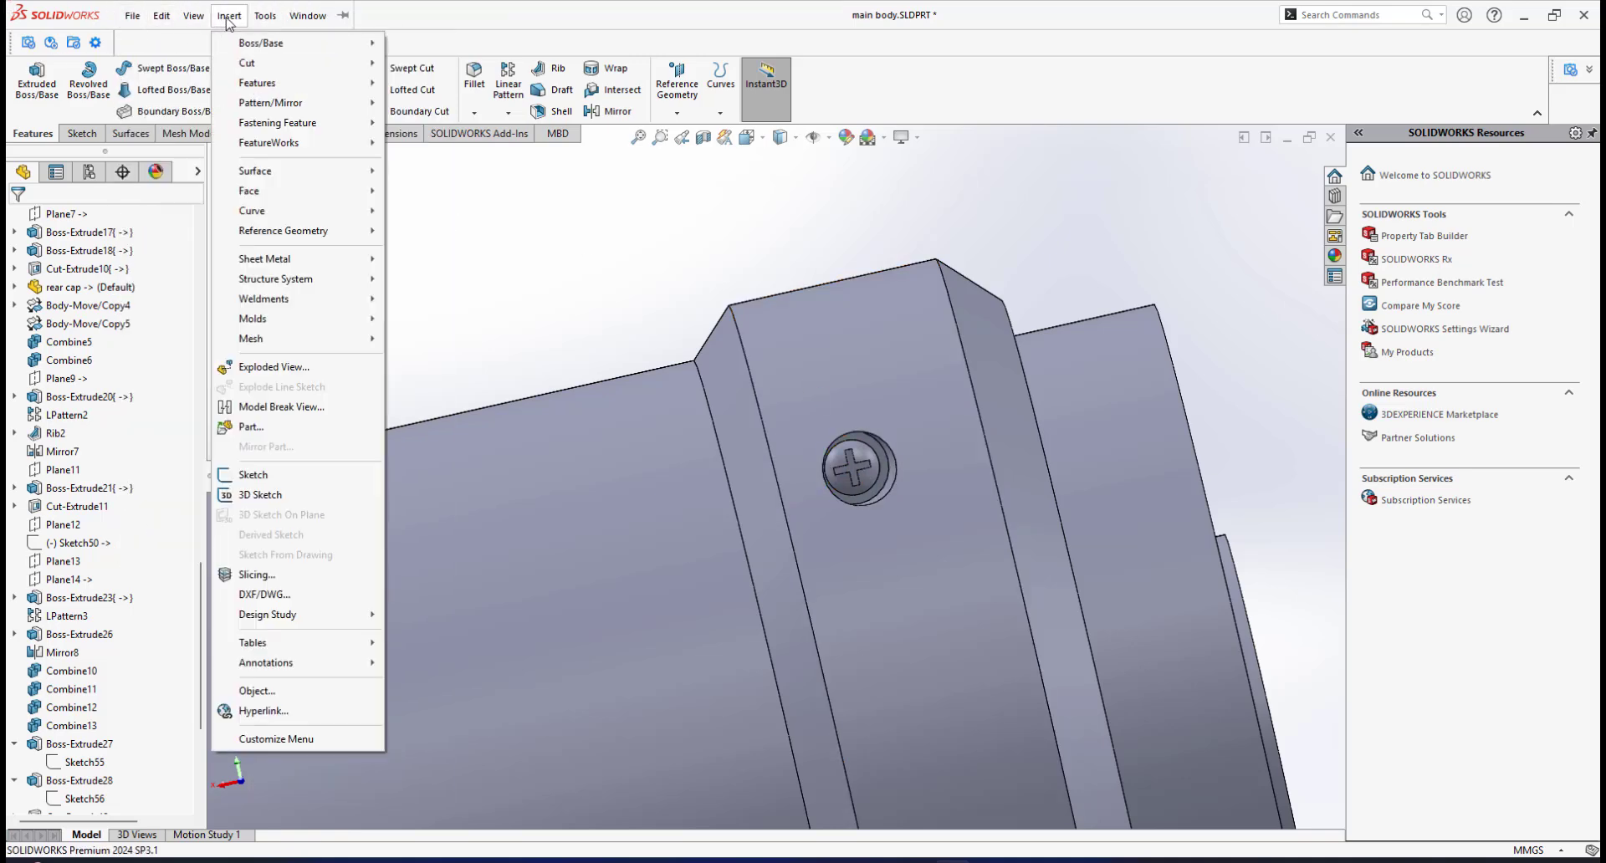
{"action": "mouse_move", "coordinate": [272, 86]}
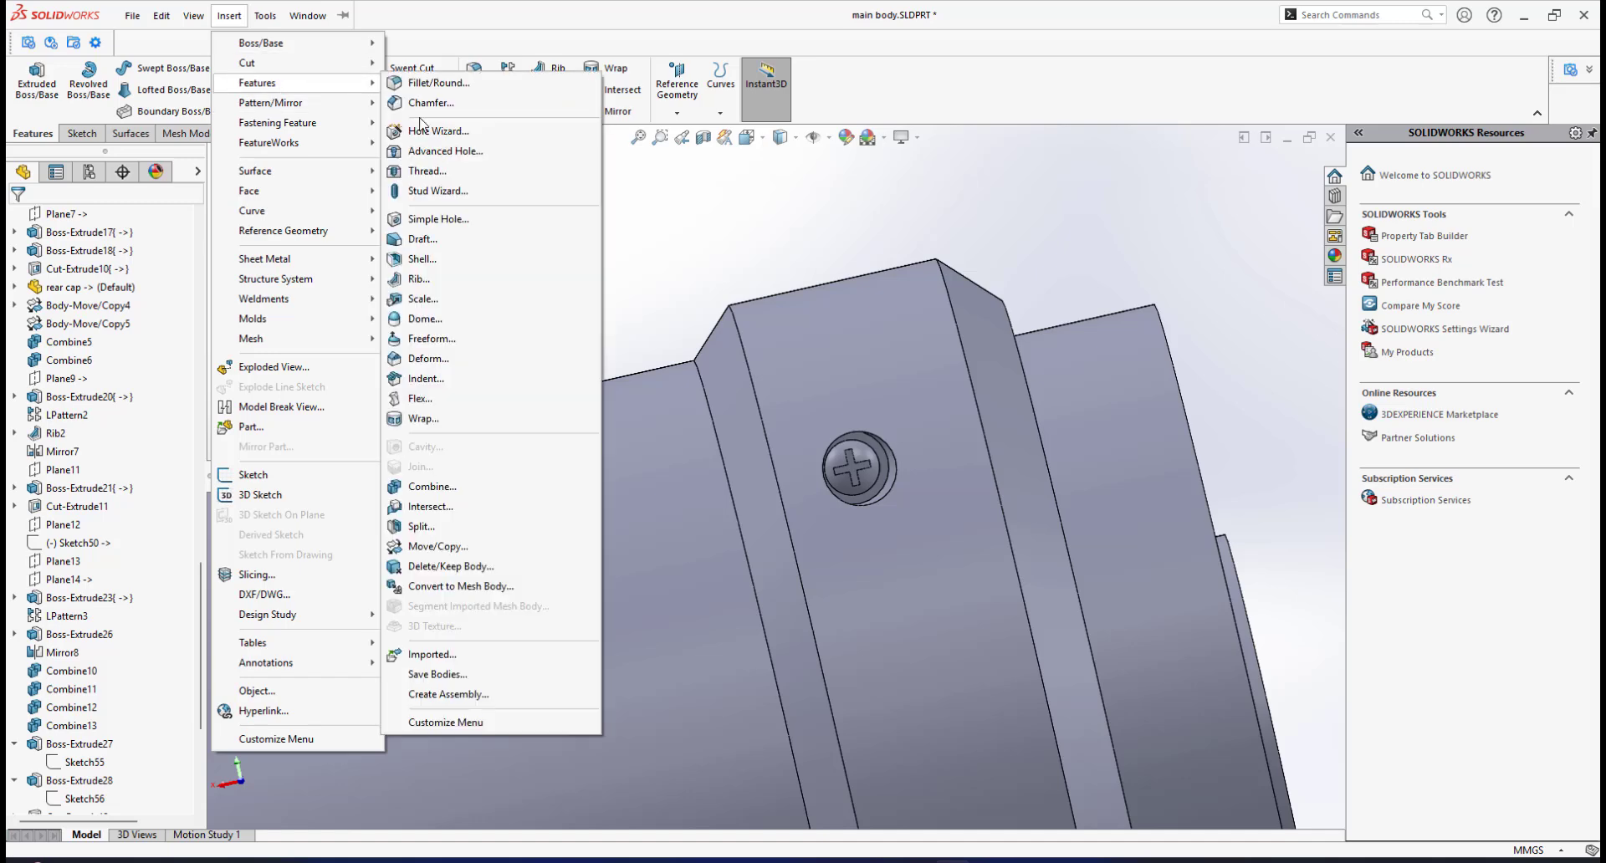
{"action": "left_click", "coordinate": [460, 548]}
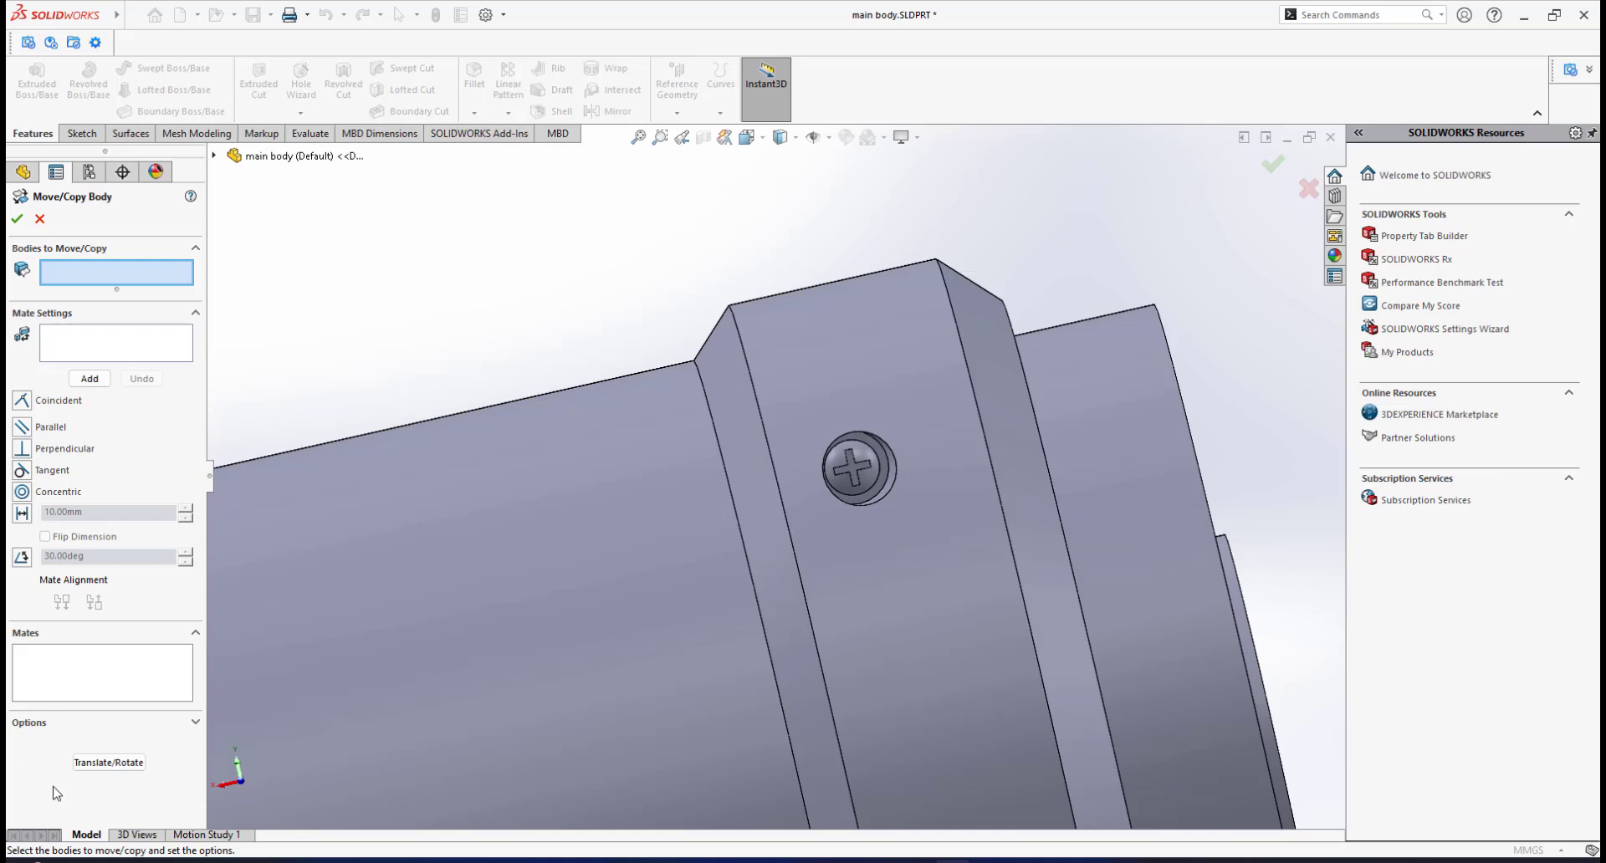
{"action": "left_click", "coordinate": [109, 762]}
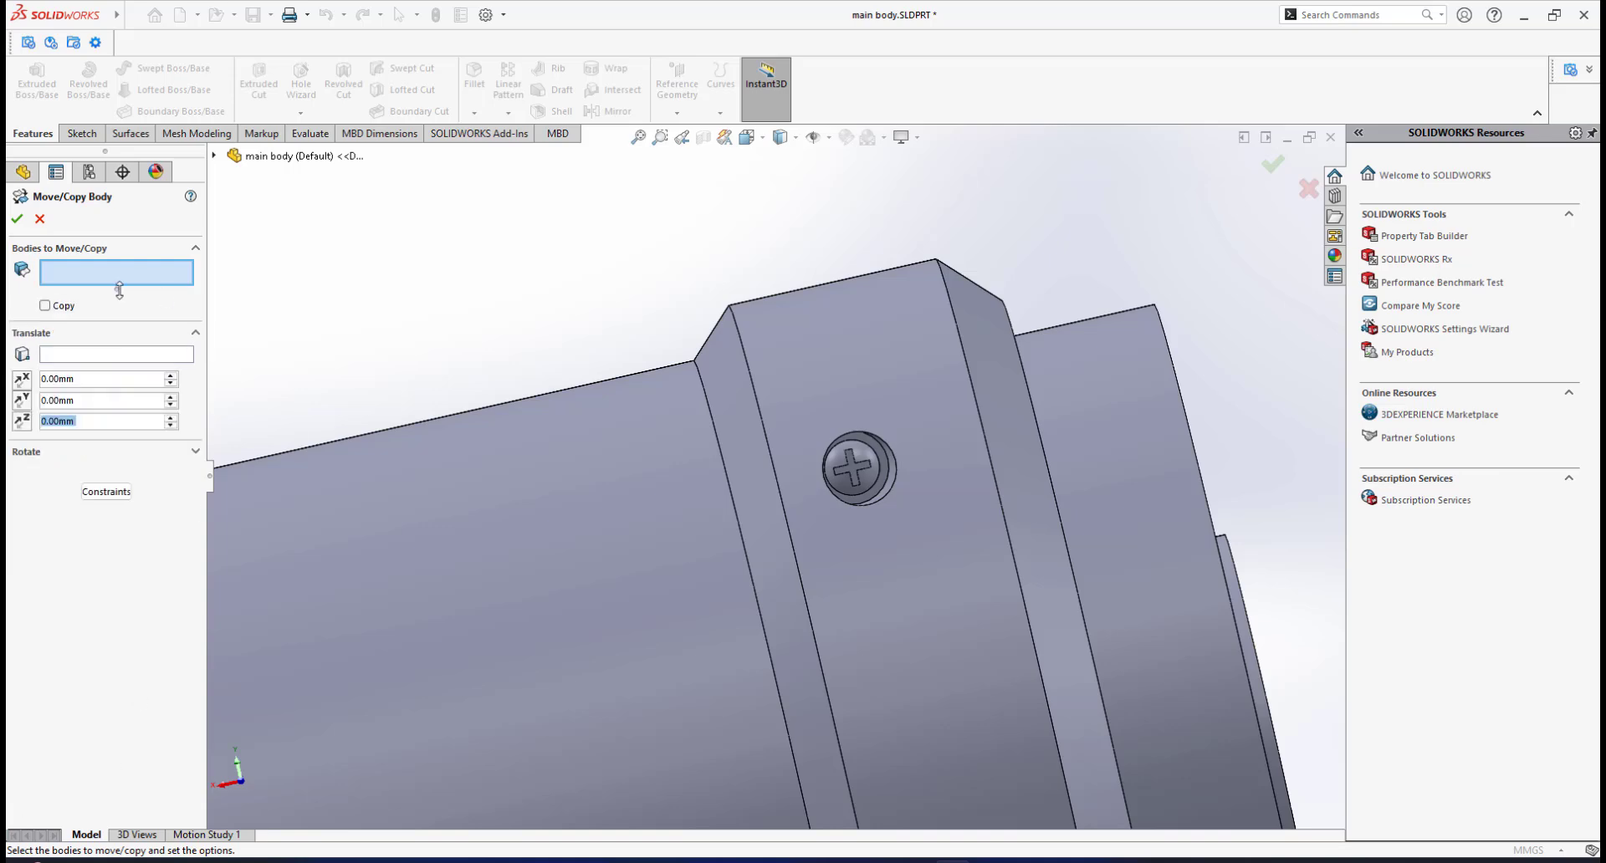
{"action": "left_click", "coordinate": [857, 452]}
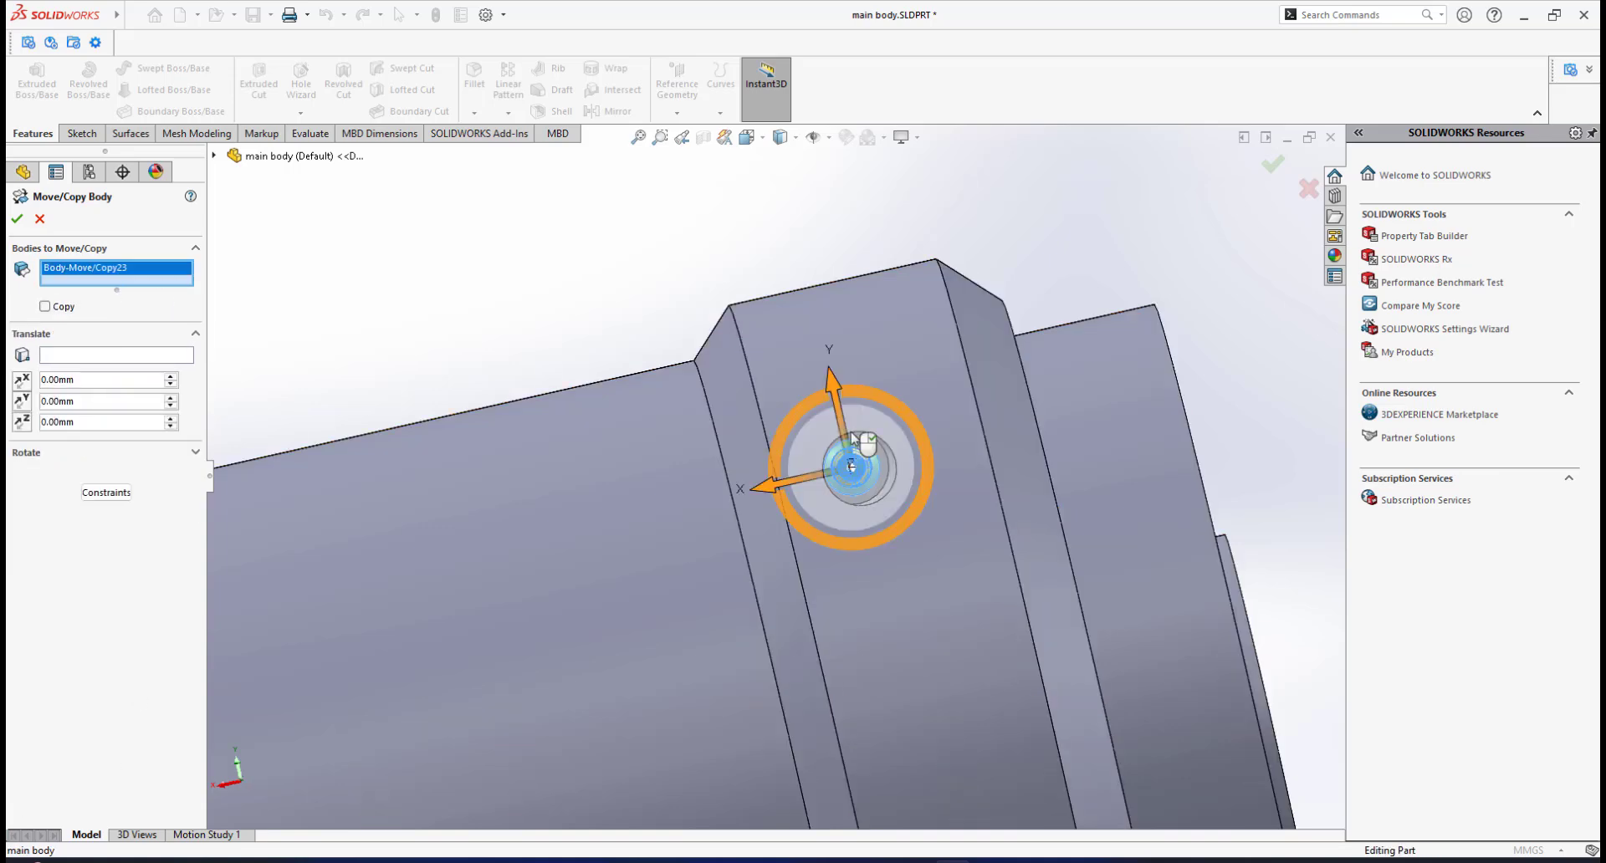
{"action": "scroll", "coordinate": [539, 565], "scroll_direction": "up", "scroll_amount": 3}
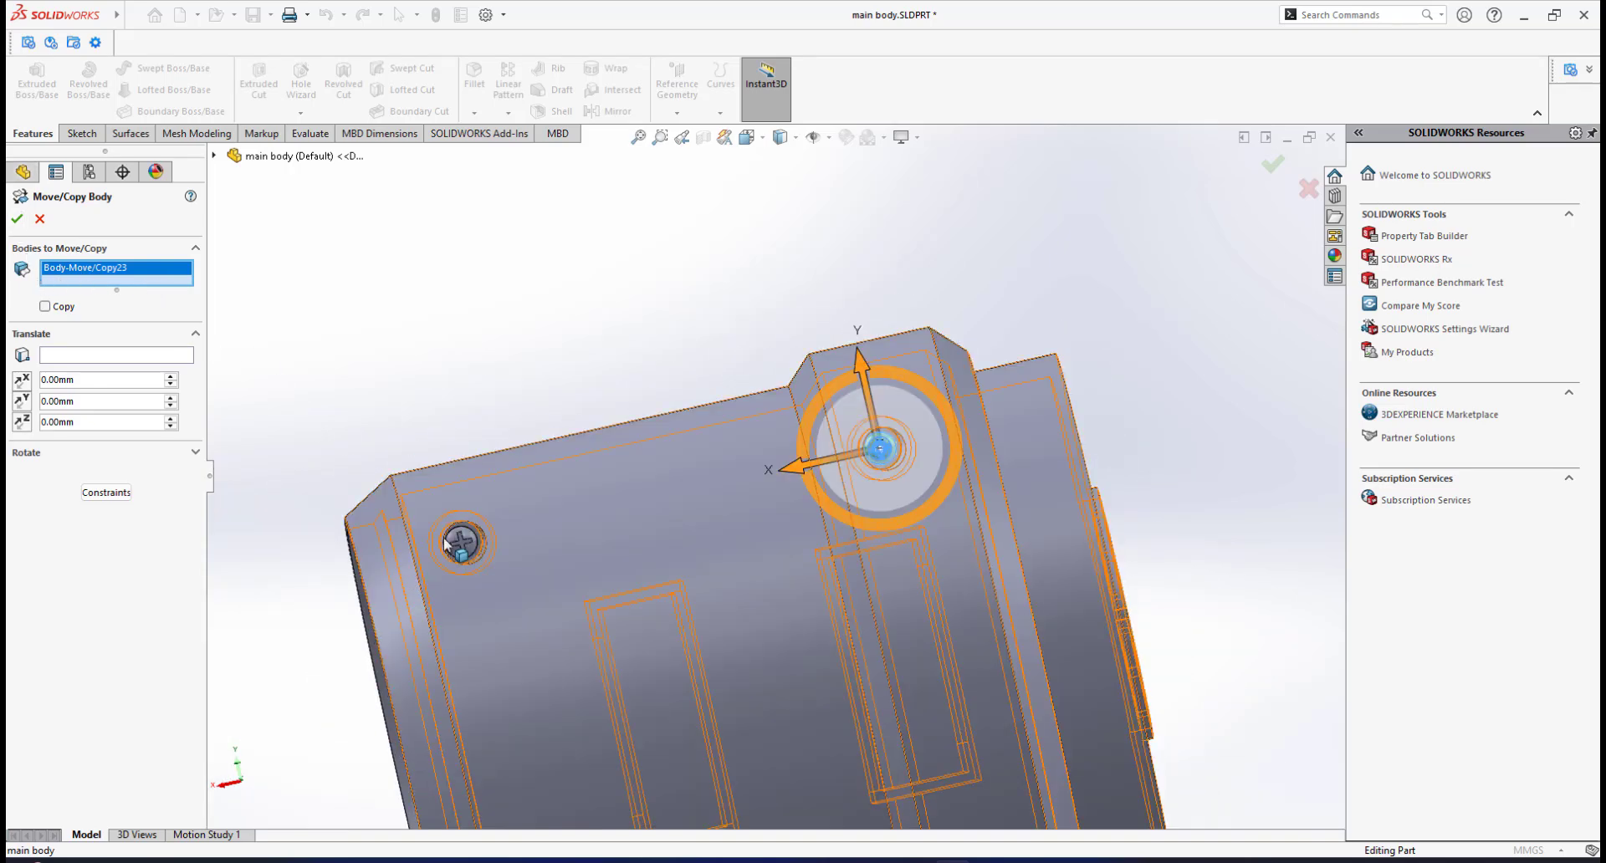
{"action": "left_click", "coordinate": [448, 544]}
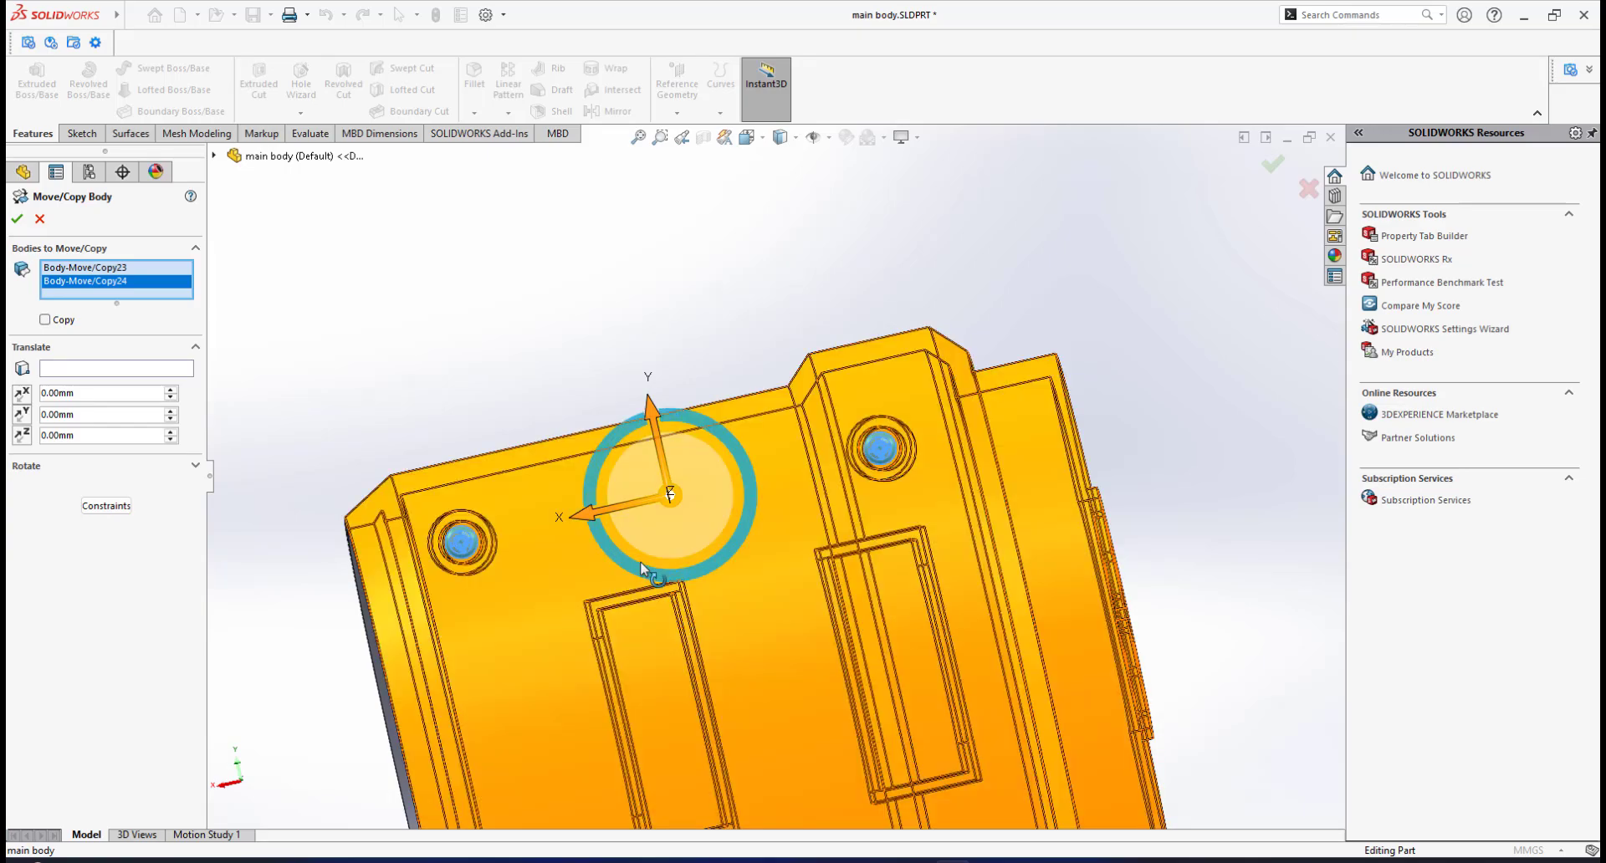
Add the lower collar screw and the lower barrel screw to the bodies to move or copy
{"action": "scroll", "coordinate": [640, 569], "scroll_direction": "up", "scroll_amount": 3}
{"action": "scroll", "coordinate": [845, 701], "scroll_direction": "down", "scroll_amount": 1}
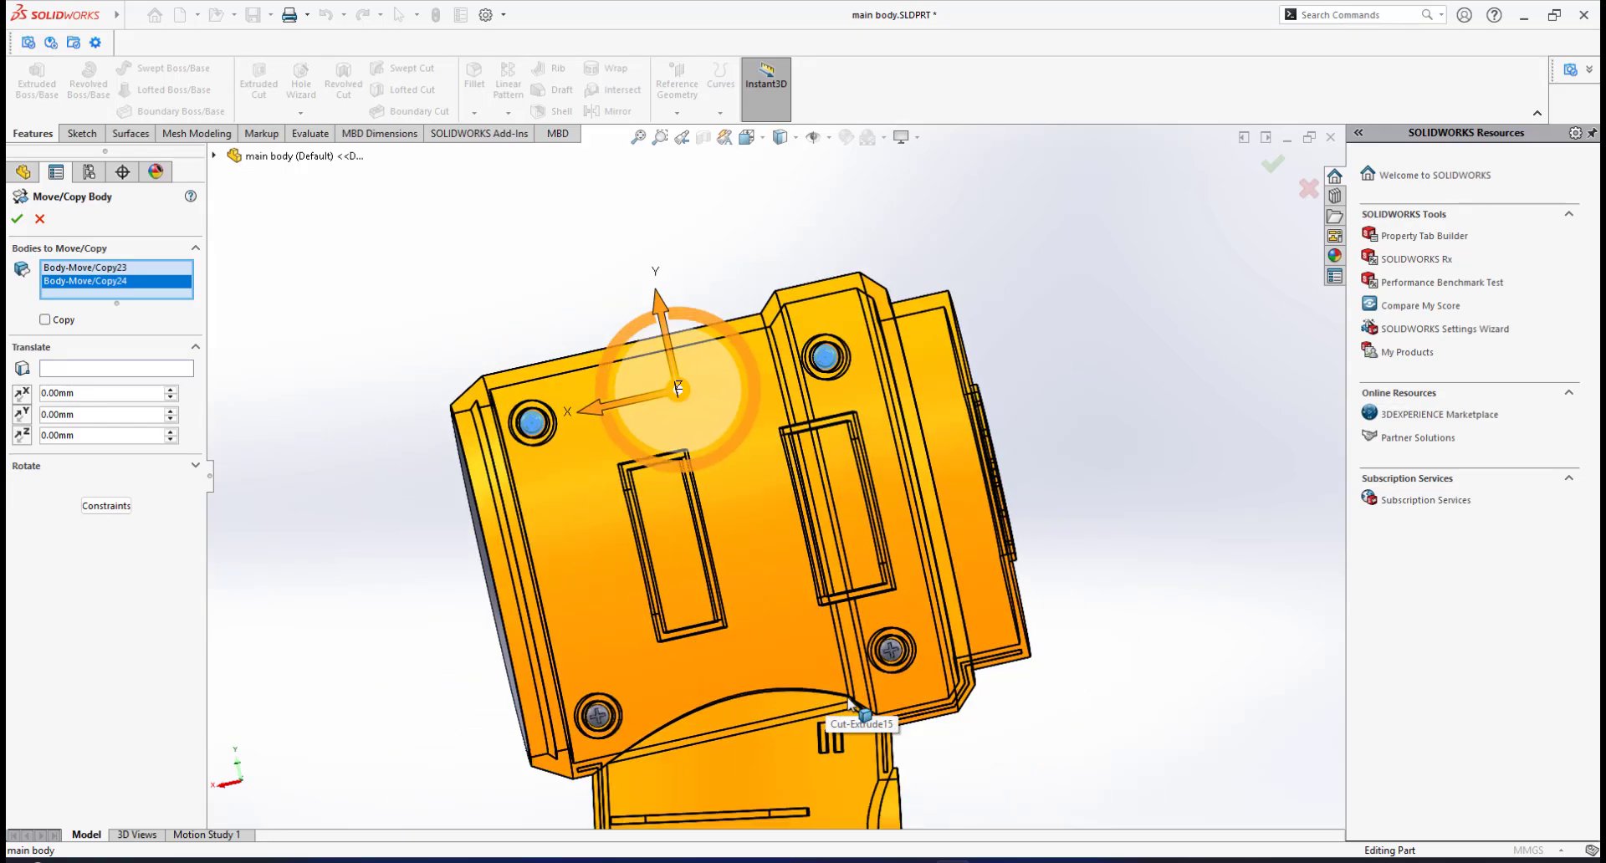
{"action": "scroll", "coordinate": [763, 546], "scroll_direction": "down", "scroll_amount": 8}
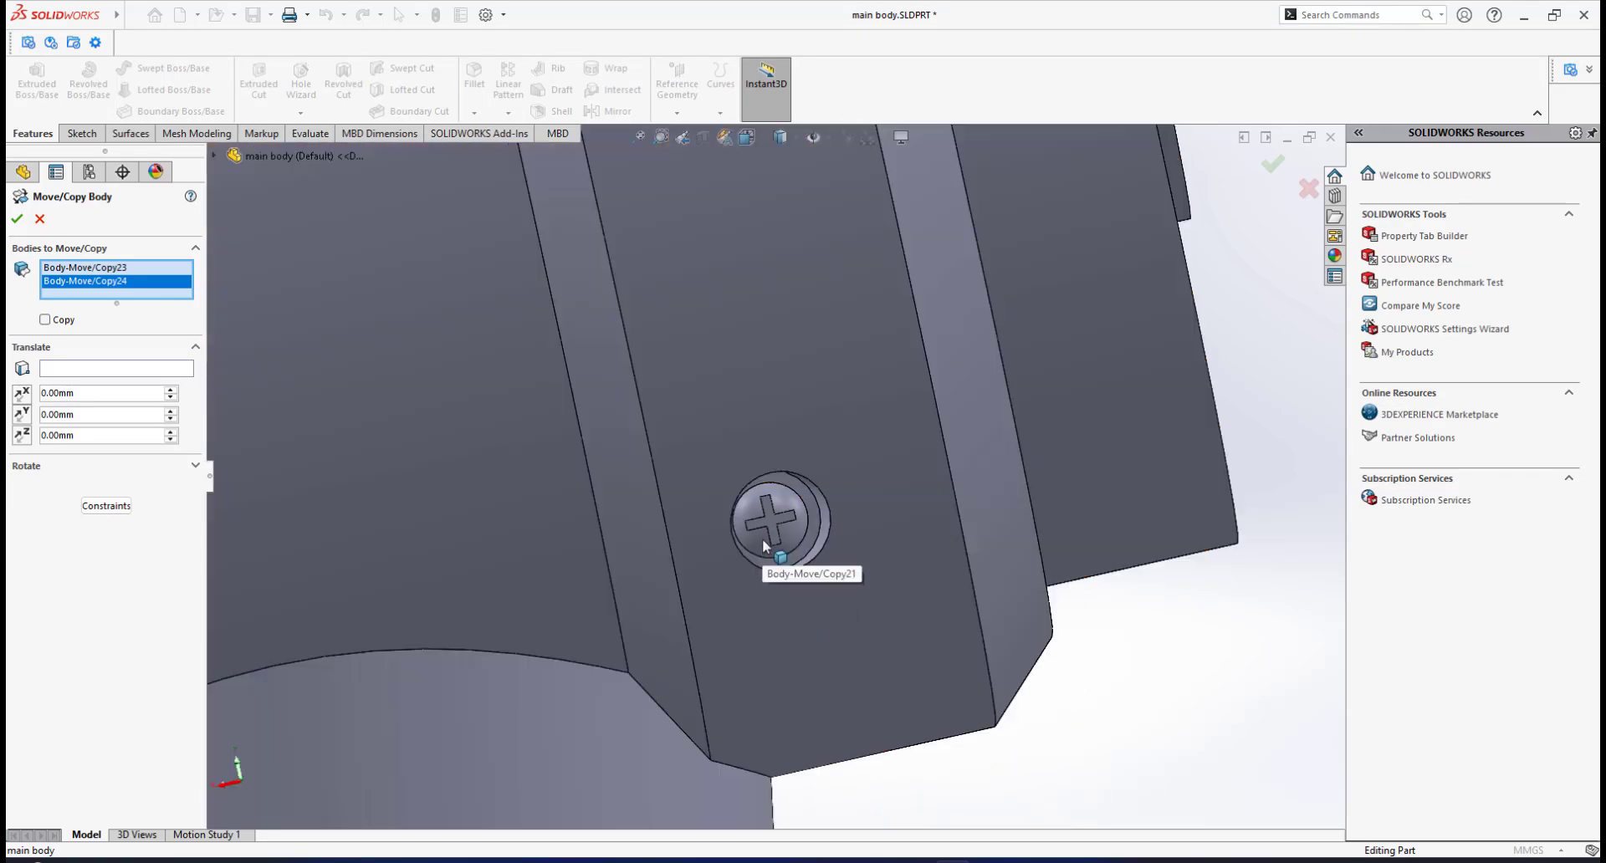
{"action": "left_click", "coordinate": [763, 540]}
{"action": "scroll", "coordinate": [720, 544], "scroll_direction": "up", "scroll_amount": 5}
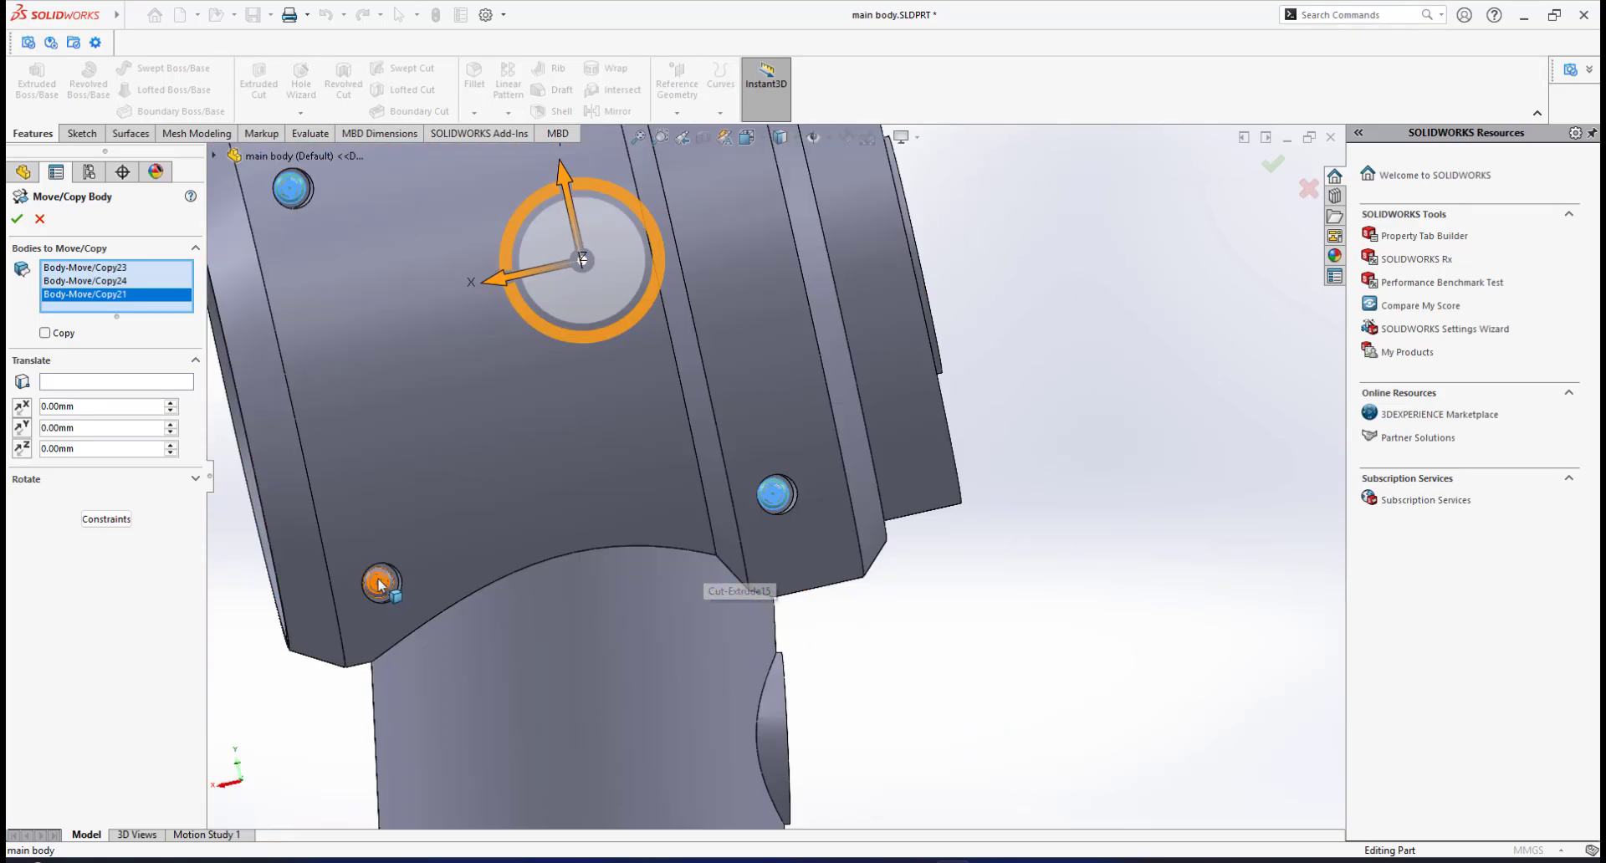
{"action": "left_click", "coordinate": [511, 612]}
Add the screw near the handle's lower end to the bodies to move or copy
{"action": "scroll", "coordinate": [574, 645], "scroll_direction": "up", "scroll_amount": 5}
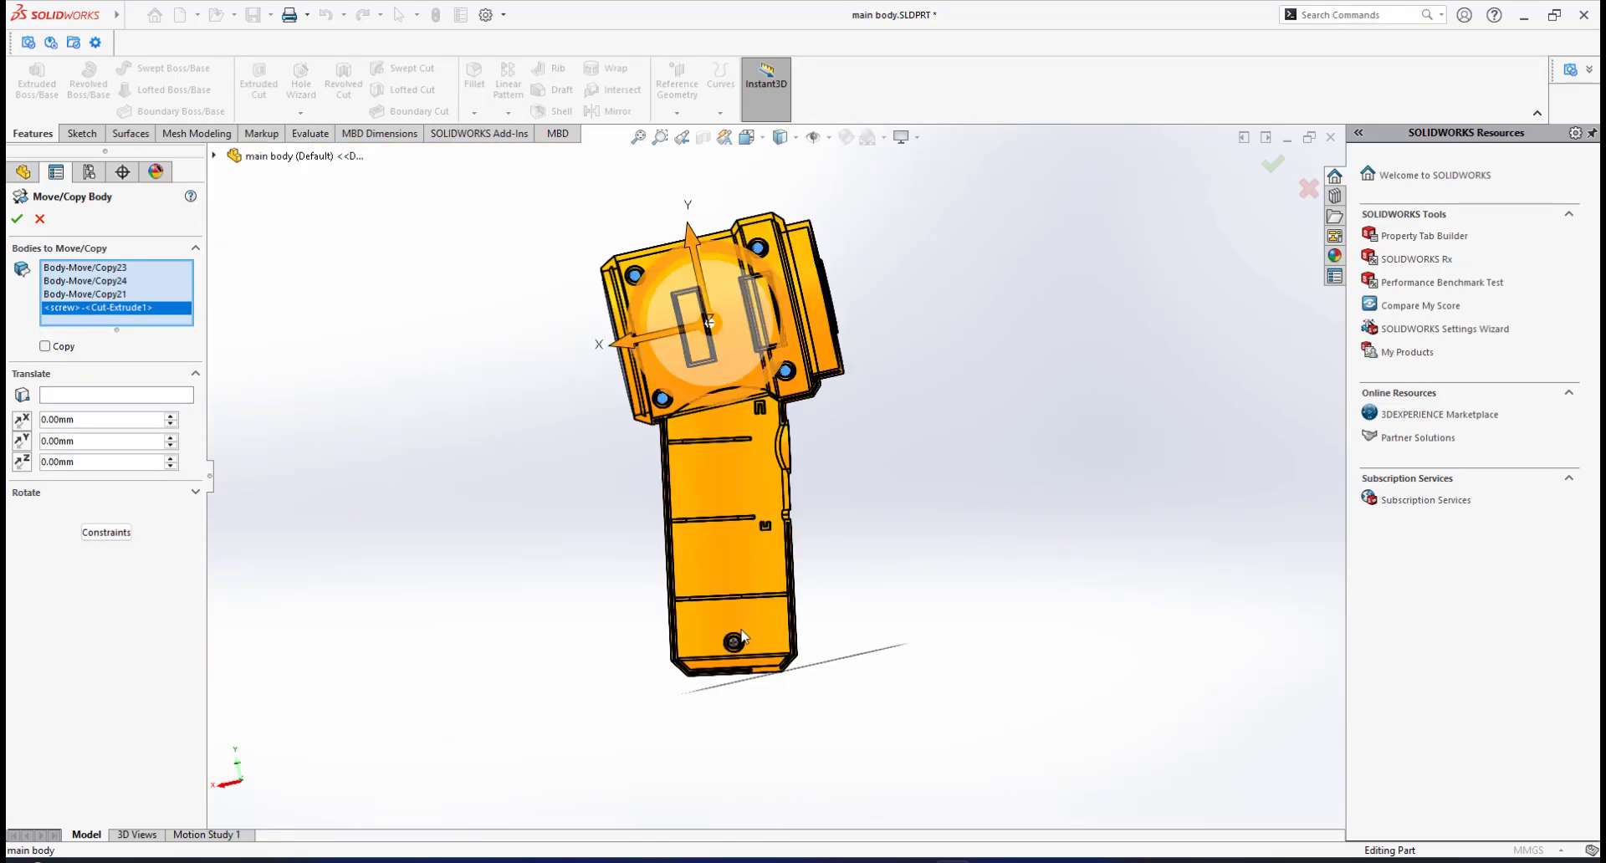
{"action": "scroll", "coordinate": [738, 636], "scroll_direction": "down", "scroll_amount": 8}
{"action": "scroll", "coordinate": [730, 613], "scroll_direction": "down", "scroll_amount": 1}
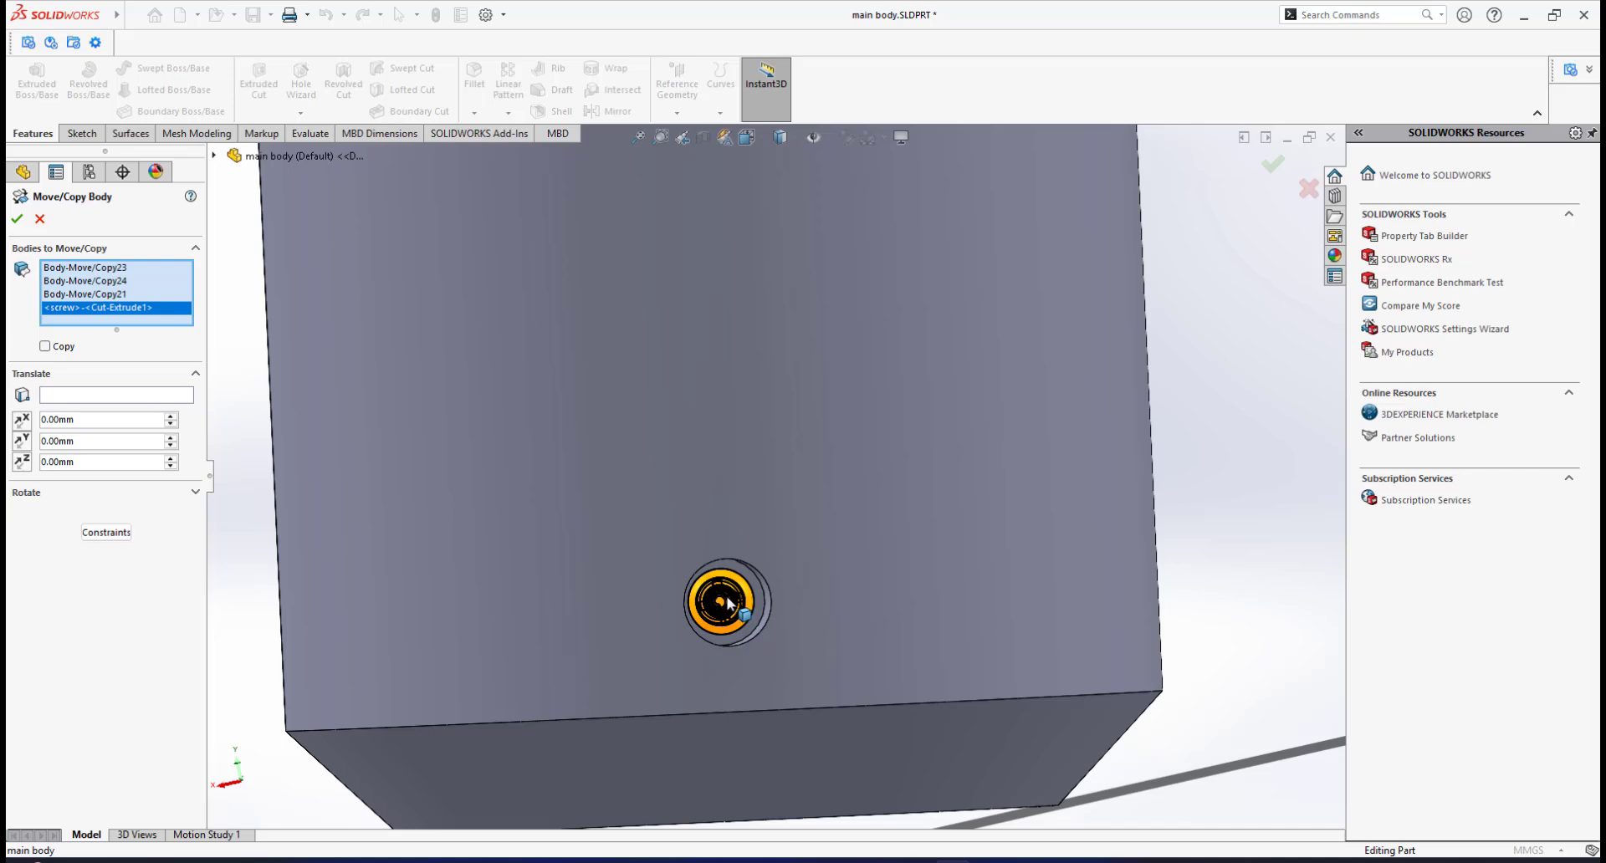
{"action": "left_click", "coordinate": [727, 604]}
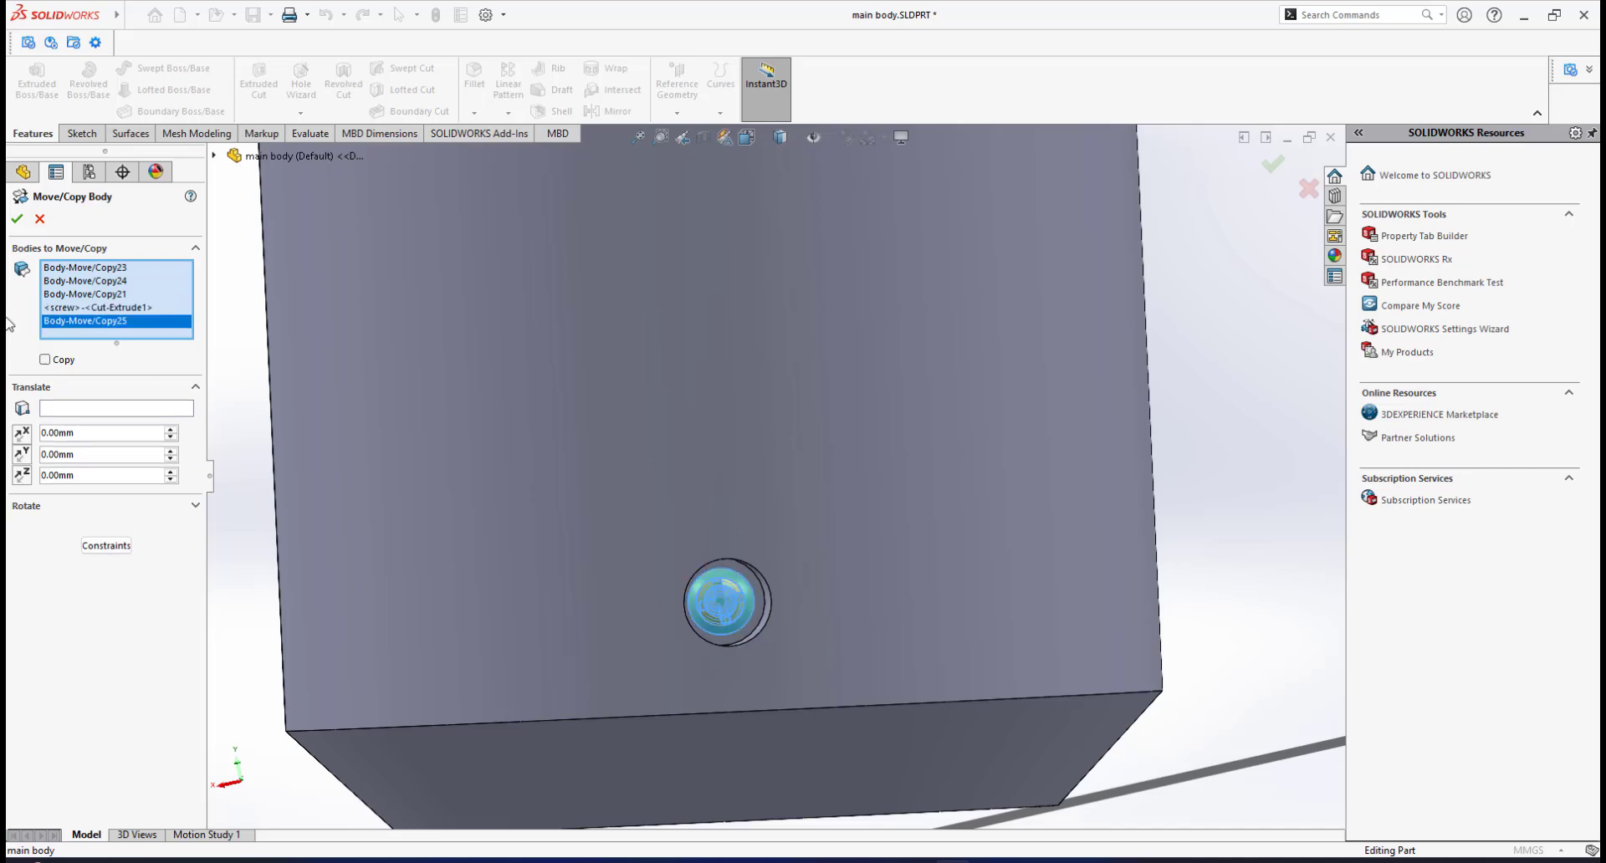
Remove the handle screw and the <screw>-<Cut-Extrude1> body from the bodies to move or copy
{"action": "right_click", "coordinate": [106, 321]}
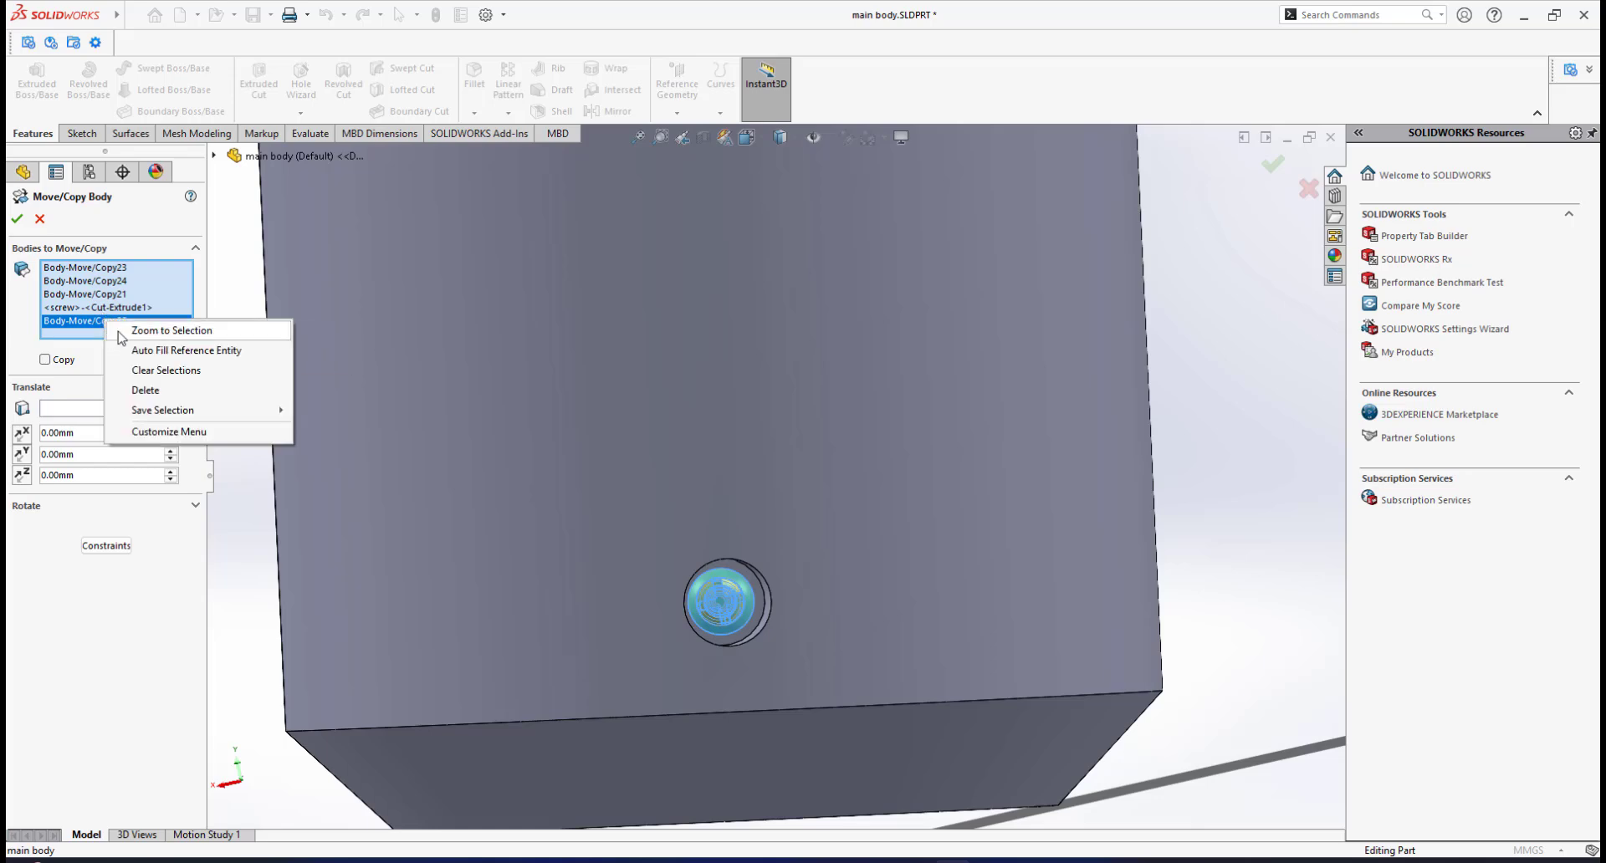
{"action": "left_click", "coordinate": [142, 391]}
{"action": "right_click", "coordinate": [96, 311]}
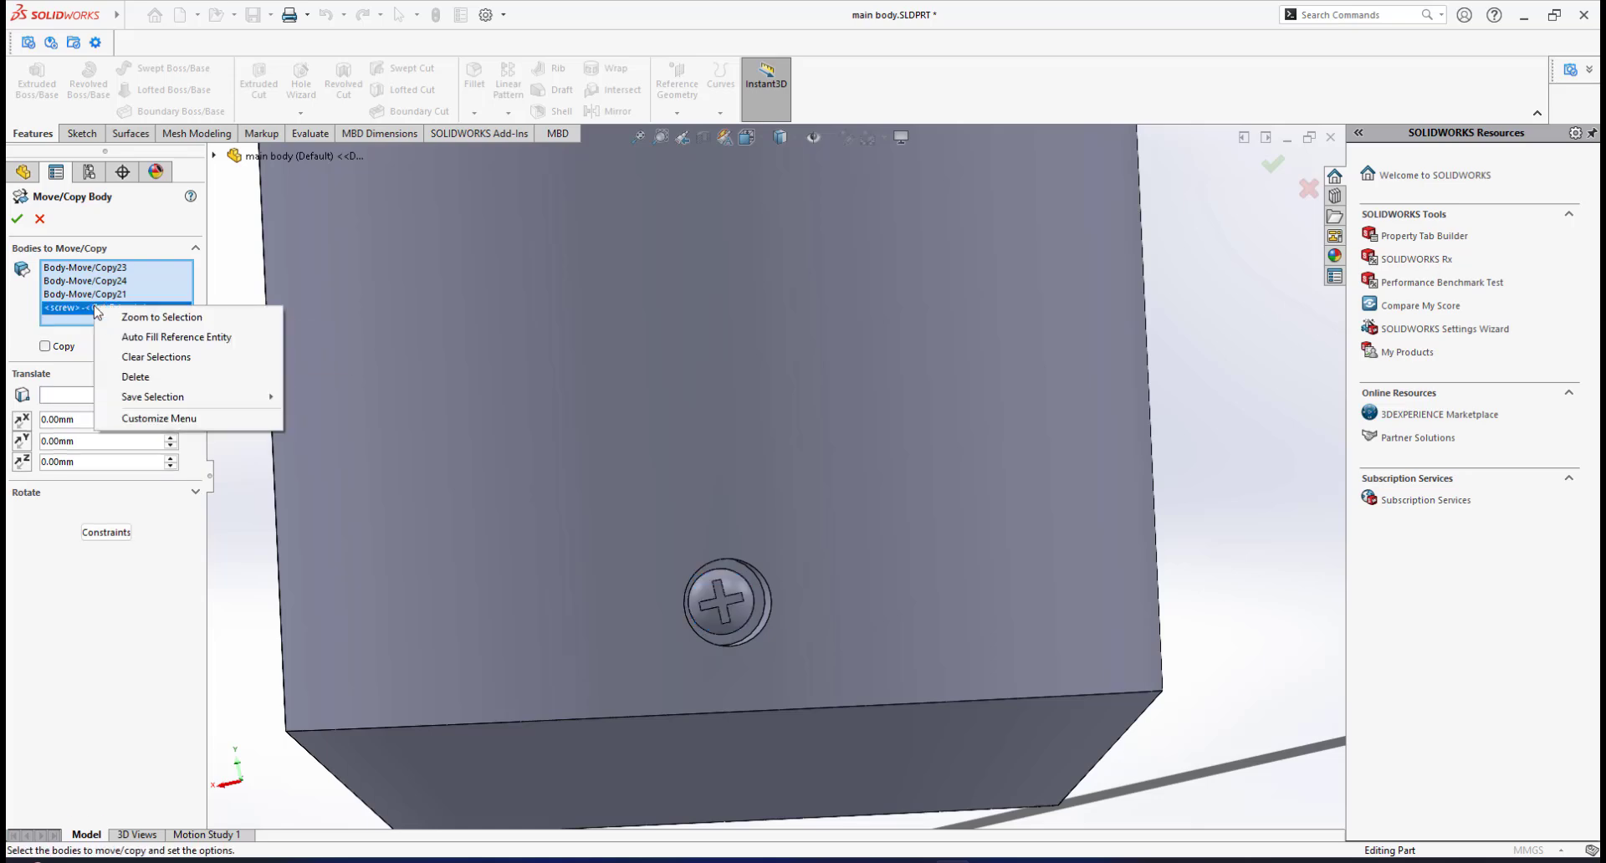
{"action": "left_click", "coordinate": [138, 381]}
Select the lower barrel screw and the screw near the handle's lower end again as bodies to copy
{"action": "scroll", "coordinate": [609, 390], "scroll_direction": "up", "scroll_amount": 12}
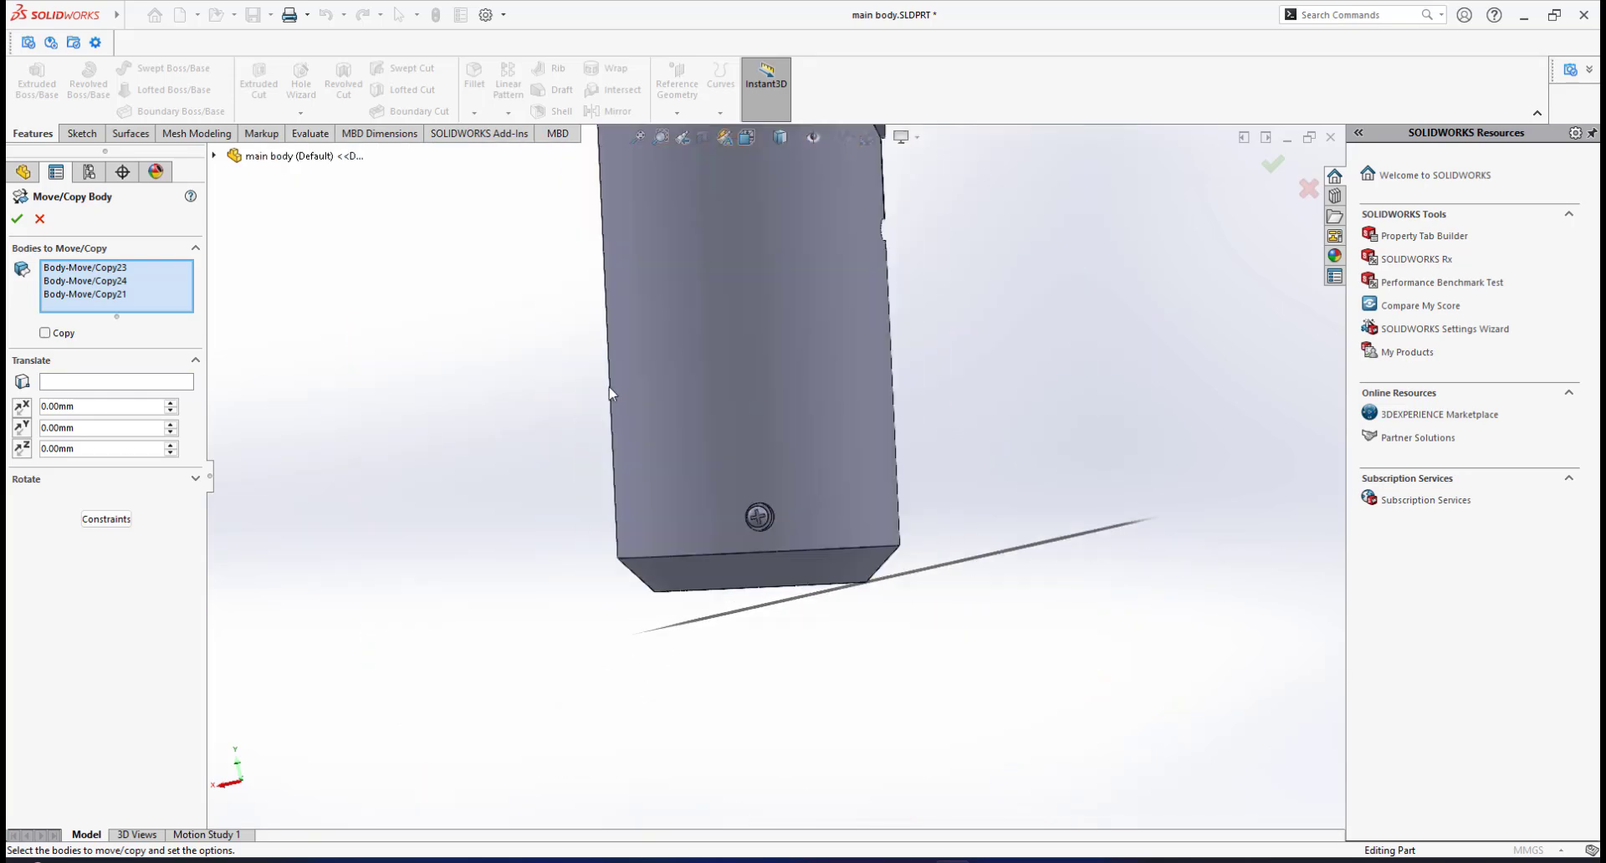
{"action": "scroll", "coordinate": [760, 251], "scroll_direction": "down", "scroll_amount": 3}
{"action": "scroll", "coordinate": [711, 469], "scroll_direction": "down", "scroll_amount": 10}
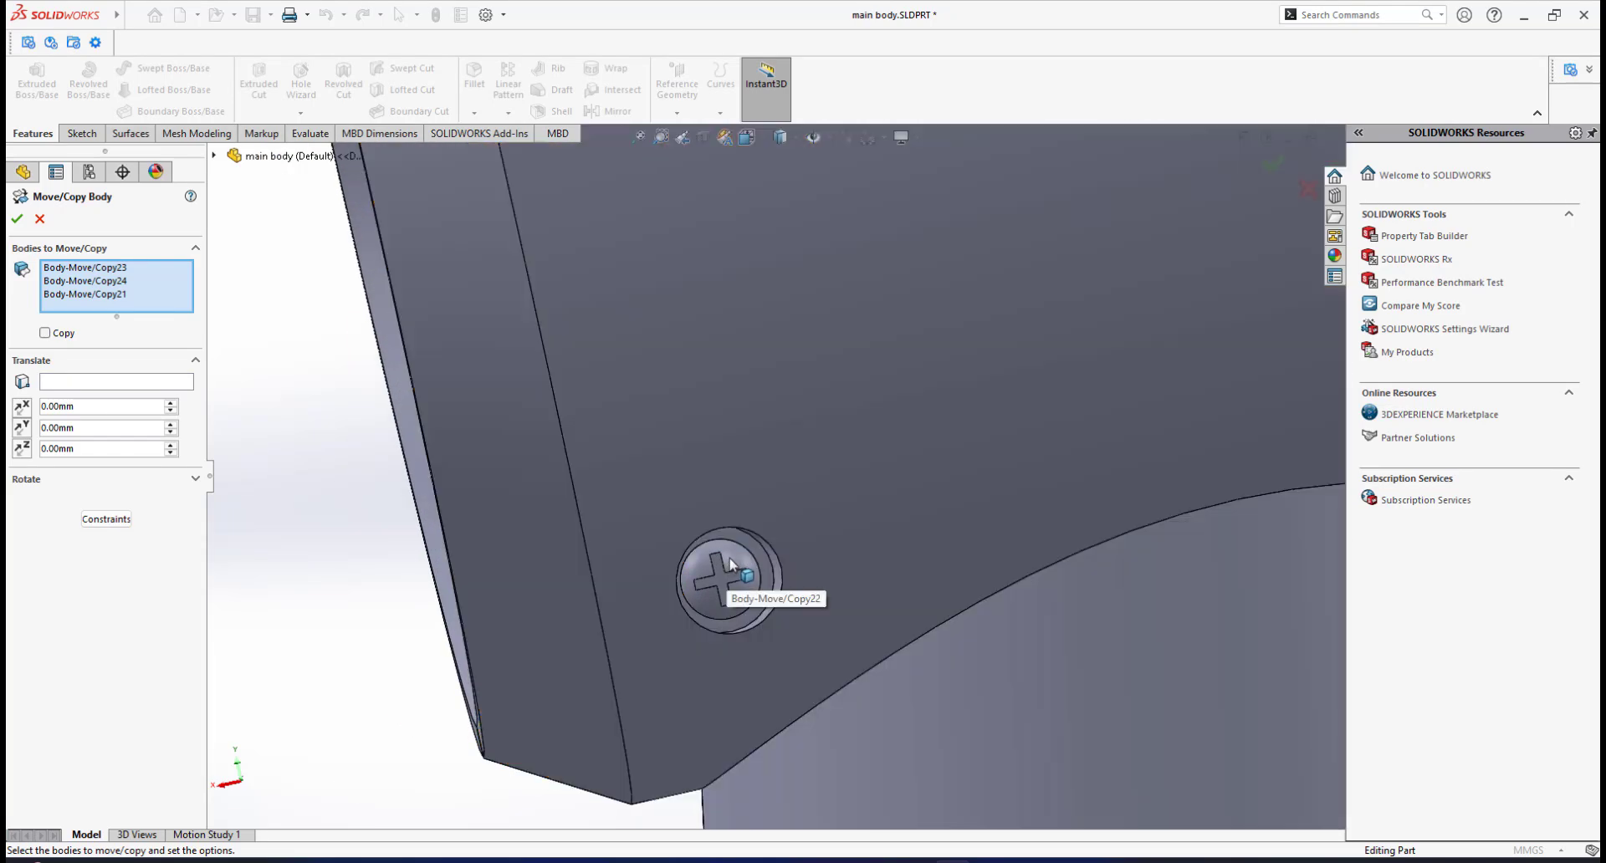
{"action": "left_click", "coordinate": [732, 564]}
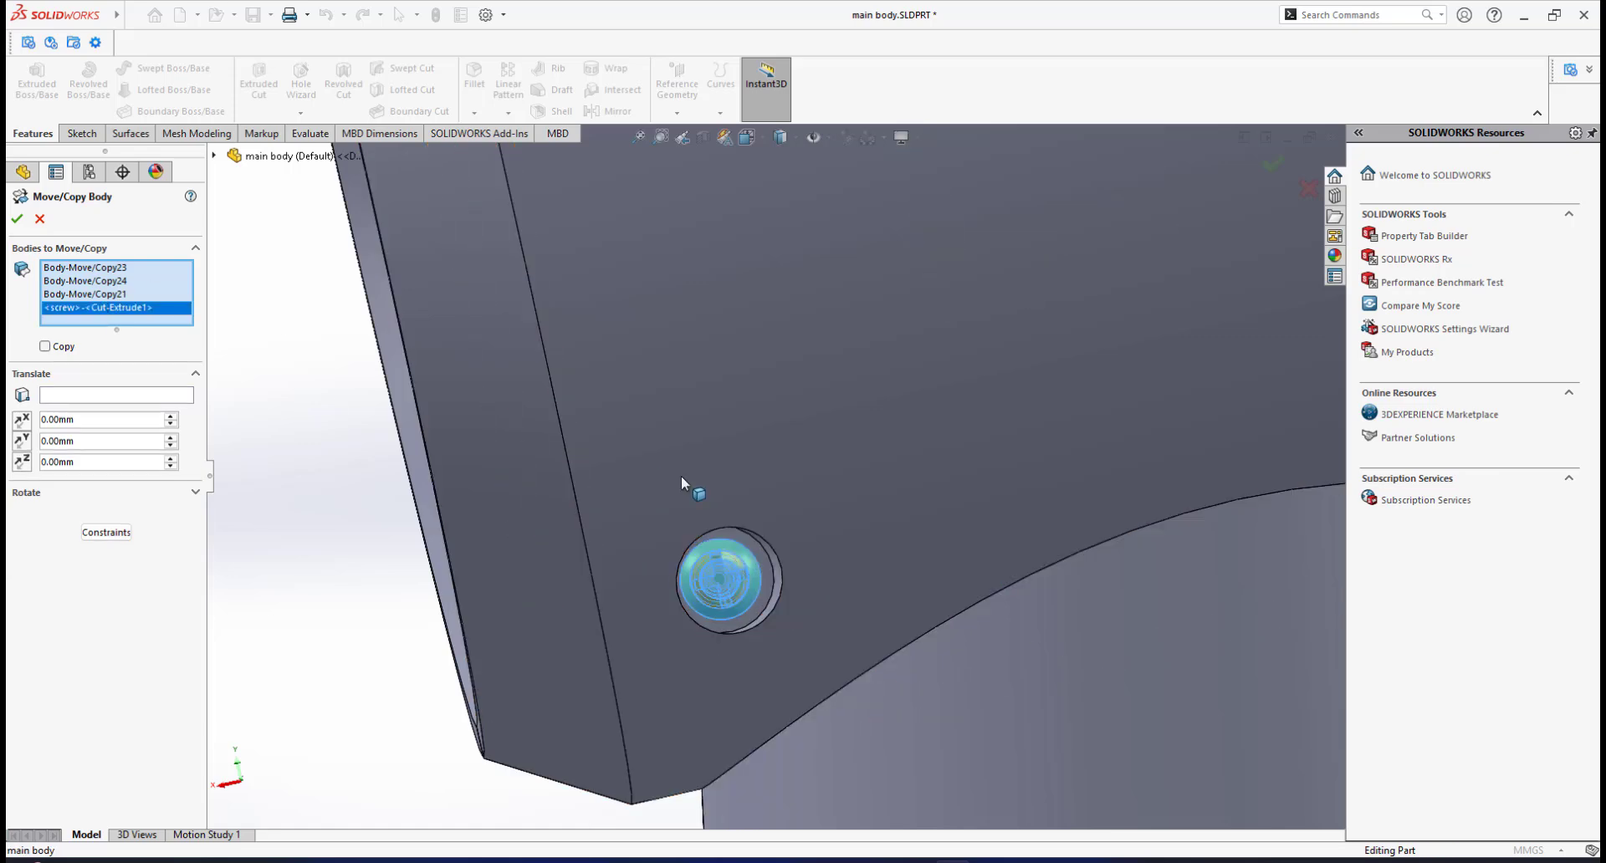
{"action": "scroll", "coordinate": [682, 478], "scroll_direction": "up", "scroll_amount": 6}
{"action": "scroll", "coordinate": [890, 631], "scroll_direction": "up", "scroll_amount": 4}
{"action": "scroll", "coordinate": [836, 675], "scroll_direction": "down", "scroll_amount": 6}
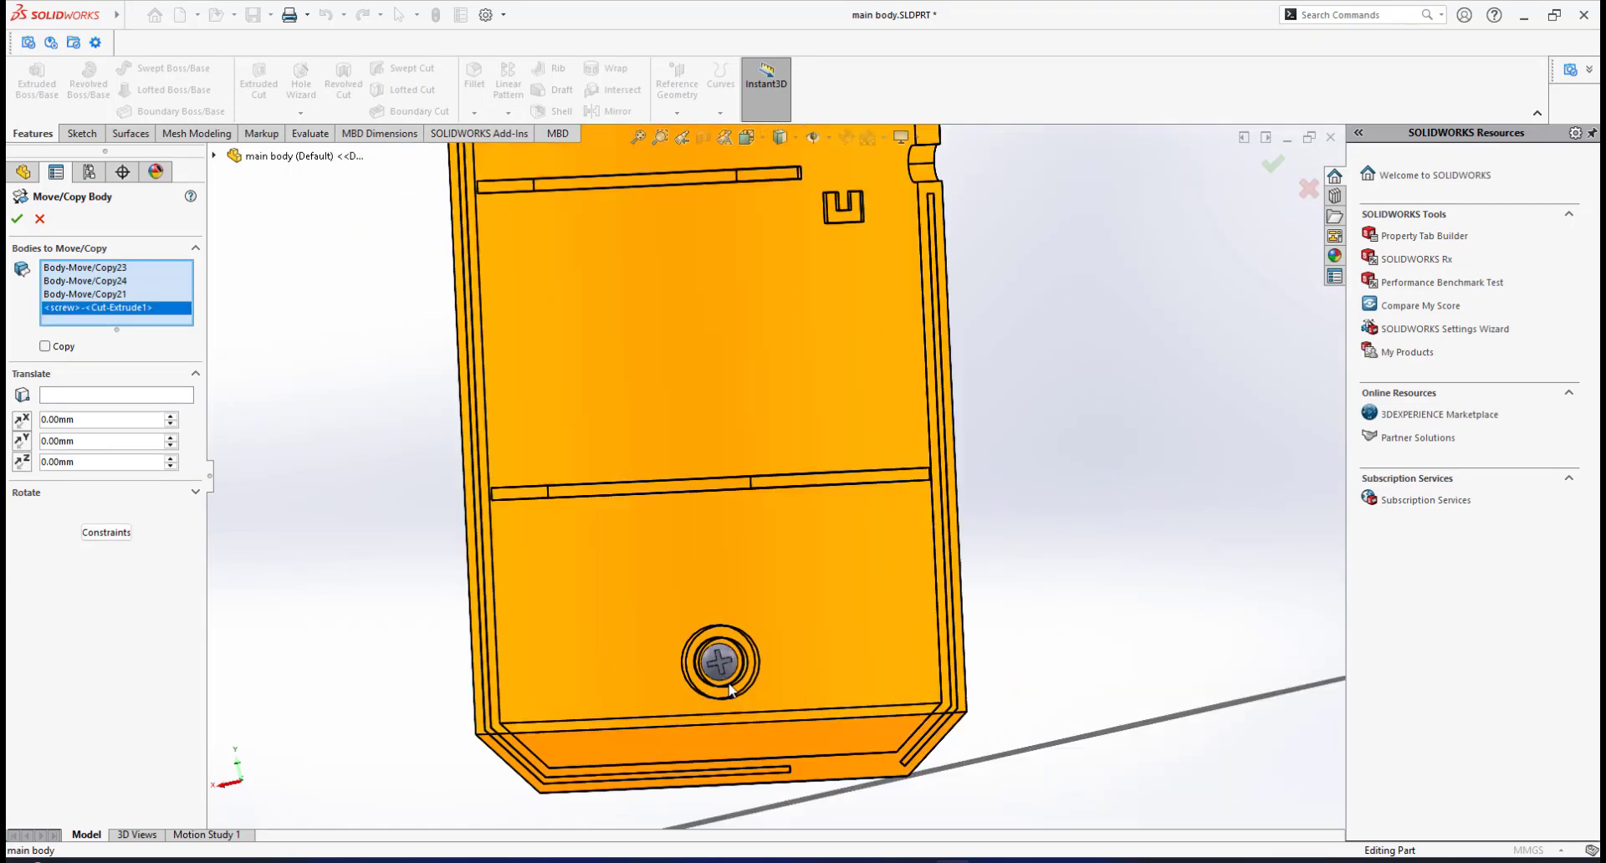
{"action": "scroll", "coordinate": [729, 688], "scroll_direction": "down", "scroll_amount": 5}
{"action": "left_click", "coordinate": [727, 557]}
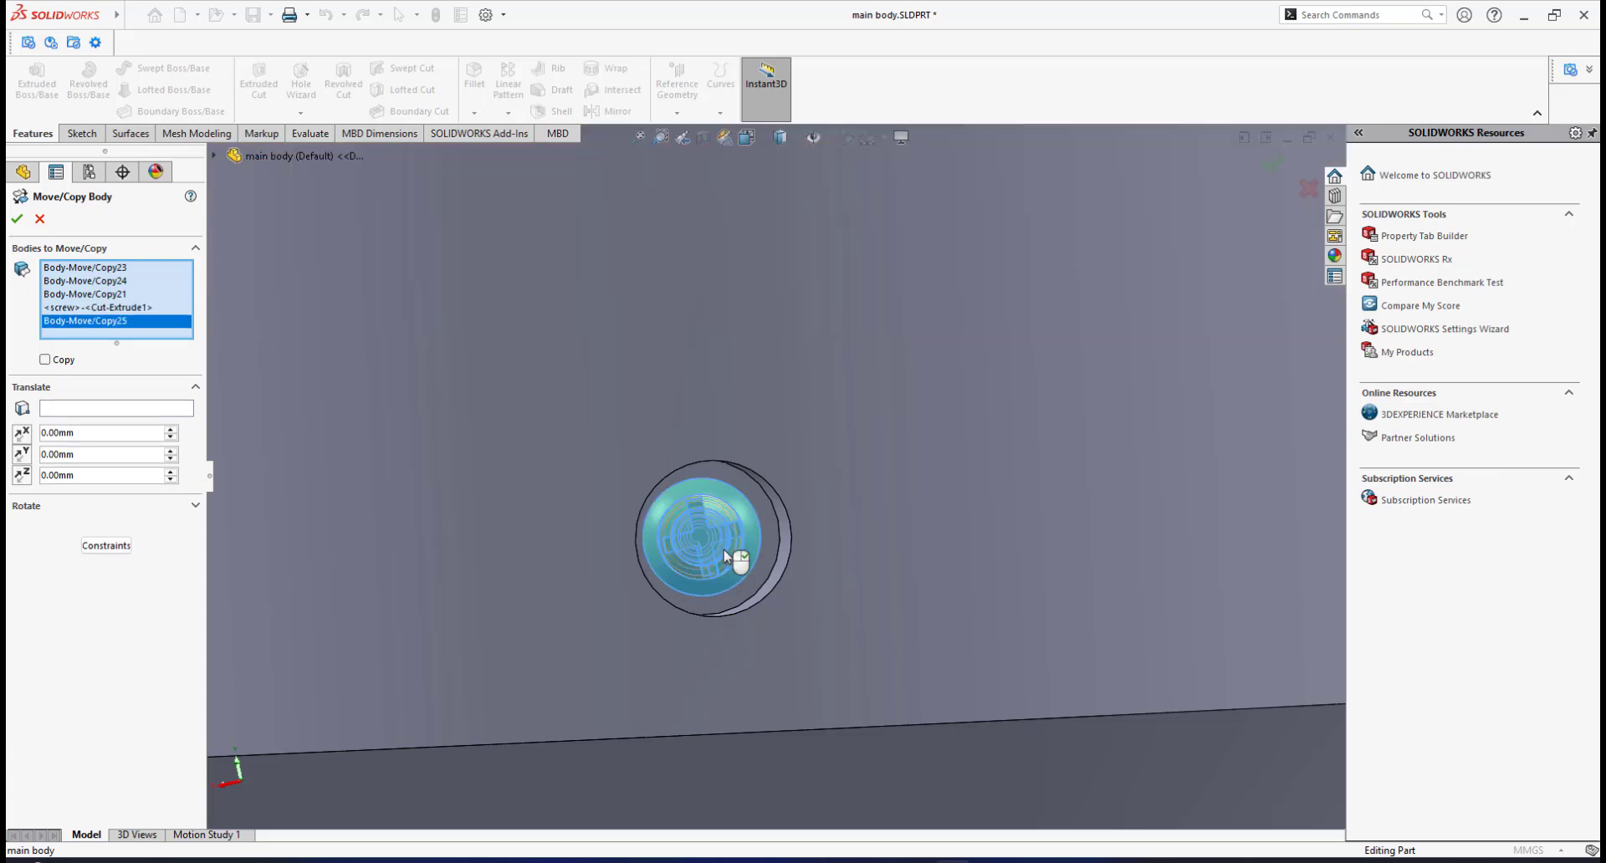
Make one copy of the five selected screws in place with zero translation, and complete the Move/Copy Body feature
{"action": "scroll", "coordinate": [741, 508], "scroll_direction": "up", "scroll_amount": 8}
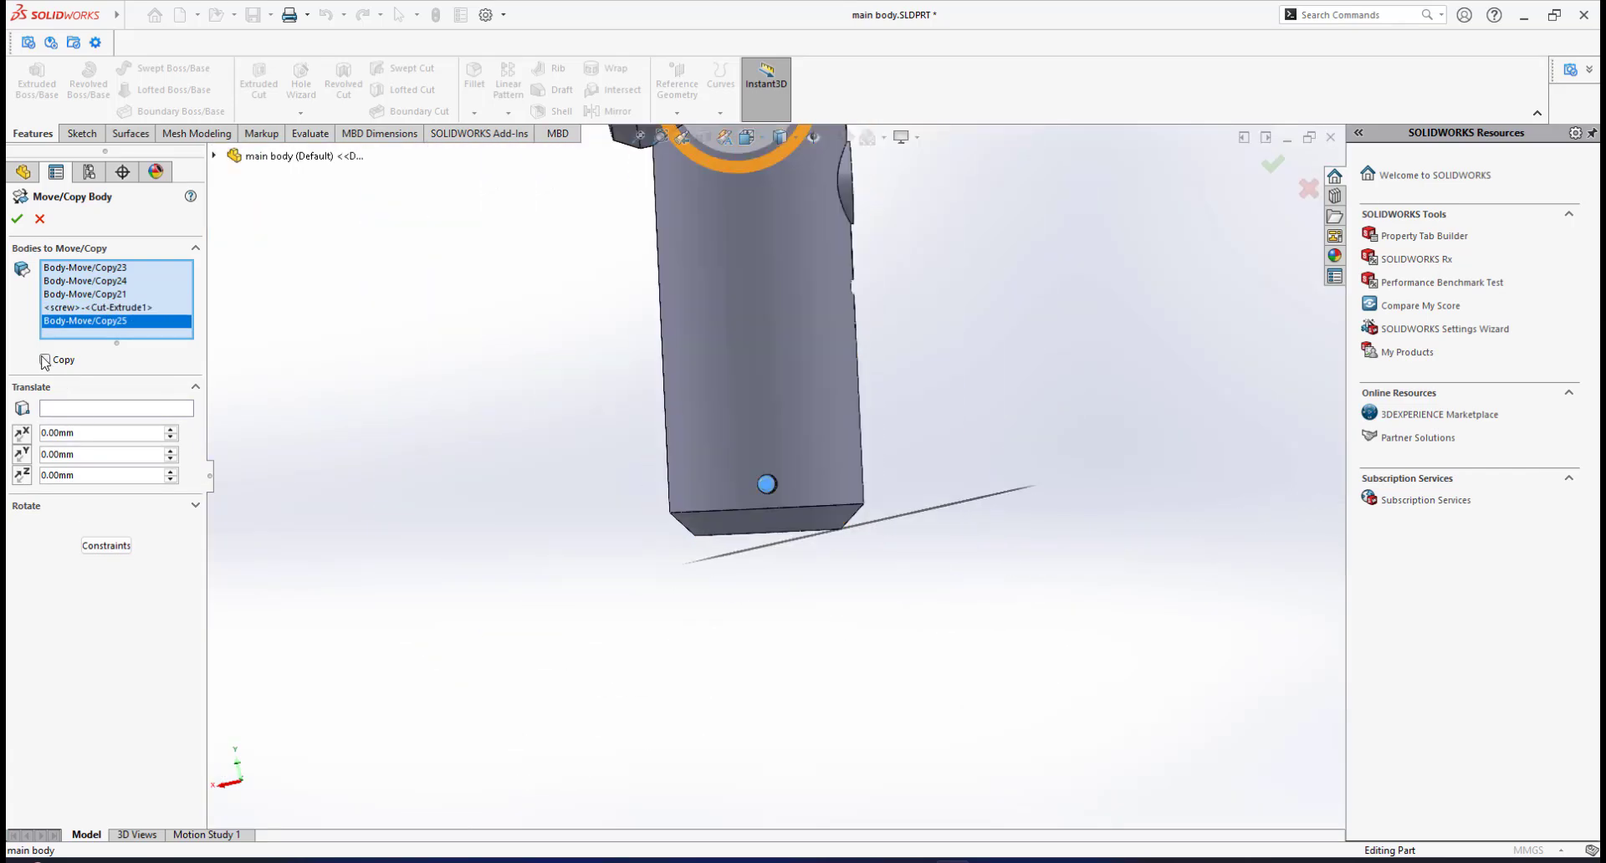
{"action": "left_click", "coordinate": [44, 361]}
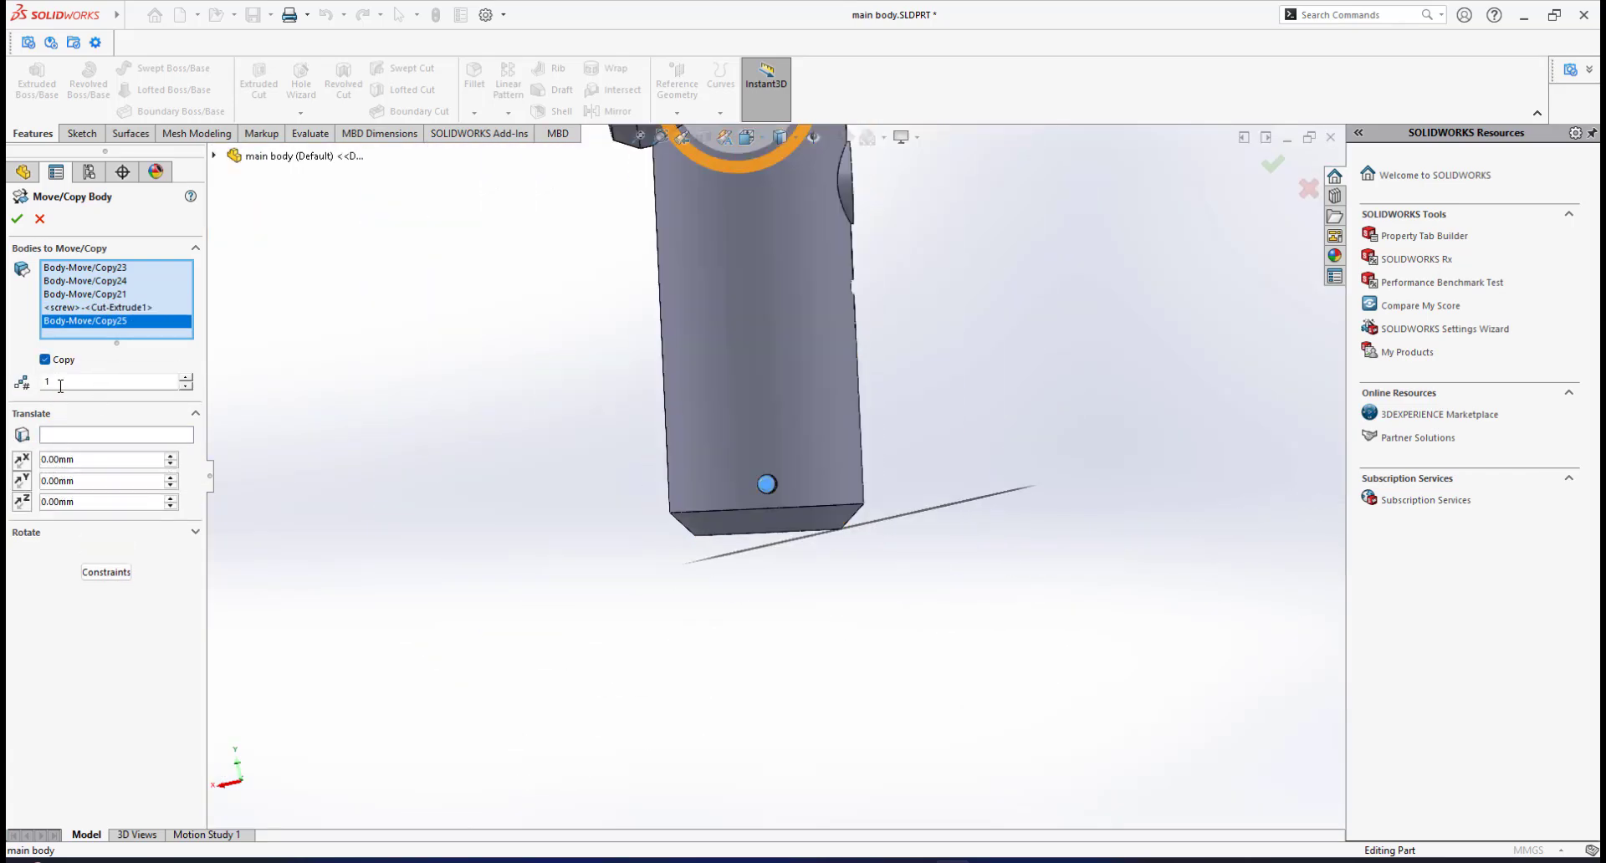
{"action": "scroll", "coordinate": [794, 318], "scroll_direction": "up", "scroll_amount": 3}
{"action": "scroll", "coordinate": [769, 279], "scroll_direction": "down", "scroll_amount": 1}
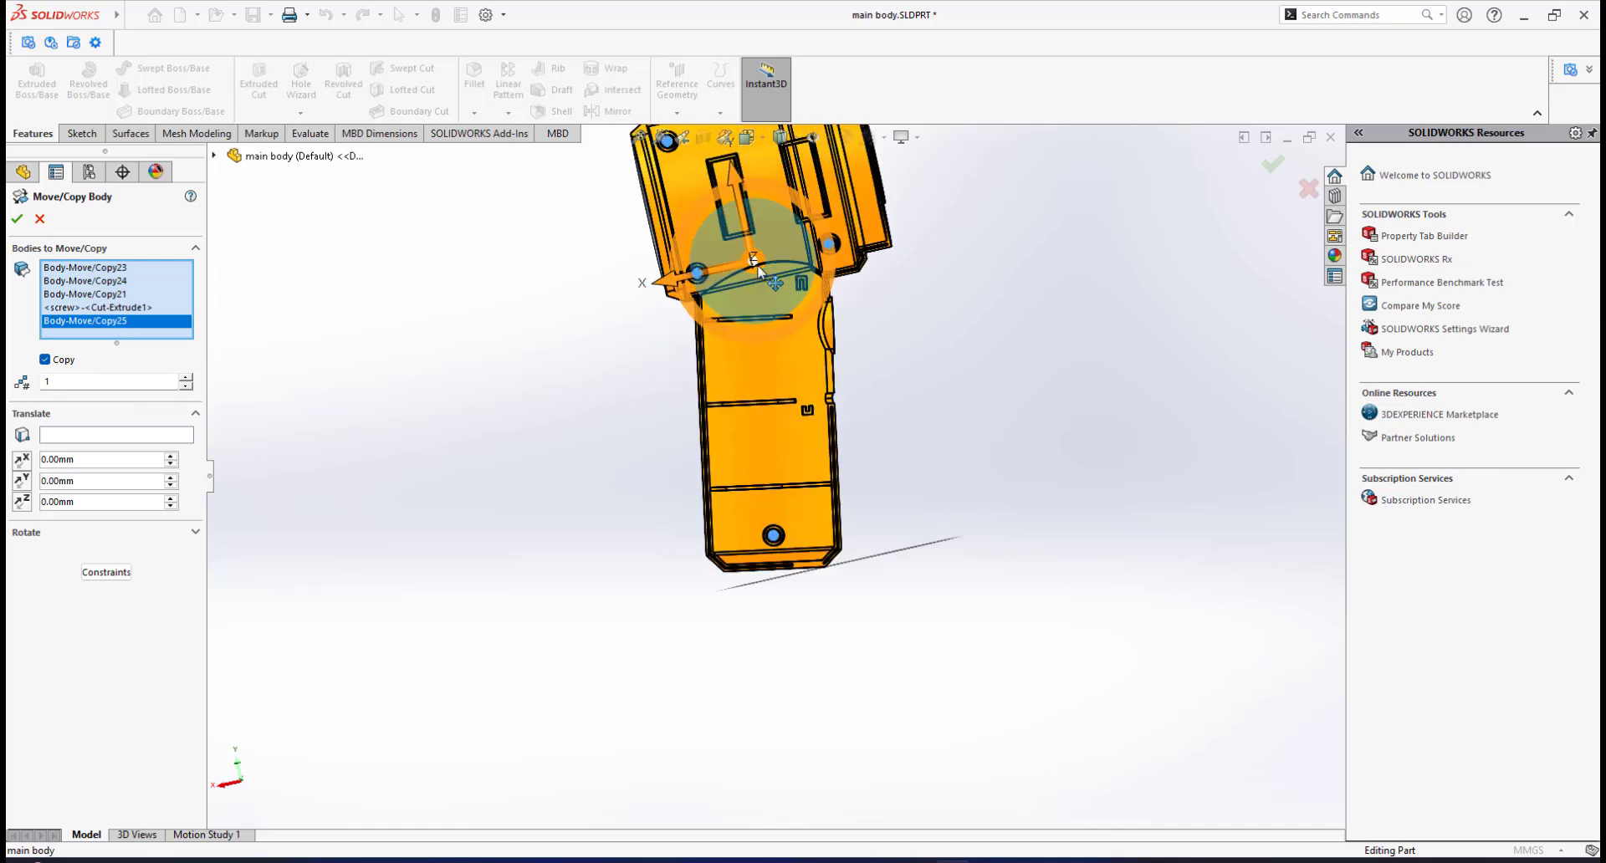
{"action": "left_click", "coordinate": [17, 220]}
{"action": "left_click", "coordinate": [838, 438]}
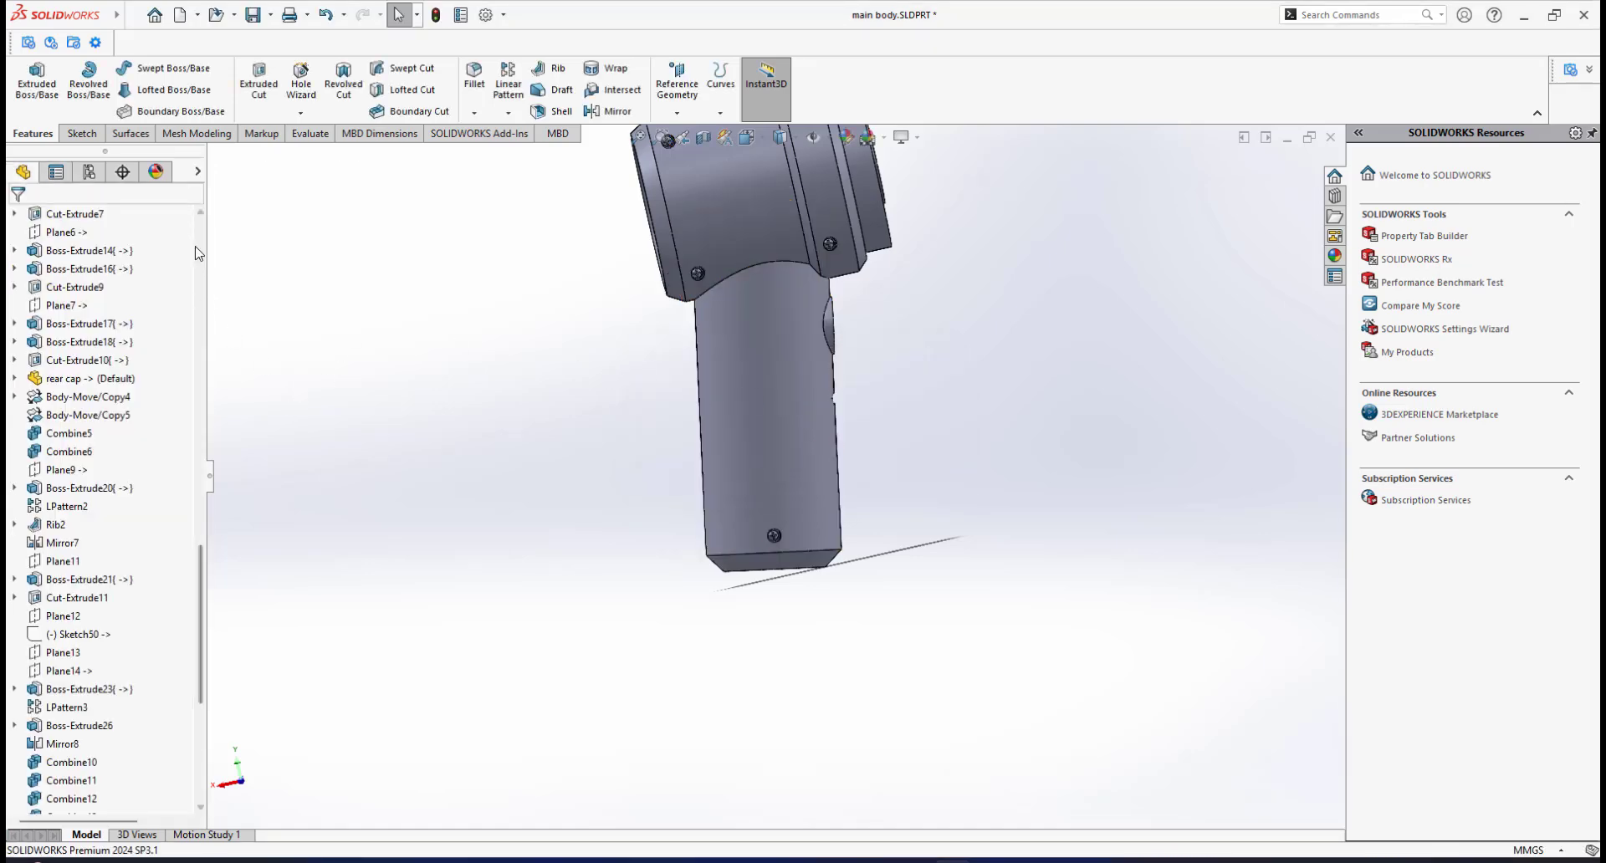
Highlight the original and copied screw bodies one by one in Solid Bodies to match them to their holes, and inspect the collar screw
{"action": "scroll", "coordinate": [196, 249], "scroll_direction": "up", "scroll_amount": 15}
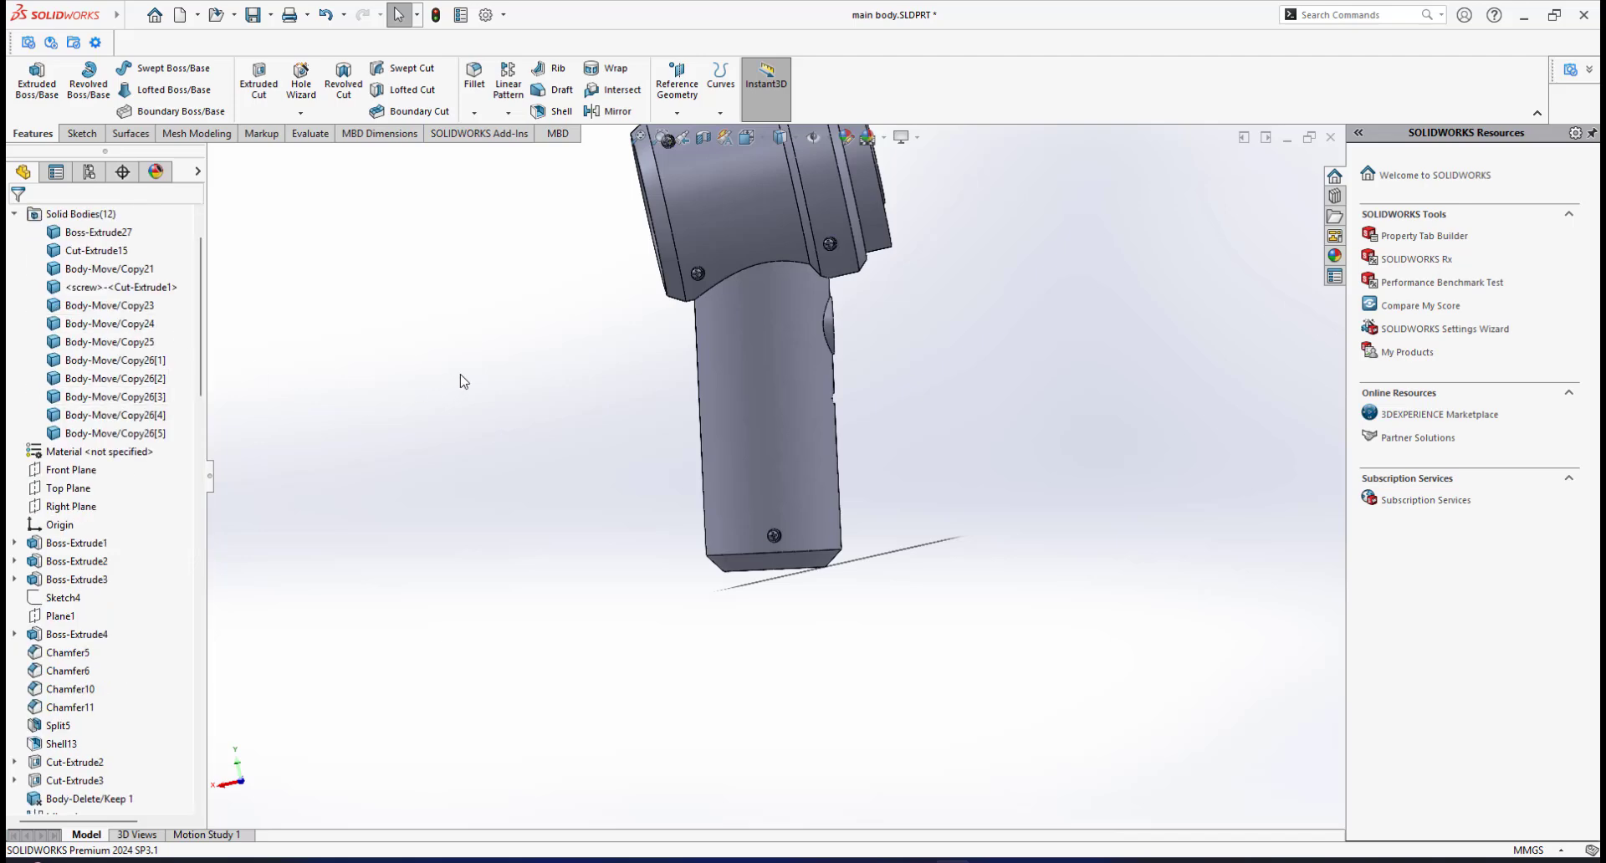
{"action": "key", "text": "f"}
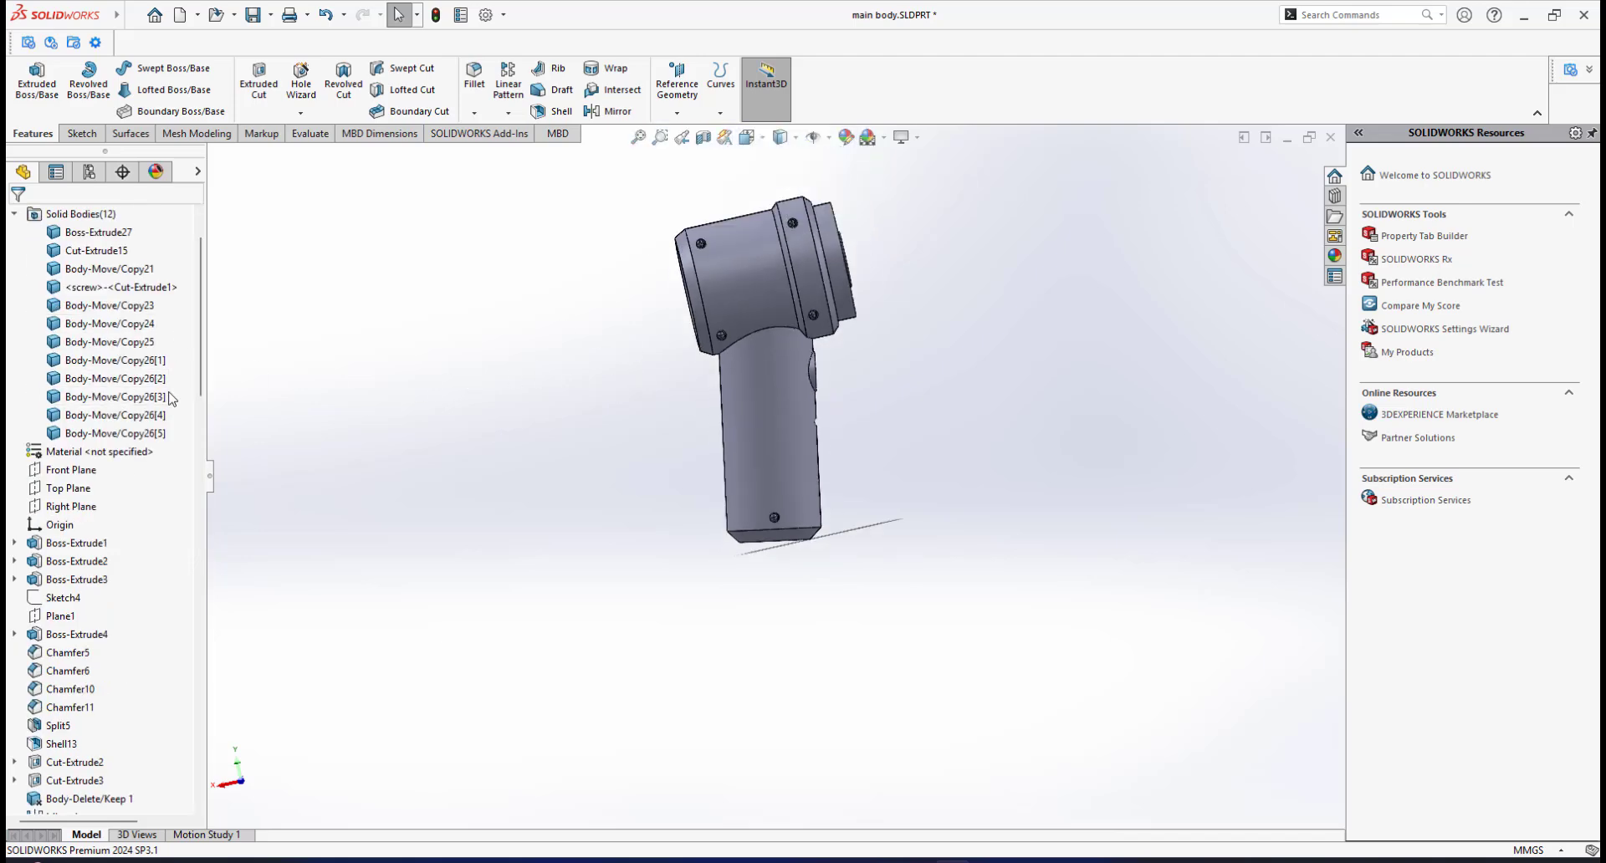
{"action": "left_click", "coordinate": [113, 270]}
{"action": "left_click", "coordinate": [107, 288]}
{"action": "left_click", "coordinate": [101, 306]}
{"action": "left_click", "coordinate": [95, 325]}
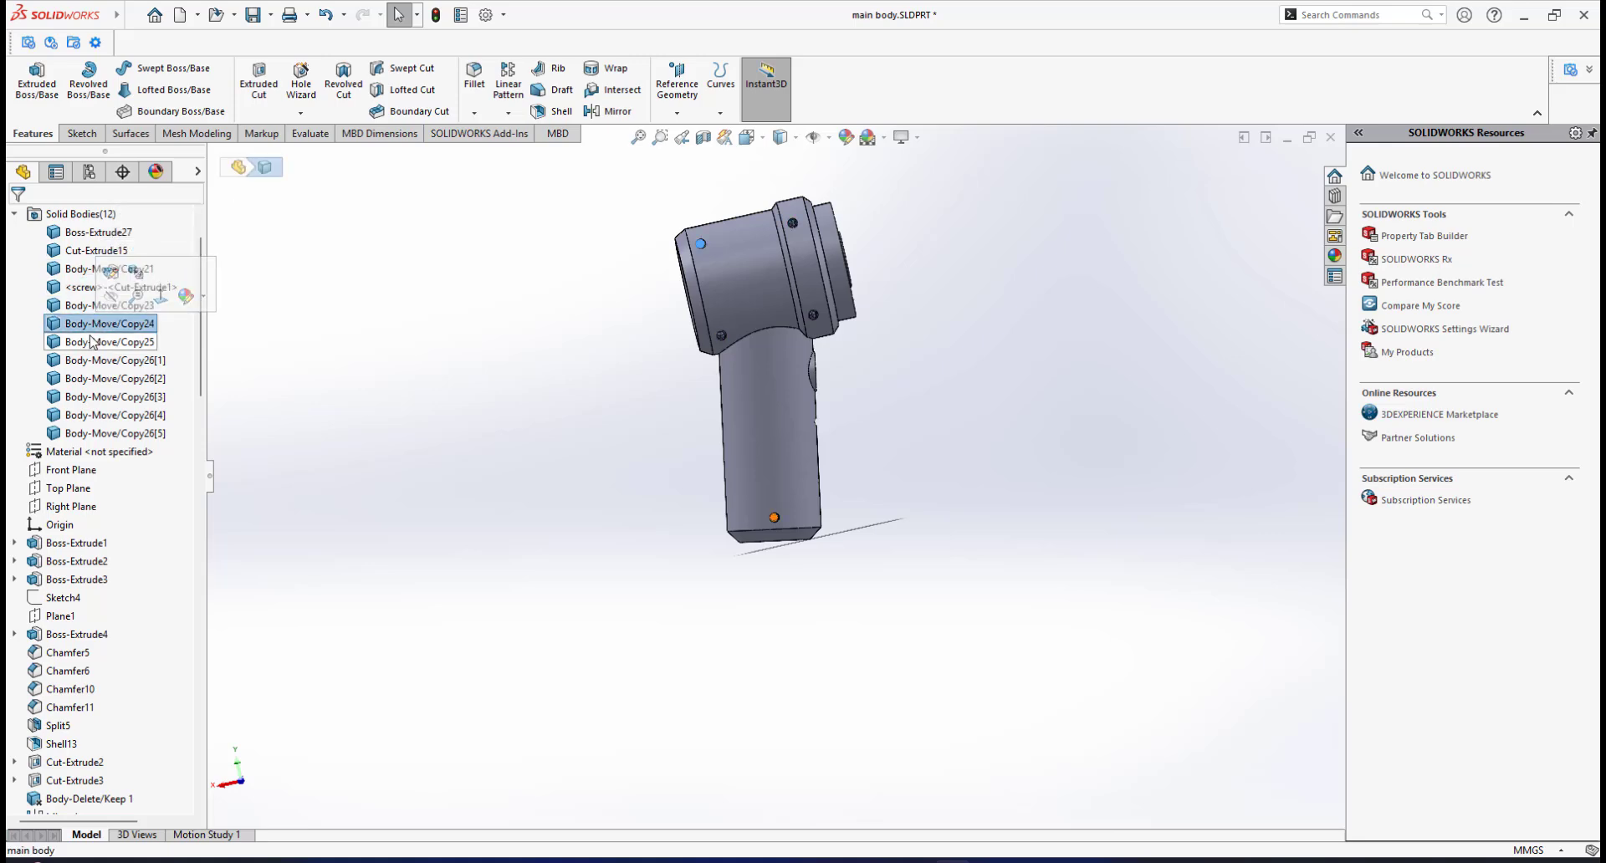
{"action": "left_click", "coordinate": [92, 342]}
{"action": "left_click", "coordinate": [93, 360]}
{"action": "left_click", "coordinate": [93, 379]}
{"action": "left_click", "coordinate": [94, 398]}
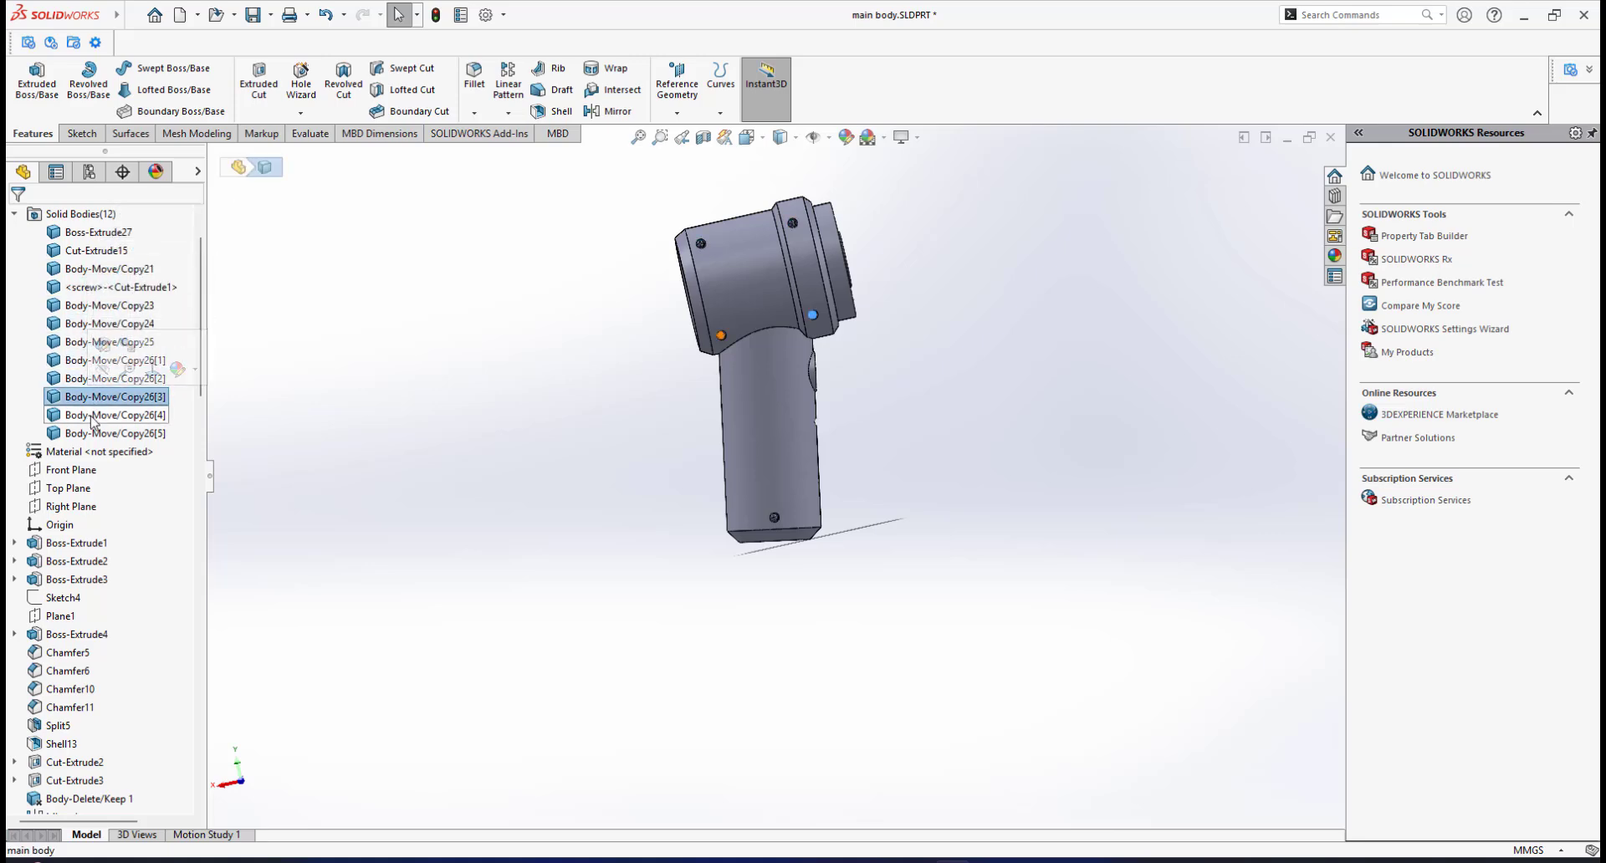
{"action": "left_click", "coordinate": [93, 416]}
{"action": "left_click", "coordinate": [94, 433]}
{"action": "scroll", "coordinate": [802, 330], "scroll_direction": "down", "scroll_amount": 5}
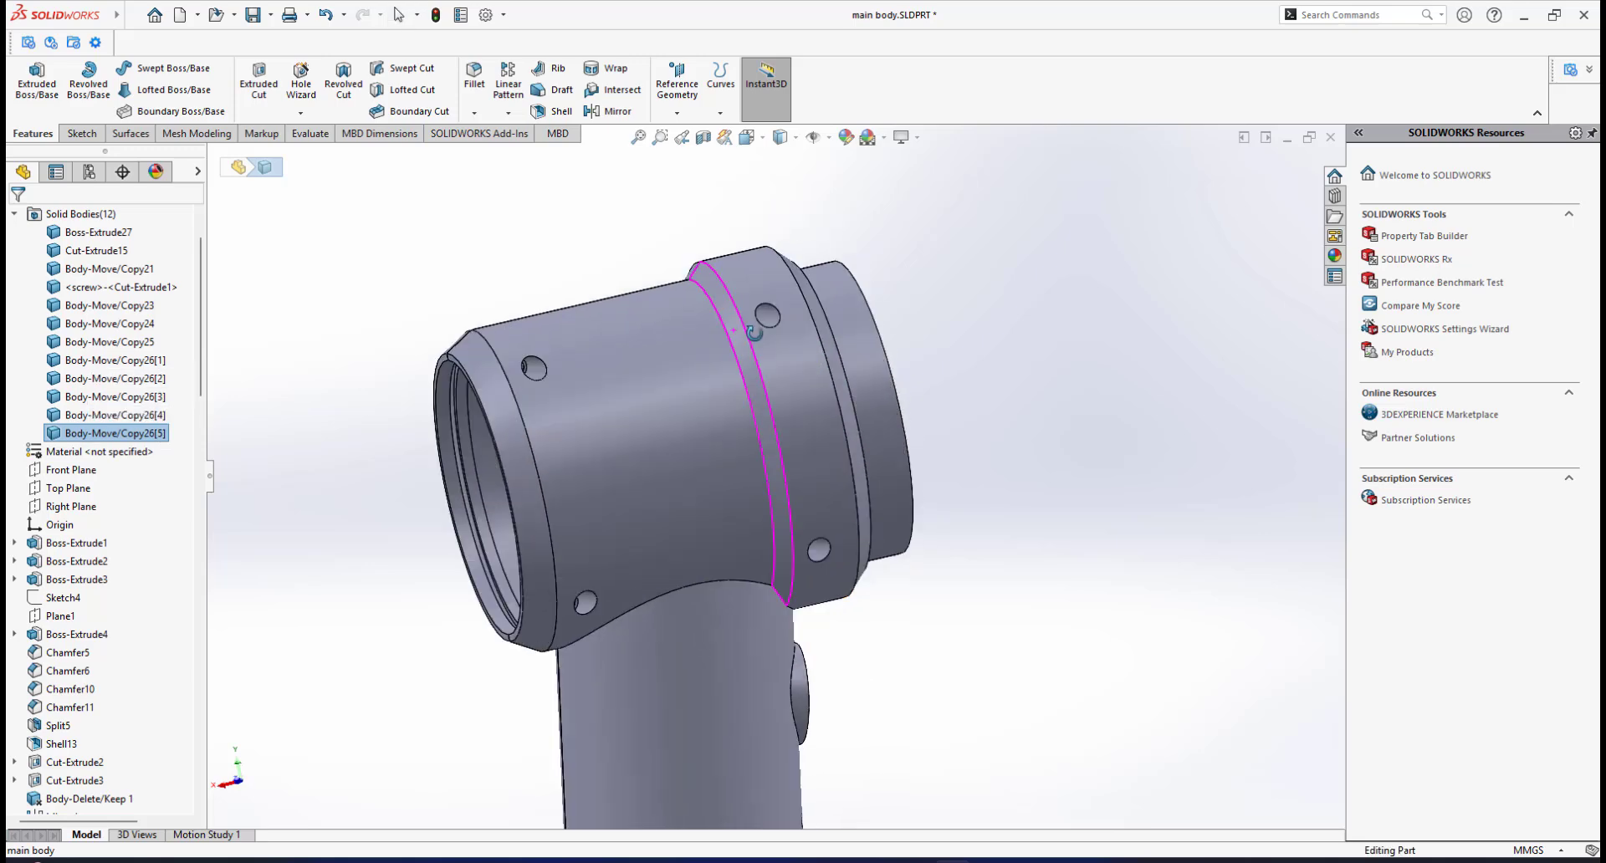
{"action": "scroll", "coordinate": [751, 331], "scroll_direction": "down", "scroll_amount": 8}
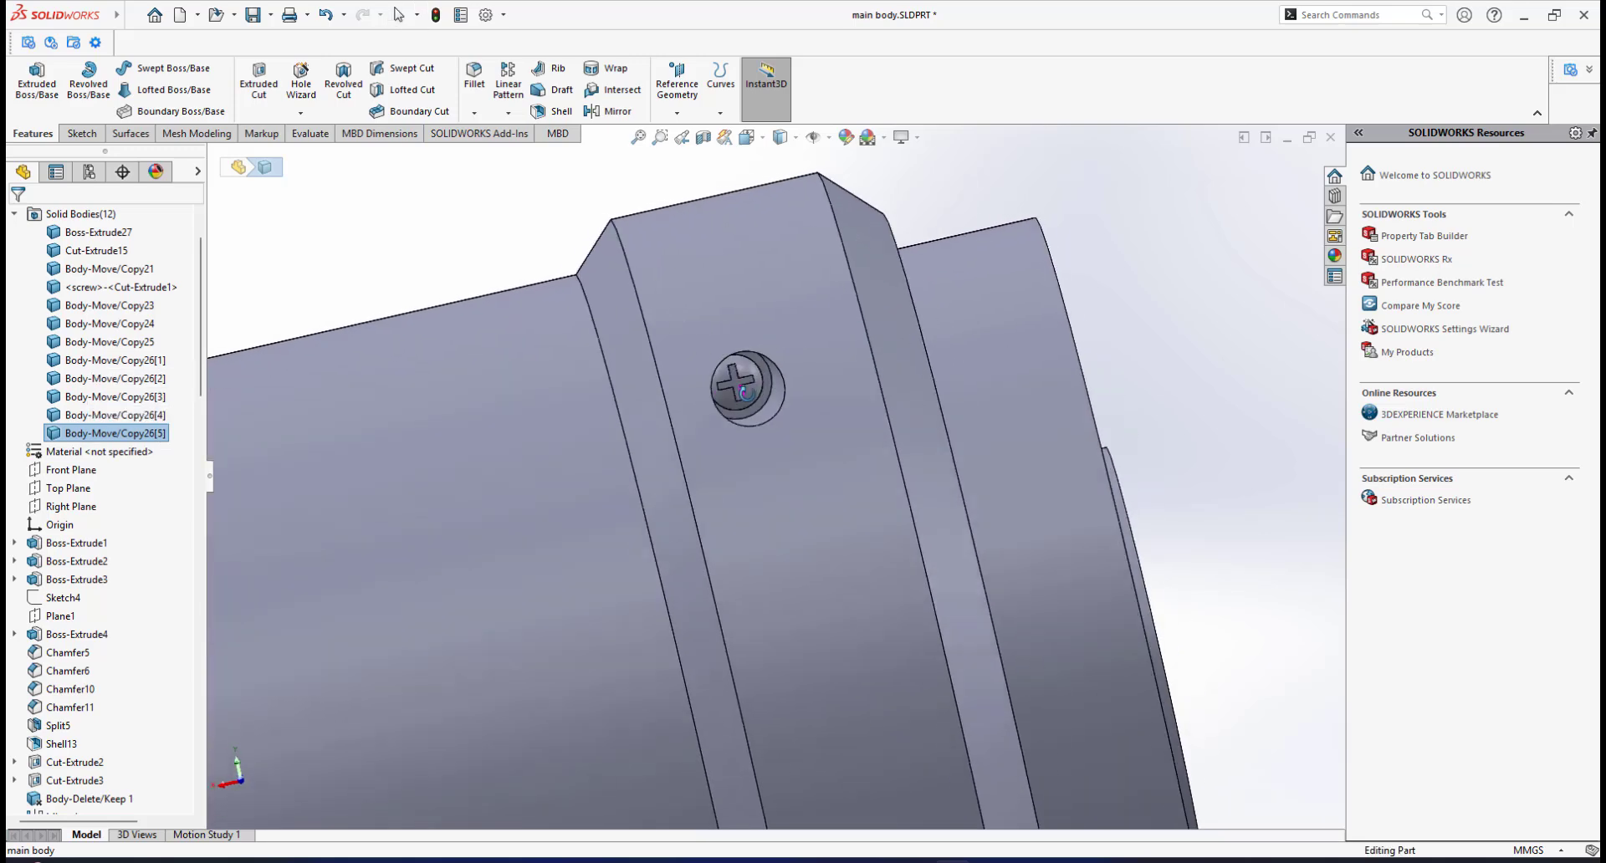
{"action": "scroll", "coordinate": [775, 428], "scroll_direction": "up", "scroll_amount": 12}
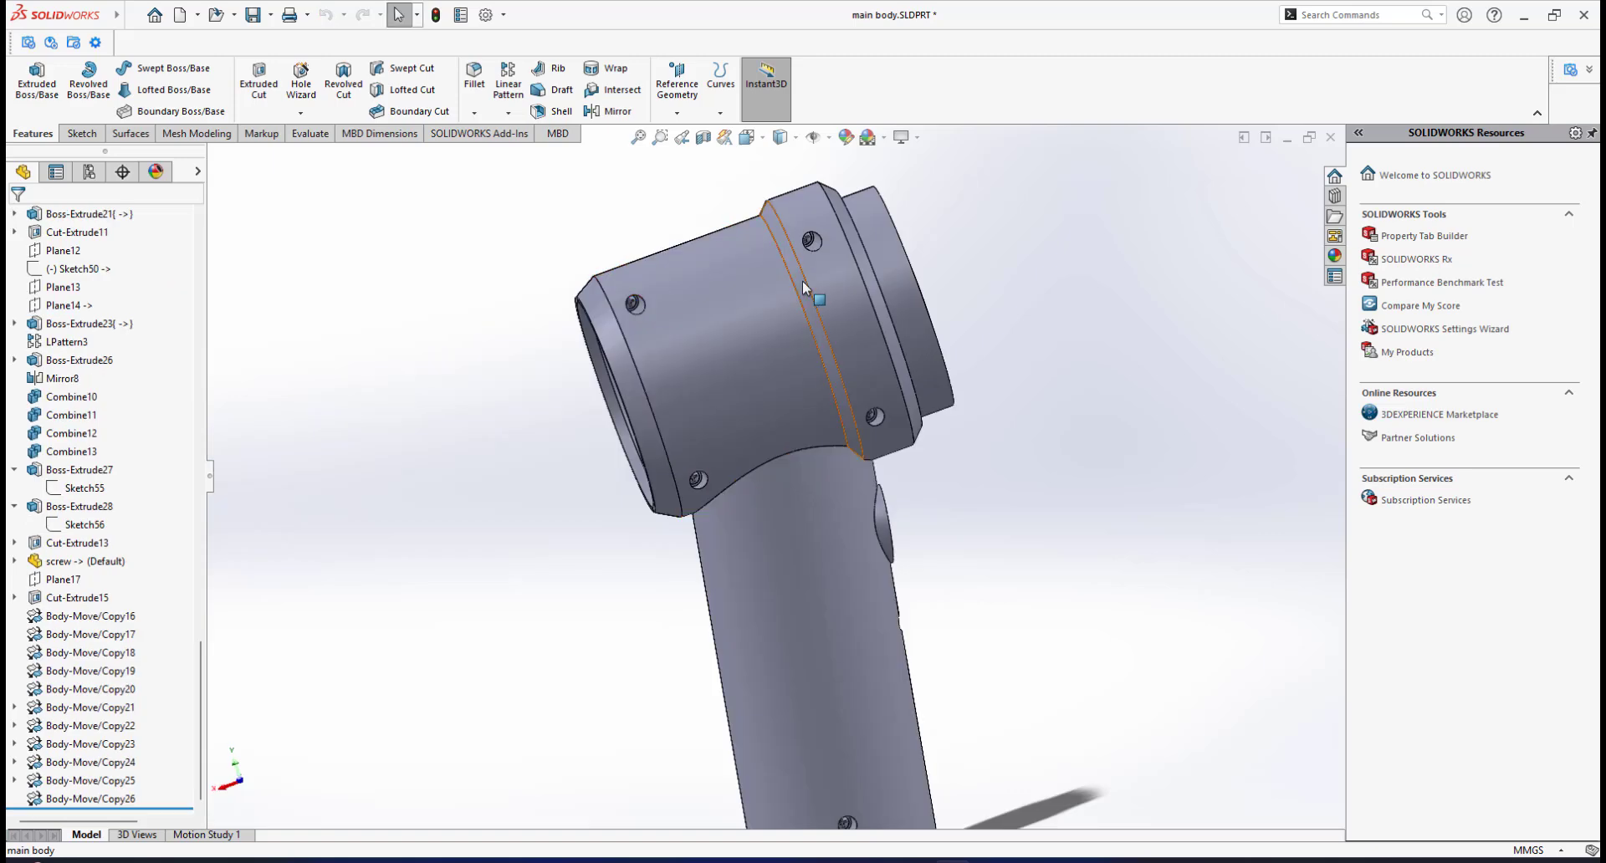
Examine how the screws sit in the holes of the housing's barrel and collar
{"action": "scroll", "coordinate": [802, 281], "scroll_direction": "down", "scroll_amount": 2}
{"action": "mouse_move", "coordinate": [801, 281]}
{"action": "middle_mouse_down"}
{"action": "mouse_move", "coordinate": [819, 266]}
{"action": "mouse_move", "coordinate": [798, 280]}
{"action": "middle_mouse_up"}
{"action": "scroll", "coordinate": [798, 280], "scroll_direction": "up", "scroll_amount": 2}
{"action": "scroll", "coordinate": [802, 351], "scroll_direction": "down", "scroll_amount": 3}
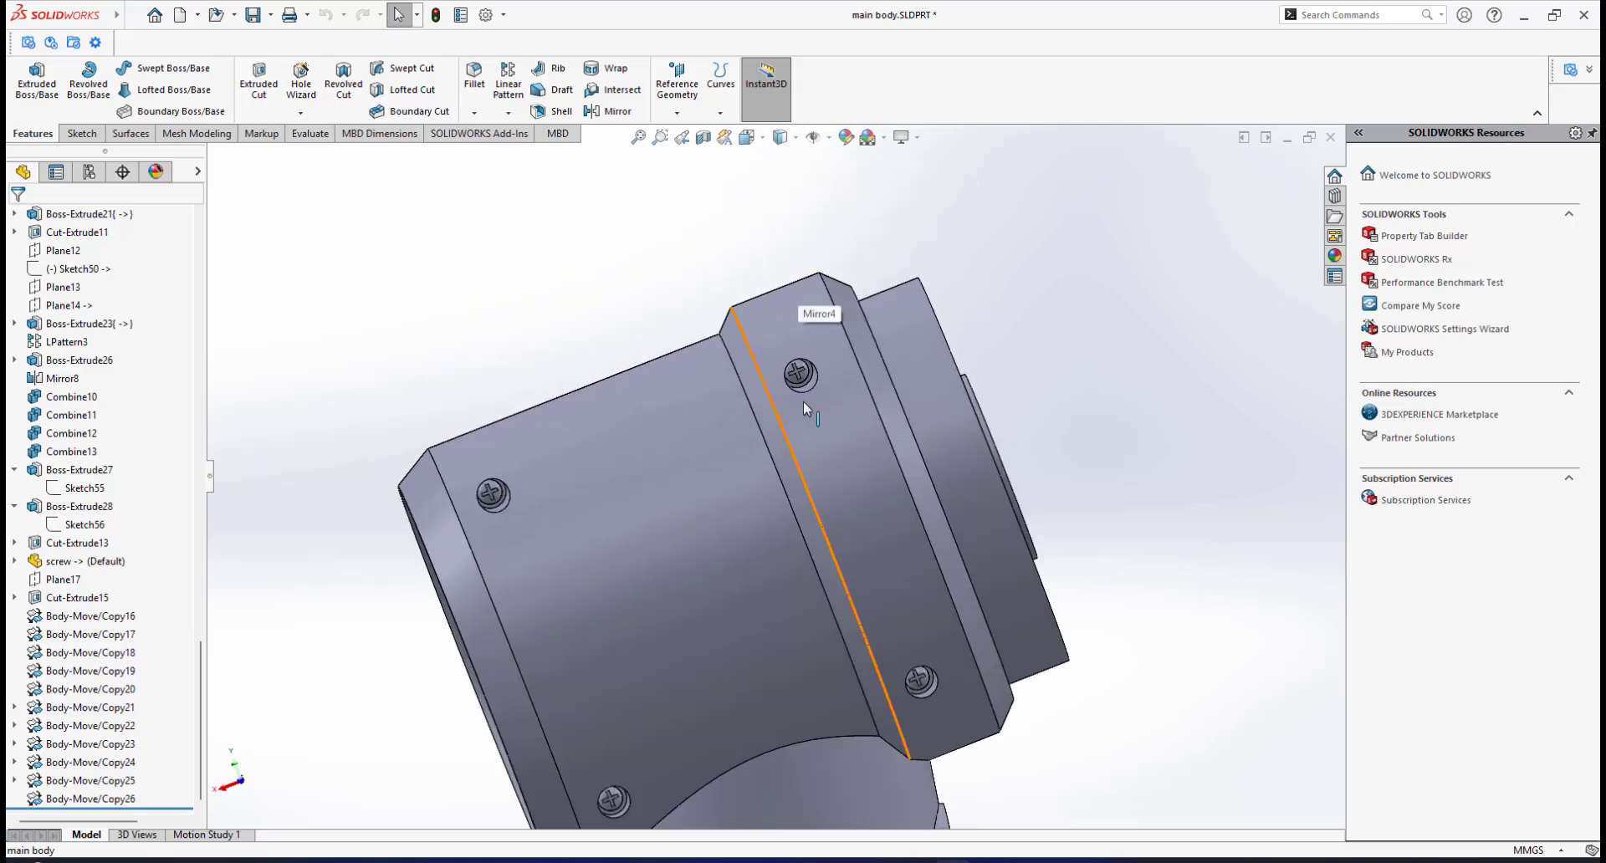
{"action": "scroll", "coordinate": [803, 393], "scroll_direction": "down", "scroll_amount": 5}
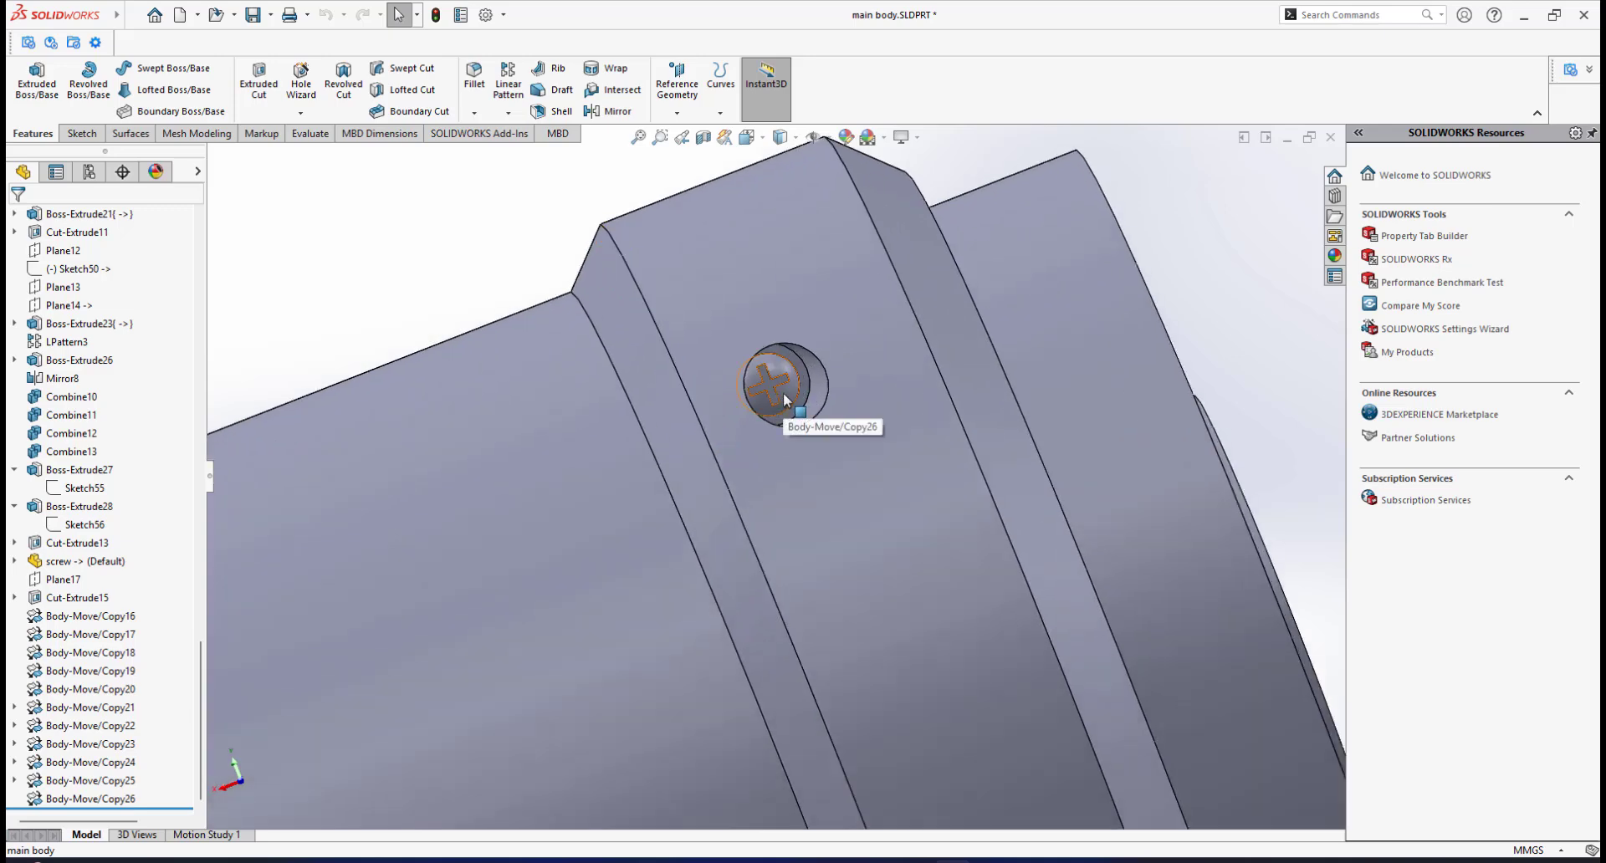
{"action": "middle_click_drag", "start_coordinate": [784, 400], "coordinate": [779, 398]}
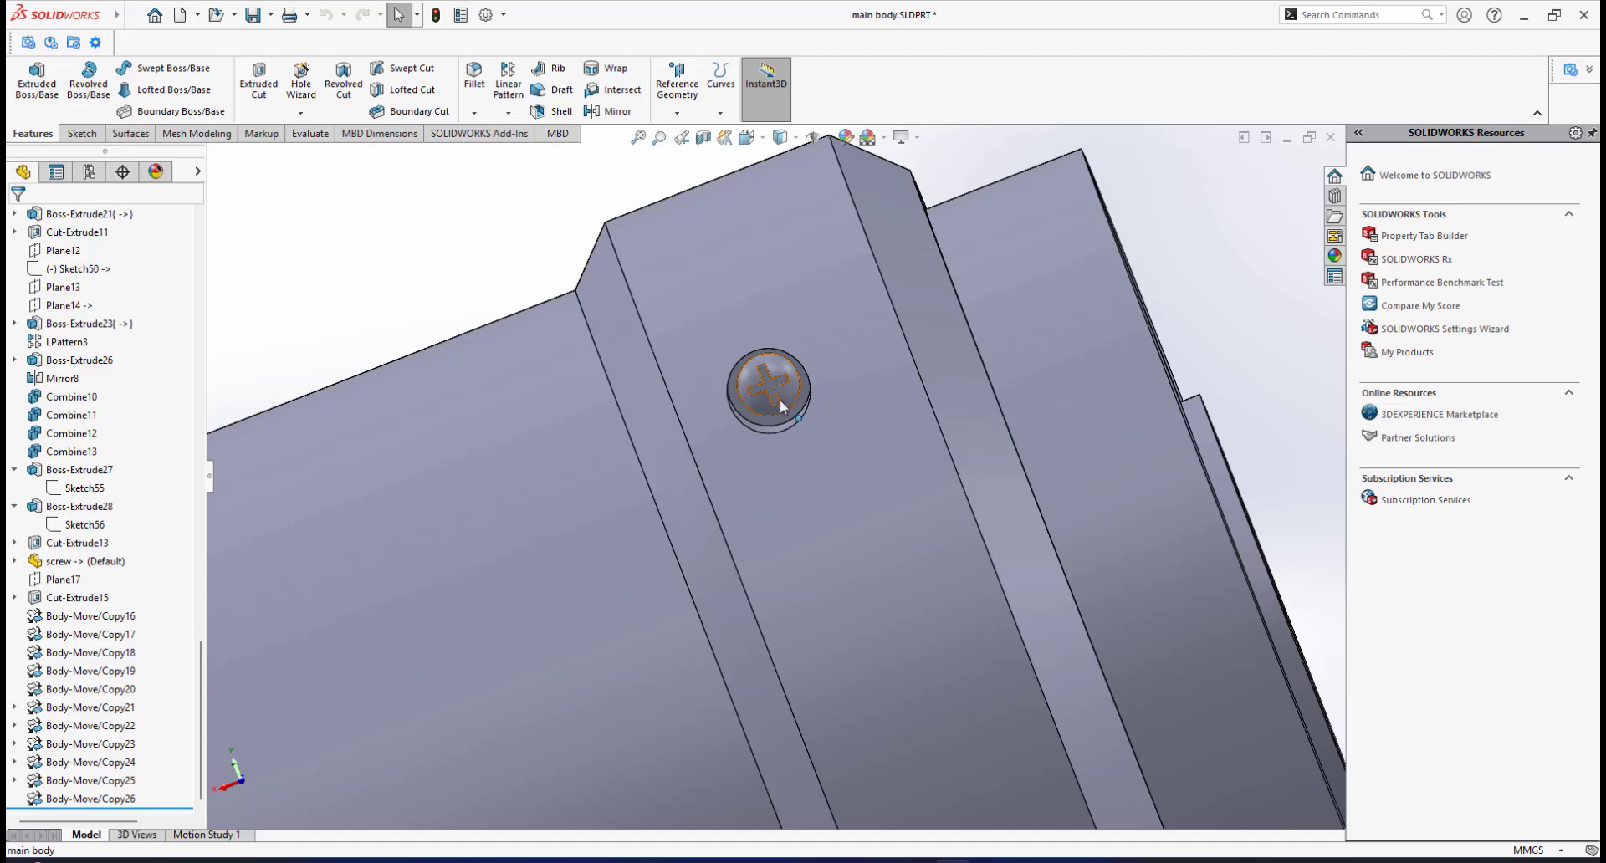
{"action": "scroll", "coordinate": [784, 411], "scroll_direction": "up", "scroll_amount": 5}
{"action": "middle_click_drag", "start_coordinate": [763, 430], "coordinate": [766, 478]}
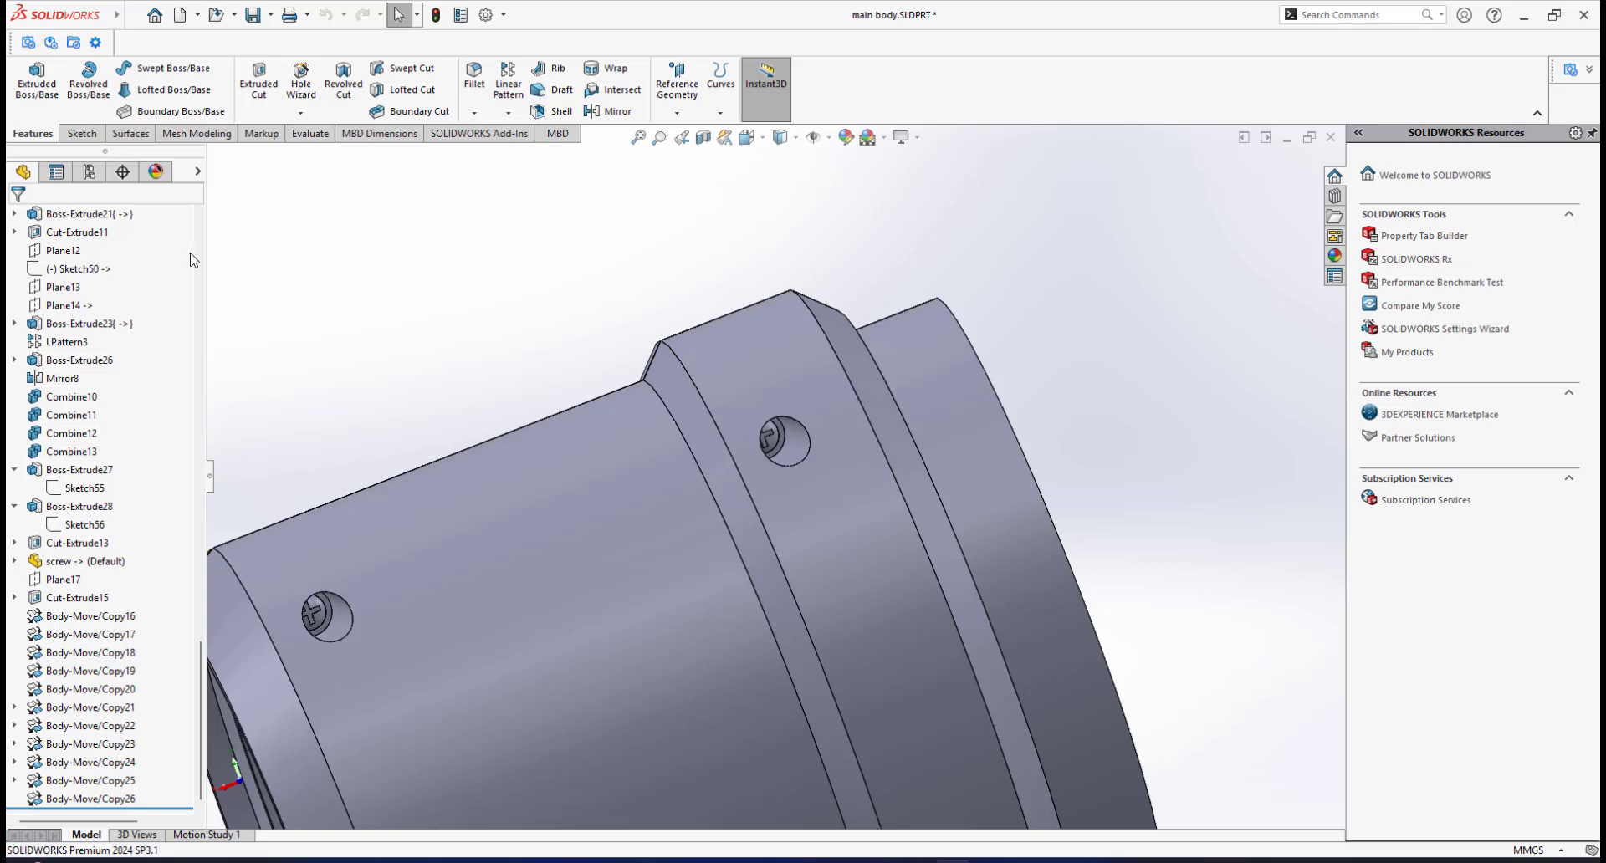
Highlight Boss-Extrude27, Cut-Extrude15 and the <screw>-<Cut-Extrude1> body in Solid Bodies to identify the housing halves and the screw
{"action": "scroll", "coordinate": [192, 261], "scroll_direction": "up", "scroll_amount": 20}
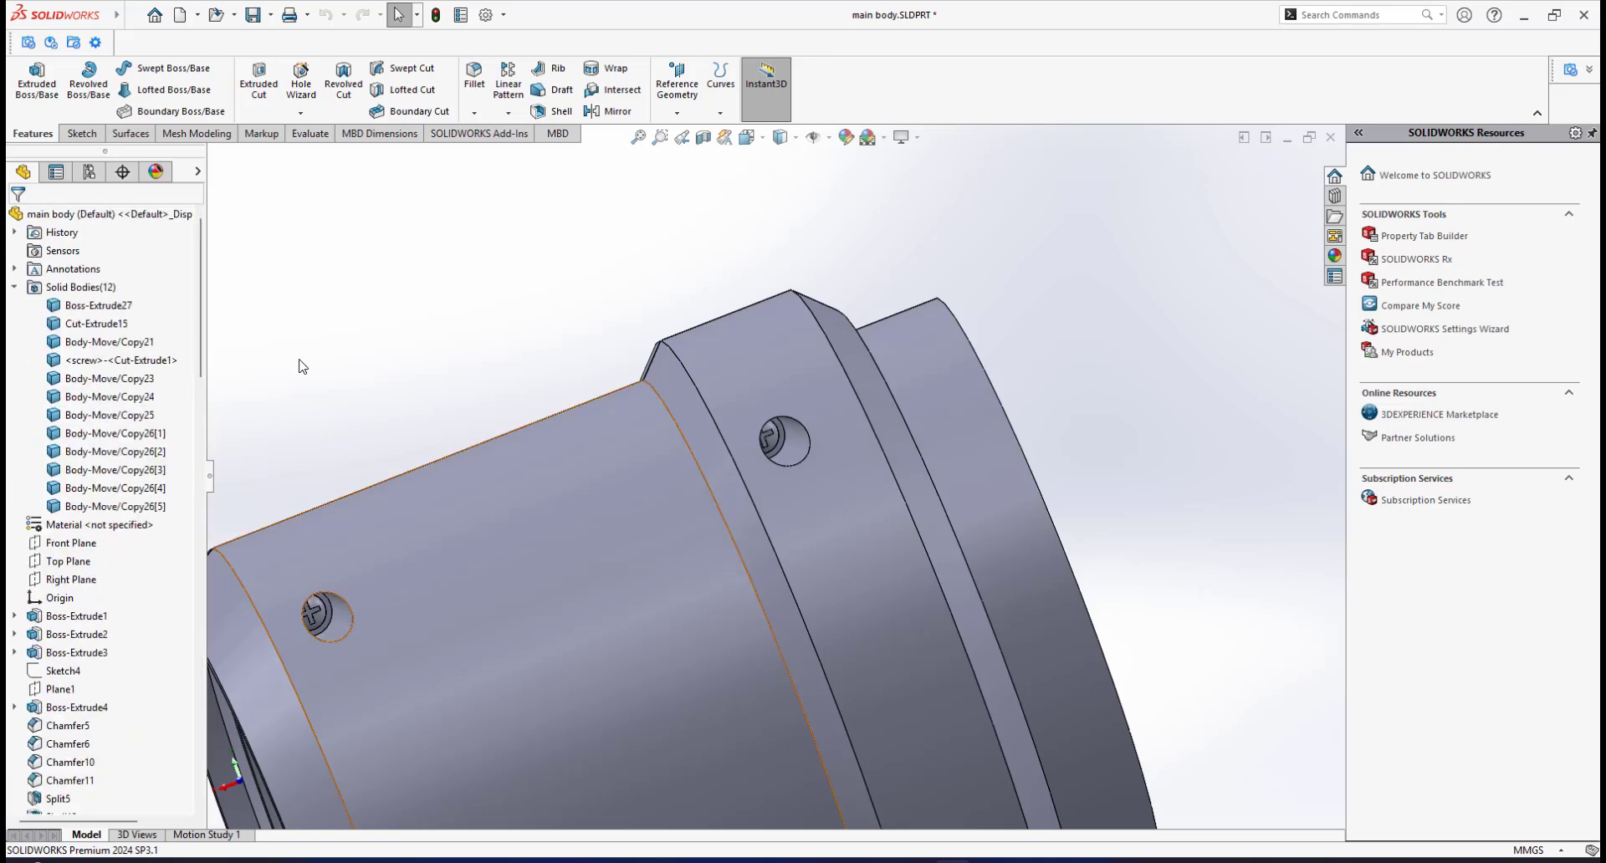
{"action": "left_click", "coordinate": [80, 313]}
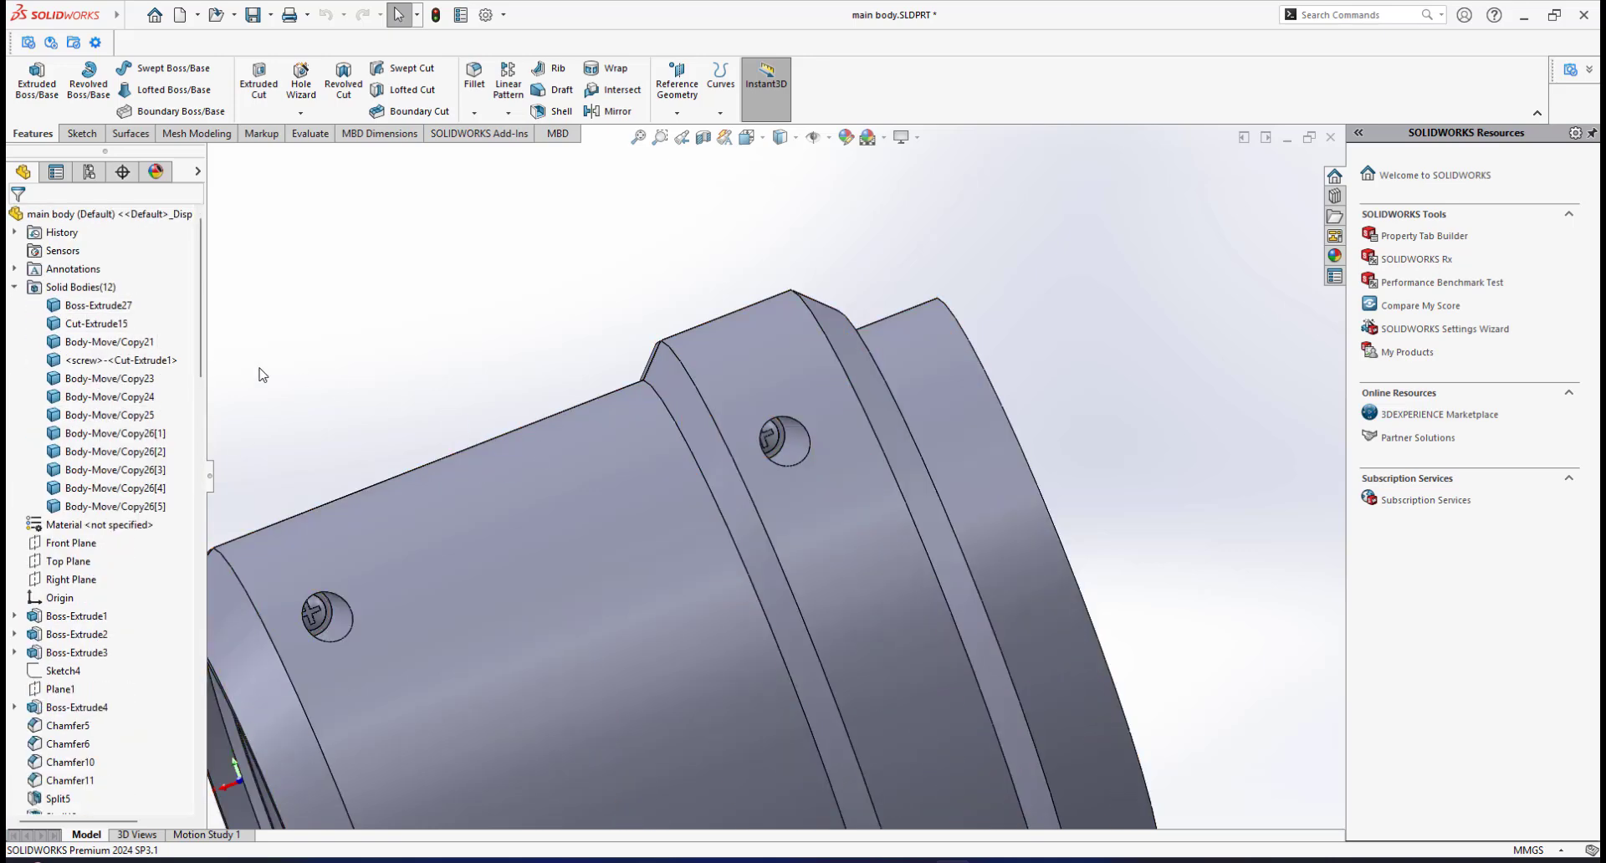
{"action": "middle_click_drag", "start_coordinate": [716, 492], "coordinate": [661, 502]}
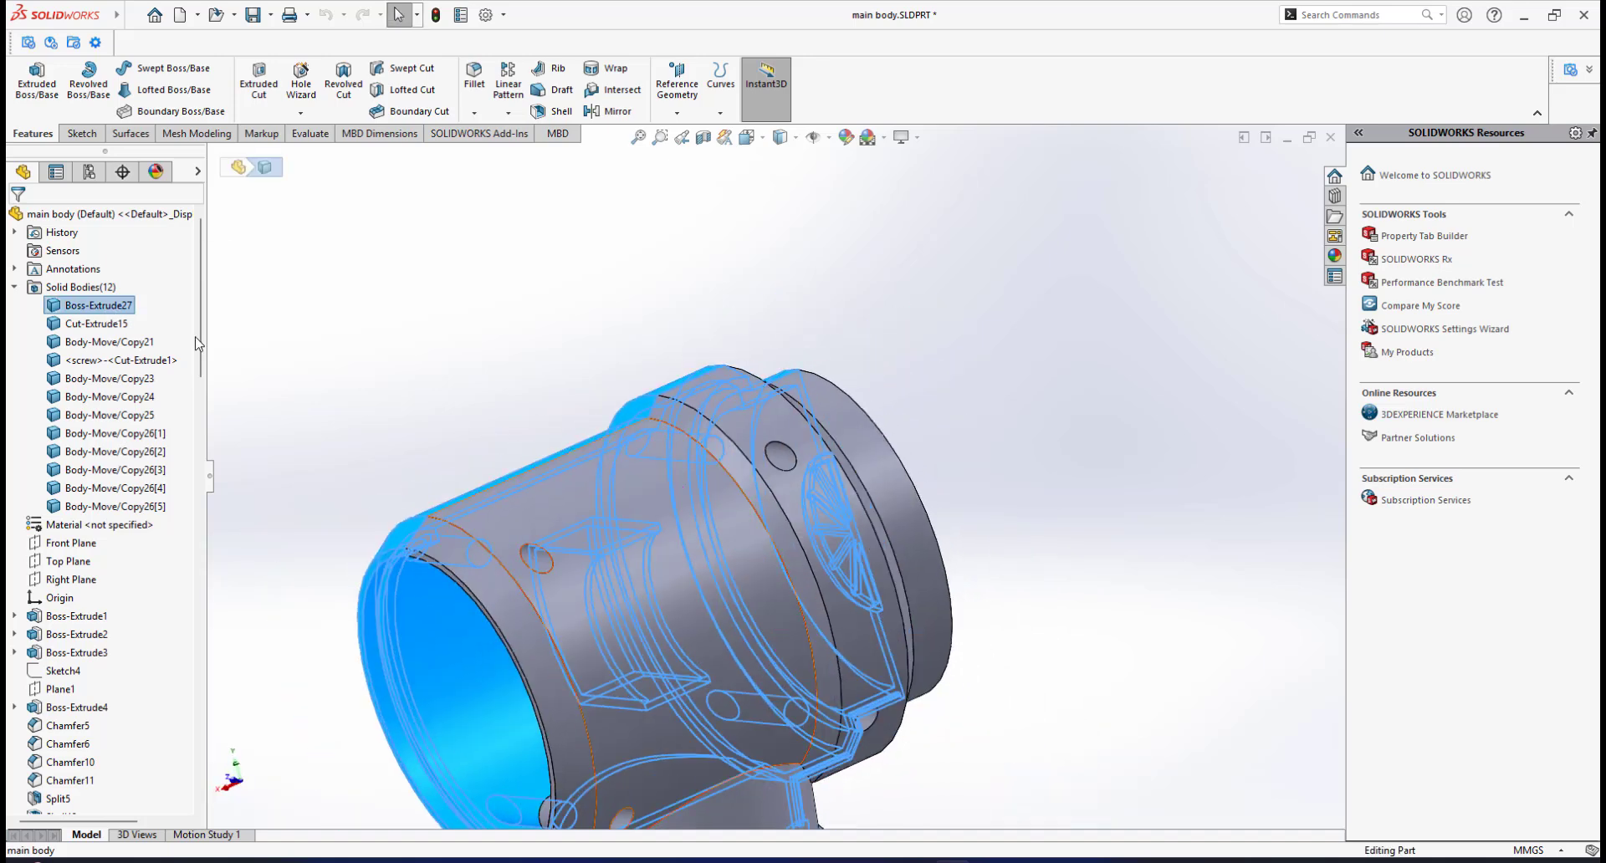
{"action": "left_click", "coordinate": [107, 324]}
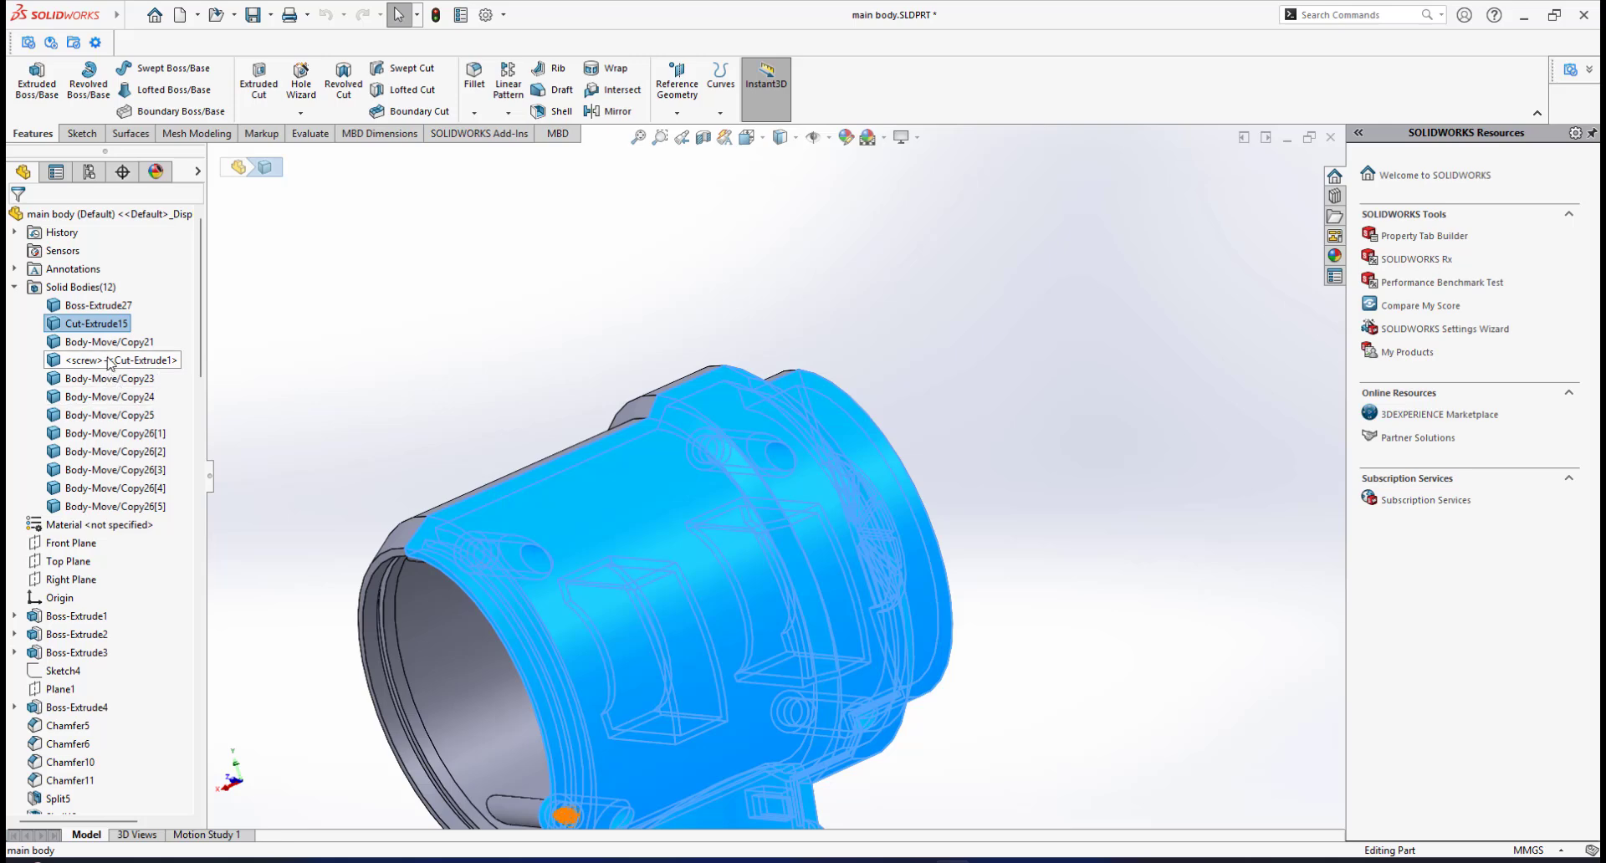
{"action": "left_click", "coordinate": [107, 360]}
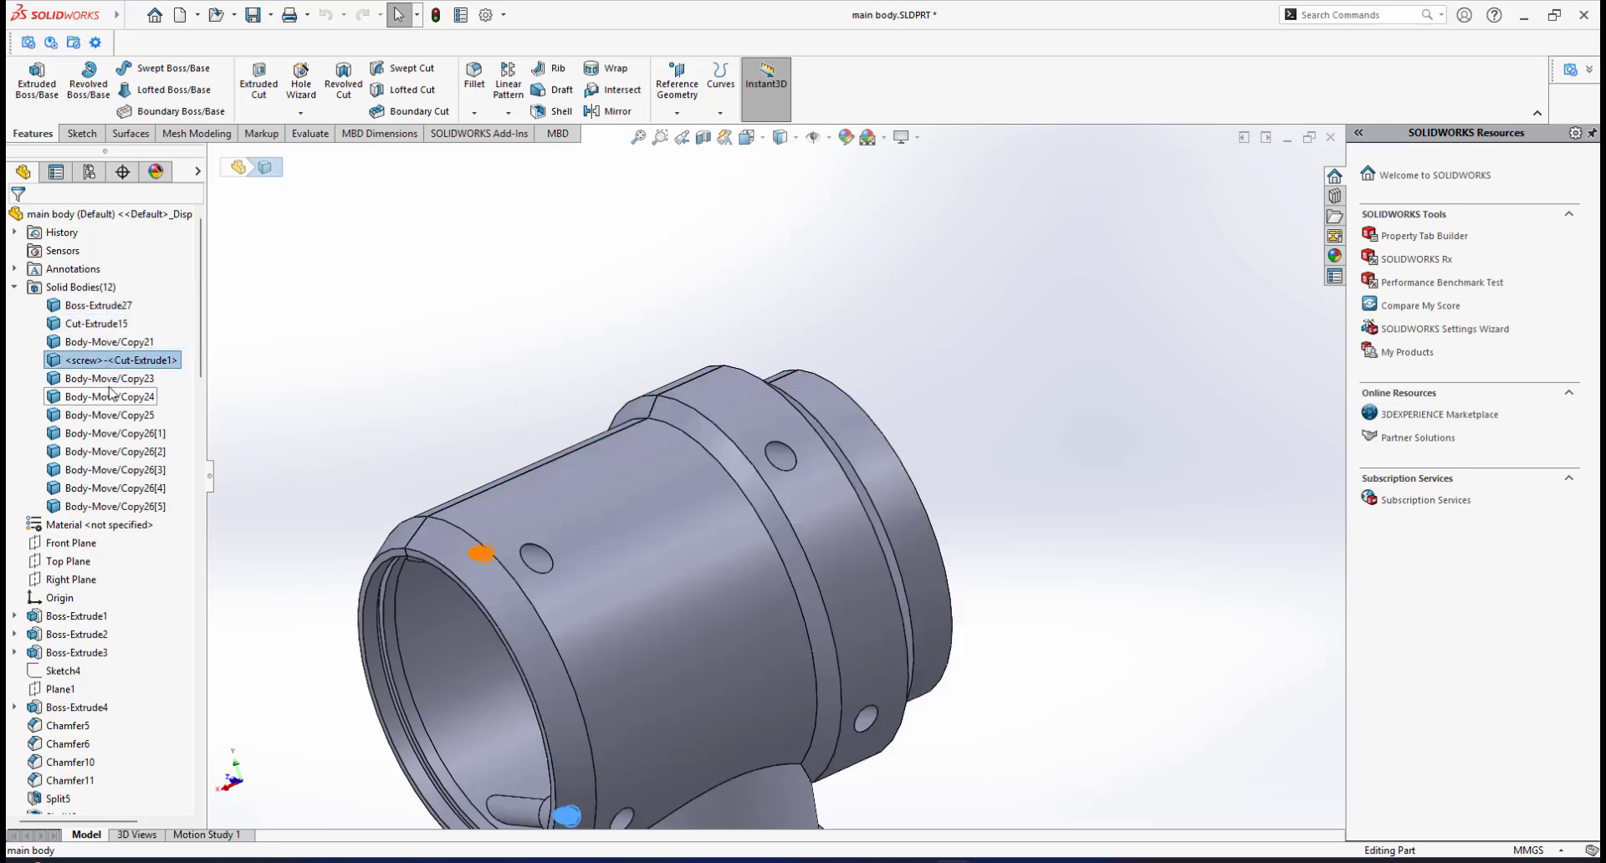
{"action": "left_click", "coordinate": [96, 324]}
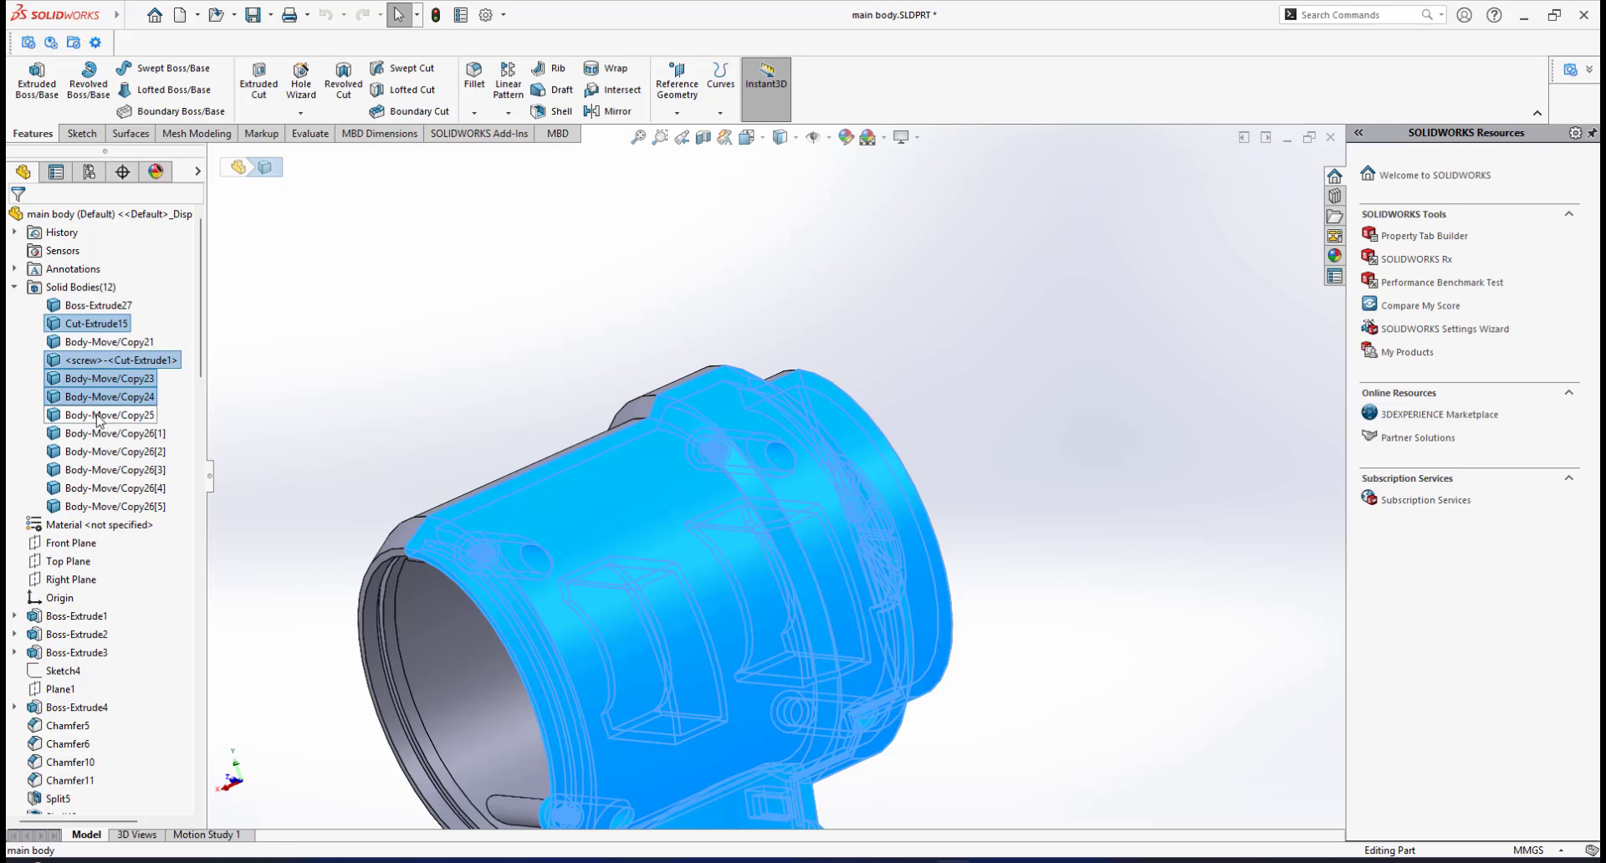
{"action": "left_click", "coordinate": [99, 416], "text": "ctrl"}
{"action": "scroll", "coordinate": [629, 500], "scroll_direction": "up", "scroll_amount": 8}
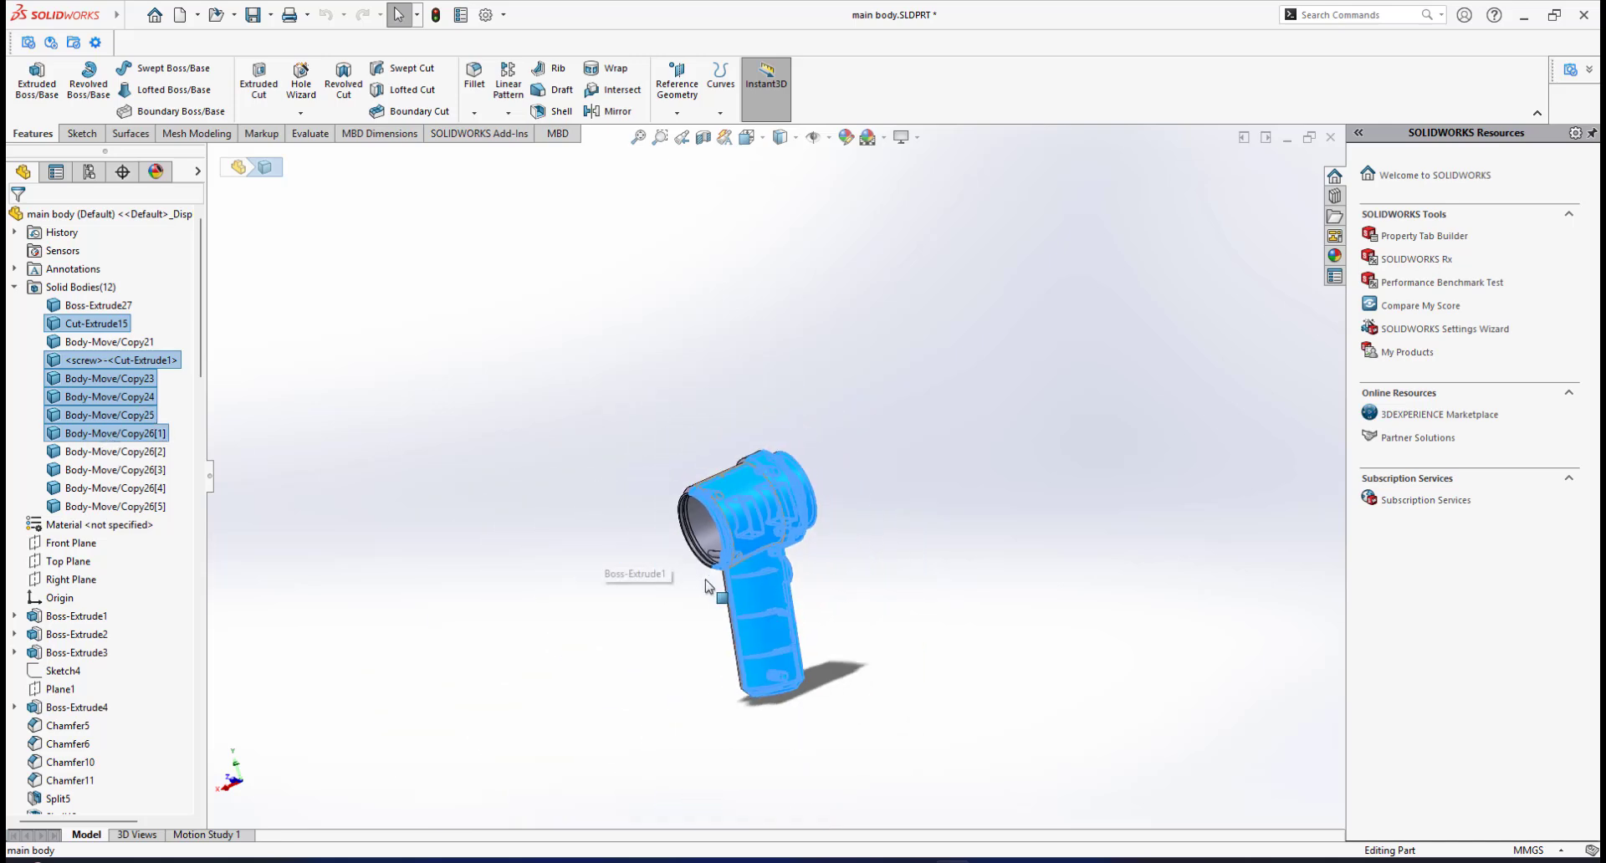
{"action": "scroll", "coordinate": [711, 602], "scroll_direction": "down", "scroll_amount": 2}
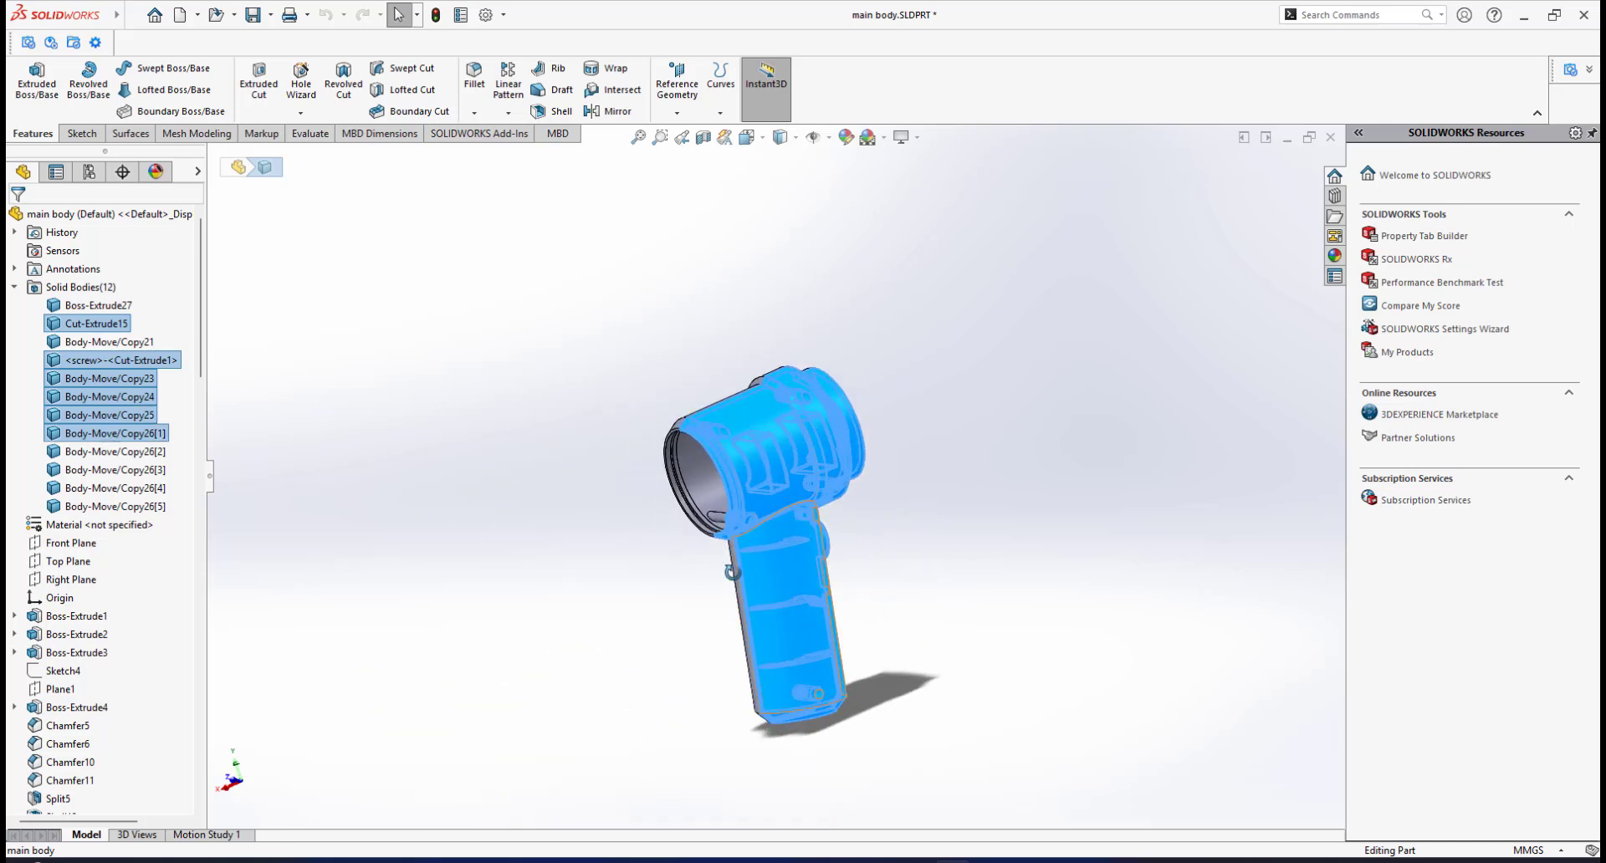
{"action": "middle_click_drag", "start_coordinate": [732, 572], "coordinate": [765, 571]}
{"action": "left_click", "coordinate": [307, 352]}
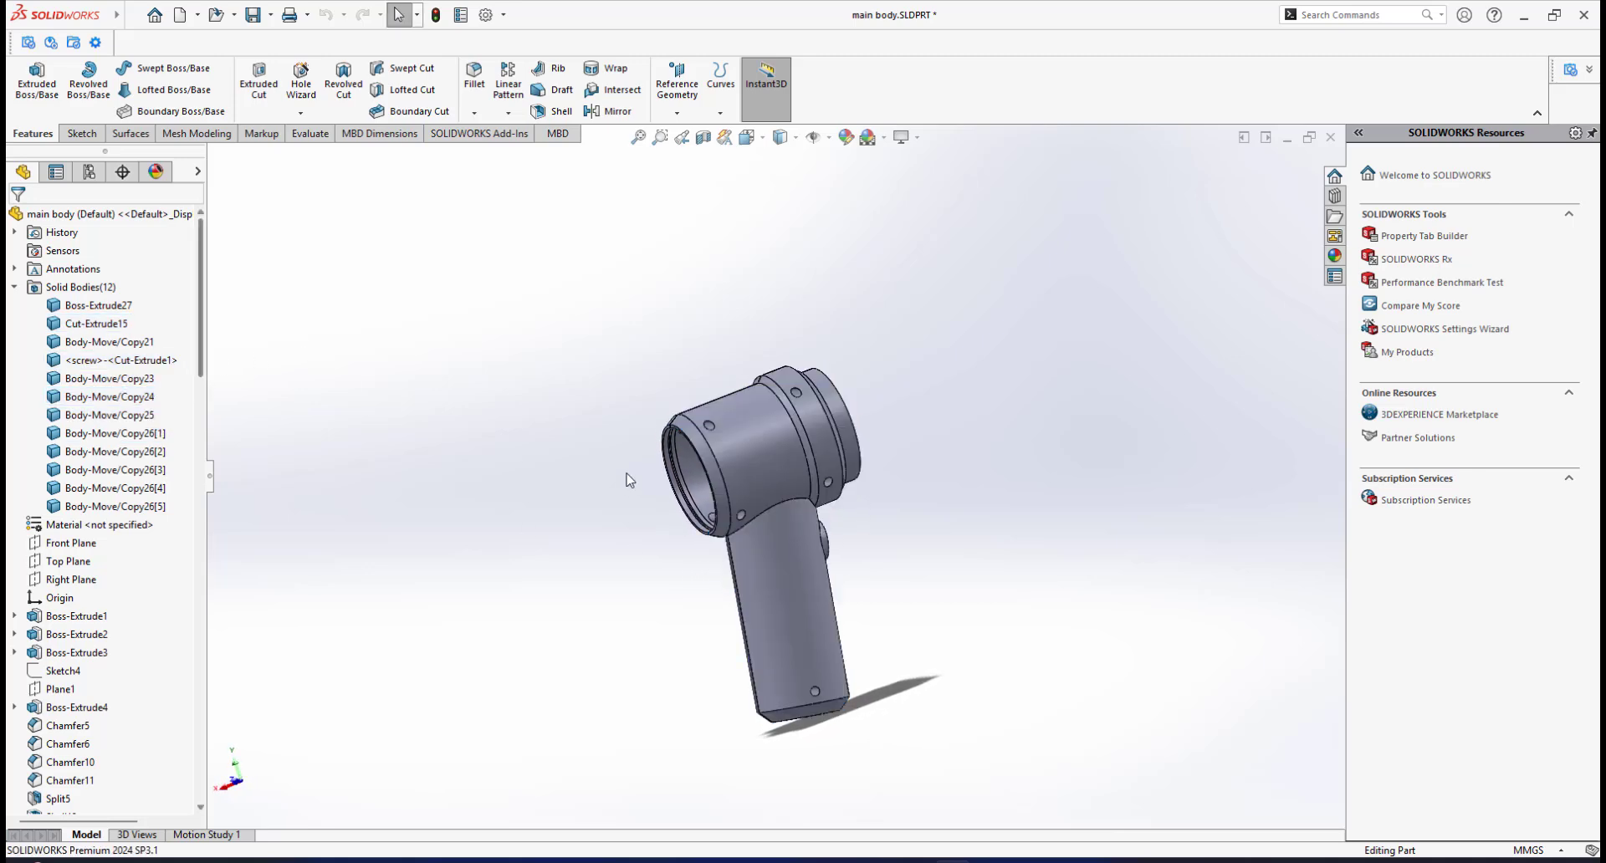
Isolate the Cut-Extrude15 housing half together with <screw>-<Cut-Extrude1>, Body-Move/Copy23, Body-Move/Copy25, Body-Move/Copy26[3] and Body-Move/Copy26[4]
{"action": "middle_click_drag", "start_coordinate": [628, 480], "coordinate": [600, 478]}
{"action": "scroll", "coordinate": [697, 528], "scroll_direction": "down", "scroll_amount": 1}
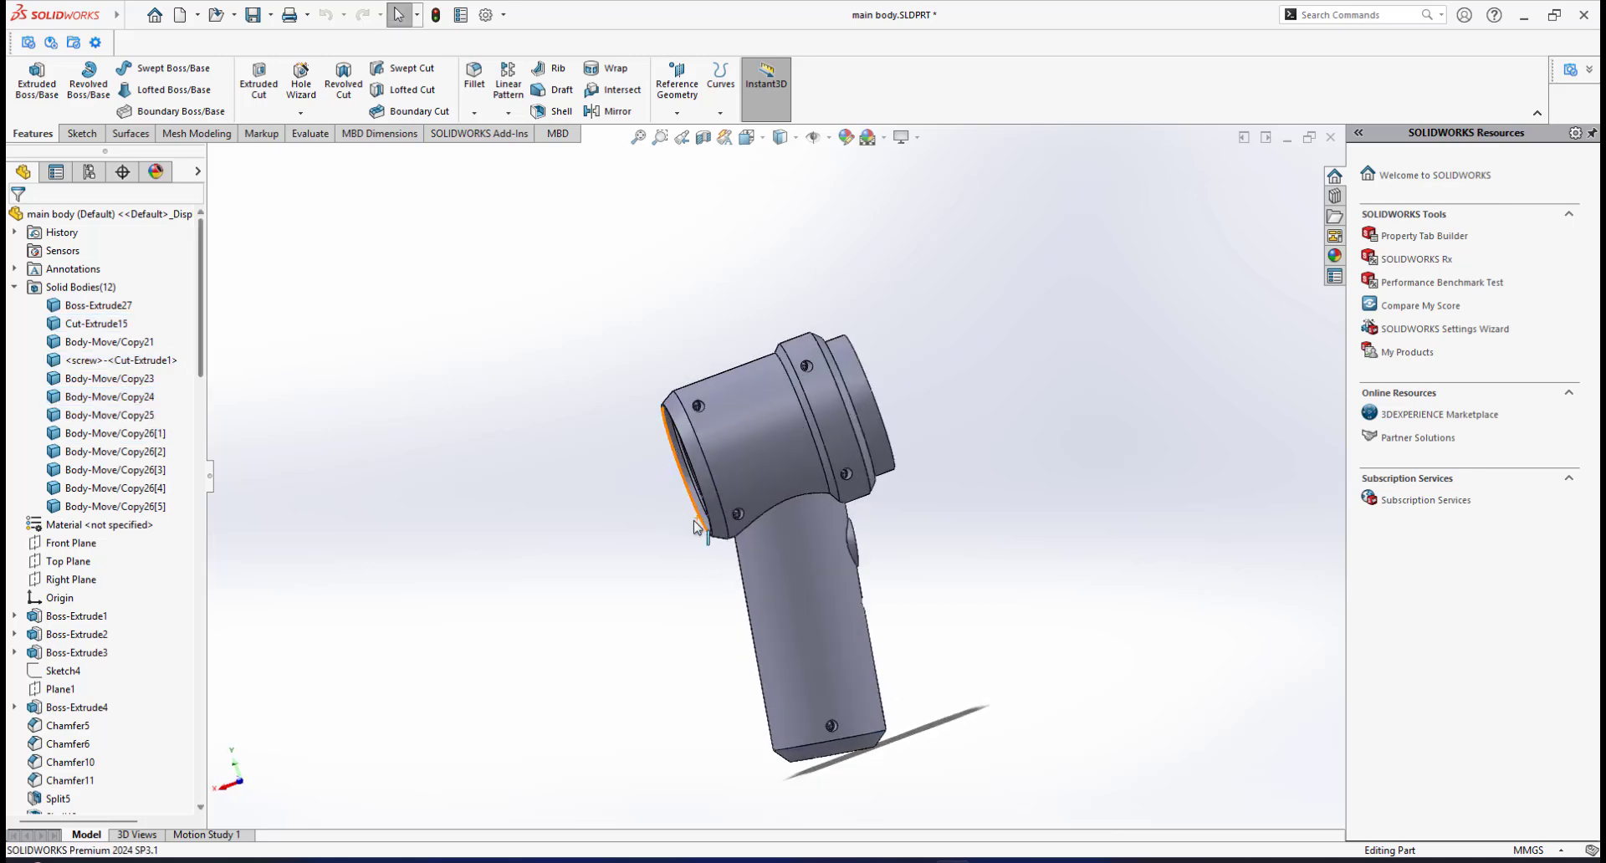
{"action": "left_click", "coordinate": [97, 326]}
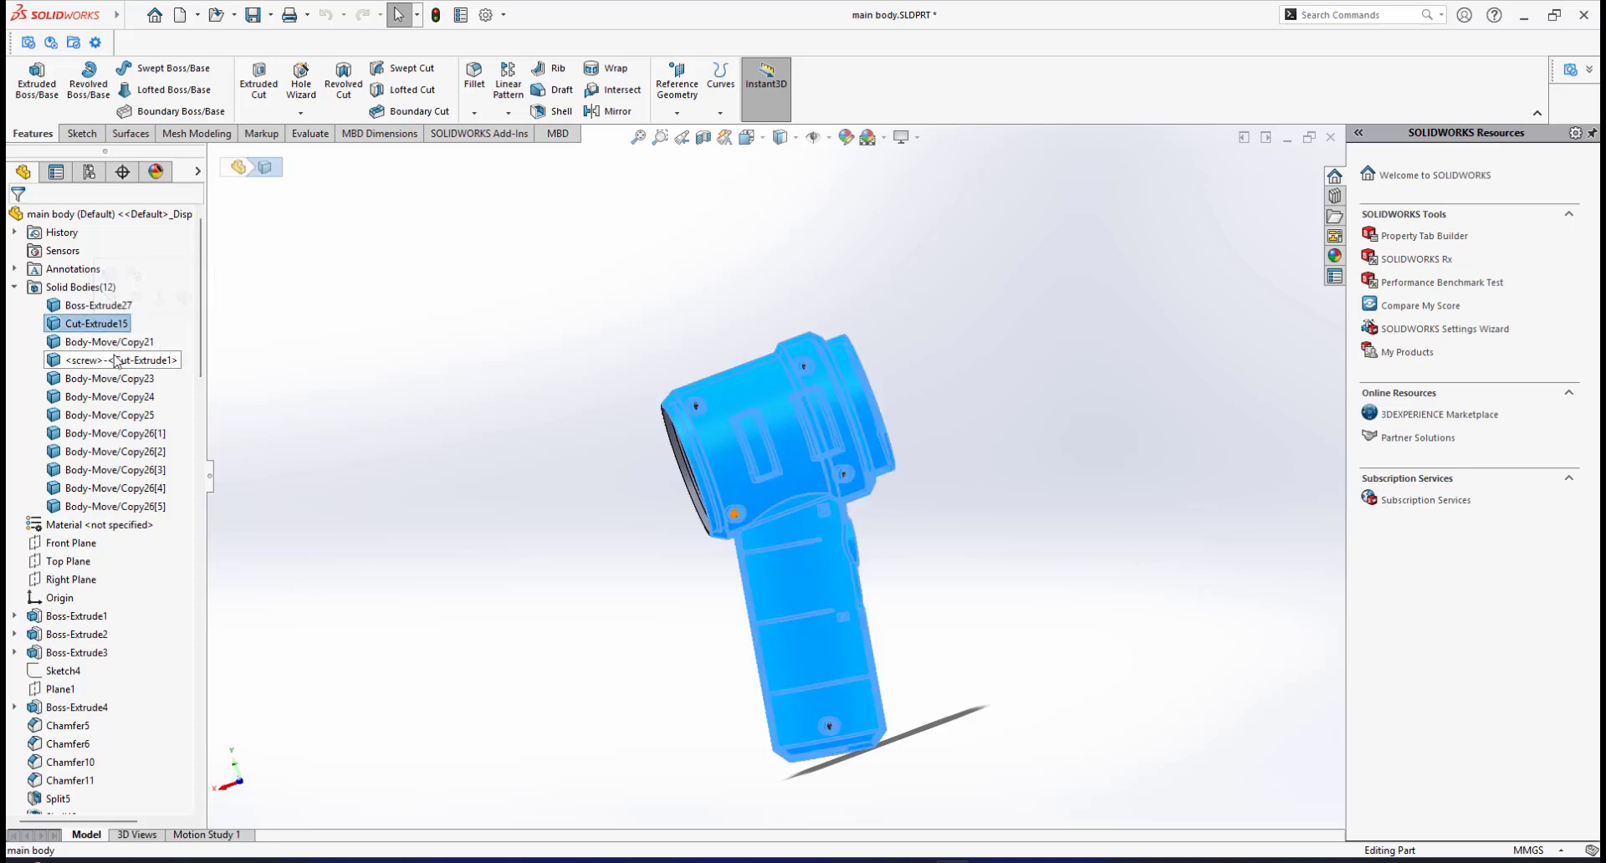
{"action": "left_click", "coordinate": [104, 361], "text": "ctrl"}
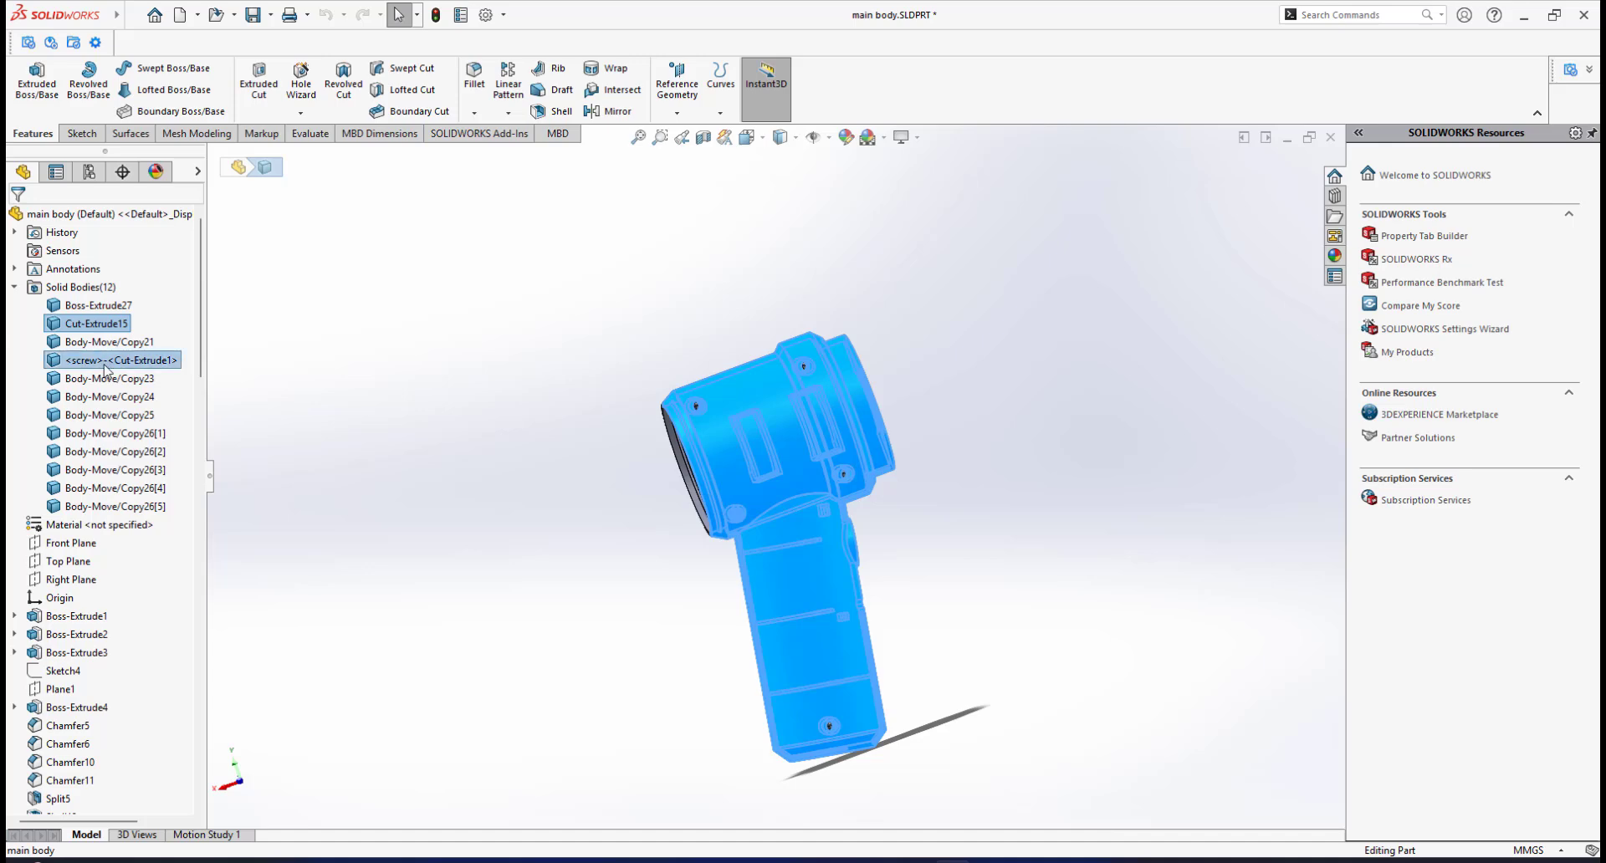
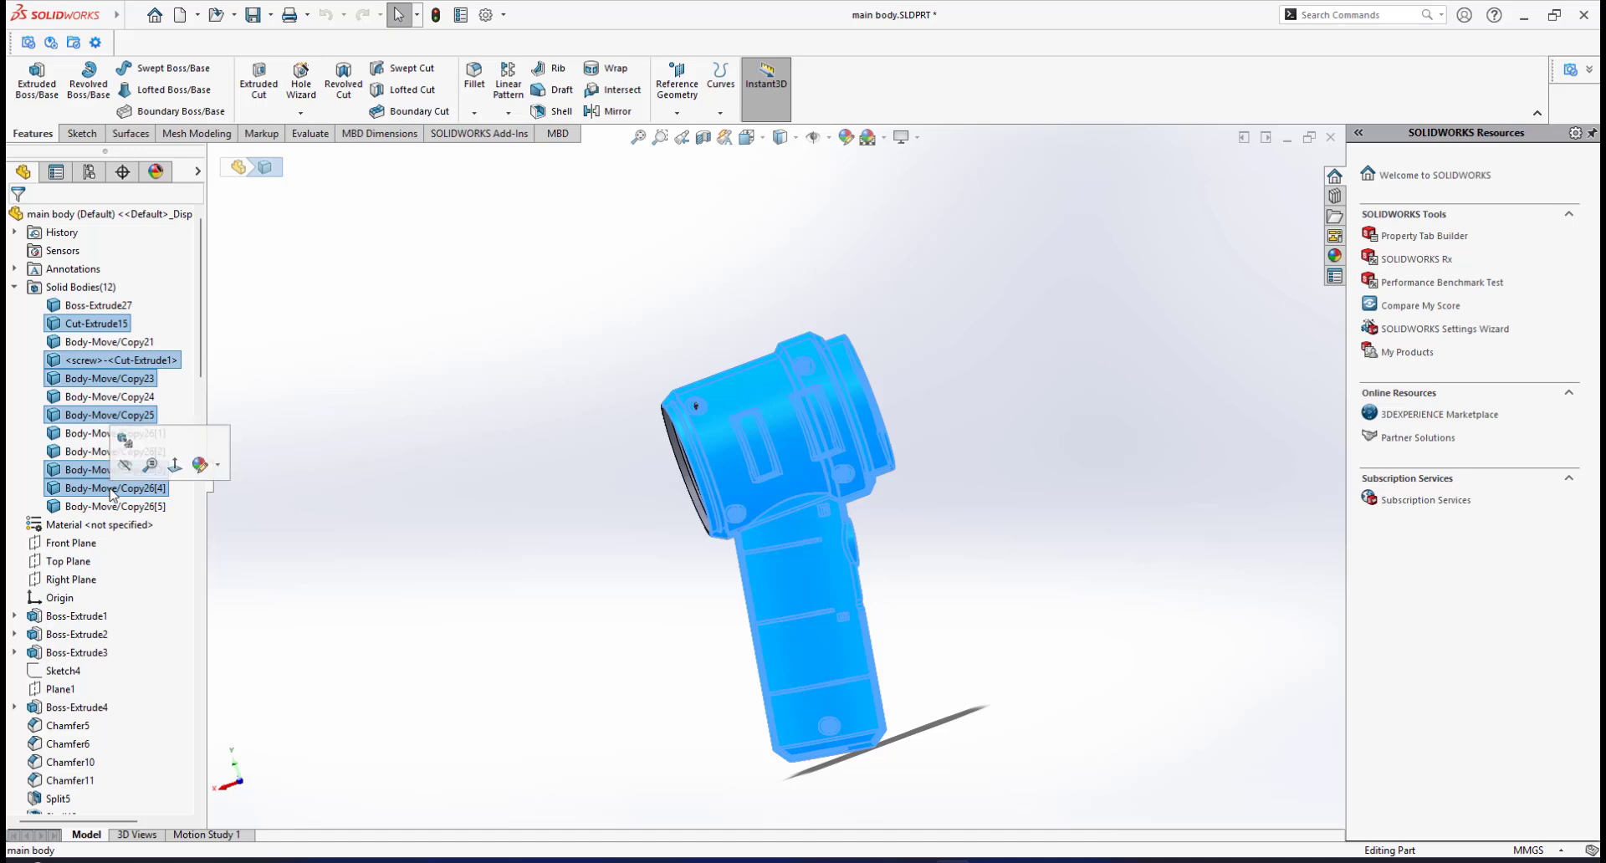
{"action": "right_click", "coordinate": [112, 494]}
{"action": "left_click", "coordinate": [625, 562]}
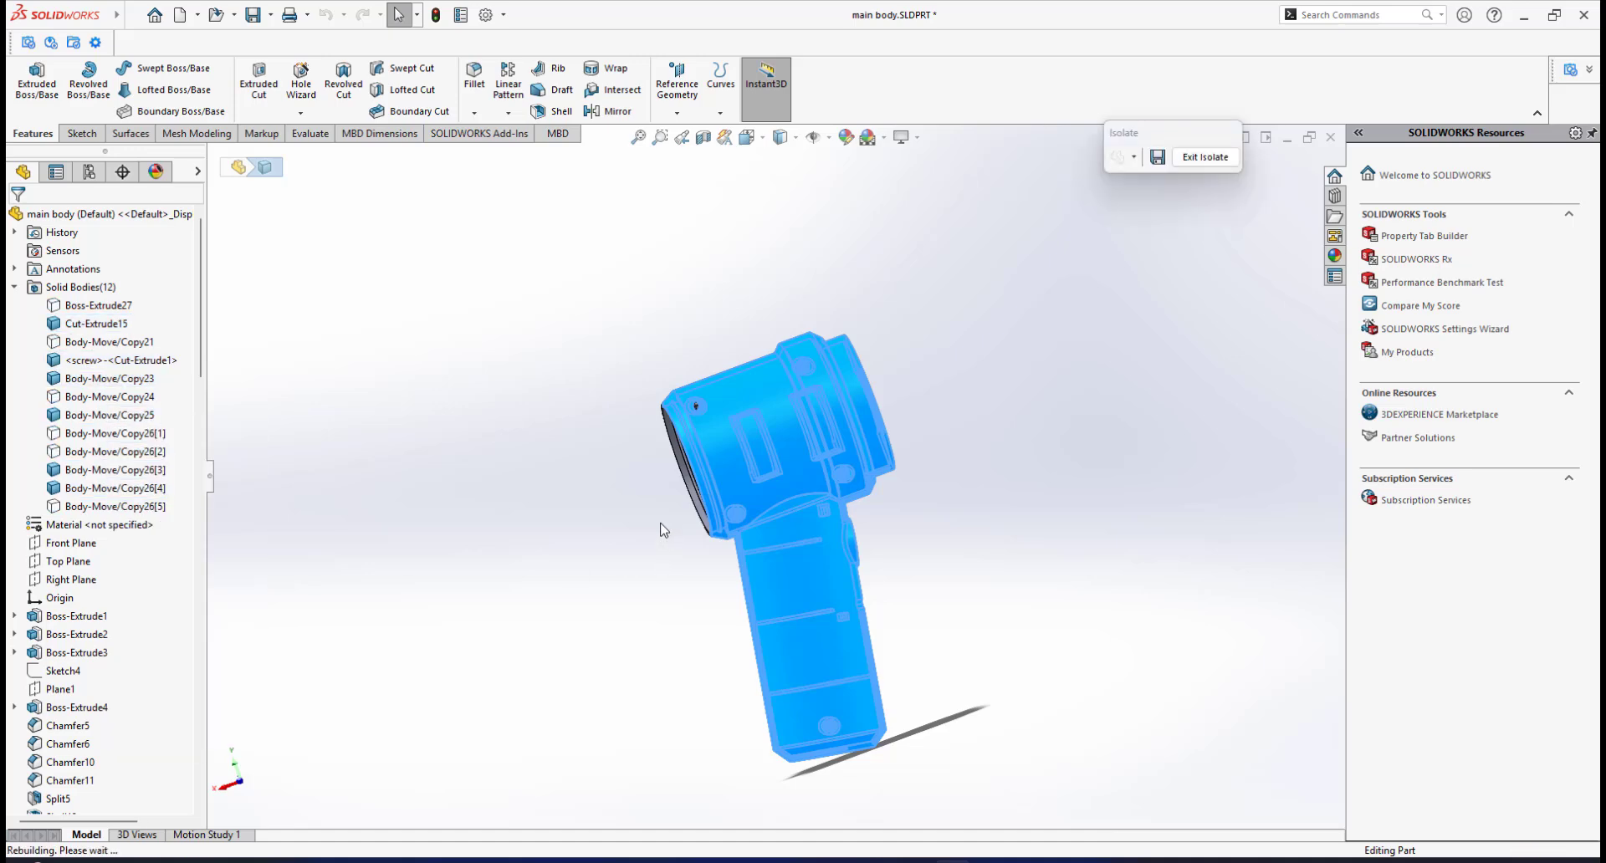
Check the isolated screws and show the hidden Body-Move/Copy24 screw in the barrel's upper hole
{"action": "middle_click_drag", "start_coordinate": [696, 513], "coordinate": [755, 507]}
{"action": "scroll", "coordinate": [755, 507], "scroll_direction": "down", "scroll_amount": 5}
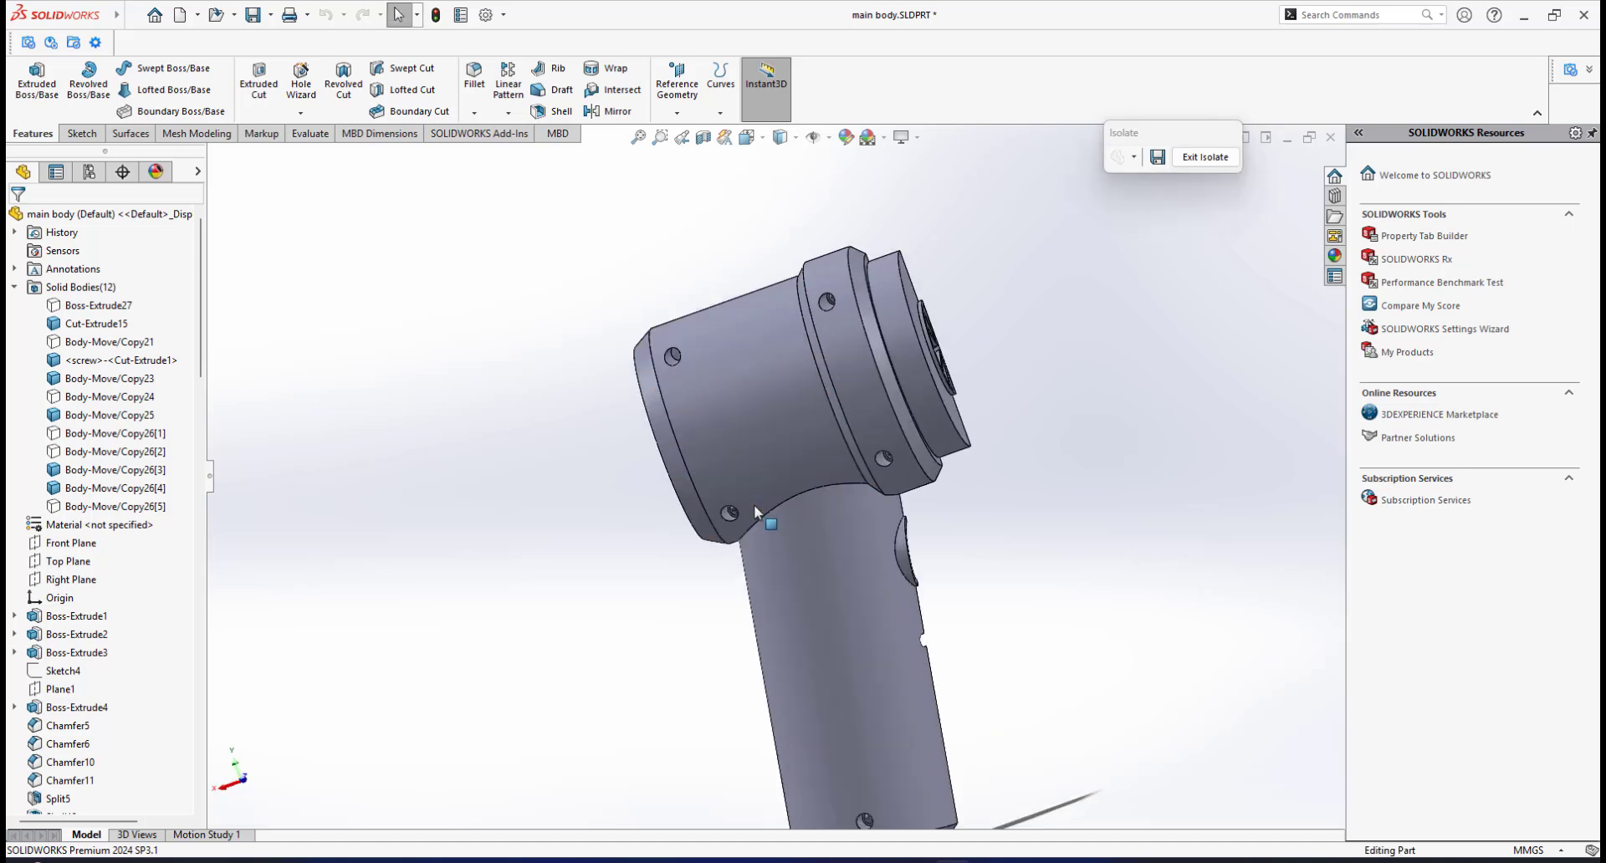
{"action": "middle_click_drag", "start_coordinate": [734, 418], "coordinate": [687, 387]}
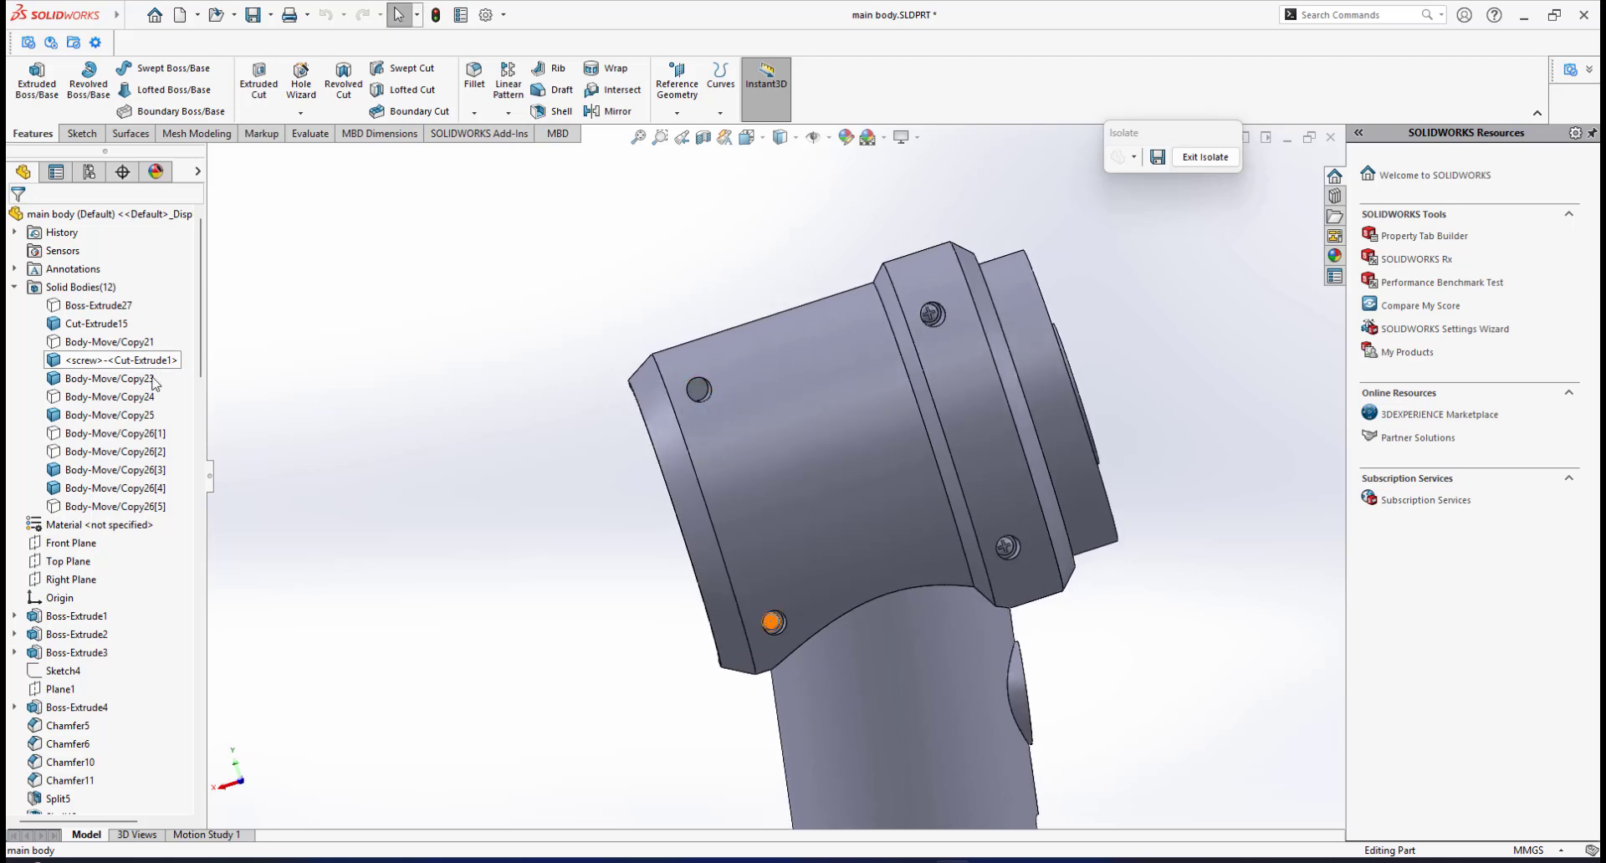
{"action": "left_click", "coordinate": [129, 398]}
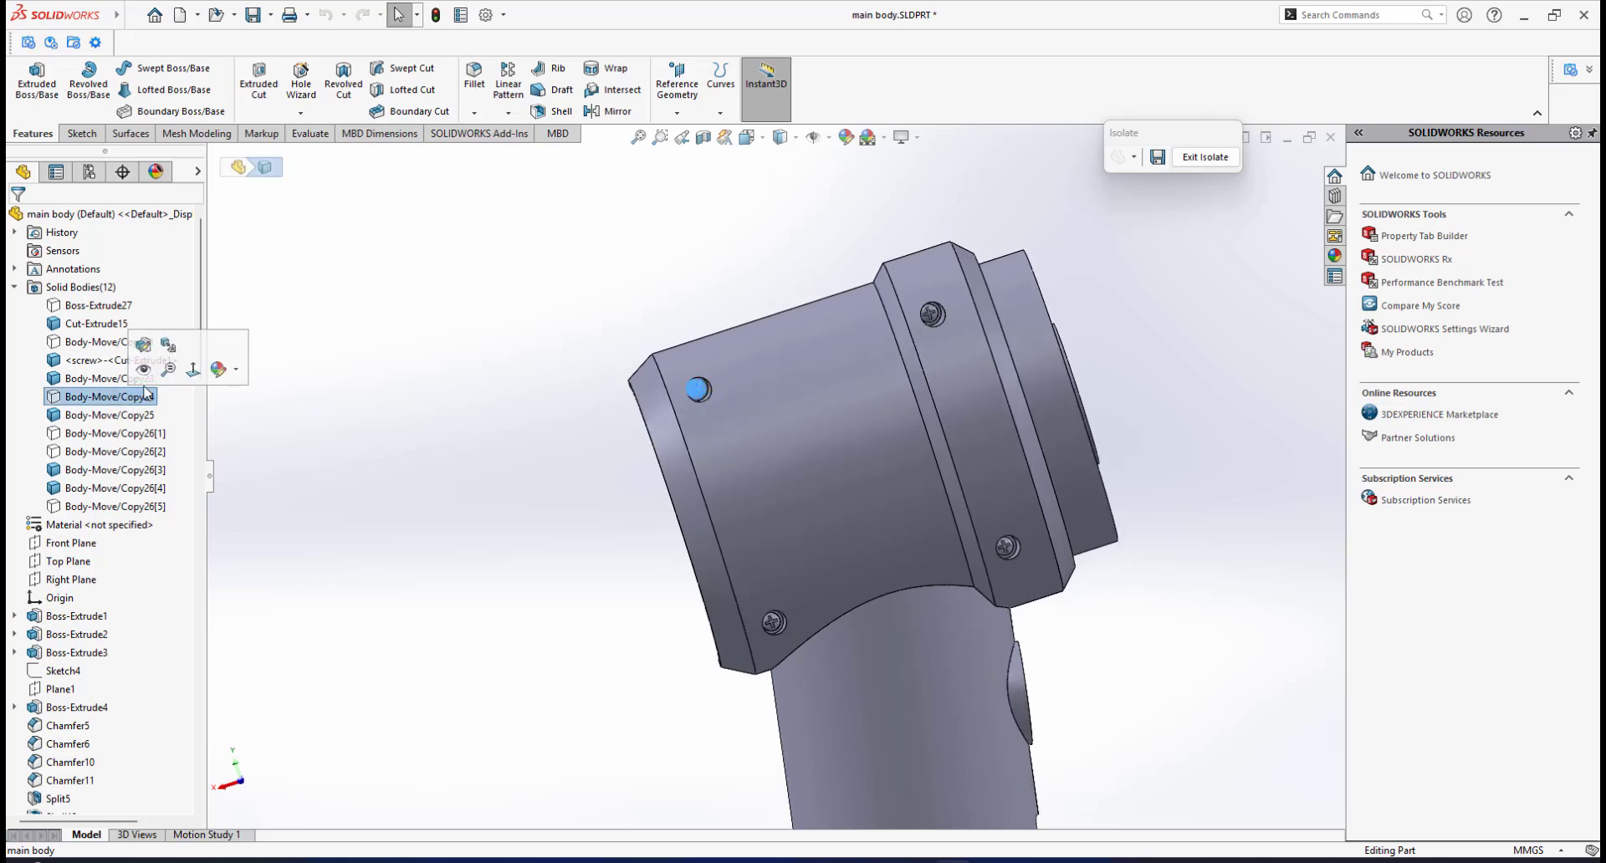
{"action": "scroll", "coordinate": [742, 562], "scroll_direction": "up", "scroll_amount": 2}
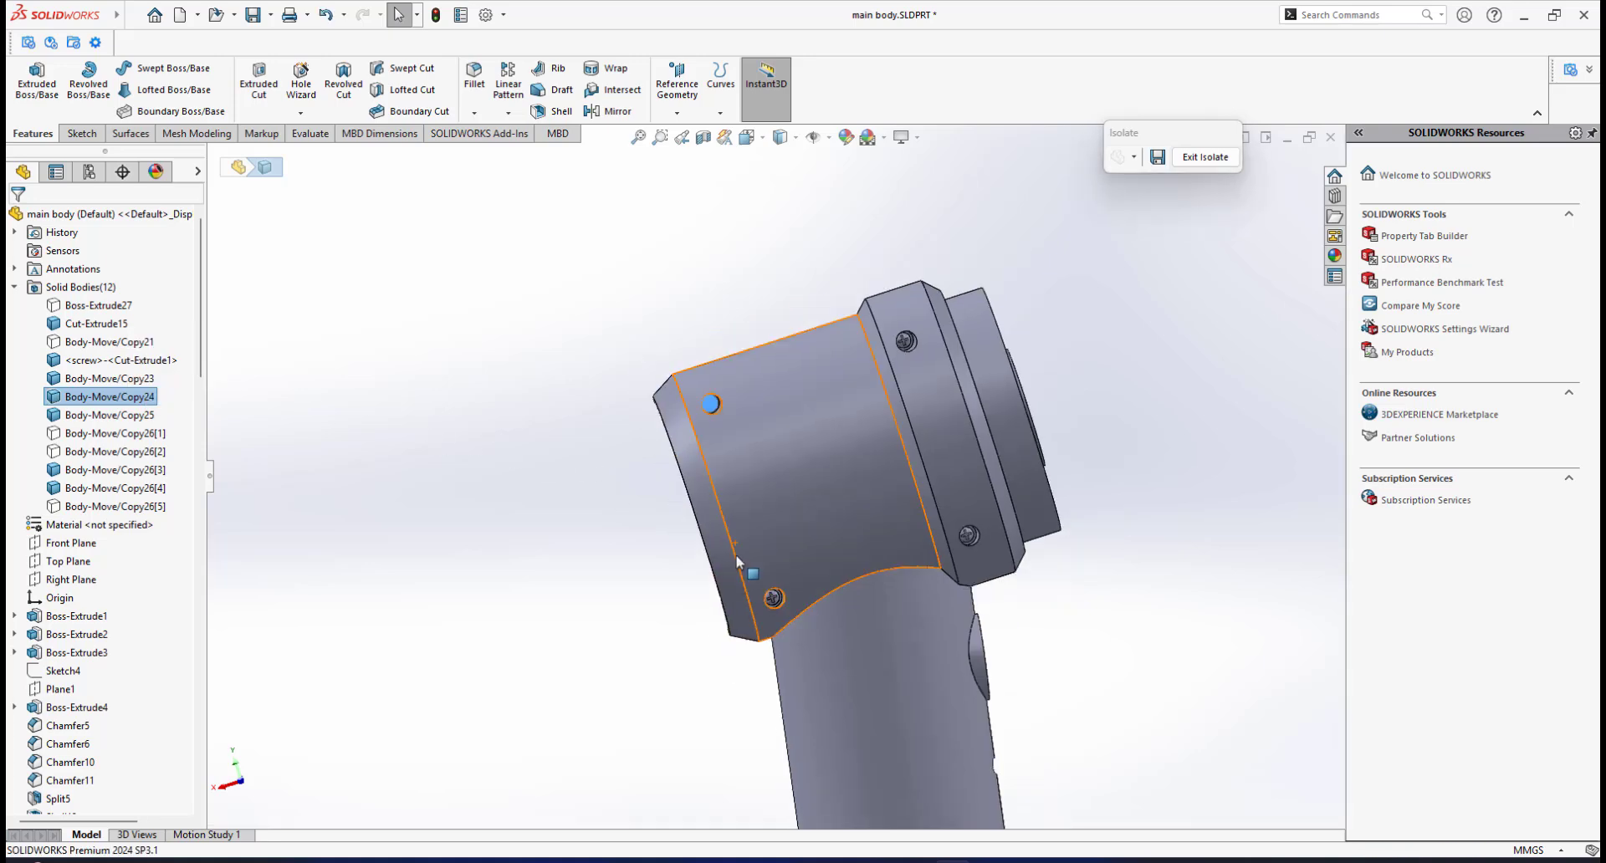
{"action": "left_click", "coordinate": [633, 515]}
Set up a Combine feature of type Subtract with the Cut-Extrude15 housing half as the main body
{"action": "middle_click_drag", "start_coordinate": [780, 565], "coordinate": [836, 378]}
{"action": "middle_click_drag", "start_coordinate": [774, 479], "coordinate": [686, 368]}
{"action": "left_click", "coordinate": [129, 19]}
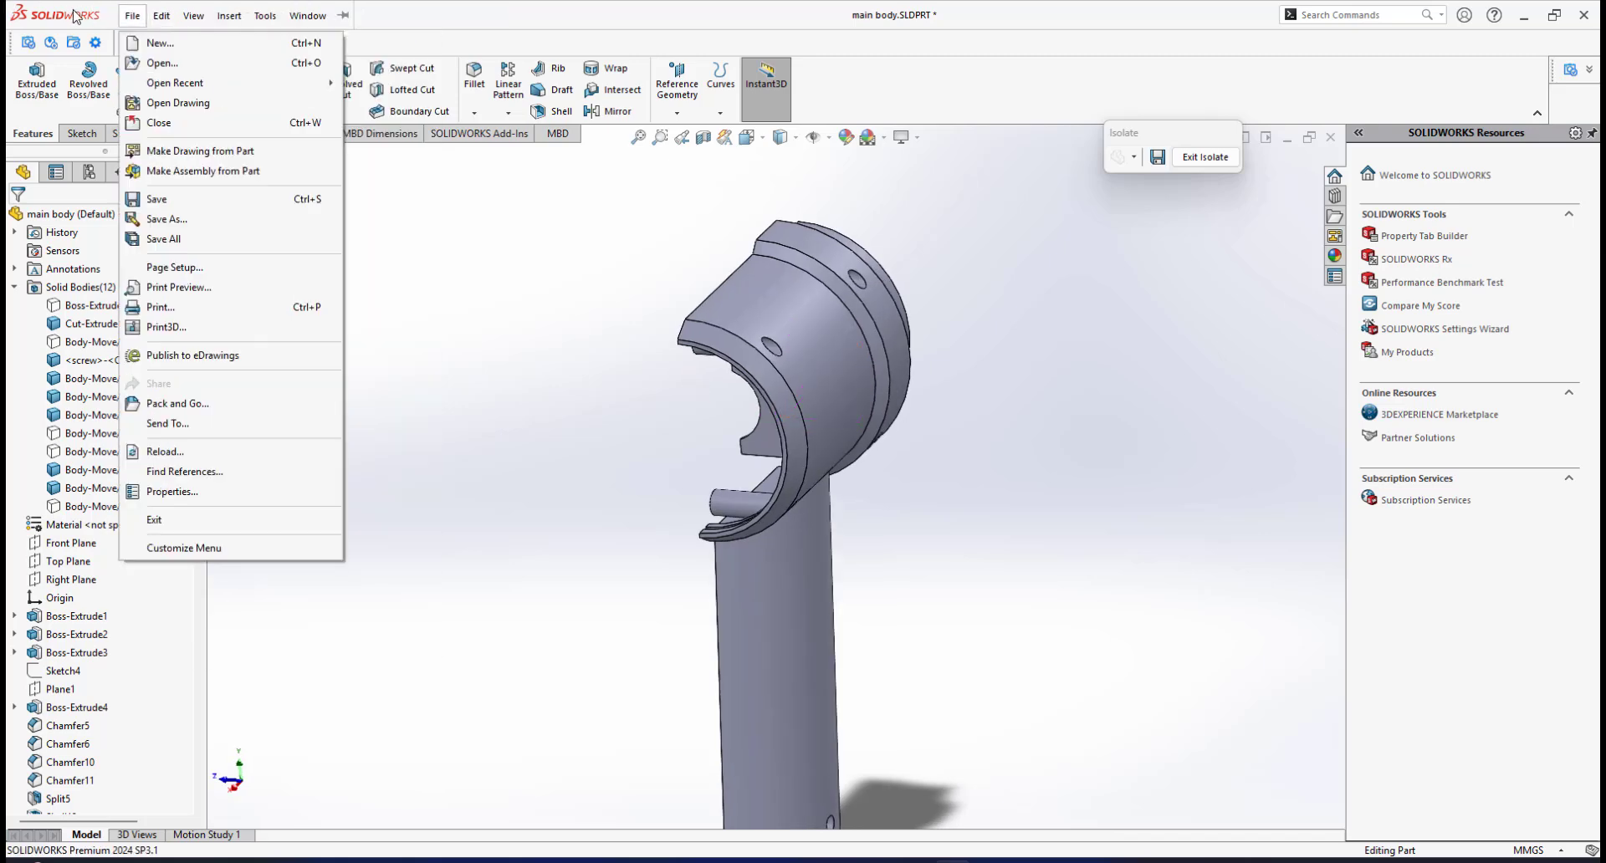
{"action": "left_click", "coordinate": [73, 11]}
{"action": "left_click", "coordinate": [229, 18]}
{"action": "mouse_move", "coordinate": [255, 83]}
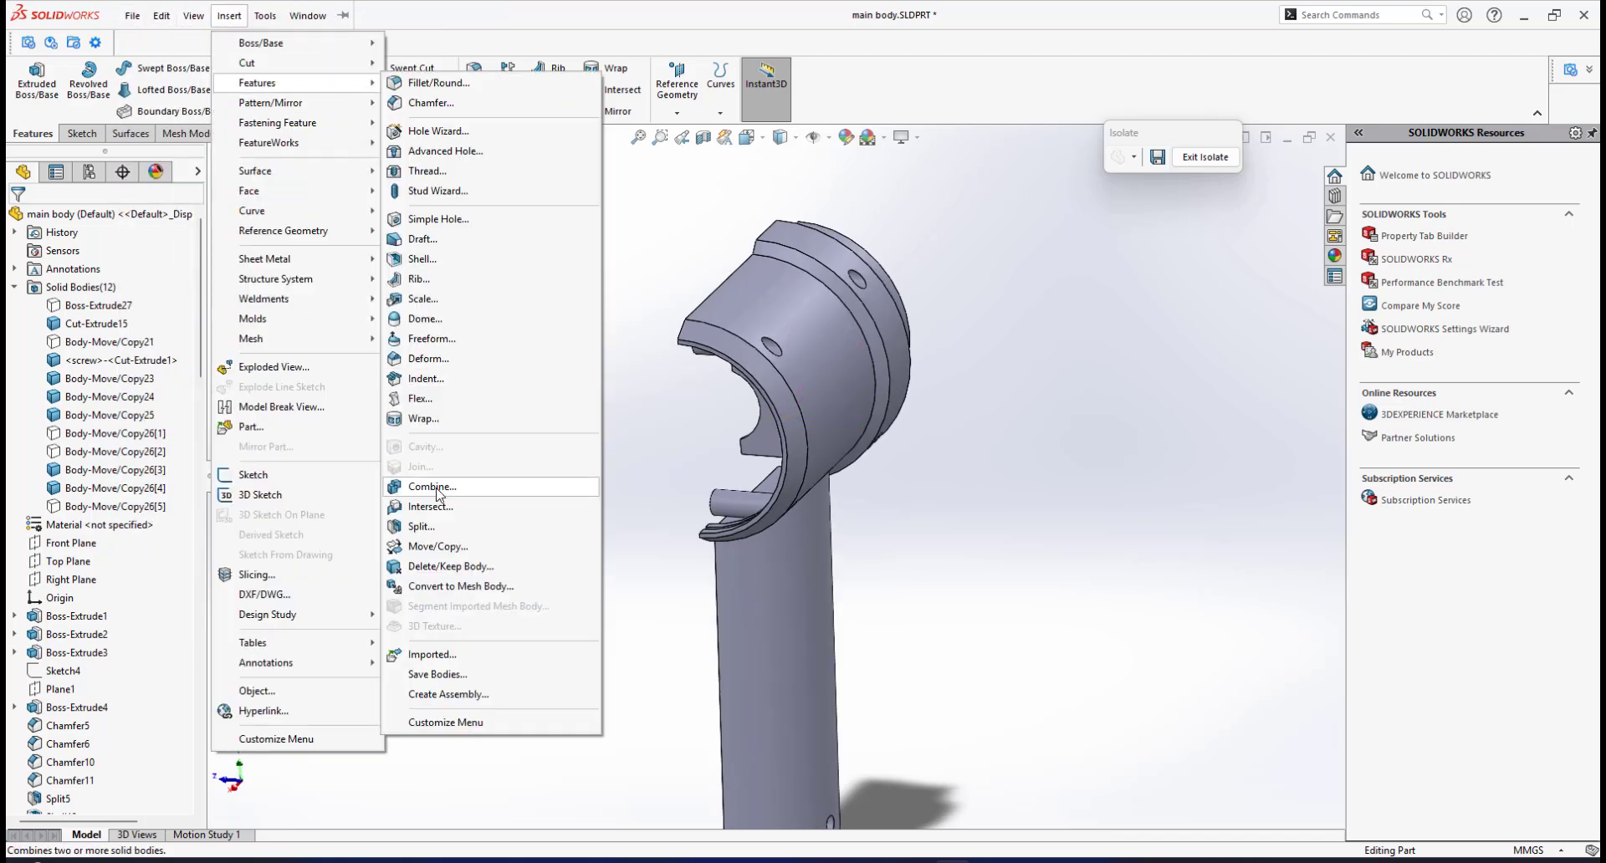
{"action": "left_click", "coordinate": [493, 481]}
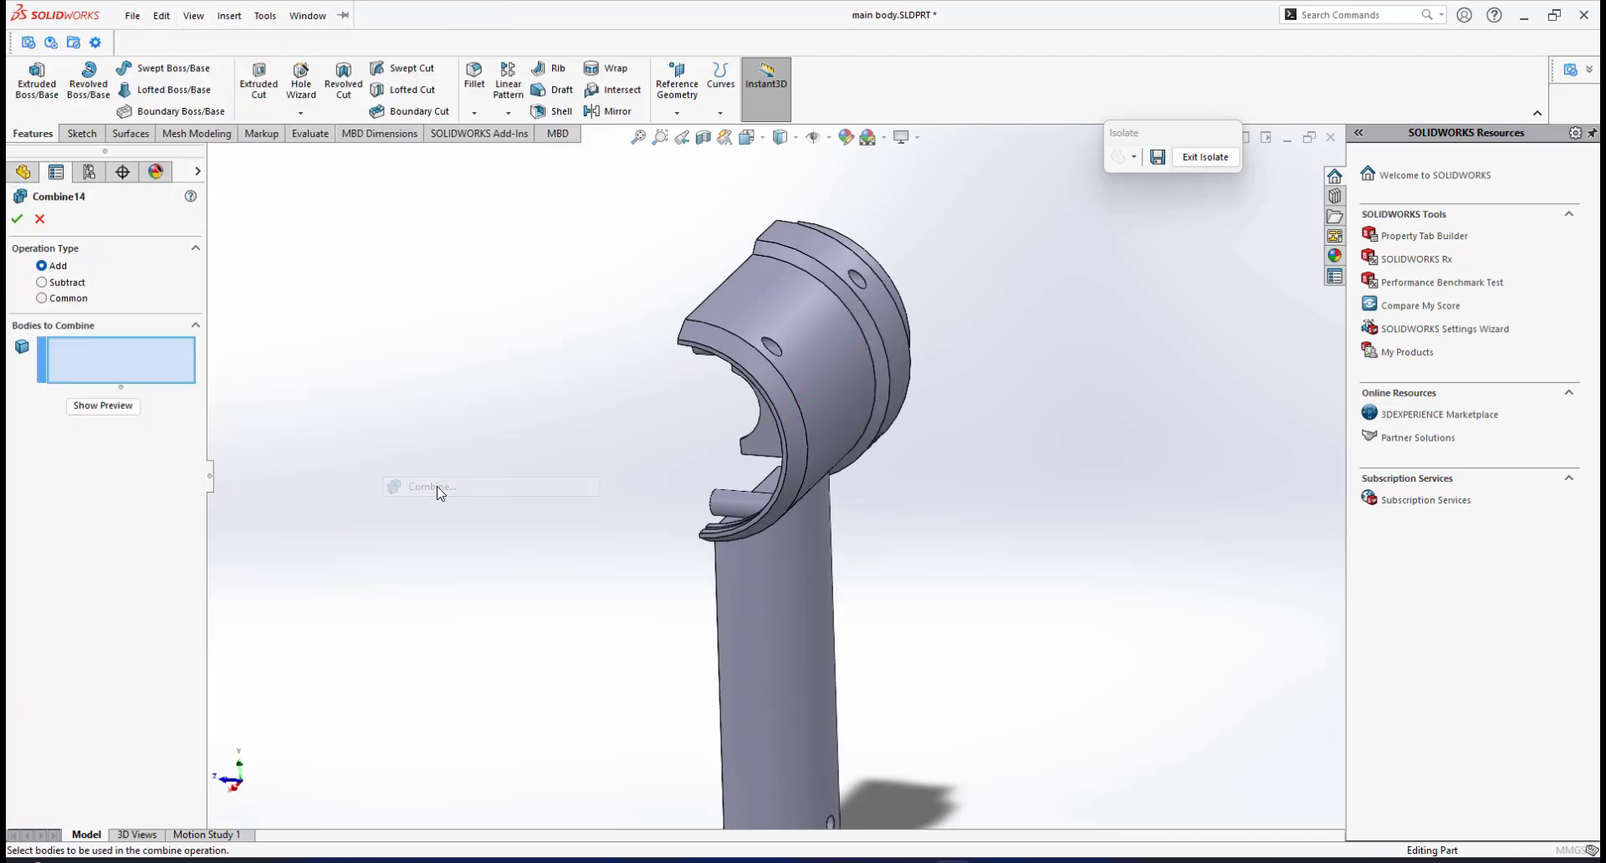
{"action": "left_click", "coordinate": [42, 284]}
{"action": "left_click", "coordinate": [739, 320]}
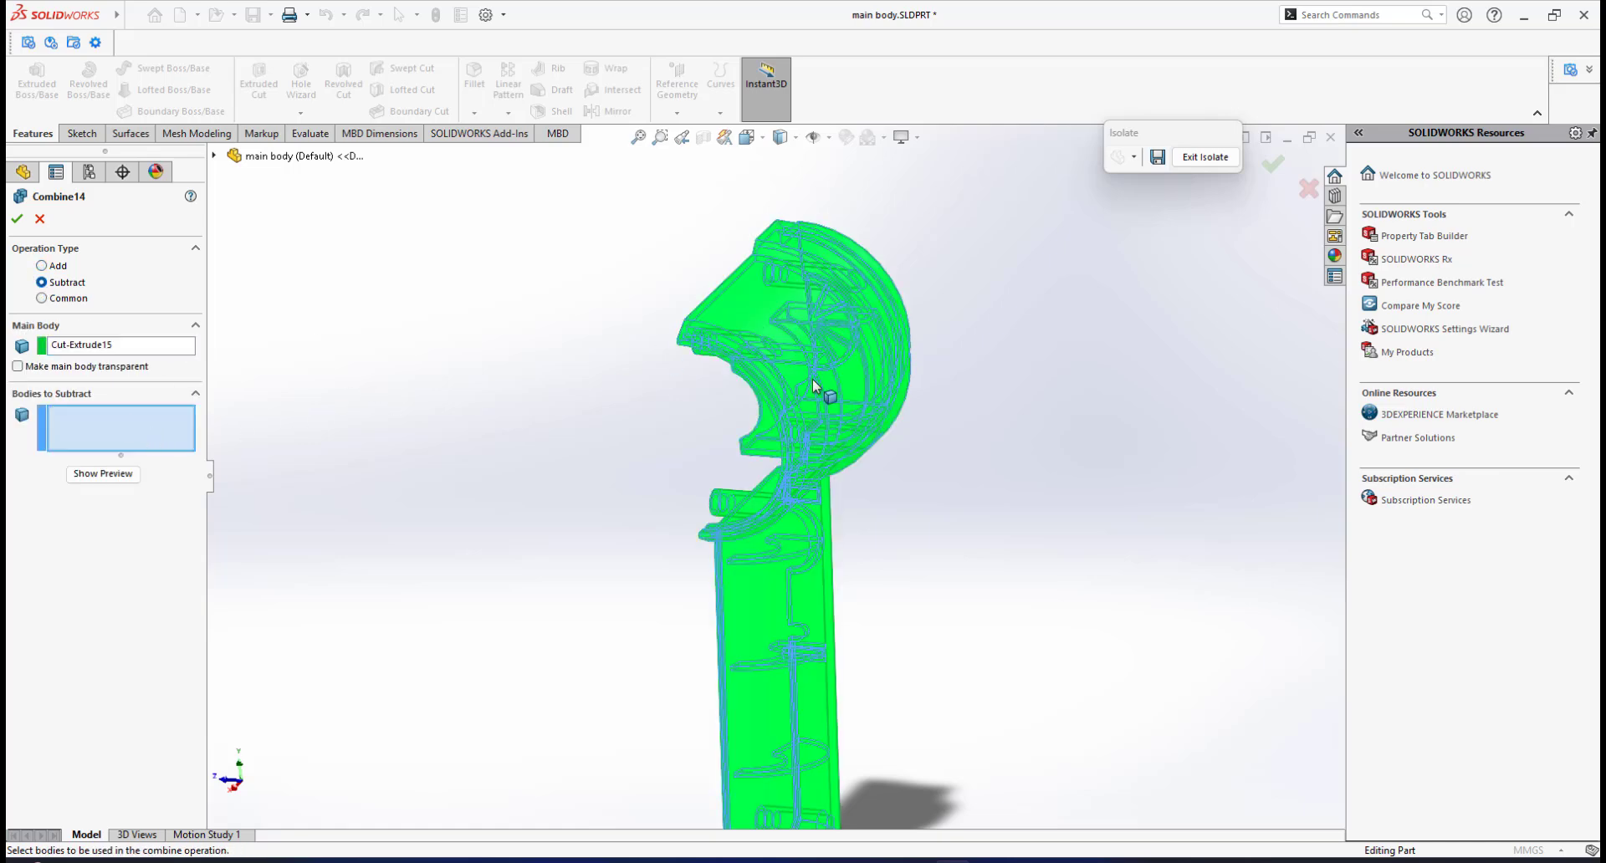
Add the upper collar screw and the upper barrel screw to the bodies to subtract
{"action": "middle_click_drag", "start_coordinate": [813, 384], "coordinate": [673, 334]}
{"action": "scroll", "coordinate": [951, 287], "scroll_direction": "down", "scroll_amount": 3}
{"action": "middle_click_drag", "start_coordinate": [883, 300], "coordinate": [868, 334]}
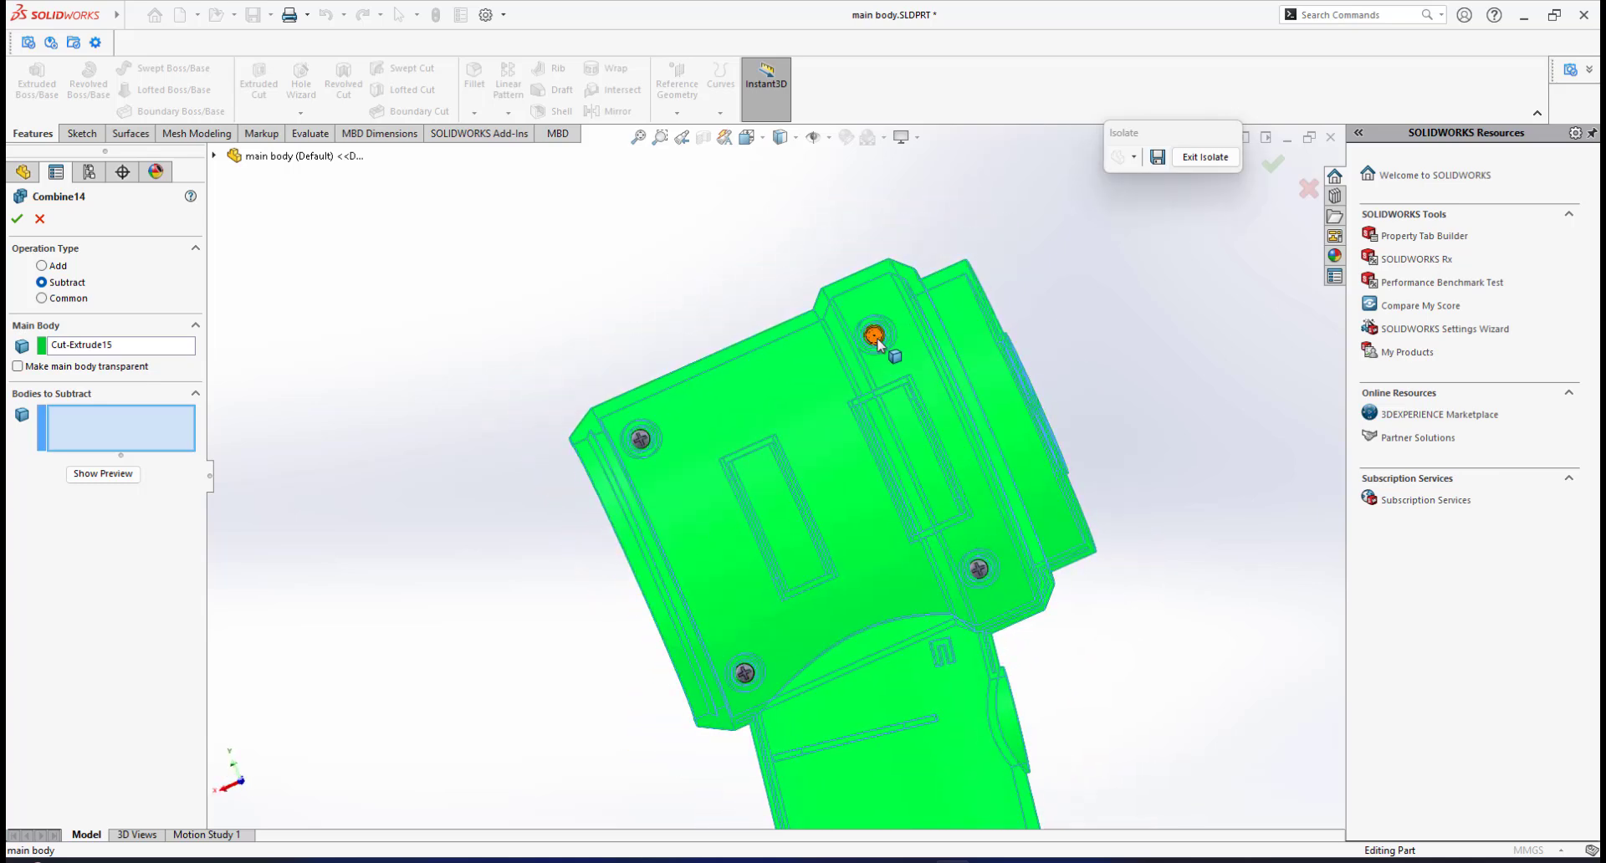
{"action": "scroll", "coordinate": [868, 335], "scroll_direction": "down", "scroll_amount": 4}
{"action": "left_click", "coordinate": [849, 365]}
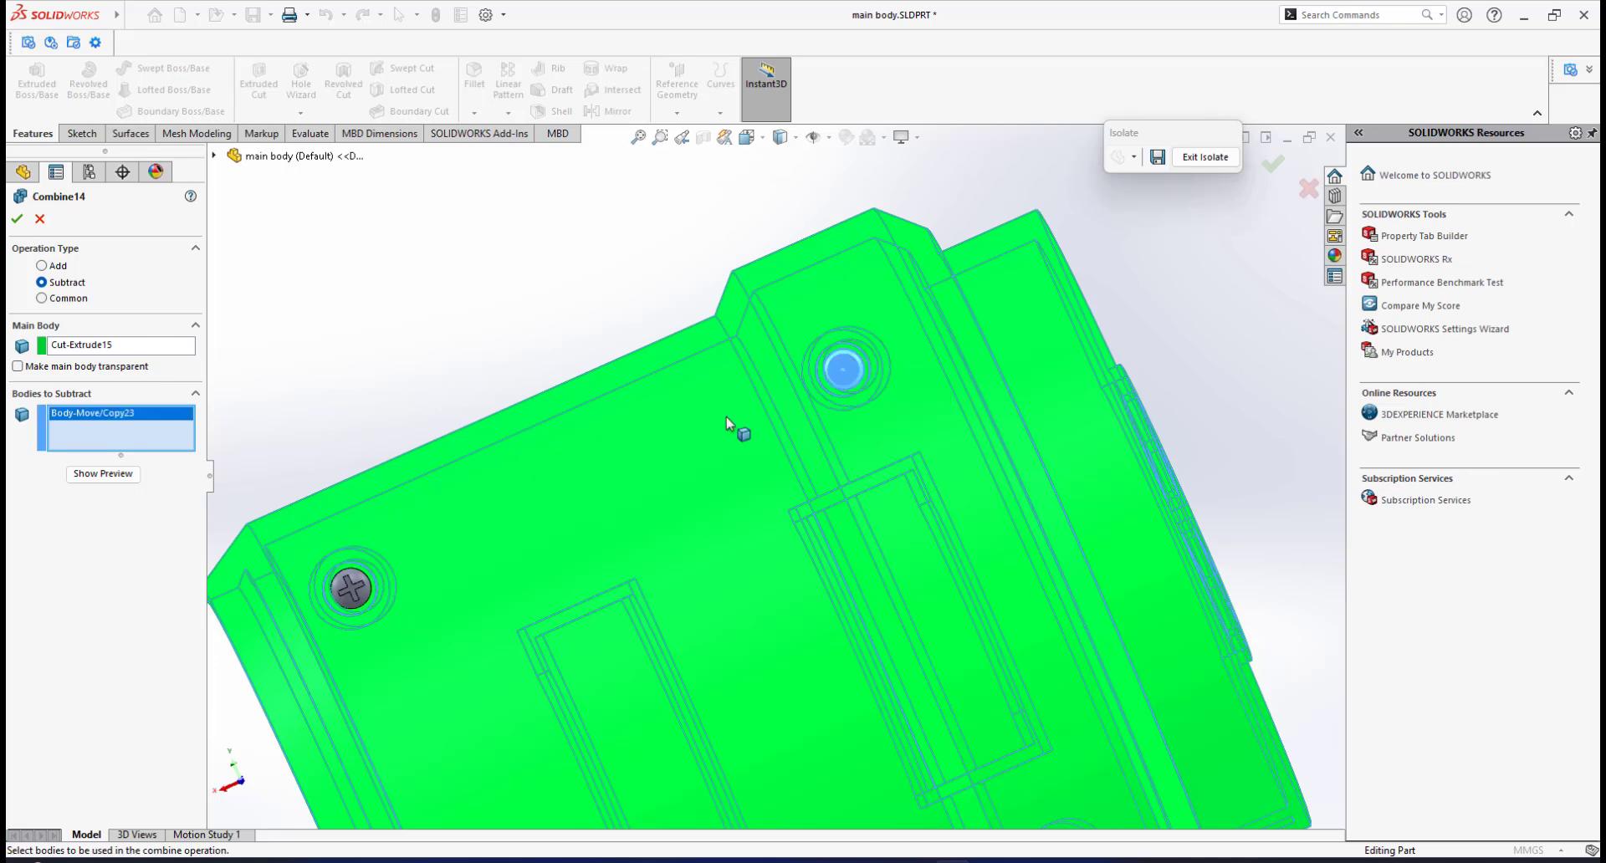
{"action": "left_click", "coordinate": [355, 588]}
Add the lower collar screw and the lower barrel screw copy to the bodies to subtract
{"action": "scroll", "coordinate": [845, 649], "scroll_direction": "up", "scroll_amount": 5}
{"action": "scroll", "coordinate": [840, 569], "scroll_direction": "down", "scroll_amount": 6}
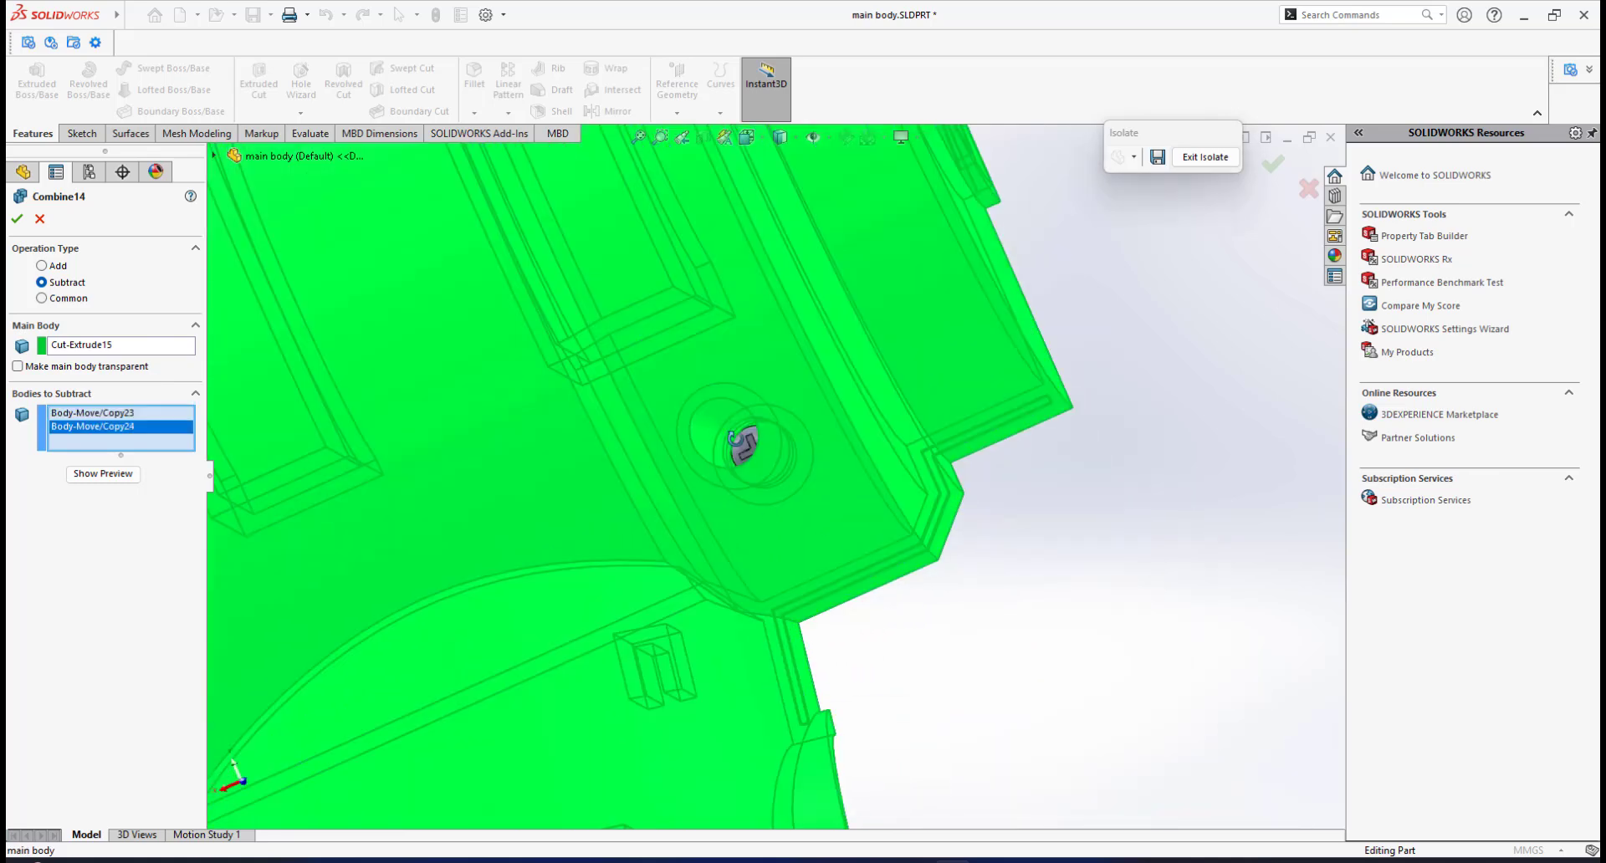
{"action": "left_click", "coordinate": [734, 468]}
{"action": "scroll", "coordinate": [734, 472], "scroll_direction": "up", "scroll_amount": 3}
{"action": "scroll", "coordinate": [587, 545], "scroll_direction": "down", "scroll_amount": 5}
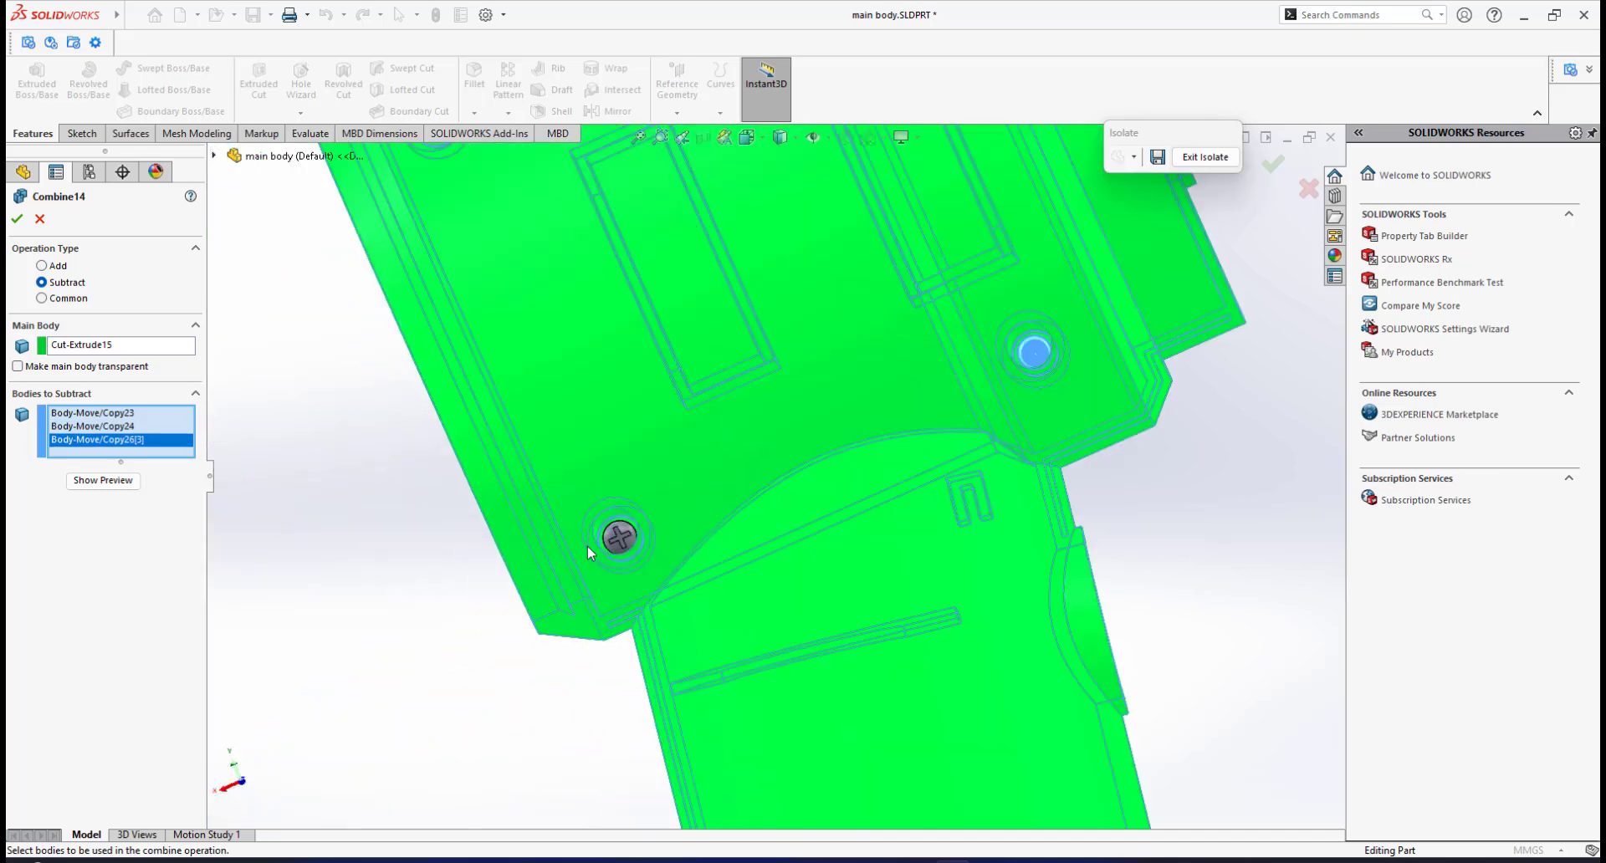
{"action": "left_click", "coordinate": [617, 542]}
Add the screw near the handle's lower end to the bodies to subtract and complete the Combine feature
{"action": "scroll", "coordinate": [794, 588], "scroll_direction": "up", "scroll_amount": 5}
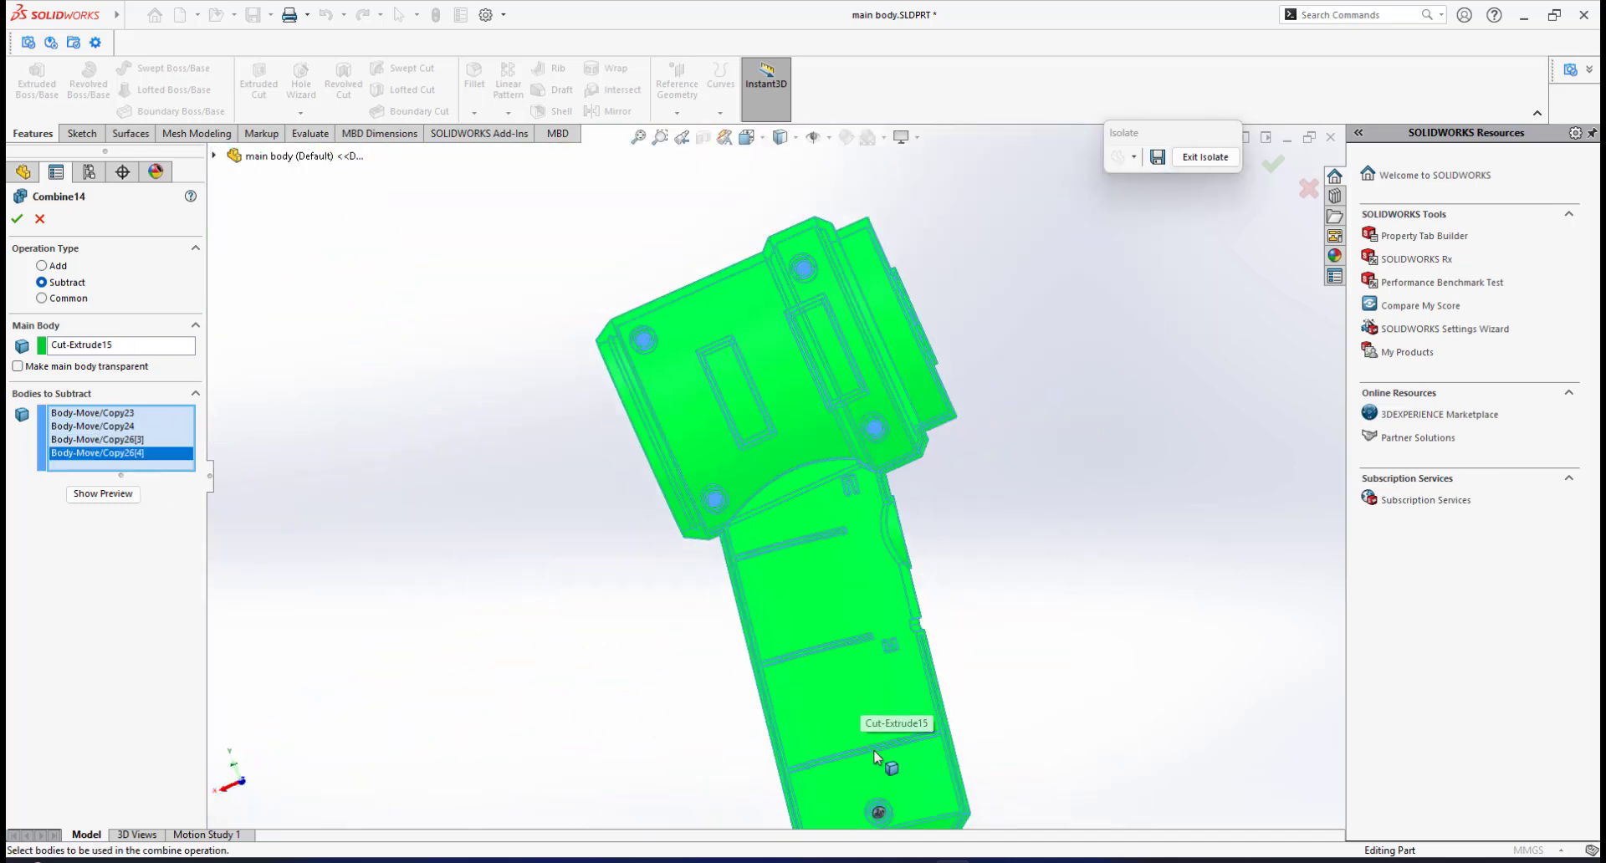
{"action": "scroll", "coordinate": [794, 500], "scroll_direction": "down", "scroll_amount": 3}
{"action": "left_click", "coordinate": [790, 471]}
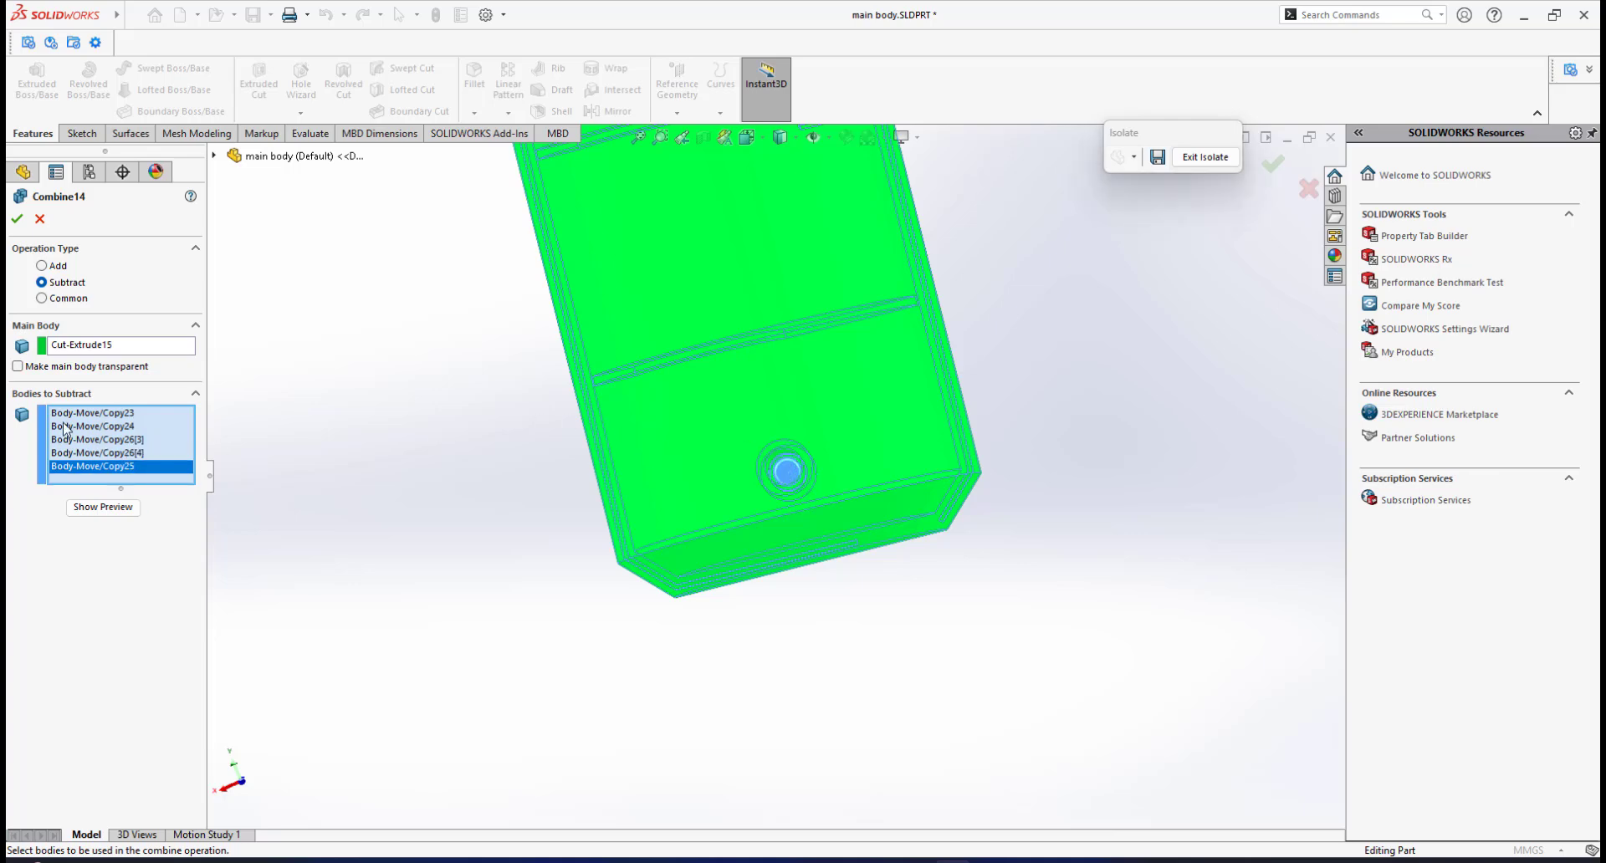
{"action": "left_click", "coordinate": [17, 219]}
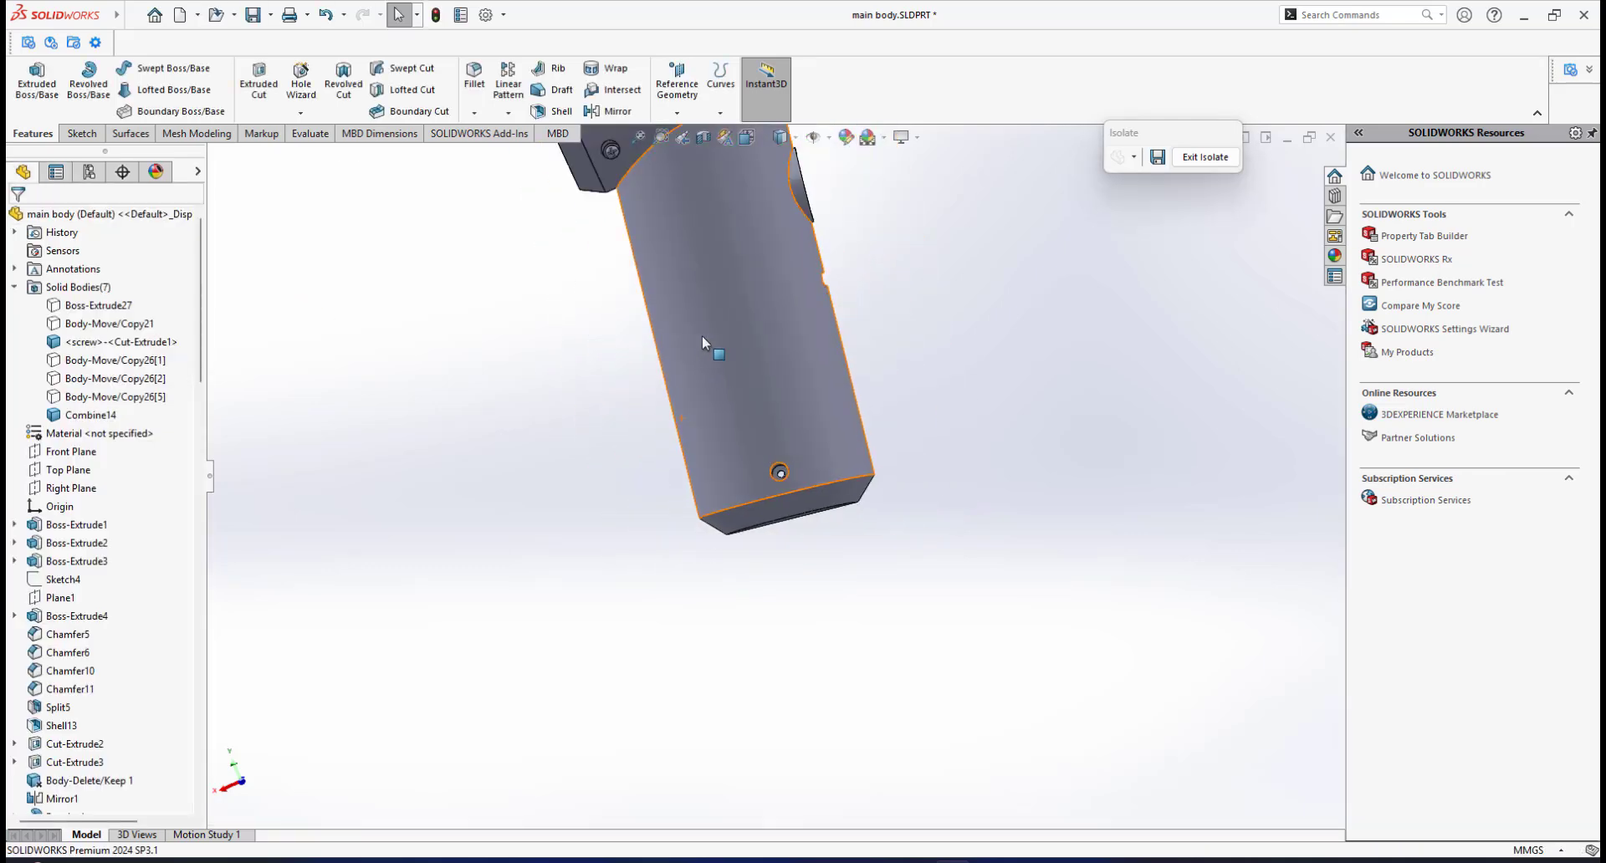
Inspect the screw holes on the outside of the isolated housing half and open Combine14 for editing
{"action": "middle_click_drag", "start_coordinate": [702, 338], "coordinate": [709, 279]}
{"action": "scroll", "coordinate": [671, 219], "scroll_direction": "up", "scroll_amount": 3}
{"action": "scroll", "coordinate": [671, 217], "scroll_direction": "down", "scroll_amount": 5}
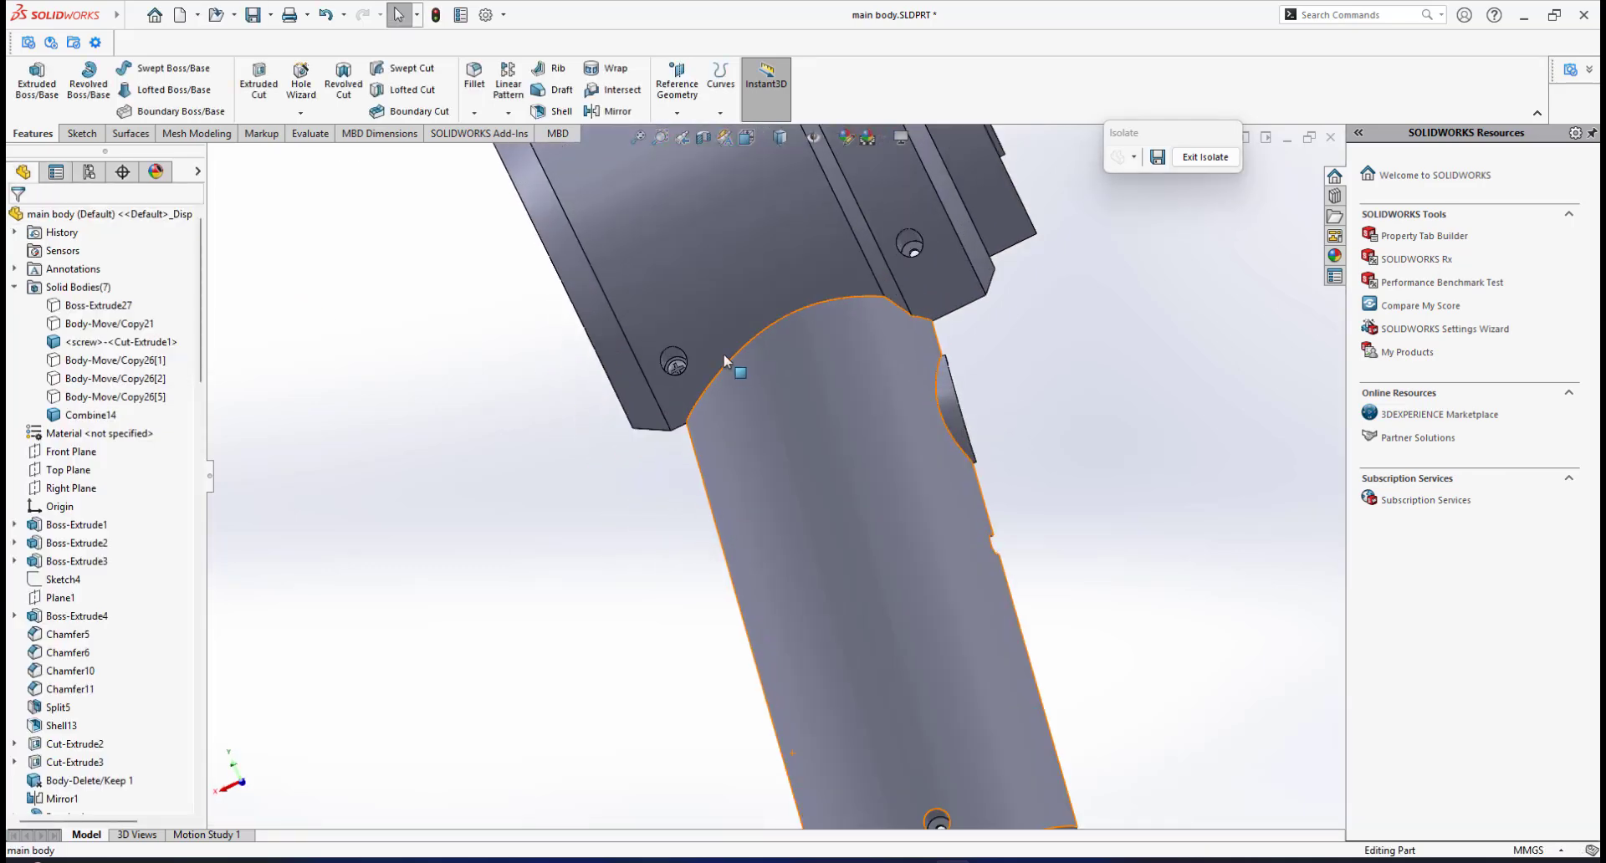
{"action": "mouse_move", "coordinate": [721, 360]}
{"action": "middle_mouse_down"}
{"action": "mouse_move", "coordinate": [736, 372]}
{"action": "mouse_move", "coordinate": [700, 368]}
{"action": "mouse_move", "coordinate": [713, 383]}
{"action": "middle_mouse_up"}
{"action": "scroll", "coordinate": [679, 373], "scroll_direction": "down", "scroll_amount": 3}
{"action": "left_click", "coordinate": [201, 674]}
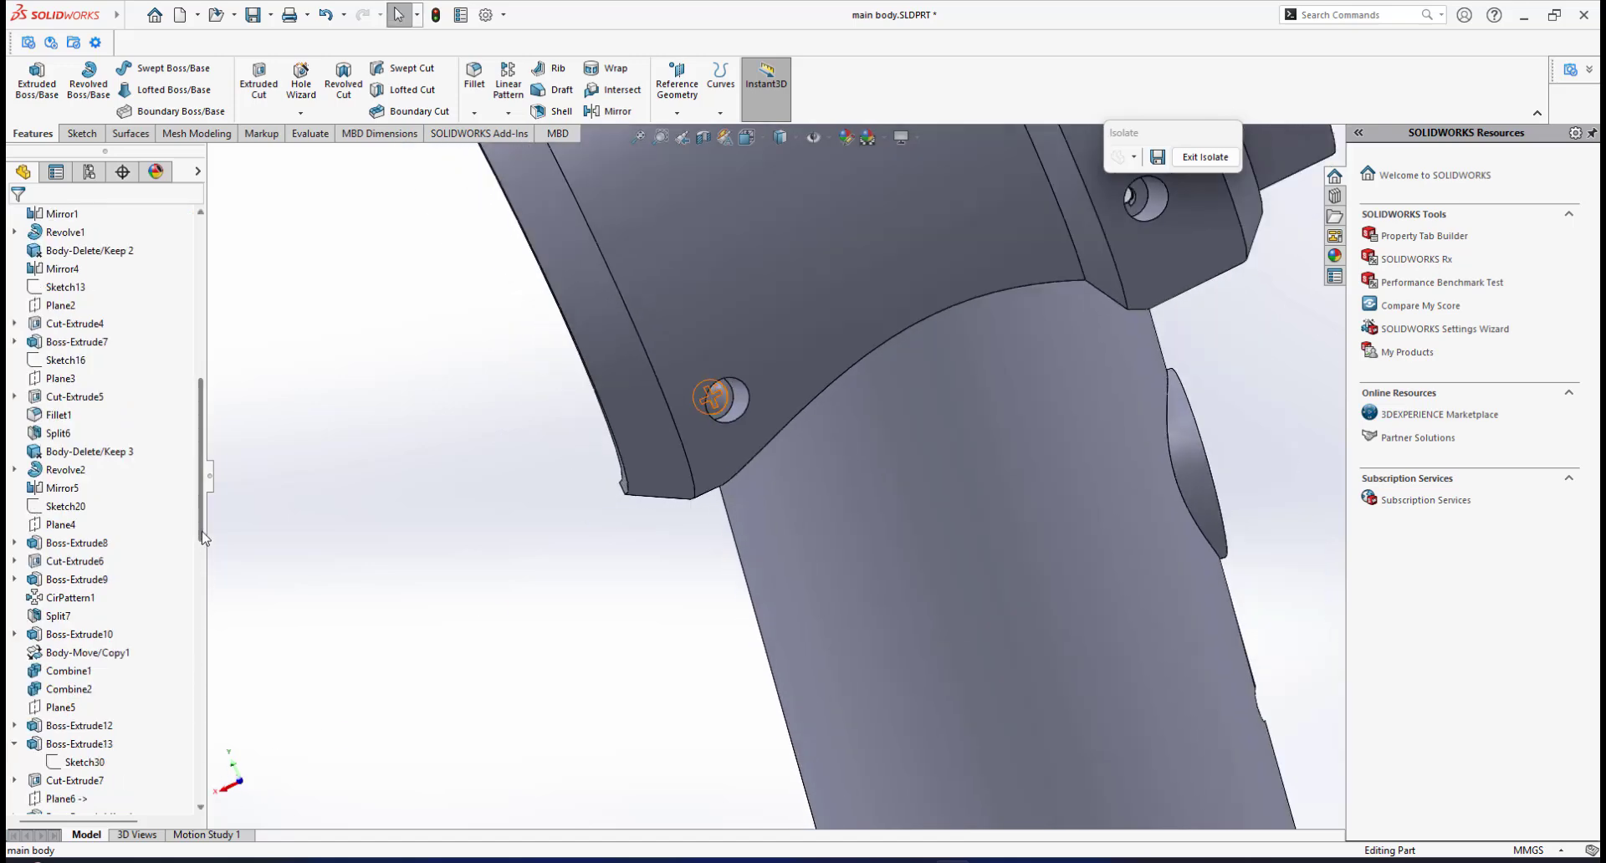
{"action": "left_click_drag", "start_coordinate": [203, 538], "coordinate": [203, 799]}
{"action": "left_click", "coordinate": [47, 794]}
{"action": "left_click", "coordinate": [36, 801]}
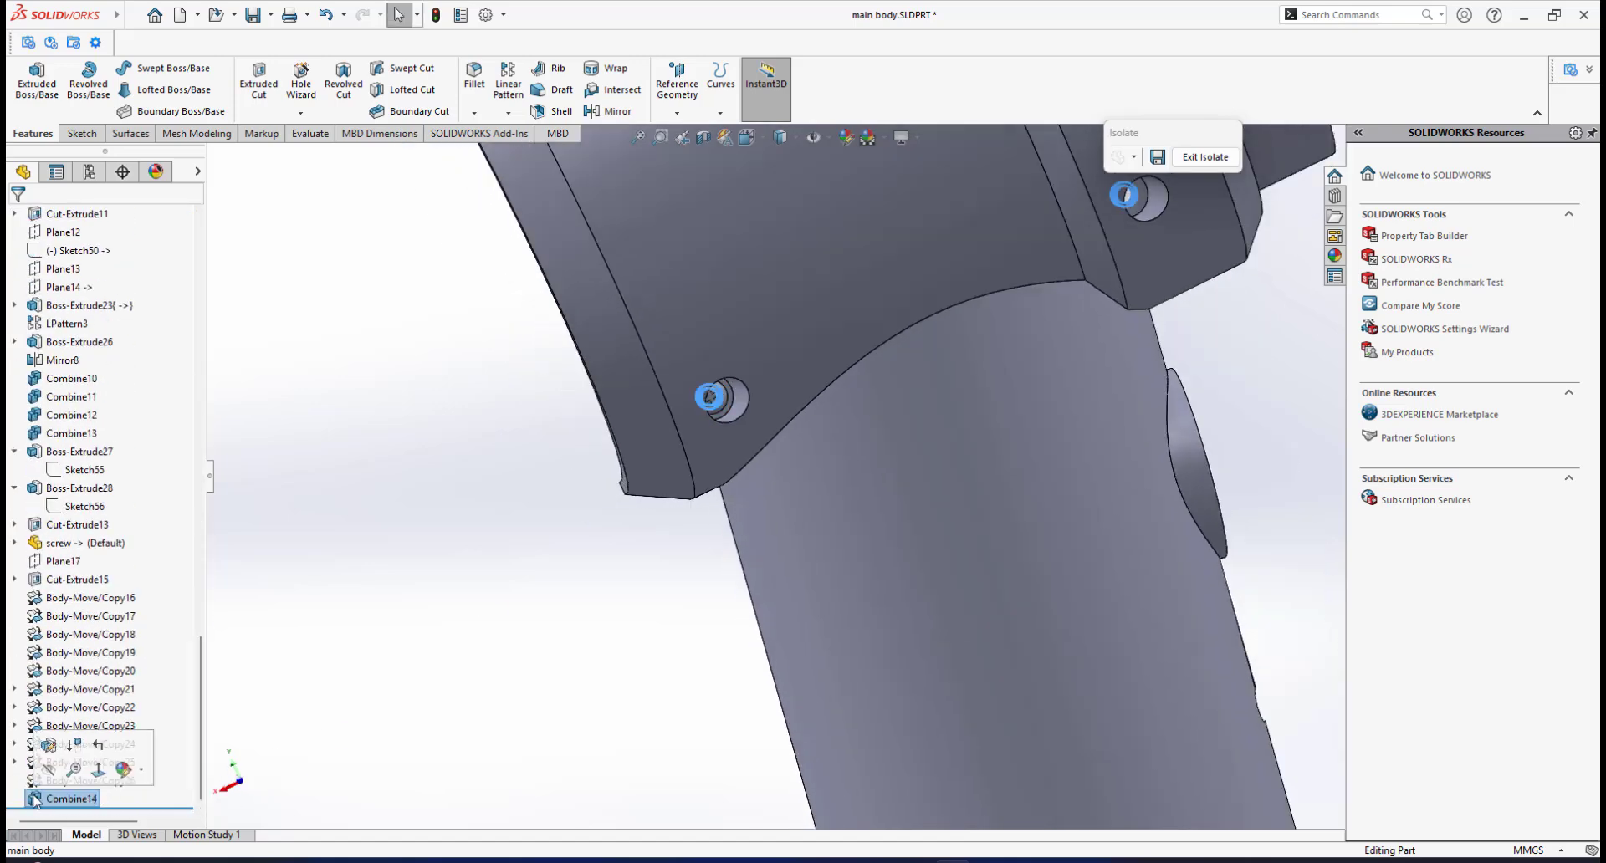
{"action": "left_click", "coordinate": [47, 749]}
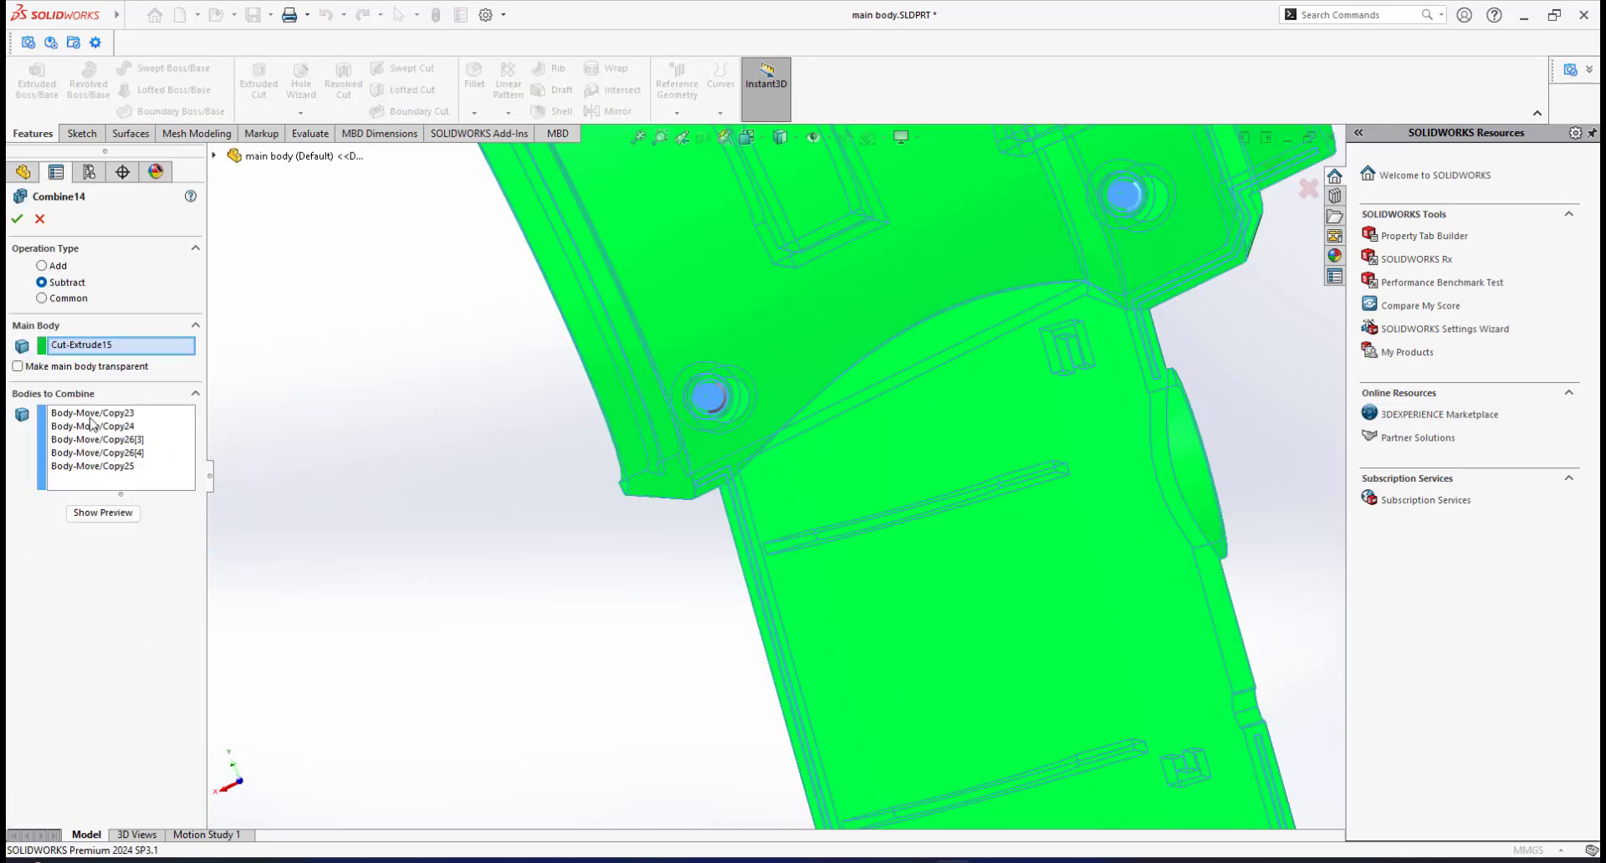
Check each screw in Combine14's bodies to combine against the model, close the feature, and inspect the outer screw holes
{"action": "left_click", "coordinate": [92, 415]}
{"action": "scroll", "coordinate": [824, 428], "scroll_direction": "up", "scroll_amount": 6}
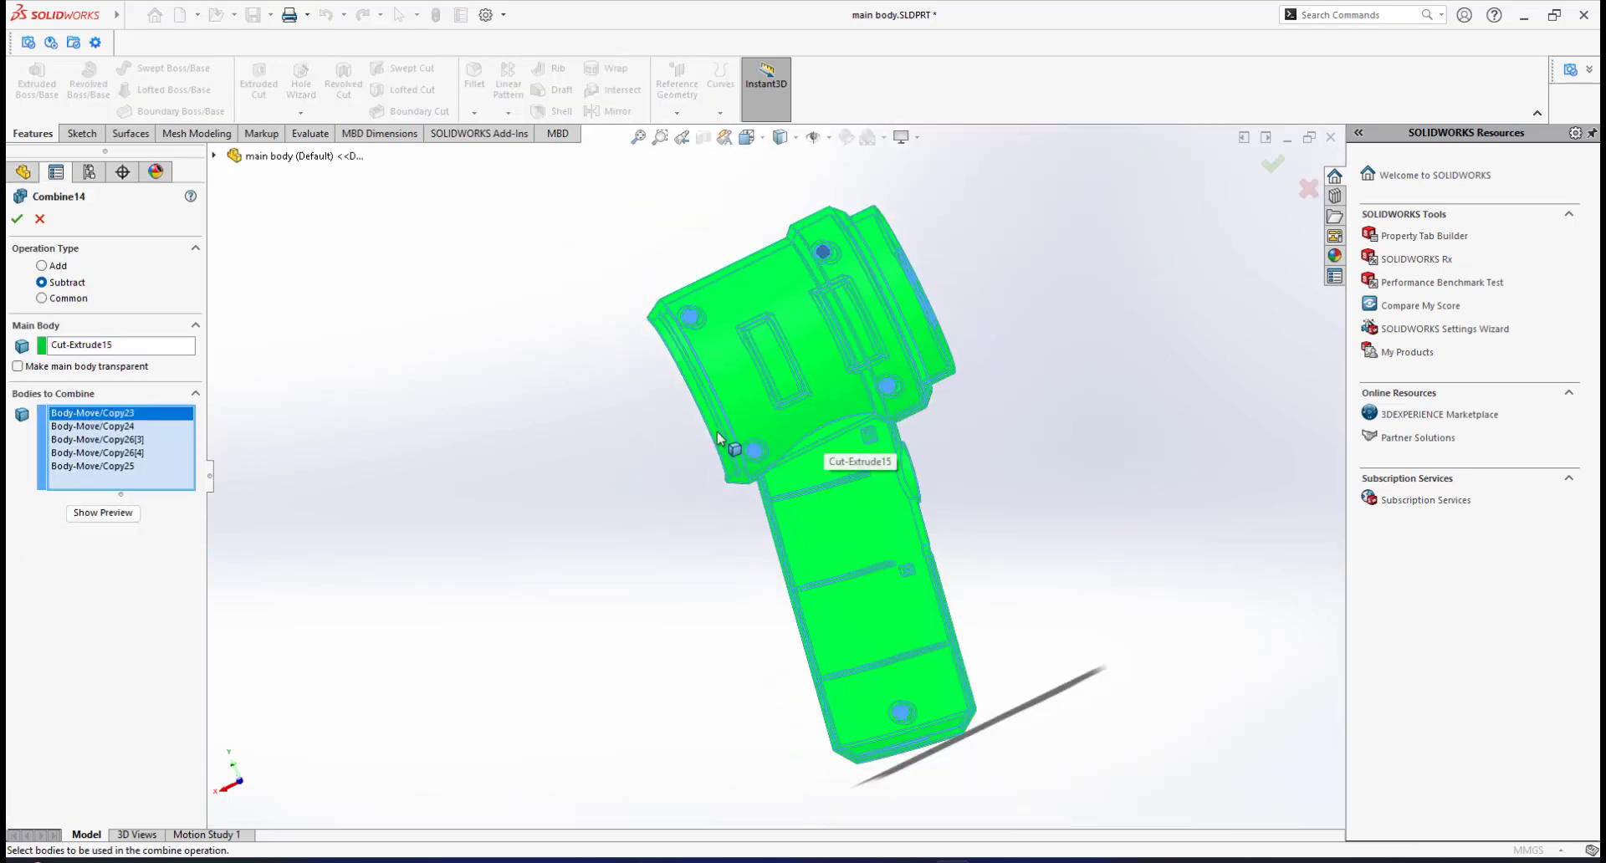
{"action": "left_click", "coordinate": [110, 426]}
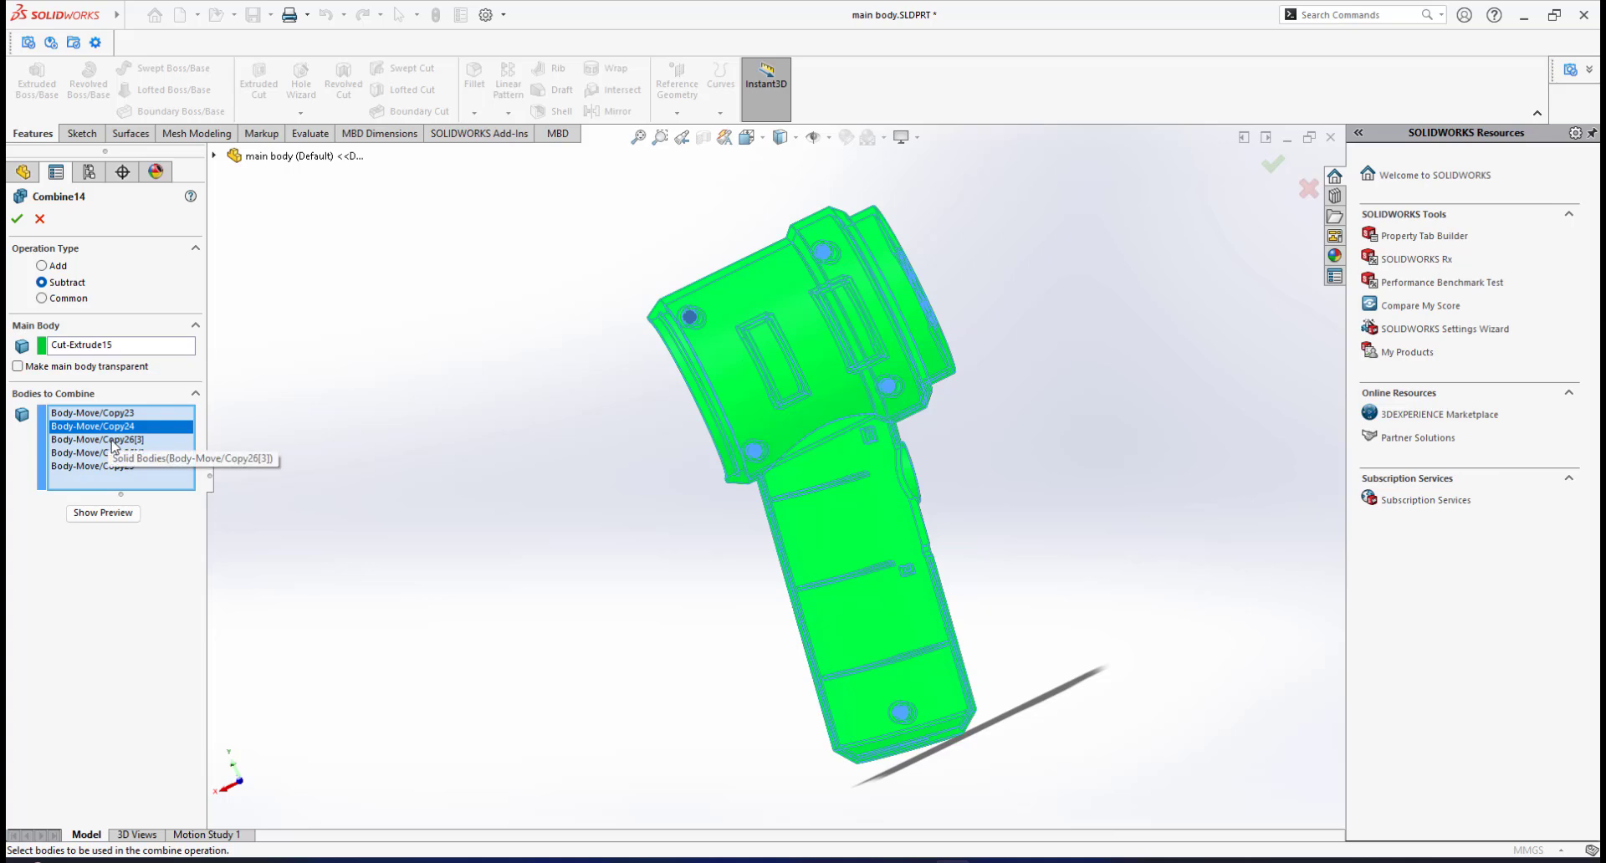
{"action": "left_click", "coordinate": [113, 439]}
{"action": "left_click", "coordinate": [109, 453]}
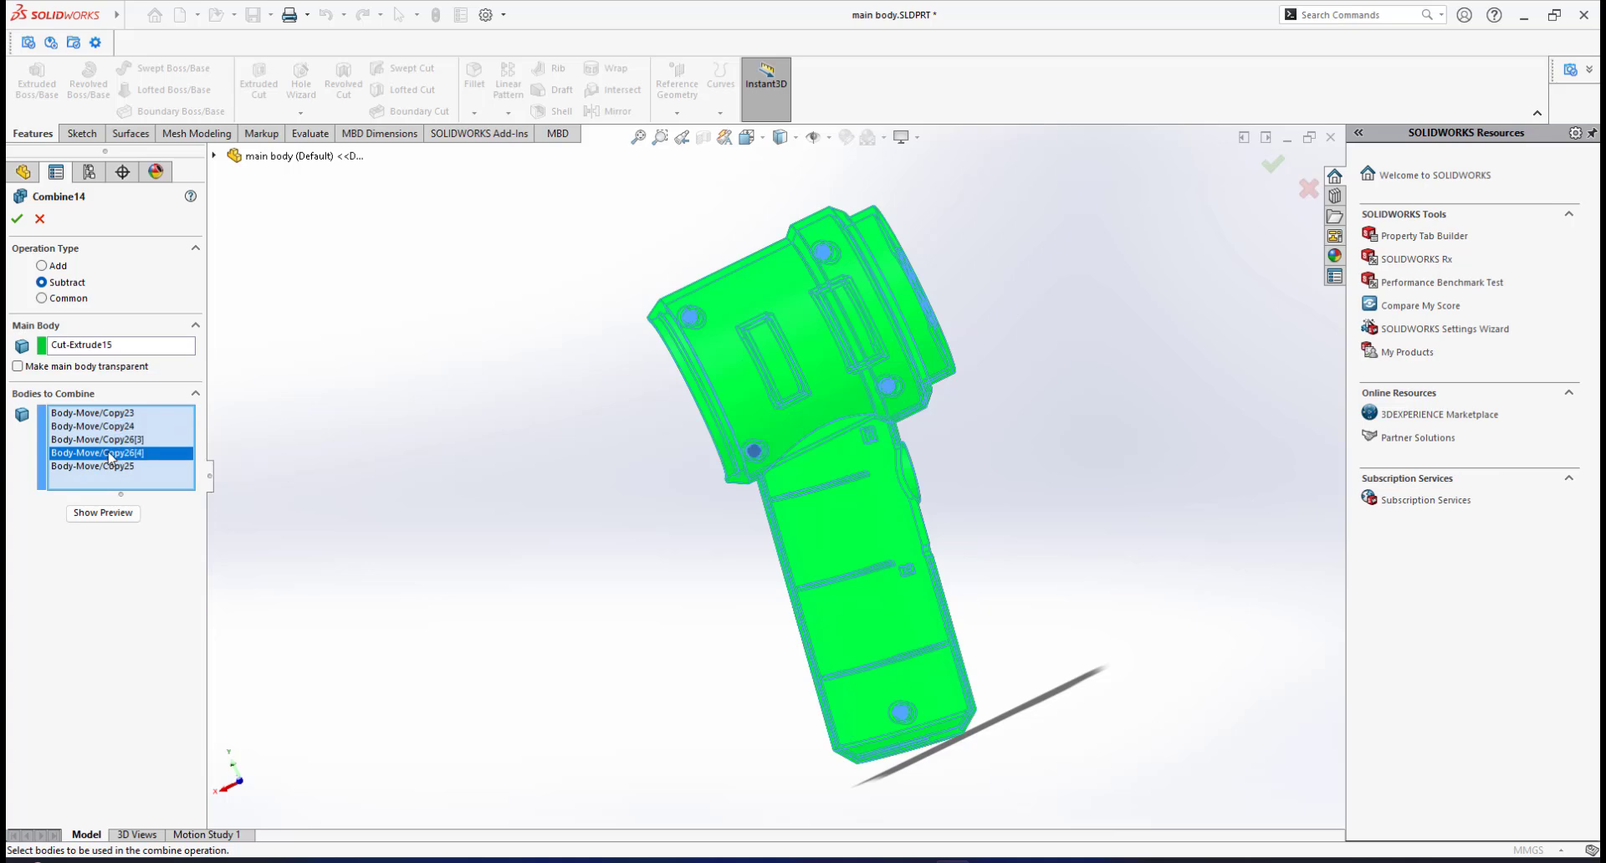
{"action": "left_click", "coordinate": [110, 466]}
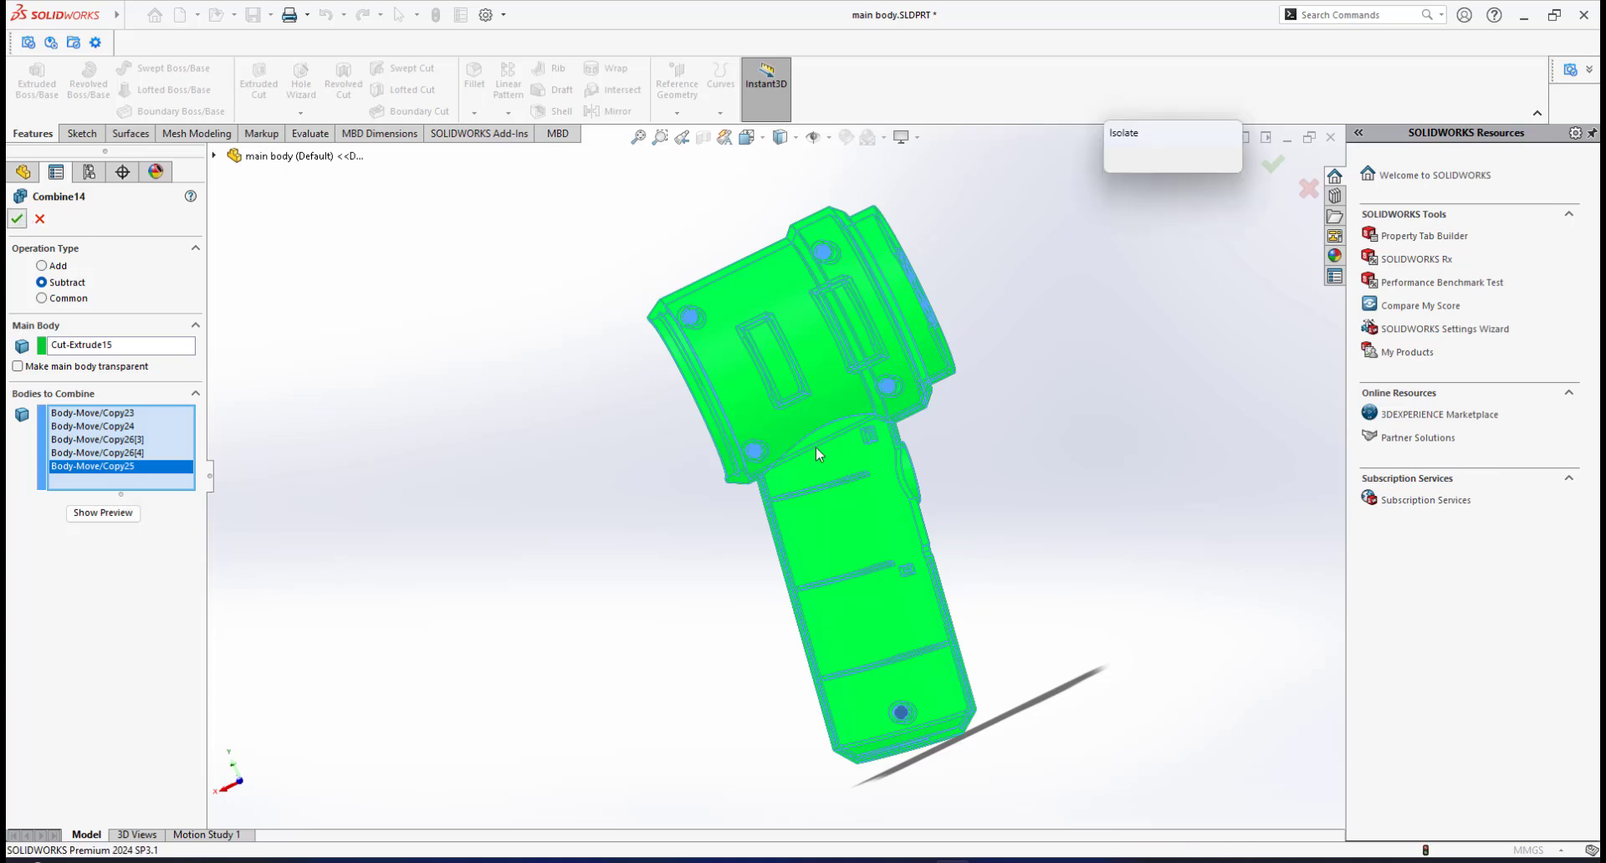
{"action": "scroll", "coordinate": [786, 446], "scroll_direction": "down", "scroll_amount": 6}
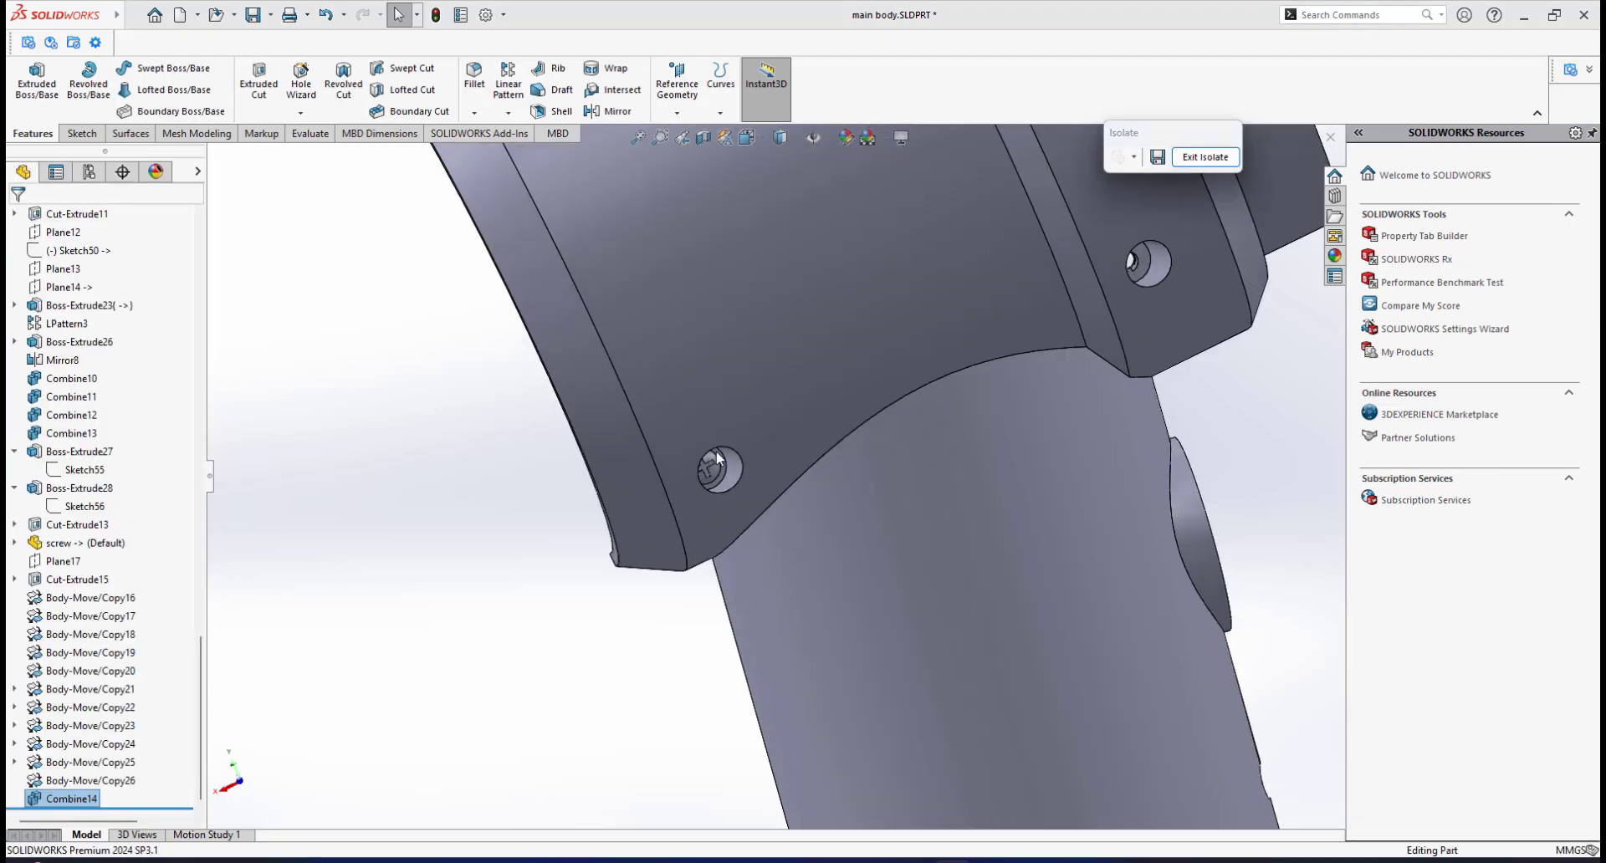
{"action": "scroll", "coordinate": [703, 463], "scroll_direction": "up", "scroll_amount": 5}
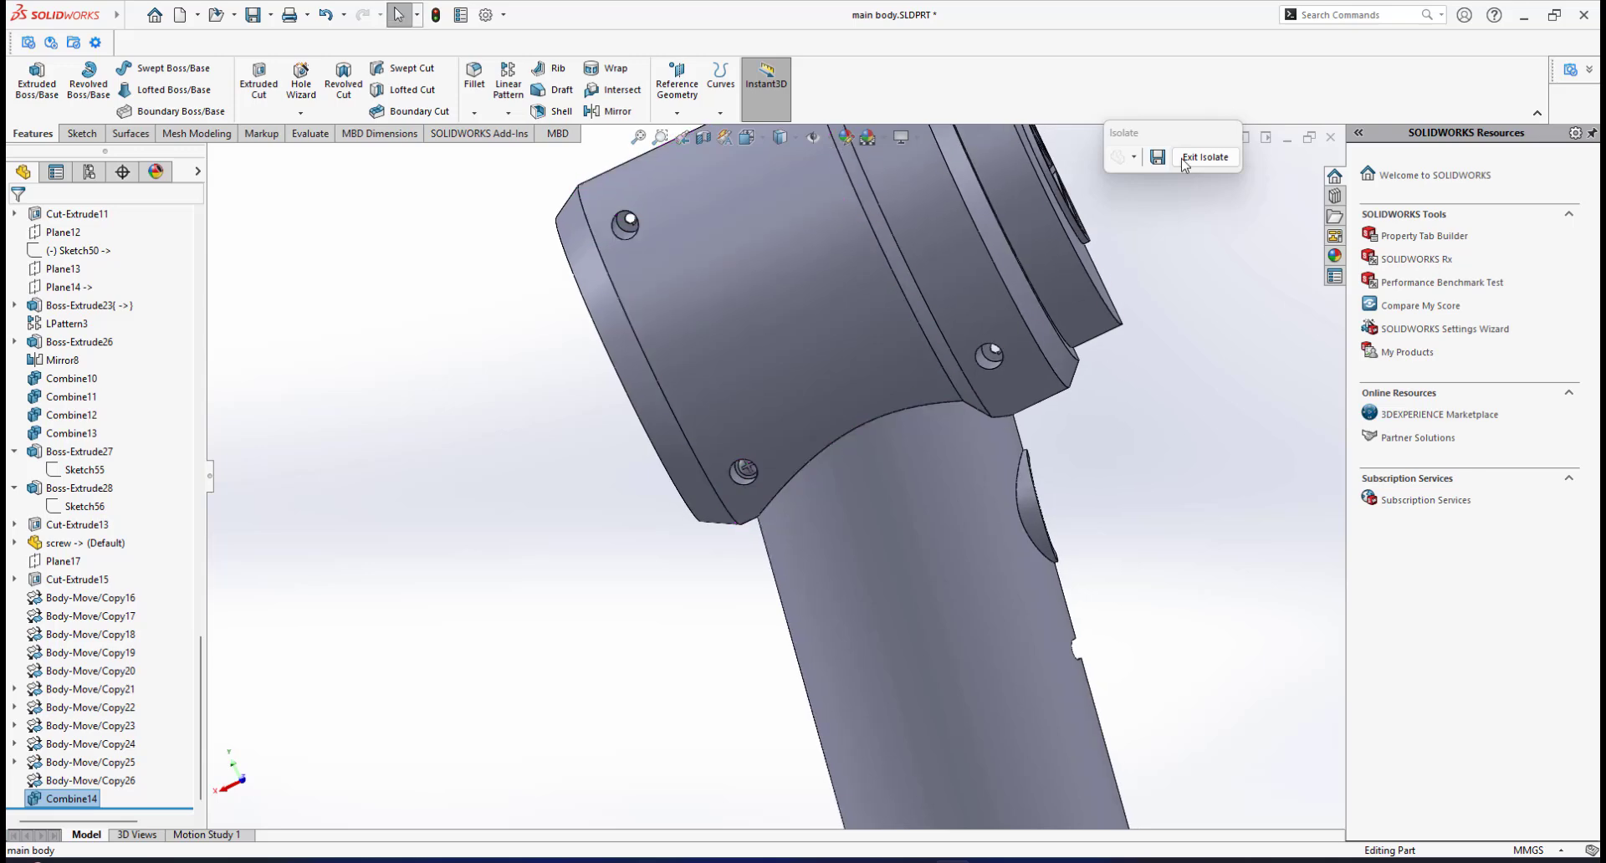
Exit the current isolation and isolate the housing half containing the subtracted screw cavities
{"action": "left_click", "coordinate": [1205, 158]}
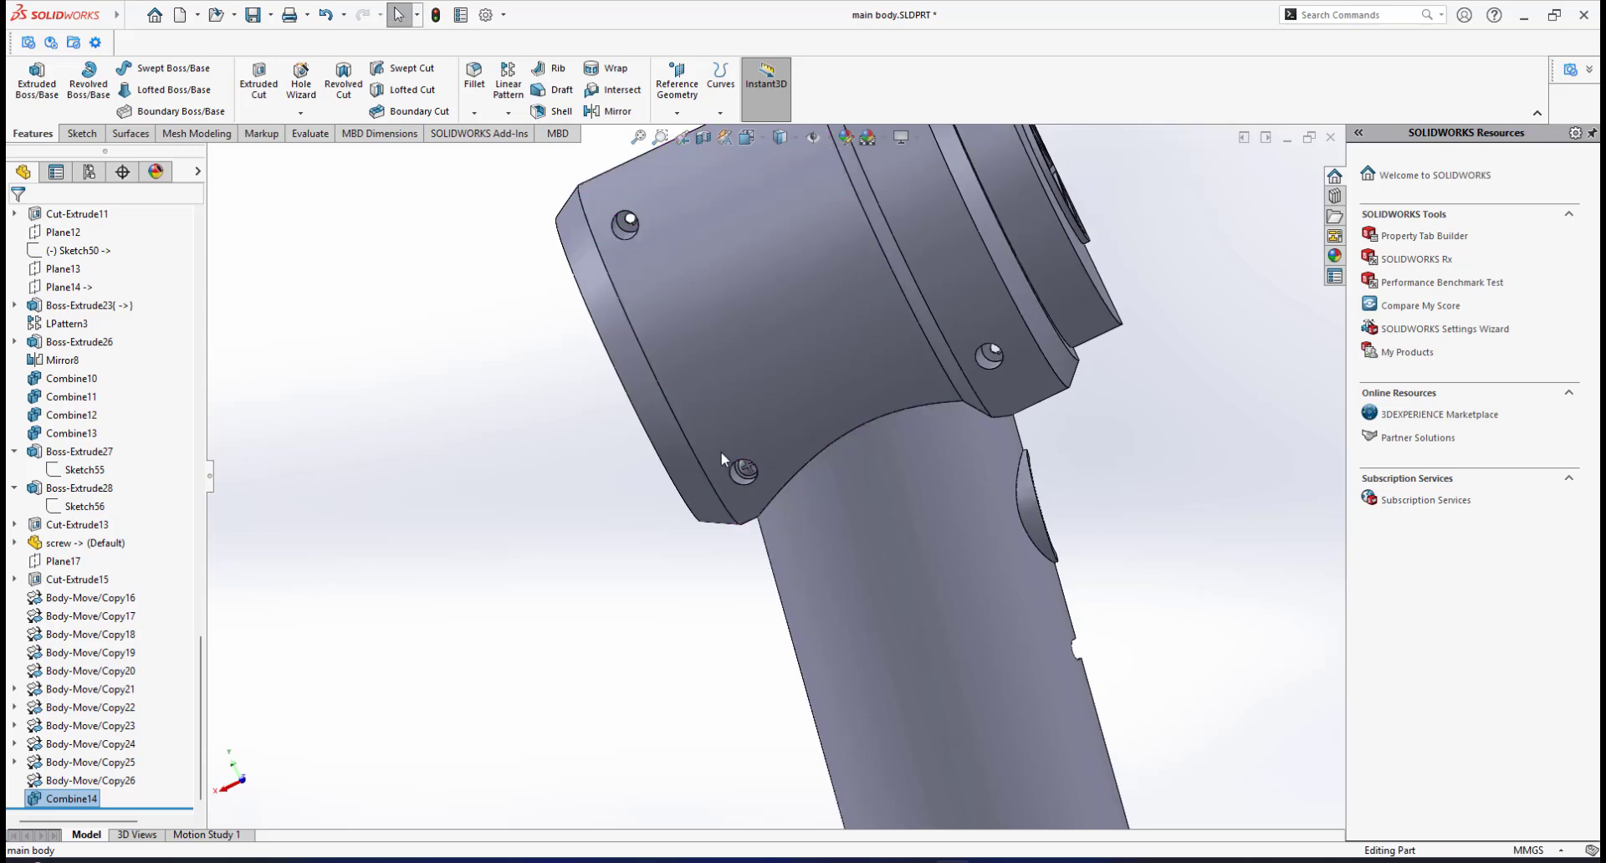
{"action": "scroll", "coordinate": [743, 473], "scroll_direction": "up", "scroll_amount": 4}
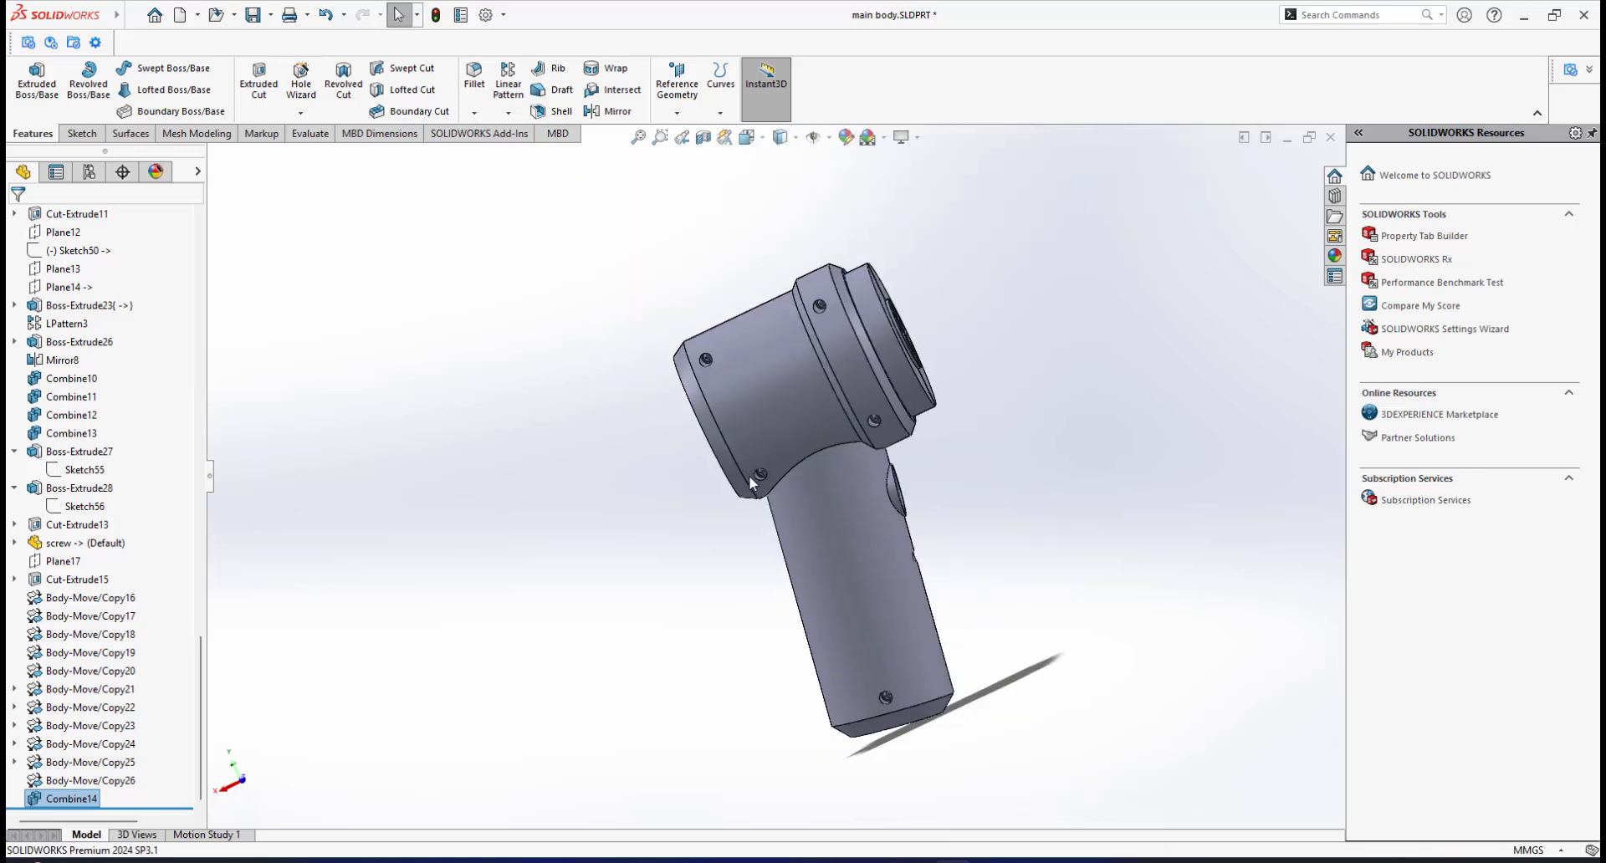
{"action": "middle_click_drag", "start_coordinate": [750, 475], "coordinate": [837, 378]}
{"action": "right_click", "coordinate": [848, 376]}
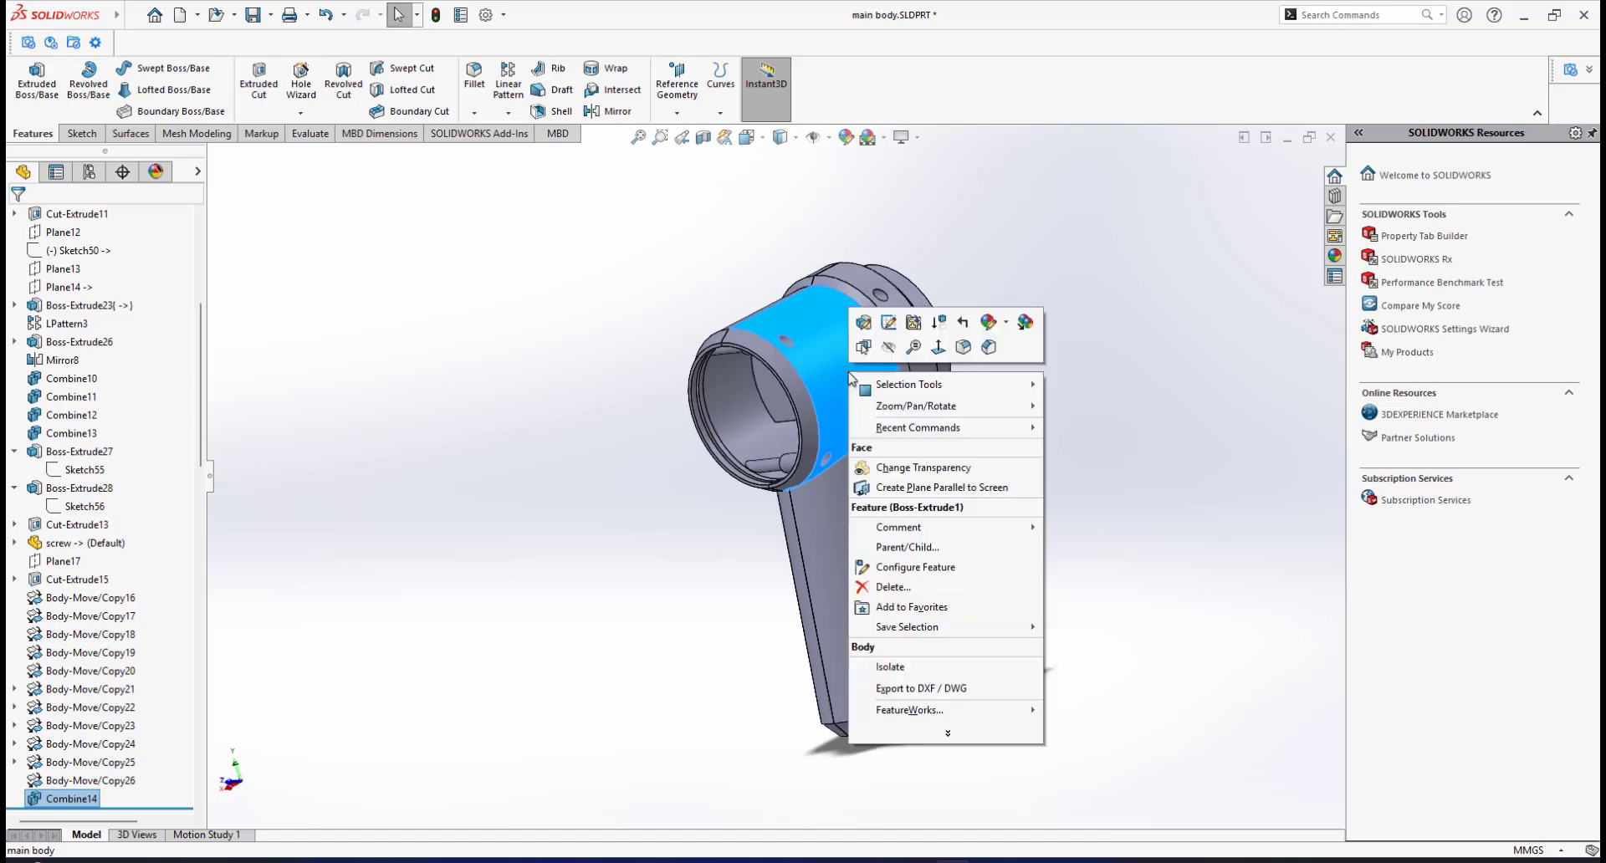
{"action": "left_click", "coordinate": [886, 670]}
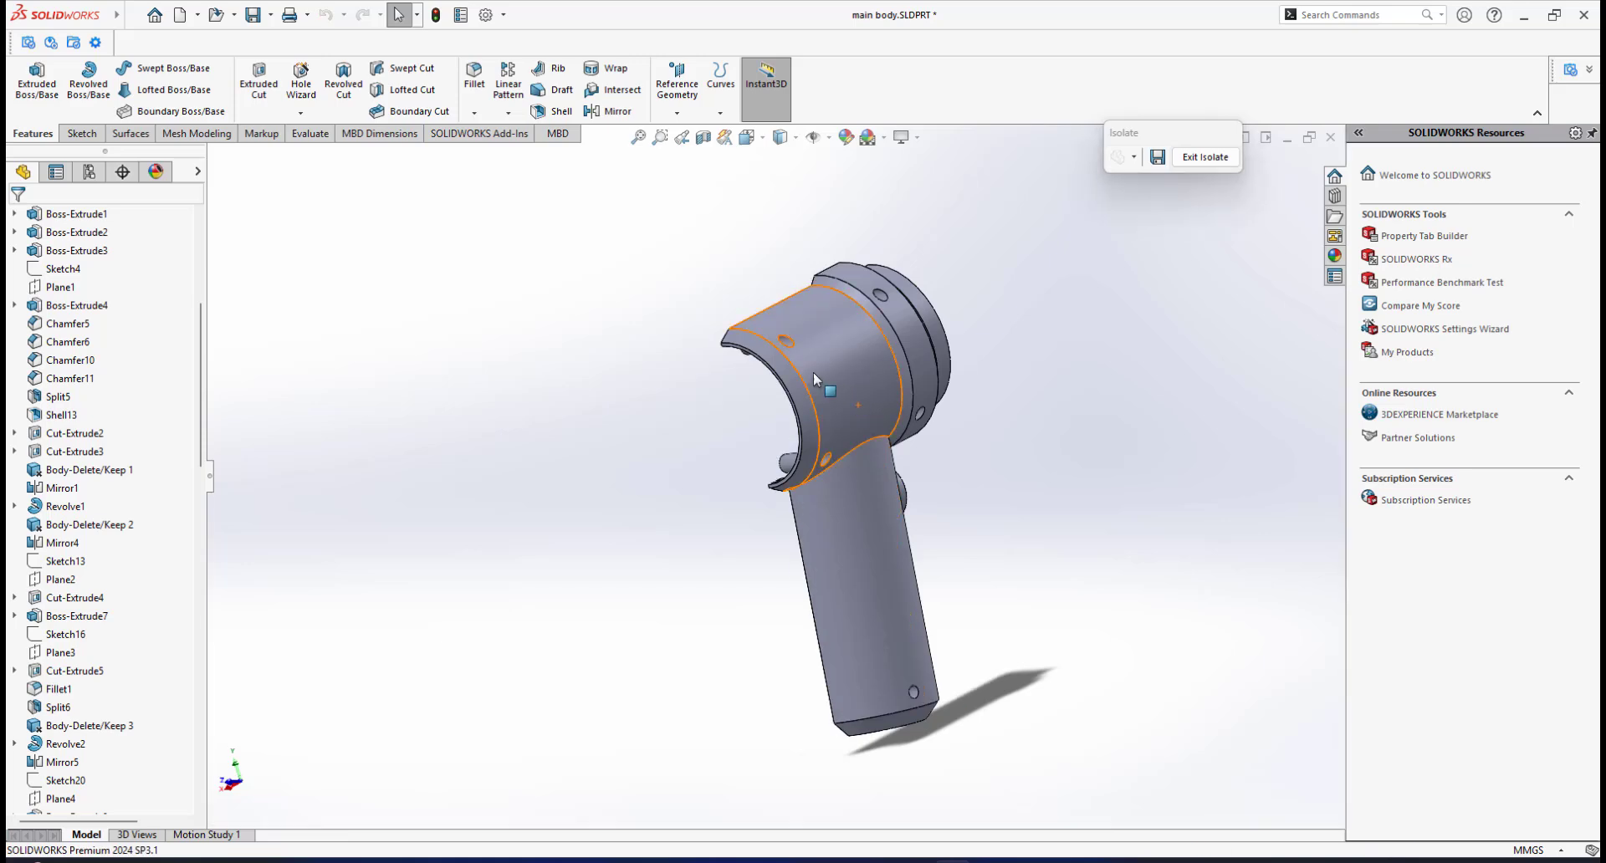
Examine the threaded cavities inside the two upper screw bosses of the isolated housing half
{"action": "middle_click_drag", "start_coordinate": [813, 373], "coordinate": [950, 368]}
{"action": "scroll", "coordinate": [945, 364], "scroll_direction": "down", "scroll_amount": 3}
{"action": "middle_click_drag", "start_coordinate": [778, 339], "coordinate": [850, 345]}
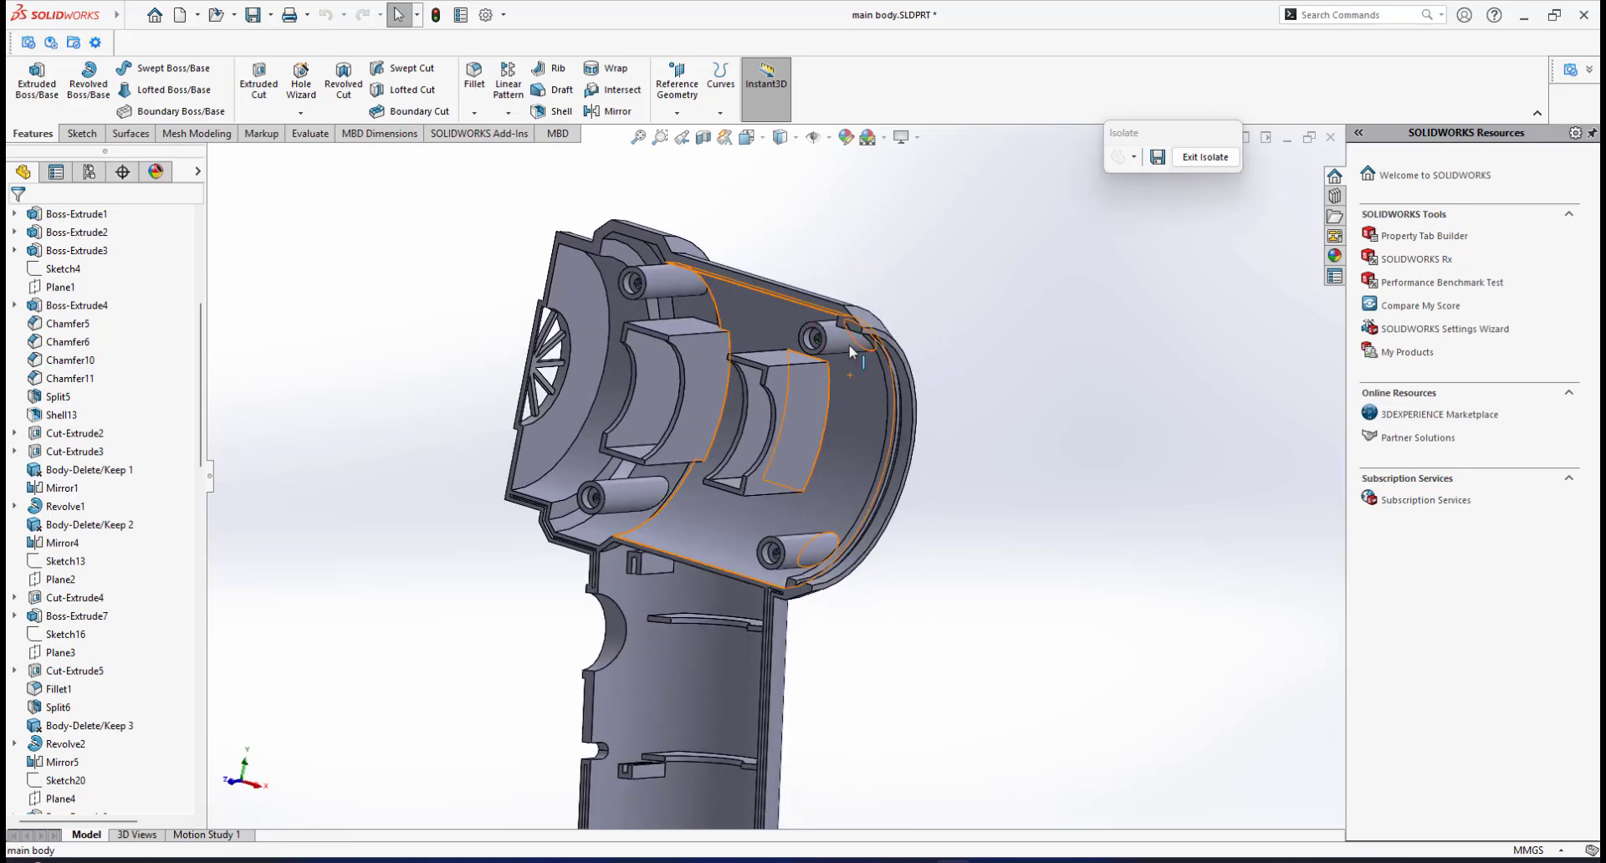
{"action": "scroll", "coordinate": [837, 344], "scroll_direction": "down", "scroll_amount": 10}
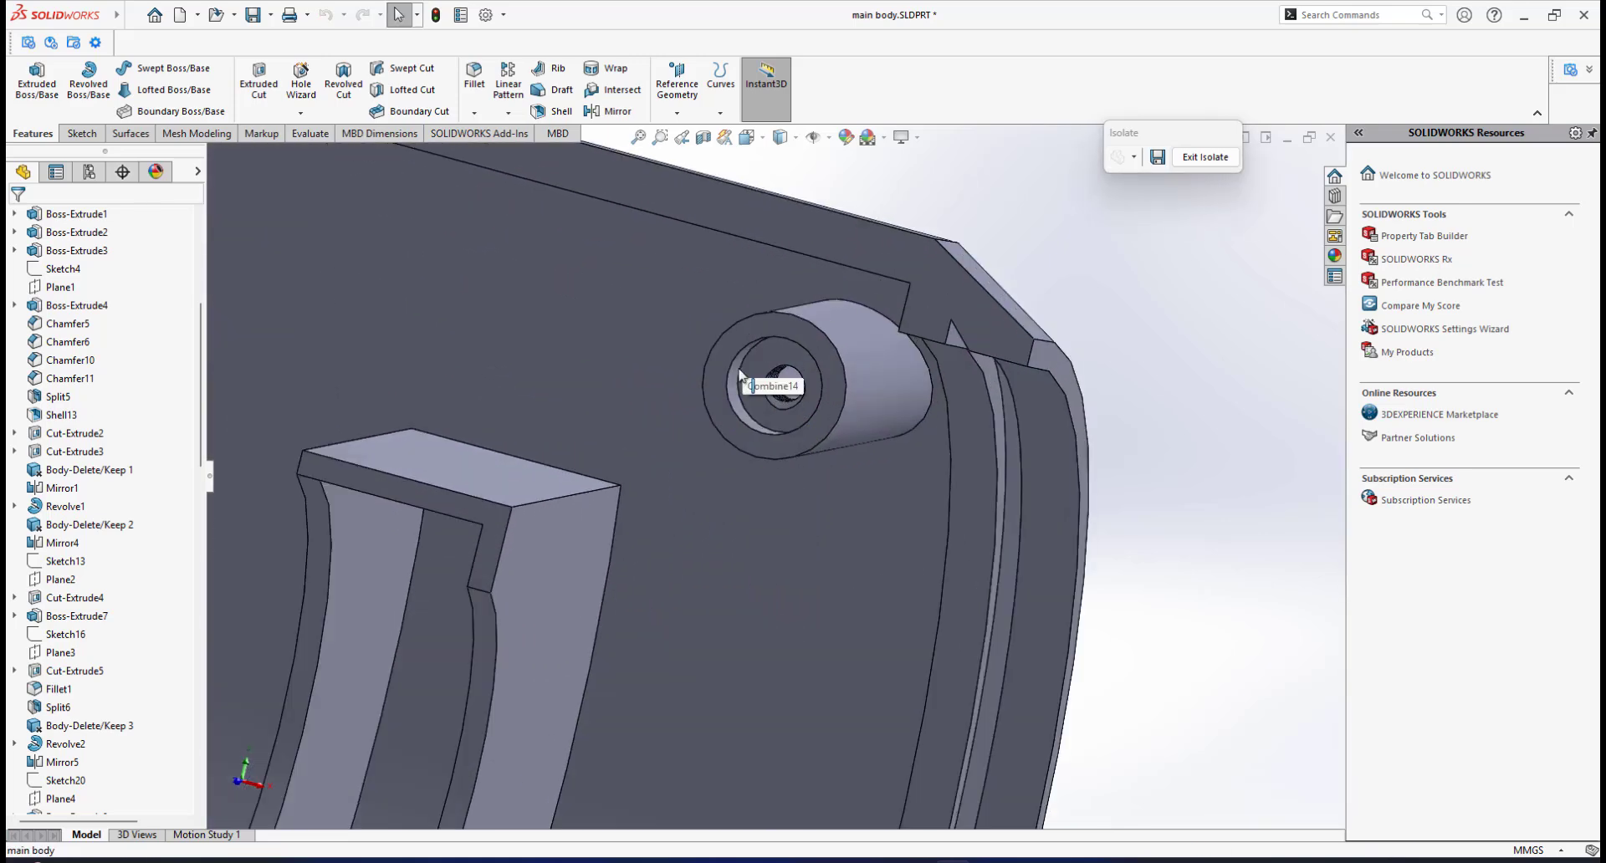
{"action": "middle_click_drag", "start_coordinate": [739, 376], "coordinate": [764, 415]}
{"action": "scroll", "coordinate": [765, 389], "scroll_direction": "down", "scroll_amount": 4}
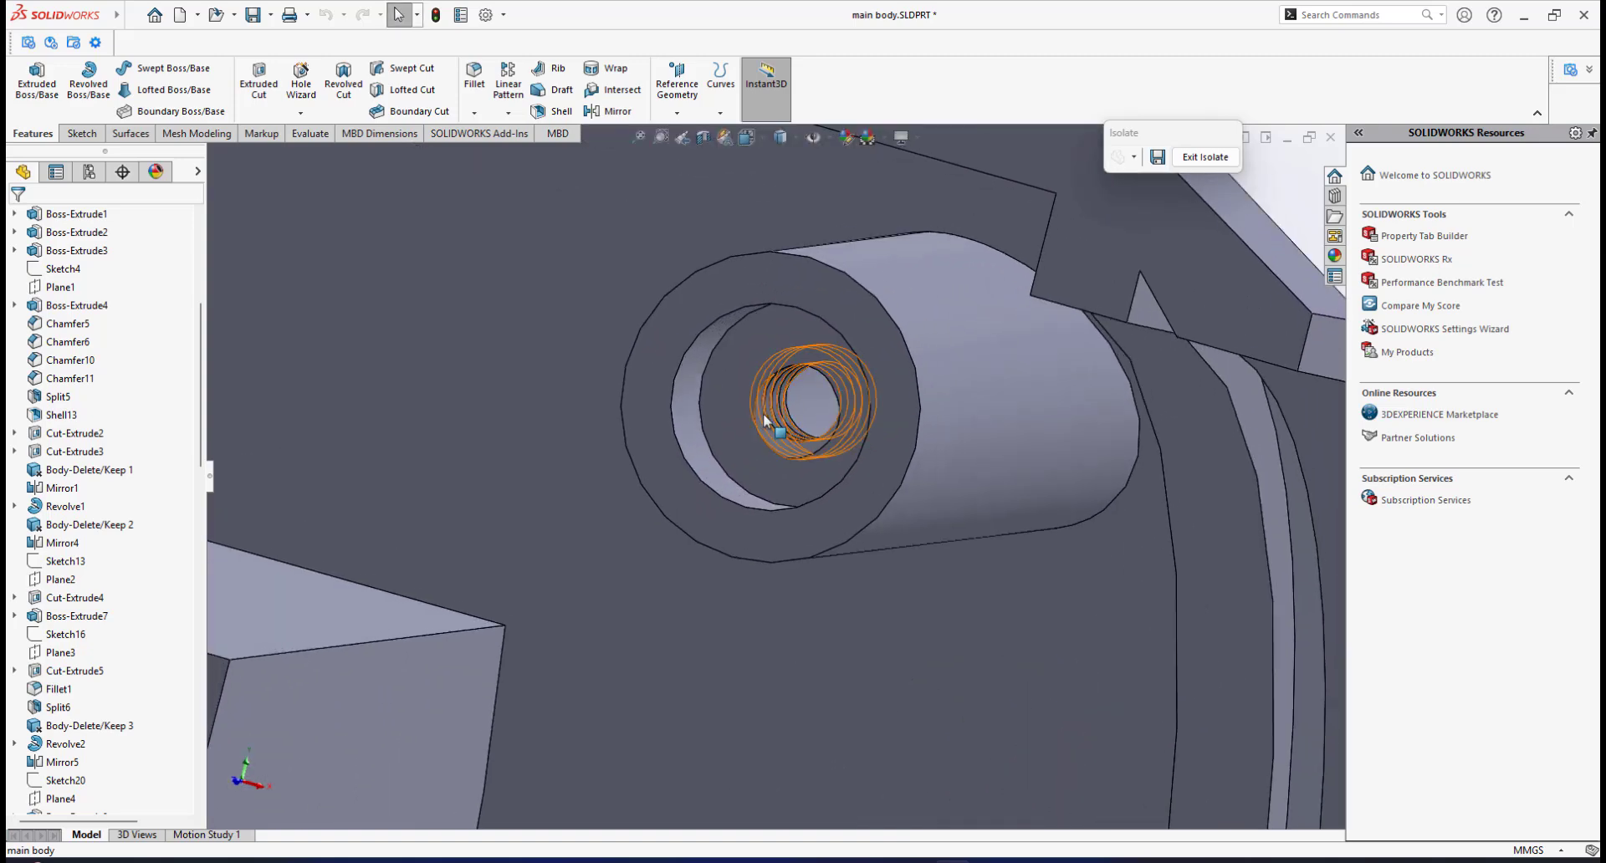
{"action": "scroll", "coordinate": [764, 414], "scroll_direction": "up", "scroll_amount": 10}
{"action": "scroll", "coordinate": [502, 381], "scroll_direction": "down", "scroll_amount": 8}
{"action": "mouse_move", "coordinate": [615, 407]}
{"action": "middle_mouse_down"}
{"action": "mouse_move", "coordinate": [628, 377]}
{"action": "mouse_move", "coordinate": [610, 376]}
{"action": "mouse_move", "coordinate": [630, 376]}
{"action": "mouse_move", "coordinate": [623, 398]}
{"action": "middle_mouse_up"}
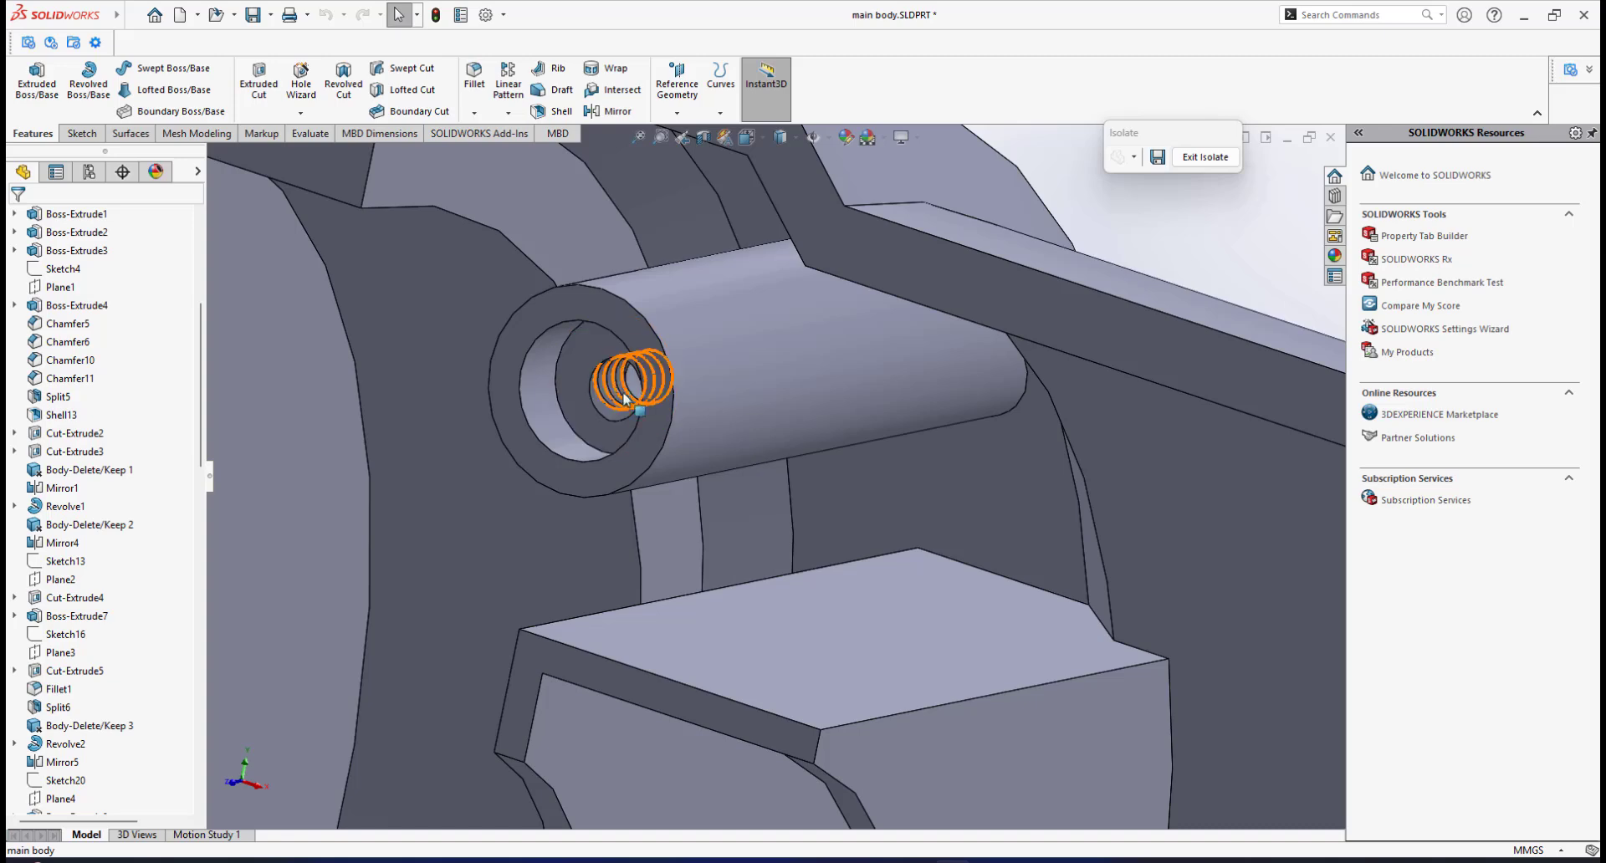
Examine the threaded cavities in the lower barrel and collar bosses and in the boss near the handle's lower end
{"action": "scroll", "coordinate": [623, 398], "scroll_direction": "up", "scroll_amount": 8}
{"action": "scroll", "coordinate": [764, 547], "scroll_direction": "down", "scroll_amount": 8}
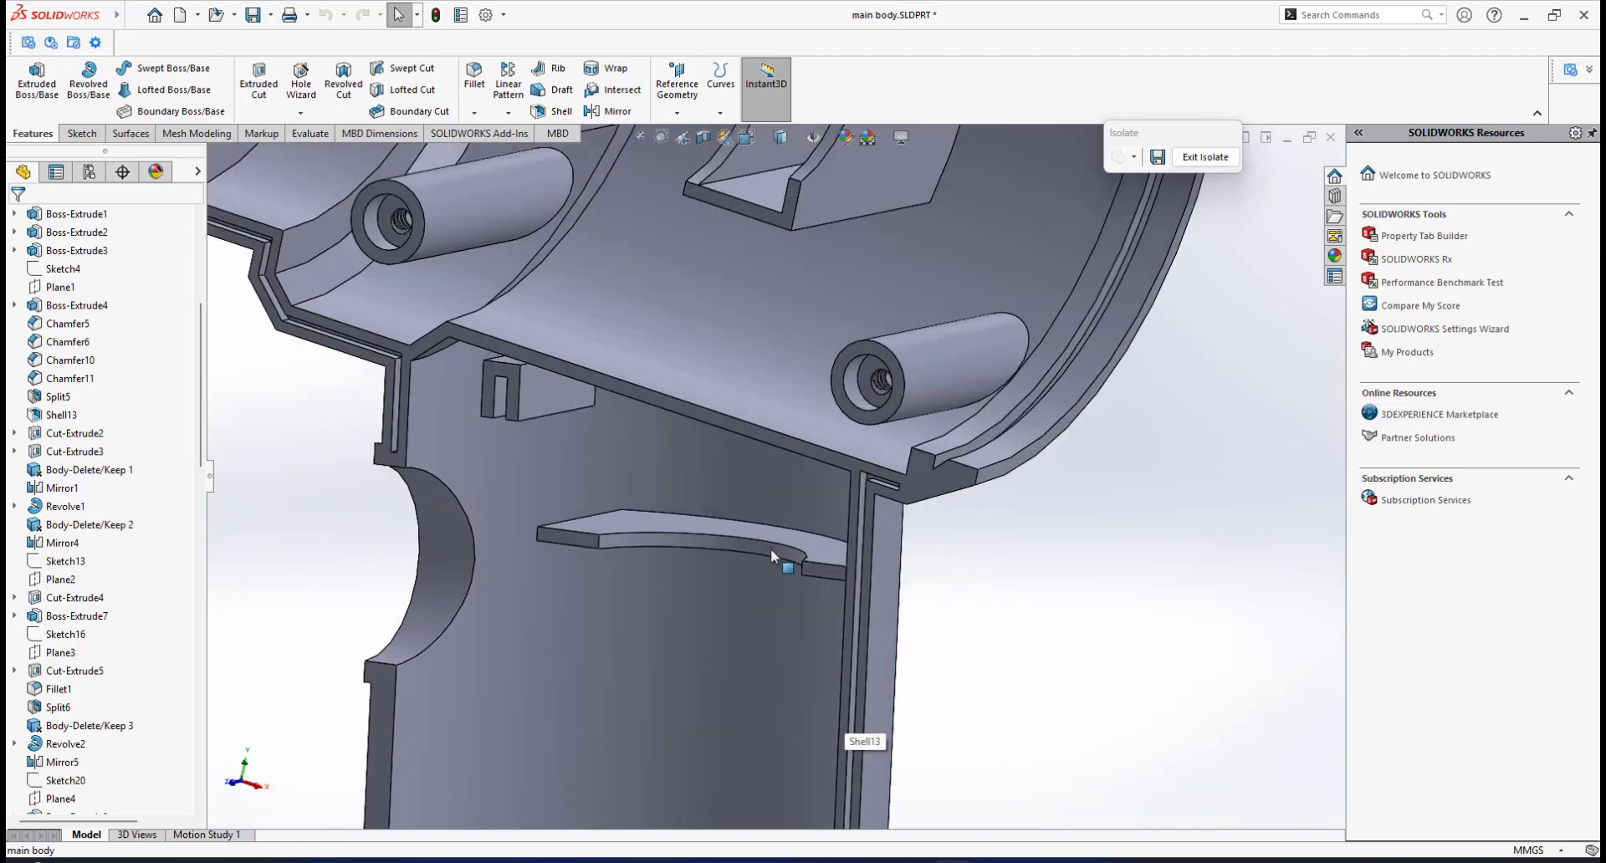
{"action": "scroll", "coordinate": [656, 669], "scroll_direction": "up", "scroll_amount": 10}
{"action": "scroll", "coordinate": [709, 716], "scroll_direction": "down", "scroll_amount": 5}
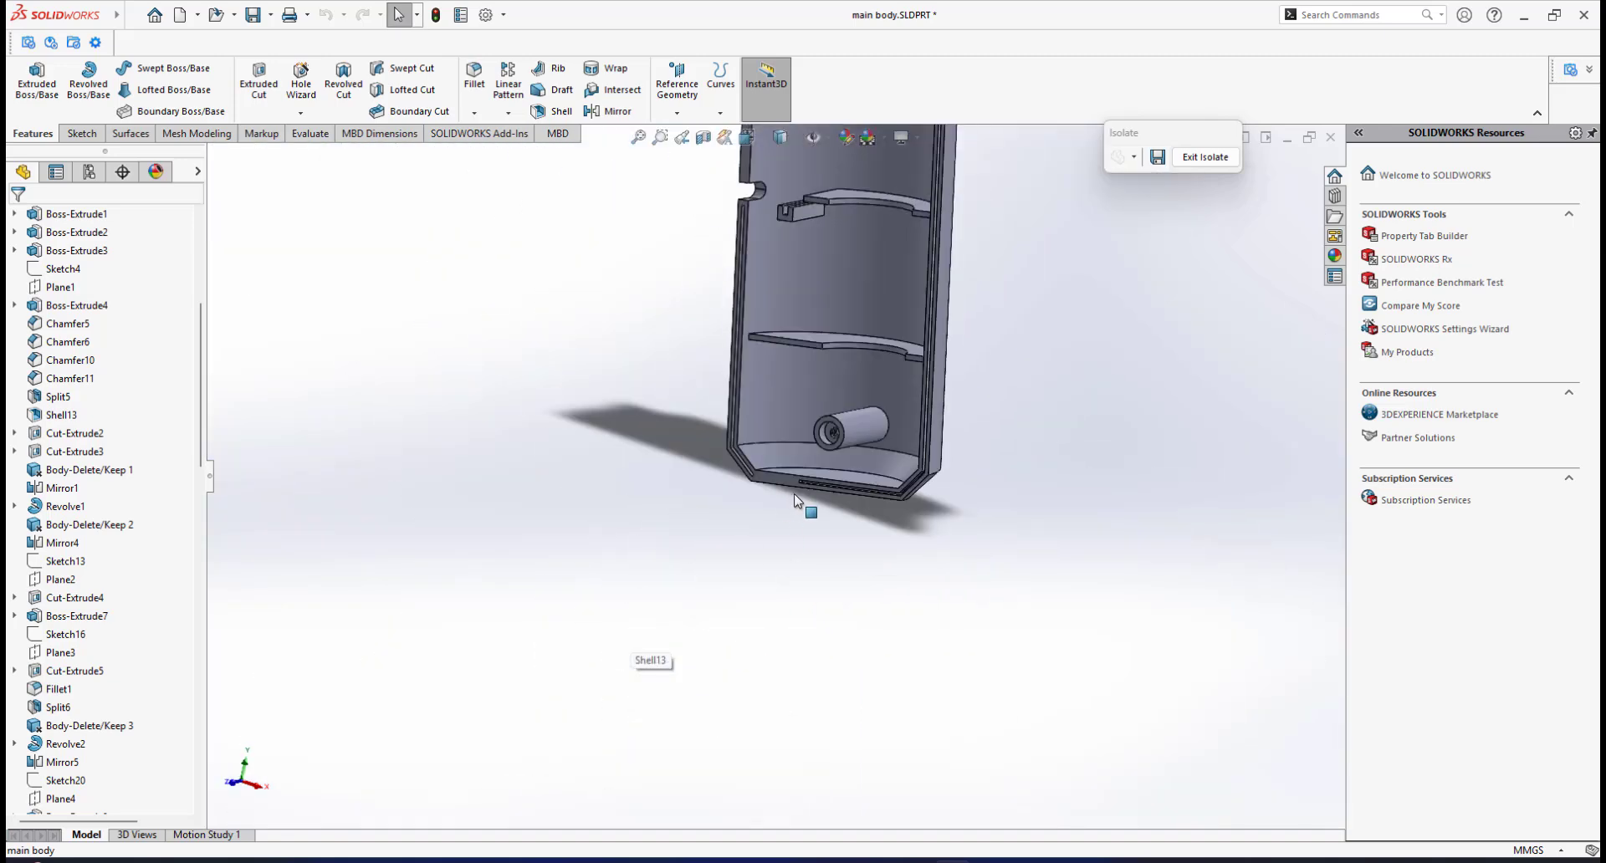
{"action": "scroll", "coordinate": [794, 500], "scroll_direction": "up", "scroll_amount": 8}
{"action": "scroll", "coordinate": [777, 476], "scroll_direction": "down", "scroll_amount": 10}
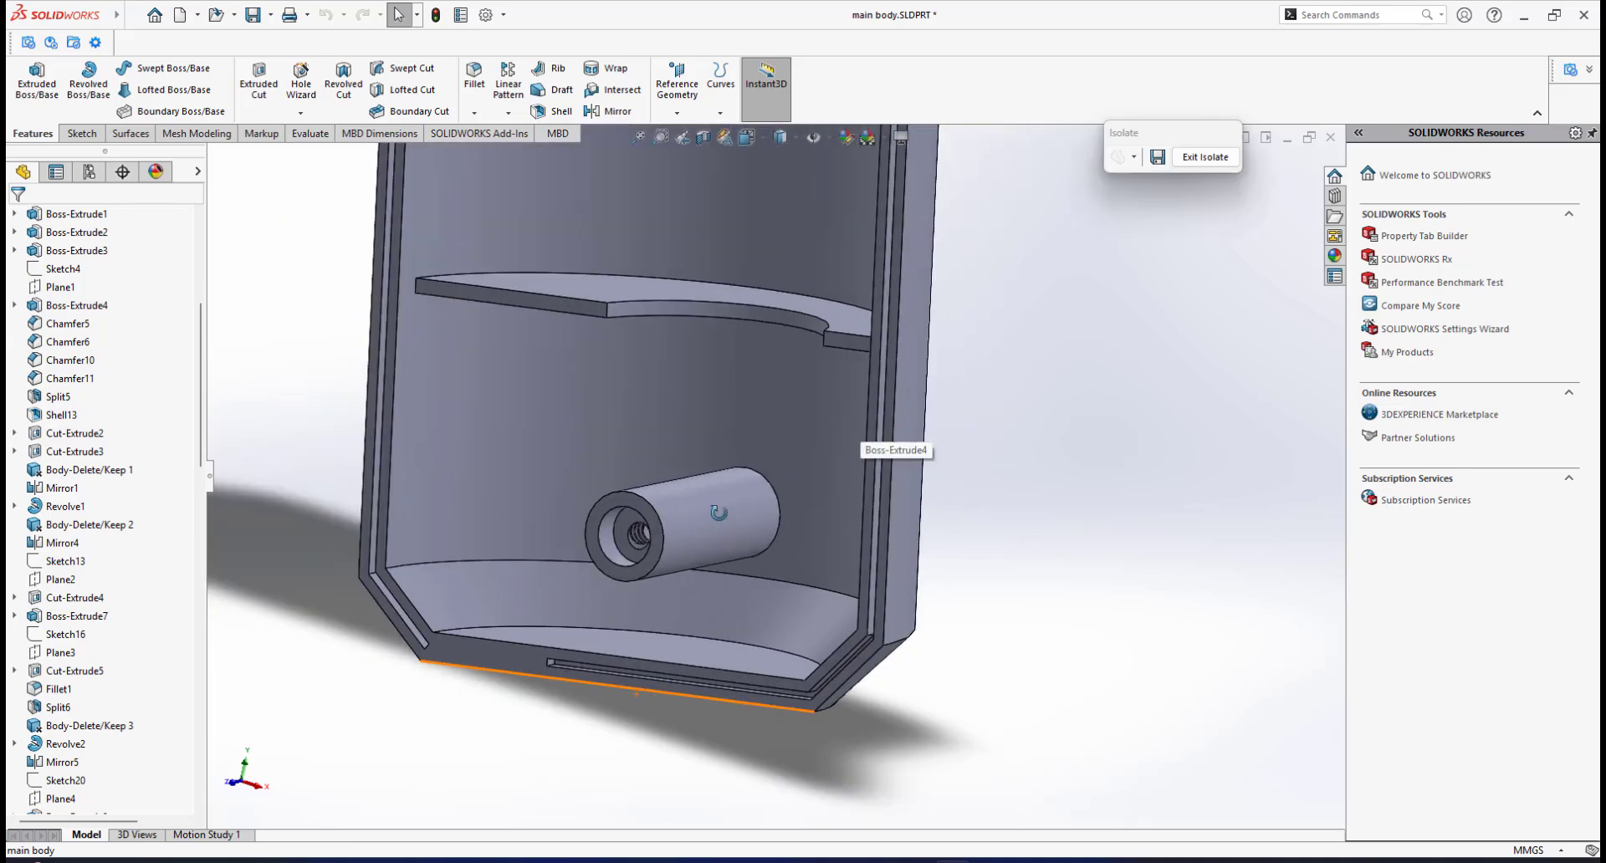
{"action": "scroll", "coordinate": [719, 512], "scroll_direction": "up", "scroll_amount": 8}
{"action": "scroll", "coordinate": [746, 293], "scroll_direction": "down", "scroll_amount": 5}
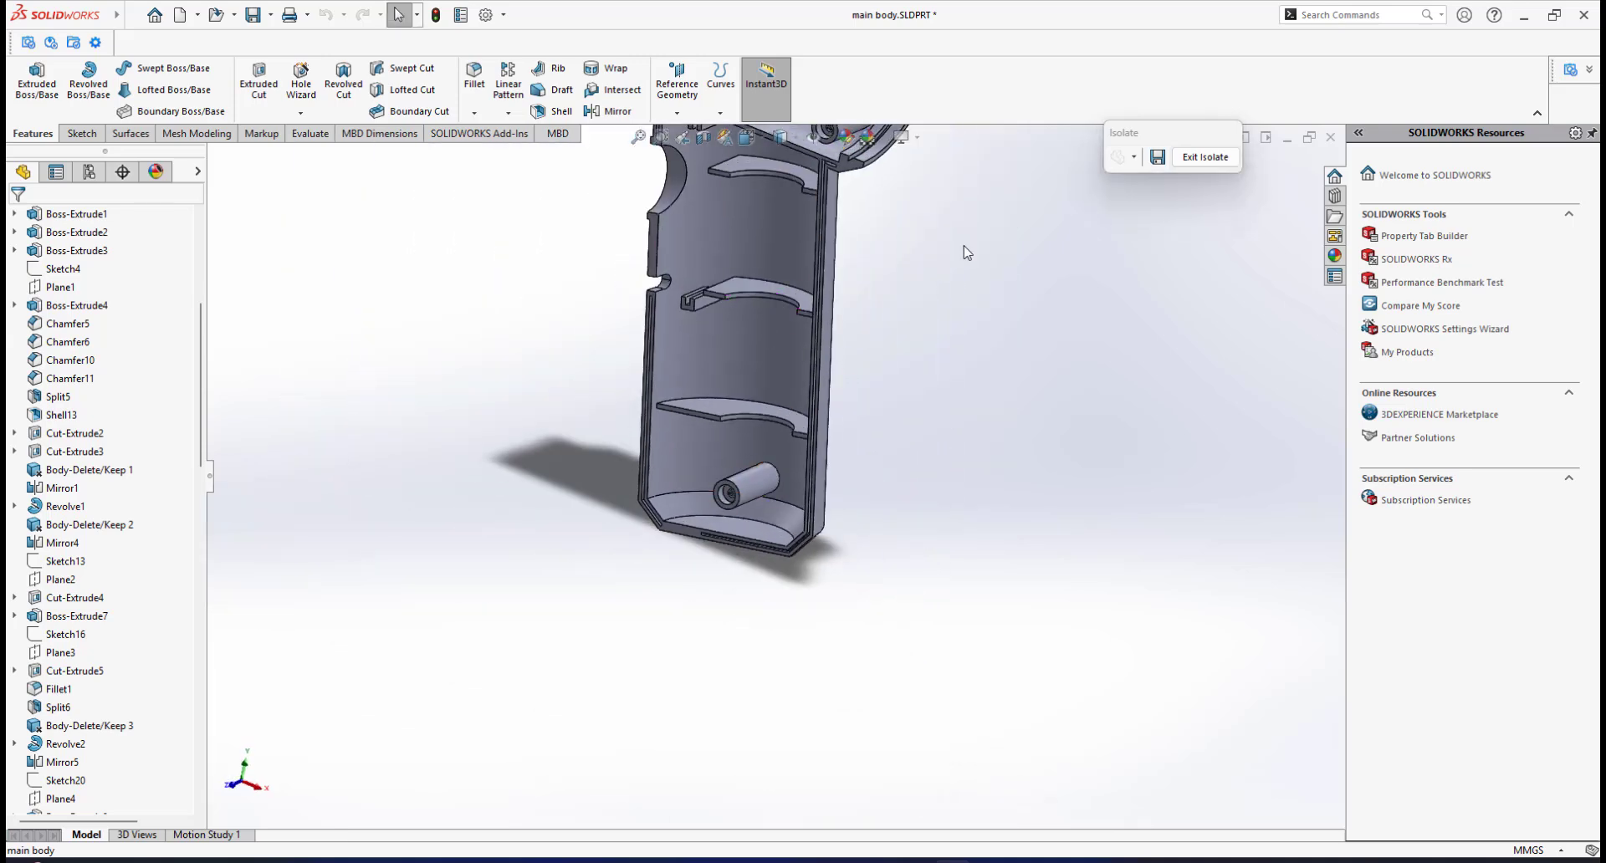
Exit isolation to show every body and return to the solid bodies list
{"action": "left_click", "coordinate": [1190, 159]}
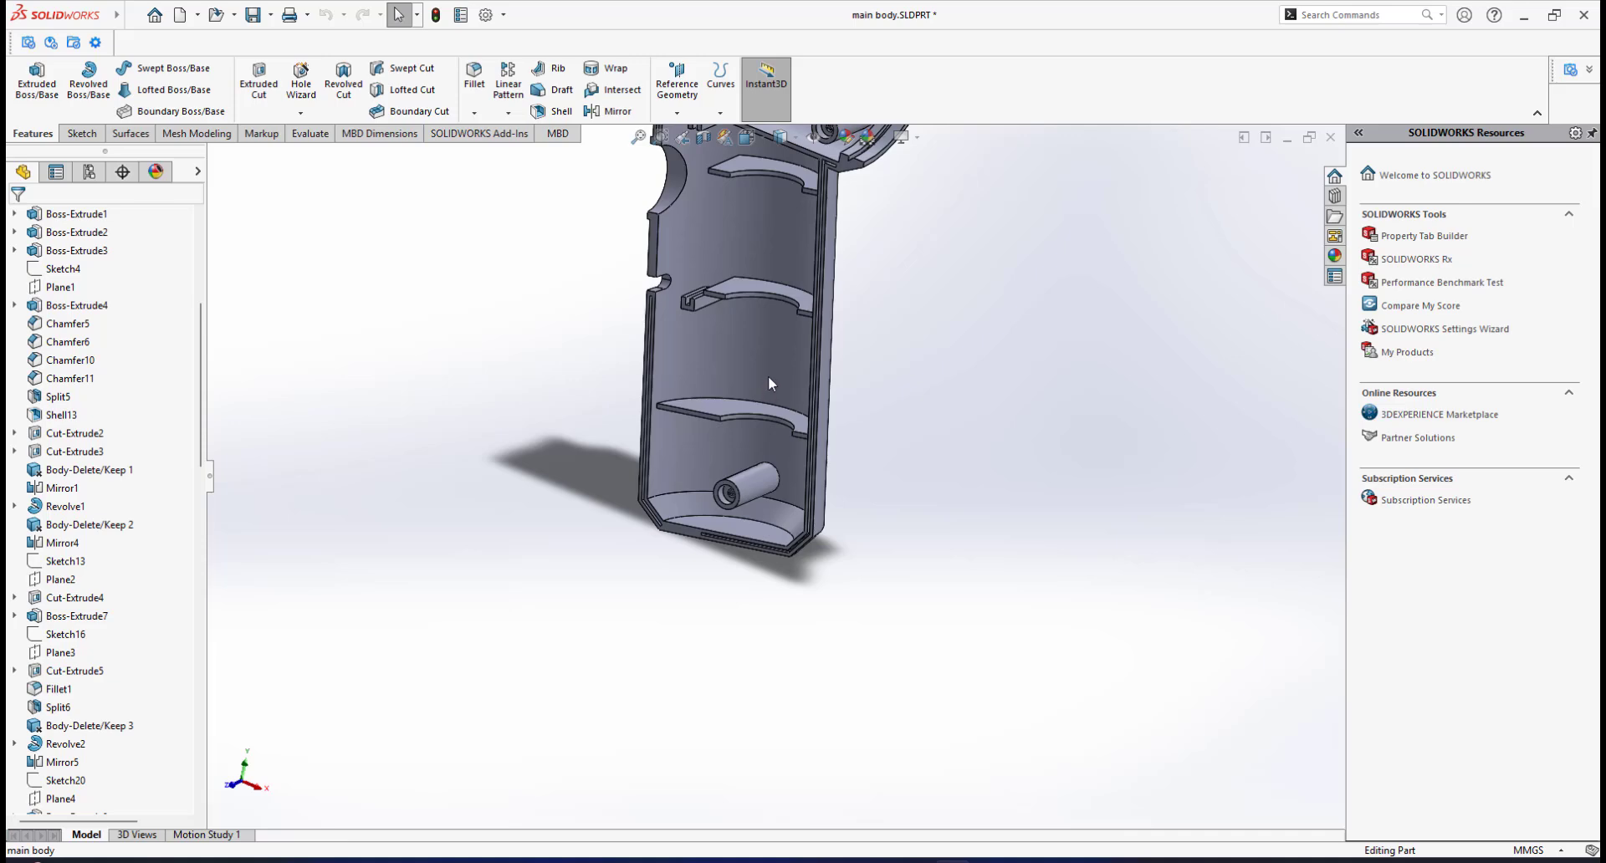
{"action": "scroll", "coordinate": [775, 374], "scroll_direction": "up", "scroll_amount": 4}
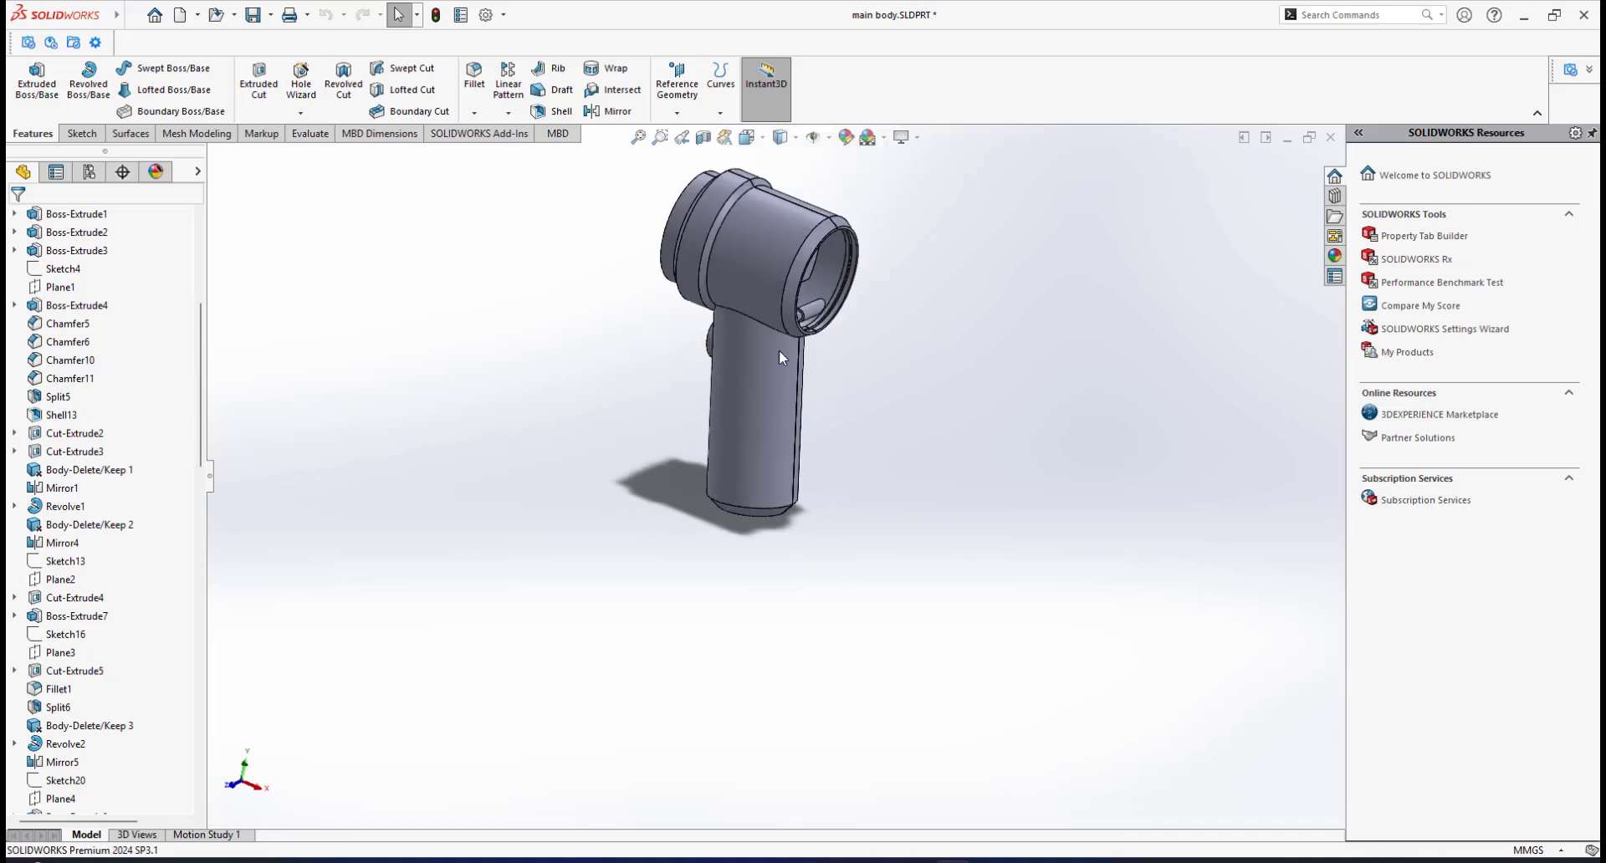
{"action": "scroll", "coordinate": [783, 310], "scroll_direction": "down", "scroll_amount": 3}
{"action": "middle_click_drag", "start_coordinate": [783, 310], "coordinate": [710, 317]}
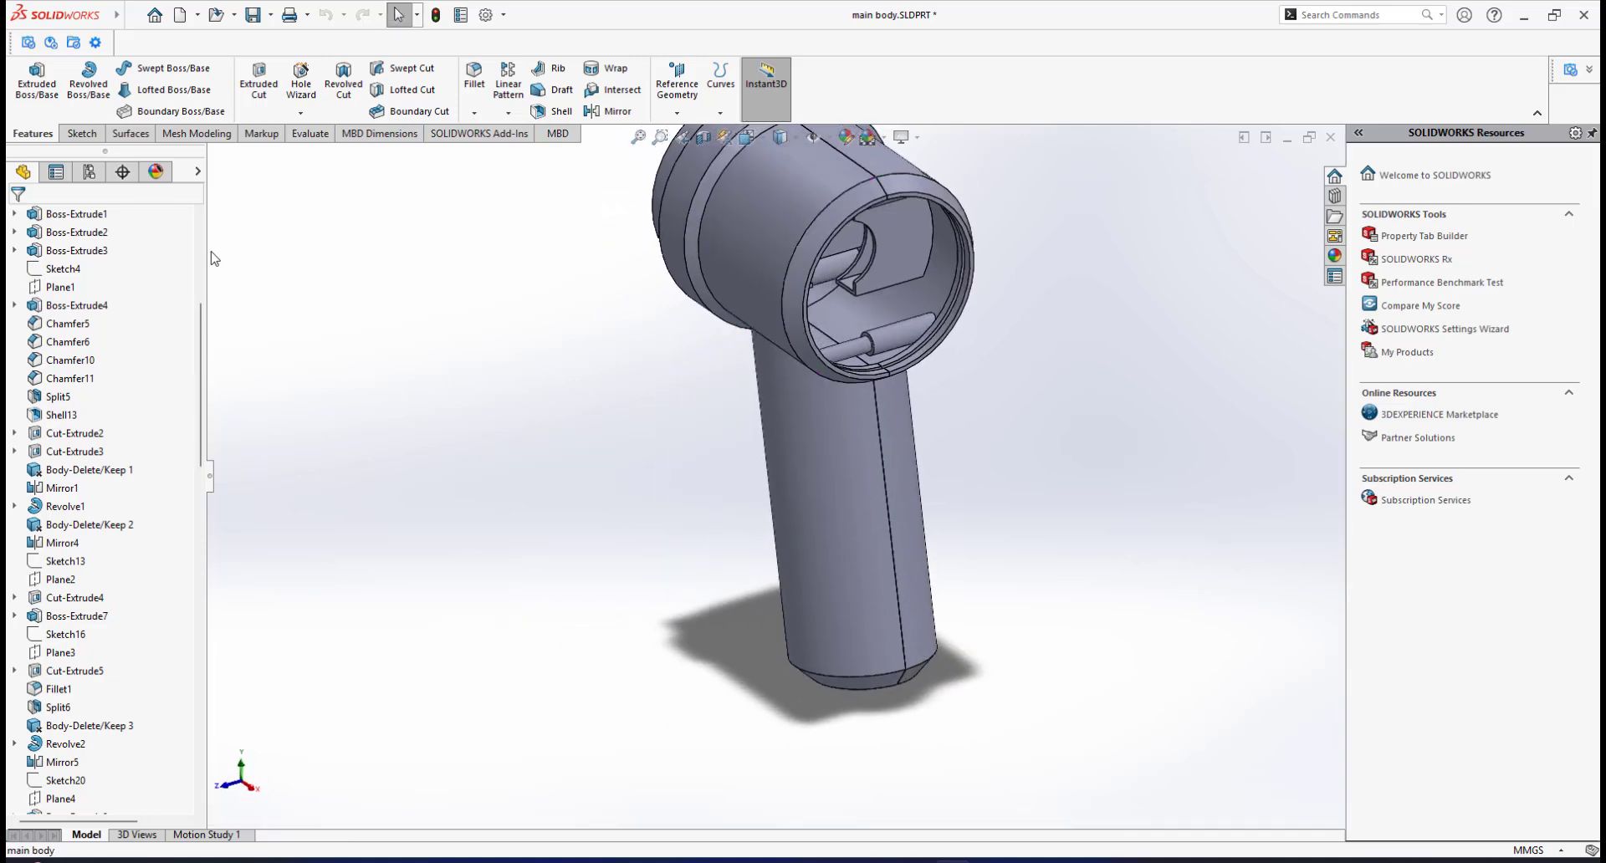
{"action": "left_click", "coordinate": [204, 228]}
{"action": "scroll", "coordinate": [770, 331], "scroll_direction": "up", "scroll_amount": 3}
{"action": "scroll", "coordinate": [770, 331], "scroll_direction": "down", "scroll_amount": 3}
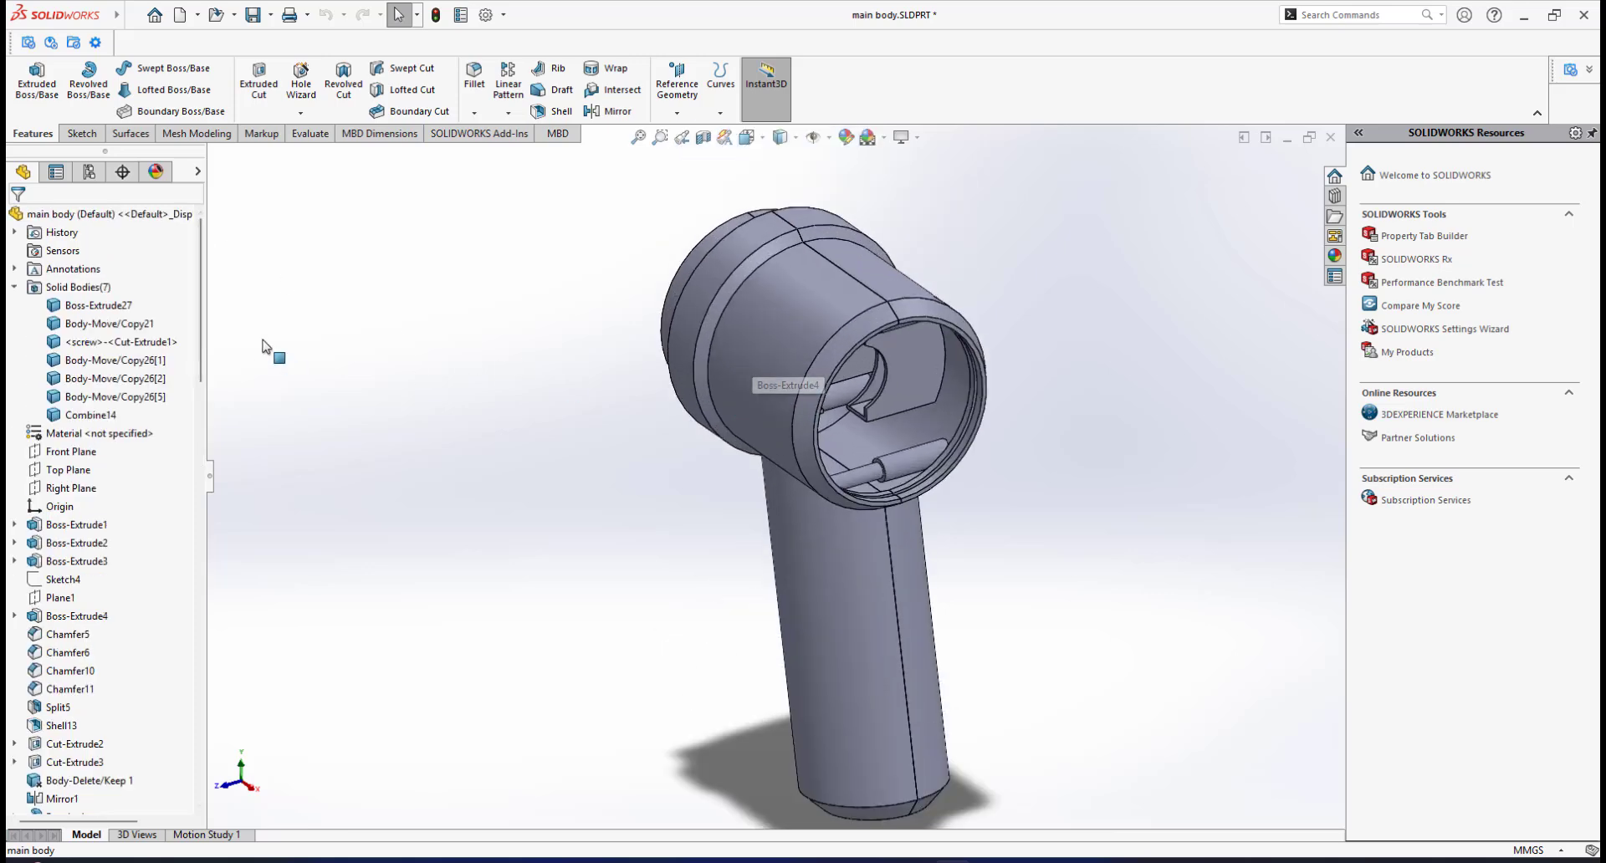
Select the Boss-Extrude27 housing half together with the <screw>-<Cut-Extrude1> body
{"action": "left_click", "coordinate": [115, 306]}
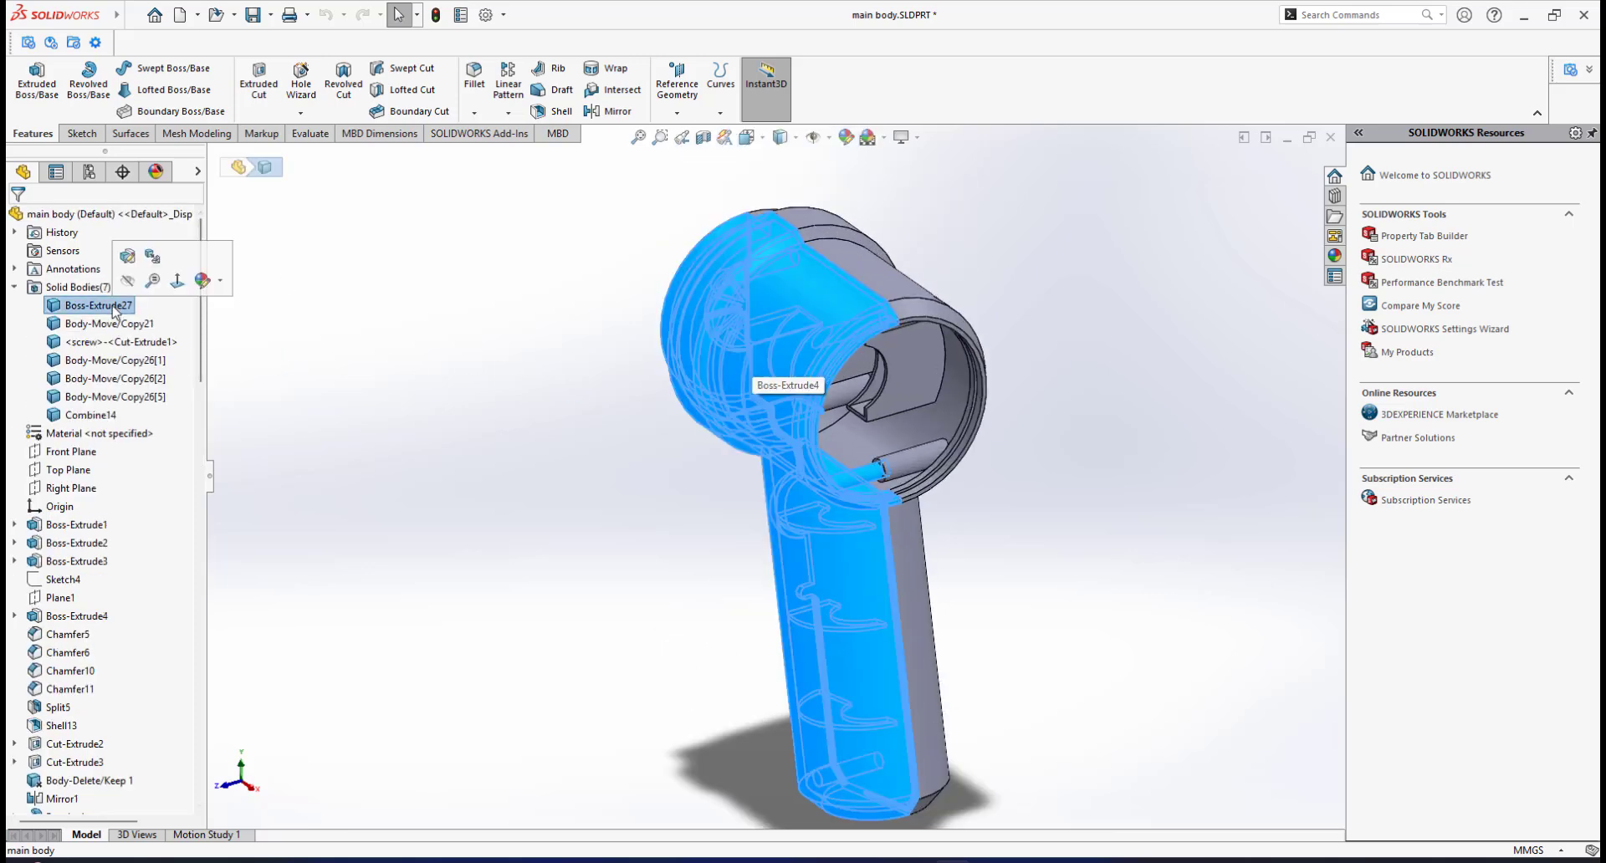
{"action": "middle_click_drag", "start_coordinate": [535, 468], "coordinate": [479, 453]}
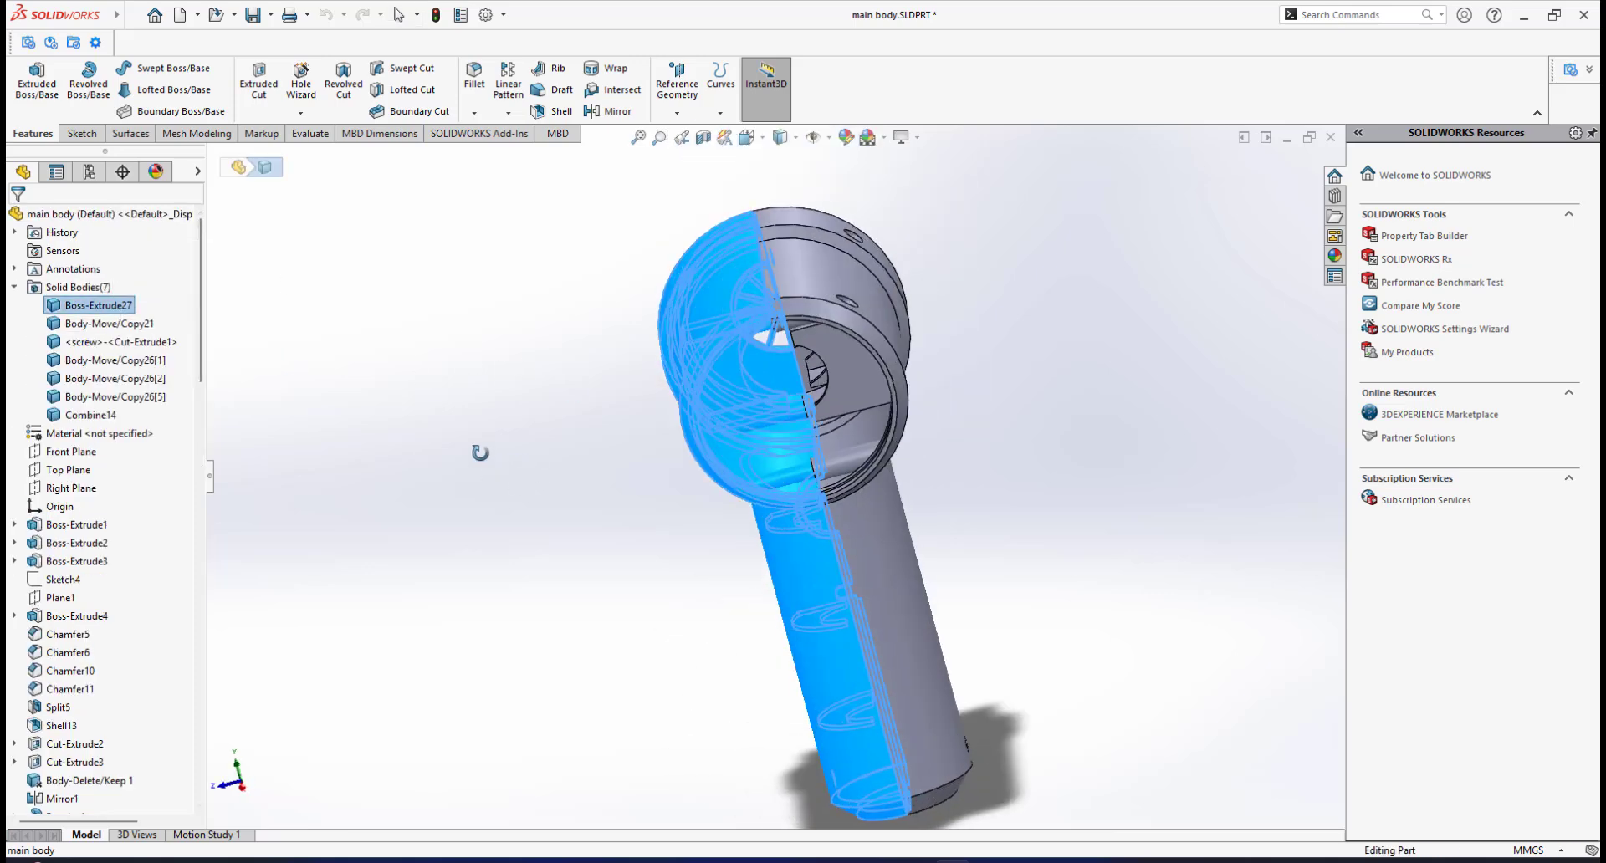
{"action": "left_click", "coordinate": [117, 343]}
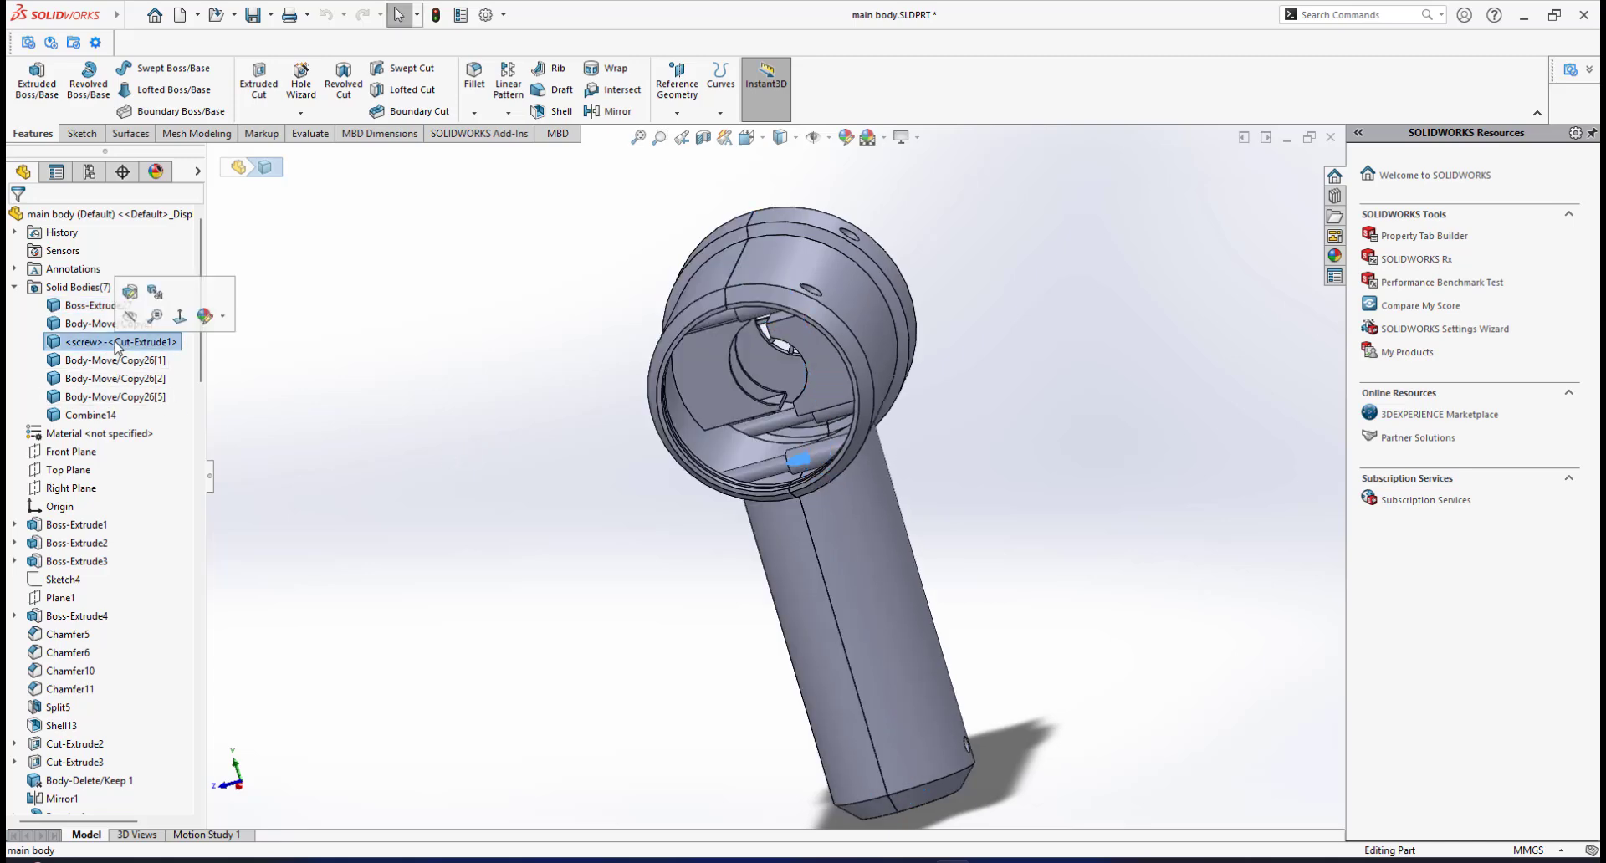
{"action": "left_click", "coordinate": [92, 305]}
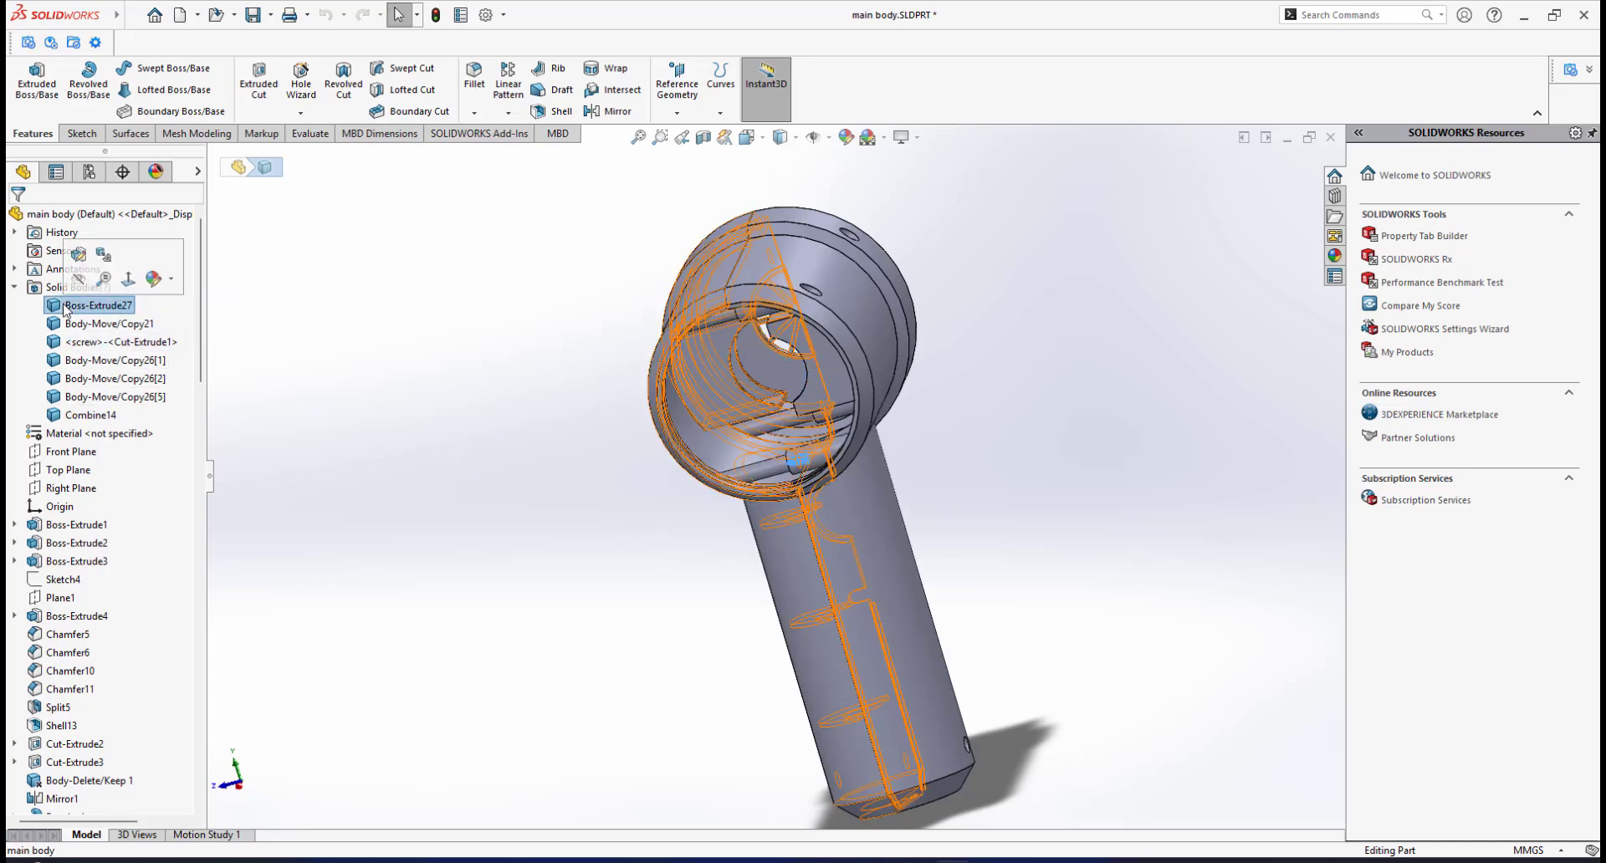
{"action": "left_click", "coordinate": [87, 346], "text": "ctrl"}
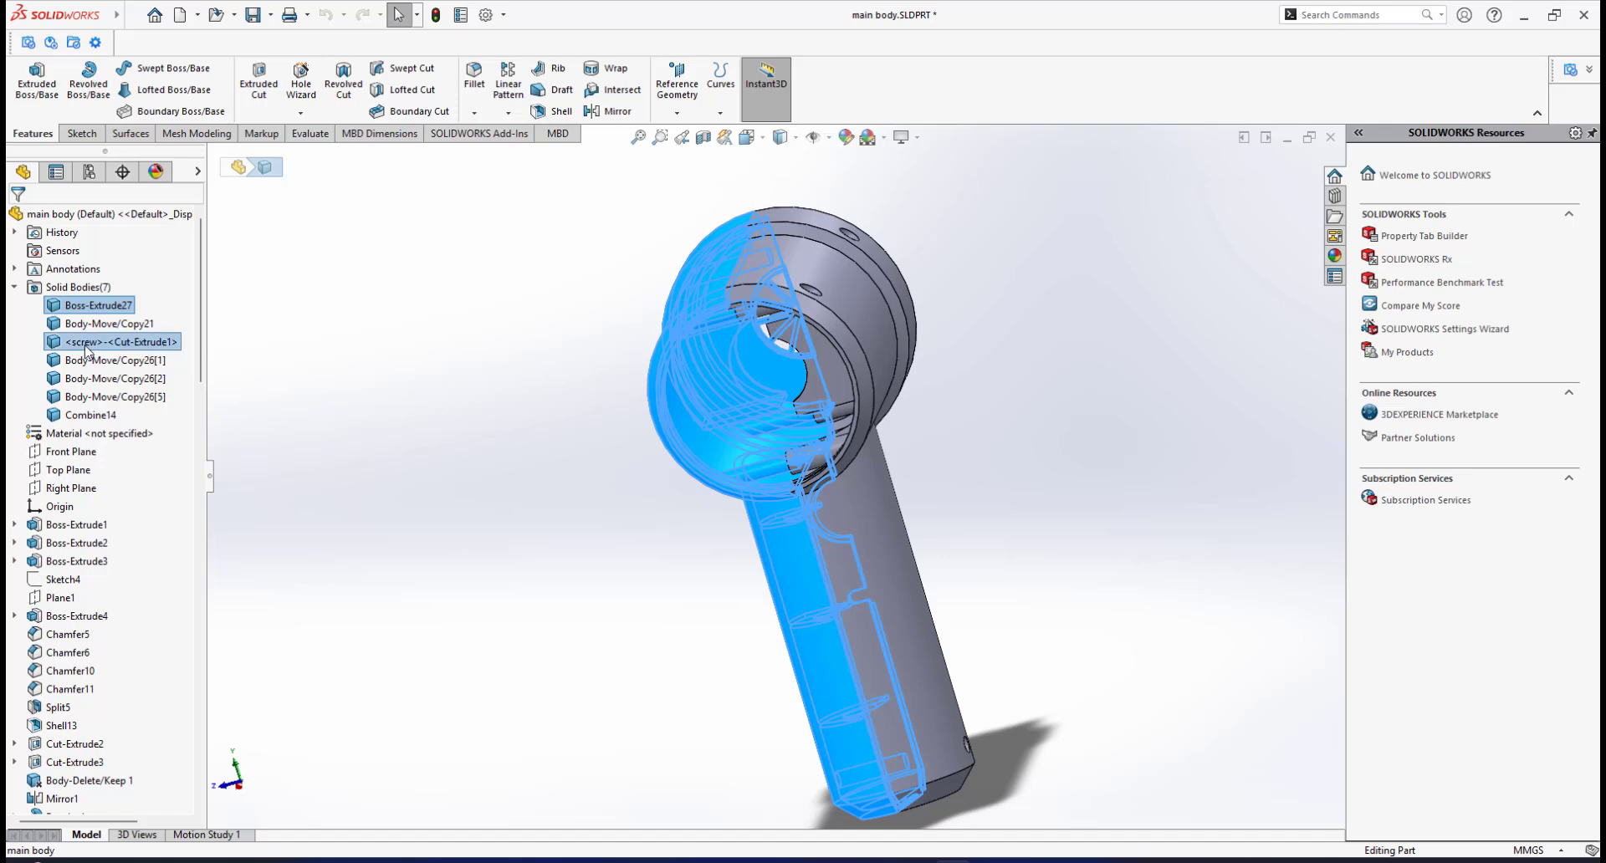
{"action": "middle_click_drag", "start_coordinate": [577, 502], "coordinate": [566, 466]}
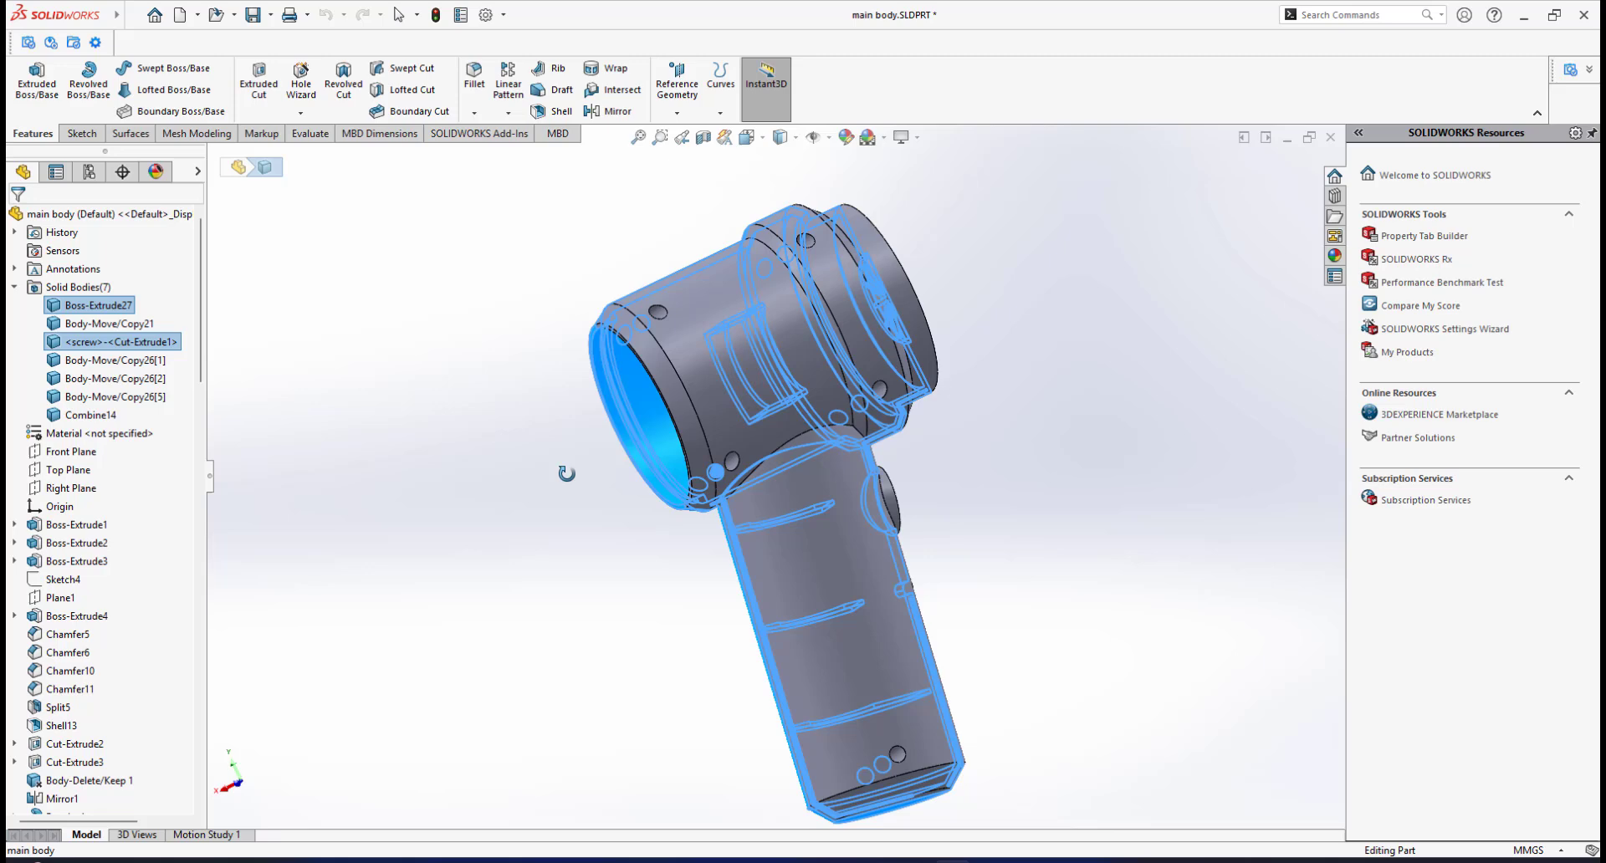
Add Body-Move/Copy26[1], [2], [5] and Body-Move/Copy21 to the selected housing half and screw, and isolate these bodies
{"action": "left_click", "coordinate": [156, 360], "text": "ctrl"}
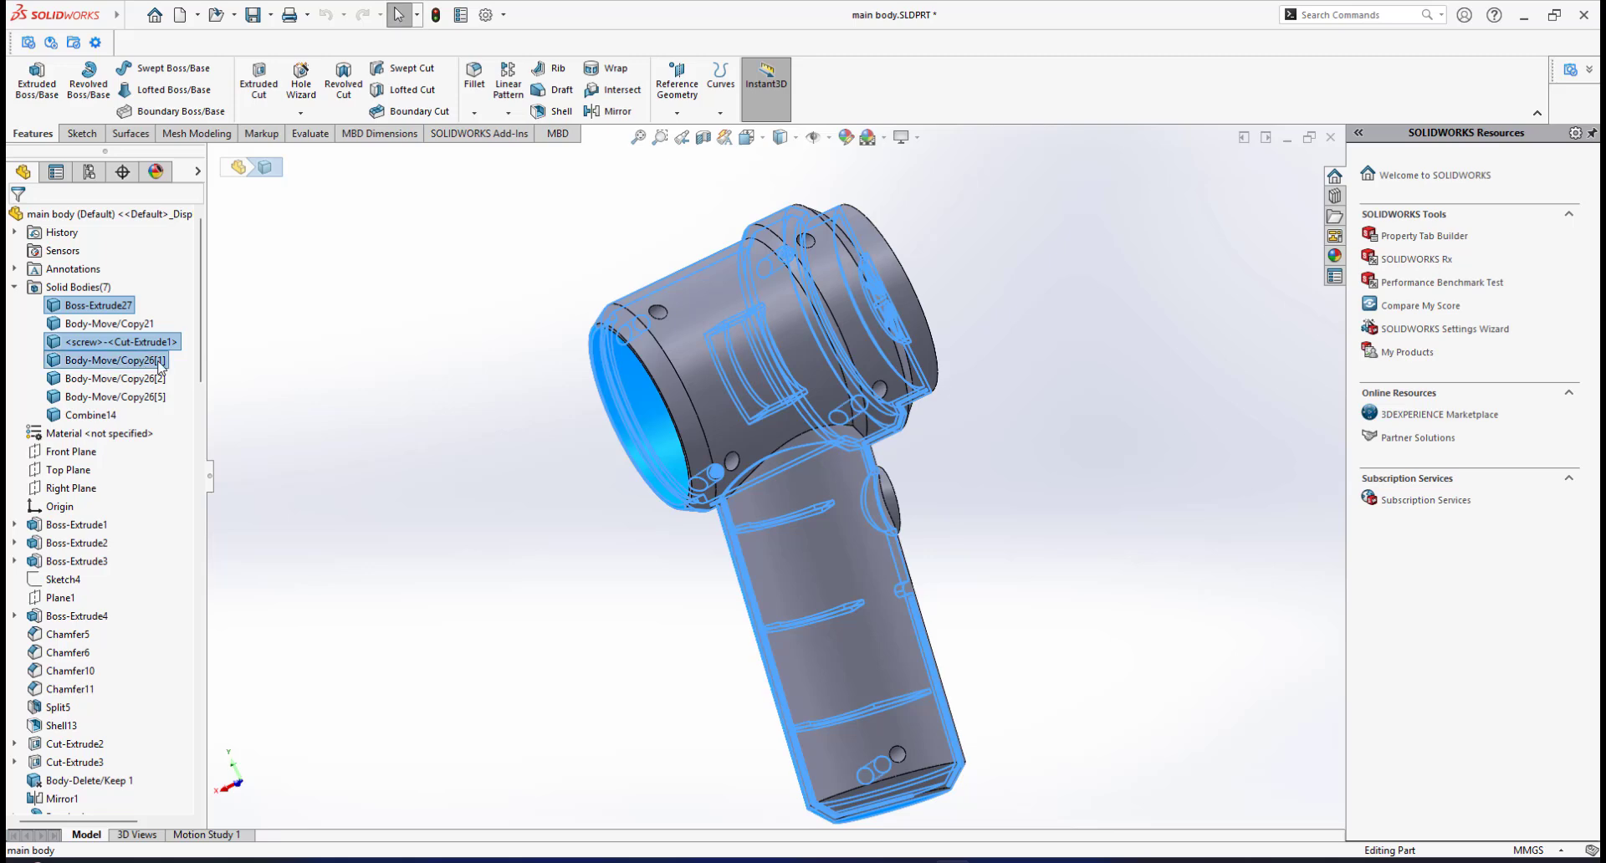
{"action": "left_click", "coordinate": [123, 379], "text": "ctrl"}
{"action": "left_click", "coordinate": [118, 397], "text": "ctrl"}
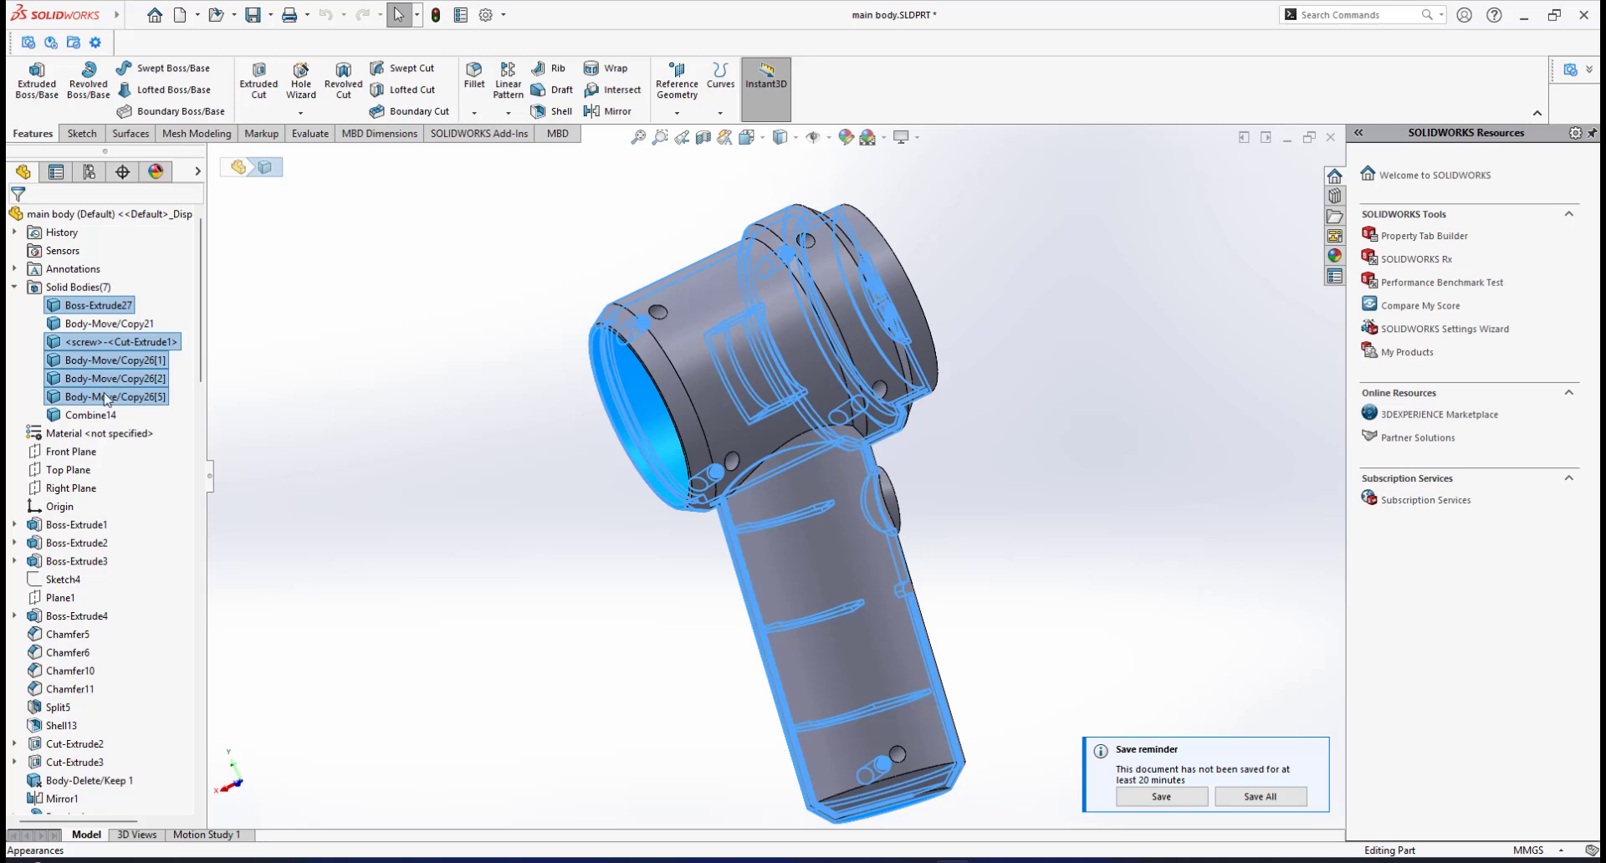
{"action": "left_click", "coordinate": [113, 327], "text": "ctrl"}
{"action": "middle_click_drag", "start_coordinate": [650, 436], "coordinate": [686, 452]}
{"action": "middle_click_drag", "start_coordinate": [241, 373], "coordinate": [357, 388]}
{"action": "right_click", "coordinate": [119, 353]}
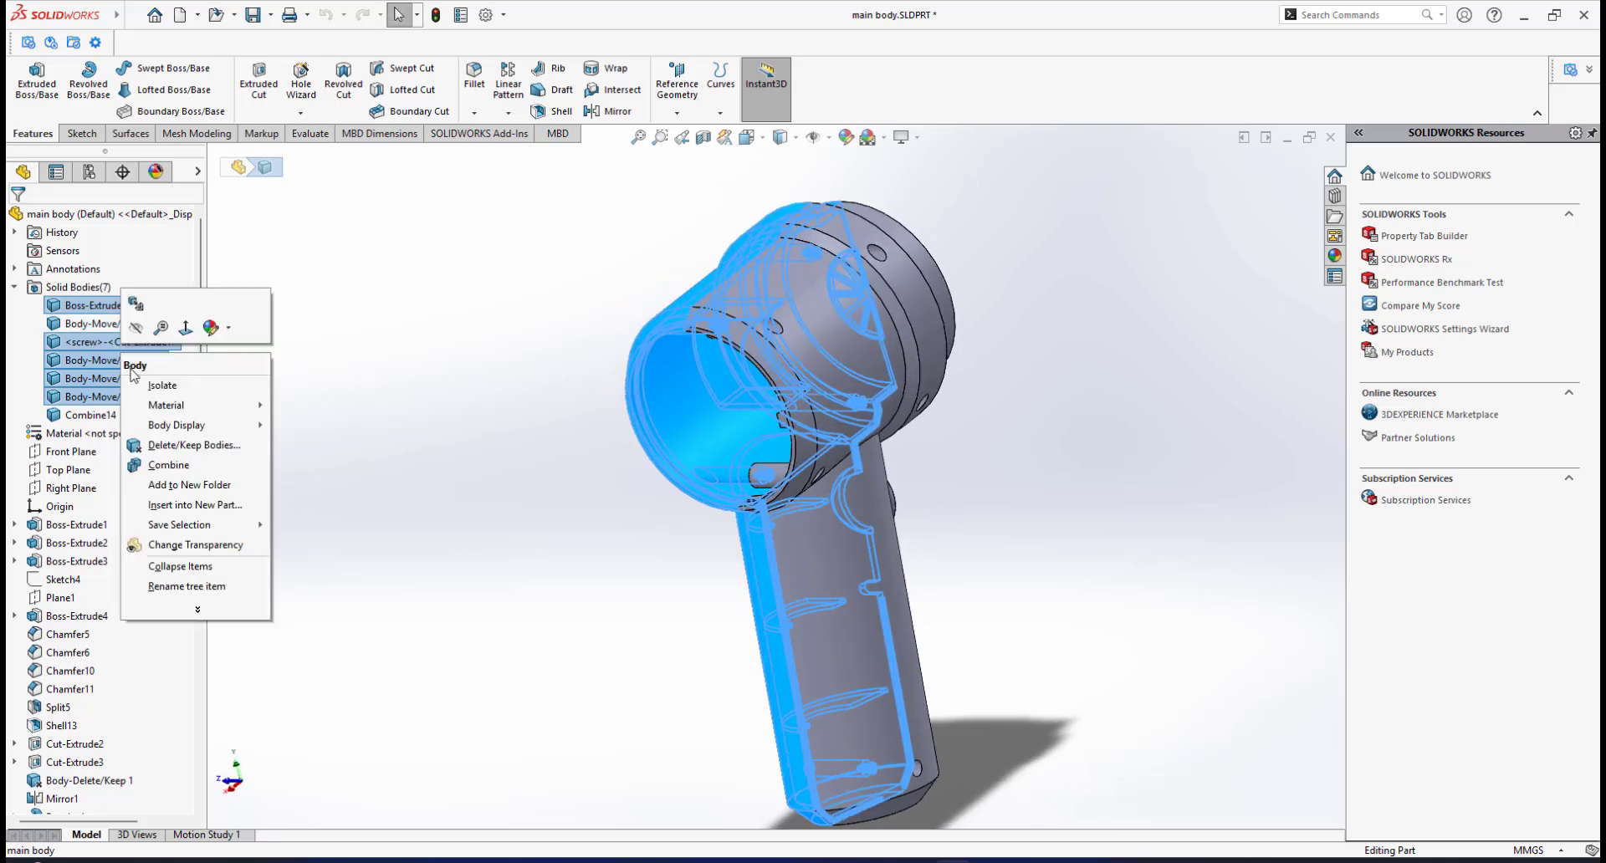
{"action": "left_click", "coordinate": [134, 383]}
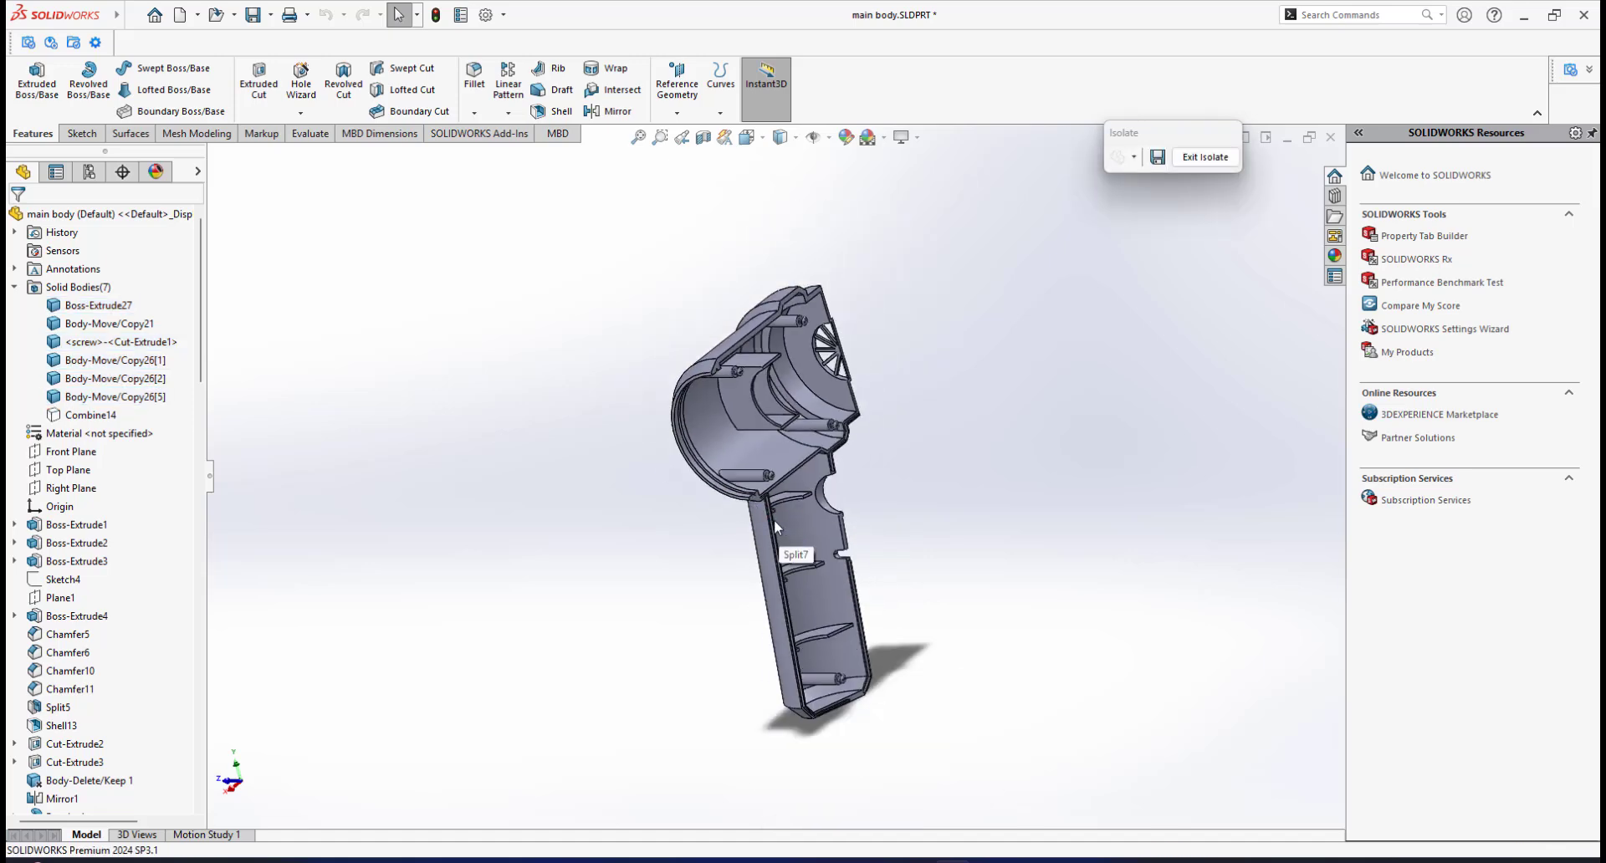
Start a Subtract Combine with the isolated Boss-Extrude27 housing half as the main body
{"action": "middle_click_drag", "start_coordinate": [774, 523], "coordinate": [786, 368]}
{"action": "scroll", "coordinate": [795, 487], "scroll_direction": "down", "scroll_amount": 2}
{"action": "scroll", "coordinate": [786, 368], "scroll_direction": "down", "scroll_amount": 2}
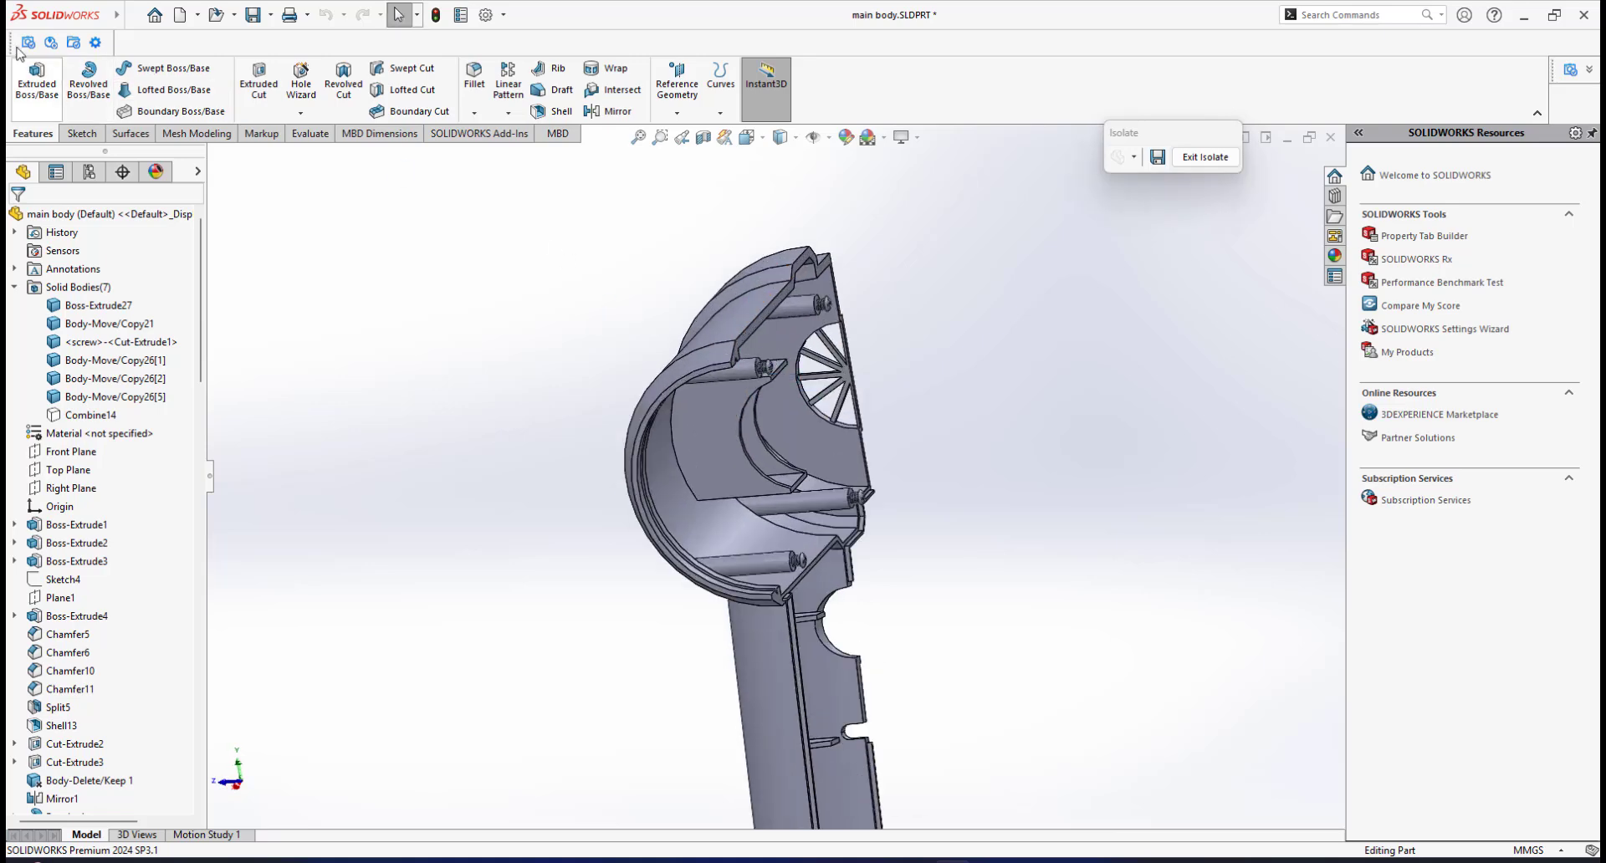
{"action": "mouse_move", "coordinate": [116, 14]}
{"action": "left_click", "coordinate": [229, 15]}
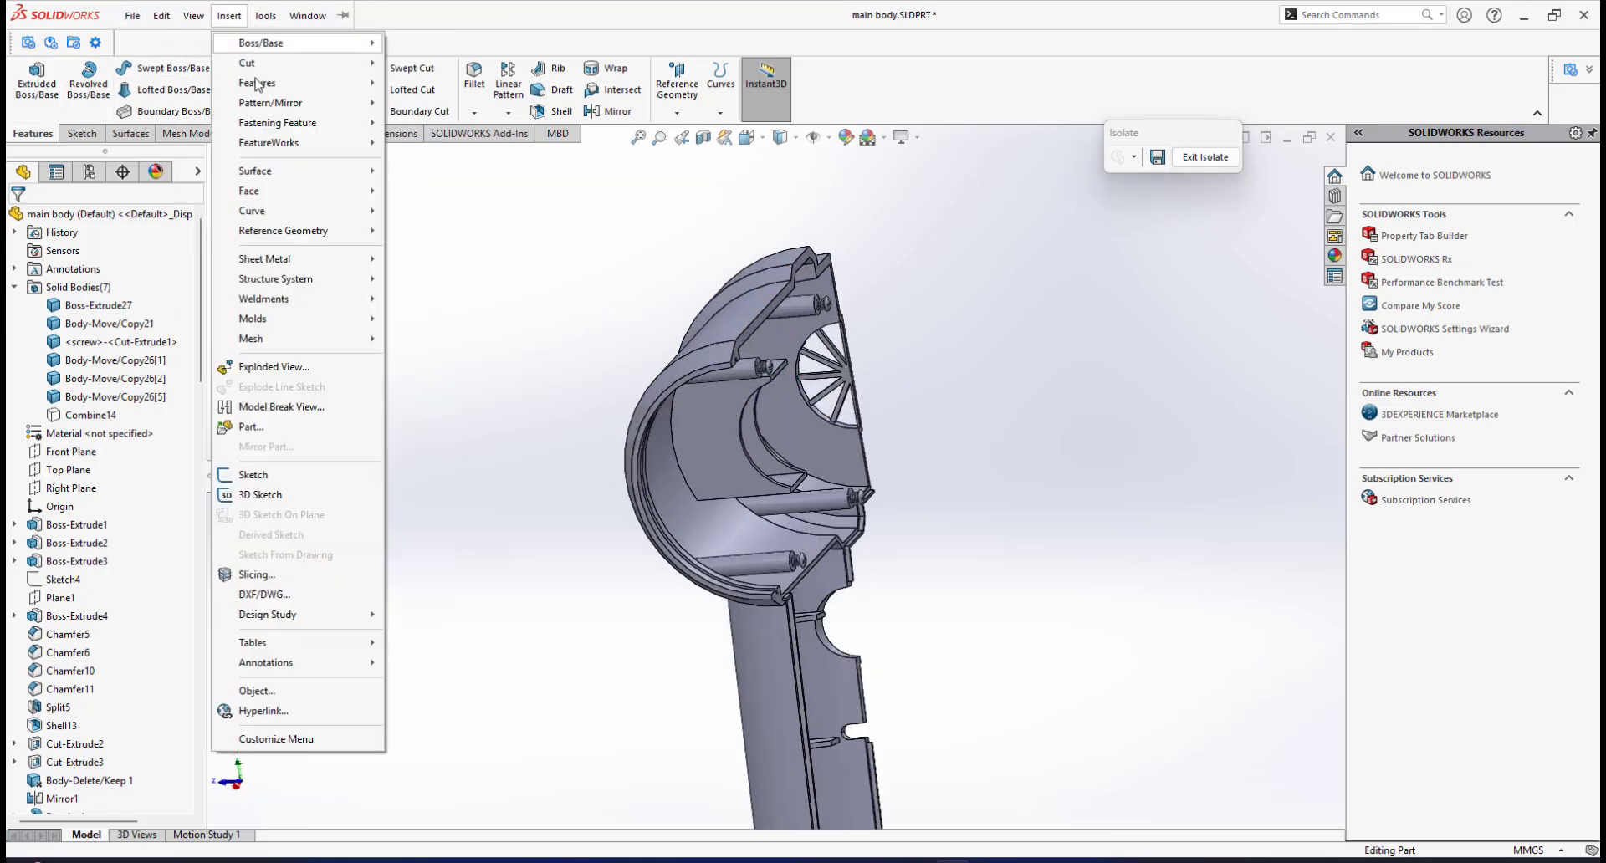
{"action": "mouse_move", "coordinate": [258, 84]}
{"action": "left_click", "coordinate": [435, 467]}
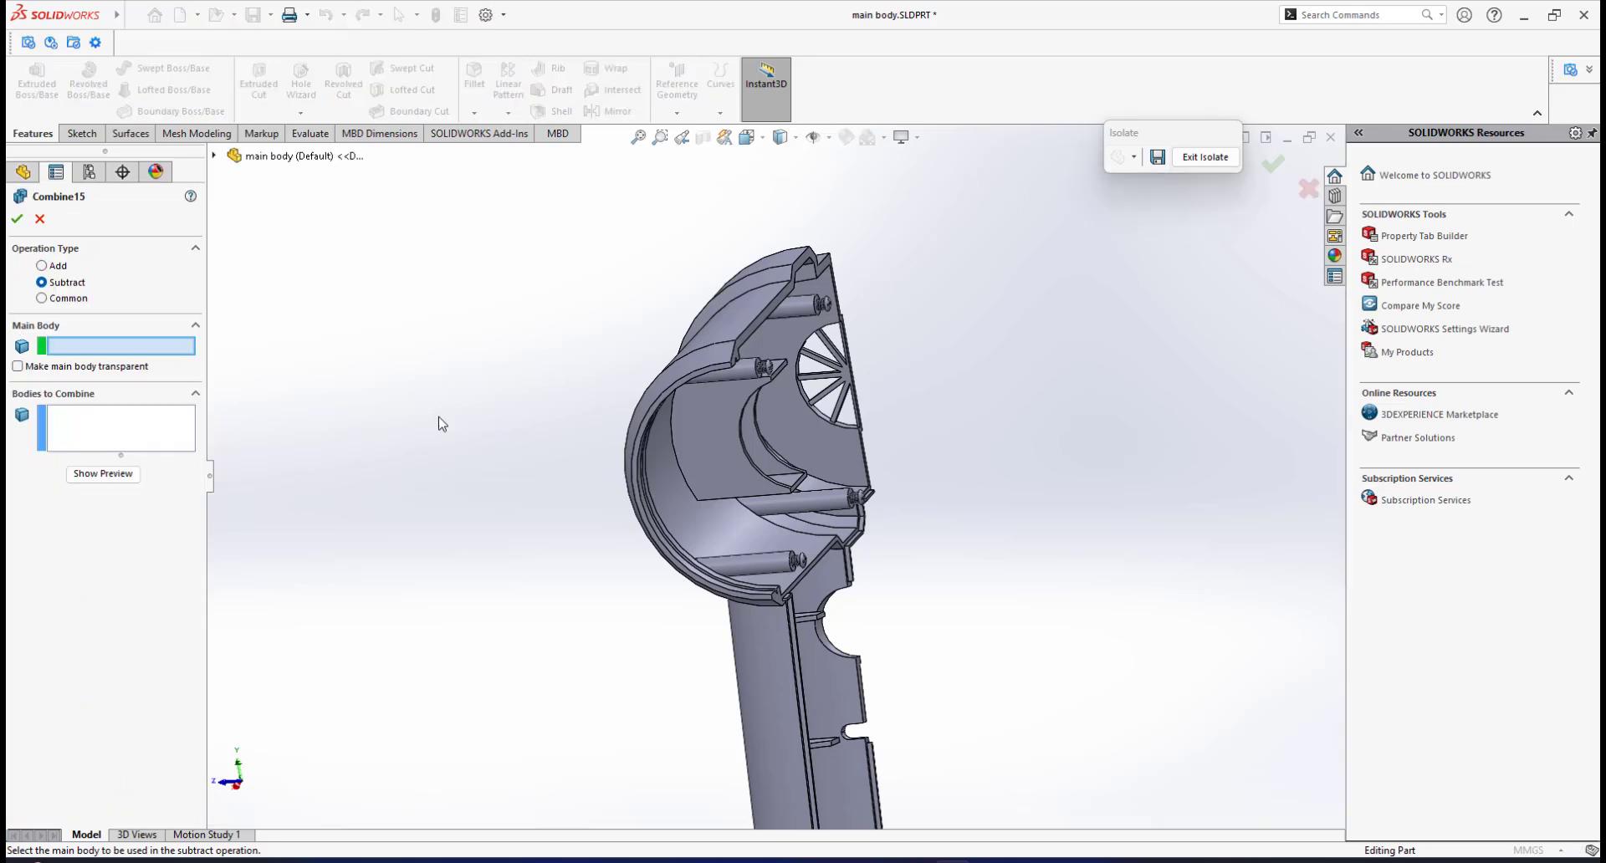
{"action": "left_click", "coordinate": [726, 348]}
Add the screws in the two upper bosses, Body-Move/Copy26[1] and Body-Move/Copy26[2], as bodies to subtract
{"action": "scroll", "coordinate": [797, 428], "scroll_direction": "down", "scroll_amount": 2}
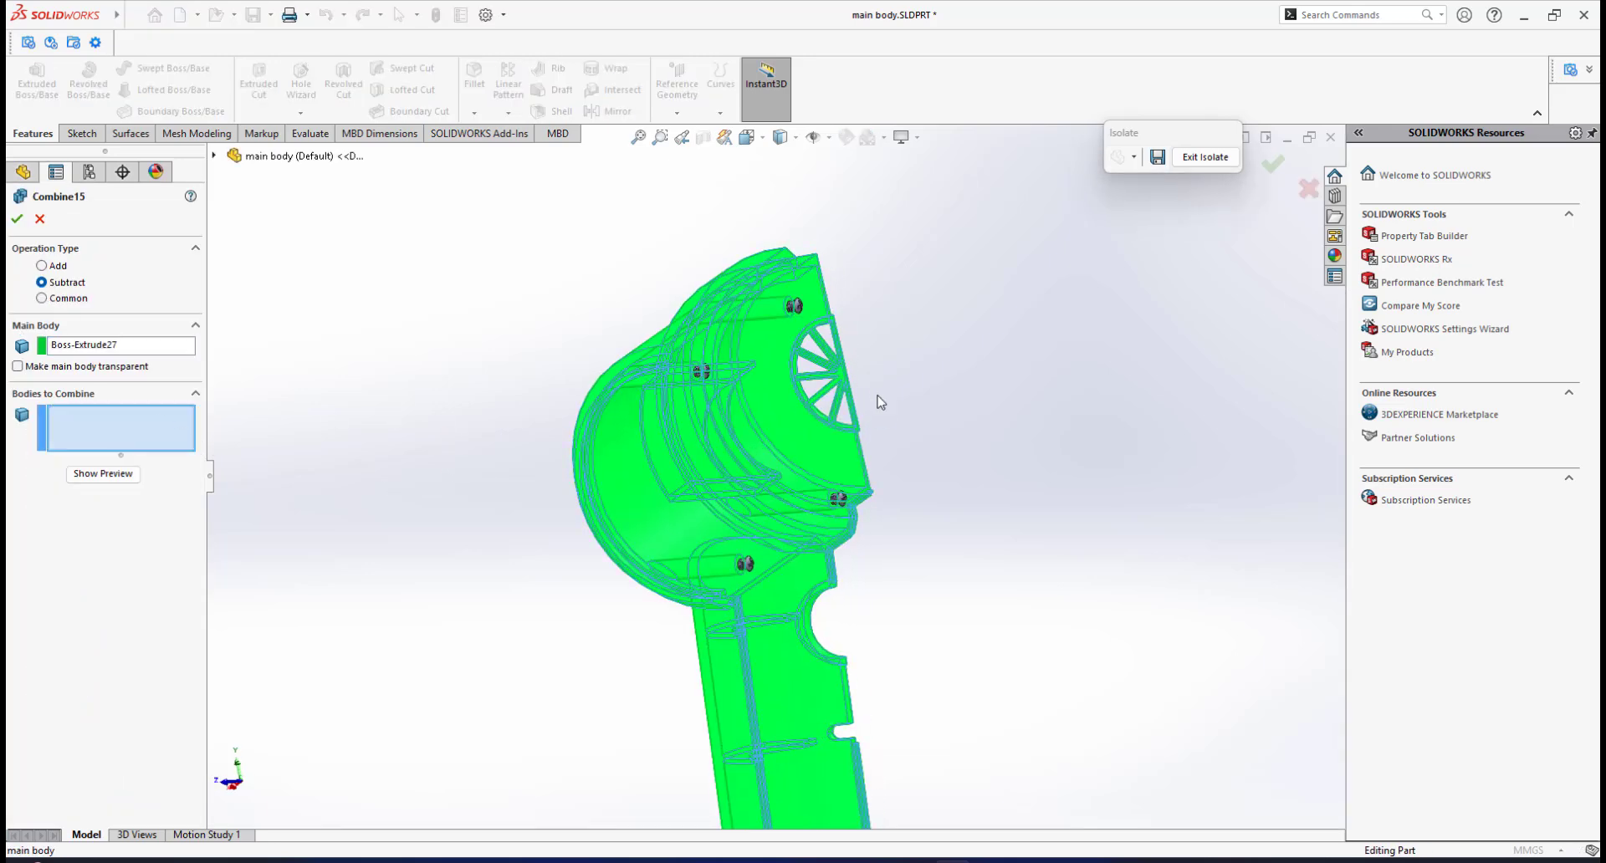
{"action": "scroll", "coordinate": [819, 376], "scroll_direction": "down", "scroll_amount": 1}
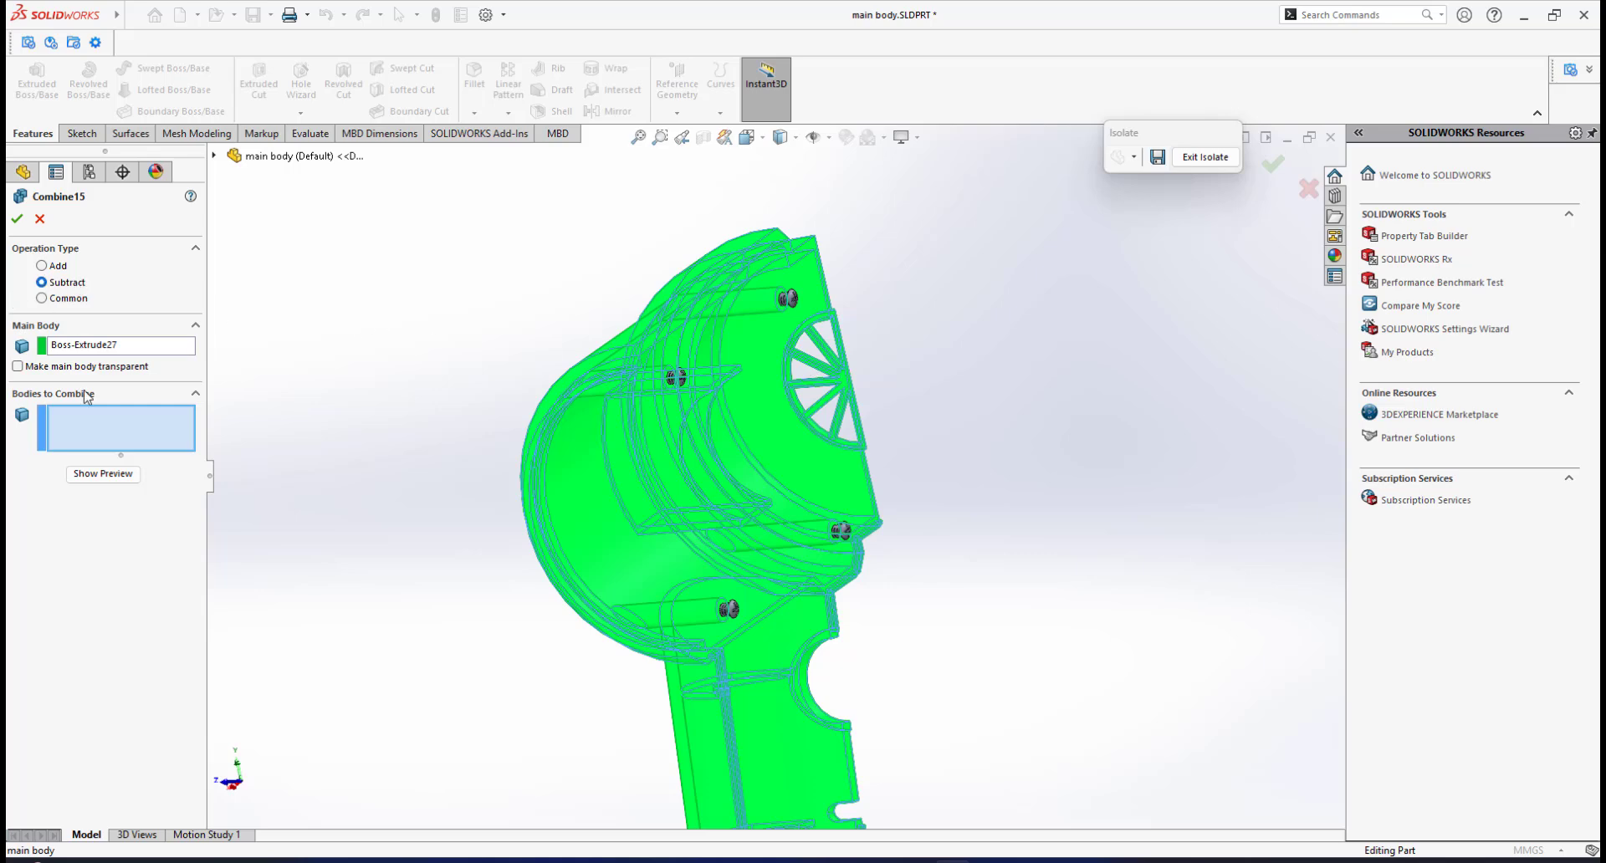
{"action": "scroll", "coordinate": [778, 331], "scroll_direction": "down", "scroll_amount": 3}
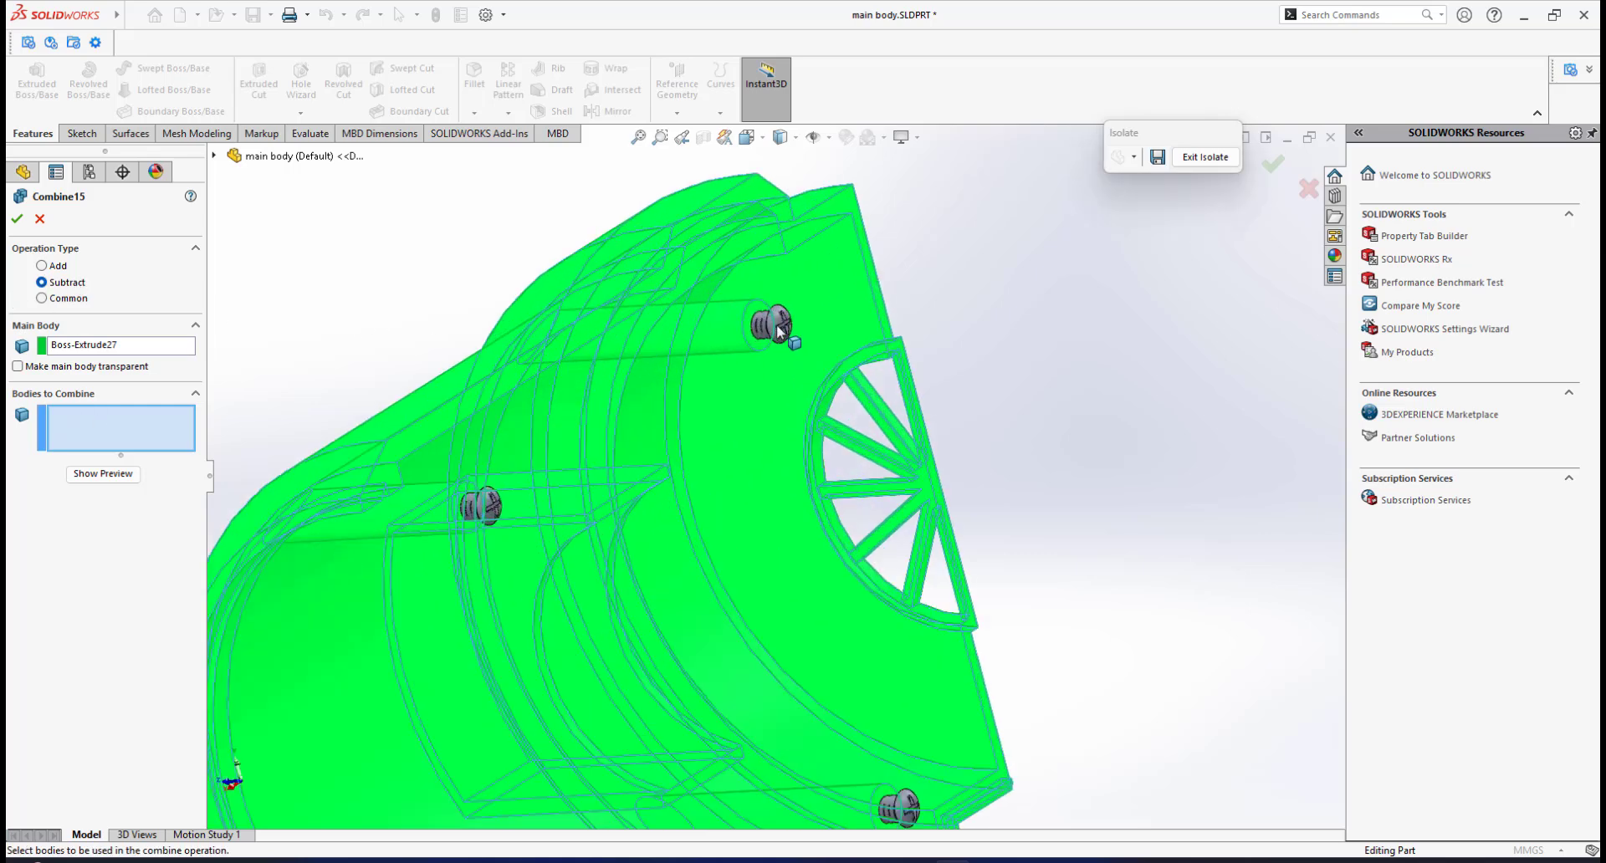
{"action": "left_click", "coordinate": [776, 326]}
{"action": "left_click", "coordinate": [479, 505]}
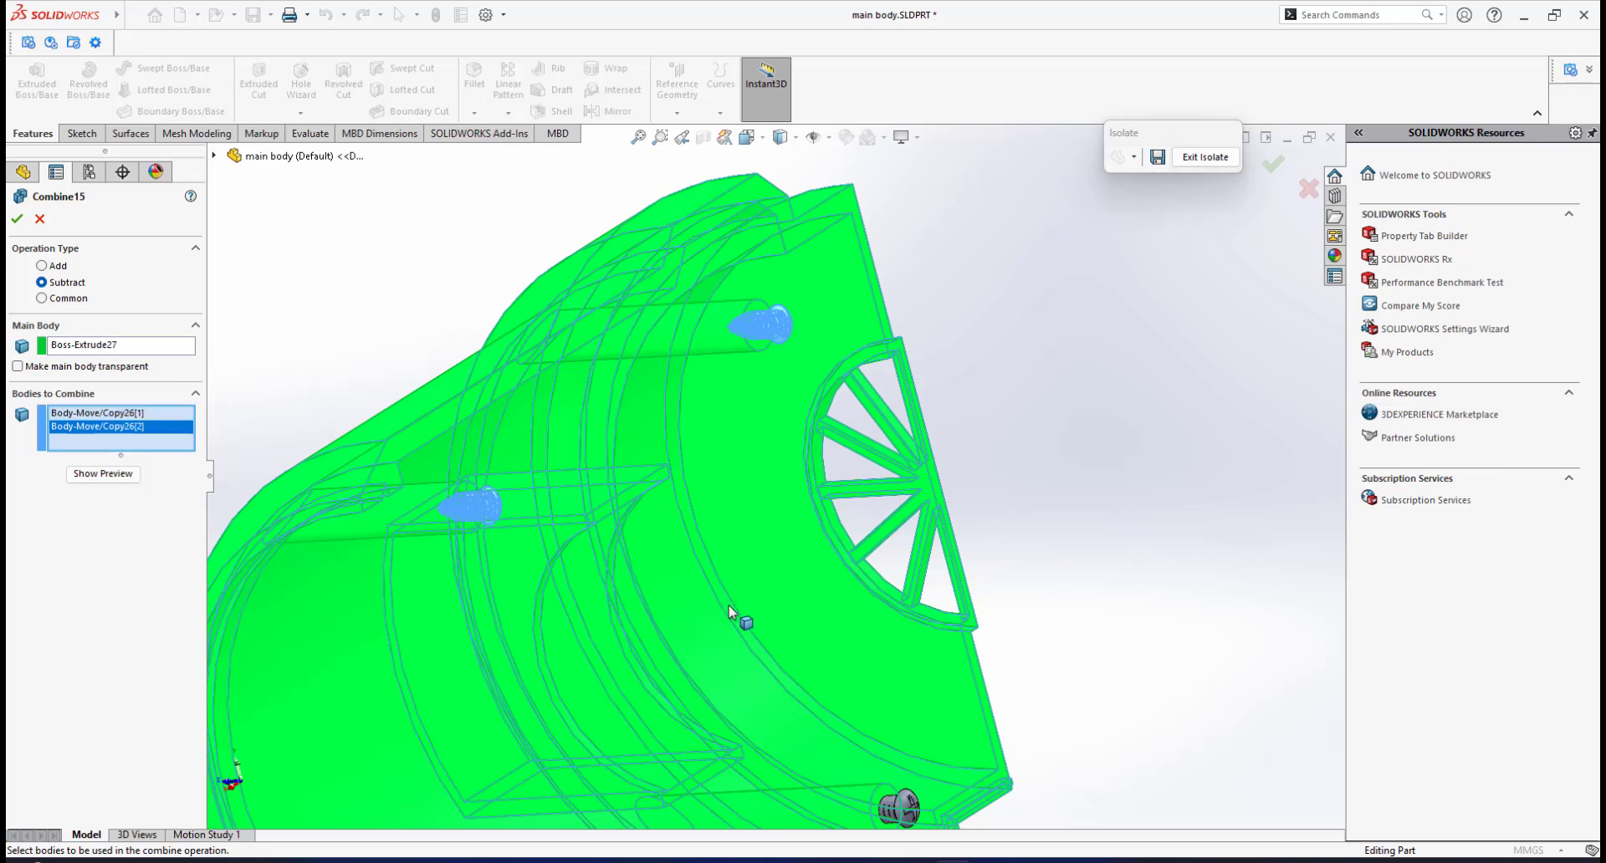
Add the three remaining screw bodies as bodies to combine and apply the Subtract operation to the isolated housing half
{"action": "scroll", "coordinate": [736, 611], "scroll_direction": "up", "scroll_amount": 5}
{"action": "scroll", "coordinate": [813, 636], "scroll_direction": "down", "scroll_amount": 3}
{"action": "left_click", "coordinate": [839, 572]}
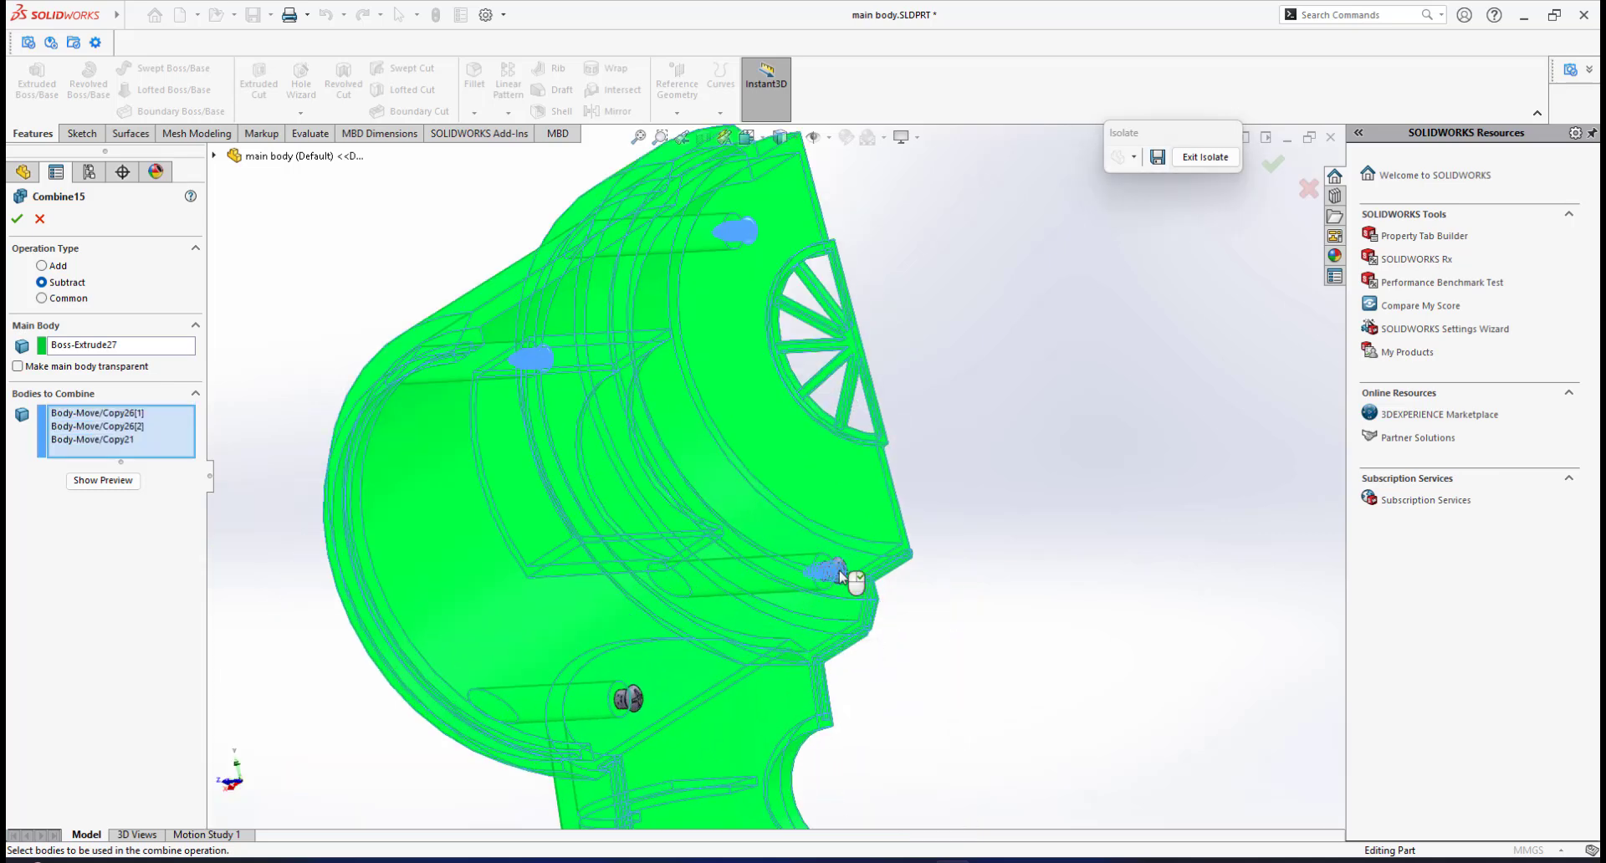
{"action": "left_click", "coordinate": [627, 698]}
{"action": "scroll", "coordinate": [714, 654], "scroll_direction": "up", "scroll_amount": 5}
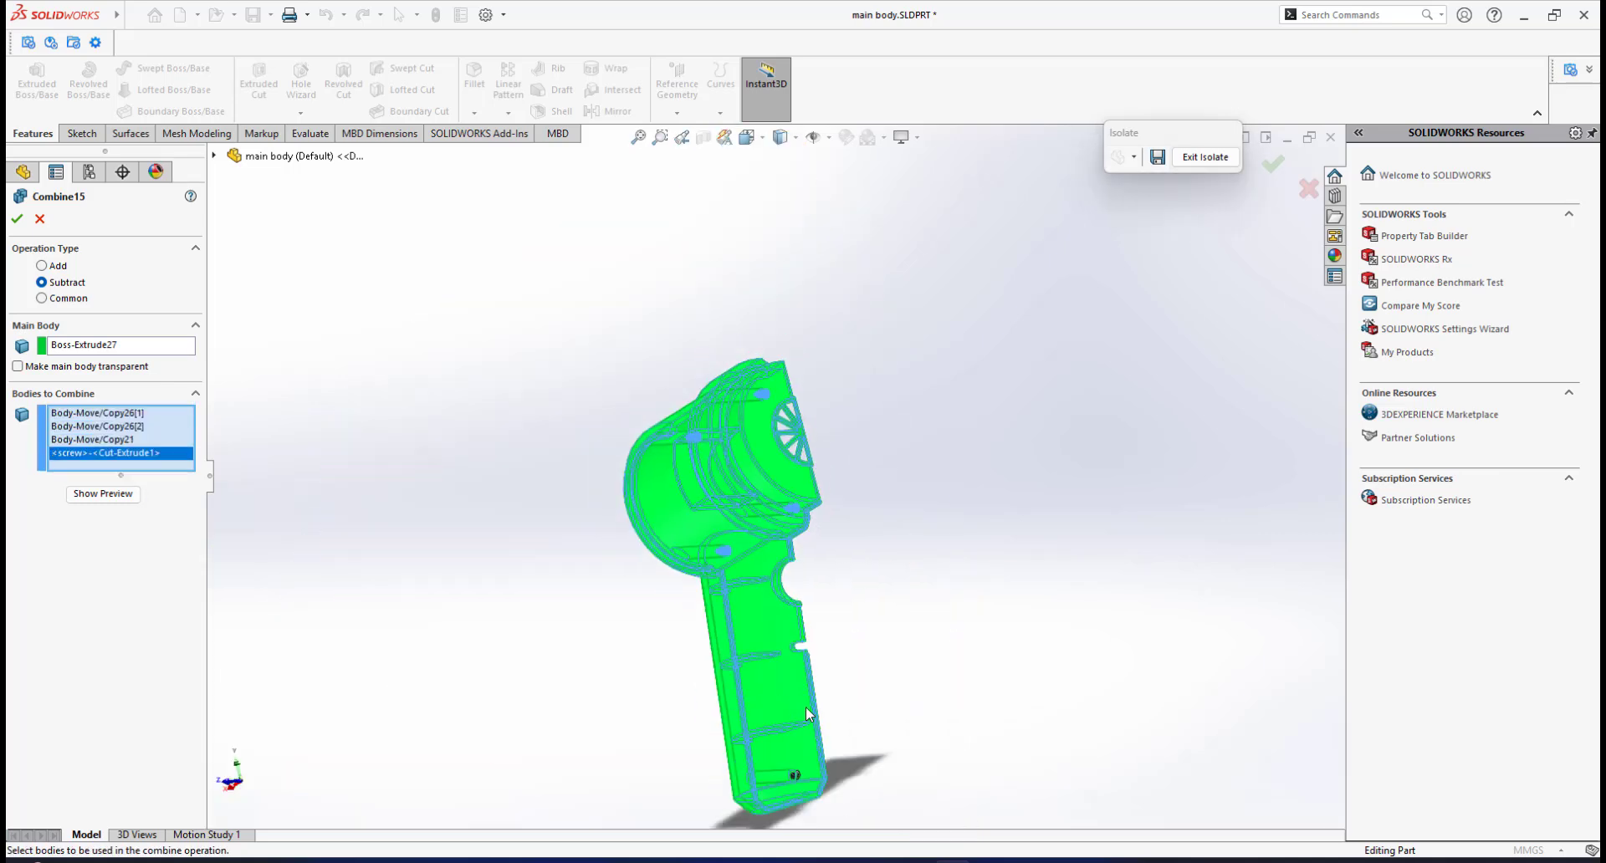
{"action": "scroll", "coordinate": [806, 719], "scroll_direction": "down", "scroll_amount": 5}
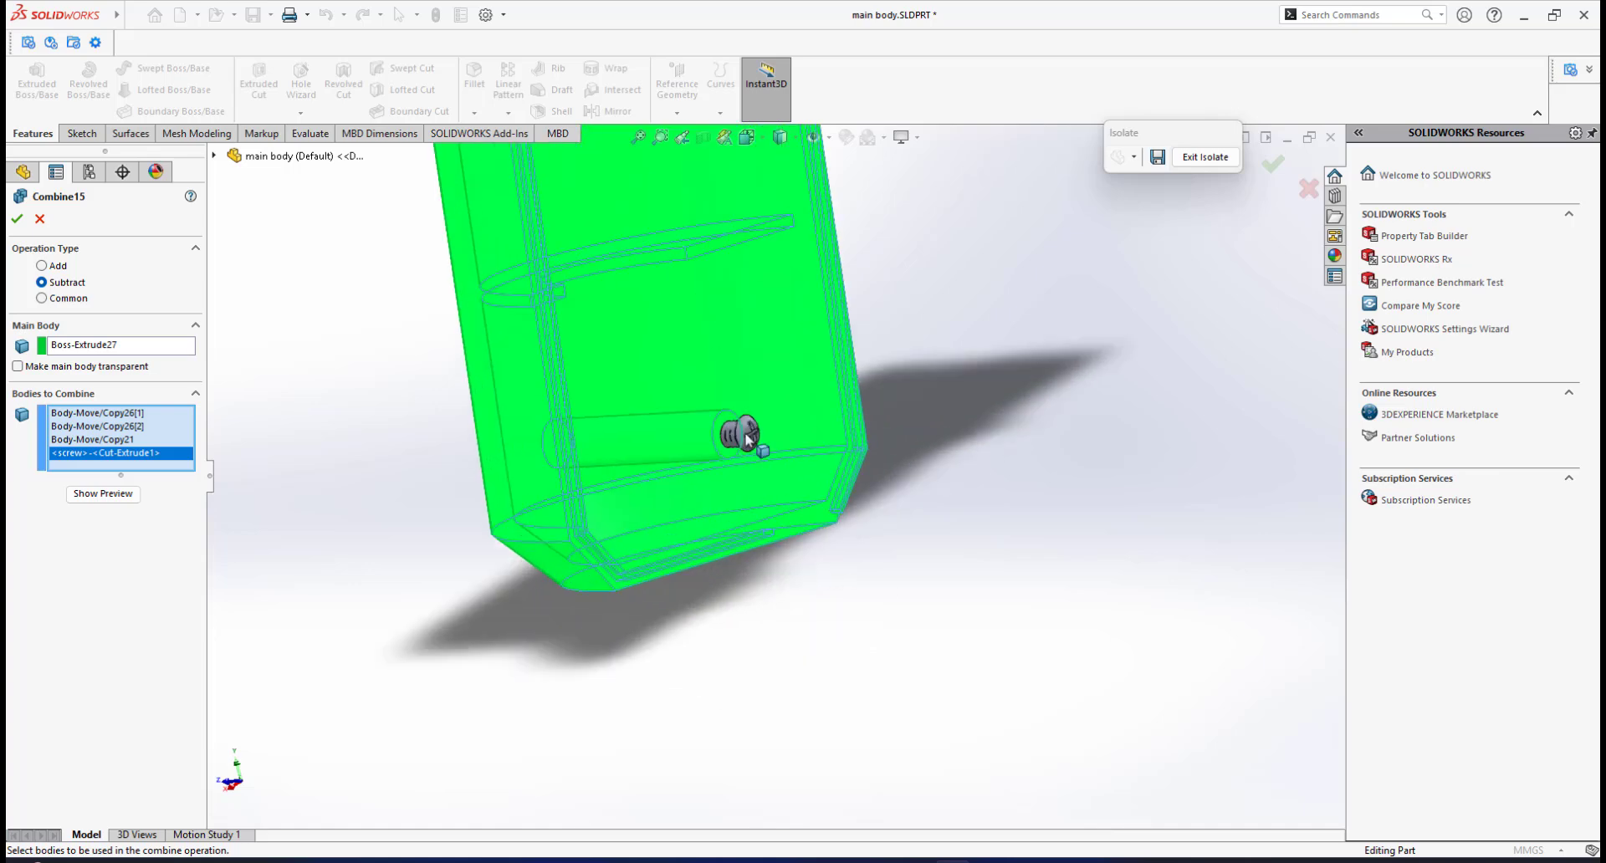
{"action": "left_click", "coordinate": [747, 441]}
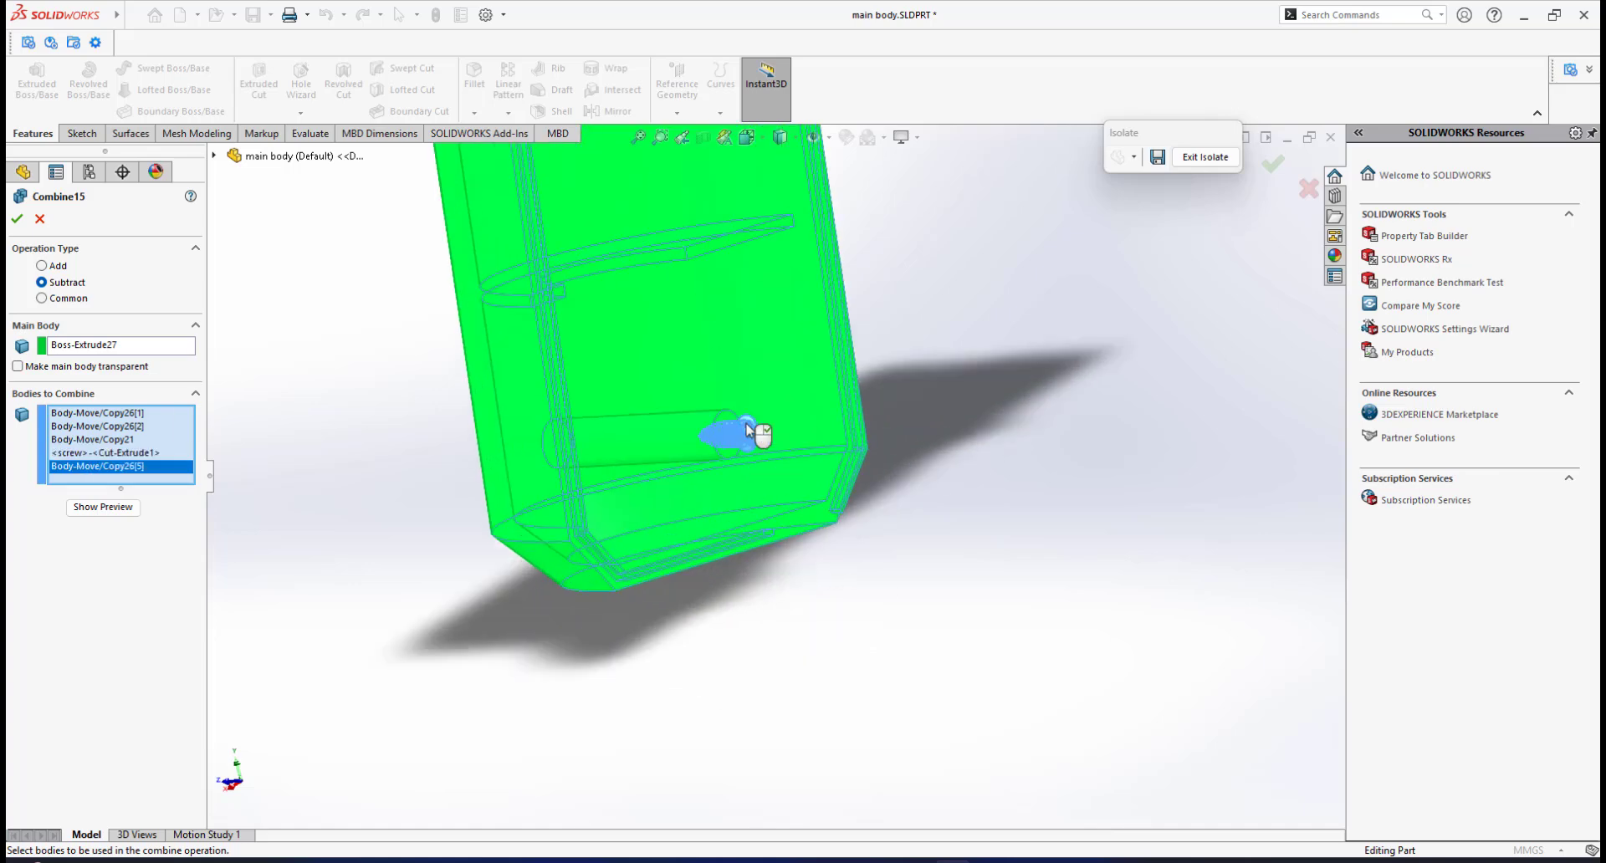
{"action": "left_click", "coordinate": [16, 218]}
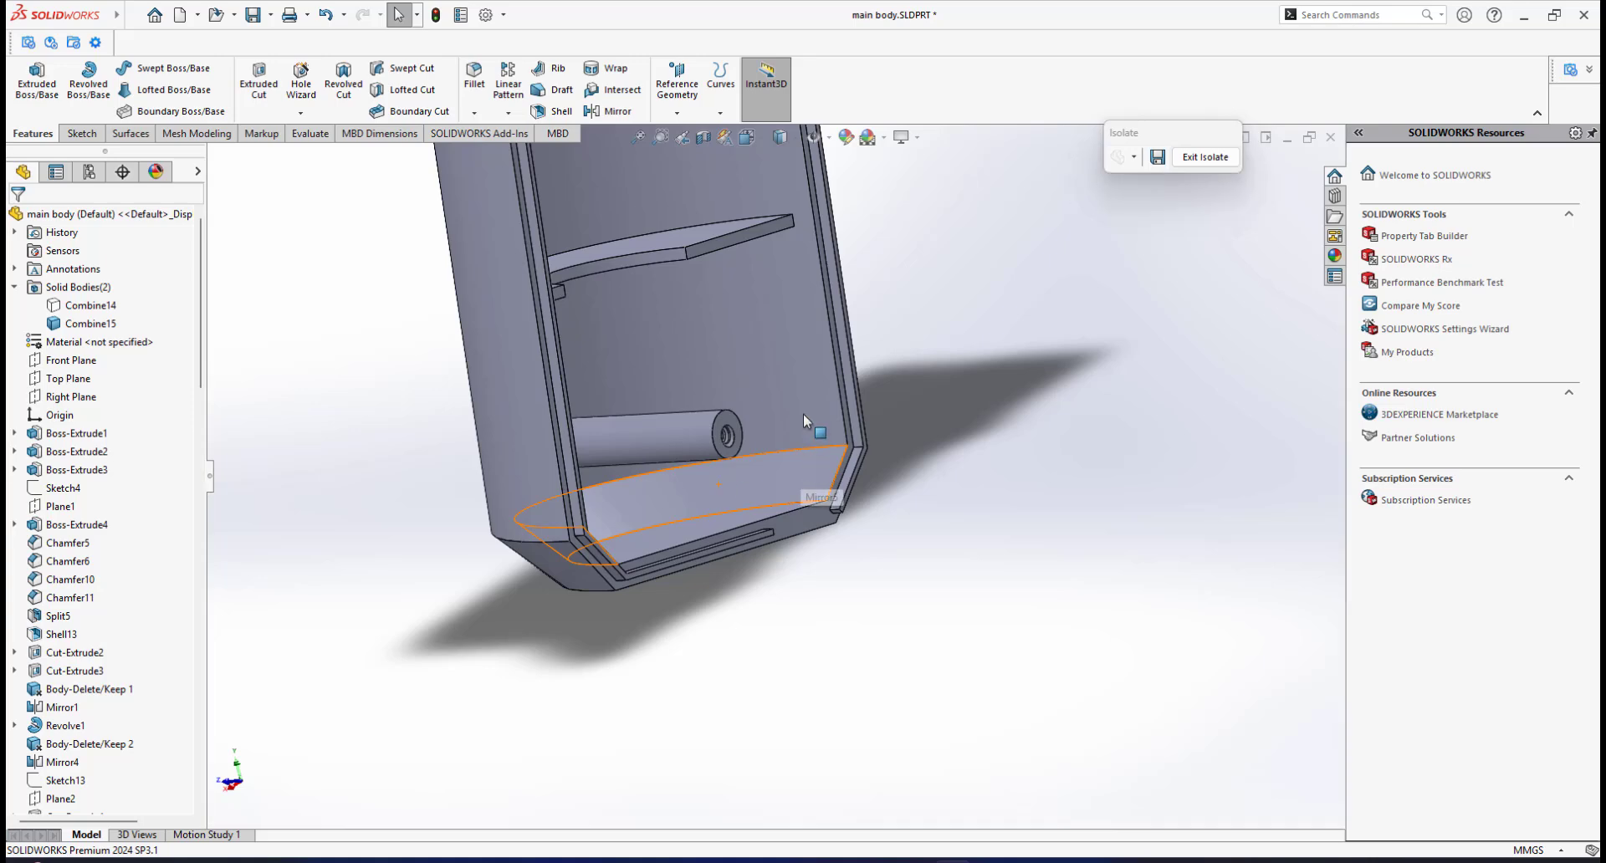
Exit the isolated view of the housing half and show the other housing half again
{"action": "scroll", "coordinate": [803, 414], "scroll_direction": "up", "scroll_amount": 8}
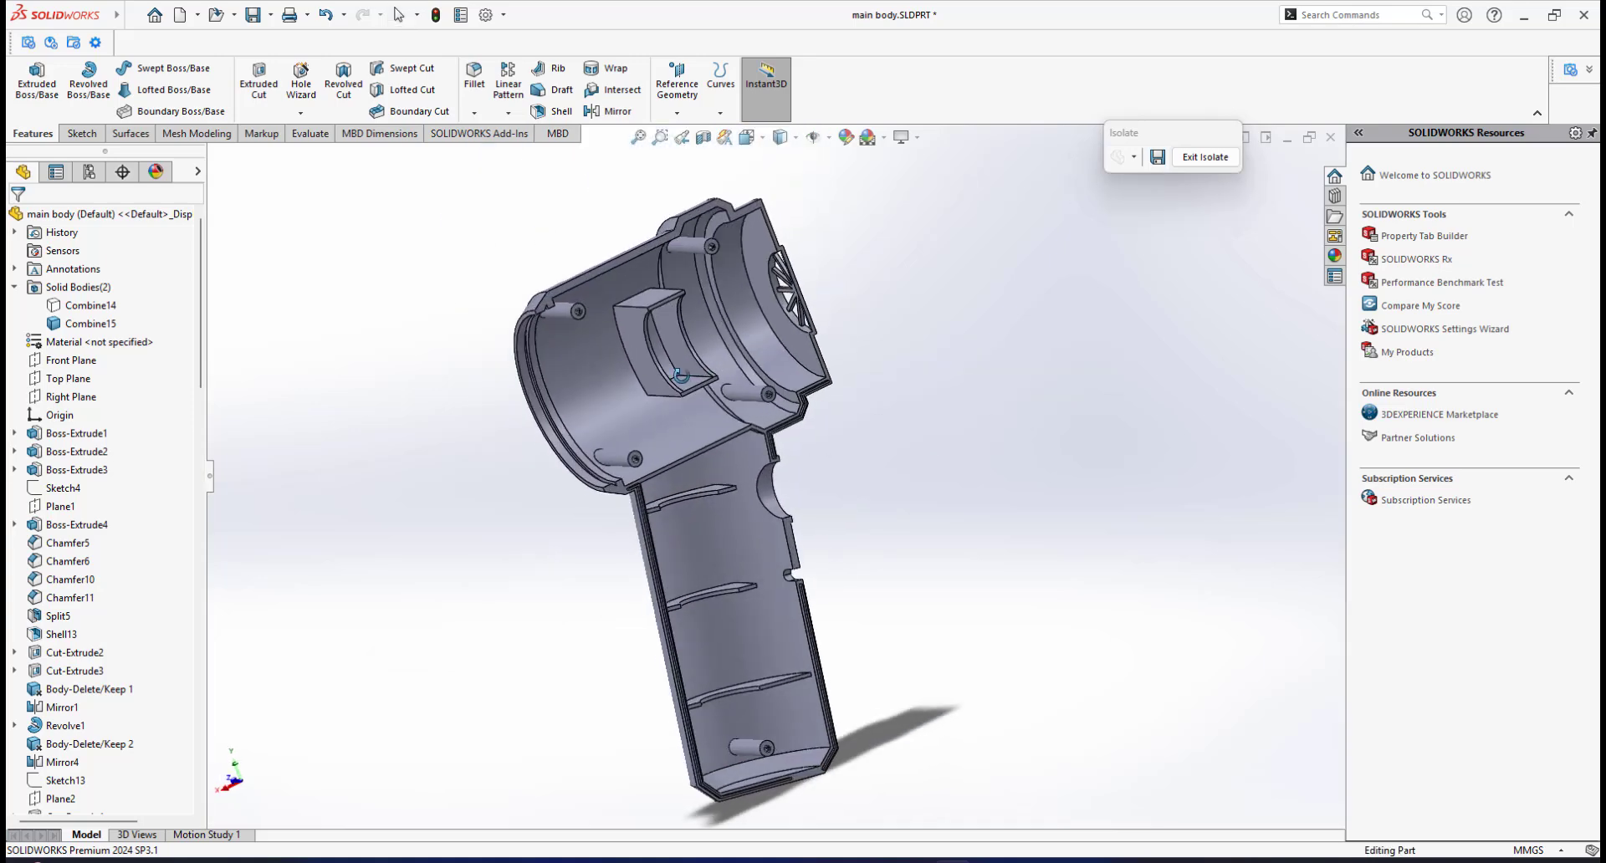
{"action": "scroll", "coordinate": [686, 274], "scroll_direction": "down", "scroll_amount": 4}
{"action": "middle_click_drag", "start_coordinate": [681, 375], "coordinate": [798, 540]}
{"action": "scroll", "coordinate": [861, 506], "scroll_direction": "up", "scroll_amount": 4}
{"action": "scroll", "coordinate": [733, 545], "scroll_direction": "up", "scroll_amount": 3}
{"action": "scroll", "coordinate": [730, 549], "scroll_direction": "down", "scroll_amount": 2}
{"action": "left_click", "coordinate": [1205, 157]}
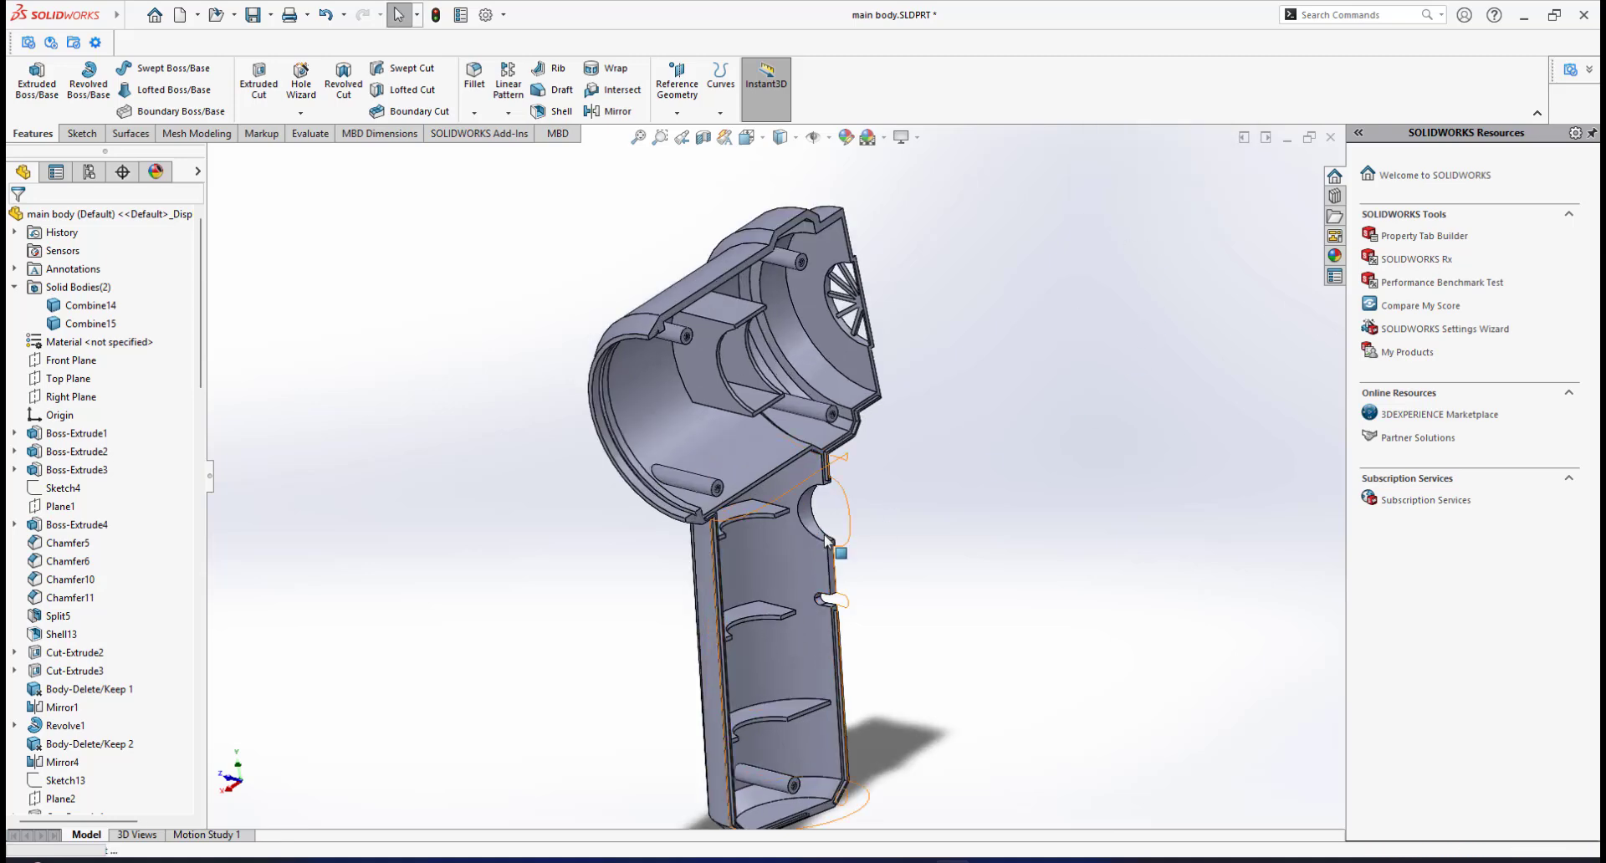
{"action": "key", "text": "shift+Tab"}
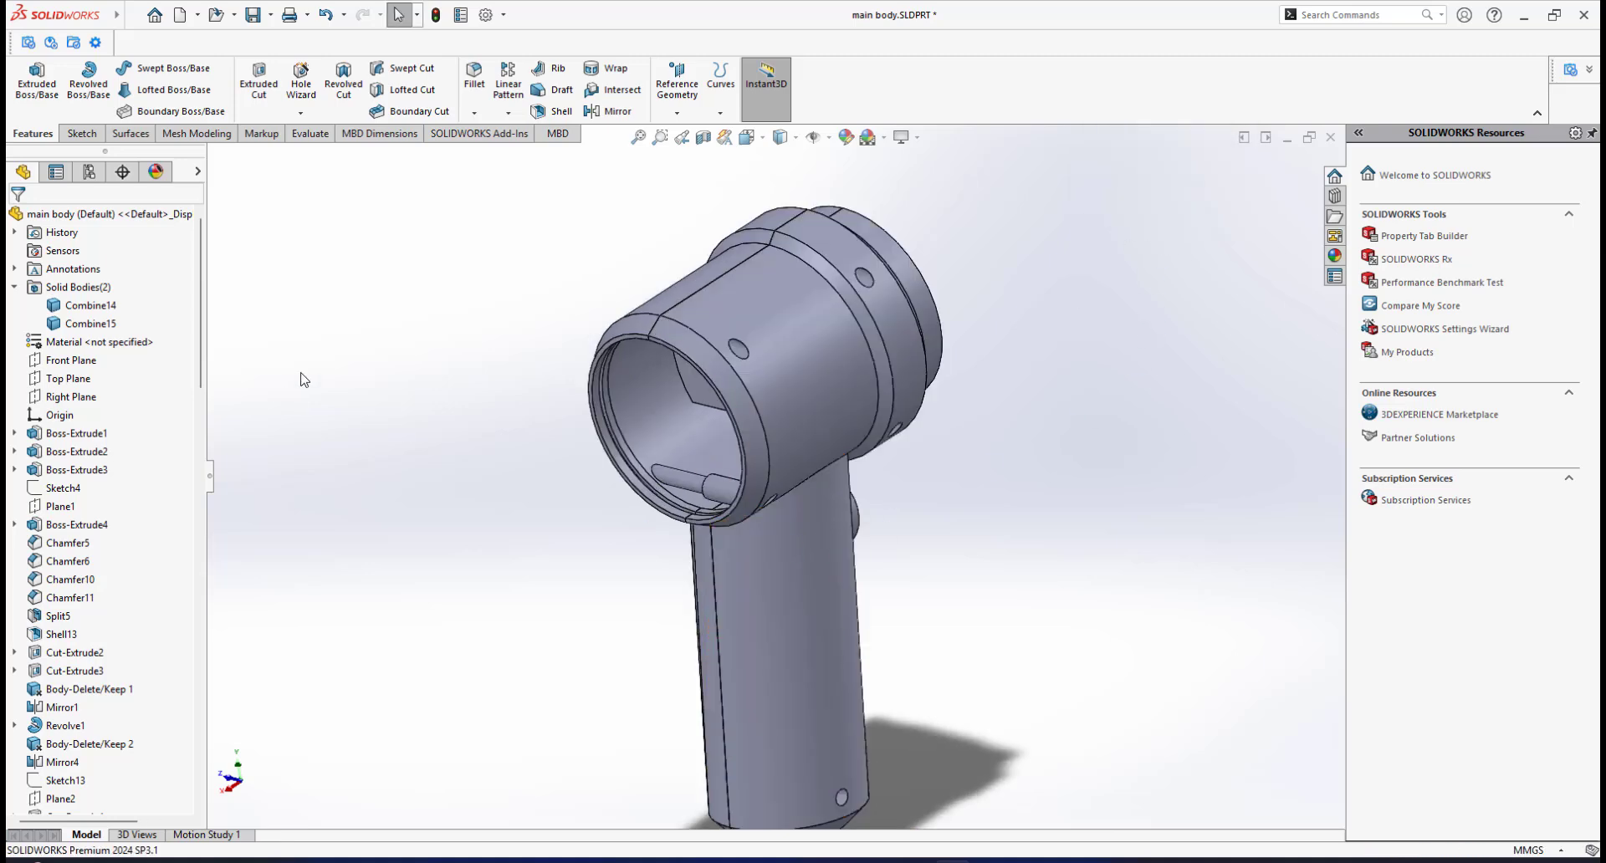
Examine the two solid bodies Combine14 and Combine15 by highlighting each one in turn, and clear the selection
{"action": "left_click", "coordinate": [91, 308]}
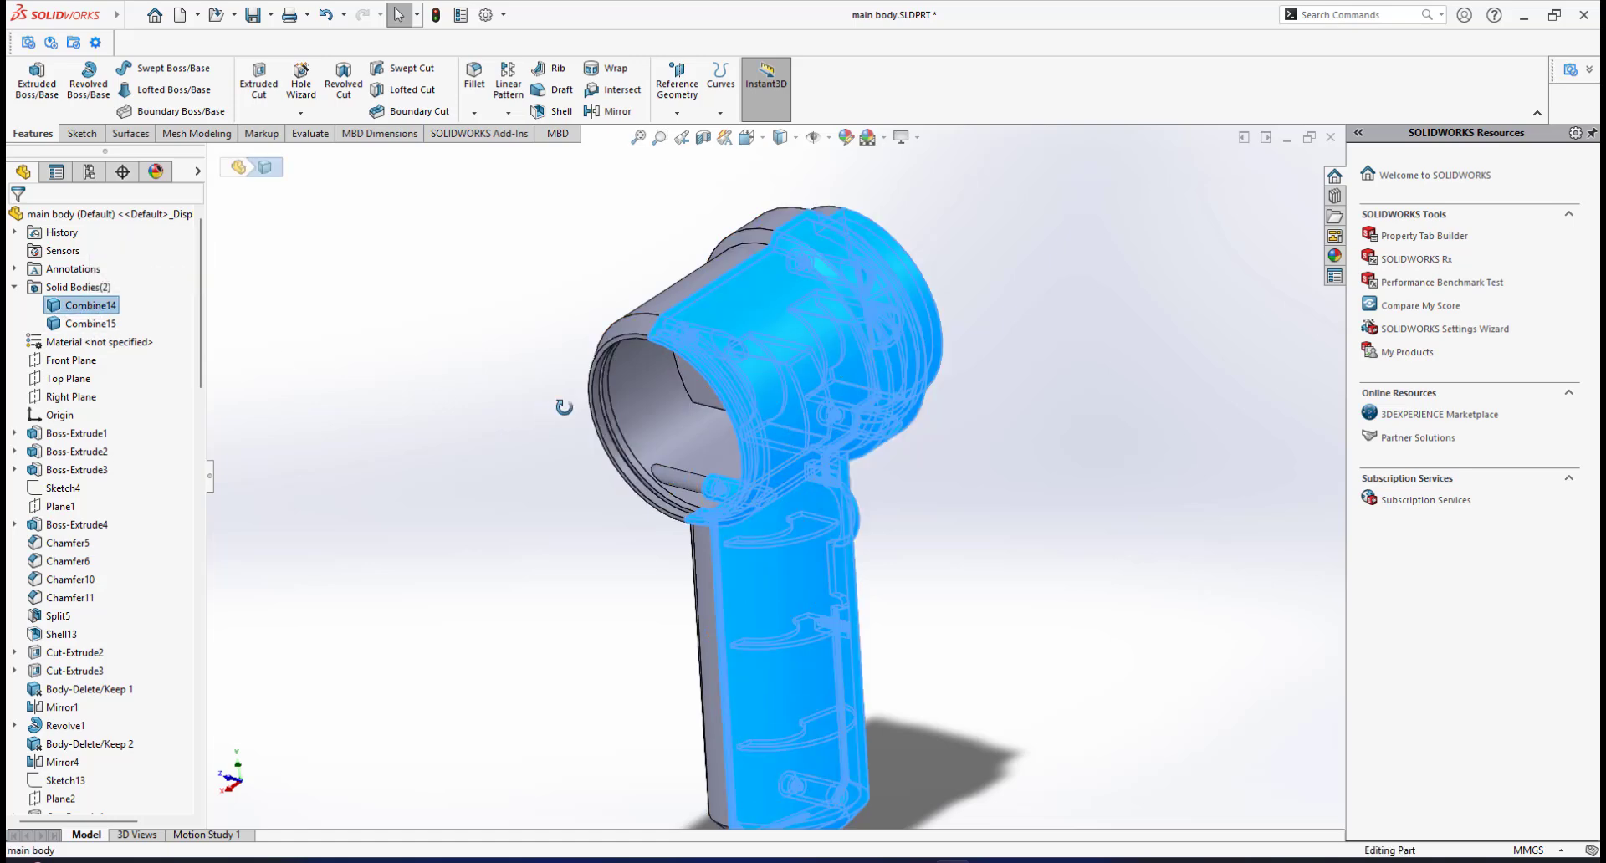
{"action": "middle_click_drag", "start_coordinate": [563, 405], "coordinate": [610, 399]}
{"action": "scroll", "coordinate": [890, 401], "scroll_direction": "down", "scroll_amount": 2}
{"action": "mouse_move", "coordinate": [846, 425]}
{"action": "middle_mouse_down"}
{"action": "mouse_move", "coordinate": [912, 423]}
{"action": "mouse_move", "coordinate": [837, 416]}
{"action": "middle_mouse_up"}
{"action": "left_click", "coordinate": [92, 325]}
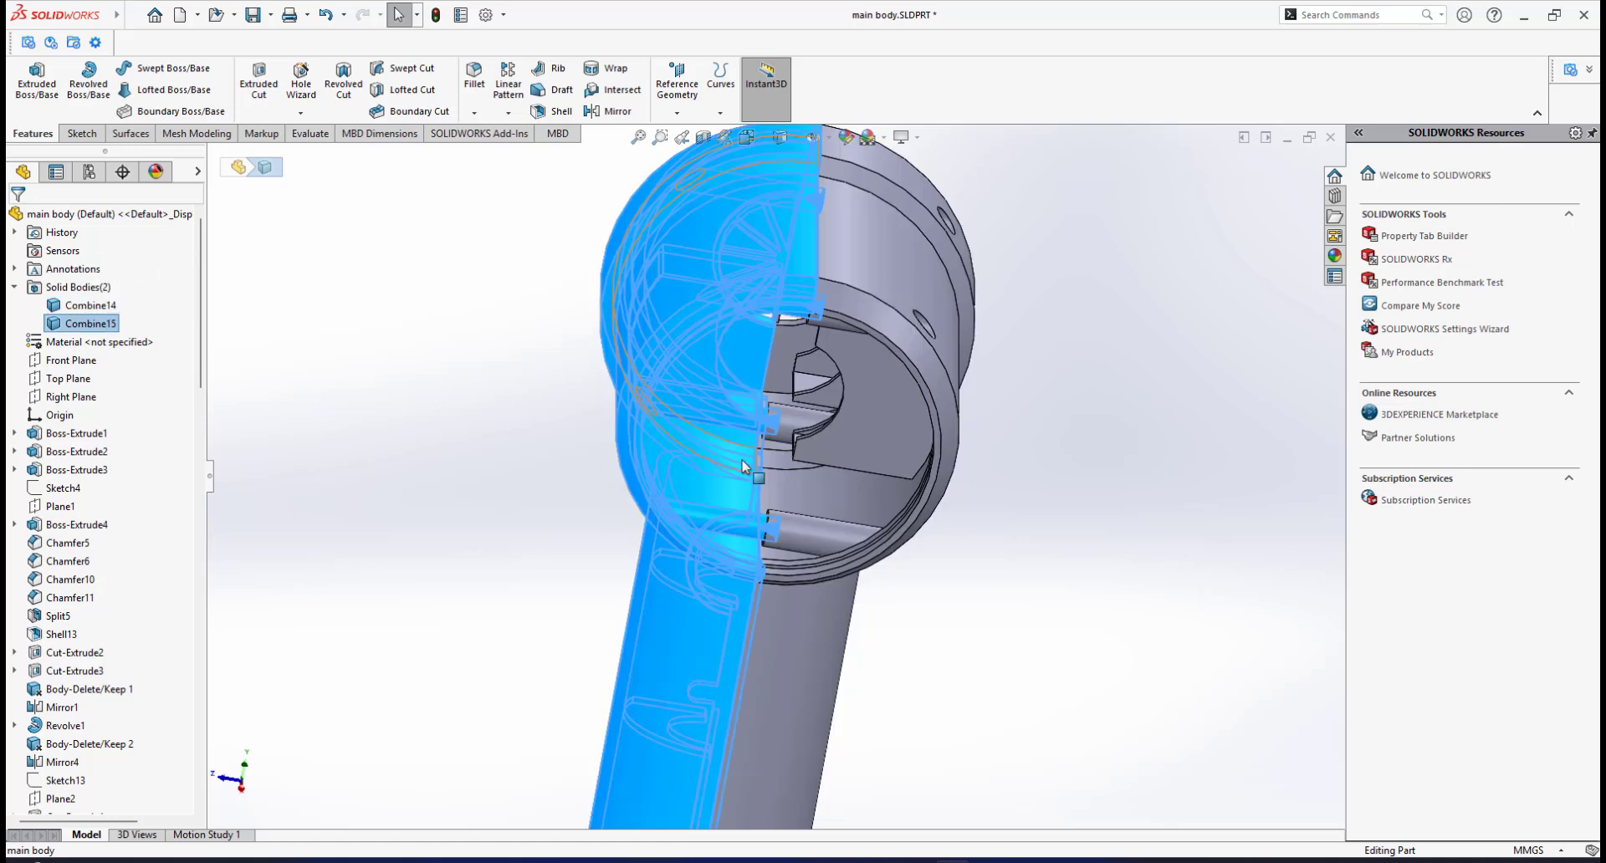
{"action": "middle_click_drag", "start_coordinate": [745, 469], "coordinate": [667, 424]}
{"action": "scroll", "coordinate": [679, 337], "scroll_direction": "up", "scroll_amount": 3}
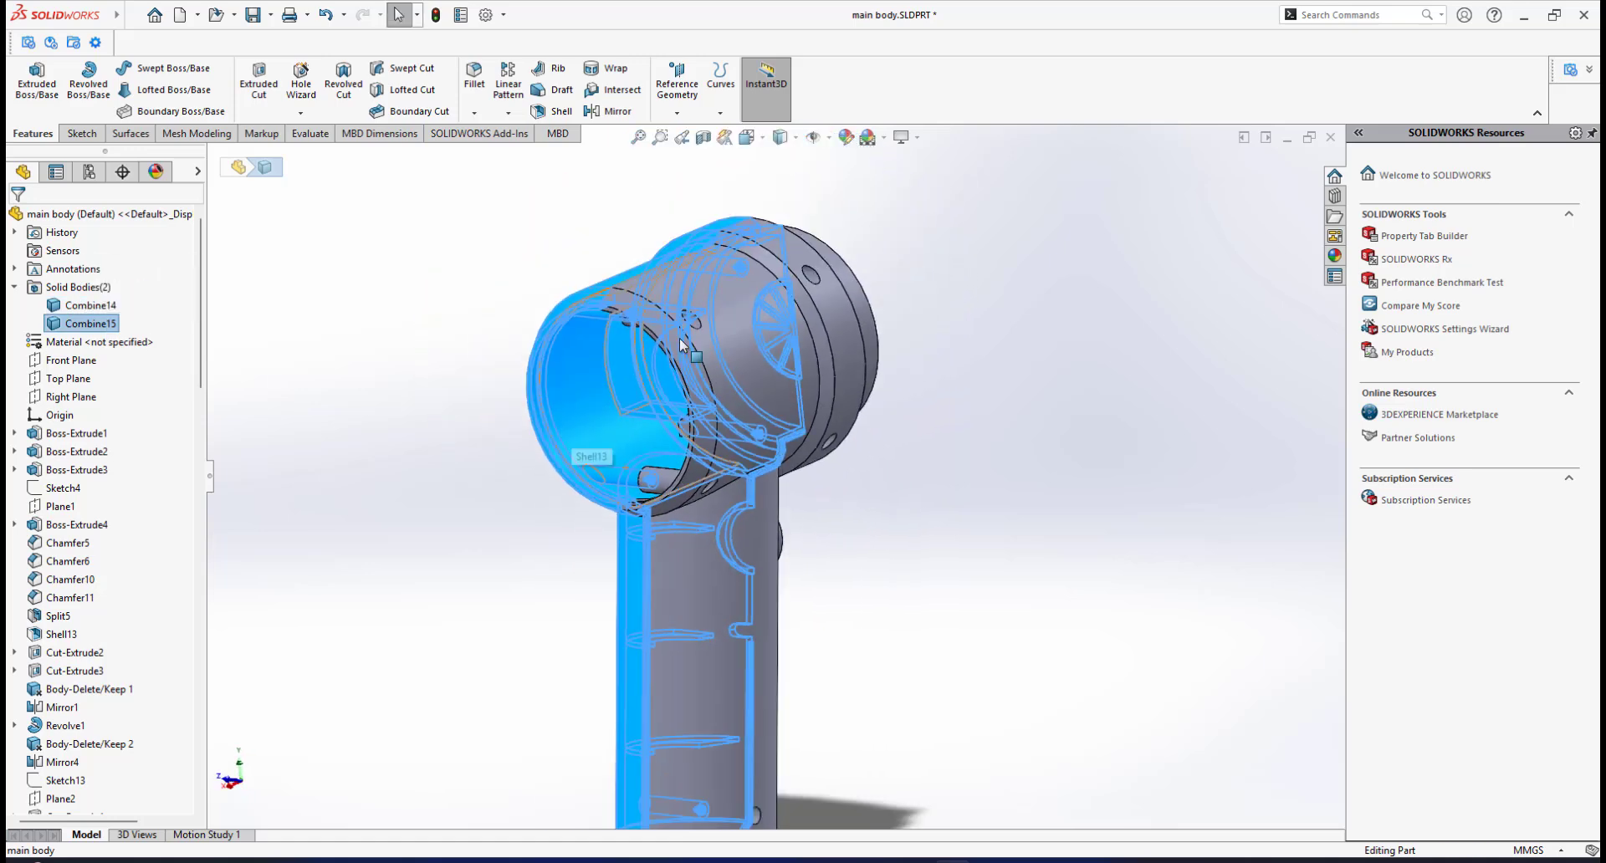
{"action": "middle_click_drag", "start_coordinate": [700, 347], "coordinate": [765, 429]}
{"action": "scroll", "coordinate": [725, 464], "scroll_direction": "up", "scroll_amount": 4}
{"action": "scroll", "coordinate": [764, 428], "scroll_direction": "down", "scroll_amount": 3}
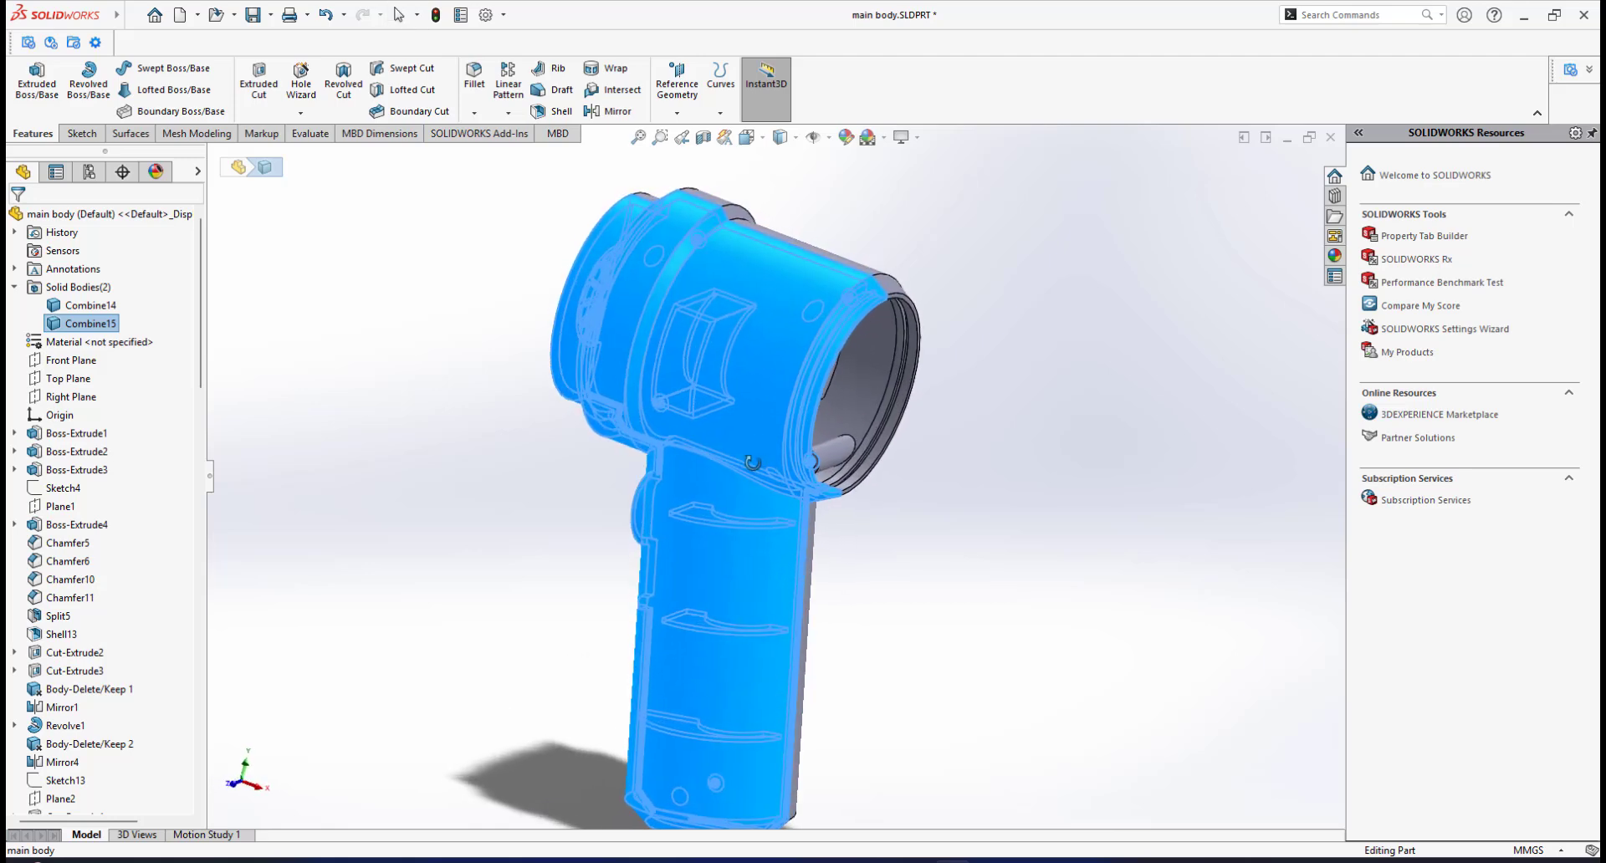
{"action": "left_click", "coordinate": [1087, 360]}
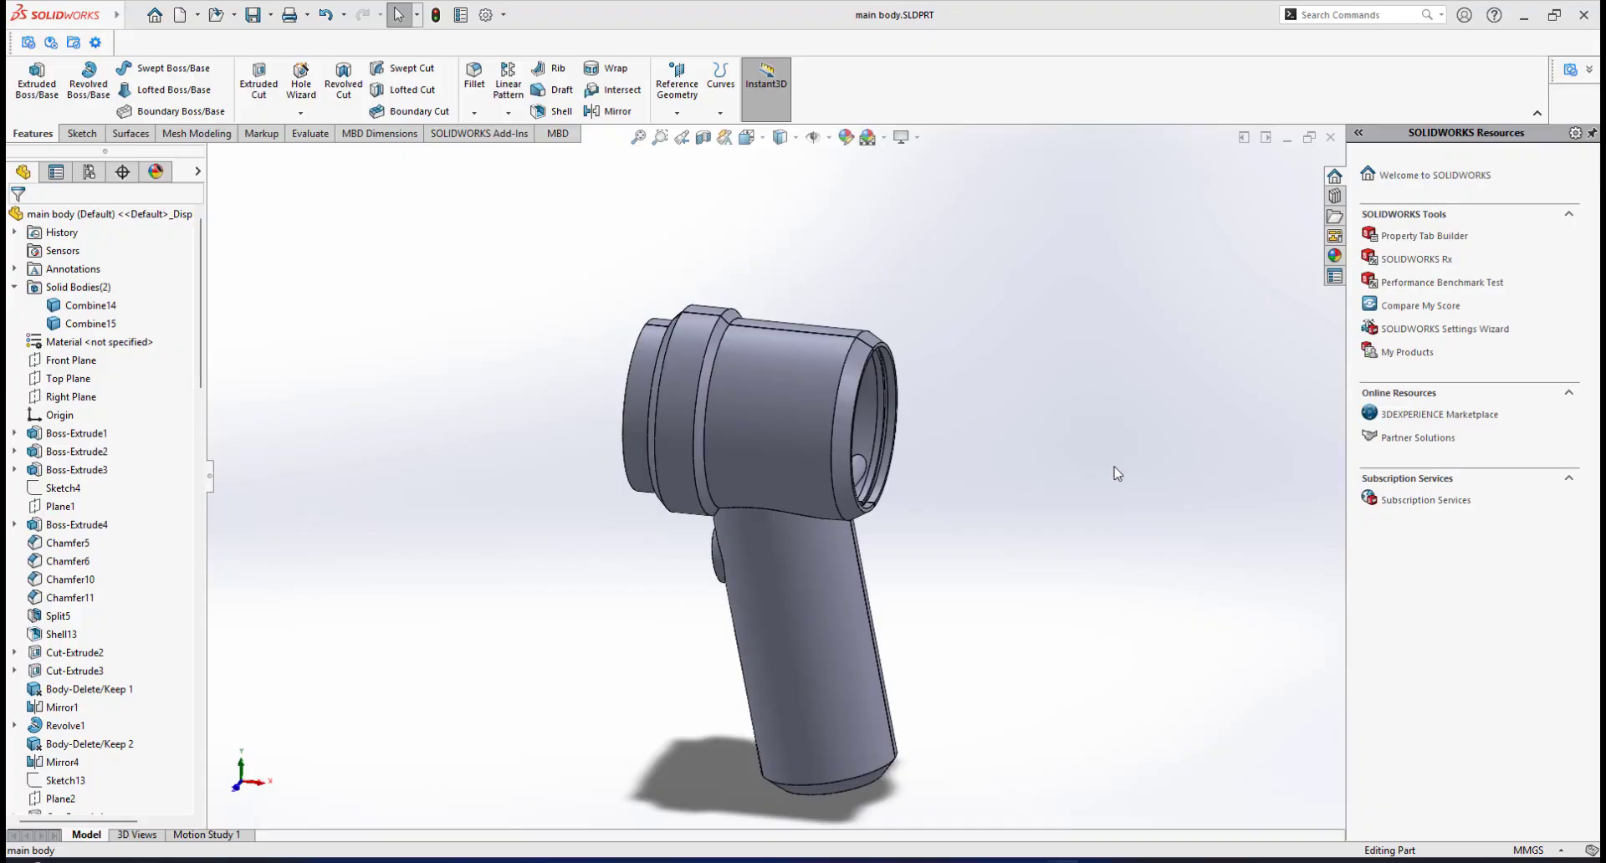
Switch to photo IMG_20251118_161744.jpg in IrfanView and mark the dust container's locking slot, the matching catch on the vacuum body, and an arrow between them
{"action": "scroll", "coordinate": [855, 524], "scroll_direction": "down", "scroll_amount": 3}
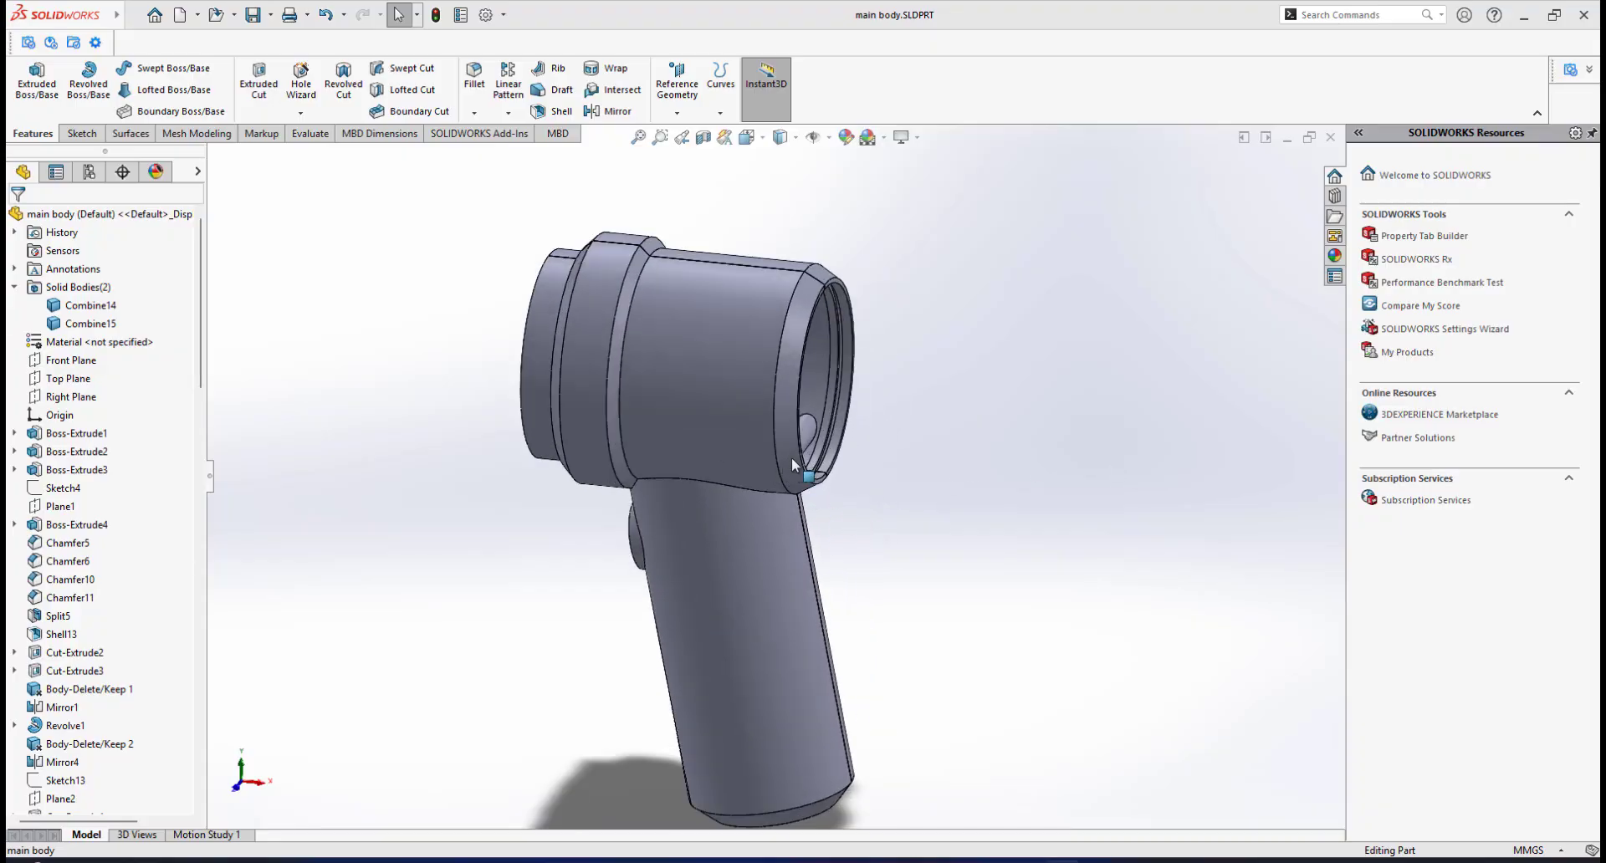
{"action": "scroll", "coordinate": [740, 423], "scroll_direction": "up", "scroll_amount": 3}
{"action": "middle_click_drag", "start_coordinate": [745, 444], "coordinate": [735, 339]}
{"action": "scroll", "coordinate": [697, 385], "scroll_direction": "down", "scroll_amount": 4}
{"action": "scroll", "coordinate": [704, 430], "scroll_direction": "down", "scroll_amount": 2}
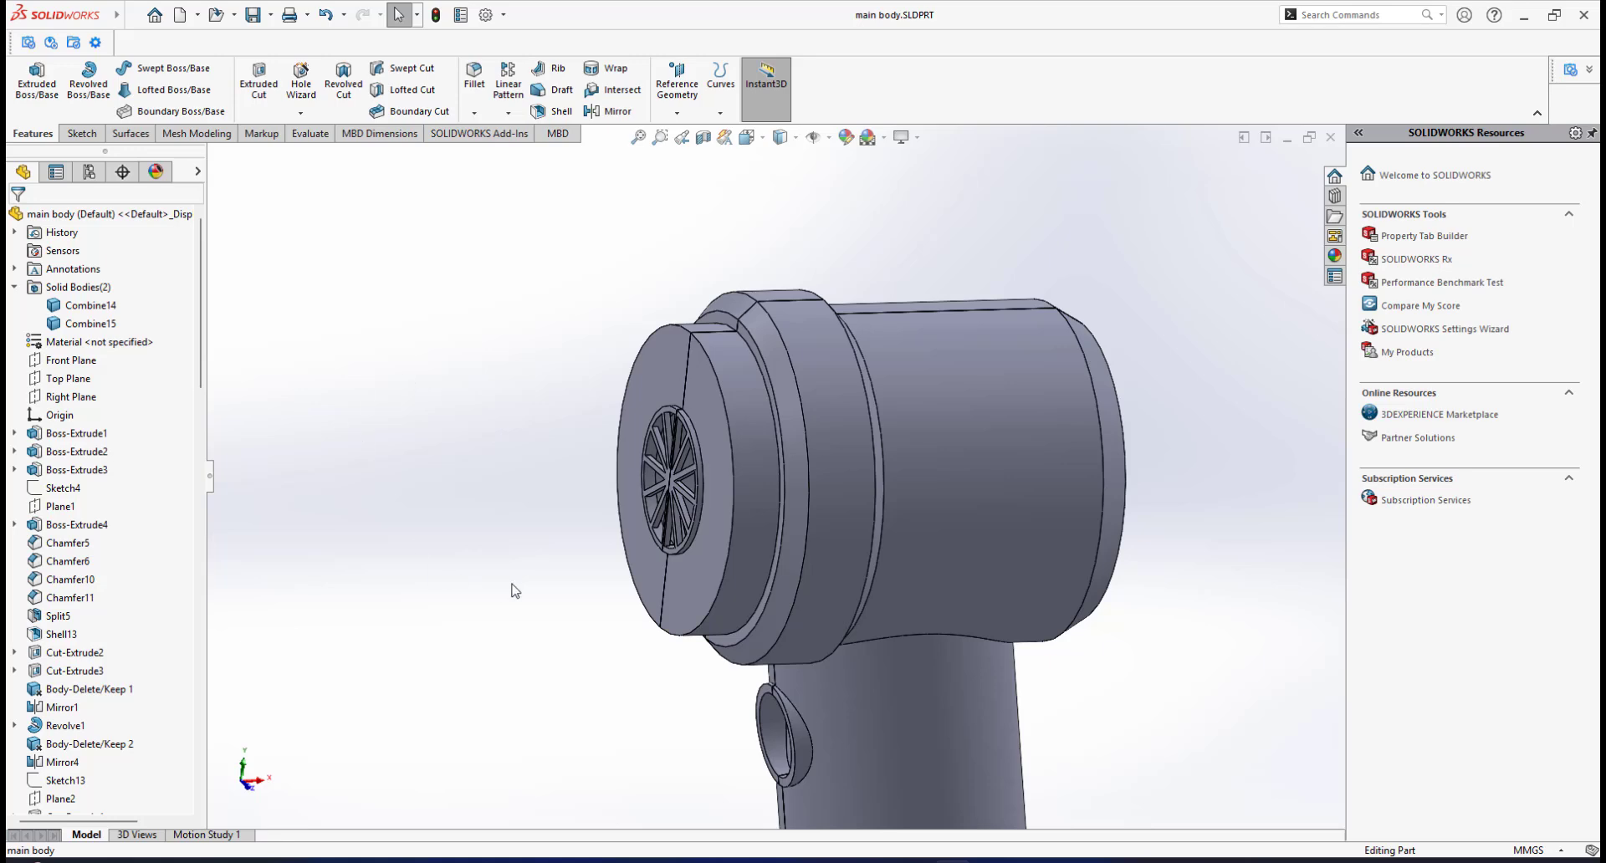
{"action": "left_click", "coordinate": [1025, 861]}
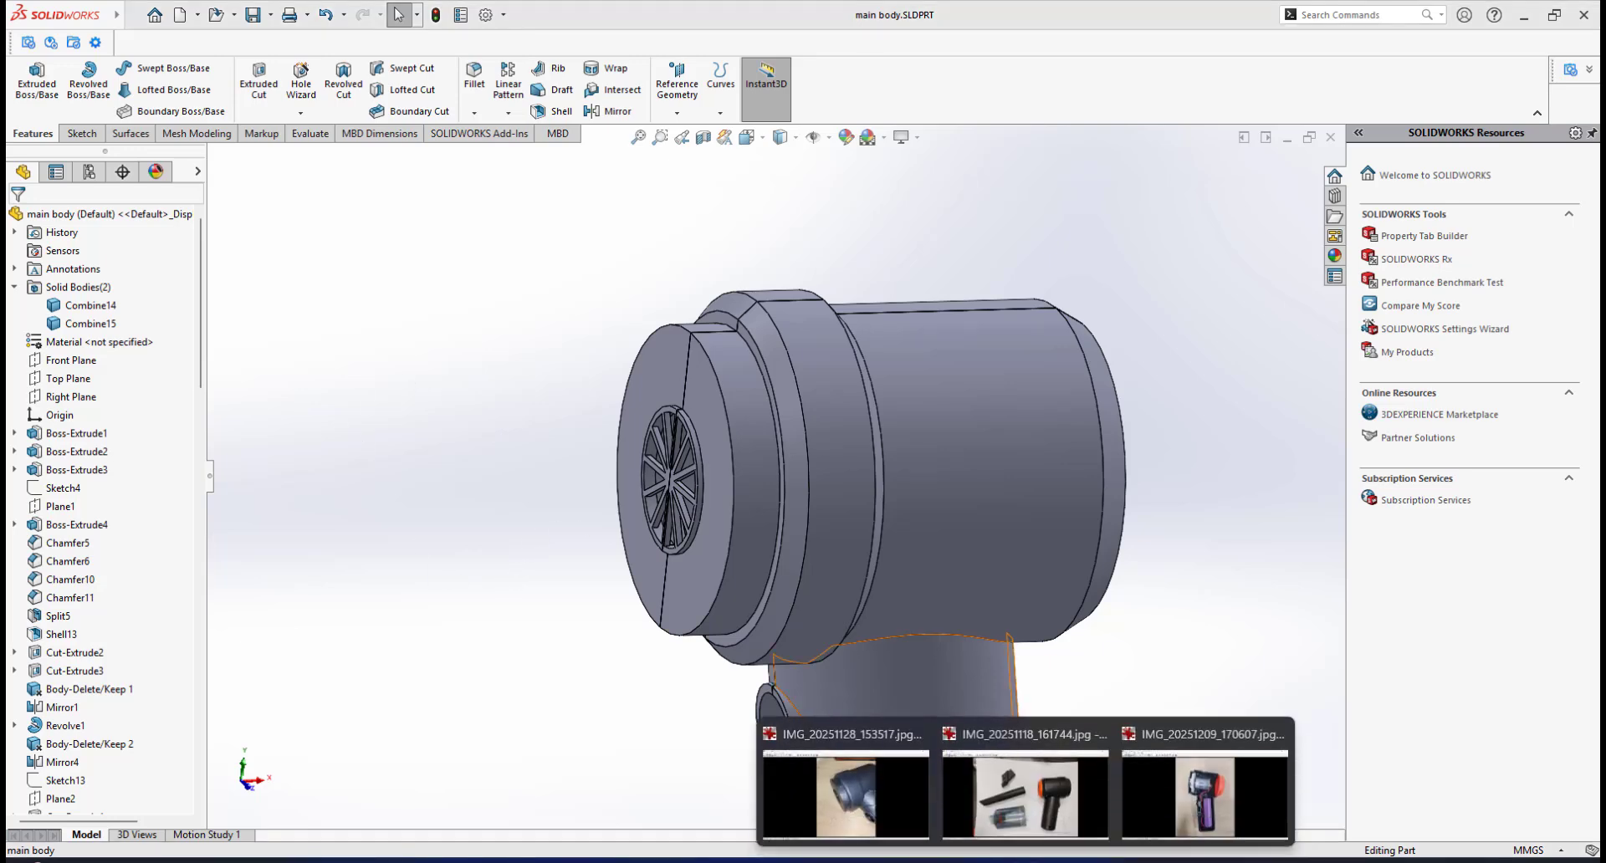
{"action": "left_click", "coordinate": [1035, 828]}
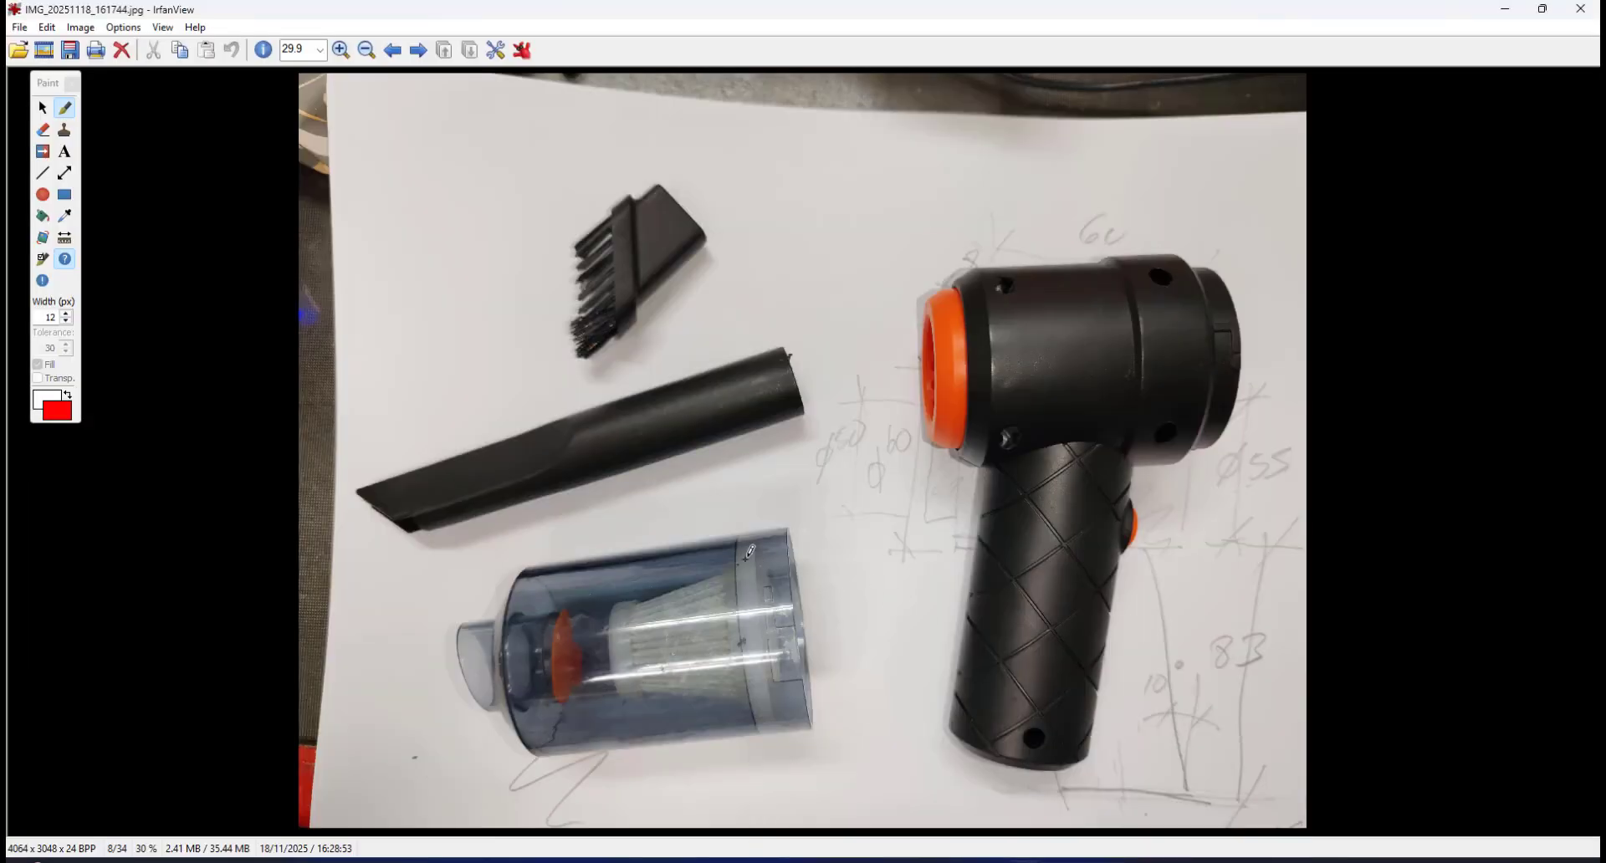
{"action": "mouse_move", "coordinate": [818, 625]}
{"action": "left_mouse_down"}
{"action": "mouse_move", "coordinate": [1016, 619]}
{"action": "mouse_move", "coordinate": [1286, 438]}
{"action": "mouse_move", "coordinate": [1253, 352]}
{"action": "mouse_move", "coordinate": [1287, 377]}
{"action": "left_mouse_up"}
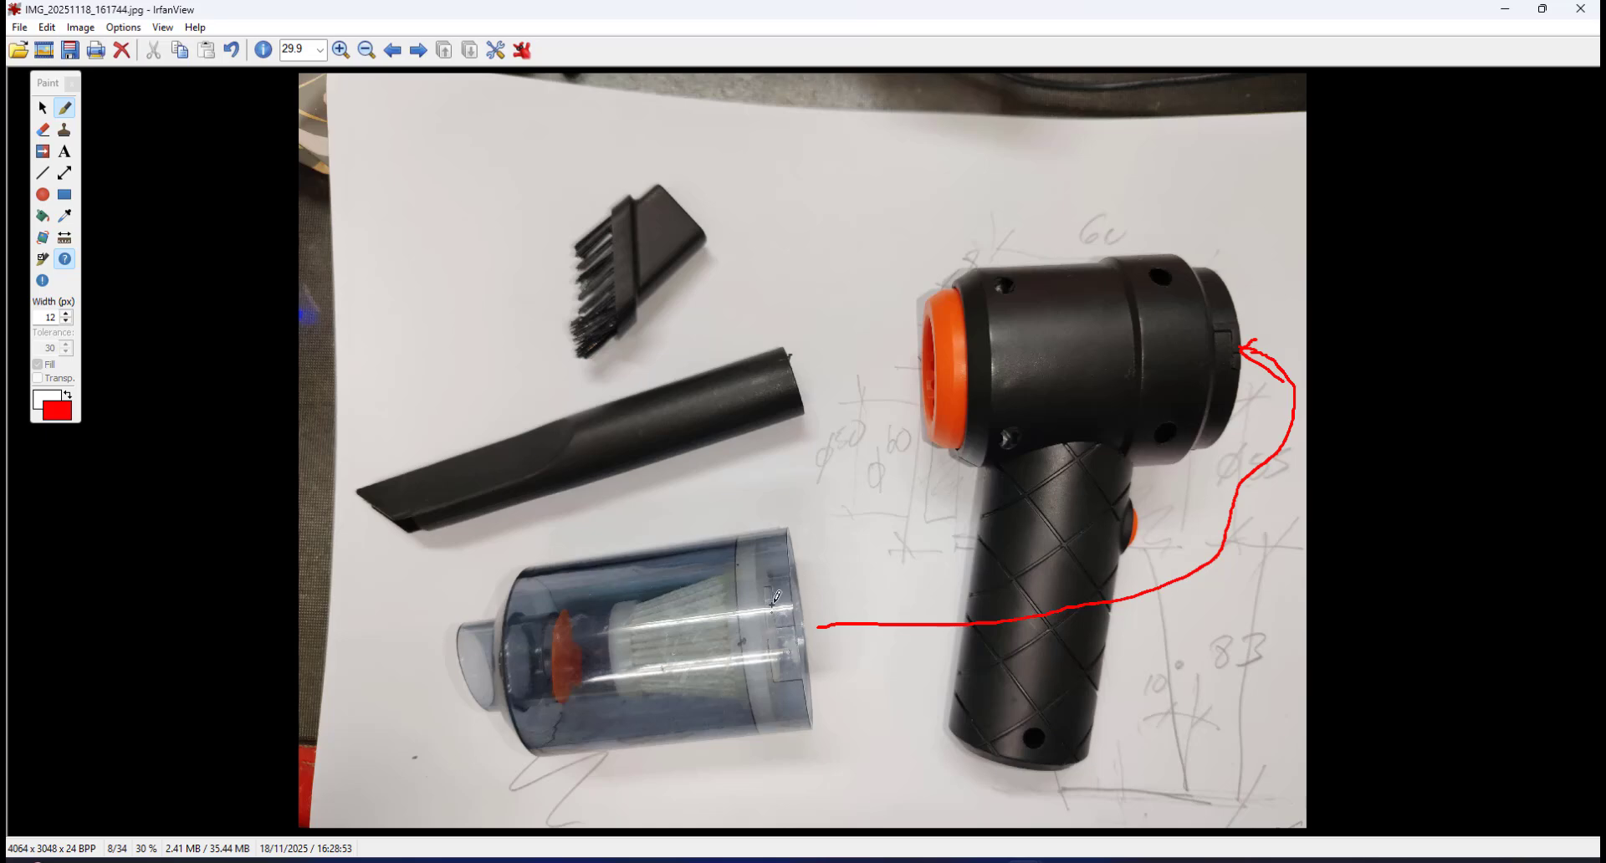
{"action": "mouse_move", "coordinate": [771, 587]}
{"action": "left_mouse_down"}
{"action": "mouse_move", "coordinate": [775, 680]}
{"action": "mouse_move", "coordinate": [801, 675]}
{"action": "left_mouse_up"}
{"action": "mouse_move", "coordinate": [1240, 309]}
{"action": "left_mouse_down"}
{"action": "mouse_move", "coordinate": [1202, 362]}
{"action": "mouse_move", "coordinate": [1255, 378]}
{"action": "left_mouse_up"}
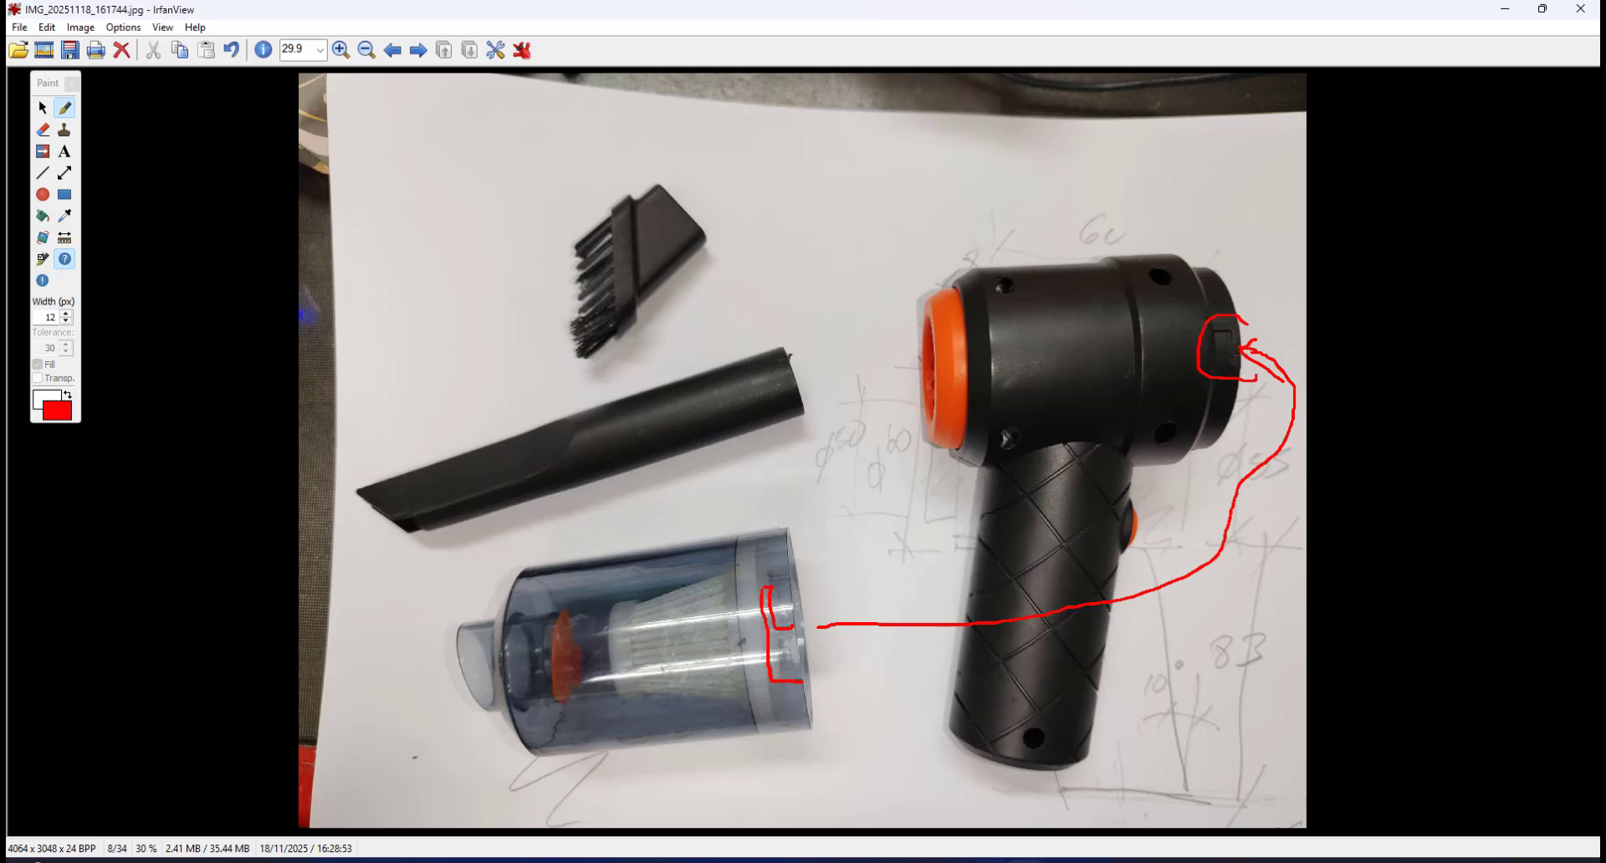
Switch to reference photo IMG_20251128_153517.jpg and undo the stray pen mark on it
{"action": "left_click", "coordinate": [1023, 861]}
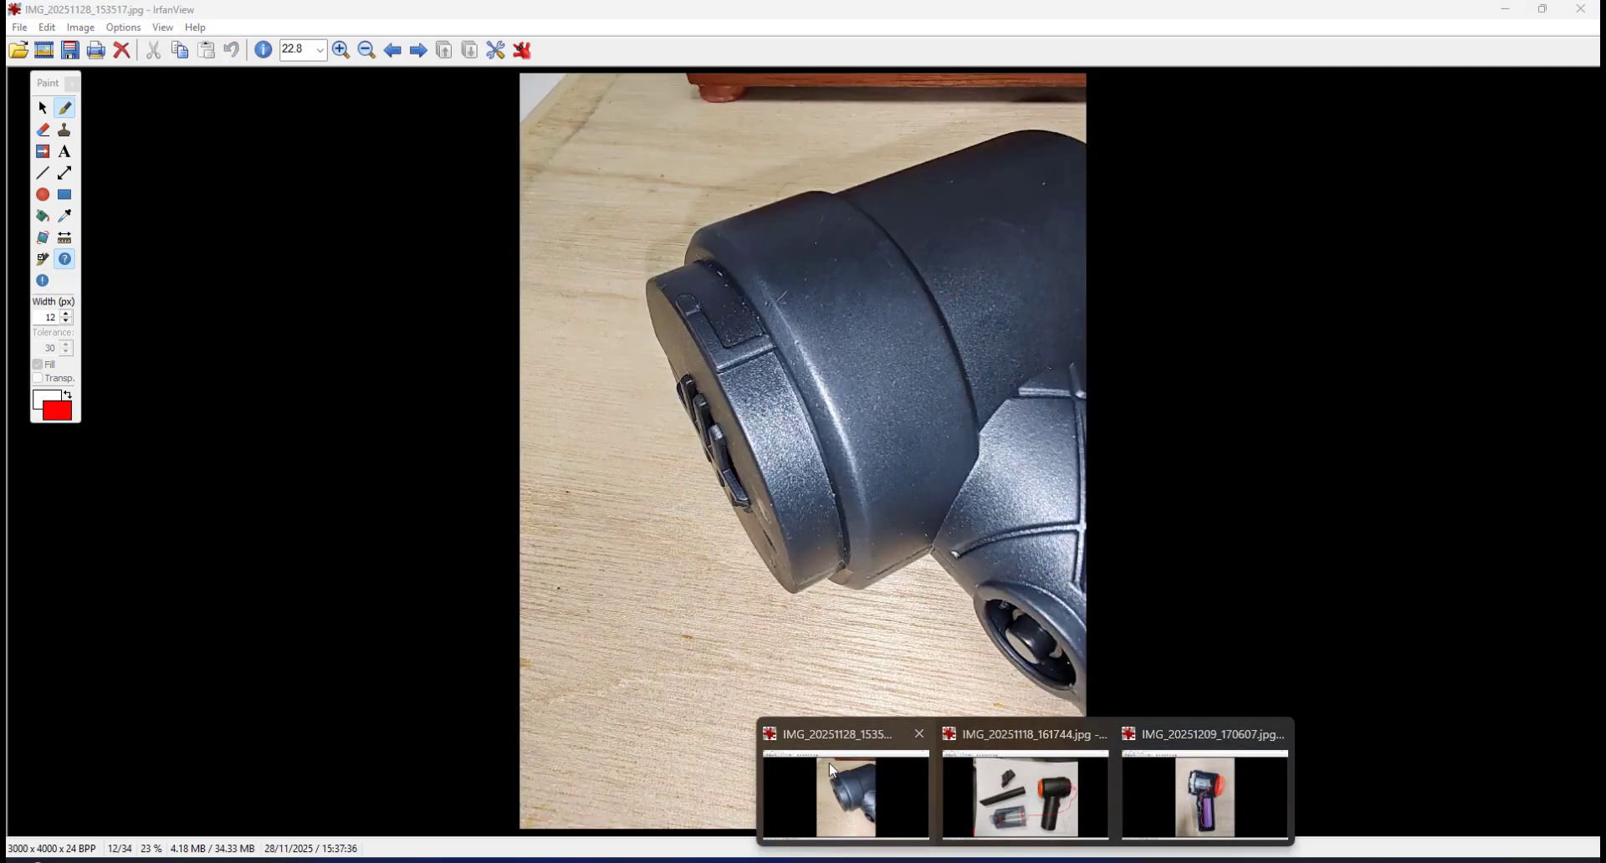
{"action": "left_click", "coordinate": [846, 793]}
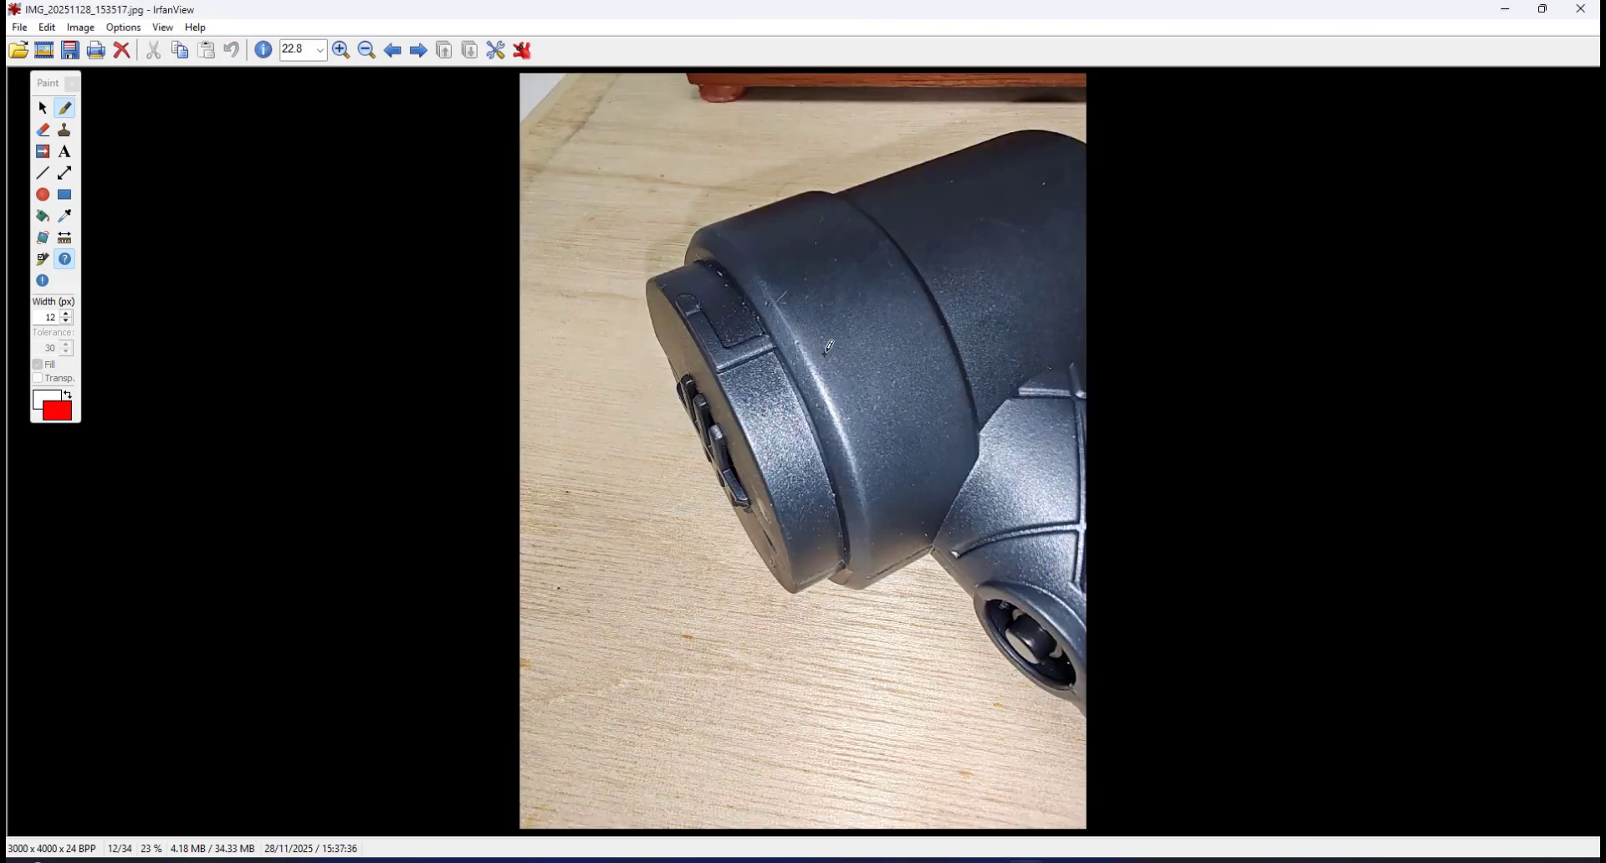
{"action": "mouse_move", "coordinate": [681, 294]}
{"action": "left_mouse_down"}
{"action": "mouse_move", "coordinate": [722, 332]}
{"action": "mouse_move", "coordinate": [762, 325]}
{"action": "mouse_move", "coordinate": [738, 360]}
{"action": "mouse_move", "coordinate": [721, 368]}
{"action": "mouse_move", "coordinate": [679, 293]}
{"action": "left_mouse_up"}
{"action": "left_click", "coordinate": [233, 50]}
Outline the locking recess area on the end collar in red, trace the collar edge beside it, and undo these marks
{"action": "left_click_drag", "start_coordinate": [601, 236], "coordinate": [669, 384]}
{"action": "mouse_move", "coordinate": [592, 234]}
{"action": "left_mouse_down"}
{"action": "mouse_move", "coordinate": [749, 186]}
{"action": "mouse_move", "coordinate": [847, 343]}
{"action": "mouse_move", "coordinate": [670, 383]}
{"action": "left_mouse_up"}
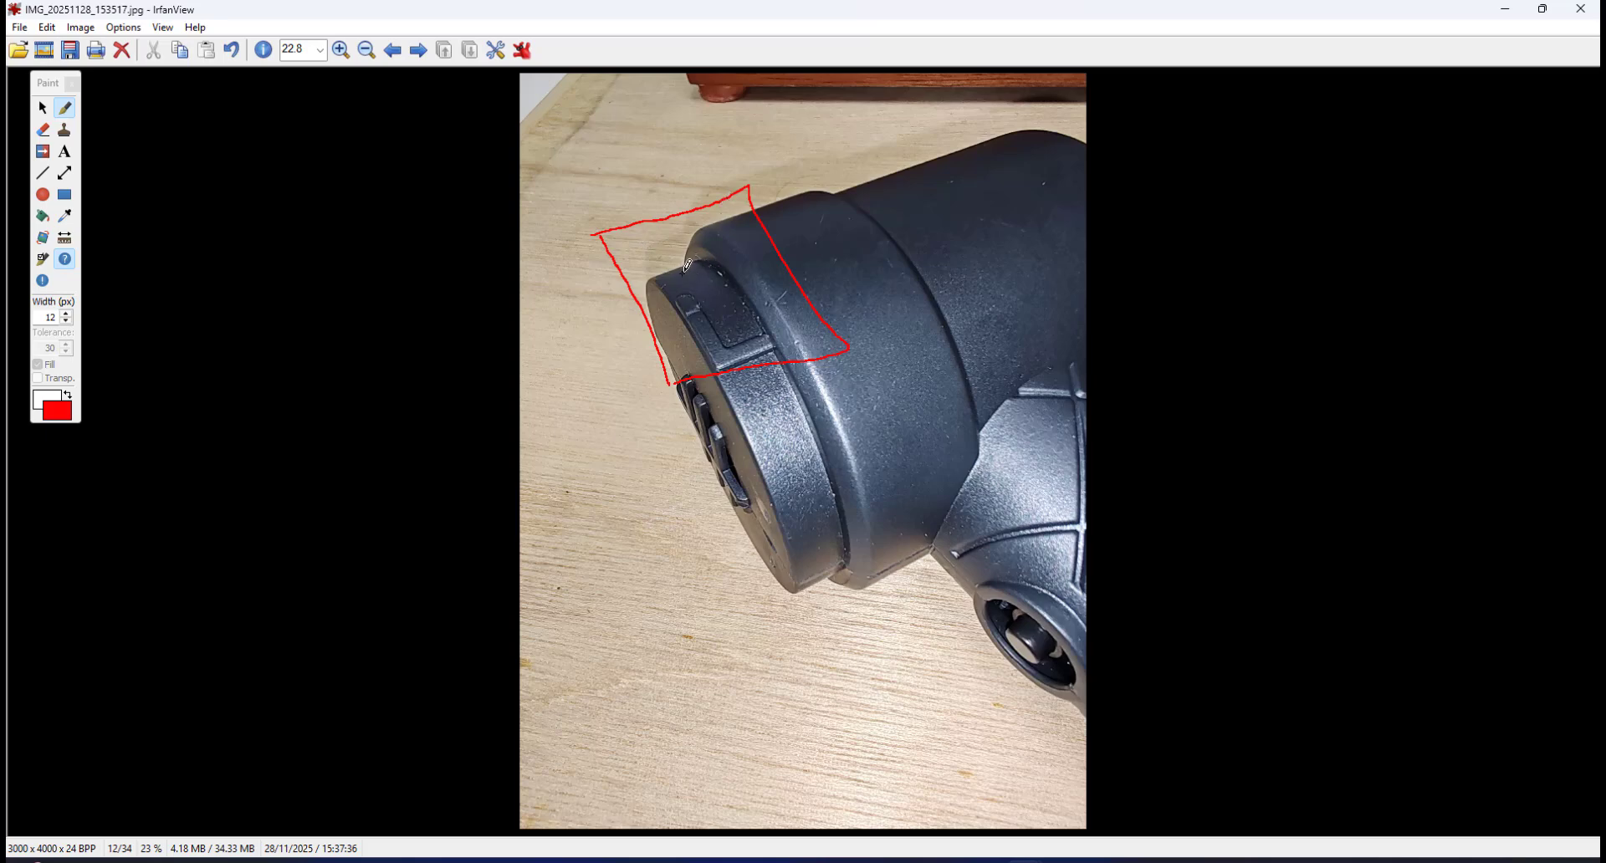
{"action": "left_click_drag", "start_coordinate": [672, 268], "coordinate": [700, 321]}
{"action": "mouse_move", "coordinate": [690, 264]}
{"action": "left_mouse_down"}
{"action": "mouse_move", "coordinate": [707, 299]}
{"action": "mouse_move", "coordinate": [759, 301]}
{"action": "mouse_move", "coordinate": [717, 318]}
{"action": "left_mouse_up"}
{"action": "left_click", "coordinate": [232, 51]}
{"action": "left_click", "coordinate": [232, 51]}
{"action": "left_click", "coordinate": [232, 51]}
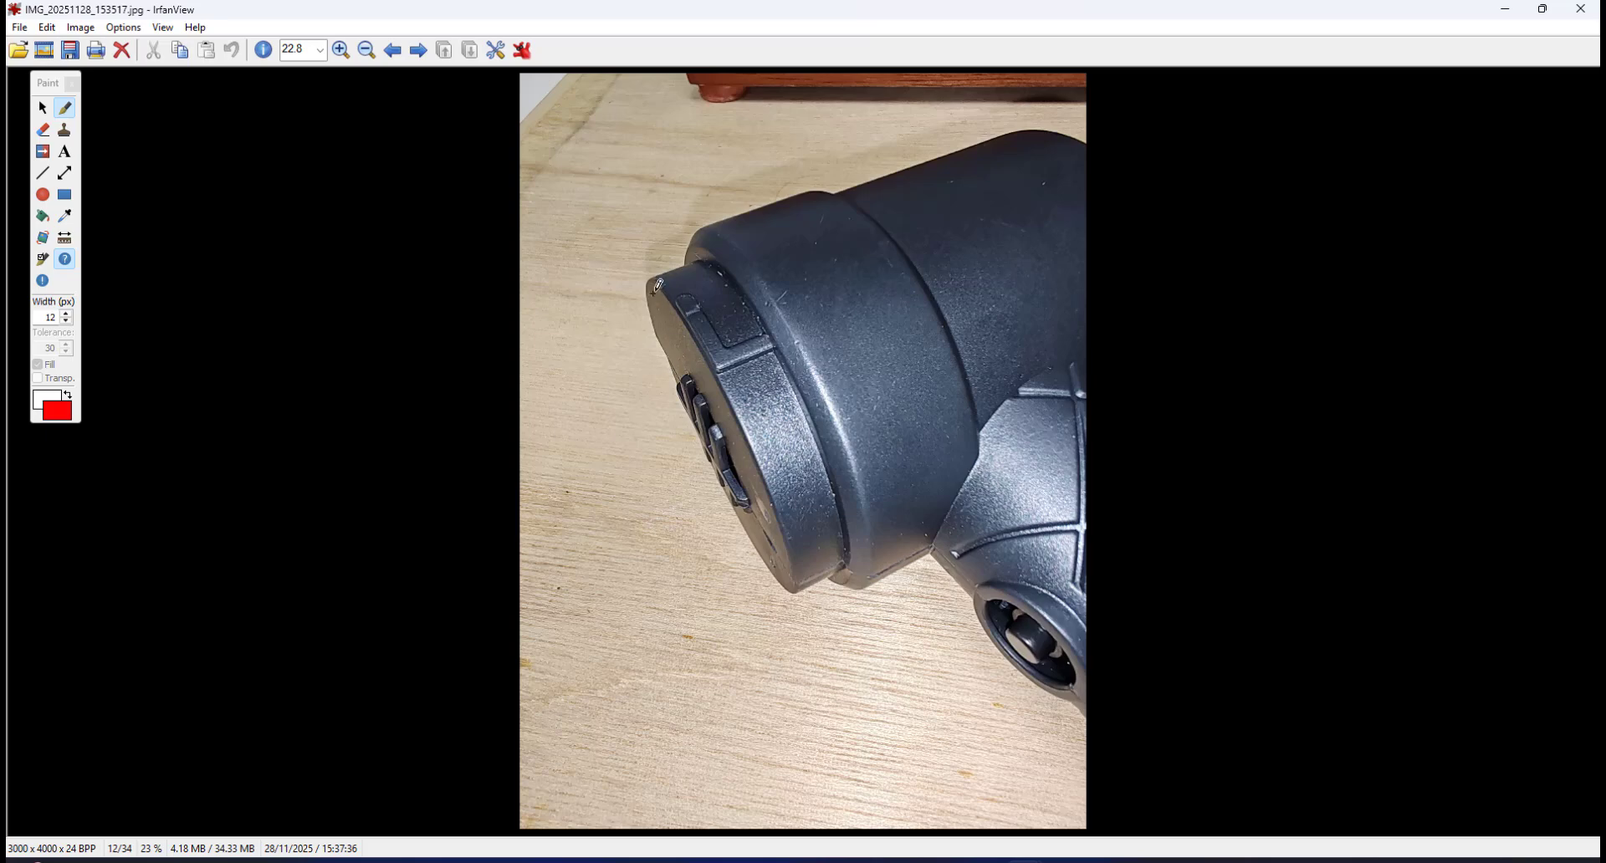
Try outlining the collar's round end face and a rectangular slab passing through the collar in red on the photo
{"action": "mouse_move", "coordinate": [655, 289]}
{"action": "left_mouse_down"}
{"action": "mouse_move", "coordinate": [710, 351]}
{"action": "mouse_move", "coordinate": [793, 526]}
{"action": "mouse_move", "coordinate": [734, 512]}
{"action": "mouse_move", "coordinate": [648, 339]}
{"action": "mouse_move", "coordinate": [646, 286]}
{"action": "left_mouse_up"}
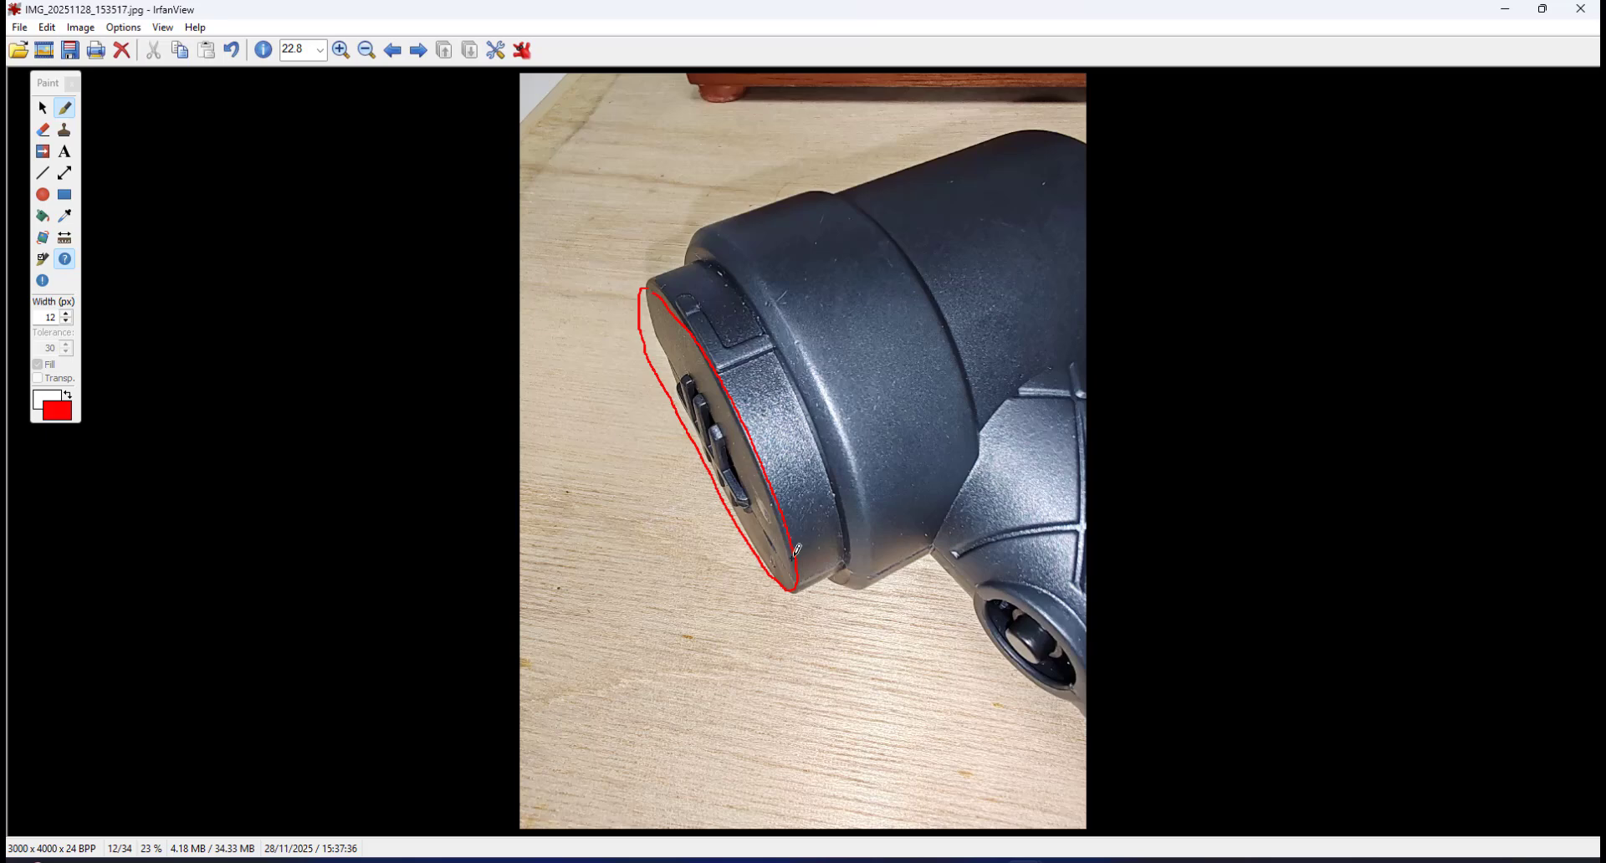
{"action": "left_click_drag", "start_coordinate": [837, 633], "coordinate": [749, 492]}
{"action": "left_click_drag", "start_coordinate": [709, 429], "coordinate": [623, 281]}
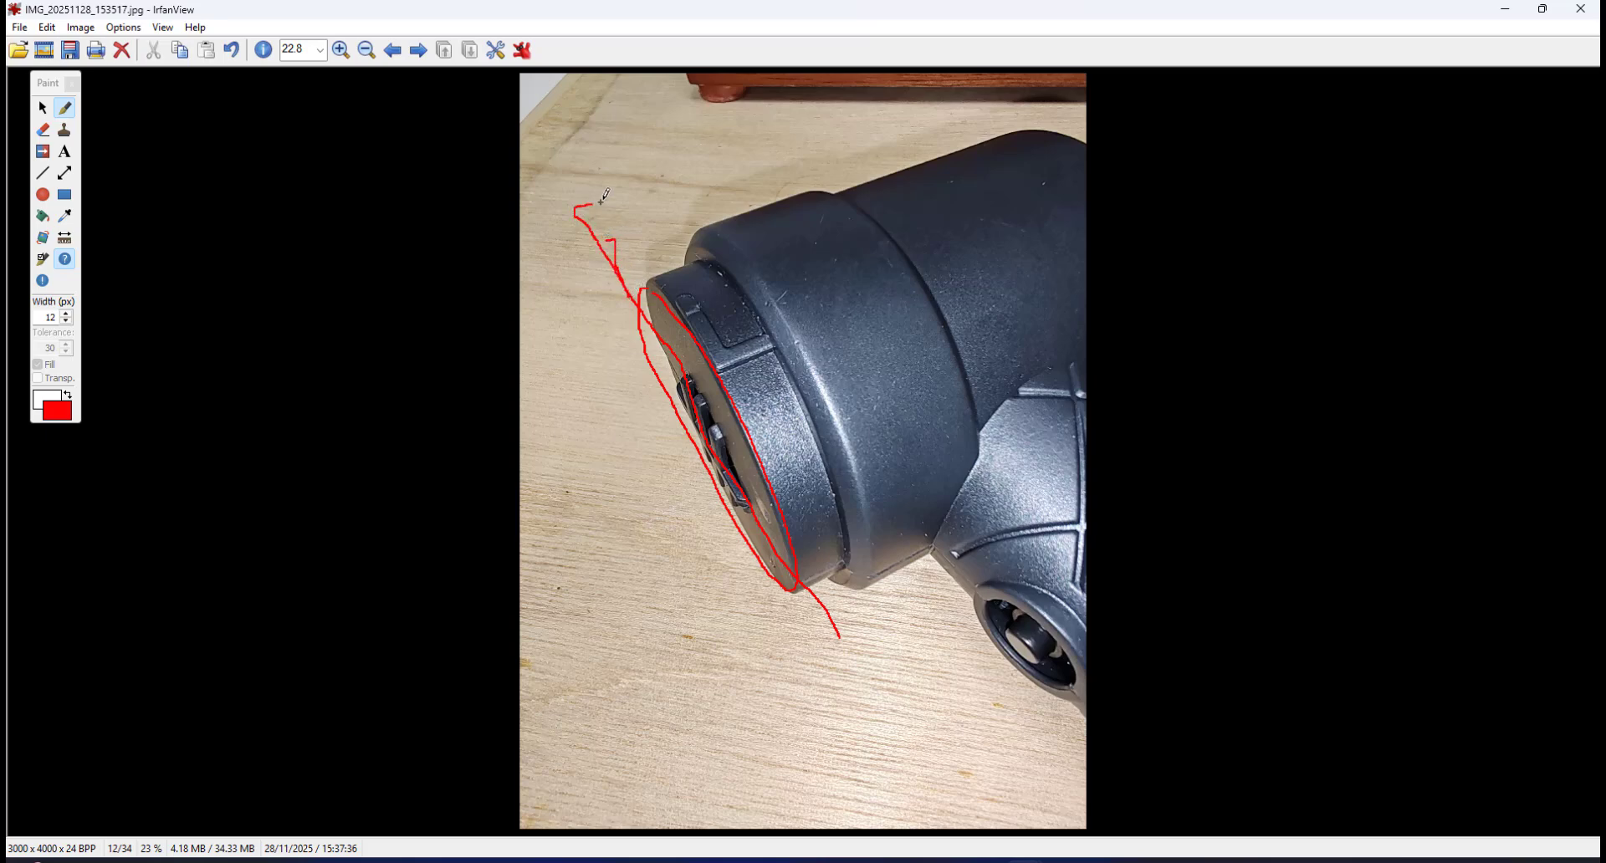
{"action": "mouse_move", "coordinate": [577, 213]}
{"action": "left_mouse_down"}
{"action": "mouse_move", "coordinate": [640, 197]}
{"action": "mouse_move", "coordinate": [710, 266]}
{"action": "mouse_move", "coordinate": [798, 407]}
{"action": "mouse_move", "coordinate": [923, 637]}
{"action": "mouse_move", "coordinate": [862, 670]}
{"action": "left_mouse_up"}
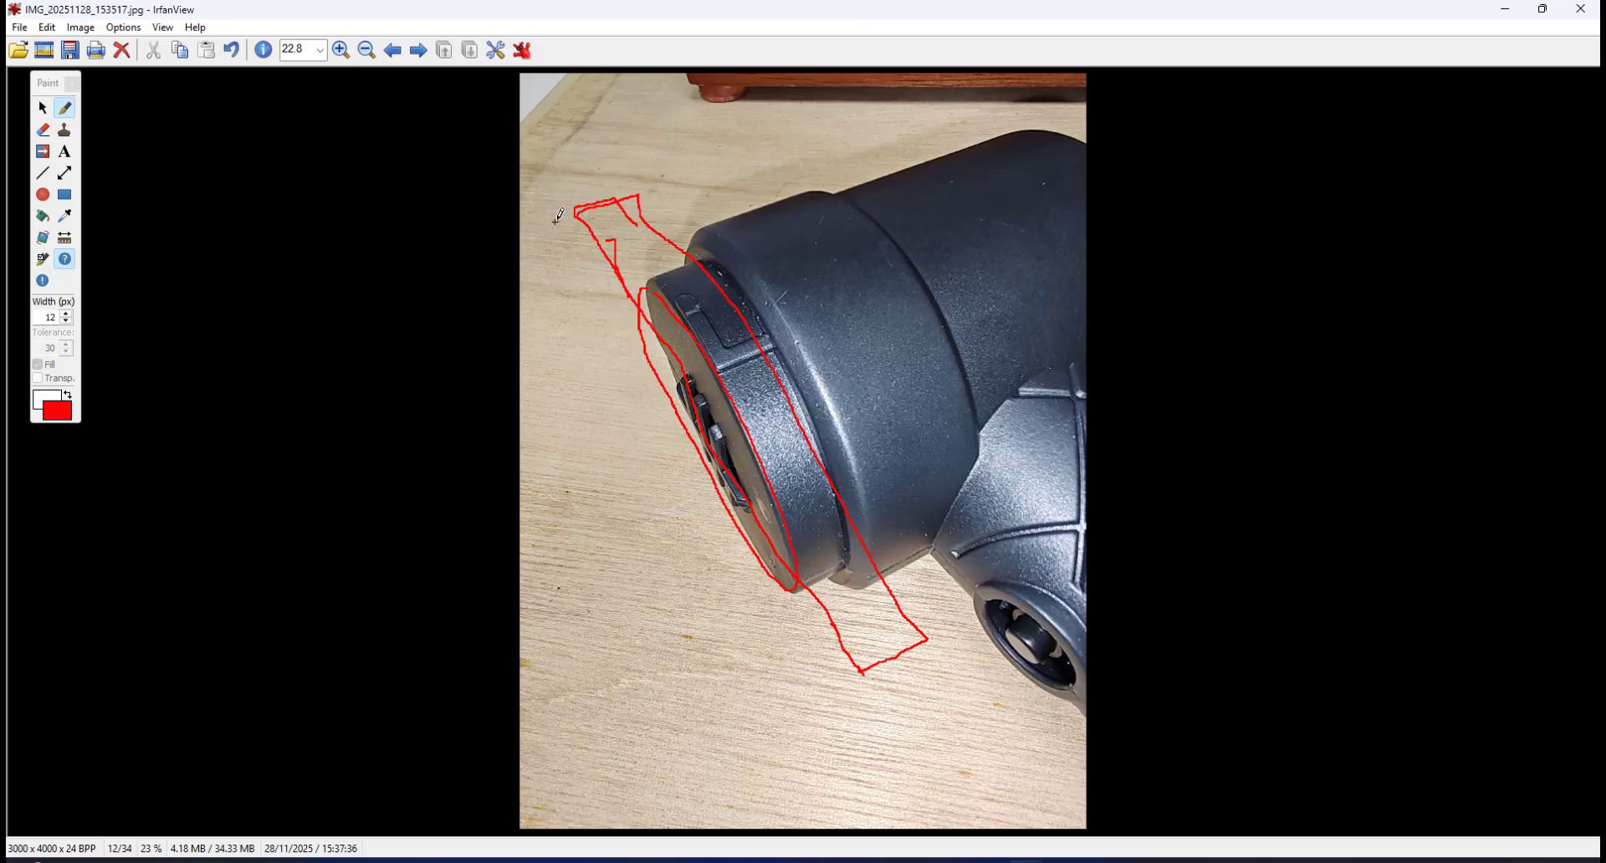
{"action": "left_click_drag", "start_coordinate": [845, 697], "coordinate": [825, 704]}
{"action": "left_click_drag", "start_coordinate": [788, 579], "coordinate": [629, 303]}
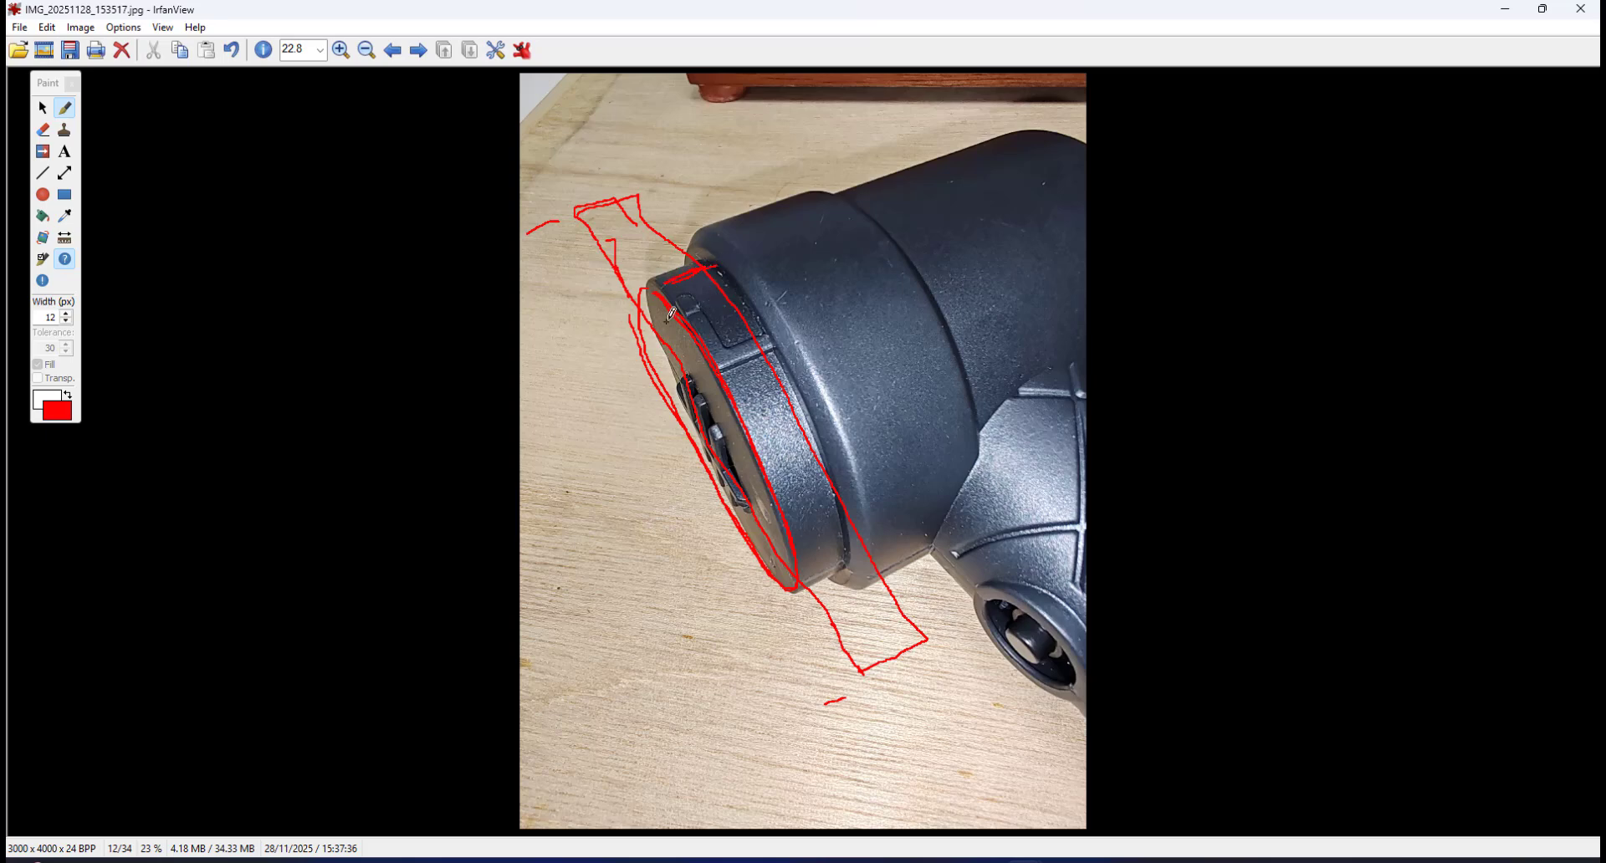
Undo the latest red marks and reload photo IMG_20251128_153517.jpg to discard the rest
{"action": "left_click", "coordinate": [234, 51]}
{"action": "left_click", "coordinate": [234, 50]}
{"action": "left_click", "coordinate": [234, 50]}
{"action": "left_click", "coordinate": [234, 50]}
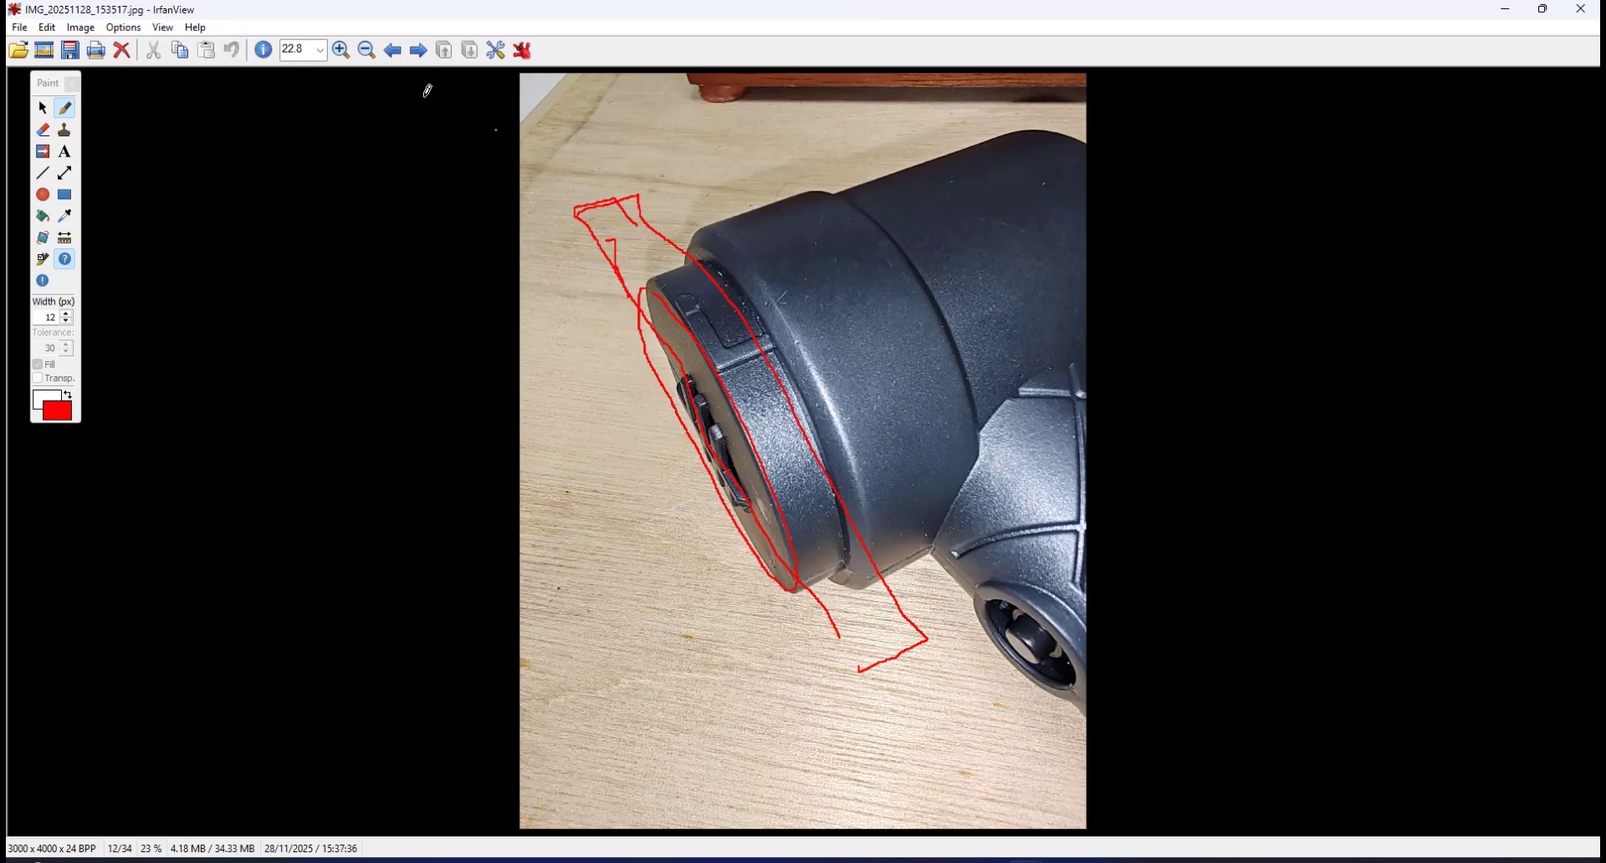
{"action": "left_click", "coordinate": [392, 50]}
{"action": "left_click", "coordinate": [418, 50]}
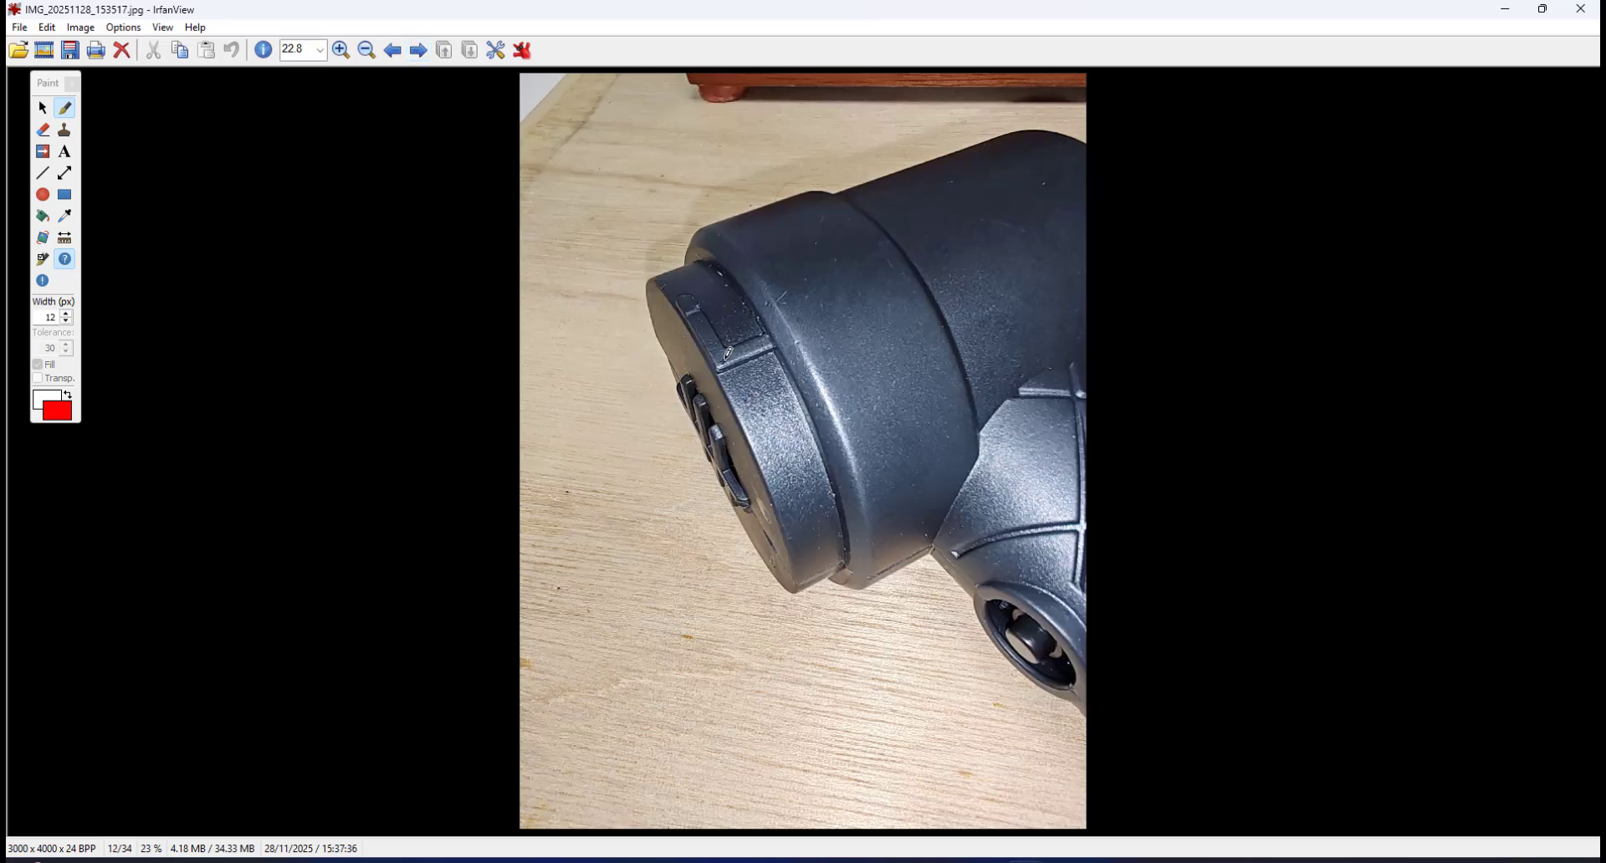
Draw a red rectangular slab outline across the end collar on the photo, with cross marks separating the locking recess area
{"action": "left_click_drag", "start_coordinate": [580, 210], "coordinate": [839, 640]}
{"action": "mouse_move", "coordinate": [582, 209]}
{"action": "left_mouse_down"}
{"action": "mouse_move", "coordinate": [632, 201]}
{"action": "mouse_move", "coordinate": [702, 267]}
{"action": "mouse_move", "coordinate": [890, 616]}
{"action": "mouse_move", "coordinate": [863, 623]}
{"action": "left_mouse_up"}
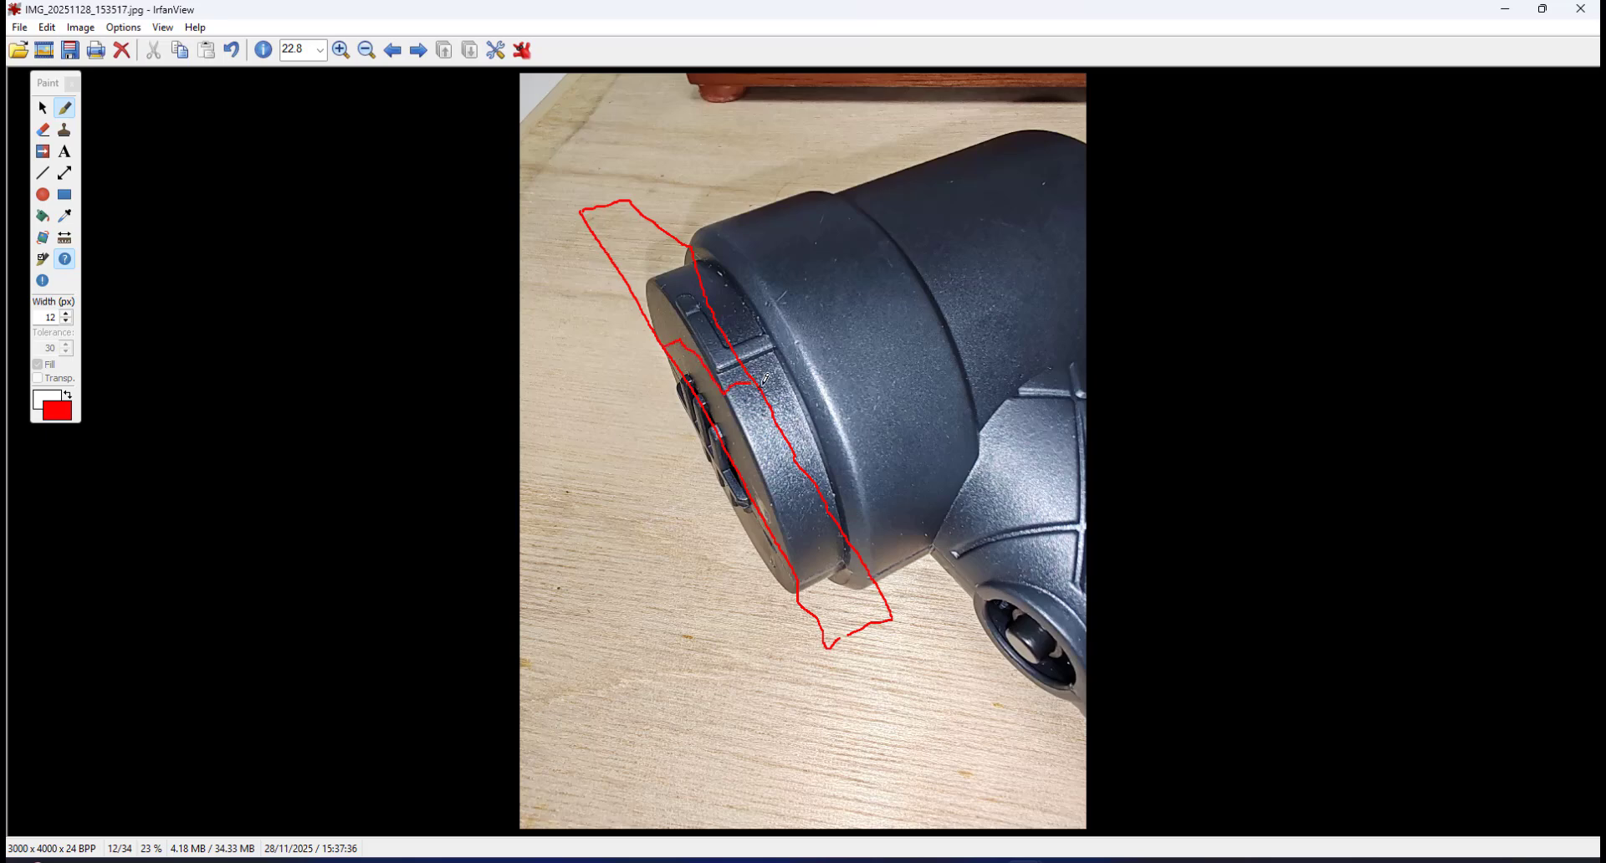
{"action": "left_click_drag", "start_coordinate": [770, 393], "coordinate": [715, 415]}
Switch back to the main body part in SOLIDWORKS and measure the outer arc edge of the collar's end face
{"action": "mouse_move", "coordinate": [954, 859]}
{"action": "left_click", "coordinate": [1036, 786]}
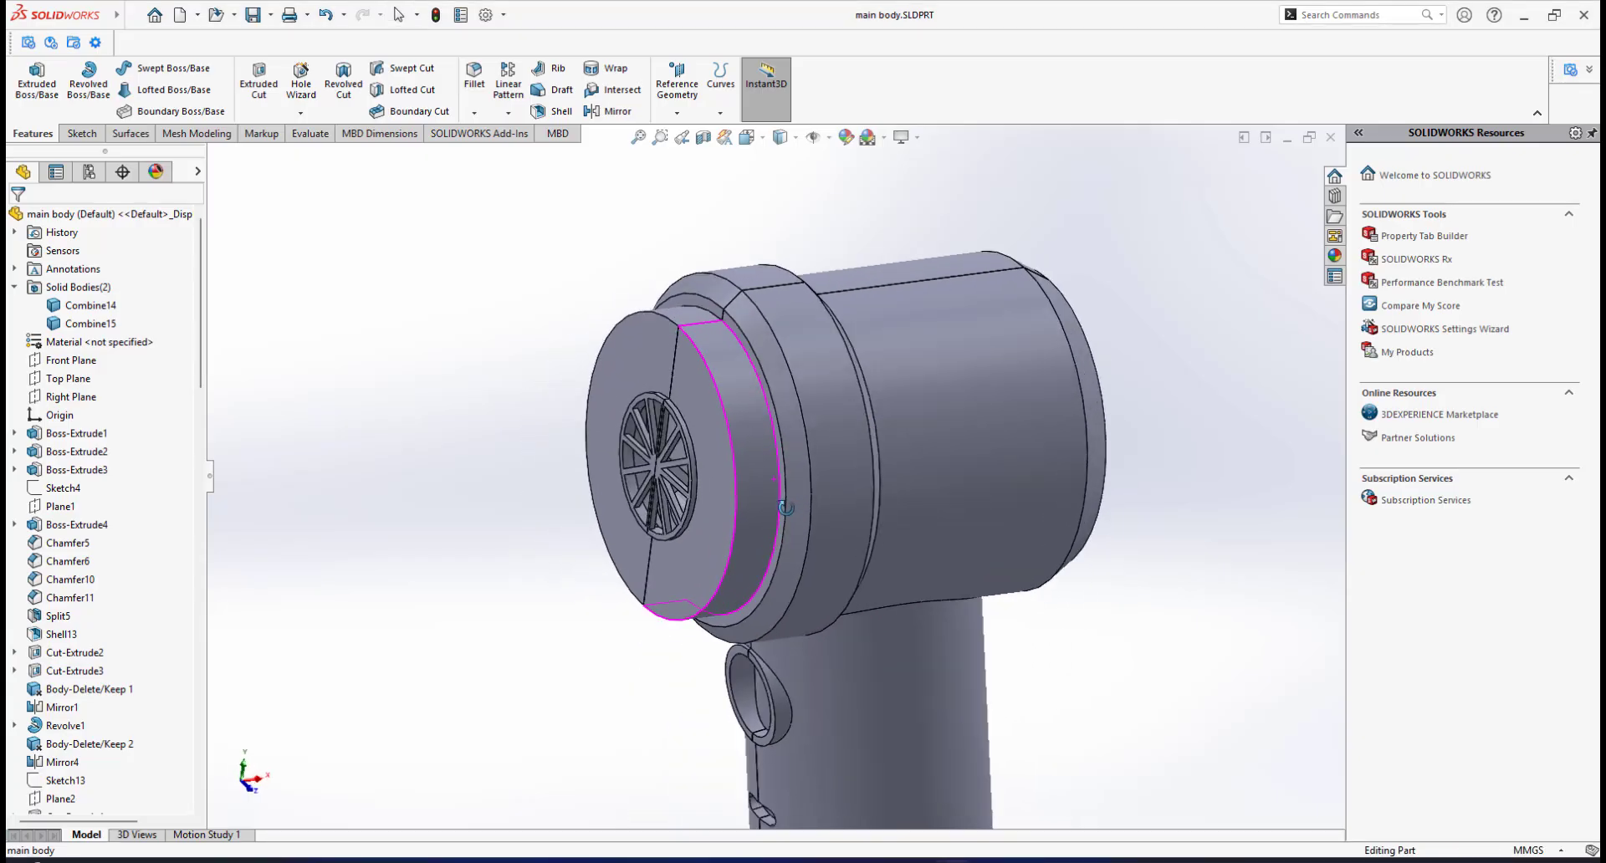
{"action": "middle_click_drag", "start_coordinate": [785, 508], "coordinate": [703, 340]}
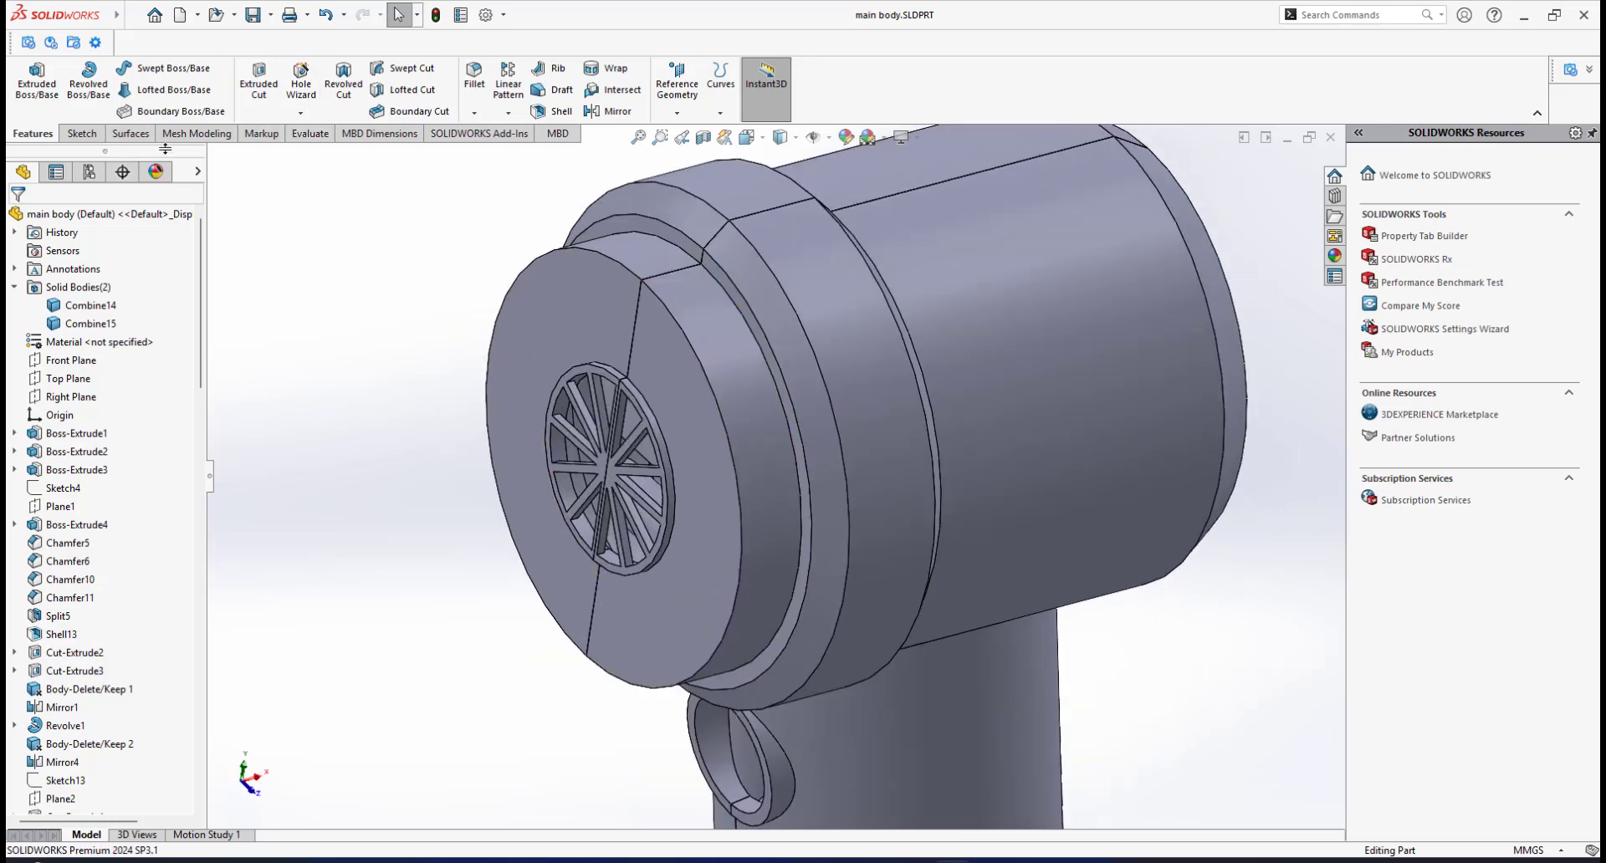
{"action": "left_click", "coordinate": [310, 134]}
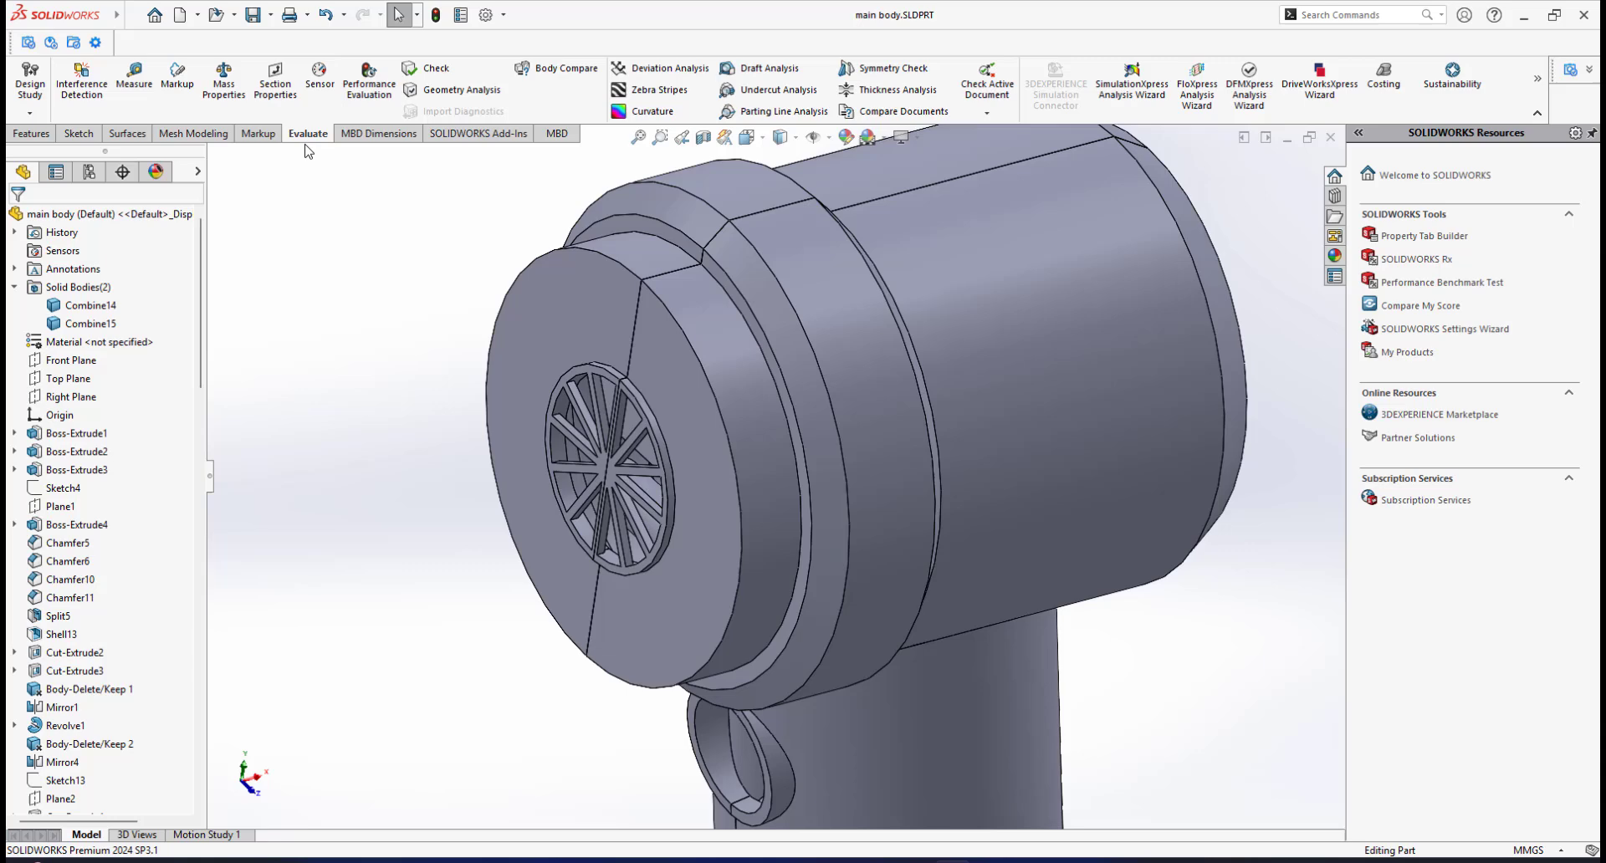
{"action": "left_click", "coordinate": [134, 76]}
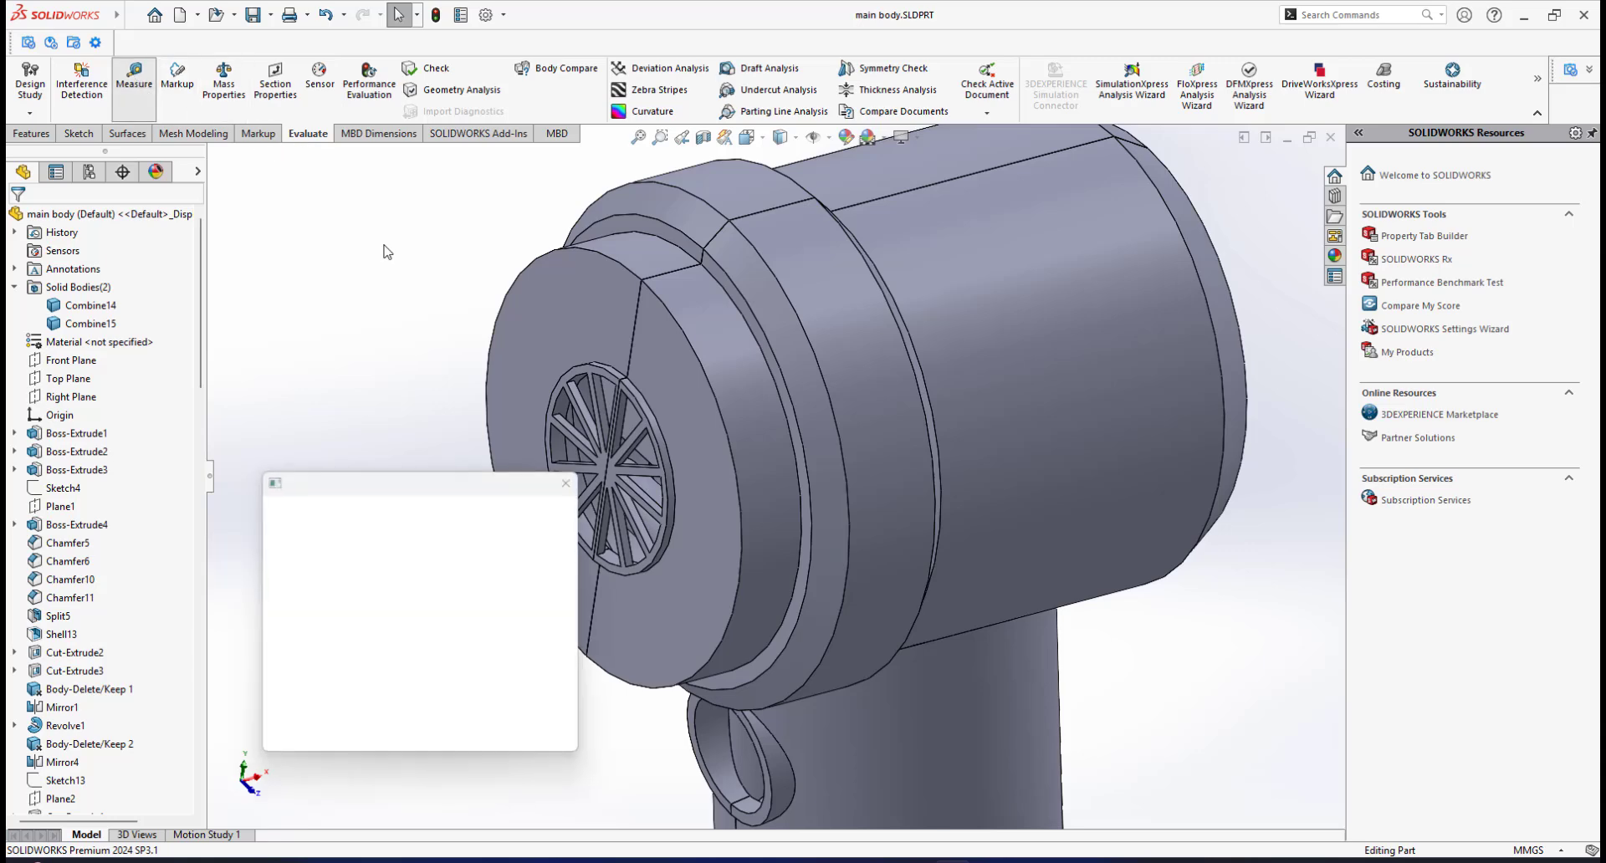
{"action": "left_click", "coordinate": [695, 349]}
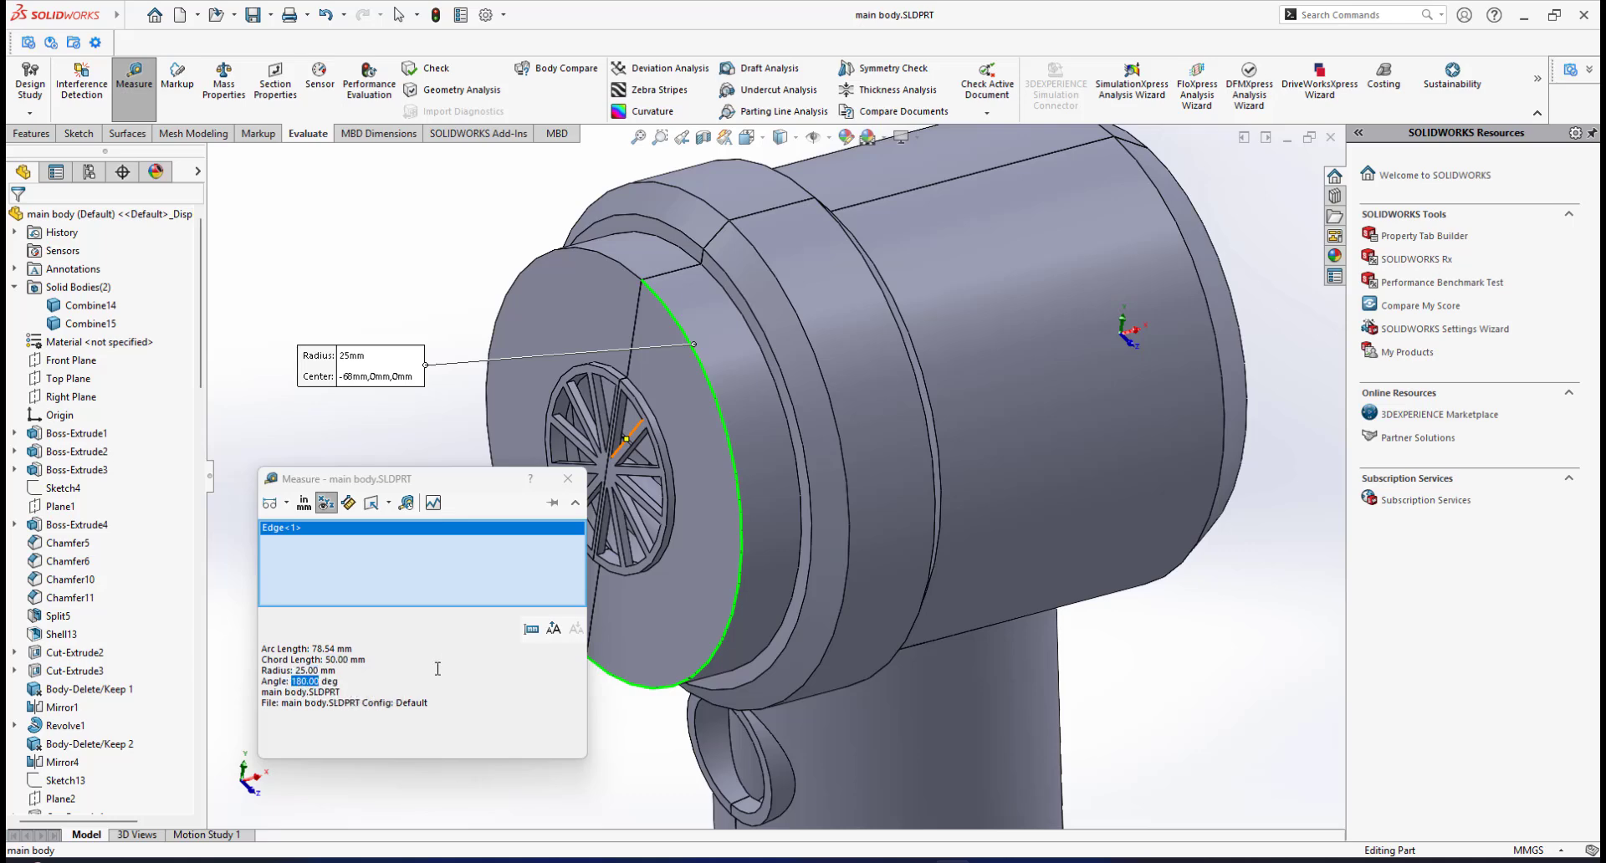
Close the measurement and compare the collar's end with the red slab outline on photo IMG_20251128_153517.jpg, then return to the SOLIDWORKS part
{"action": "left_click", "coordinate": [568, 479]}
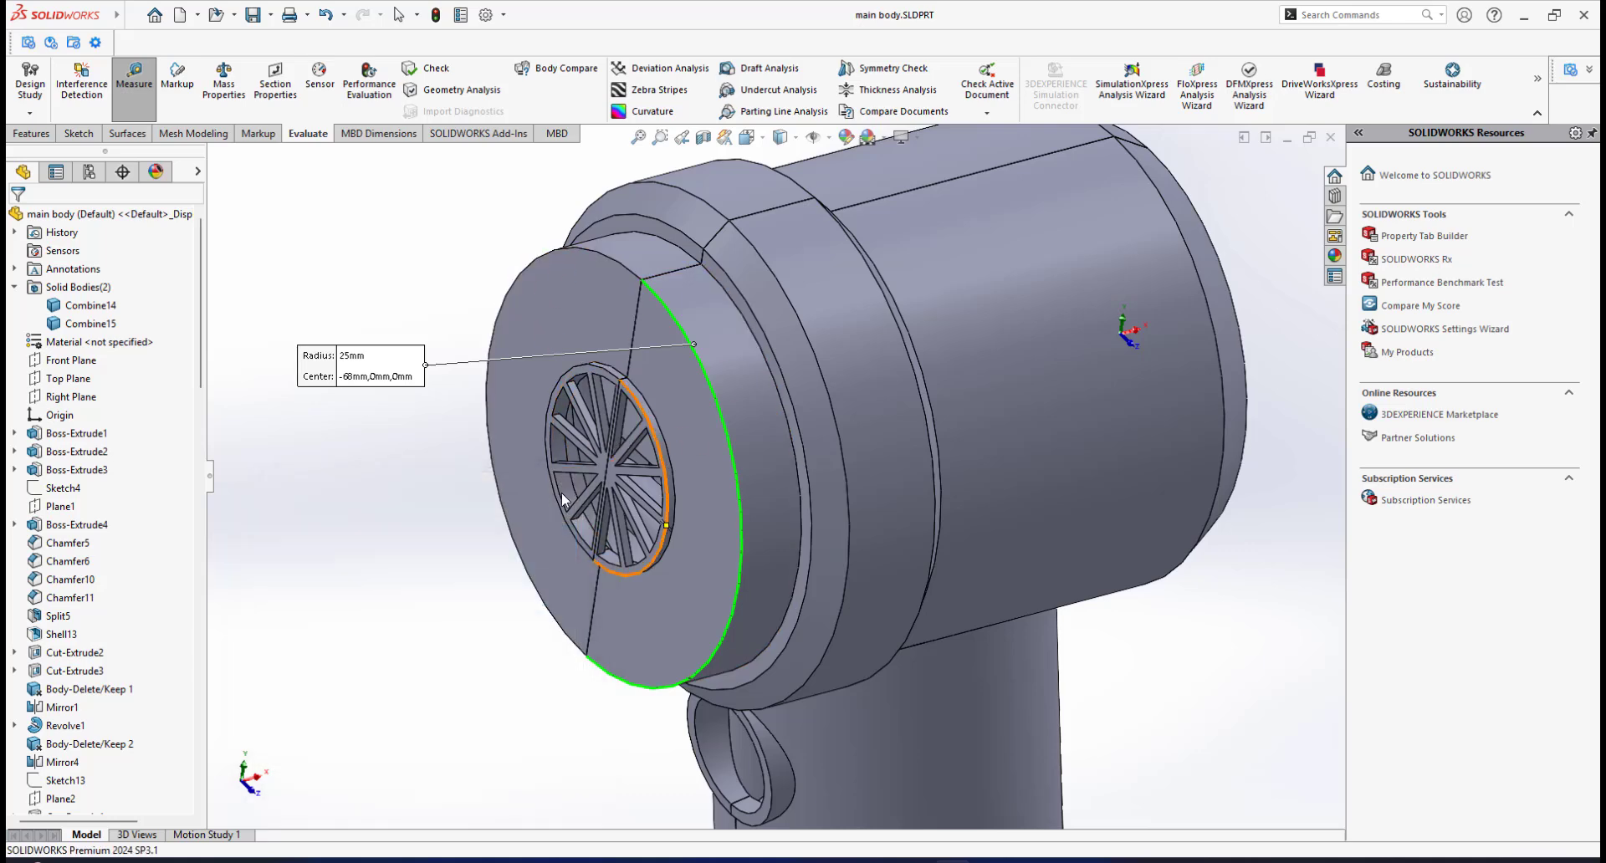
{"action": "key", "text": "f"}
{"action": "middle_click_drag", "start_coordinate": [556, 509], "coordinate": [514, 468]}
{"action": "scroll", "coordinate": [693, 389], "scroll_direction": "down", "scroll_amount": 3}
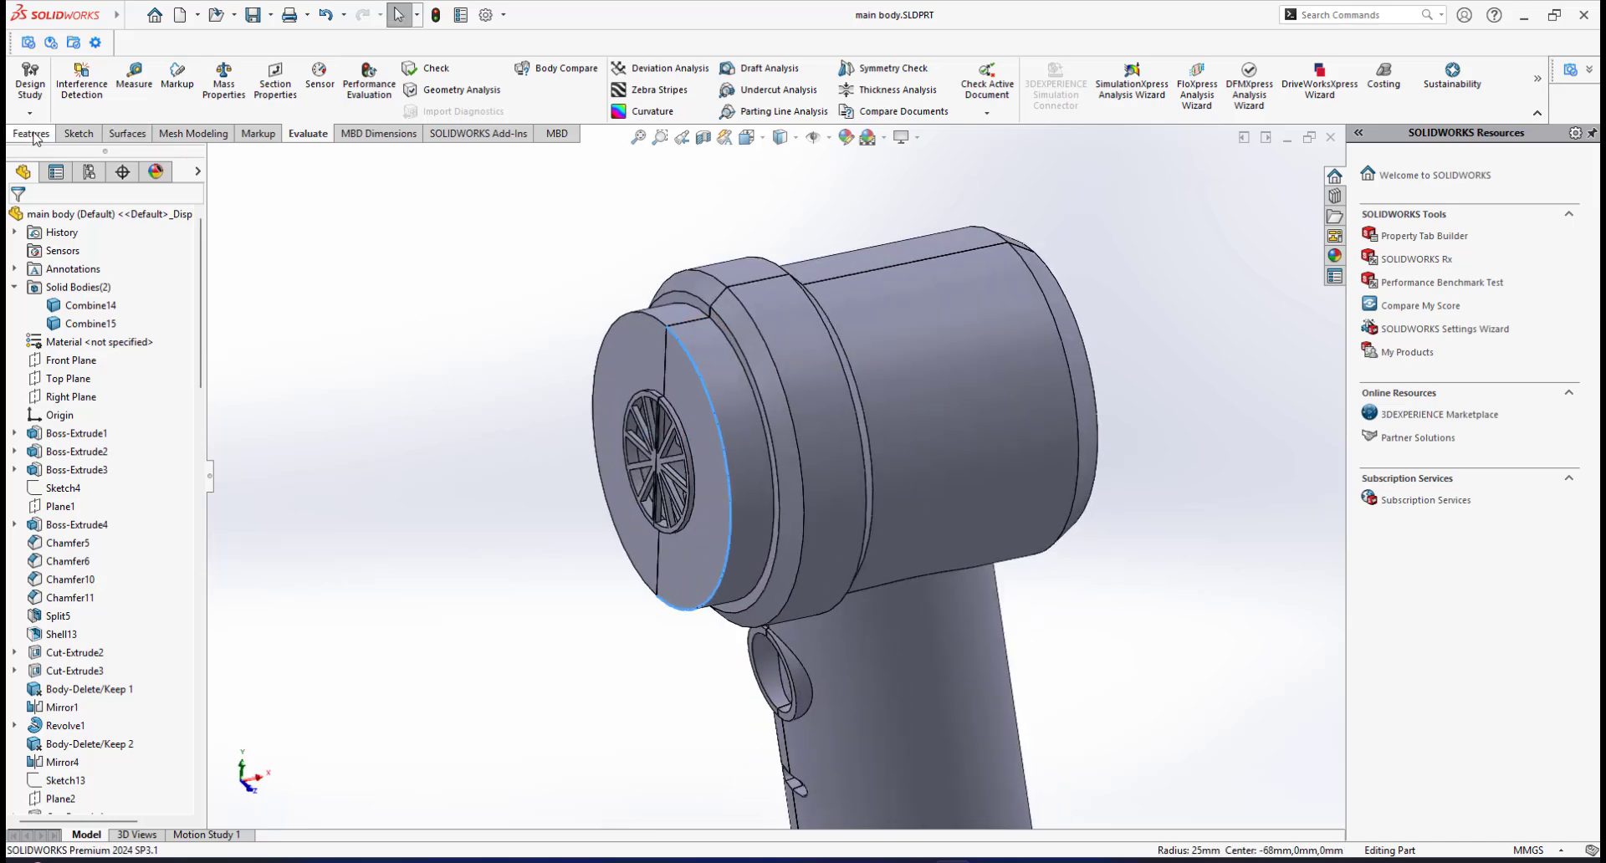
{"action": "left_click", "coordinate": [33, 135]}
{"action": "scroll", "coordinate": [689, 400], "scroll_direction": "down", "scroll_amount": 3}
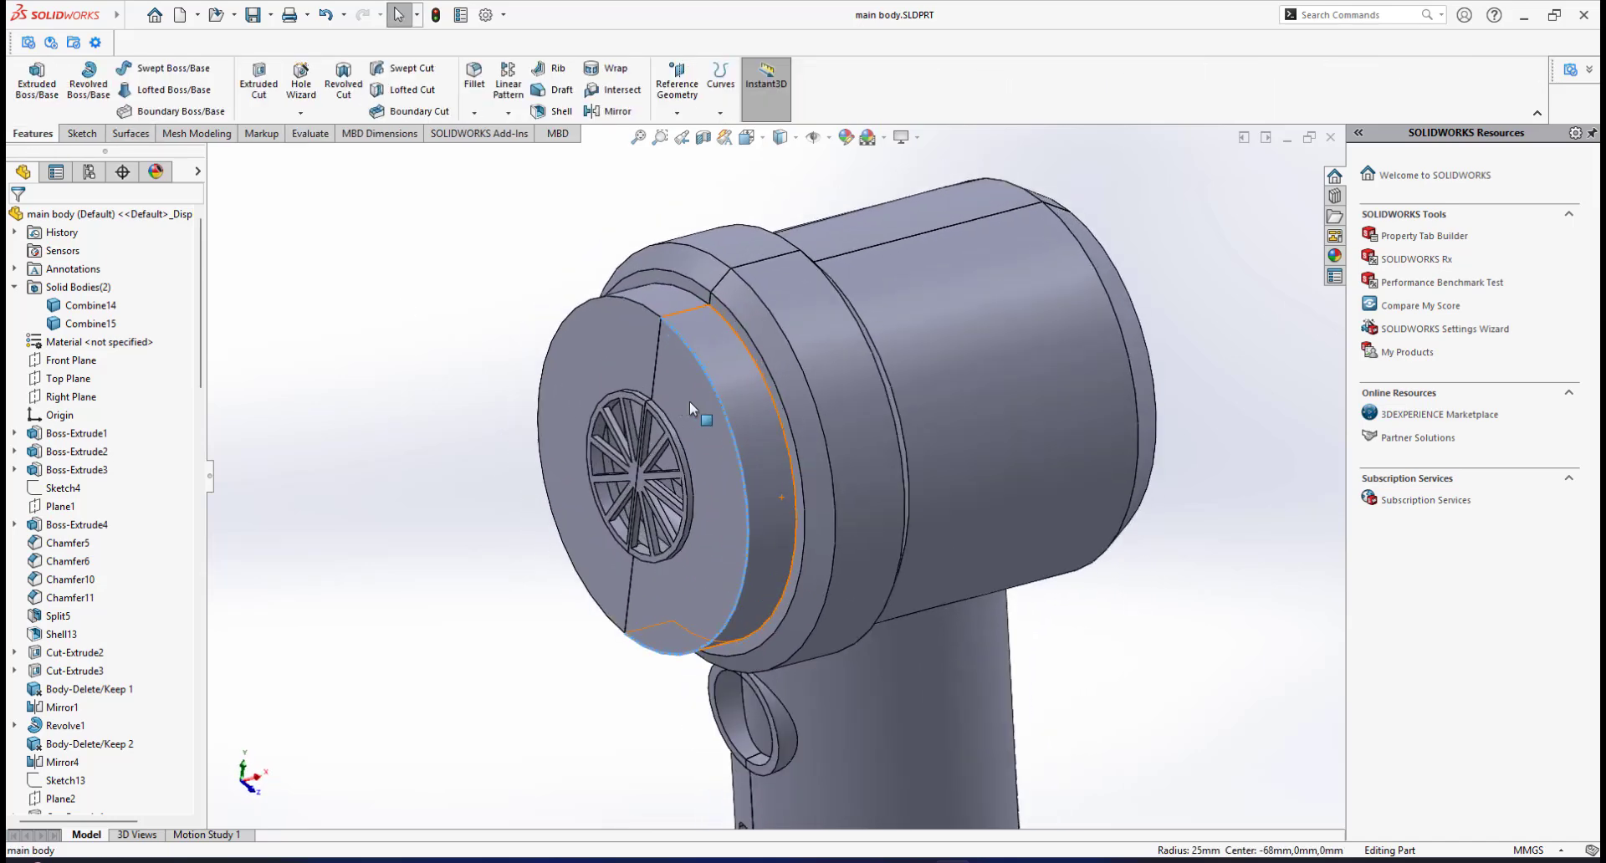
{"action": "scroll", "coordinate": [686, 393], "scroll_direction": "down", "scroll_amount": 2}
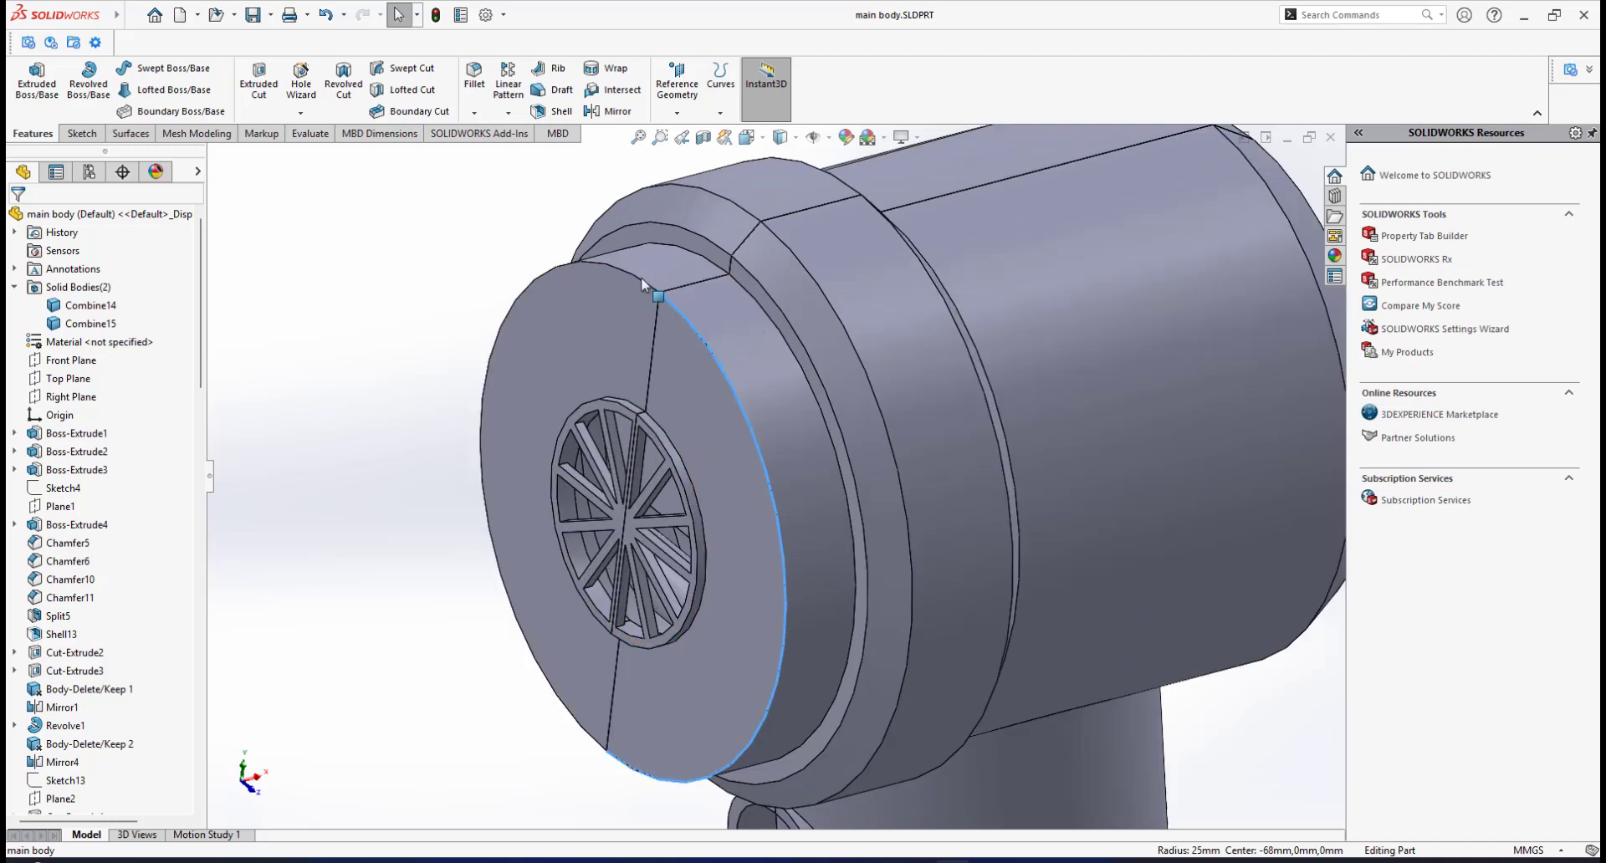
{"action": "middle_click_drag", "start_coordinate": [674, 263], "coordinate": [727, 328]}
{"action": "mouse_move", "coordinate": [1024, 861]}
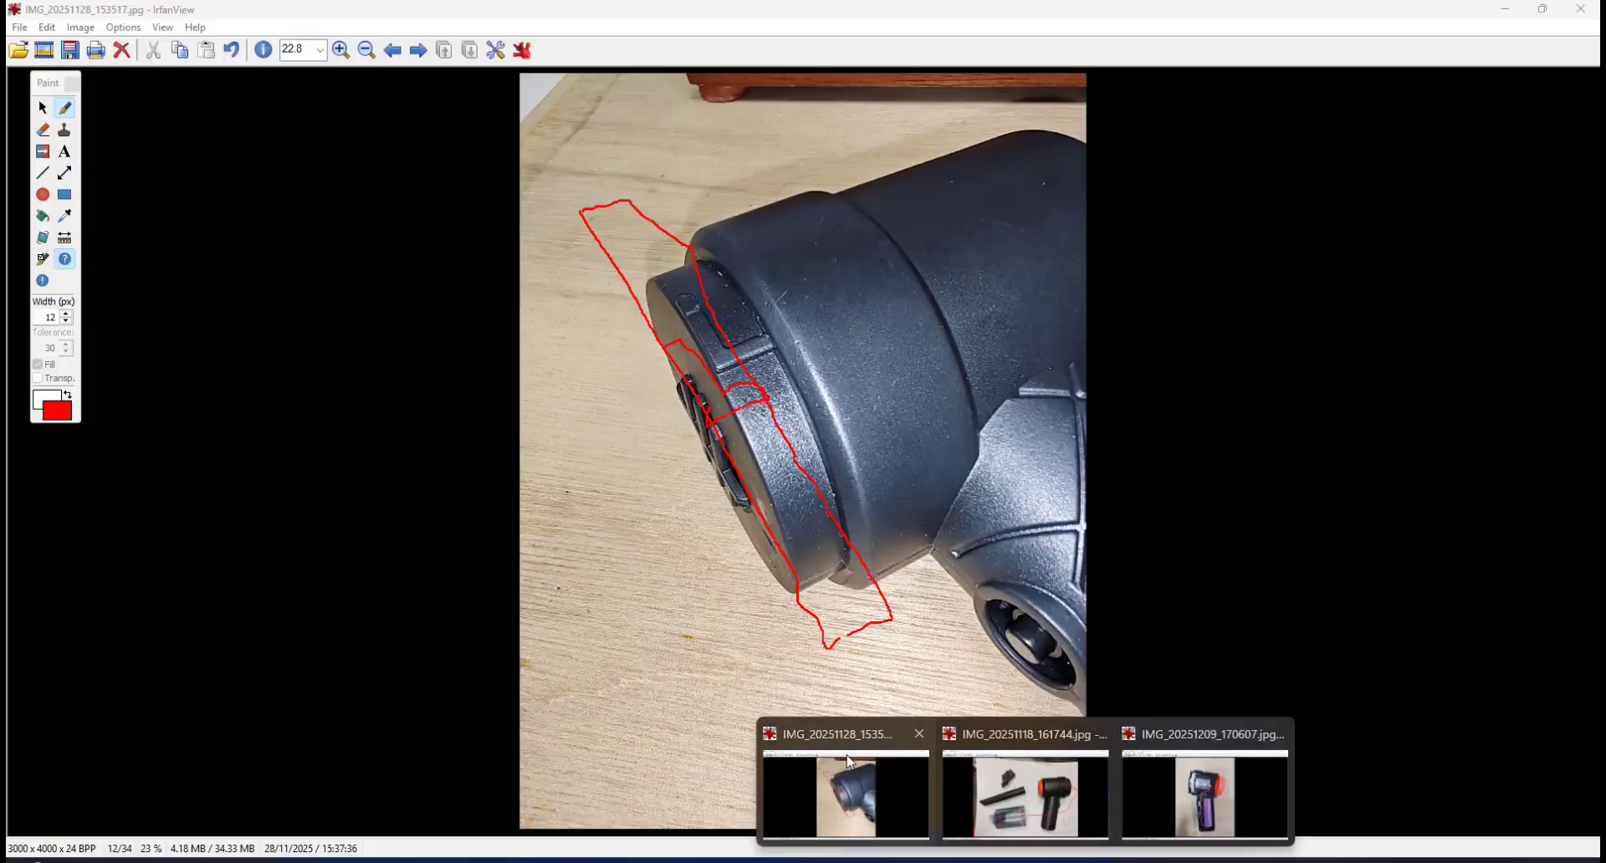
{"action": "left_click", "coordinate": [846, 791]}
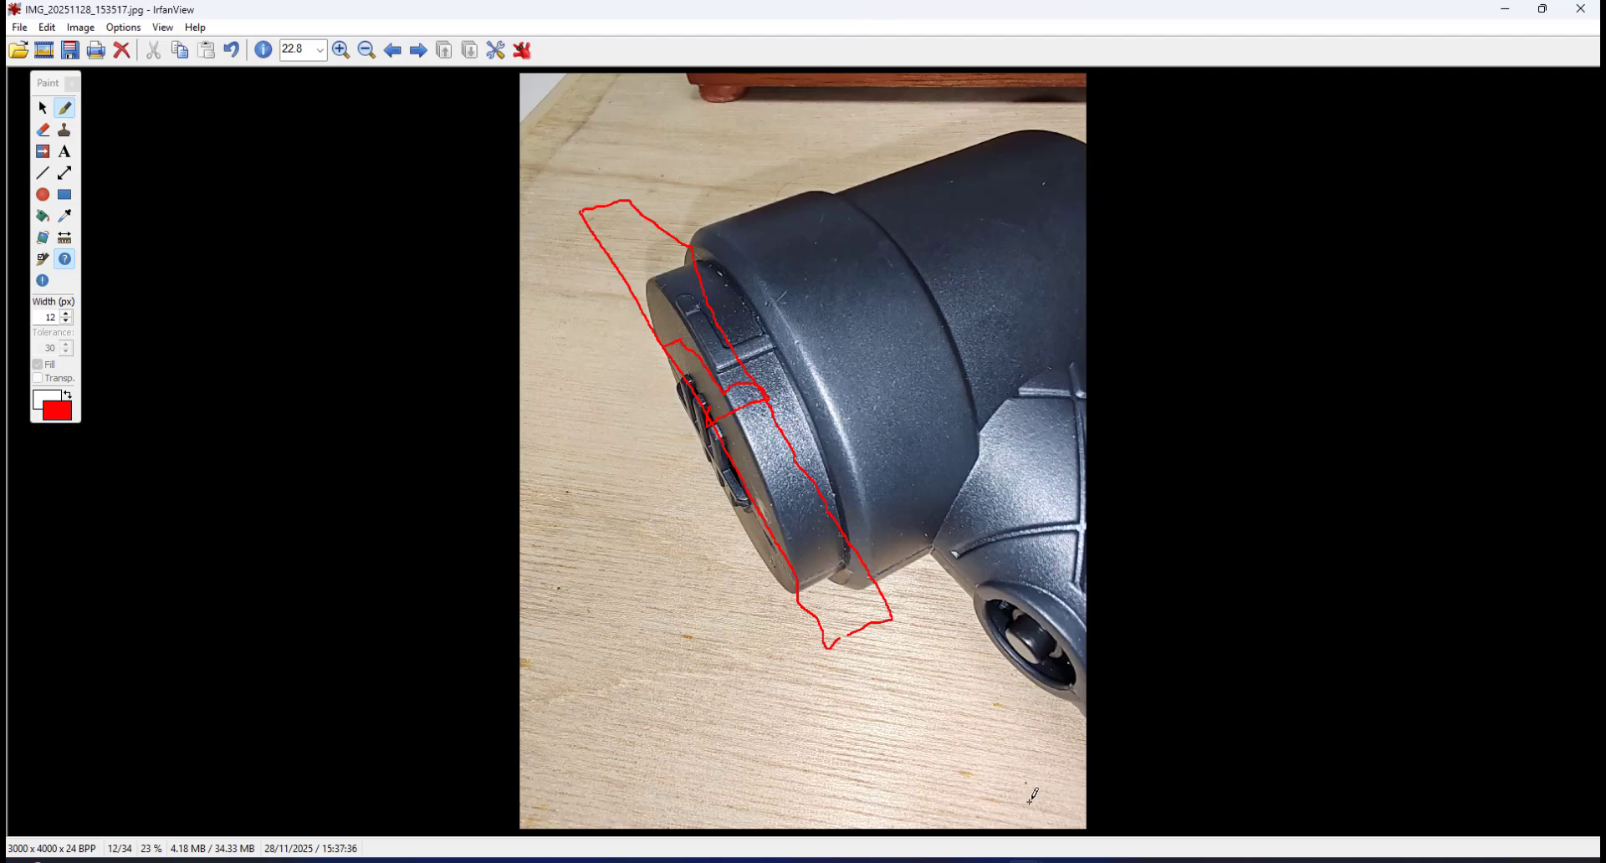
{"action": "left_click", "coordinate": [958, 861]}
Examine the collar's end face, outer rim and the narrow step behind it from several angles
{"action": "middle_click_drag", "start_coordinate": [776, 360], "coordinate": [804, 406]}
{"action": "scroll", "coordinate": [830, 514], "scroll_direction": "up", "scroll_amount": 3}
{"action": "middle_click_drag", "start_coordinate": [828, 493], "coordinate": [845, 427]}
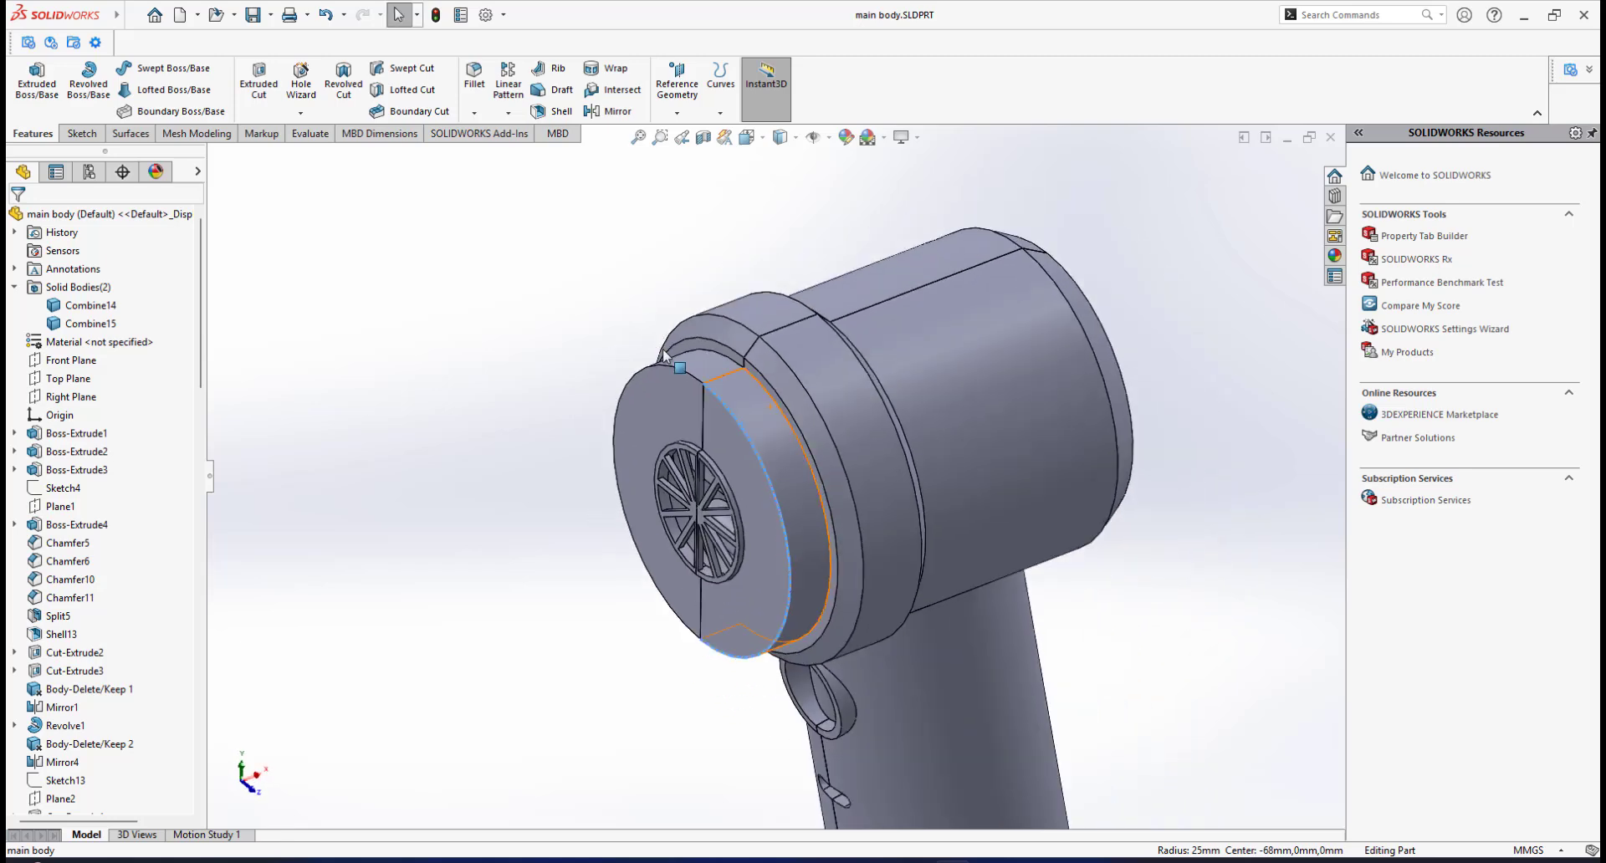
{"action": "scroll", "coordinate": [841, 609], "scroll_direction": "down", "scroll_amount": 3}
{"action": "scroll", "coordinate": [777, 455], "scroll_direction": "up", "scroll_amount": 2}
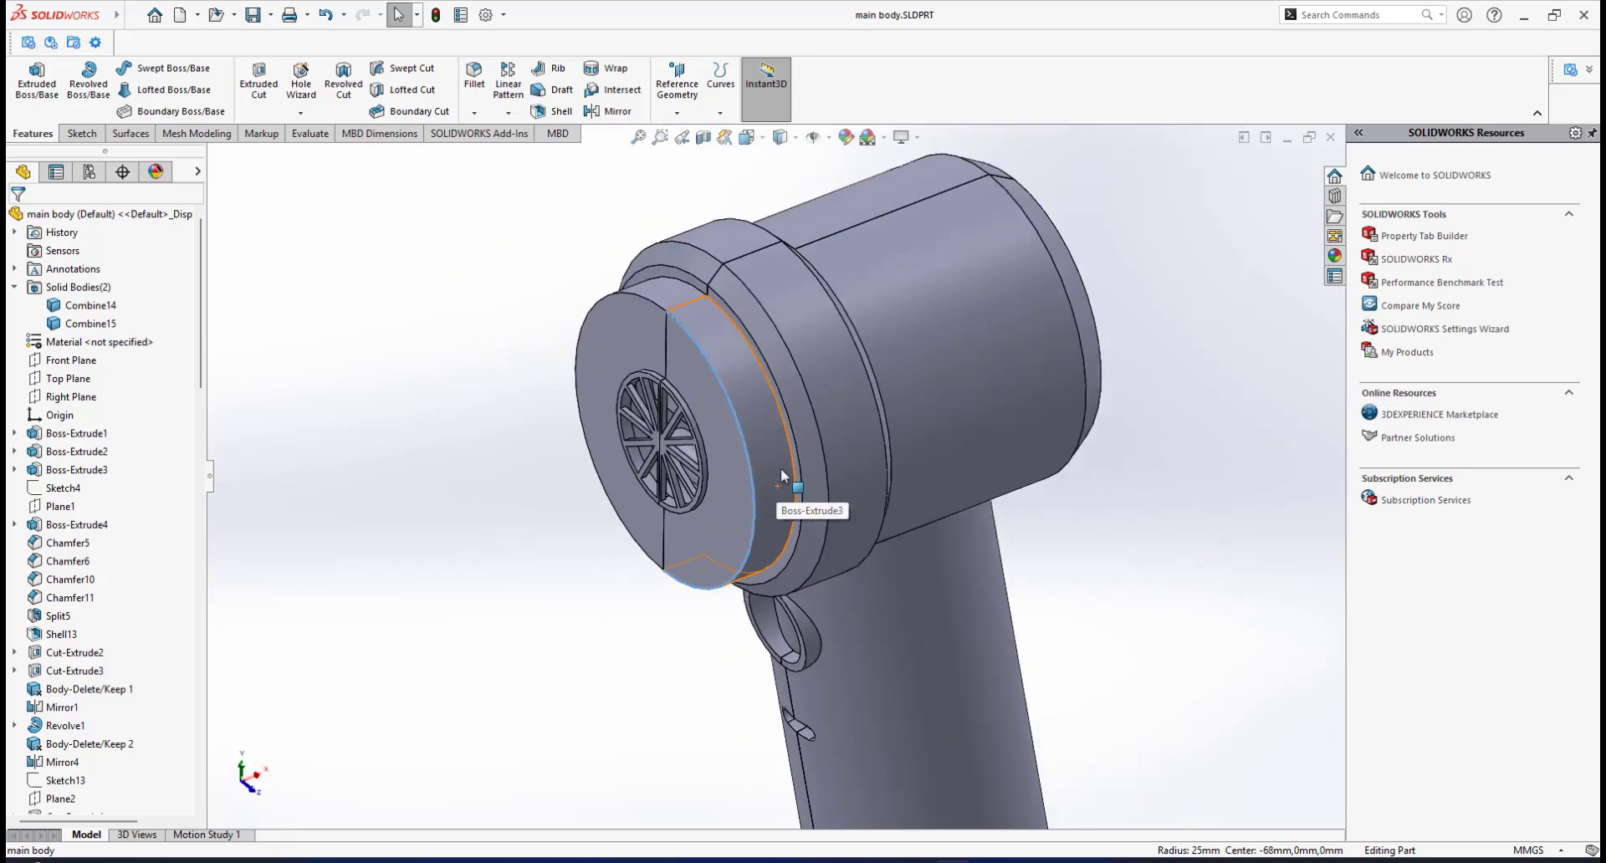
{"action": "scroll", "coordinate": [761, 469], "scroll_direction": "down", "scroll_amount": 4}
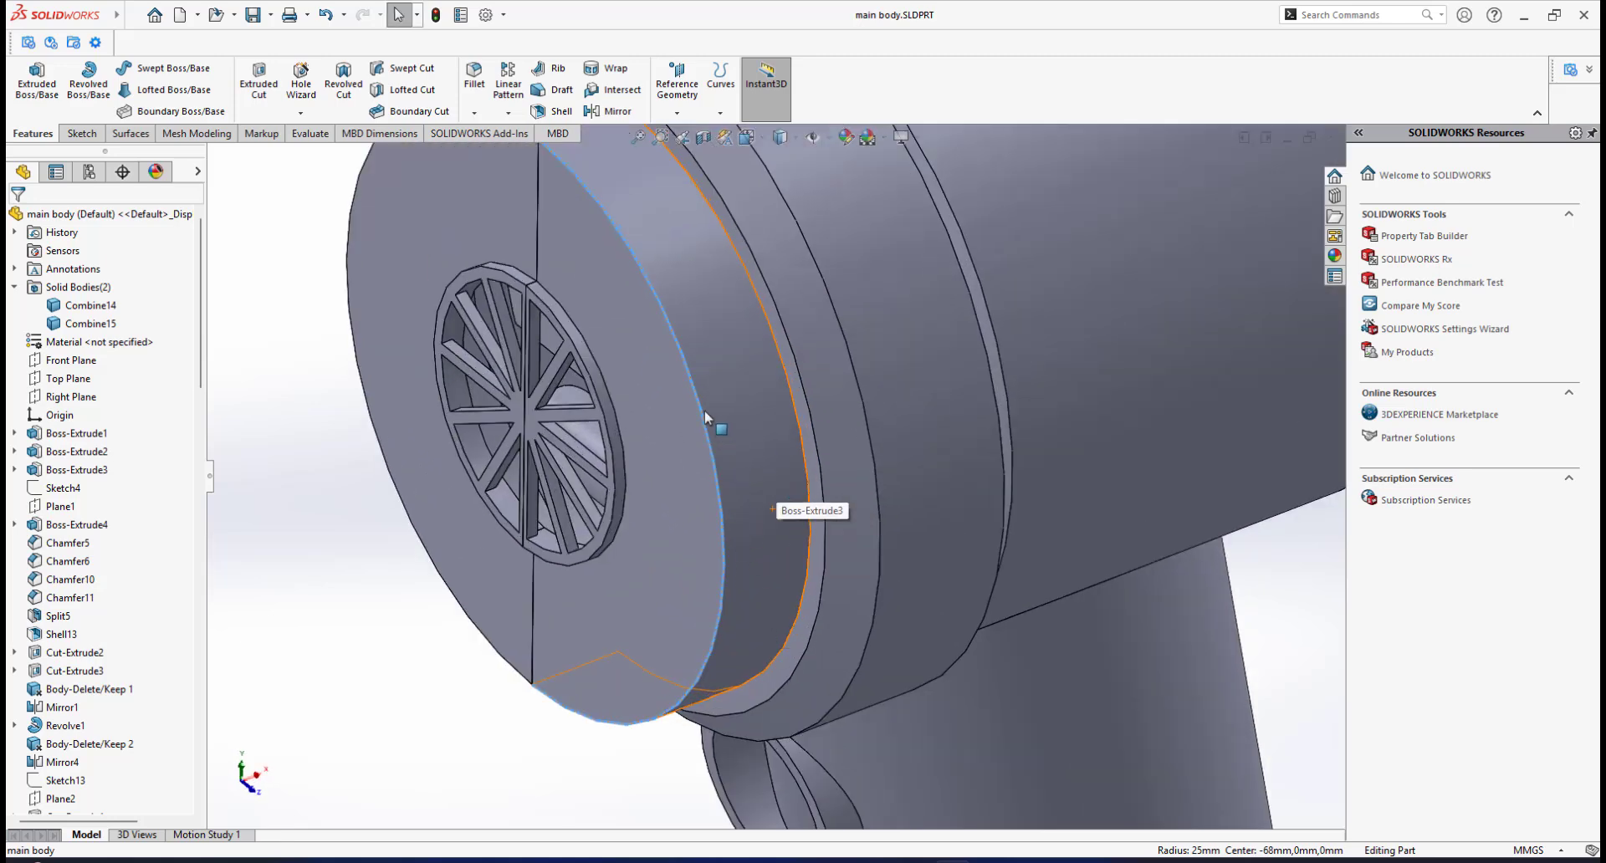
{"action": "scroll", "coordinate": [773, 455], "scroll_direction": "up", "scroll_amount": 3}
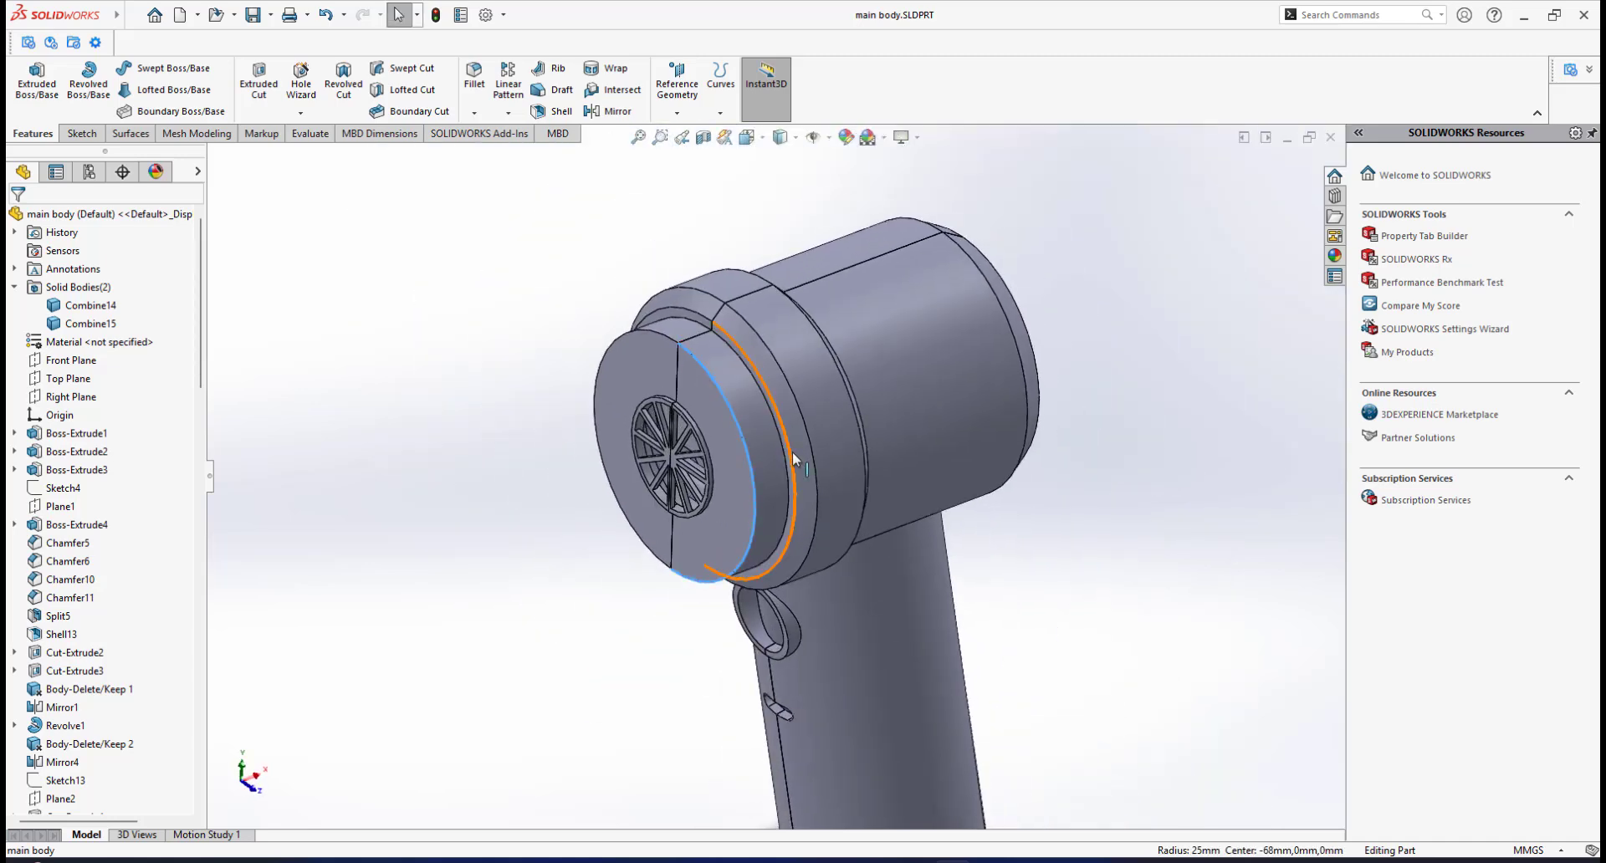
{"action": "scroll", "coordinate": [793, 460], "scroll_direction": "up", "scroll_amount": 1}
{"action": "scroll", "coordinate": [792, 460], "scroll_direction": "down", "scroll_amount": 2}
{"action": "scroll", "coordinate": [793, 460], "scroll_direction": "up", "scroll_amount": 1}
{"action": "mouse_move", "coordinate": [793, 458]}
{"action": "middle_mouse_down"}
{"action": "mouse_move", "coordinate": [817, 438]}
{"action": "mouse_move", "coordinate": [791, 456]}
{"action": "middle_mouse_up"}
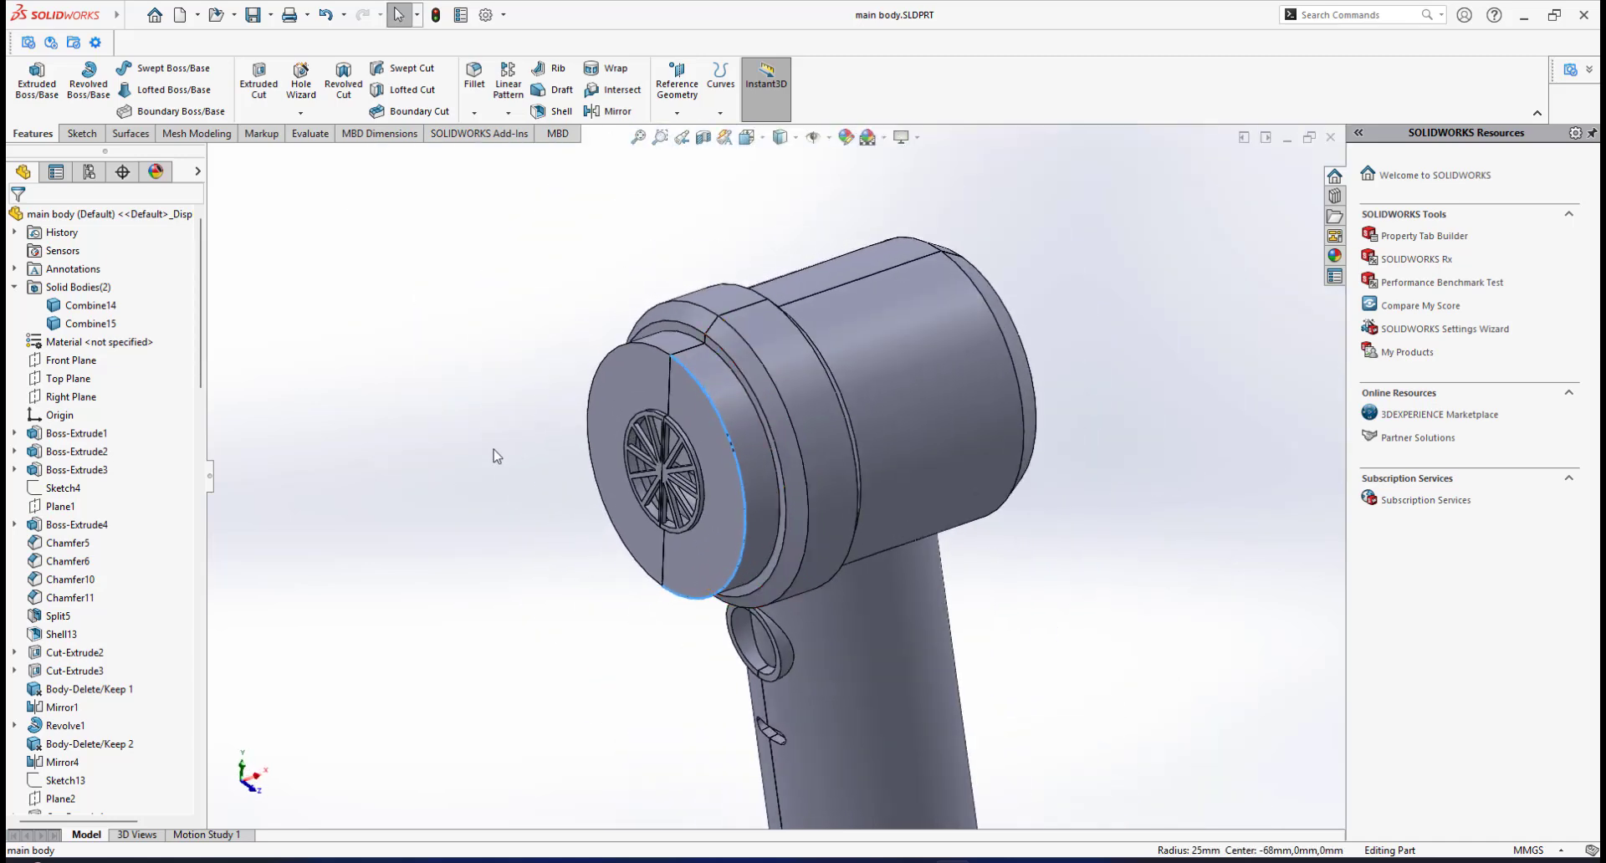
{"action": "scroll", "coordinate": [868, 555], "scroll_direction": "down", "scroll_amount": 2}
{"action": "scroll", "coordinate": [803, 523], "scroll_direction": "up", "scroll_amount": 3}
{"action": "scroll", "coordinate": [763, 448], "scroll_direction": "down", "scroll_amount": 2}
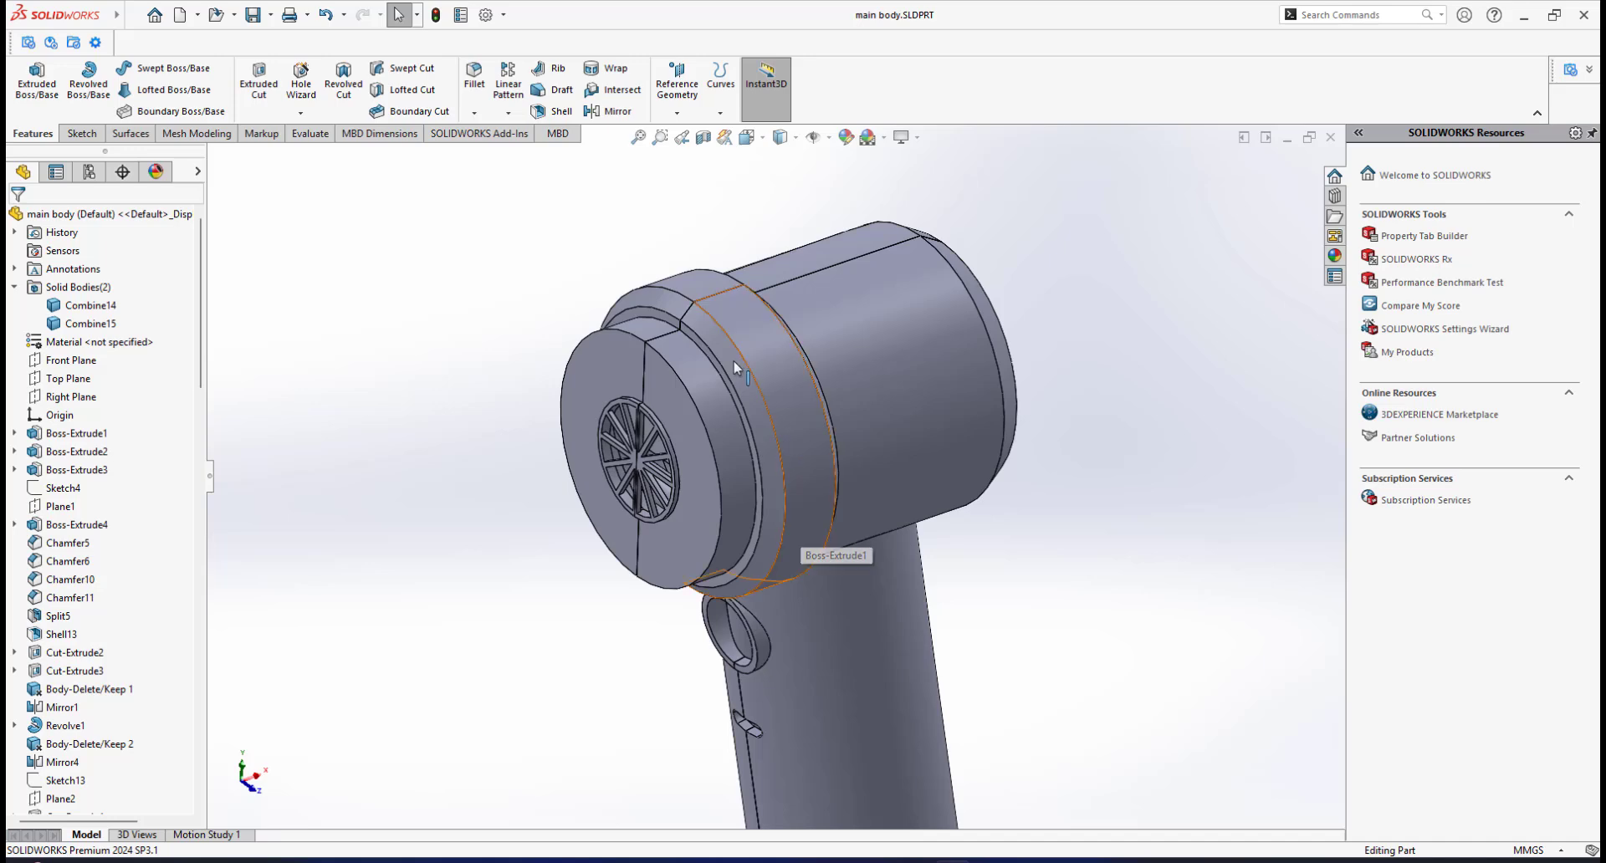
{"action": "middle_click_drag", "start_coordinate": [734, 366], "coordinate": [700, 366]}
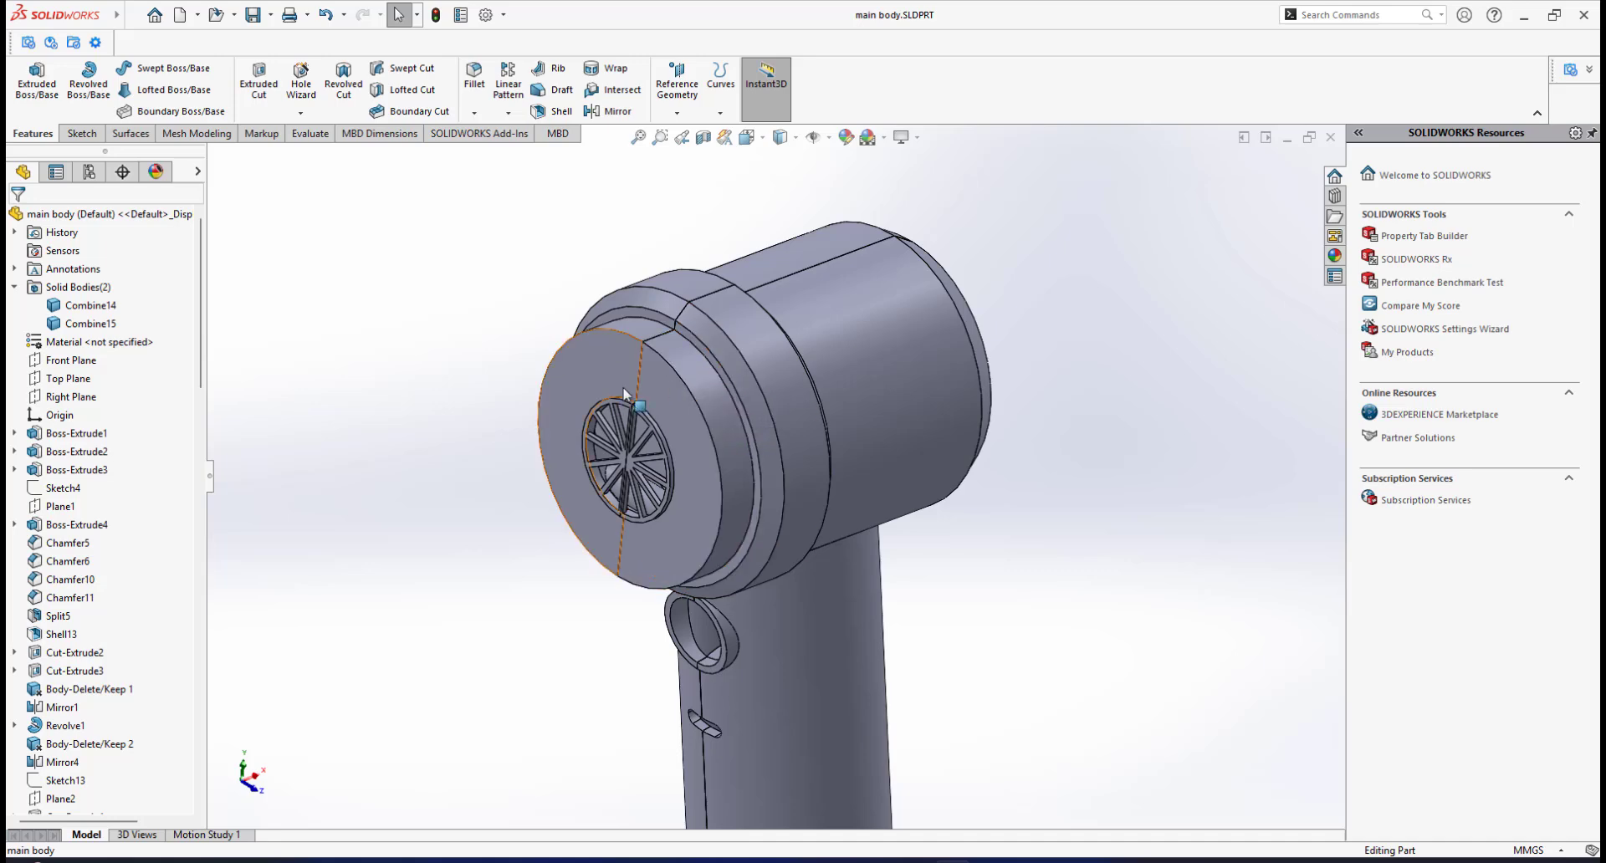
{"action": "middle_click_drag", "start_coordinate": [623, 388], "coordinate": [610, 381]}
{"action": "scroll", "coordinate": [627, 389], "scroll_direction": "up", "scroll_amount": 5}
{"action": "scroll", "coordinate": [724, 453], "scroll_direction": "down", "scroll_amount": 6}
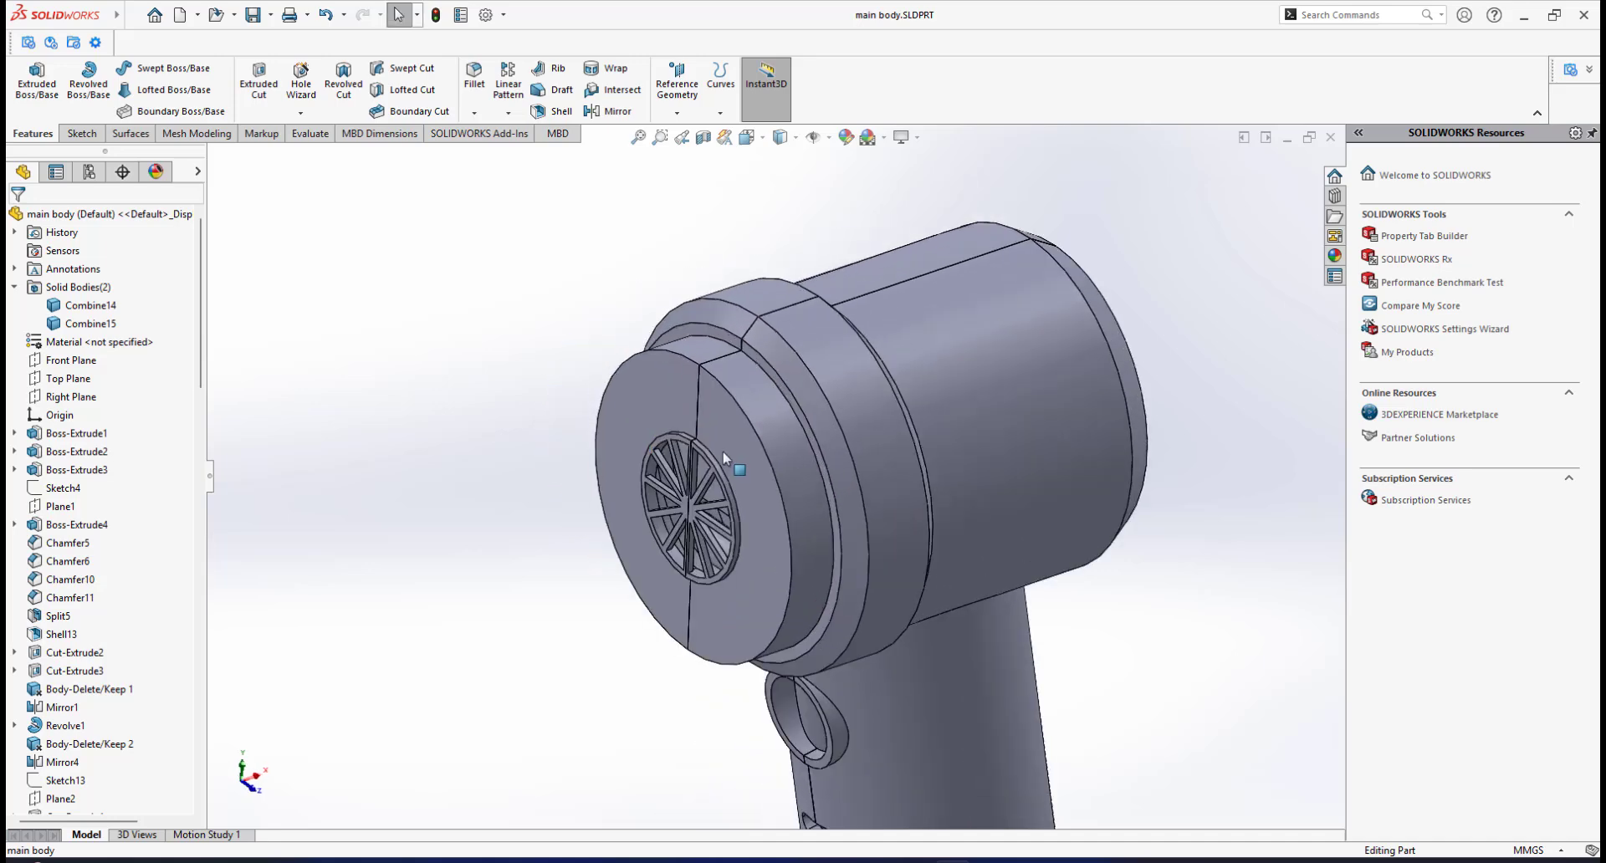
{"action": "middle_click_drag", "start_coordinate": [724, 452], "coordinate": [741, 462]}
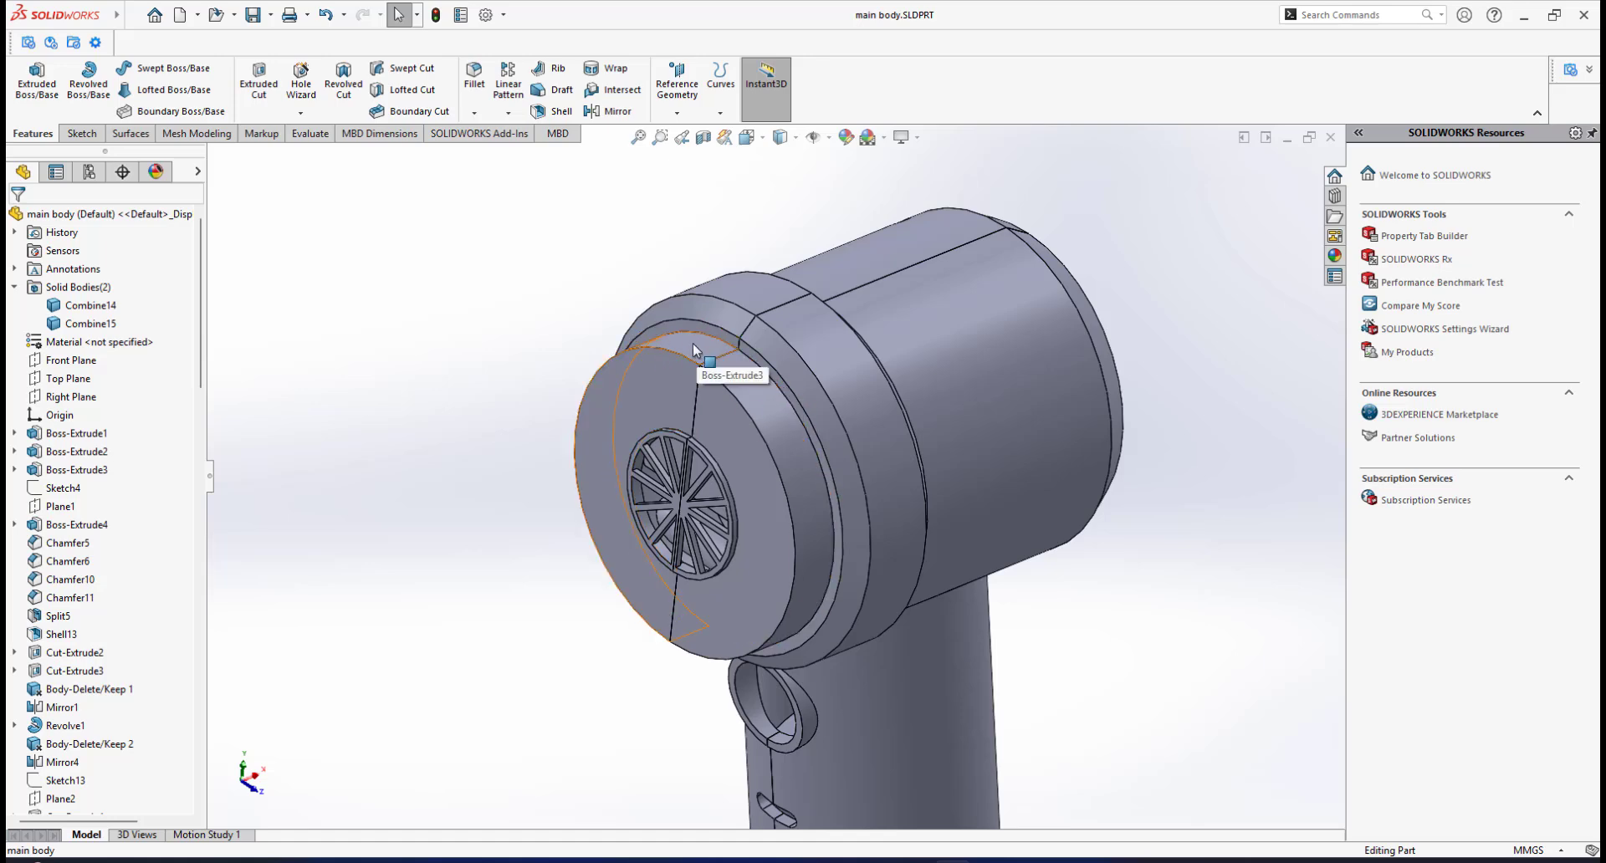
{"action": "scroll", "coordinate": [801, 548], "scroll_direction": "down", "scroll_amount": 1}
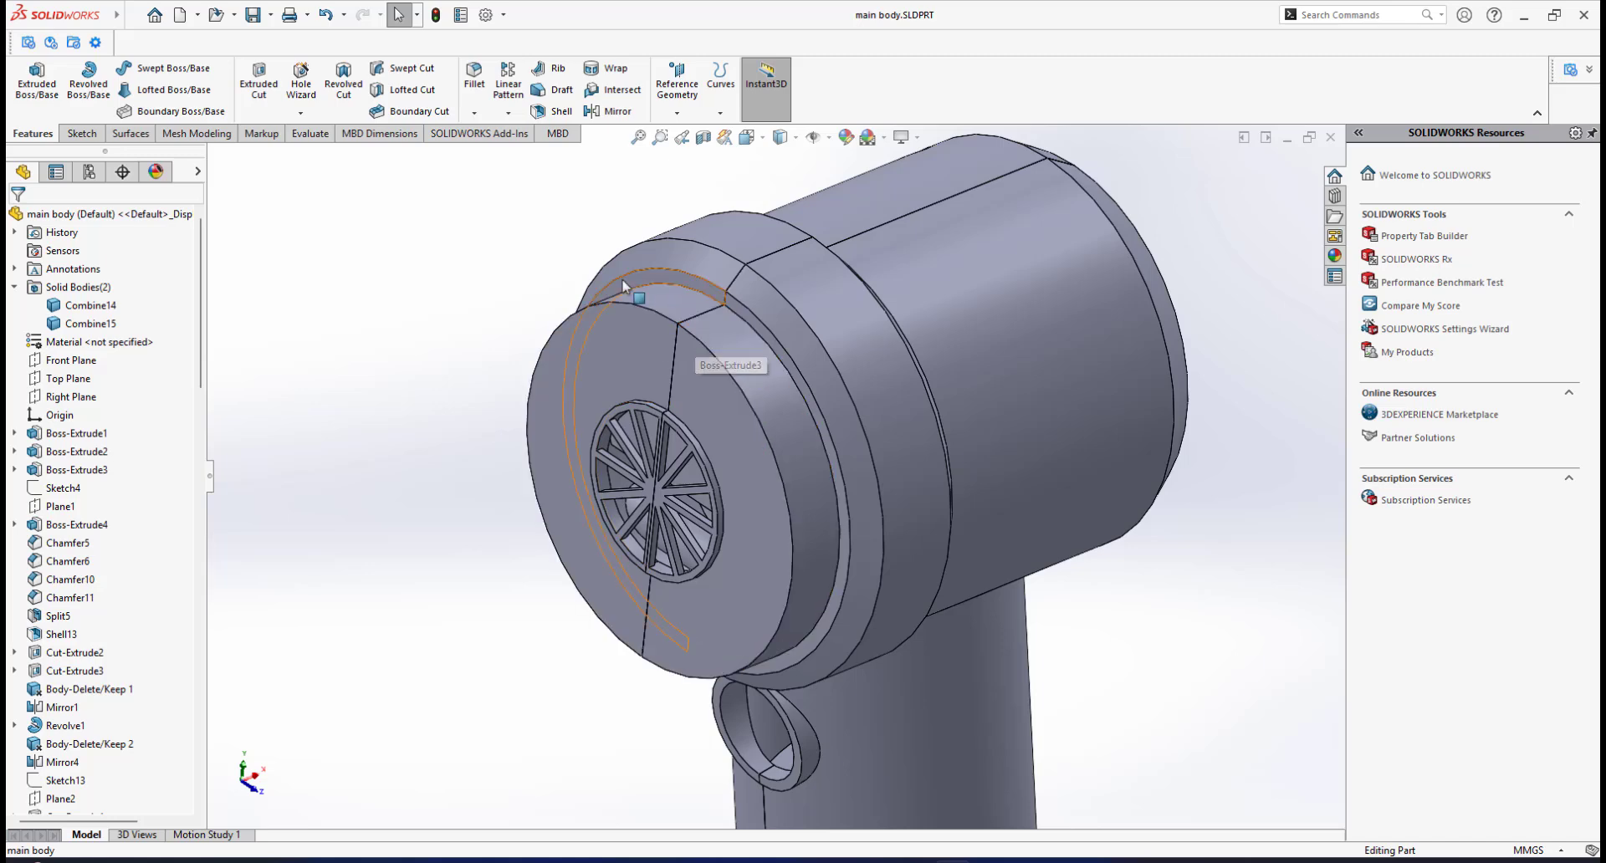
{"action": "scroll", "coordinate": [806, 510], "scroll_direction": "down", "scroll_amount": 2}
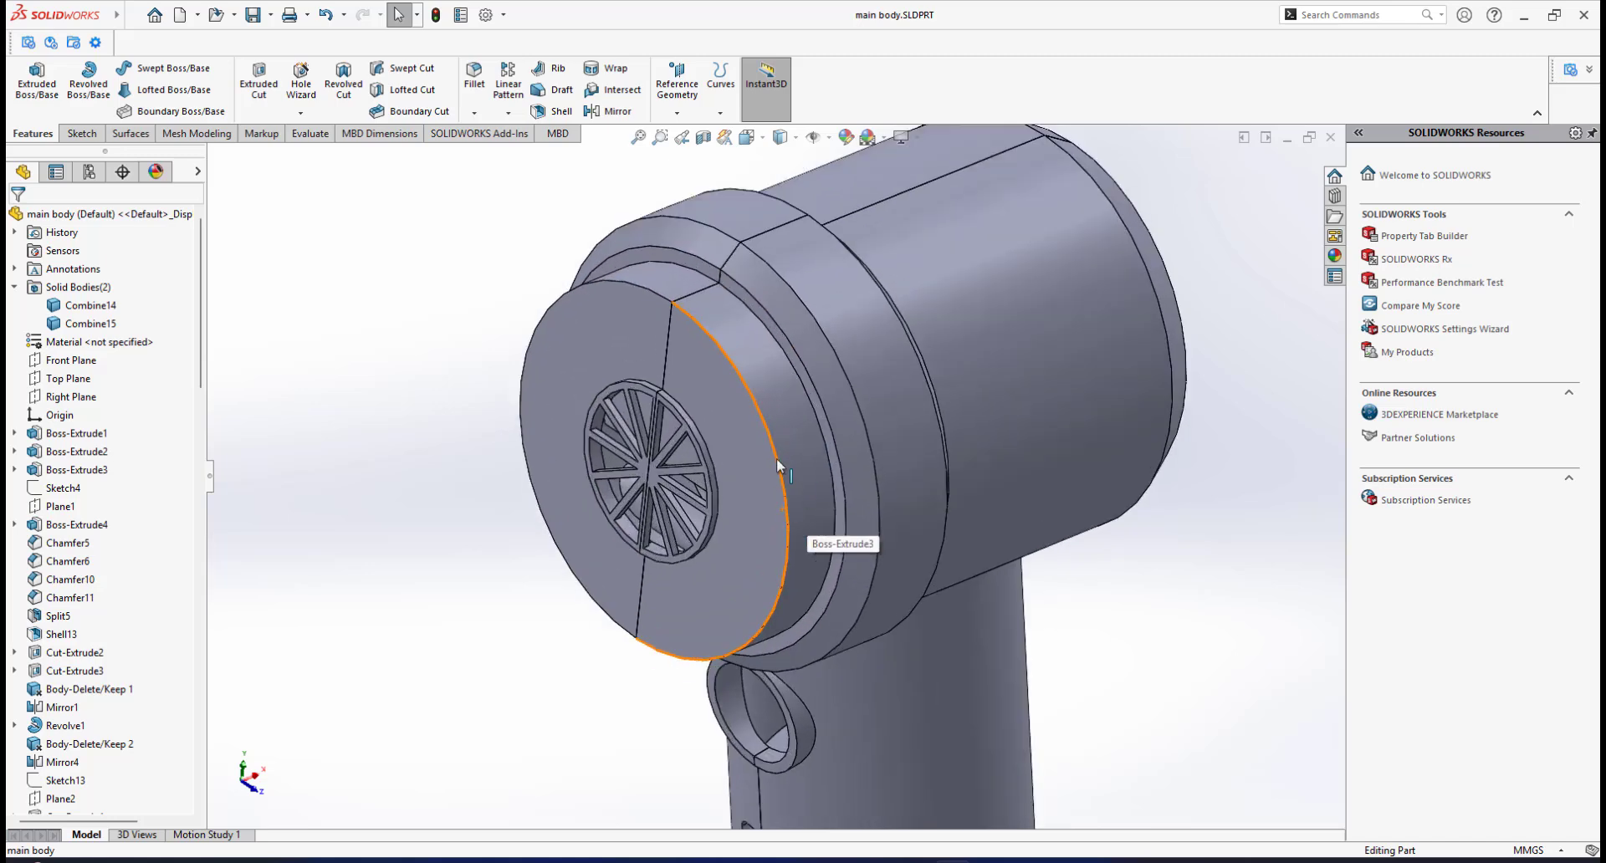
{"action": "middle_click_drag", "start_coordinate": [840, 401], "coordinate": [664, 287]}
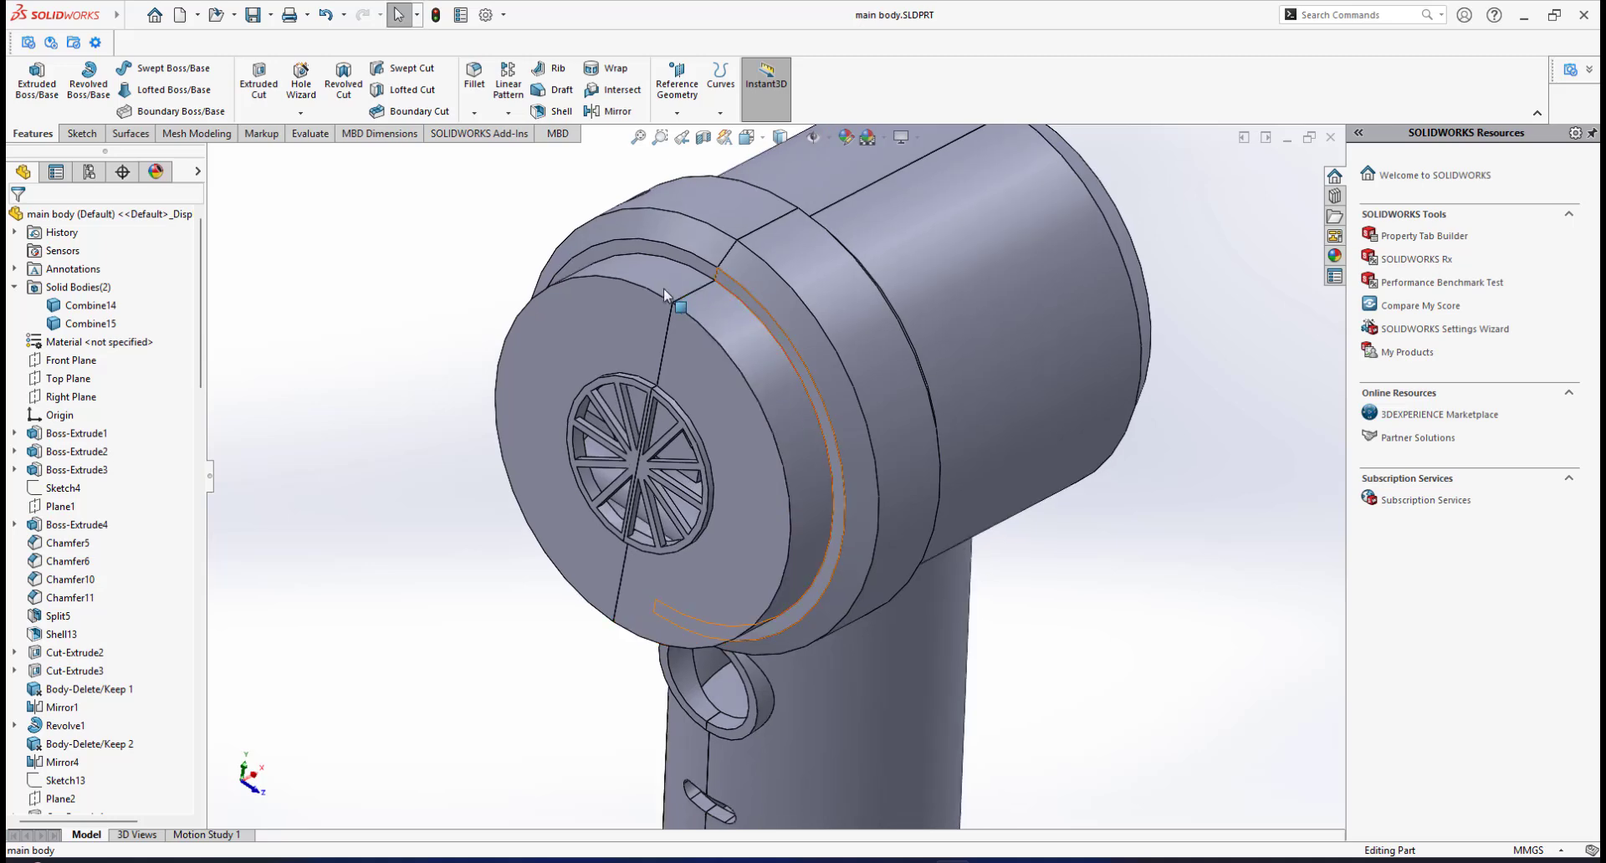
{"action": "mouse_move", "coordinate": [740, 379]}
{"action": "middle_mouse_down"}
{"action": "mouse_move", "coordinate": [765, 410]}
{"action": "mouse_move", "coordinate": [730, 394]}
{"action": "middle_mouse_up"}
{"action": "scroll", "coordinate": [791, 444], "scroll_direction": "up", "scroll_amount": 3}
{"action": "mouse_move", "coordinate": [852, 474]}
{"action": "middle_mouse_down"}
{"action": "mouse_move", "coordinate": [825, 443]}
{"action": "mouse_move", "coordinate": [833, 501]}
{"action": "mouse_move", "coordinate": [842, 462]}
{"action": "middle_mouse_up"}
{"action": "scroll", "coordinate": [845, 493], "scroll_direction": "down", "scroll_amount": 2}
{"action": "scroll", "coordinate": [833, 501], "scroll_direction": "up", "scroll_amount": 3}
{"action": "scroll", "coordinate": [833, 500], "scroll_direction": "down", "scroll_amount": 3}
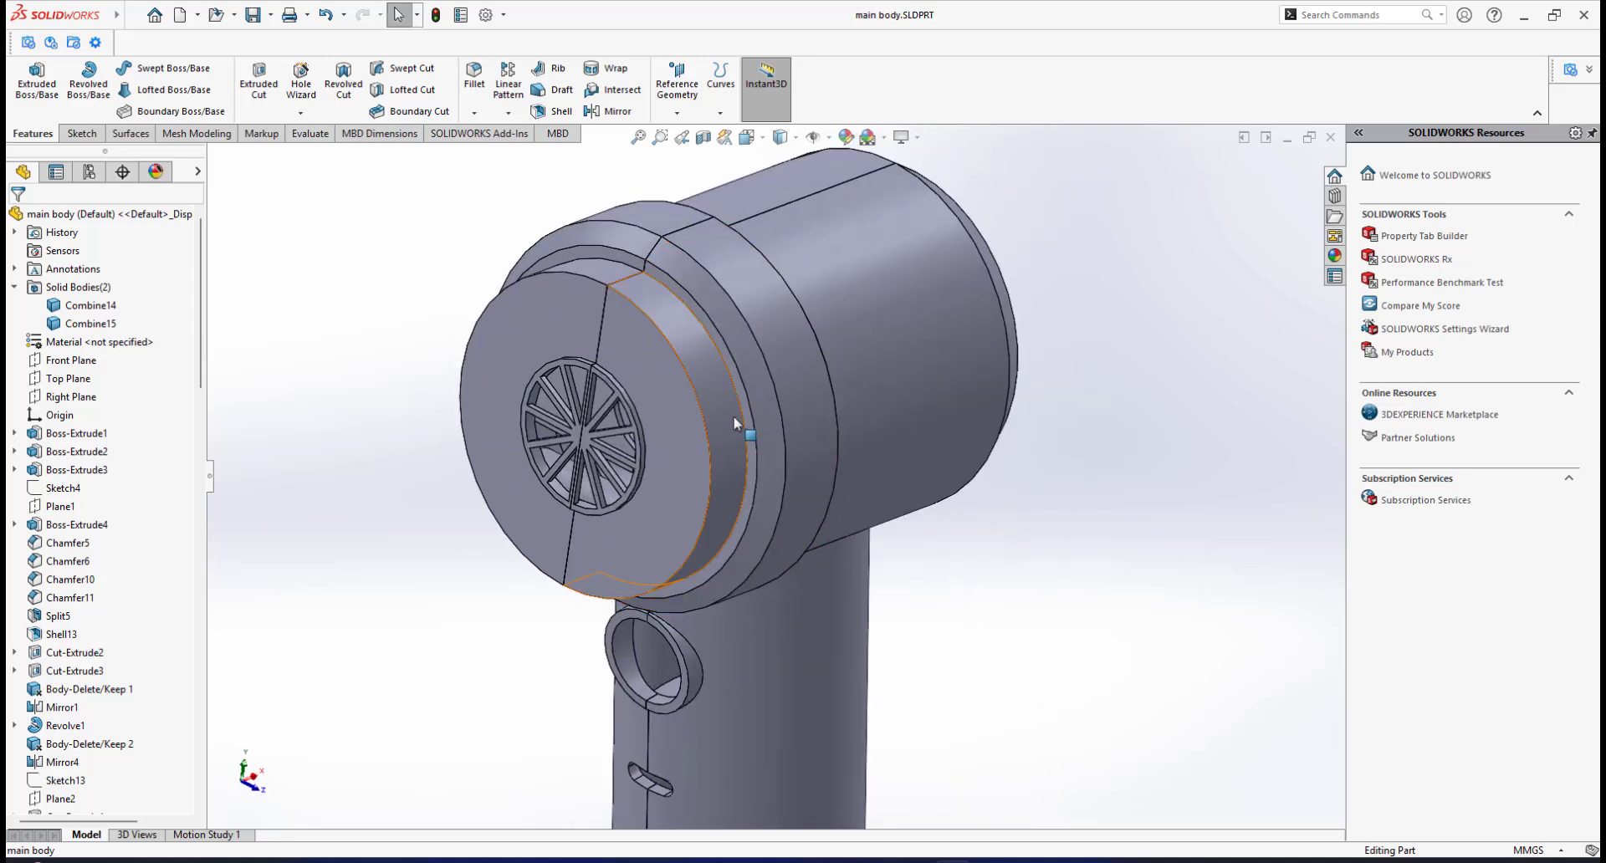
{"action": "middle_click_drag", "start_coordinate": [735, 423], "coordinate": [727, 367]}
{"action": "middle_click_drag", "start_coordinate": [627, 306], "coordinate": [642, 293]}
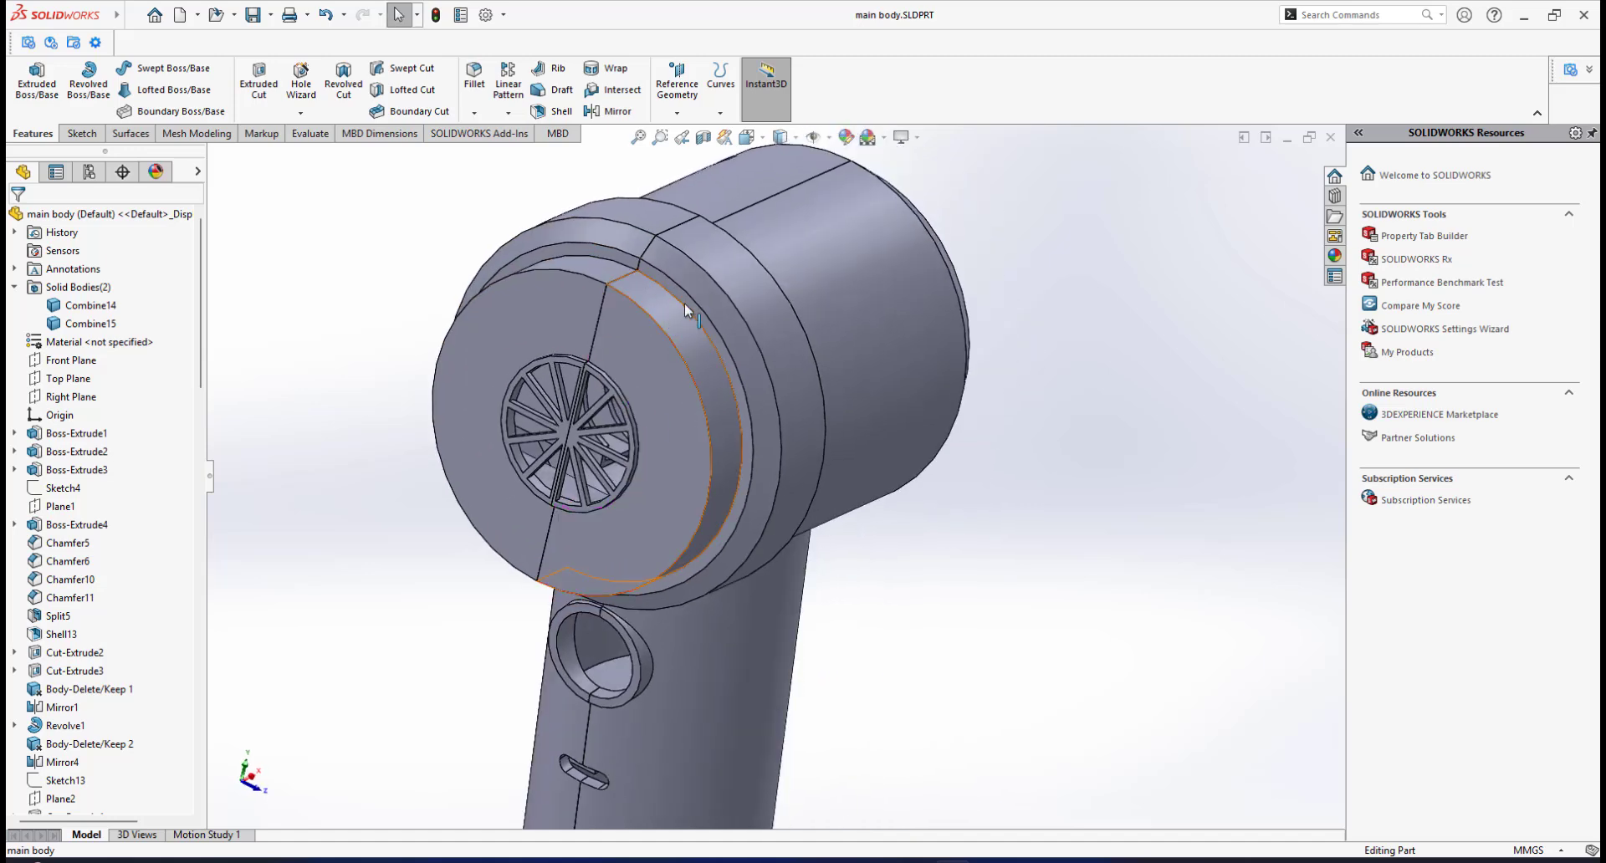
Start a sketch on the narrow ring face behind the collar, on the half without the hidden edge
{"action": "left_click", "coordinate": [687, 301]}
{"action": "left_click", "coordinate": [763, 259]}
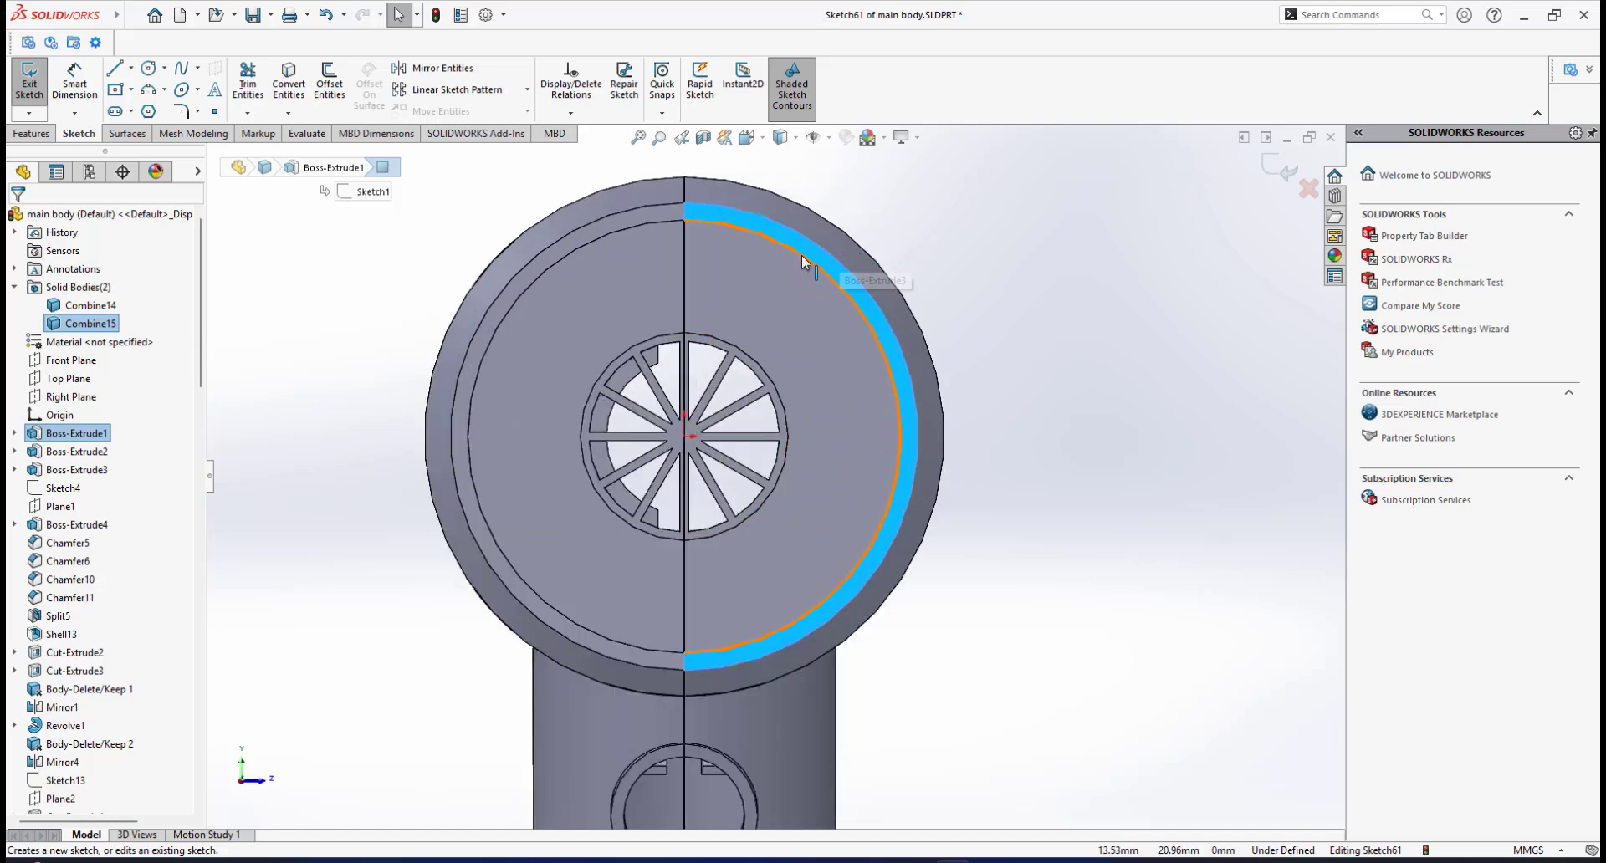
{"action": "left_click", "coordinate": [801, 255]}
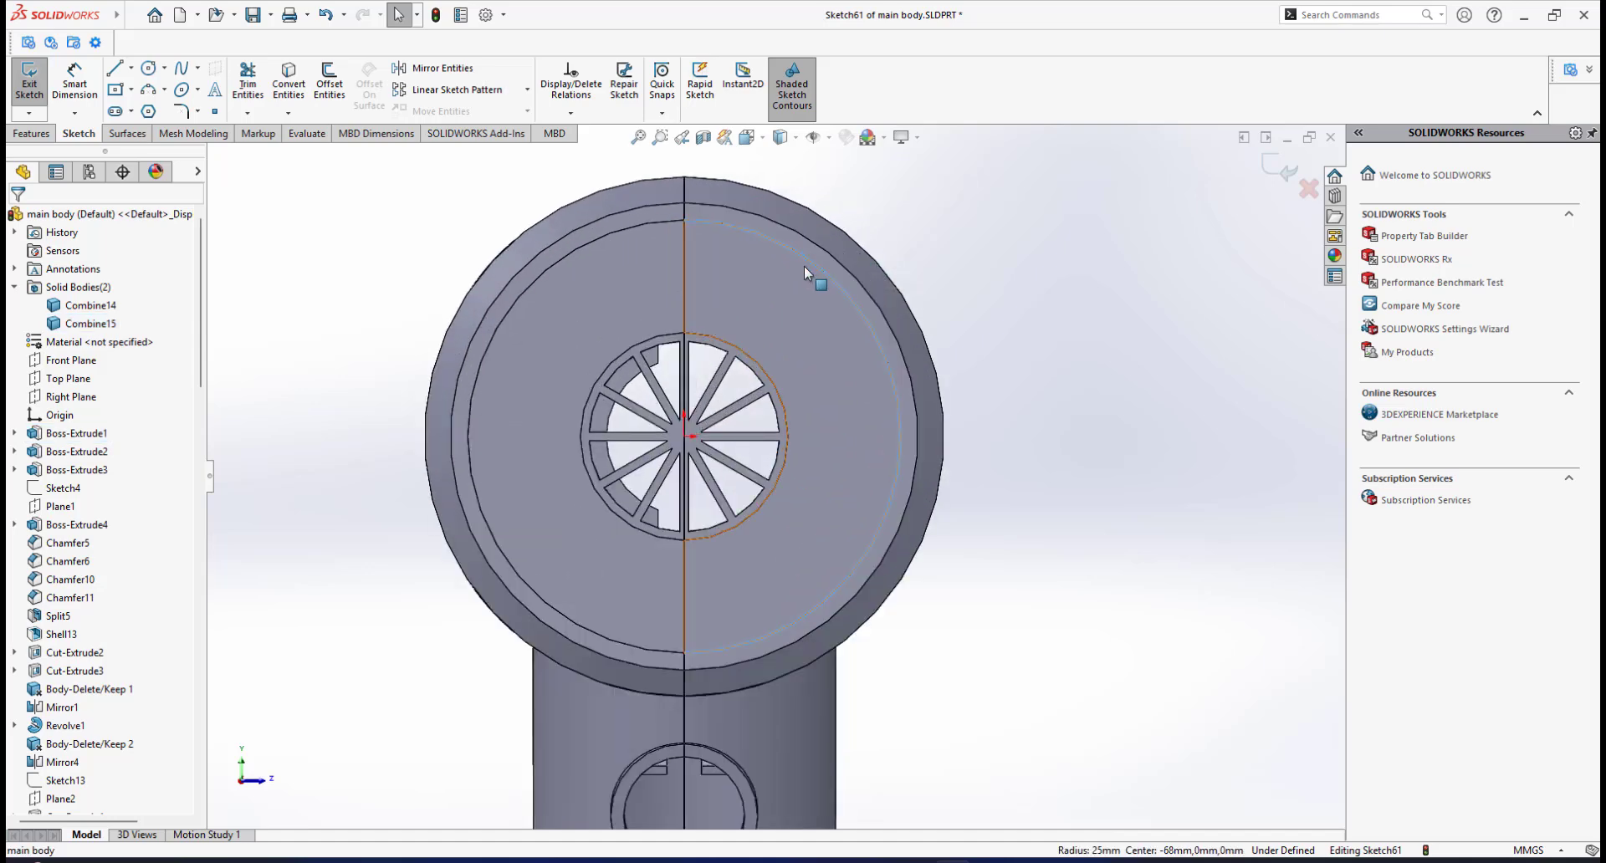
{"action": "left_click", "coordinate": [652, 224], "text": "ctrl"}
{"action": "left_click", "coordinate": [912, 248]}
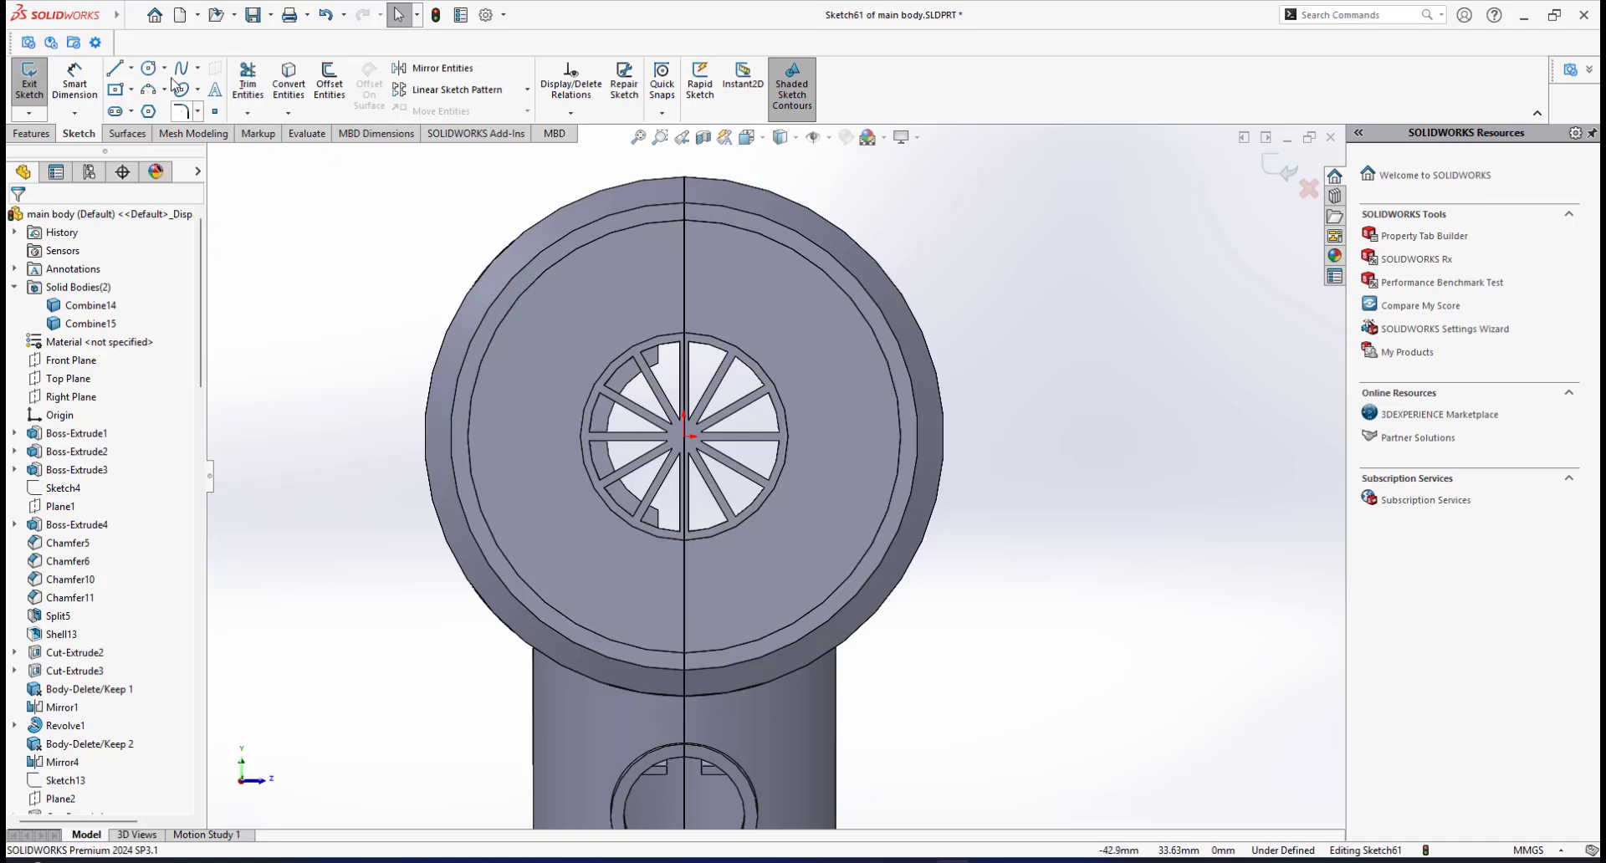
Sketch a circle centred on the origin and coinciding with the collar's 25 mm radius outer edge
{"action": "left_click", "coordinate": [149, 68]}
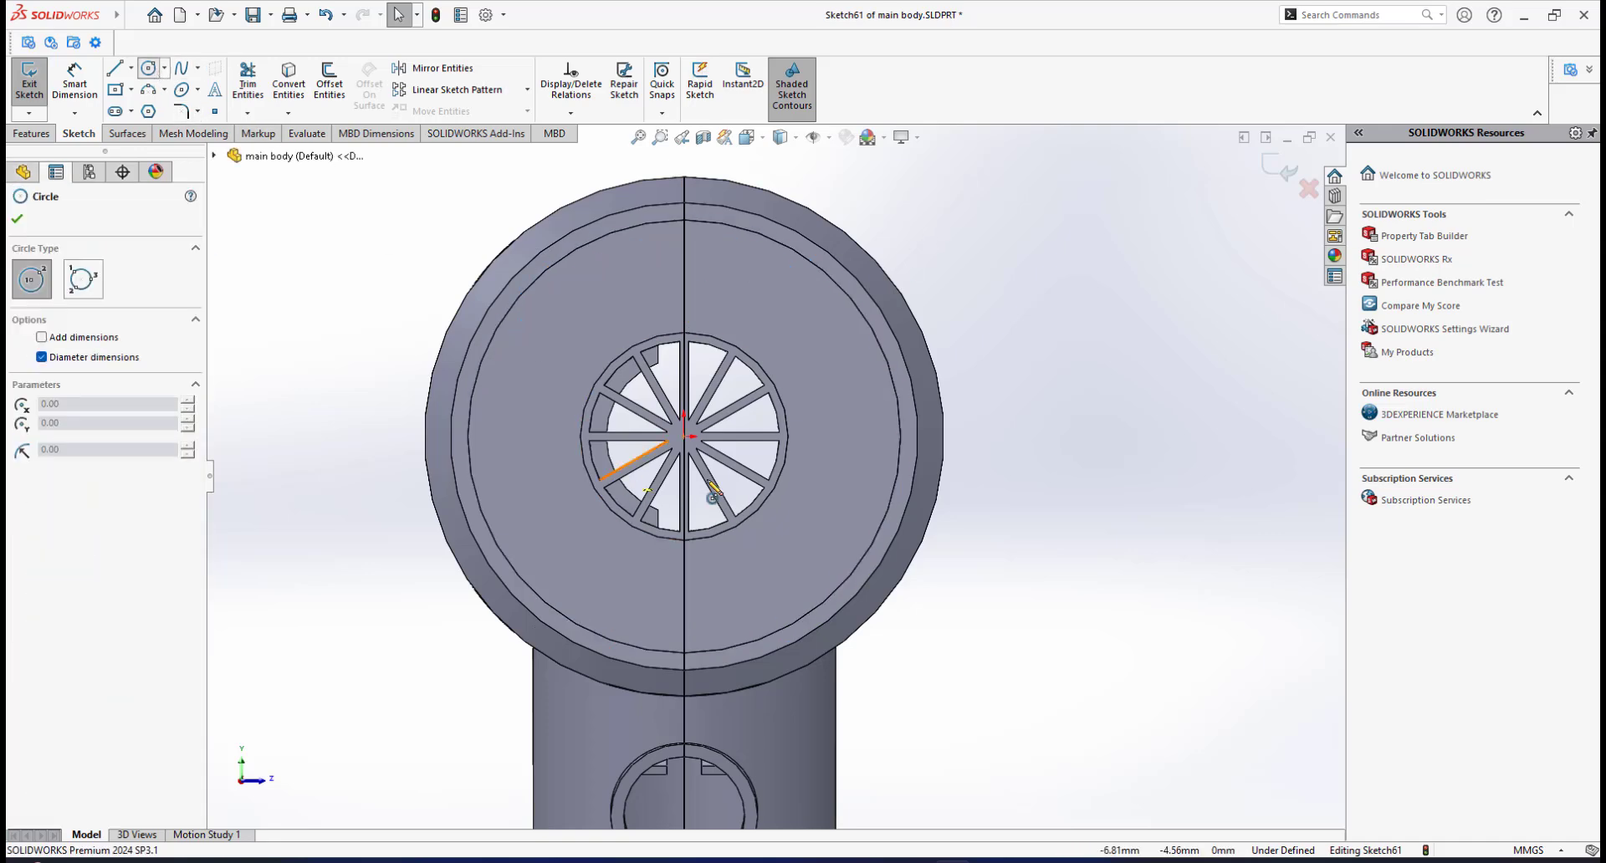
{"action": "left_click", "coordinate": [684, 436]}
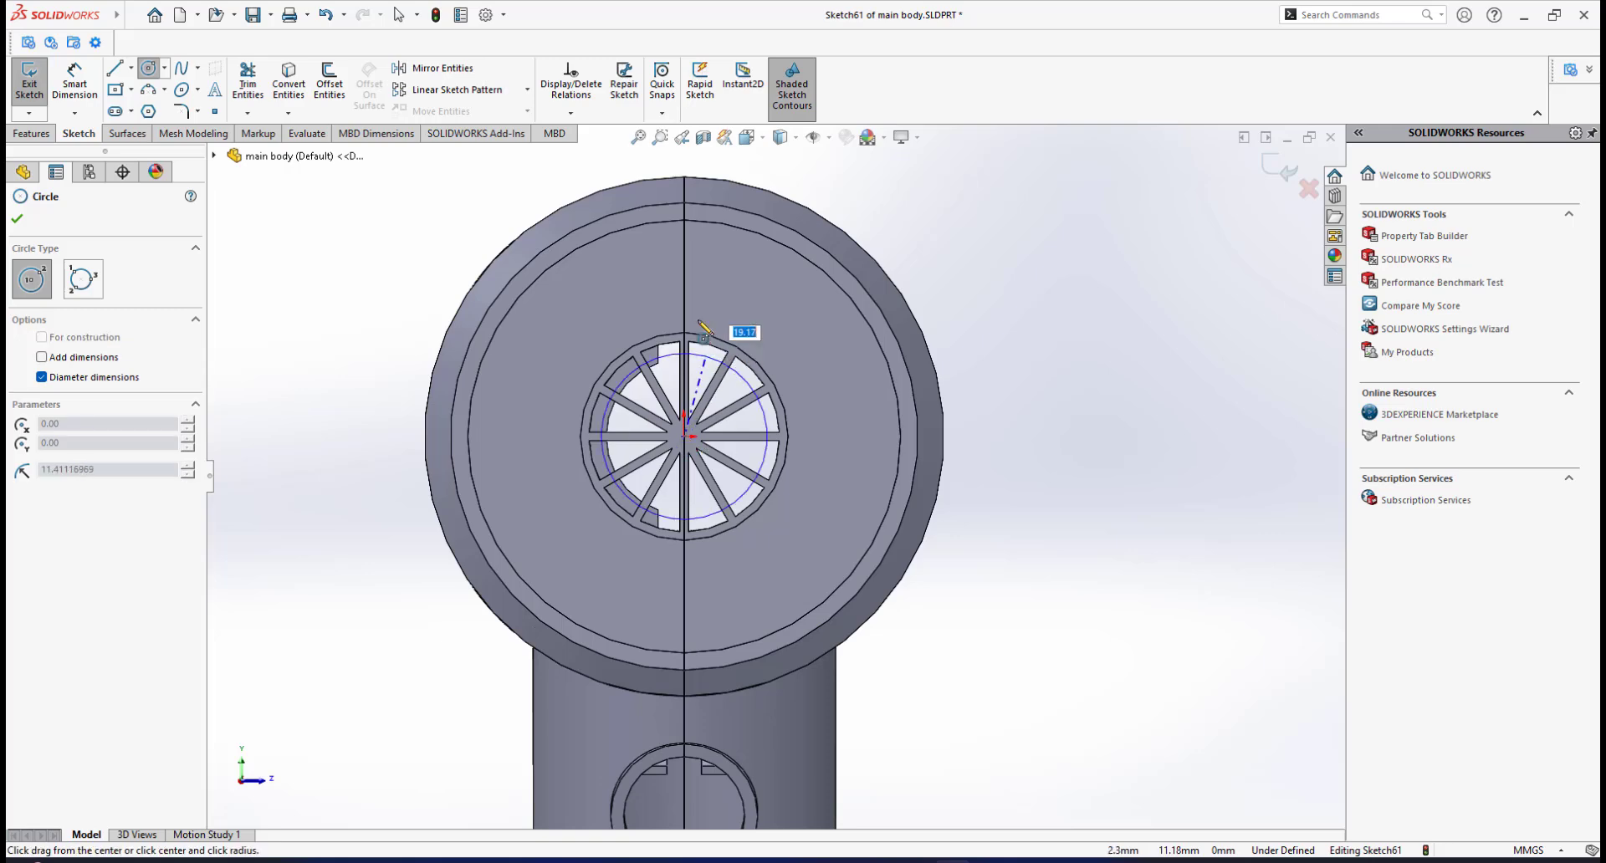
{"action": "left_click", "coordinate": [685, 221]}
{"action": "right_click", "coordinate": [735, 256]}
{"action": "left_click", "coordinate": [766, 274]}
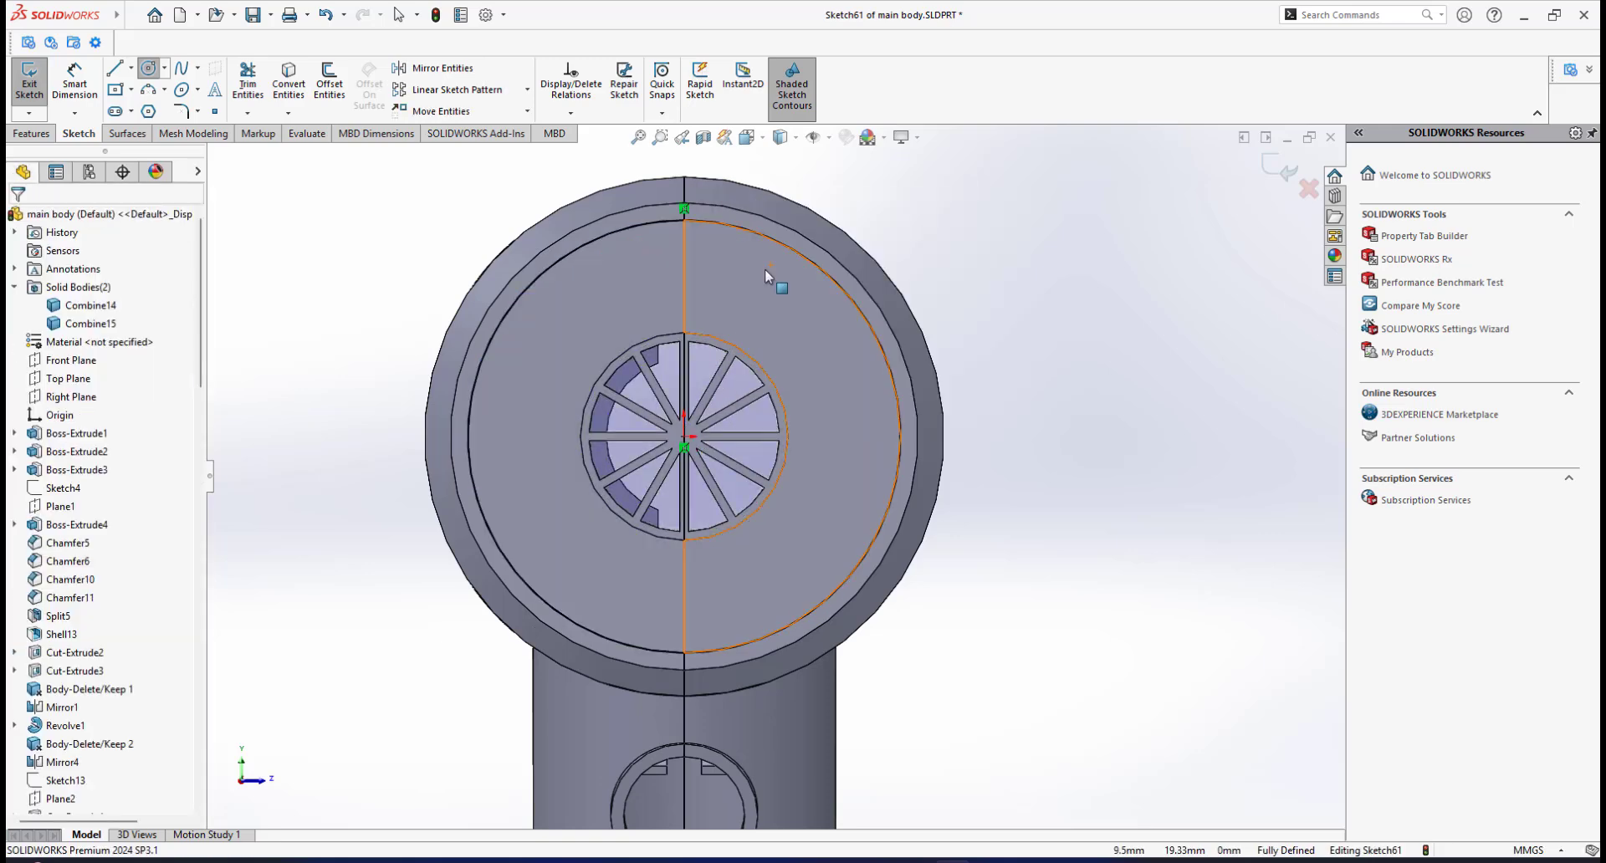
Extrude the sketched circle from its sketch plane up to the collar's flat end face on the half without the hidden edge
{"action": "mouse_move", "coordinate": [764, 268]}
{"action": "middle_mouse_down"}
{"action": "mouse_move", "coordinate": [740, 247]}
{"action": "mouse_move", "coordinate": [788, 251]}
{"action": "mouse_move", "coordinate": [764, 252]}
{"action": "mouse_move", "coordinate": [810, 290]}
{"action": "mouse_move", "coordinate": [788, 395]}
{"action": "middle_mouse_up"}
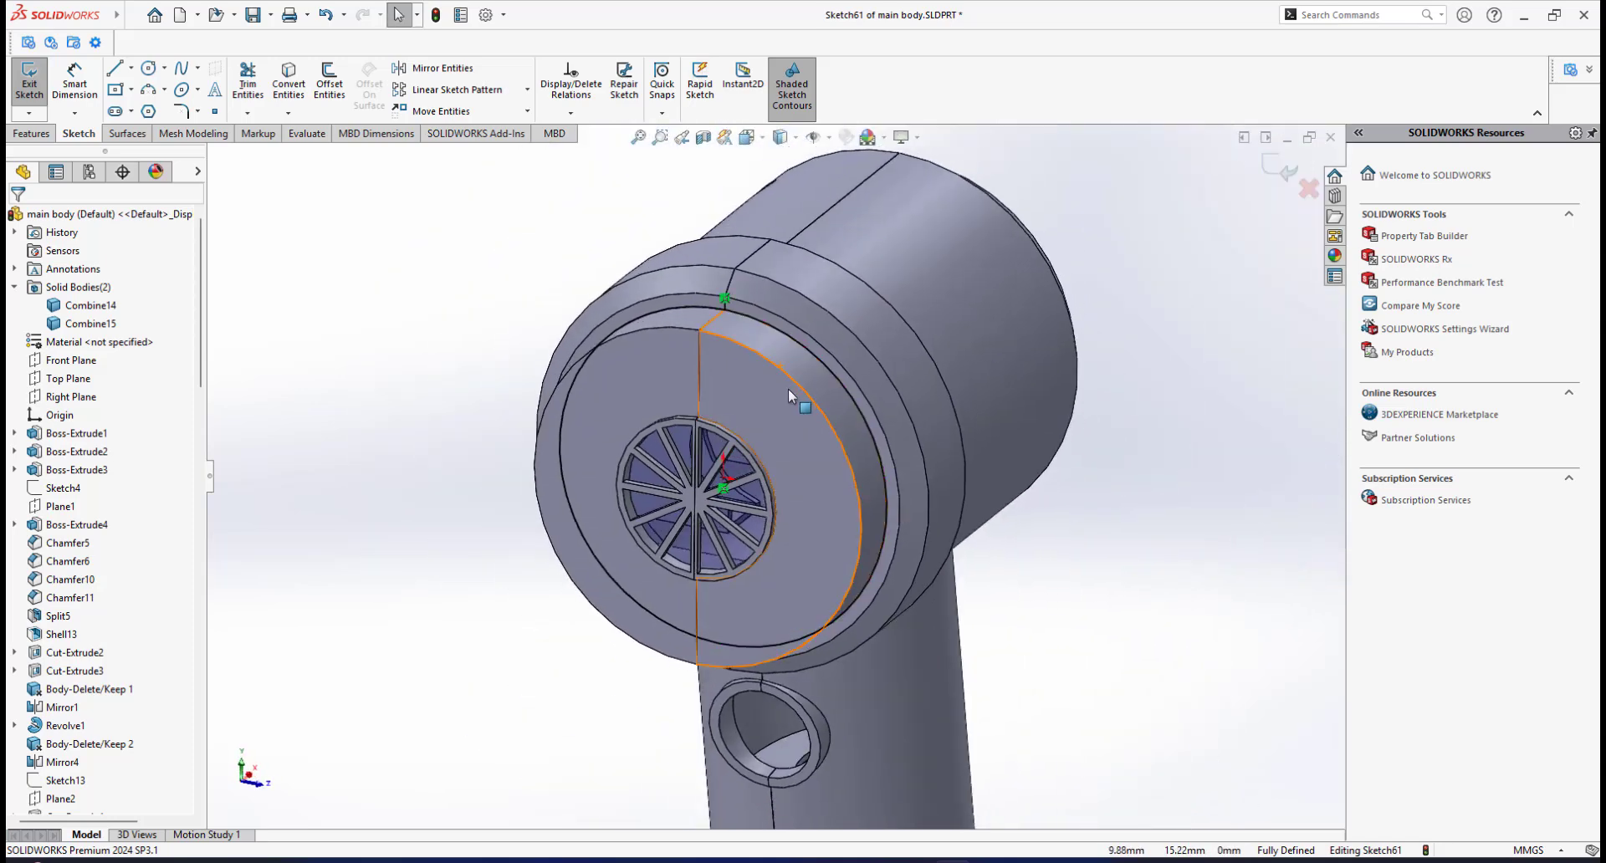
{"action": "scroll", "coordinate": [789, 395], "scroll_direction": "down", "scroll_amount": 1}
{"action": "left_click", "coordinate": [34, 136]}
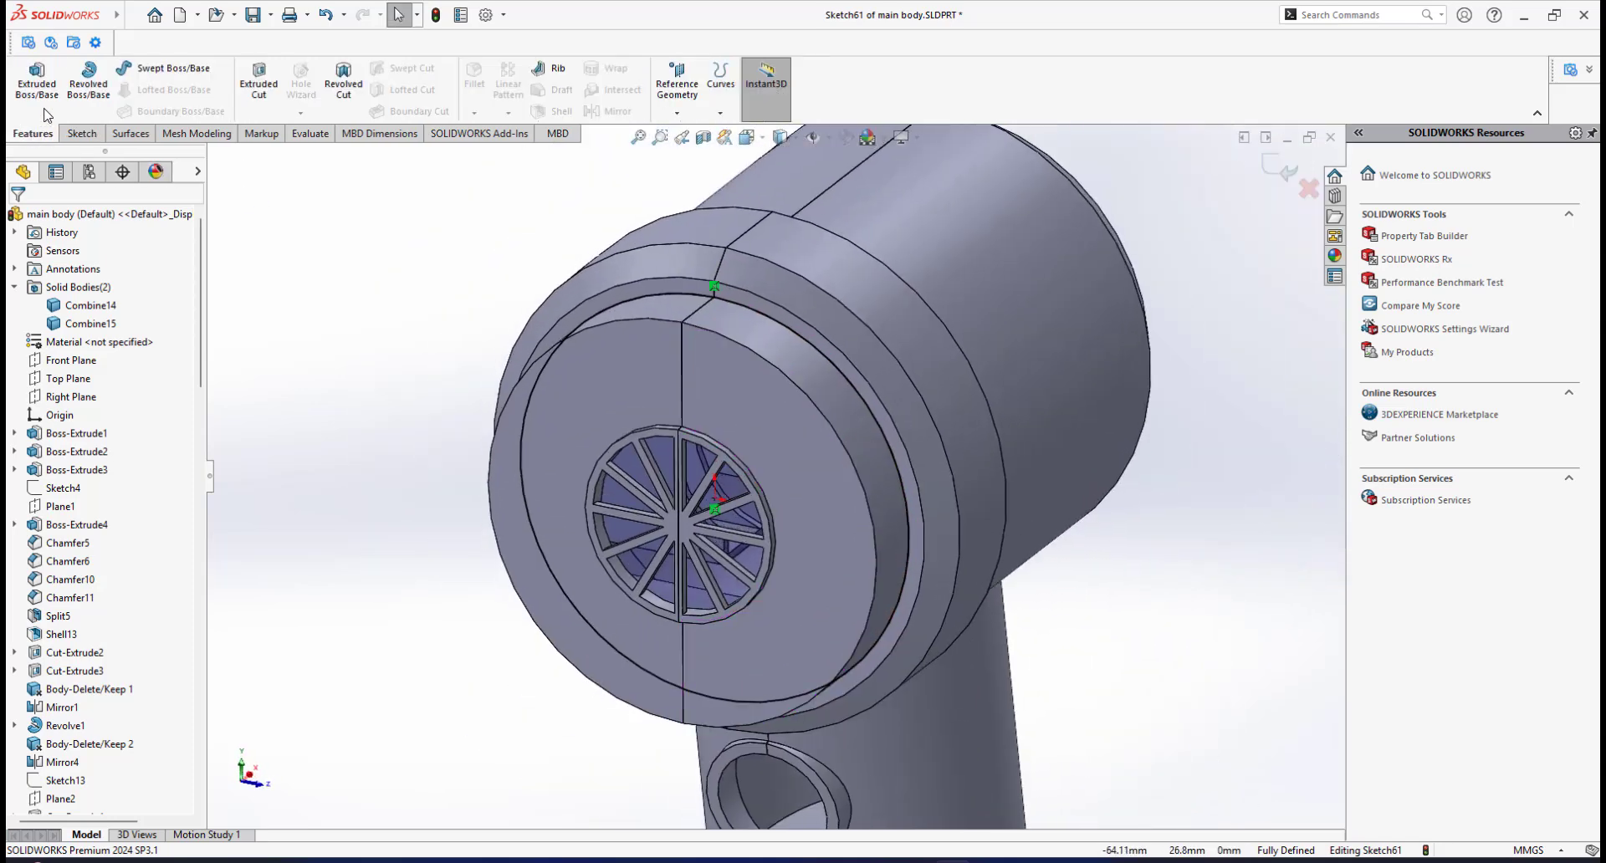
{"action": "left_click", "coordinate": [40, 84]}
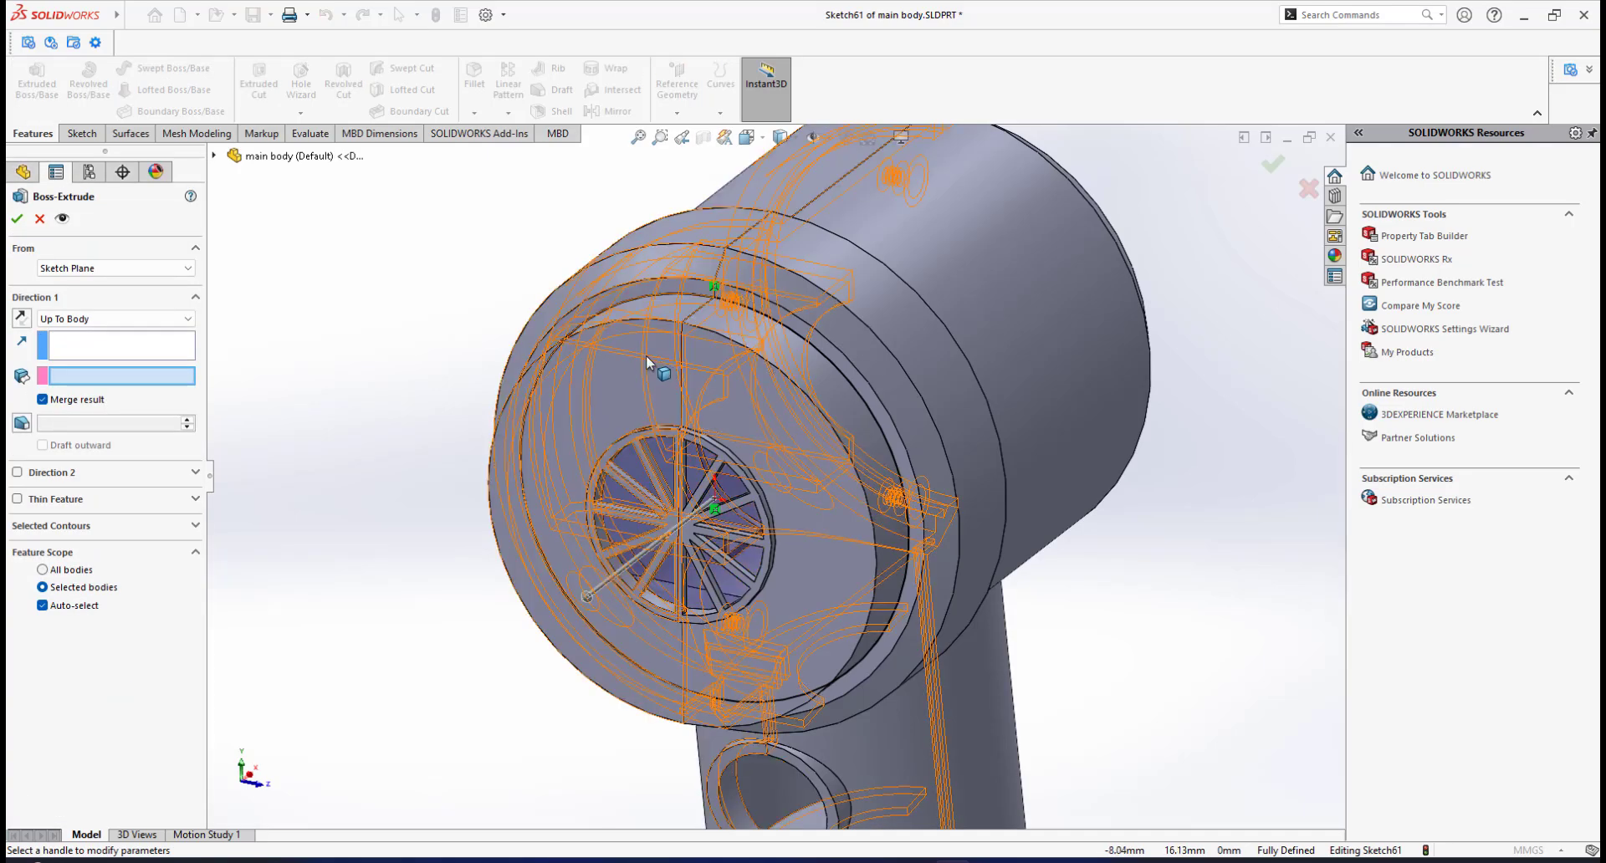
{"action": "middle_click_drag", "start_coordinate": [646, 355], "coordinate": [394, 315]}
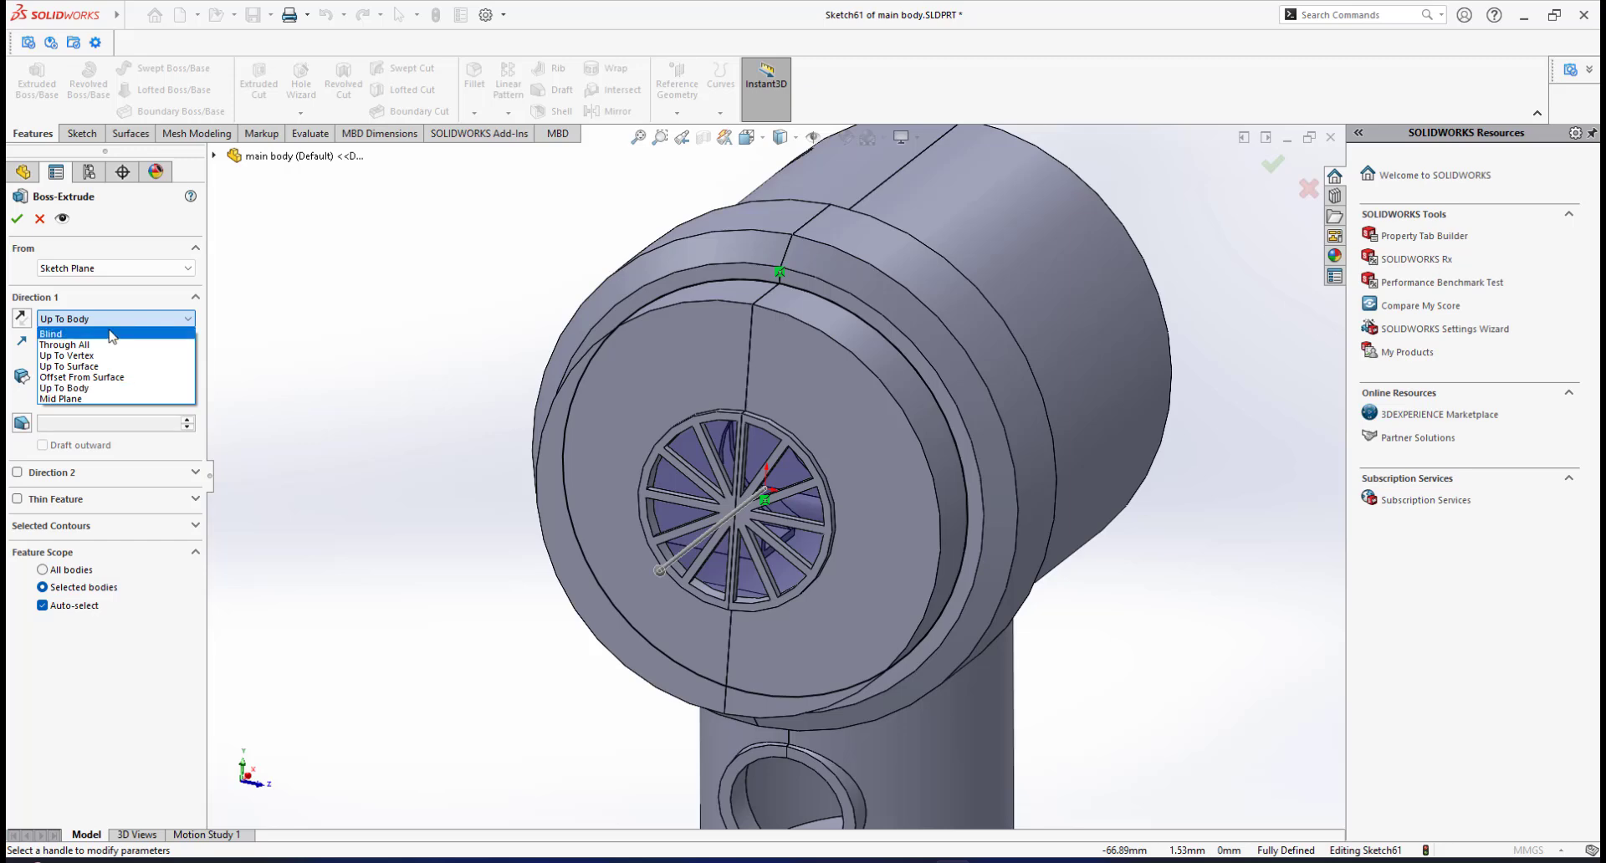
{"action": "left_click", "coordinate": [125, 334]}
{"action": "middle_click_drag", "start_coordinate": [516, 361], "coordinate": [615, 368]}
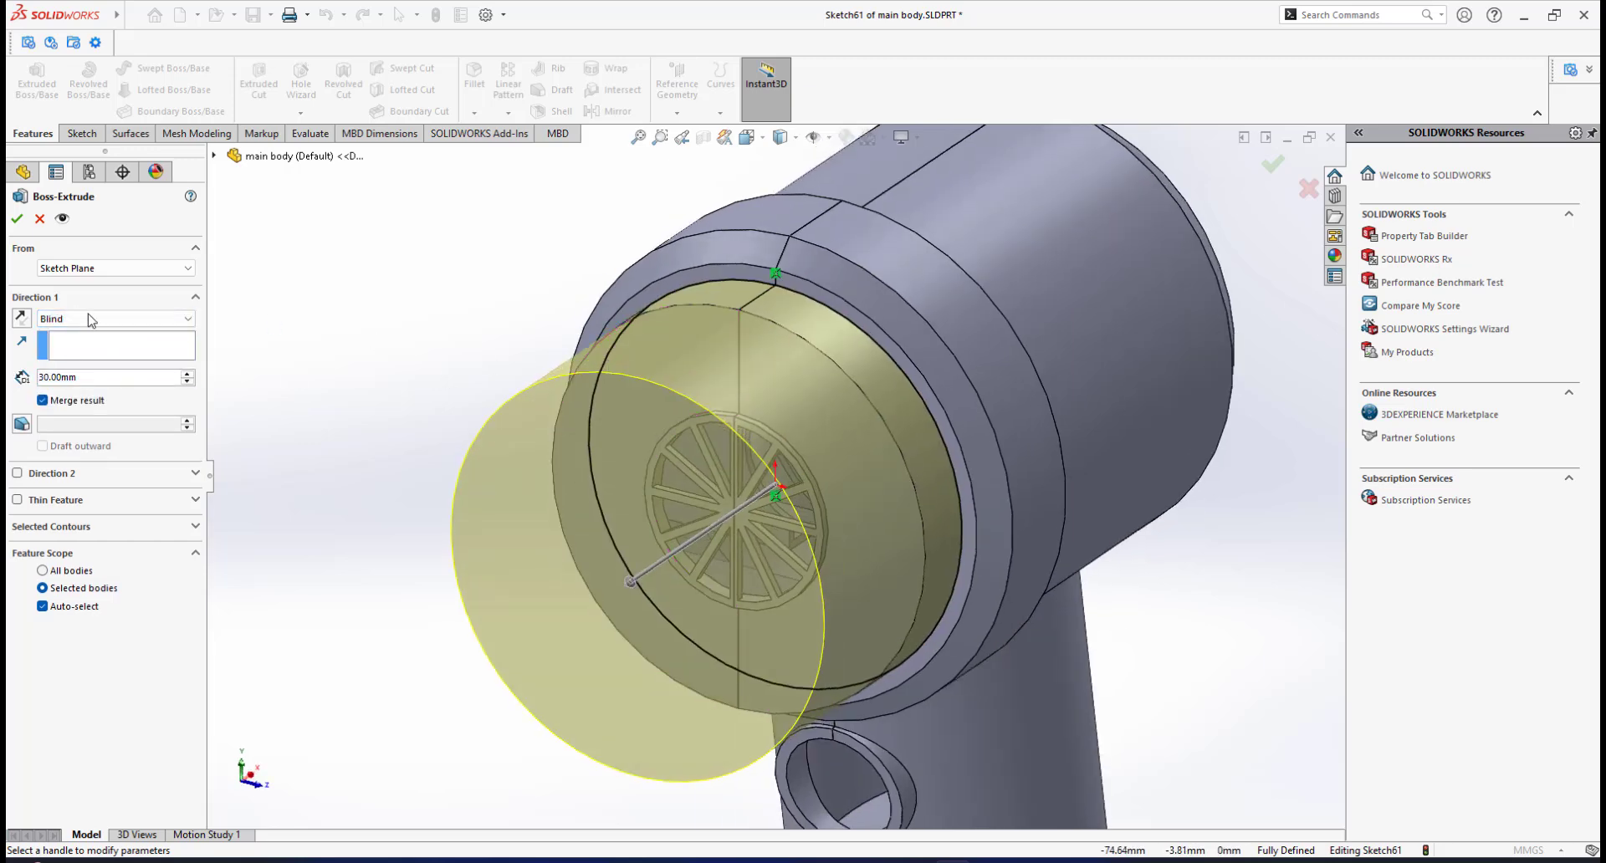
{"action": "left_click", "coordinate": [127, 320]}
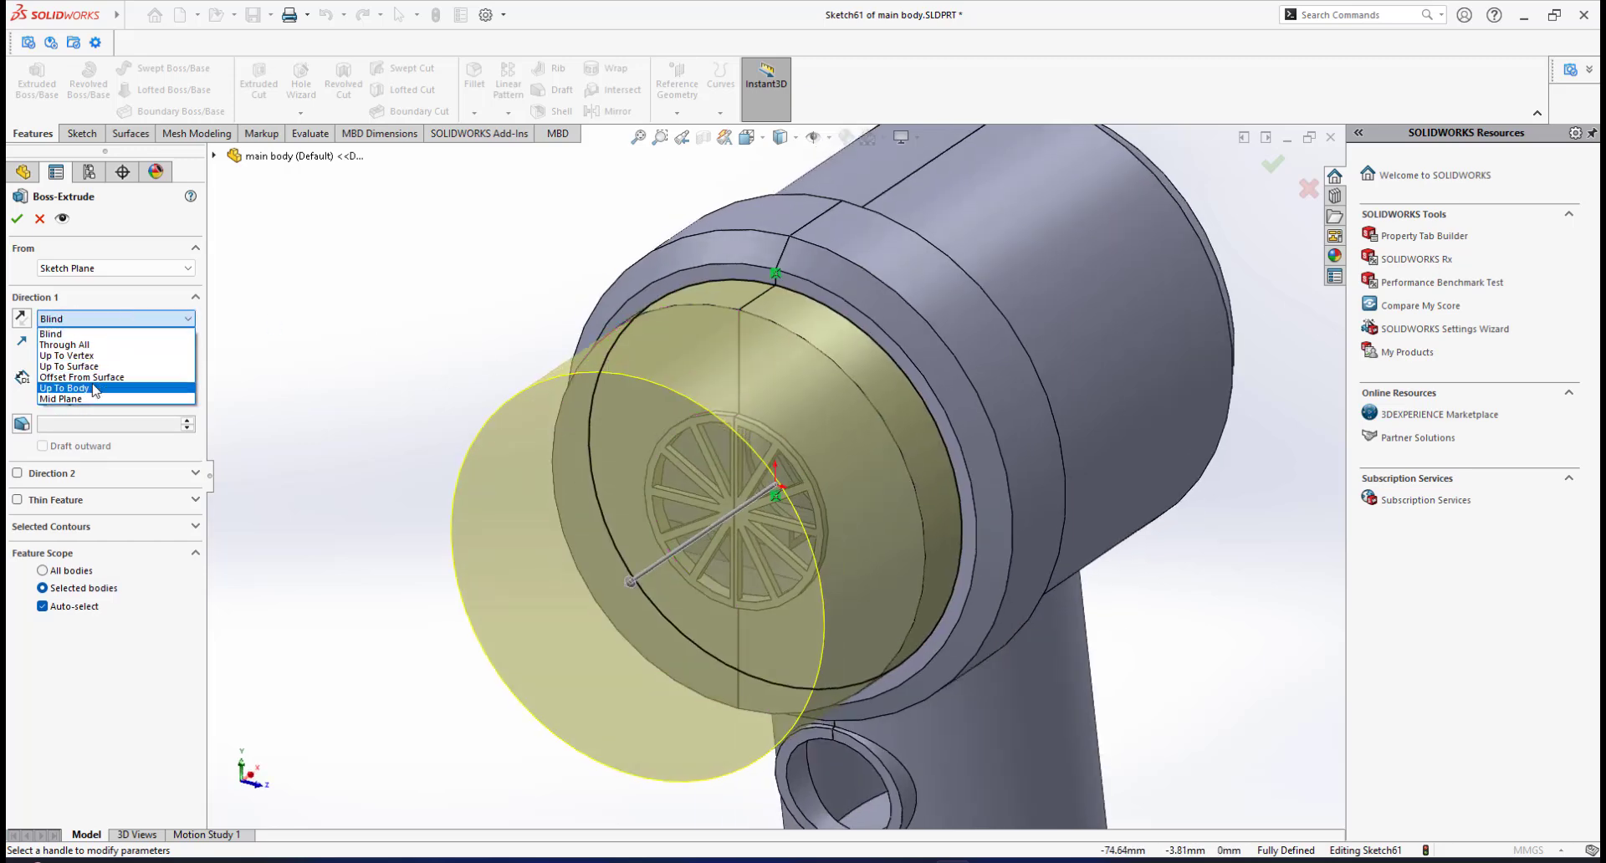
{"action": "left_click", "coordinate": [69, 366]}
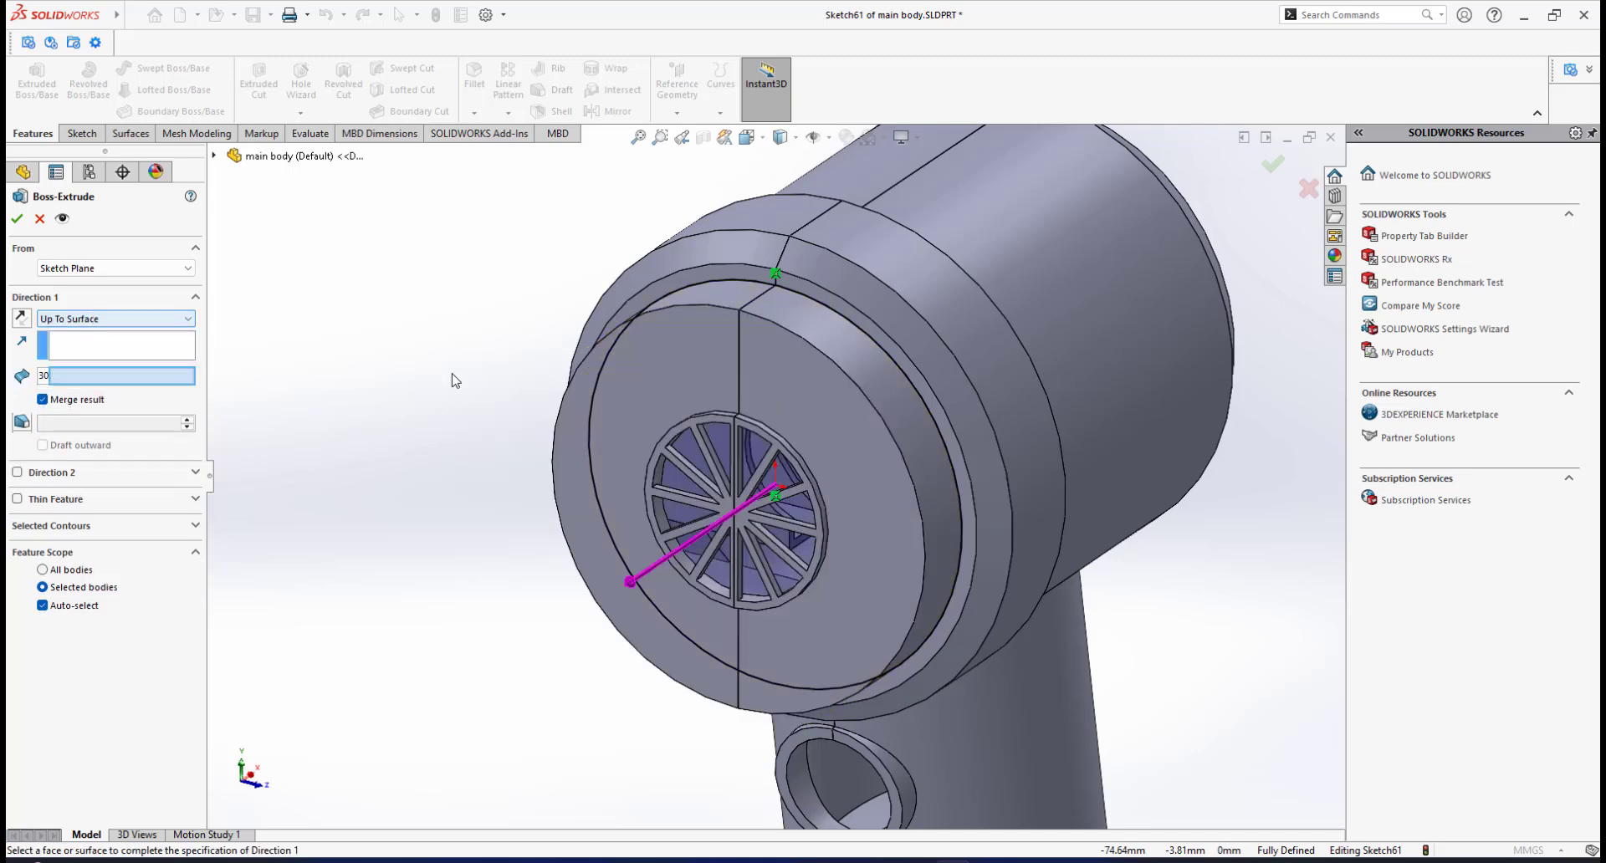
{"action": "left_click", "coordinate": [778, 375]}
{"action": "middle_click_drag", "start_coordinate": [778, 375], "coordinate": [910, 508]}
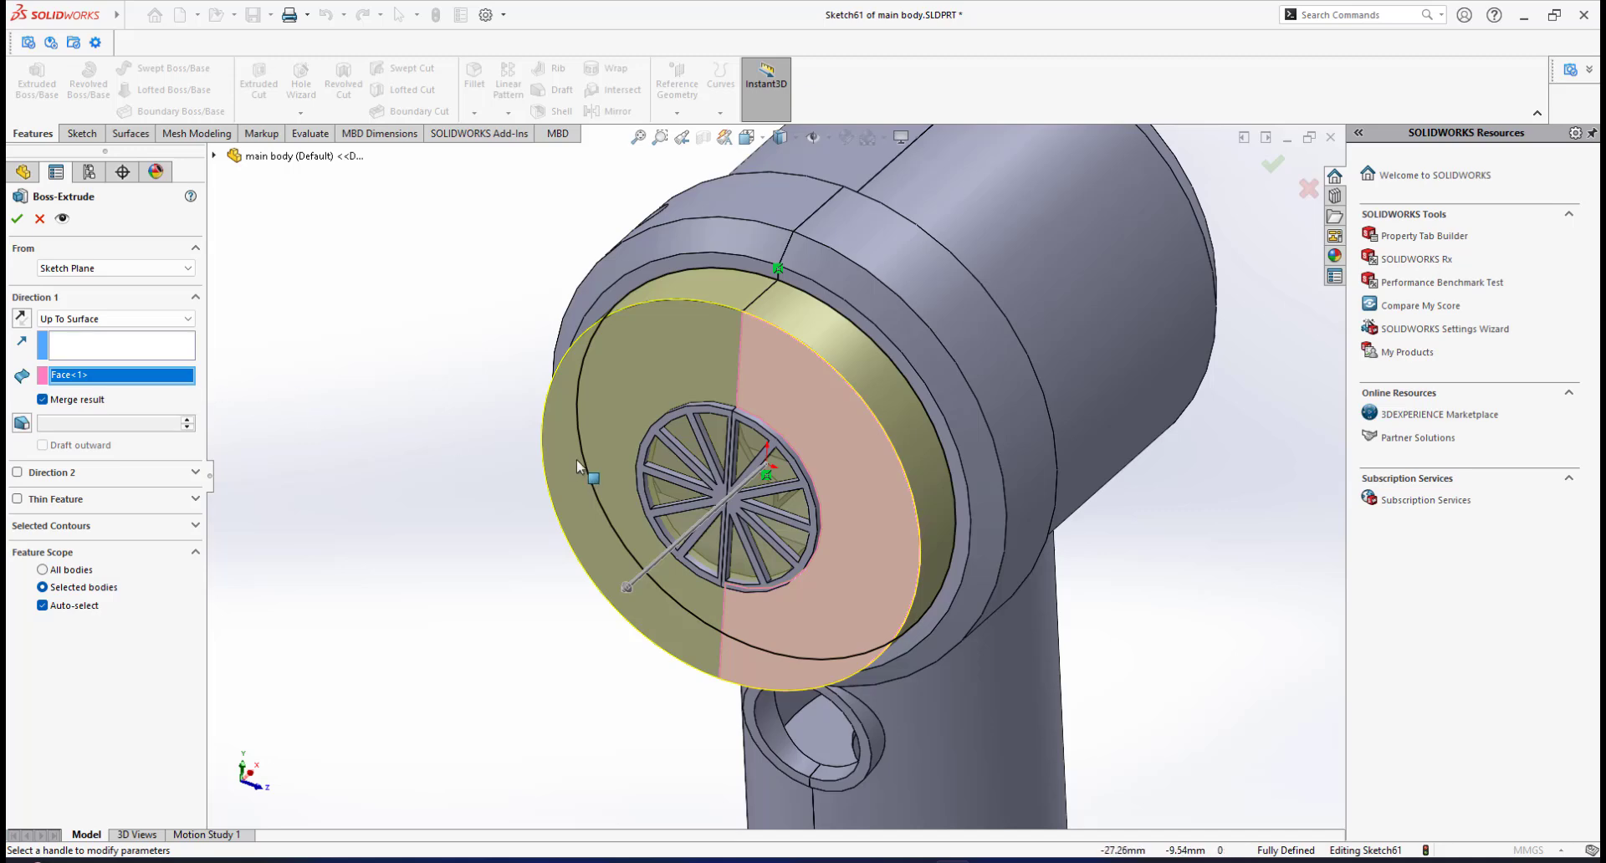
Turn off merging for the extrusion so the disc becomes a separate body, and accept the feature
{"action": "middle_click_drag", "start_coordinate": [642, 478], "coordinate": [590, 468]}
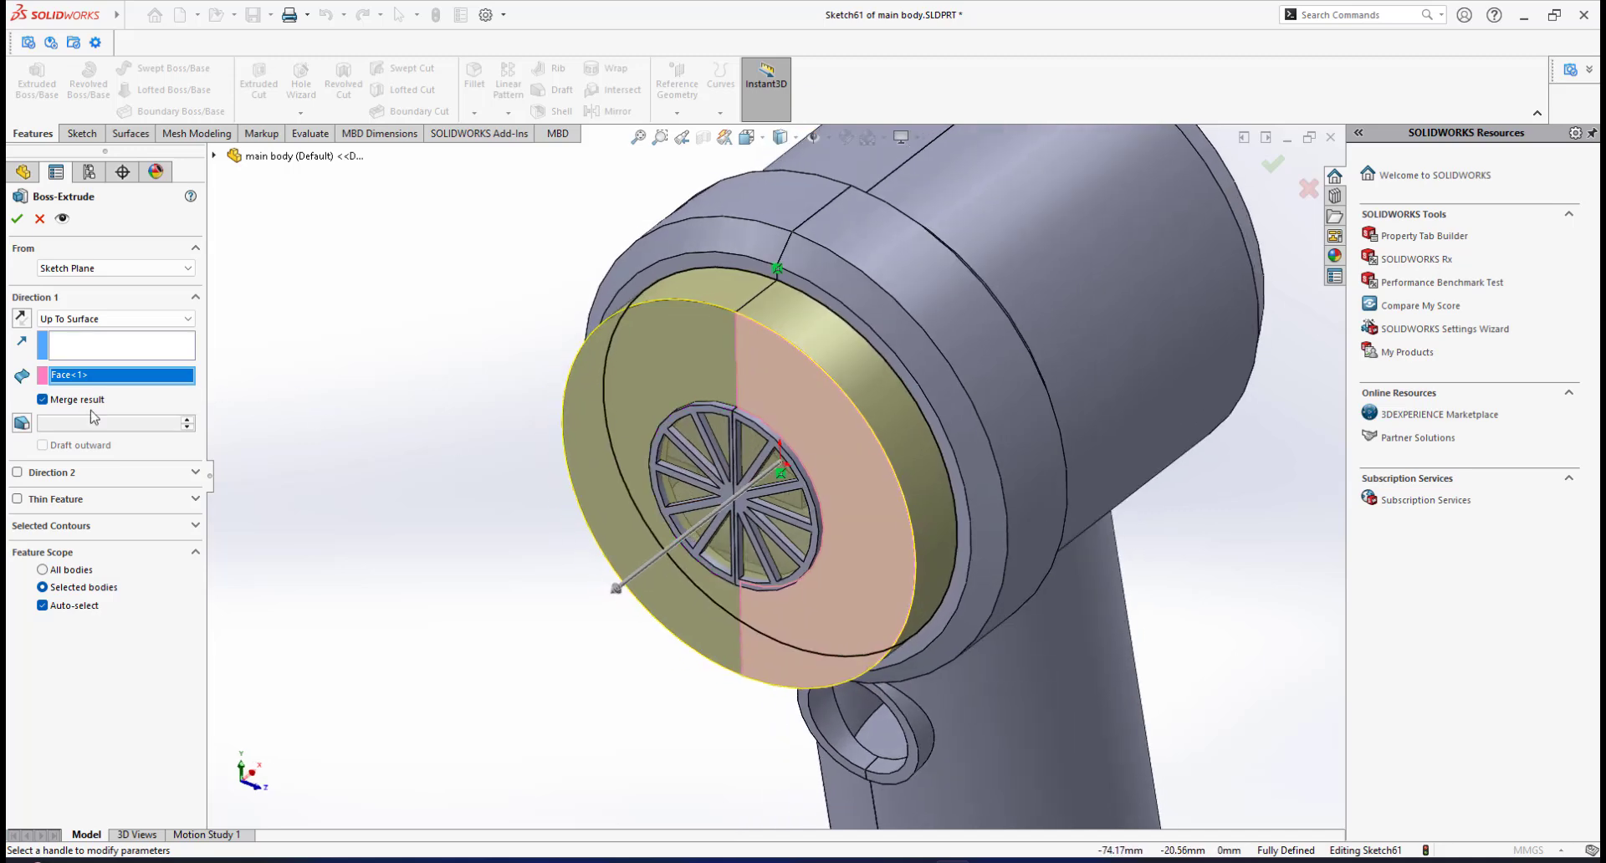
{"action": "left_click", "coordinate": [43, 401]}
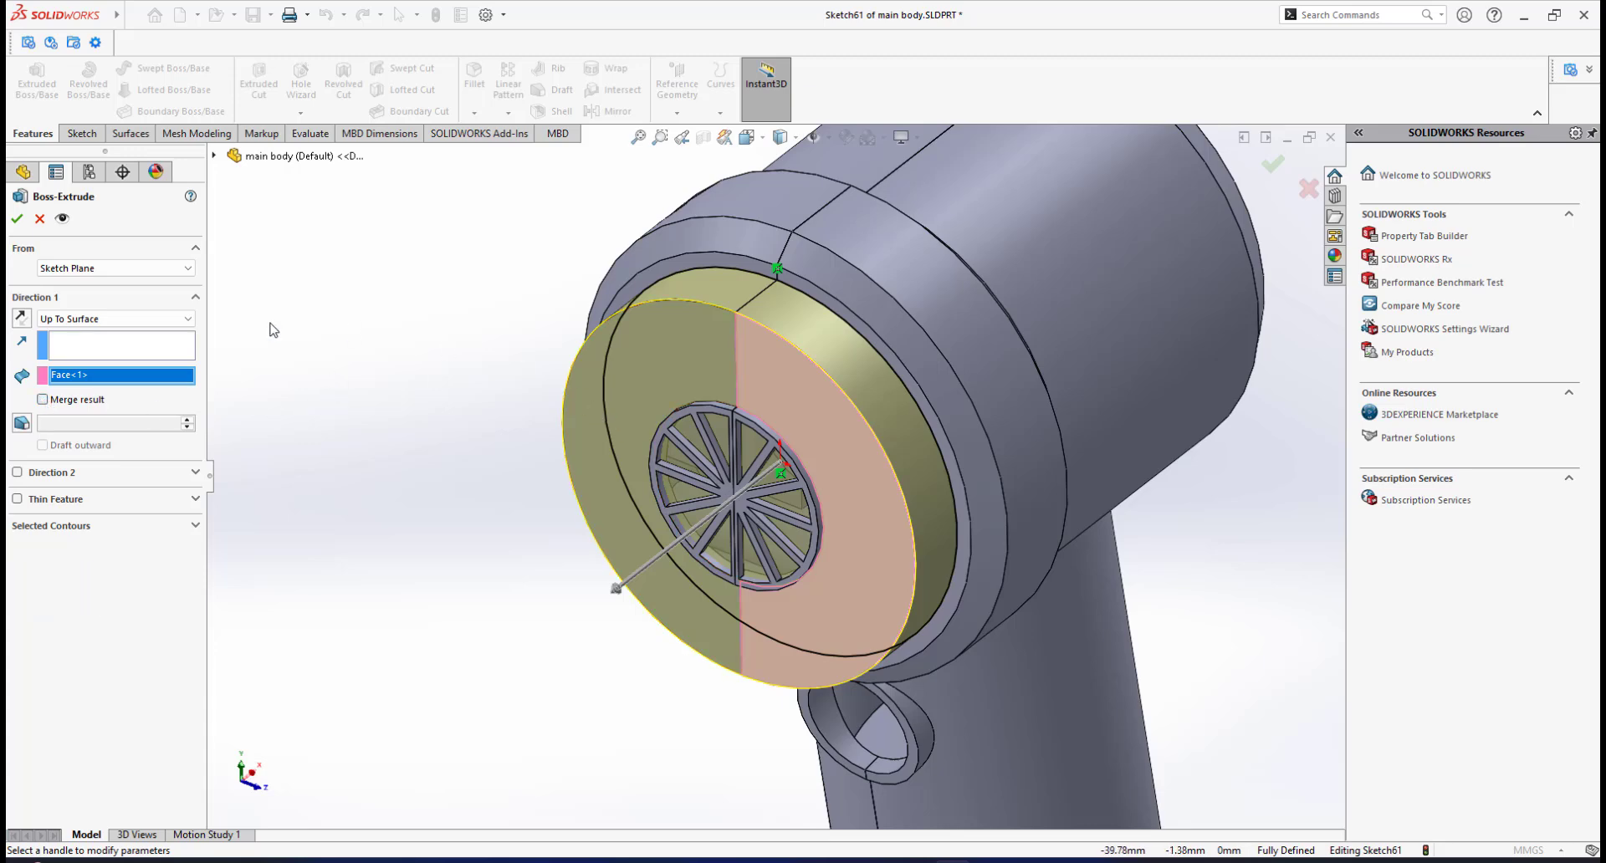
{"action": "left_click", "coordinate": [17, 219]}
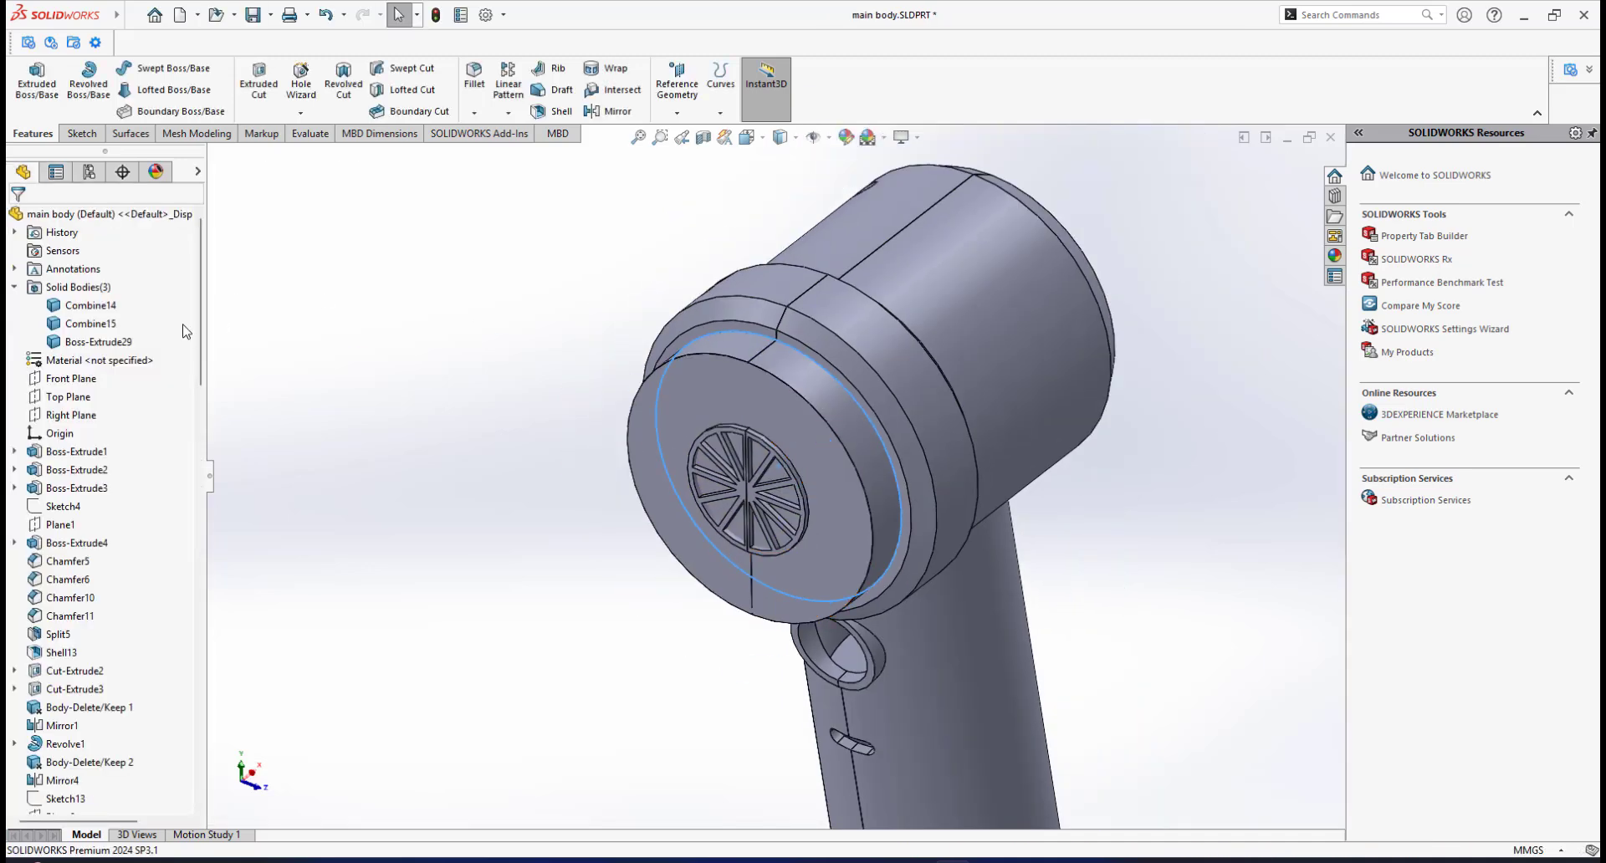
Isolate the new disc body so that both main body halves are hidden
{"action": "left_click", "coordinate": [89, 342]}
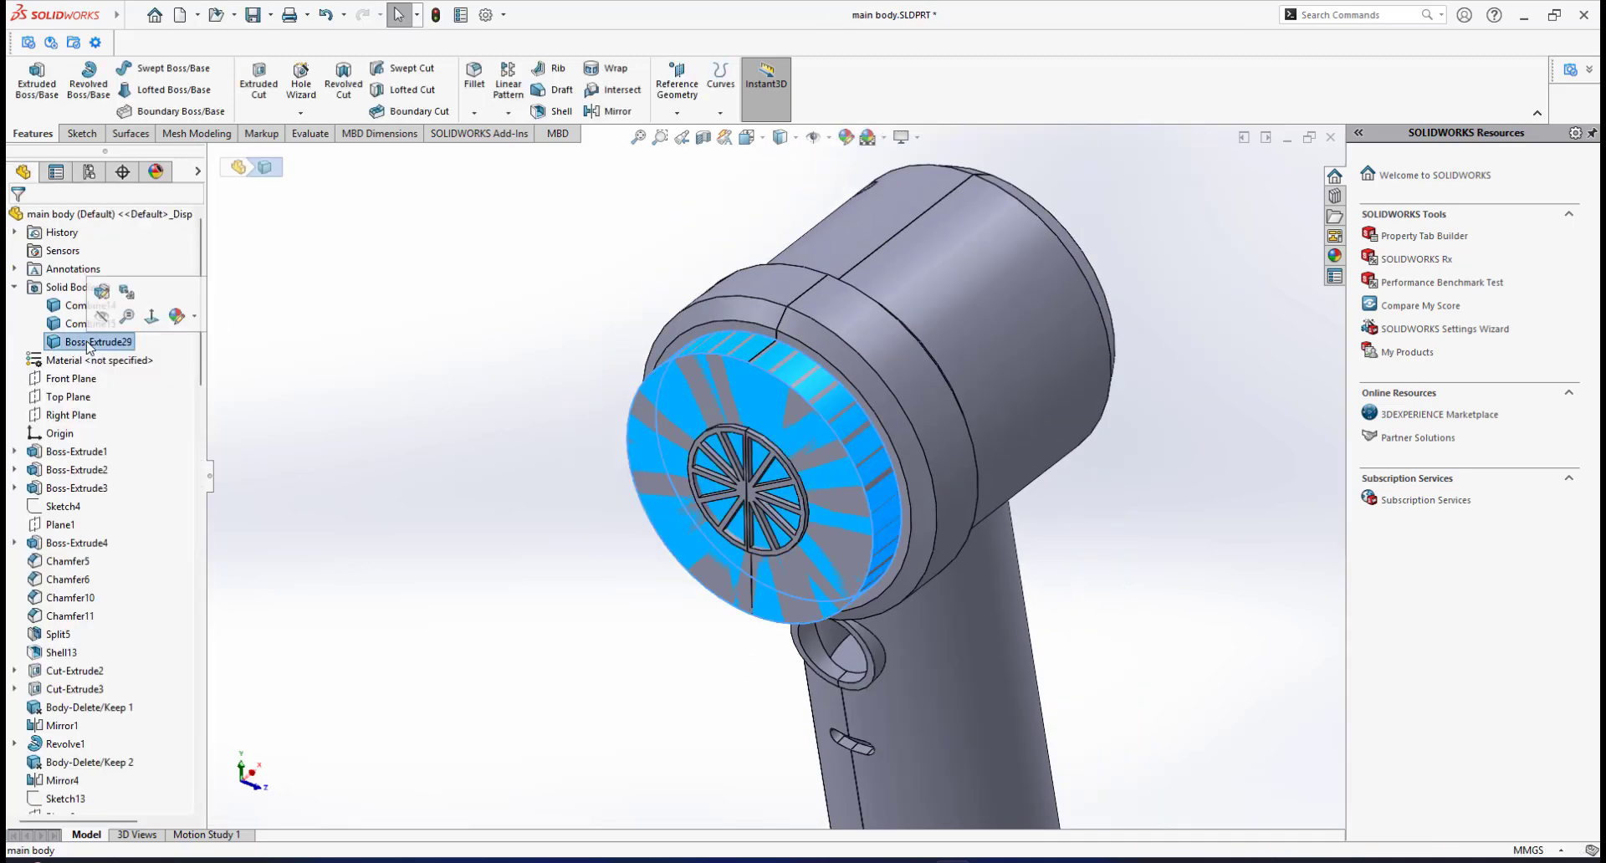
{"action": "right_click", "coordinate": [87, 342]}
{"action": "left_click", "coordinate": [131, 370]}
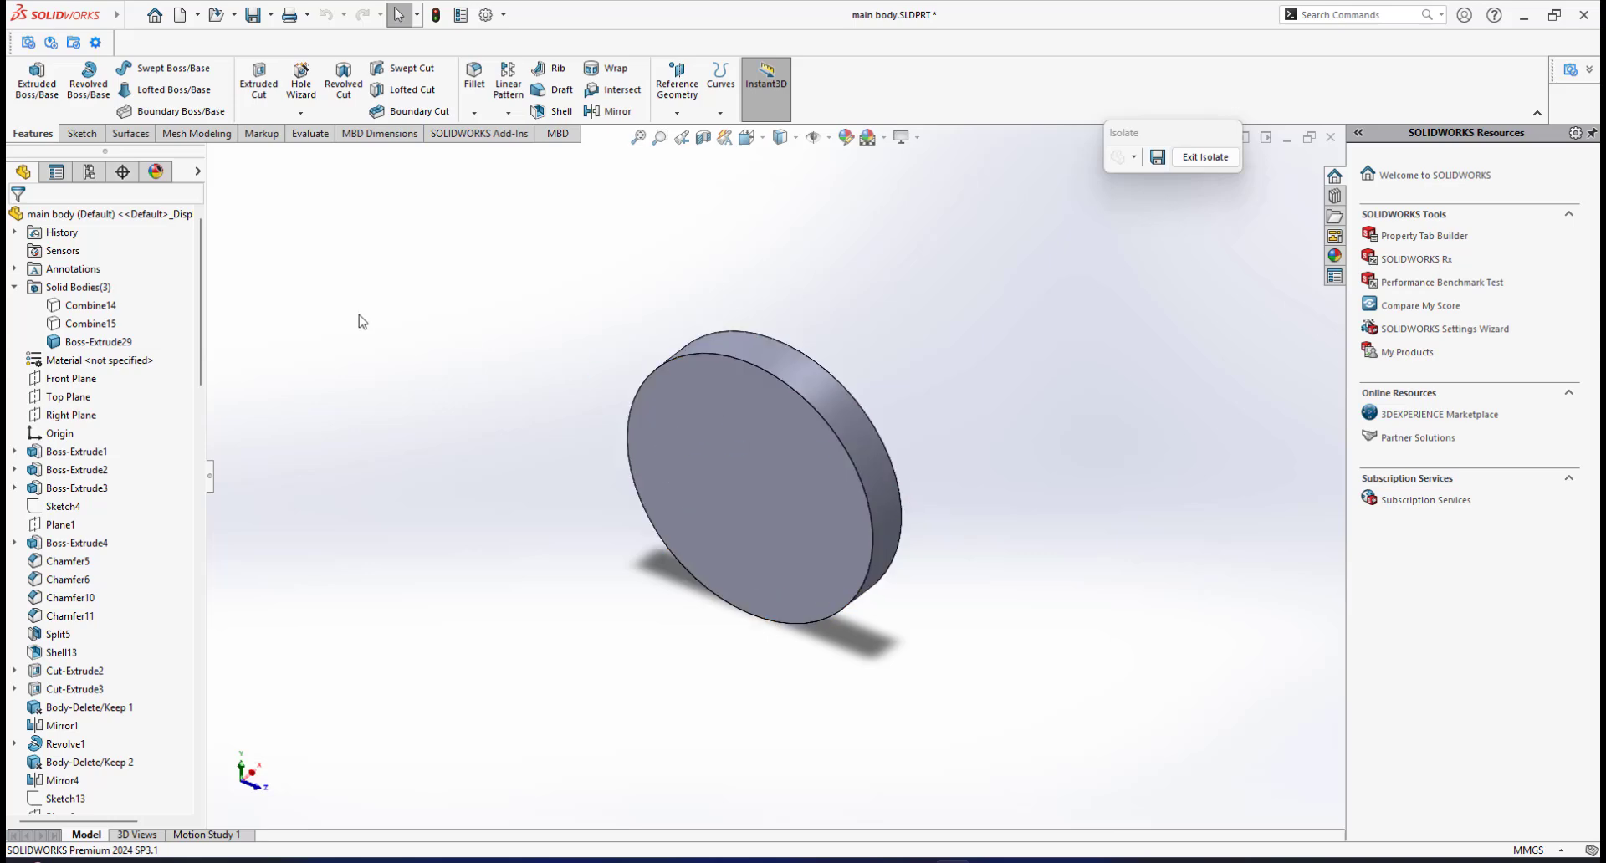
Start a sketch on the Front Plane, looking at the isolated disc edge-on
{"action": "left_click", "coordinate": [63, 383]}
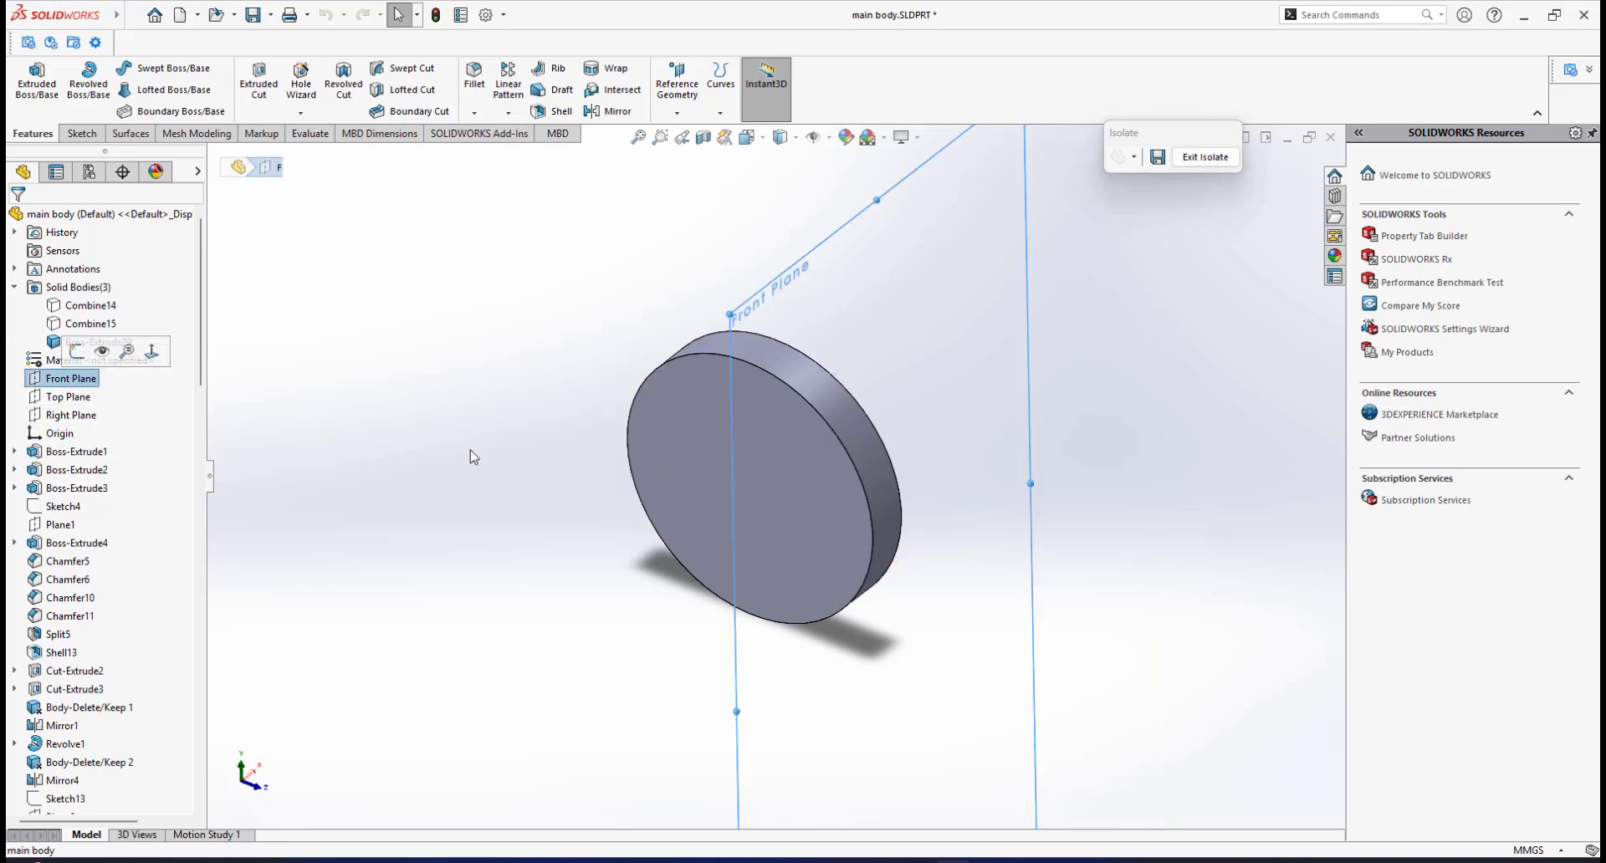
{"action": "middle_click_drag", "start_coordinate": [753, 443], "coordinate": [849, 364]}
{"action": "left_click", "coordinate": [839, 306]}
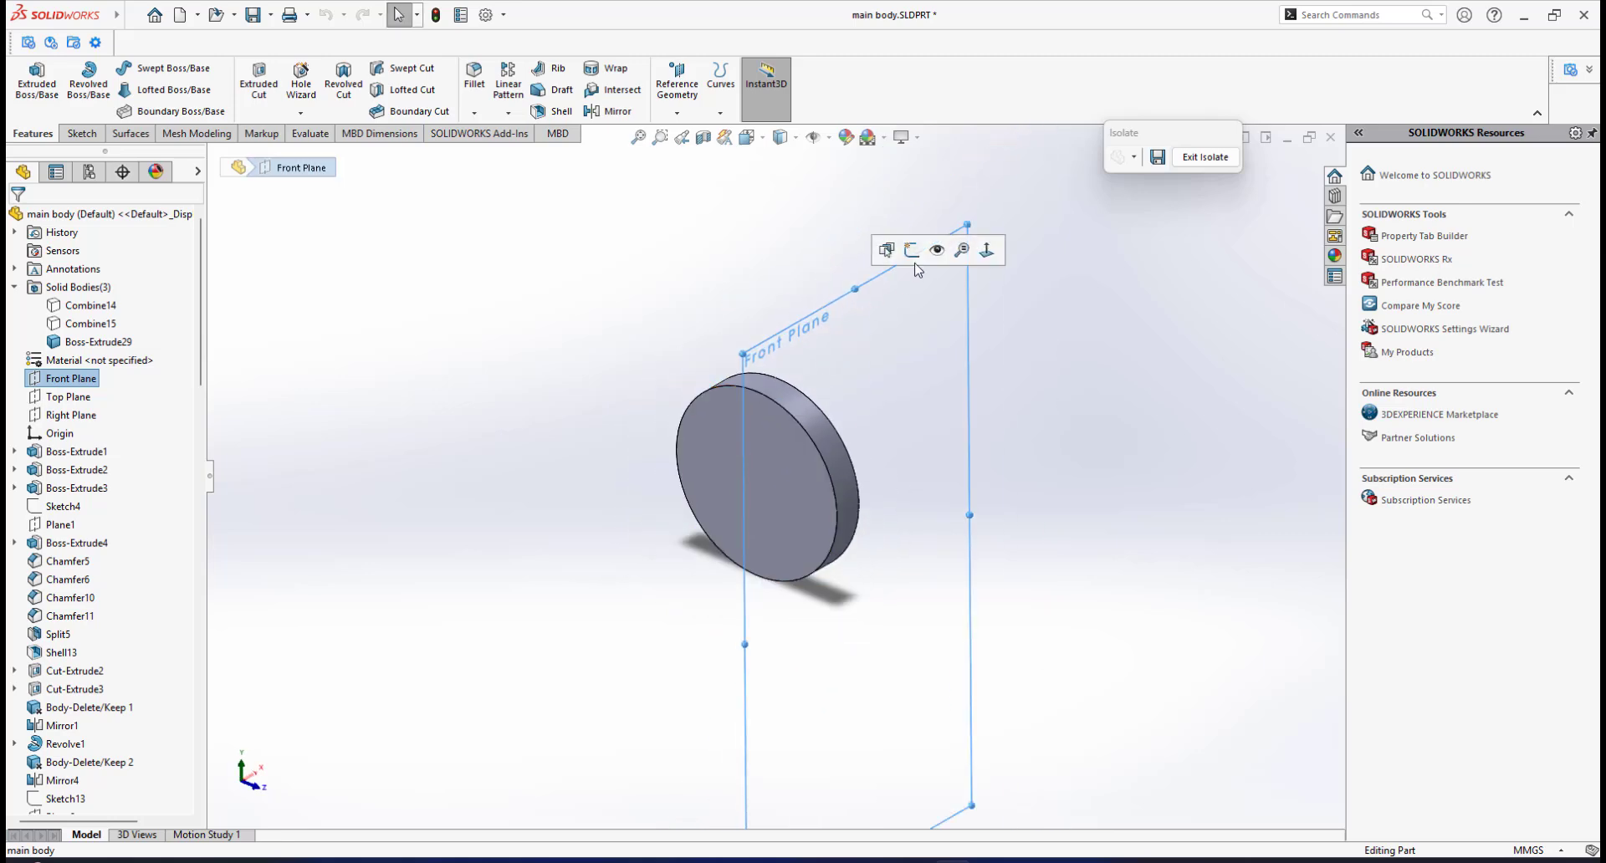
{"action": "left_click", "coordinate": [911, 252]}
{"action": "scroll", "coordinate": [824, 449], "scroll_direction": "up", "scroll_amount": 3}
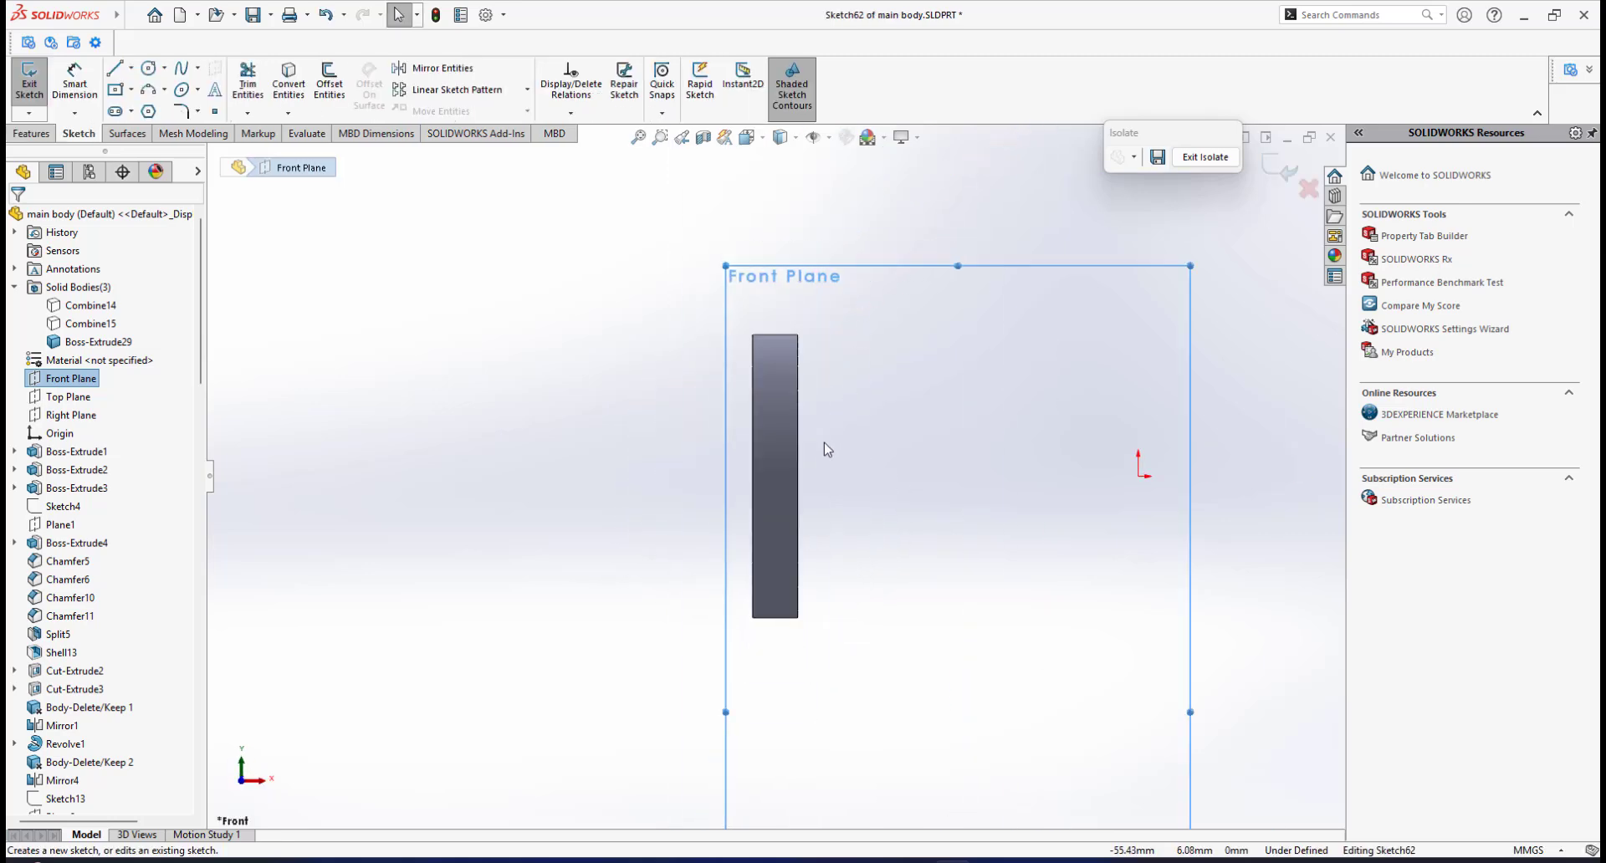
{"action": "scroll", "coordinate": [745, 491], "scroll_direction": "down", "scroll_amount": 3}
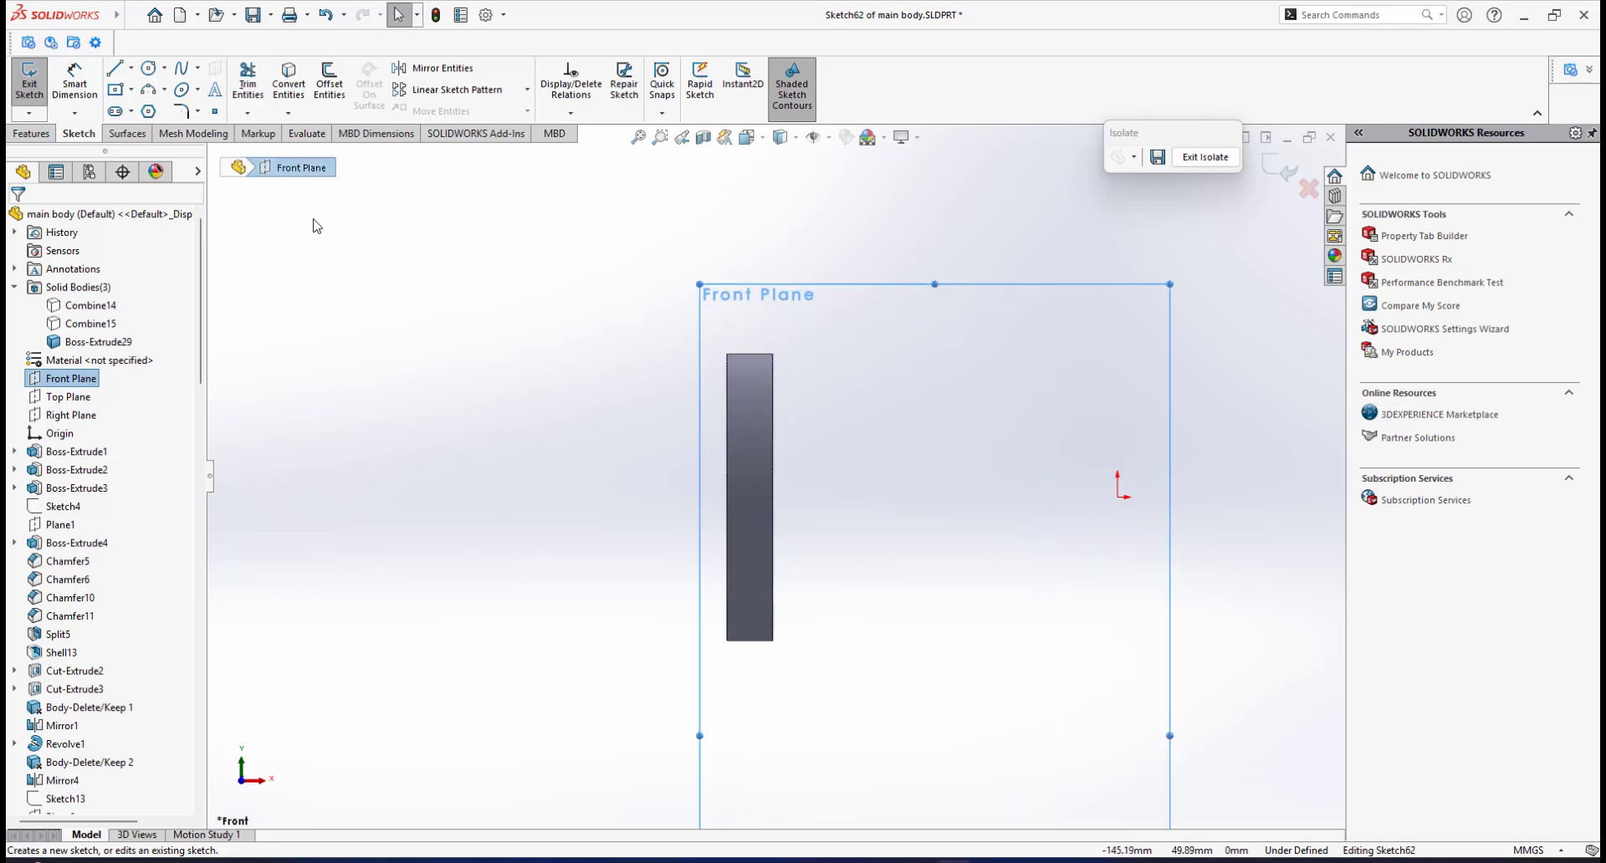
Sketch a horizontal centerline through the disc's thickness, joining the midpoints of its two face edges level with the origin
{"action": "left_click", "coordinate": [131, 68]}
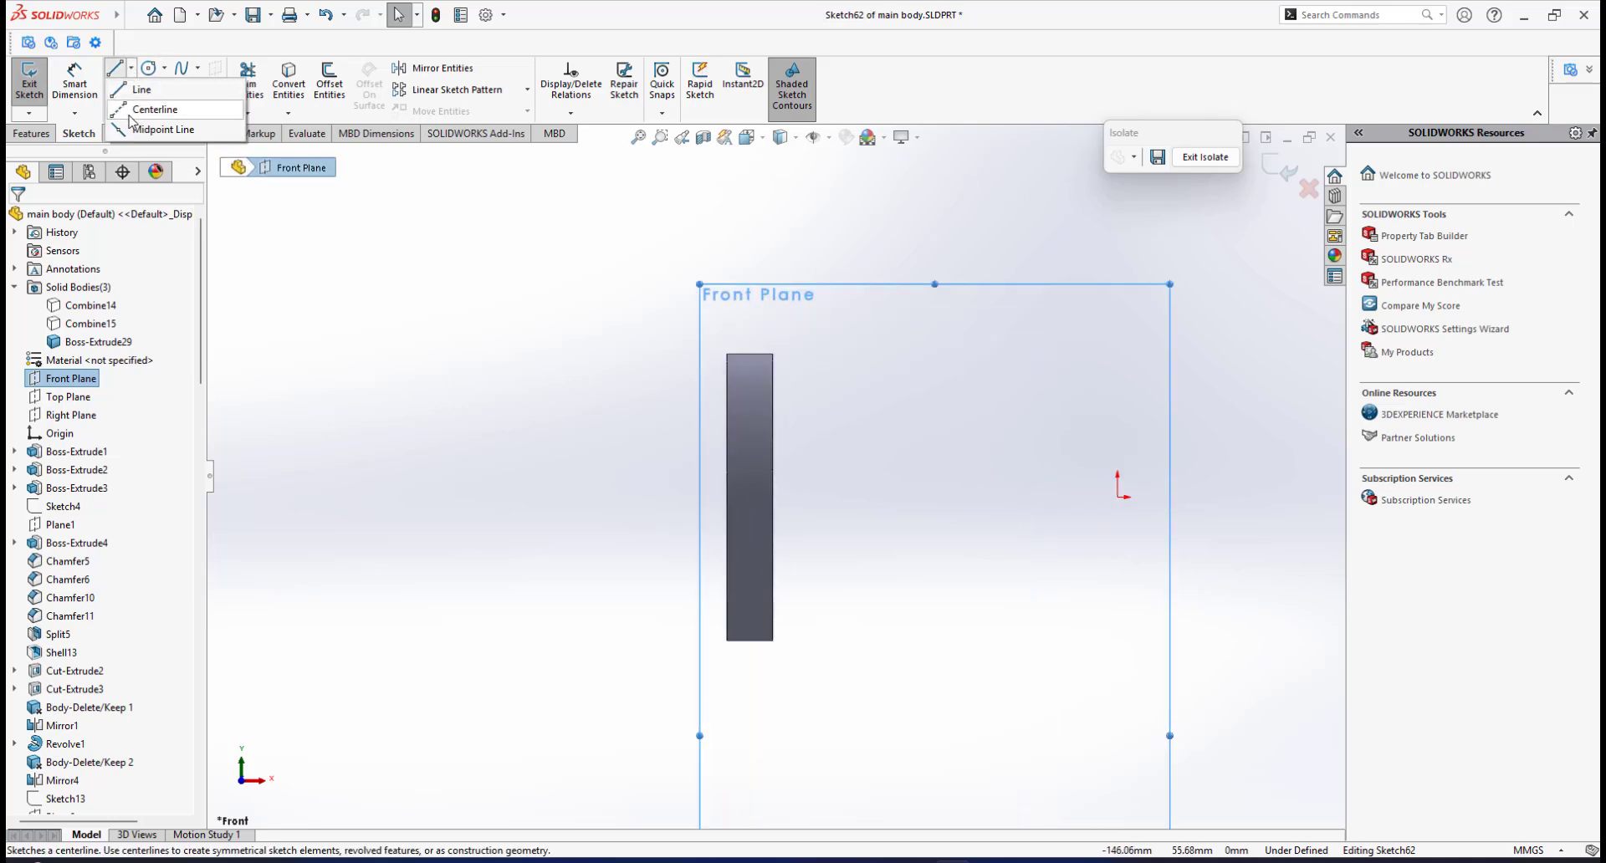
{"action": "left_click", "coordinate": [136, 109]}
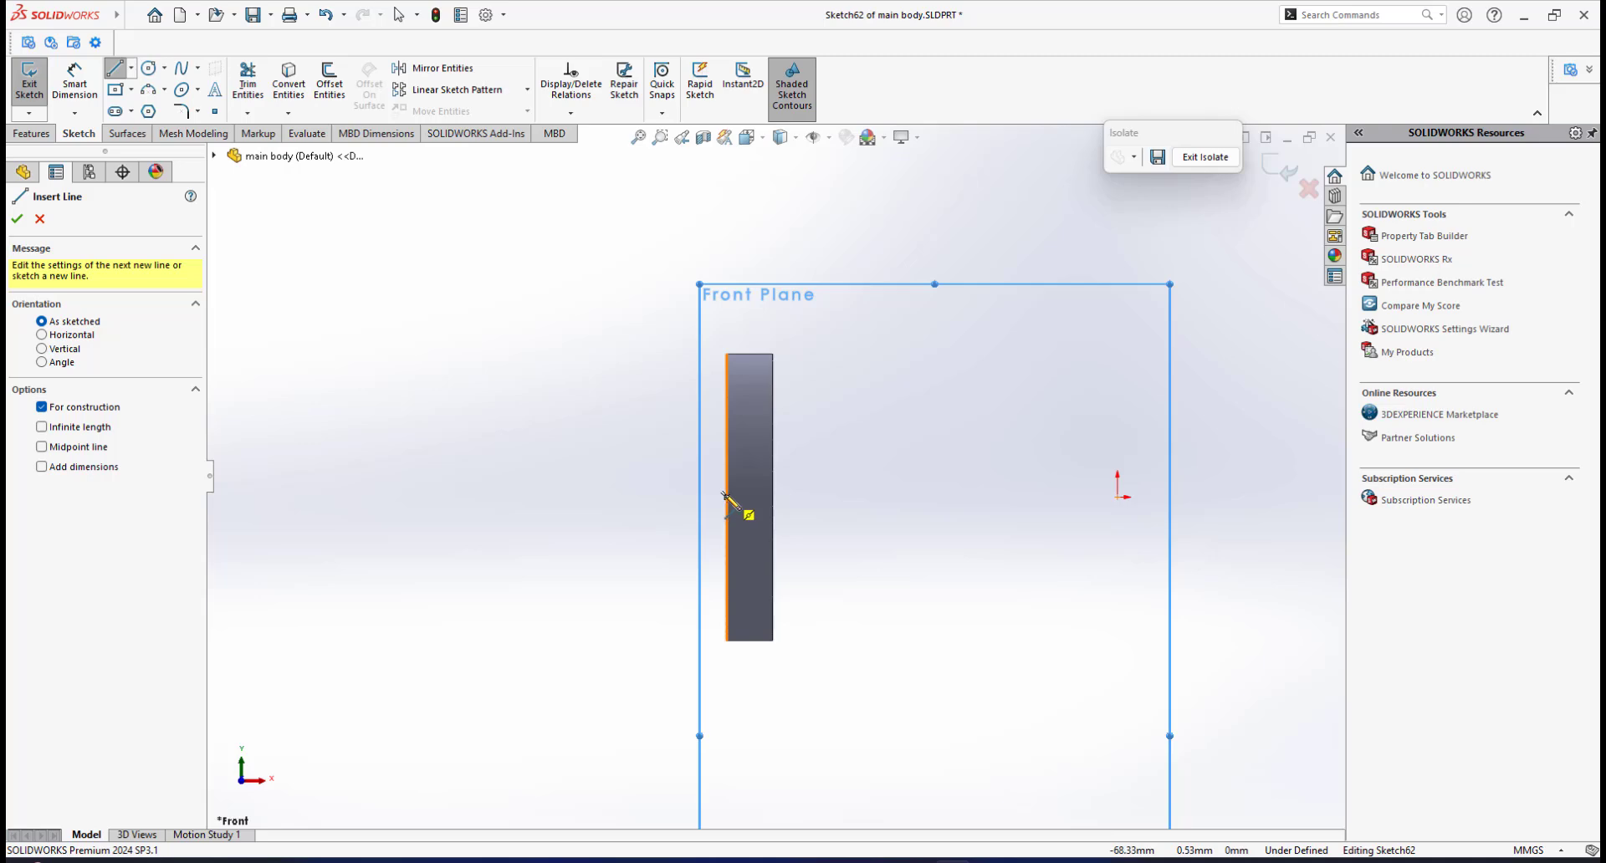
{"action": "left_click", "coordinate": [726, 497]}
{"action": "left_click", "coordinate": [771, 497]}
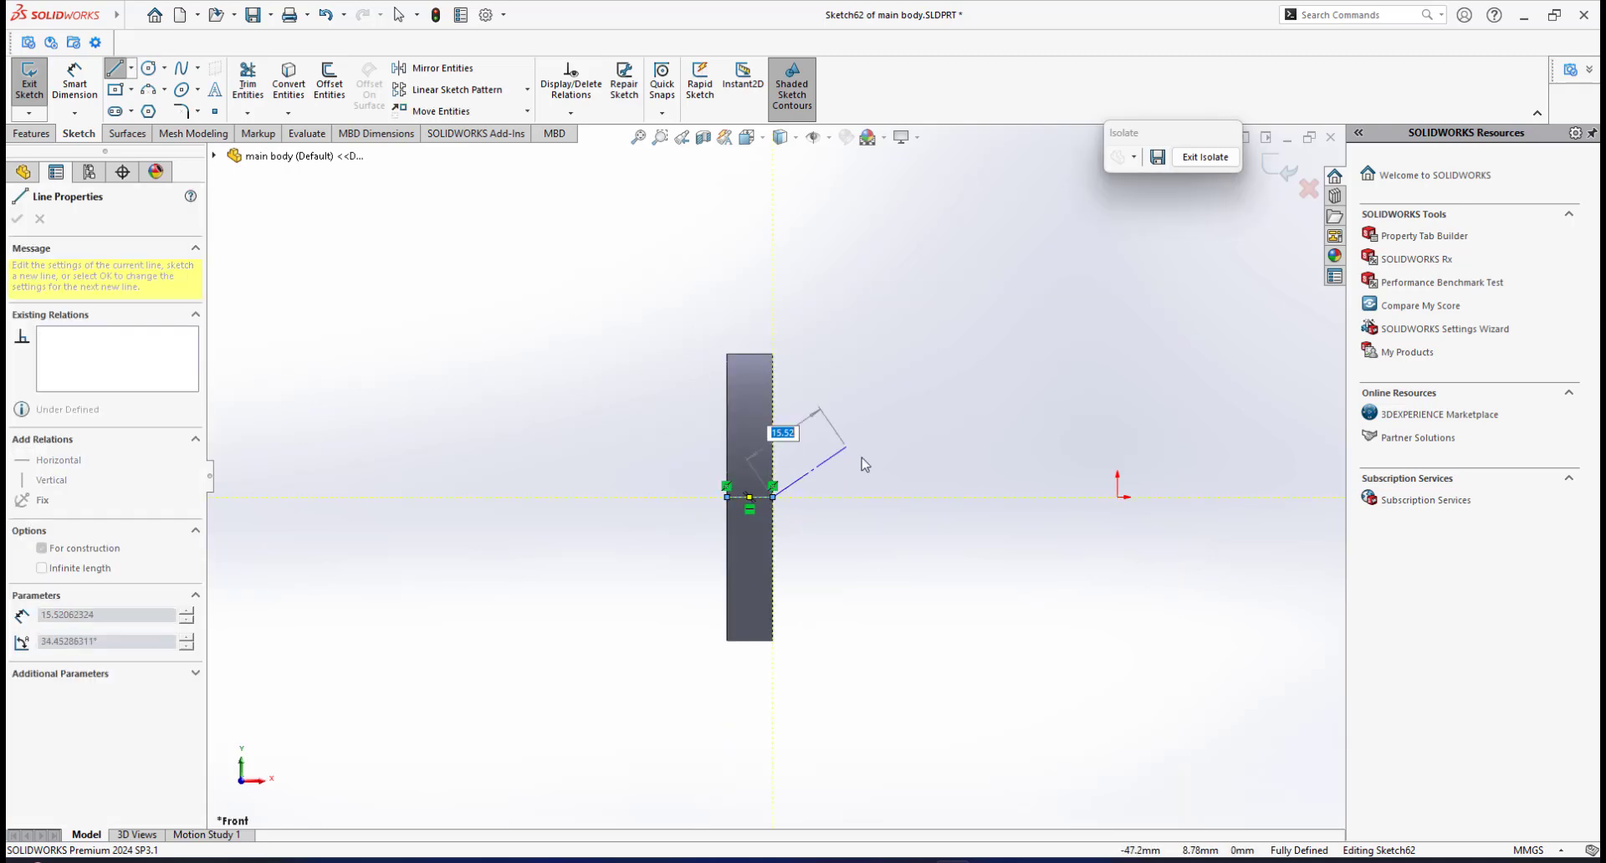
{"action": "key", "text": "Escape"}
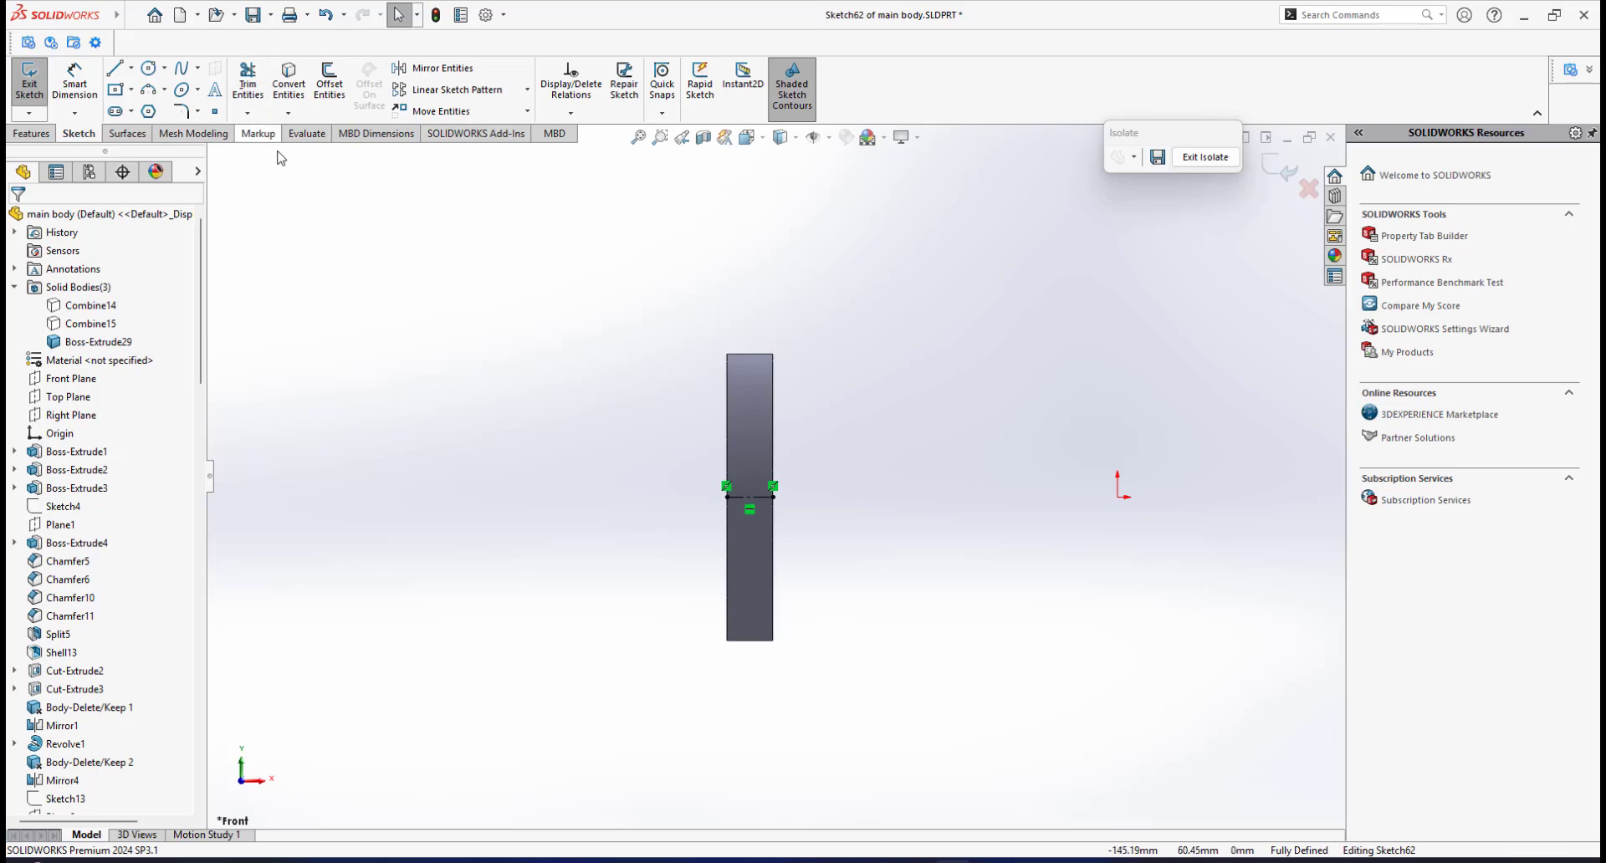
Sketch a center rectangle about 14 mm wide and 84 mm high around the disc, centred on the centerline's midpoint
{"action": "left_click", "coordinate": [115, 90]}
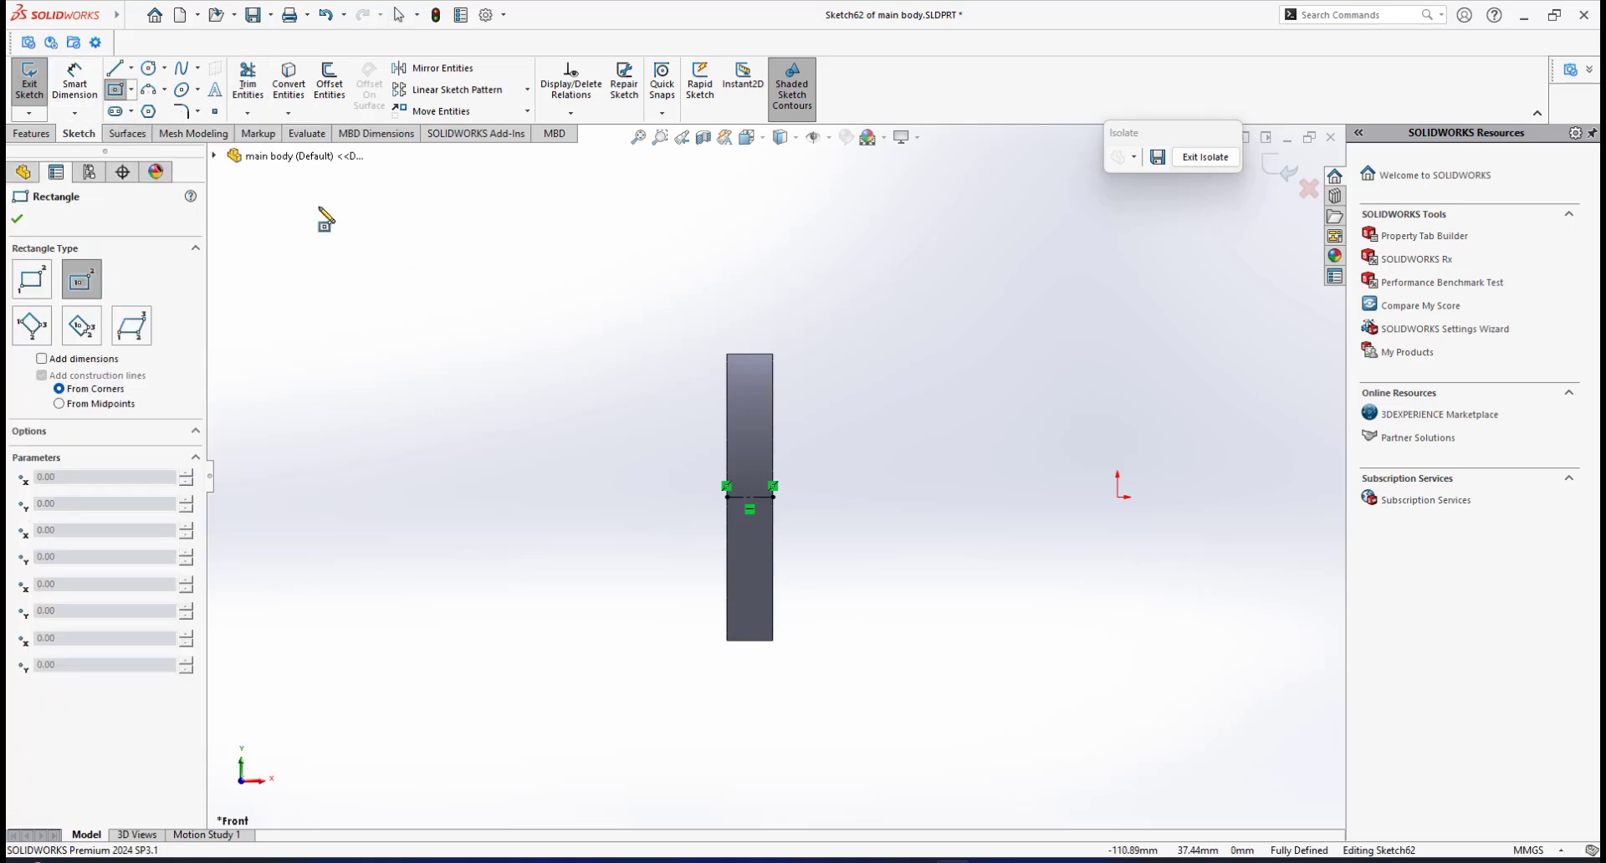
{"action": "left_click", "coordinate": [750, 497]}
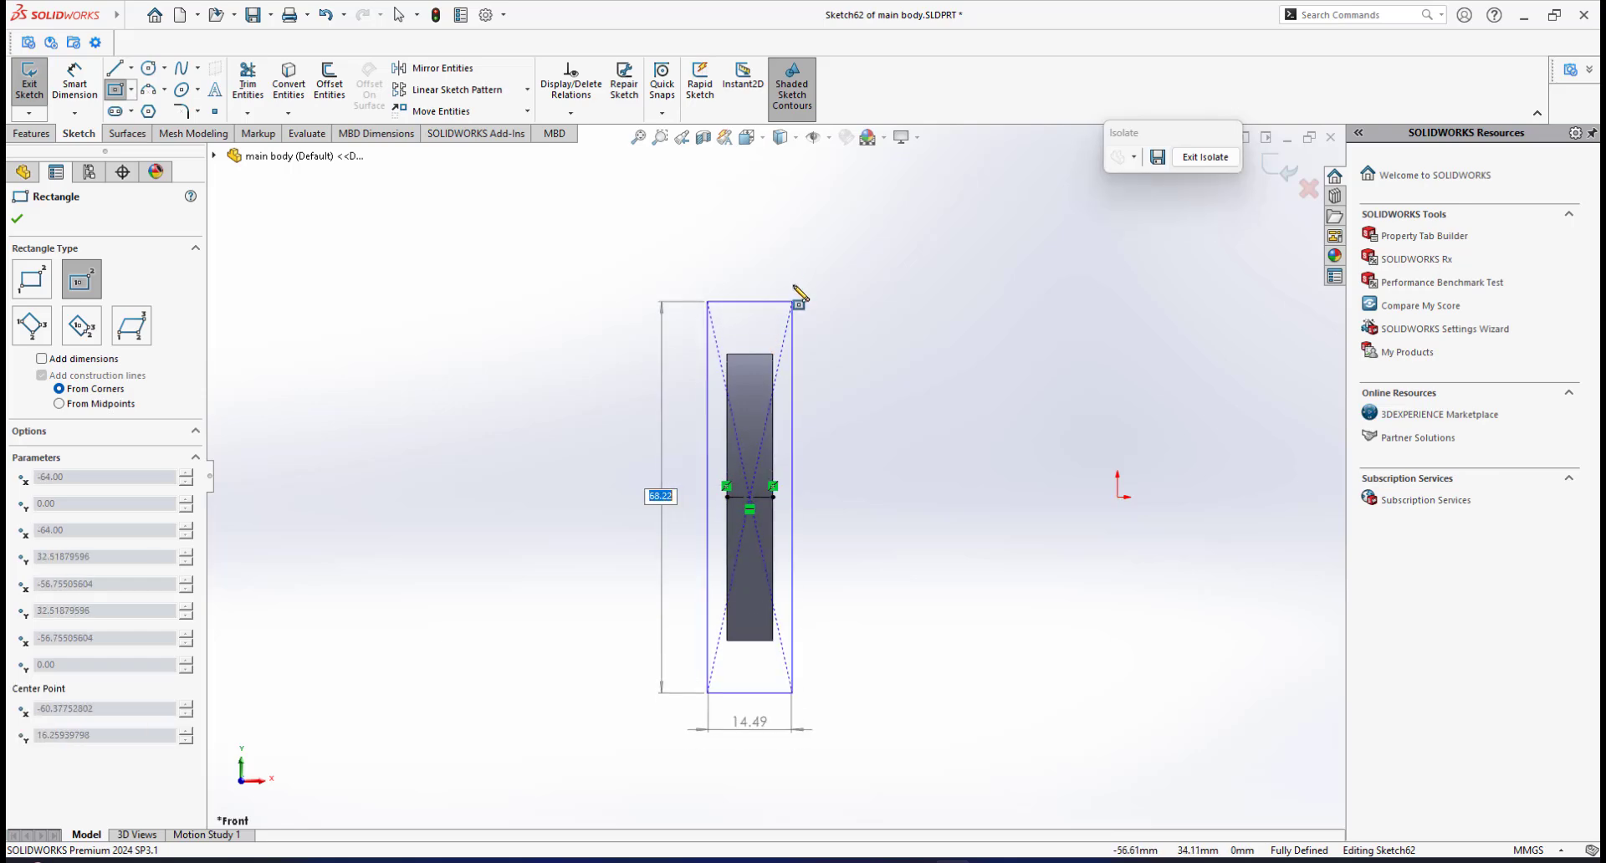
{"action": "left_click", "coordinate": [791, 257]}
{"action": "right_click", "coordinate": [861, 268]}
{"action": "left_click", "coordinate": [891, 276]}
{"action": "scroll", "coordinate": [796, 381], "scroll_direction": "down", "scroll_amount": 1}
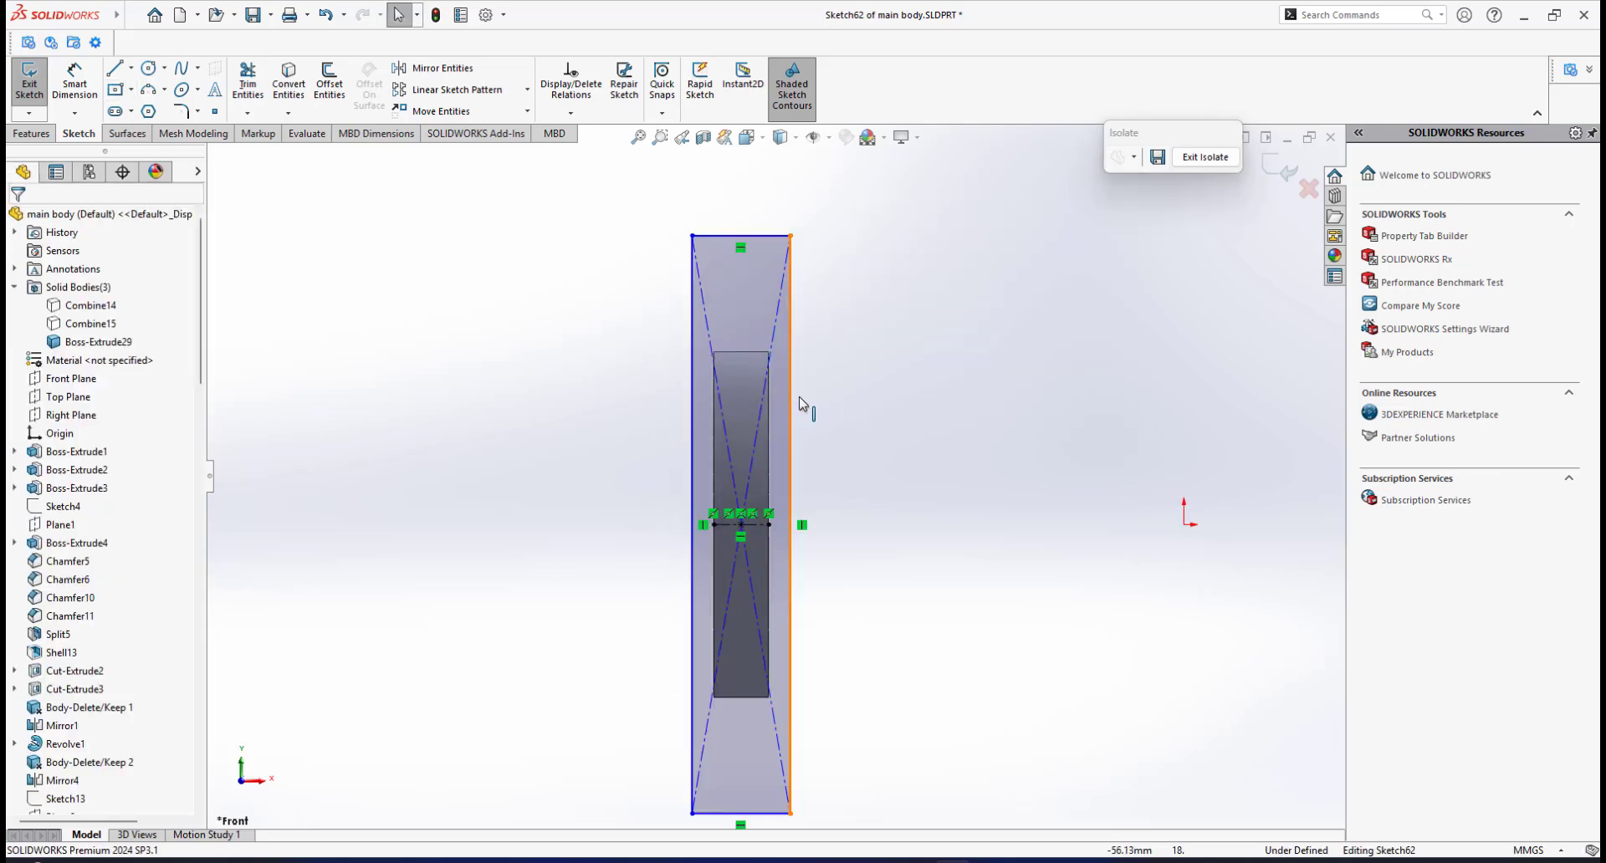
Make the rectangle's long side nearest the origin collinear with the adjacent face edge of the disc
{"action": "left_click", "coordinate": [791, 404]}
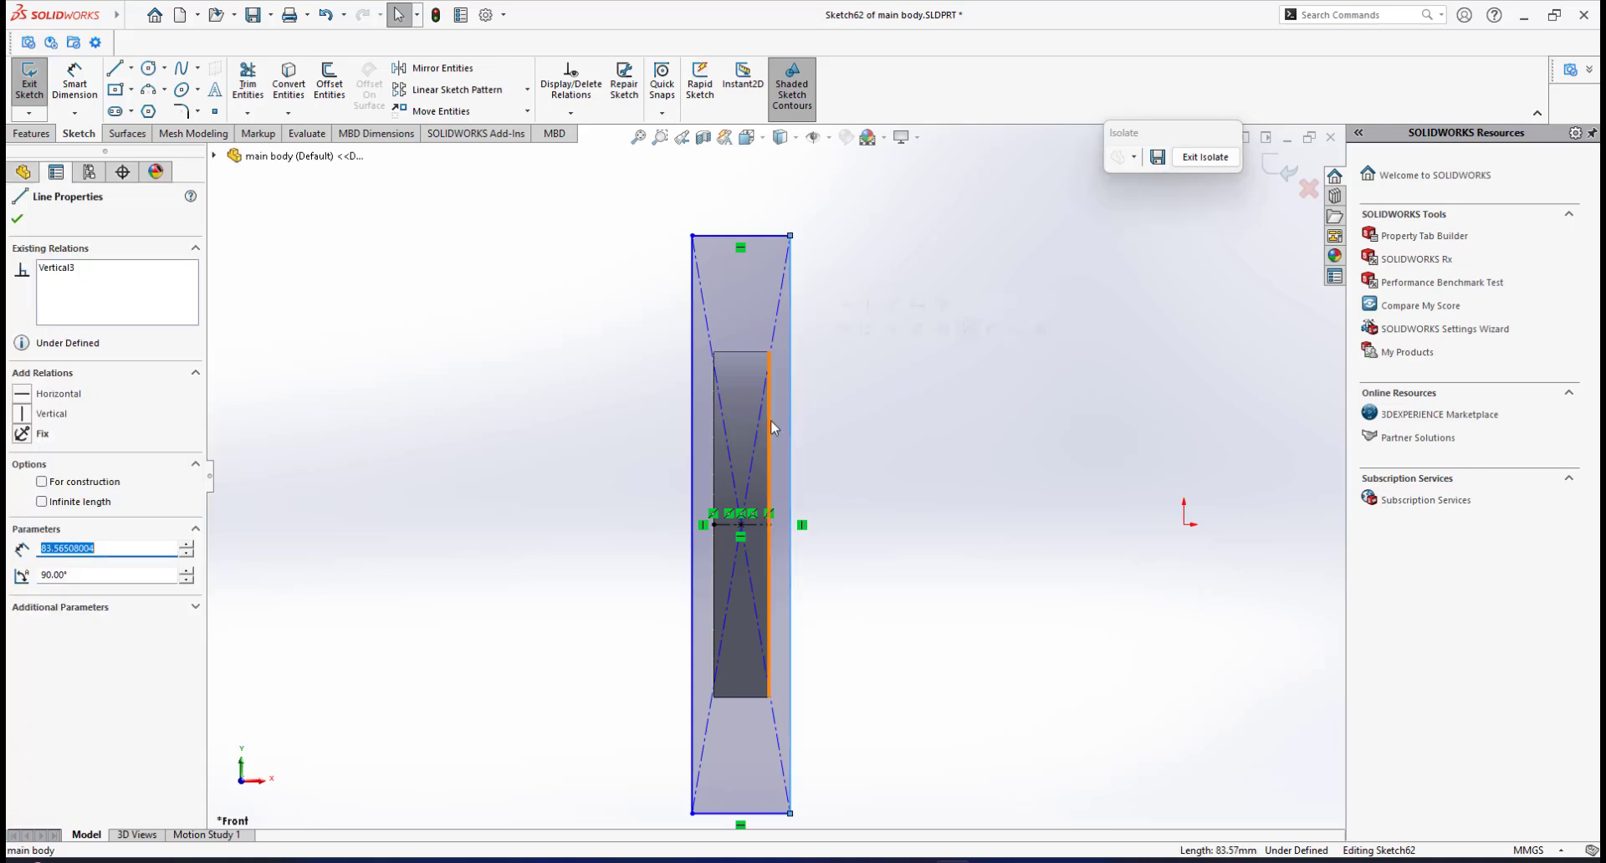
{"action": "left_click", "coordinate": [770, 420], "text": "ctrl"}
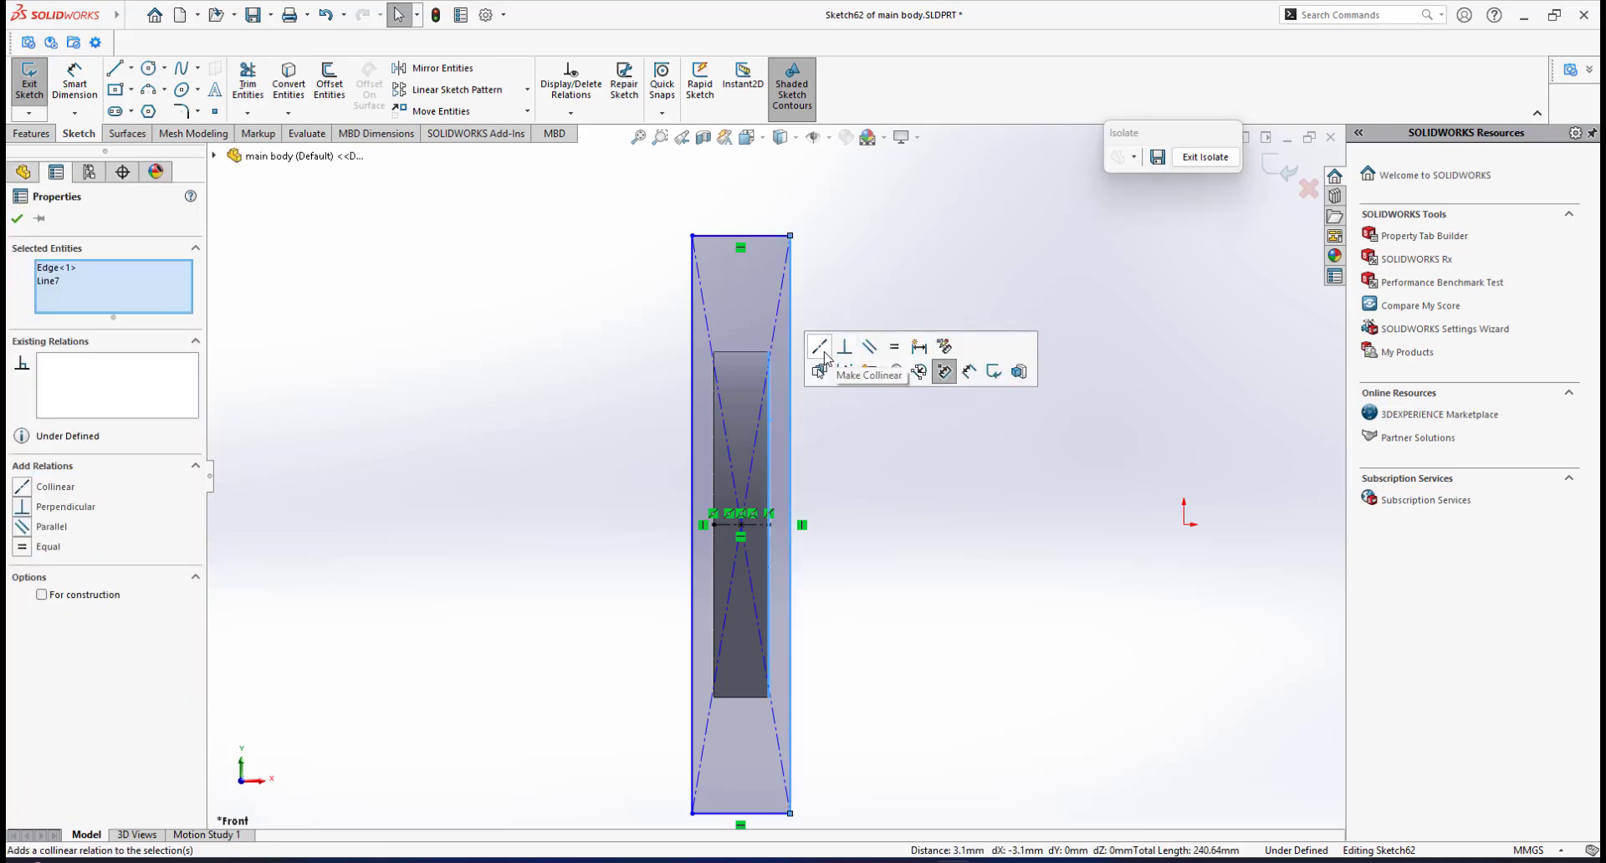
{"action": "left_click", "coordinate": [823, 356]}
{"action": "left_click", "coordinate": [847, 505]}
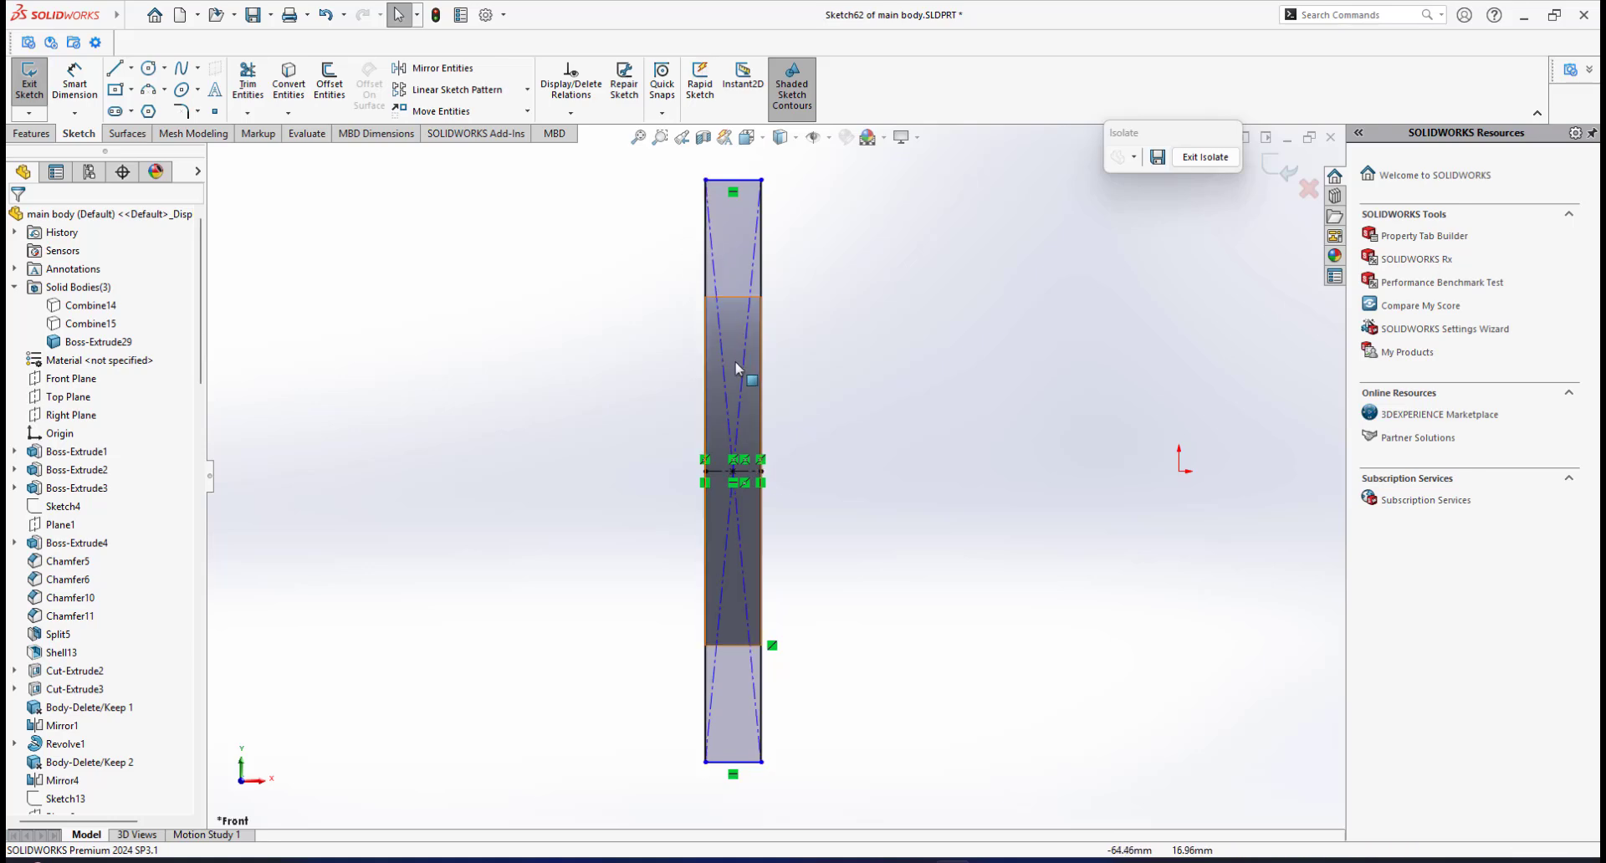
{"action": "scroll", "coordinate": [784, 427], "scroll_direction": "up", "scroll_amount": 2}
{"action": "scroll", "coordinate": [808, 432], "scroll_direction": "down", "scroll_amount": 2}
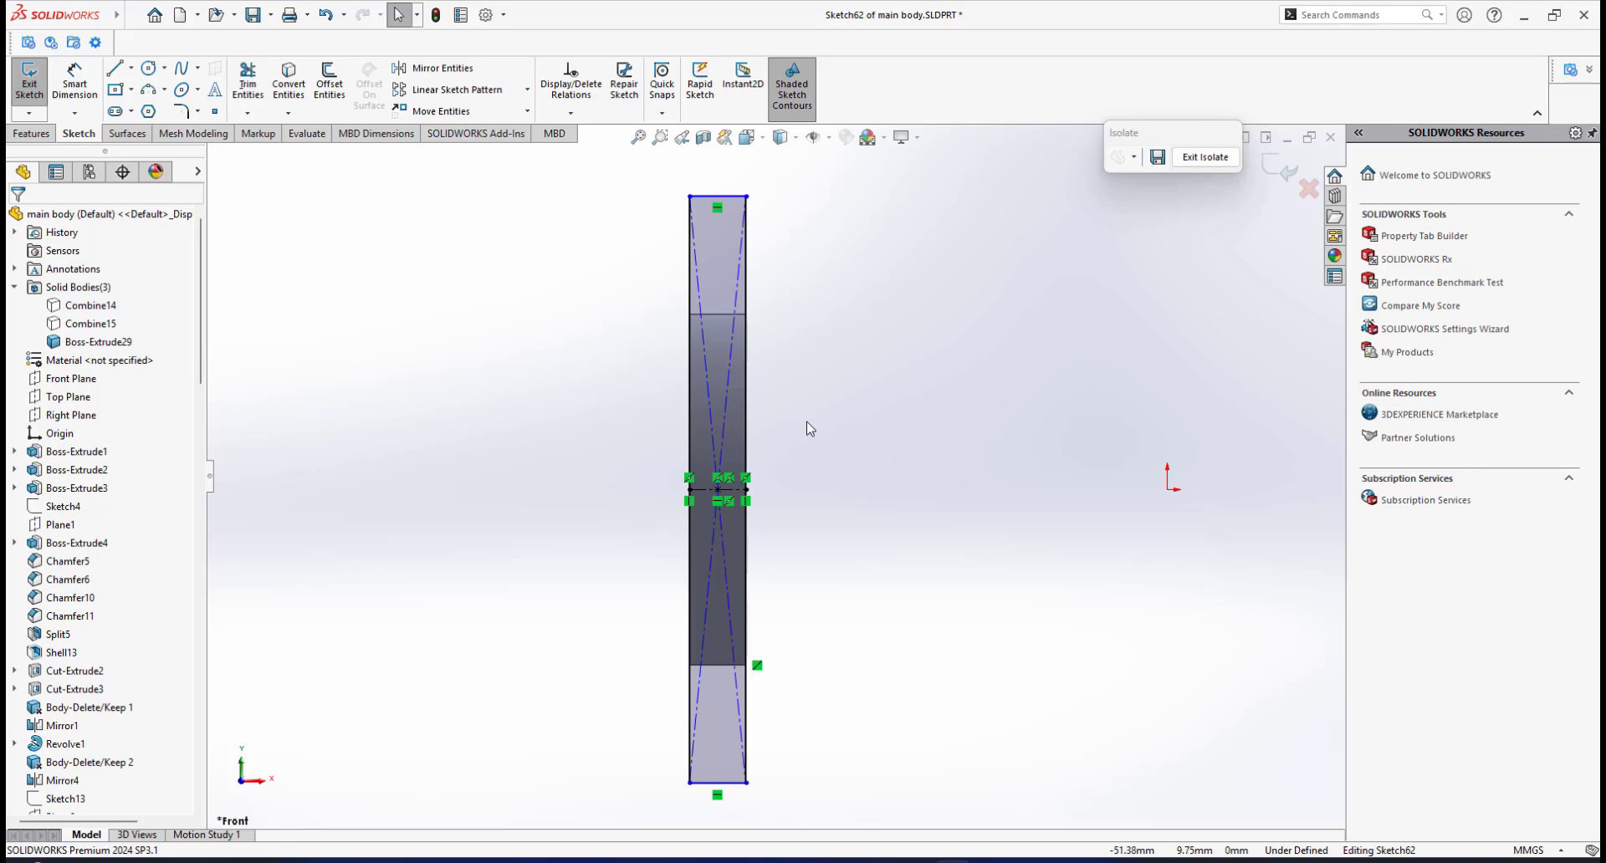
{"action": "scroll", "coordinate": [804, 444], "scroll_direction": "up", "scroll_amount": 2}
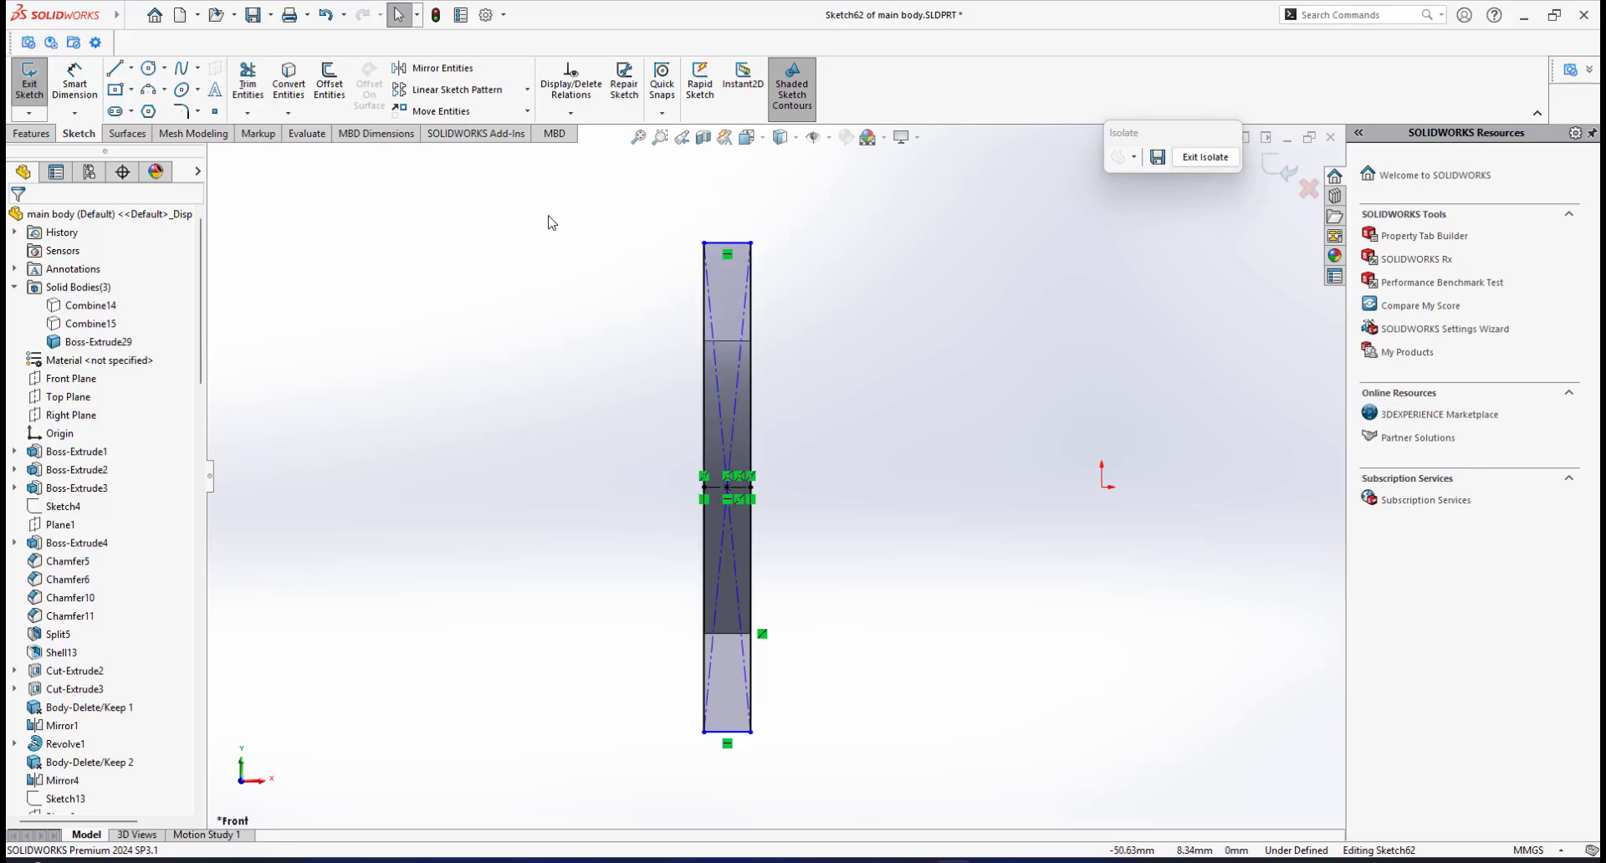
{"action": "left_click", "coordinate": [78, 87]}
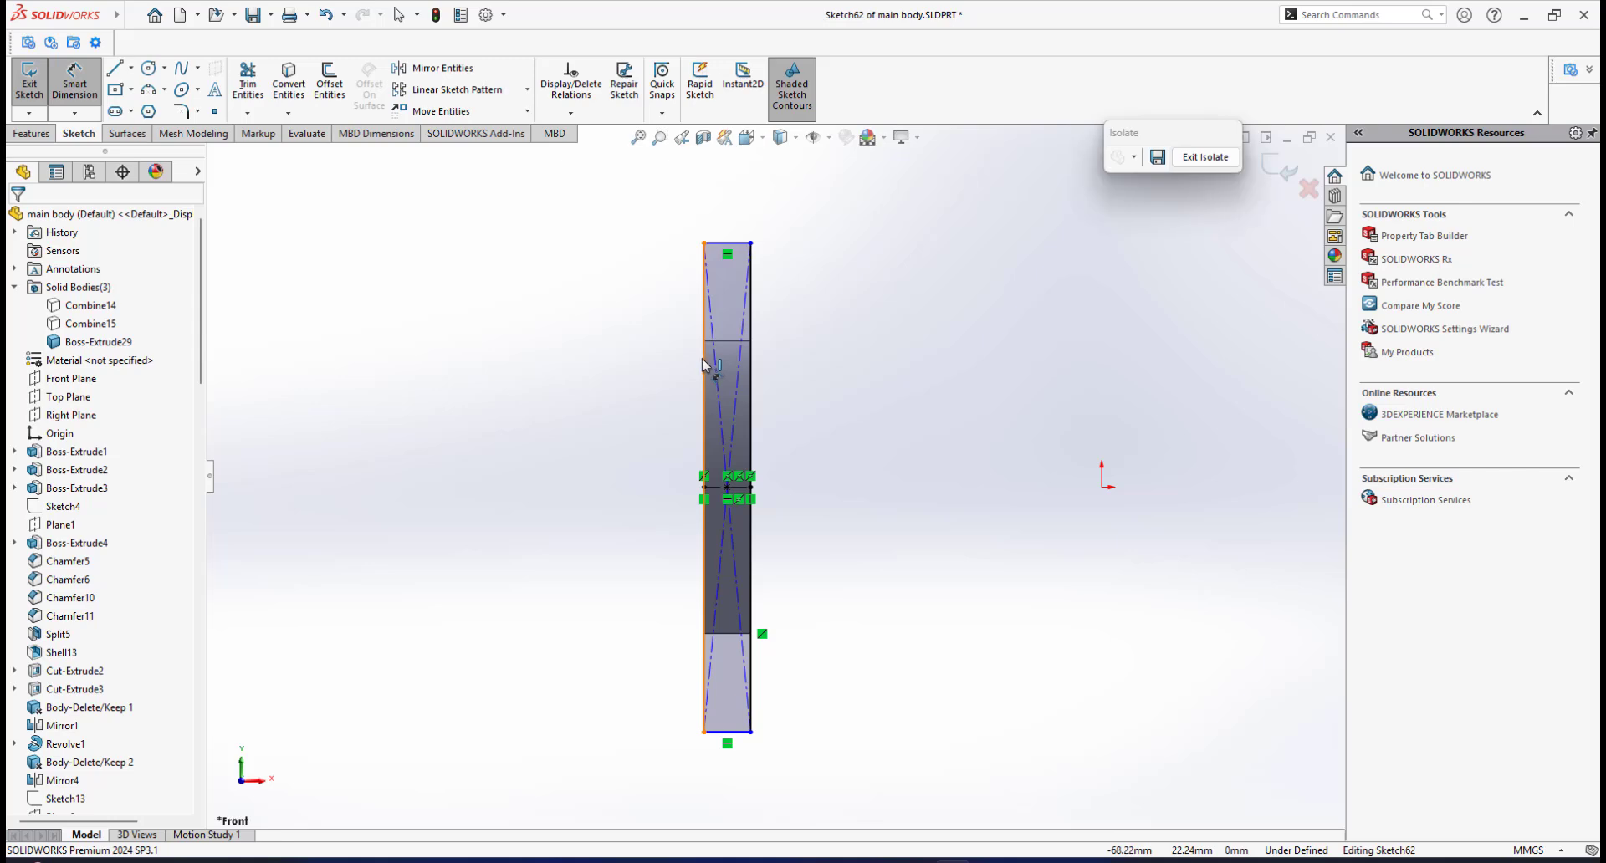
{"action": "left_click", "coordinate": [703, 360]}
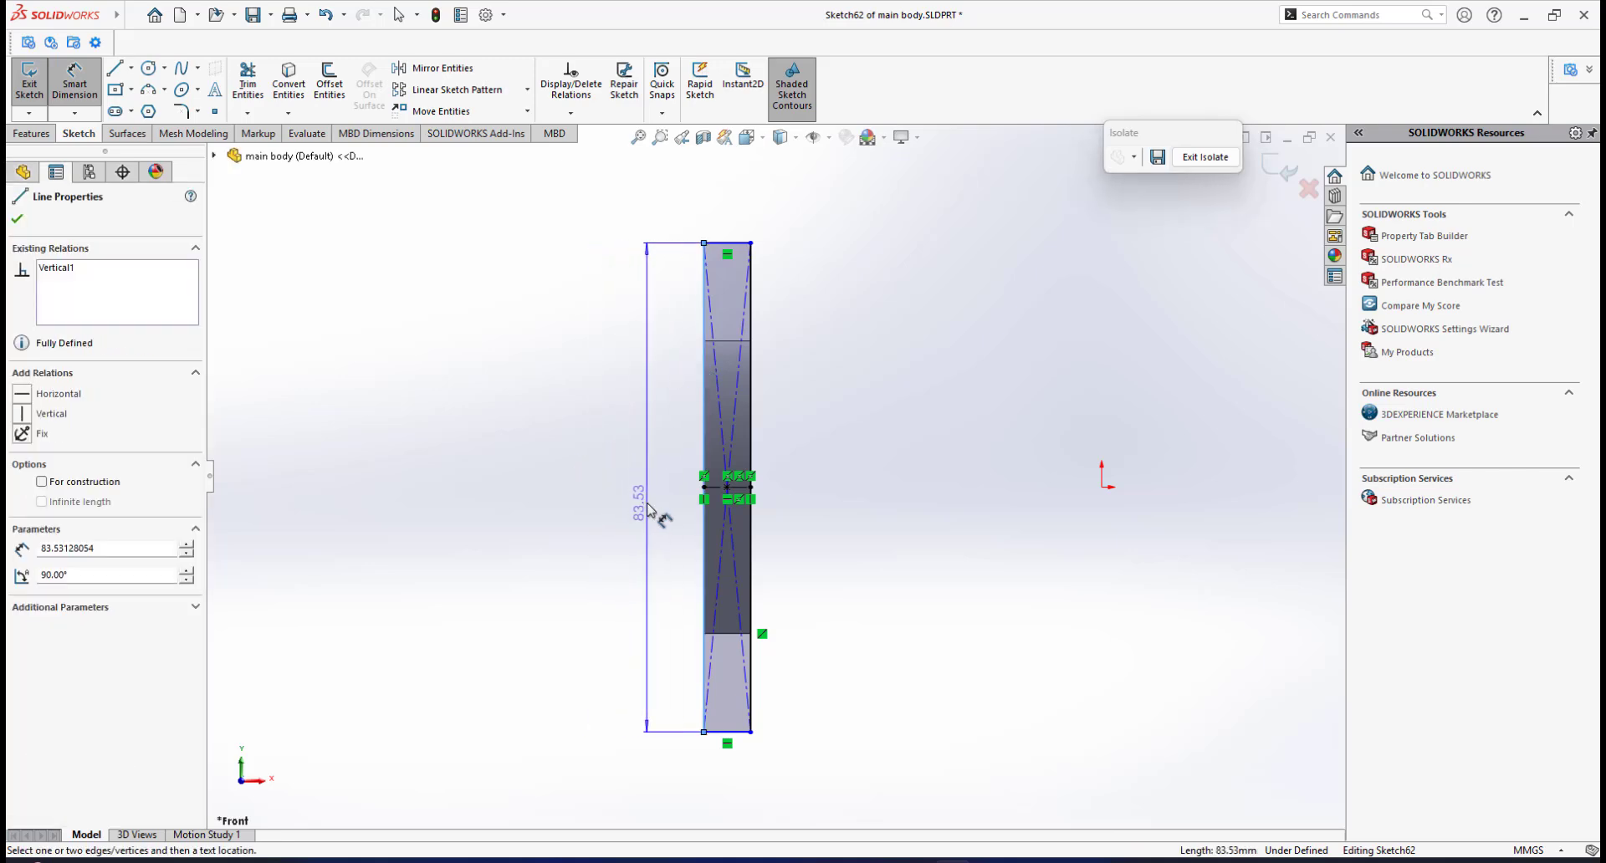
{"action": "key", "text": "Escape"}
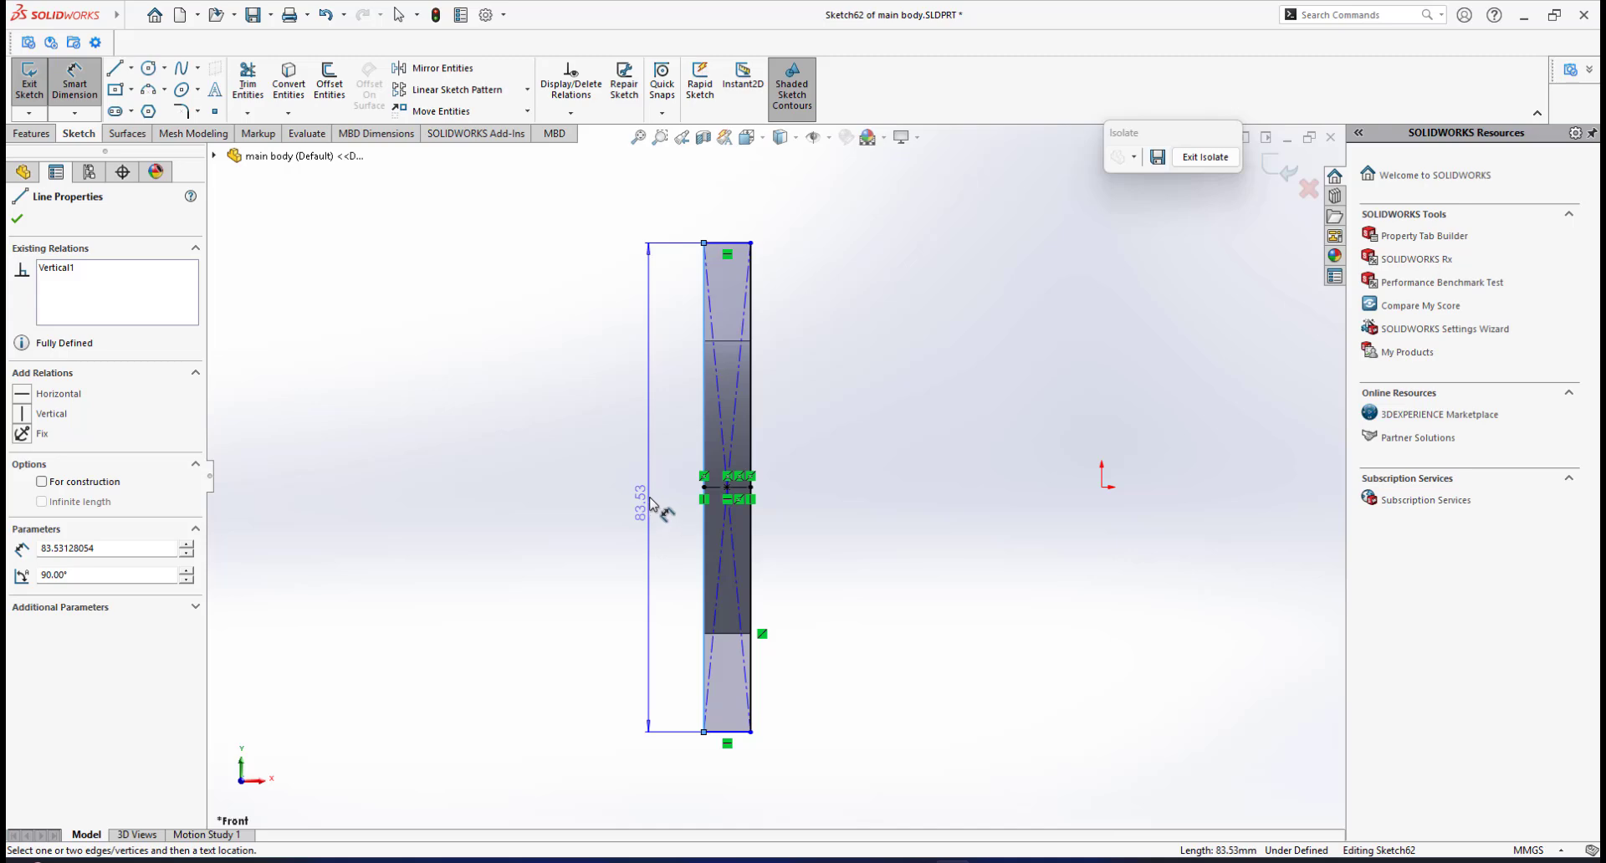
Switch to the calculator, clear the previous result and calculate 2 × π × 25
{"action": "left_click", "coordinate": [908, 862]}
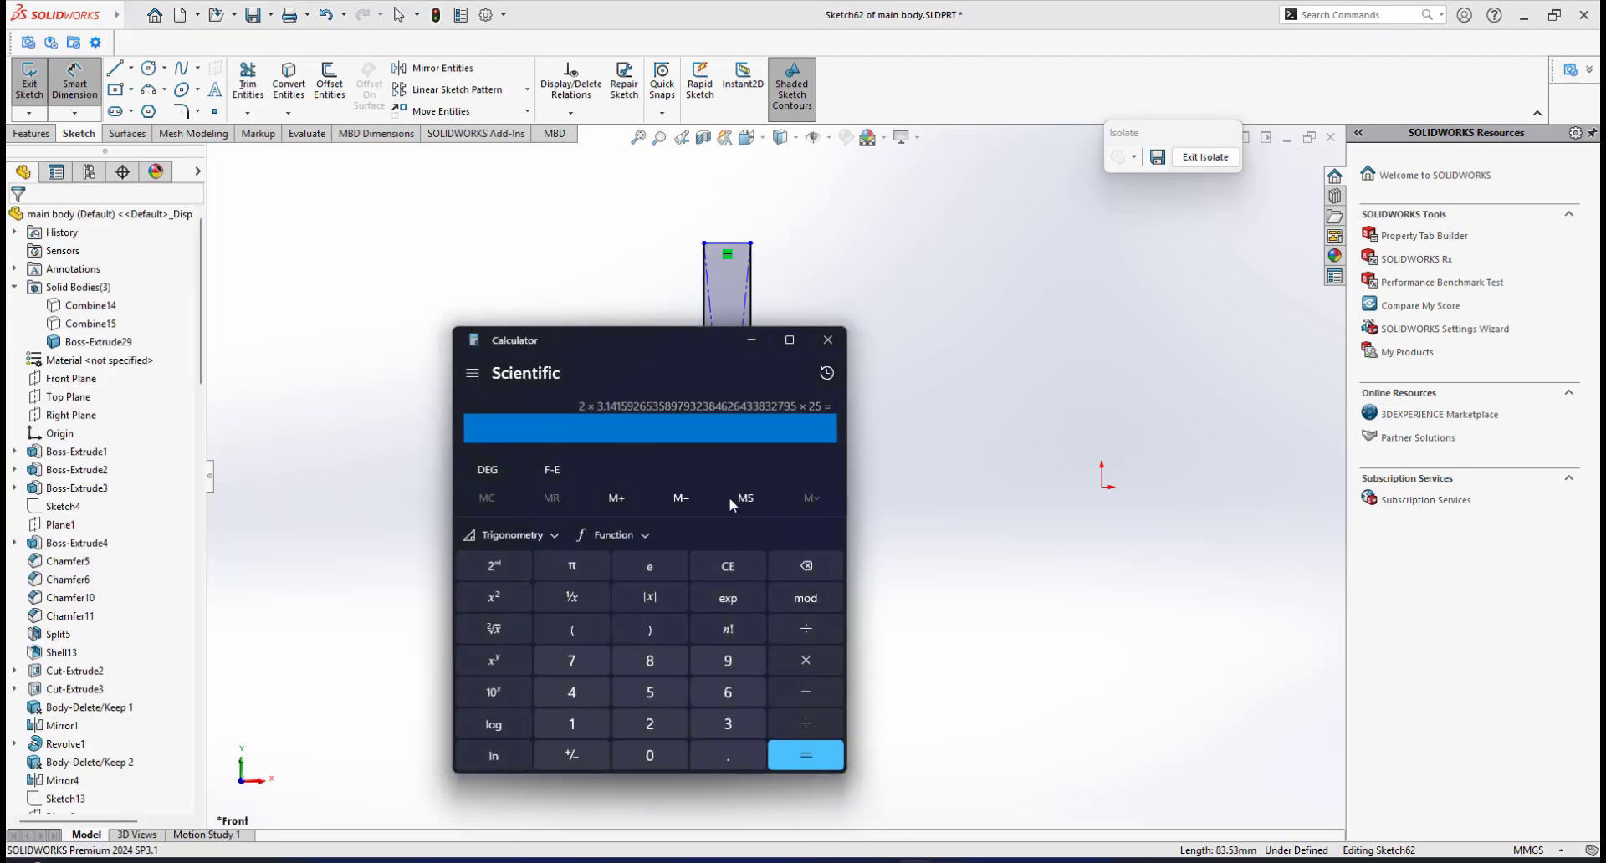
{"action": "left_click", "coordinate": [727, 566]}
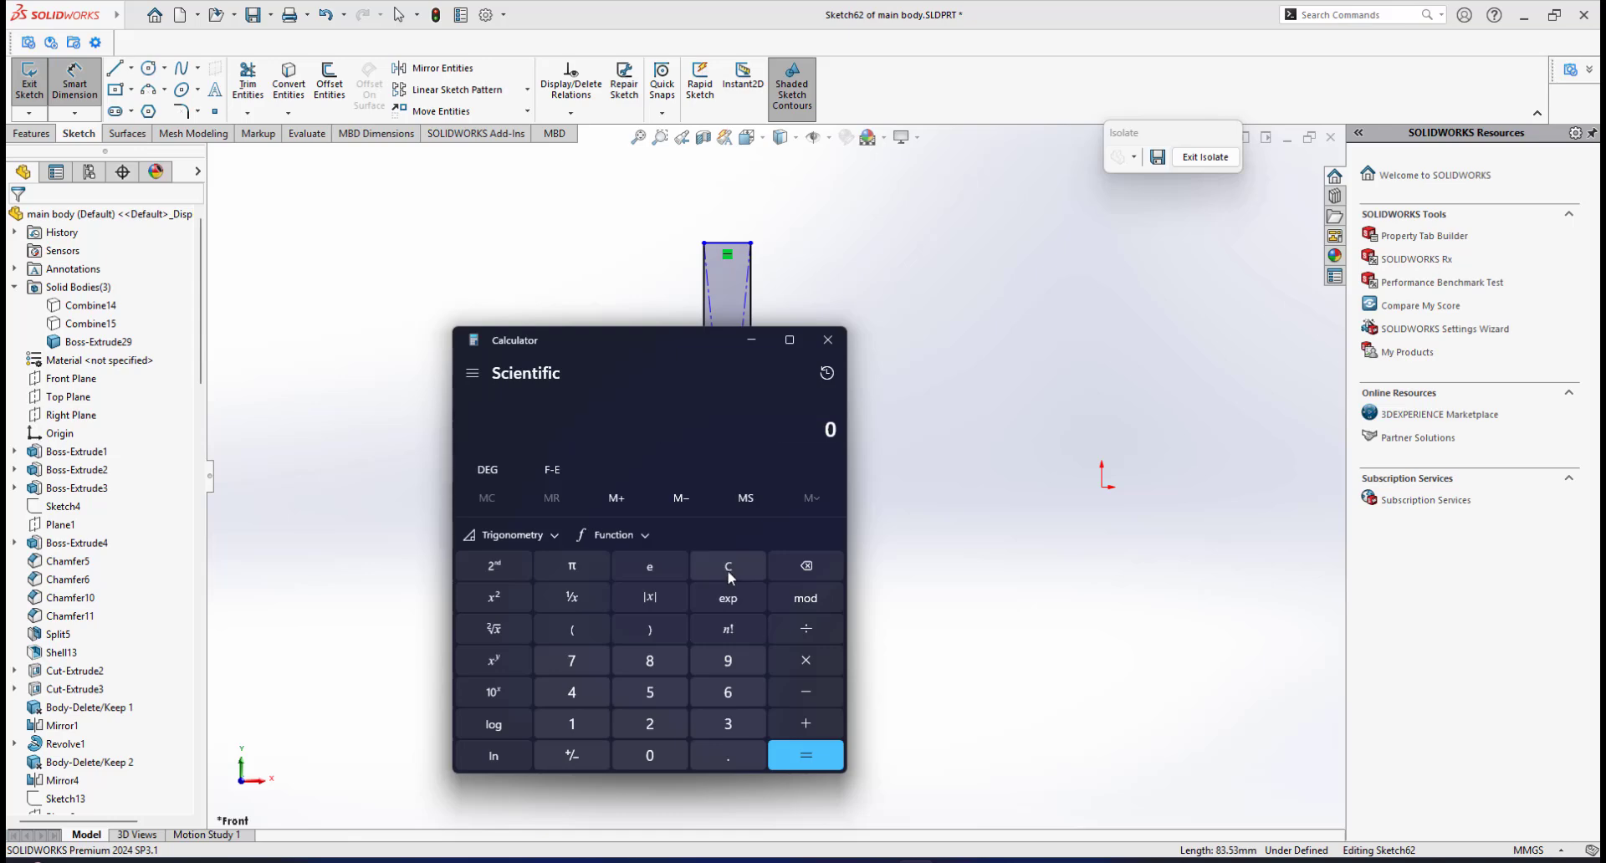
{"action": "left_click", "coordinate": [649, 724]}
{"action": "left_click", "coordinate": [806, 661]}
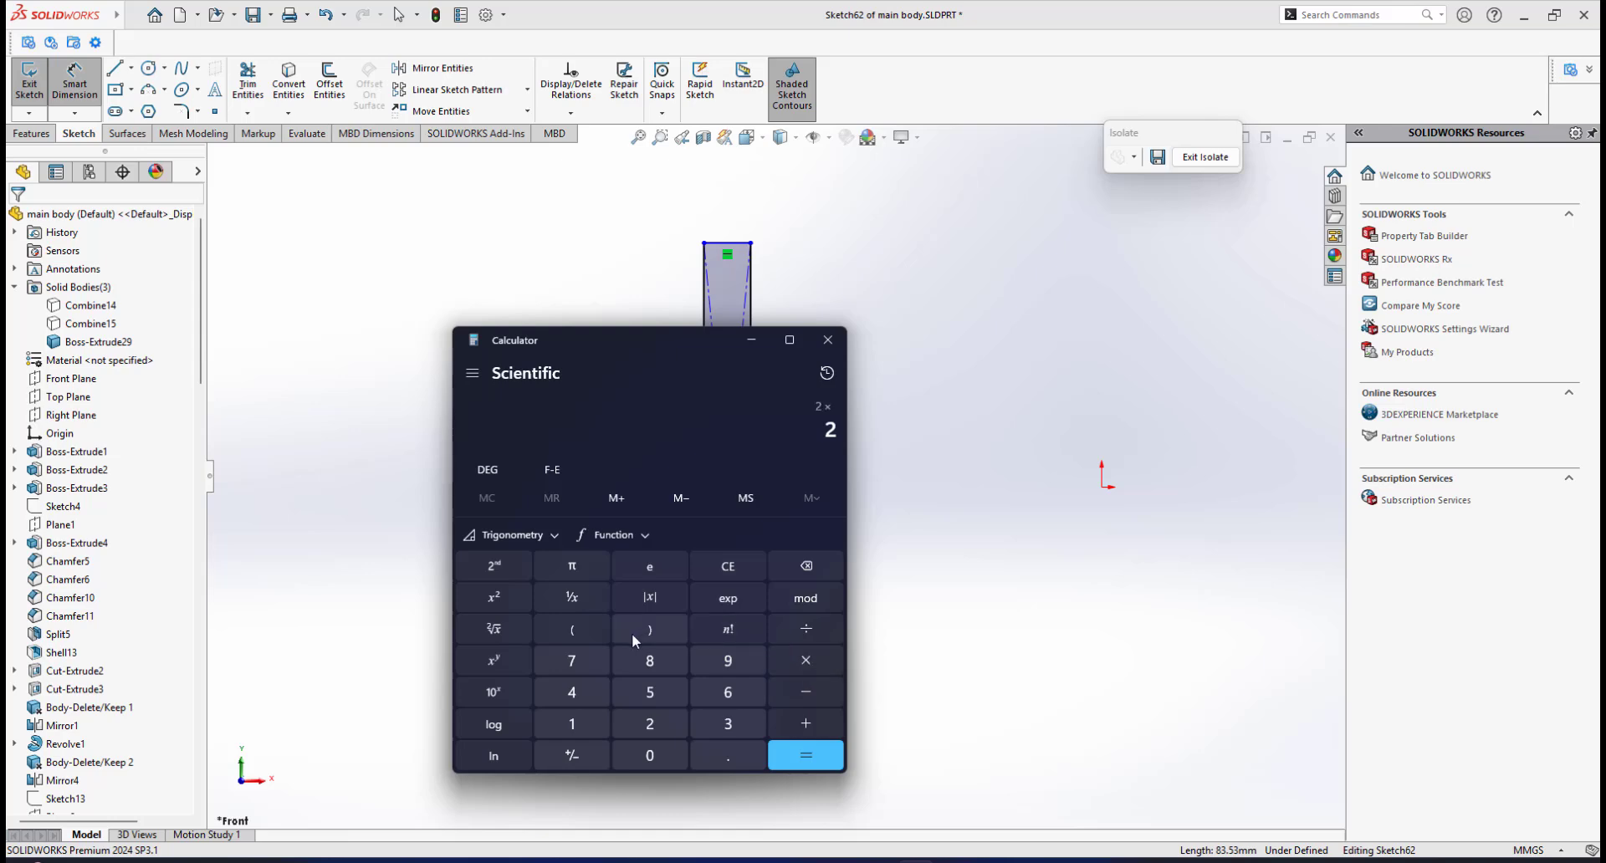
{"action": "left_click", "coordinate": [574, 566]}
{"action": "left_click", "coordinate": [802, 658]}
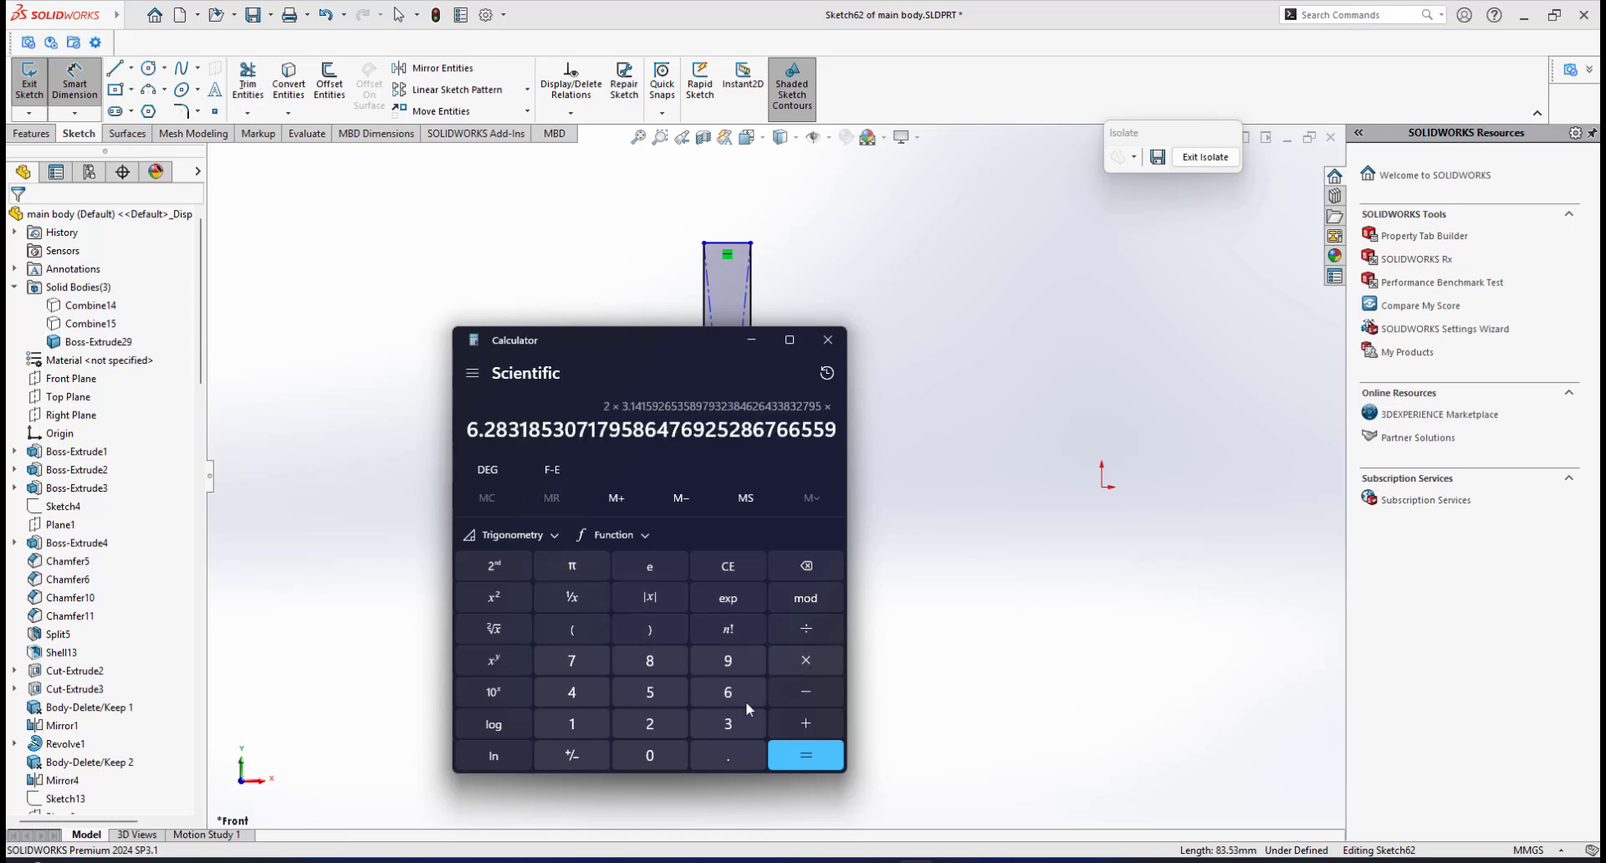
{"action": "left_click", "coordinate": [647, 714]}
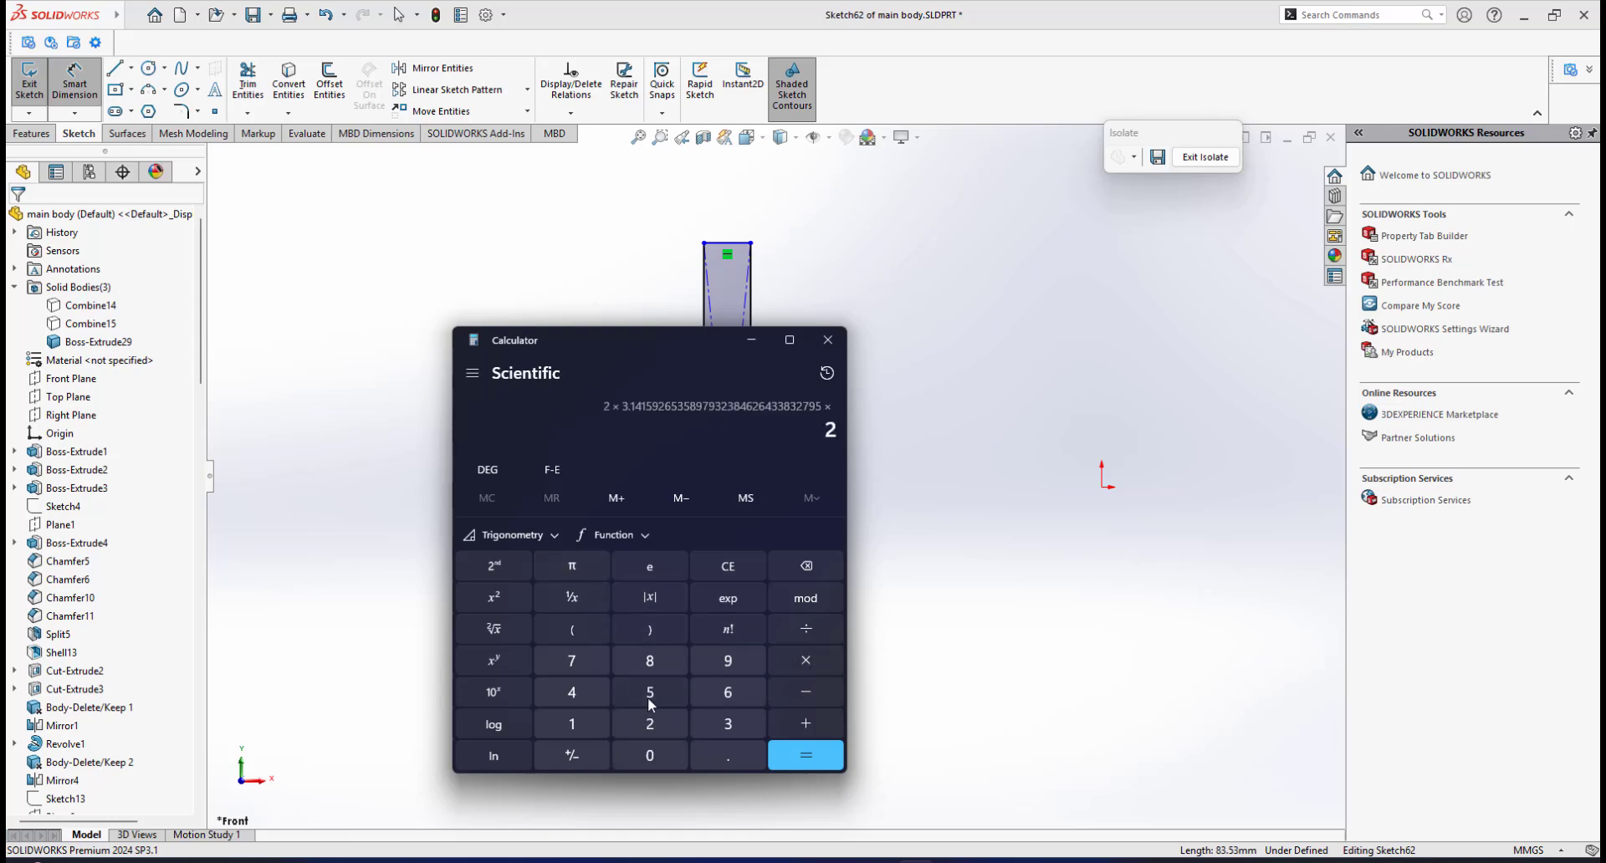
{"action": "left_click", "coordinate": [788, 752]}
Copy the calculator's result and put the calculator away to return to the sketch
{"action": "double_click", "coordinate": [531, 430]}
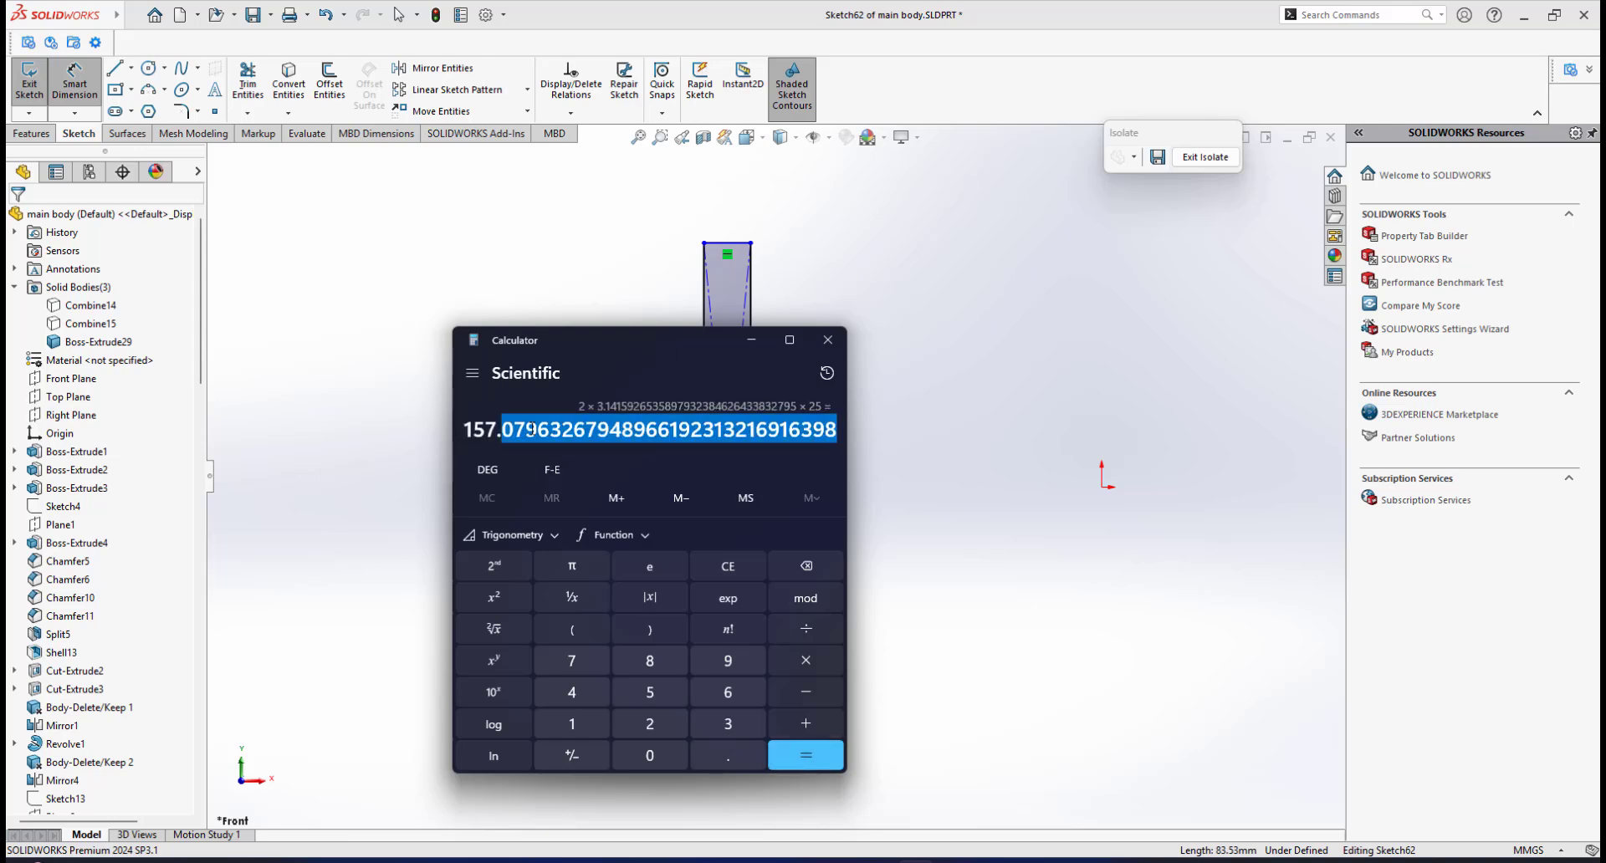
{"action": "right_click", "coordinate": [530, 430]}
{"action": "left_click", "coordinate": [564, 470]}
{"action": "right_click", "coordinate": [547, 433]}
{"action": "left_click", "coordinate": [575, 453]}
{"action": "left_click", "coordinate": [749, 340]}
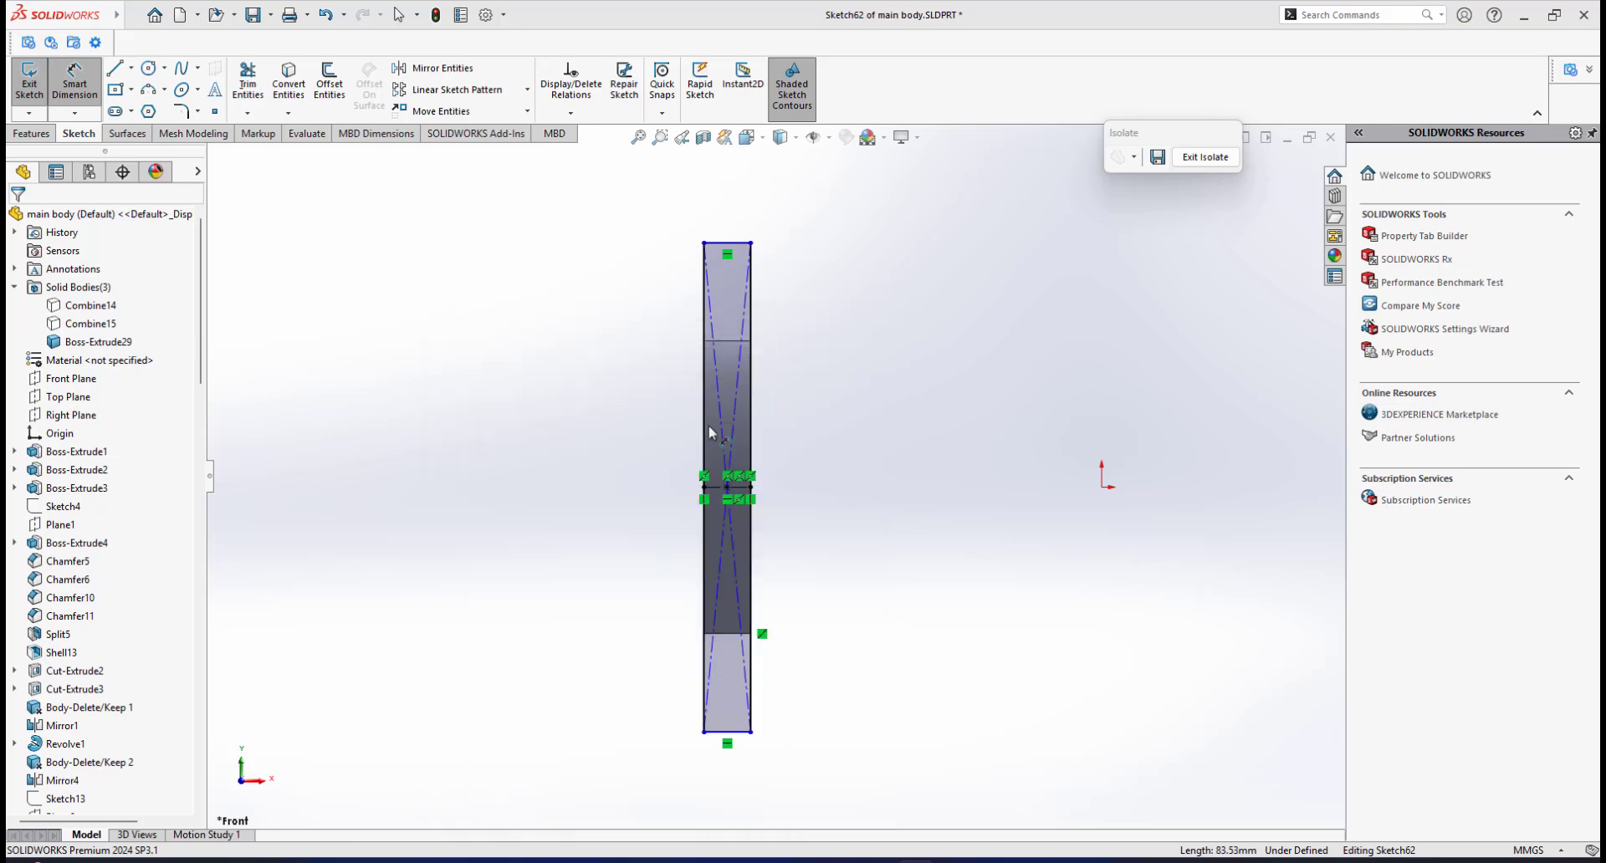
Dimension the rectangle's long side farthest from the origin and set it to the copied circumference, 157.07963268 mm
{"action": "left_click", "coordinate": [655, 431]}
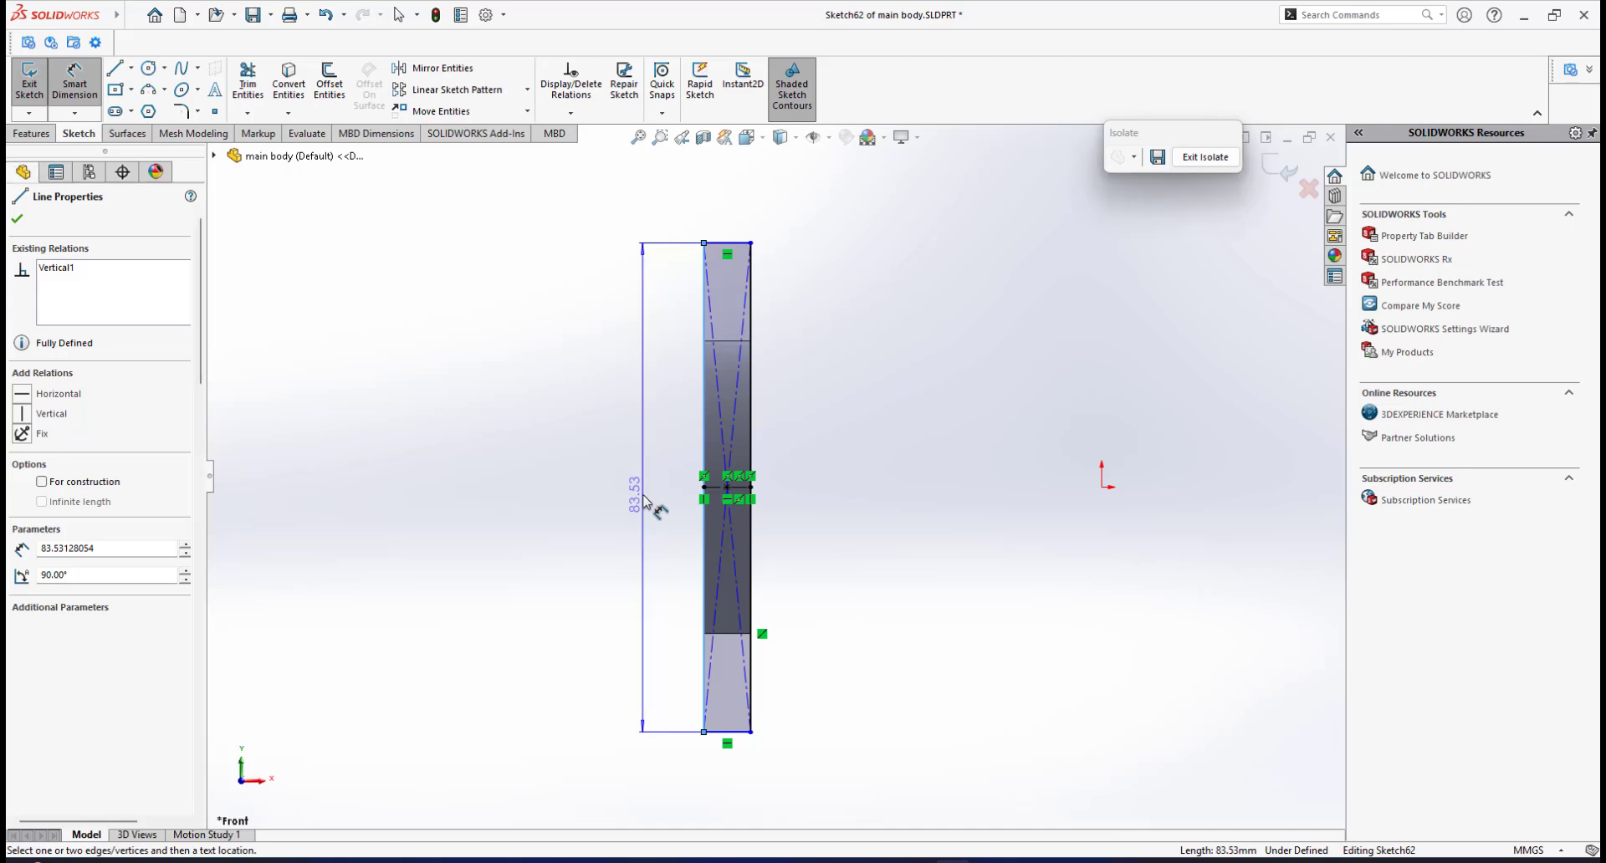
{"action": "left_click", "coordinate": [647, 500]}
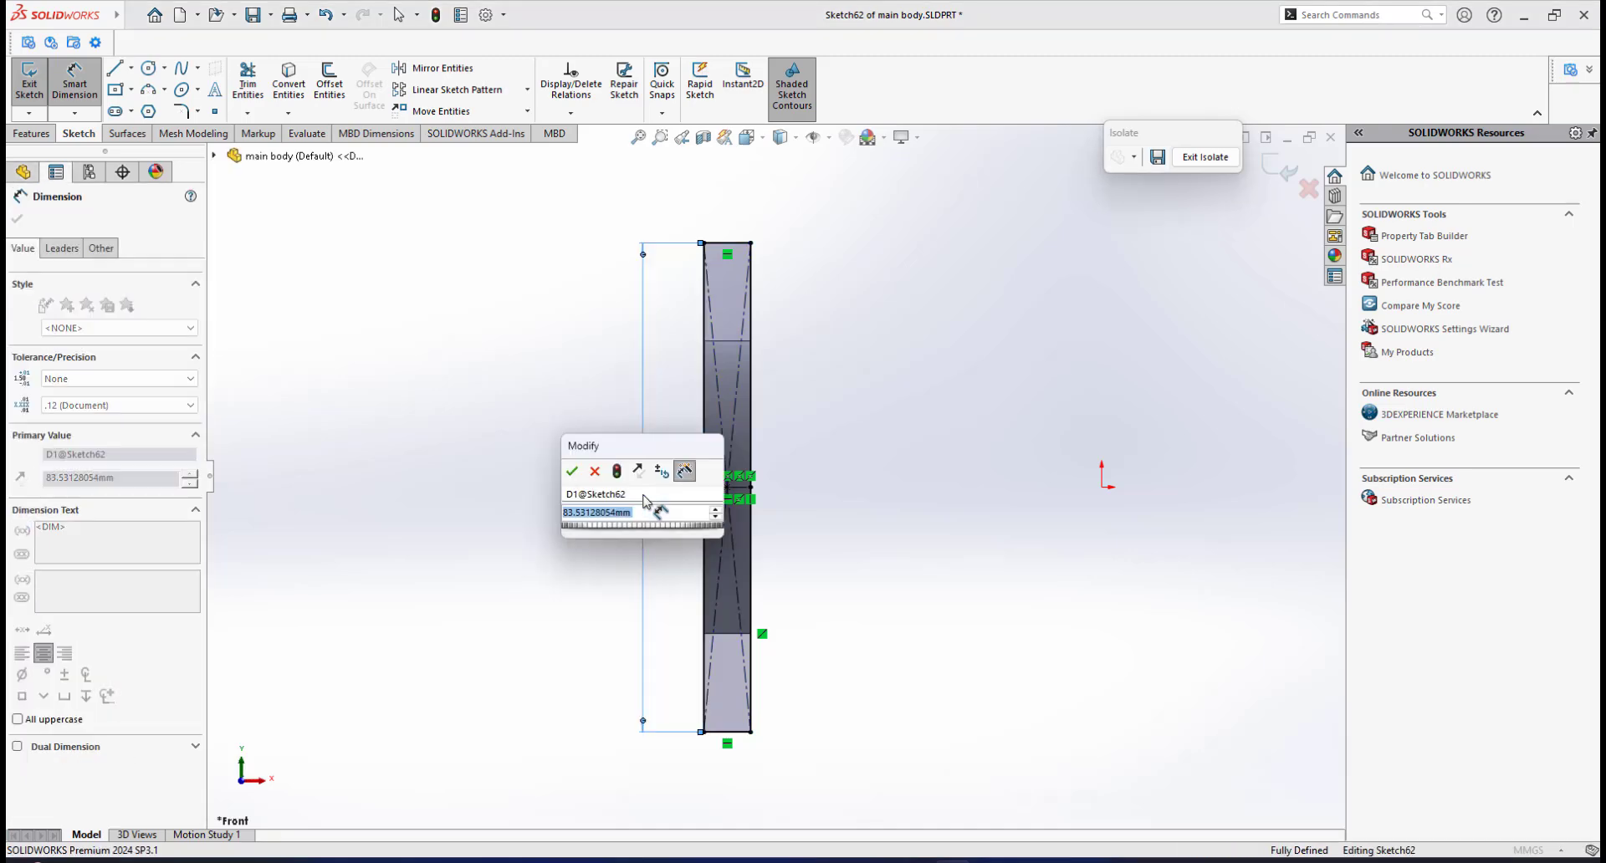
{"action": "key", "text": "ctrl+v"}
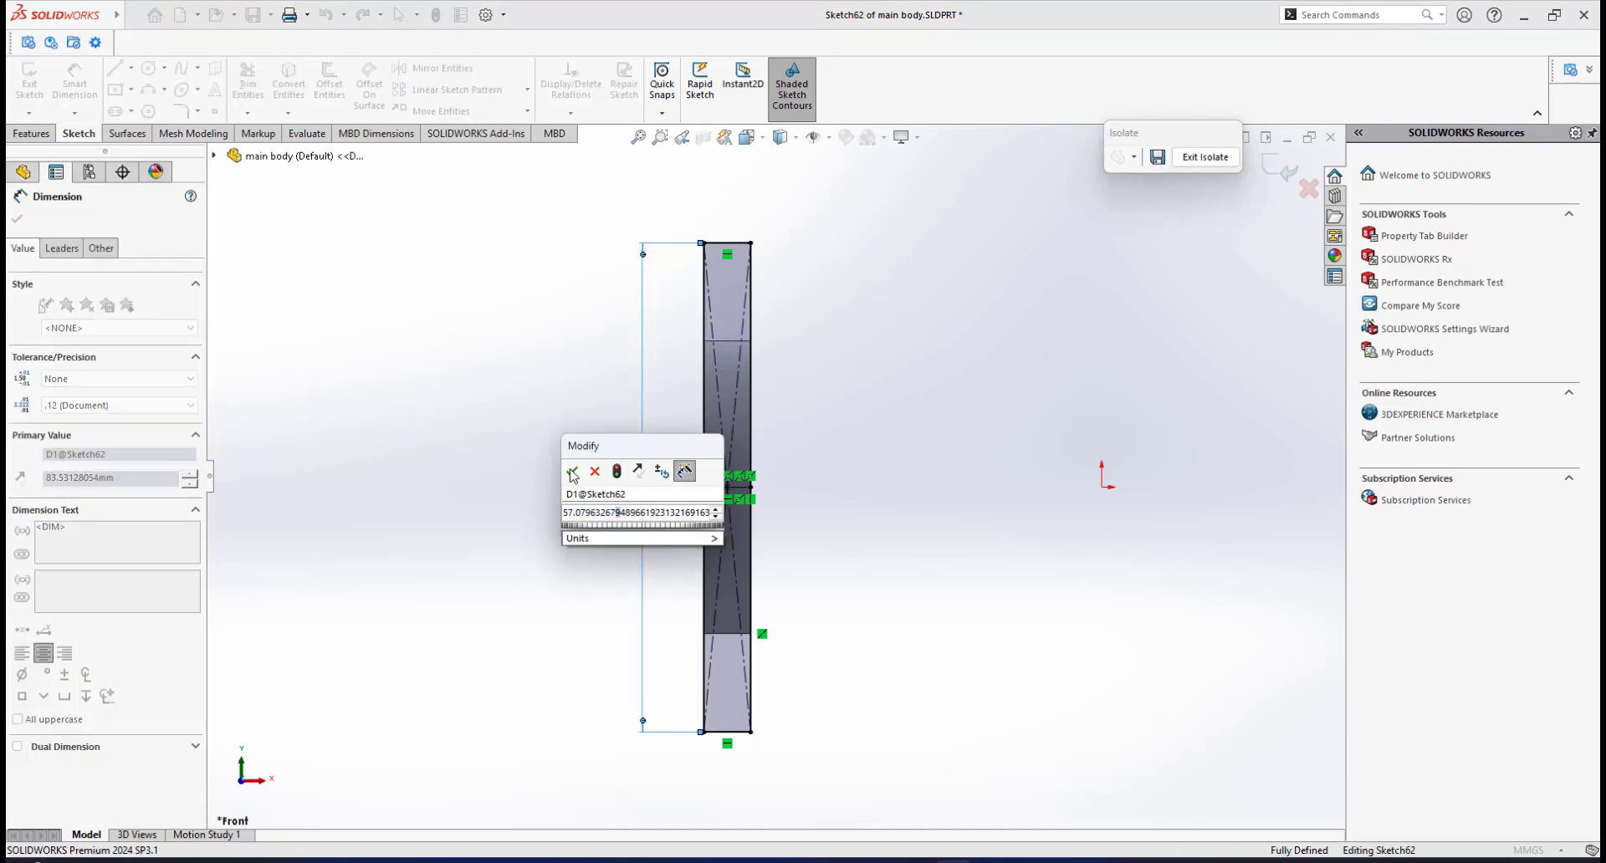
{"action": "left_click", "coordinate": [572, 472]}
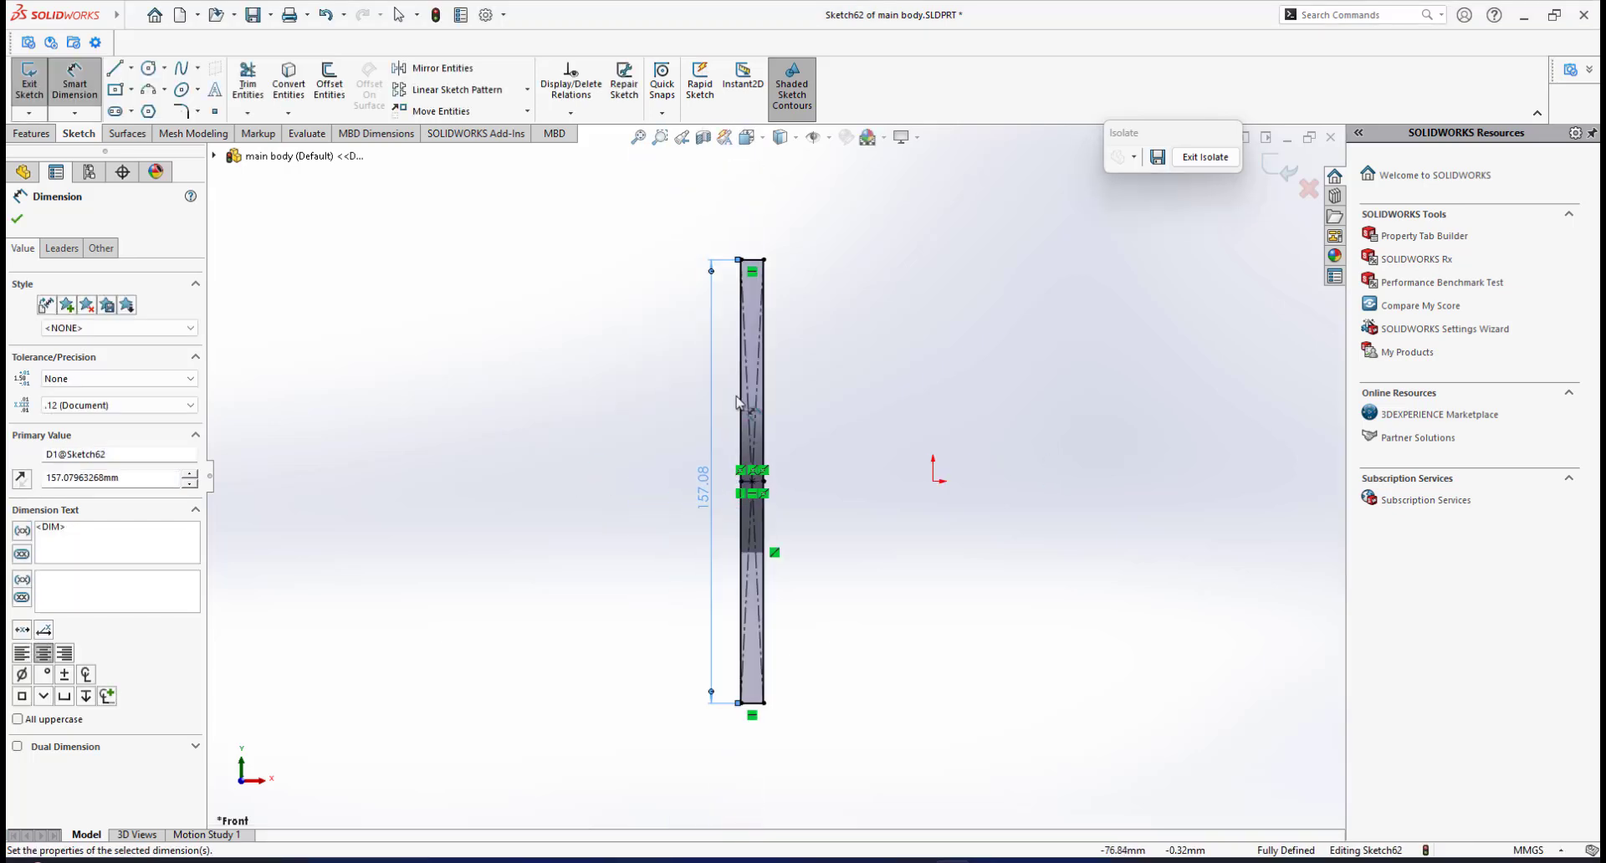
{"action": "scroll", "coordinate": [731, 451], "scroll_direction": "down", "scroll_amount": 1}
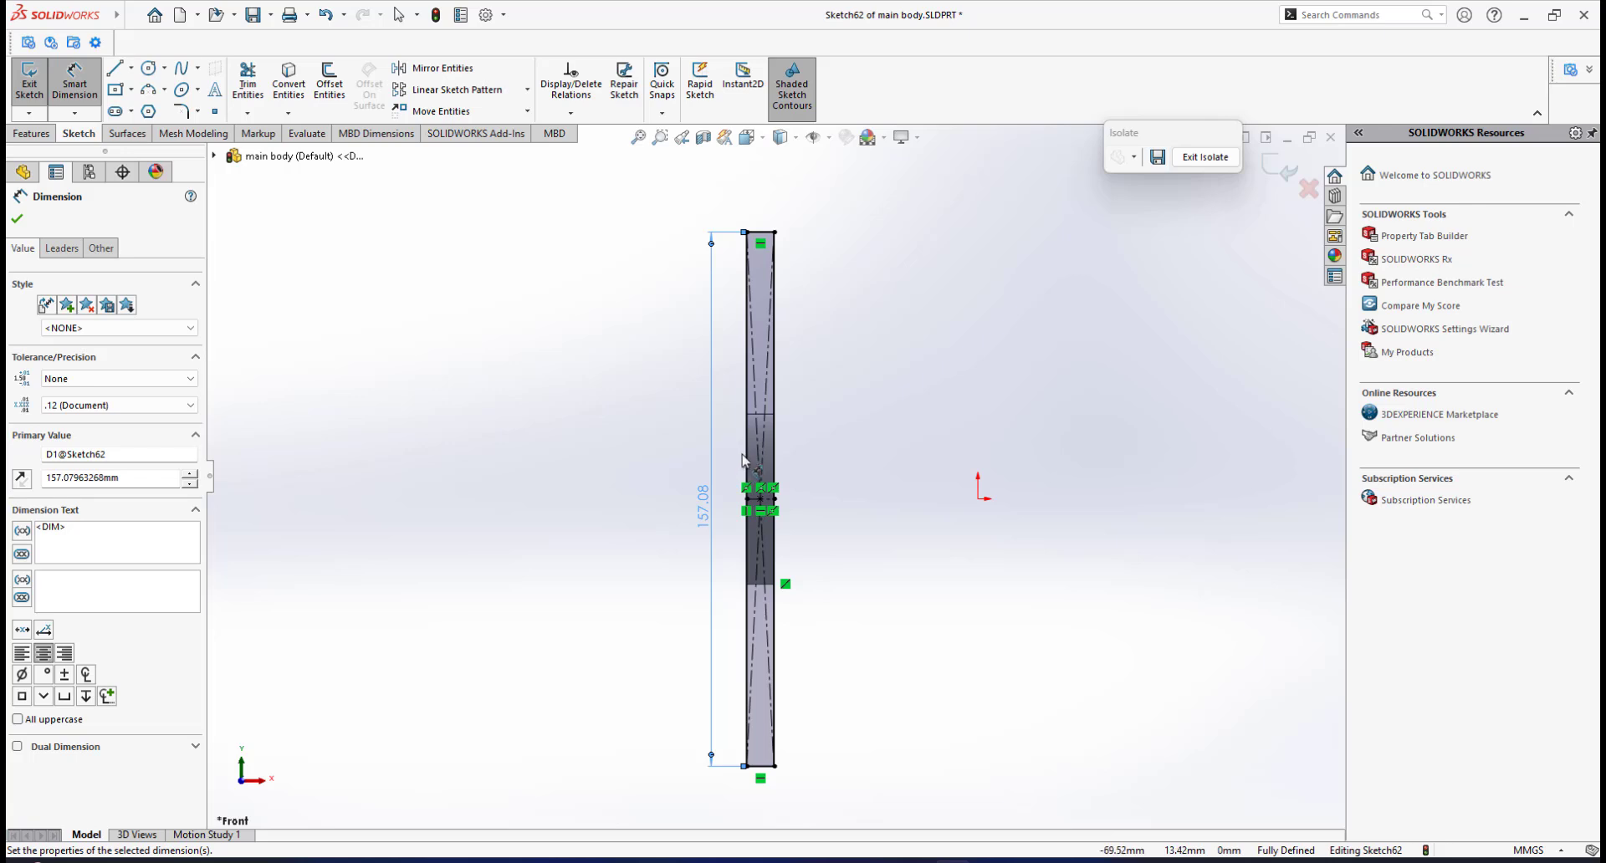
{"action": "scroll", "coordinate": [804, 517], "scroll_direction": "down", "scroll_amount": 1}
{"action": "scroll", "coordinate": [796, 502], "scroll_direction": "up", "scroll_amount": 4}
{"action": "scroll", "coordinate": [802, 619], "scroll_direction": "down", "scroll_amount": 2}
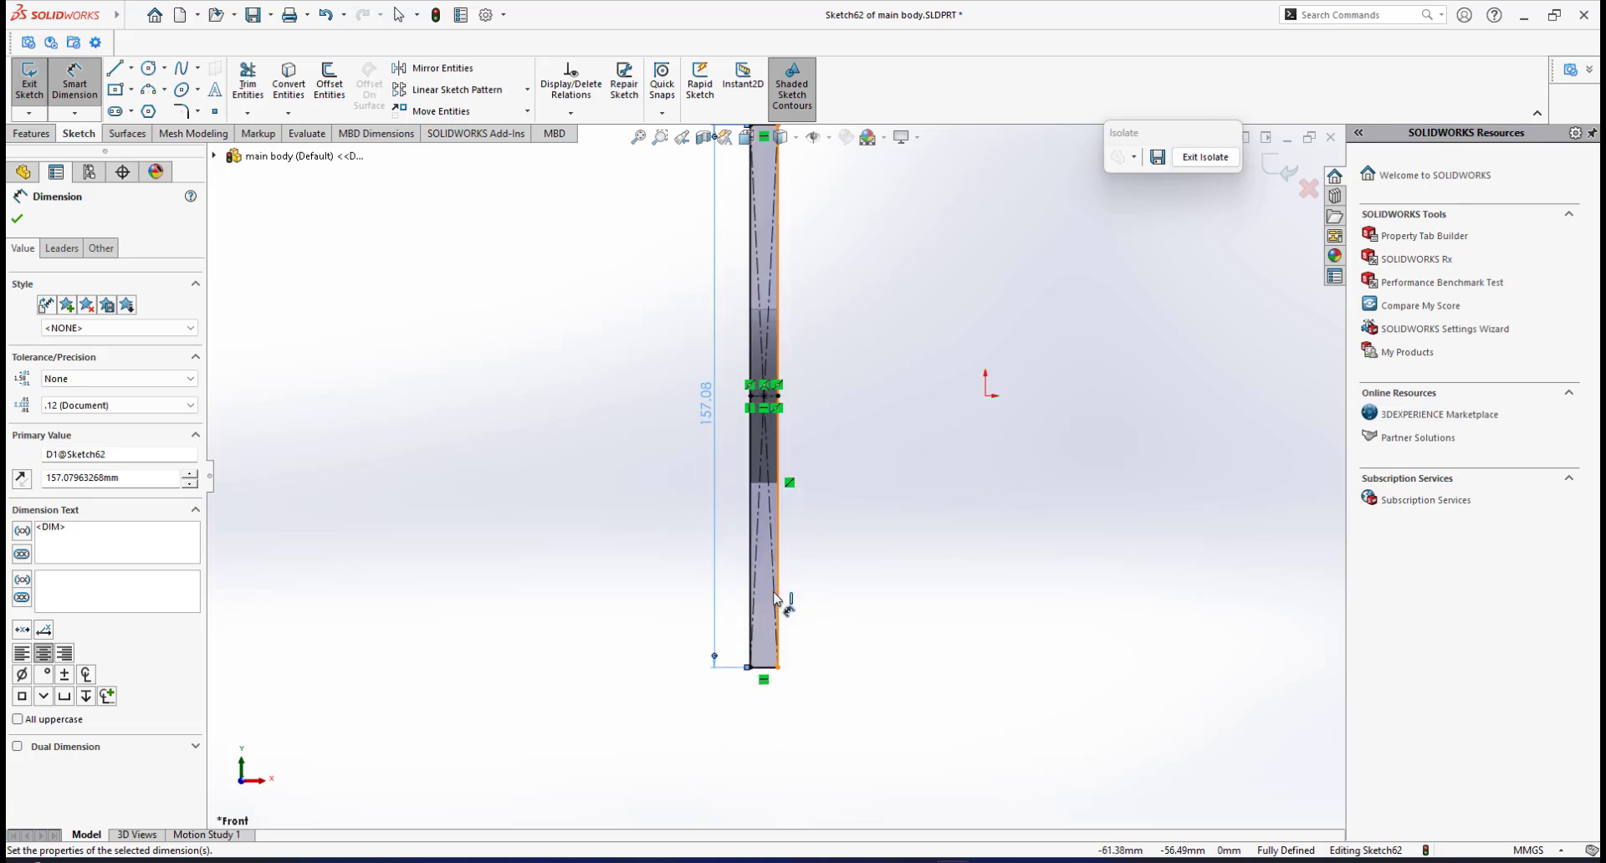
{"action": "scroll", "coordinate": [796, 474], "scroll_direction": "up", "scroll_amount": 2}
{"action": "right_click", "coordinate": [826, 331]}
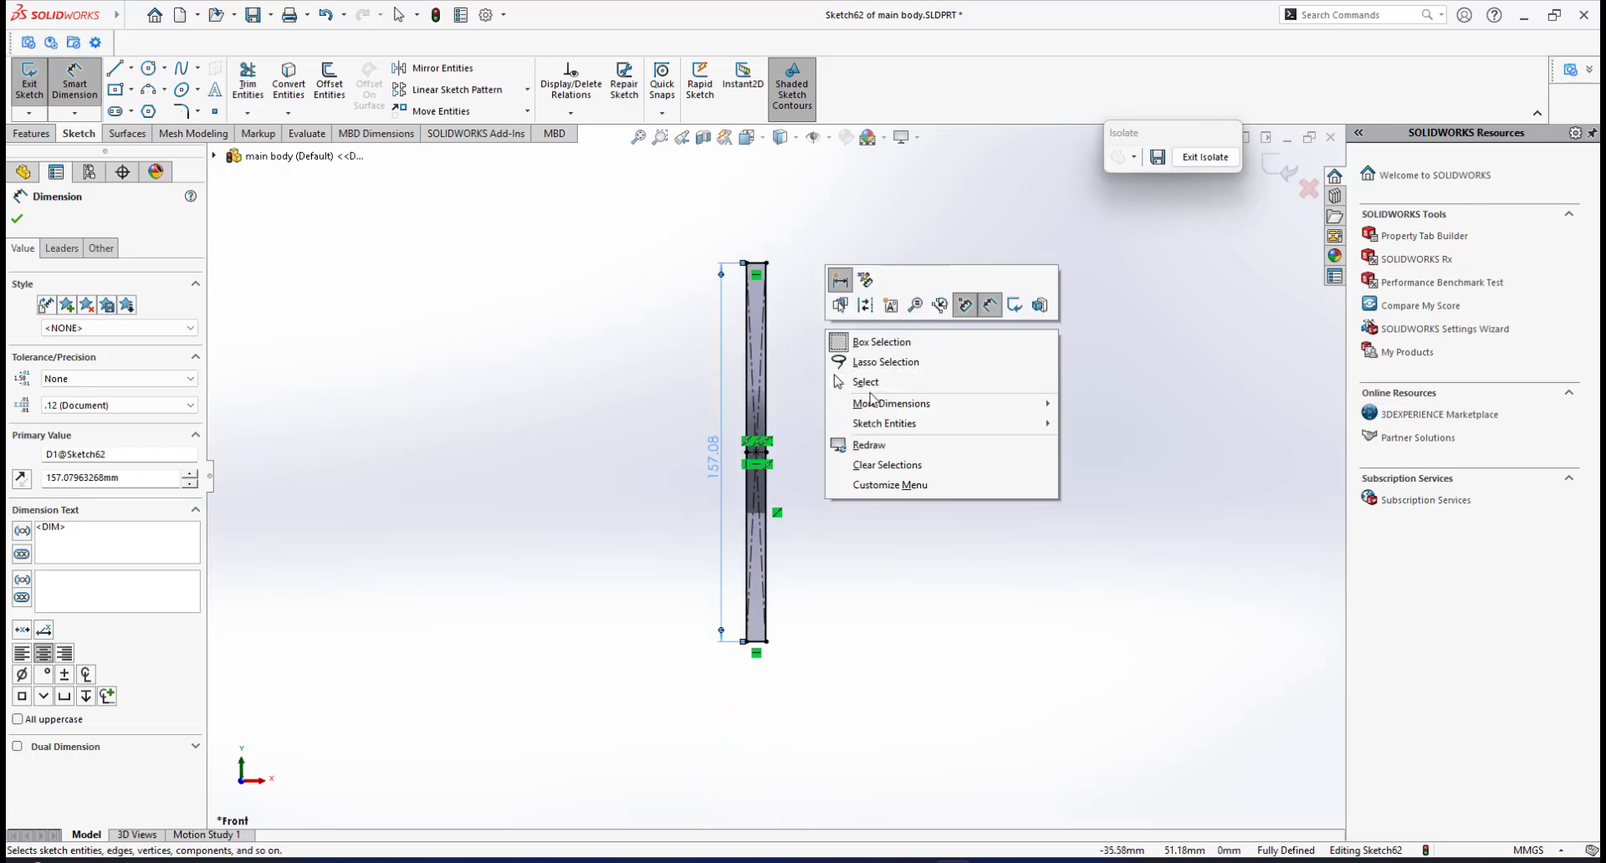
{"action": "left_click", "coordinate": [844, 373]}
Convert all four sides of the rectangle into construction lines
{"action": "scroll", "coordinate": [813, 327], "scroll_direction": "down", "scroll_amount": 2}
{"action": "scroll", "coordinate": [759, 335], "scroll_direction": "down", "scroll_amount": 2}
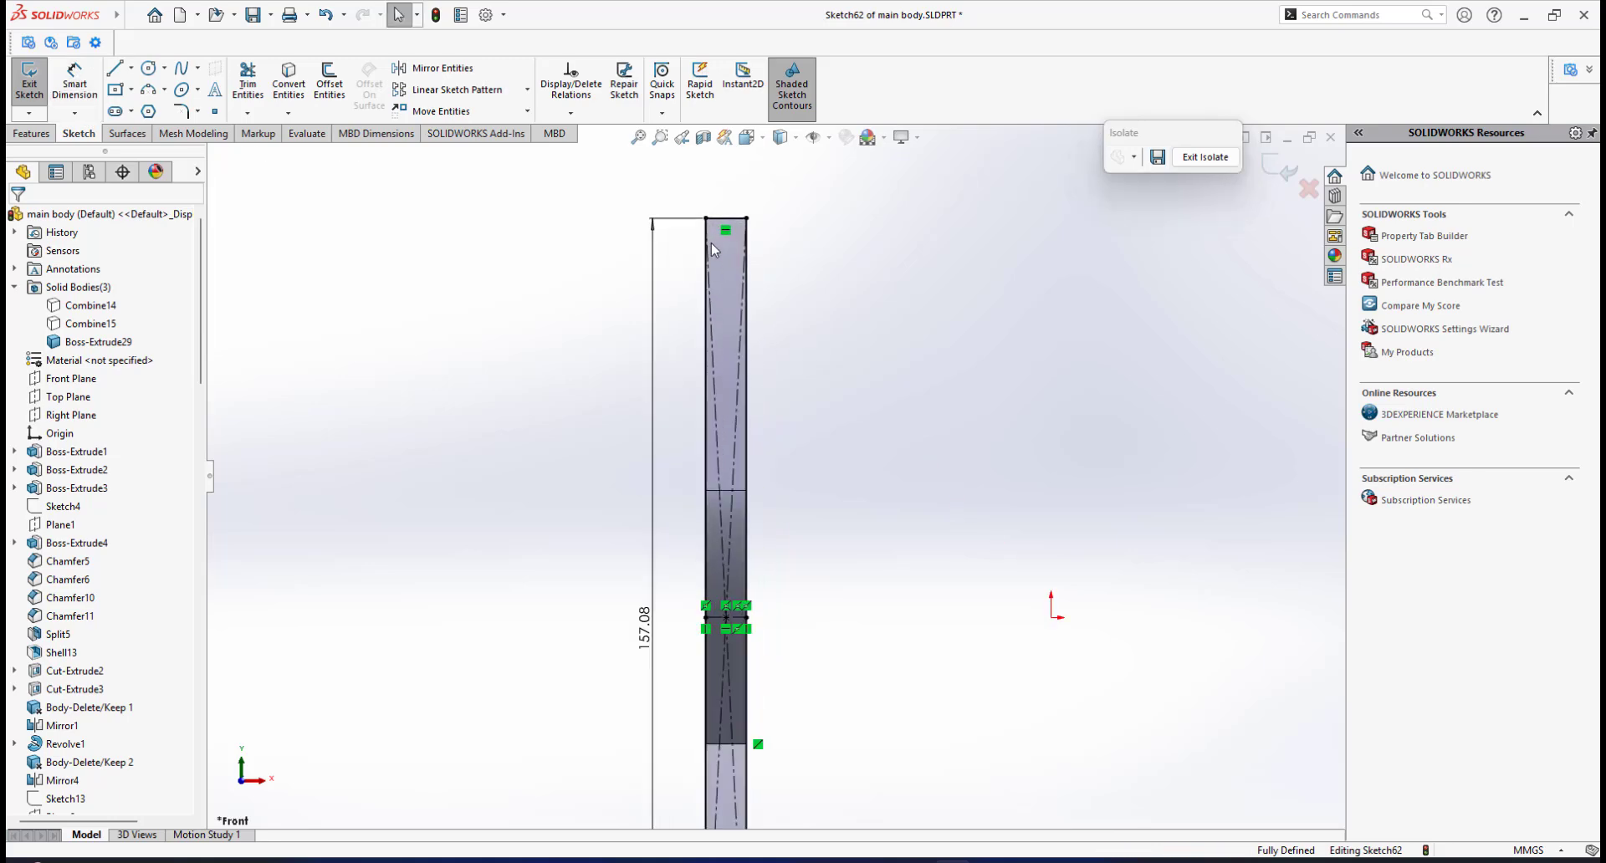
{"action": "left_click", "coordinate": [726, 219]}
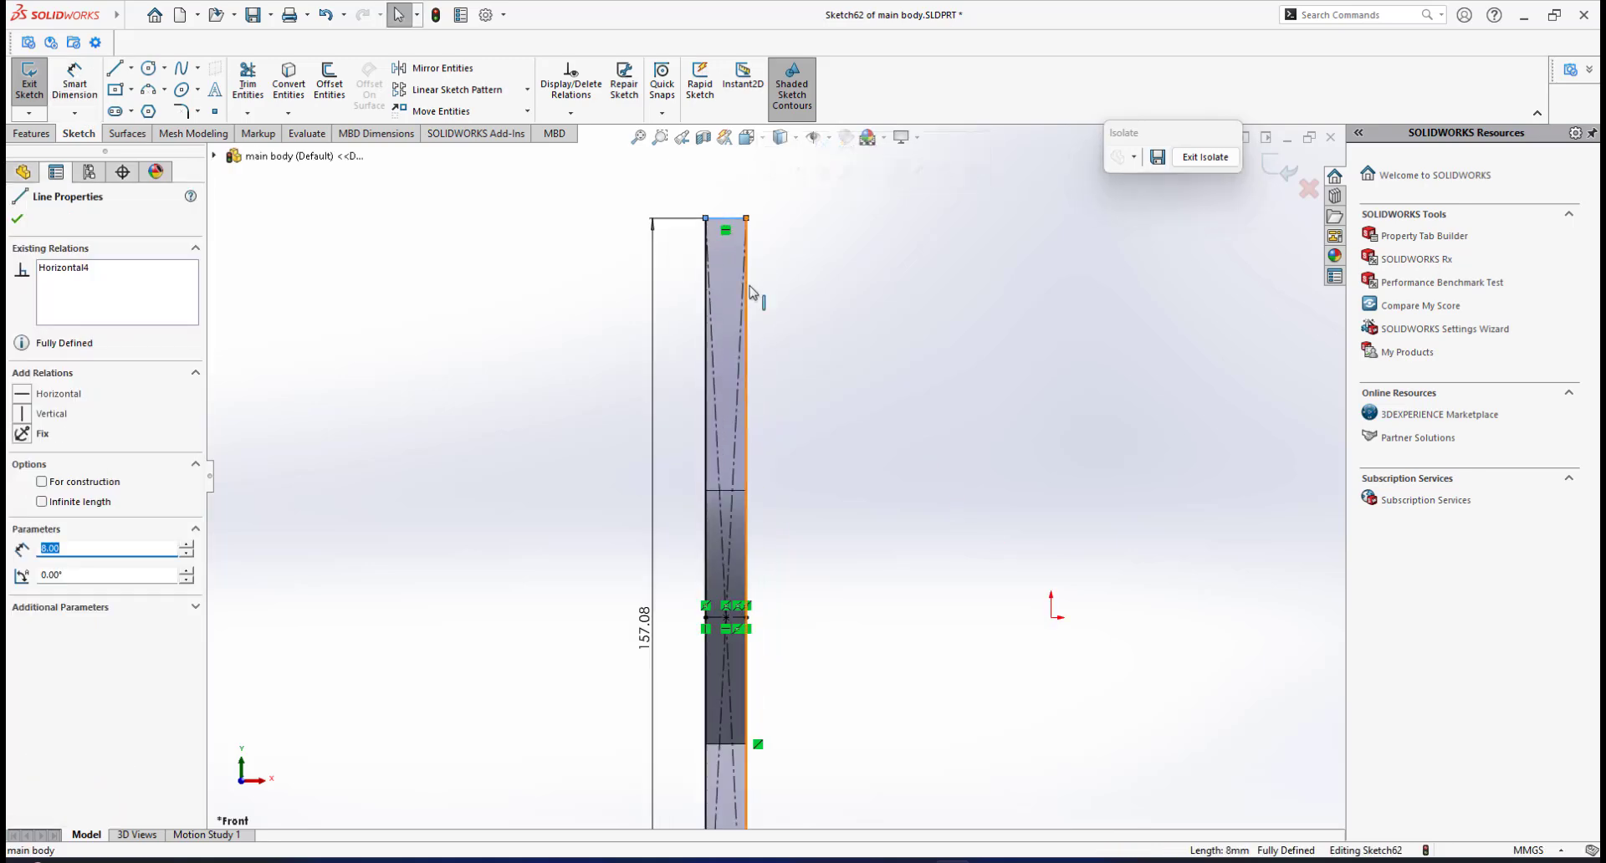
{"action": "left_click", "coordinate": [746, 313], "text": "ctrl"}
{"action": "left_click", "coordinate": [707, 314], "text": "ctrl"}
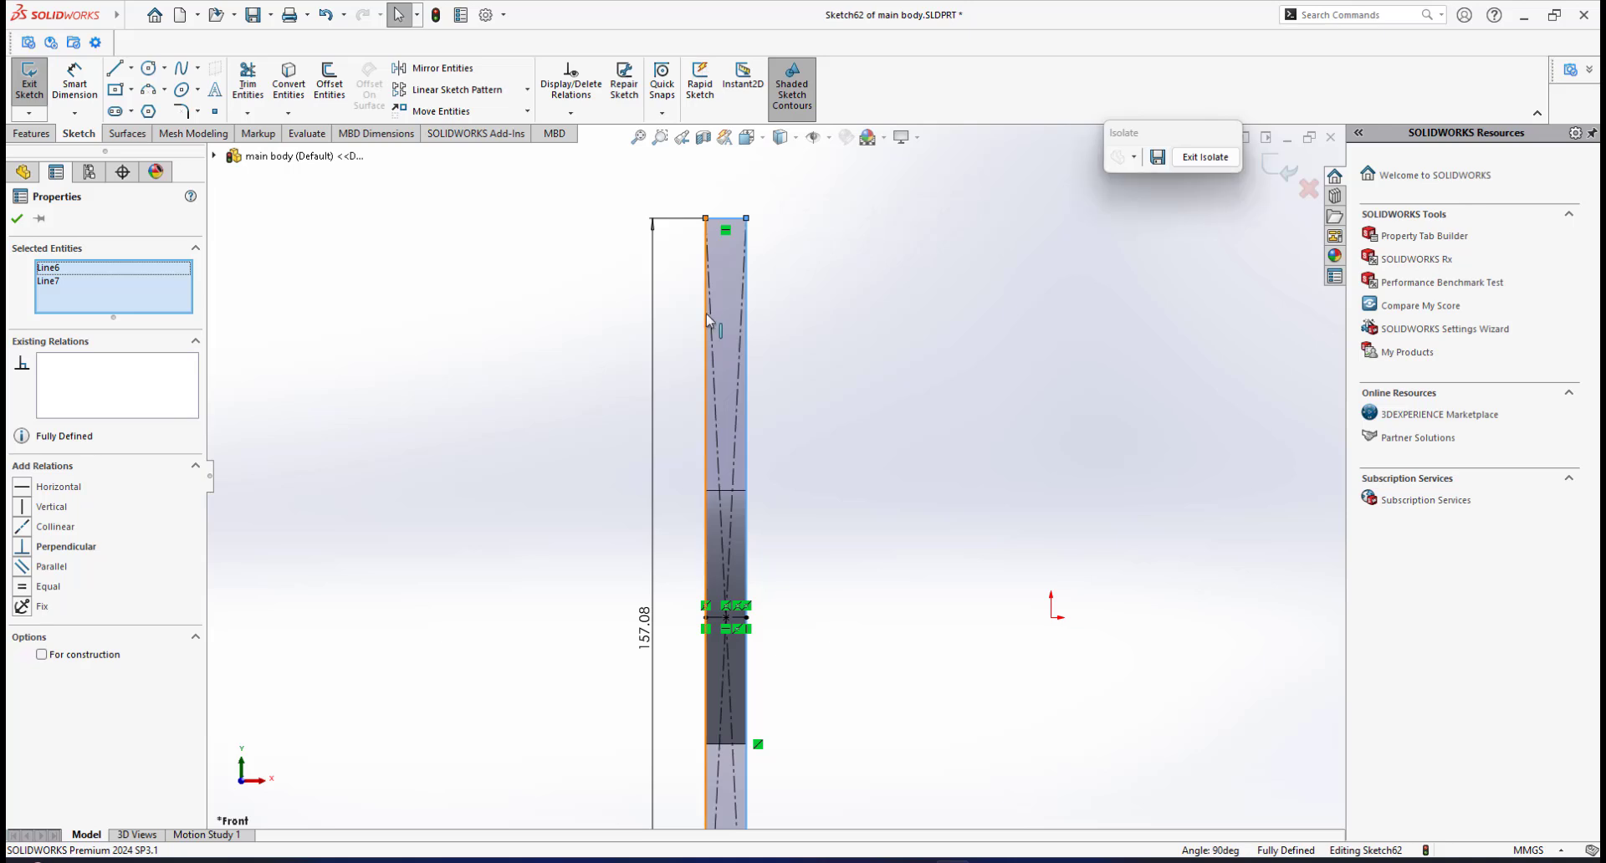
{"action": "scroll", "coordinate": [764, 558], "scroll_direction": "up", "scroll_amount": 3}
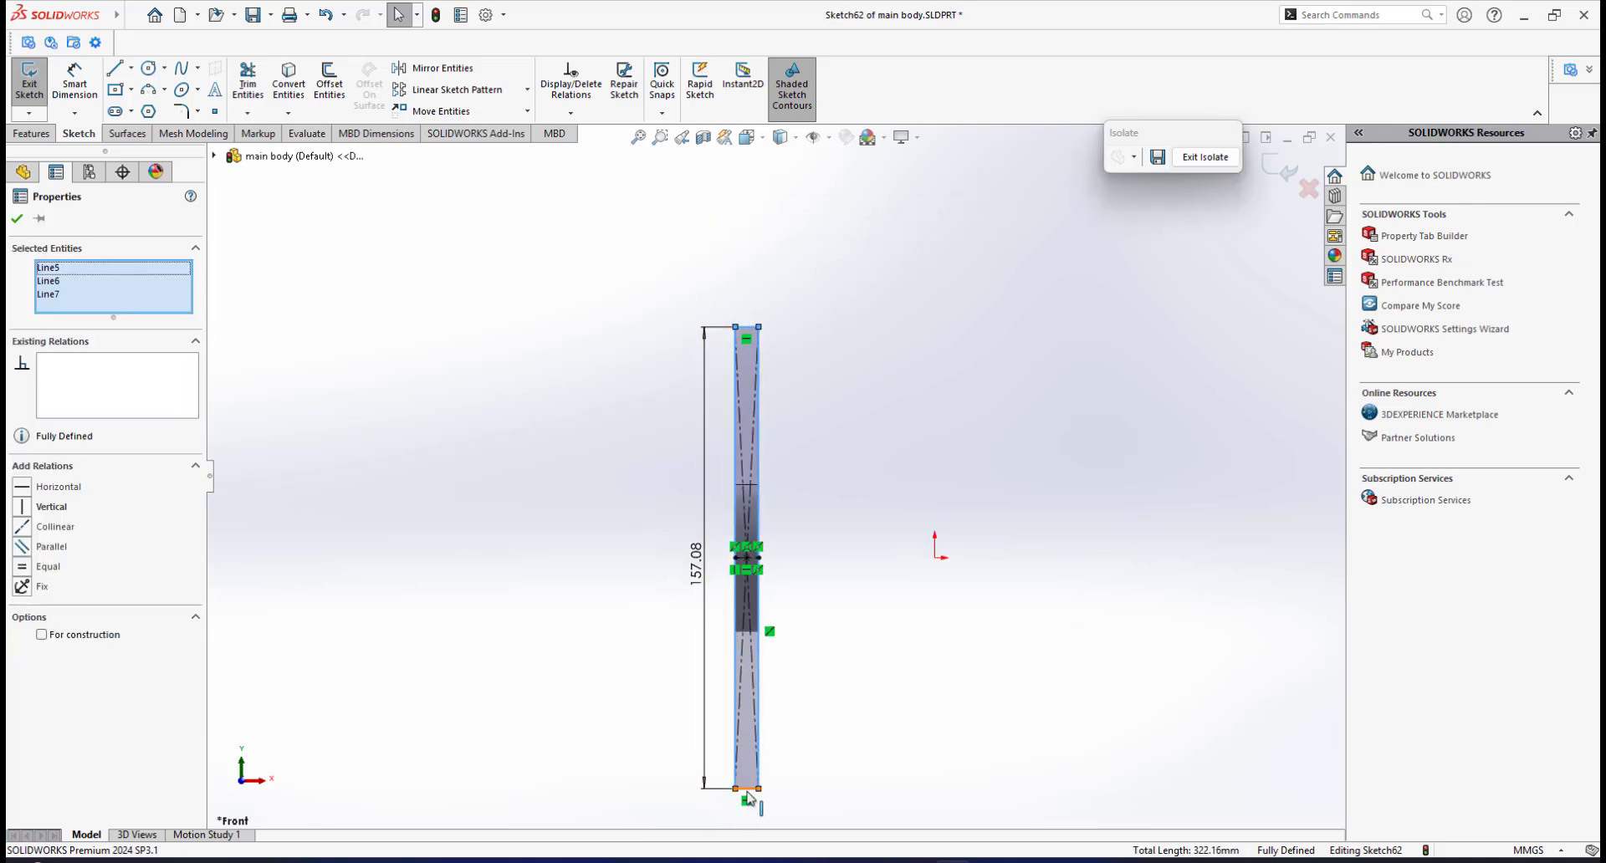
{"action": "left_click", "coordinate": [748, 789], "text": "ctrl"}
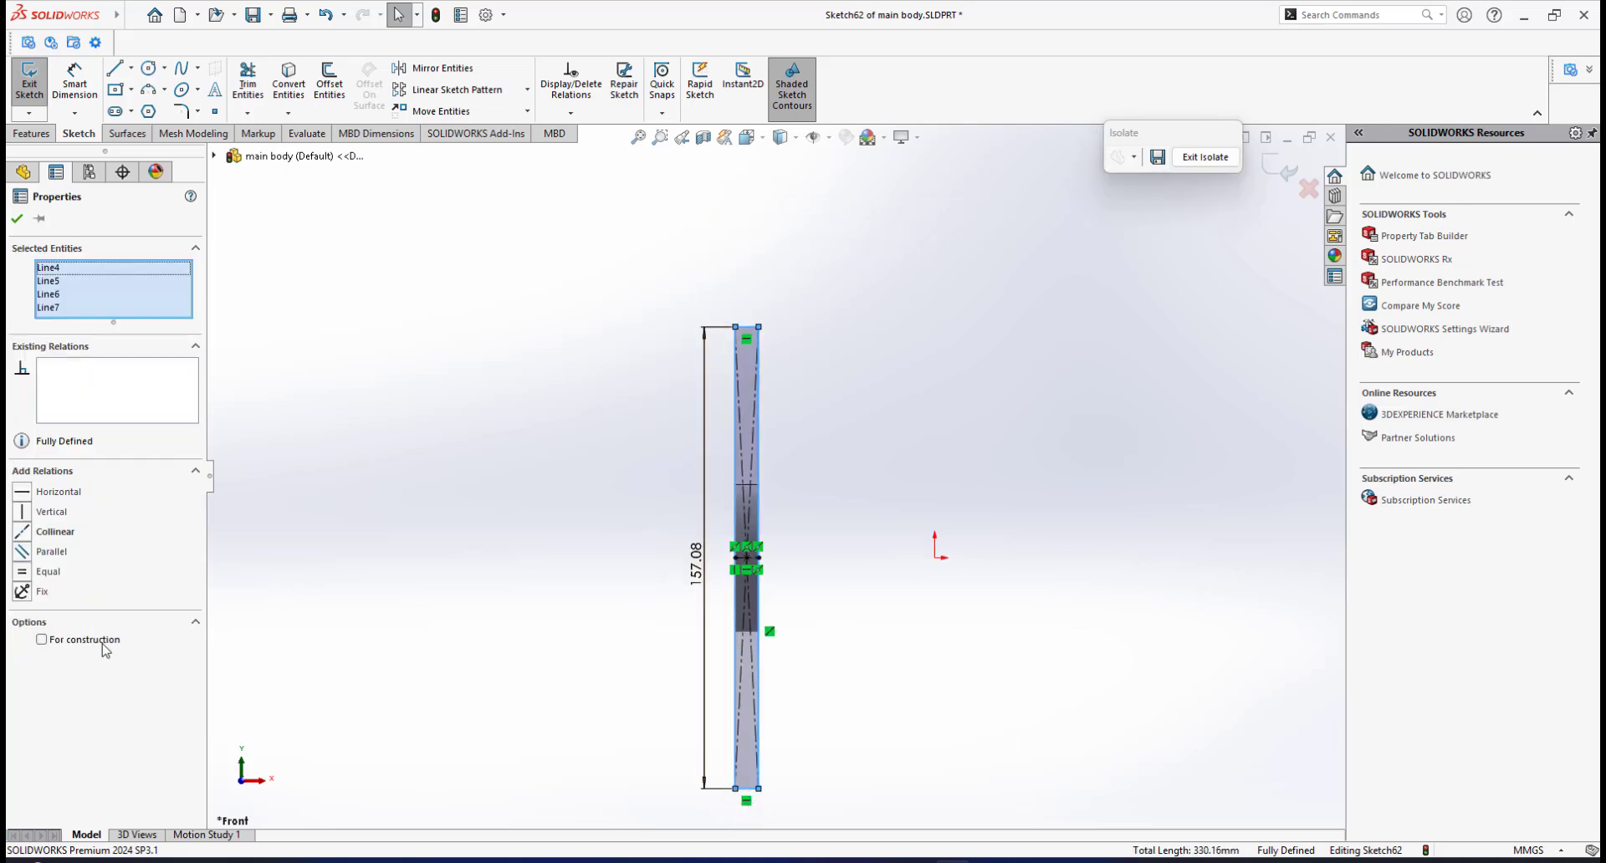
{"action": "left_click", "coordinate": [42, 641]}
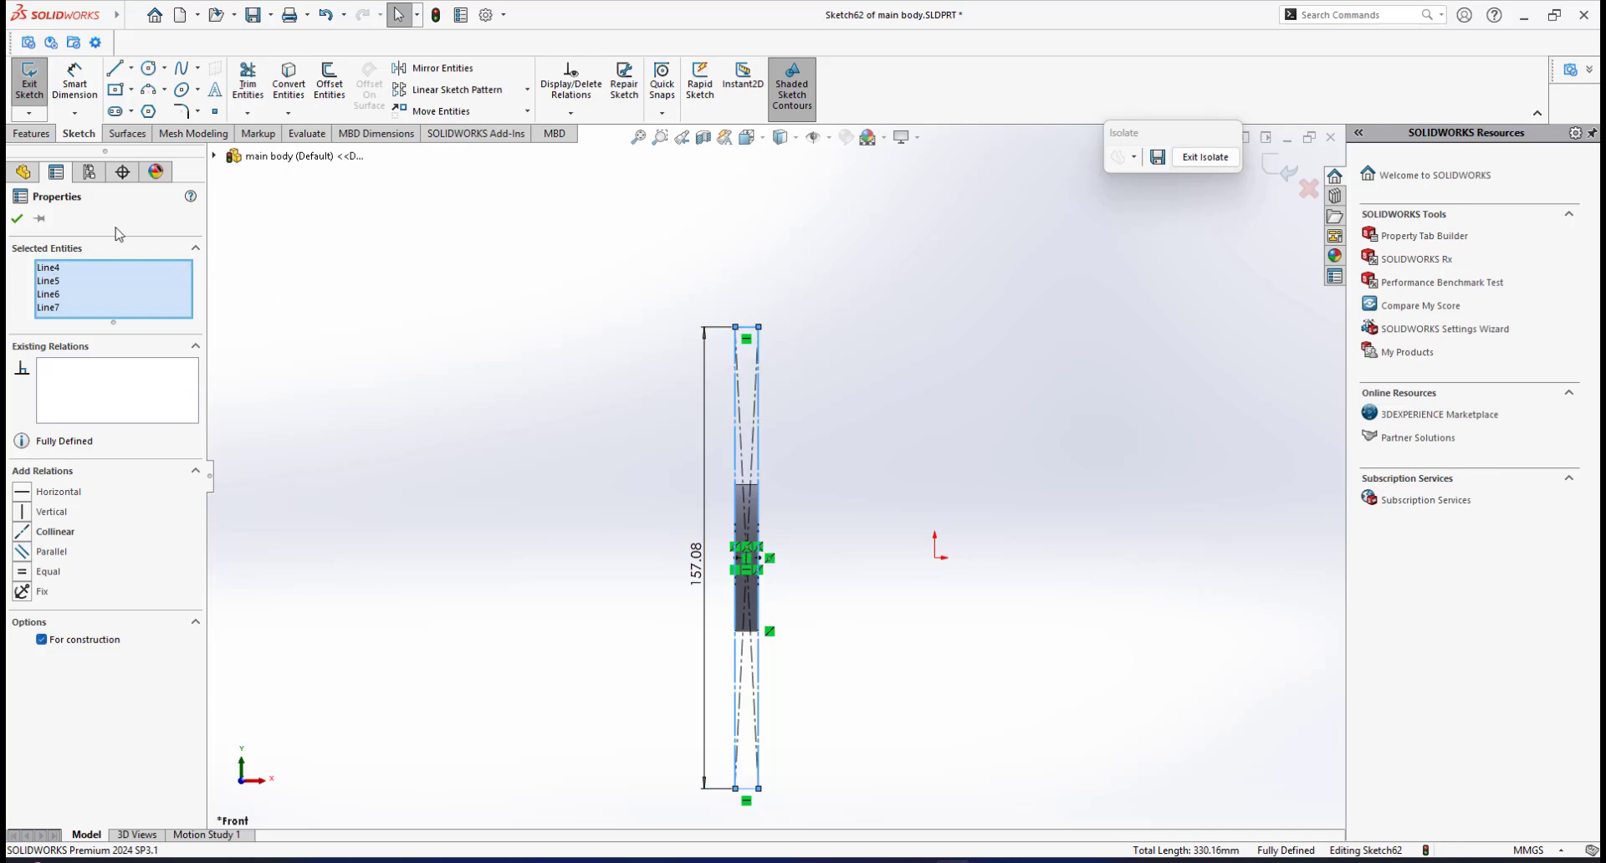
{"action": "left_click", "coordinate": [18, 220]}
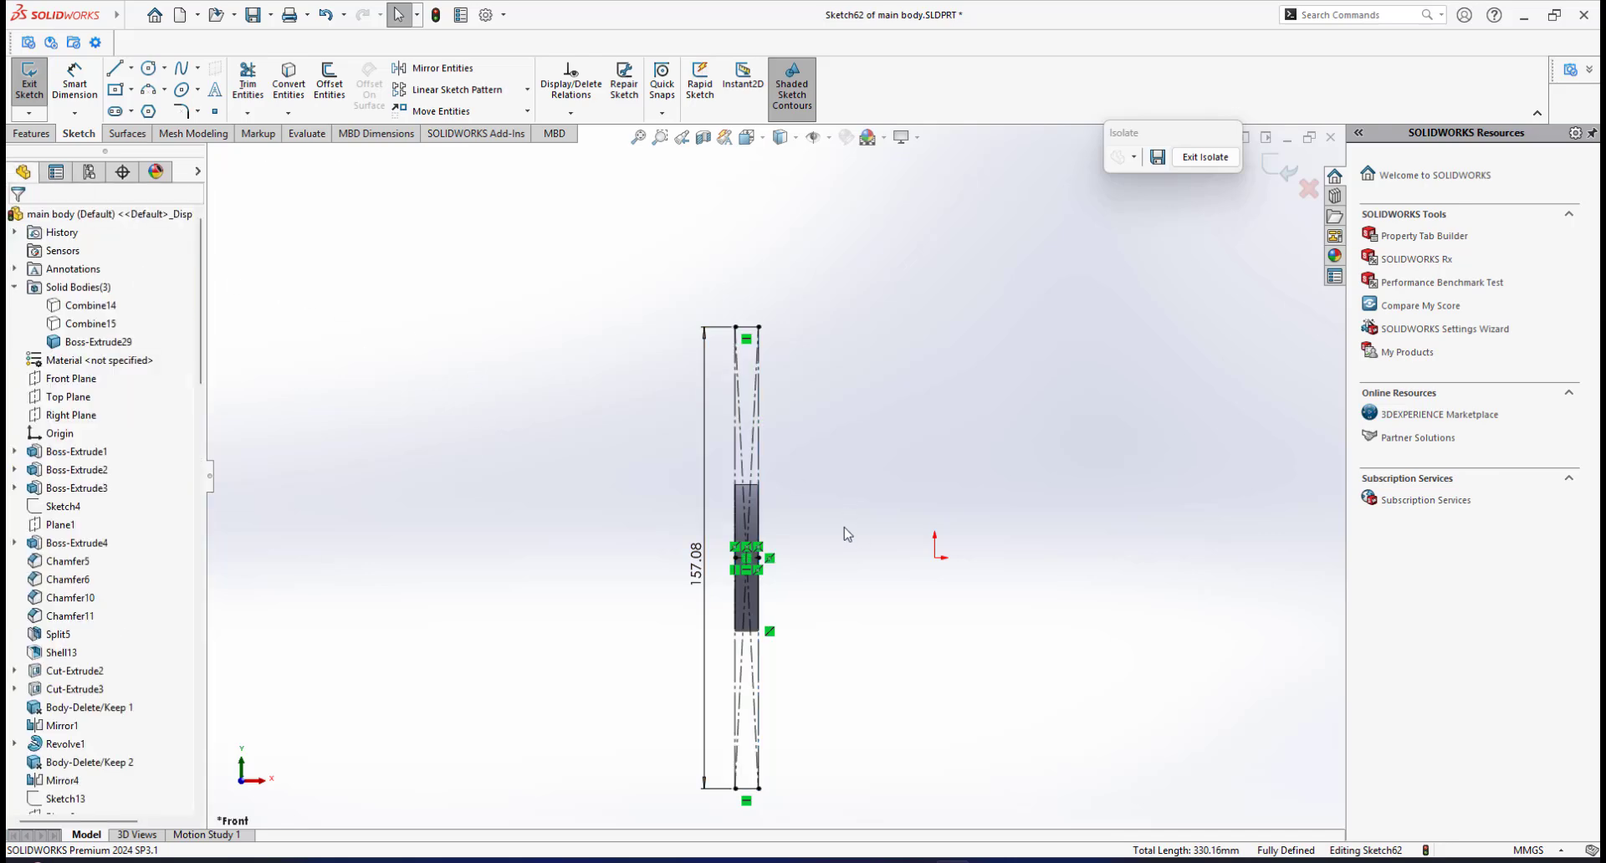
Switch to the vacuum's reference photo in IrfanView and undo the earlier red pen markings
{"action": "scroll", "coordinate": [794, 530], "scroll_direction": "down", "scroll_amount": 1}
{"action": "scroll", "coordinate": [752, 531], "scroll_direction": "up", "scroll_amount": 2}
{"action": "scroll", "coordinate": [747, 530], "scroll_direction": "down", "scroll_amount": 5}
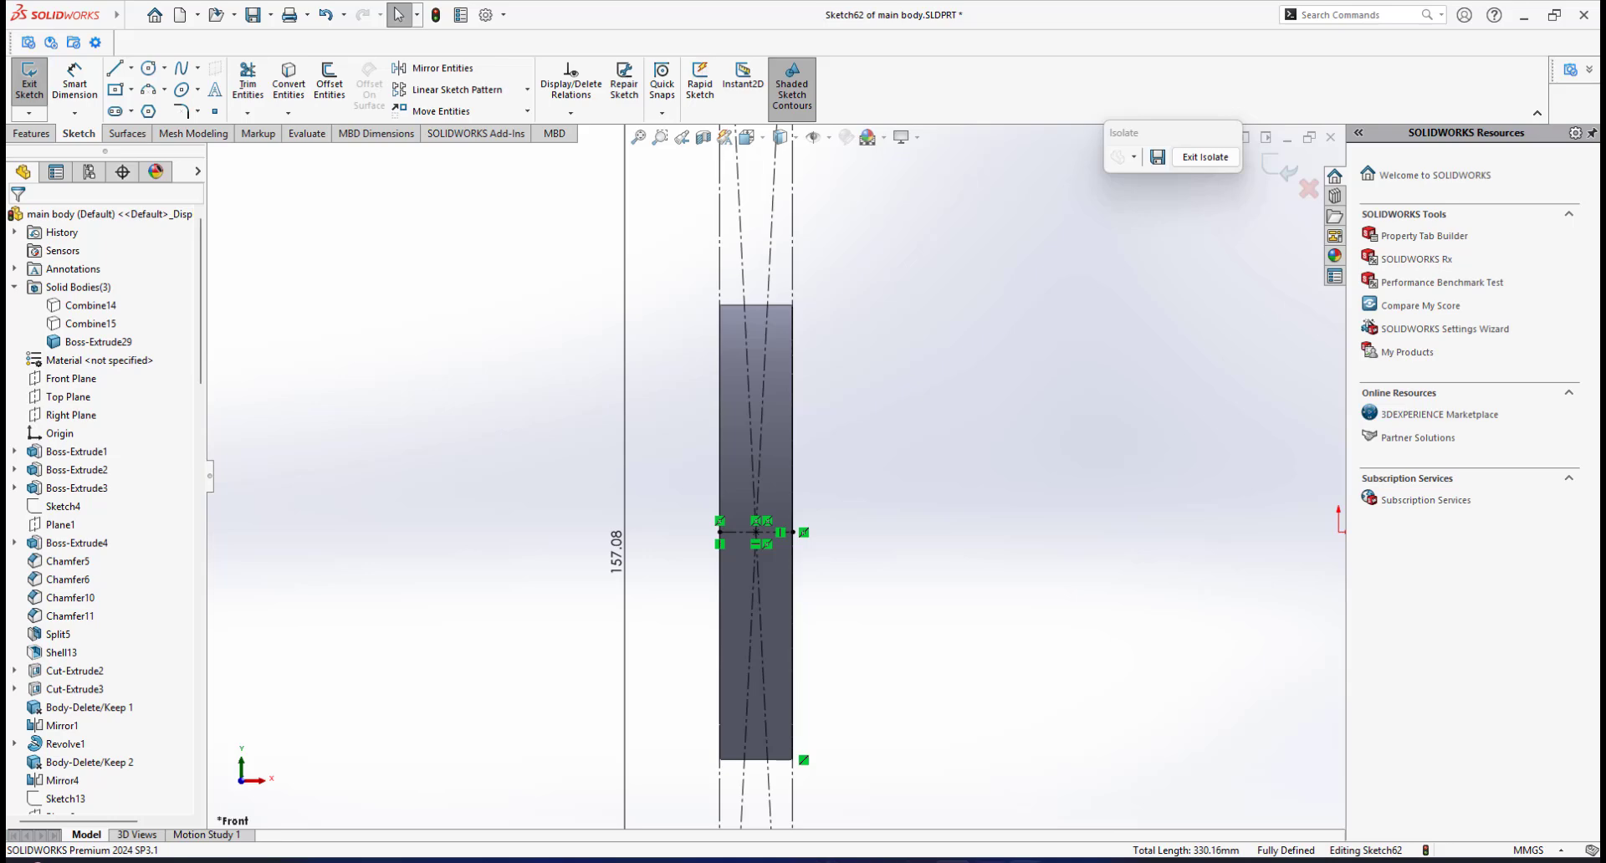
{"action": "left_click", "coordinate": [858, 774]}
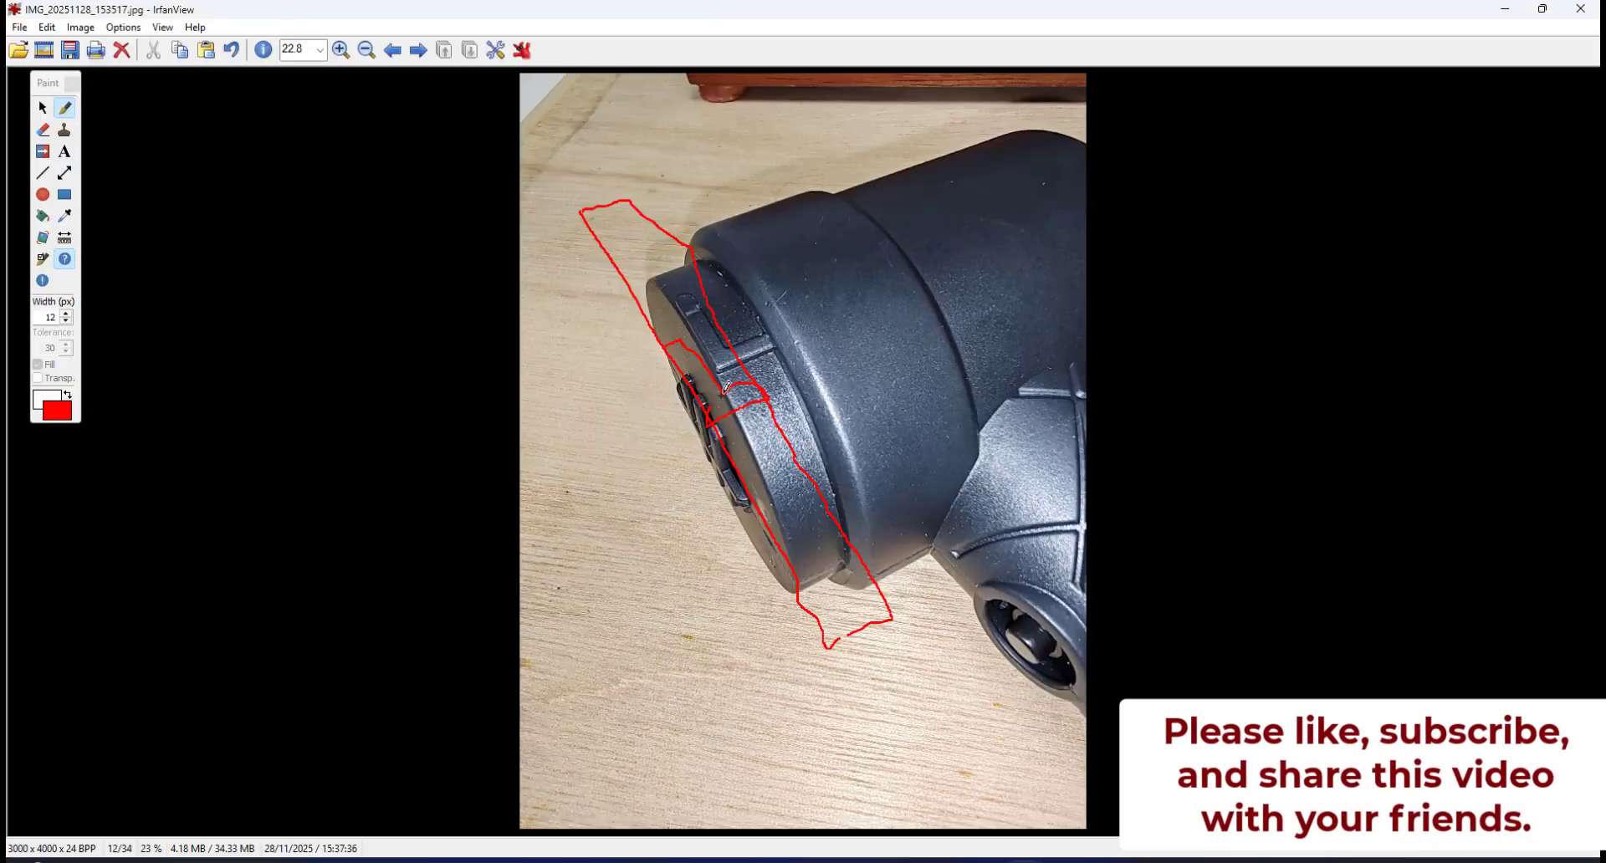
{"action": "left_click", "coordinate": [231, 49]}
{"action": "left_click", "coordinate": [231, 50]}
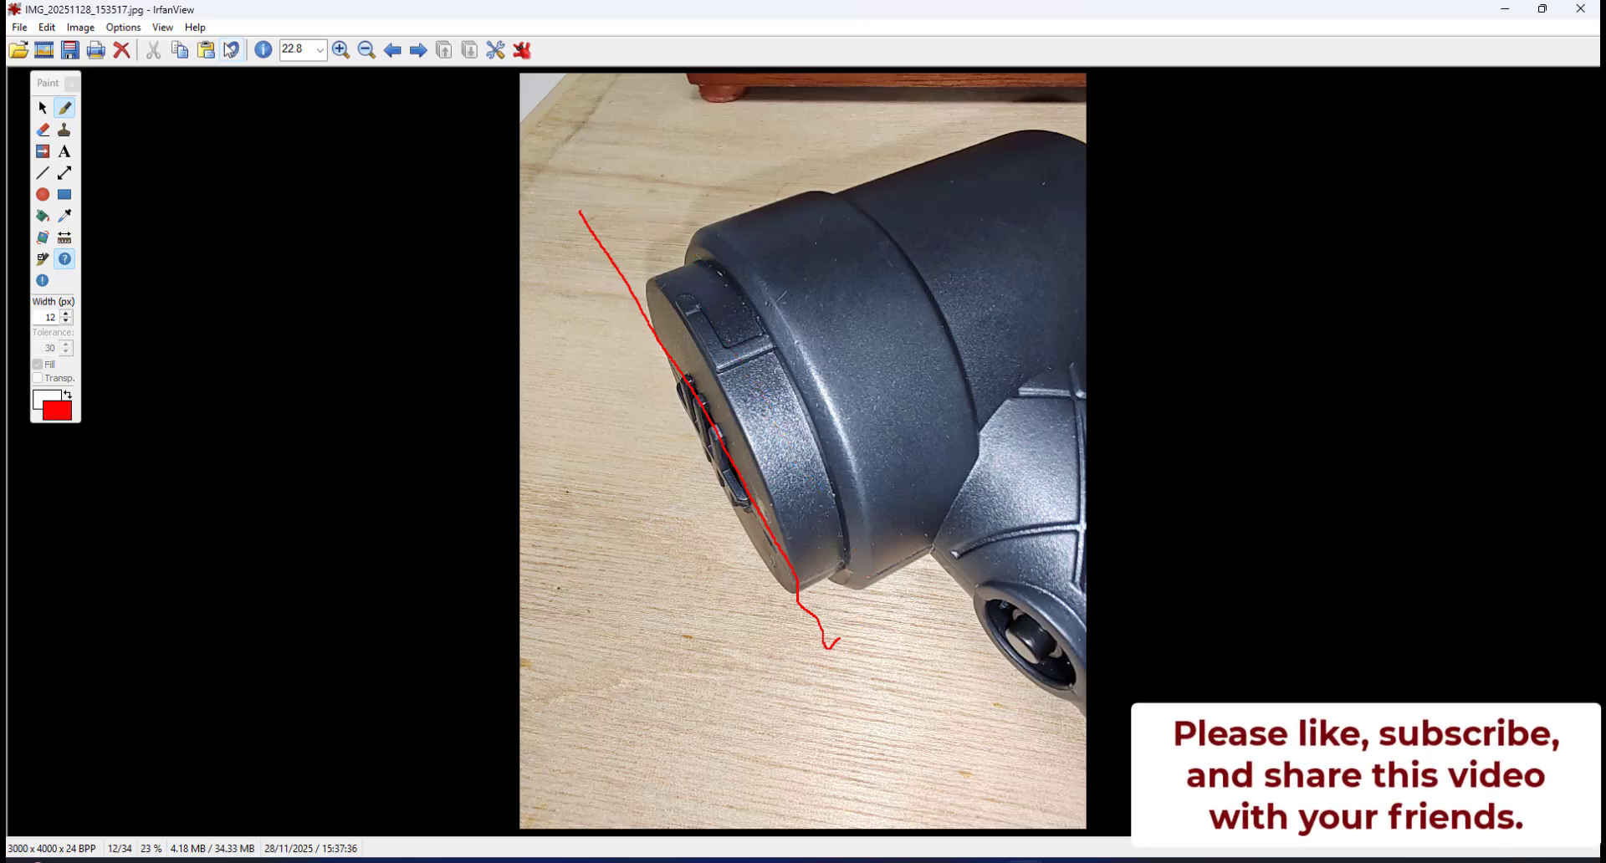
{"action": "left_click", "coordinate": [231, 50]}
Outline the L-shaped recess on the collar in red, mark the values 10 and 3 beside it, and return to the sketch
{"action": "mouse_move", "coordinate": [677, 300]}
{"action": "left_mouse_down"}
{"action": "mouse_move", "coordinate": [715, 362]}
{"action": "mouse_move", "coordinate": [687, 300]}
{"action": "mouse_move", "coordinate": [724, 343]}
{"action": "mouse_move", "coordinate": [767, 336]}
{"action": "mouse_move", "coordinate": [720, 367]}
{"action": "left_mouse_up"}
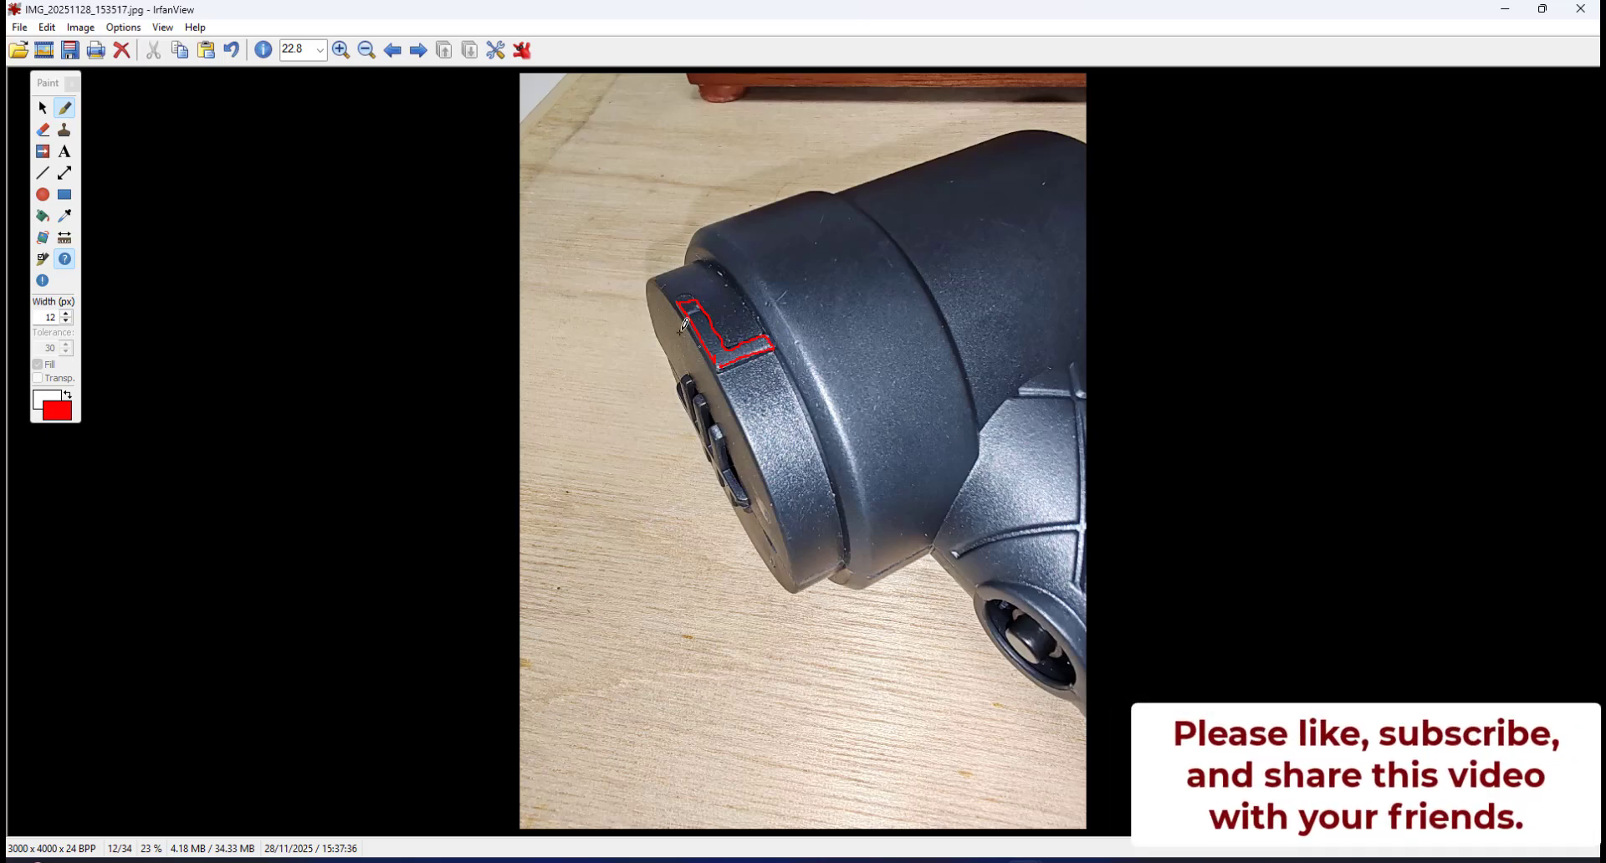
{"action": "left_click_drag", "start_coordinate": [665, 315], "coordinate": [623, 335]}
{"action": "left_click_drag", "start_coordinate": [709, 380], "coordinate": [689, 391]}
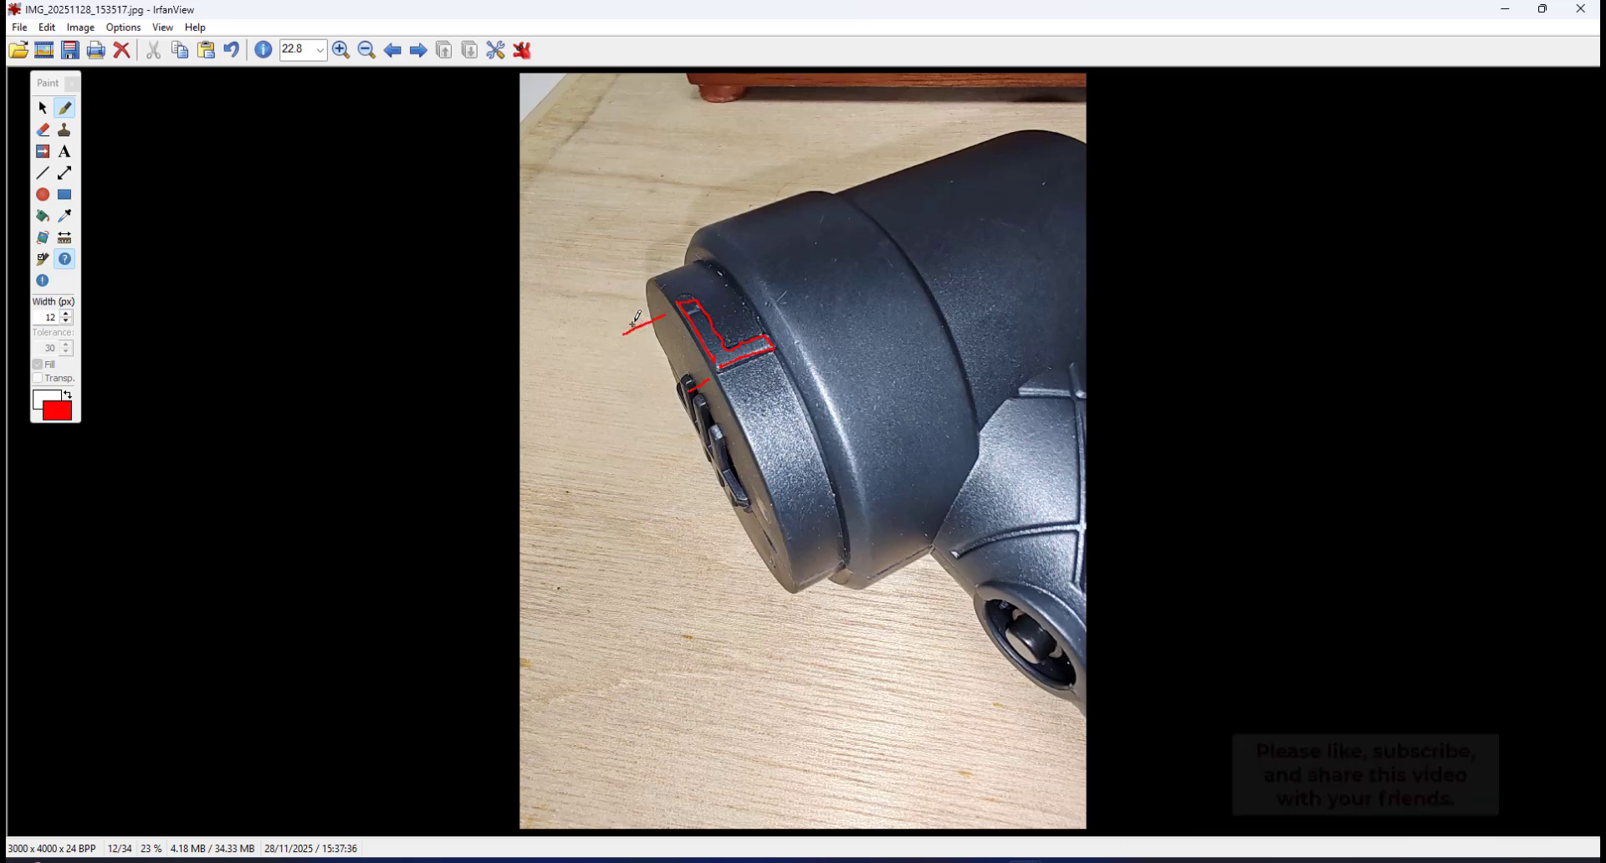
{"action": "left_click_drag", "start_coordinate": [635, 322], "coordinate": [700, 383]}
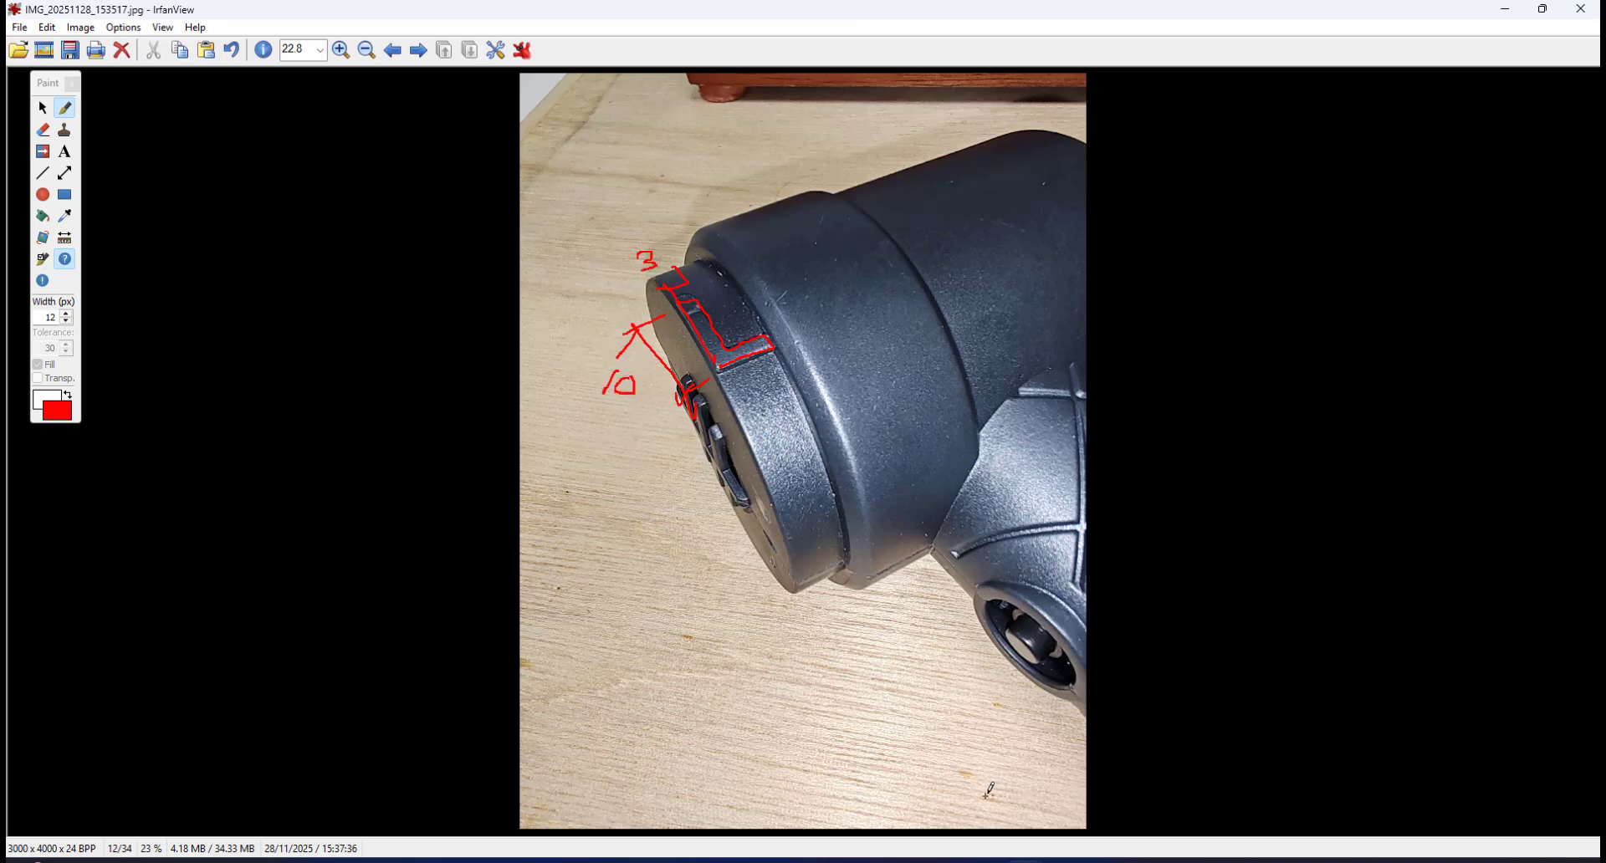
{"action": "left_click", "coordinate": [992, 860]}
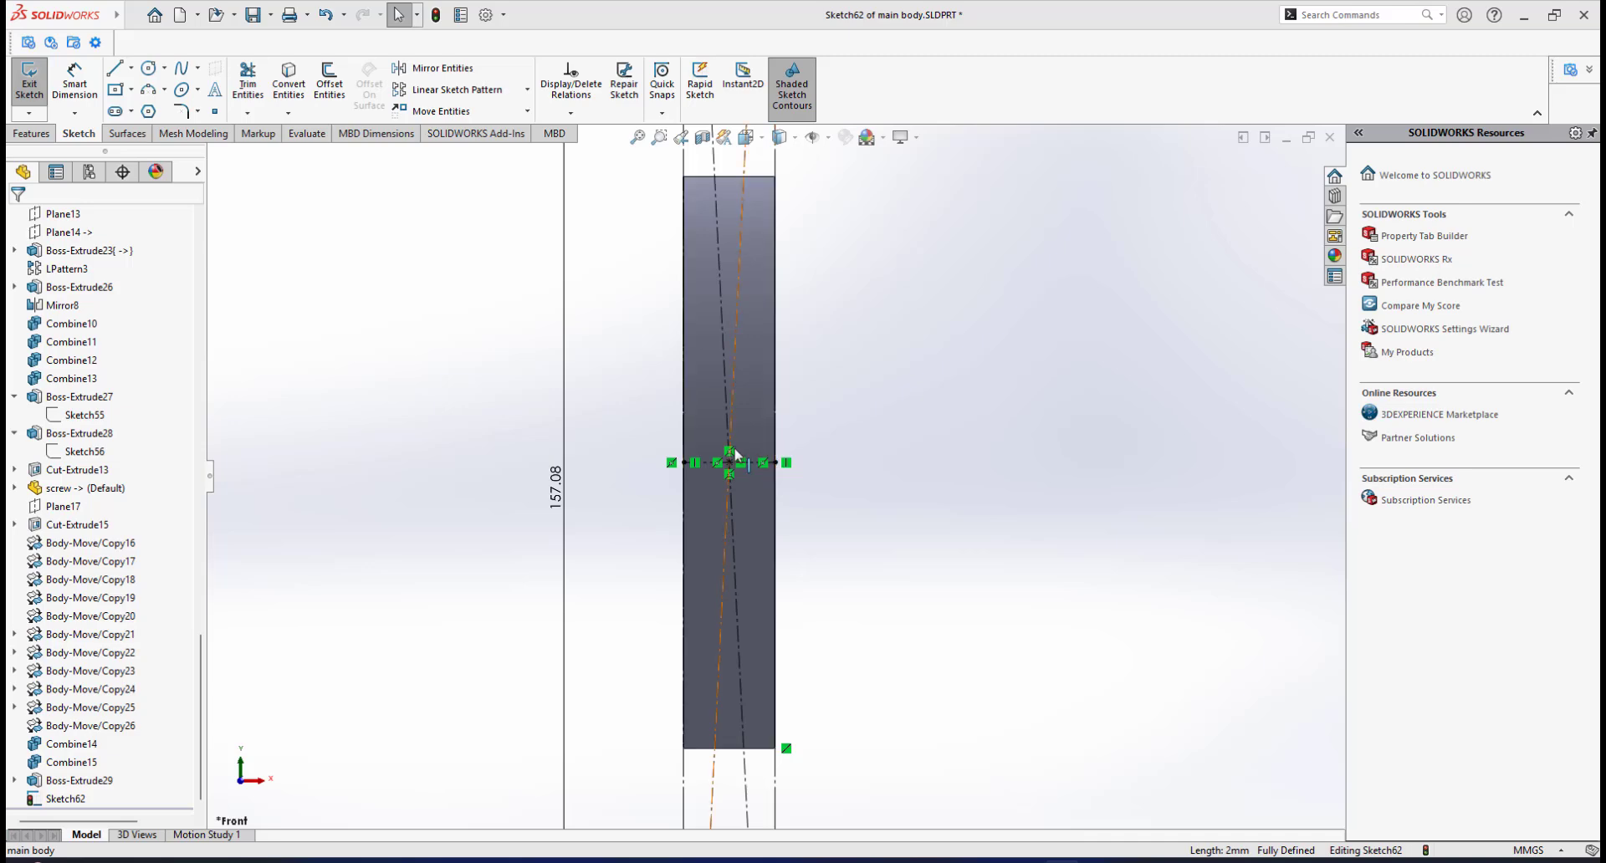
Replace the markings on the reference photo with the values 2 and 13 at the collar's rim, and return to the sketch
{"action": "scroll", "coordinate": [742, 464], "scroll_direction": "up", "scroll_amount": 1}
{"action": "scroll", "coordinate": [742, 461], "scroll_direction": "down", "scroll_amount": 1}
{"action": "scroll", "coordinate": [750, 497], "scroll_direction": "up", "scroll_amount": 2}
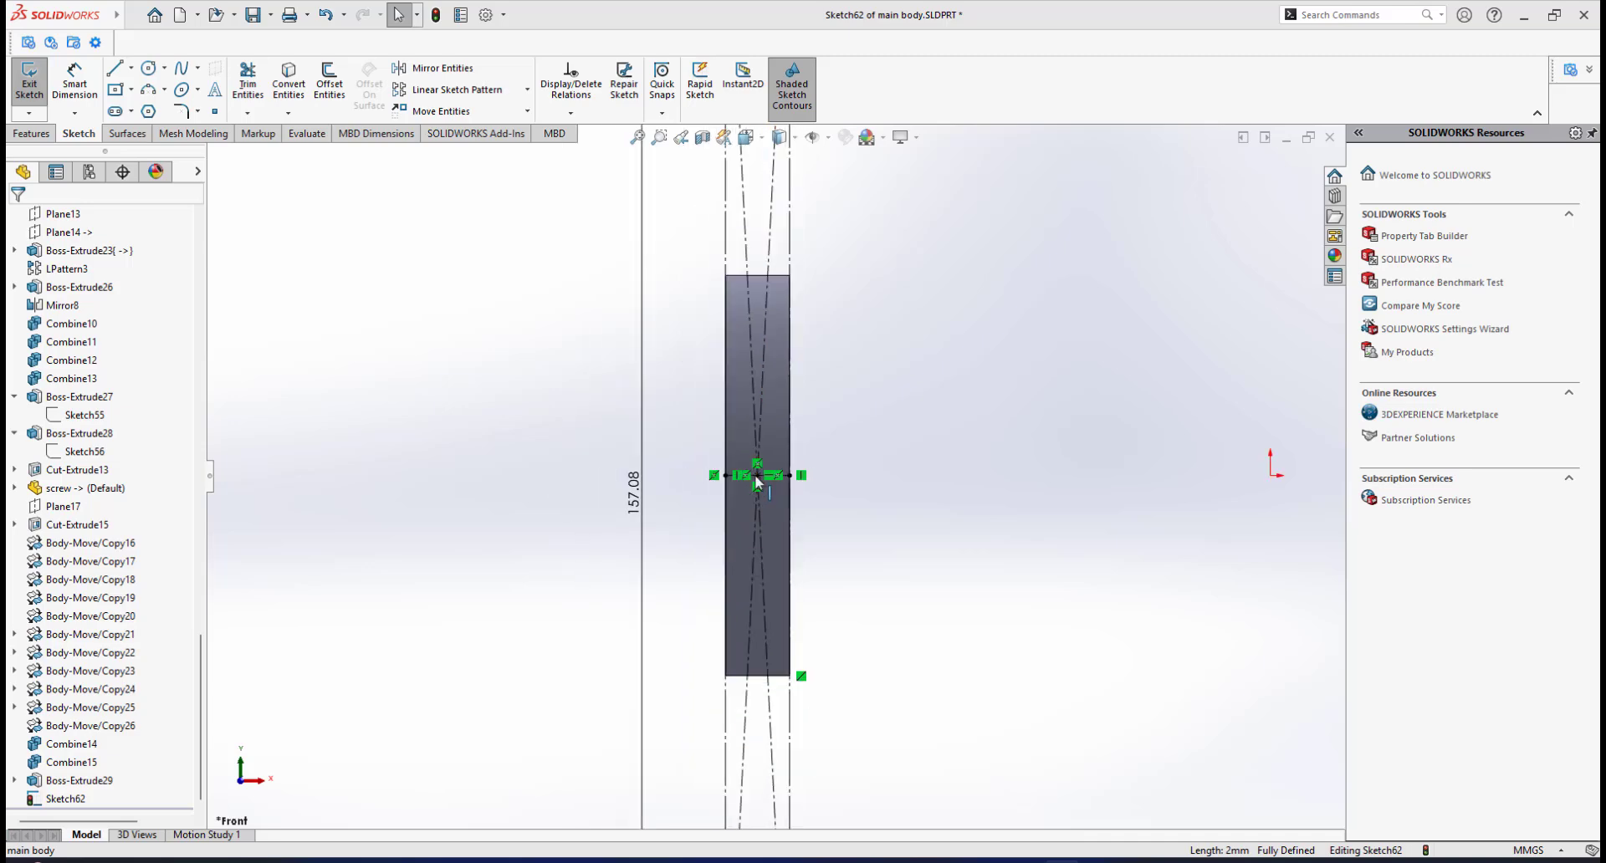
{"action": "mouse_move", "coordinate": [1020, 860]}
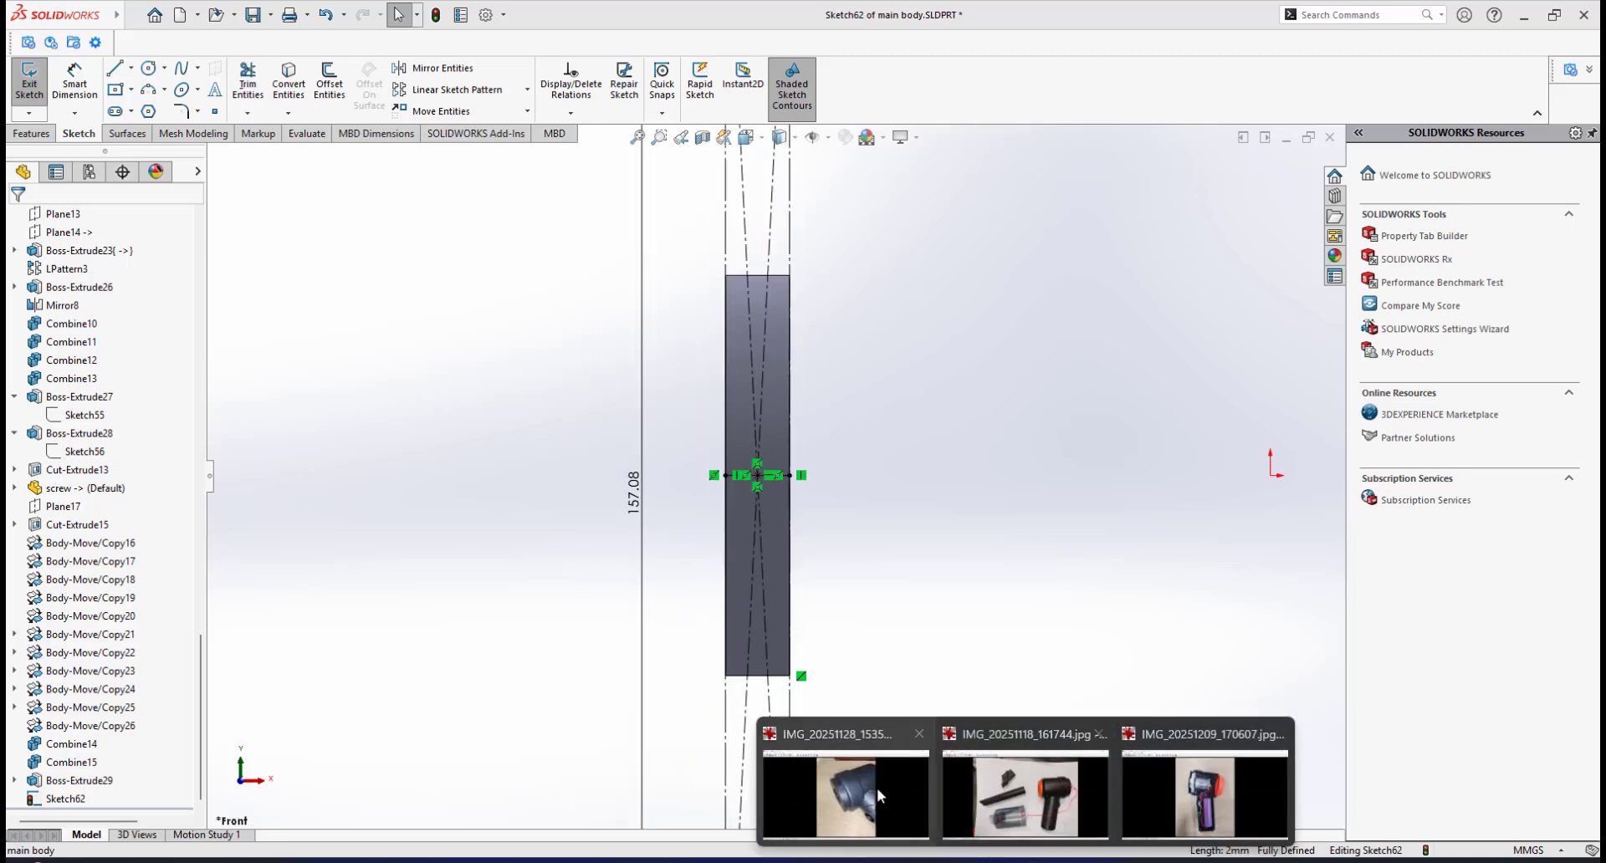
{"action": "left_click", "coordinate": [877, 788]}
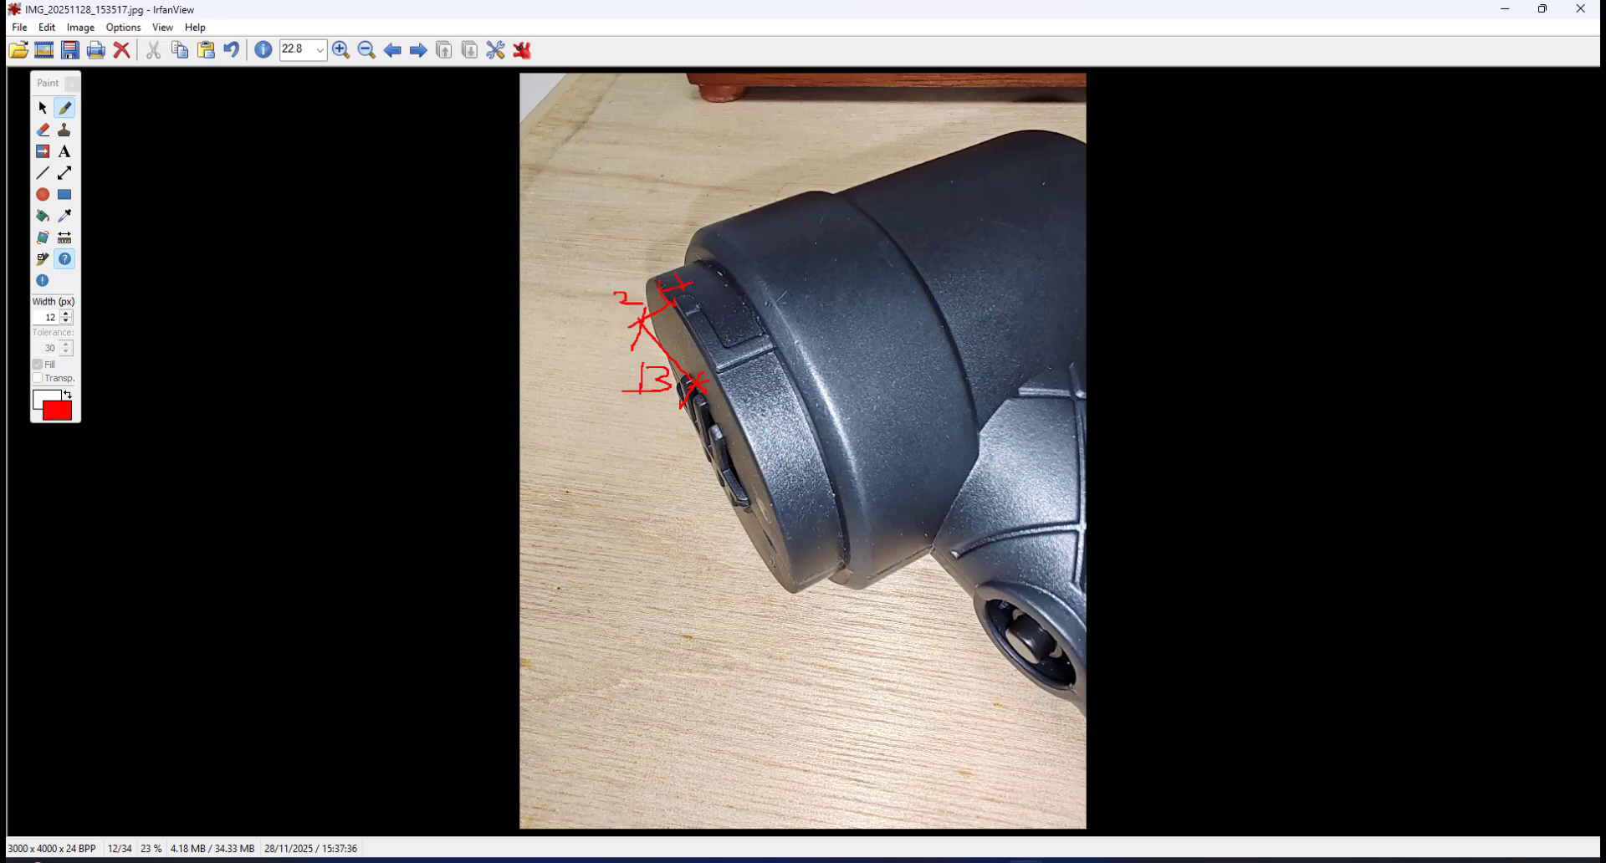
{"action": "left_click", "coordinate": [1043, 847]}
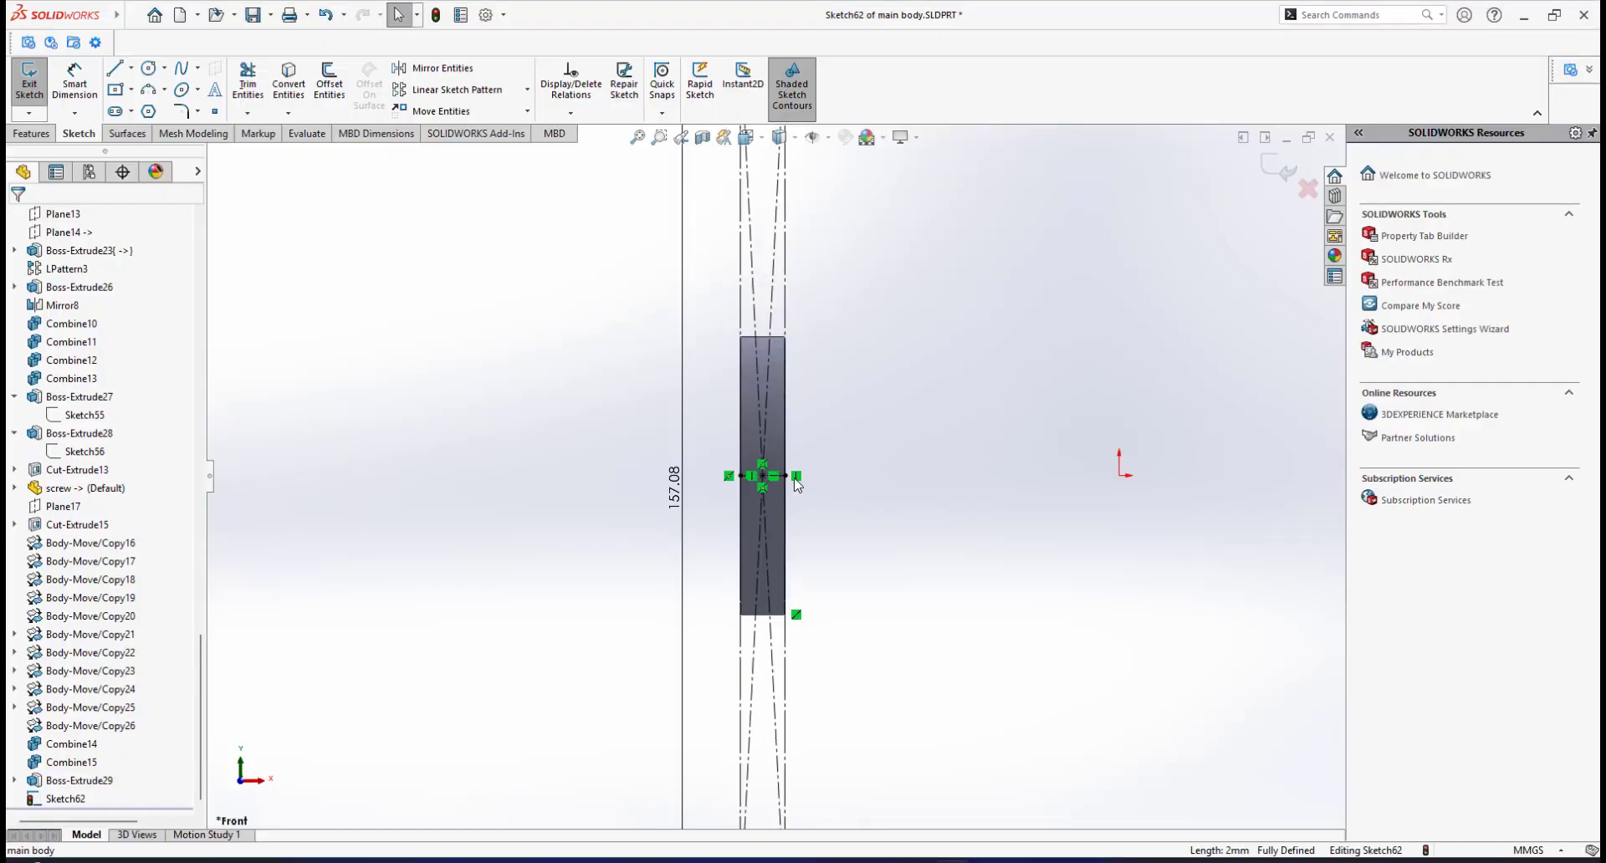
{"action": "scroll", "coordinate": [794, 479], "scroll_direction": "down", "scroll_amount": 3}
{"action": "scroll", "coordinate": [731, 484], "scroll_direction": "up", "scroll_amount": 3}
{"action": "scroll", "coordinate": [757, 485], "scroll_direction": "down", "scroll_amount": 4}
{"action": "scroll", "coordinate": [760, 464], "scroll_direction": "up", "scroll_amount": 4}
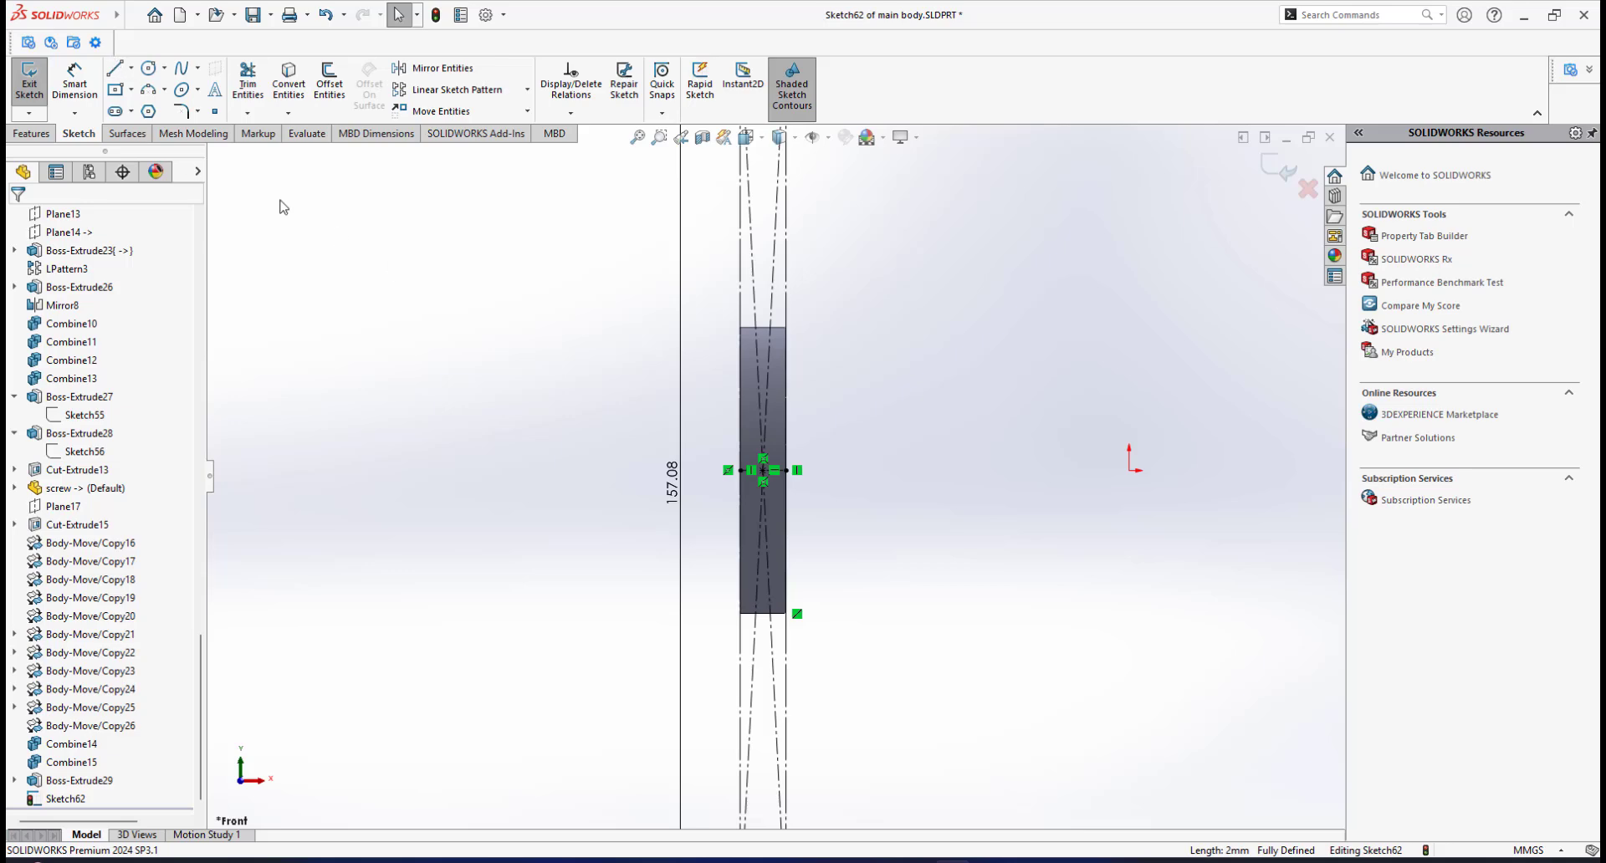
{"action": "scroll", "coordinate": [755, 484], "scroll_direction": "down", "scroll_amount": 3}
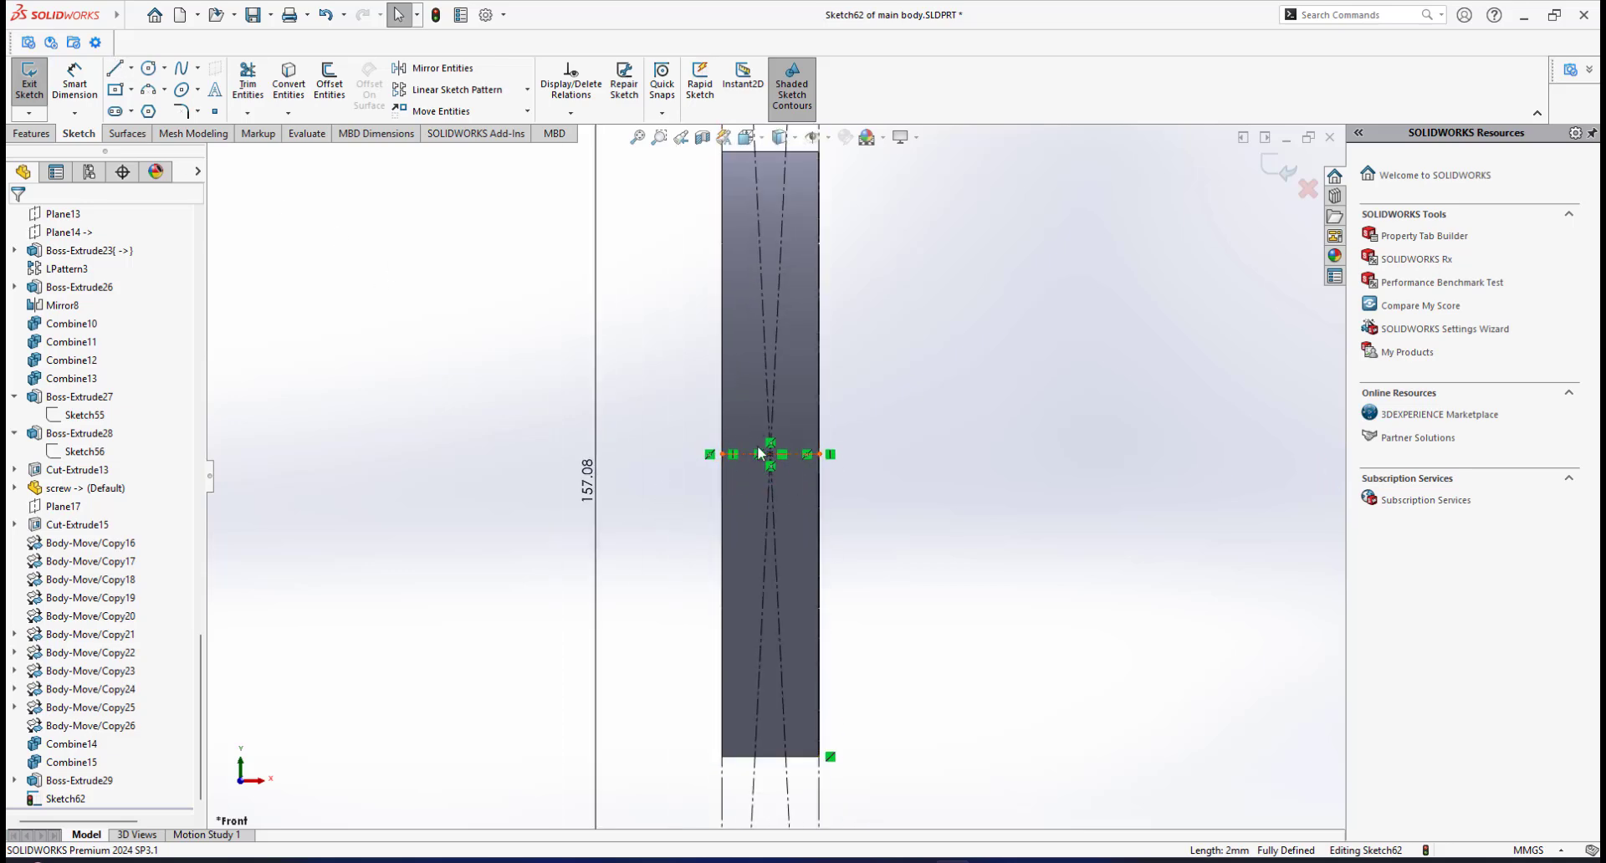
{"action": "scroll", "coordinate": [767, 464], "scroll_direction": "down", "scroll_amount": 2}
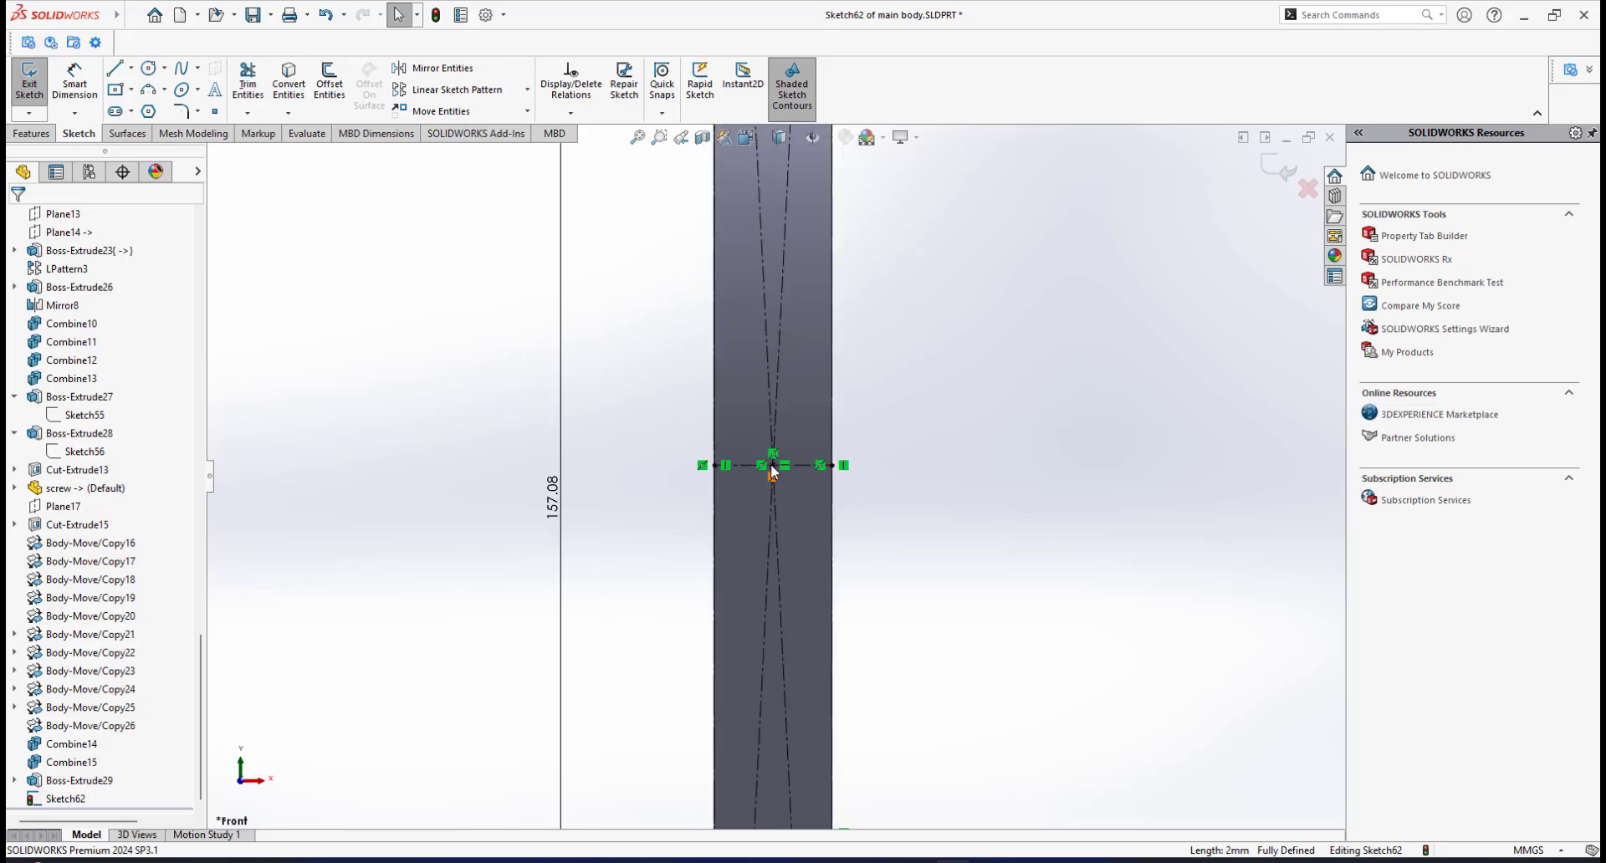
Sketch a vertical line about 8 mm long outside the construction rectangle, to the left of its long side
{"action": "left_click", "coordinate": [115, 67]}
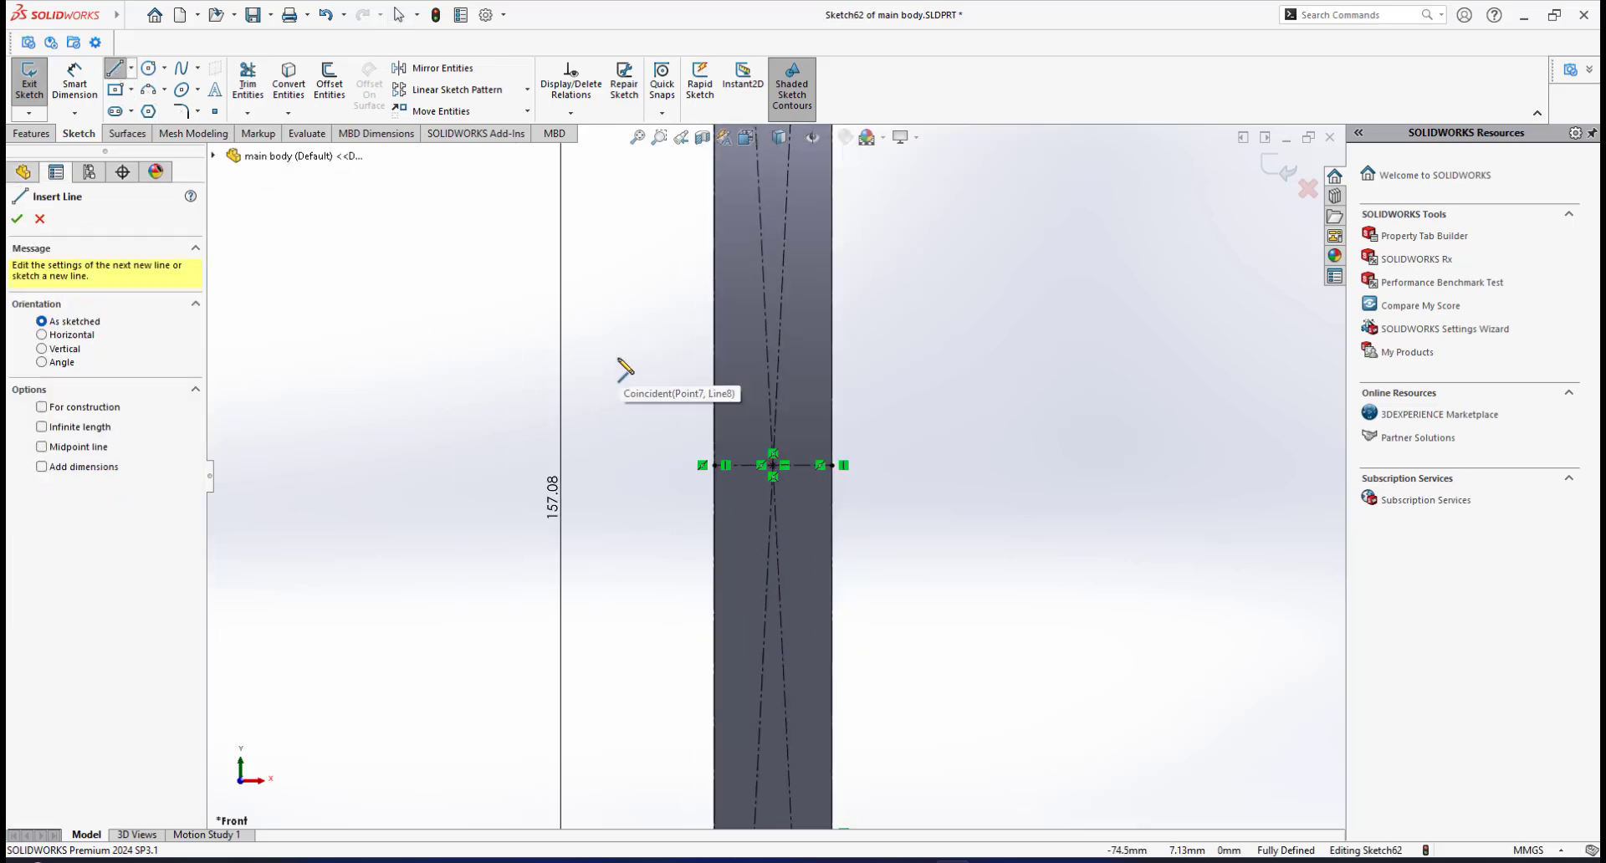
{"action": "left_click", "coordinate": [617, 356]}
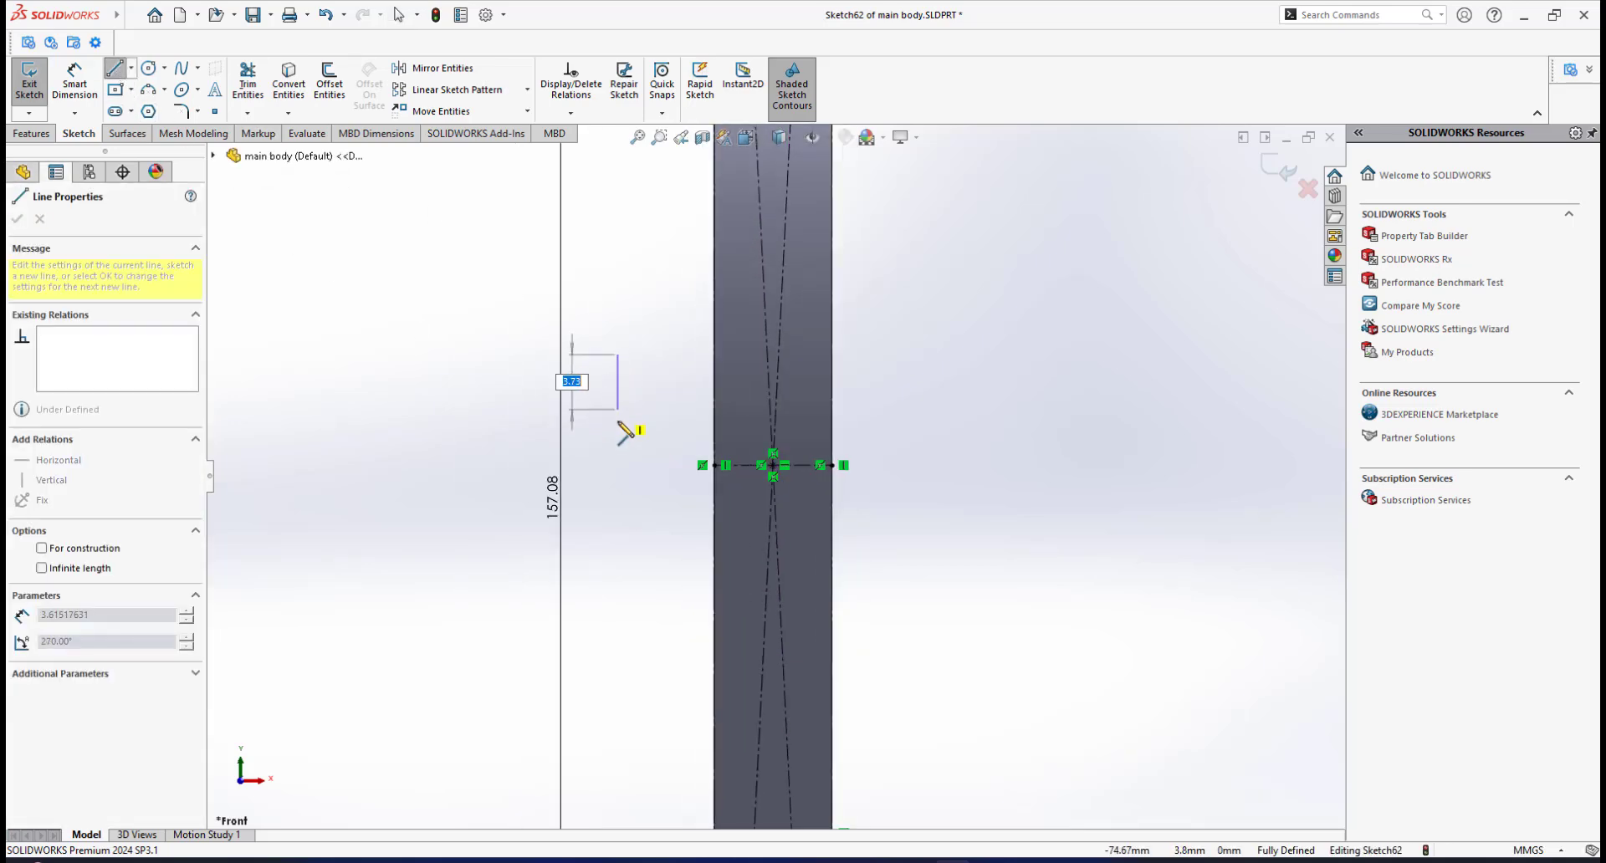
{"action": "left_click", "coordinate": [618, 473]}
{"action": "right_click", "coordinate": [667, 379]}
{"action": "left_click", "coordinate": [692, 393]}
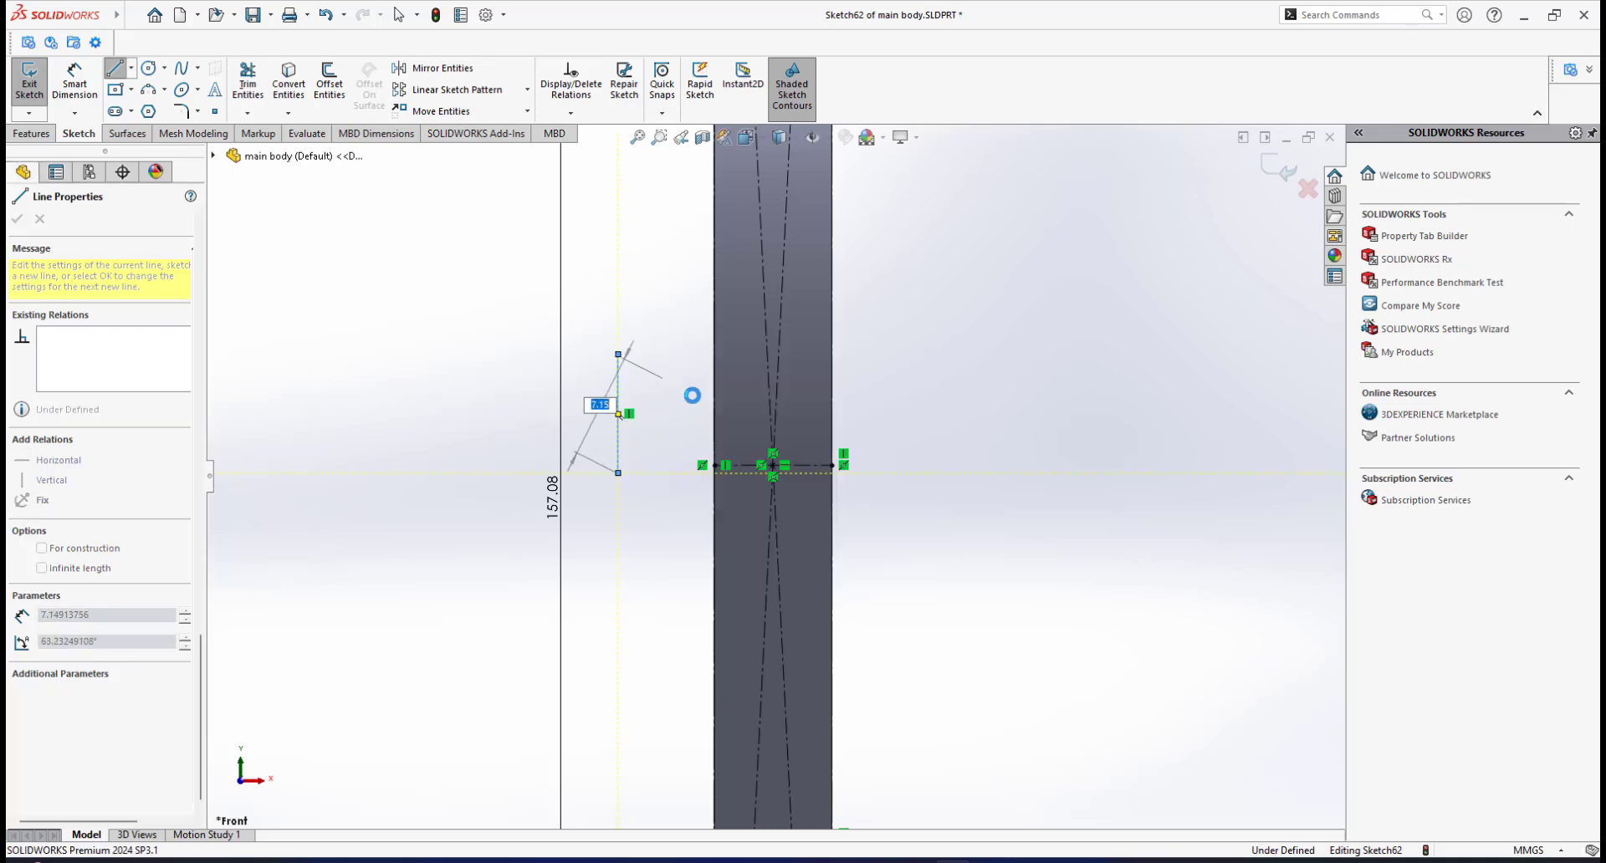
Set the length of the free vertical line to 13 mm with a smart dimension
{"action": "right_click", "coordinate": [654, 341]}
{"action": "left_click", "coordinate": [795, 318]}
{"action": "left_click", "coordinate": [618, 393]}
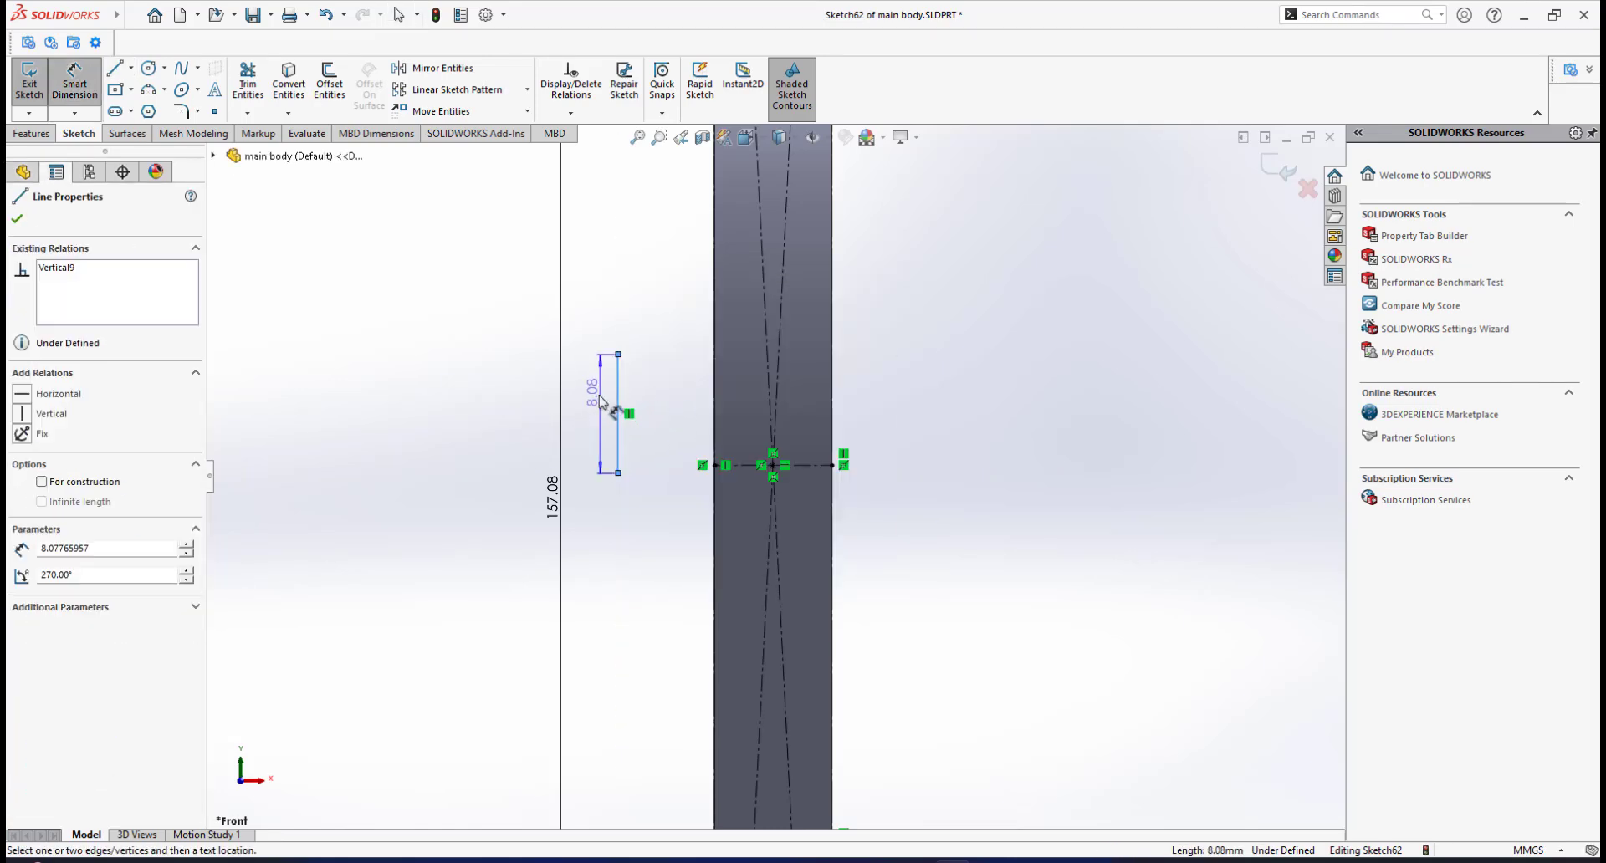
{"action": "left_click", "coordinate": [596, 414]}
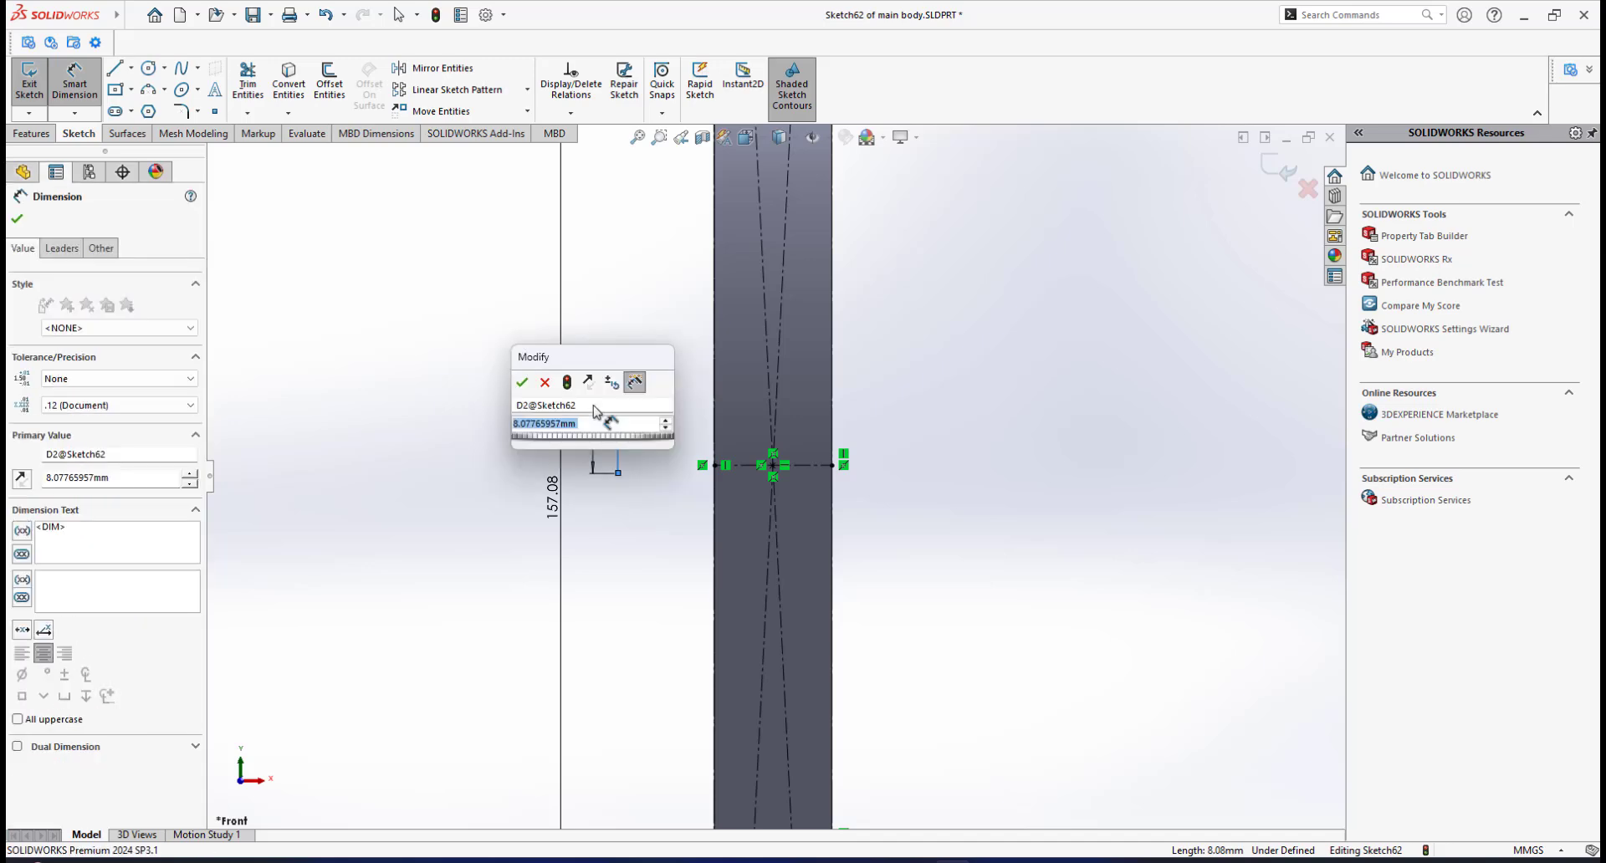
{"action": "type", "text": "13"}
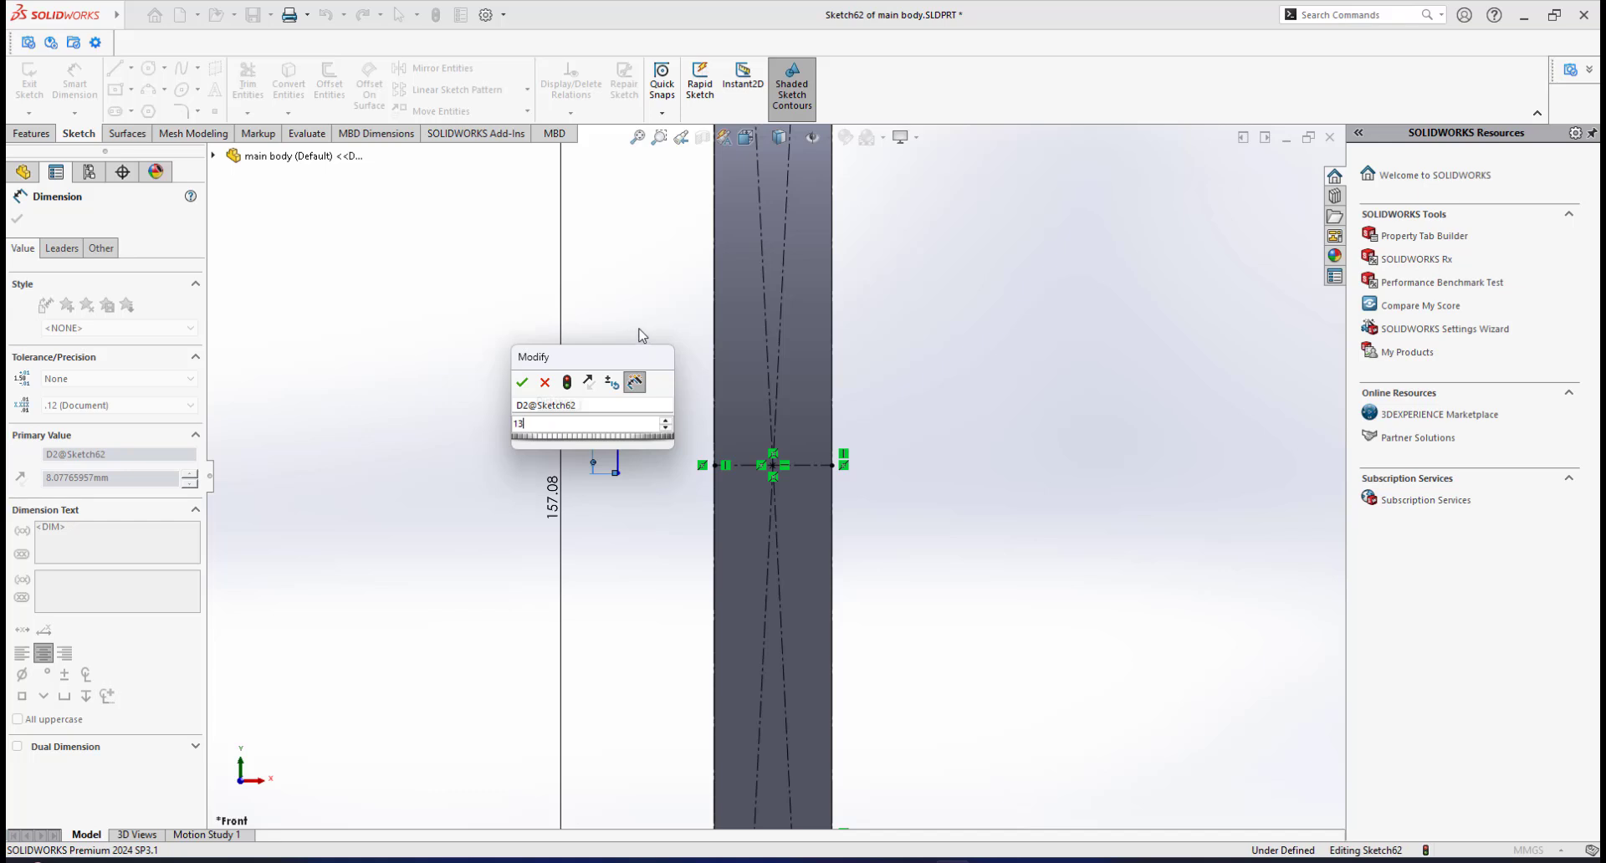
{"action": "key", "text": "Return"}
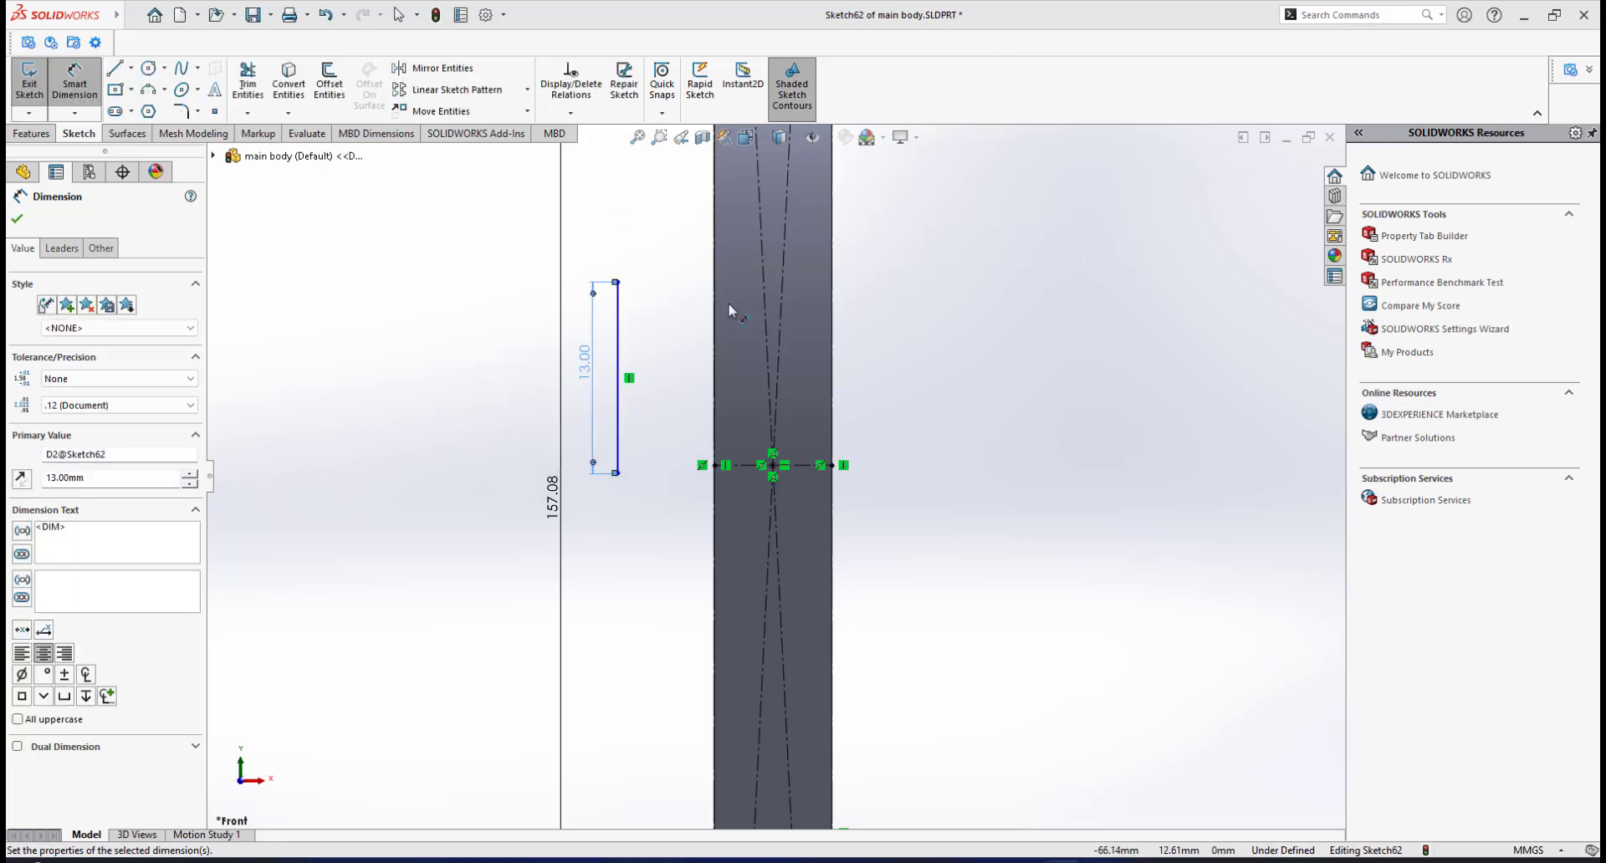
{"action": "right_click", "coordinate": [962, 334]}
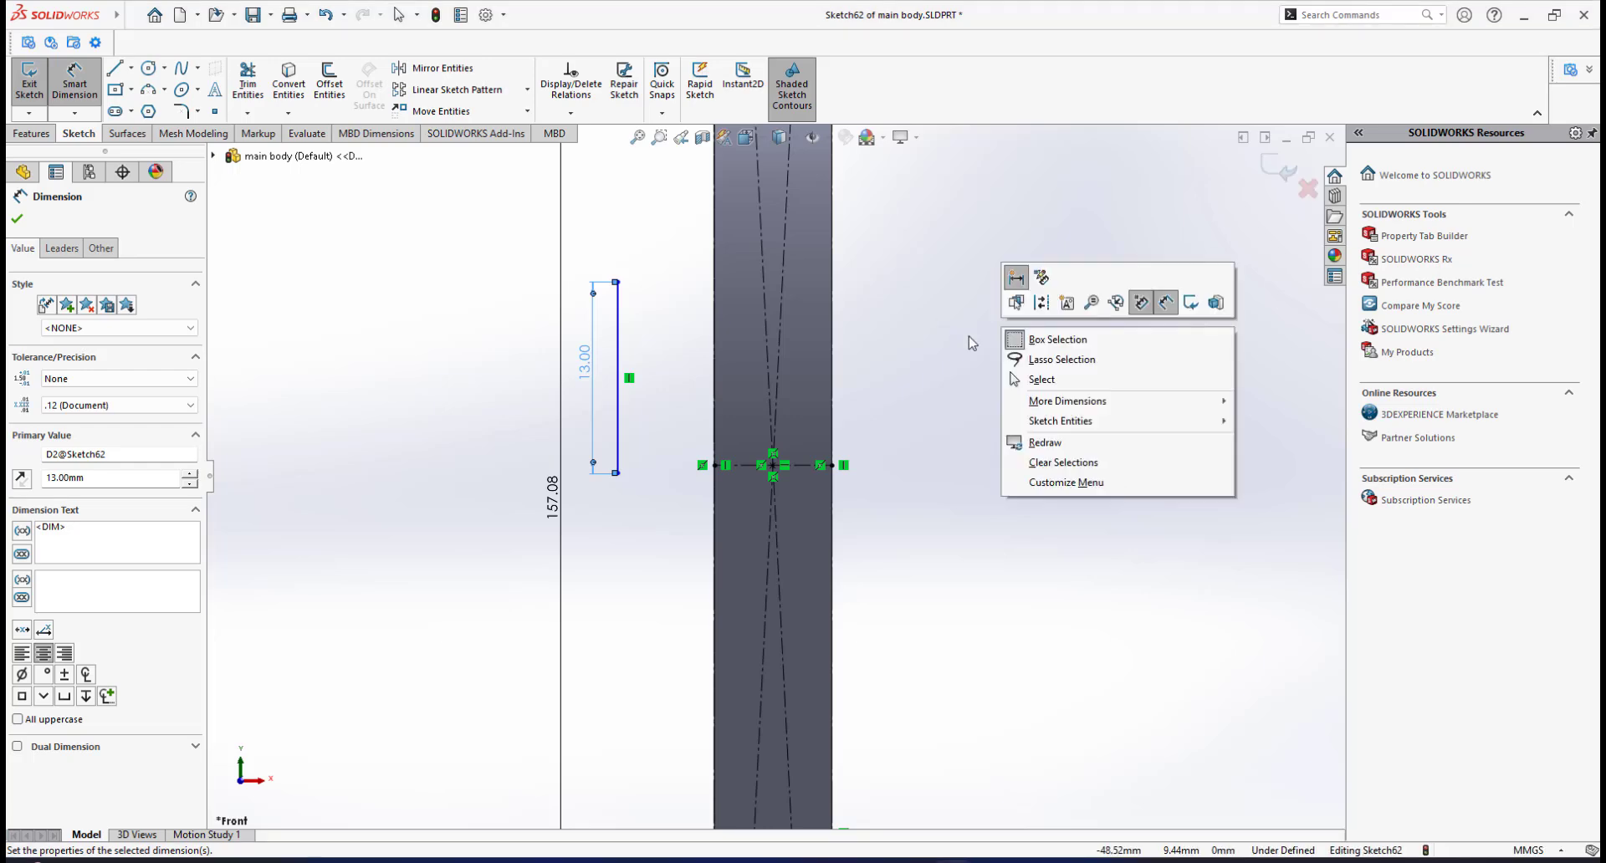
{"action": "left_click", "coordinate": [1047, 379]}
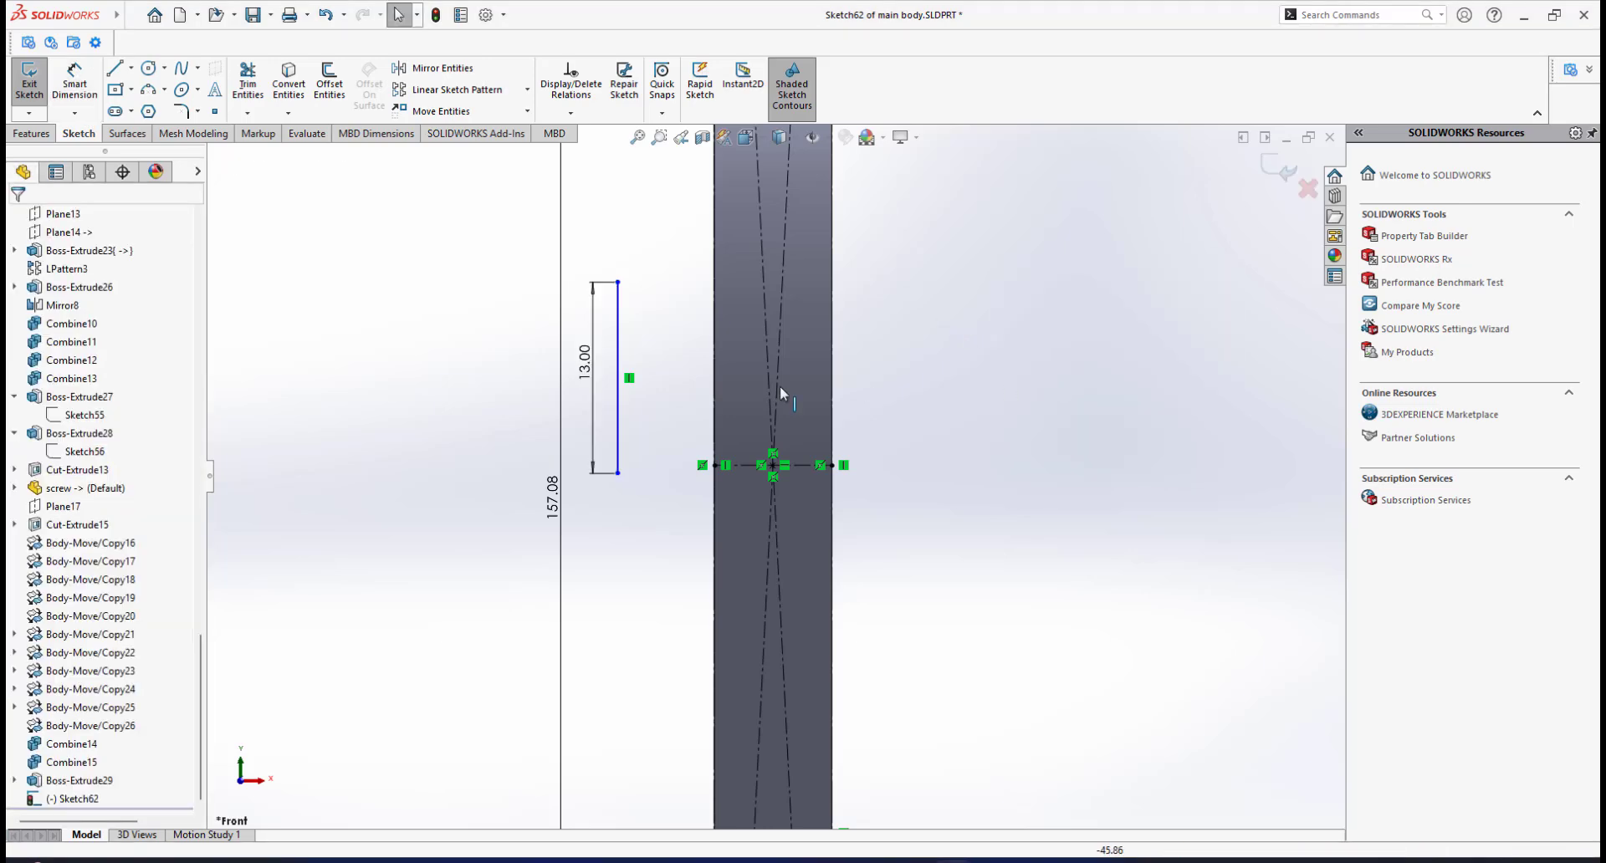
Make the midpoint of the 13 mm line coincident with the midpoint of the rectangle's left side
{"action": "right_click", "coordinate": [620, 338]}
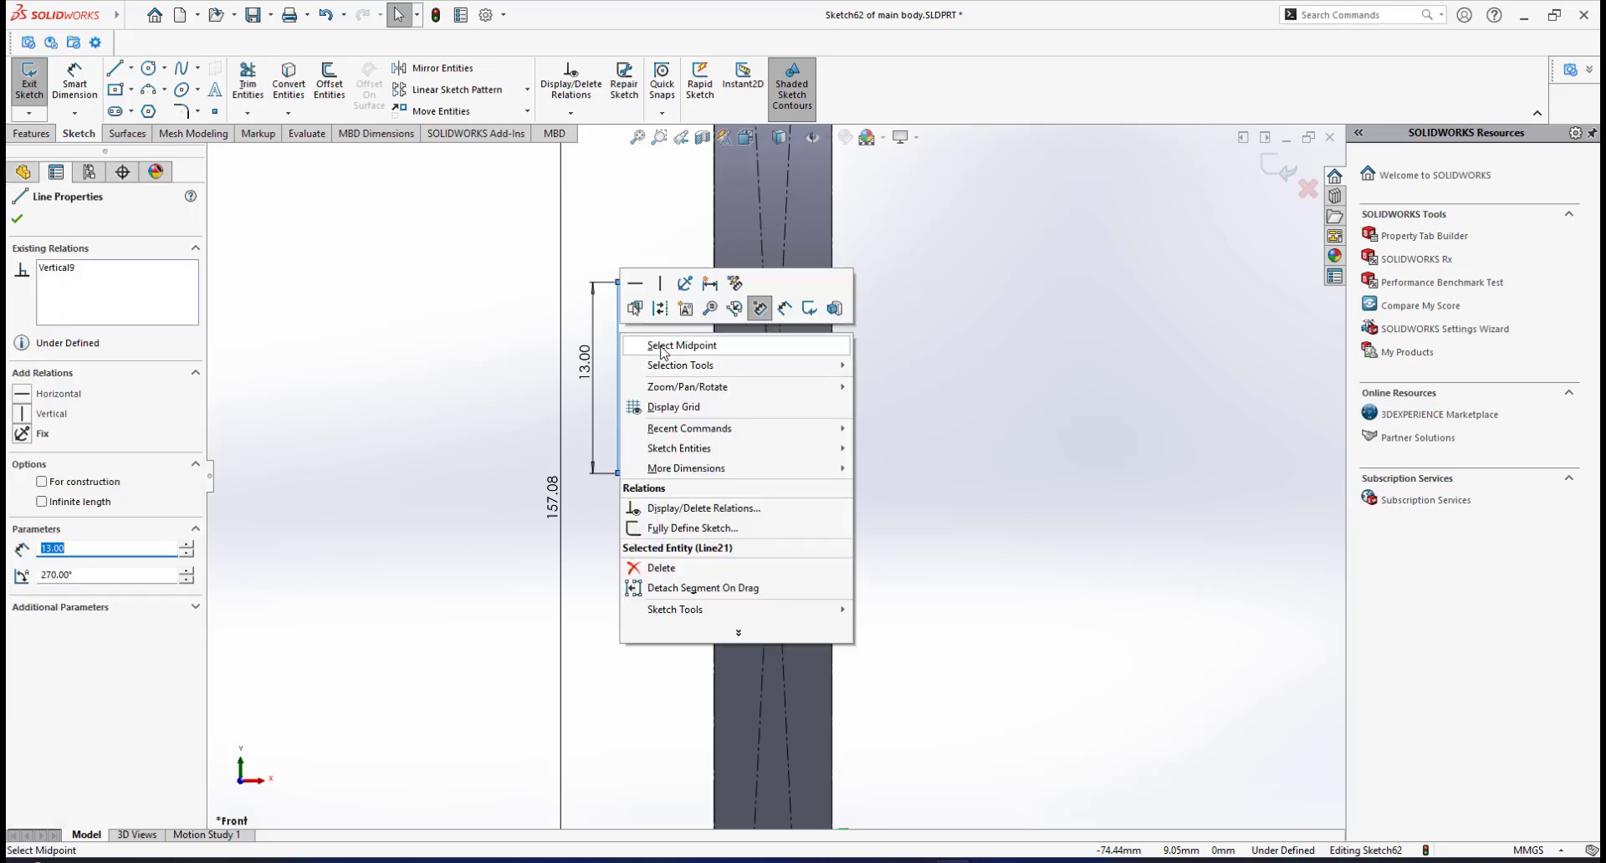
{"action": "key", "text": "Escape"}
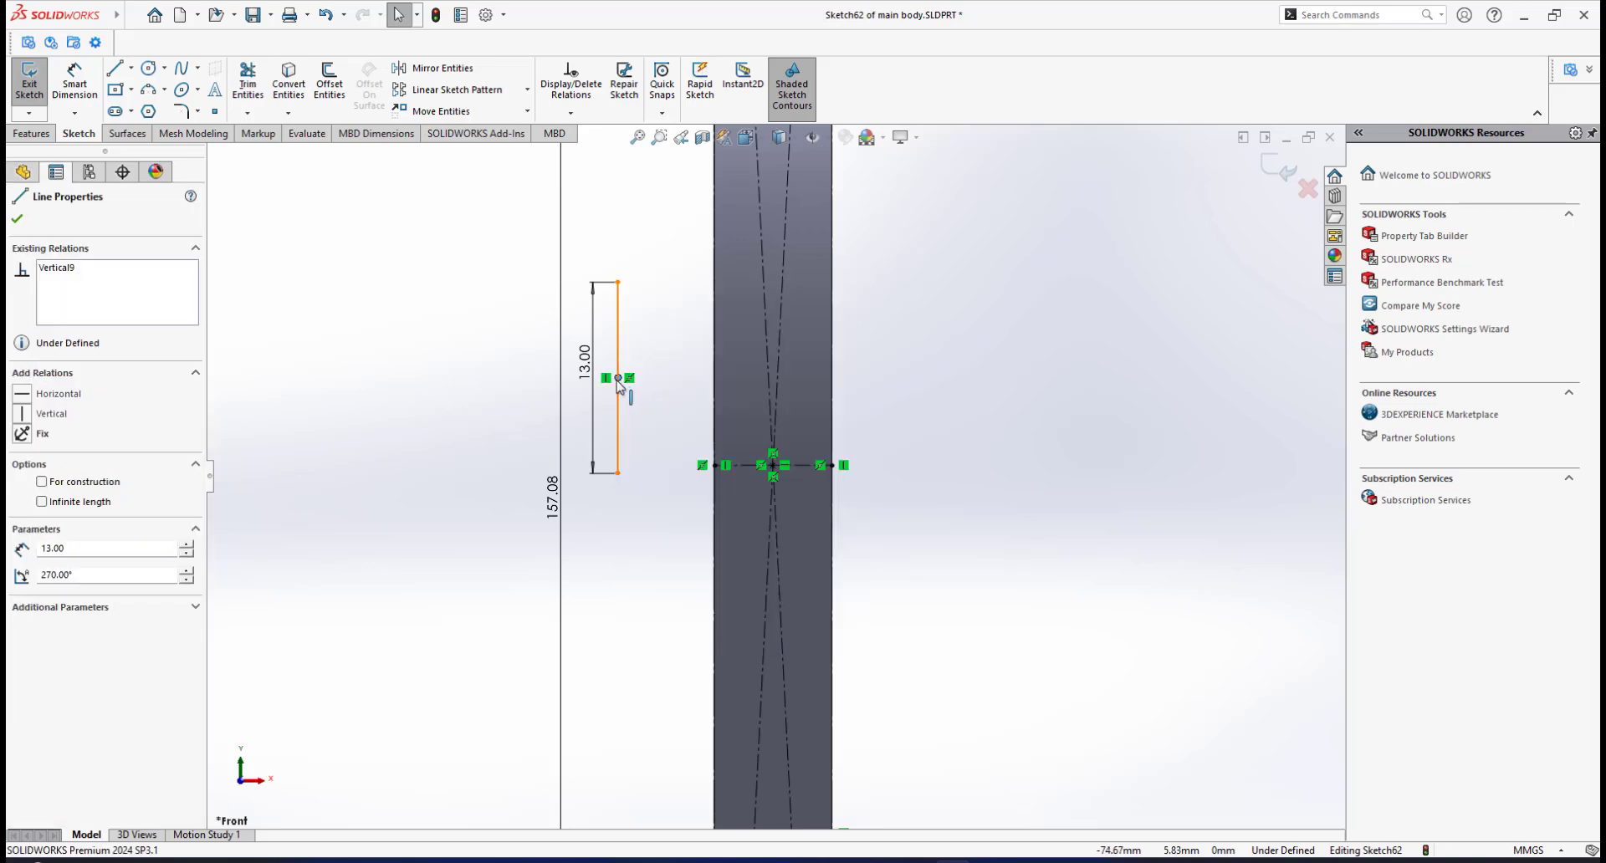
{"action": "scroll", "coordinate": [576, 355], "scroll_direction": "down", "scroll_amount": 2}
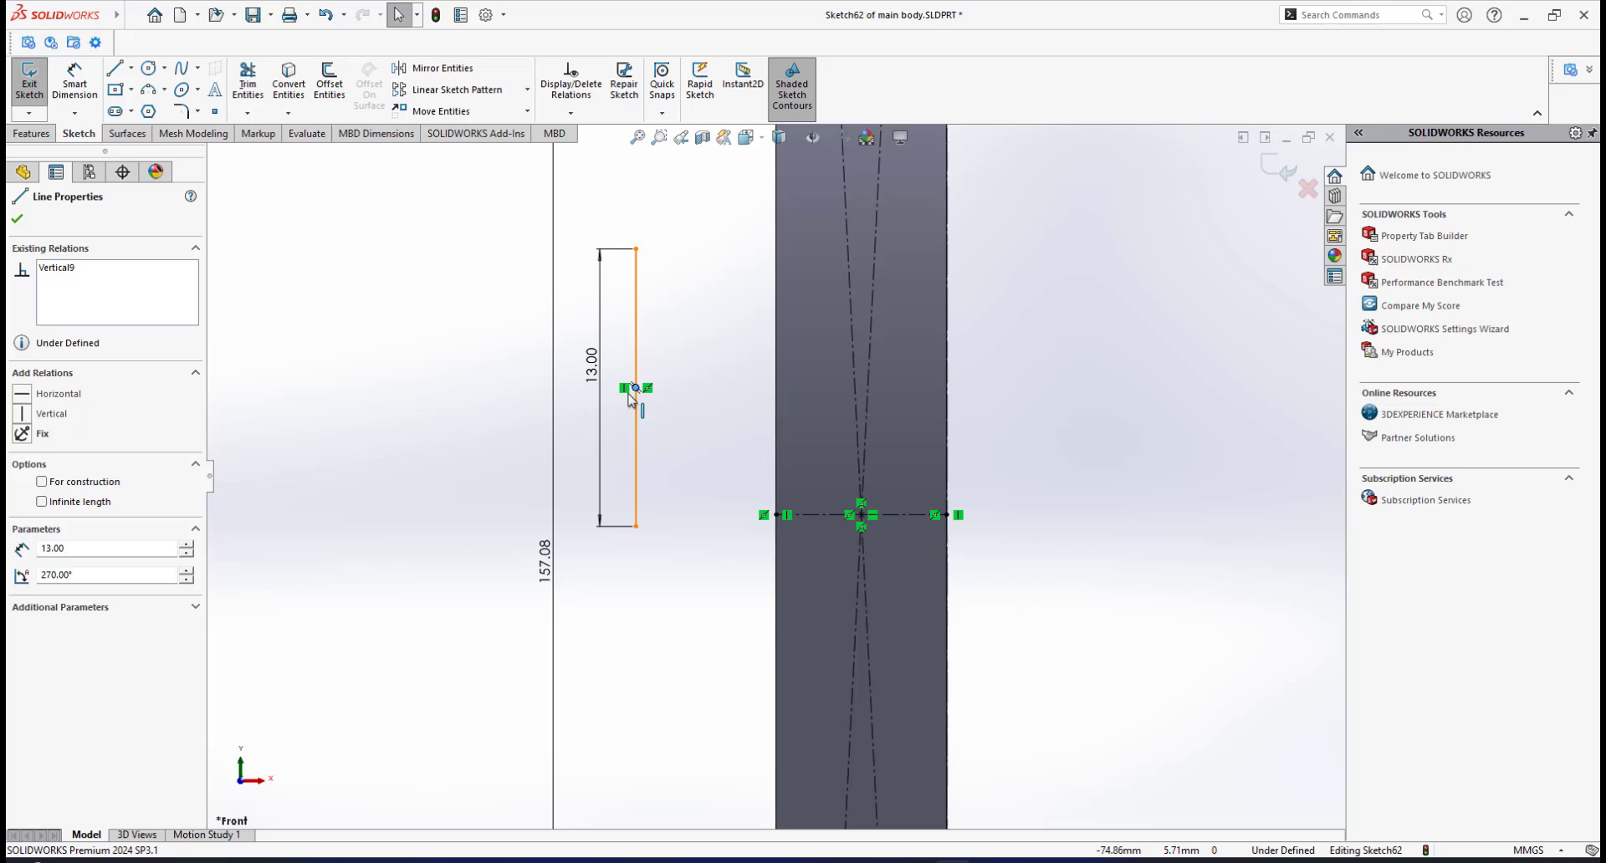
{"action": "left_click", "coordinate": [777, 515], "text": "ctrl"}
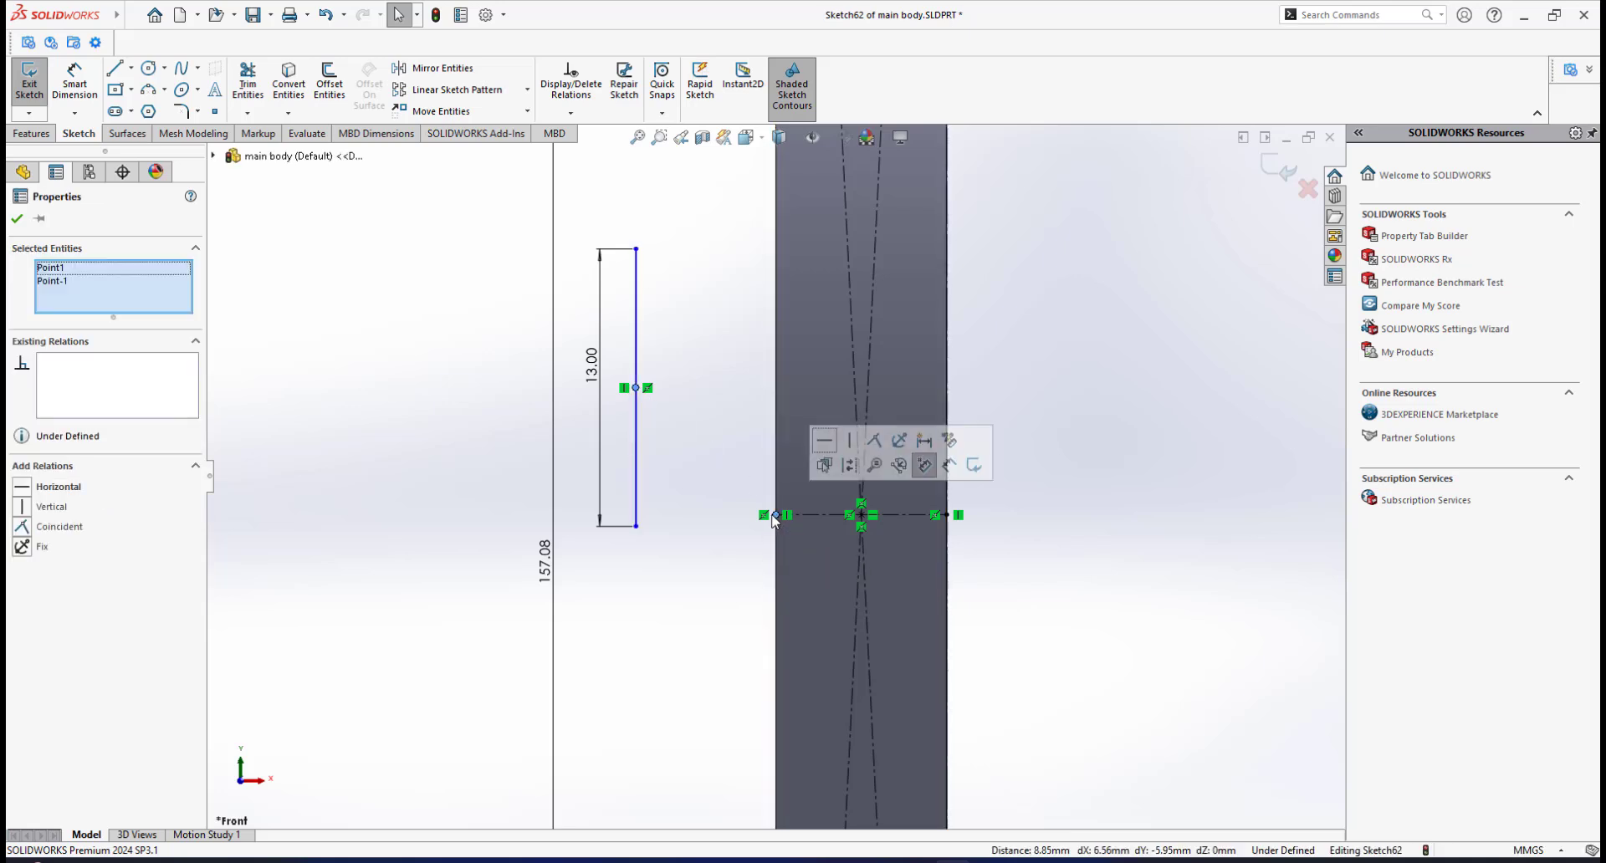
{"action": "left_click", "coordinate": [874, 440]}
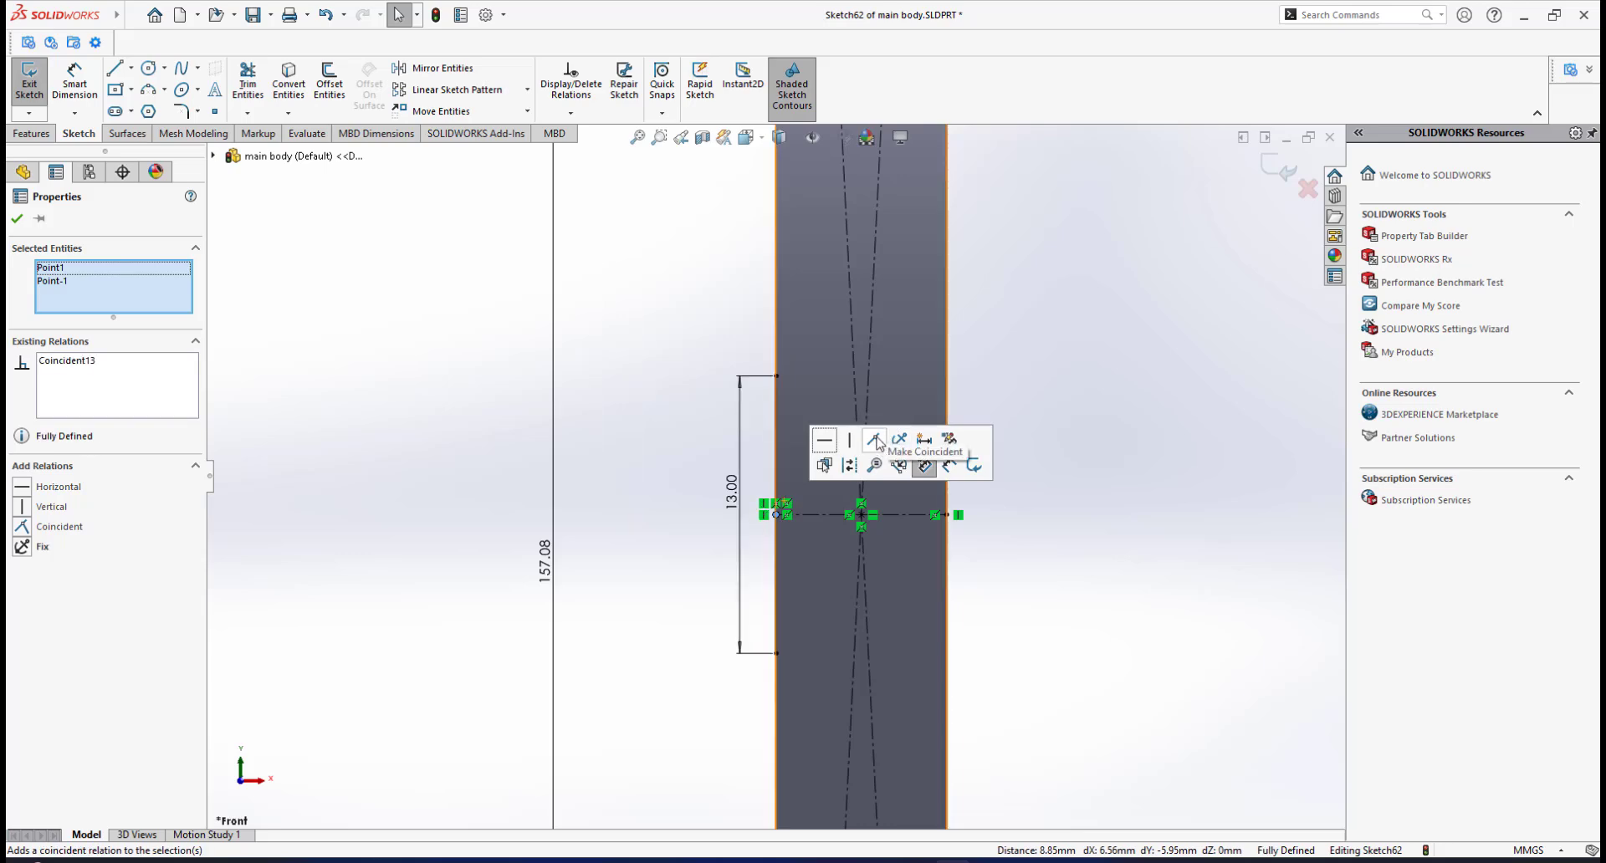
{"action": "left_click", "coordinate": [17, 219]}
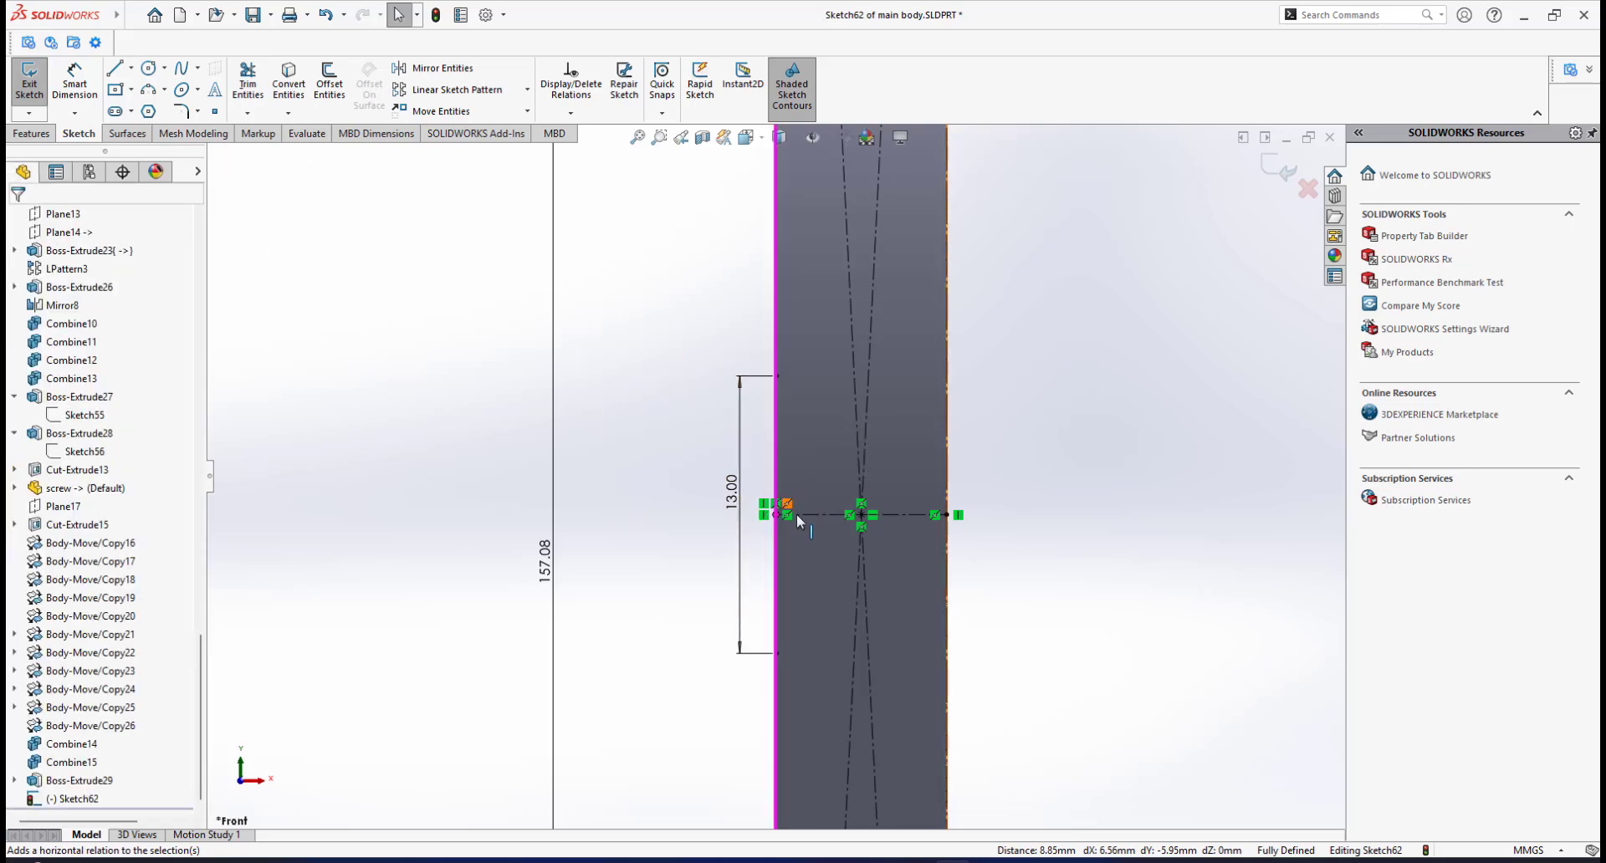
Sketch a horizontal line from the lower end of the 13 mm line across to the rectangle's opposite side
{"action": "scroll", "coordinate": [847, 522], "scroll_direction": "up", "scroll_amount": 2}
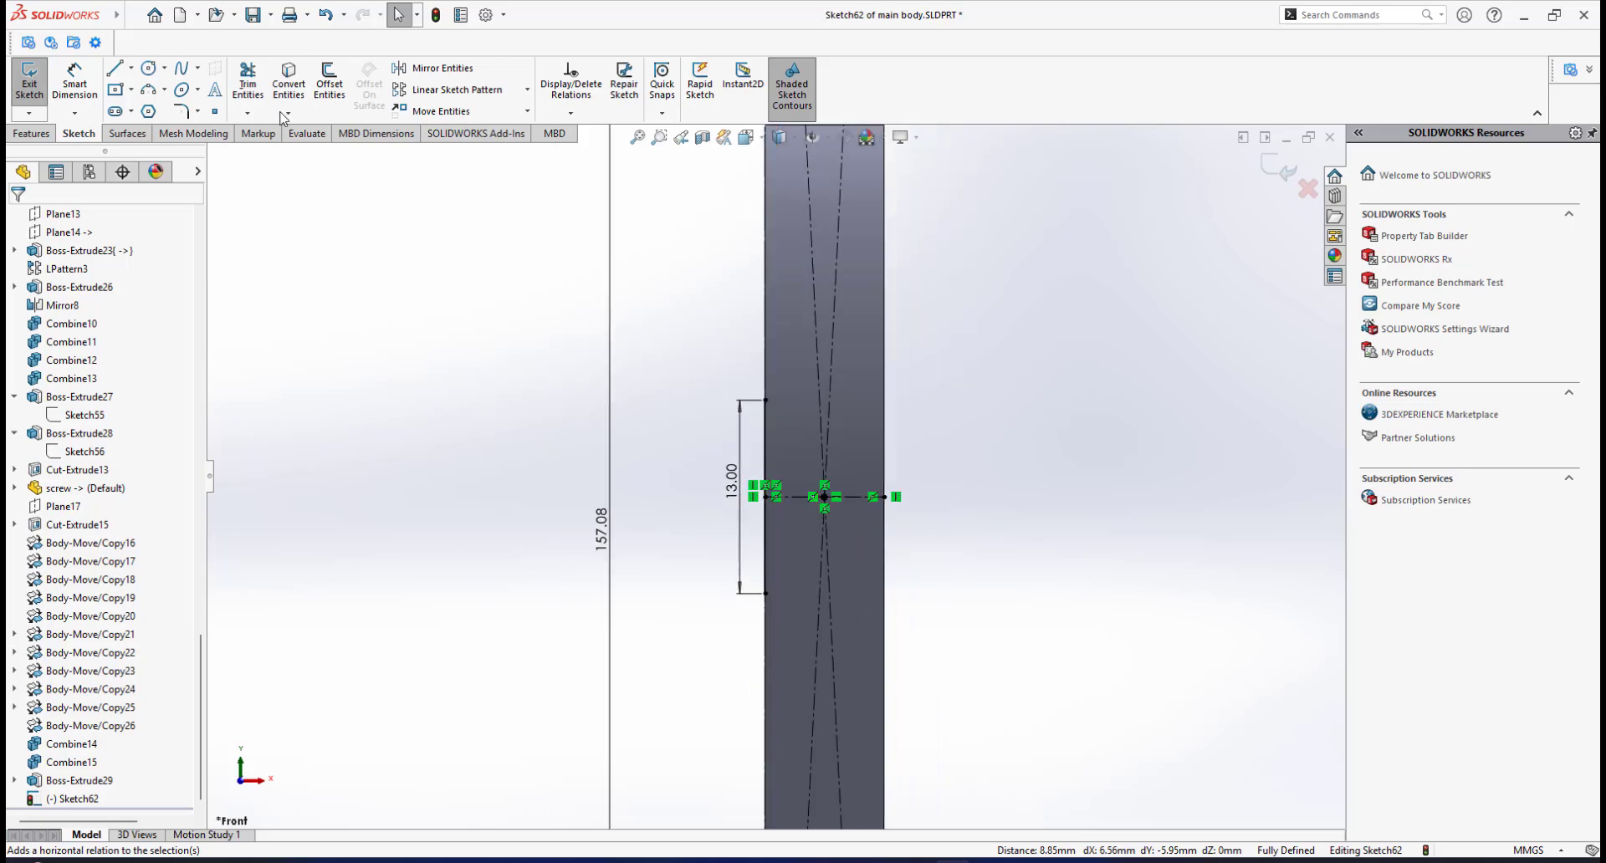
{"action": "left_click", "coordinate": [115, 68]}
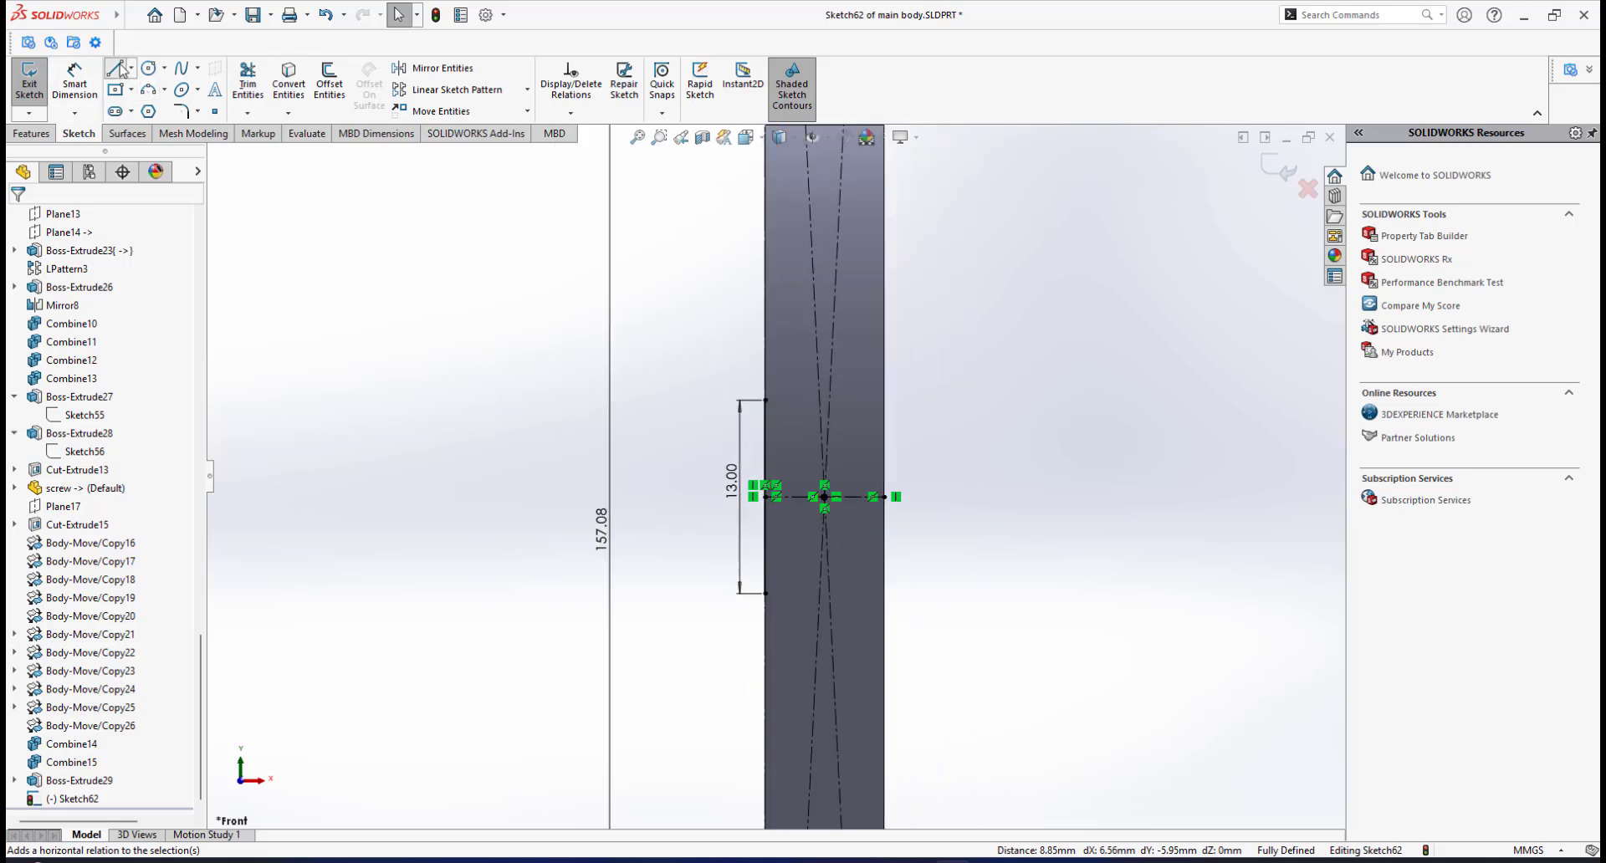
{"action": "left_click", "coordinate": [766, 593]}
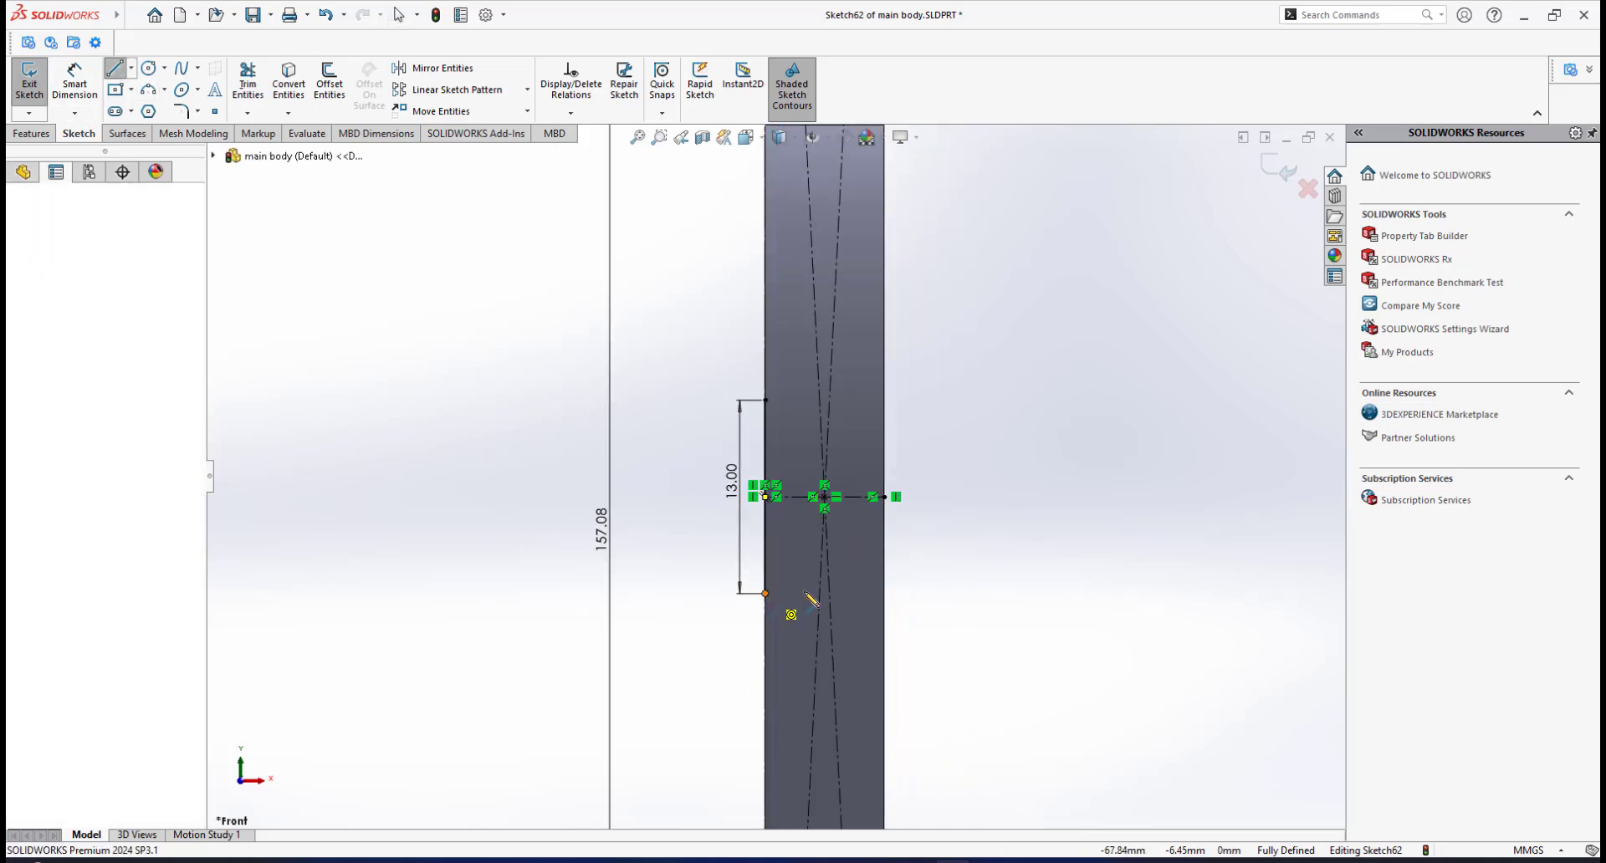
{"action": "left_click", "coordinate": [884, 592]}
{"action": "right_click", "coordinate": [962, 573]}
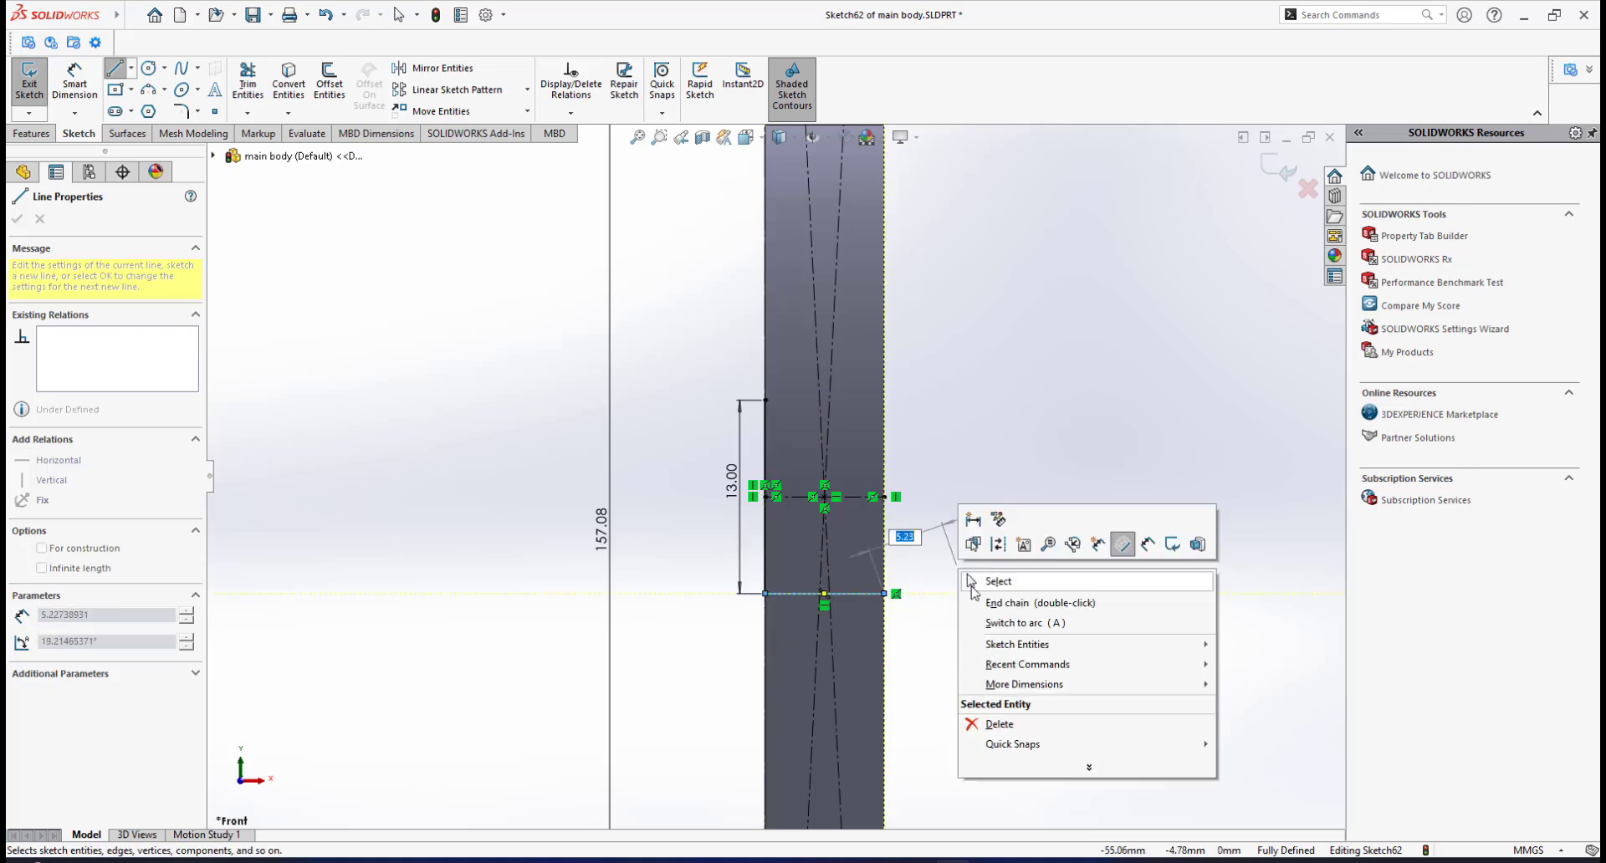
{"action": "left_click", "coordinate": [999, 581]}
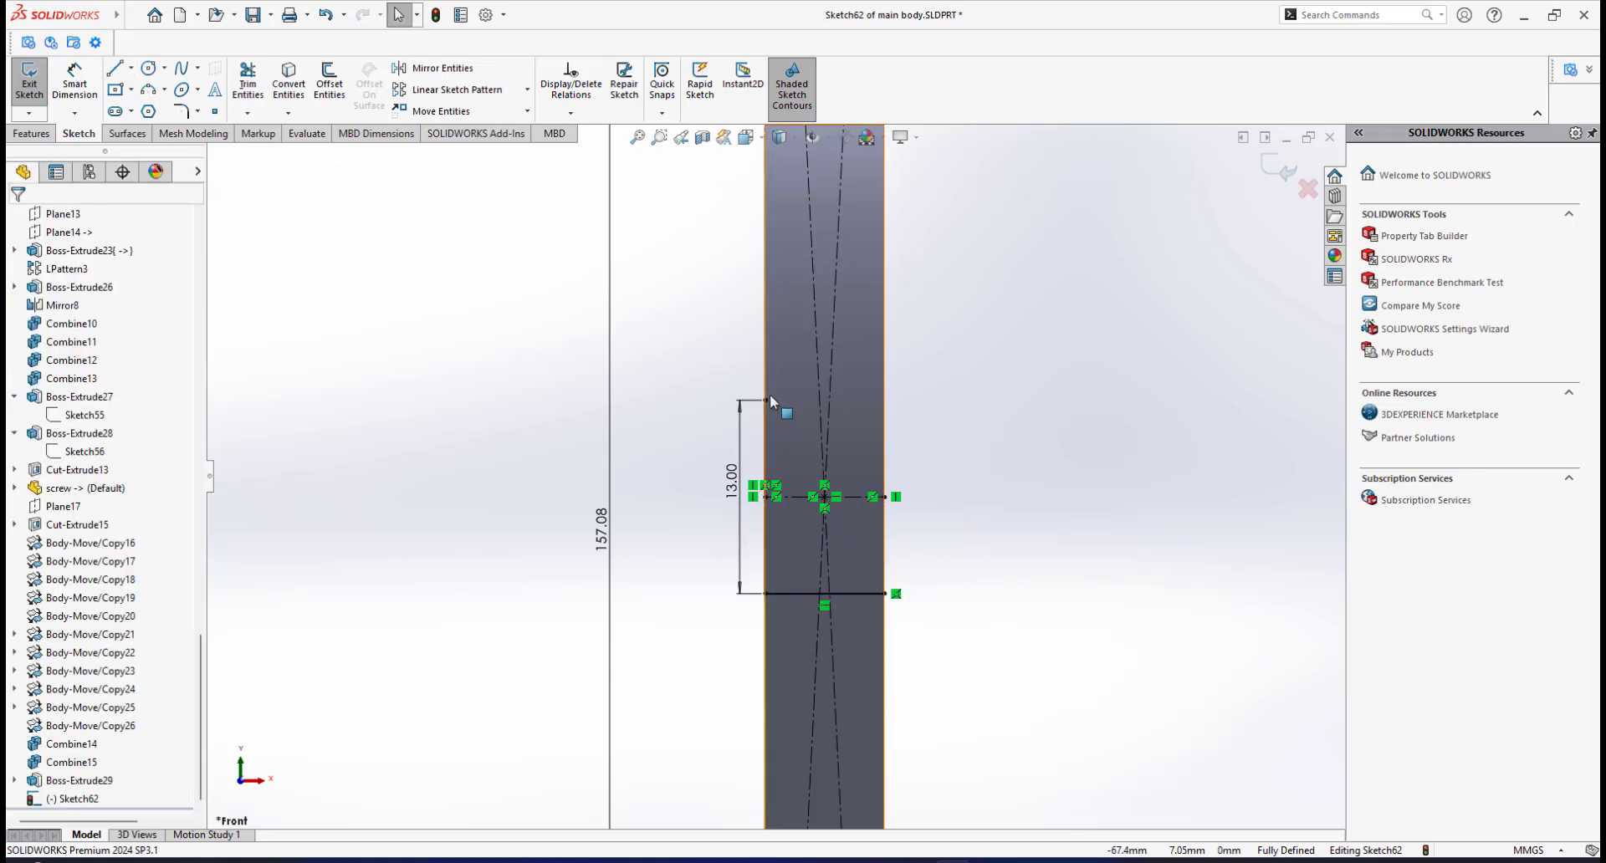
Offset the chain of two lines inward by 2 mm, reversed and with line-capped ends, forming a closed L-shaped profile
{"action": "left_click", "coordinate": [320, 82]}
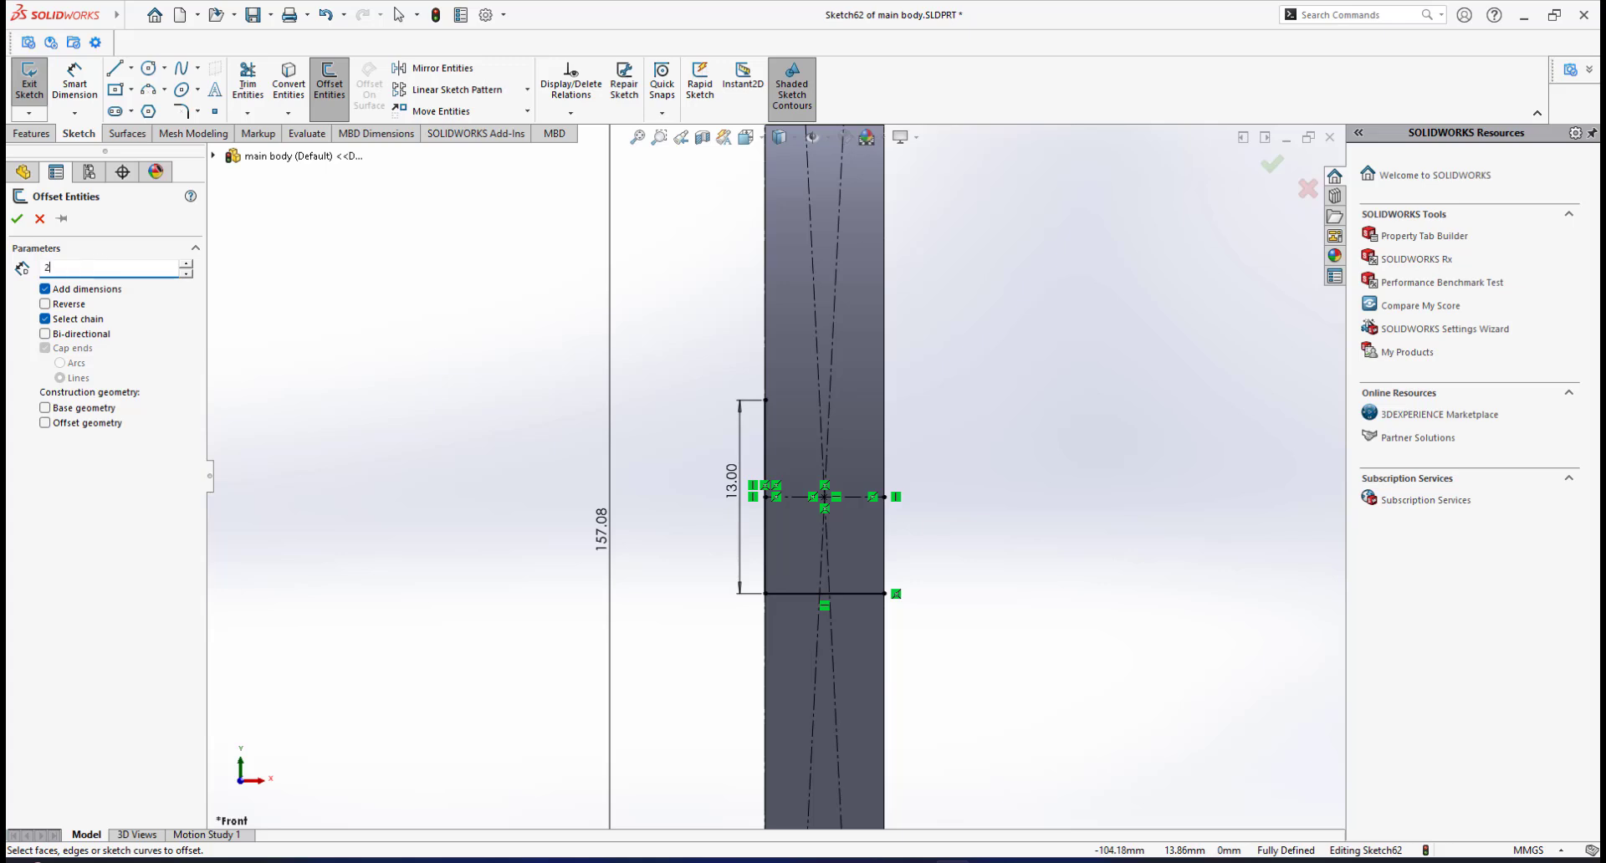
{"action": "left_click", "coordinate": [762, 452]}
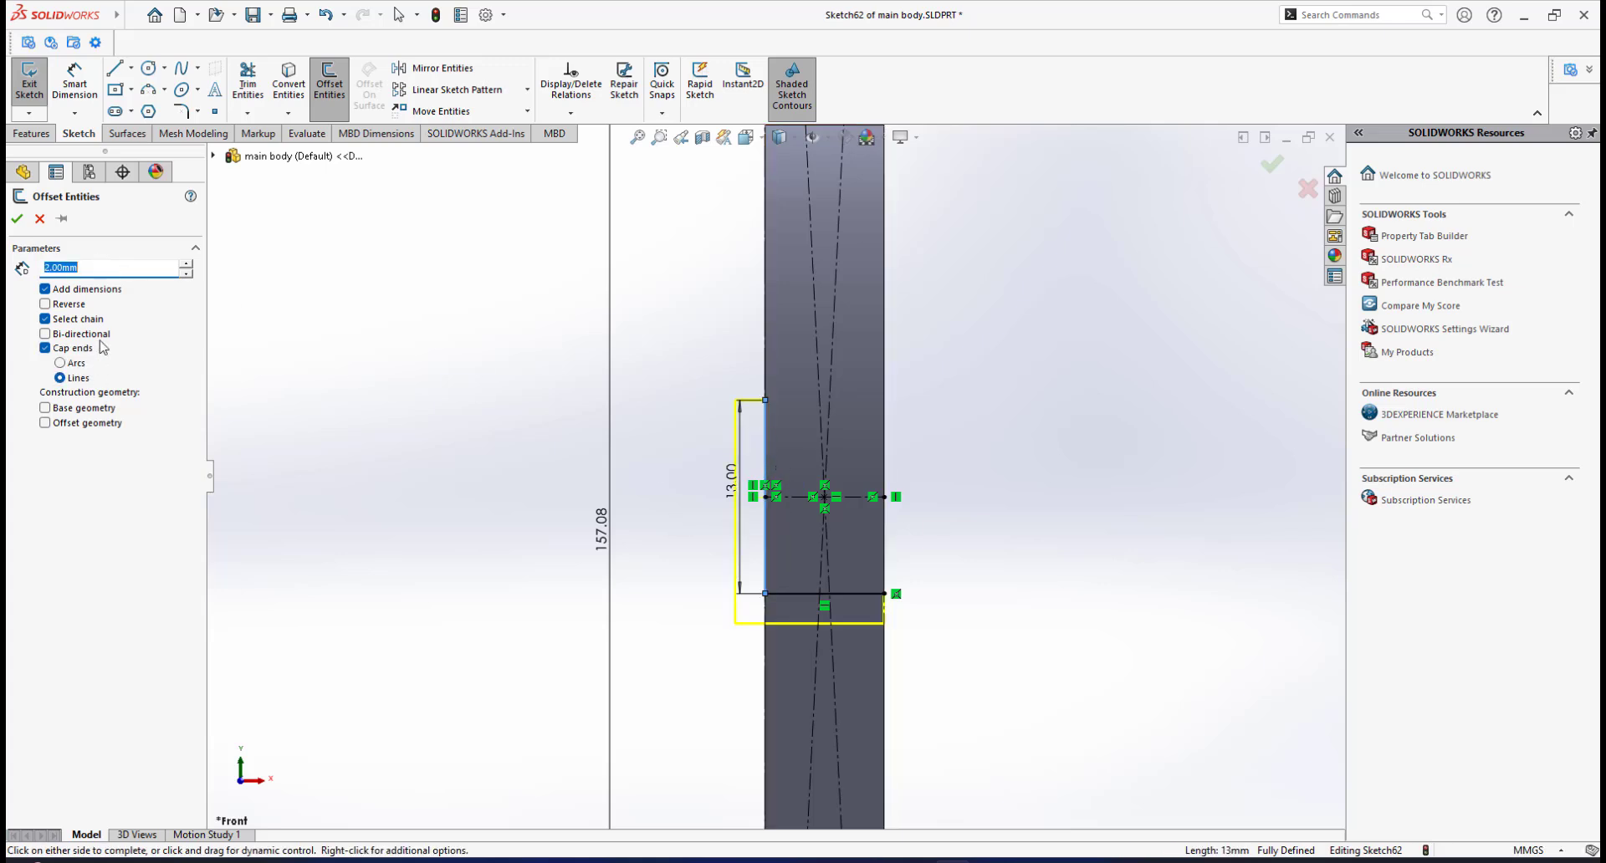
{"action": "left_click", "coordinate": [46, 305]}
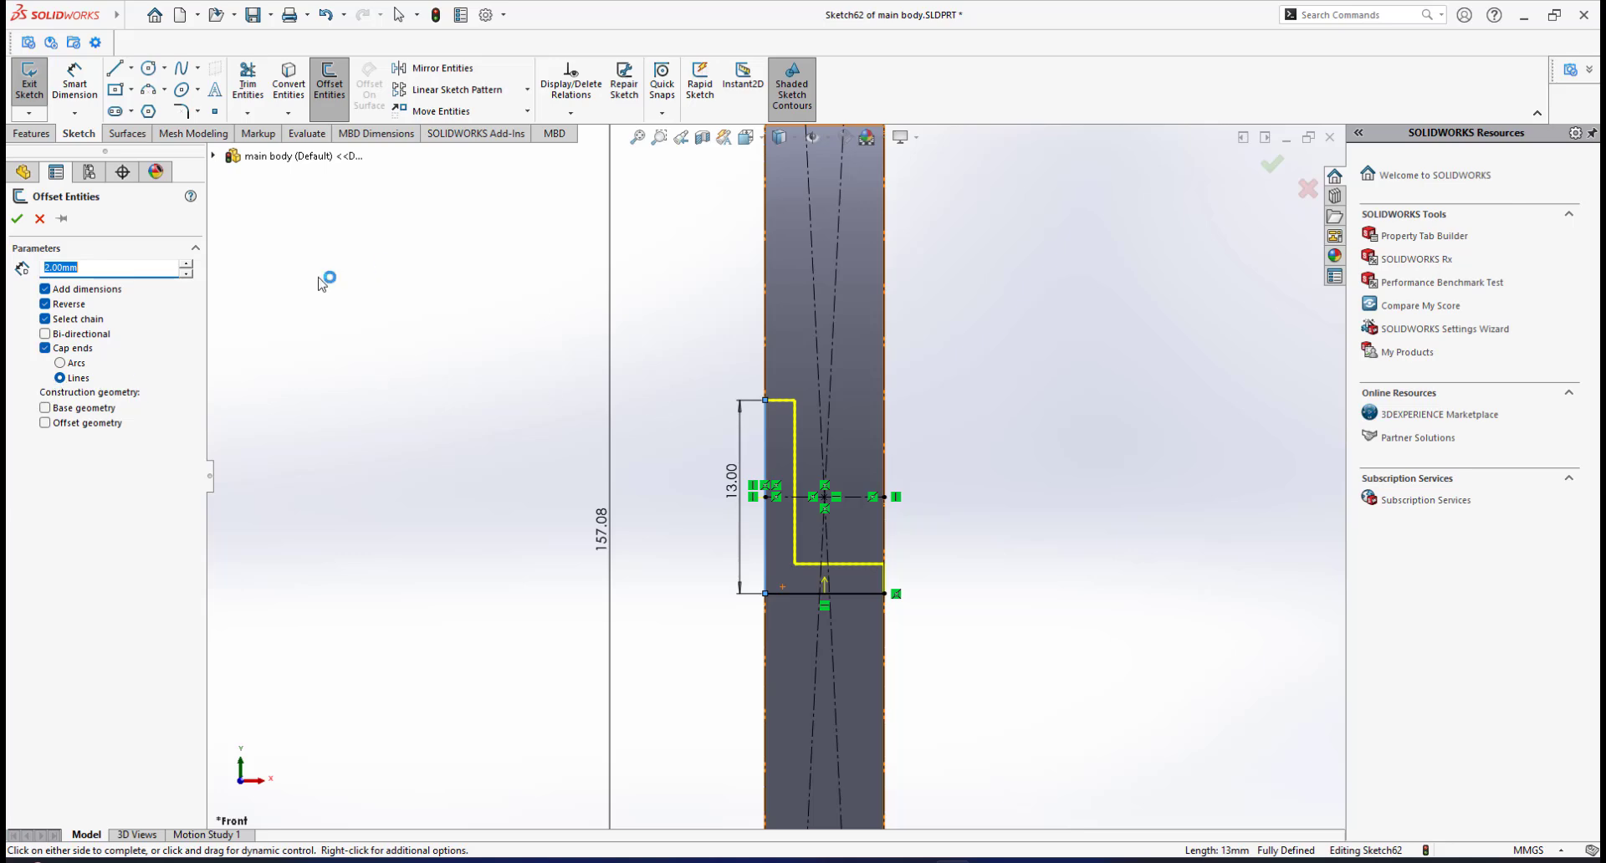
{"action": "left_click", "coordinate": [25, 220]}
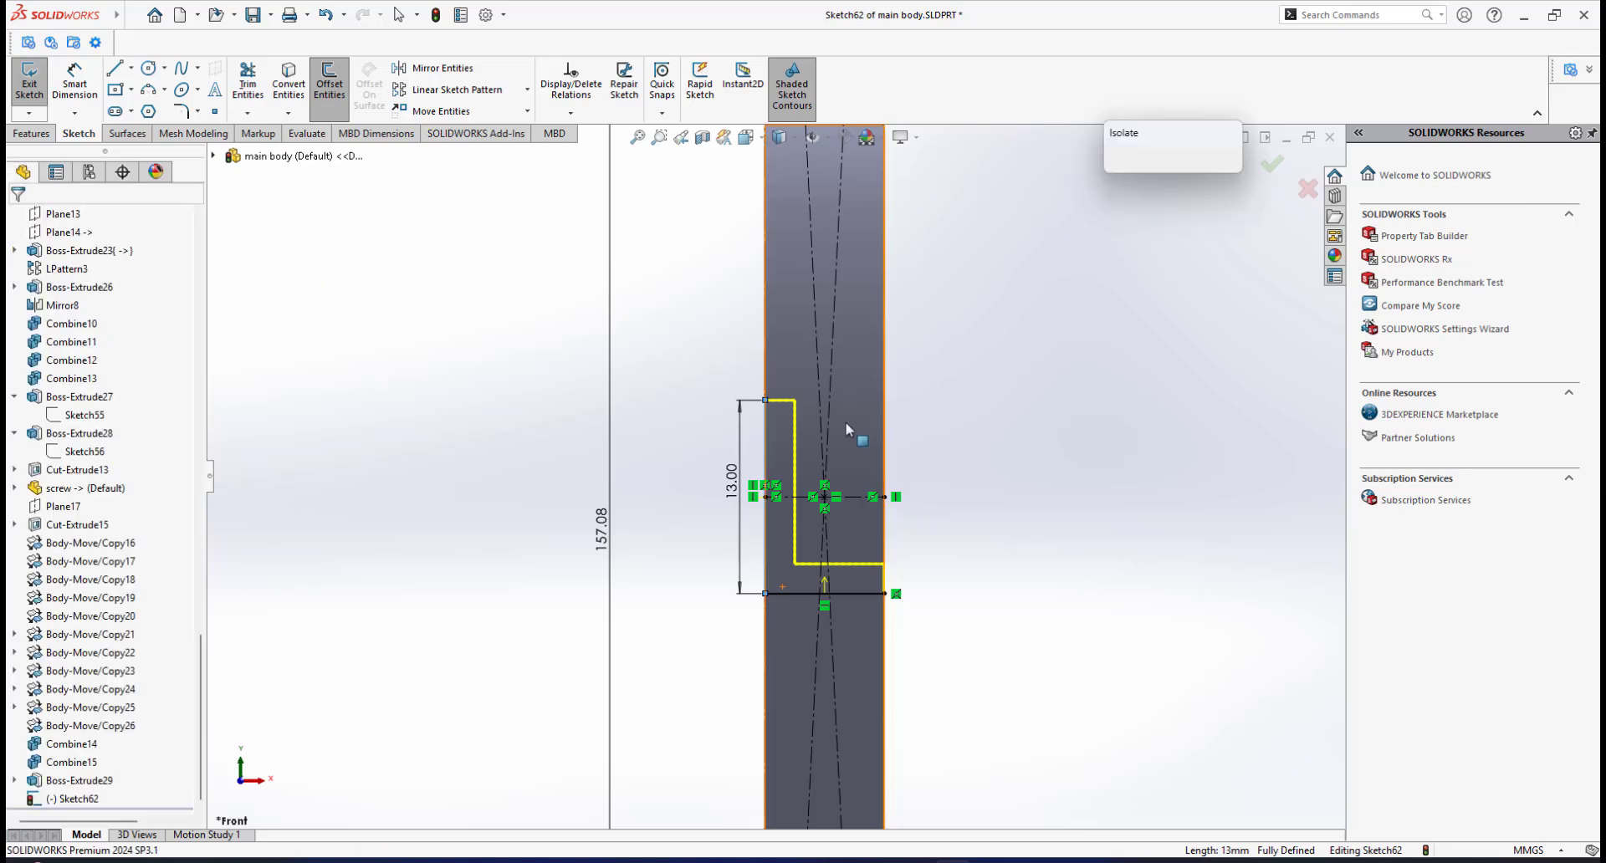
Exit the sketch containing the L-shaped recess profile
{"action": "scroll", "coordinate": [874, 454], "scroll_direction": "up", "scroll_amount": 2}
{"action": "scroll", "coordinate": [880, 462], "scroll_direction": "down", "scroll_amount": 2}
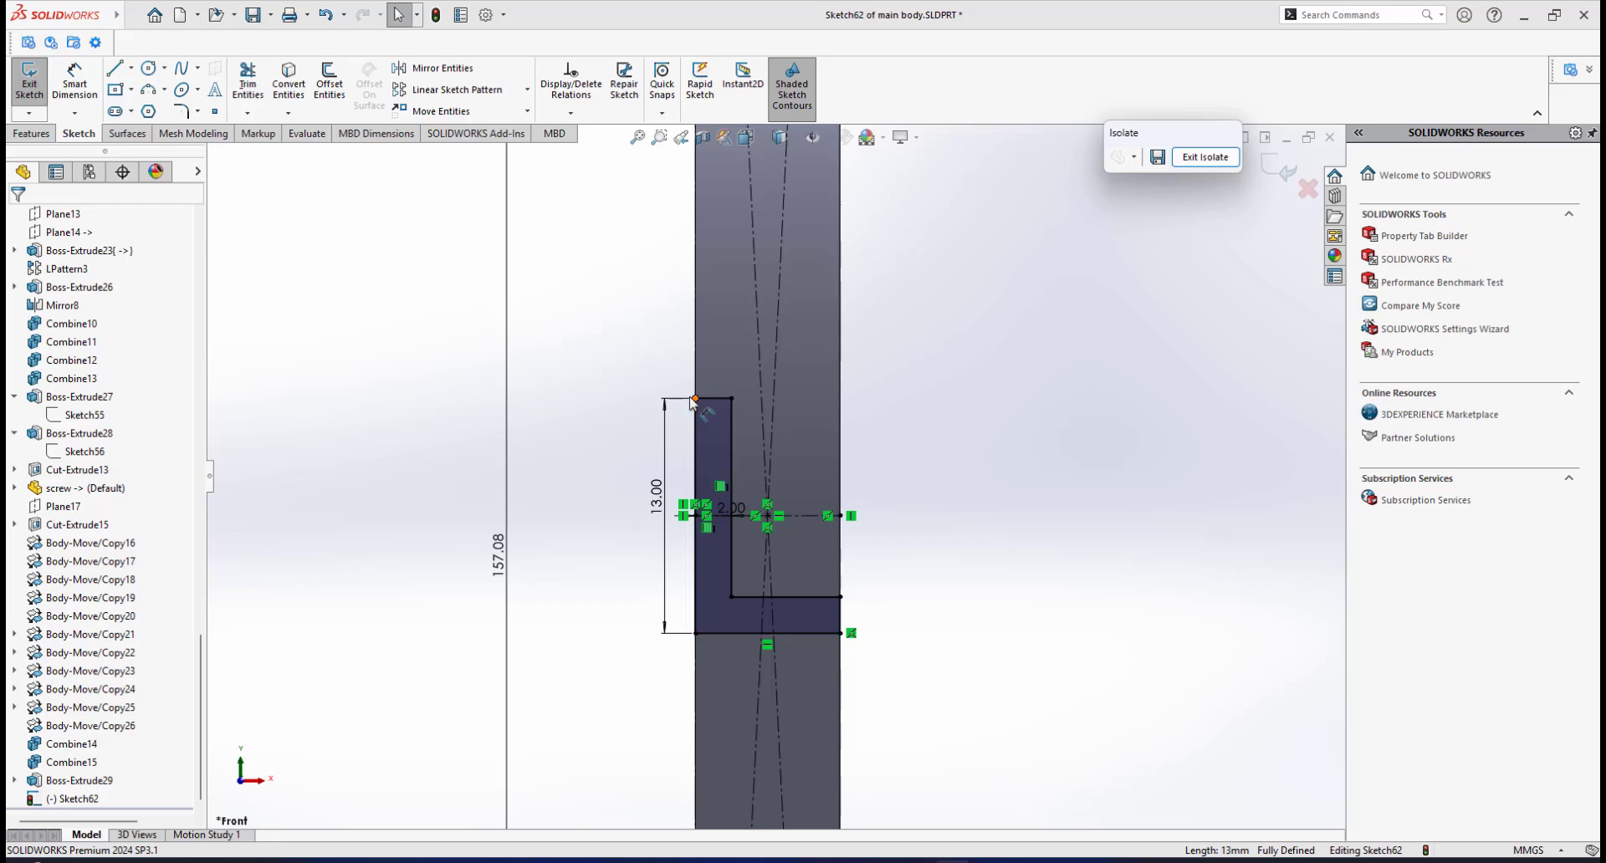
{"action": "scroll", "coordinate": [774, 477], "scroll_direction": "up", "scroll_amount": 2}
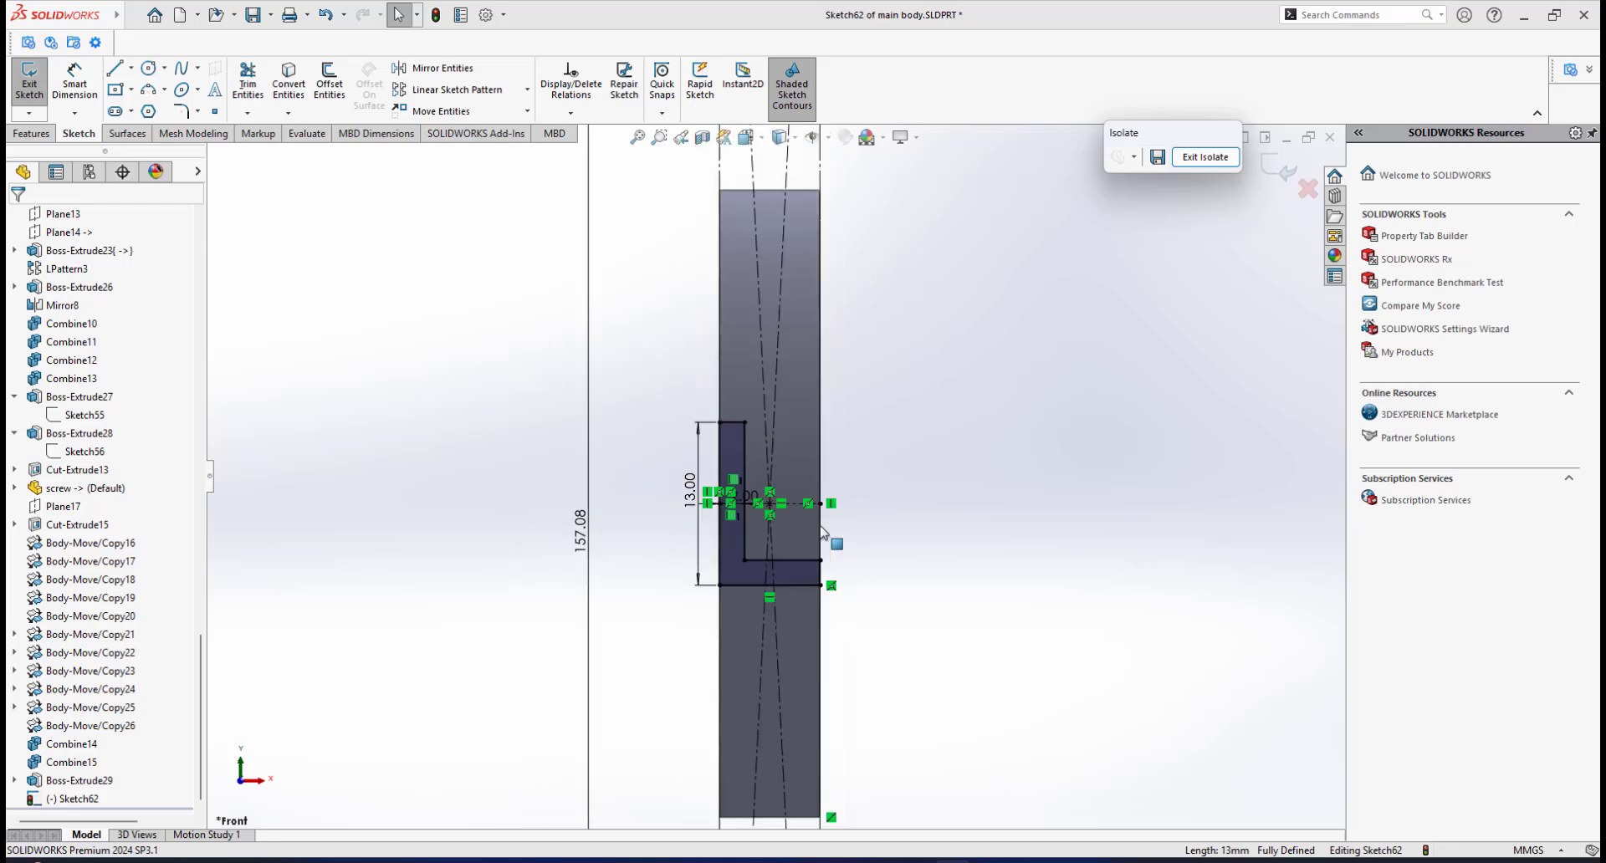
{"action": "scroll", "coordinate": [822, 533], "scroll_direction": "up", "scroll_amount": 2}
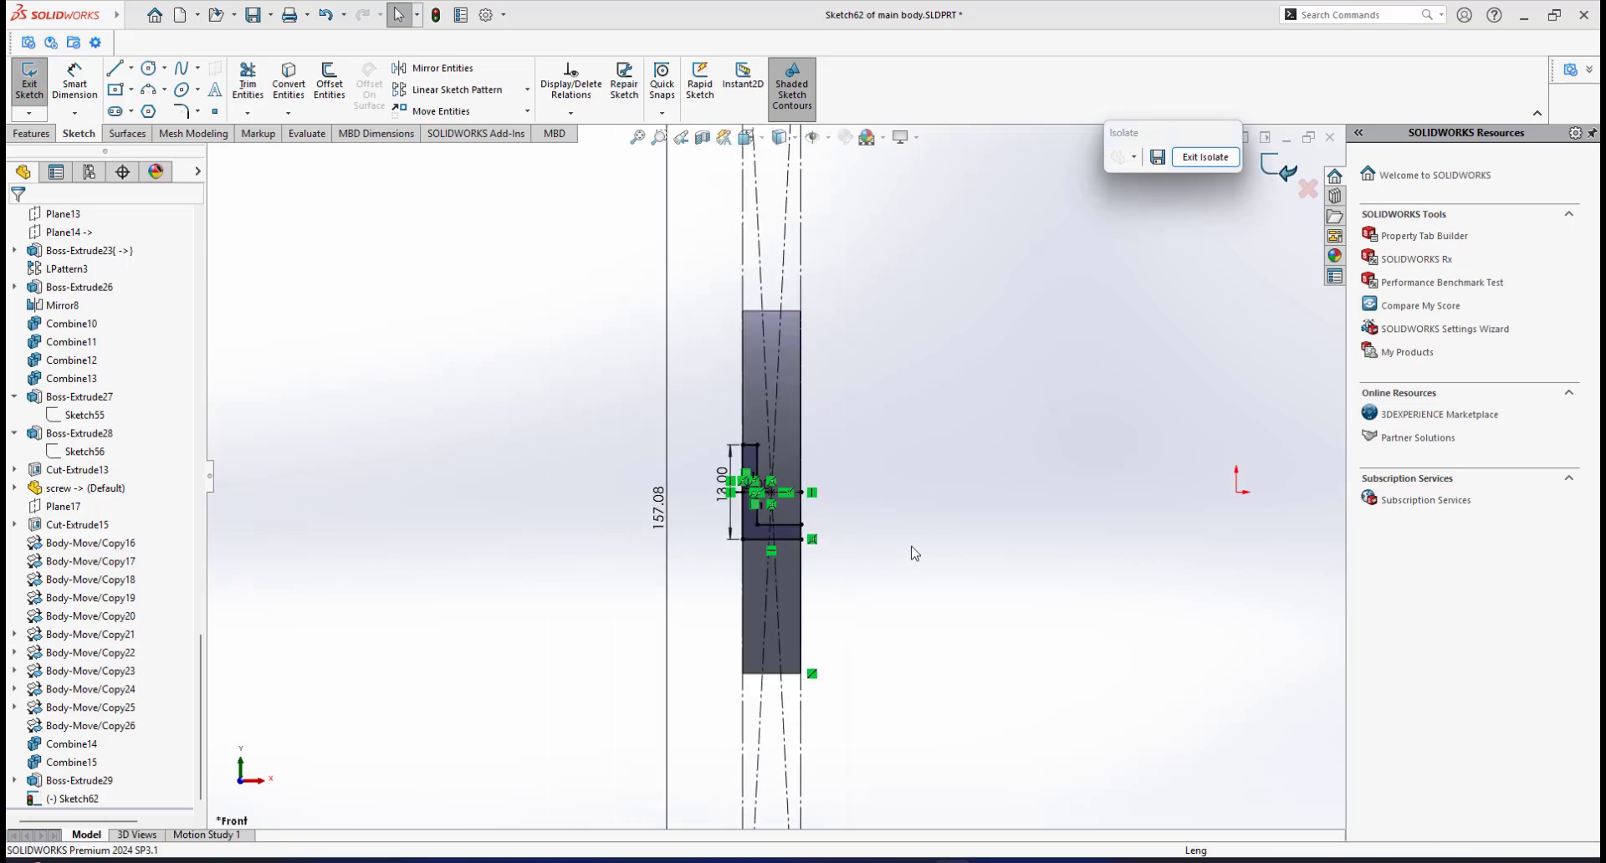
{"action": "scroll", "coordinate": [861, 504], "scroll_direction": "up", "scroll_amount": 3}
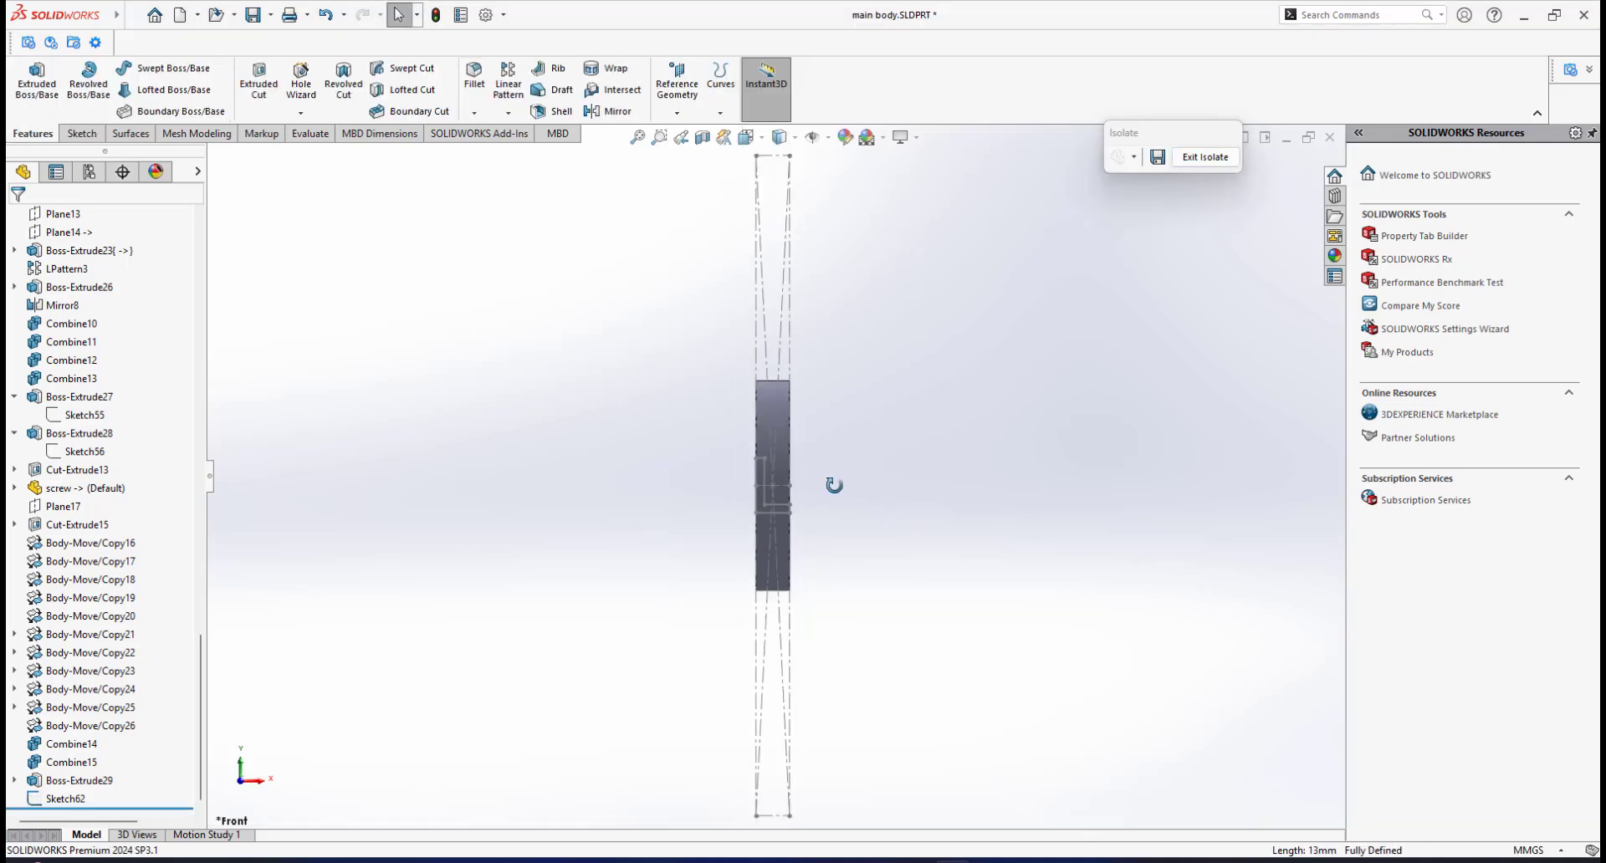
{"action": "mouse_move", "coordinate": [834, 485]}
{"action": "middle_mouse_down"}
{"action": "mouse_move", "coordinate": [853, 538]}
{"action": "mouse_move", "coordinate": [886, 545]}
{"action": "mouse_move", "coordinate": [881, 368]}
{"action": "middle_mouse_up"}
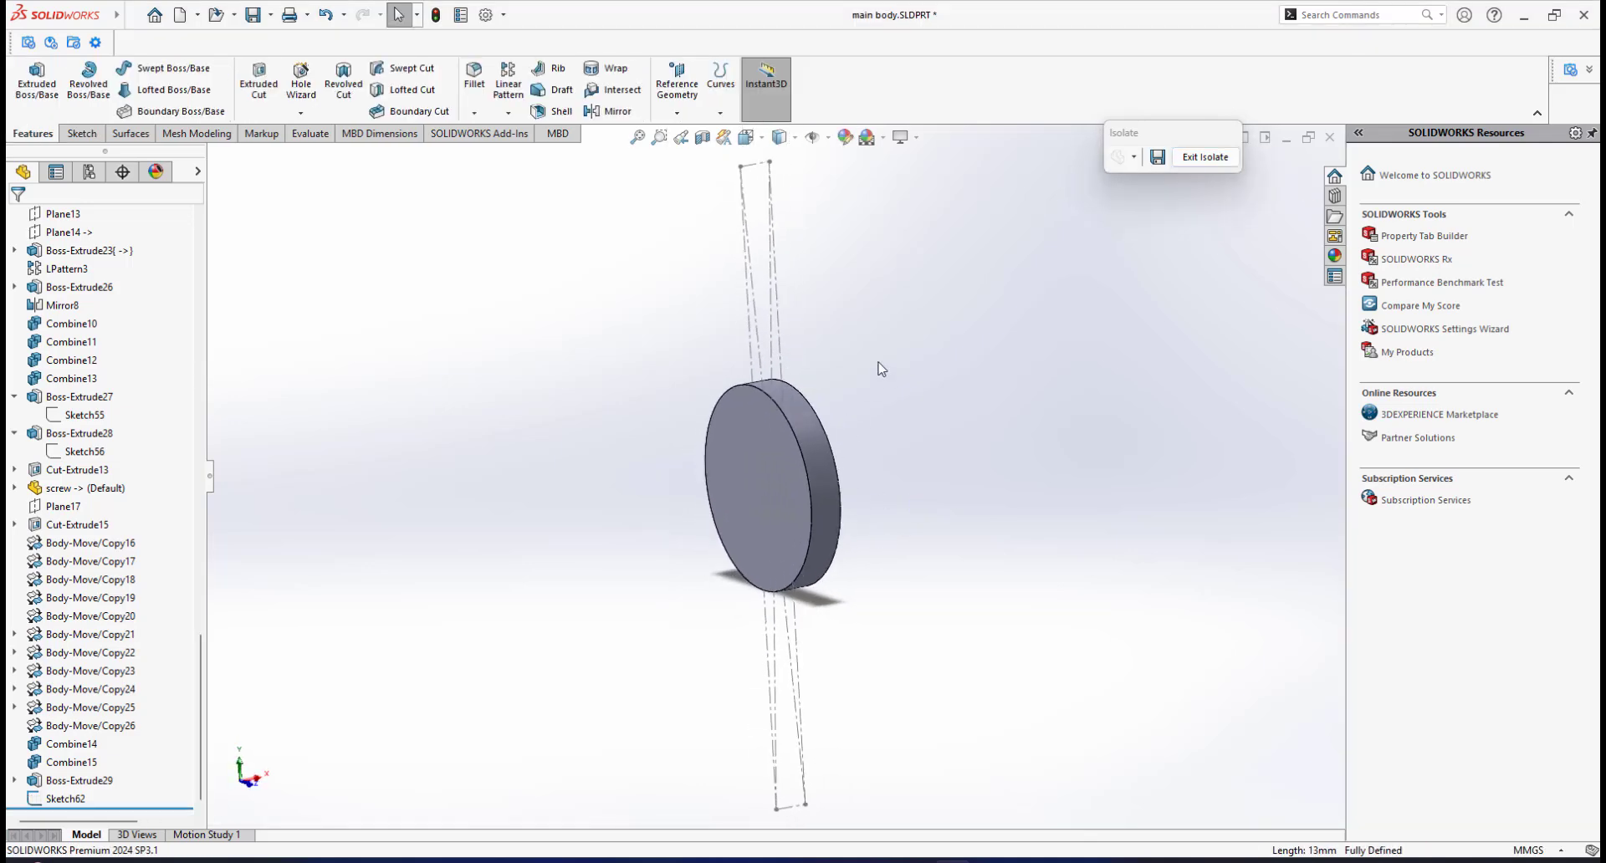
Wrap the L-shaped profile sketch onto the disc's cylindrical rim as an emboss with a thickness of 1 mm
{"action": "mouse_move", "coordinate": [8, 8]}
{"action": "left_click", "coordinate": [229, 15]}
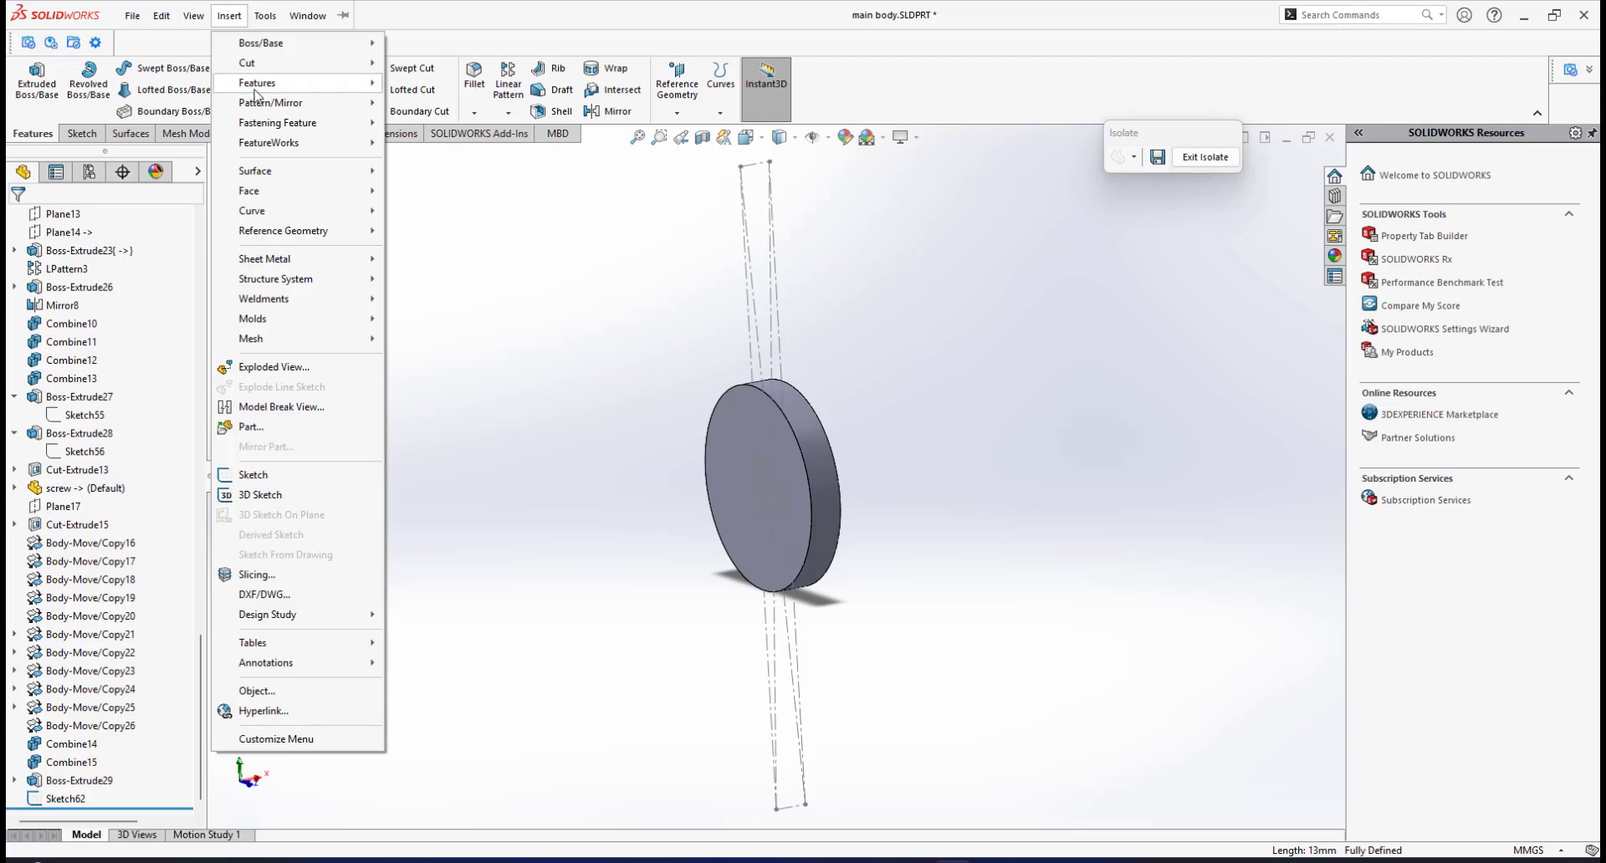
{"action": "mouse_move", "coordinate": [278, 88]}
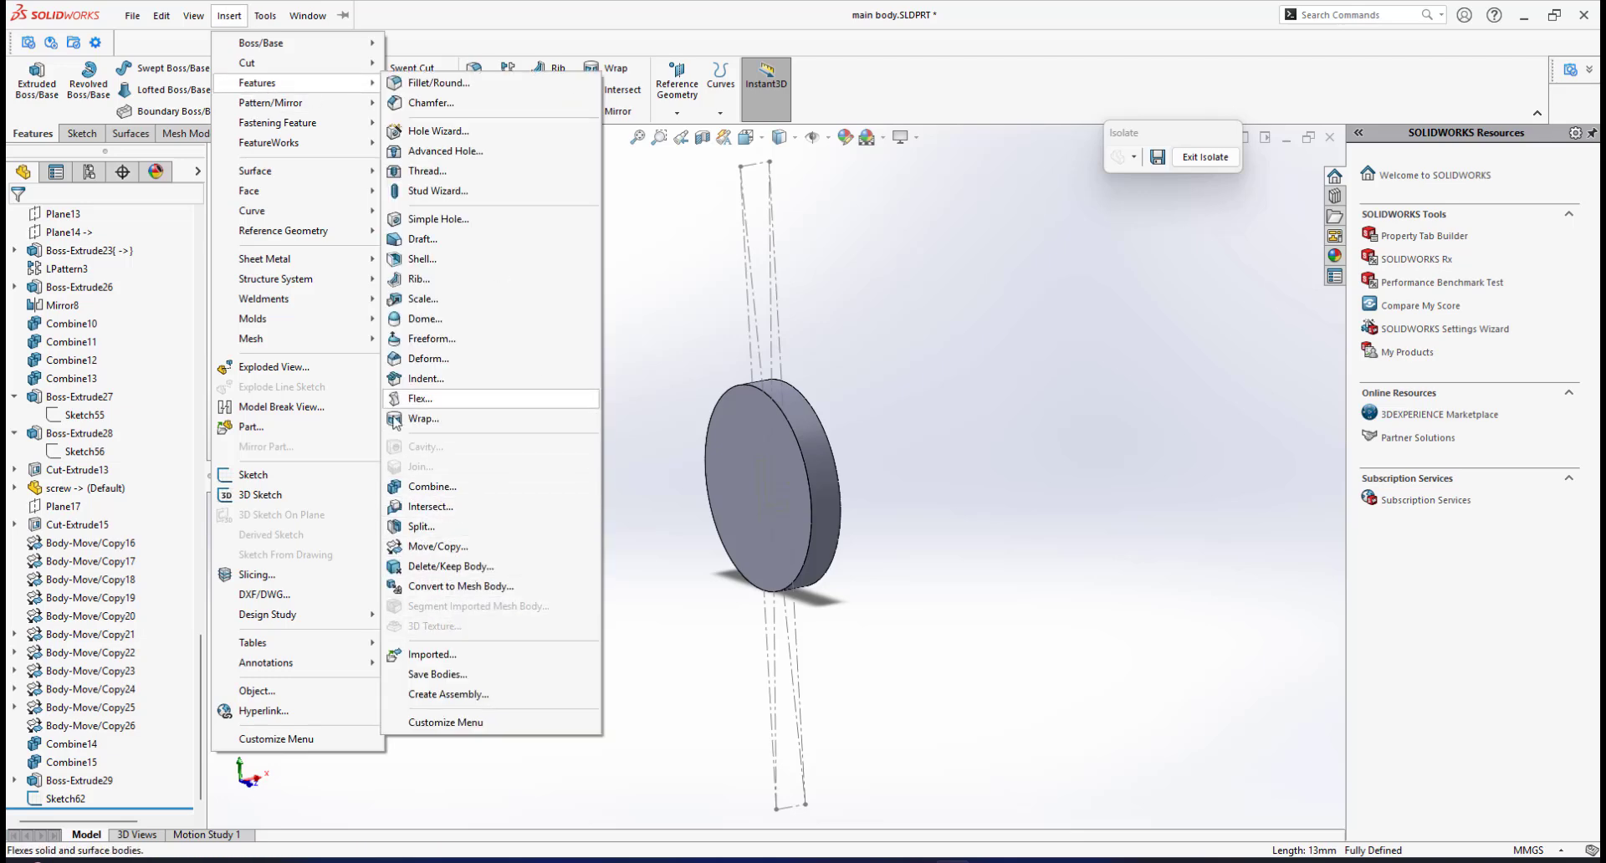
{"action": "left_click", "coordinate": [422, 418]}
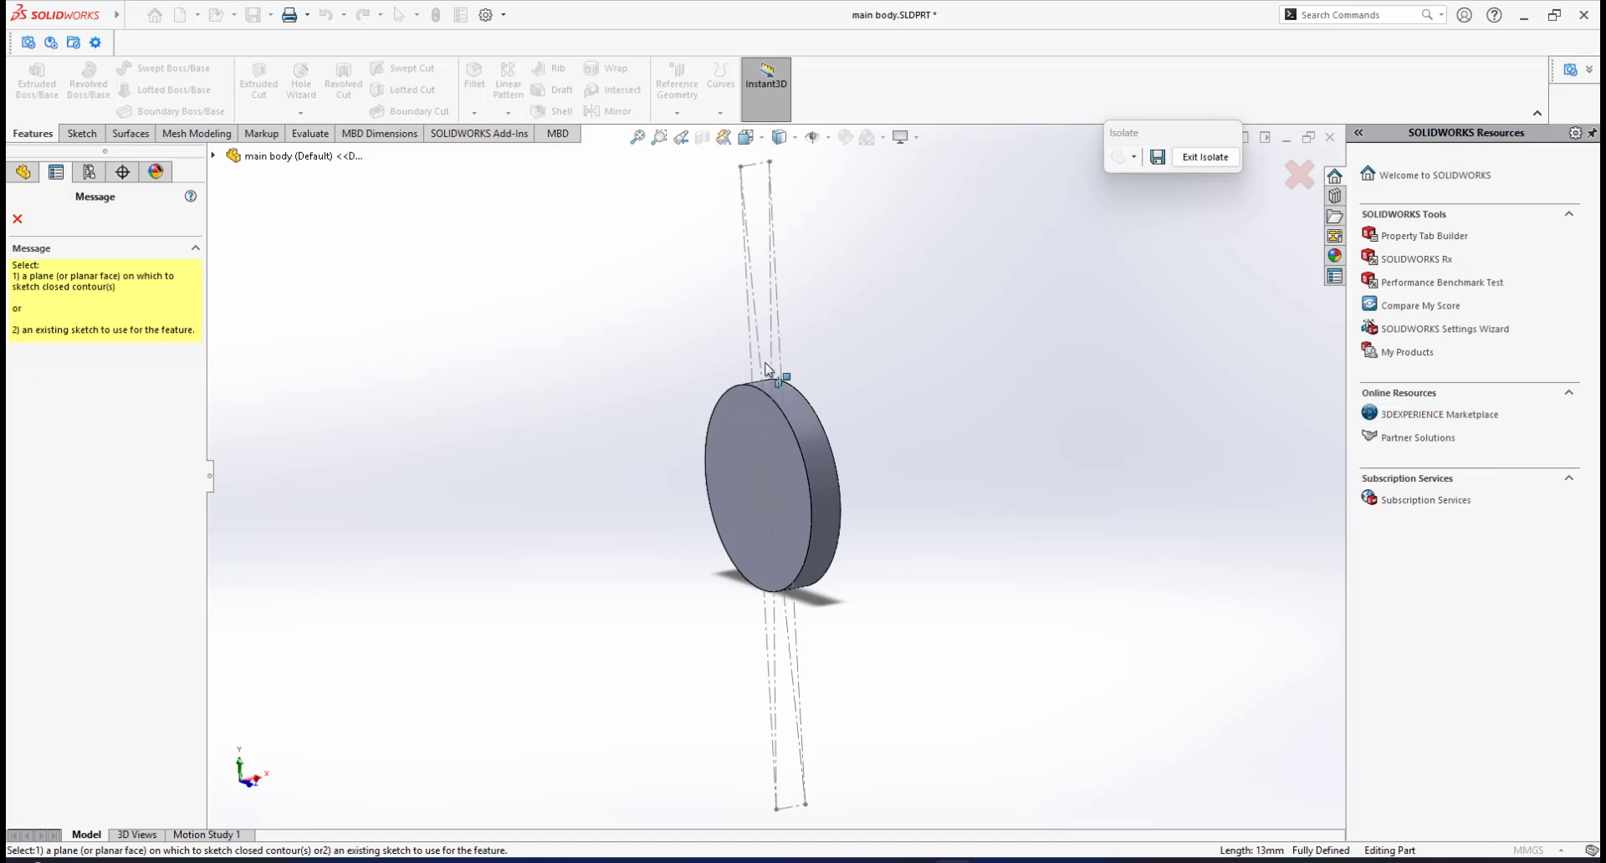
{"action": "left_click", "coordinate": [771, 316]}
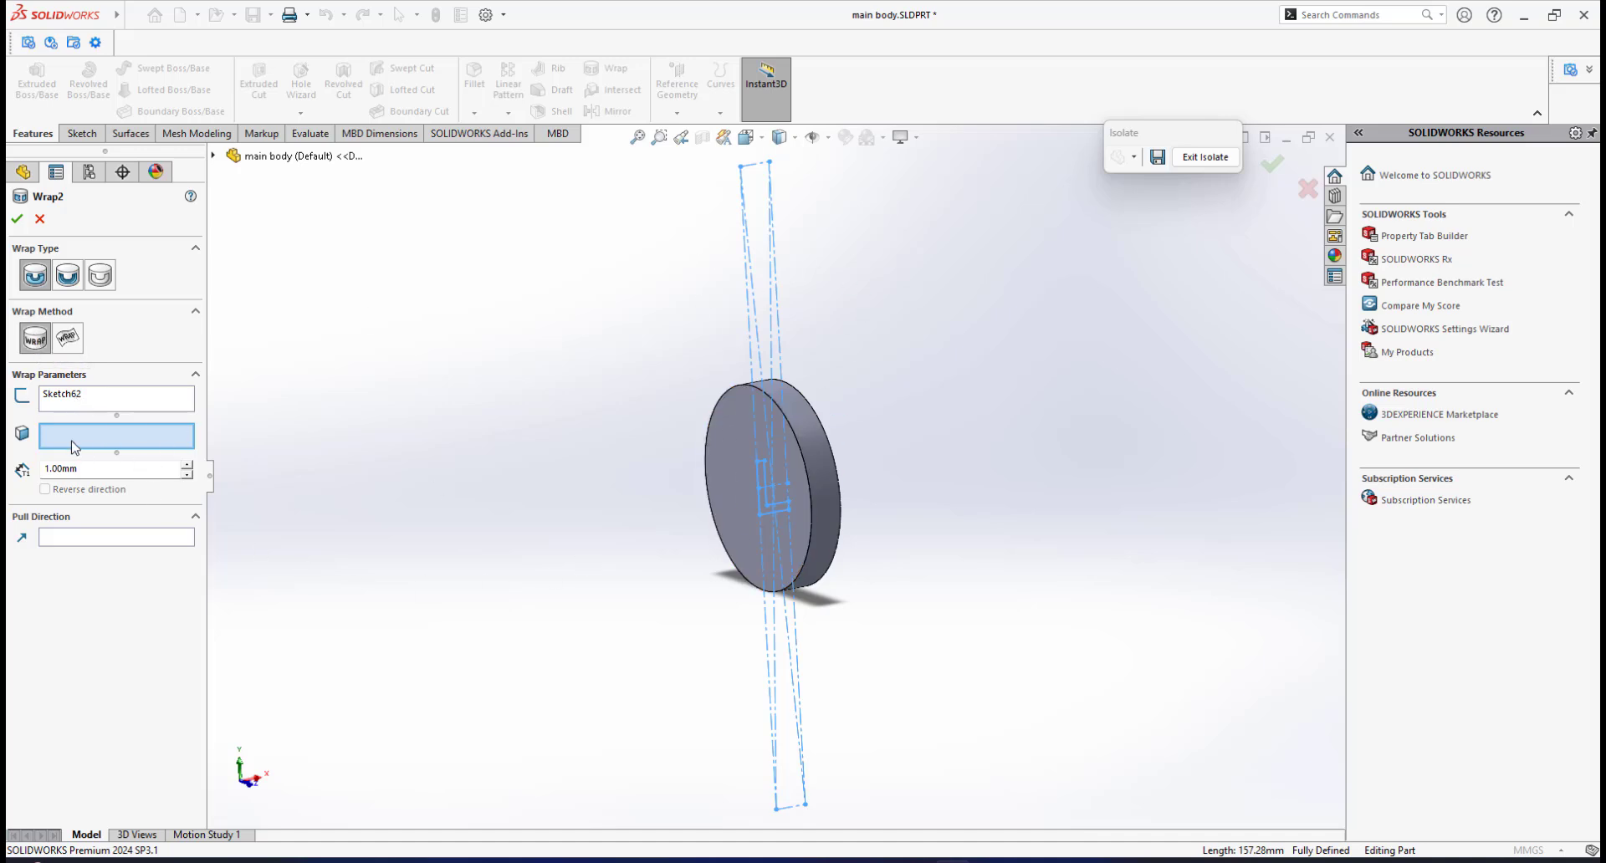
{"action": "left_click", "coordinate": [798, 418]}
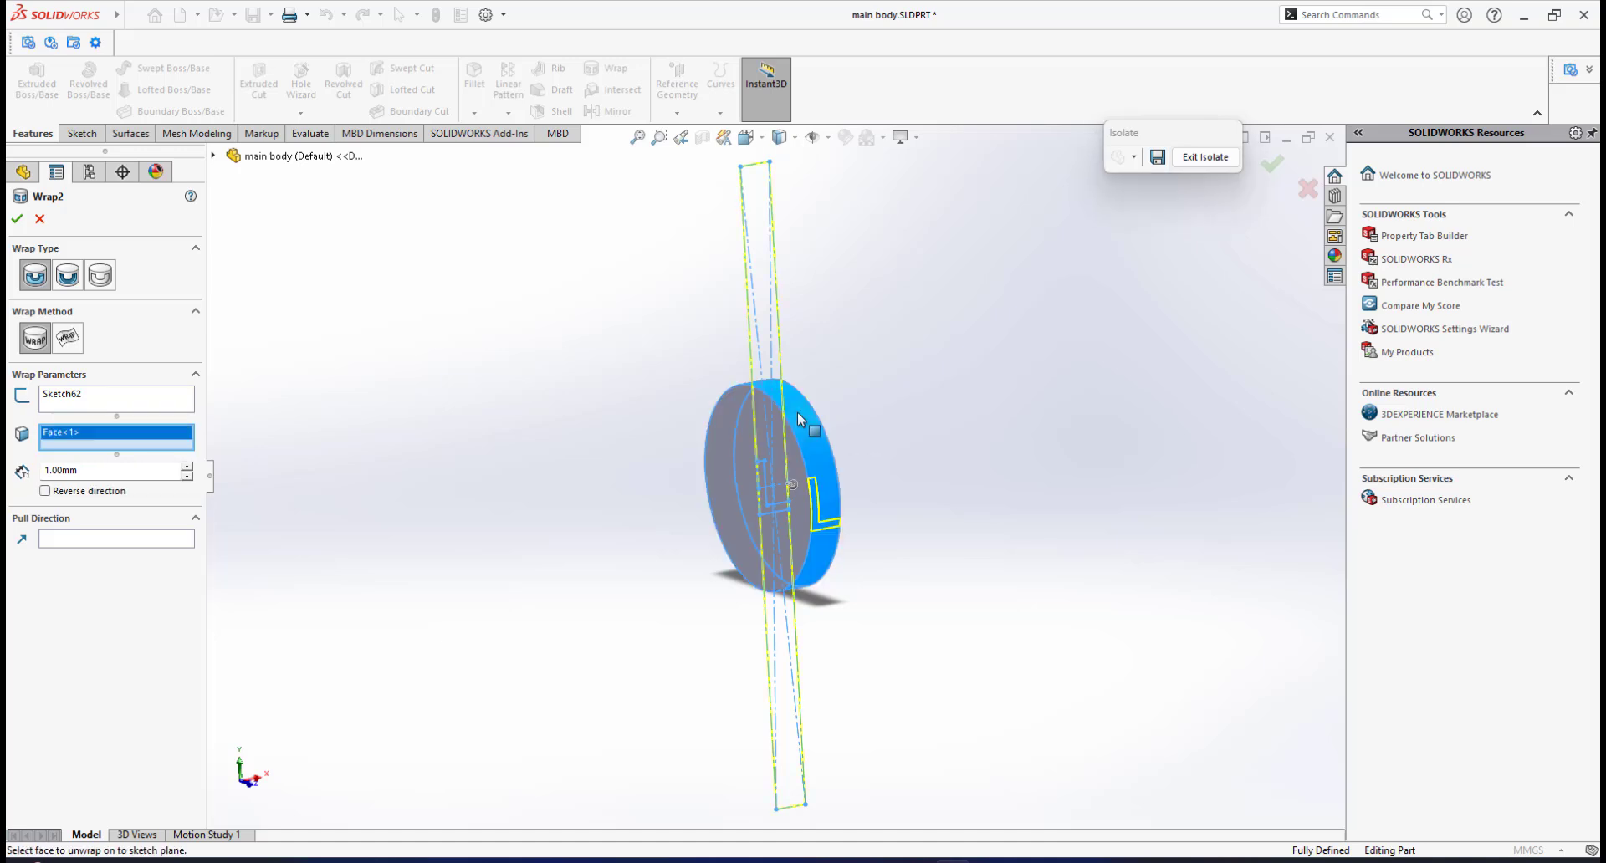
{"action": "scroll", "coordinate": [845, 535], "scroll_direction": "down", "scroll_amount": 2}
{"action": "scroll", "coordinate": [801, 517], "scroll_direction": "down", "scroll_amount": 2}
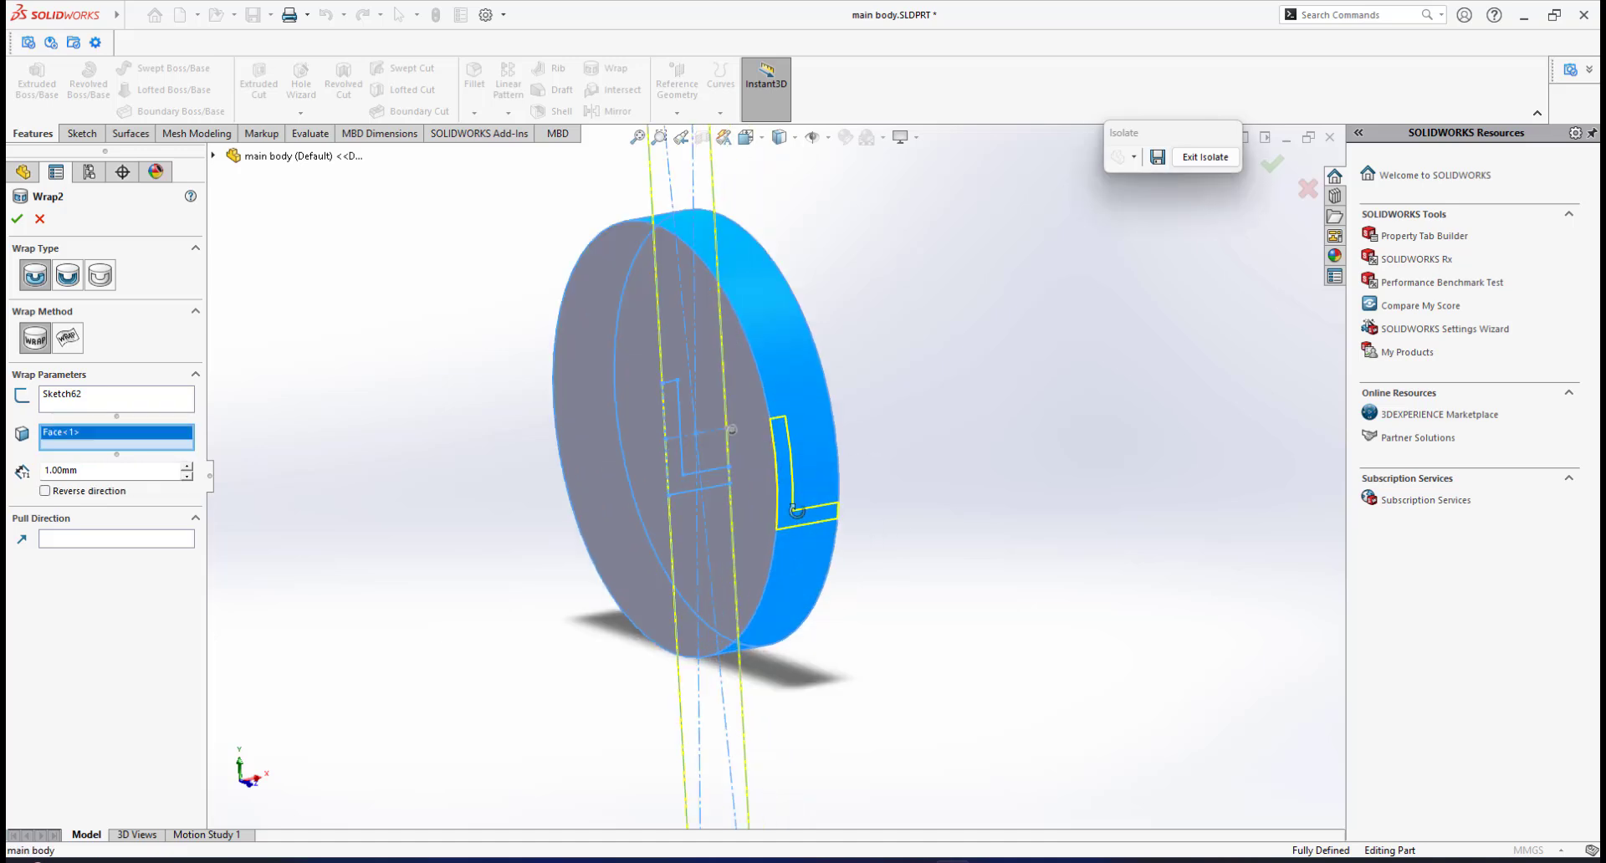
{"action": "mouse_move", "coordinate": [570, 492]}
{"action": "middle_mouse_down"}
{"action": "mouse_move", "coordinate": [511, 490]}
{"action": "mouse_move", "coordinate": [562, 487]}
{"action": "middle_mouse_up"}
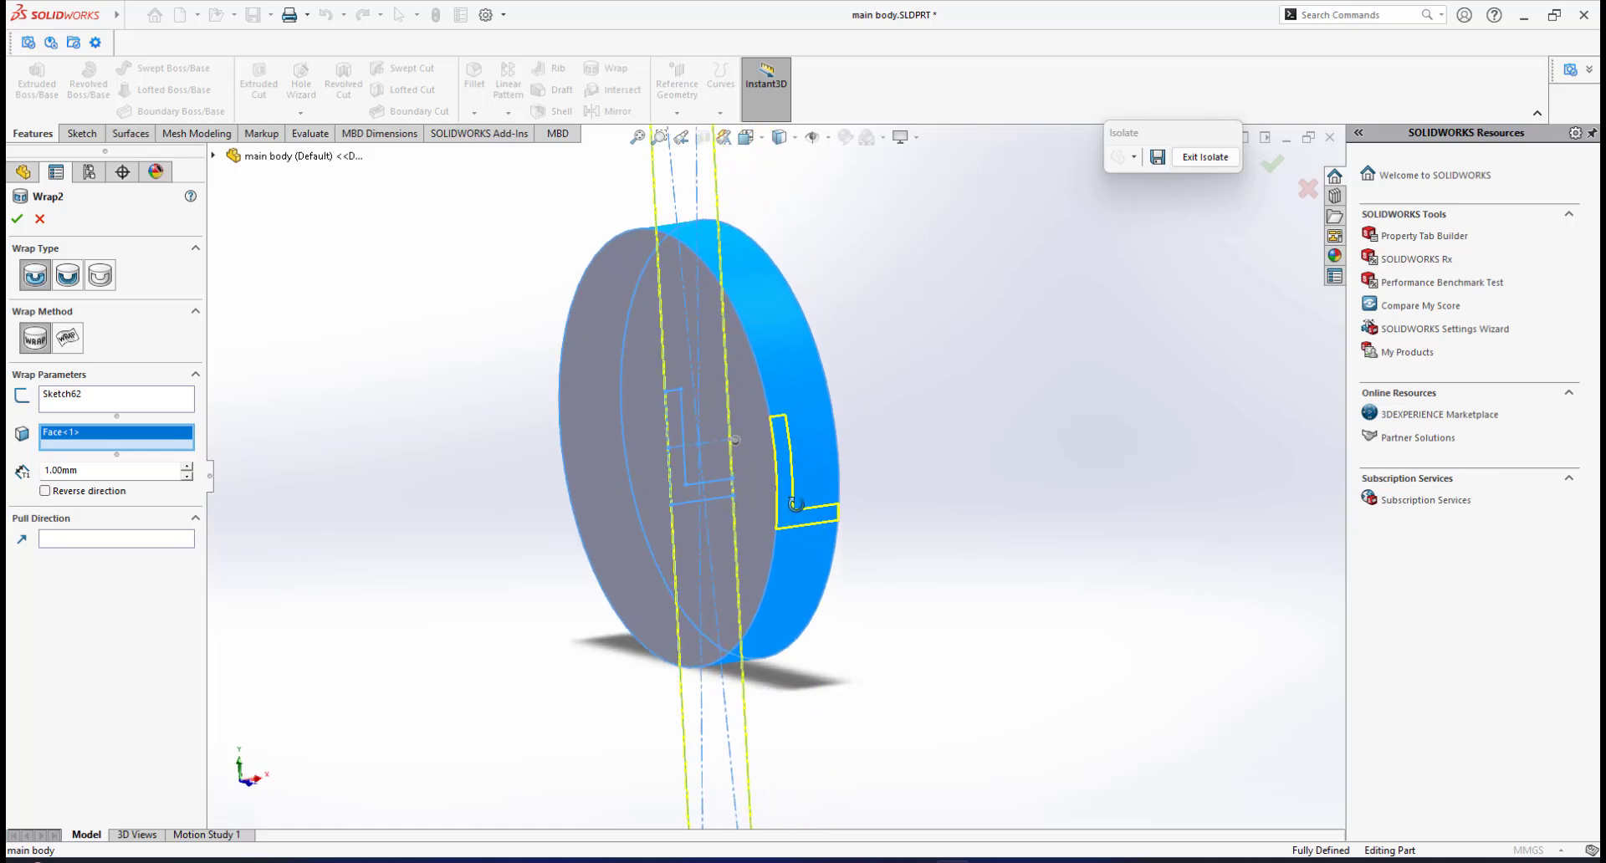
{"action": "double_click", "coordinate": [88, 470]}
{"action": "left_click", "coordinate": [16, 219]}
{"action": "mouse_move", "coordinate": [835, 477]}
{"action": "middle_mouse_down"}
{"action": "mouse_move", "coordinate": [724, 484]}
{"action": "mouse_move", "coordinate": [825, 454]}
{"action": "mouse_move", "coordinate": [833, 485]}
{"action": "middle_mouse_up"}
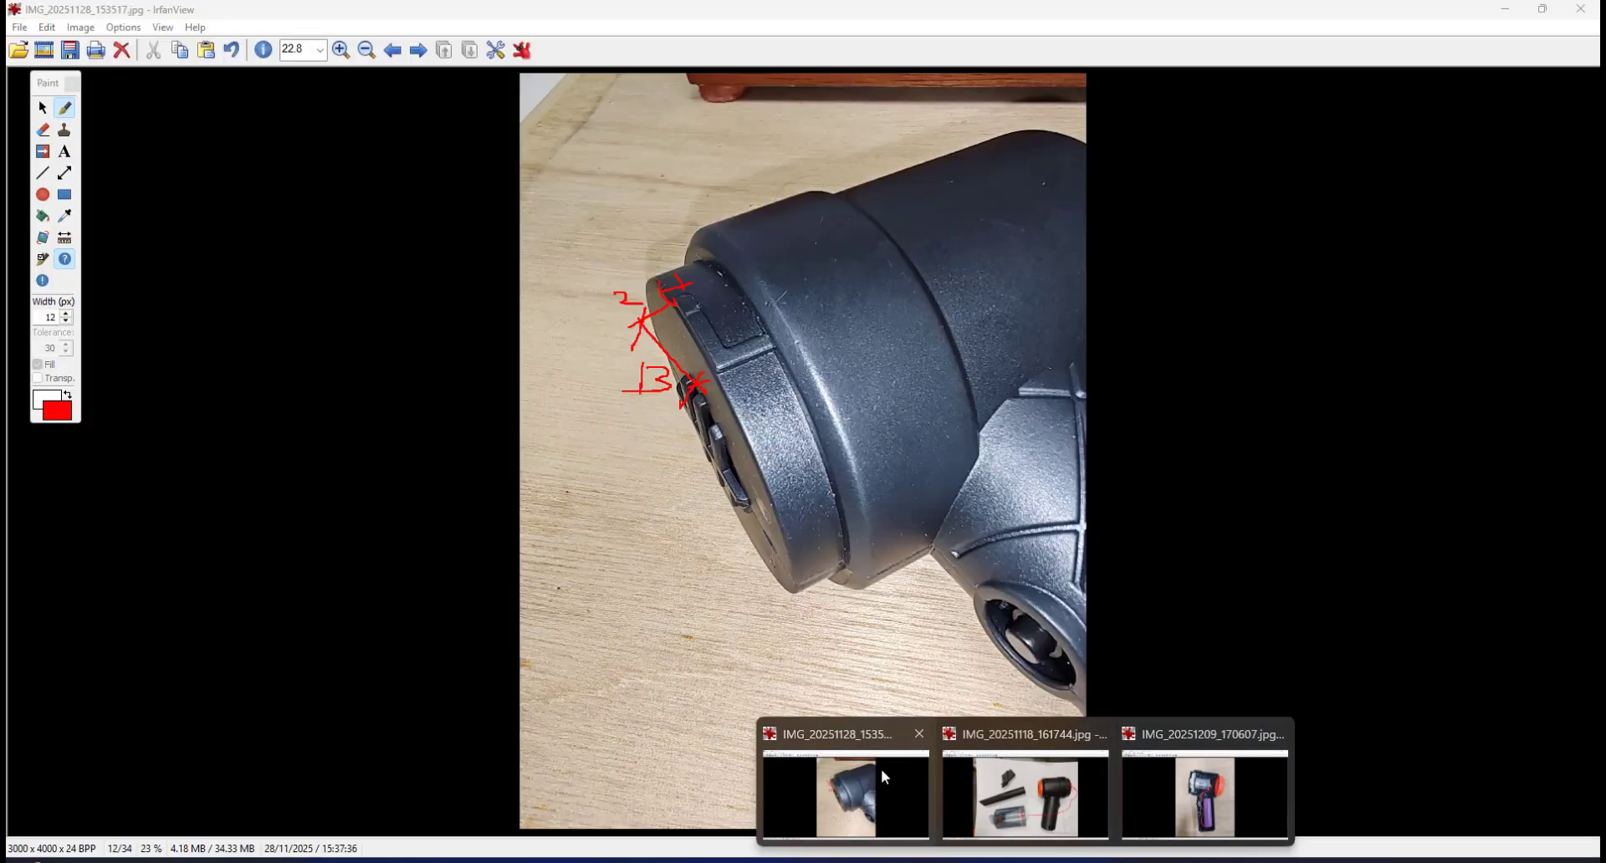
Compare the L-shaped emboss on the disc's rim with the collar in the annotated reference photo
{"action": "left_click", "coordinate": [881, 769]}
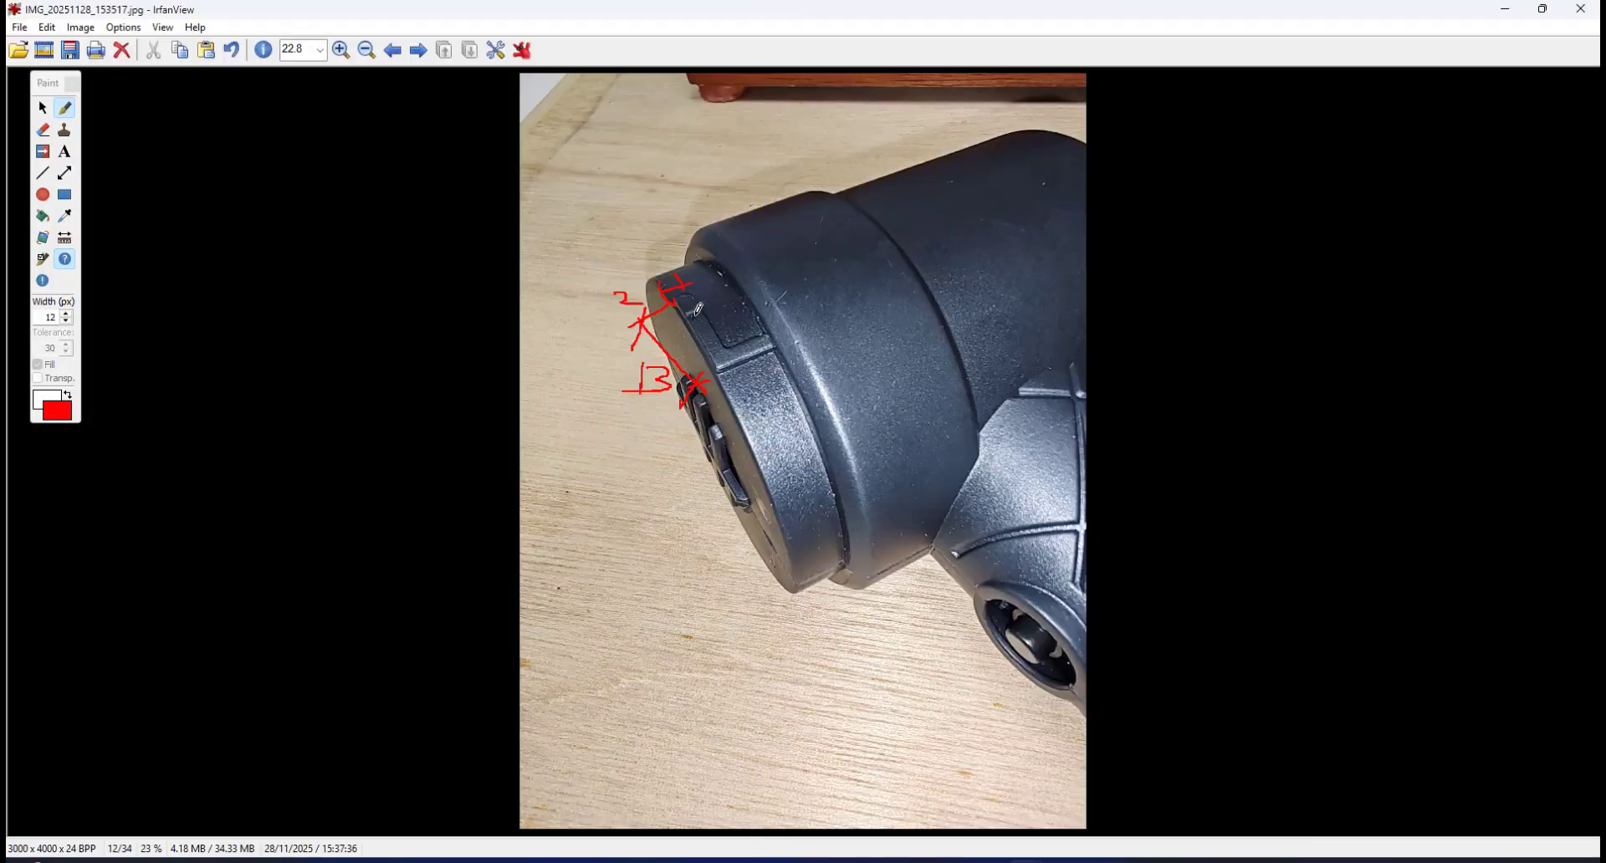
{"action": "key", "text": "alt+Tab"}
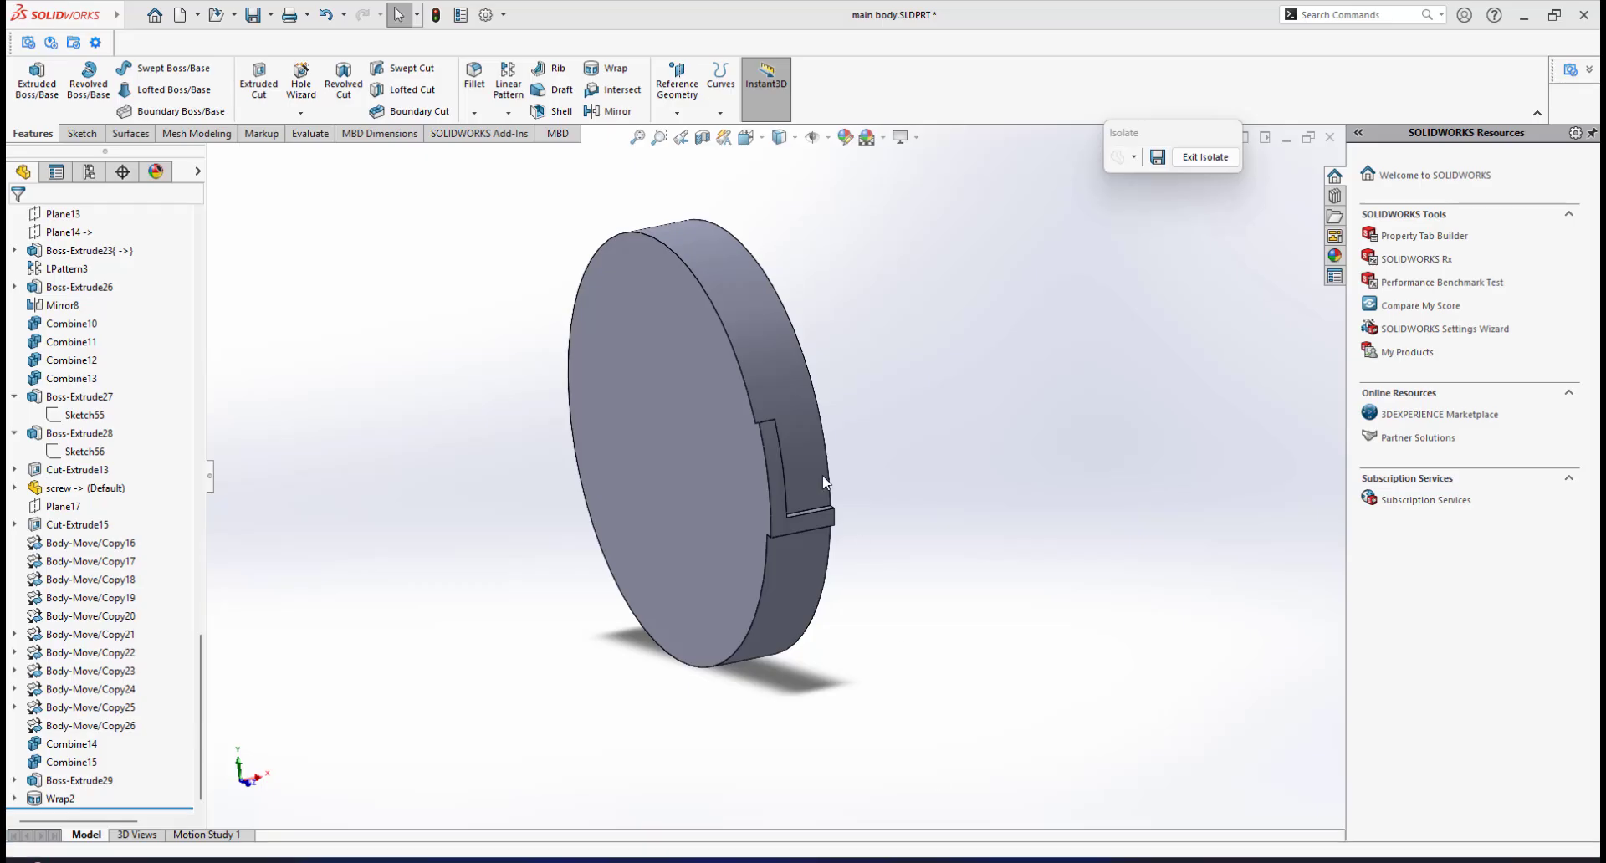
{"action": "scroll", "coordinate": [809, 469], "scroll_direction": "down", "scroll_amount": 1}
{"action": "middle_click_drag", "start_coordinate": [795, 459], "coordinate": [1025, 756]}
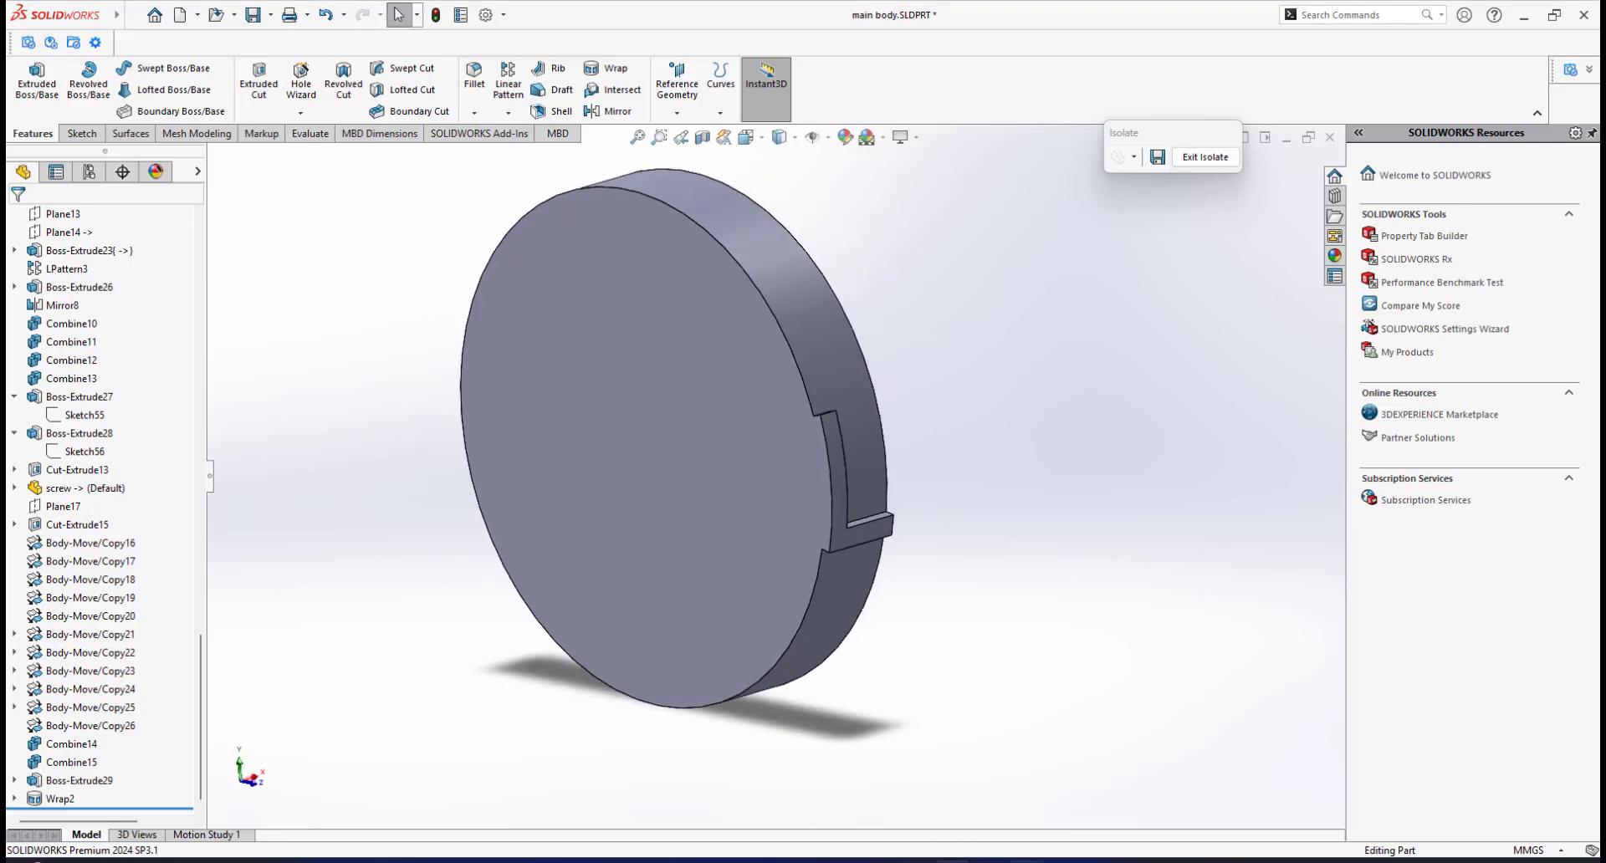
{"action": "mouse_move", "coordinate": [1026, 862]}
{"action": "left_click", "coordinate": [844, 786]}
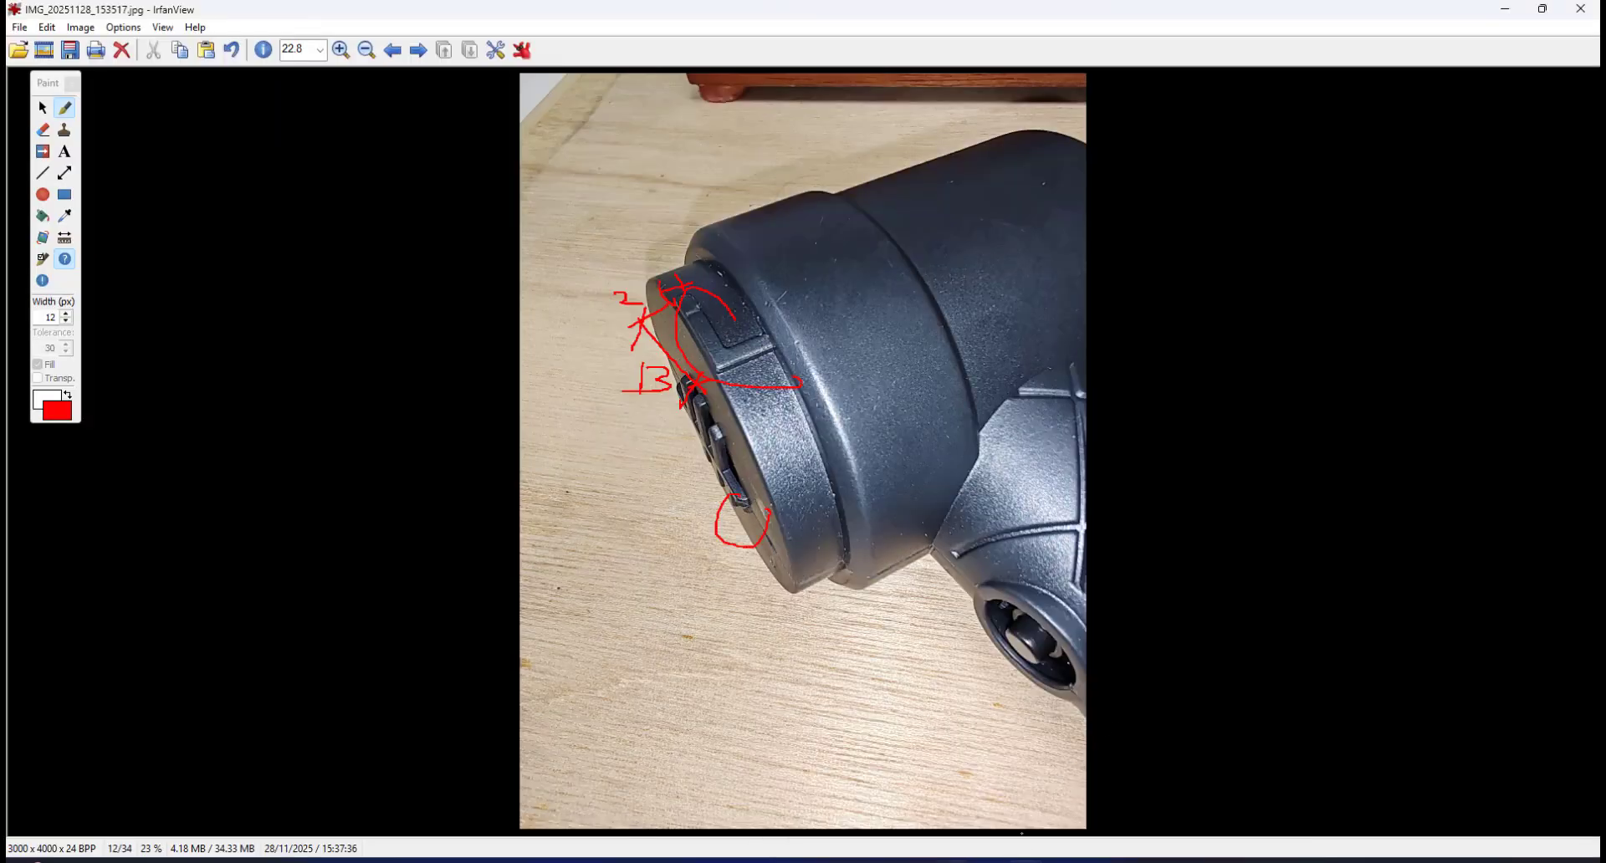
{"action": "left_click", "coordinate": [954, 860]}
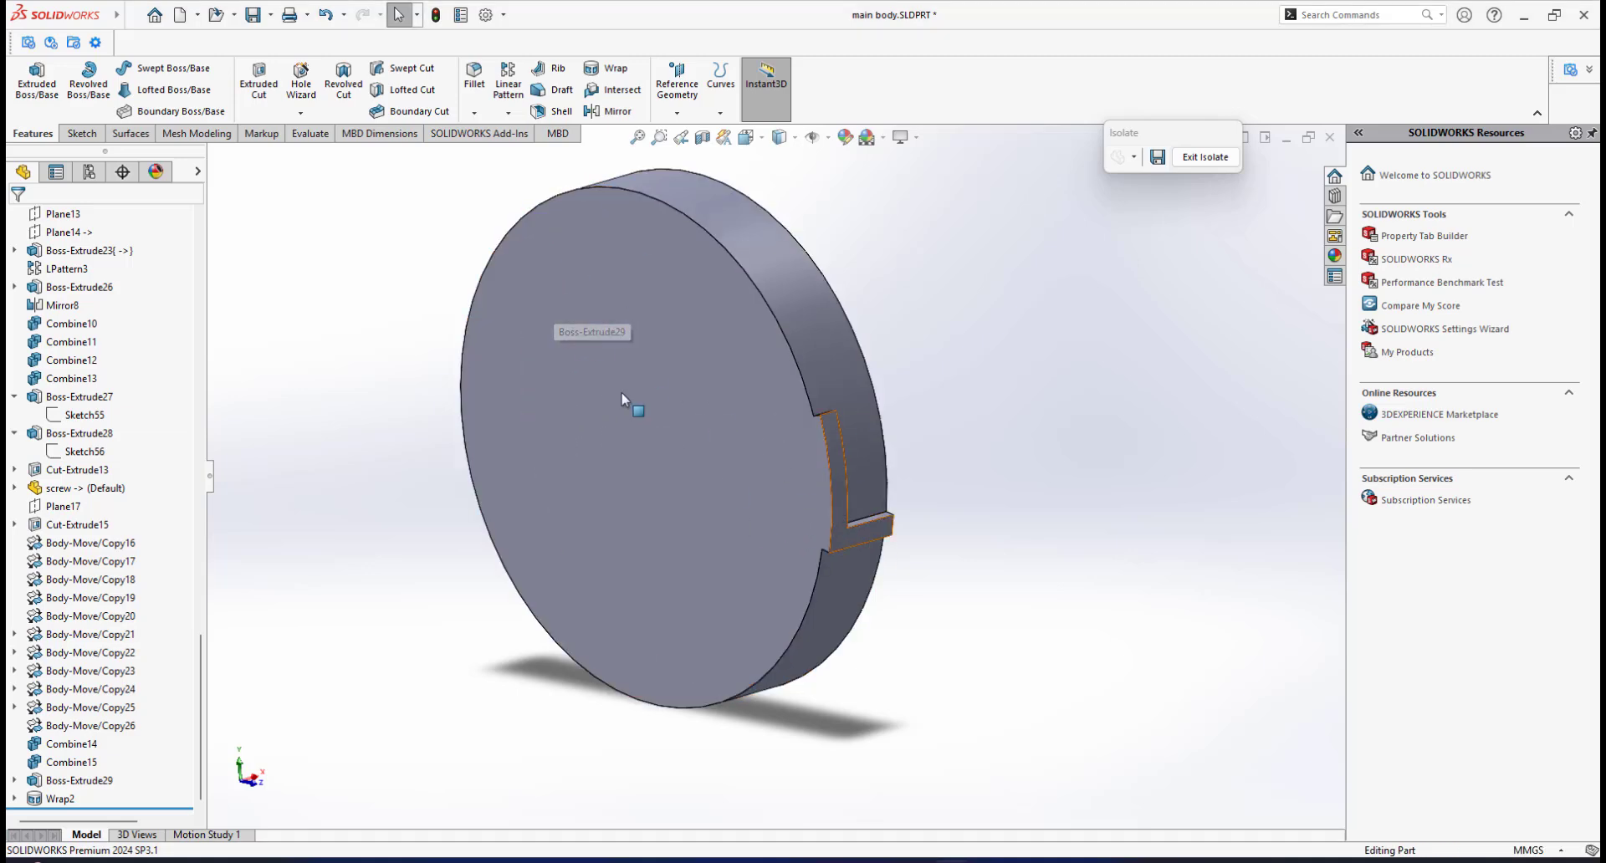
{"action": "middle_click_drag", "start_coordinate": [622, 399], "coordinate": [284, 424]}
{"action": "scroll", "coordinate": [739, 455], "scroll_direction": "down", "scroll_amount": 2}
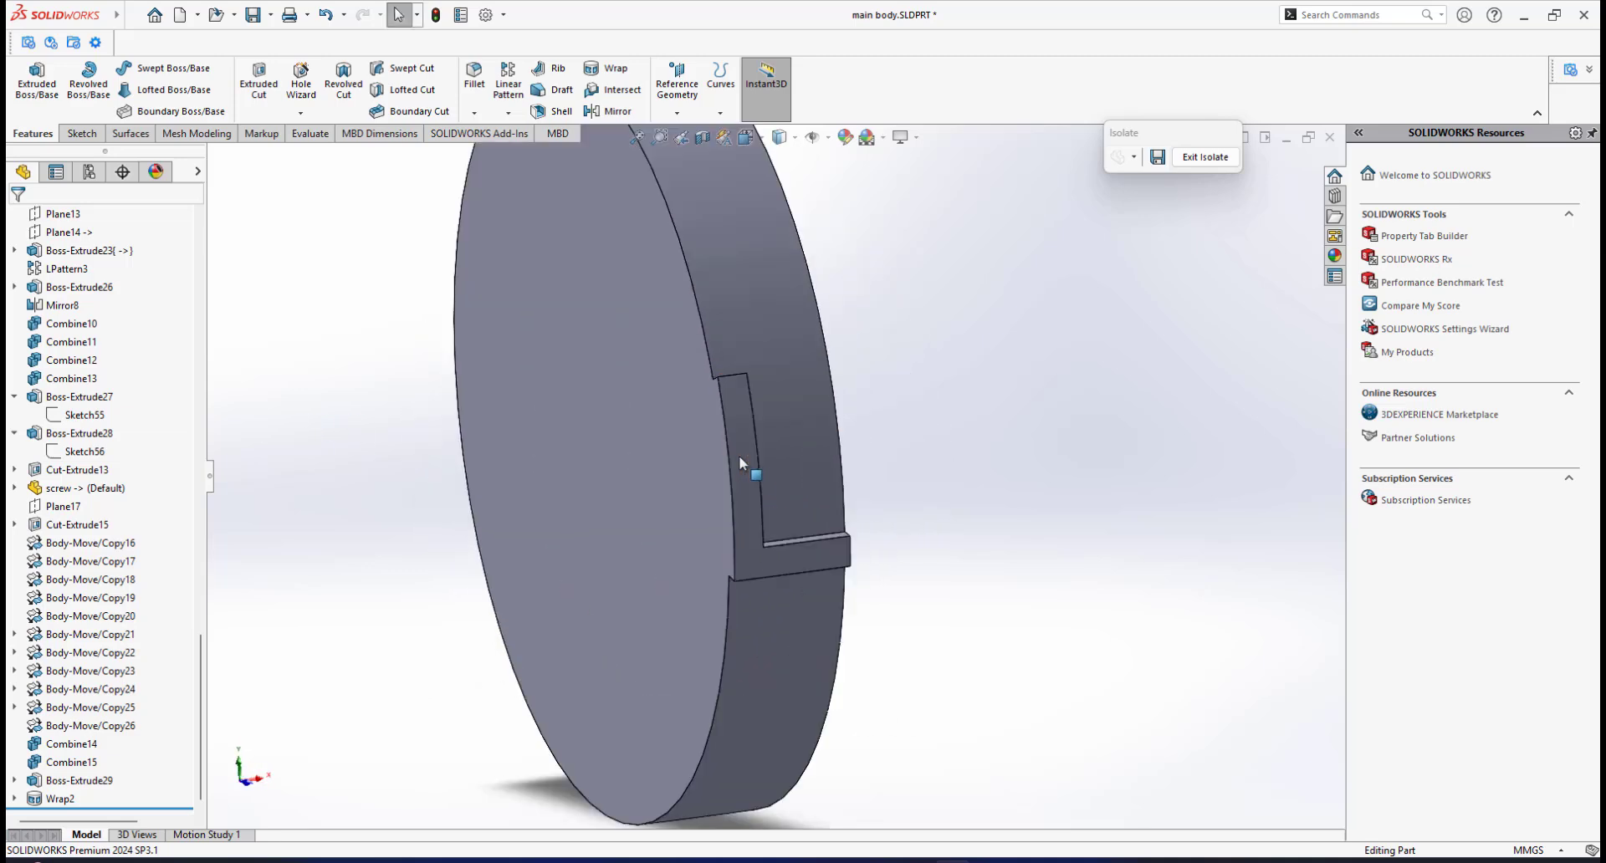
{"action": "middle_click", "coordinate": [739, 455]}
{"action": "mouse_move", "coordinate": [739, 455]}
{"action": "middle_mouse_down"}
{"action": "mouse_move", "coordinate": [720, 454]}
{"action": "mouse_move", "coordinate": [772, 446]}
{"action": "mouse_move", "coordinate": [759, 450]}
{"action": "middle_mouse_up"}
{"action": "scroll", "coordinate": [758, 452], "scroll_direction": "up", "scroll_amount": 3}
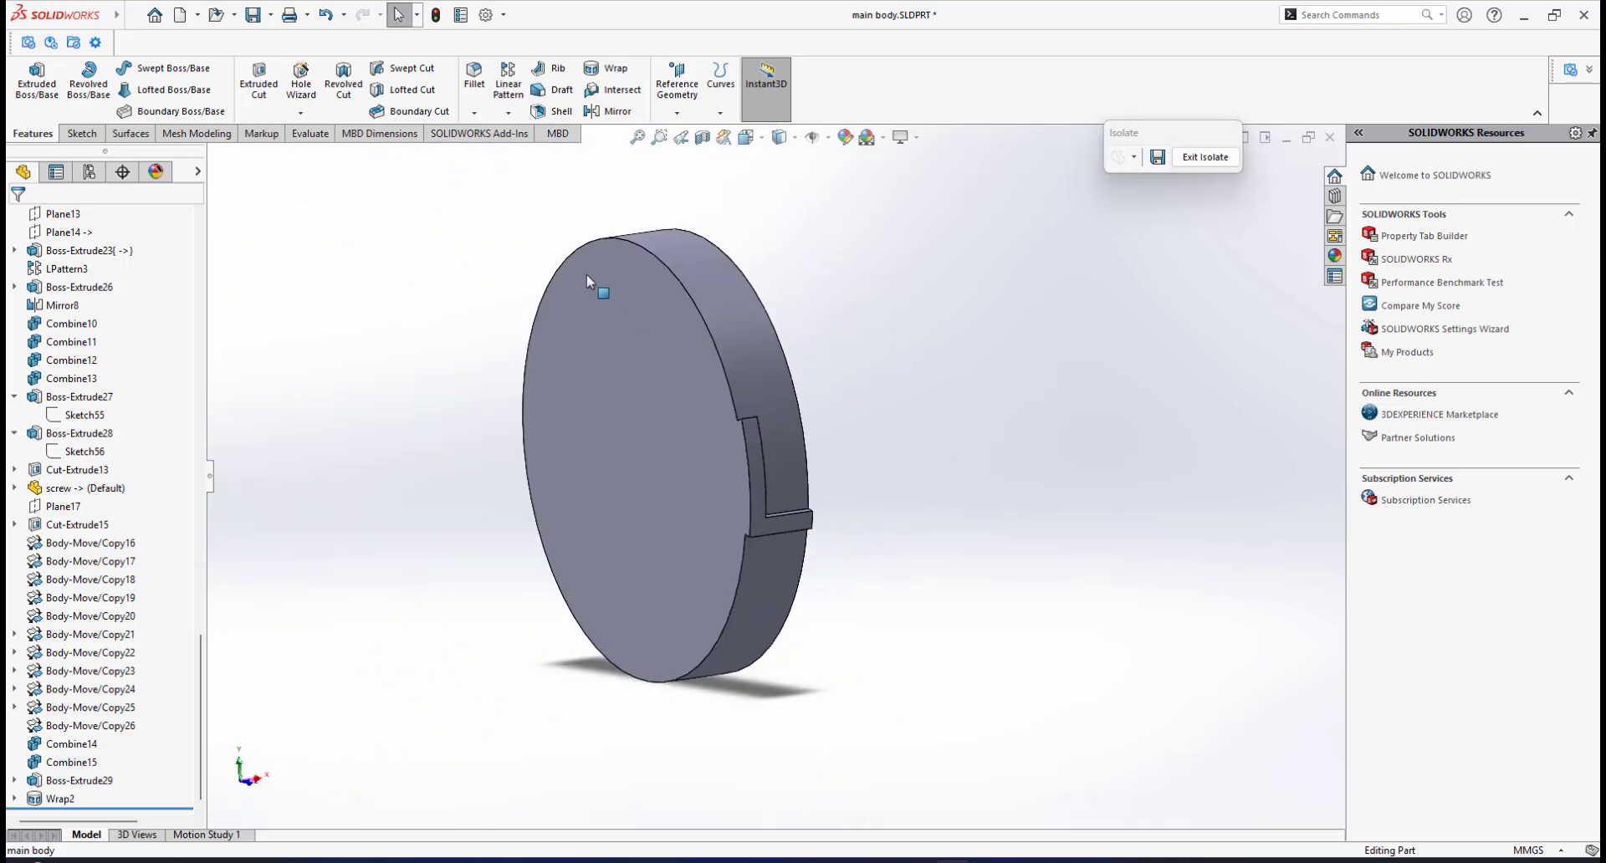
Circular-pattern the L-shaped wrap feature around the disc's circular edge with 2 equally spaced instances over 360 degrees
{"action": "middle_click_drag", "start_coordinate": [587, 275], "coordinate": [761, 423]}
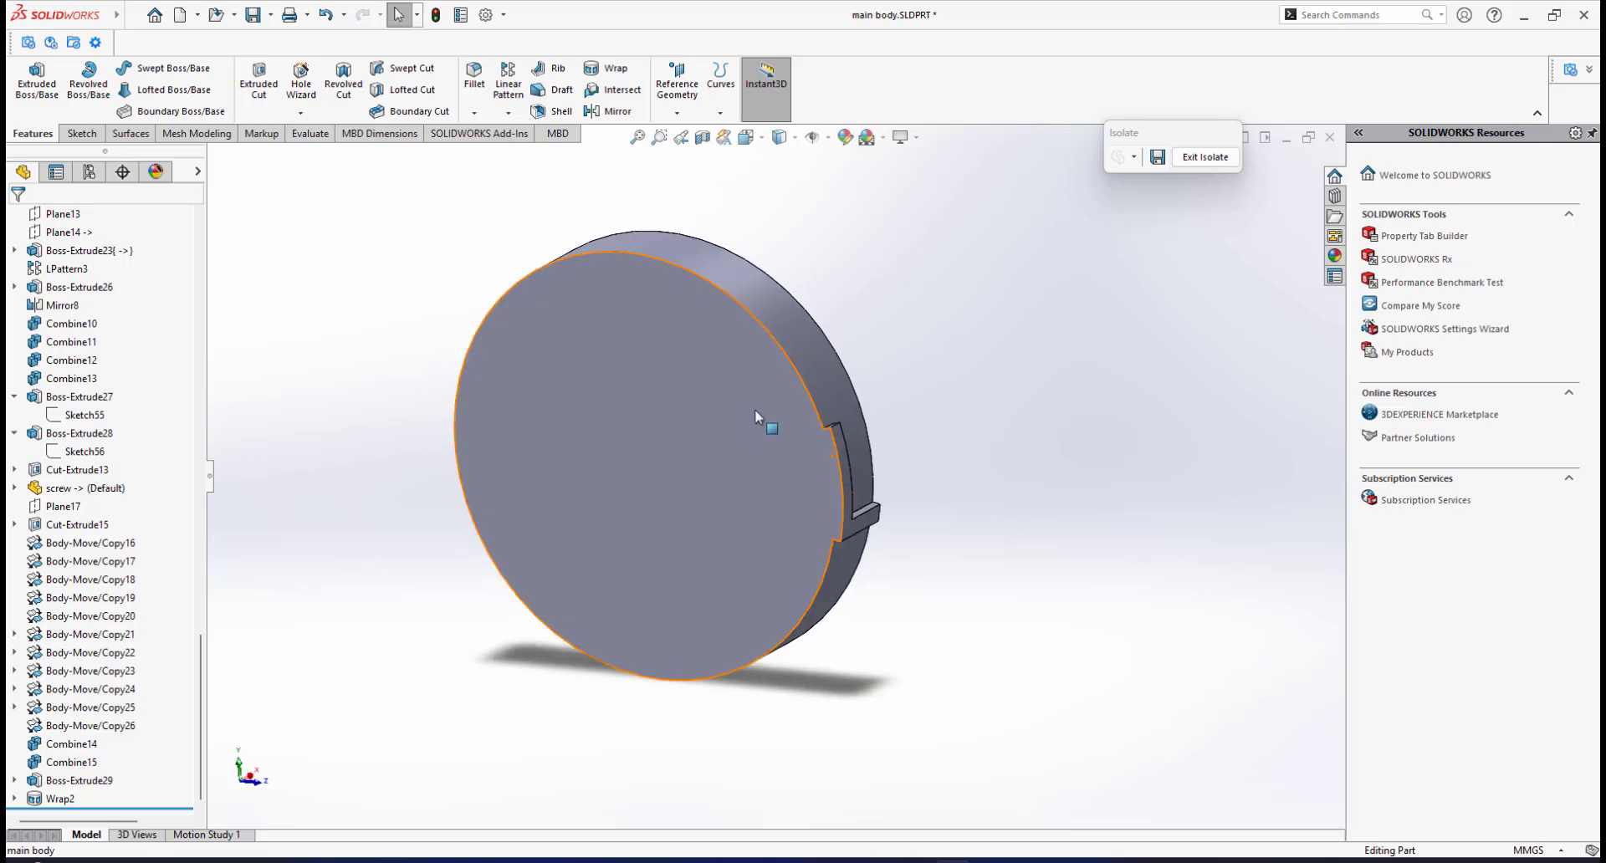
{"action": "left_click", "coordinate": [507, 113]}
{"action": "left_click", "coordinate": [539, 151]}
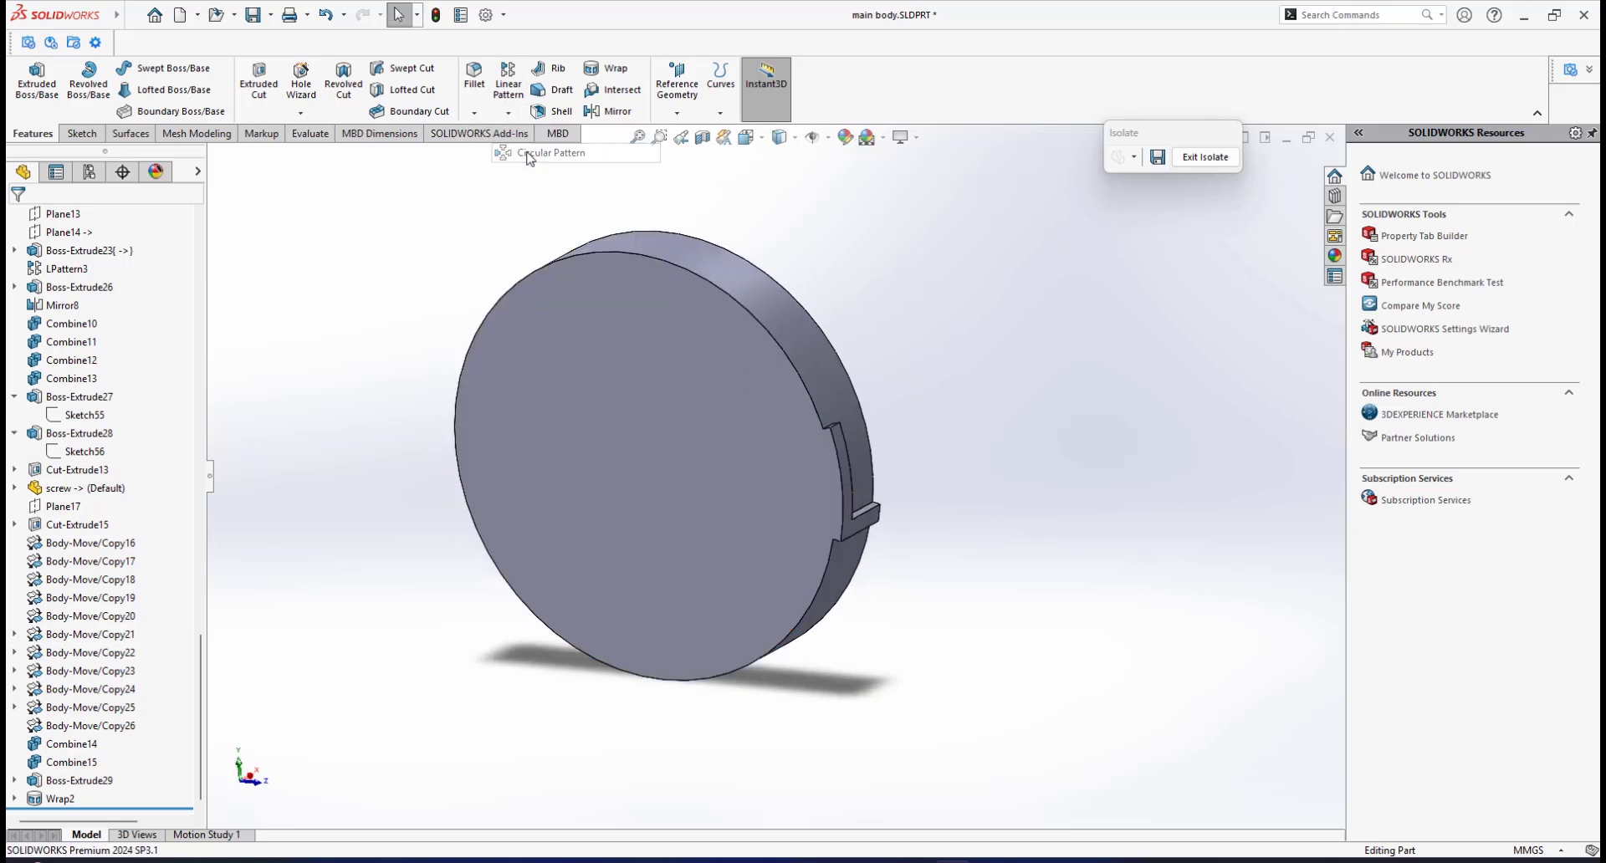
{"action": "left_click", "coordinate": [148, 272]}
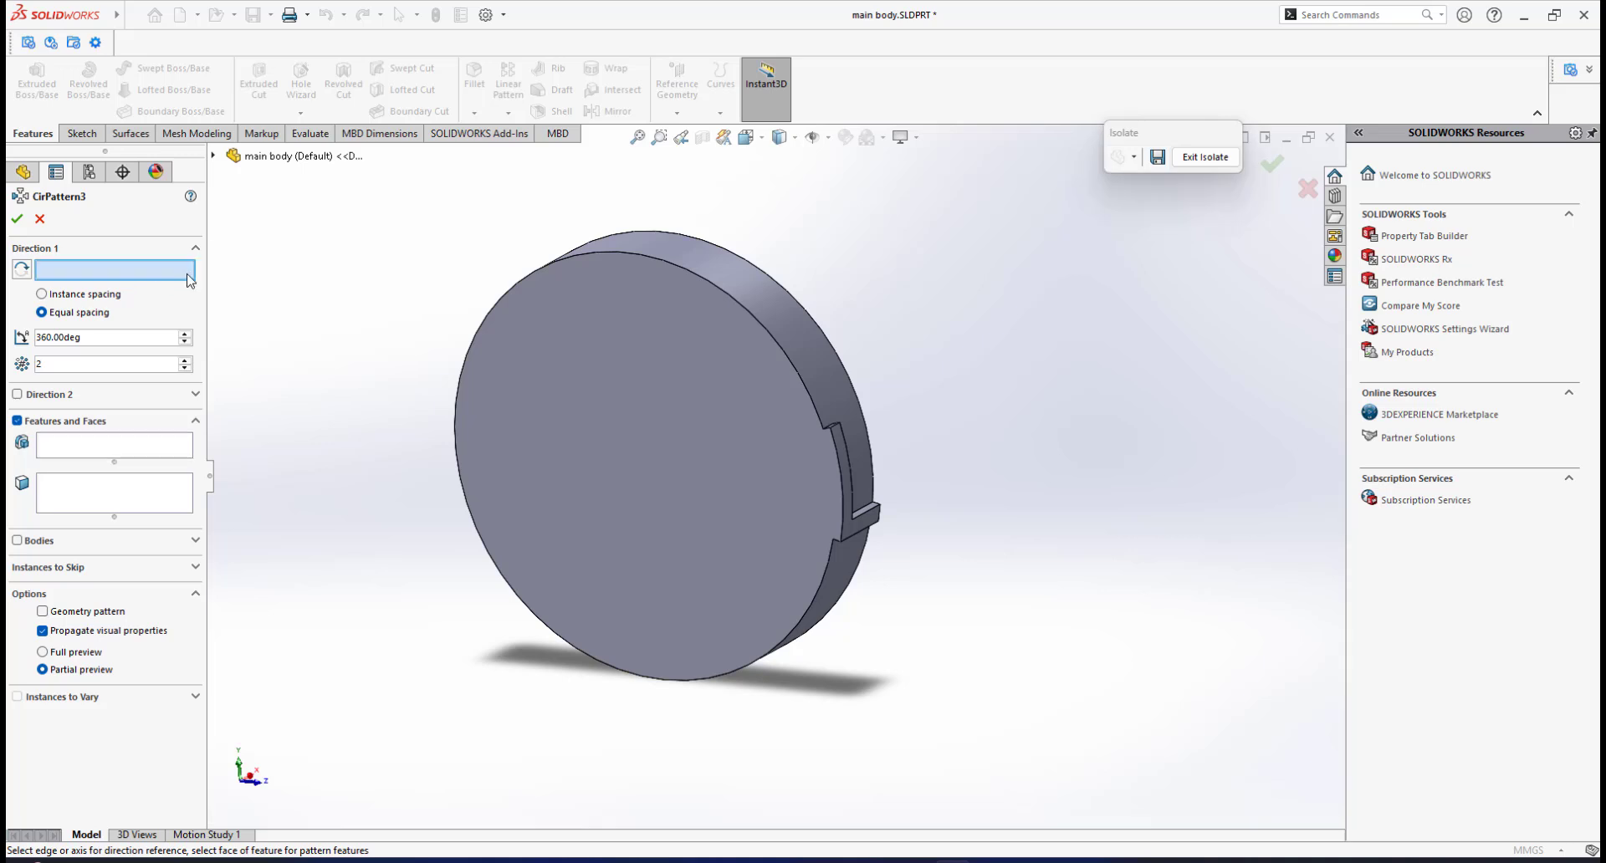
{"action": "left_click", "coordinate": [708, 282]}
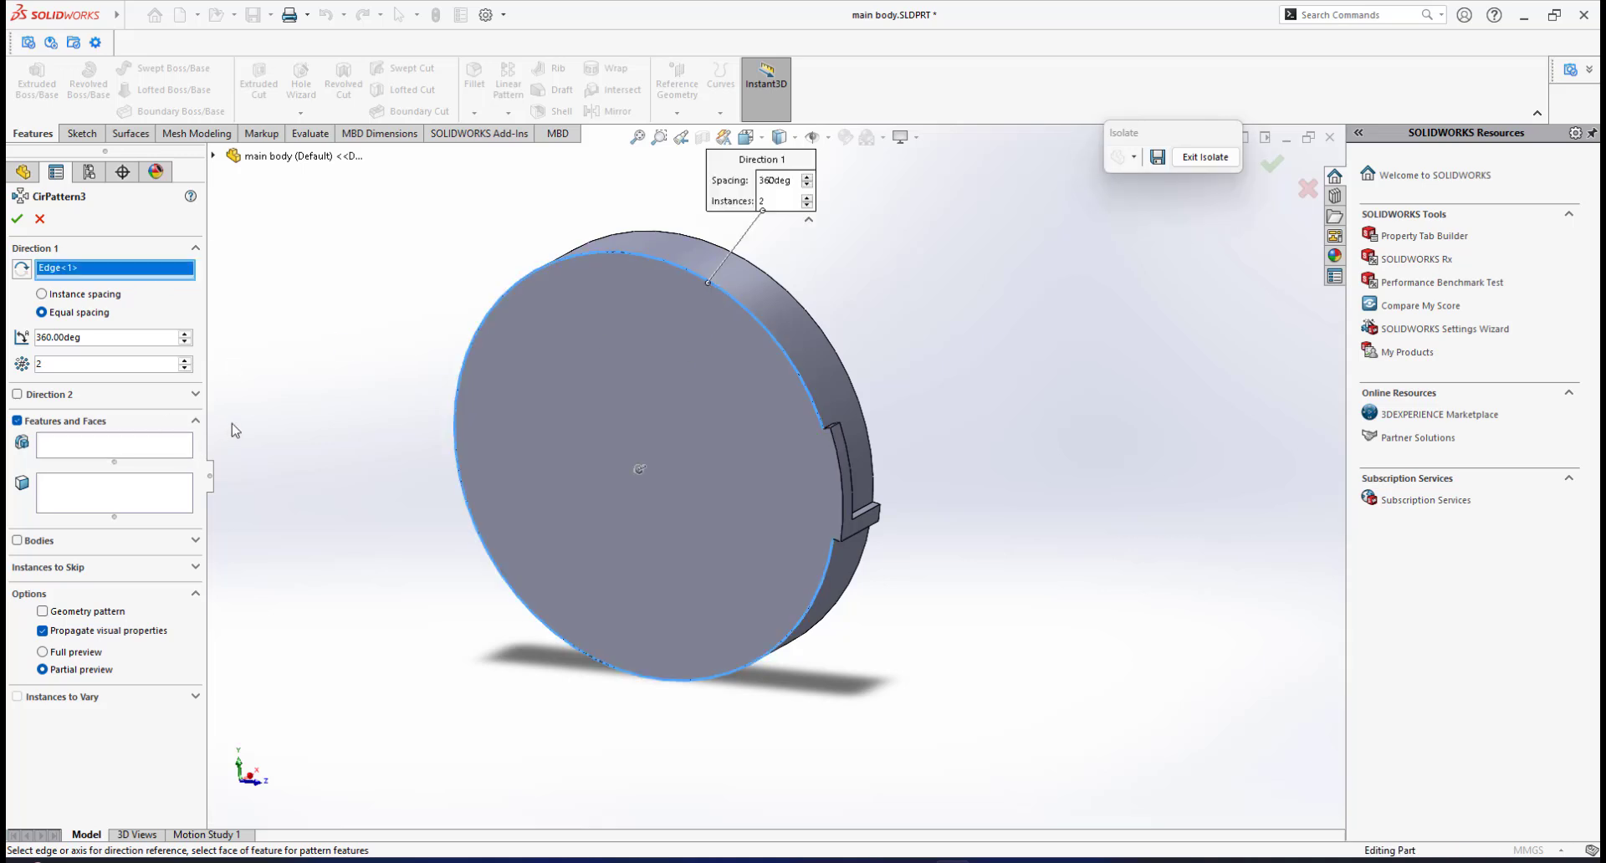
{"action": "left_click", "coordinate": [85, 455]}
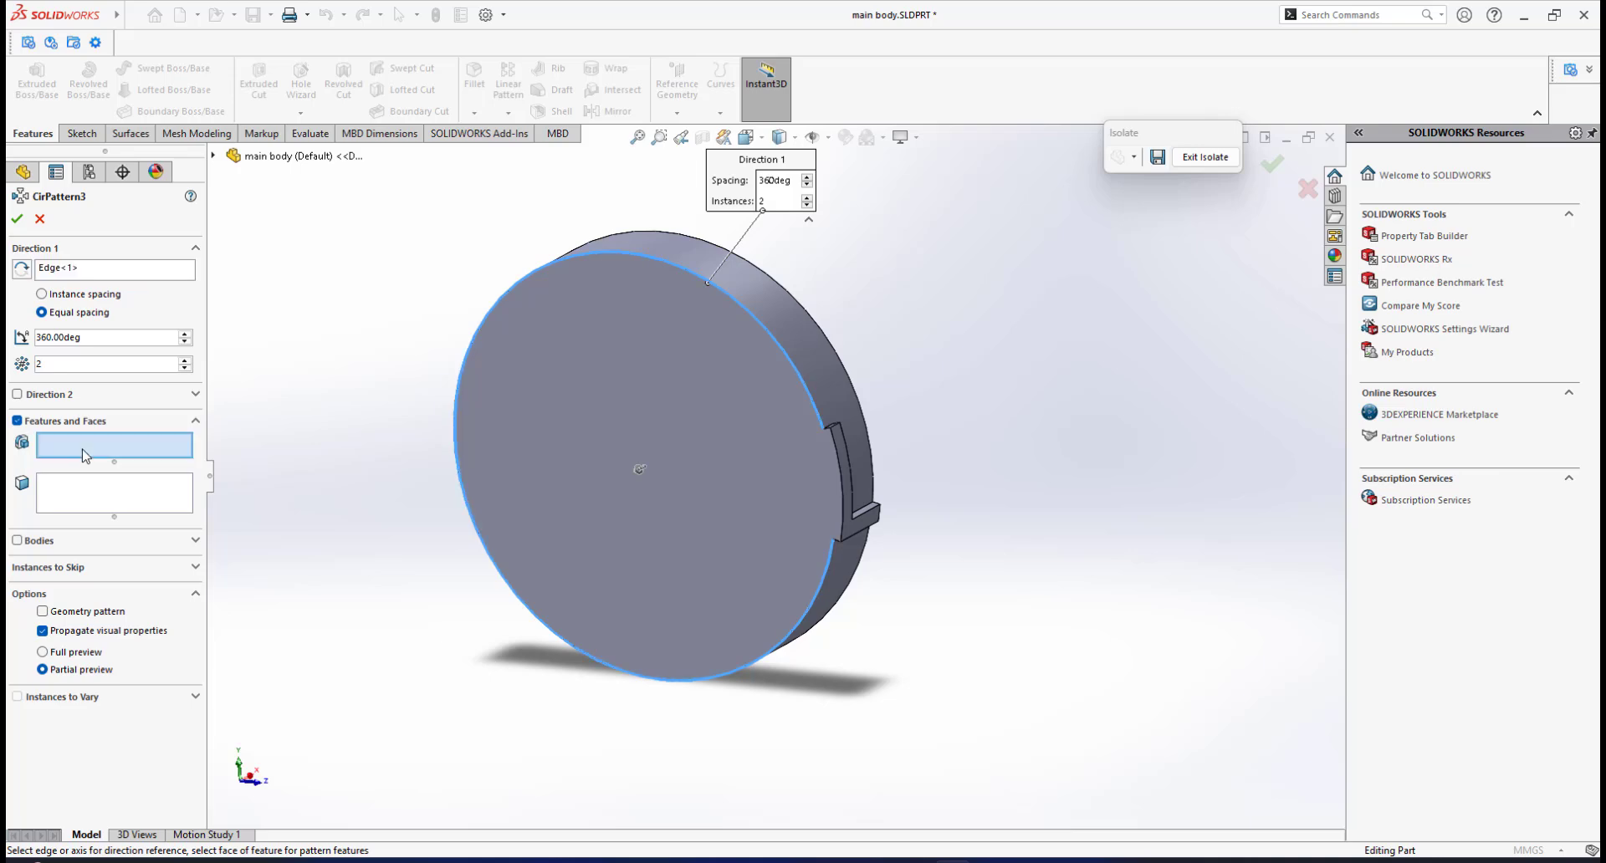
{"action": "left_click", "coordinate": [215, 156]}
{"action": "scroll", "coordinate": [294, 586], "scroll_direction": "down", "scroll_amount": 5}
{"action": "scroll", "coordinate": [294, 604], "scroll_direction": "down", "scroll_amount": 10}
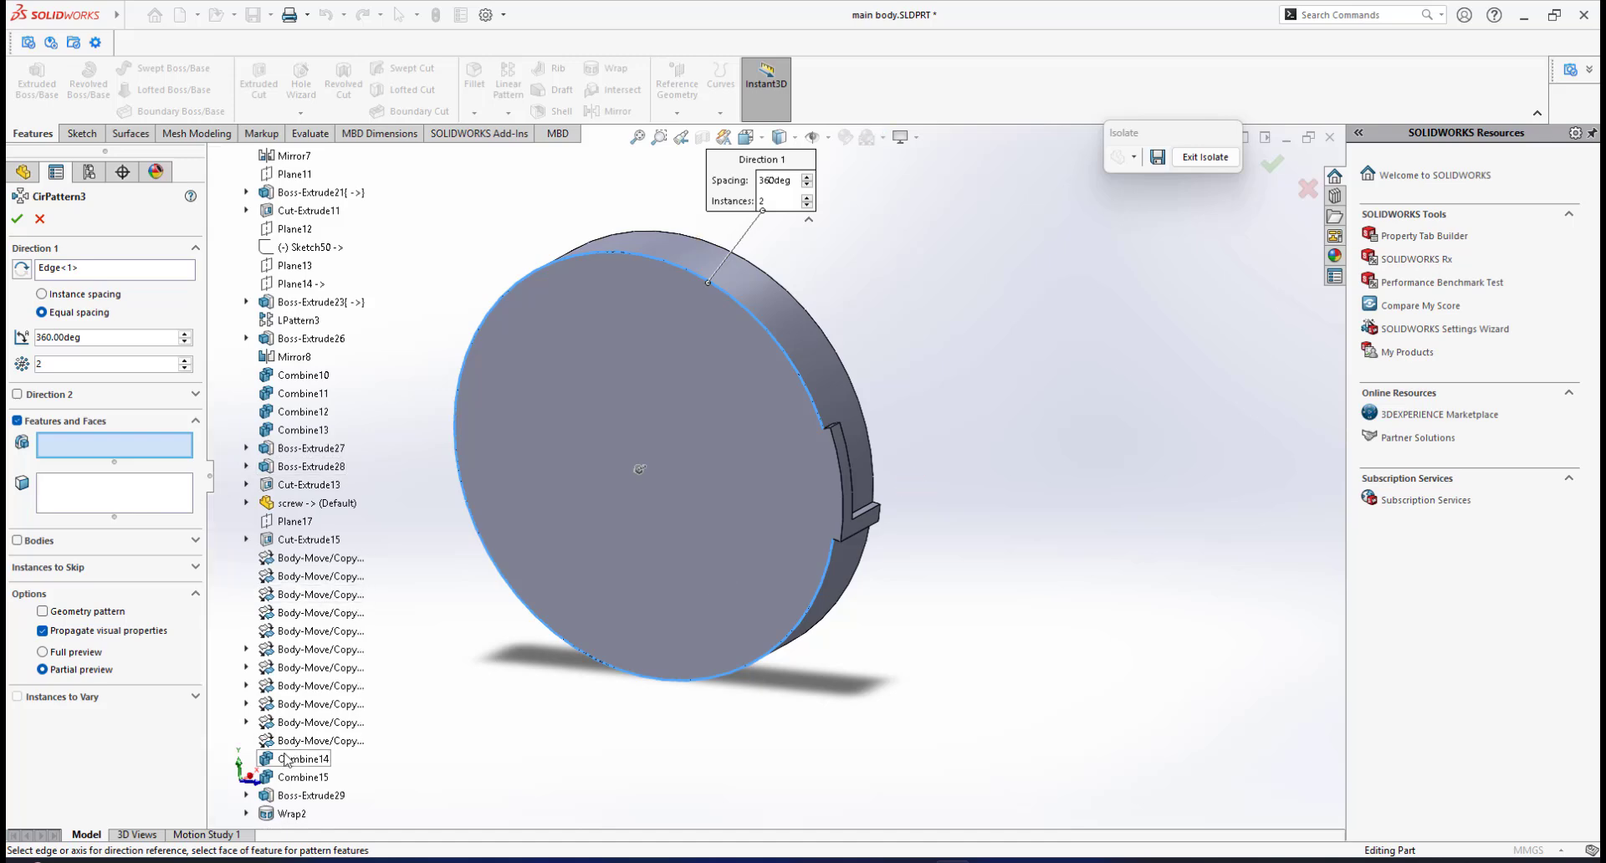
{"action": "left_click", "coordinate": [292, 813]}
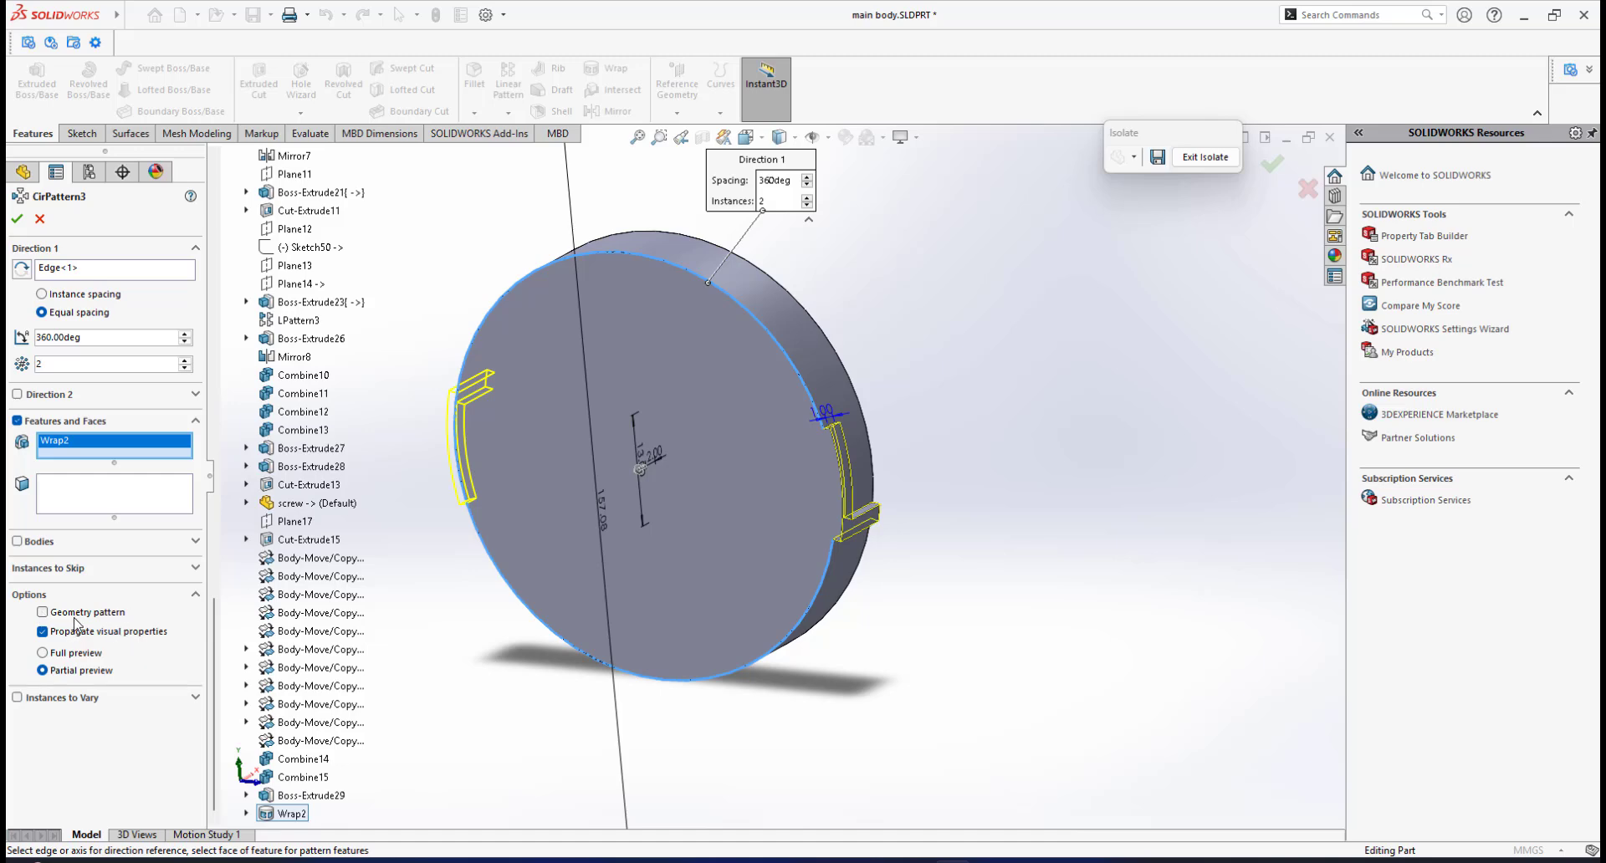
{"action": "left_click", "coordinate": [19, 220]}
Edit the circular pattern of the L-shaped wrap to use a geometry pattern with all bodies in its feature scope
{"action": "middle_click_drag", "start_coordinate": [396, 311], "coordinate": [468, 469]}
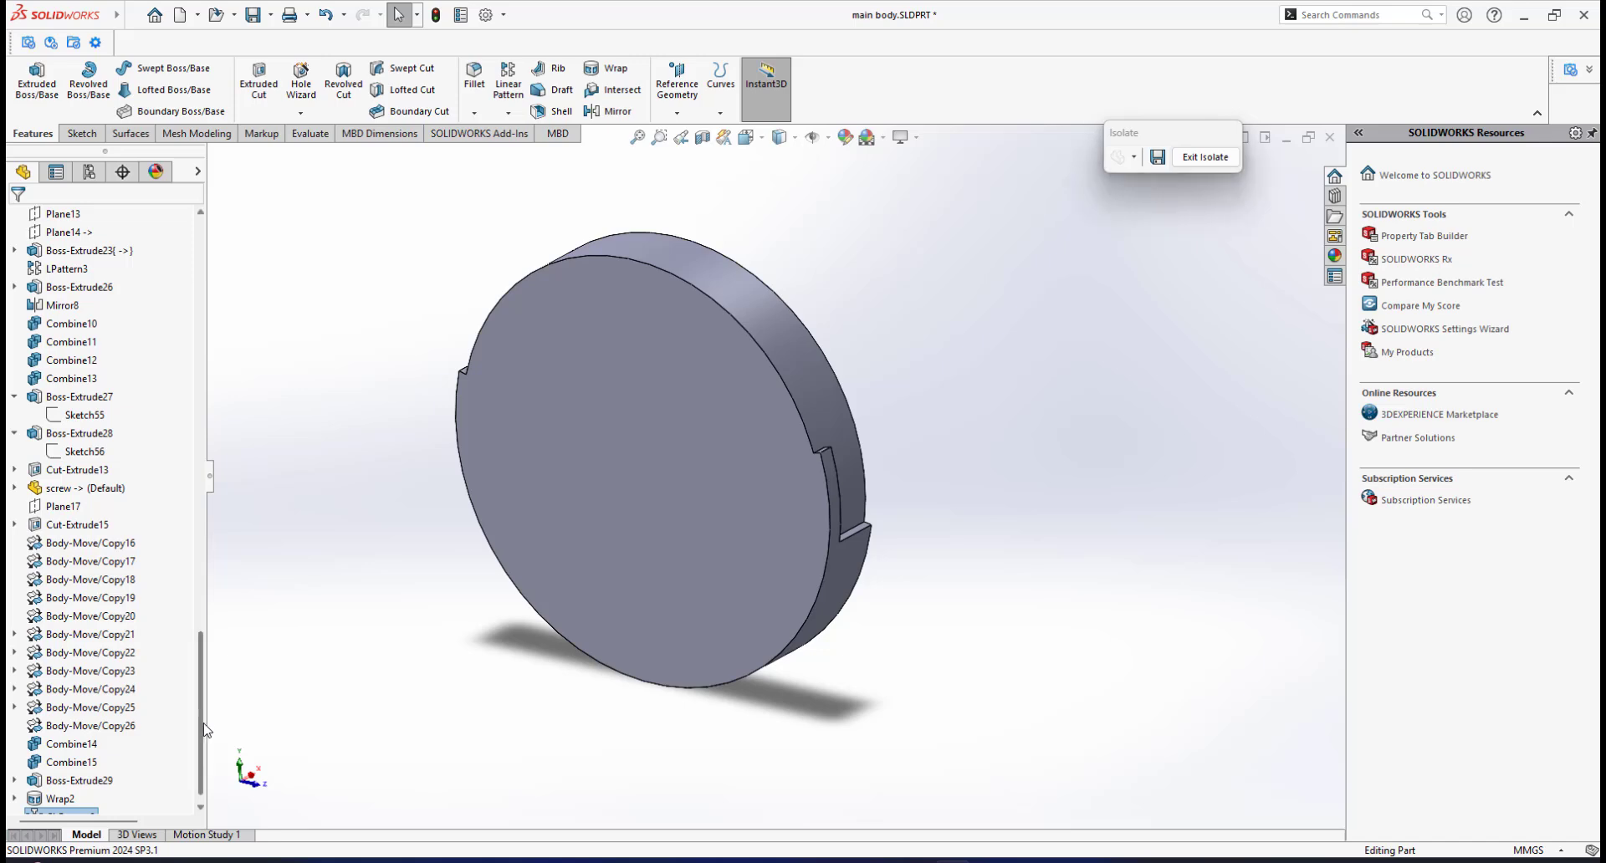
{"action": "scroll", "coordinate": [109, 801], "scroll_direction": "down", "scroll_amount": 1}
{"action": "left_click", "coordinate": [57, 801]}
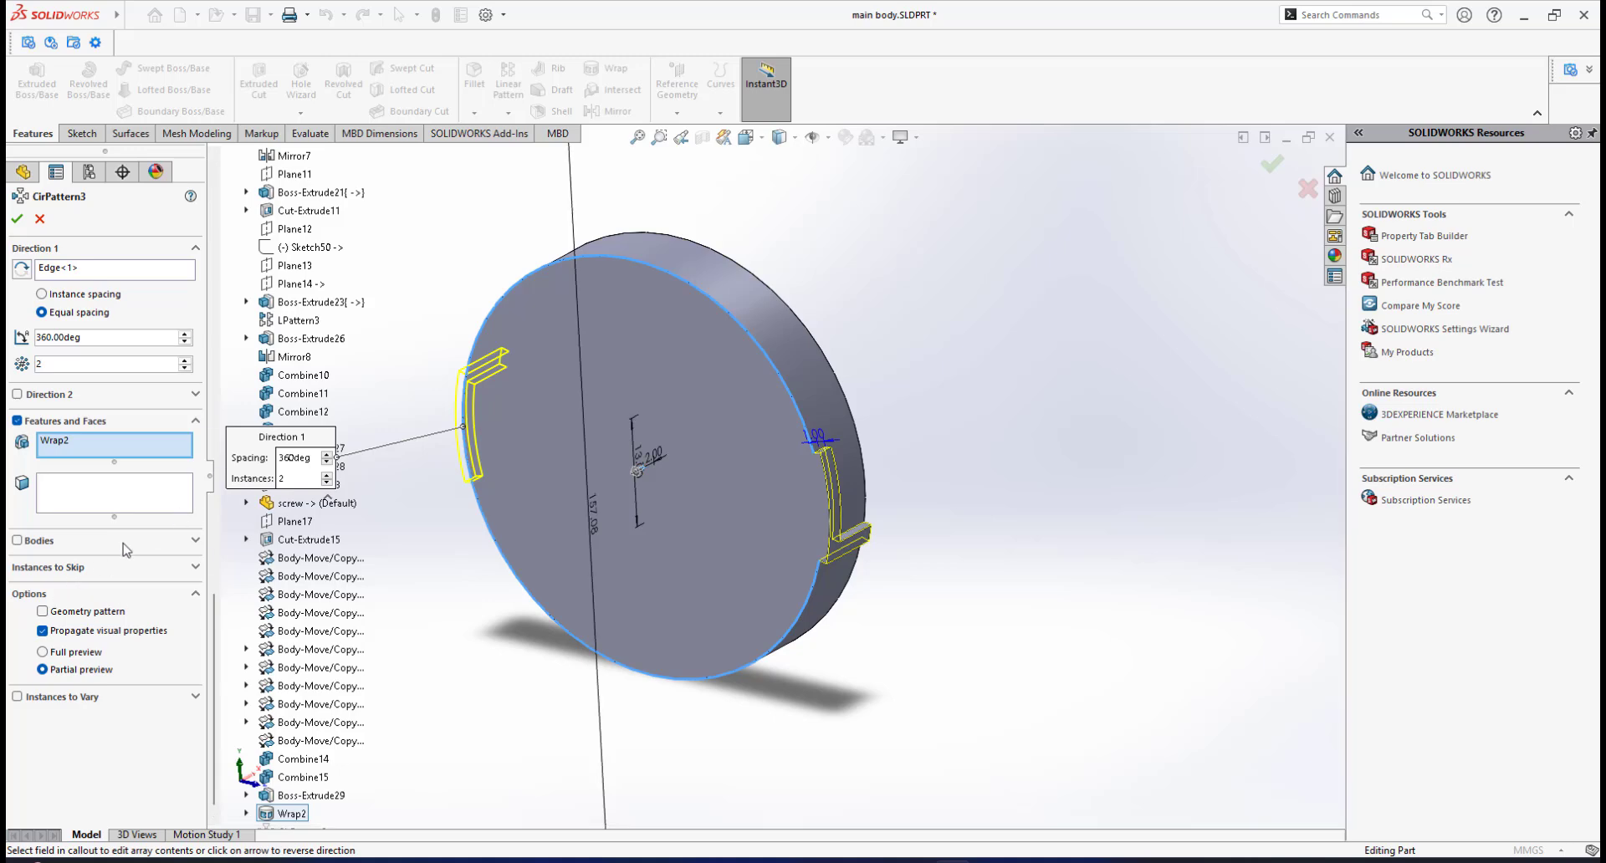
{"action": "left_click", "coordinate": [42, 612]}
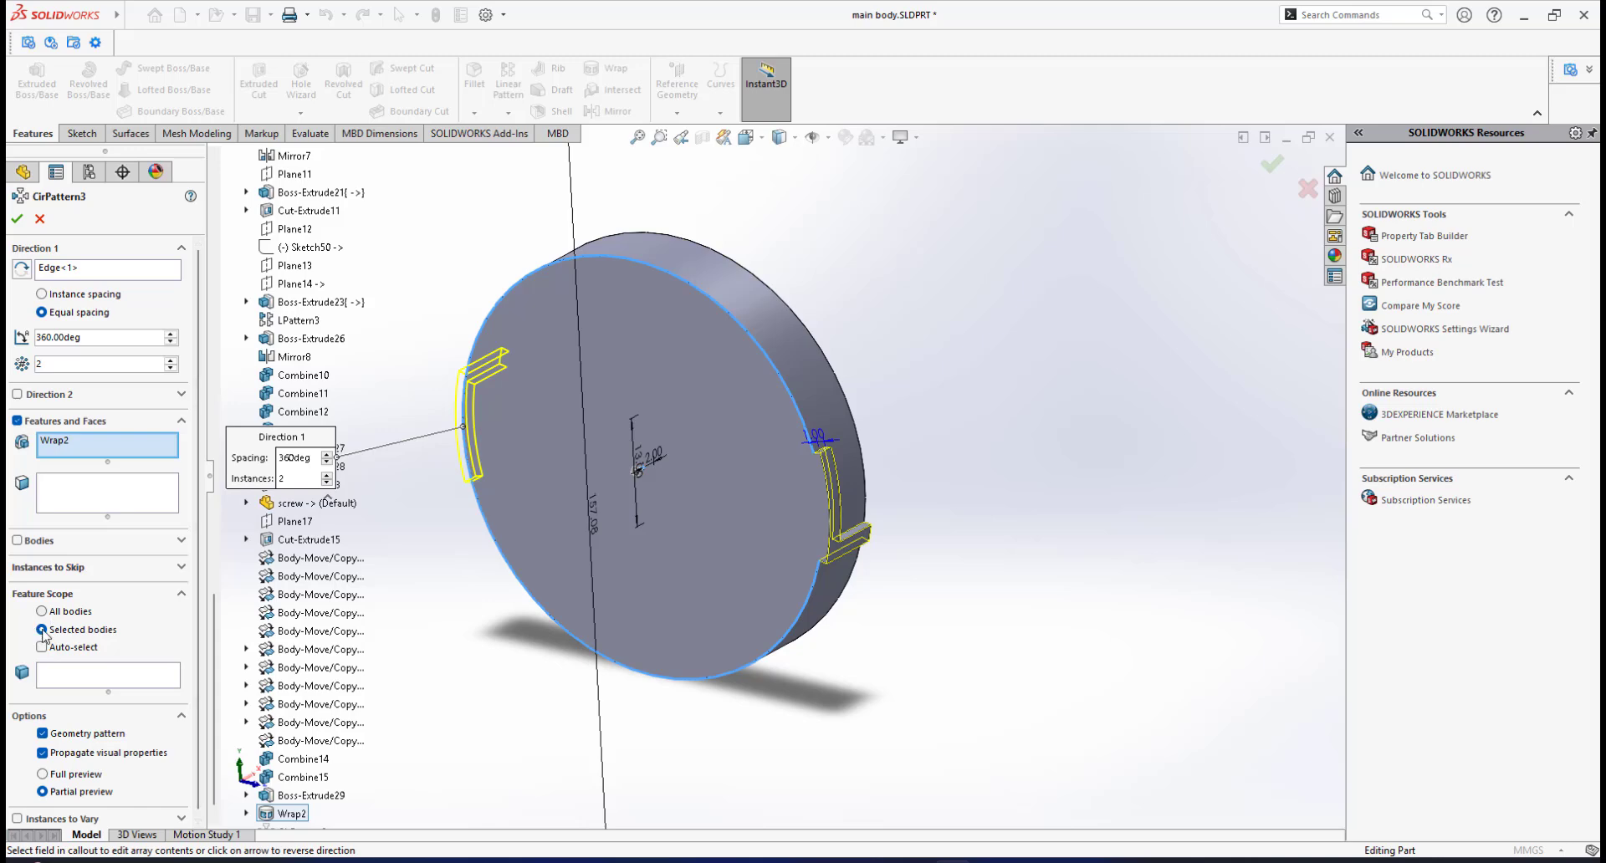
{"action": "left_click", "coordinate": [43, 613]}
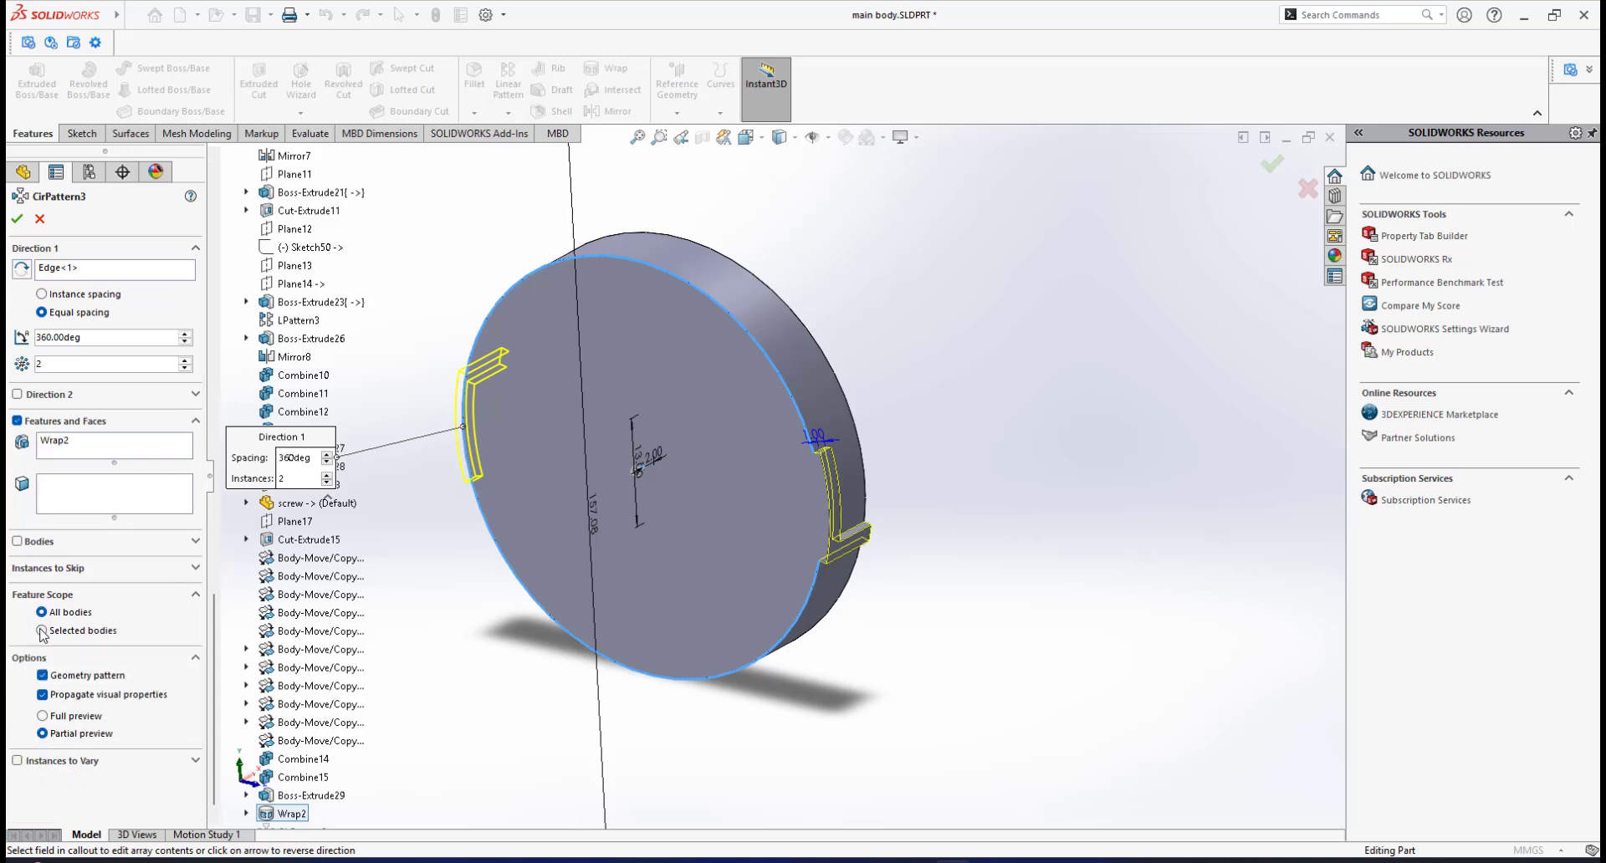
{"action": "left_click", "coordinate": [42, 632]}
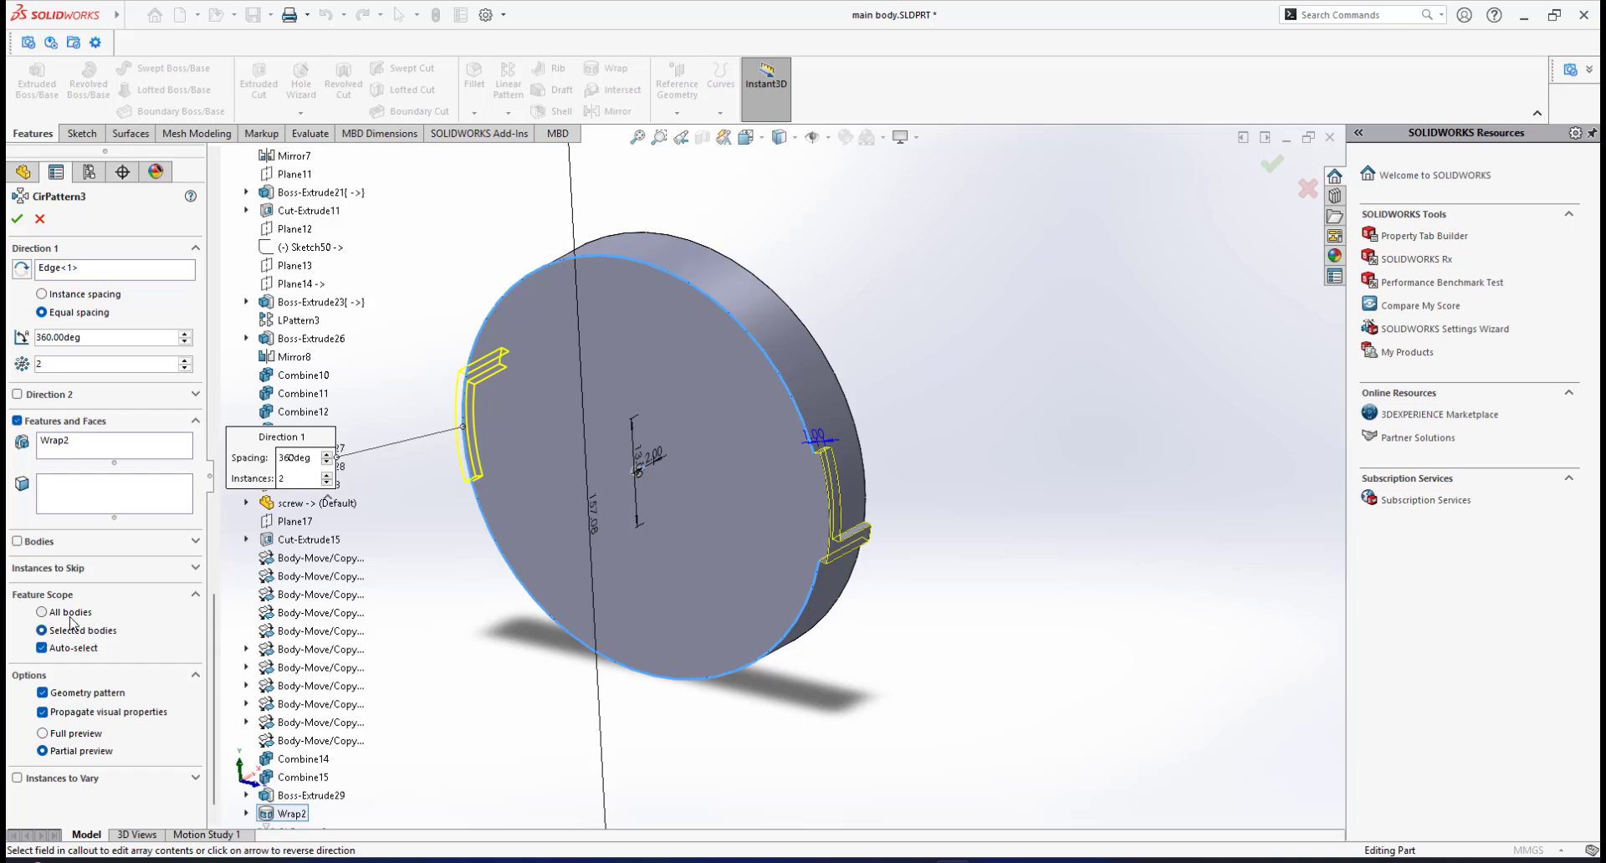
{"action": "left_click", "coordinate": [43, 614]}
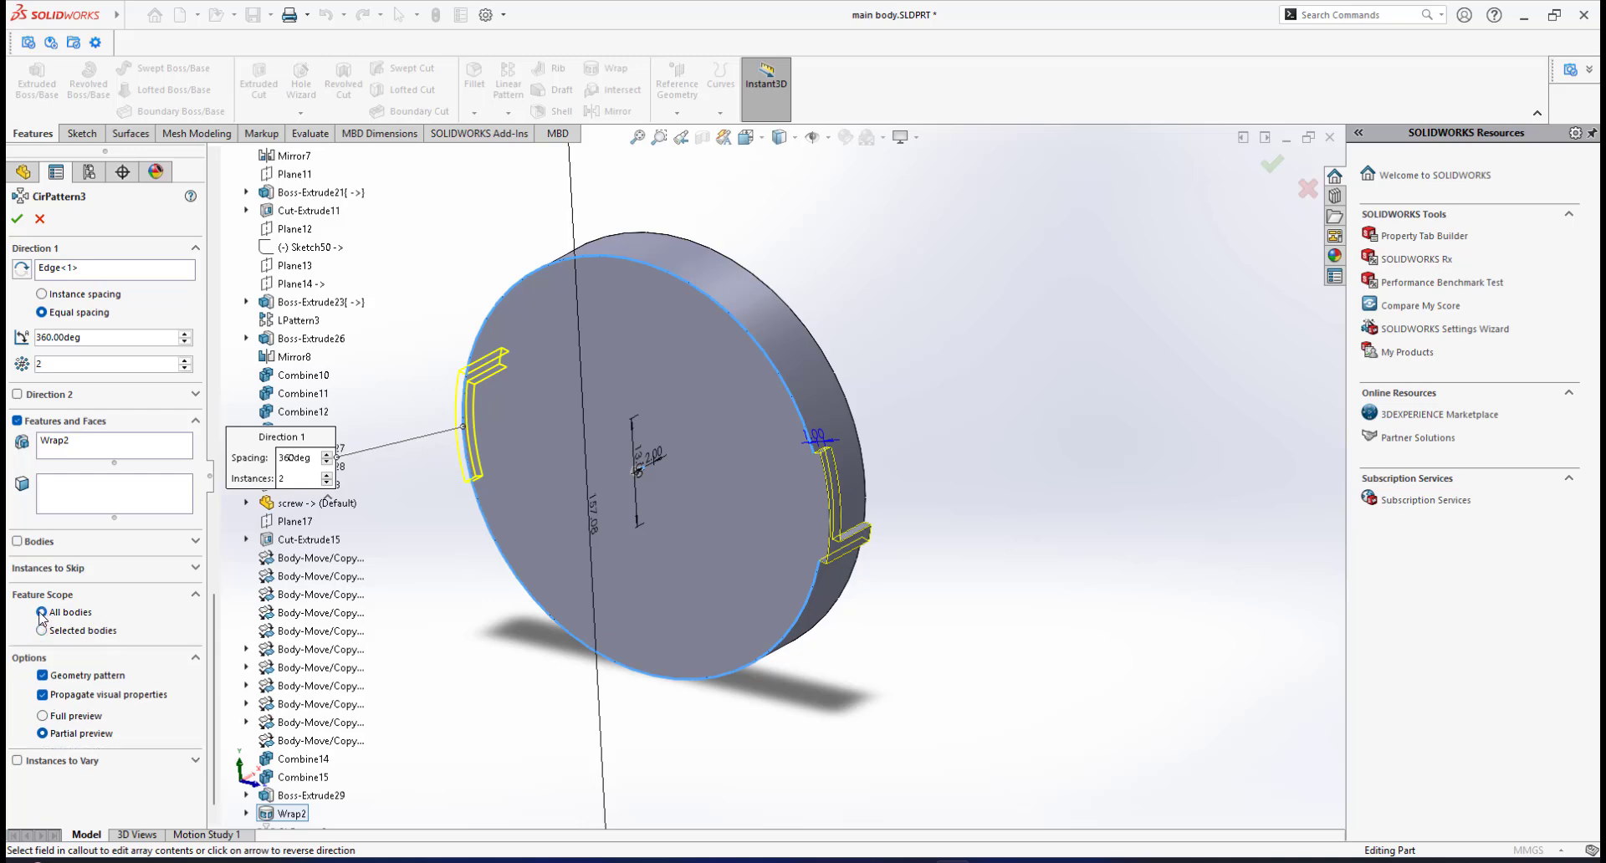
{"action": "left_click", "coordinate": [18, 220]}
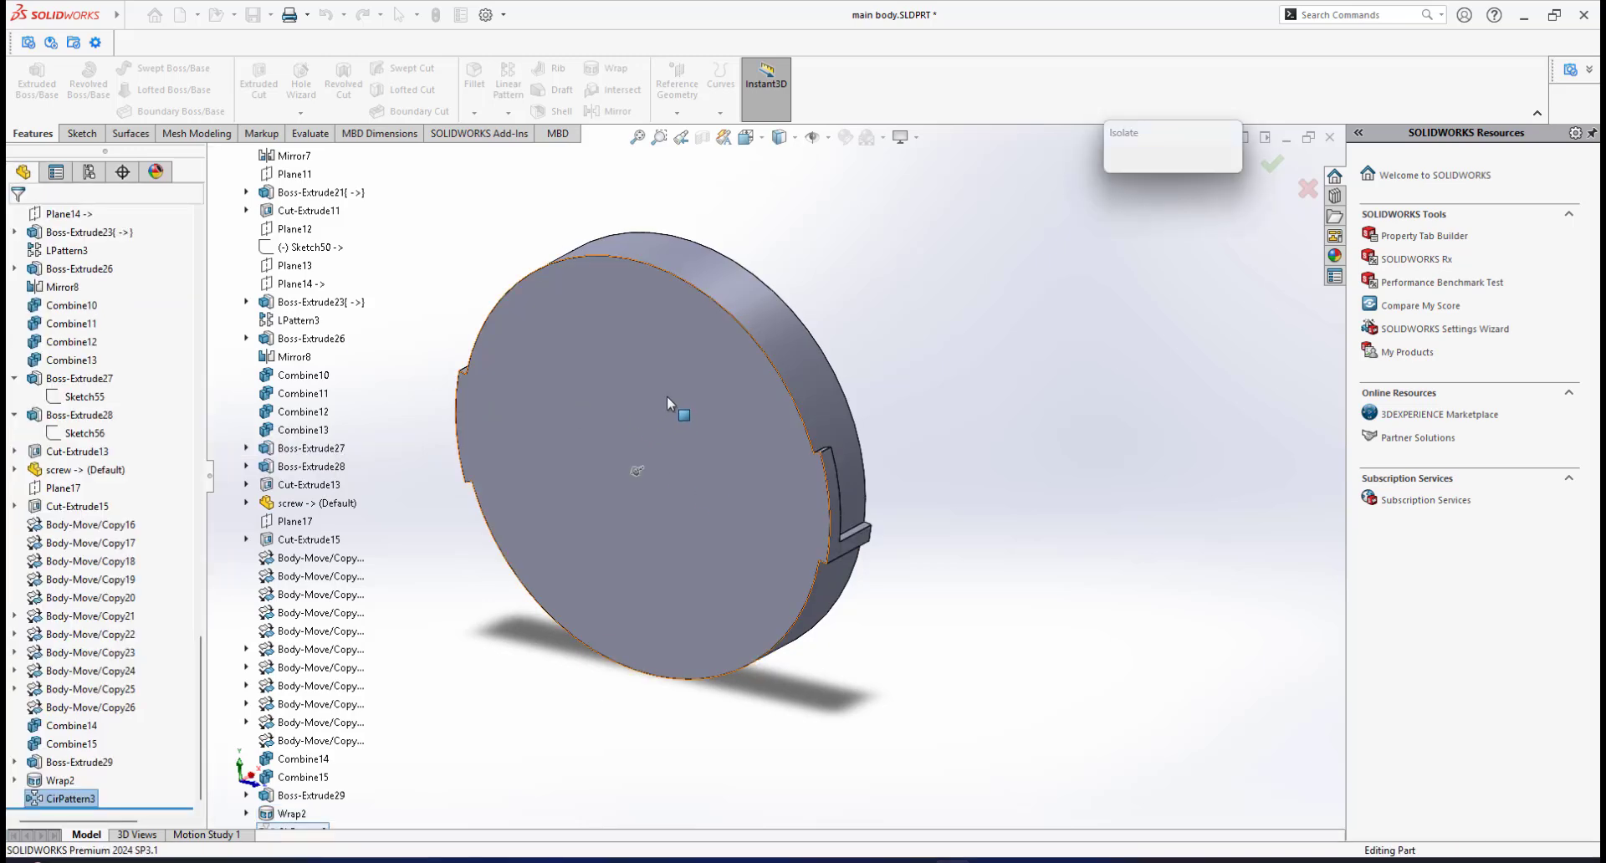
Exit isolation to check the patterned L shapes against the vacuum's front collar, and isolate the disc body again
{"action": "middle_click_drag", "start_coordinate": [666, 394], "coordinate": [746, 376]}
{"action": "scroll", "coordinate": [707, 381], "scroll_direction": "down", "scroll_amount": 1}
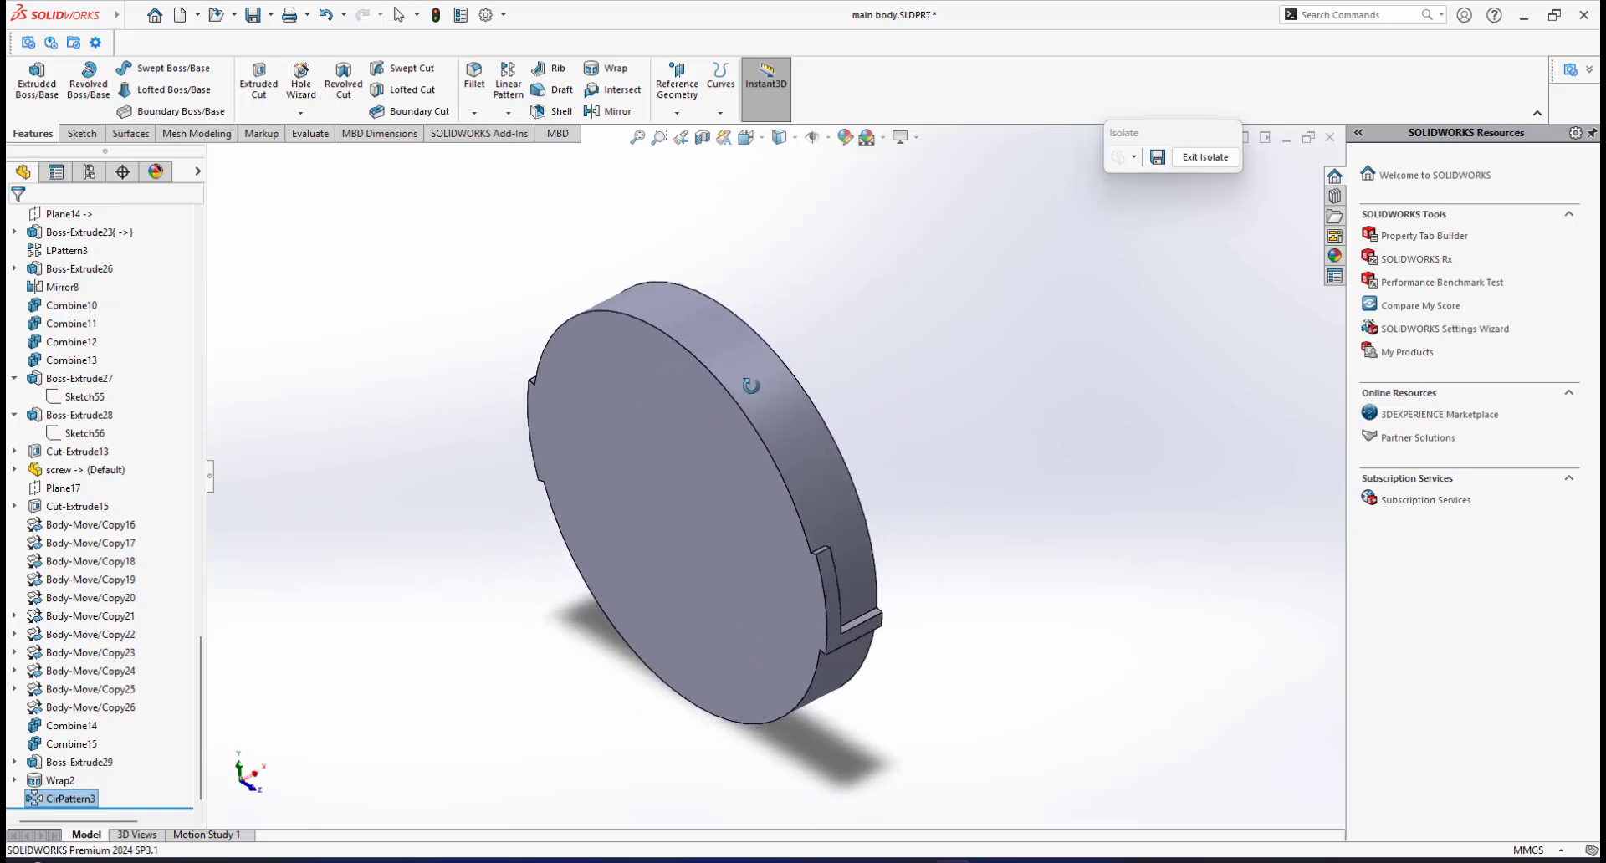
{"action": "left_click", "coordinate": [1204, 163]}
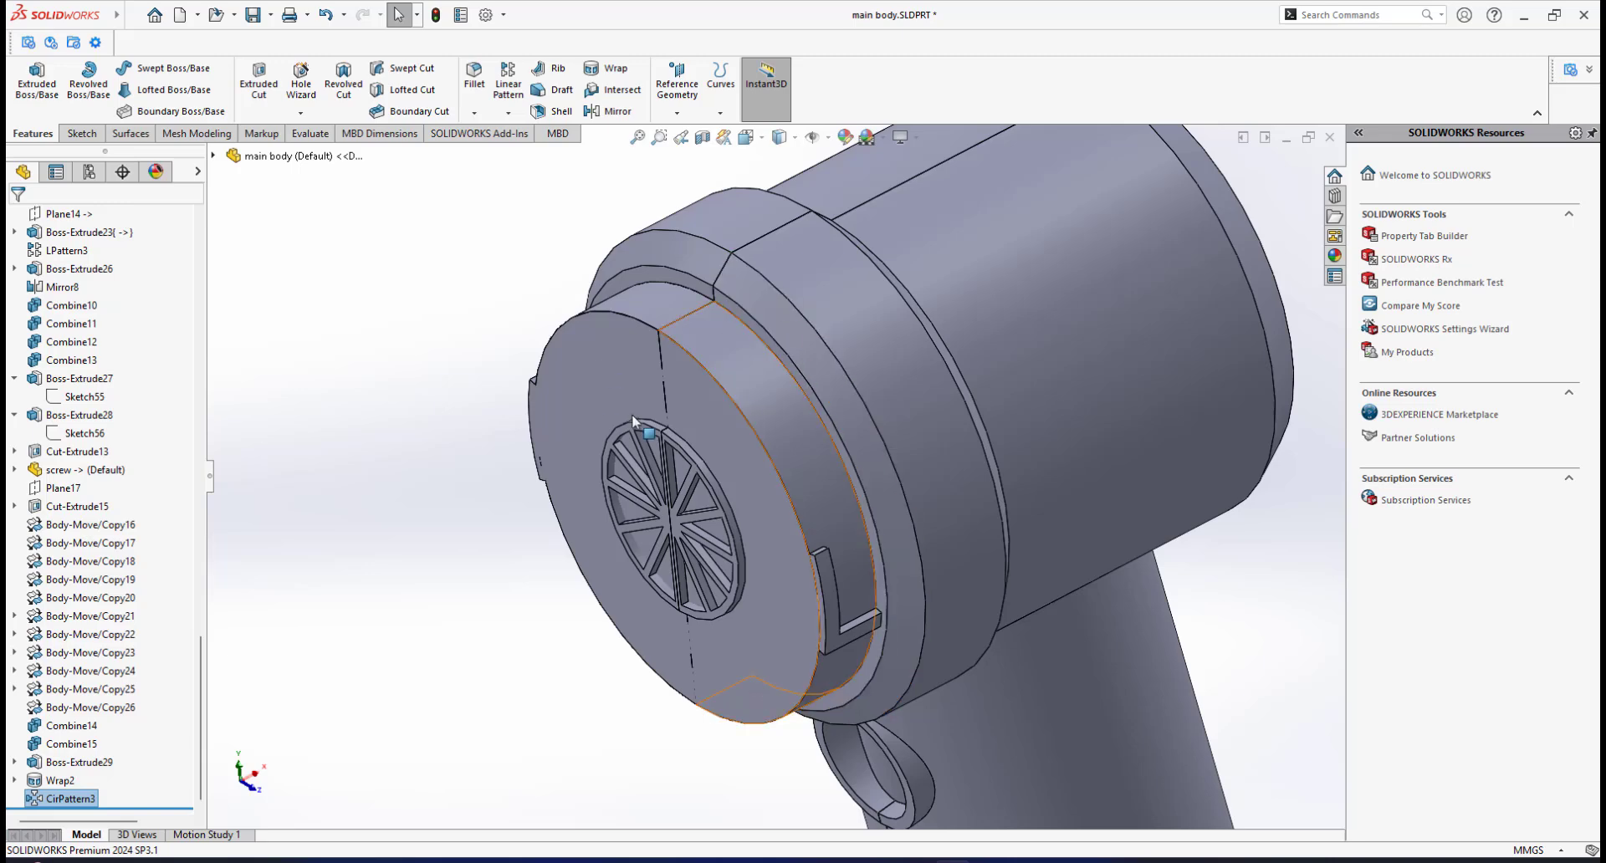
{"action": "left_click", "coordinate": [203, 240]}
{"action": "left_click", "coordinate": [202, 243]}
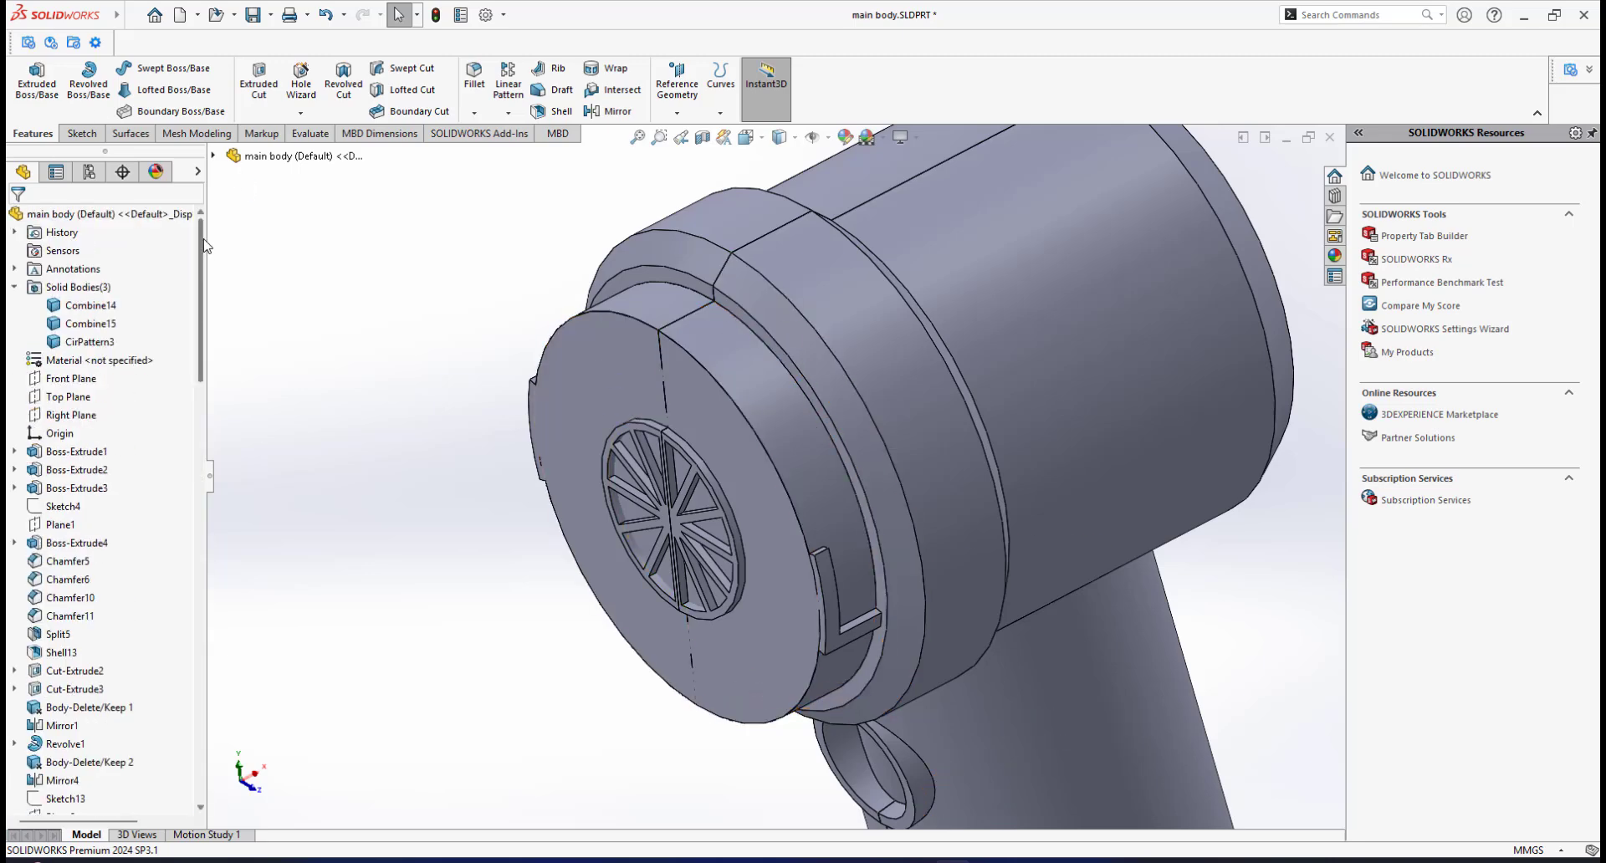
{"action": "right_click", "coordinate": [86, 343]}
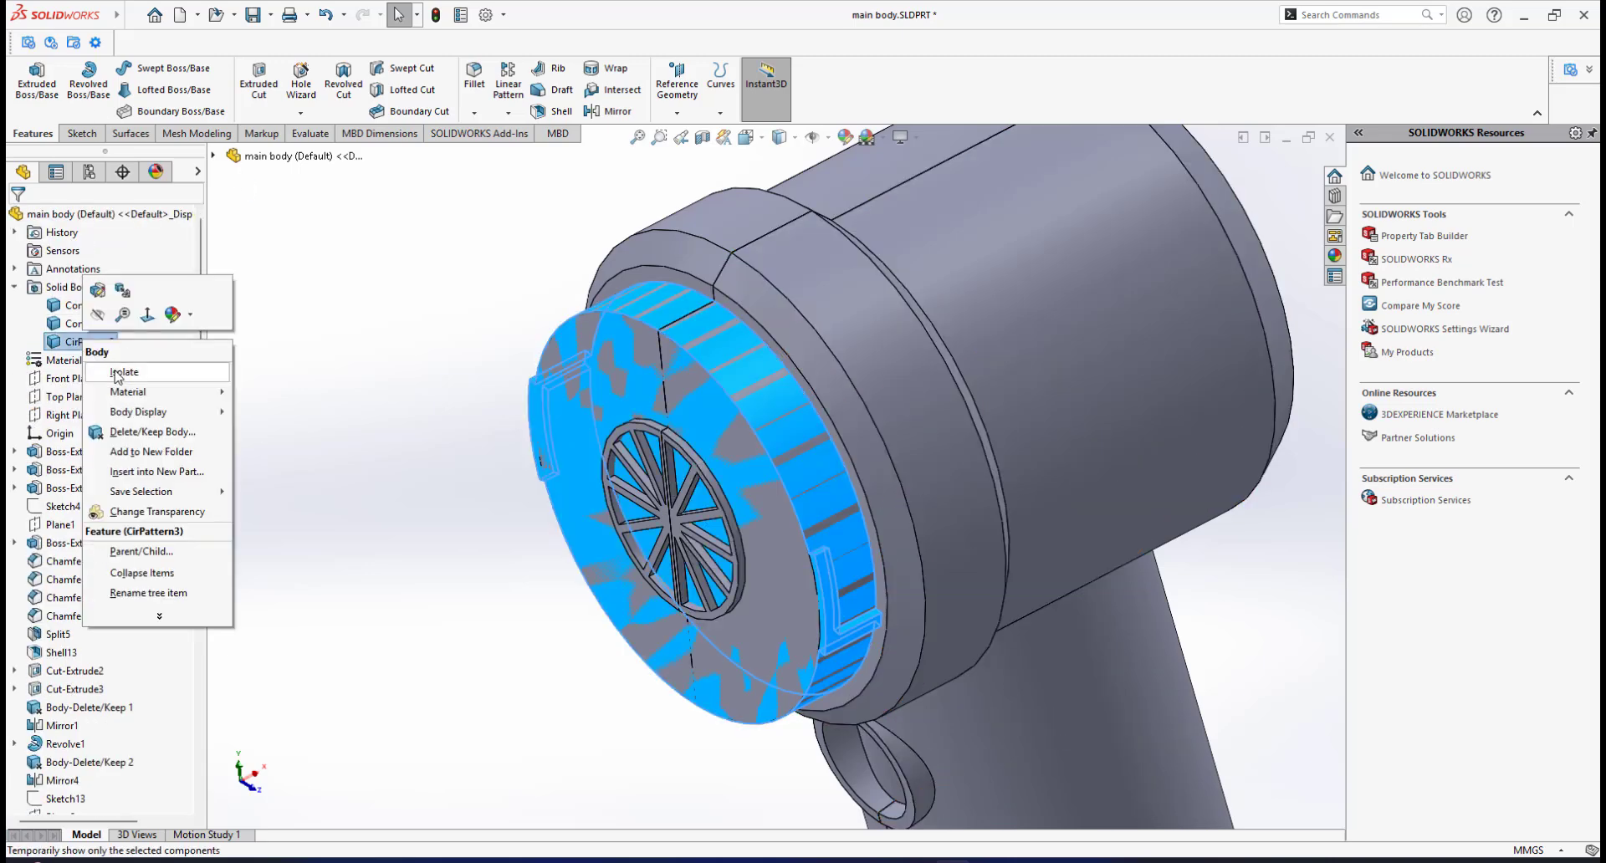
{"action": "left_click", "coordinate": [114, 369]}
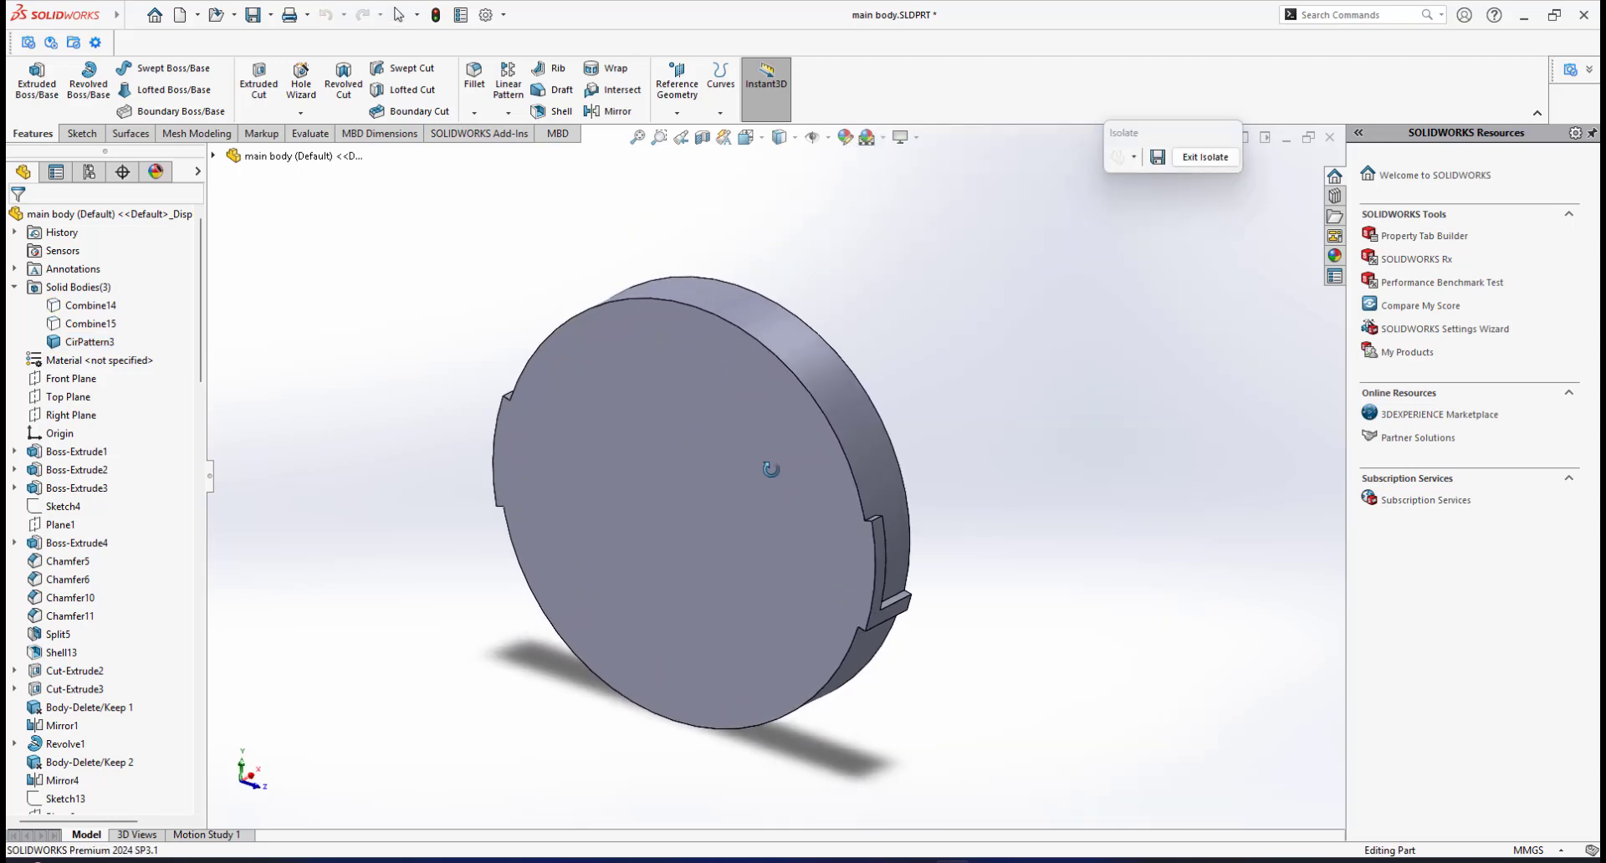
Sketch a circle on the disc's front face, centred on the origin and reaching the inner corner of the L-shaped feature
{"action": "middle_click_drag", "start_coordinate": [771, 469], "coordinate": [726, 472]}
{"action": "middle_click_drag", "start_coordinate": [521, 390], "coordinate": [555, 402]}
{"action": "middle_click_drag", "start_coordinate": [715, 381], "coordinate": [736, 350]}
{"action": "left_click", "coordinate": [744, 343]}
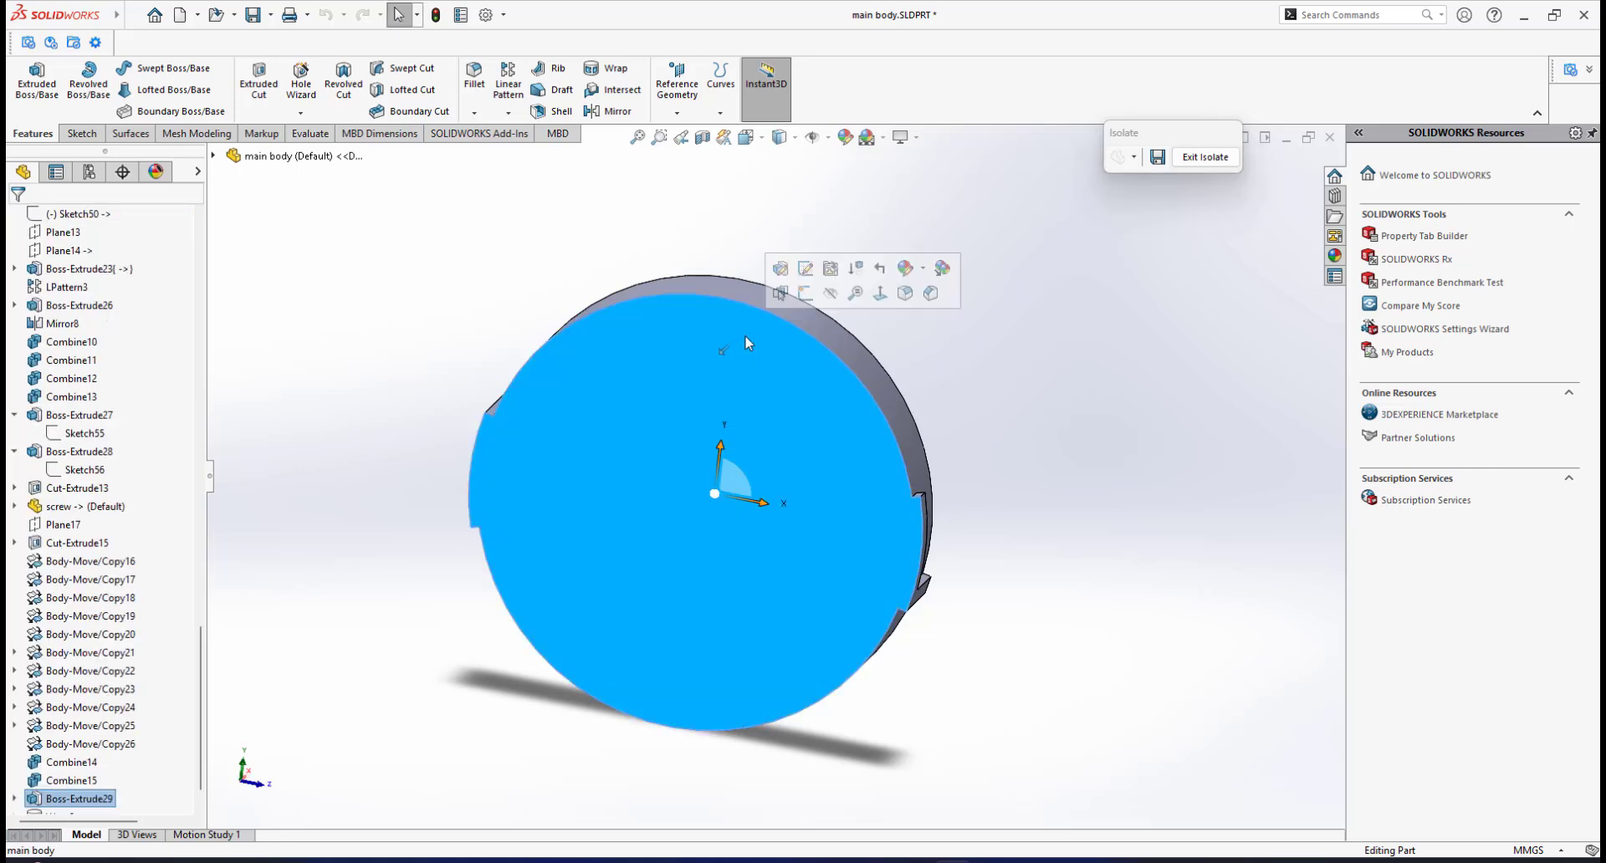
{"action": "left_click", "coordinate": [804, 293]}
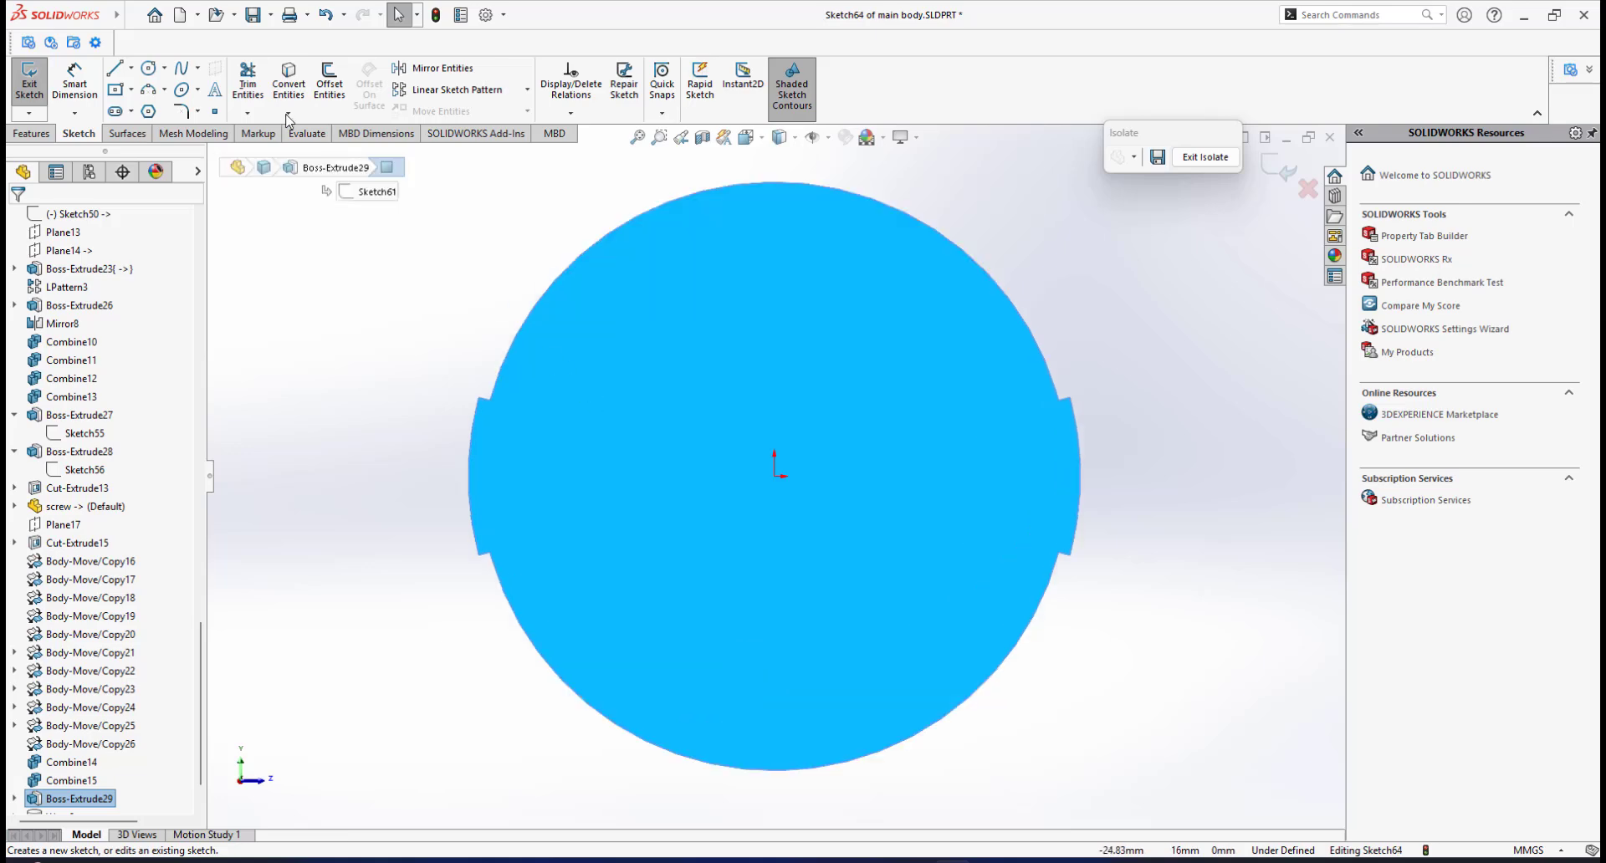
{"action": "left_click", "coordinate": [149, 67]}
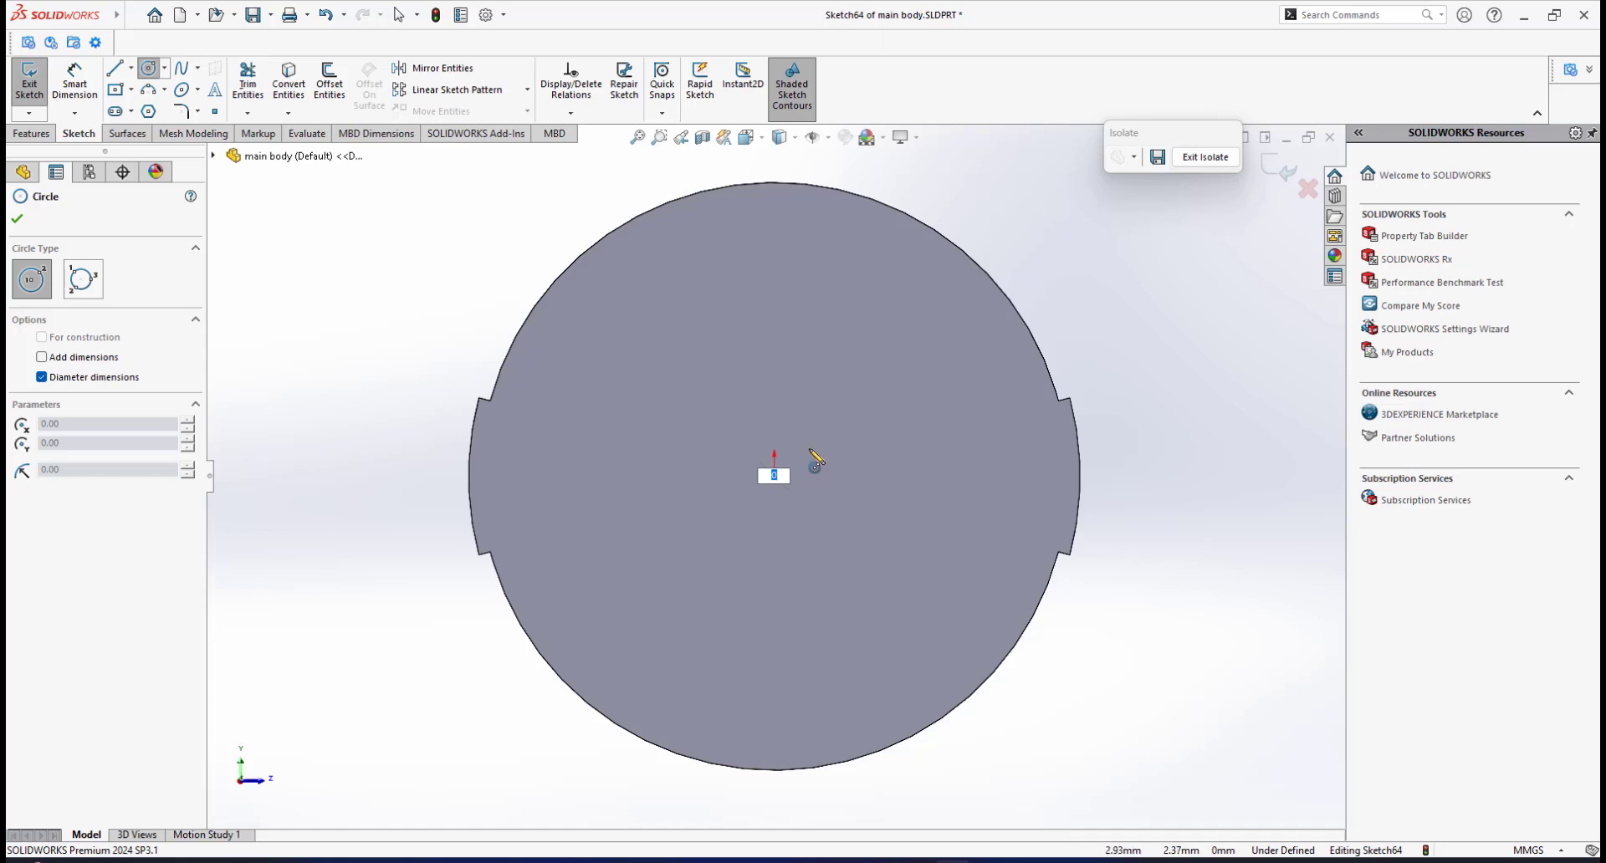
{"action": "key", "text": "Escape"}
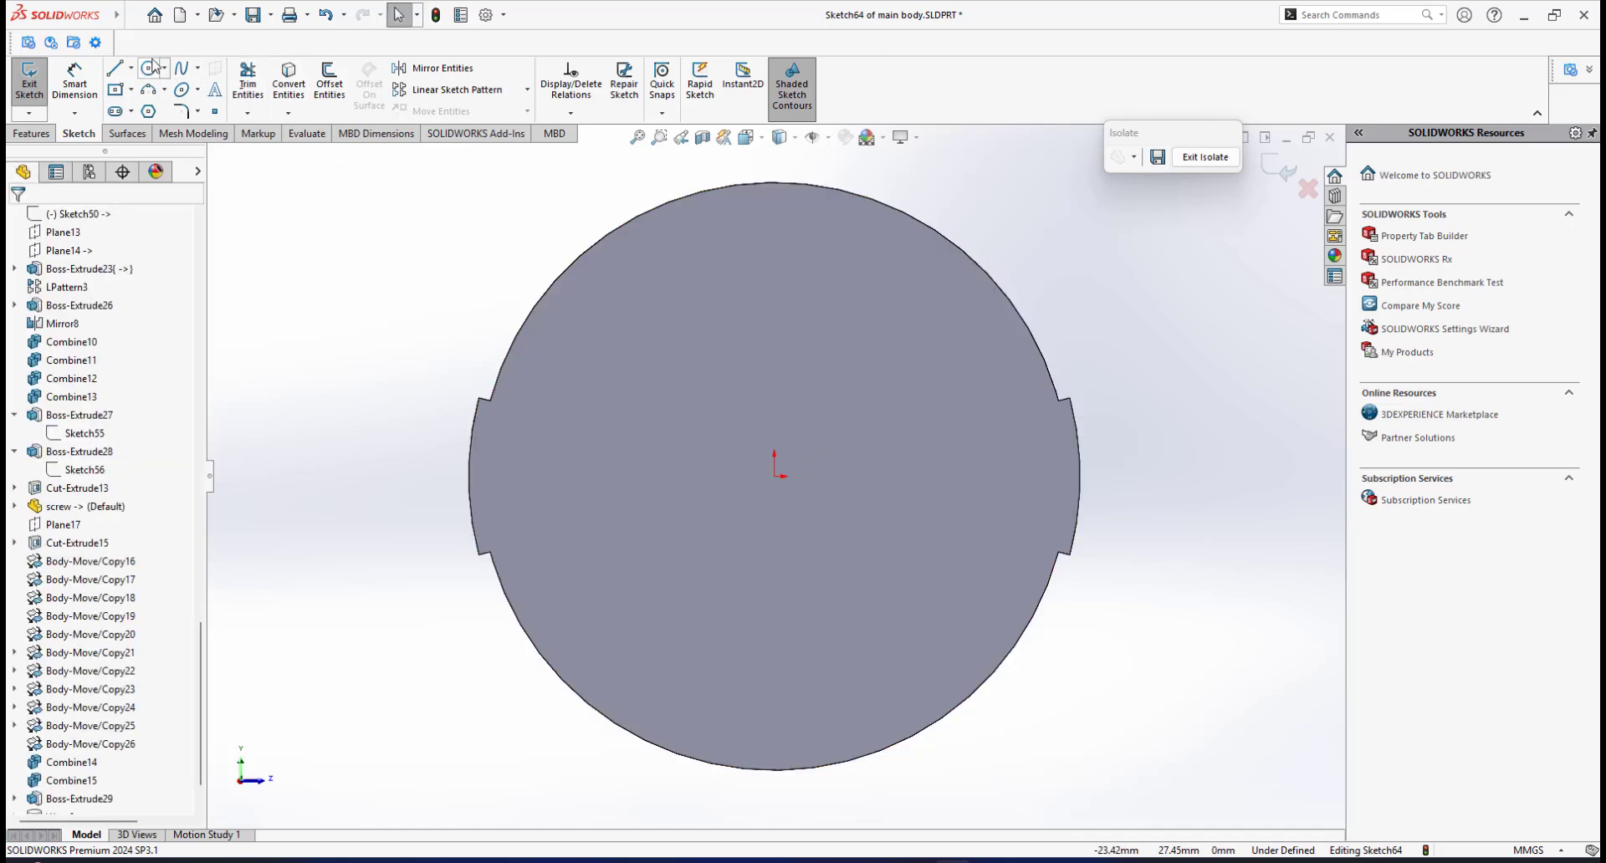
{"action": "left_click", "coordinate": [149, 68]}
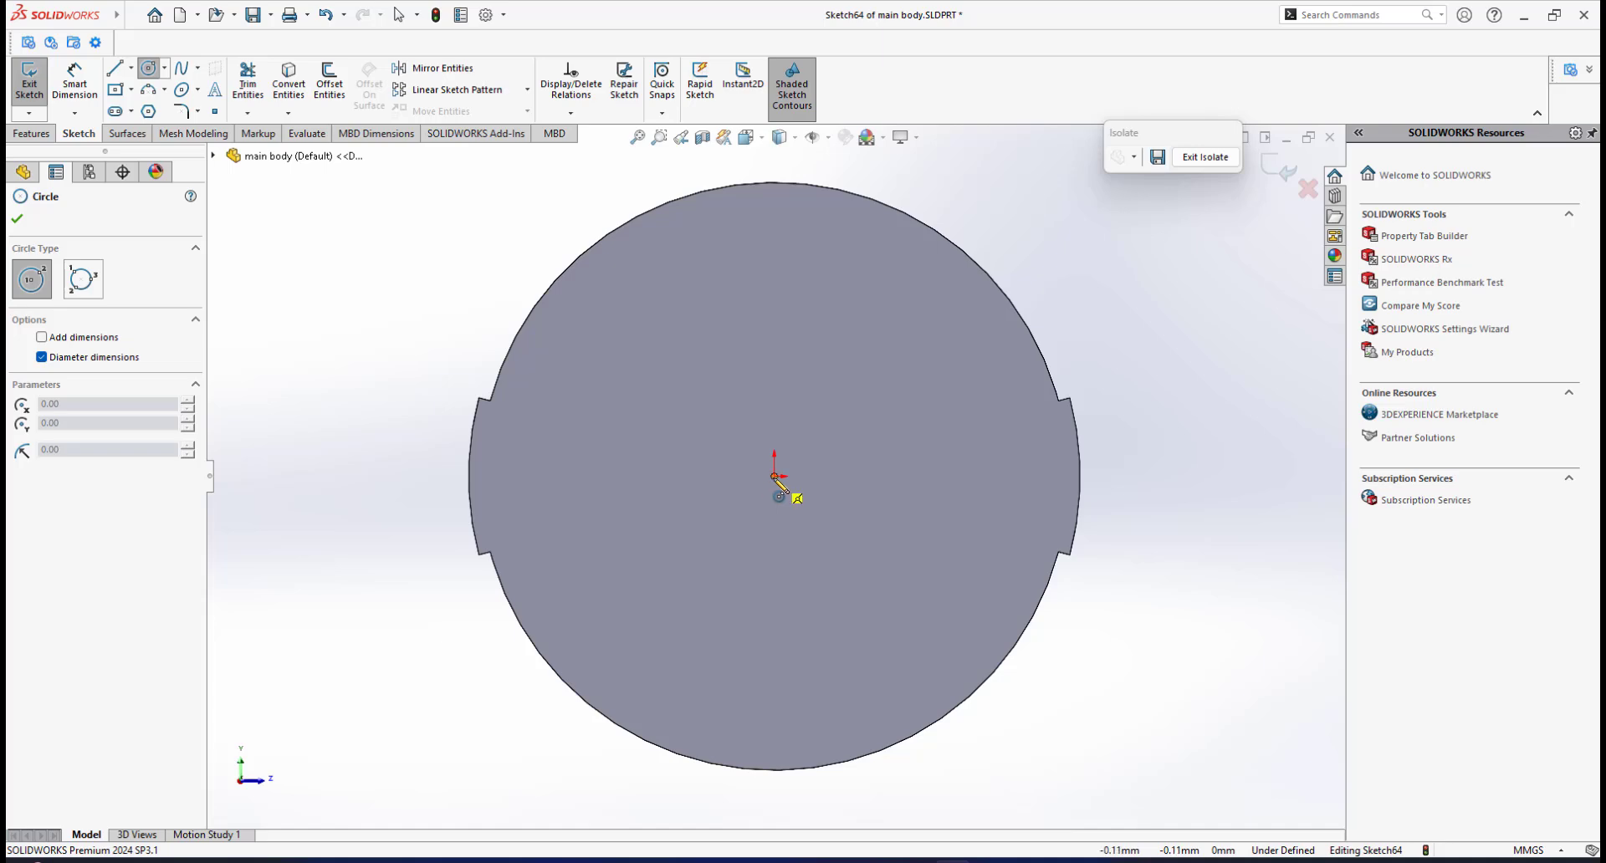
{"action": "left_click", "coordinate": [774, 476]}
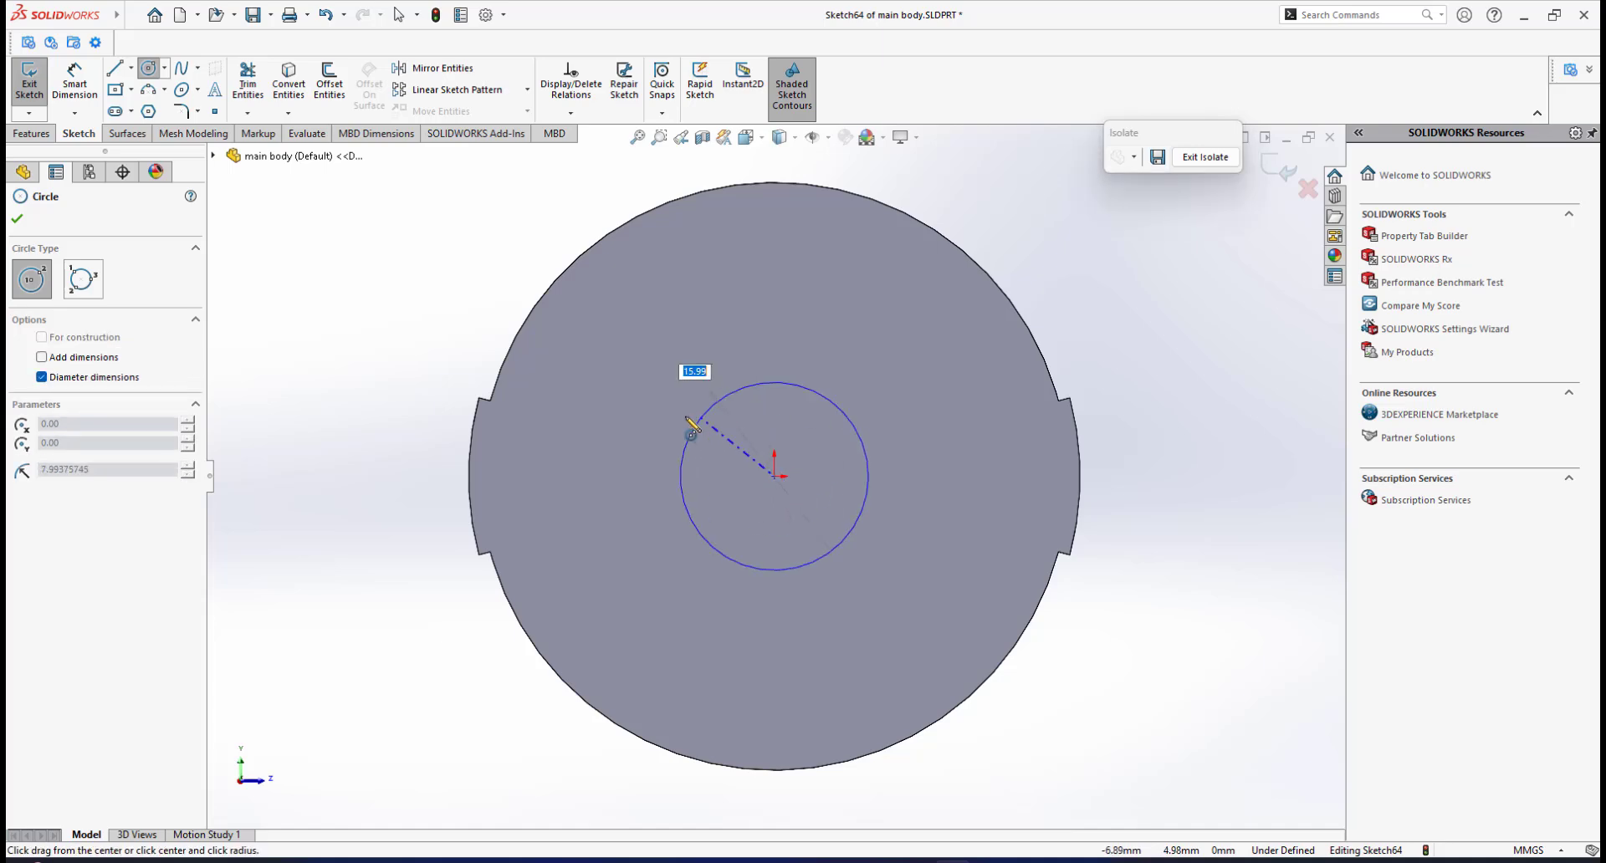
{"action": "left_click", "coordinate": [491, 401]}
{"action": "right_click", "coordinate": [646, 338]}
{"action": "left_click", "coordinate": [688, 350]}
{"action": "scroll", "coordinate": [662, 380], "scroll_direction": "up", "scroll_amount": 3}
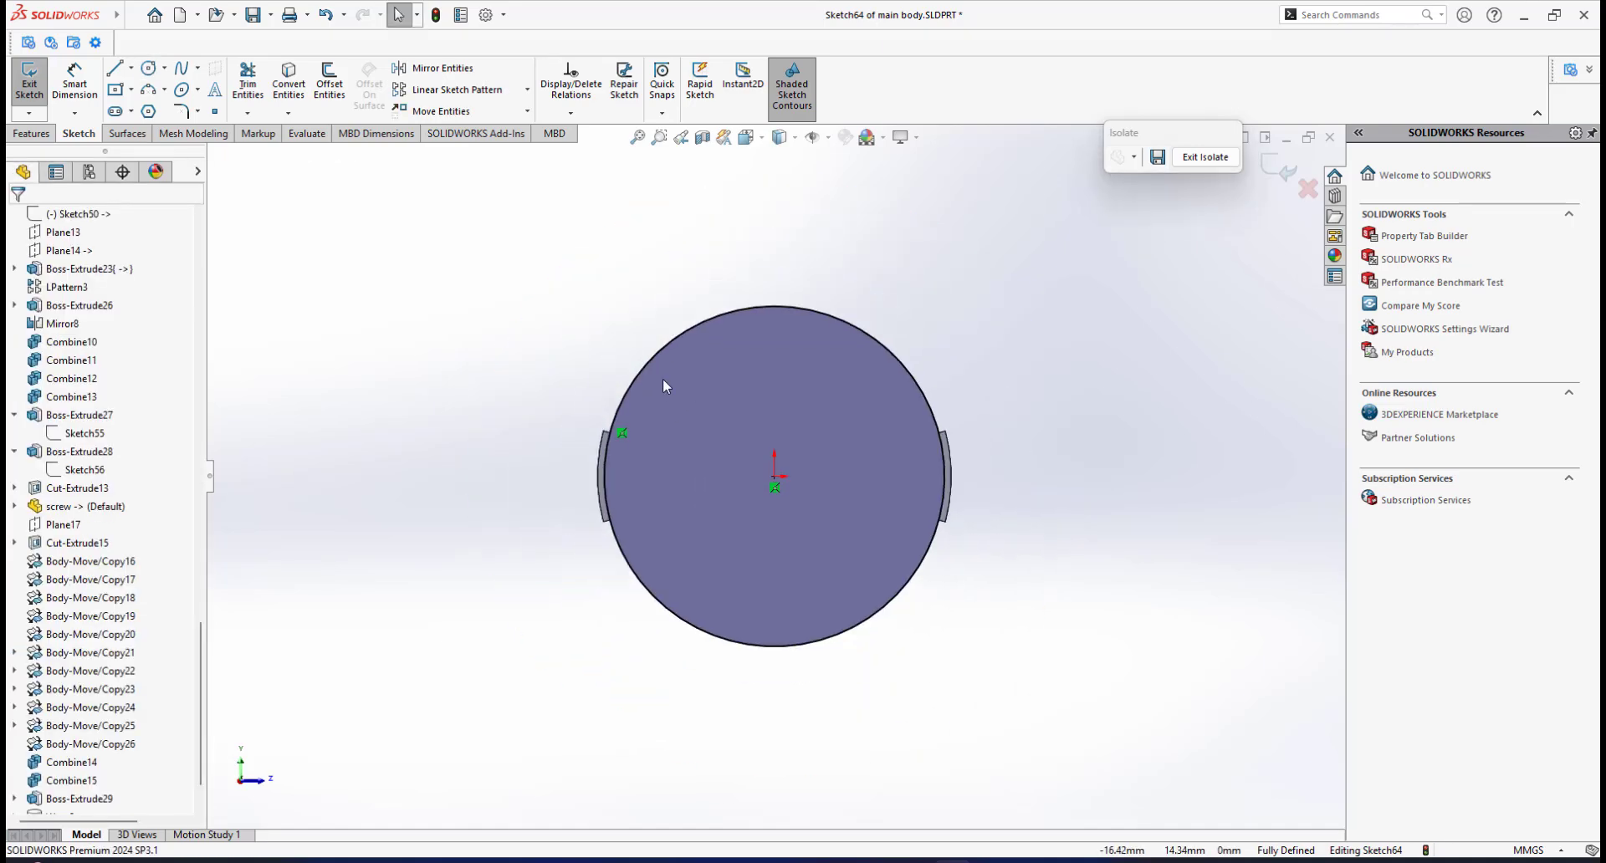
Cut-extrude the circle Through All to remove the disc, keeping all resulting bodies so that only the two L shapes remain
{"action": "middle_click_drag", "start_coordinate": [663, 386], "coordinate": [595, 451]}
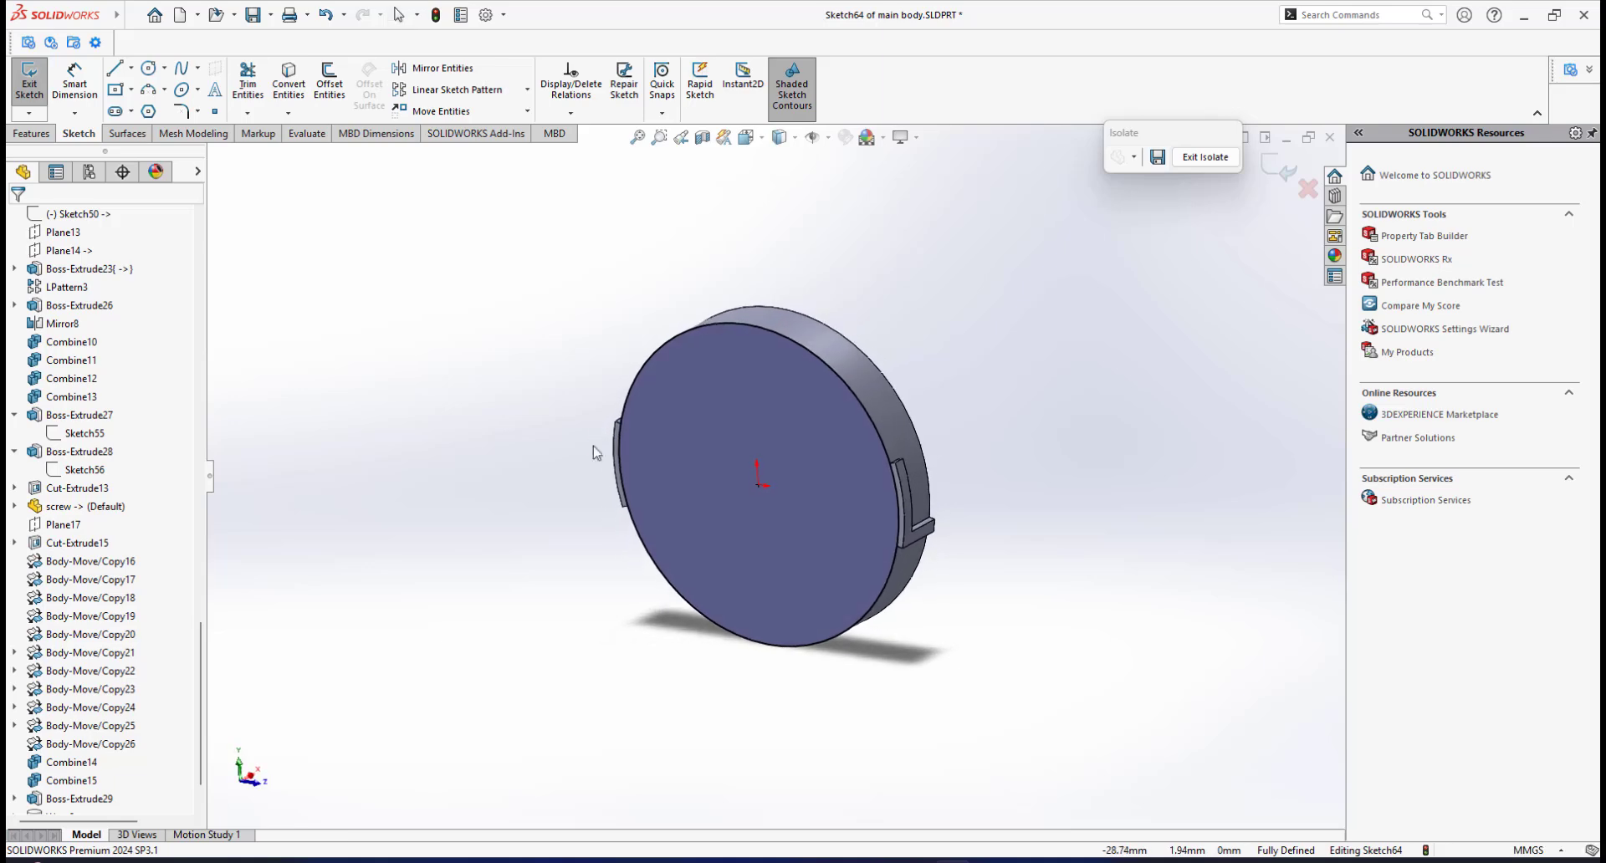
{"action": "left_click", "coordinate": [29, 134]}
{"action": "left_click", "coordinate": [259, 80]}
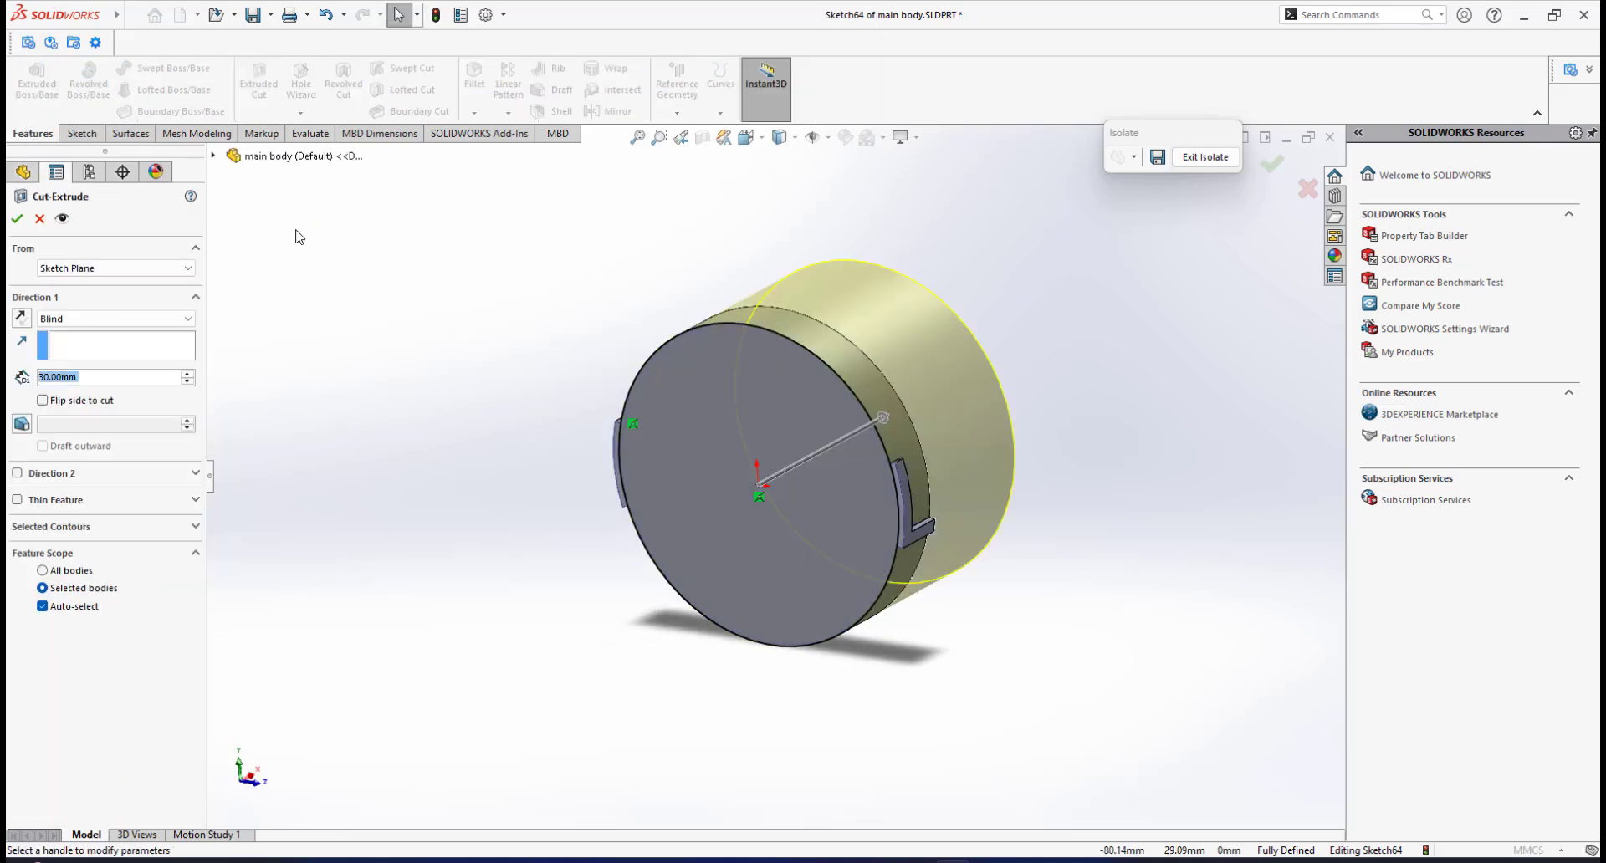
{"action": "left_click", "coordinate": [88, 322]}
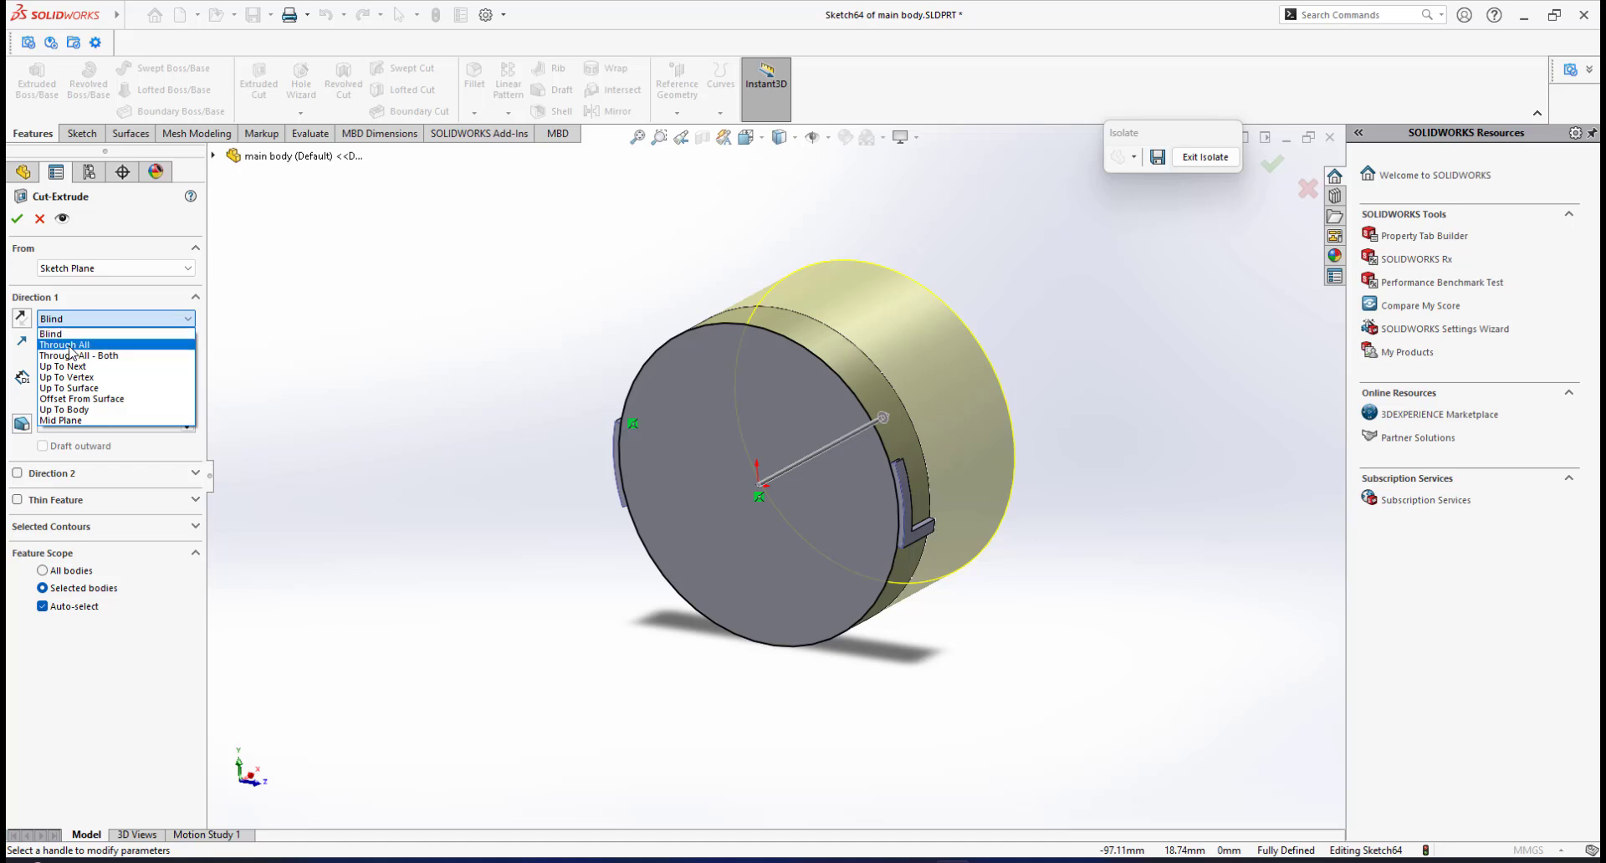
{"action": "left_click", "coordinate": [88, 333]}
{"action": "left_click", "coordinate": [17, 220]}
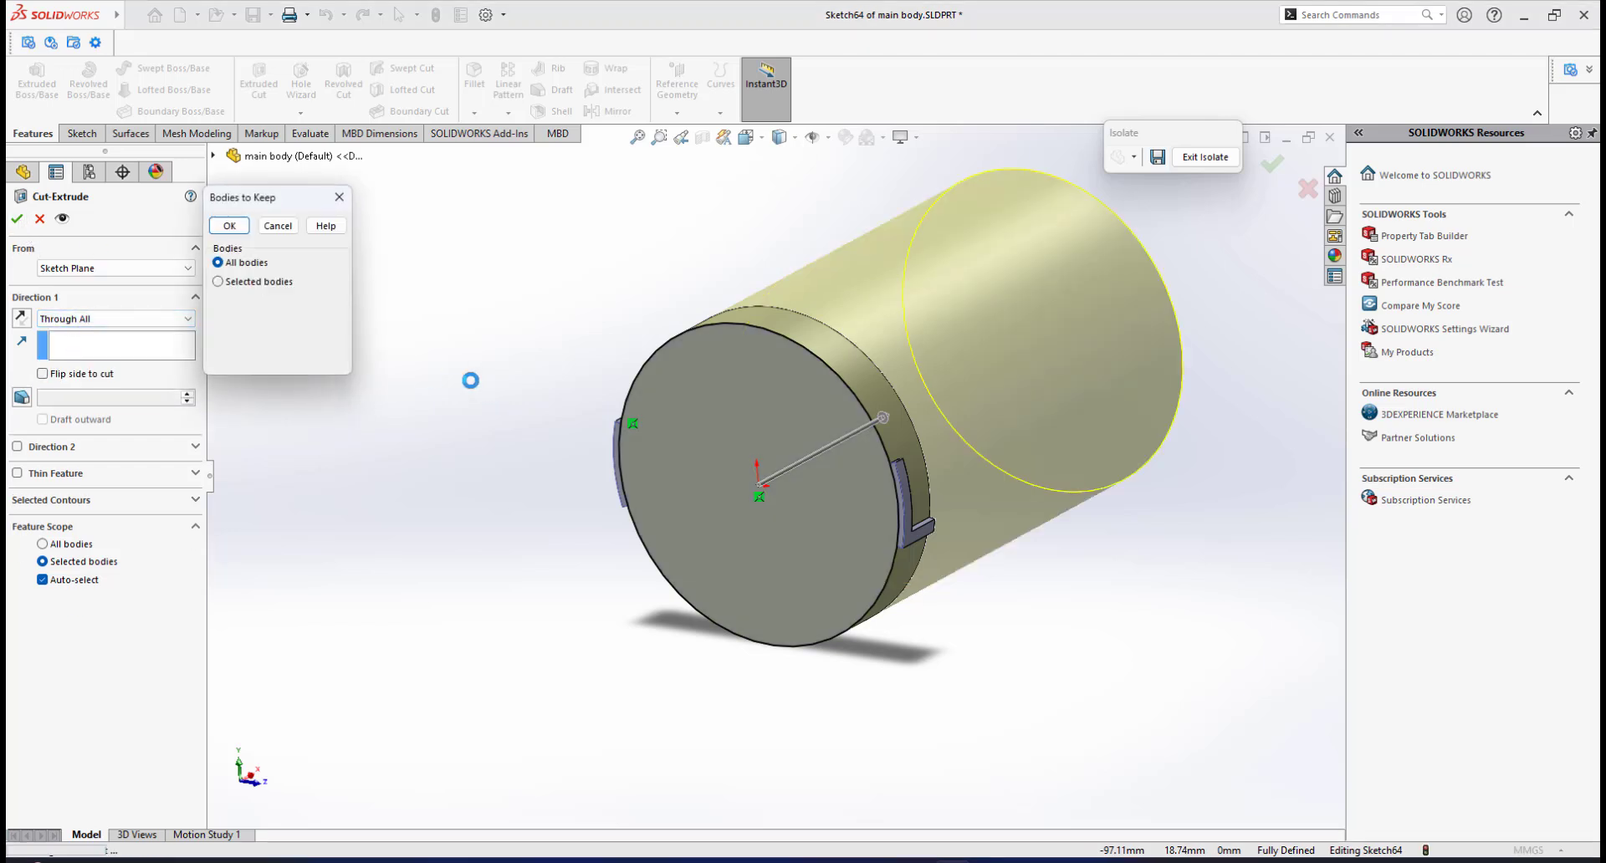
{"action": "left_click", "coordinate": [228, 226]}
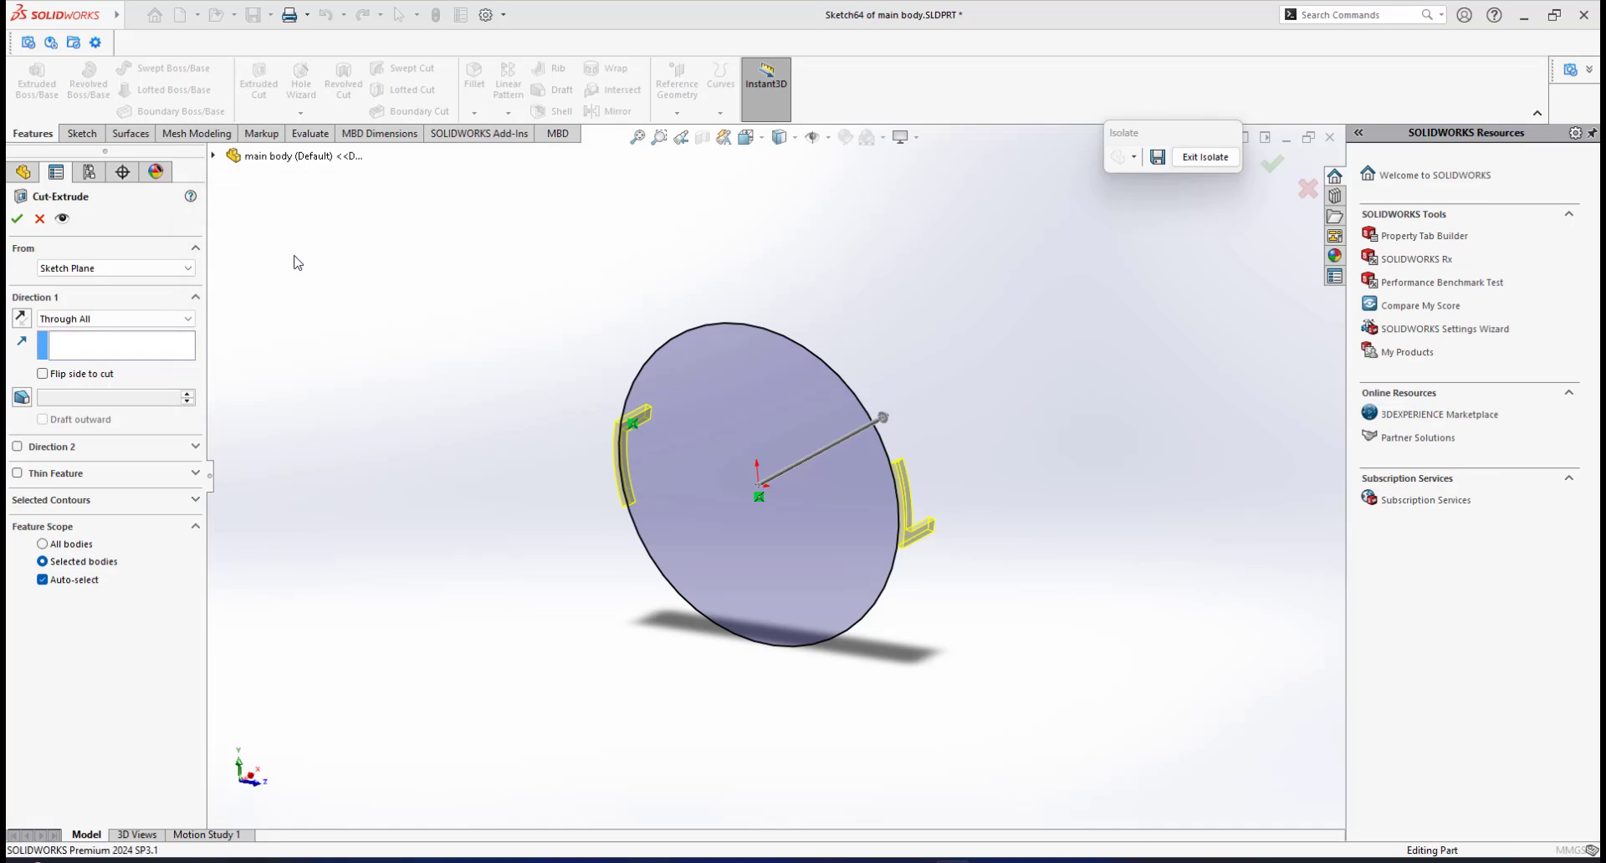
{"action": "middle_click_drag", "start_coordinate": [794, 418], "coordinate": [665, 435]}
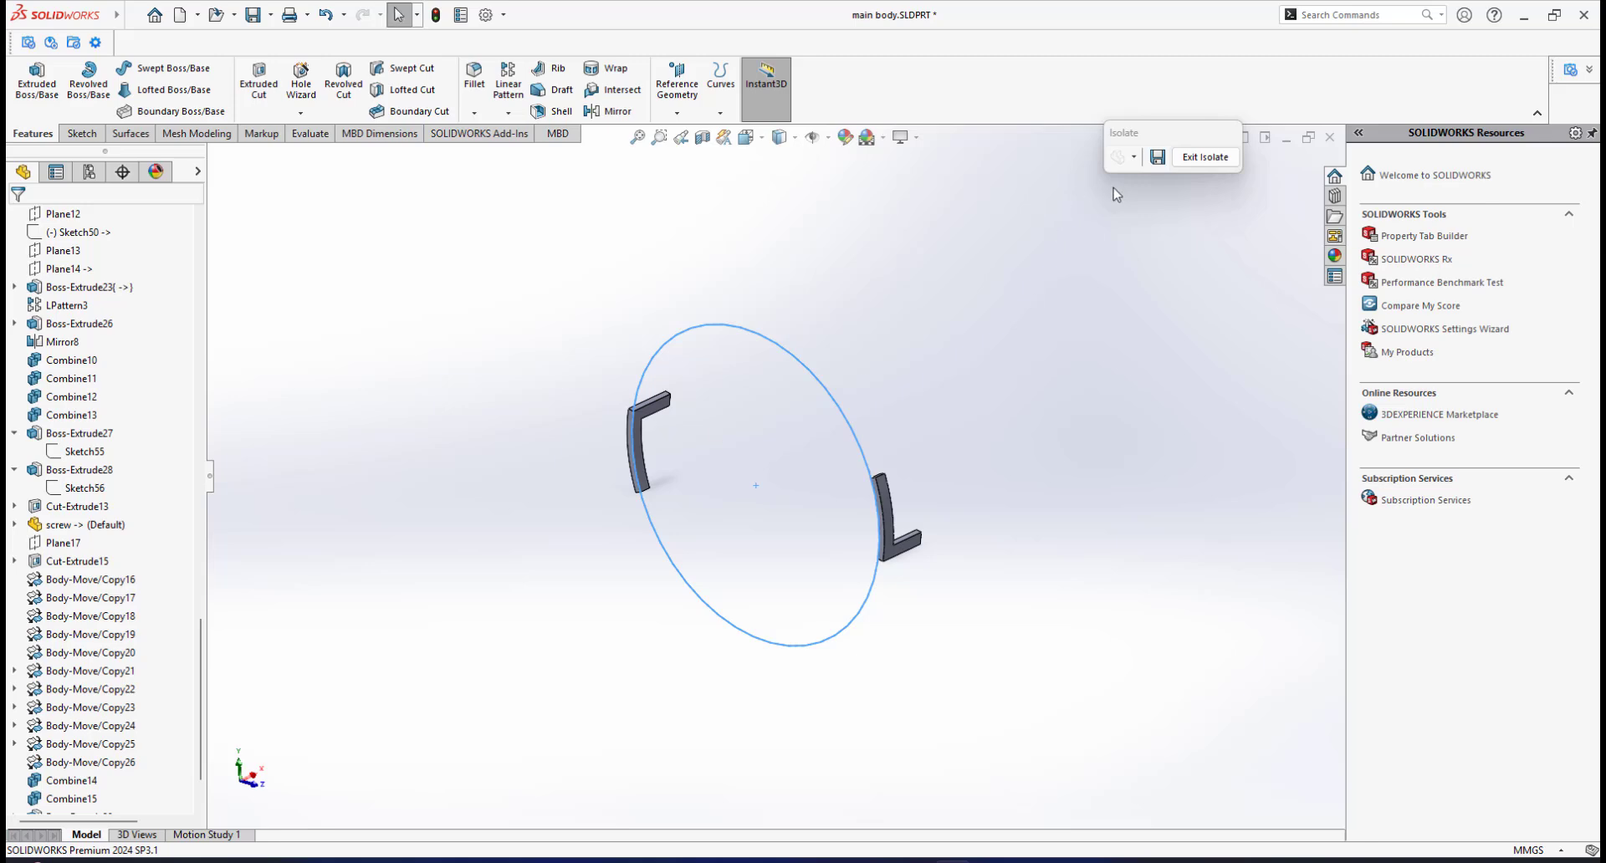
Exit isolation and inspect the two separate L-shaped bodies in place on the vacuum's front collar
{"action": "left_click", "coordinate": [1205, 158]}
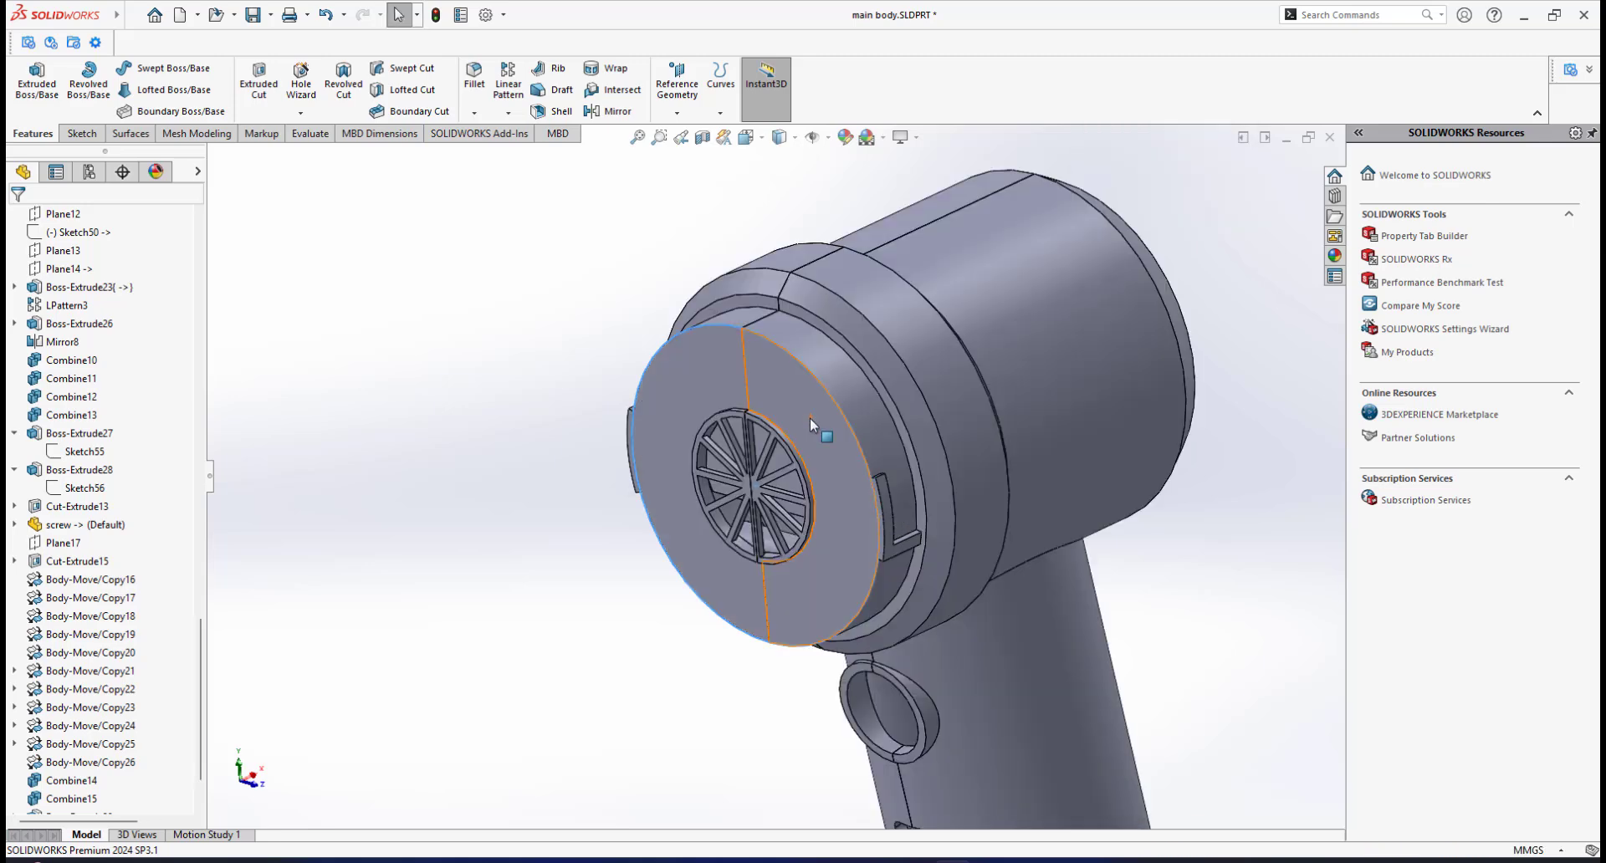
{"action": "scroll", "coordinate": [203, 236], "scroll_direction": "up", "scroll_amount": 15}
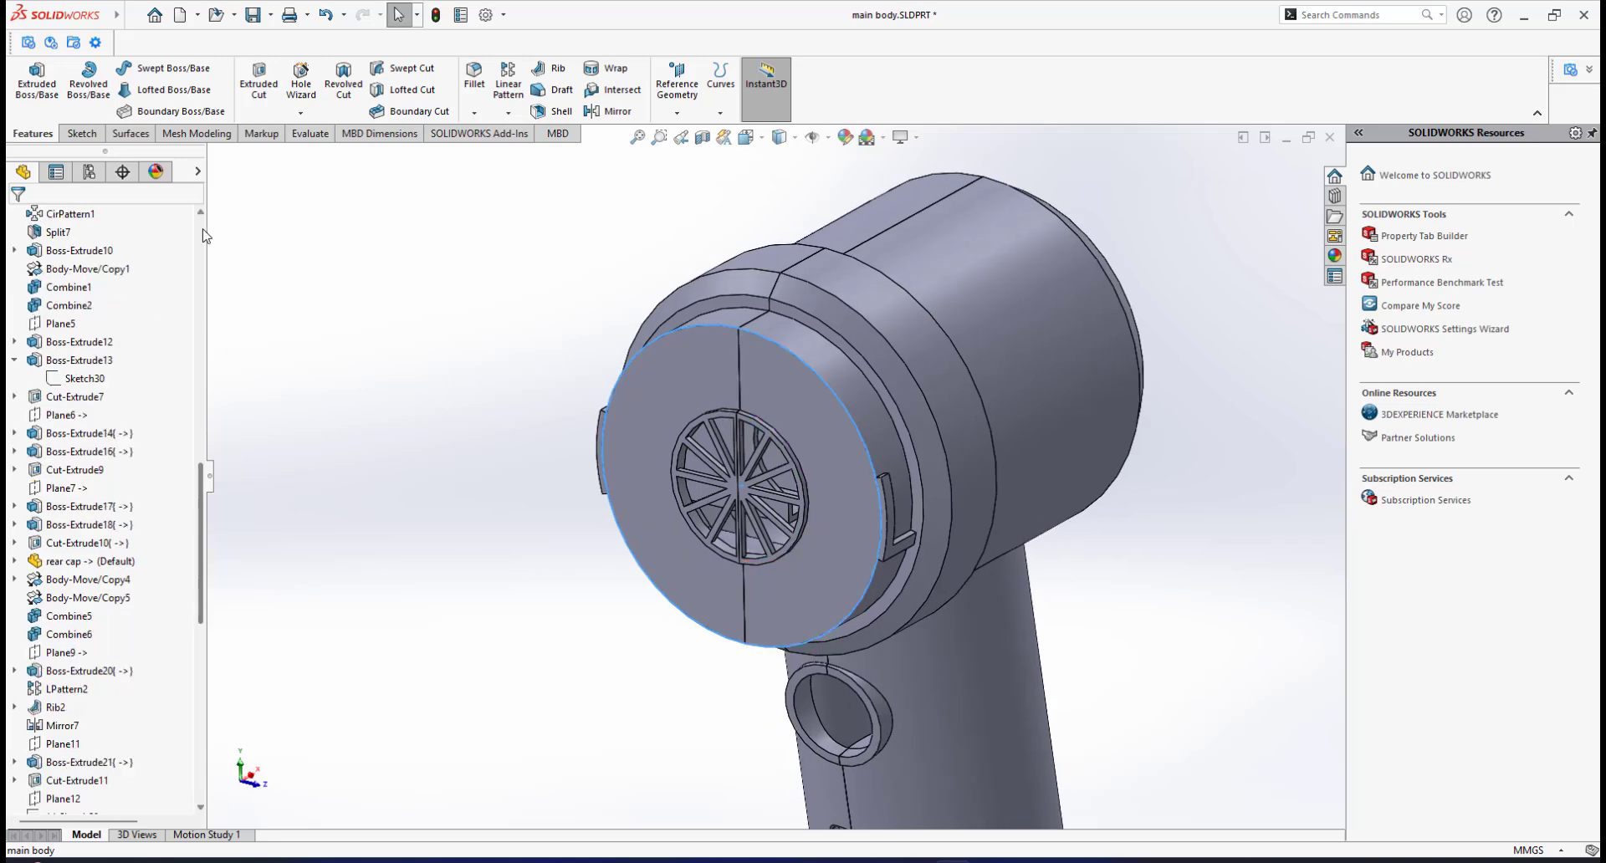
{"action": "left_click", "coordinate": [98, 350]}
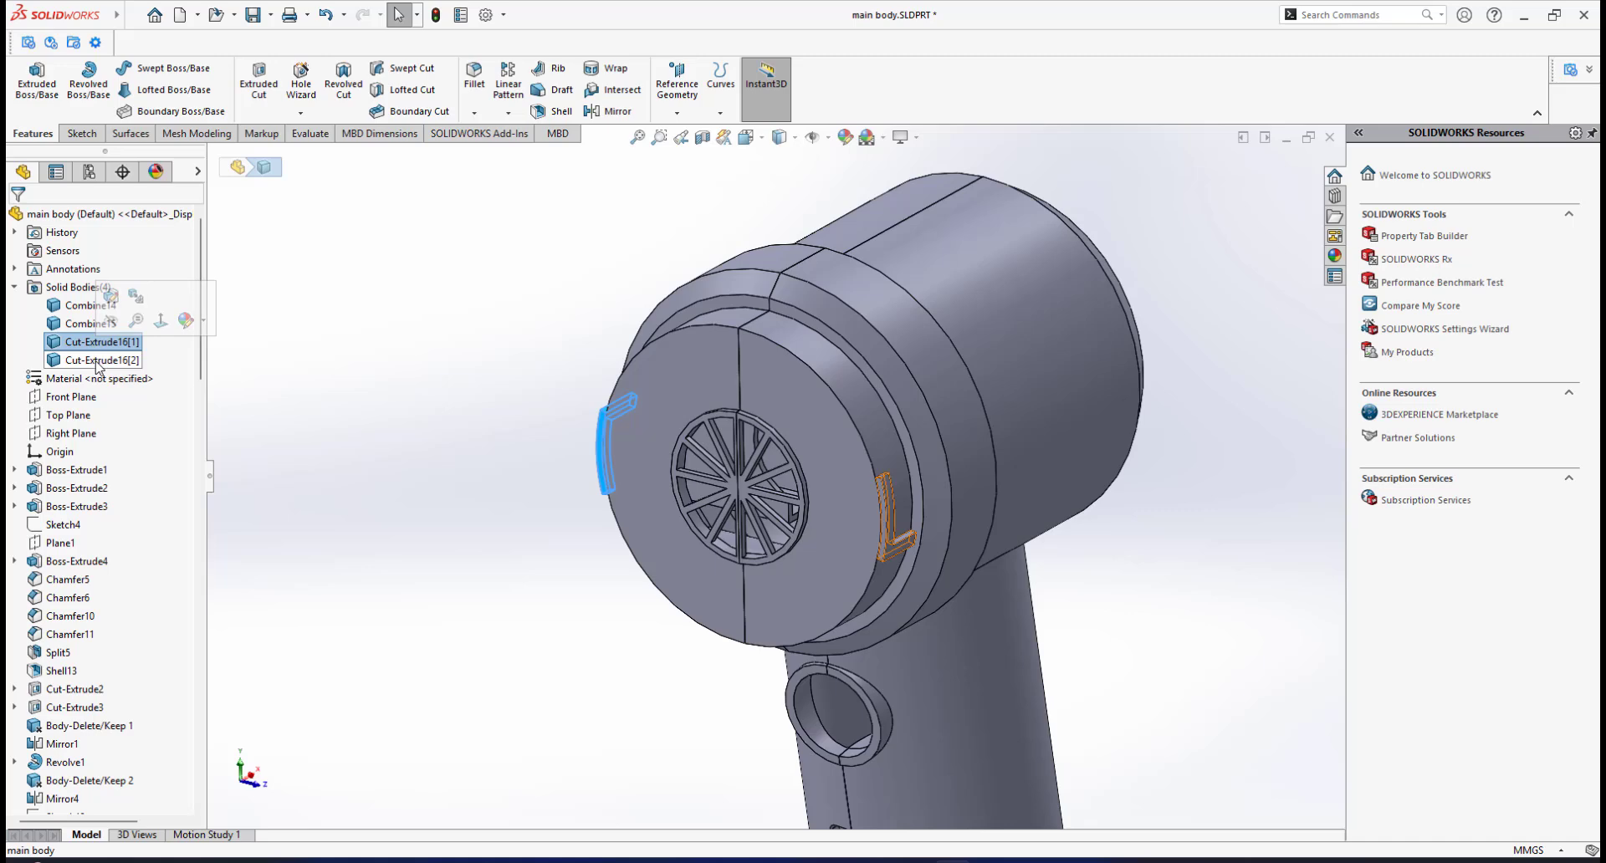
{"action": "left_click", "coordinate": [98, 361]}
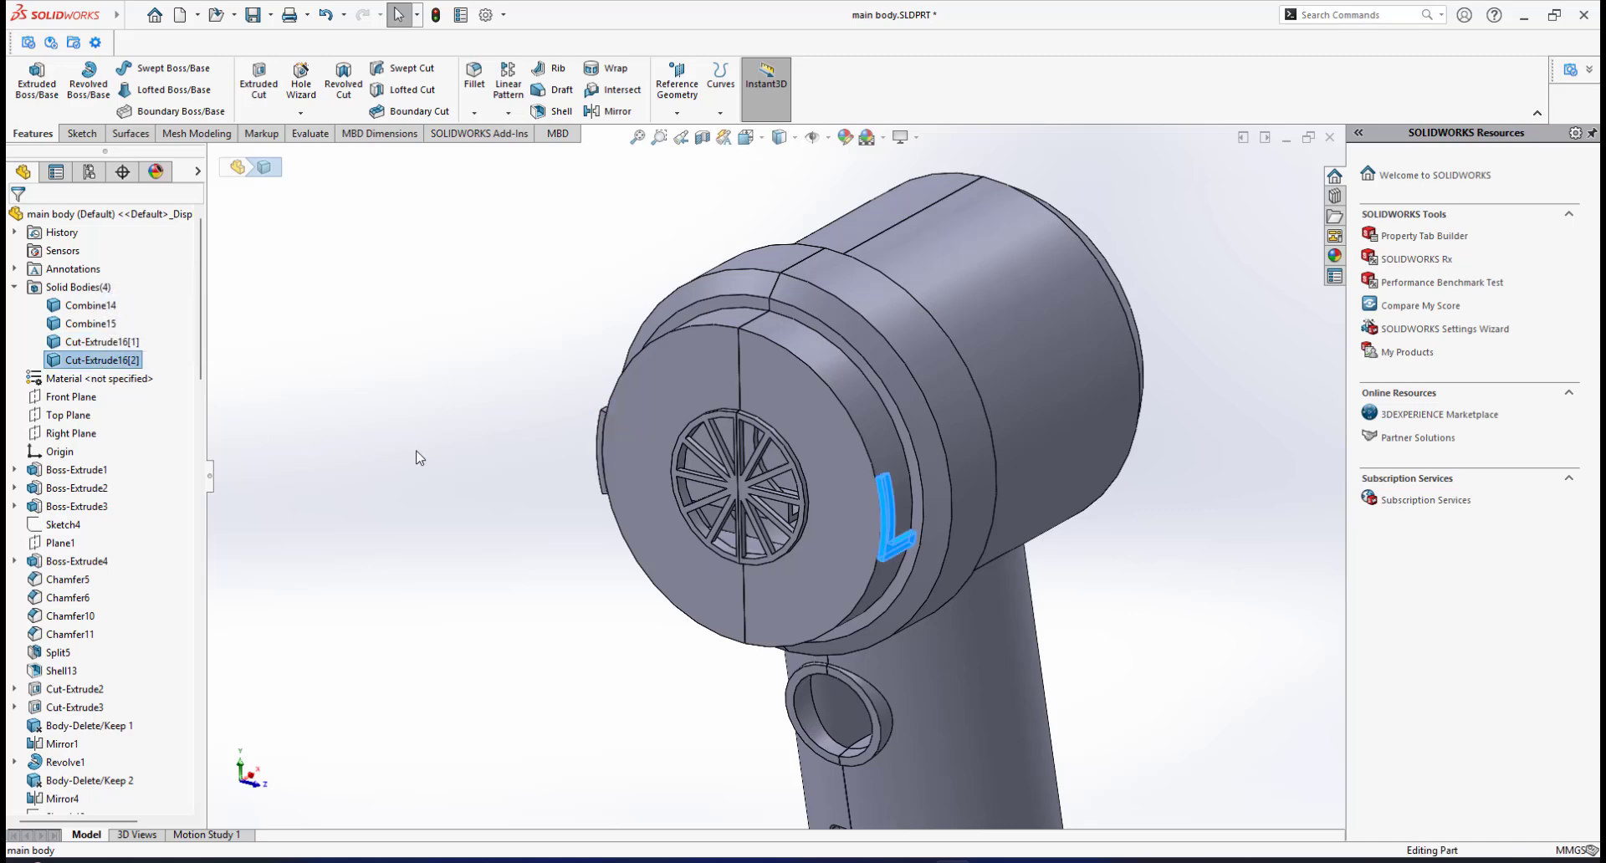
{"action": "left_click", "coordinate": [471, 461]}
{"action": "mouse_move", "coordinate": [929, 480]}
{"action": "middle_mouse_down"}
{"action": "mouse_move", "coordinate": [960, 461]}
{"action": "mouse_move", "coordinate": [921, 468]}
{"action": "middle_mouse_up"}
{"action": "scroll", "coordinate": [920, 470], "scroll_direction": "down", "scroll_amount": 2}
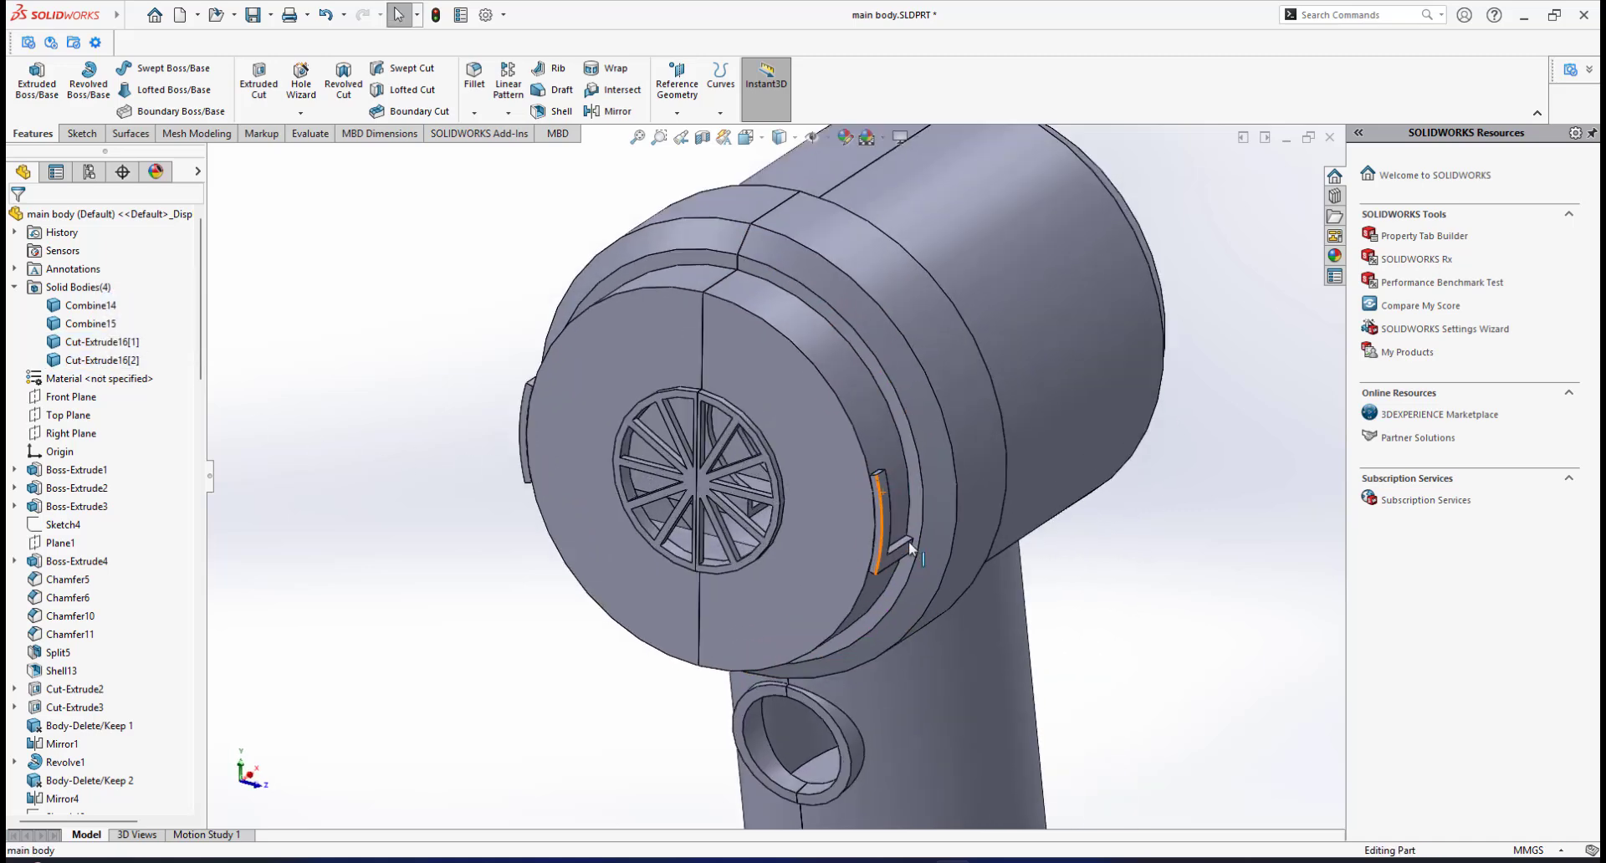
Isolate the L-shaped body on the collar's positive-Z side together with the housing half it sits on
{"action": "left_click", "coordinate": [882, 557]}
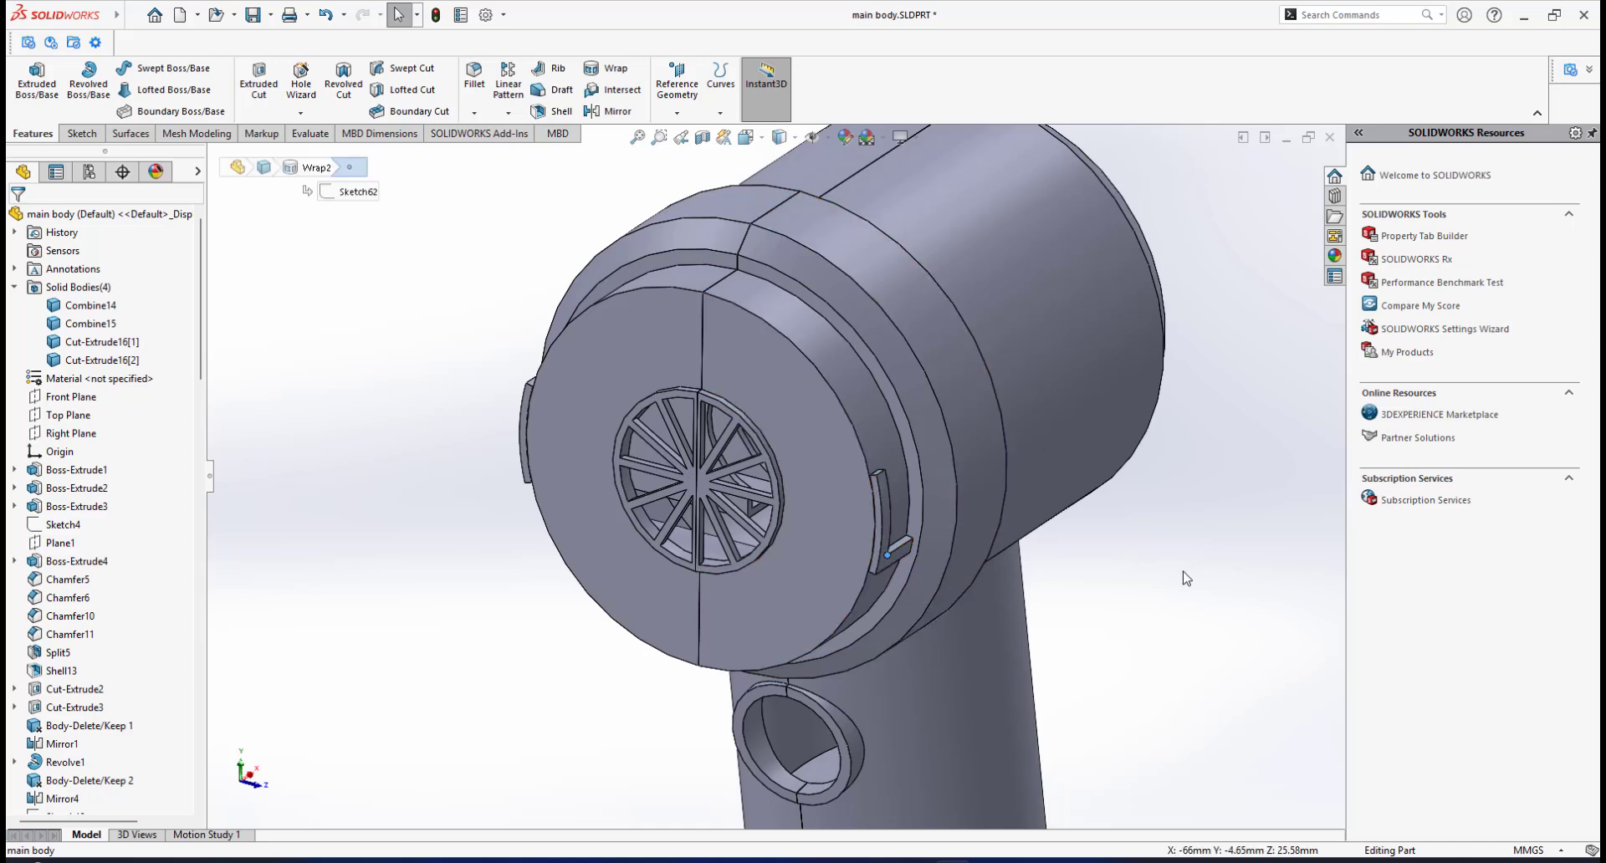
{"action": "left_click", "coordinate": [885, 558]}
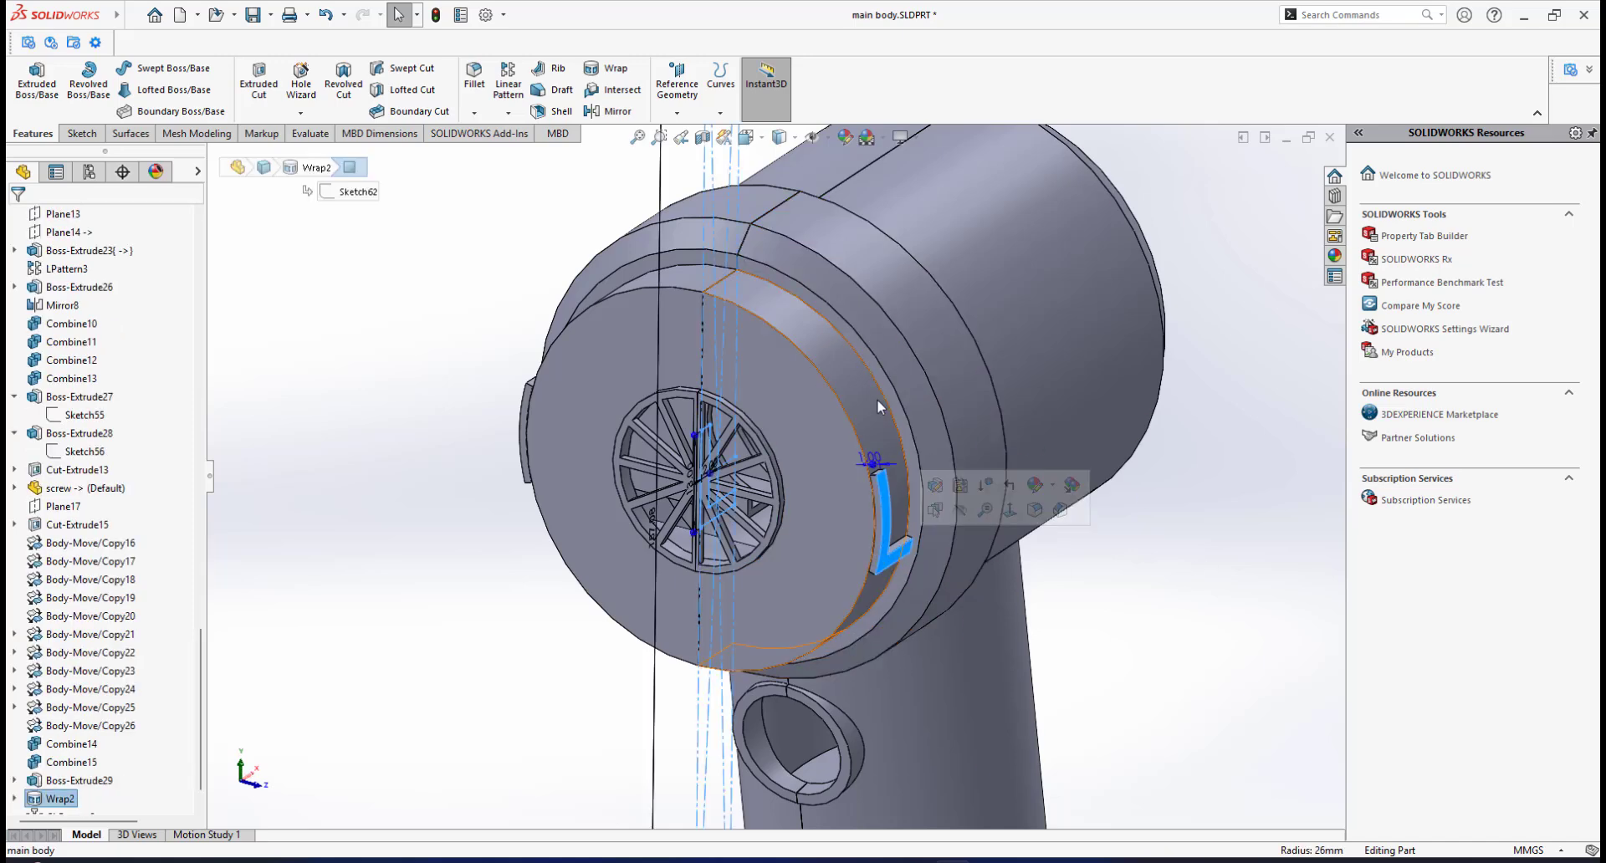
{"action": "left_click", "coordinate": [849, 386]}
{"action": "right_click", "coordinate": [850, 386]}
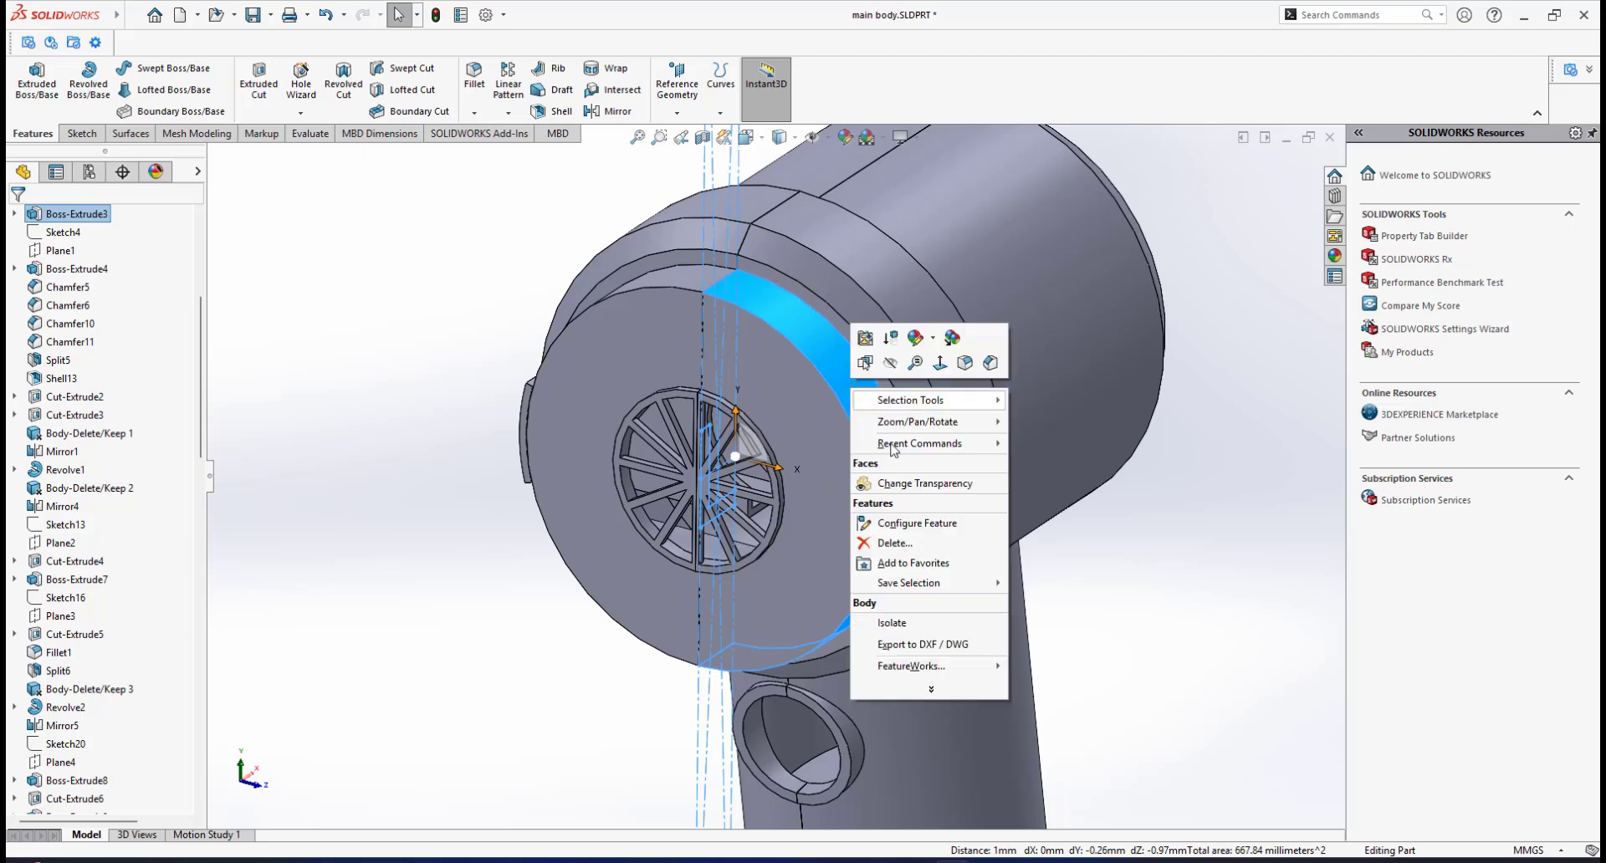
{"action": "left_click", "coordinate": [918, 623]}
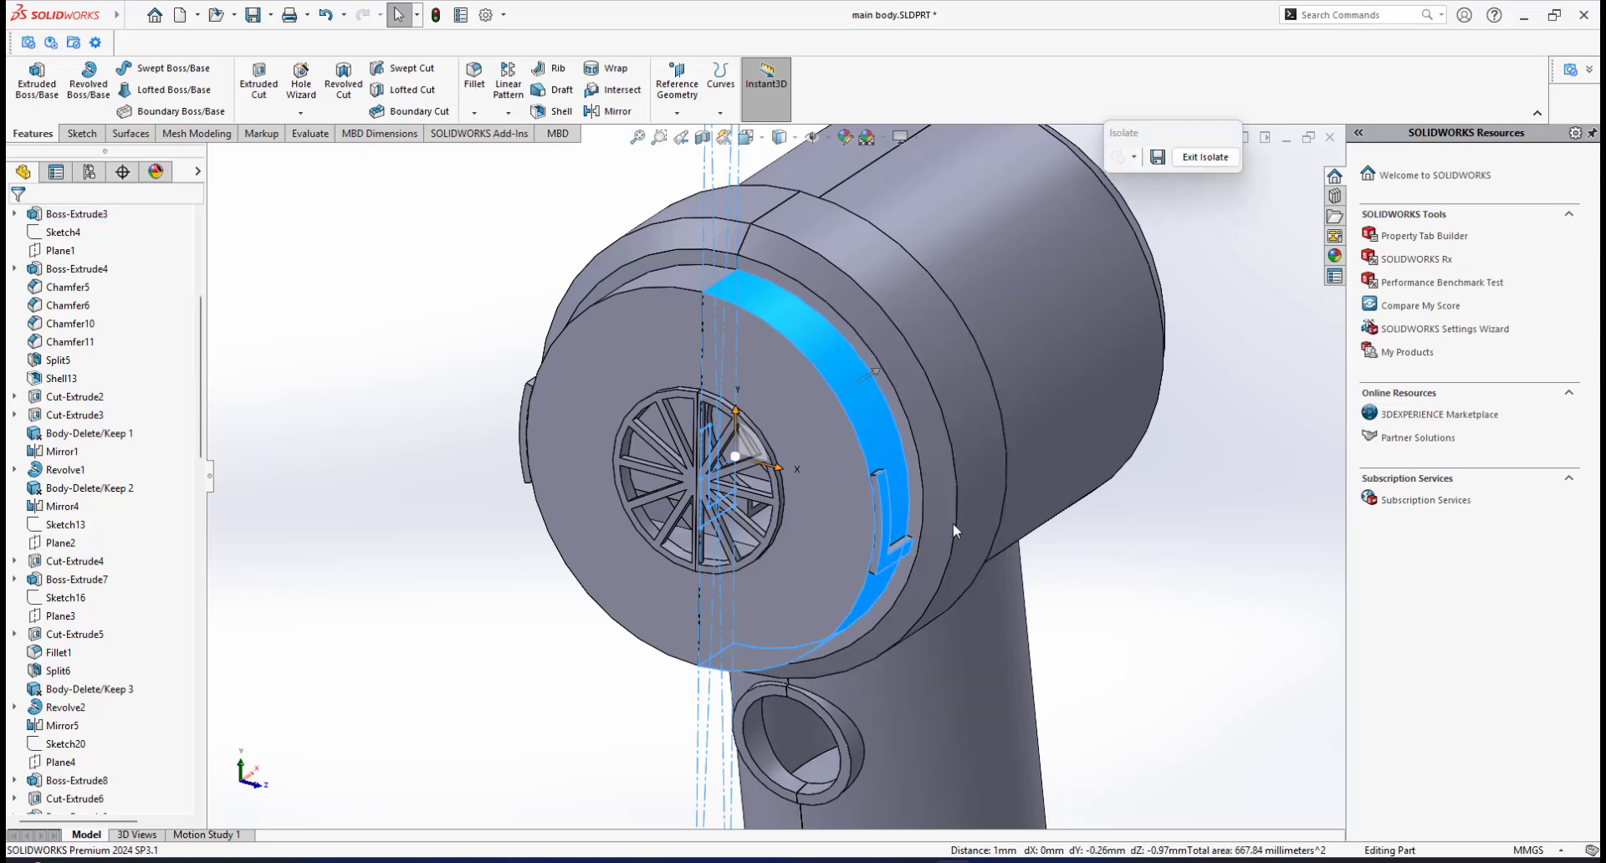
{"action": "scroll", "coordinate": [952, 524], "scroll_direction": "up", "scroll_amount": 4}
{"action": "middle_click_drag", "start_coordinate": [906, 519], "coordinate": [857, 493]}
{"action": "scroll", "coordinate": [756, 383], "scroll_direction": "down", "scroll_amount": 1}
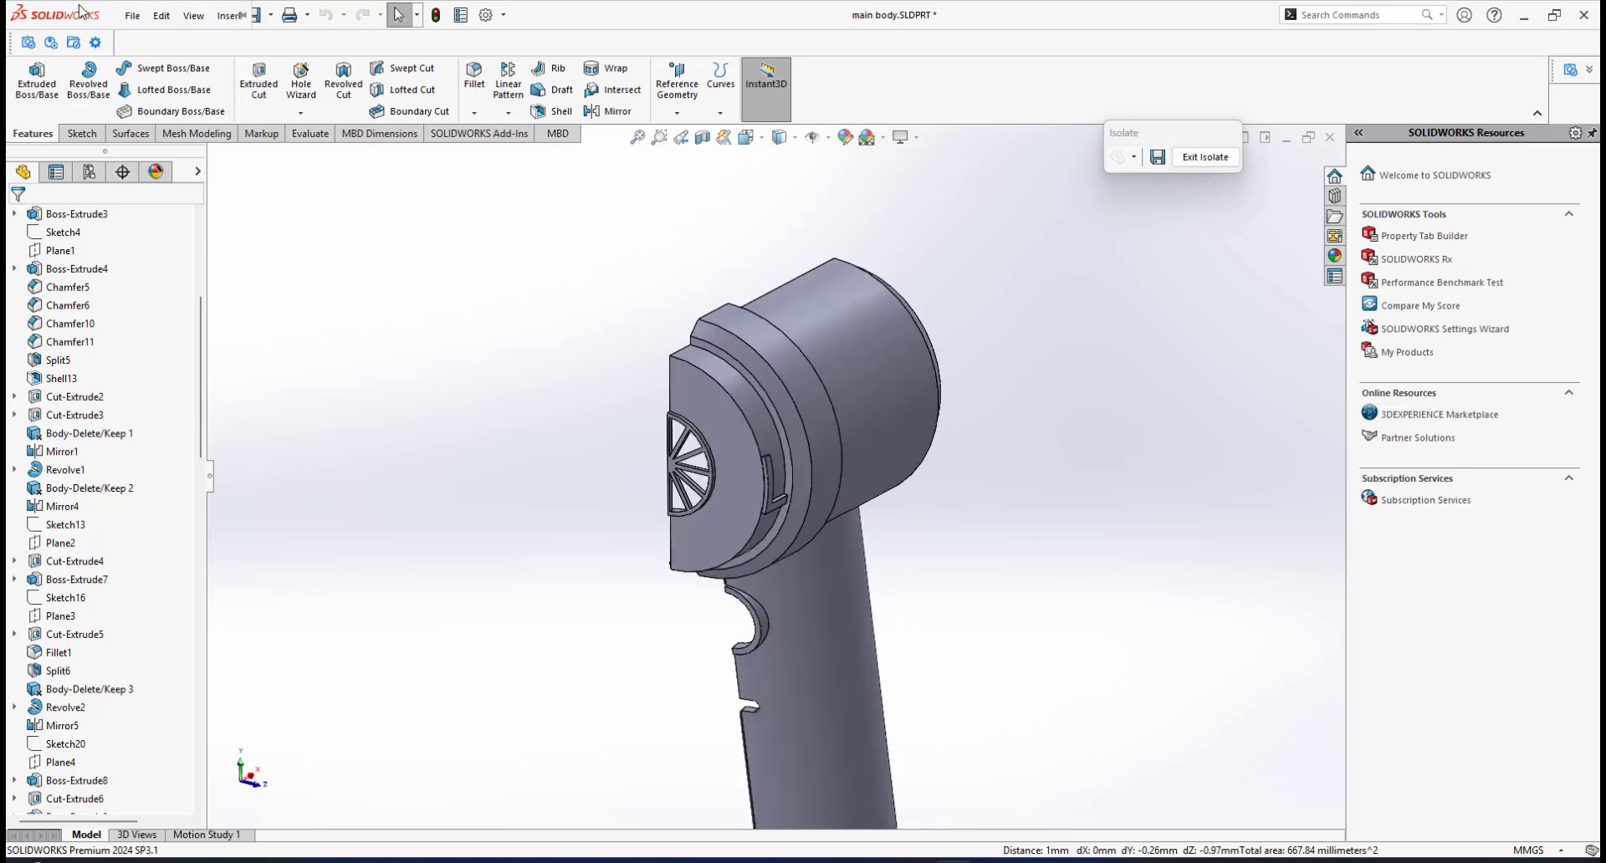
Combine the positive-Z housing half and its L-shaped body into one solid using the Add operation
{"action": "left_click", "coordinate": [229, 15]}
{"action": "mouse_move", "coordinate": [276, 82]}
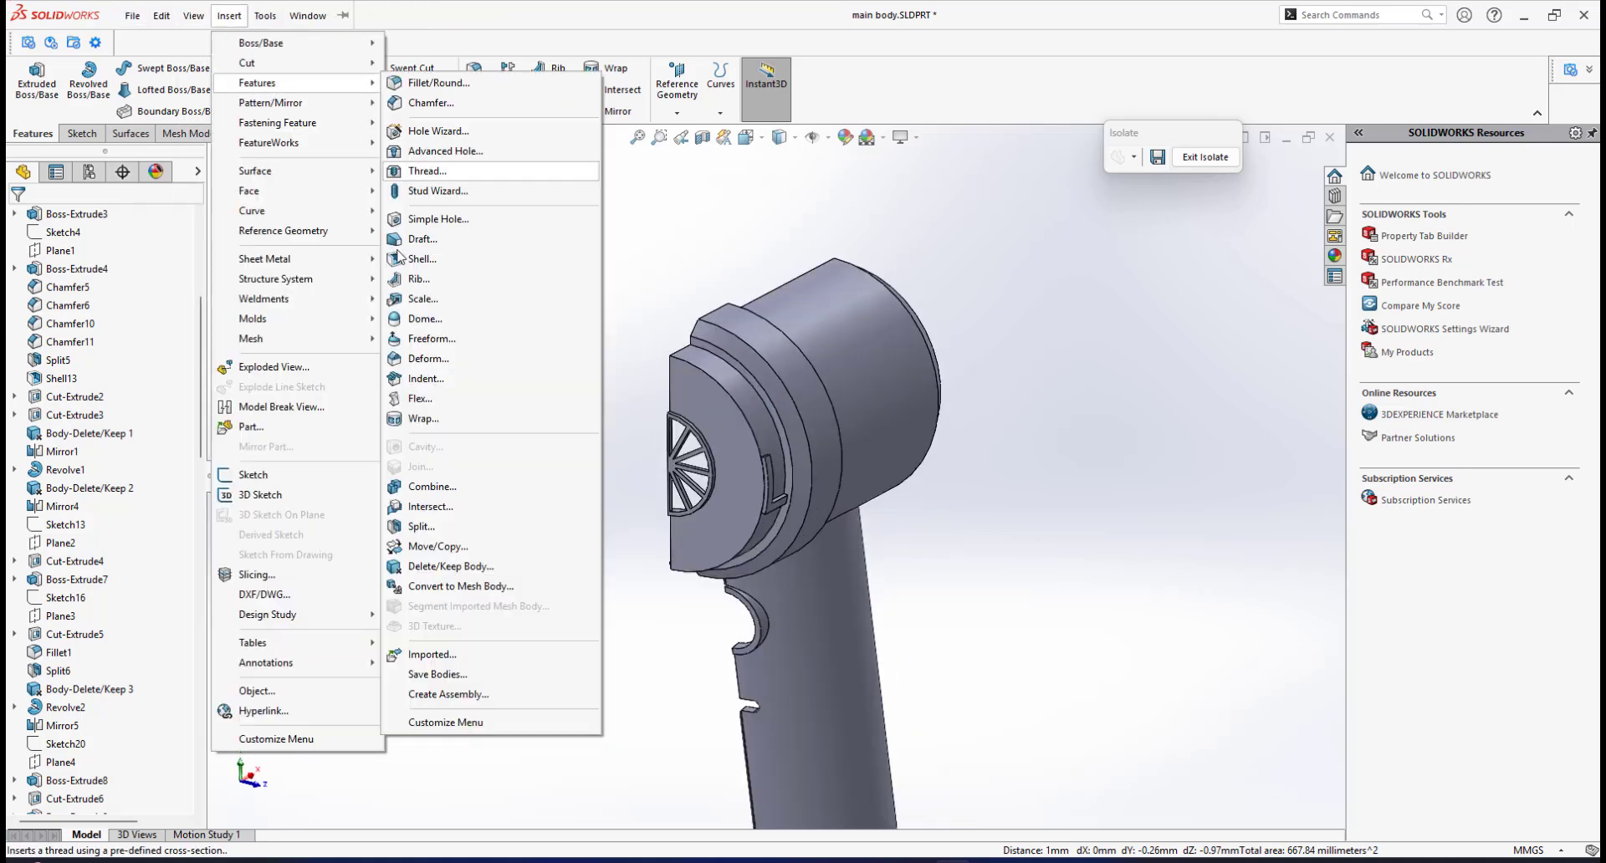
{"action": "left_click", "coordinate": [428, 487]}
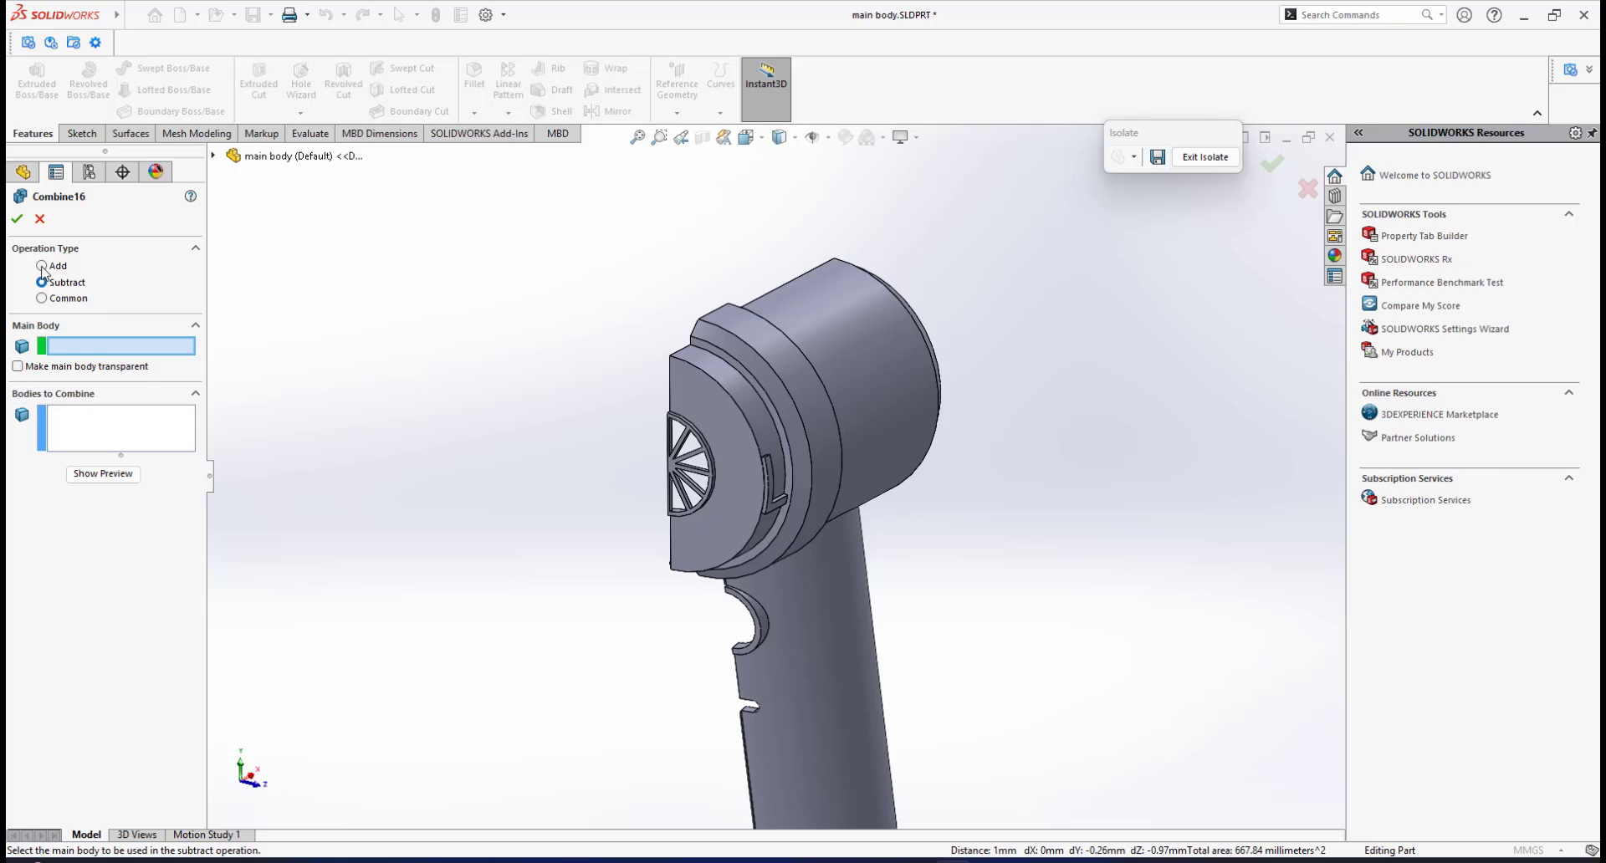
{"action": "left_click", "coordinate": [42, 266]}
{"action": "left_click", "coordinate": [803, 378]}
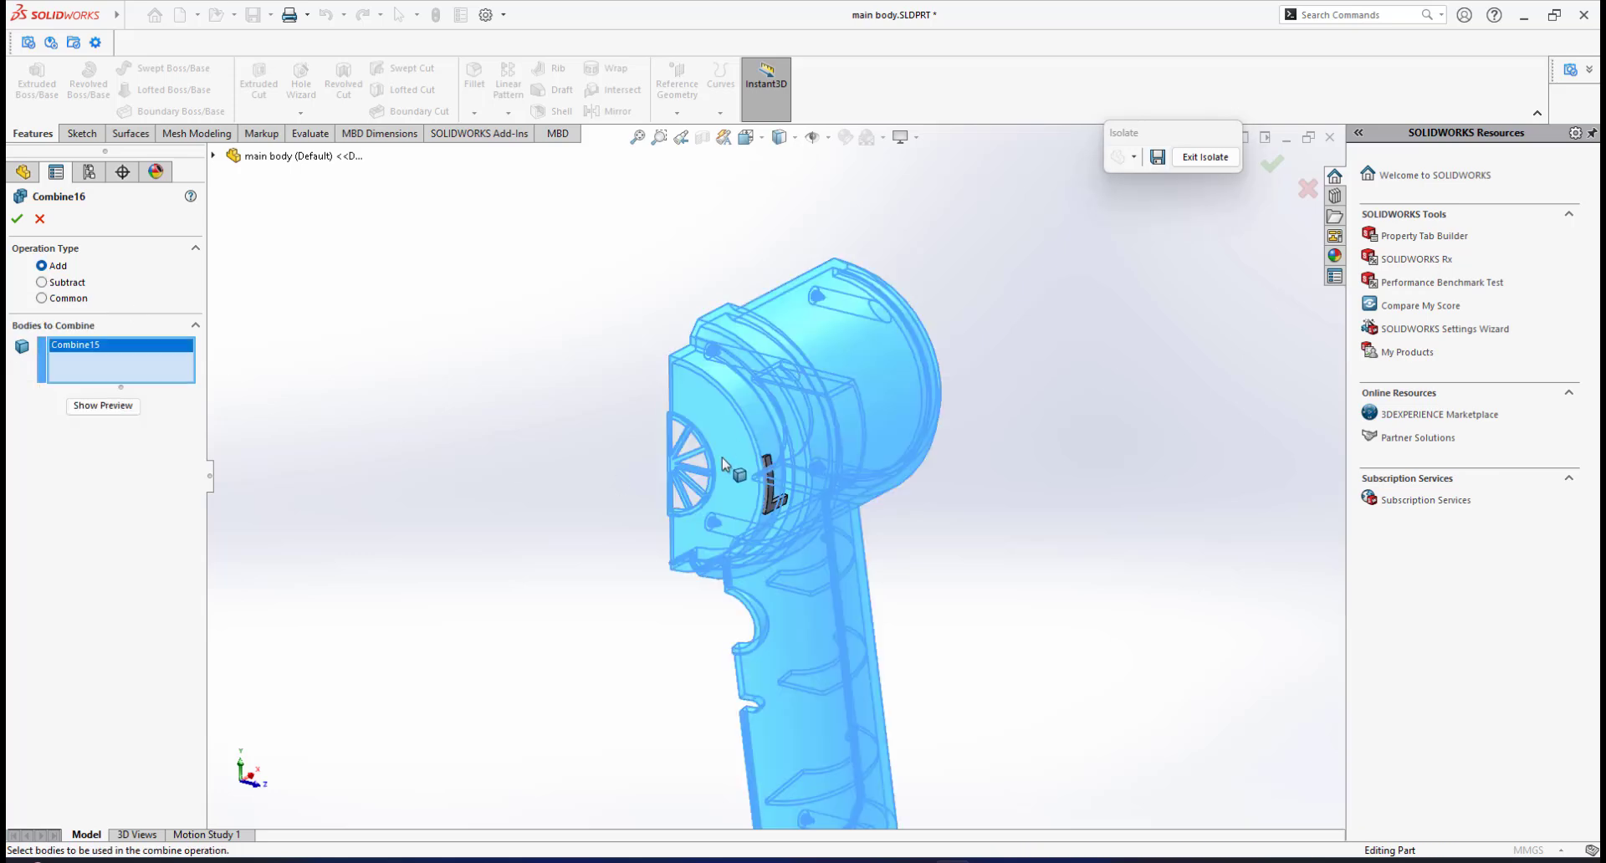
{"action": "scroll", "coordinate": [801, 502], "scroll_direction": "down", "scroll_amount": 3}
{"action": "left_click", "coordinate": [816, 544]}
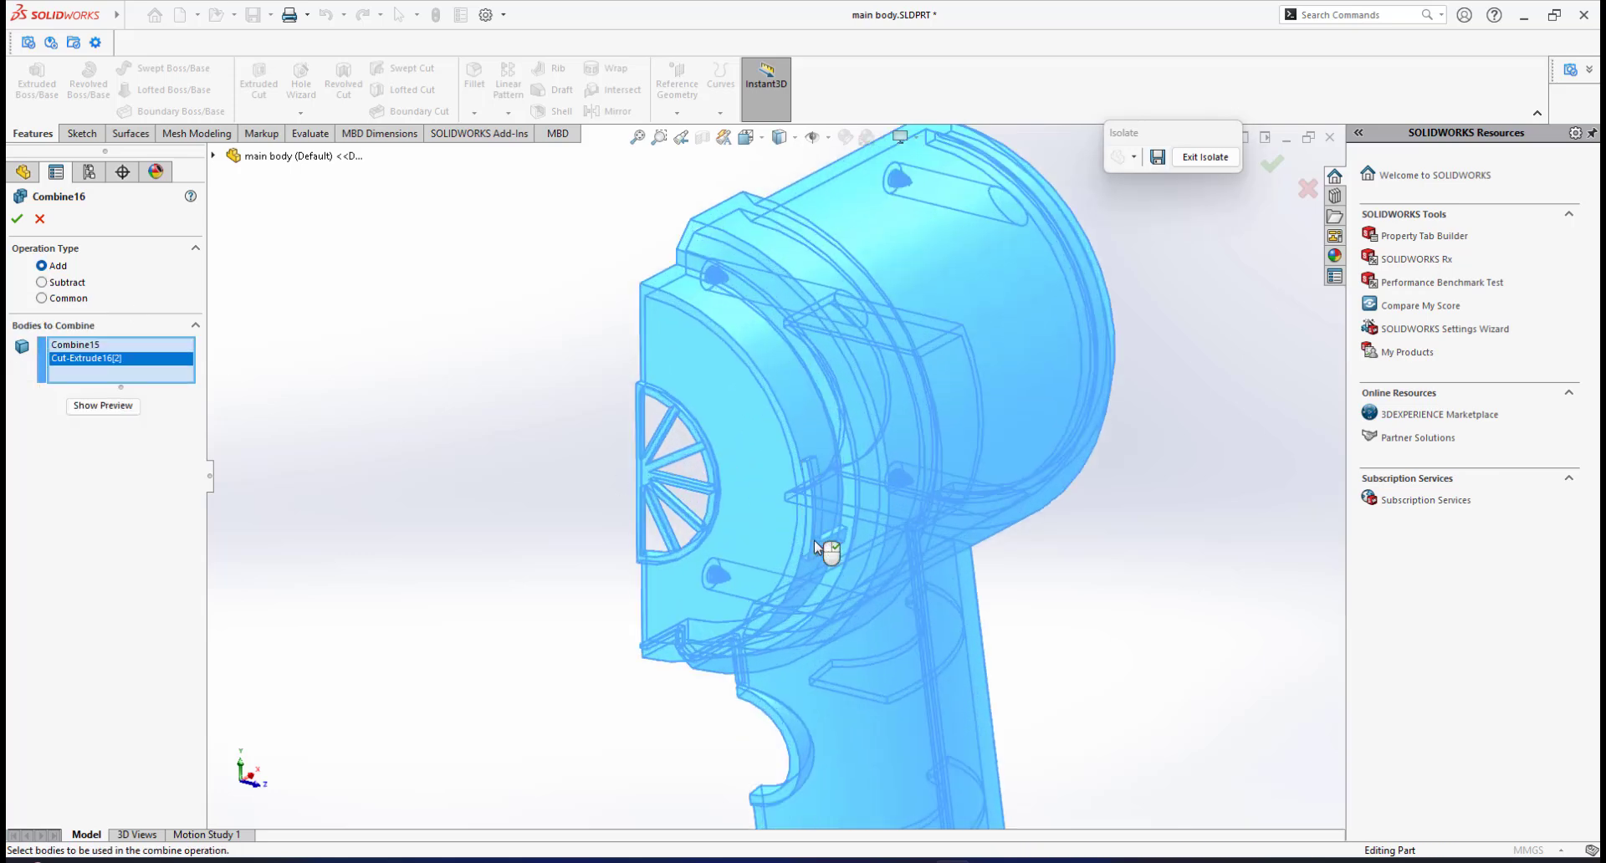
{"action": "left_click", "coordinate": [18, 219]}
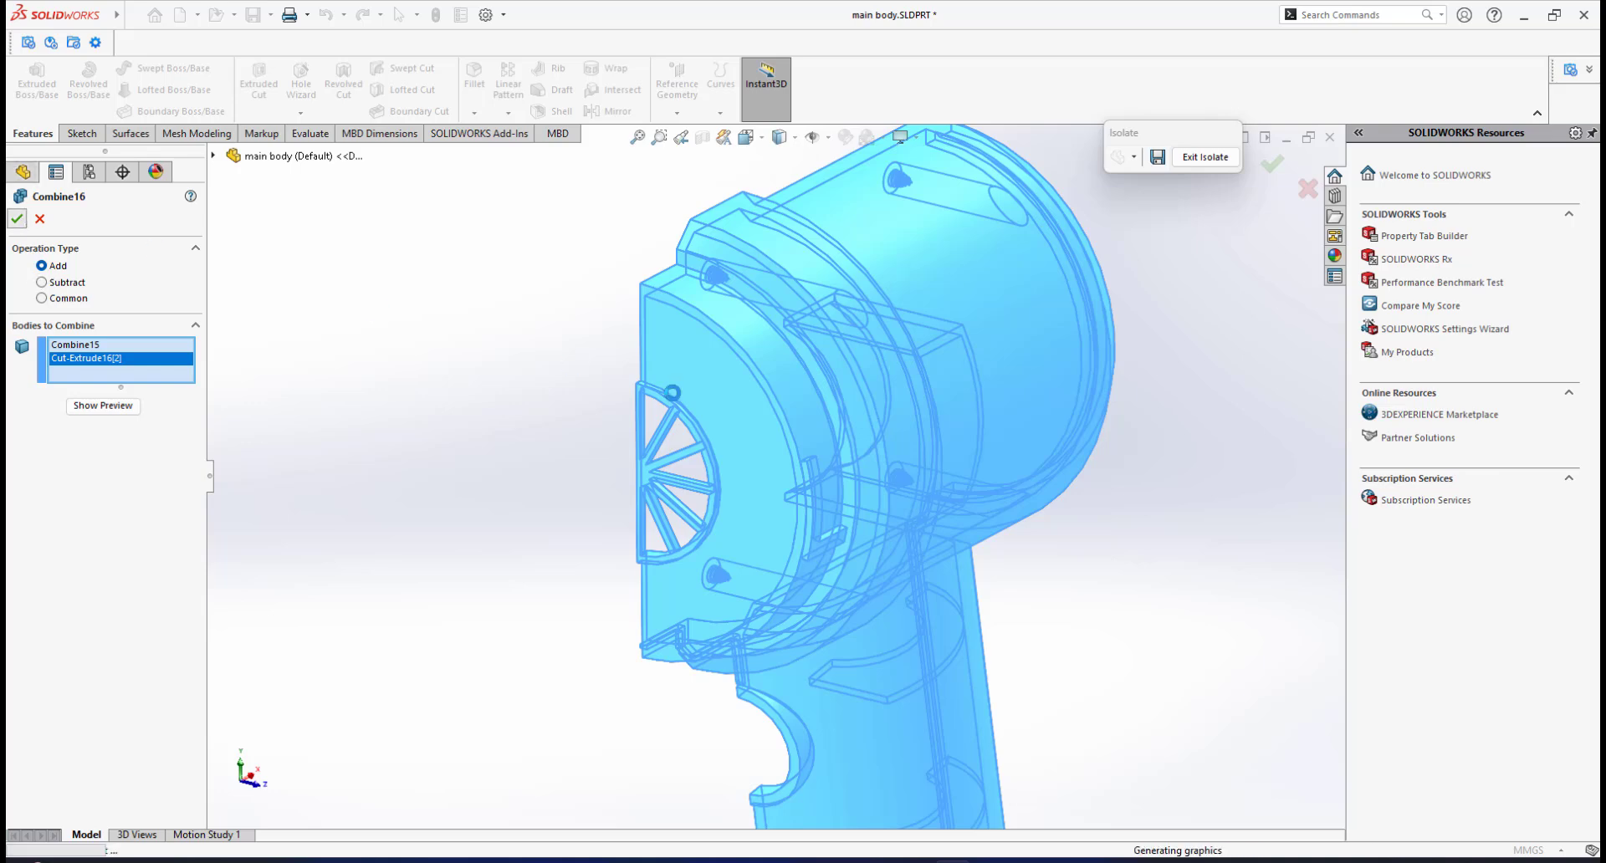
{"action": "middle_click_drag", "start_coordinate": [780, 478], "coordinate": [824, 475]}
{"action": "scroll", "coordinate": [830, 474], "scroll_direction": "up", "scroll_amount": 3}
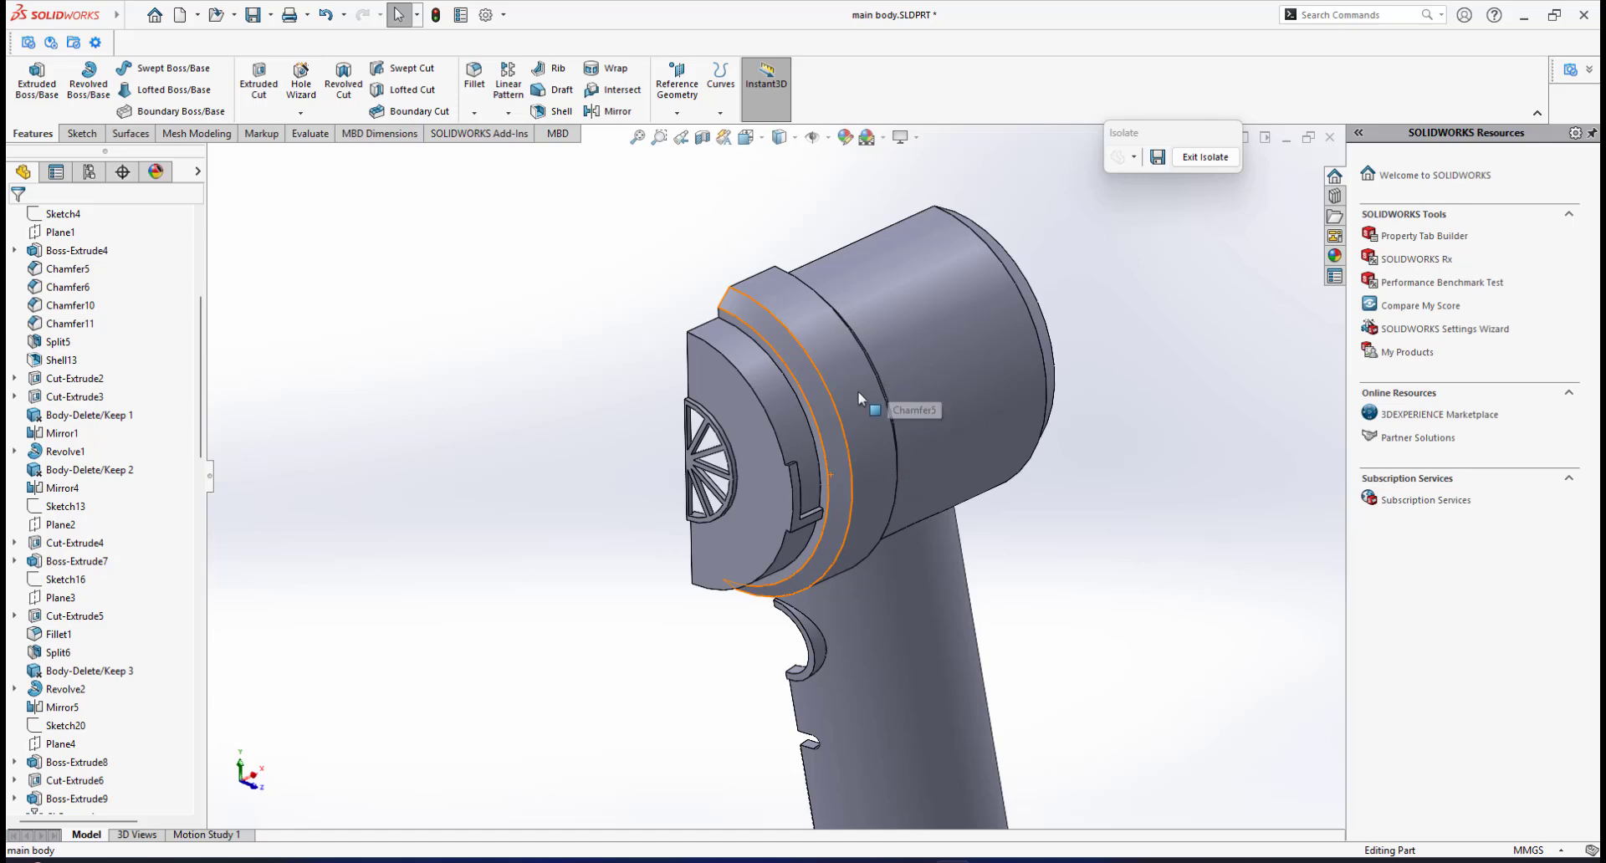
Exit isolation and isolate the opposite L-shaped body together with the negative-Z housing half
{"action": "left_click", "coordinate": [1205, 157]}
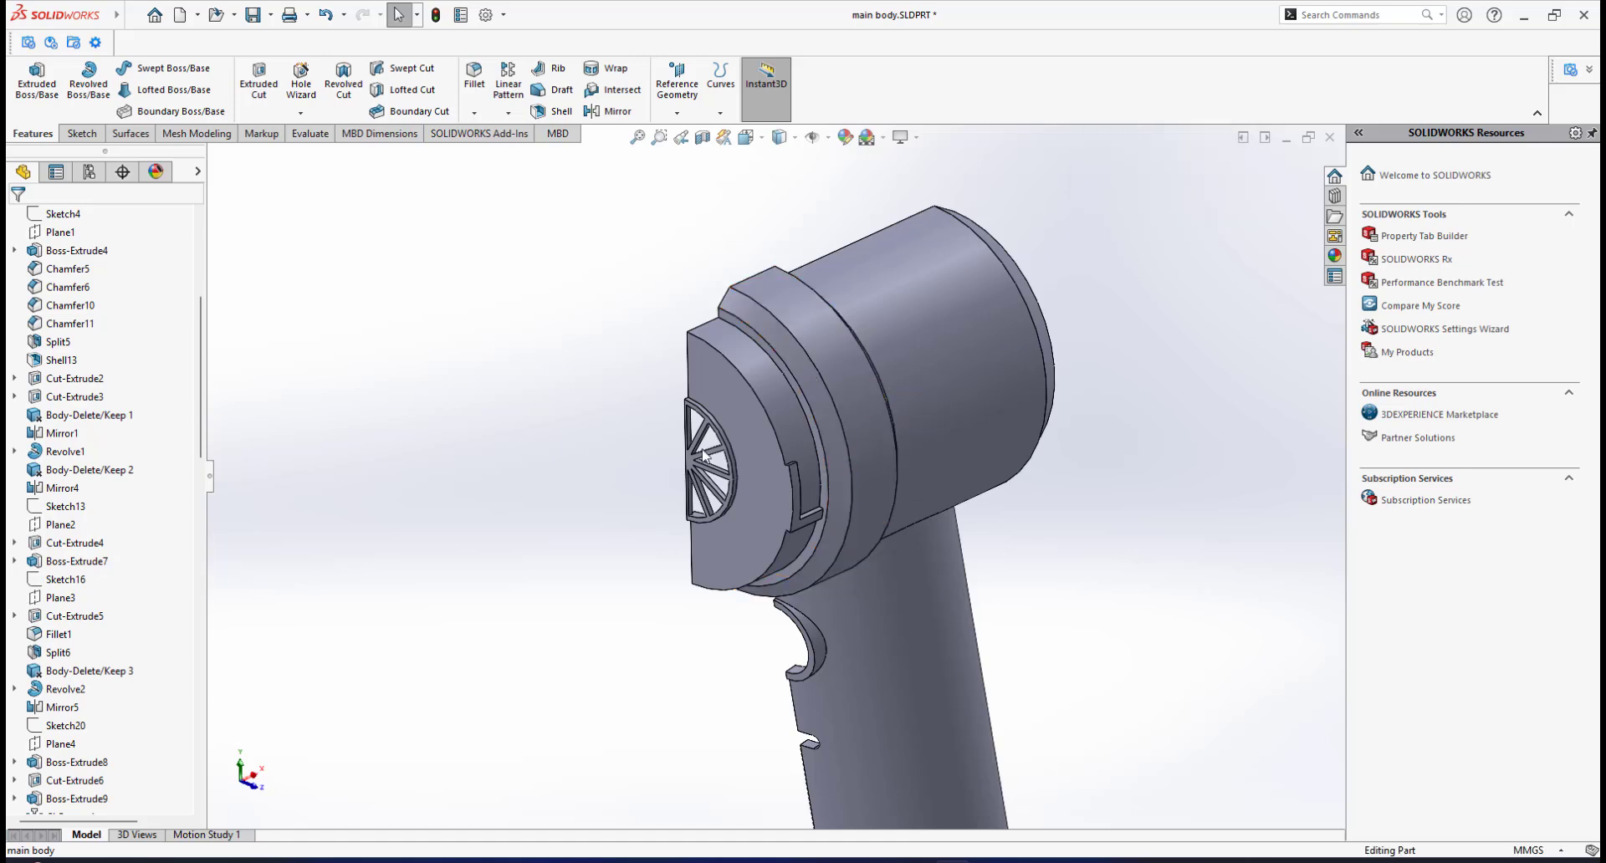
{"action": "middle_click_drag", "start_coordinate": [599, 403], "coordinate": [631, 402]}
{"action": "scroll", "coordinate": [622, 388], "scroll_direction": "down", "scroll_amount": 1}
{"action": "scroll", "coordinate": [557, 375], "scroll_direction": "down", "scroll_amount": 5}
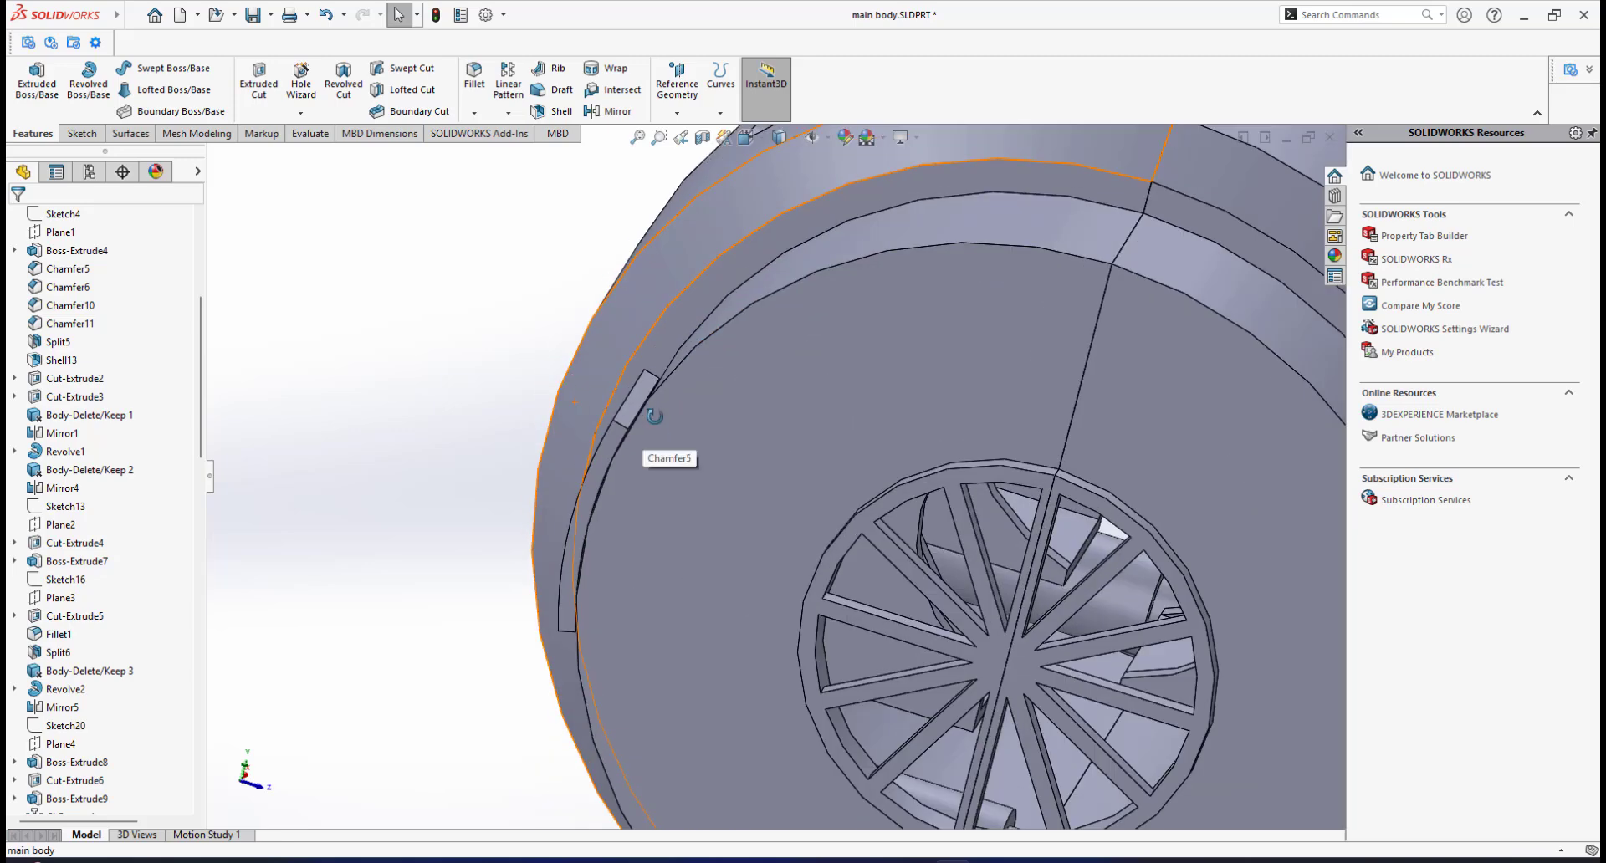
{"action": "left_click", "coordinate": [626, 416]}
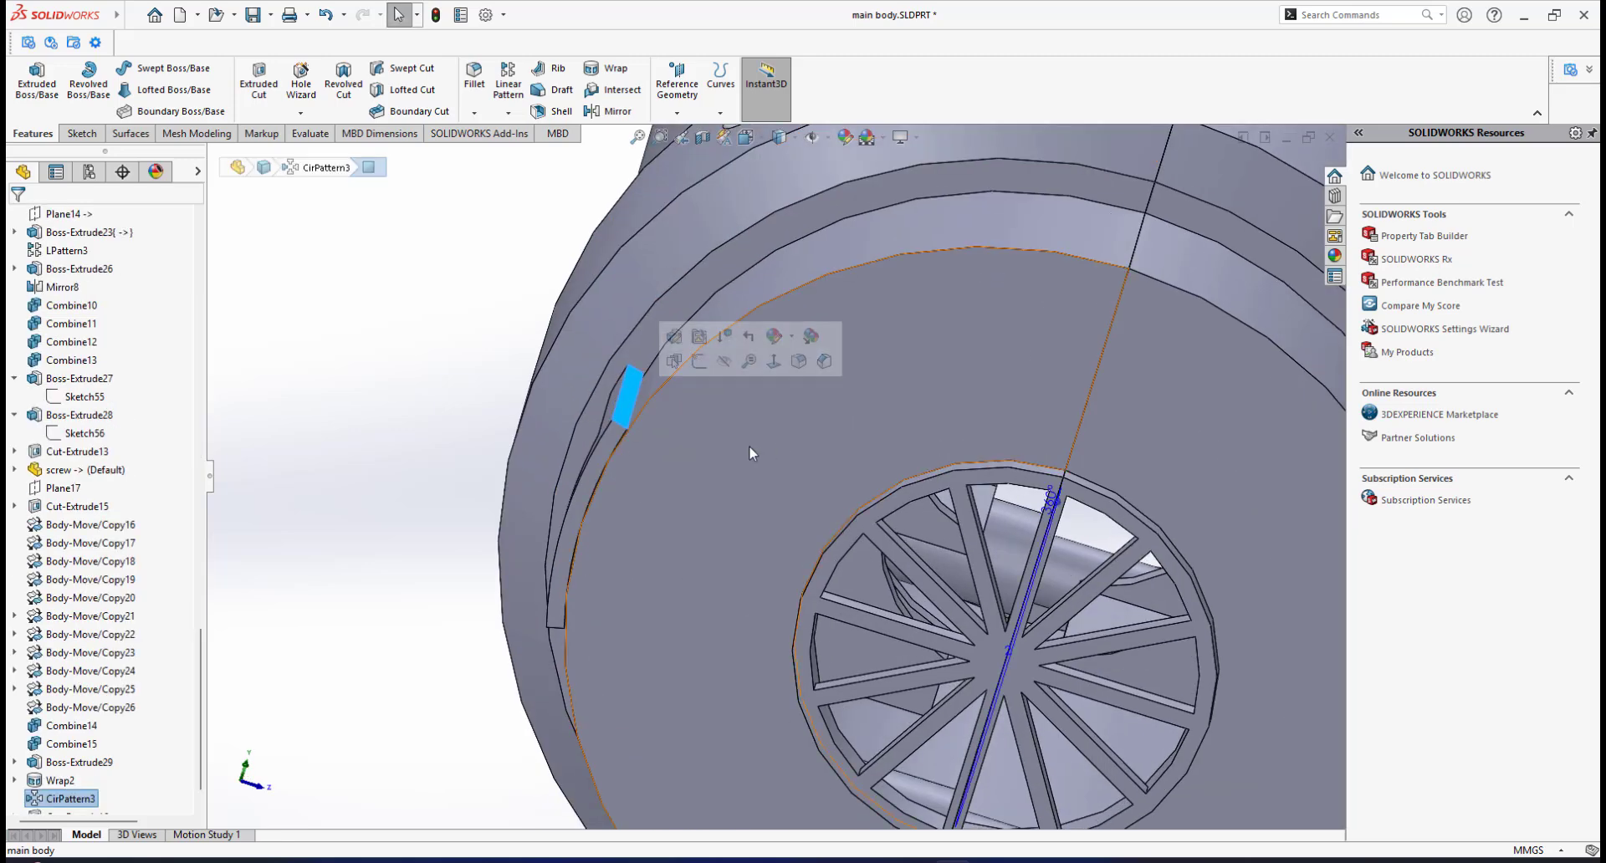
{"action": "right_click", "coordinate": [749, 445]}
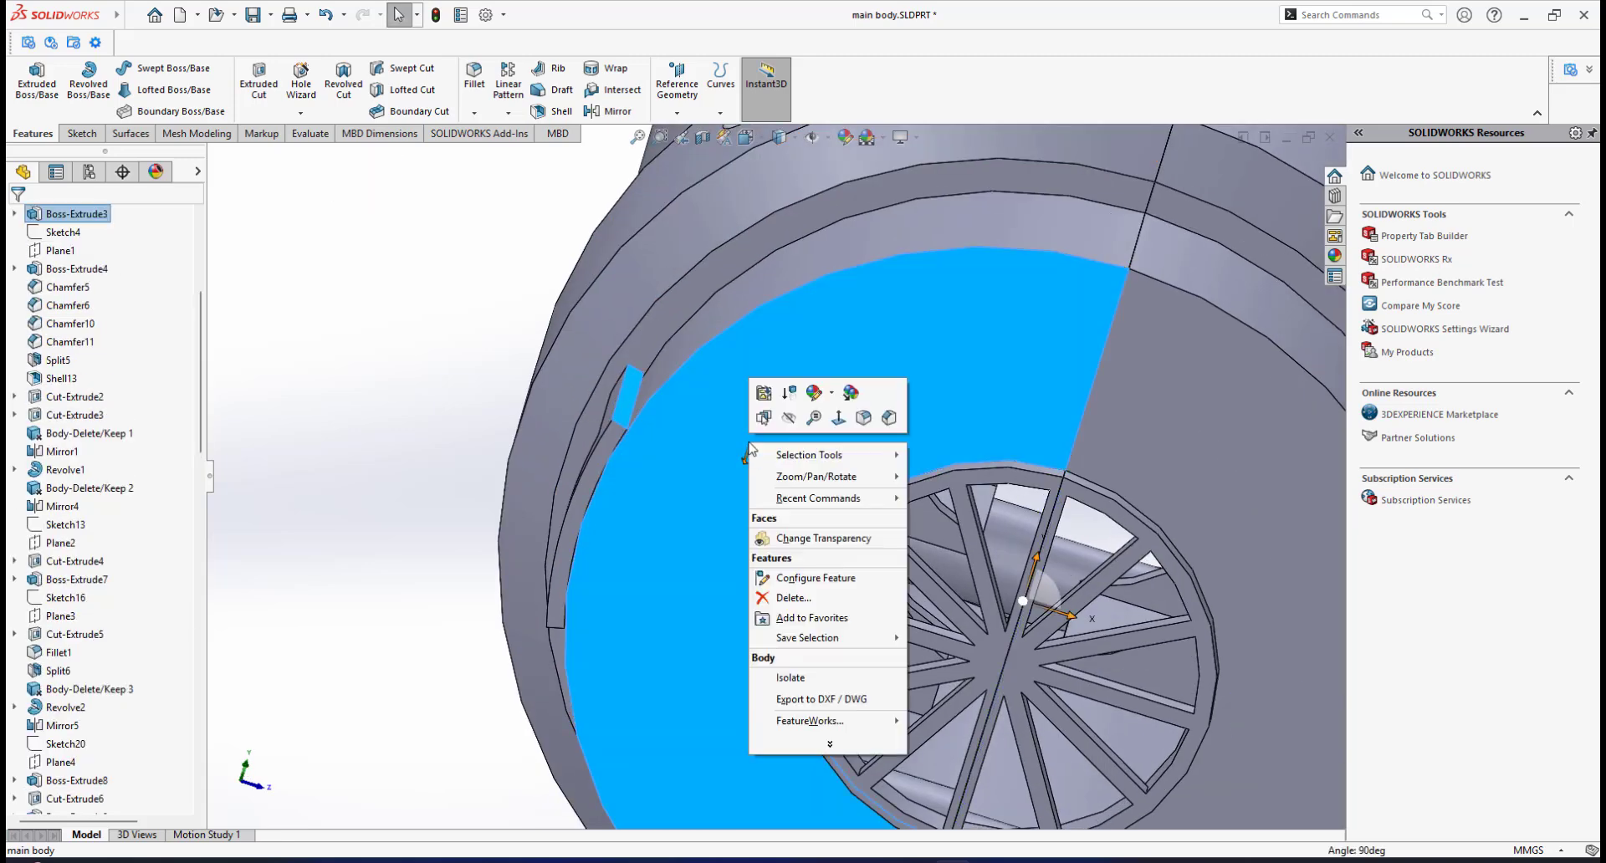
{"action": "left_click", "coordinate": [793, 678]}
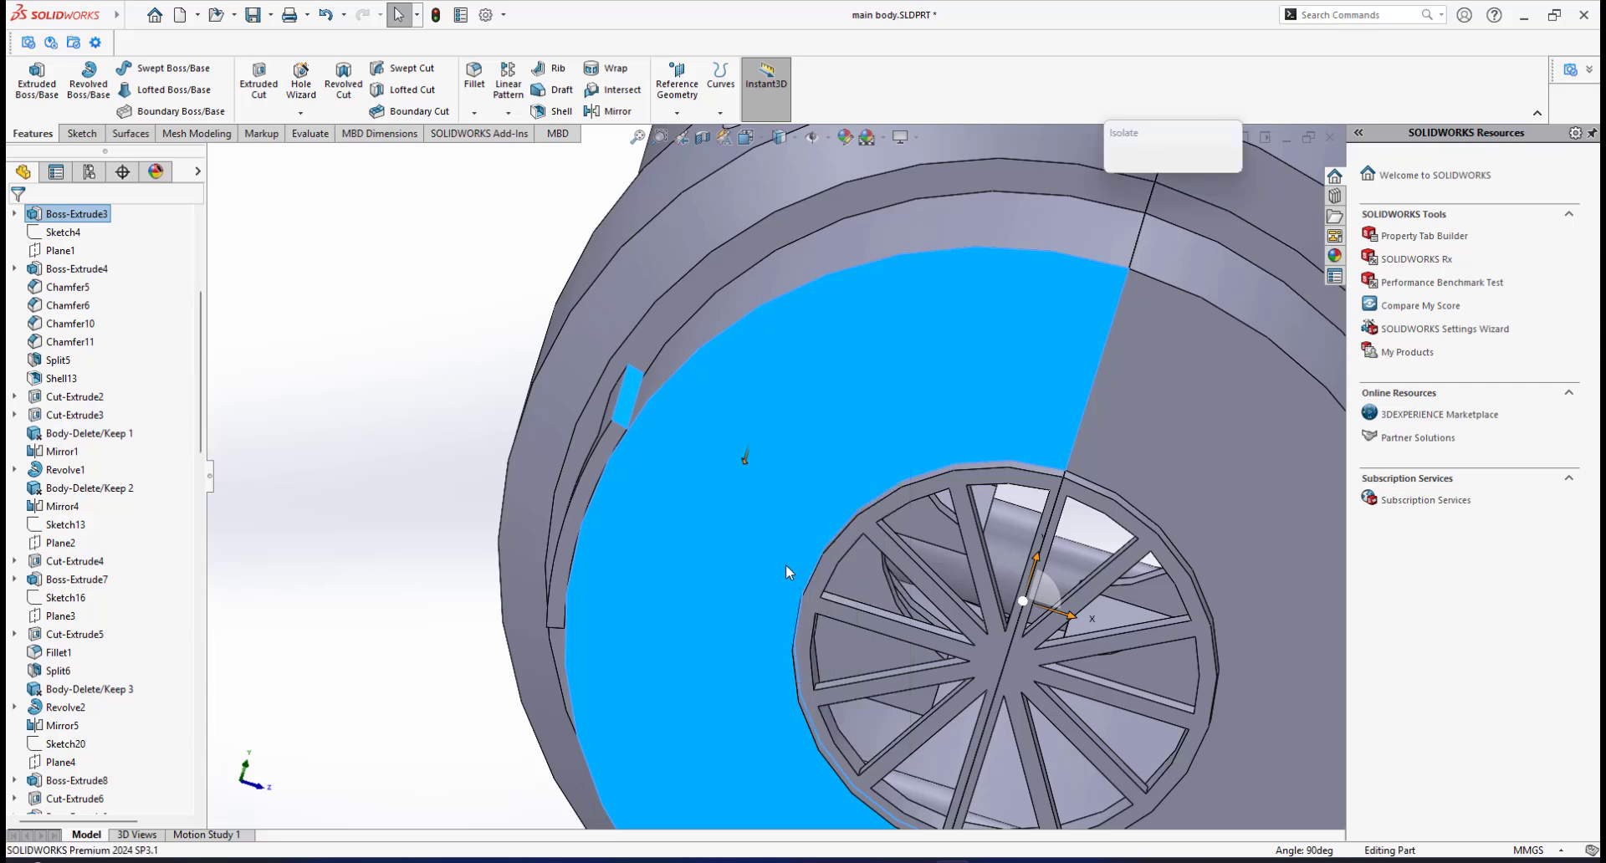
{"action": "middle_click_drag", "start_coordinate": [786, 566], "coordinate": [768, 514]}
{"action": "scroll", "coordinate": [729, 567], "scroll_direction": "up", "scroll_amount": 5}
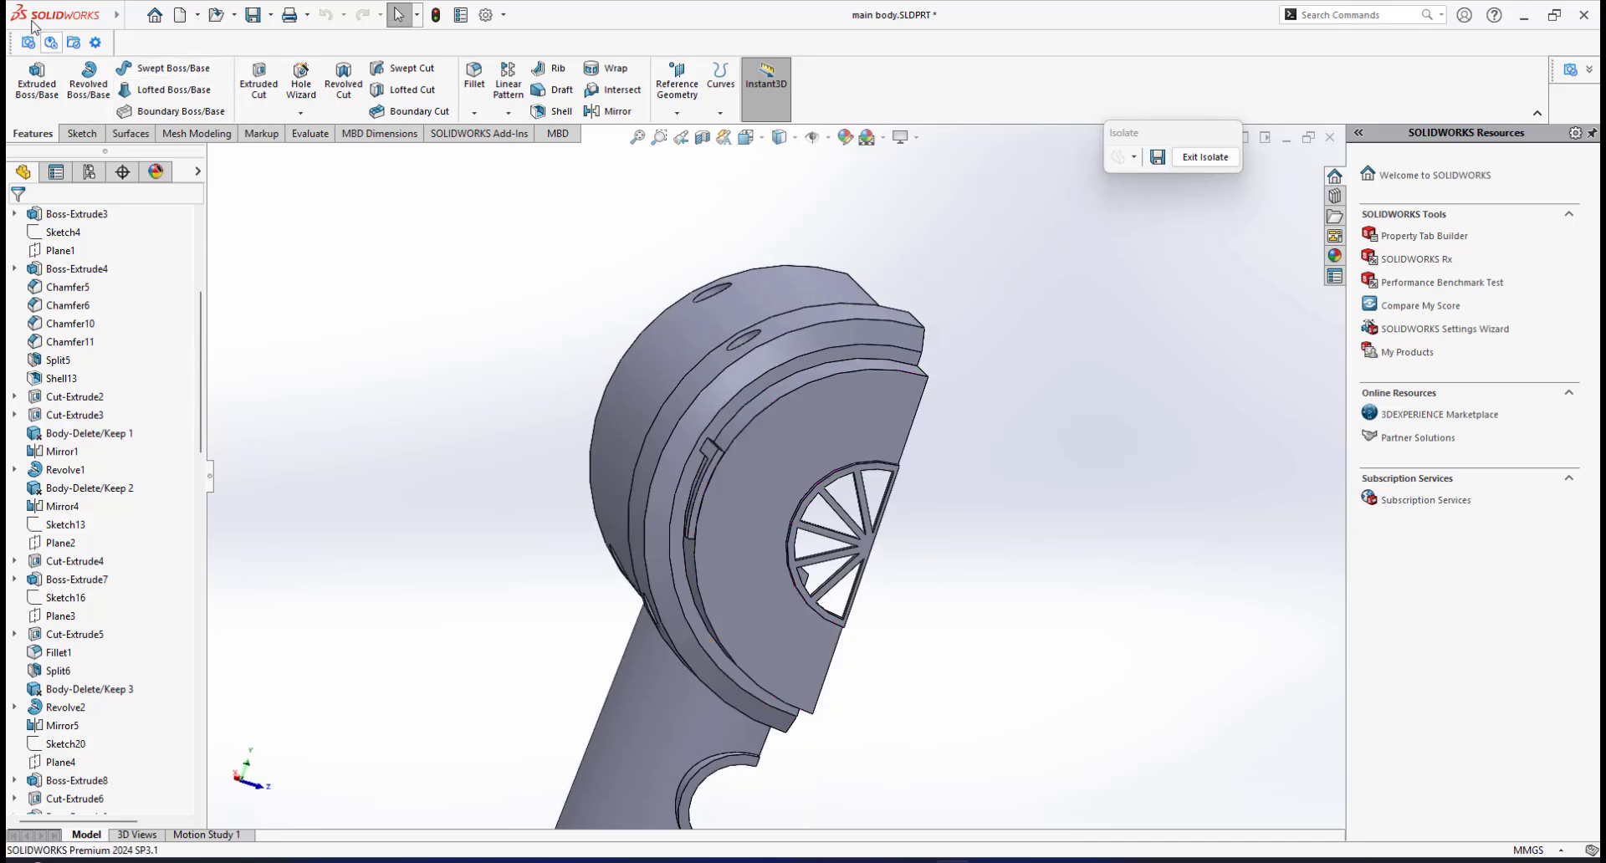
Combine the negative-Z housing half with its L-shaped body using the Add operation and exit isolation
{"action": "mouse_move", "coordinate": [18, 18]}
{"action": "left_click", "coordinate": [227, 18]}
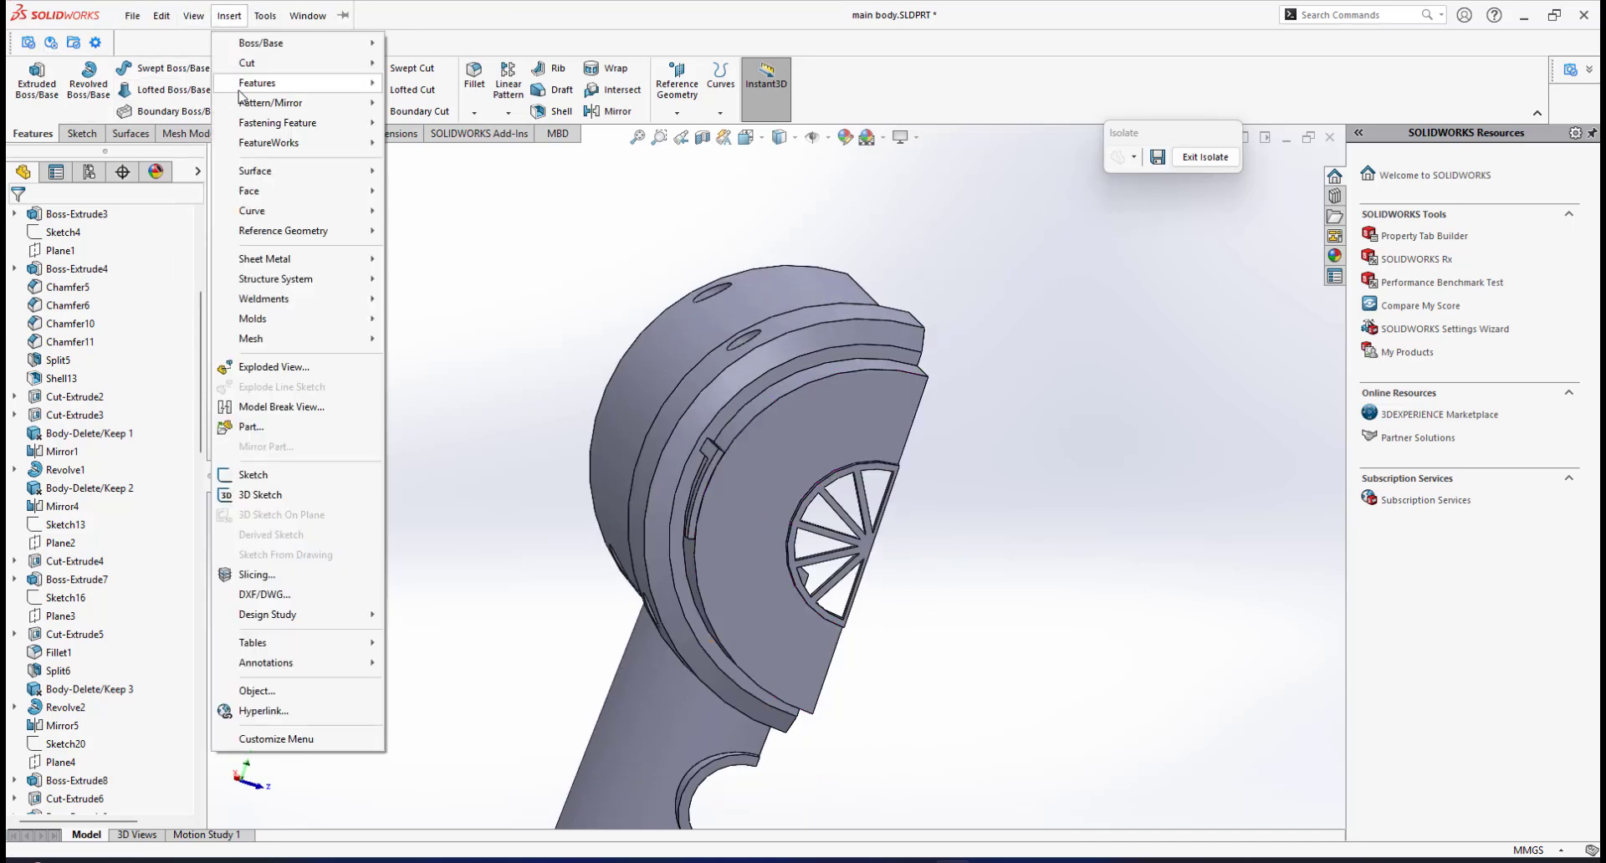
{"action": "mouse_move", "coordinate": [247, 84]}
{"action": "left_click", "coordinate": [423, 485]}
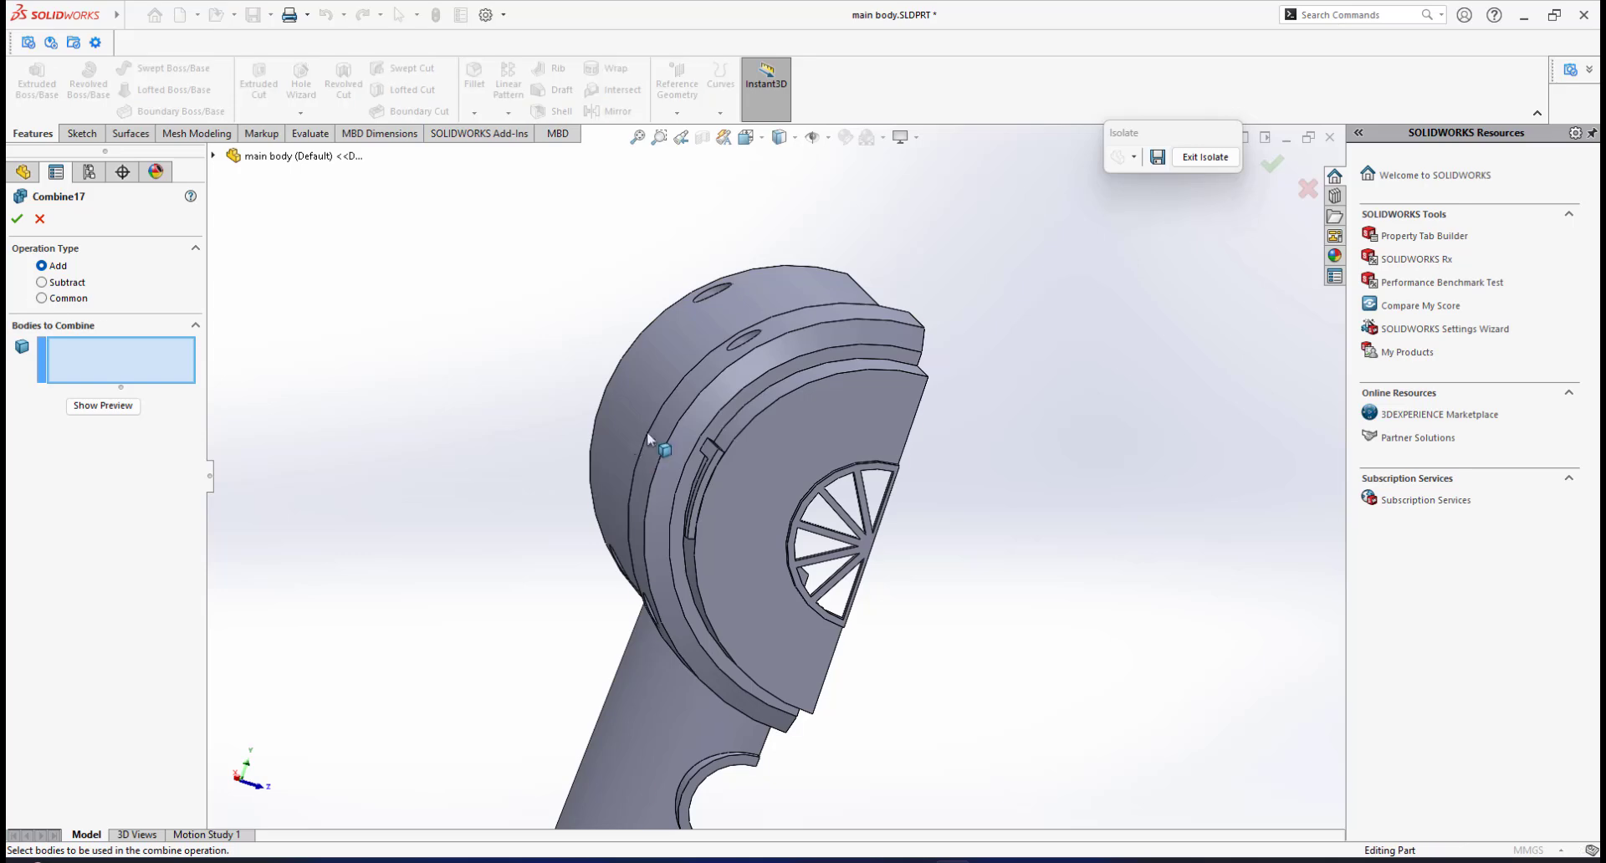
{"action": "left_click", "coordinate": [774, 423]}
{"action": "left_click", "coordinate": [709, 445]}
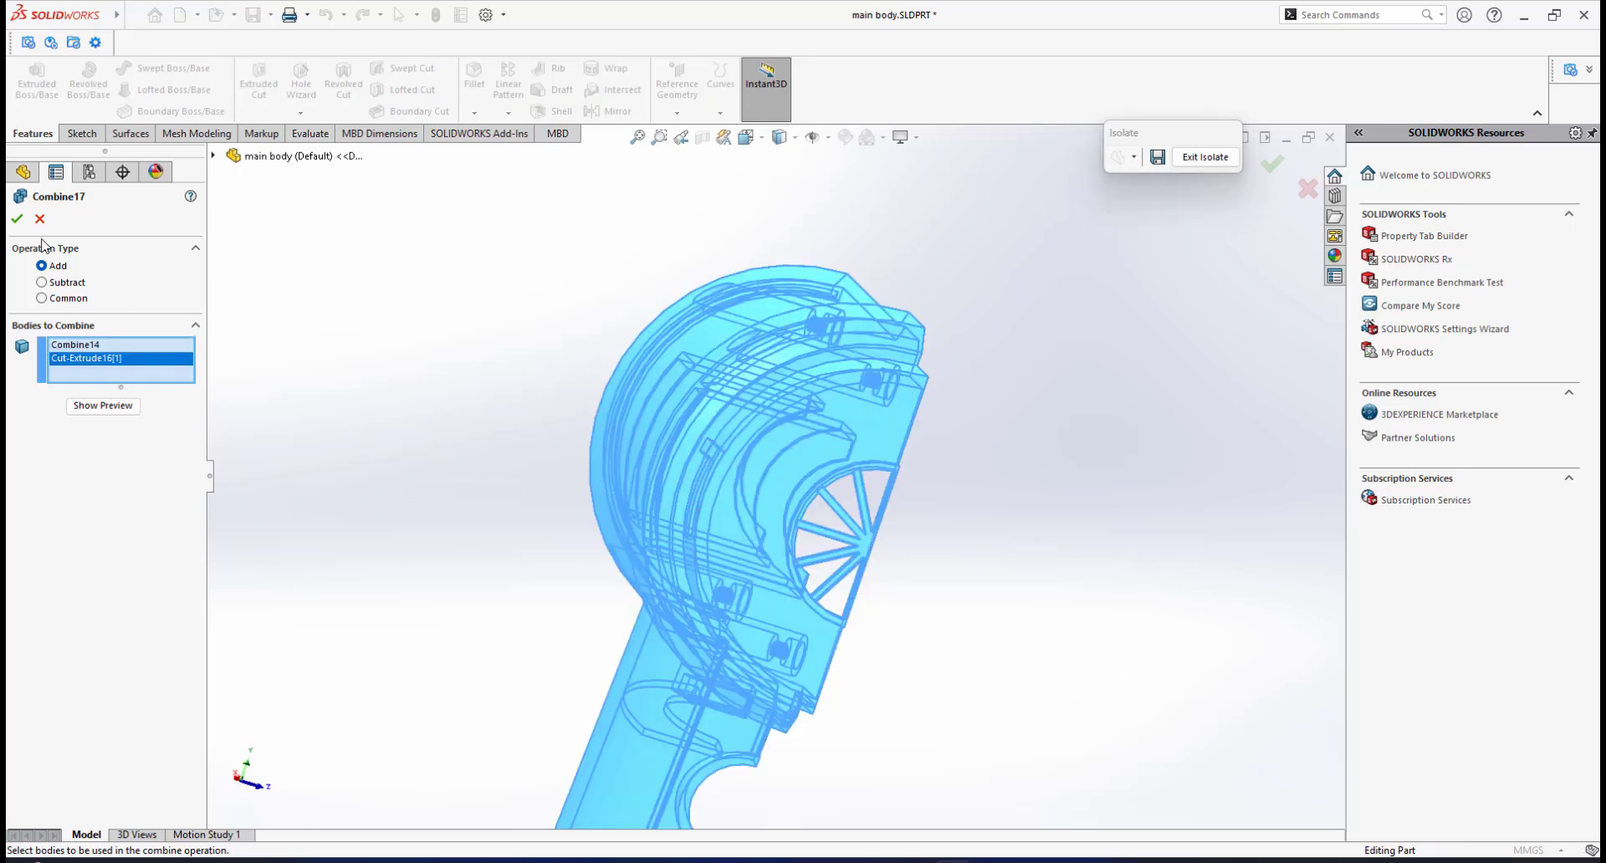
{"action": "left_click", "coordinate": [16, 219]}
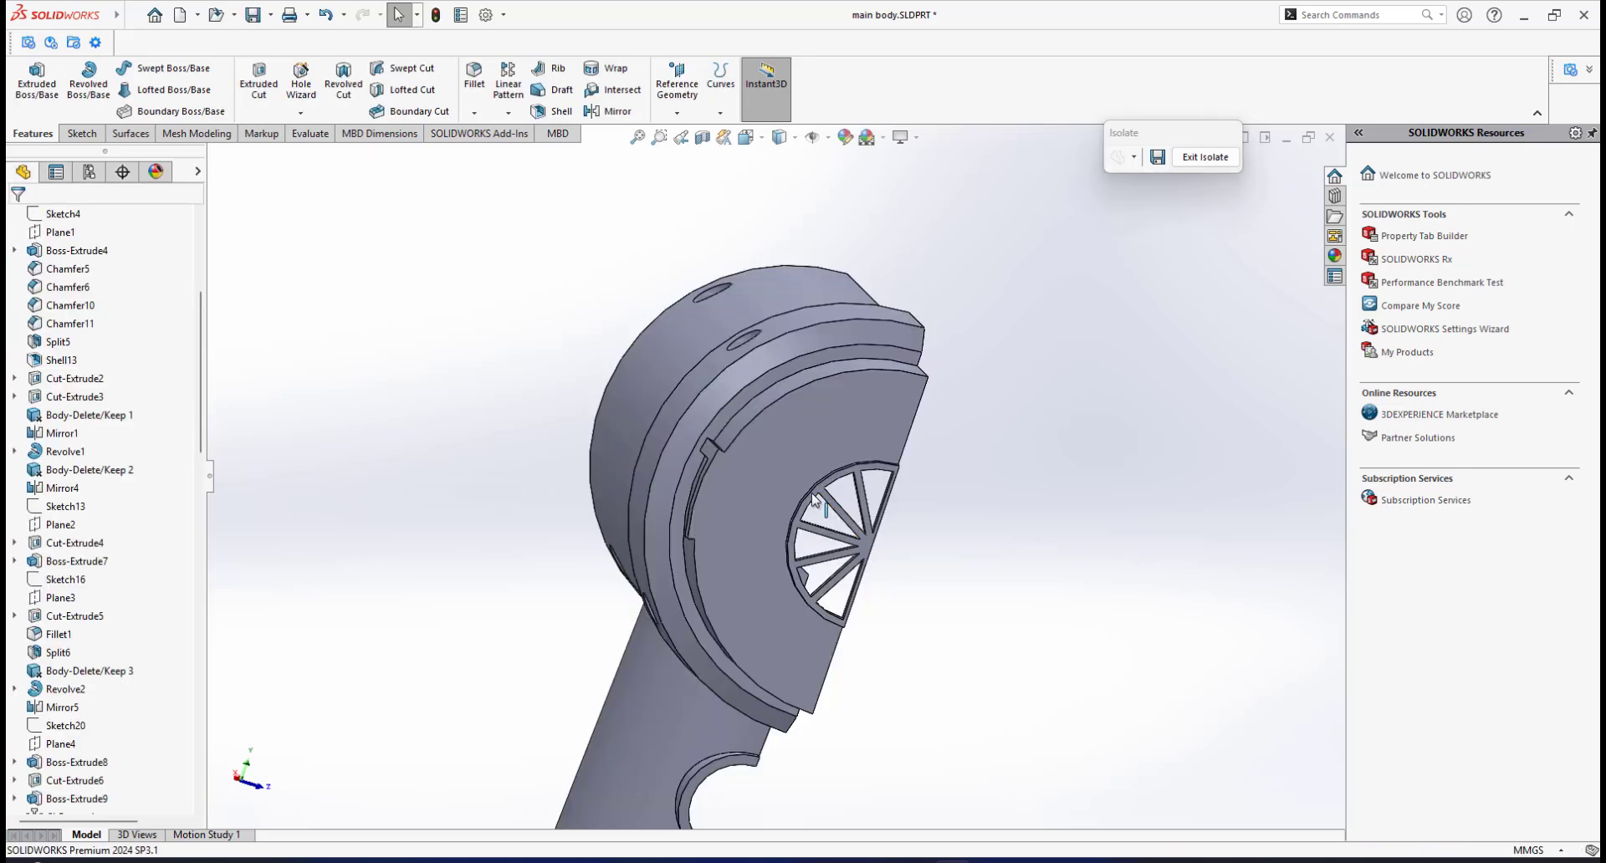
{"action": "middle_click_drag", "start_coordinate": [836, 514], "coordinate": [782, 518]}
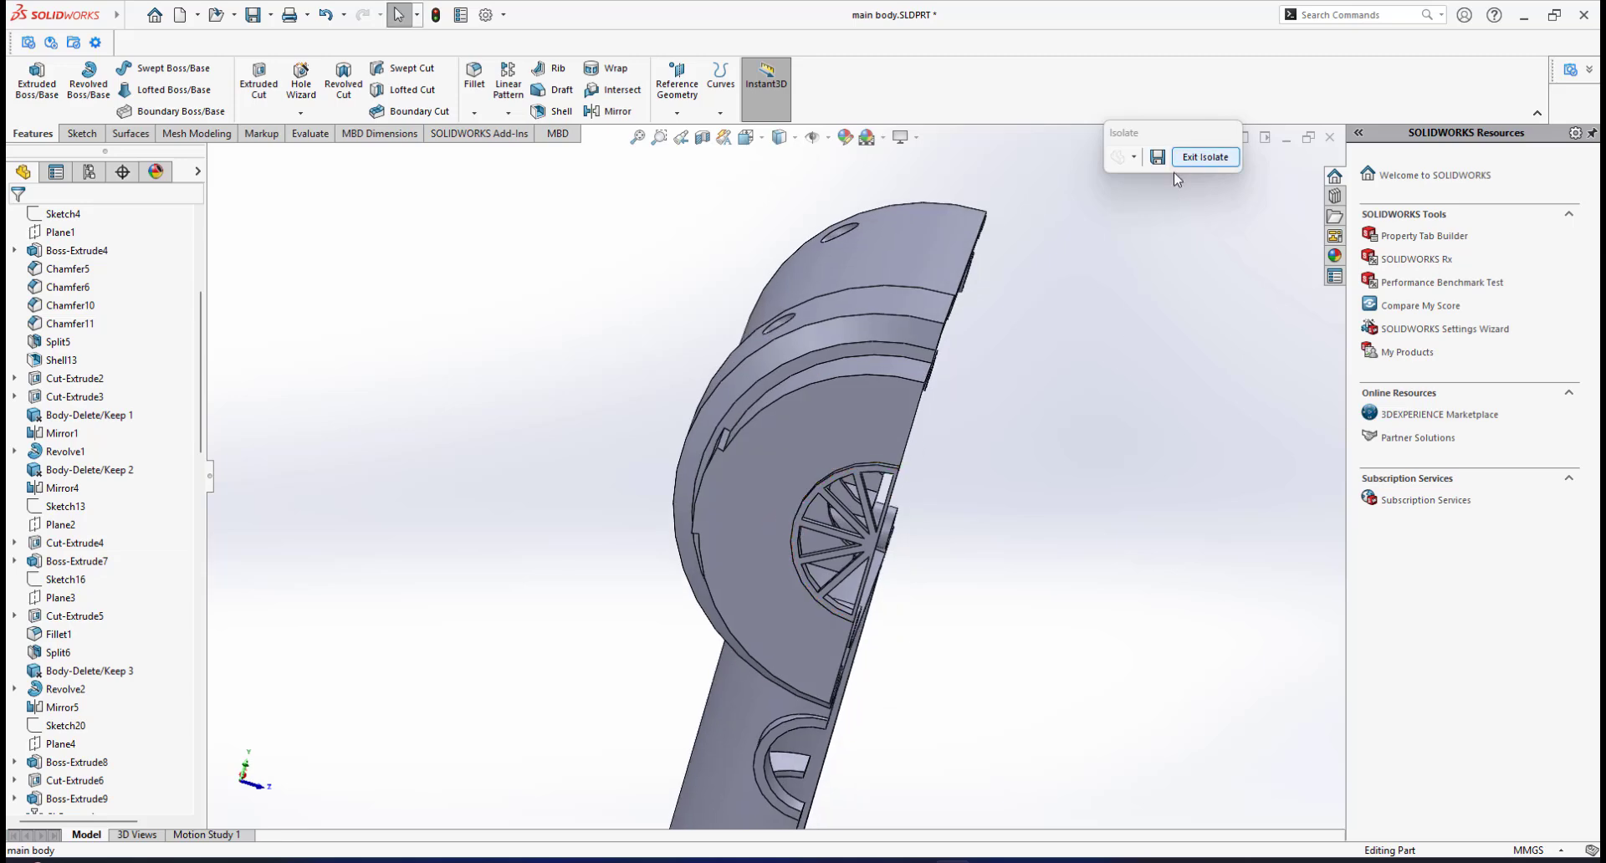
{"action": "left_click", "coordinate": [1205, 157]}
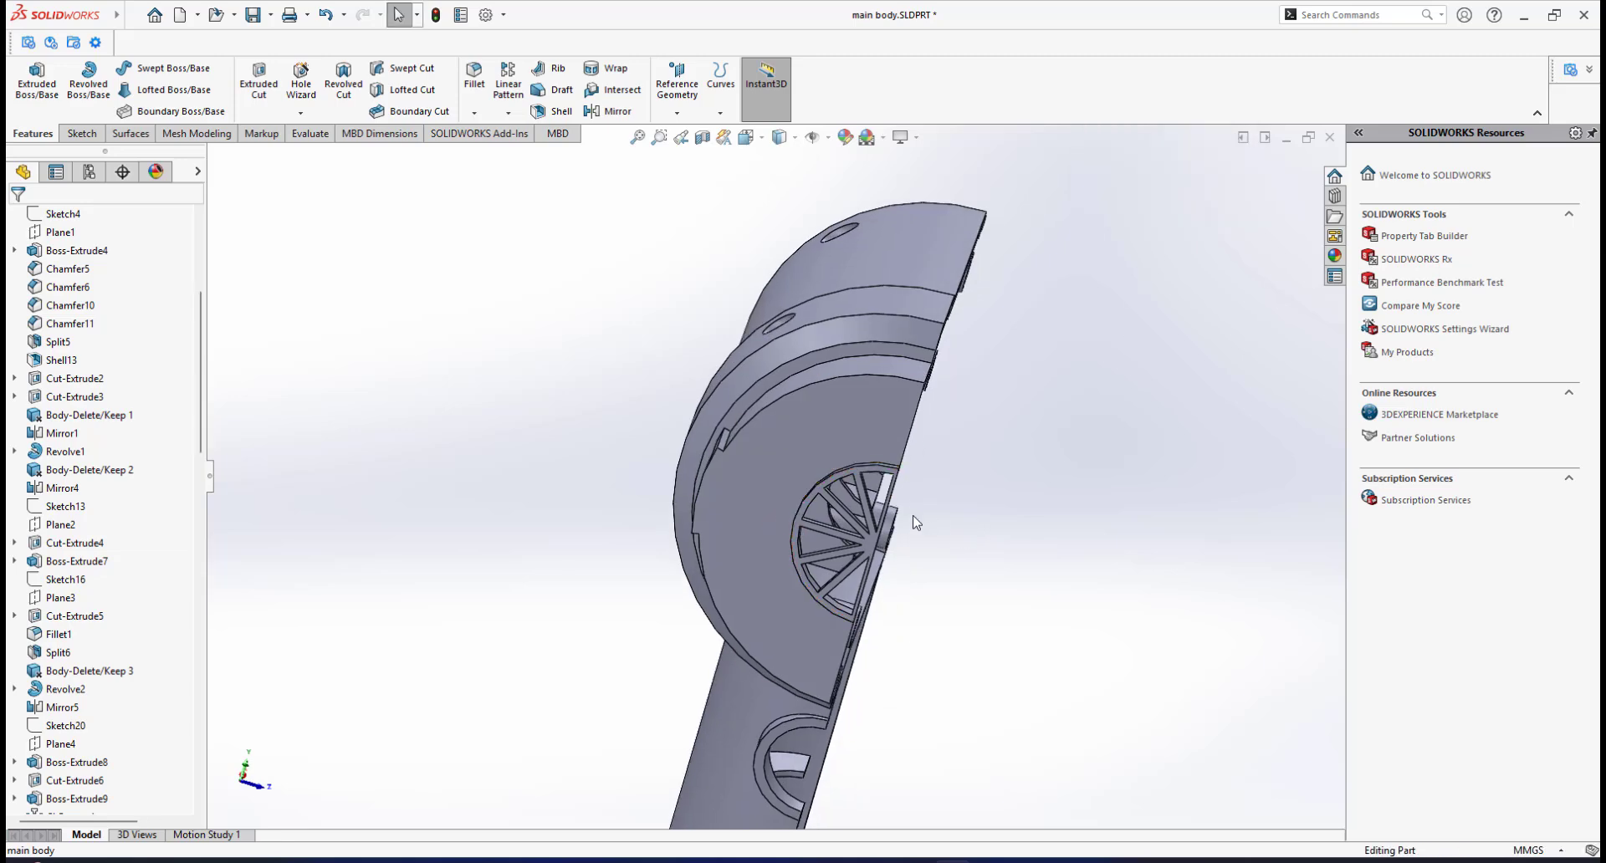
Inspect the merged L-shaped features on the front collar of the complete vacuum body
{"action": "scroll", "coordinate": [912, 515], "scroll_direction": "up", "scroll_amount": 3}
{"action": "scroll", "coordinate": [913, 515], "scroll_direction": "down", "scroll_amount": 3}
{"action": "middle_click_drag", "start_coordinate": [909, 516], "coordinate": [790, 514]}
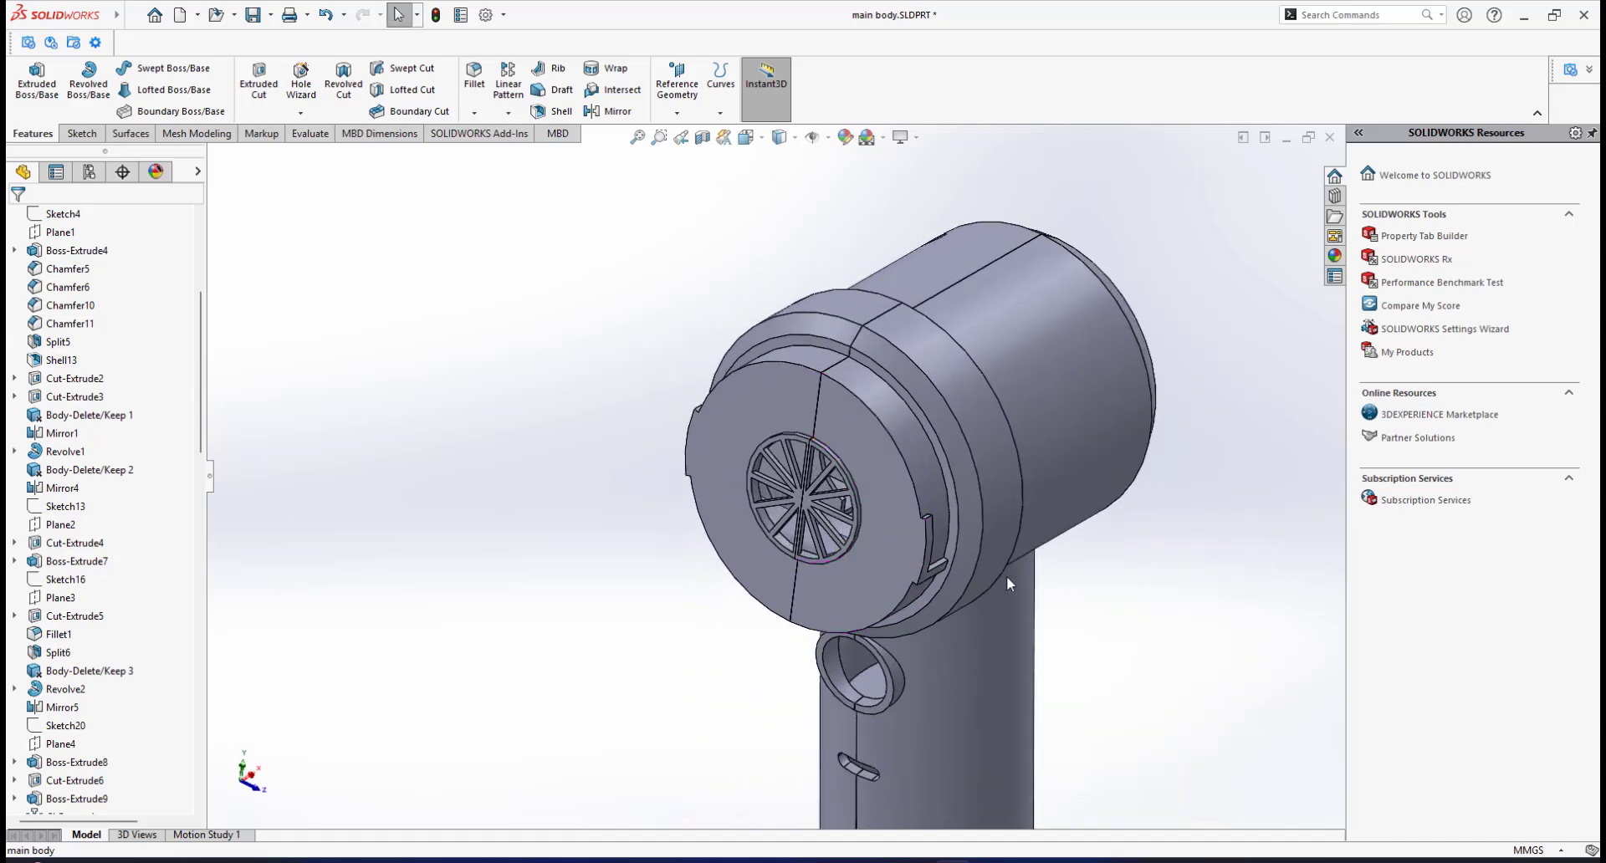
{"action": "scroll", "coordinate": [940, 553], "scroll_direction": "up", "scroll_amount": 3}
{"action": "scroll", "coordinate": [939, 553], "scroll_direction": "down", "scroll_amount": 2}
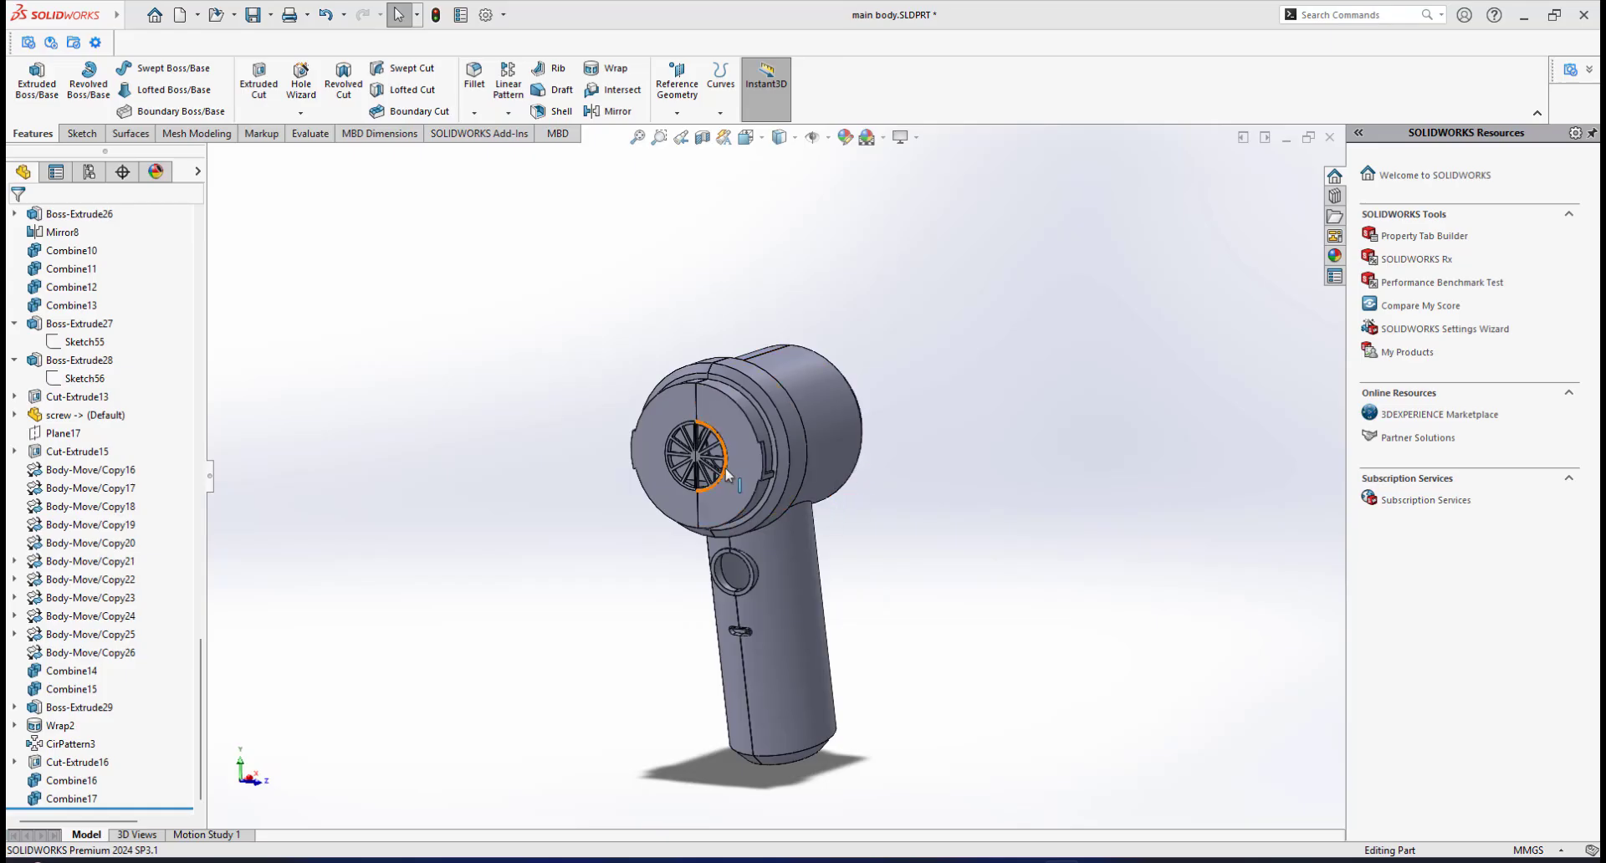
{"action": "scroll", "coordinate": [726, 475], "scroll_direction": "down", "scroll_amount": 2}
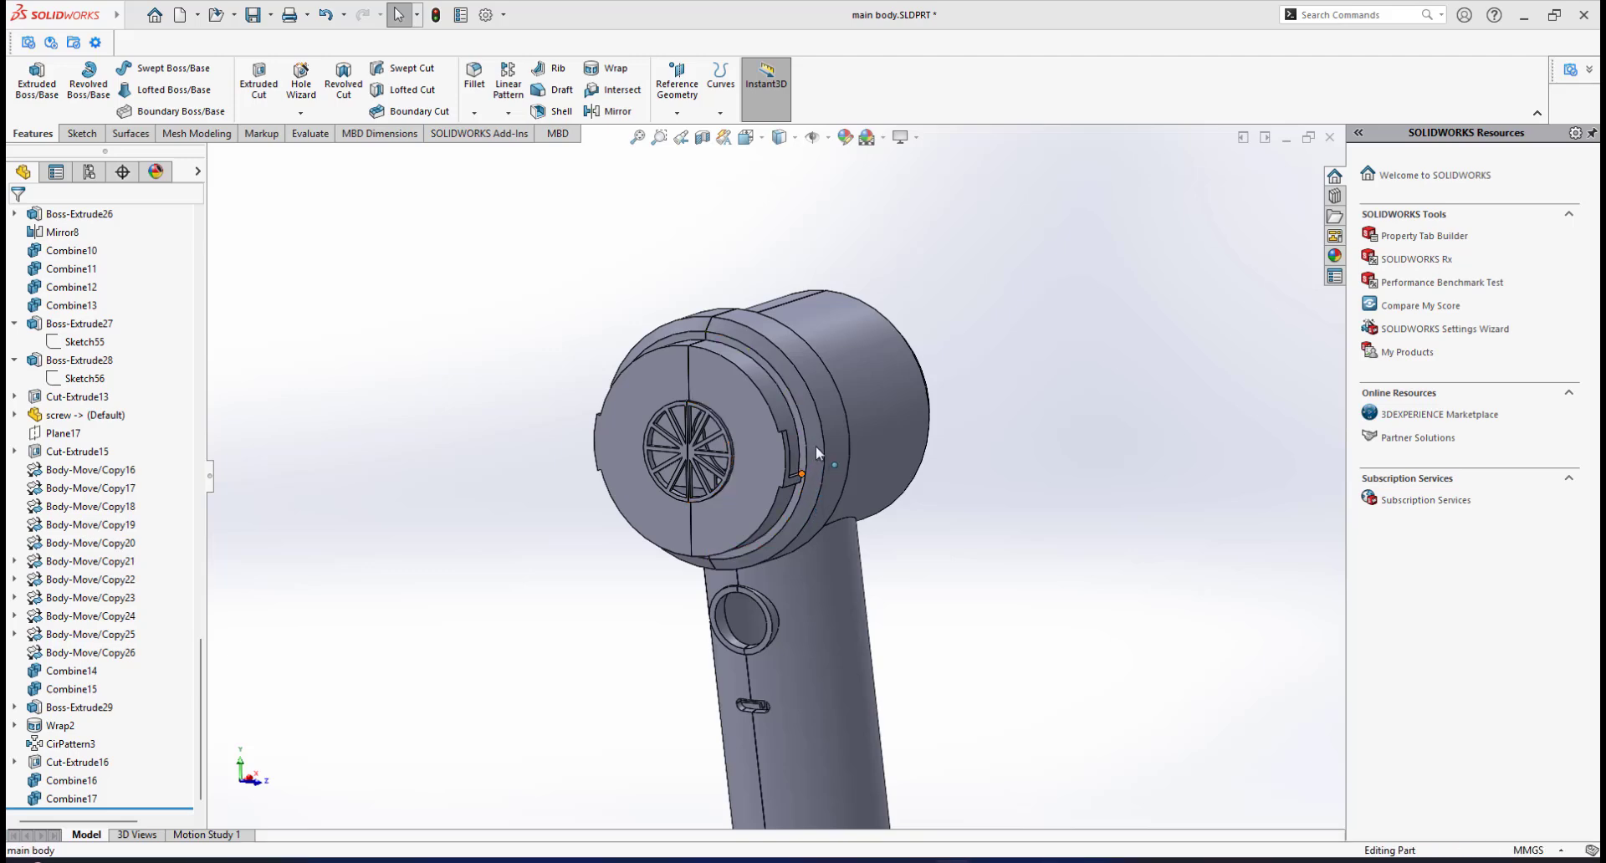
{"action": "scroll", "coordinate": [808, 450], "scroll_direction": "down", "scroll_amount": 3}
{"action": "middle_click", "coordinate": [793, 453]}
{"action": "mouse_move", "coordinate": [794, 453]}
{"action": "middle_mouse_down"}
{"action": "mouse_move", "coordinate": [753, 477]}
{"action": "mouse_move", "coordinate": [750, 453]}
{"action": "mouse_move", "coordinate": [777, 458]}
{"action": "middle_mouse_up"}
{"action": "scroll", "coordinate": [749, 452], "scroll_direction": "down", "scroll_amount": 2}
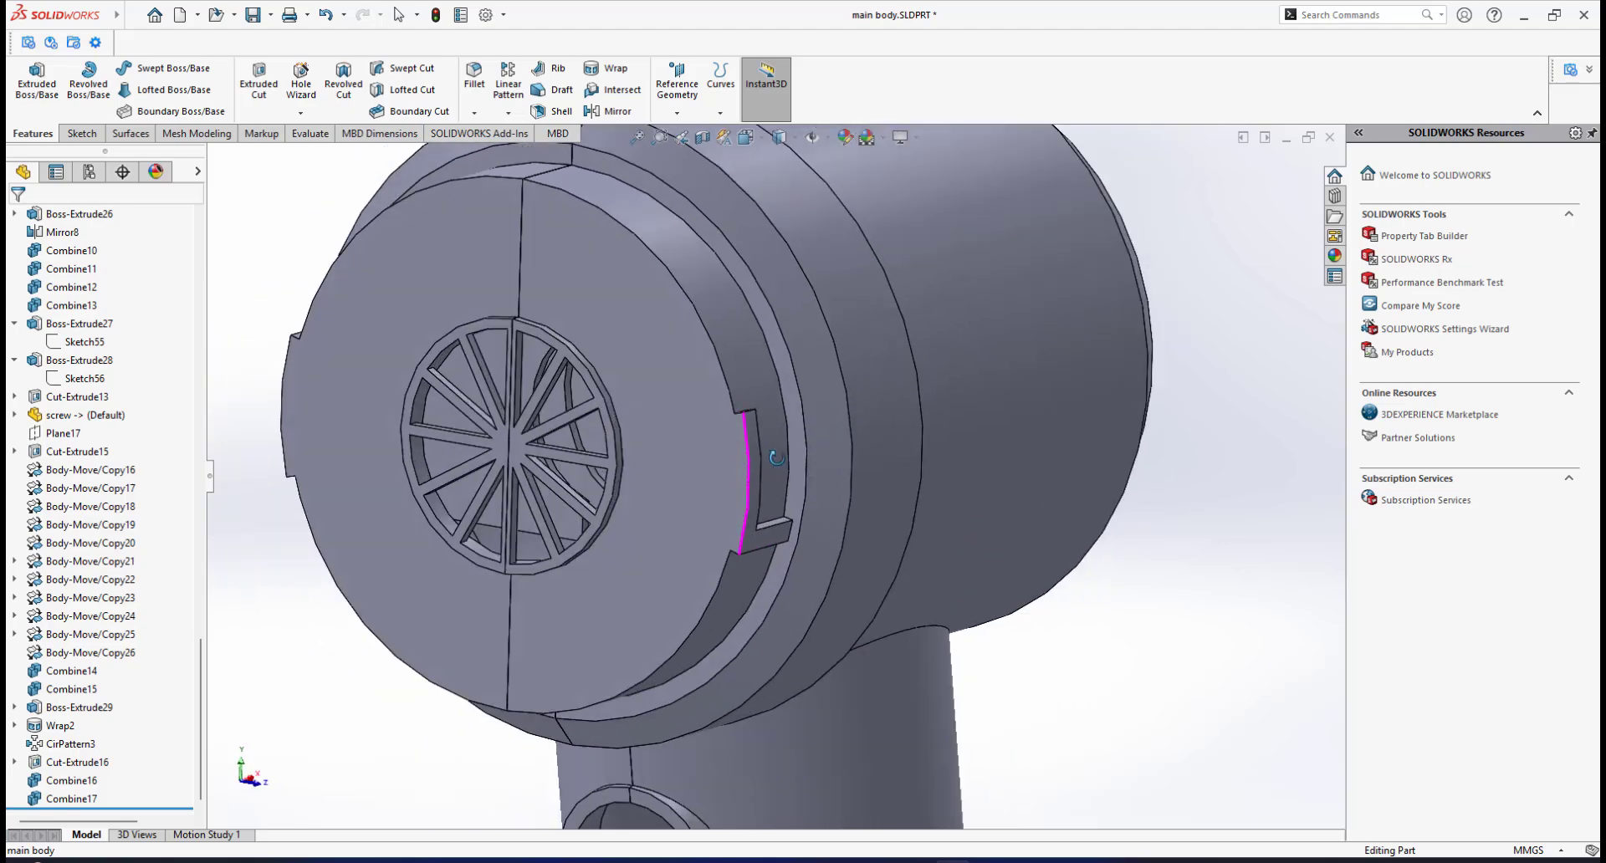
{"action": "scroll", "coordinate": [828, 581], "scroll_direction": "up", "scroll_amount": 2}
{"action": "scroll", "coordinate": [957, 686], "scroll_direction": "down", "scroll_amount": 2}
Switch to IrfanView's IMG_20251128_153517.jpg and enlarge it to examine the small bump beside the collar's L-shaped feature
{"action": "mouse_move", "coordinate": [1025, 862]}
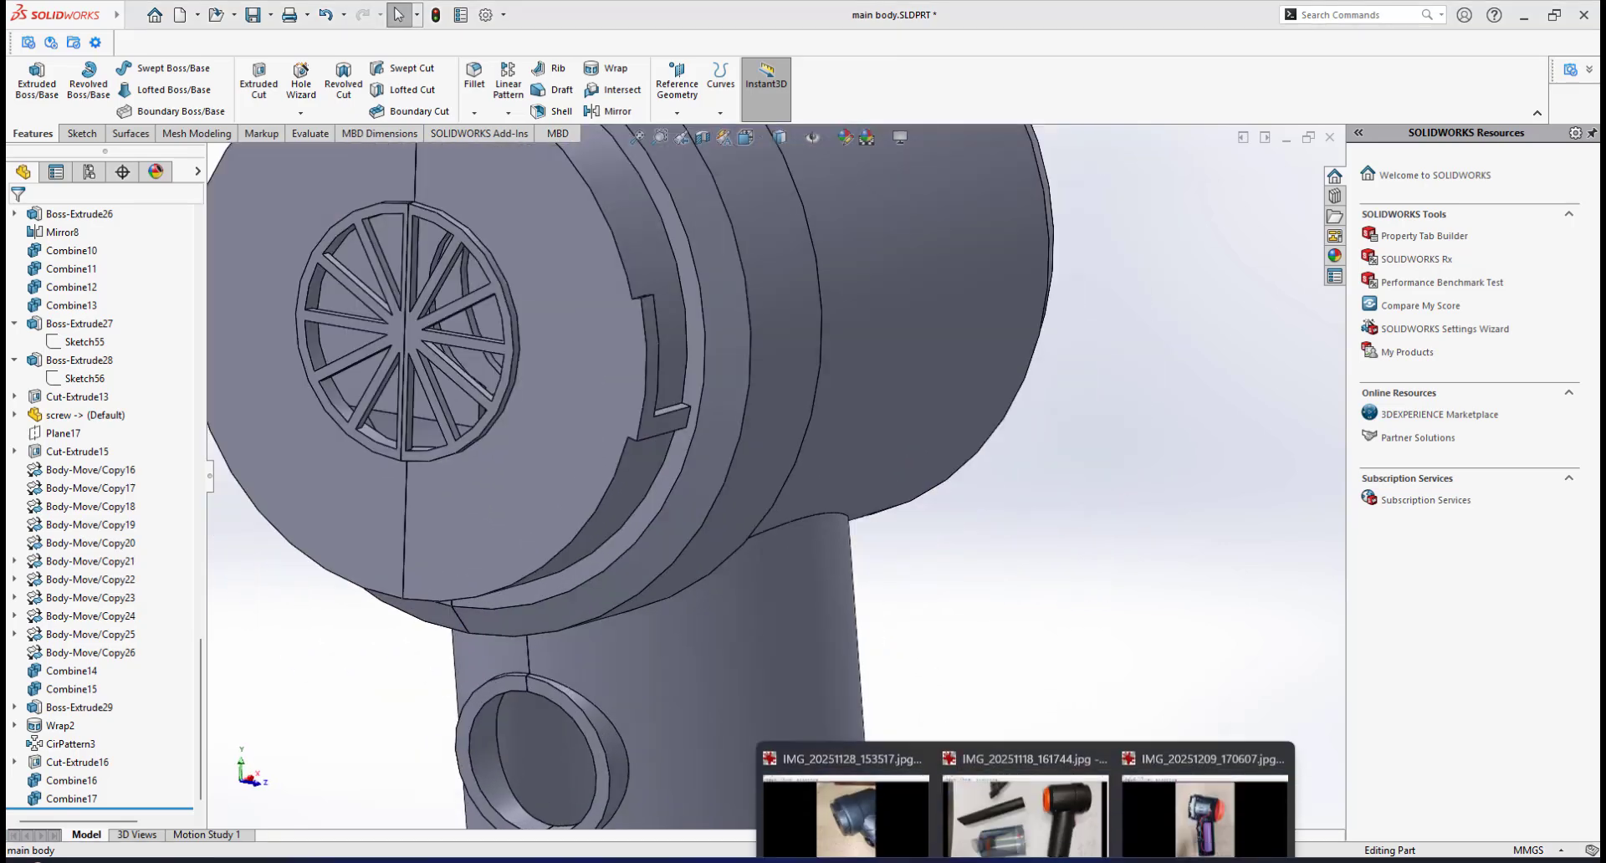
{"action": "left_click", "coordinate": [987, 768]}
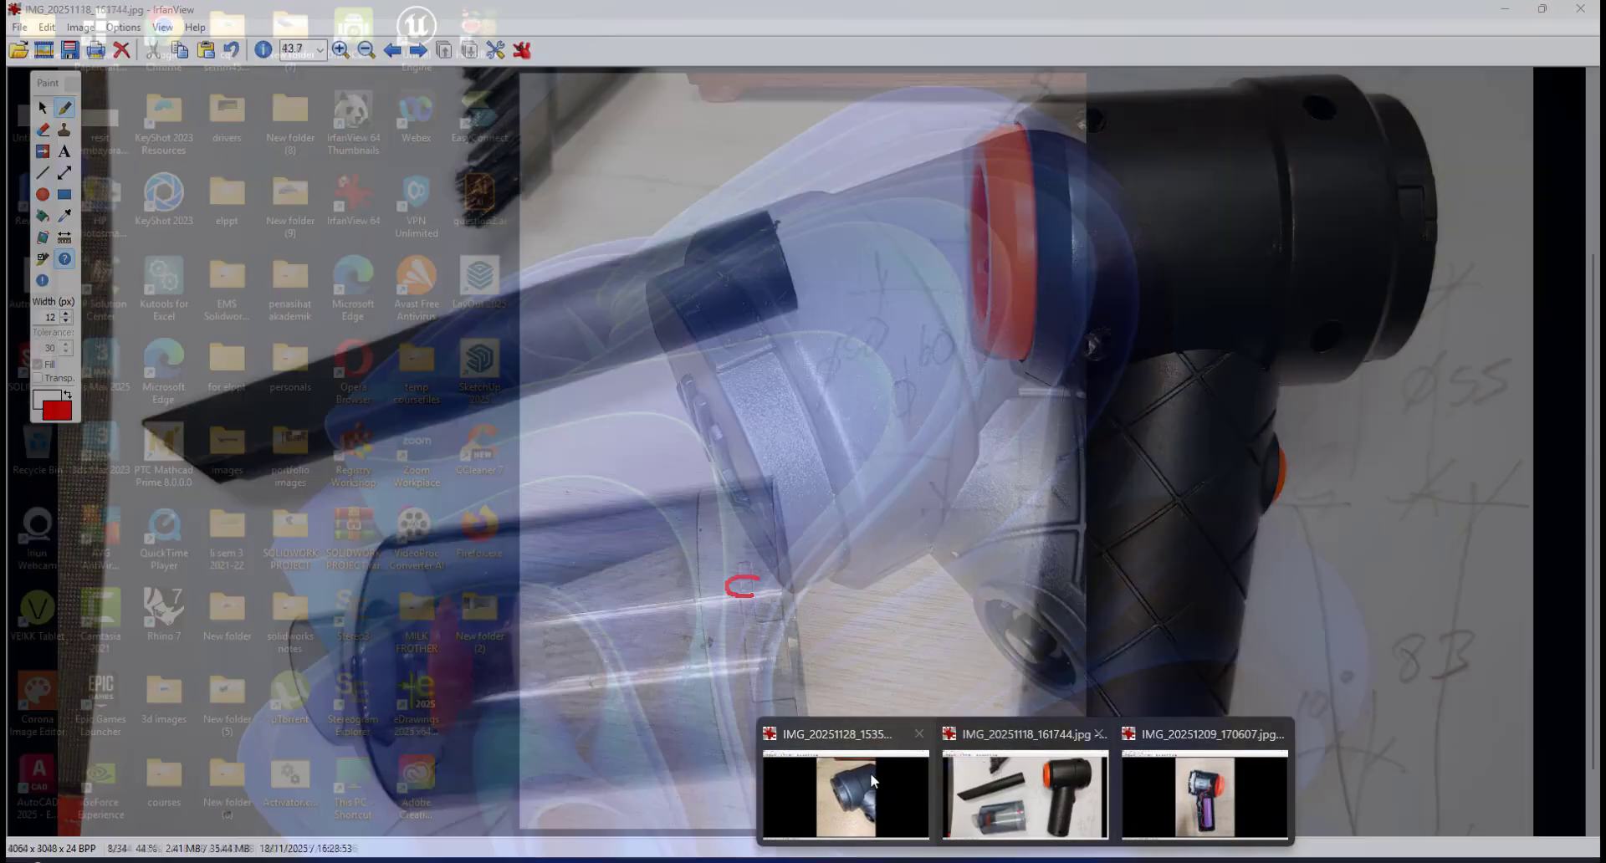
{"action": "left_click", "coordinate": [864, 776]}
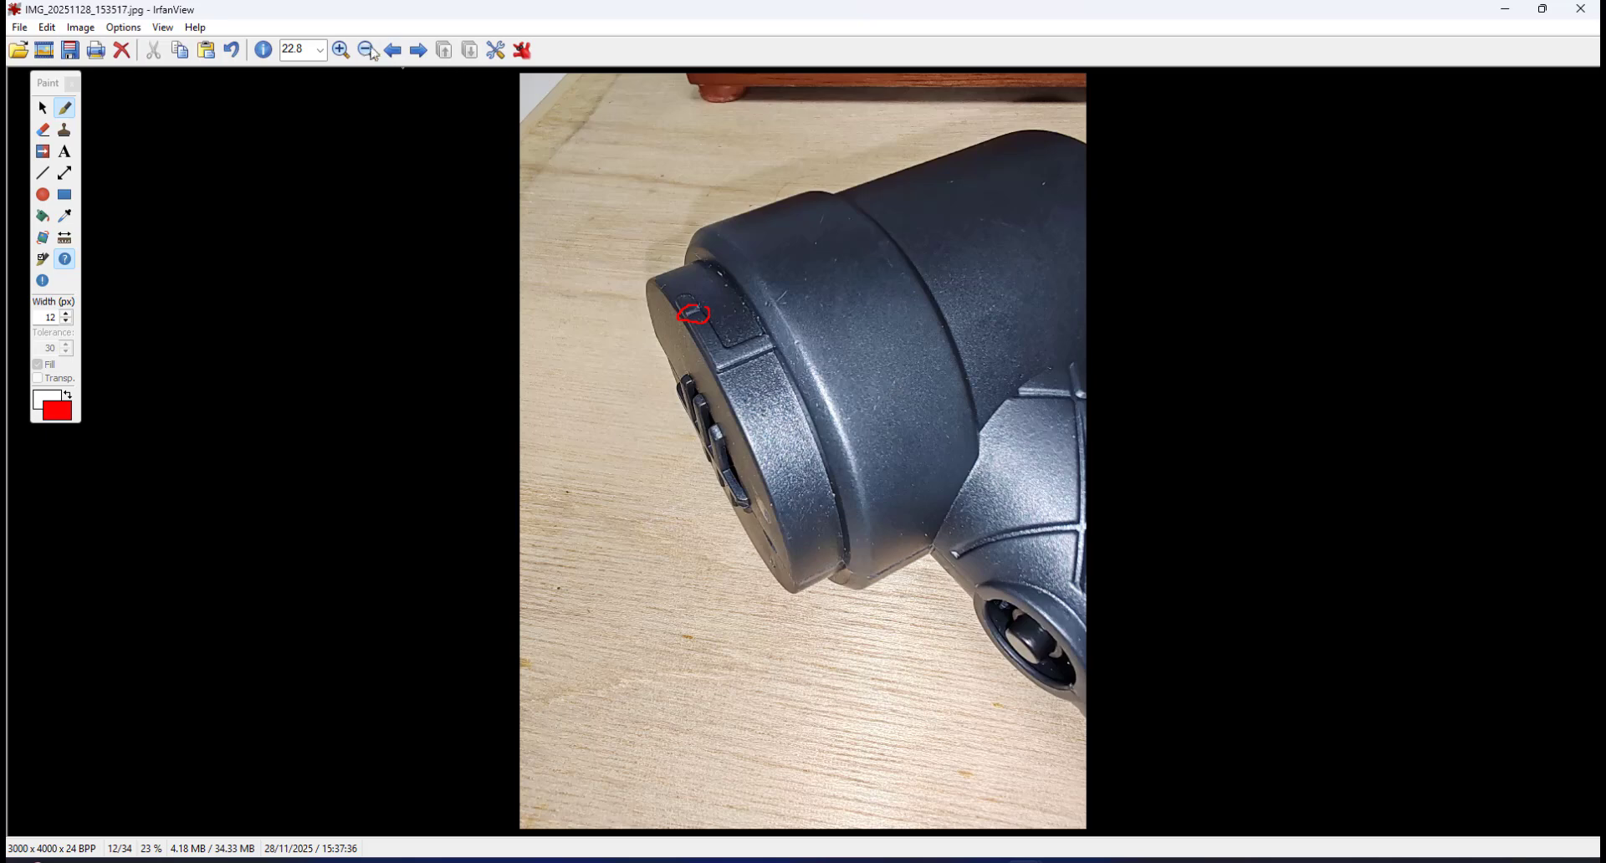
{"action": "left_click", "coordinate": [341, 51]}
{"action": "left_click", "coordinate": [341, 50]}
{"action": "left_click", "coordinate": [341, 50]}
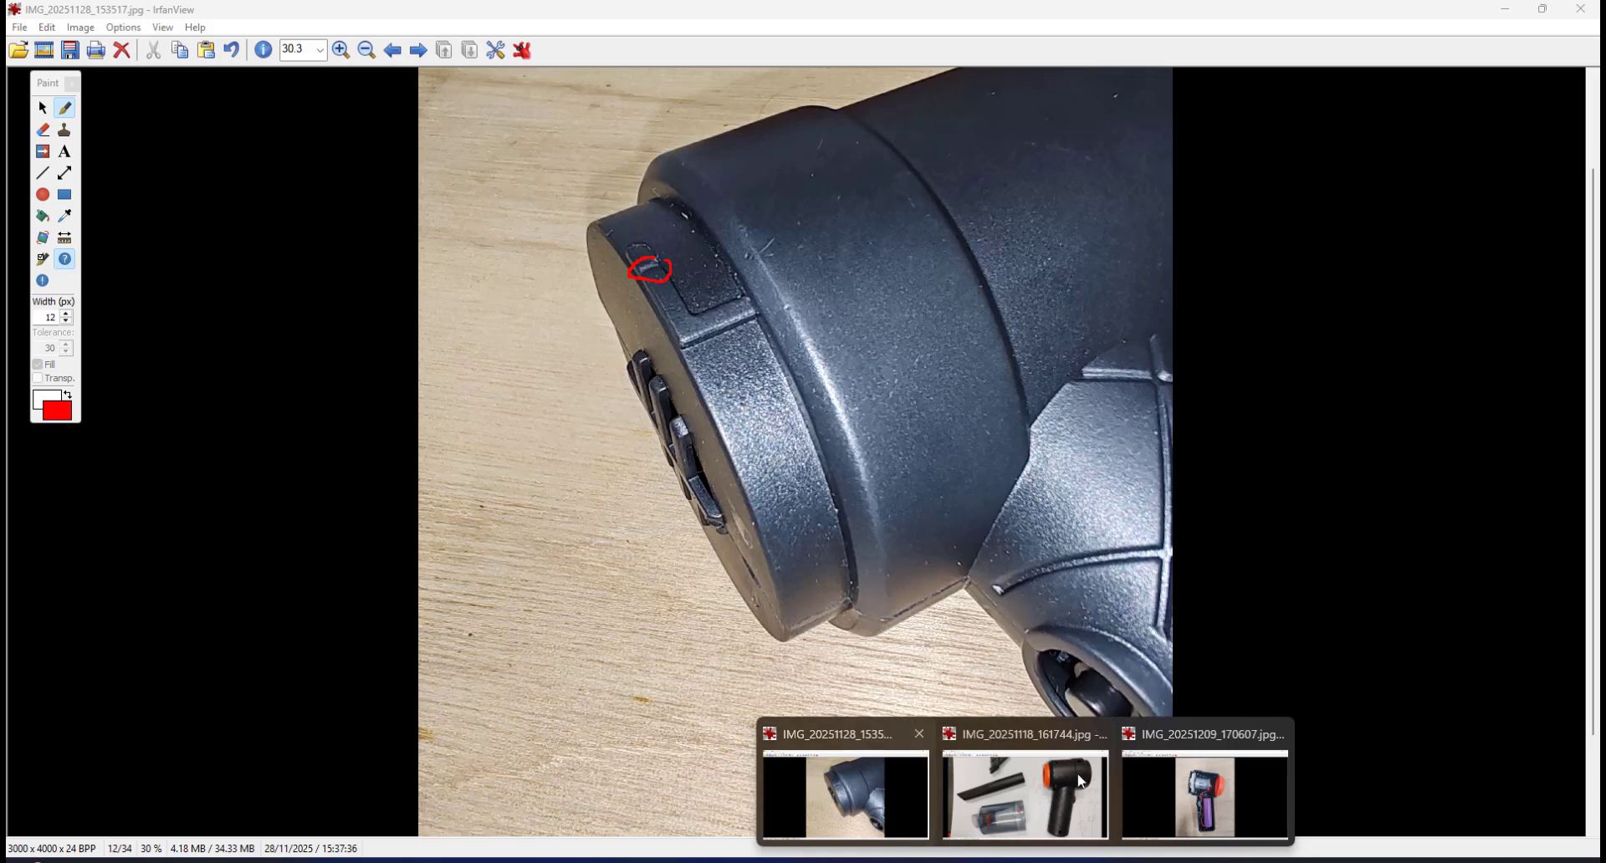
Reload IMG_20251118_161744.jpg at 43.7% zoom and trace in red how the dust container's locking detail connects to the body's collar
{"action": "left_click", "coordinate": [984, 731]}
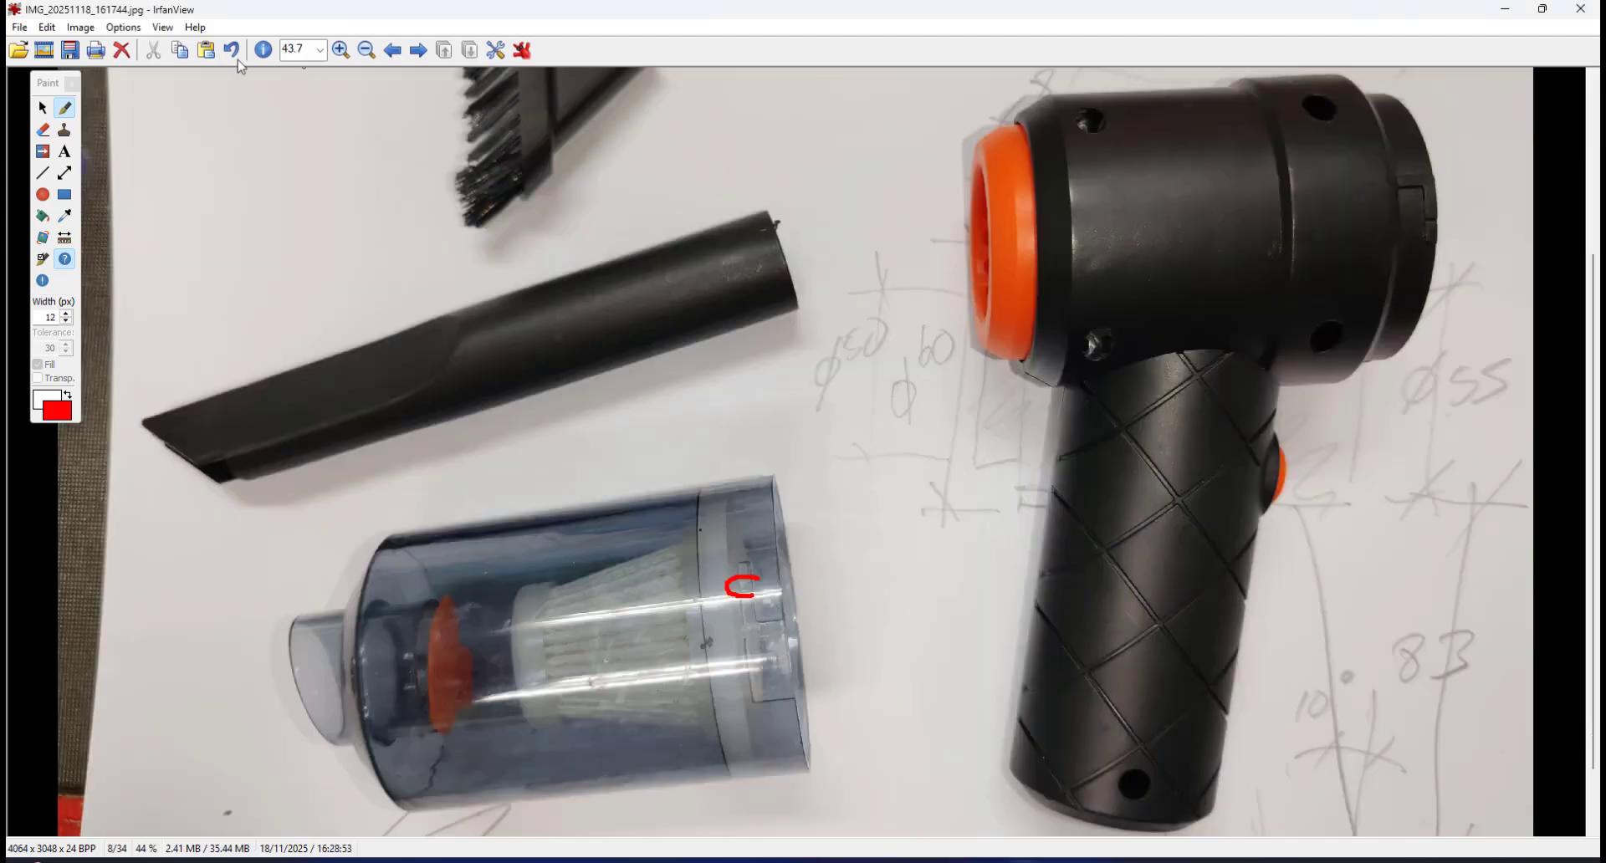
{"action": "left_click", "coordinate": [390, 50]}
{"action": "left_click", "coordinate": [418, 51]}
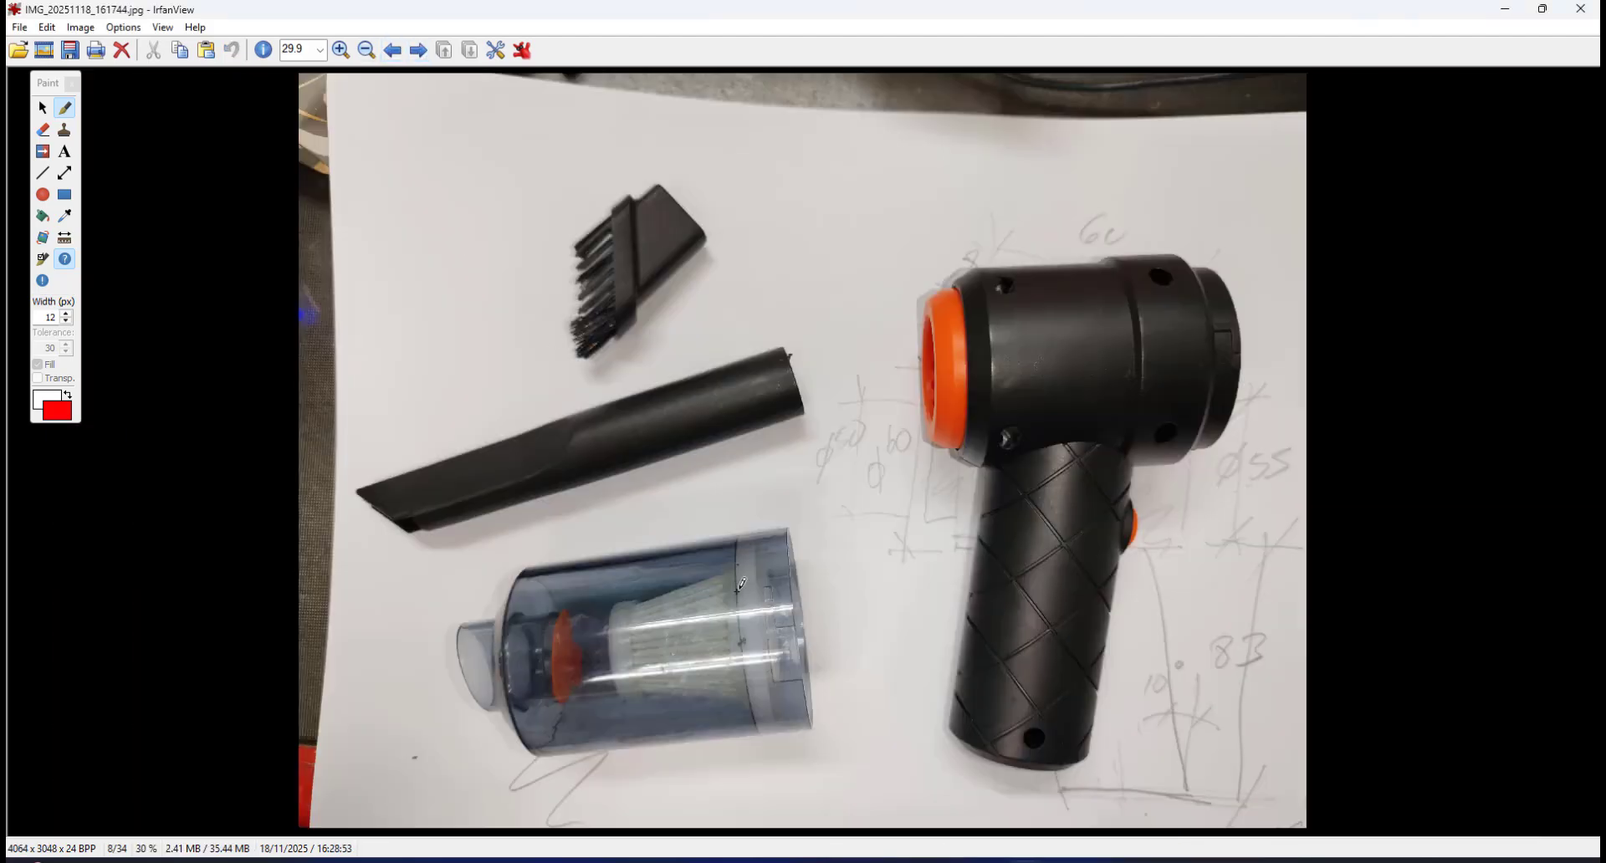
{"action": "left_click", "coordinate": [337, 51]}
{"action": "left_click", "coordinate": [337, 51]}
{"action": "left_click", "coordinate": [337, 51]}
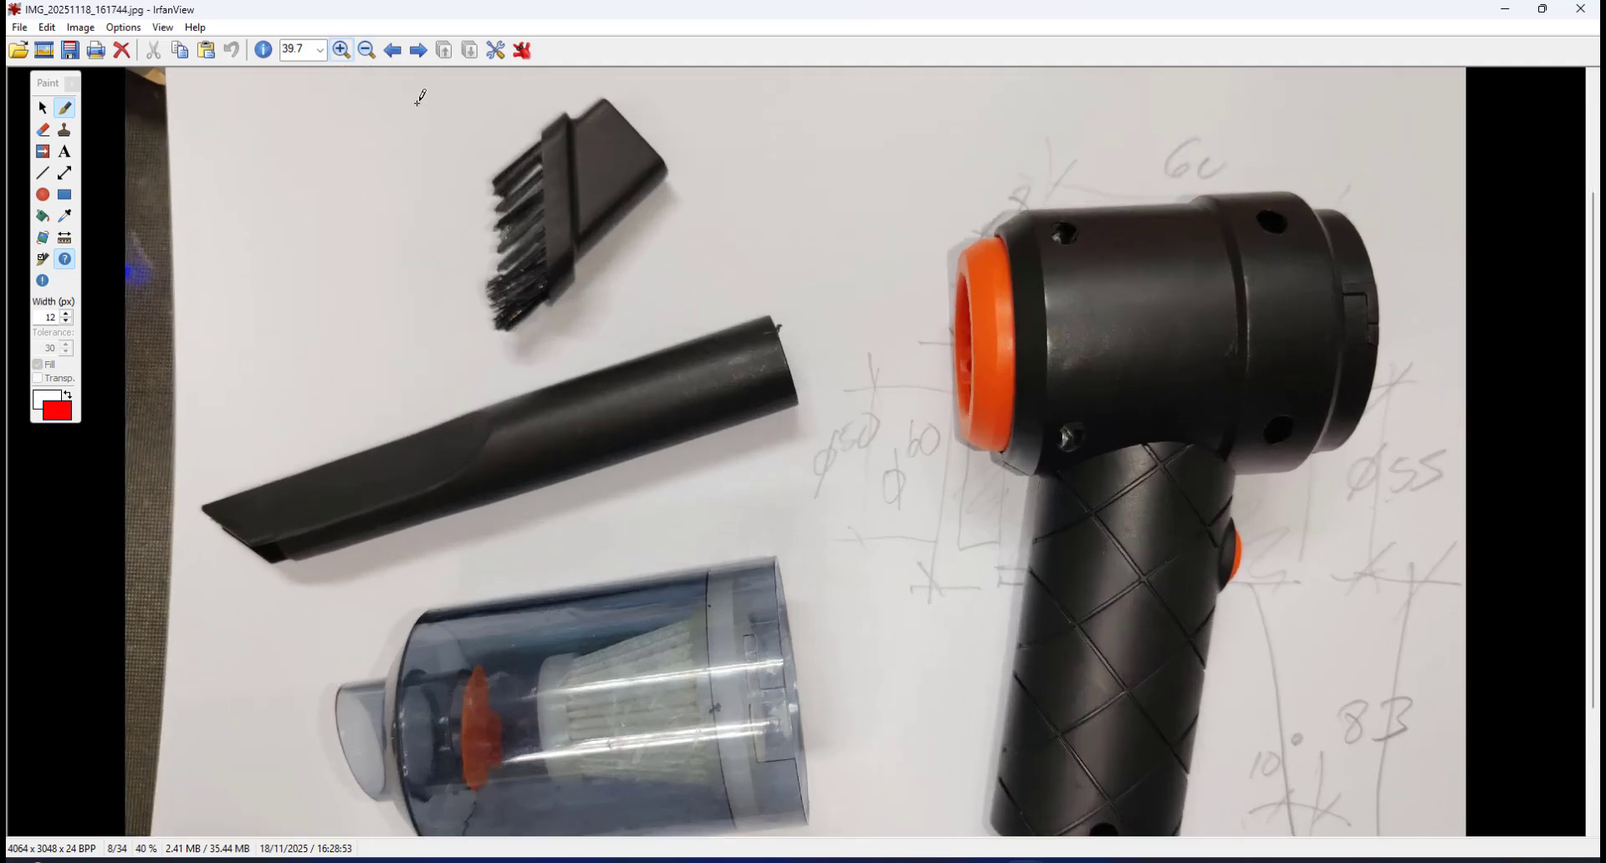
{"action": "left_click", "coordinate": [337, 51]}
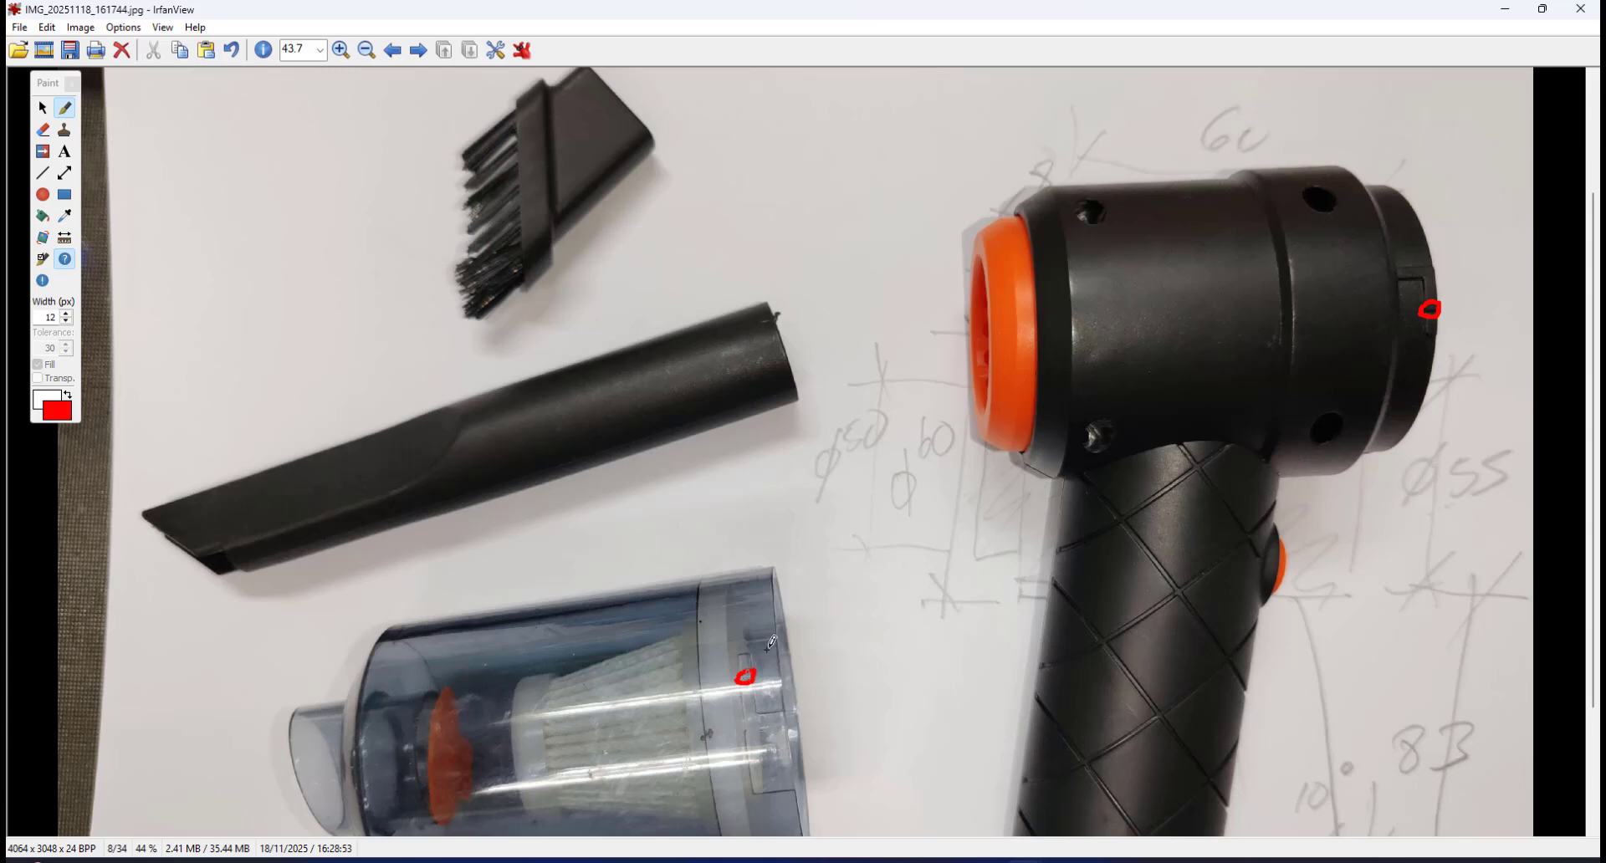
{"action": "mouse_move", "coordinate": [784, 728]}
{"action": "left_mouse_down"}
{"action": "mouse_move", "coordinate": [914, 741]}
{"action": "mouse_move", "coordinate": [1390, 419]}
{"action": "mouse_move", "coordinate": [1426, 303]}
{"action": "left_mouse_up"}
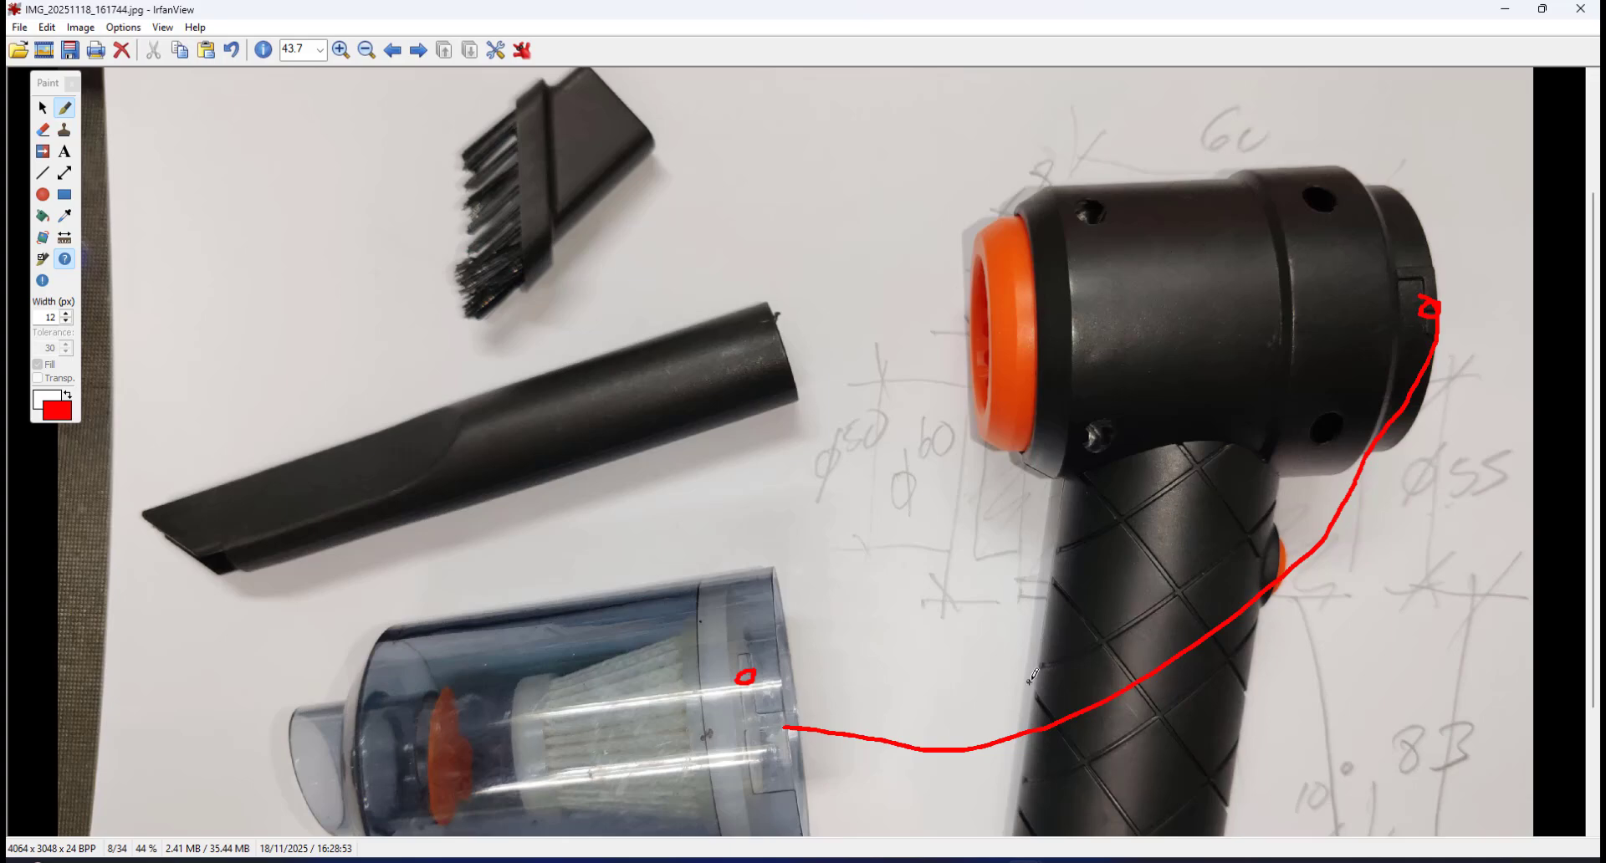
Switch back to SOLIDWORKS and isolate the positive-Z housing half
{"action": "left_click", "coordinate": [908, 860]}
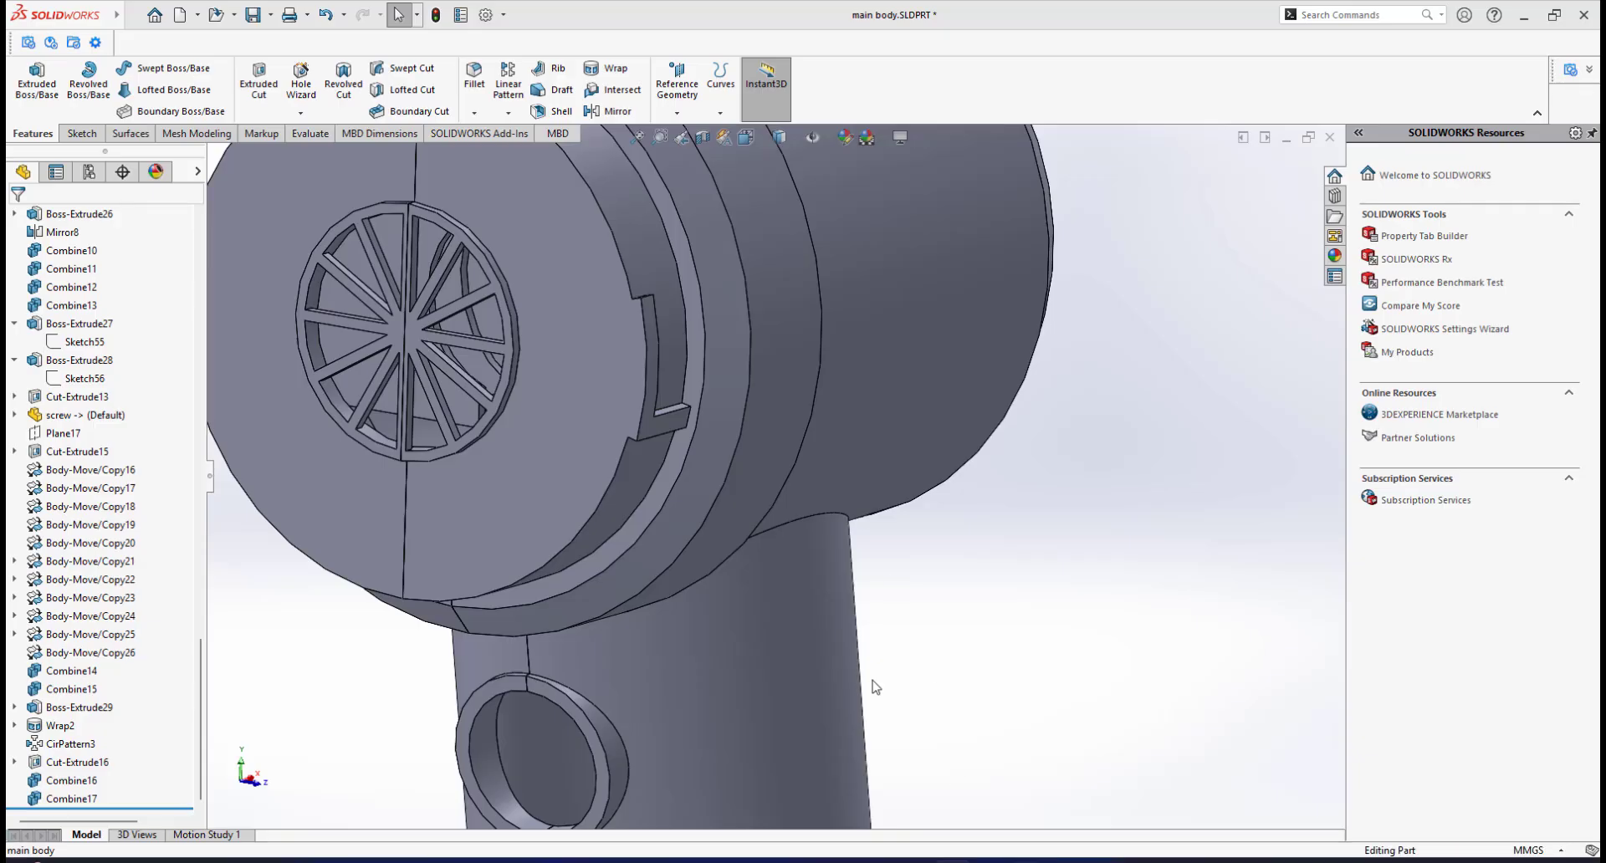
{"action": "scroll", "coordinate": [867, 669], "scroll_direction": "up", "scroll_amount": 5}
{"action": "scroll", "coordinate": [782, 487], "scroll_direction": "down", "scroll_amount": 2}
{"action": "right_click", "coordinate": [846, 332]}
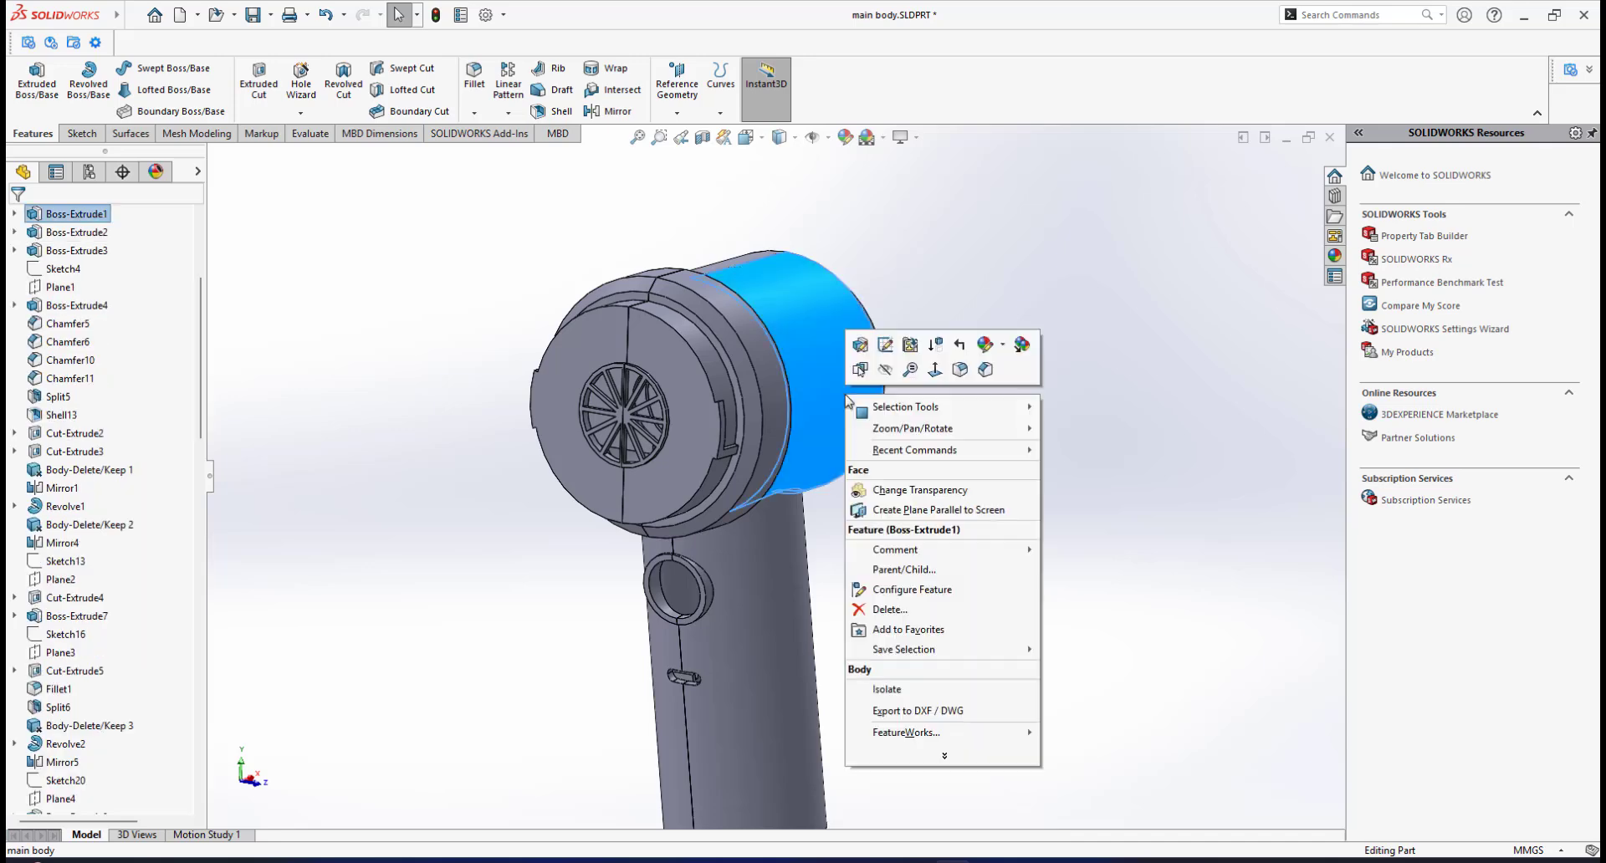
{"action": "left_click", "coordinate": [888, 689]}
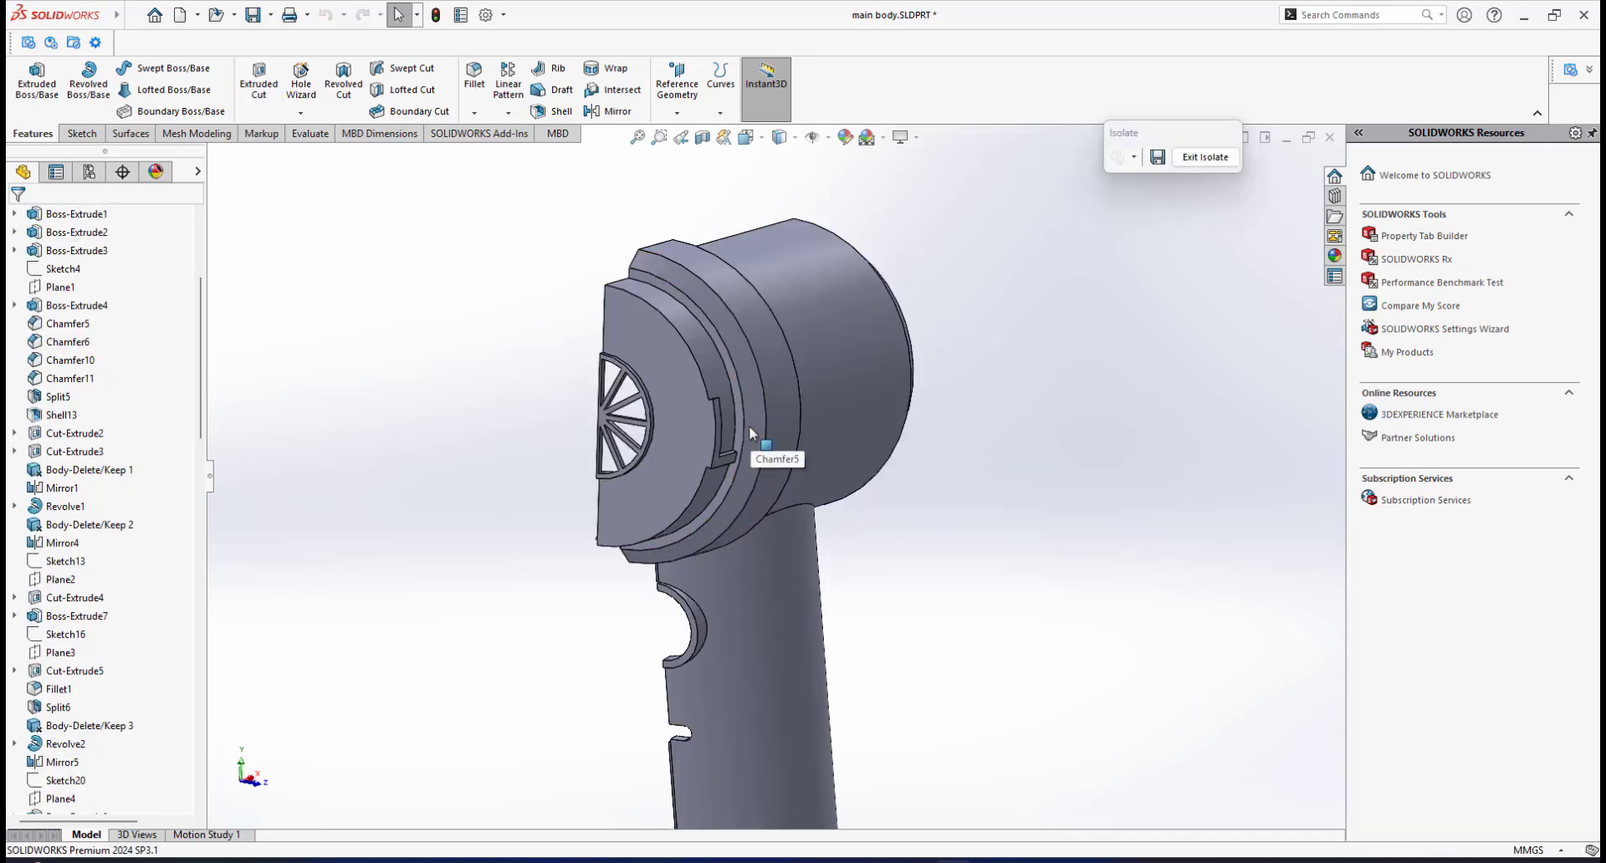
Start a new sketch on the flat front face of the isolated housing half's collar
{"action": "scroll", "coordinate": [749, 425], "scroll_direction": "down", "scroll_amount": 4}
{"action": "middle_click_drag", "start_coordinate": [733, 435], "coordinate": [699, 395]}
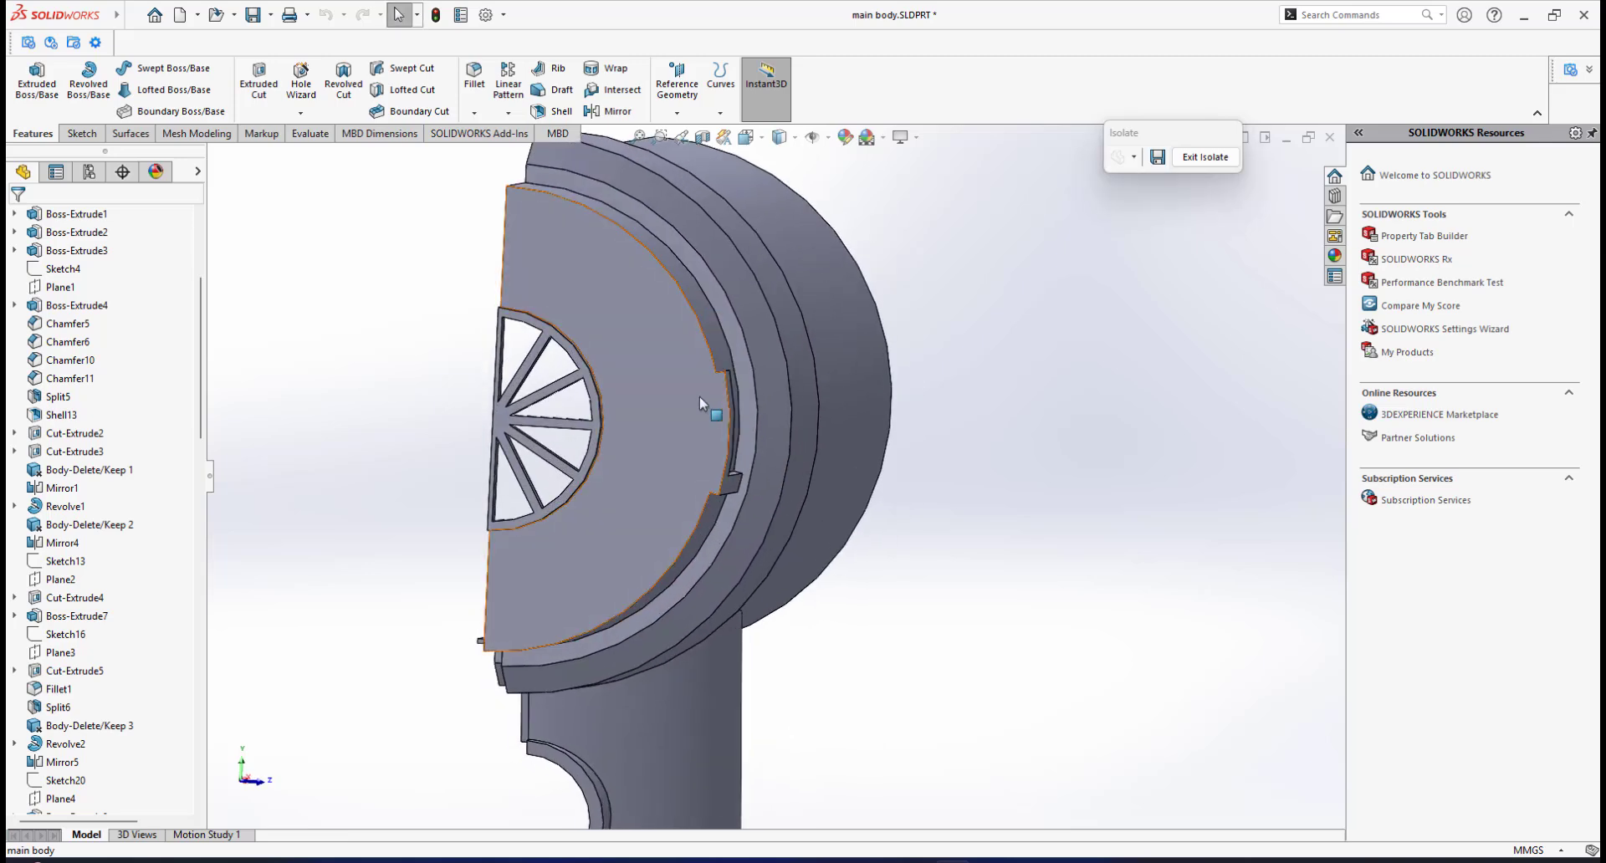
{"action": "left_click", "coordinate": [700, 394]}
{"action": "left_click", "coordinate": [772, 347]}
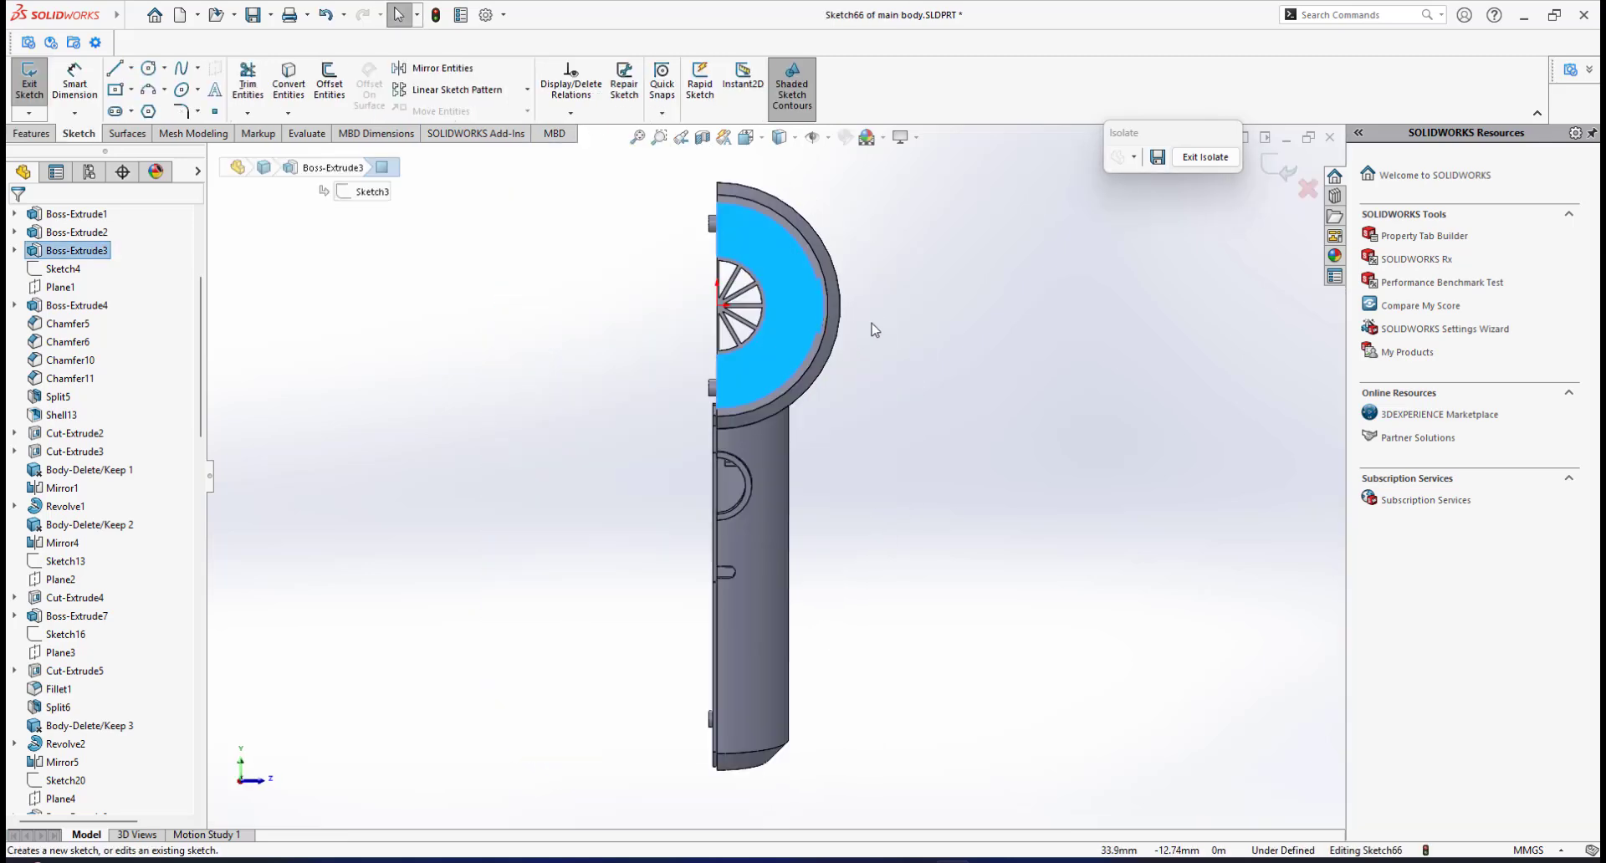
Draw a slightly rising construction line from the origin to the outer edge of the L-shaped feature
{"action": "scroll", "coordinate": [790, 327], "scroll_direction": "down", "scroll_amount": 2}
{"action": "scroll", "coordinate": [647, 447], "scroll_direction": "up", "scroll_amount": 5}
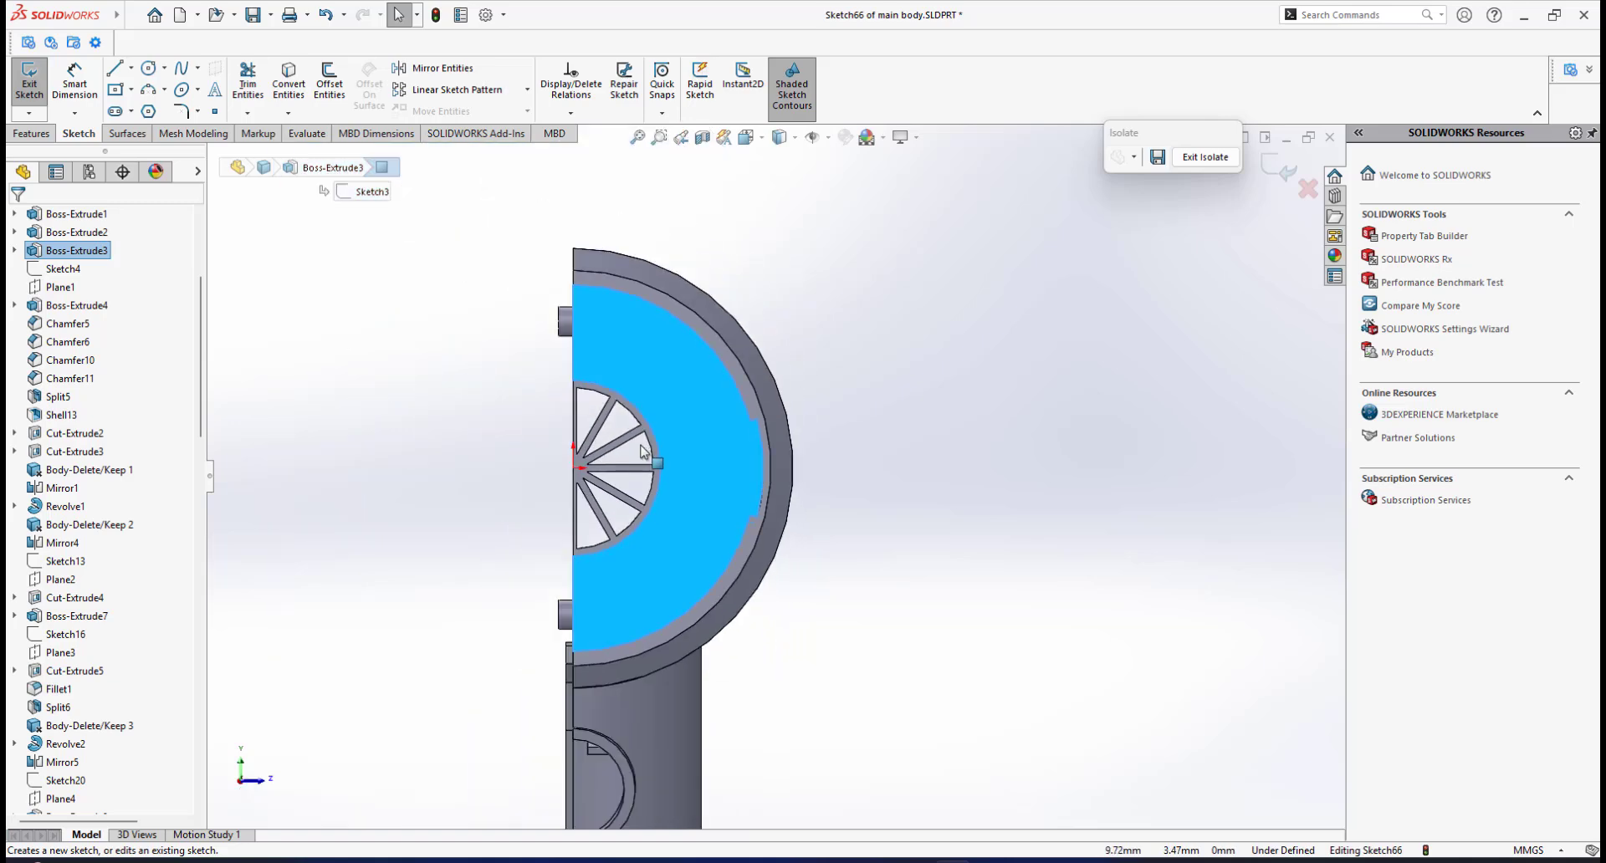
{"action": "scroll", "coordinate": [646, 446], "scroll_direction": "down", "scroll_amount": 2}
{"action": "scroll", "coordinate": [853, 447], "scroll_direction": "down", "scroll_amount": 2}
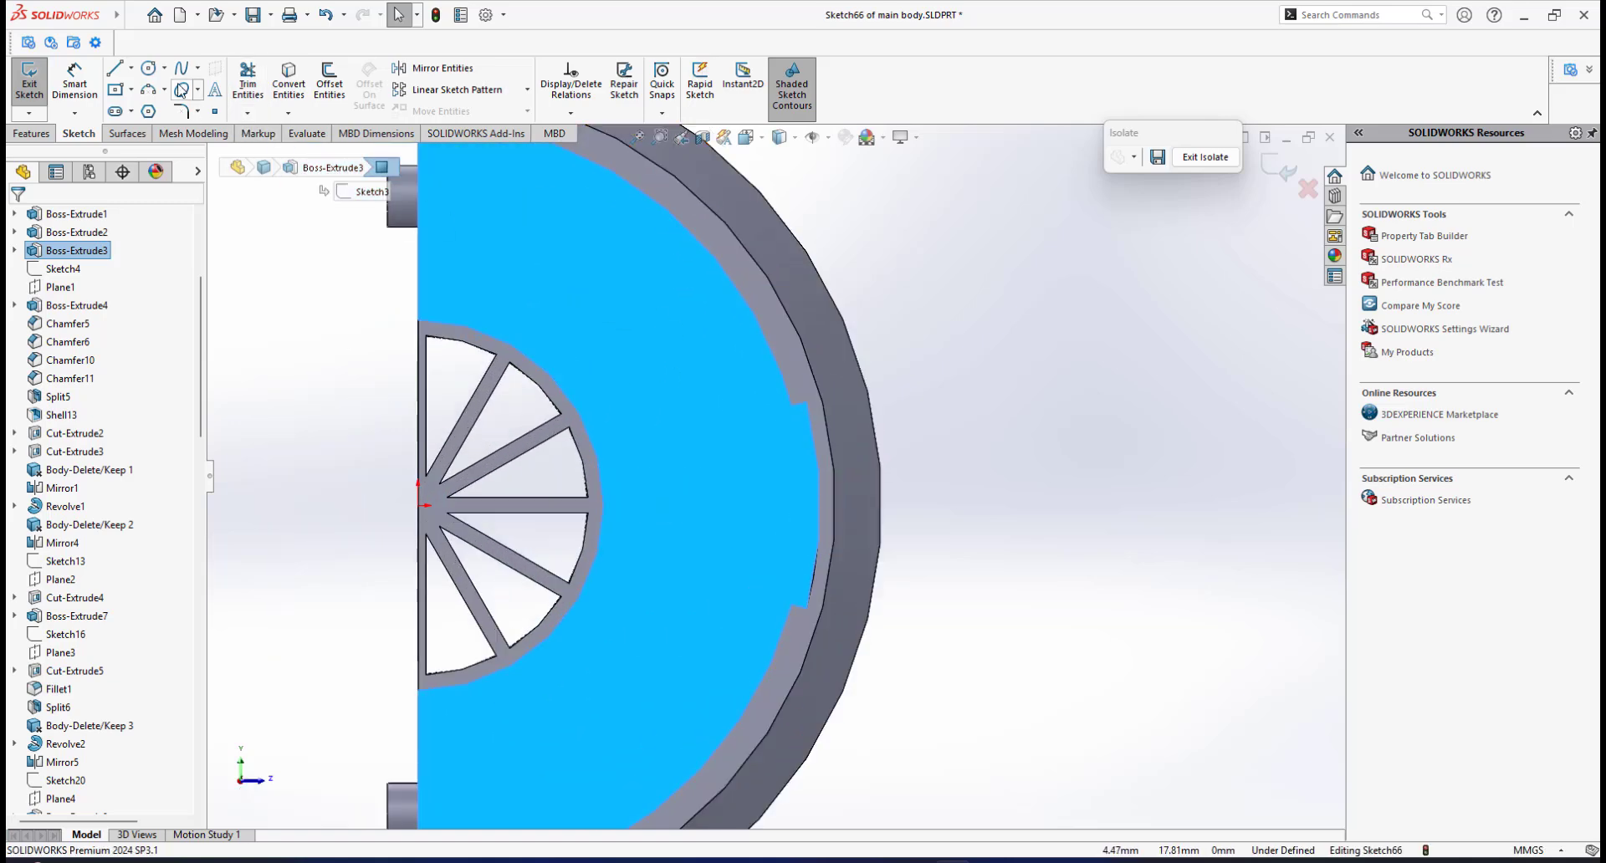
{"action": "left_click", "coordinate": [131, 68]}
{"action": "left_click", "coordinate": [143, 110]}
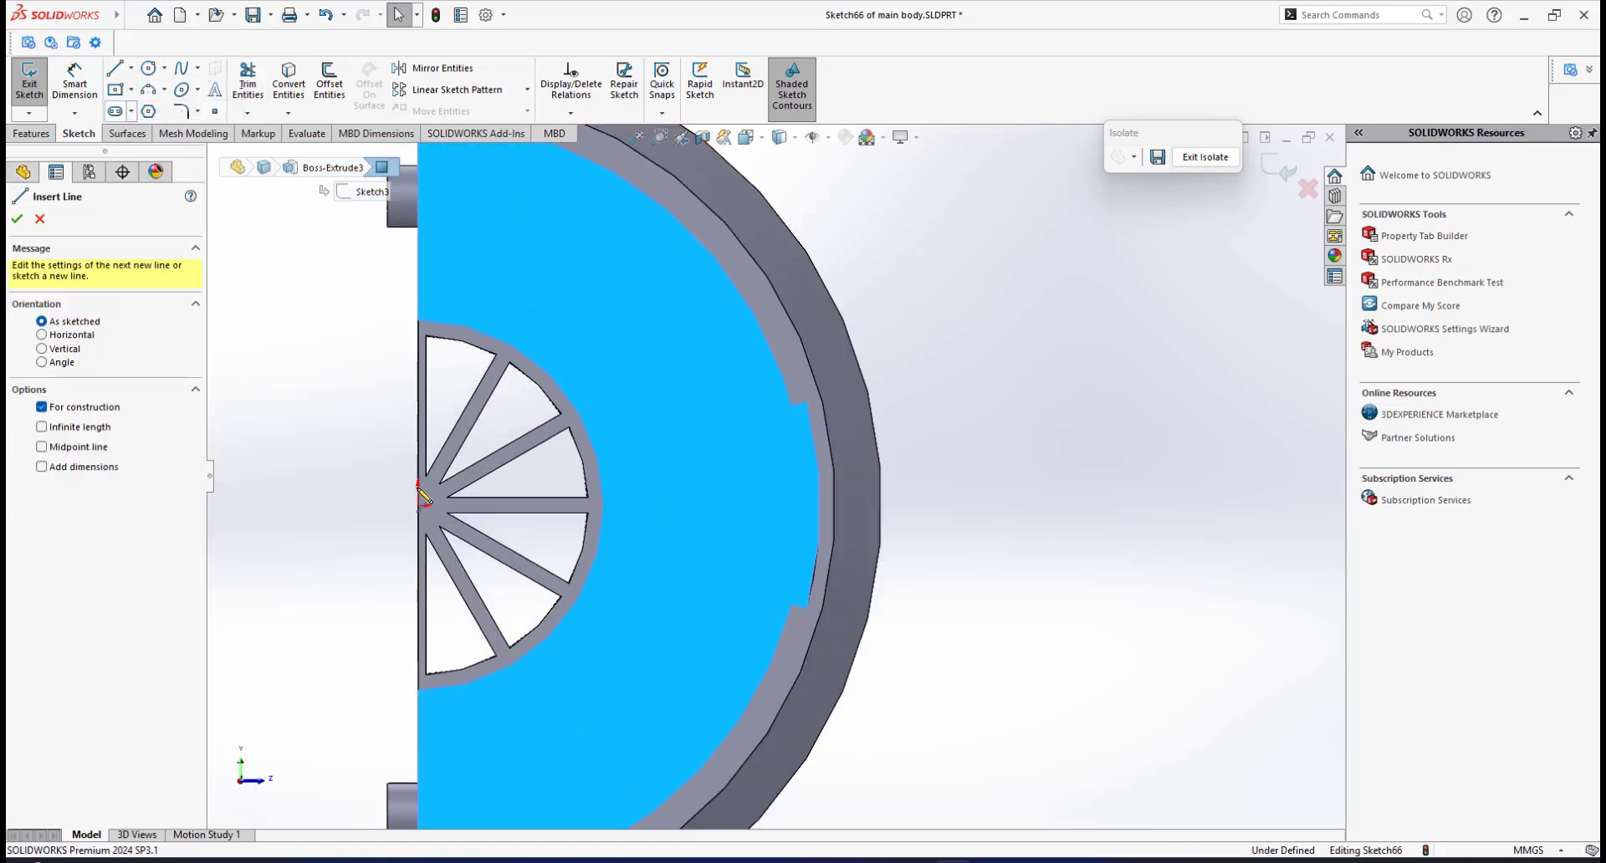
{"action": "left_click", "coordinate": [418, 506]}
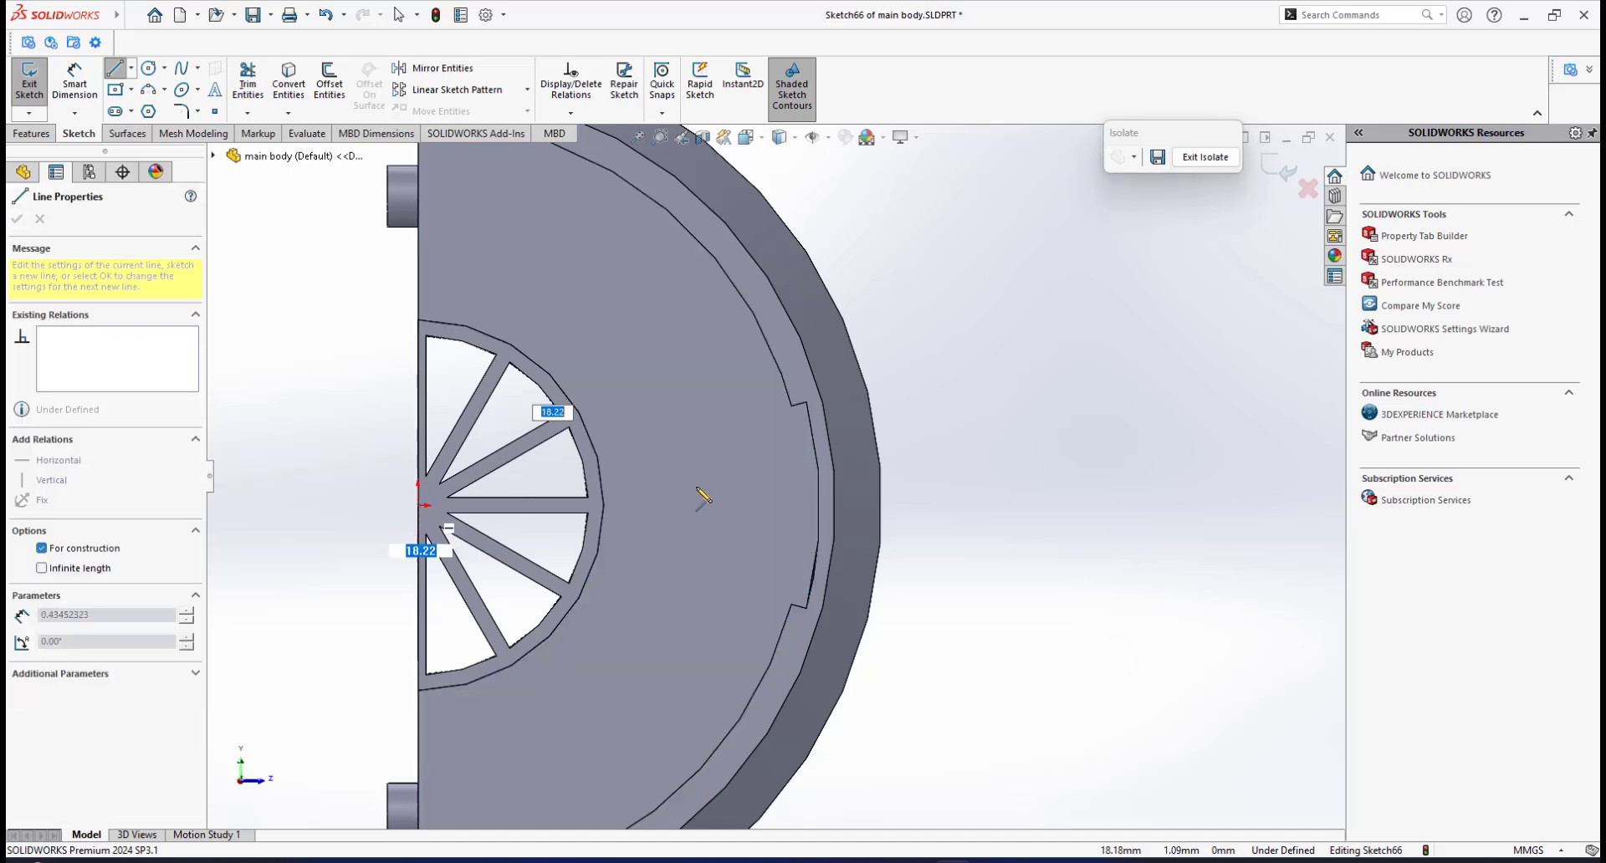
{"action": "left_click", "coordinate": [815, 450]}
{"action": "right_click", "coordinate": [906, 449]}
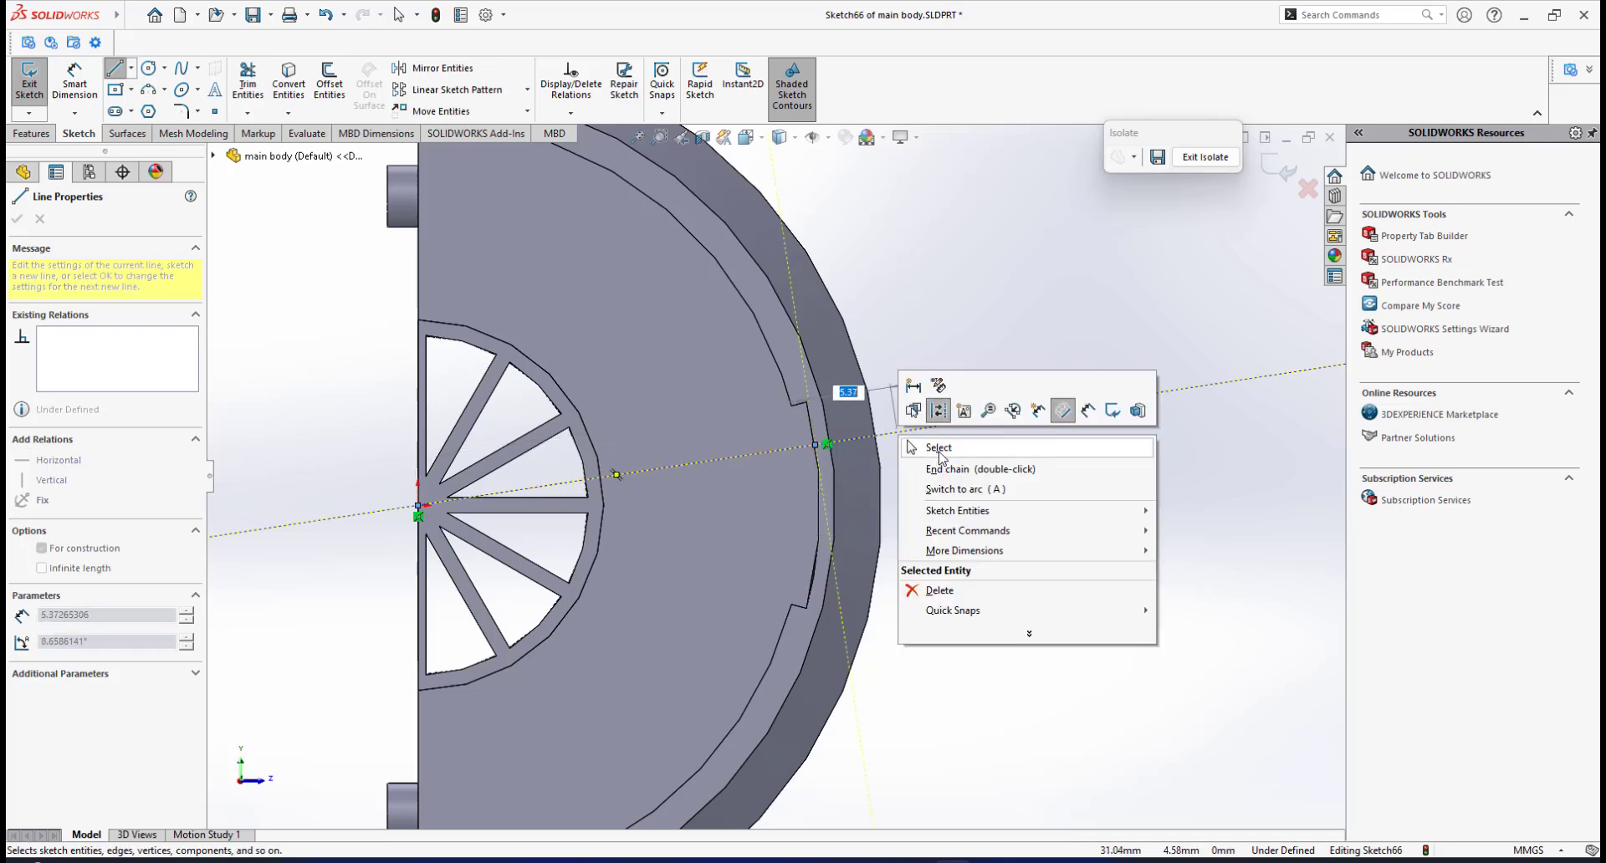
{"action": "left_click", "coordinate": [928, 445]}
Examine where the construction line's outer end attaches relative to the L-shaped feature and collar edges
{"action": "scroll", "coordinate": [832, 445], "scroll_direction": "down", "scroll_amount": 5}
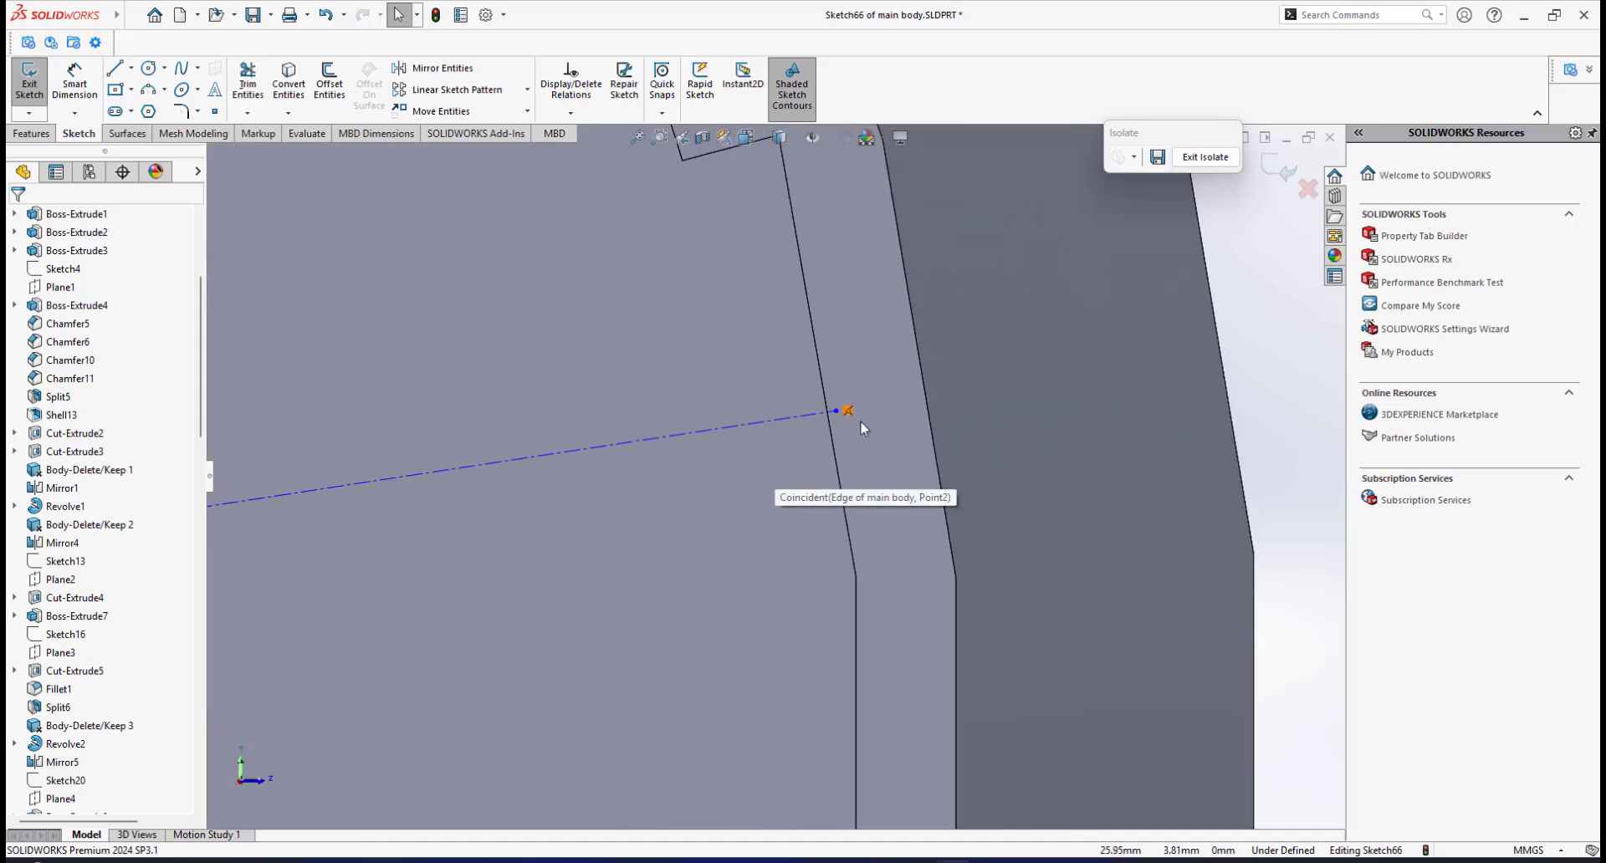
{"action": "scroll", "coordinate": [862, 428], "scroll_direction": "up", "scroll_amount": 4}
{"action": "scroll", "coordinate": [809, 454], "scroll_direction": "down", "scroll_amount": 4}
{"action": "scroll", "coordinate": [828, 326], "scroll_direction": "down", "scroll_amount": 2}
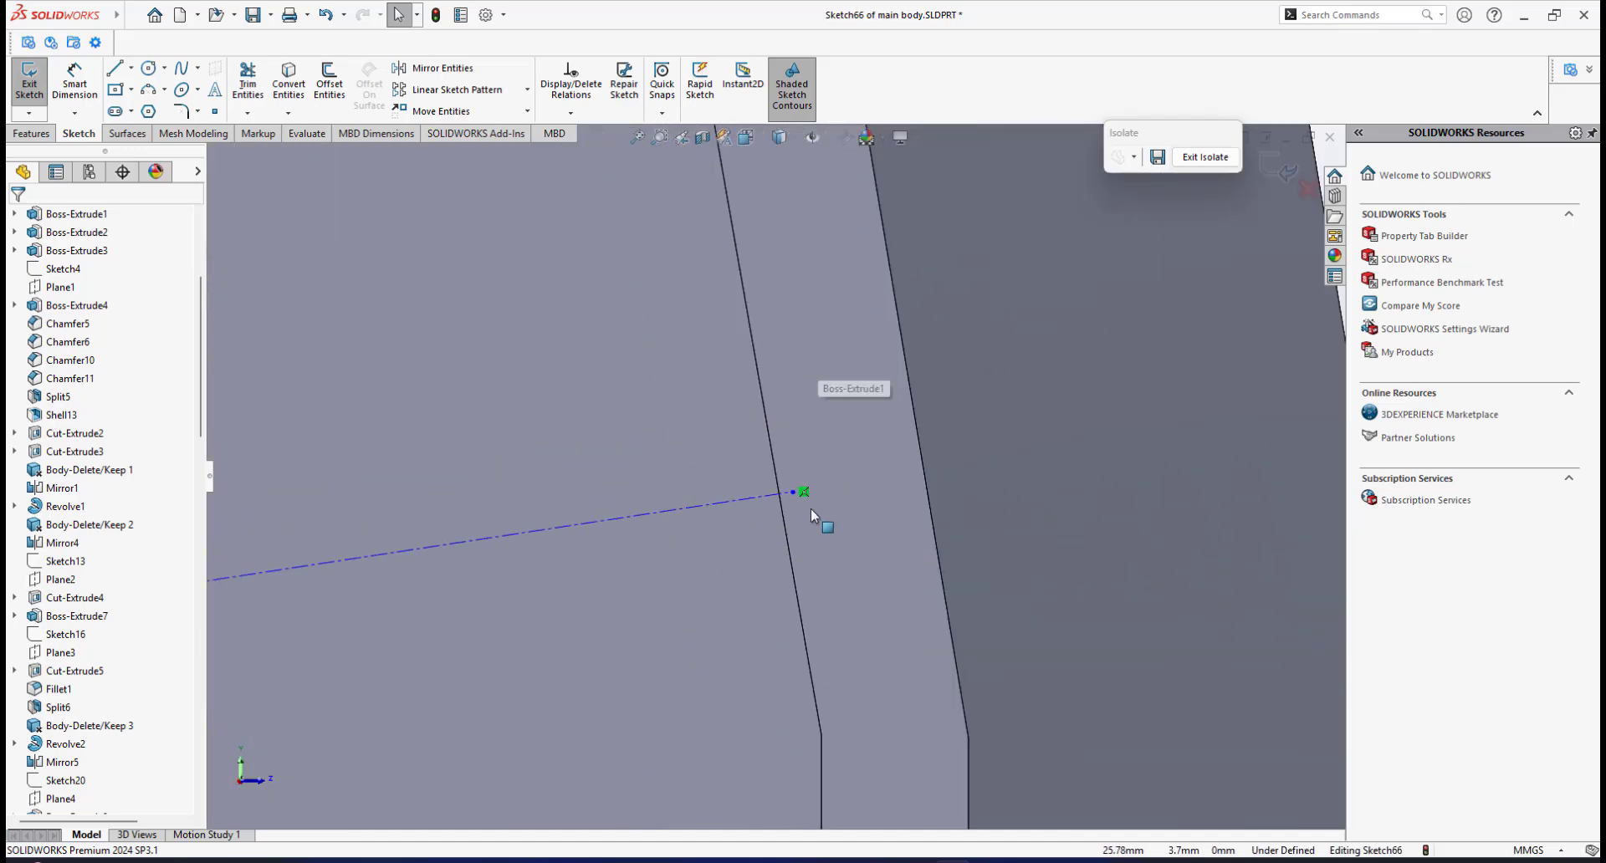
{"action": "scroll", "coordinate": [767, 391], "scroll_direction": "up", "scroll_amount": 3}
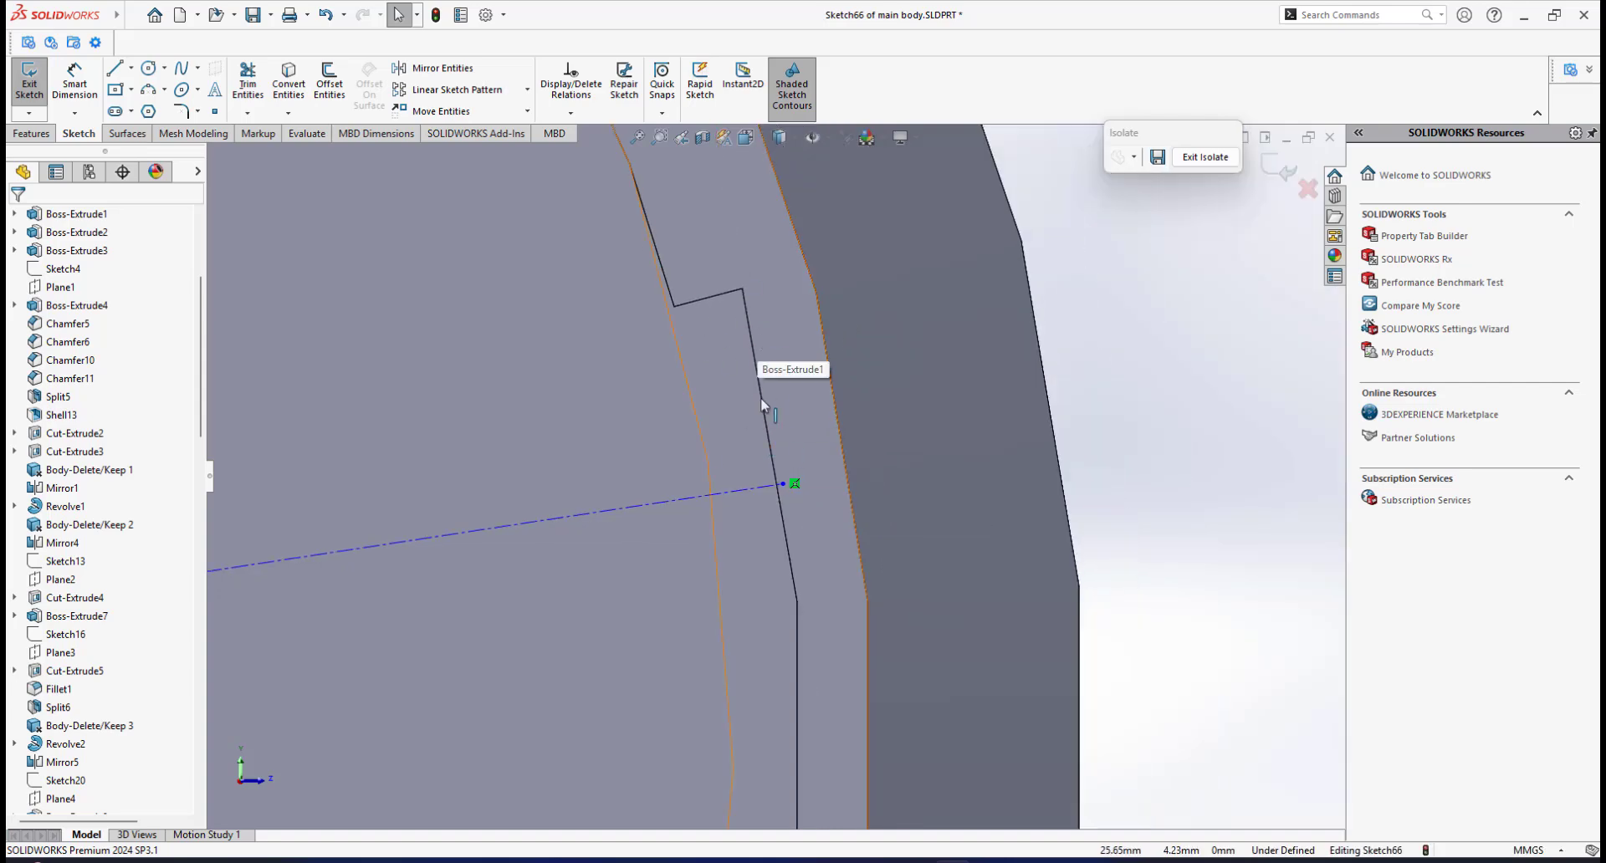
{"action": "scroll", "coordinate": [777, 428], "scroll_direction": "up", "scroll_amount": 2}
{"action": "scroll", "coordinate": [727, 502], "scroll_direction": "down", "scroll_amount": 2}
{"action": "scroll", "coordinate": [734, 502], "scroll_direction": "up", "scroll_amount": 3}
{"action": "scroll", "coordinate": [734, 502], "scroll_direction": "down", "scroll_amount": 2}
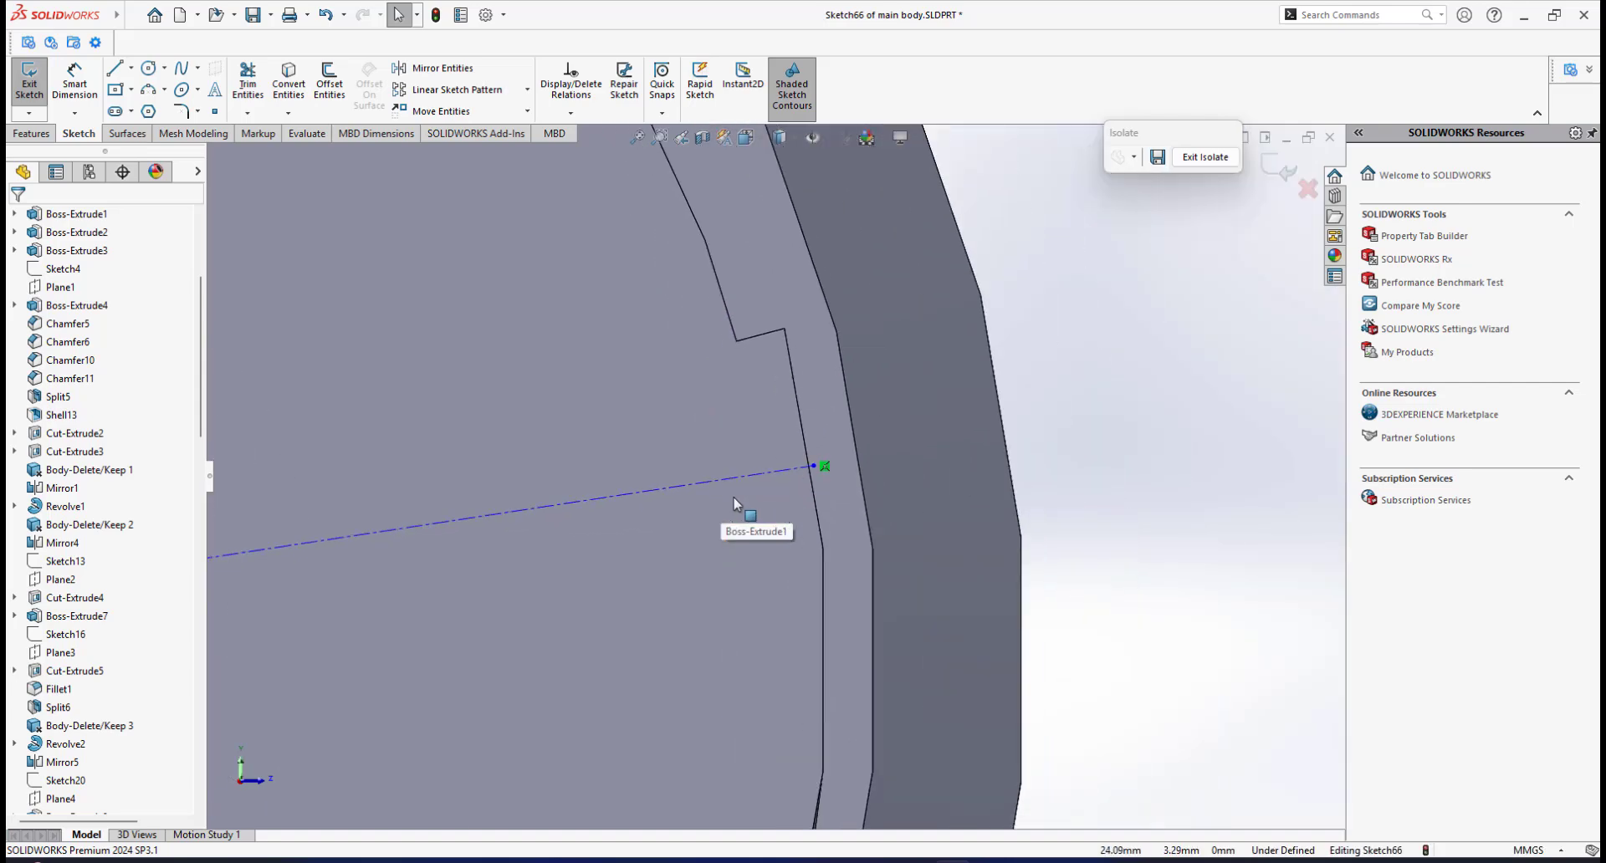
{"action": "scroll", "coordinate": [735, 501], "scroll_direction": "up", "scroll_amount": 6}
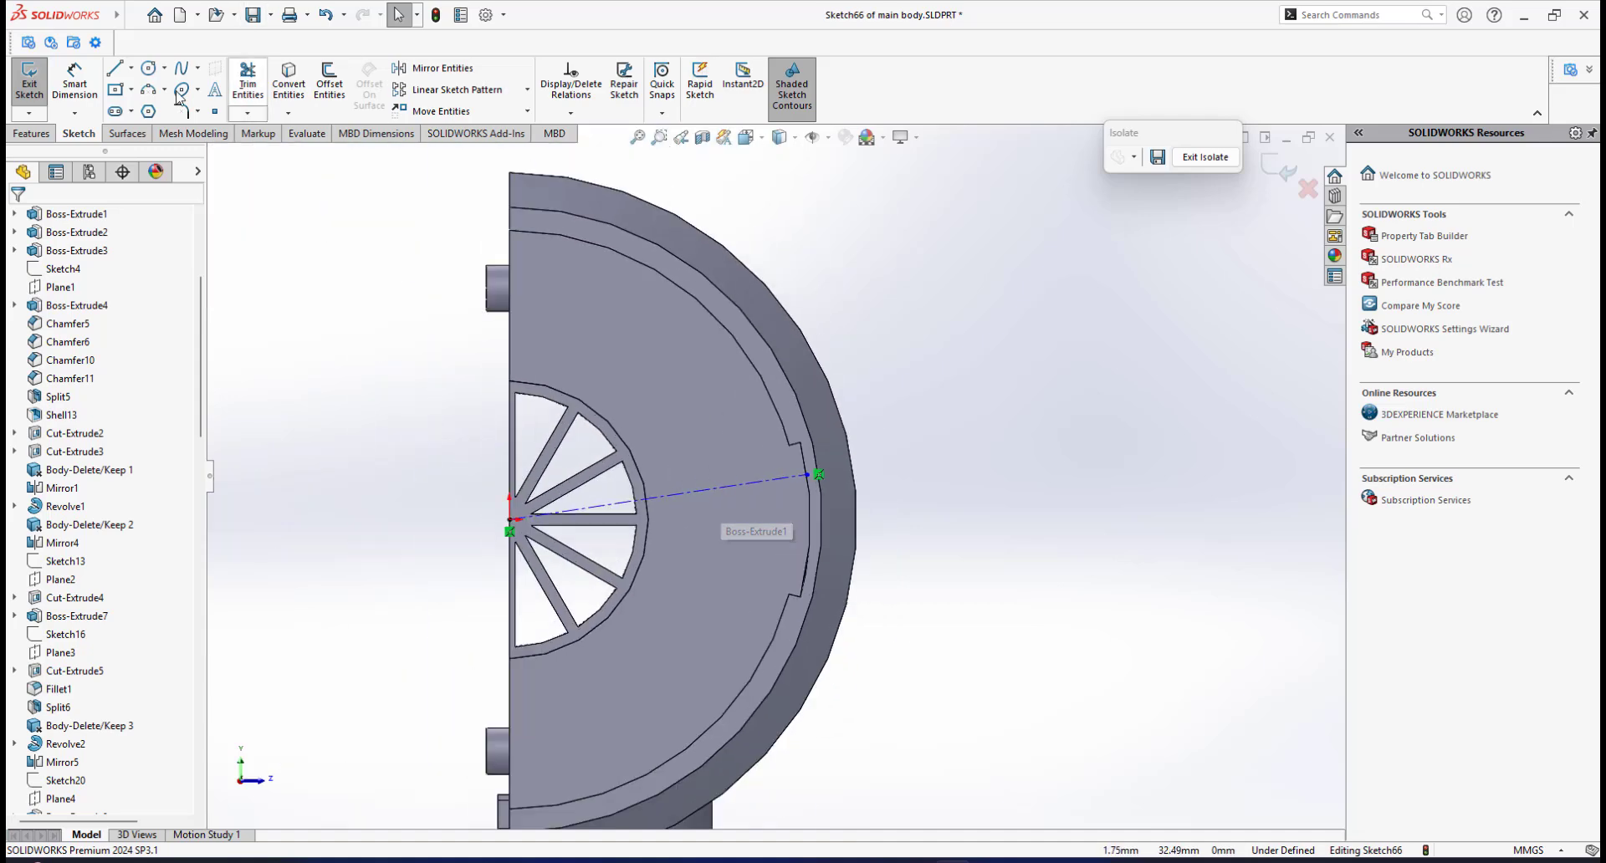
Draw a horizontal construction line about 19 mm long from the origin toward the collar's rim
{"action": "left_click", "coordinate": [131, 68]}
{"action": "left_click", "coordinate": [154, 105]}
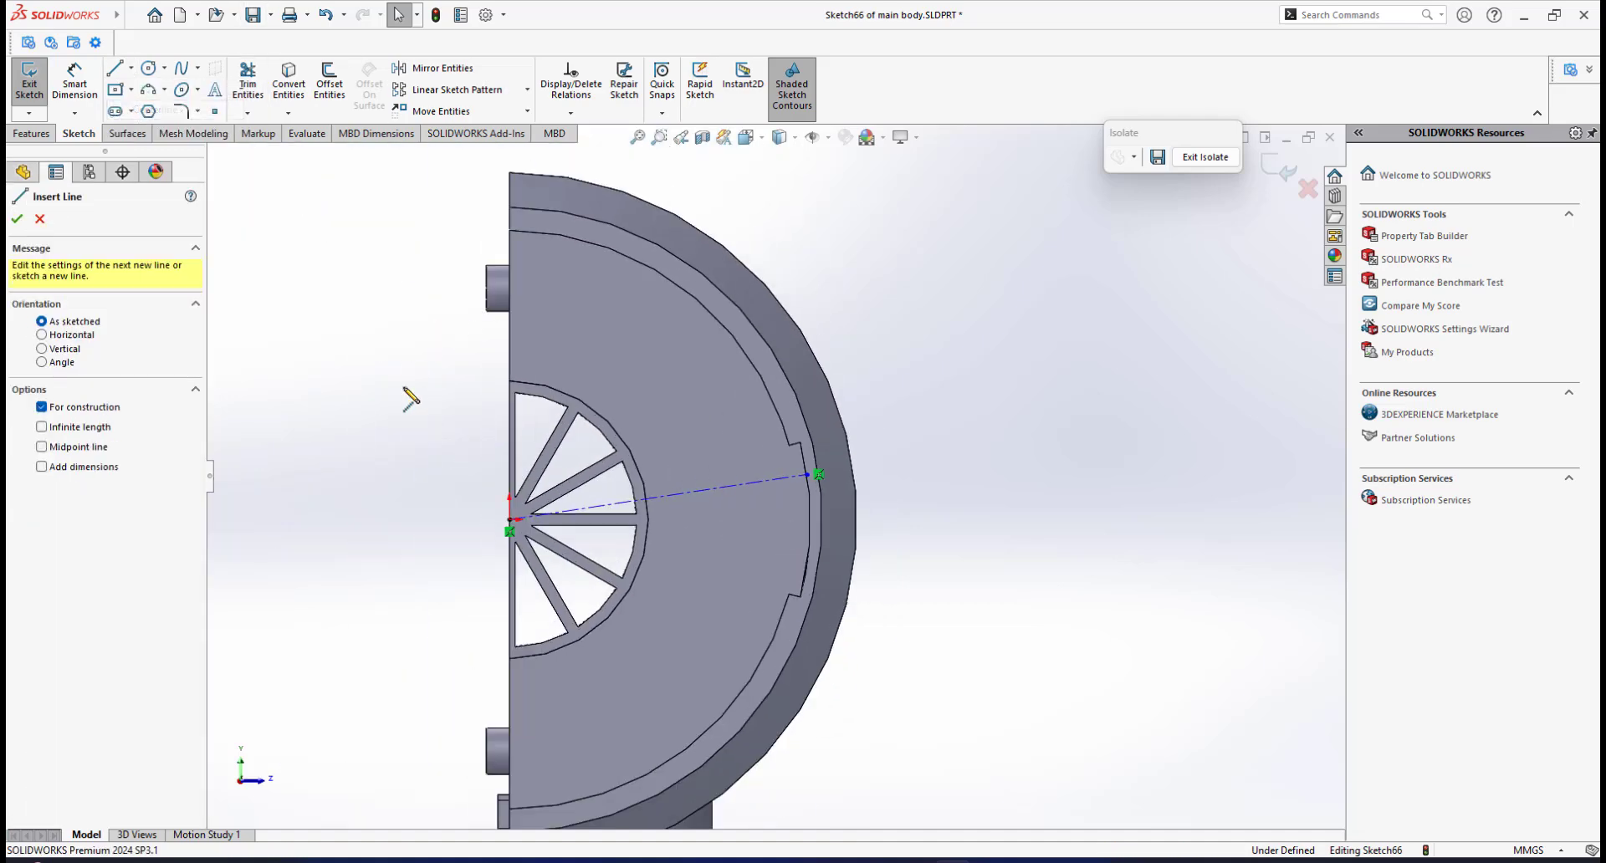
{"action": "left_click", "coordinate": [509, 519]}
{"action": "left_click", "coordinate": [730, 519]}
{"action": "right_click", "coordinate": [795, 532]}
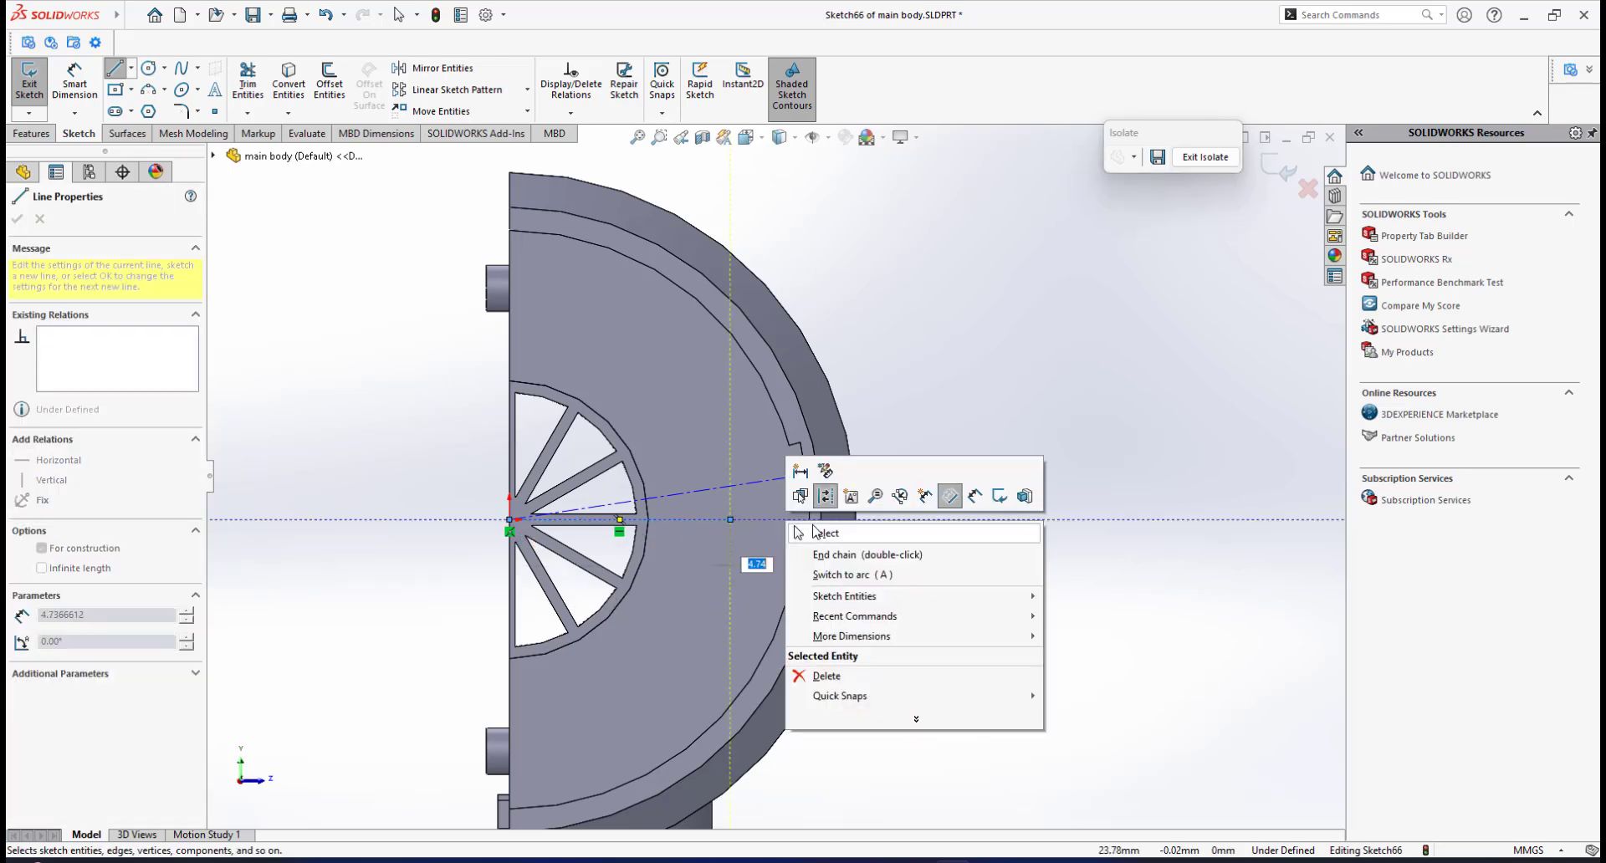
{"action": "left_click", "coordinate": [815, 533]}
Dimension the angle between the sloped and horizontal construction lines as 8 degrees
{"action": "right_click", "coordinate": [925, 301]}
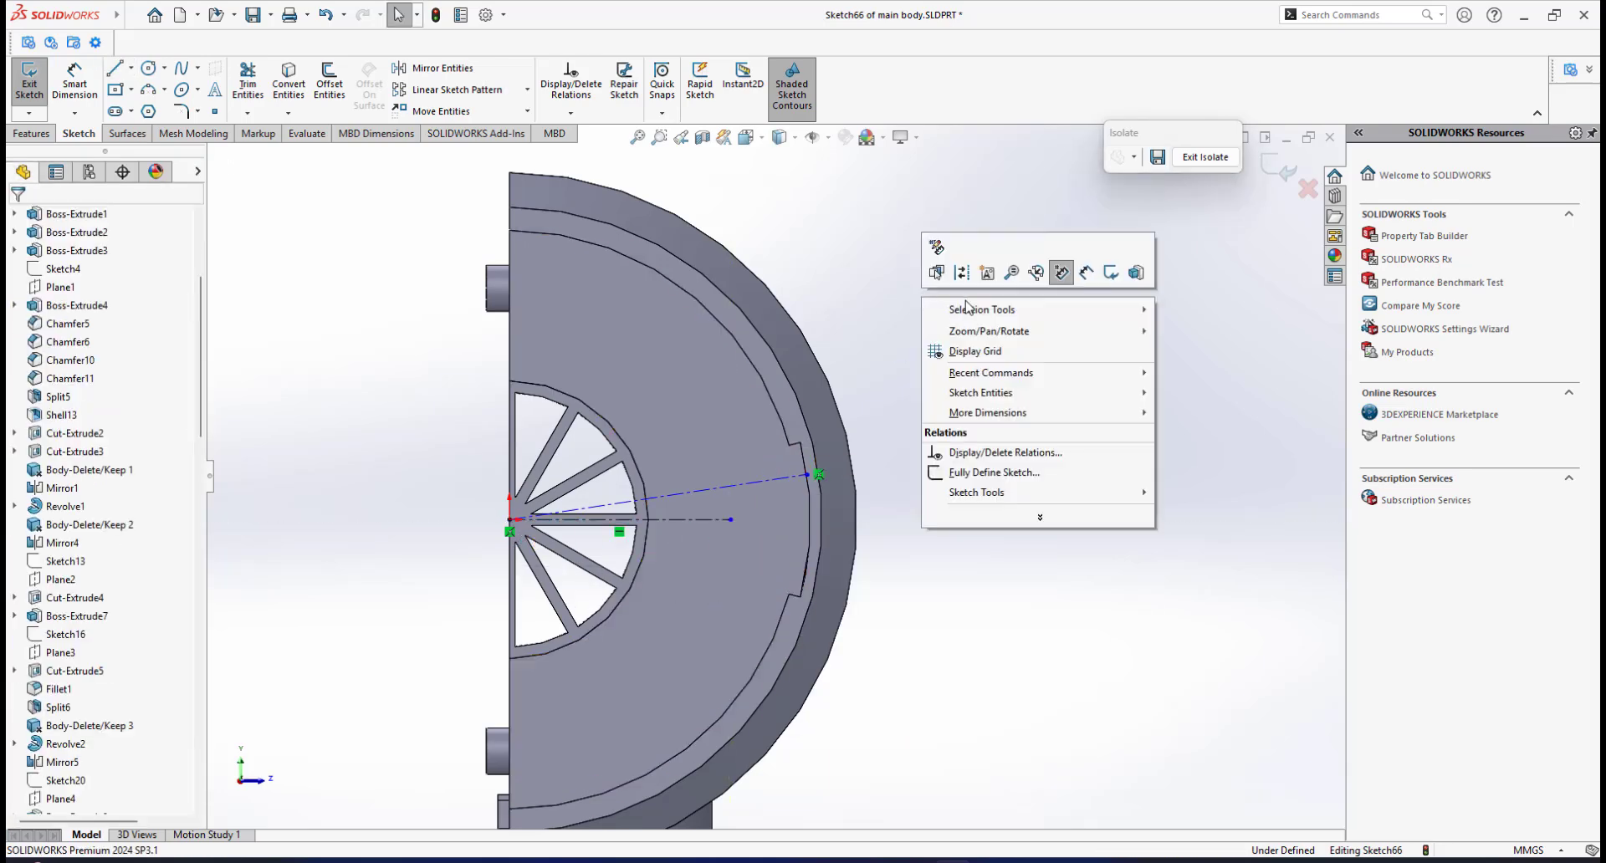
{"action": "left_click", "coordinate": [1061, 271]}
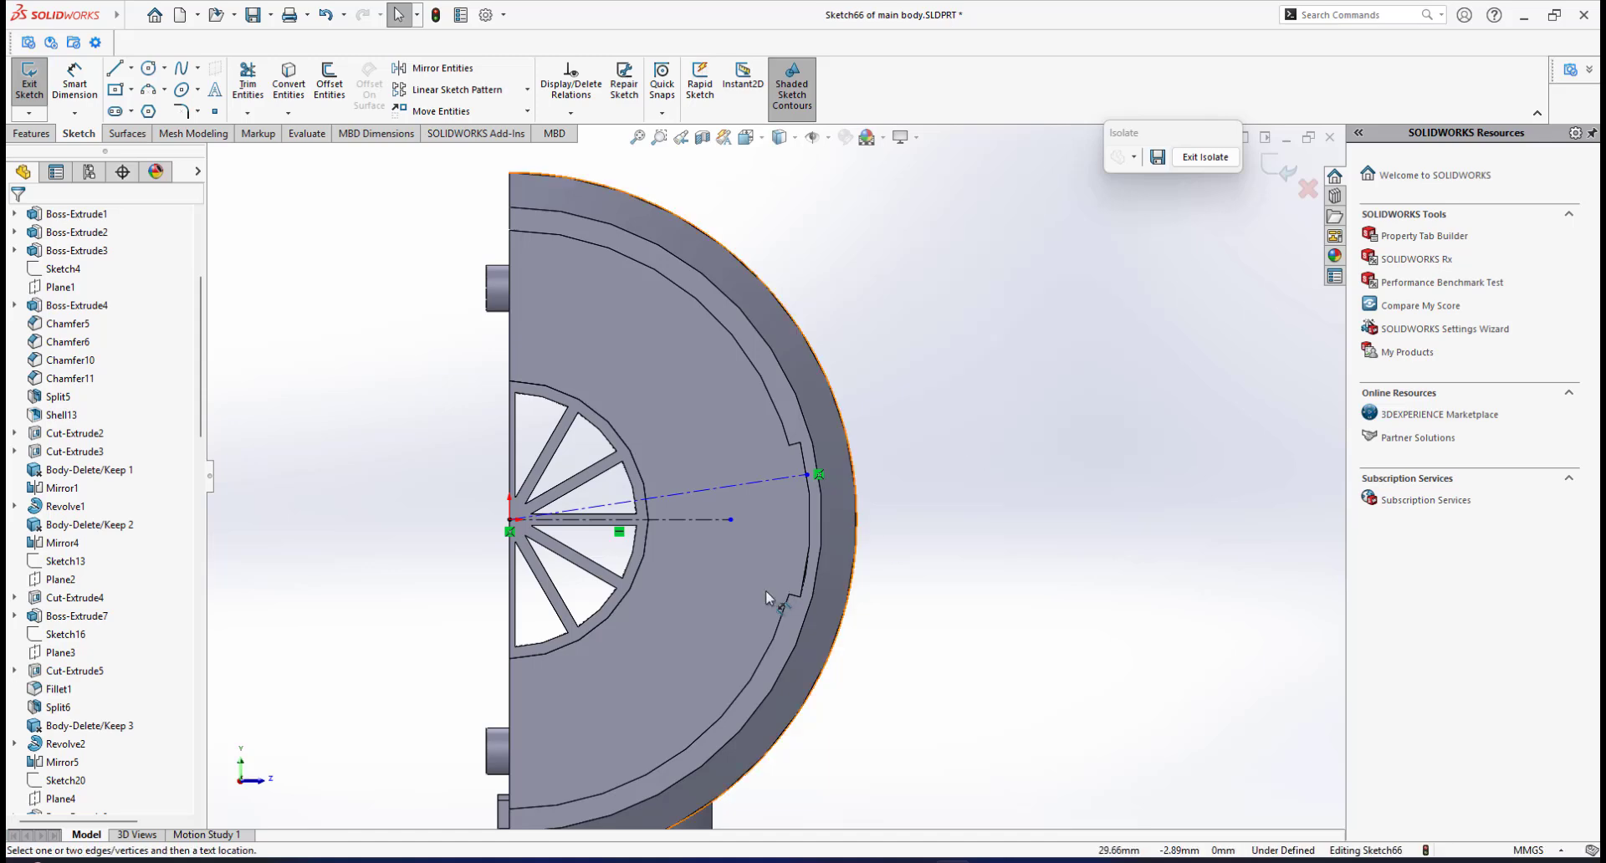
{"action": "left_click", "coordinate": [685, 495]}
{"action": "left_click", "coordinate": [697, 519]}
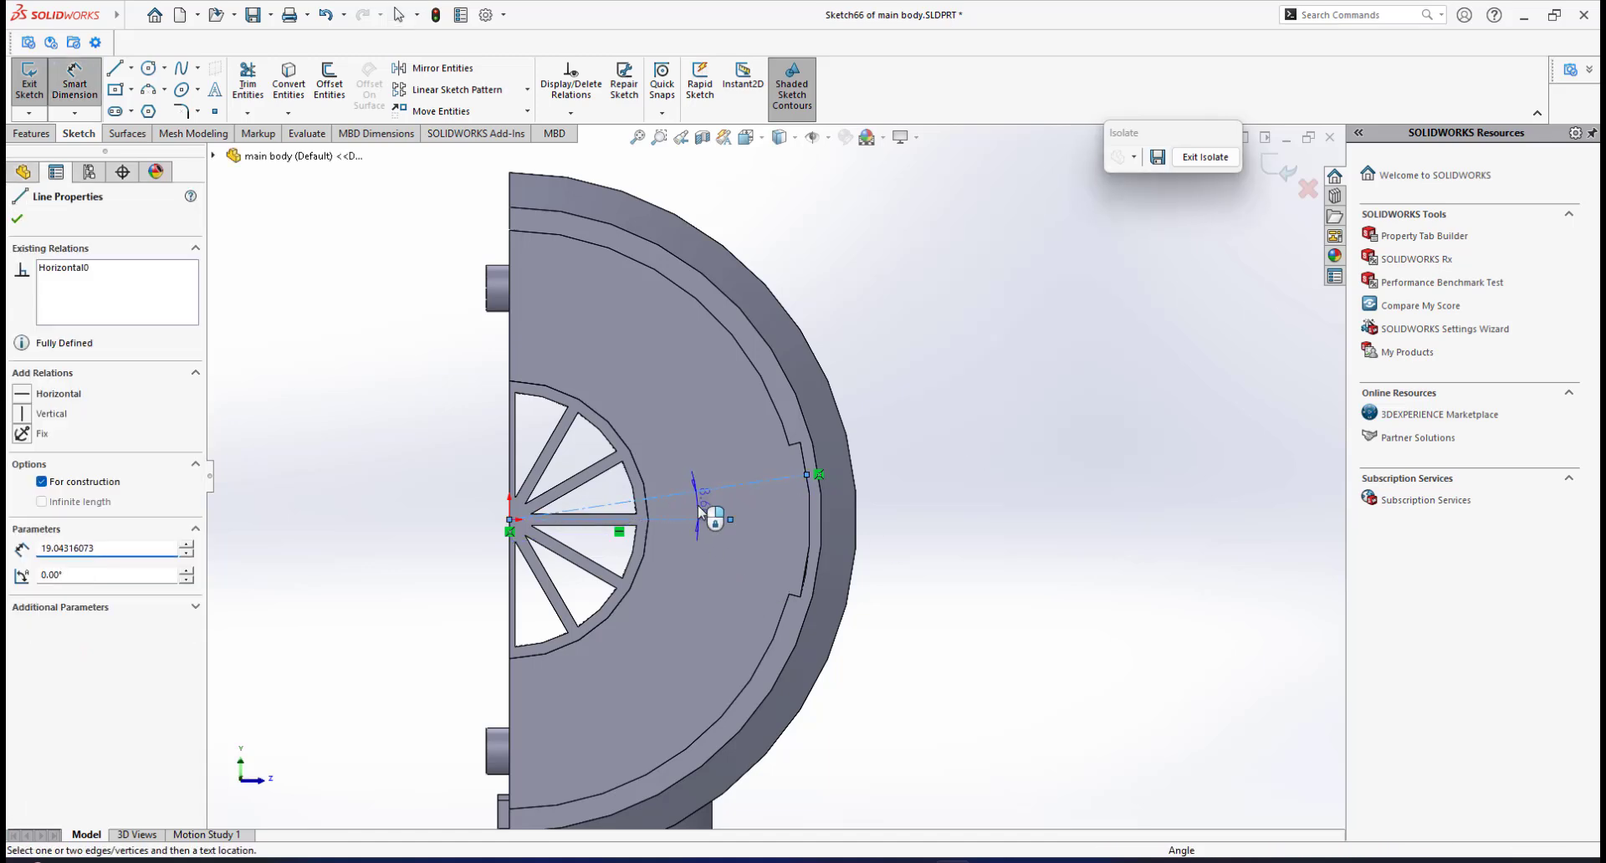
{"action": "left_click", "coordinate": [711, 505]}
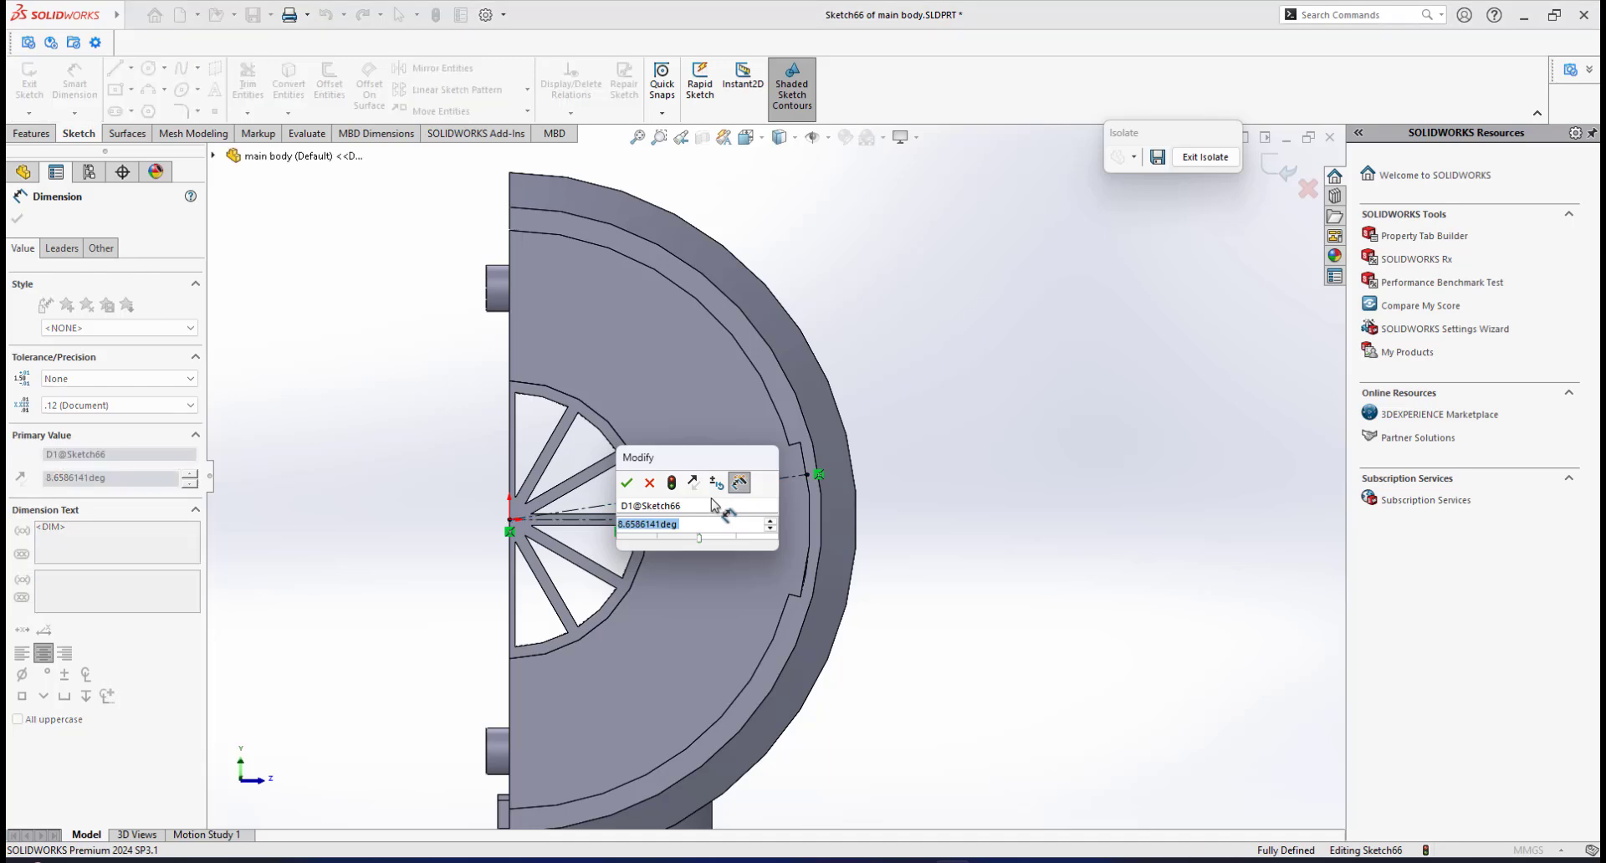
{"action": "type", "text": "8"}
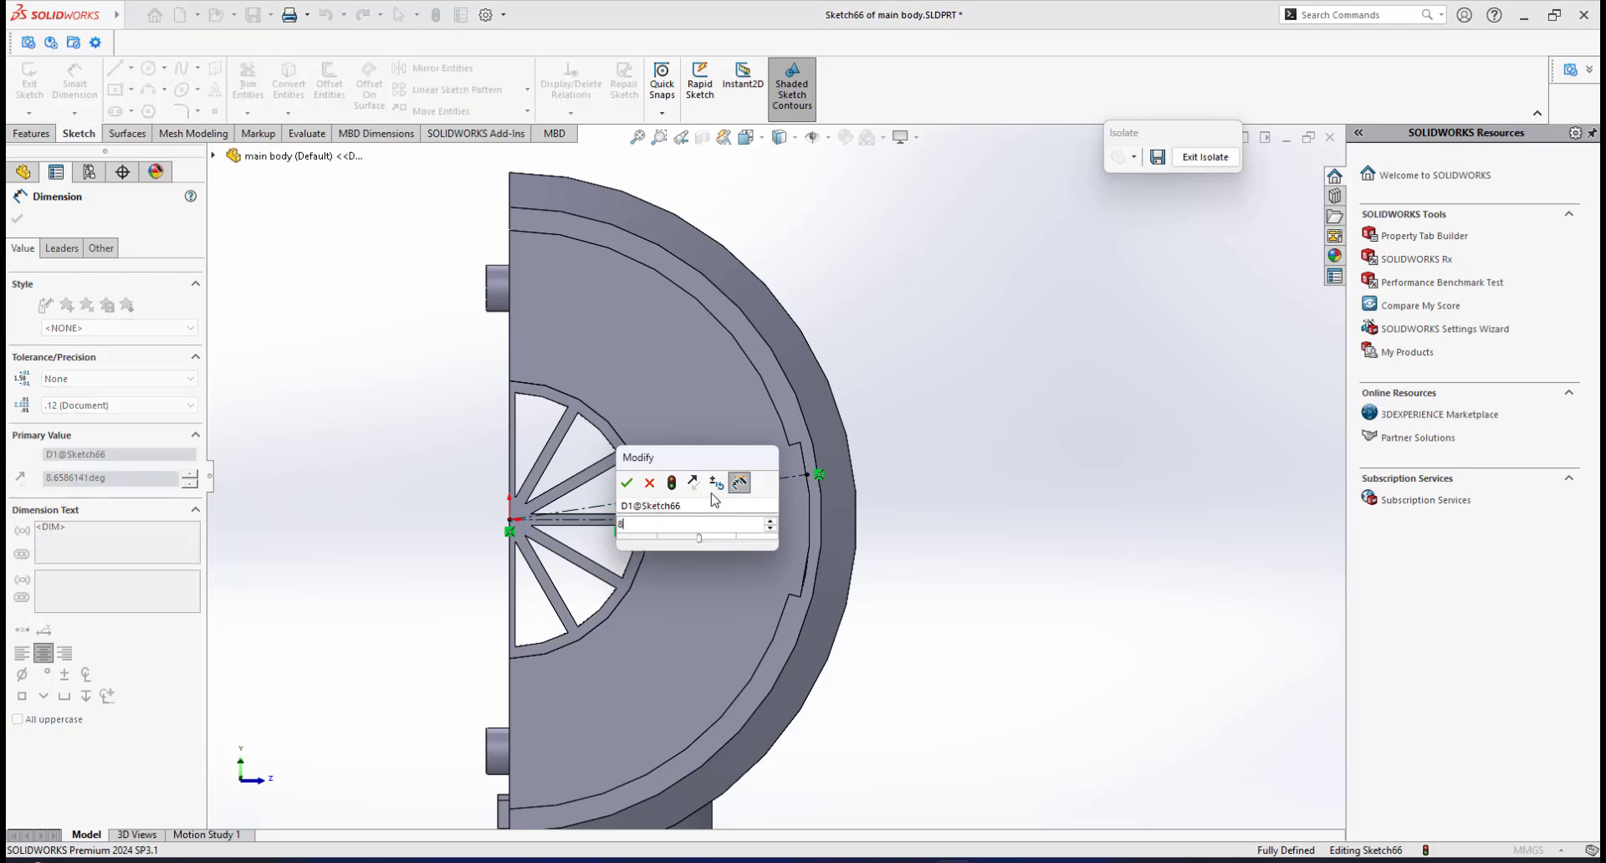
{"action": "key", "text": "Return"}
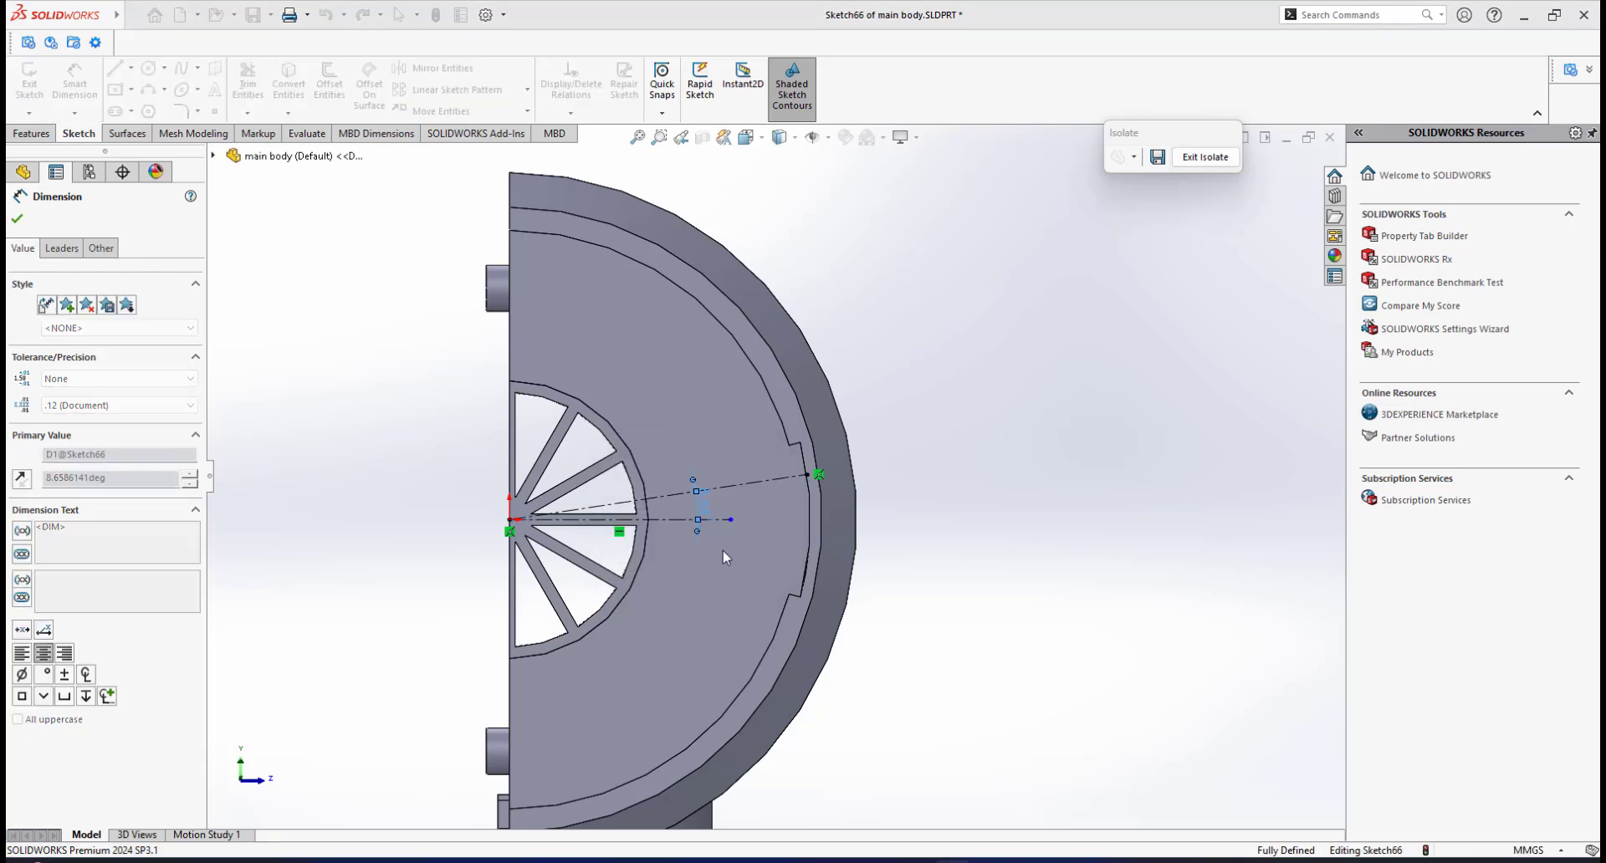
{"action": "scroll", "coordinate": [788, 489], "scroll_direction": "down", "scroll_amount": 3}
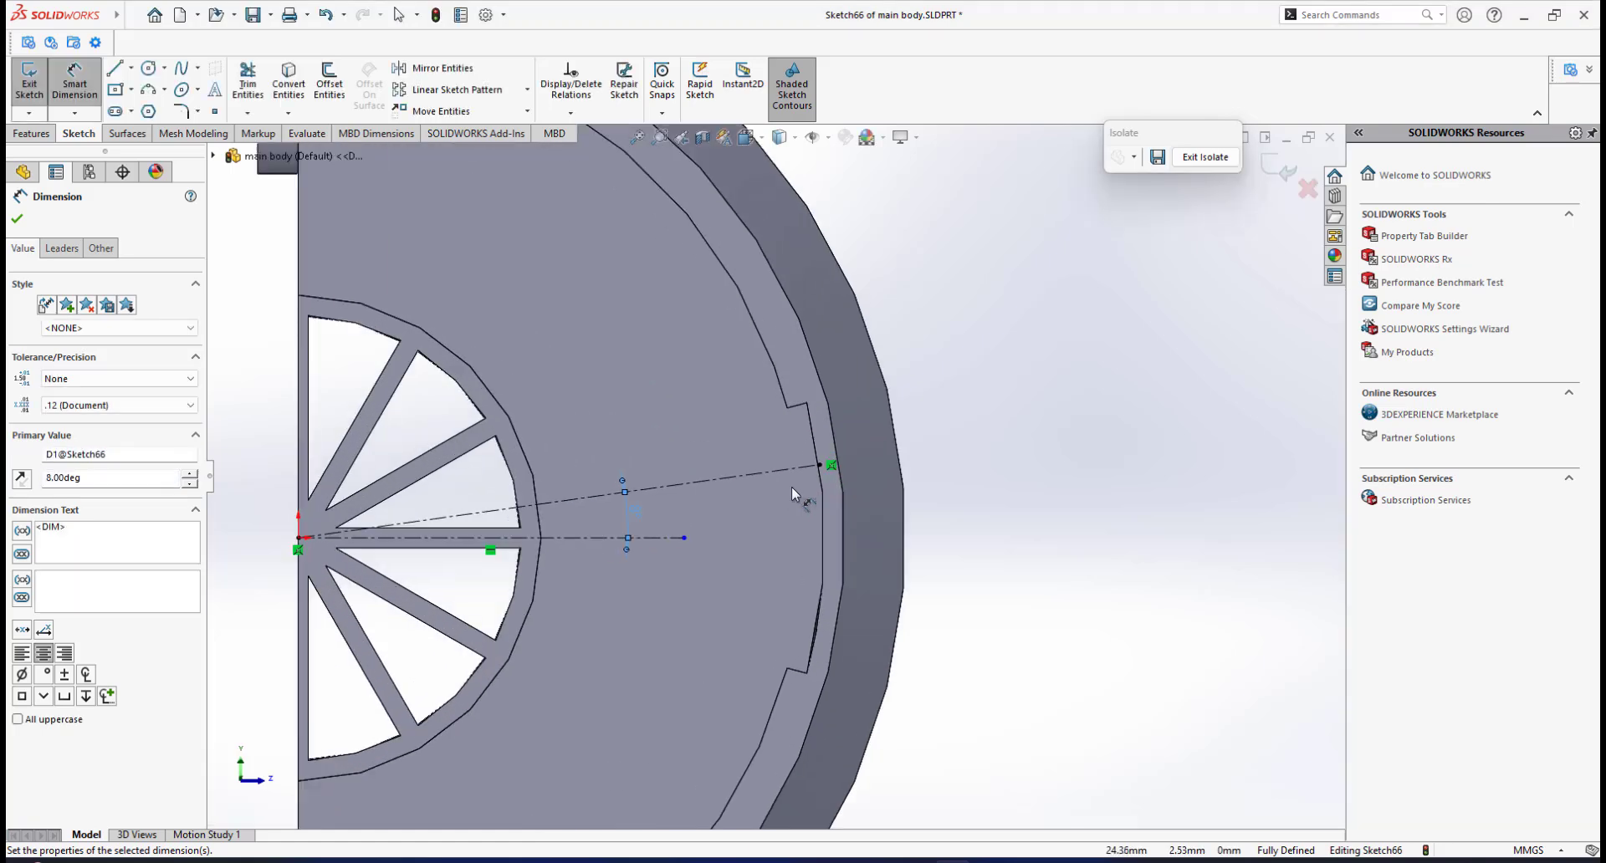
{"action": "right_click", "coordinate": [975, 373]}
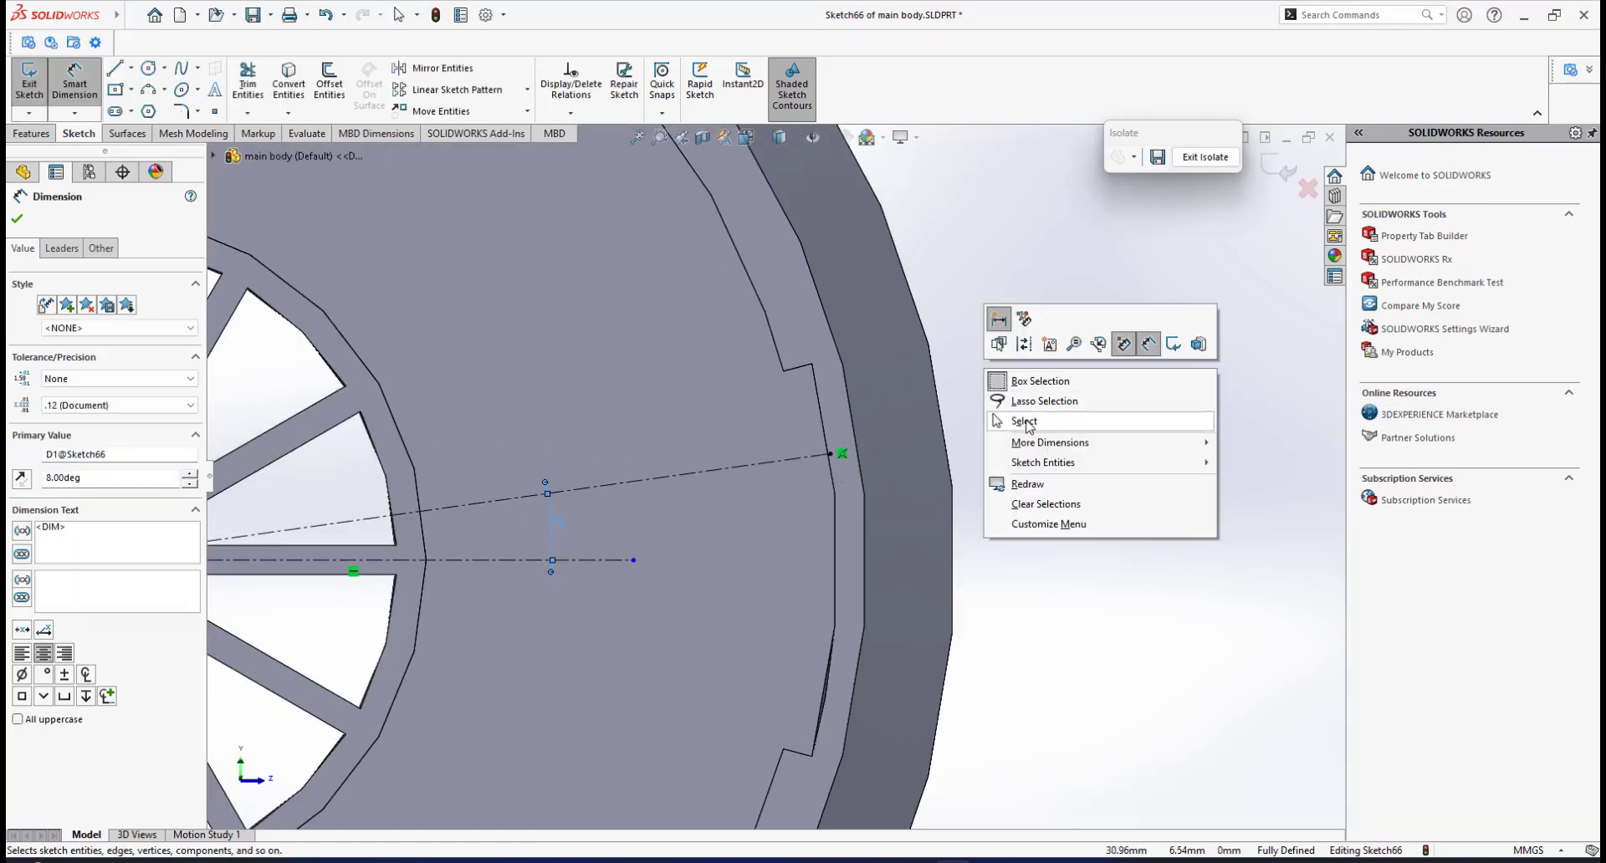
{"action": "left_click", "coordinate": [1031, 422]}
Convert the outer arc edge of the merged L-shaped features into a sketch entity
{"action": "left_click", "coordinate": [822, 416]}
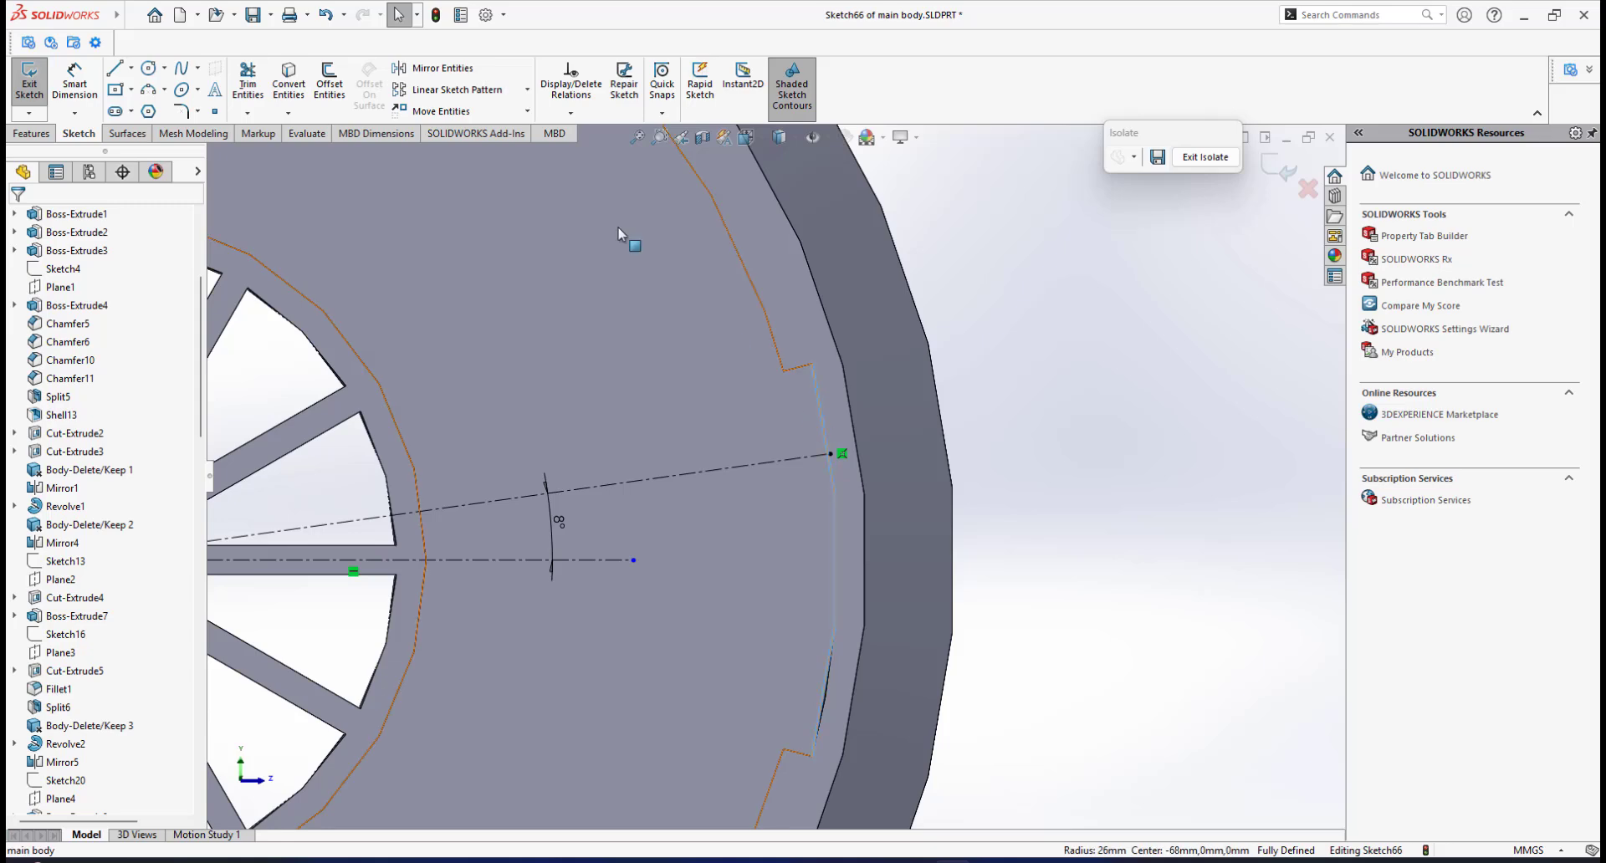
{"action": "left_click", "coordinate": [284, 86]}
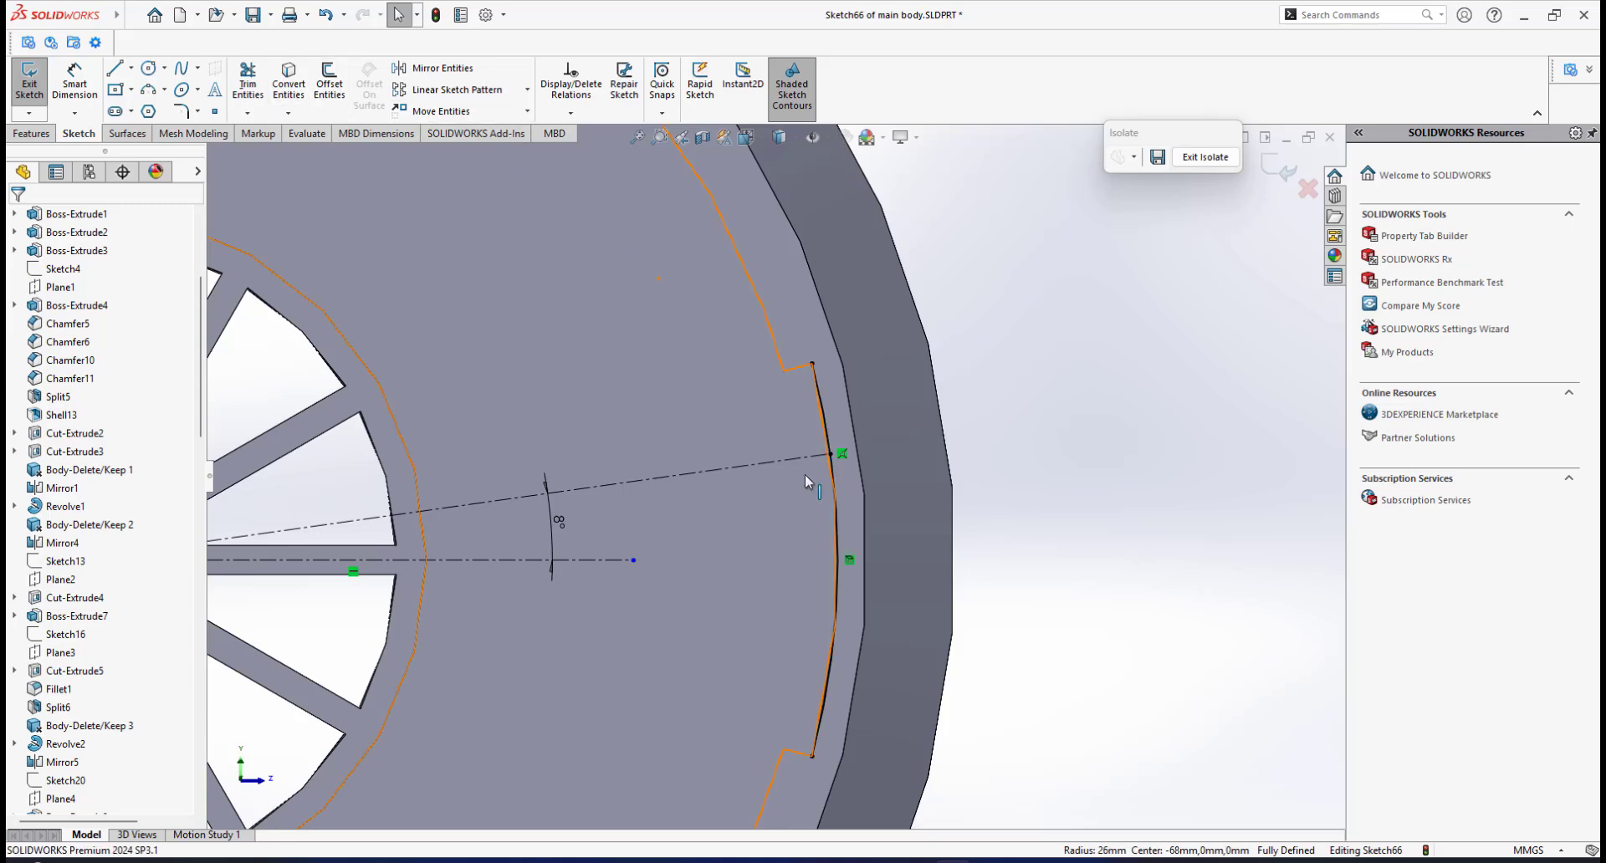
{"action": "scroll", "coordinate": [803, 474], "scroll_direction": "up", "scroll_amount": 3}
{"action": "scroll", "coordinate": [748, 483], "scroll_direction": "down", "scroll_amount": 2}
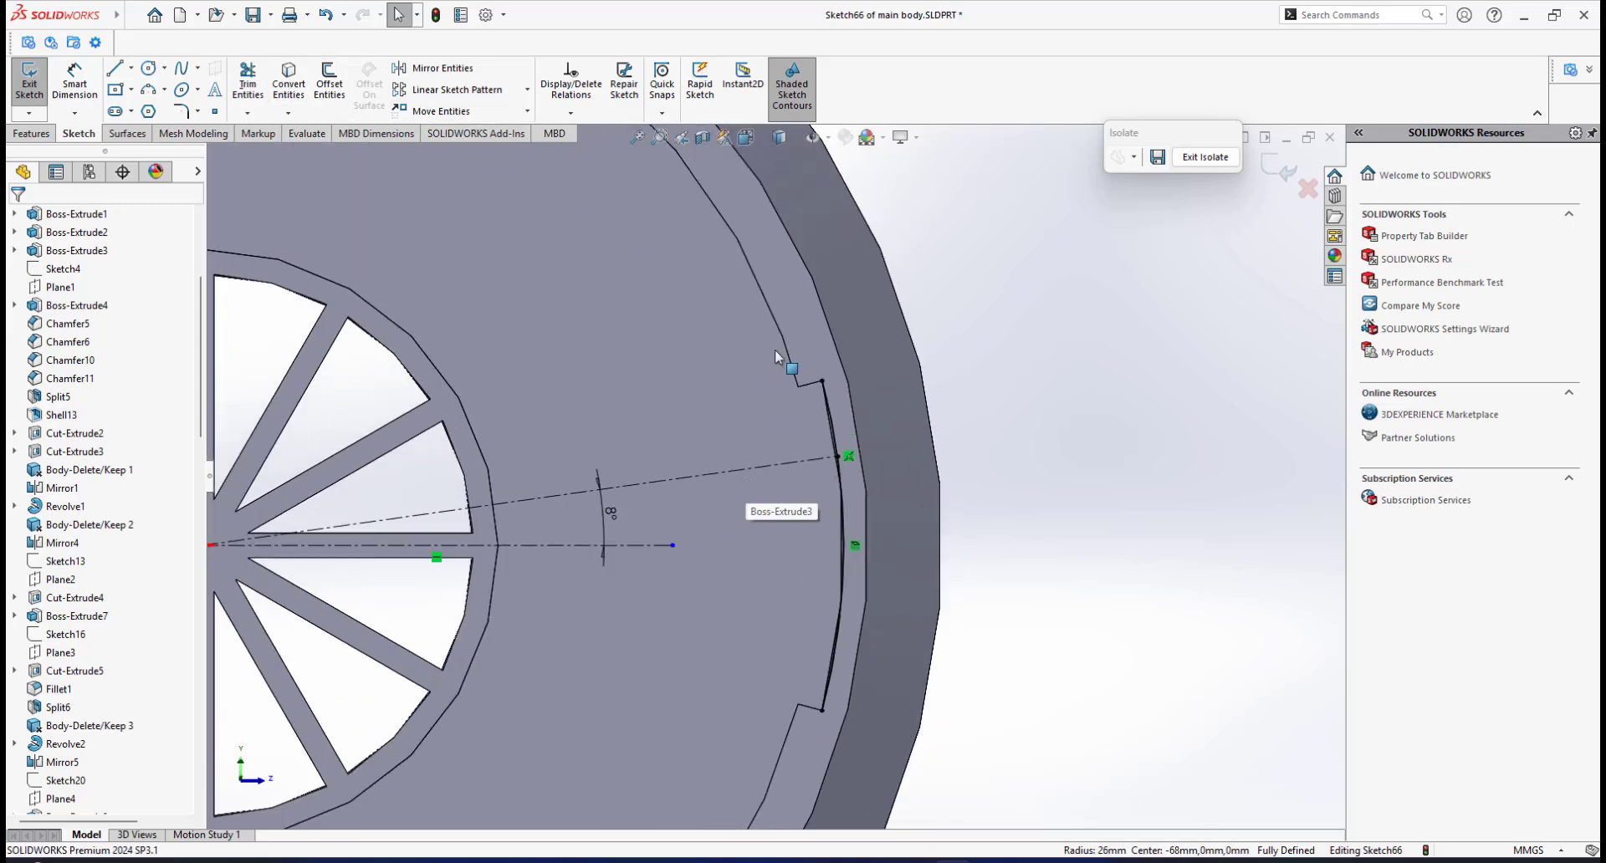
Draw a small V of two lines with its tip on the sloped construction line and both ends on the converted arc, upper leg about 1.7 mm
{"action": "left_click", "coordinate": [114, 68]}
{"action": "scroll", "coordinate": [767, 527], "scroll_direction": "down", "scroll_amount": 1}
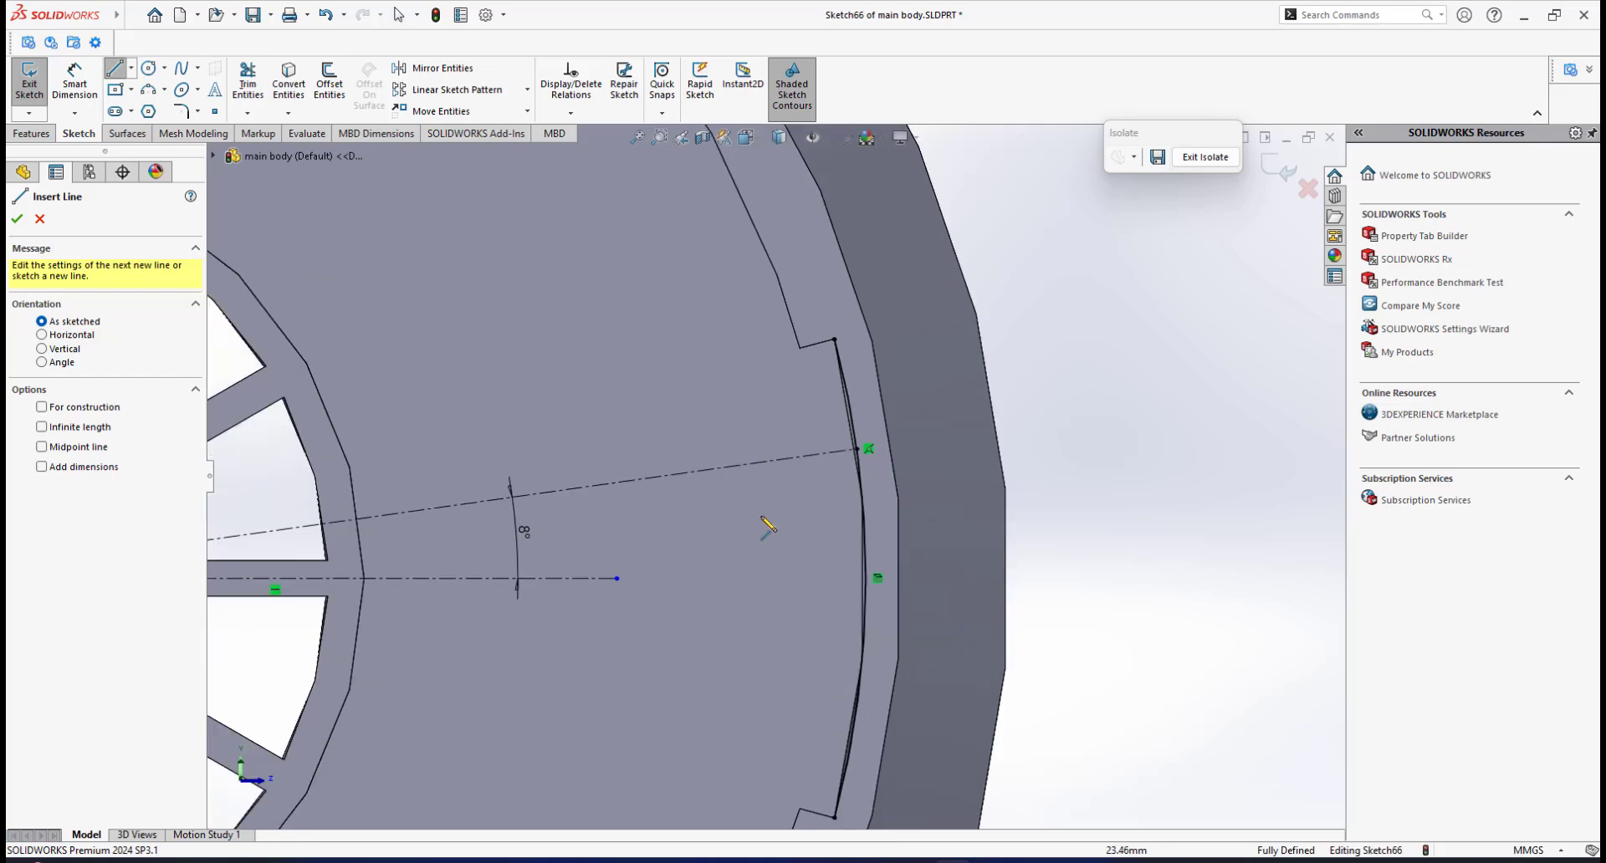
{"action": "left_click", "coordinate": [849, 420]}
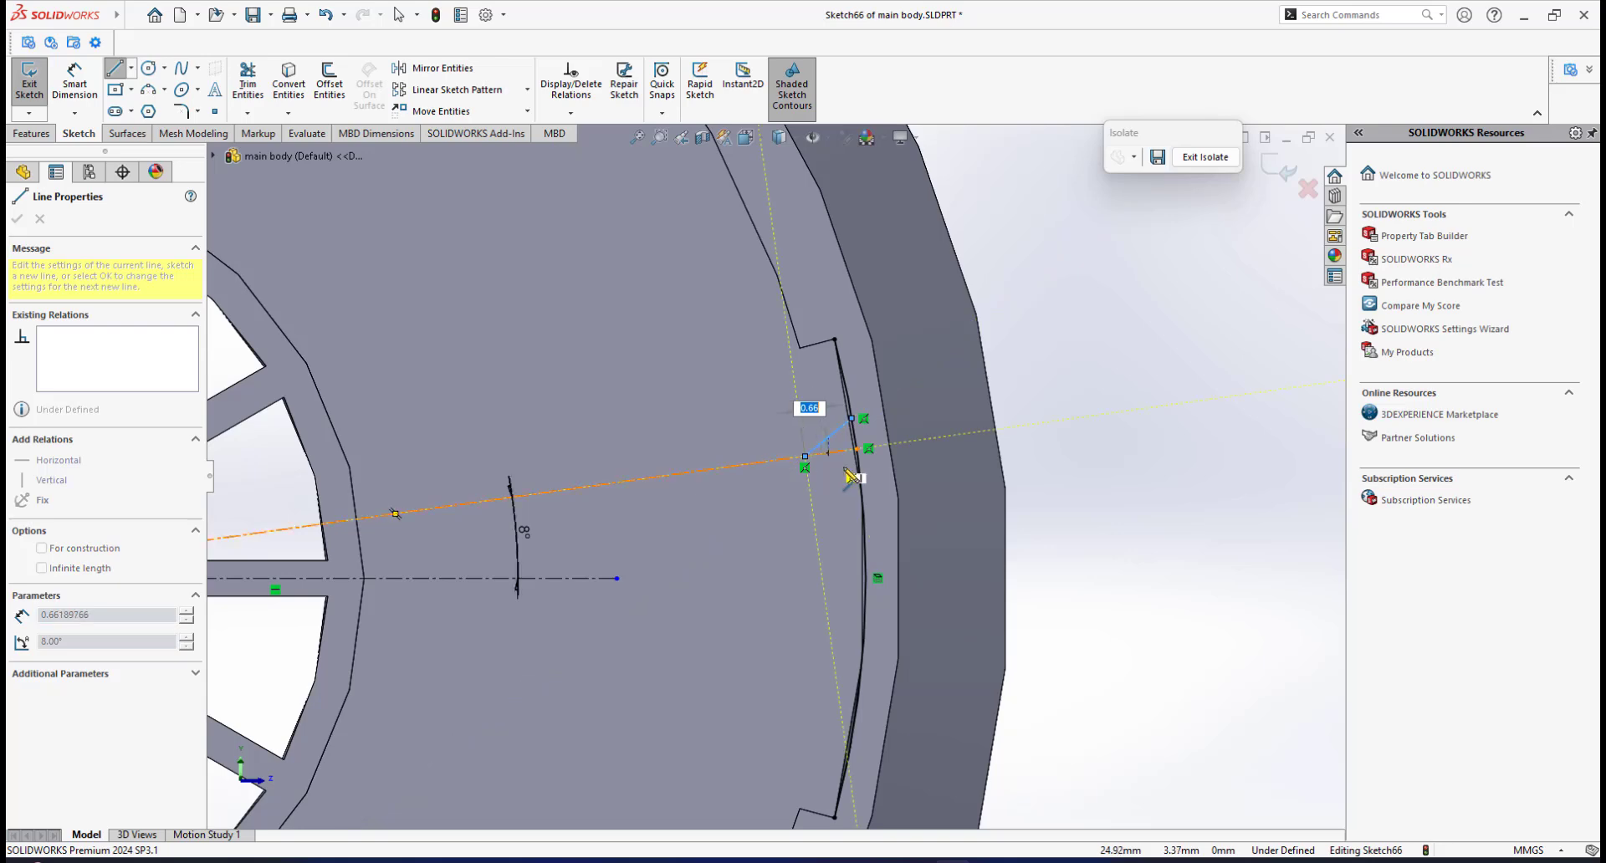
{"action": "left_click", "coordinate": [804, 456]}
{"action": "left_click", "coordinate": [860, 476]}
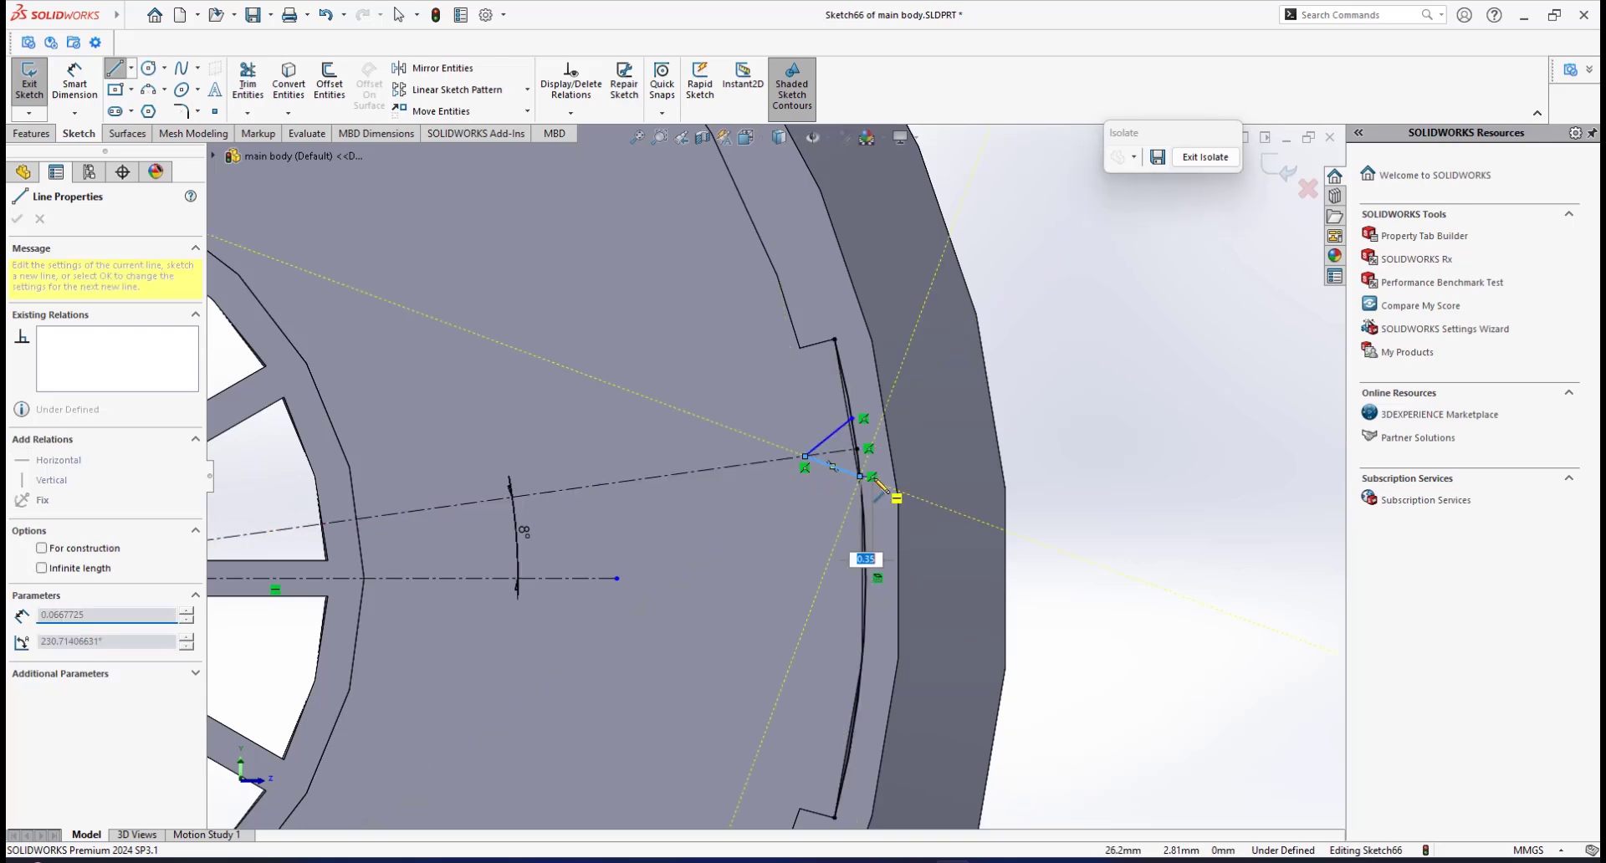
{"action": "right_click", "coordinate": [872, 477]}
{"action": "left_click", "coordinate": [899, 492]}
Make the two legs of the small V equal in length
{"action": "scroll", "coordinate": [851, 455], "scroll_direction": "down", "scroll_amount": 2}
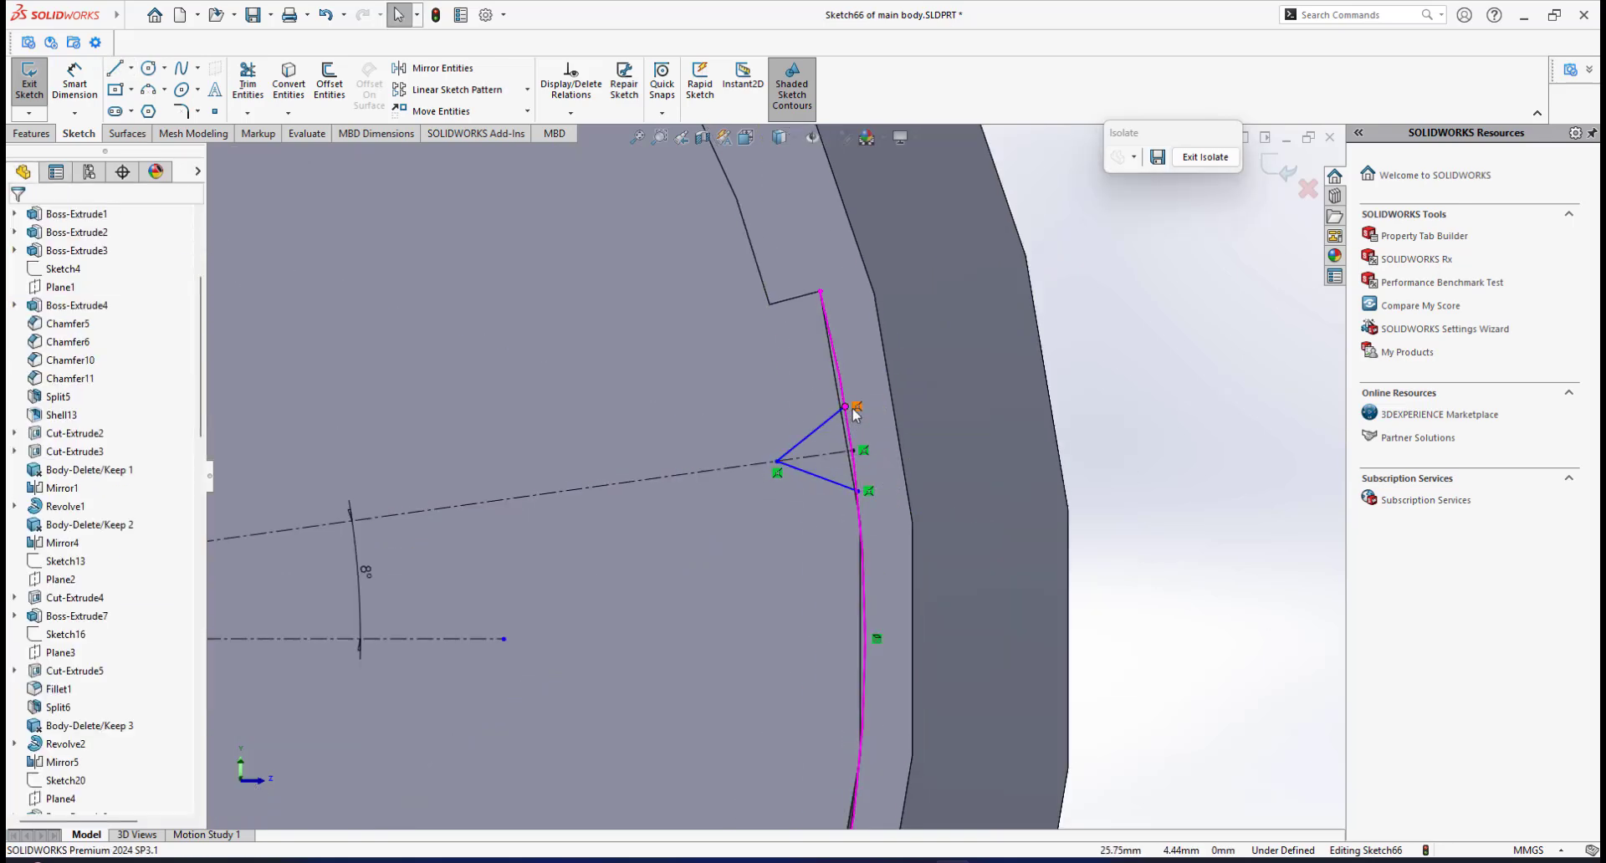
{"action": "left_click", "coordinate": [813, 444]}
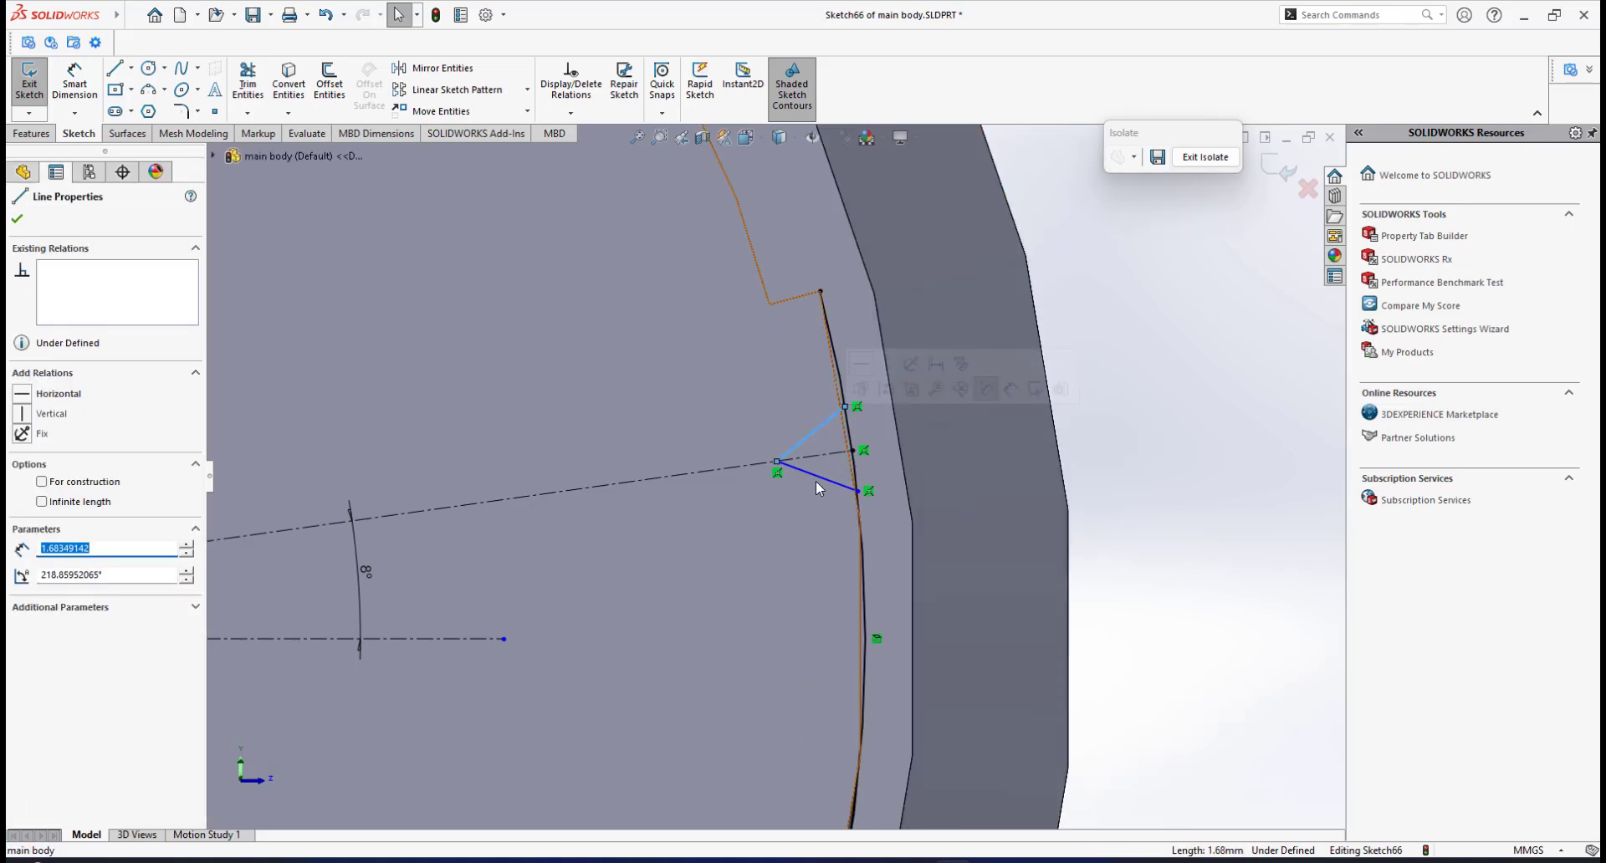
{"action": "left_click", "coordinate": [822, 478], "text": "ctrl"}
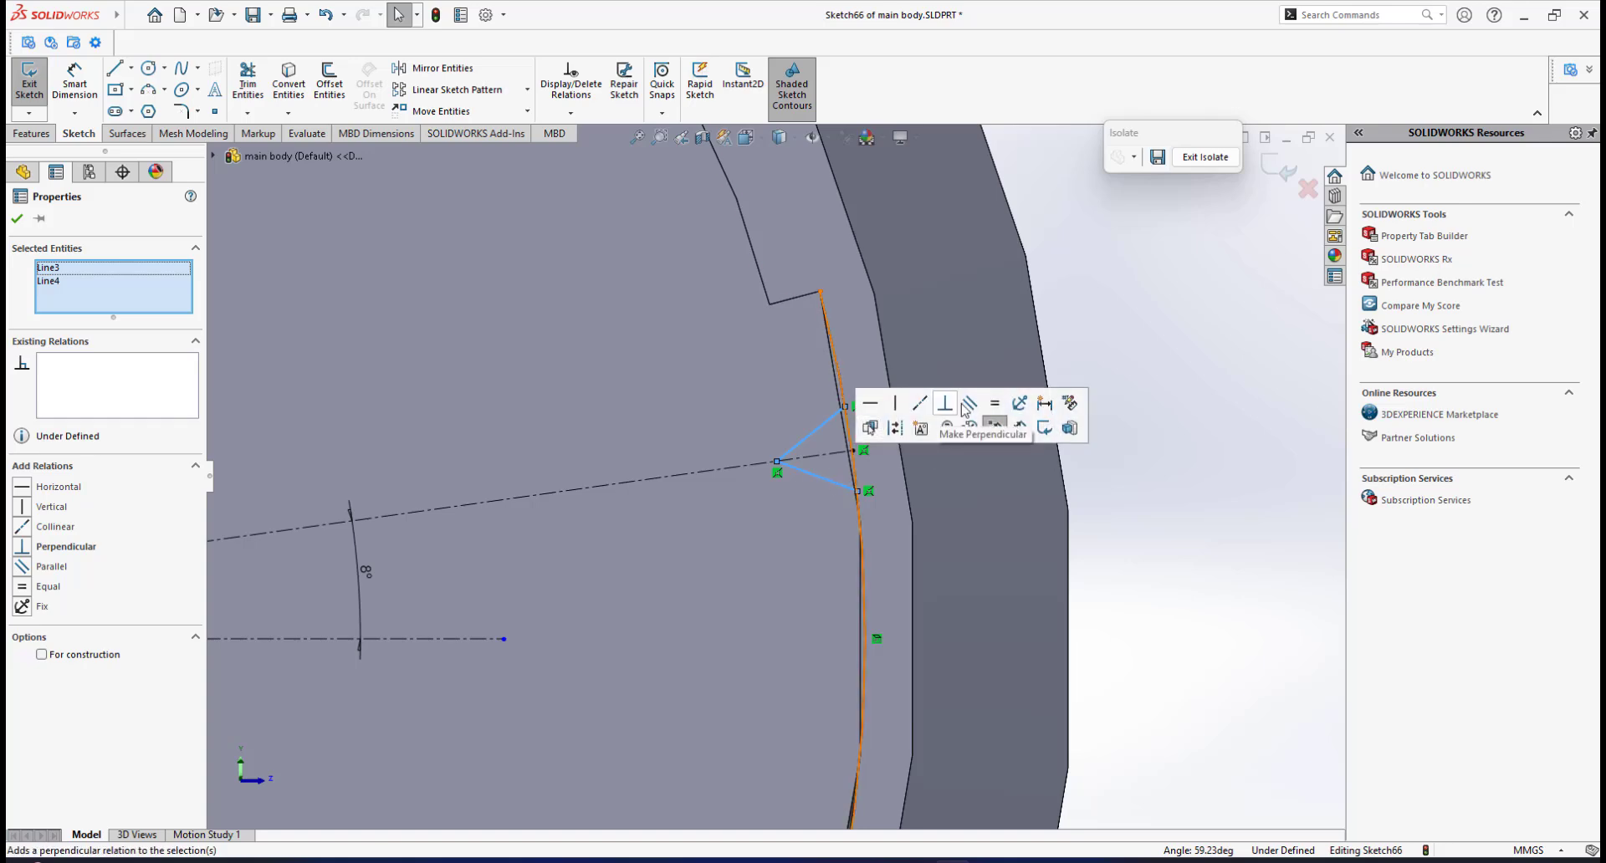
{"action": "left_click", "coordinate": [1001, 410]}
{"action": "left_click", "coordinate": [1140, 465]}
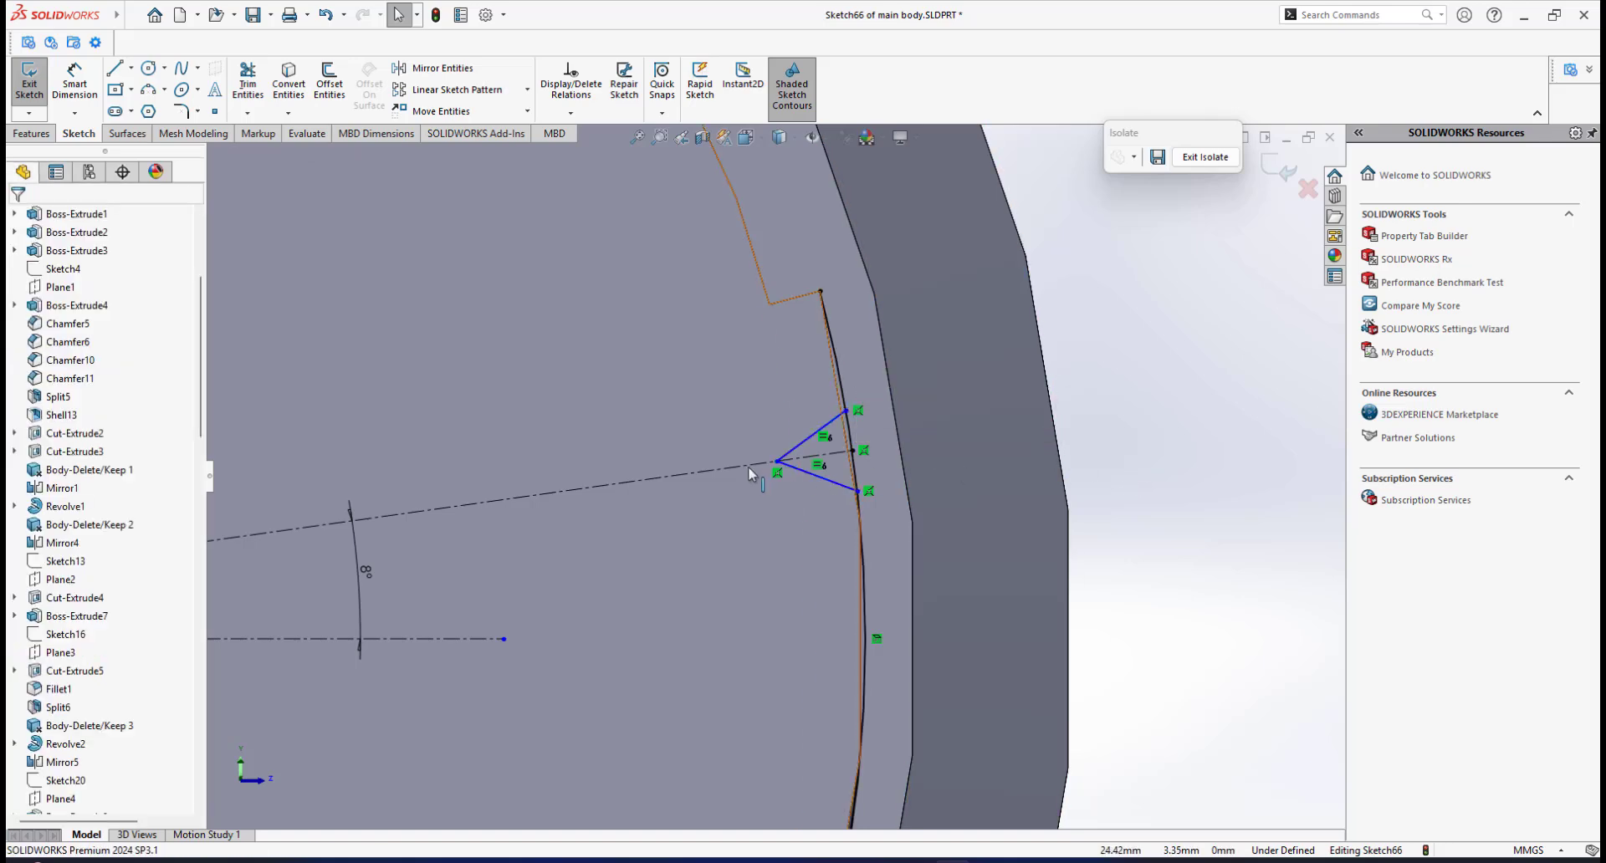
Dimension the angle between the V's two legs as 50 degrees
{"action": "scroll", "coordinate": [752, 465], "scroll_direction": "down", "scroll_amount": 3}
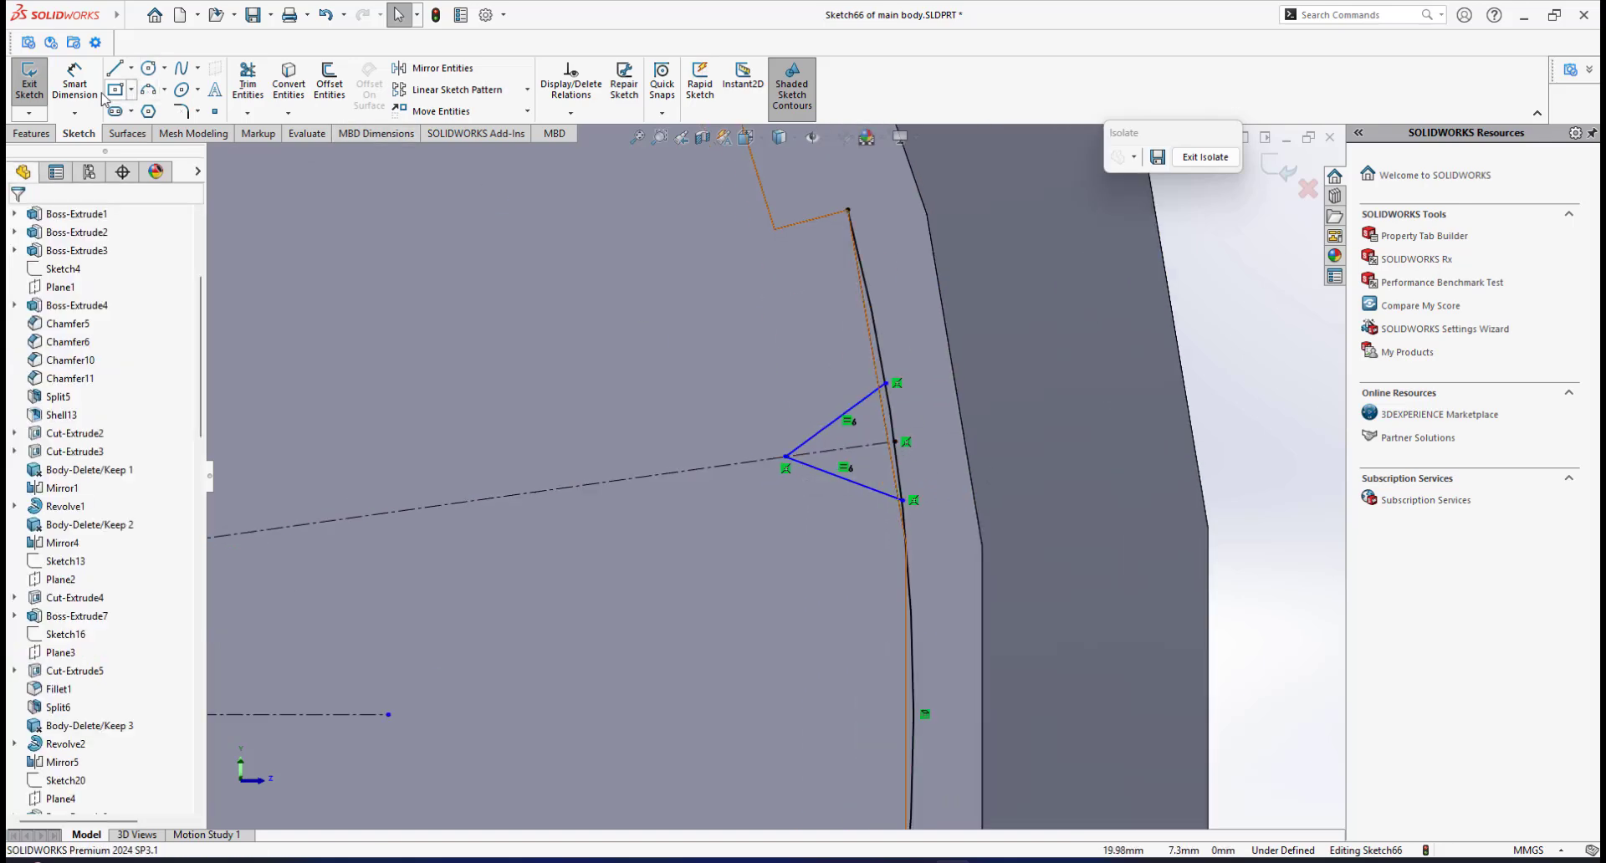
{"action": "left_click", "coordinate": [80, 85]}
{"action": "left_click", "coordinate": [826, 428]}
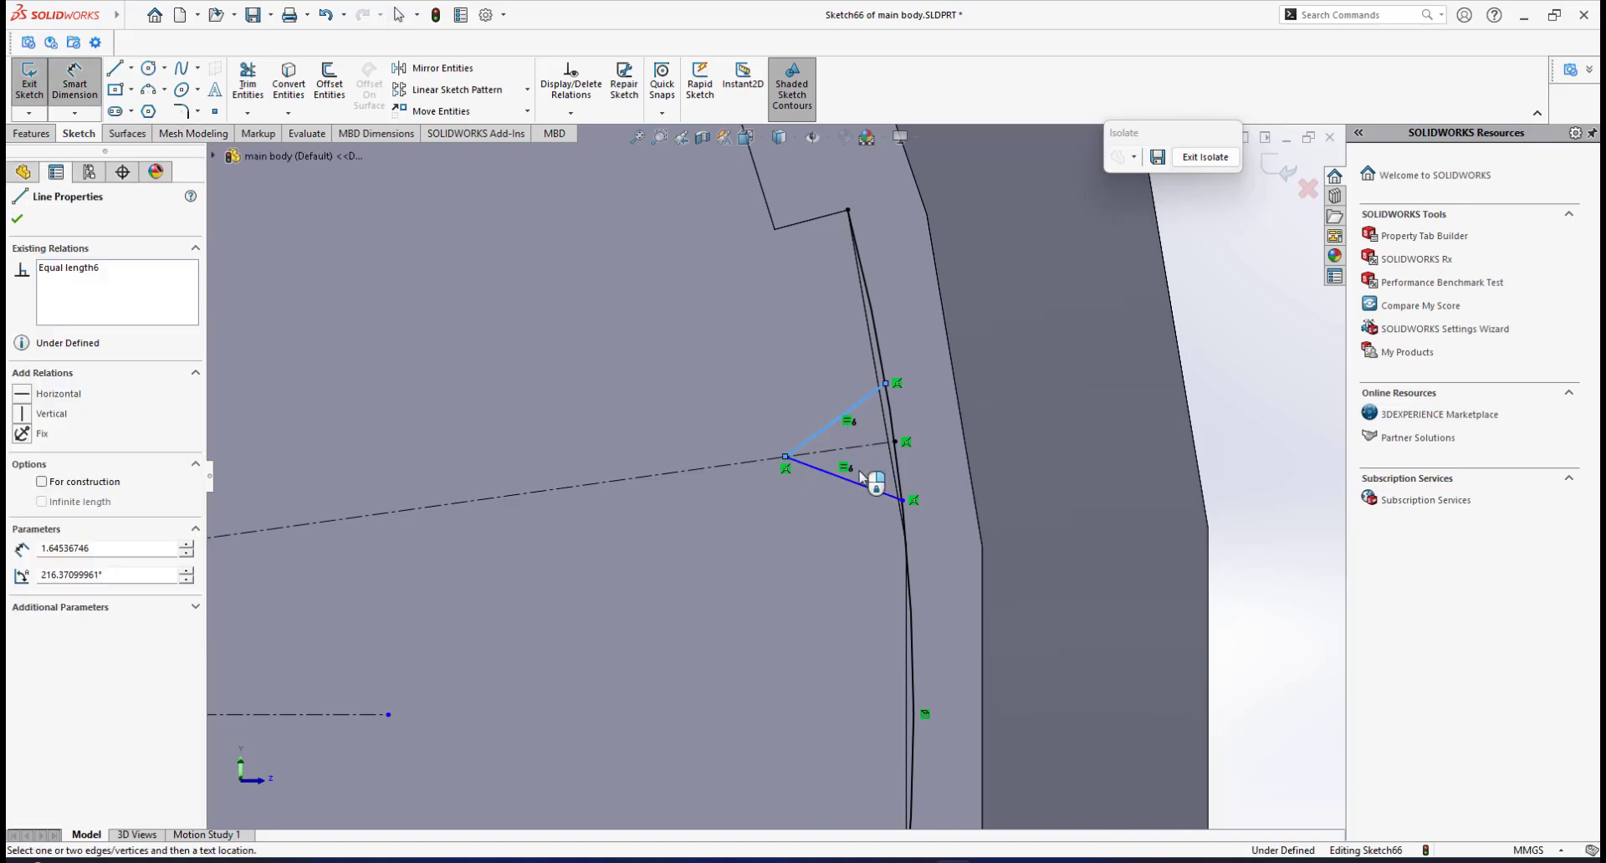
{"action": "left_click", "coordinate": [862, 486]}
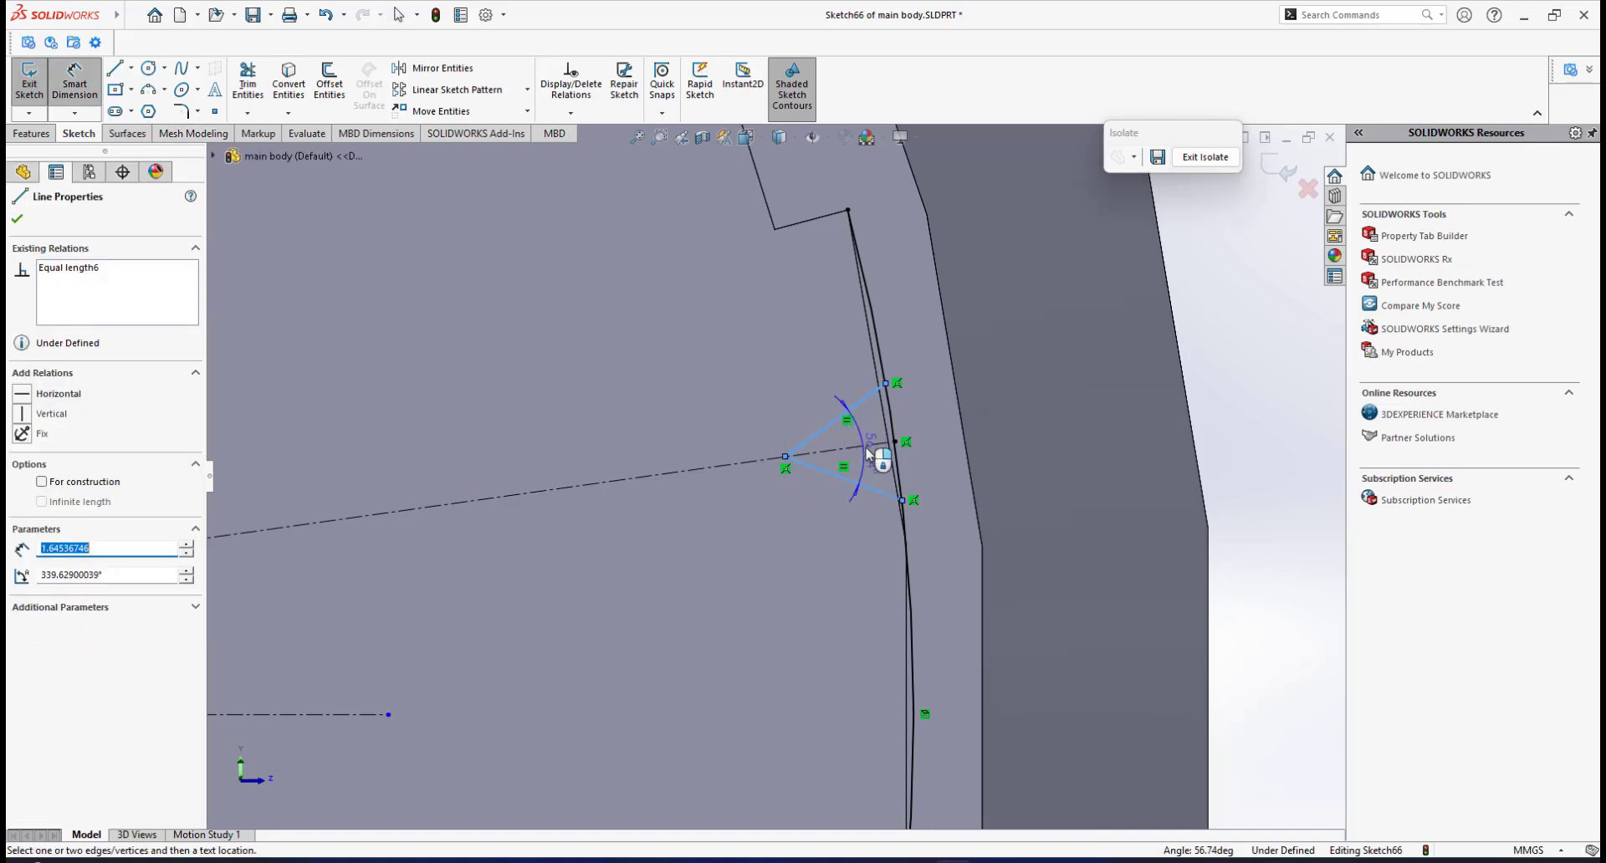
{"action": "left_click", "coordinate": [870, 454]}
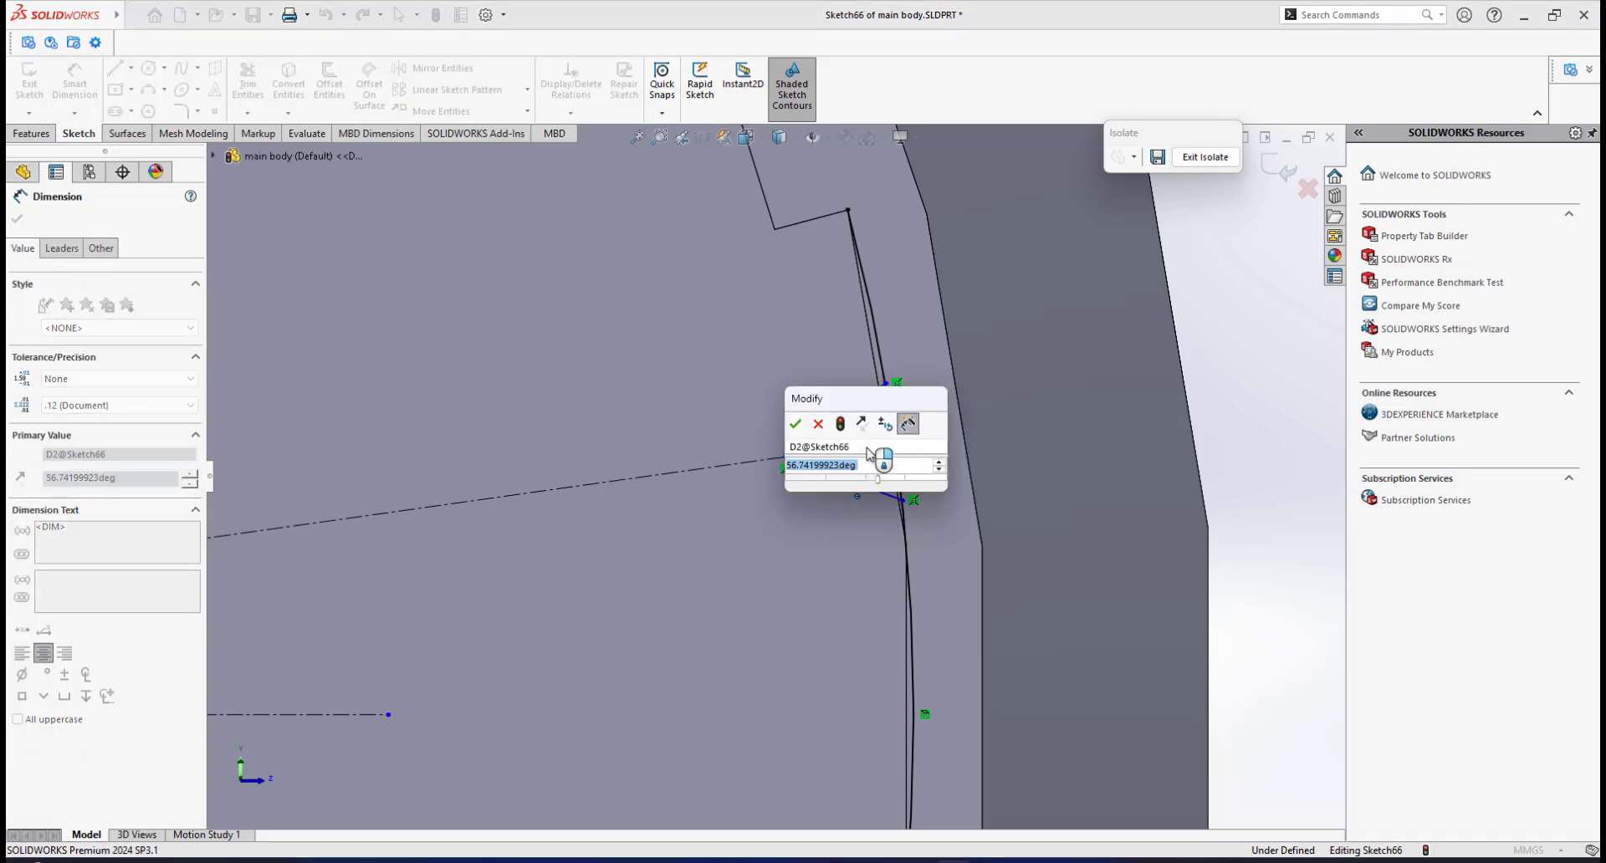
{"action": "type", "text": "50"}
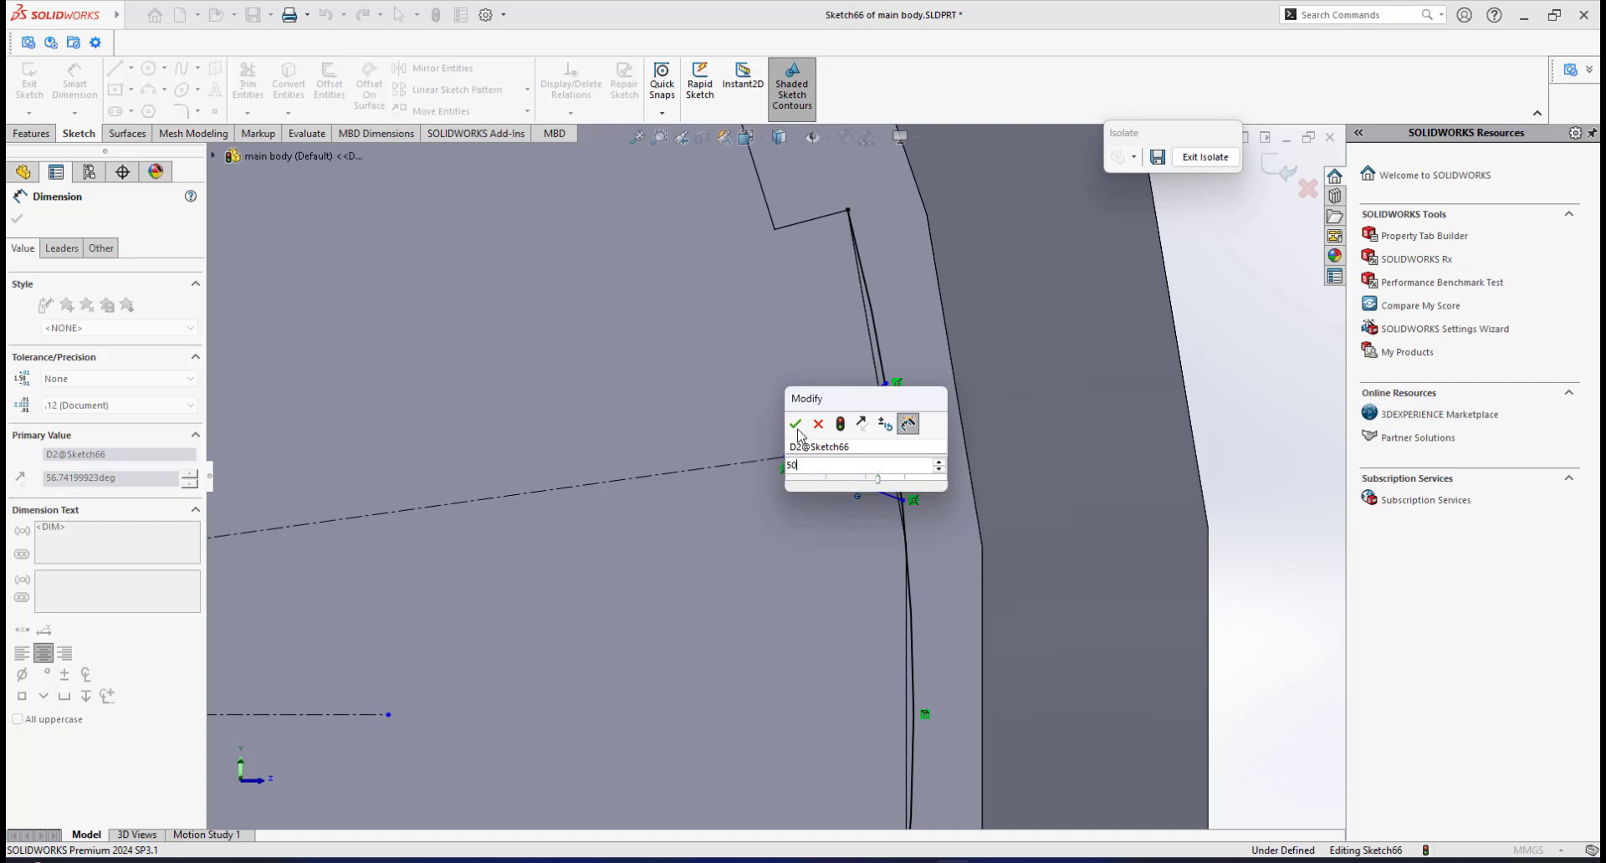
{"action": "left_click", "coordinate": [796, 424]}
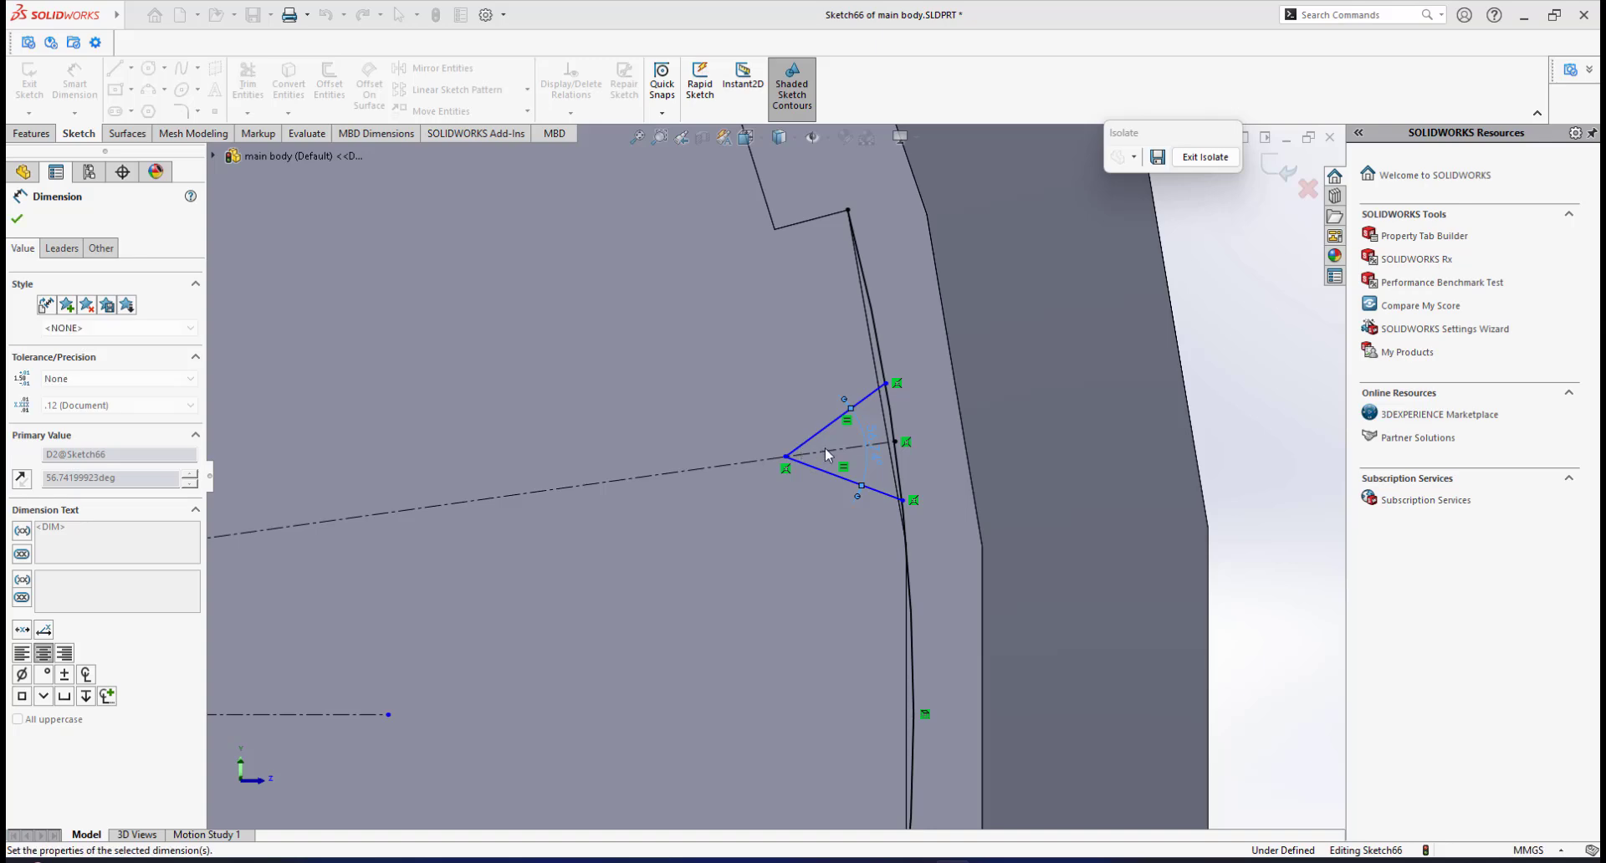
Set the angle between the V's two legs to 60 degrees
{"action": "scroll", "coordinate": [803, 456], "scroll_direction": "up", "scroll_amount": 3}
{"action": "scroll", "coordinate": [771, 457], "scroll_direction": "down", "scroll_amount": 3}
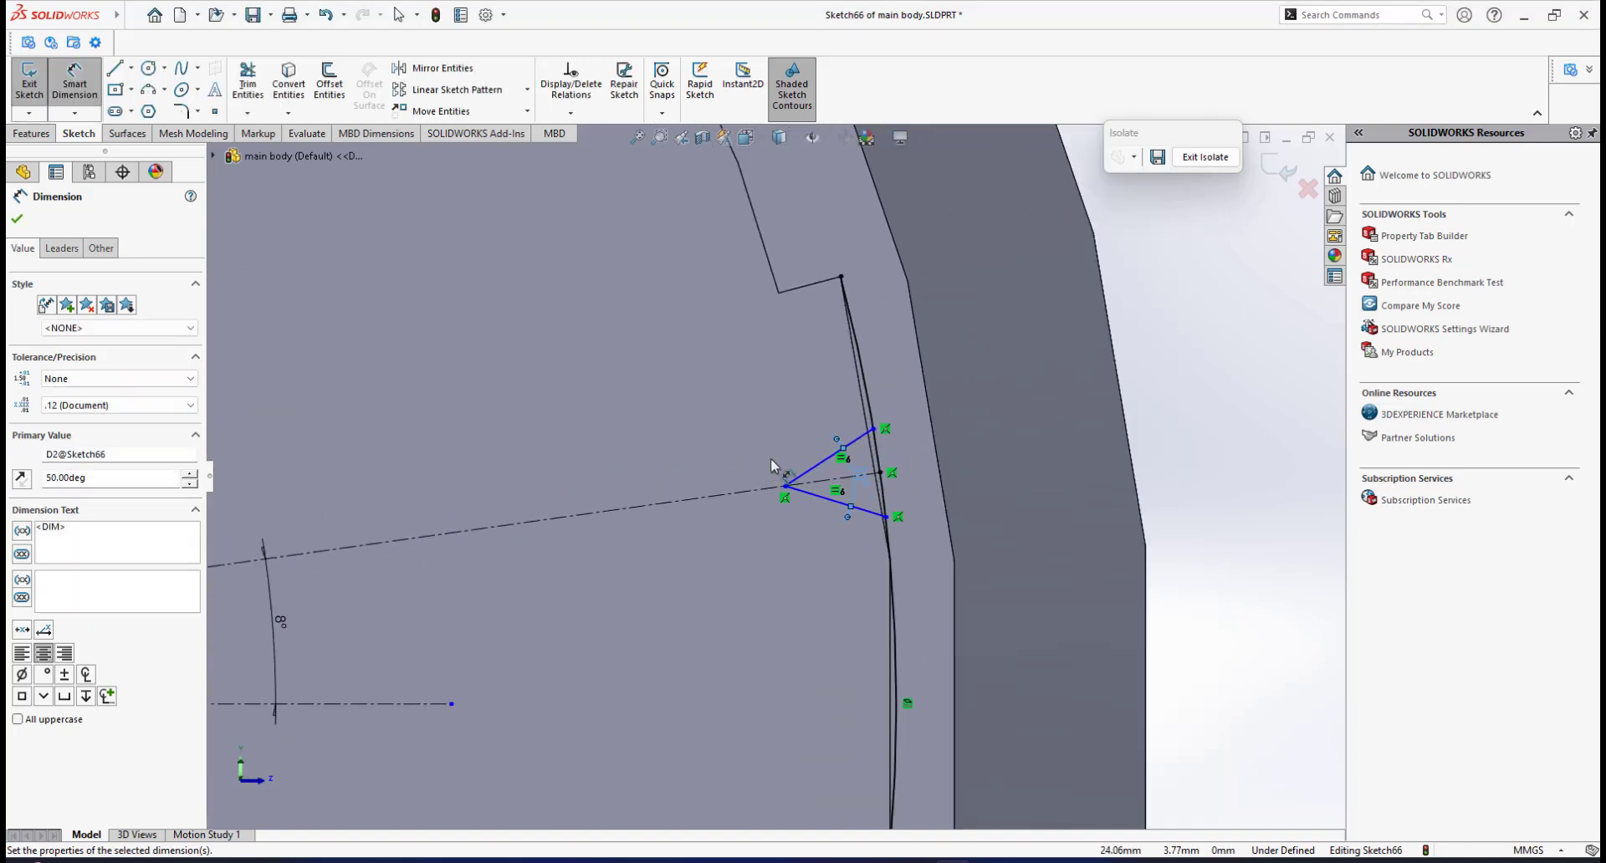
{"action": "double_click", "coordinate": [869, 479]}
{"action": "type", "text": "60"}
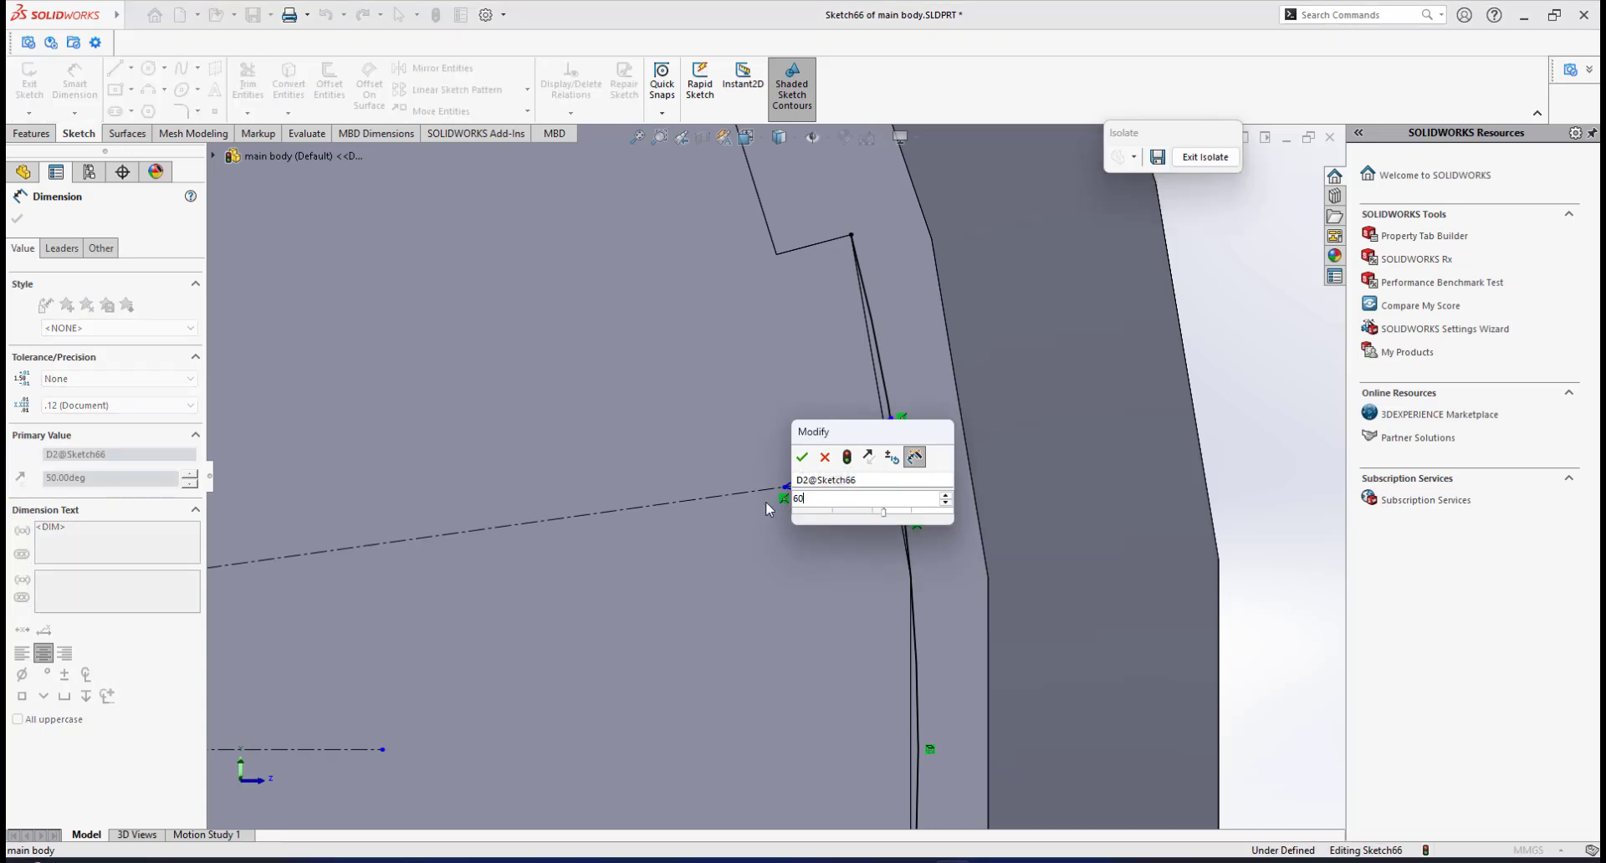
{"action": "key", "text": "Return"}
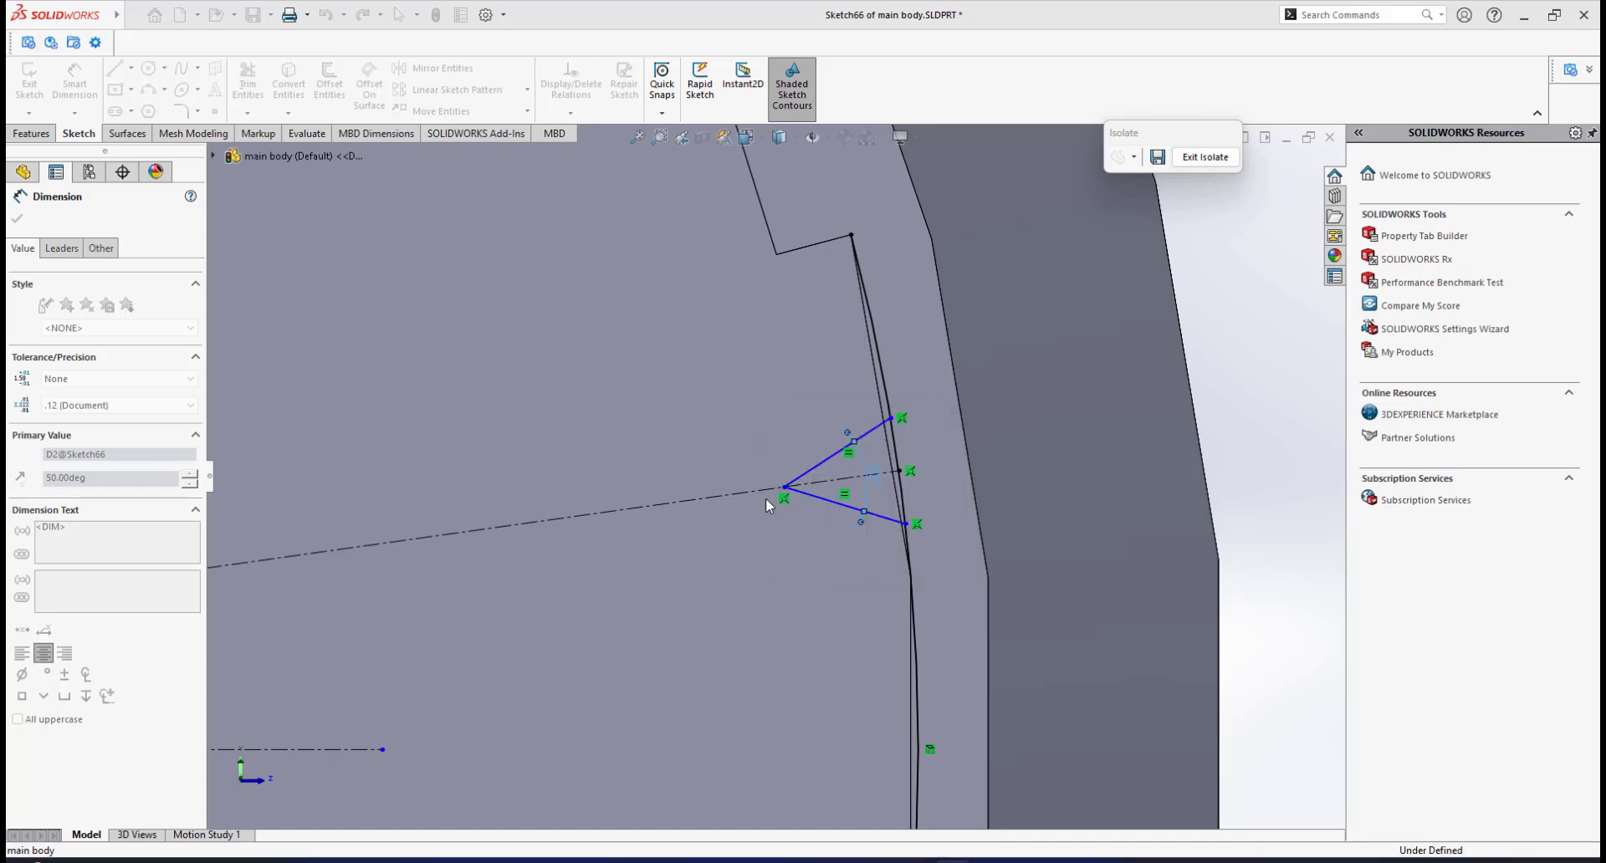
Dimension the distance from the origin to the tip of the small V and set it to 25 mm
{"action": "scroll", "coordinate": [762, 512], "scroll_direction": "up", "scroll_amount": 5}
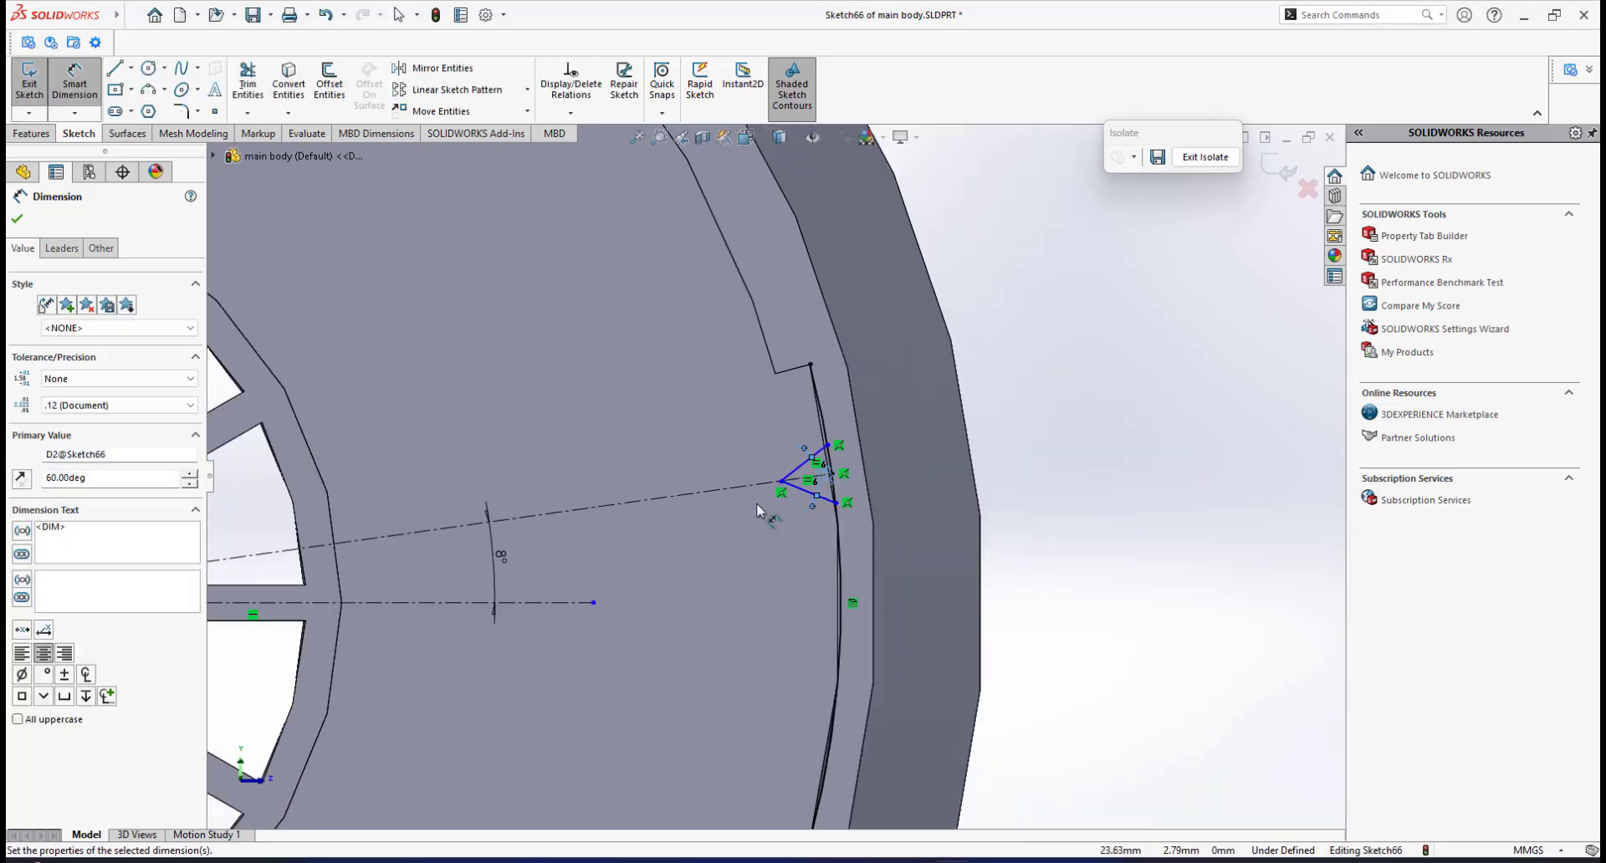
{"action": "scroll", "coordinate": [713, 506], "scroll_direction": "up", "scroll_amount": 3}
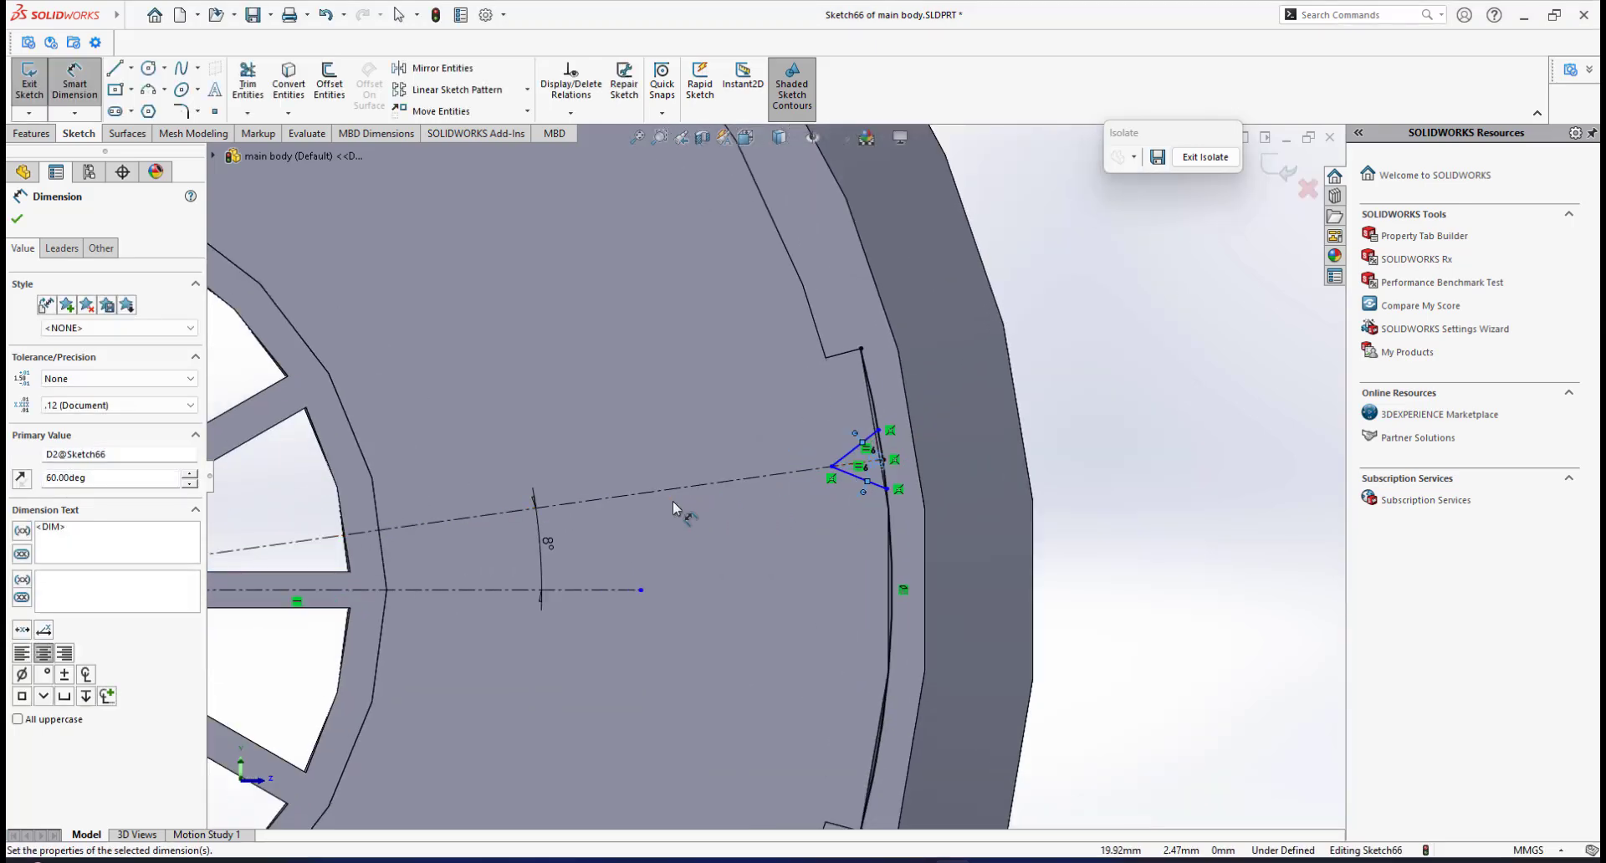
{"action": "scroll", "coordinate": [728, 506], "scroll_direction": "down", "scroll_amount": 3}
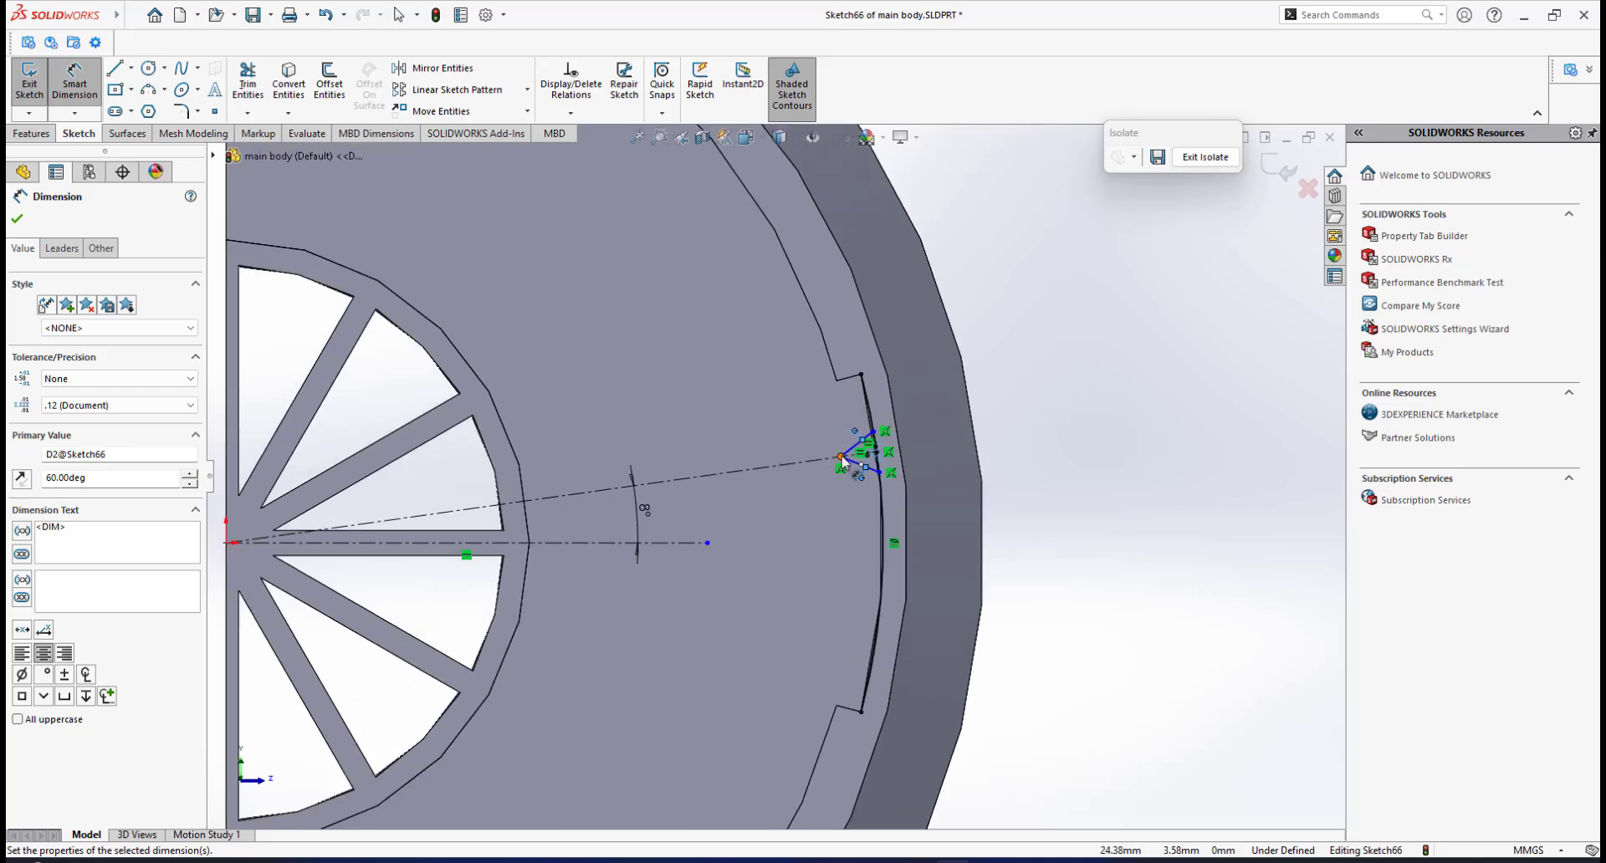
{"action": "left_click", "coordinate": [801, 470]}
{"action": "scroll", "coordinate": [737, 500], "scroll_direction": "up", "scroll_amount": 3}
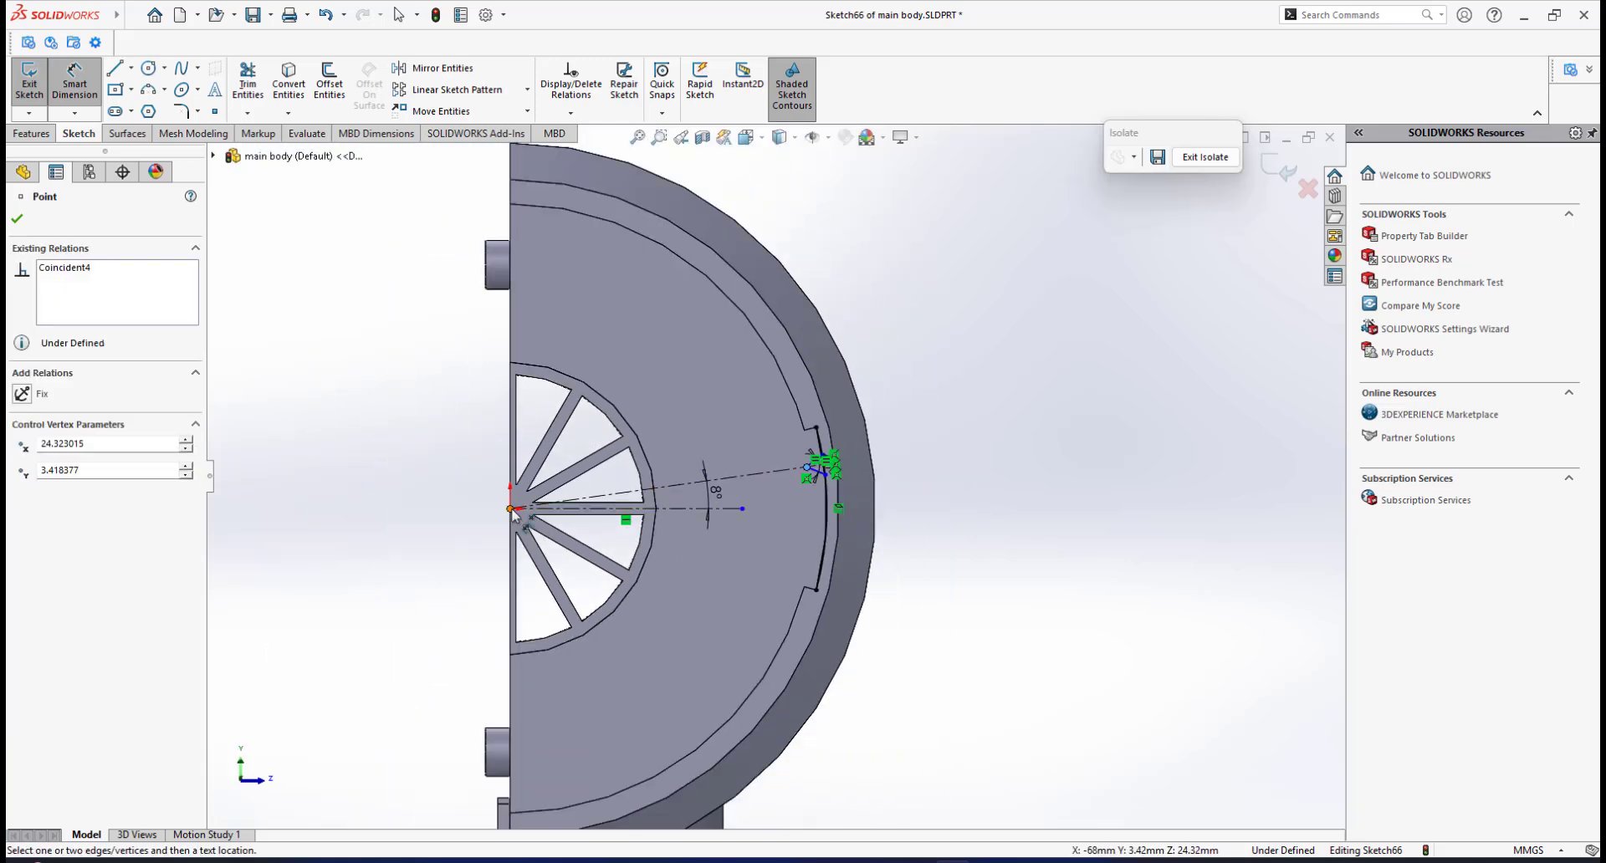
{"action": "left_click", "coordinate": [510, 508]}
{"action": "left_click", "coordinate": [640, 483]}
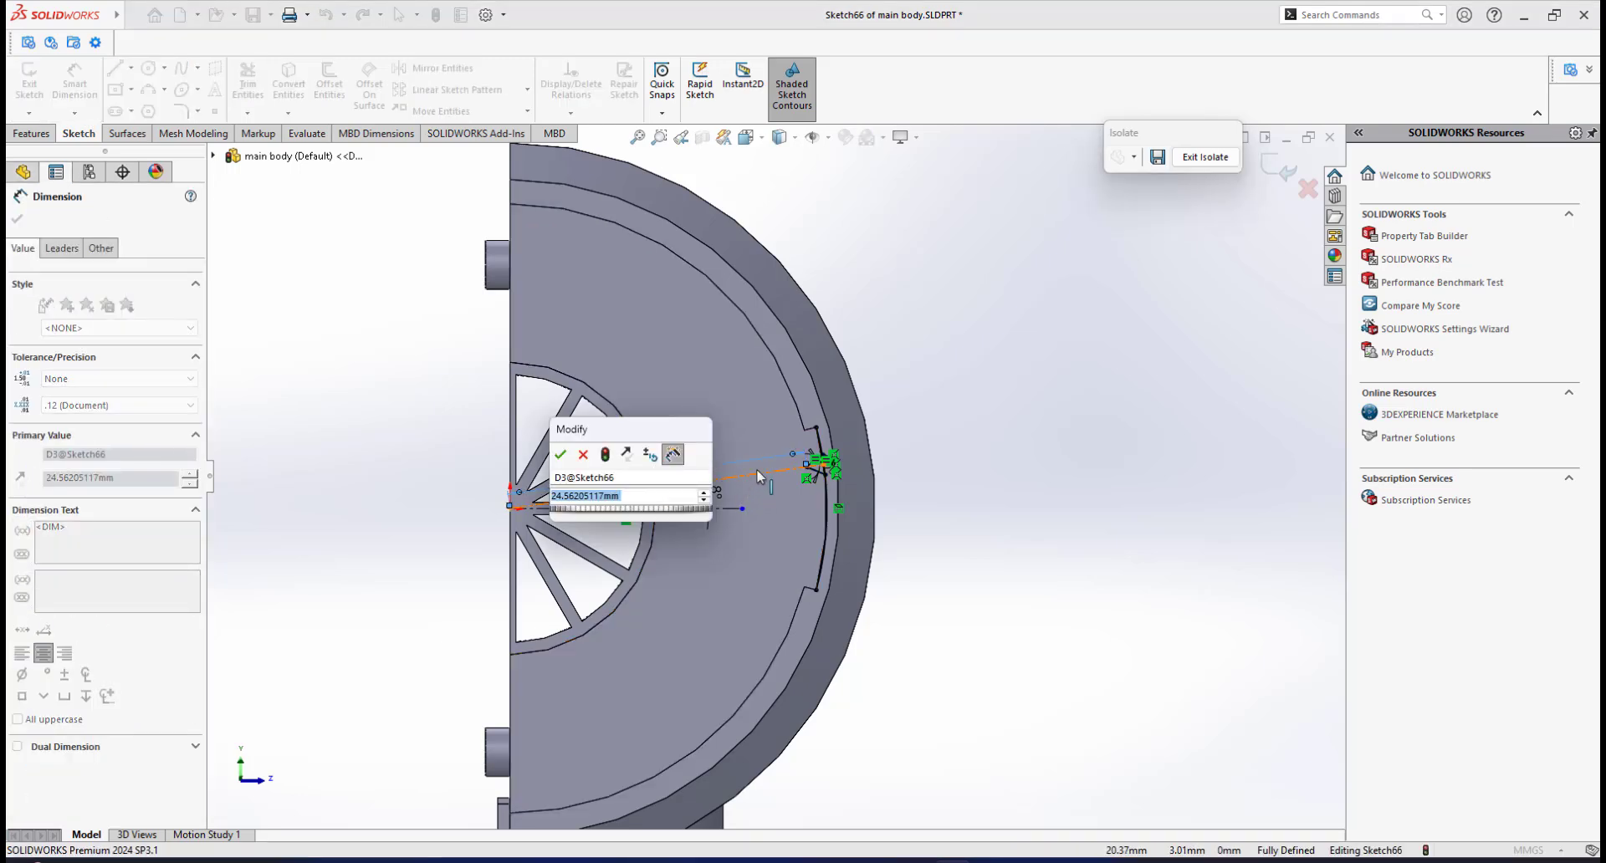
{"action": "scroll", "coordinate": [747, 480], "scroll_direction": "down", "scroll_amount": 5}
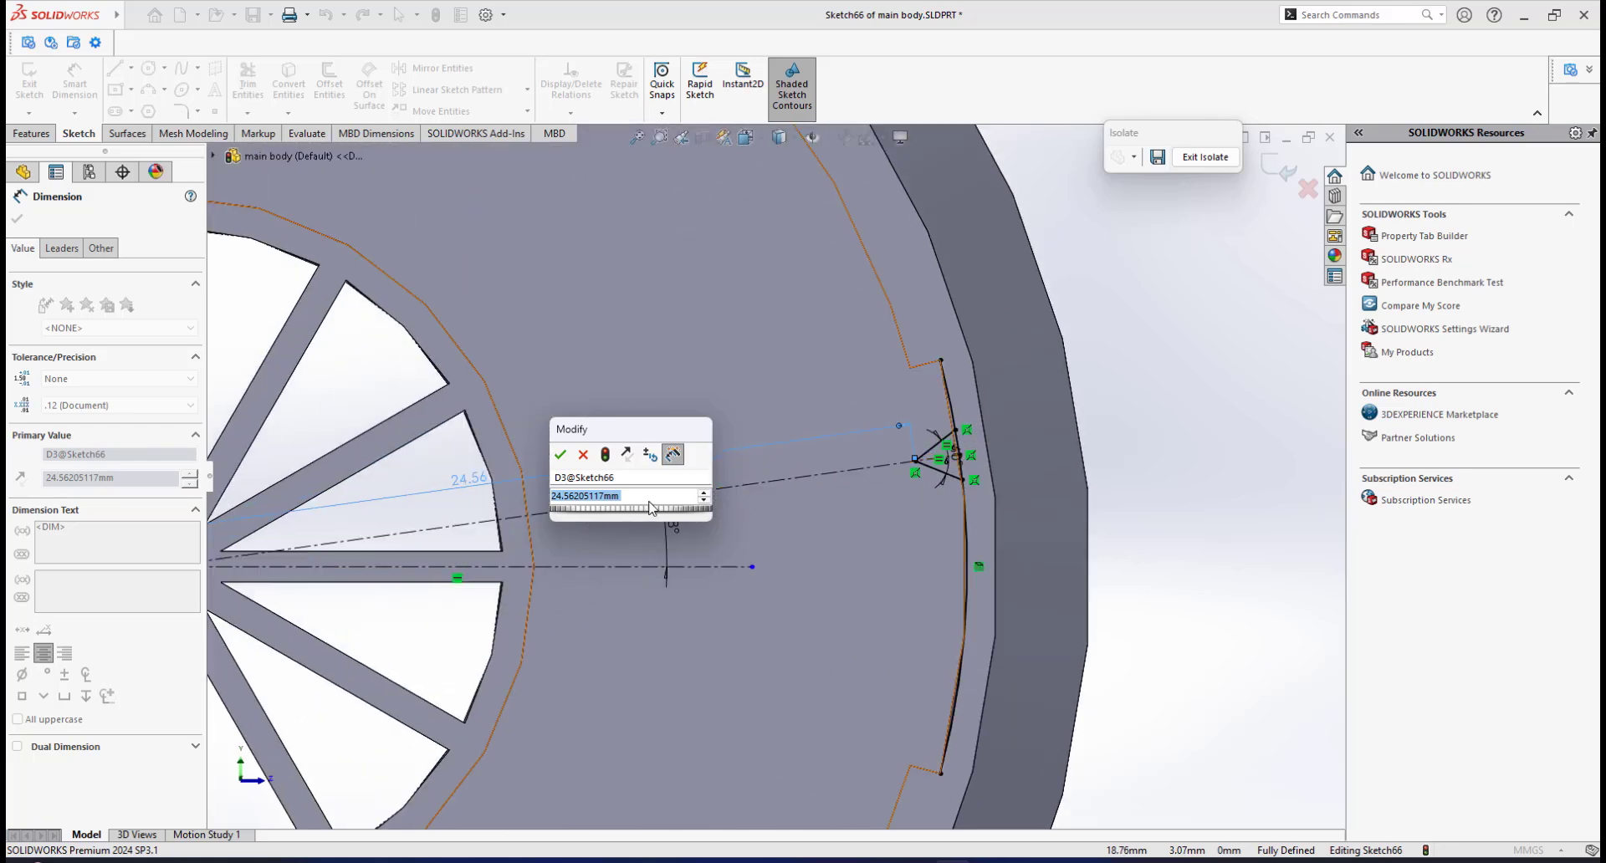
{"action": "type", "text": "25"}
{"action": "key", "text": "Escape"}
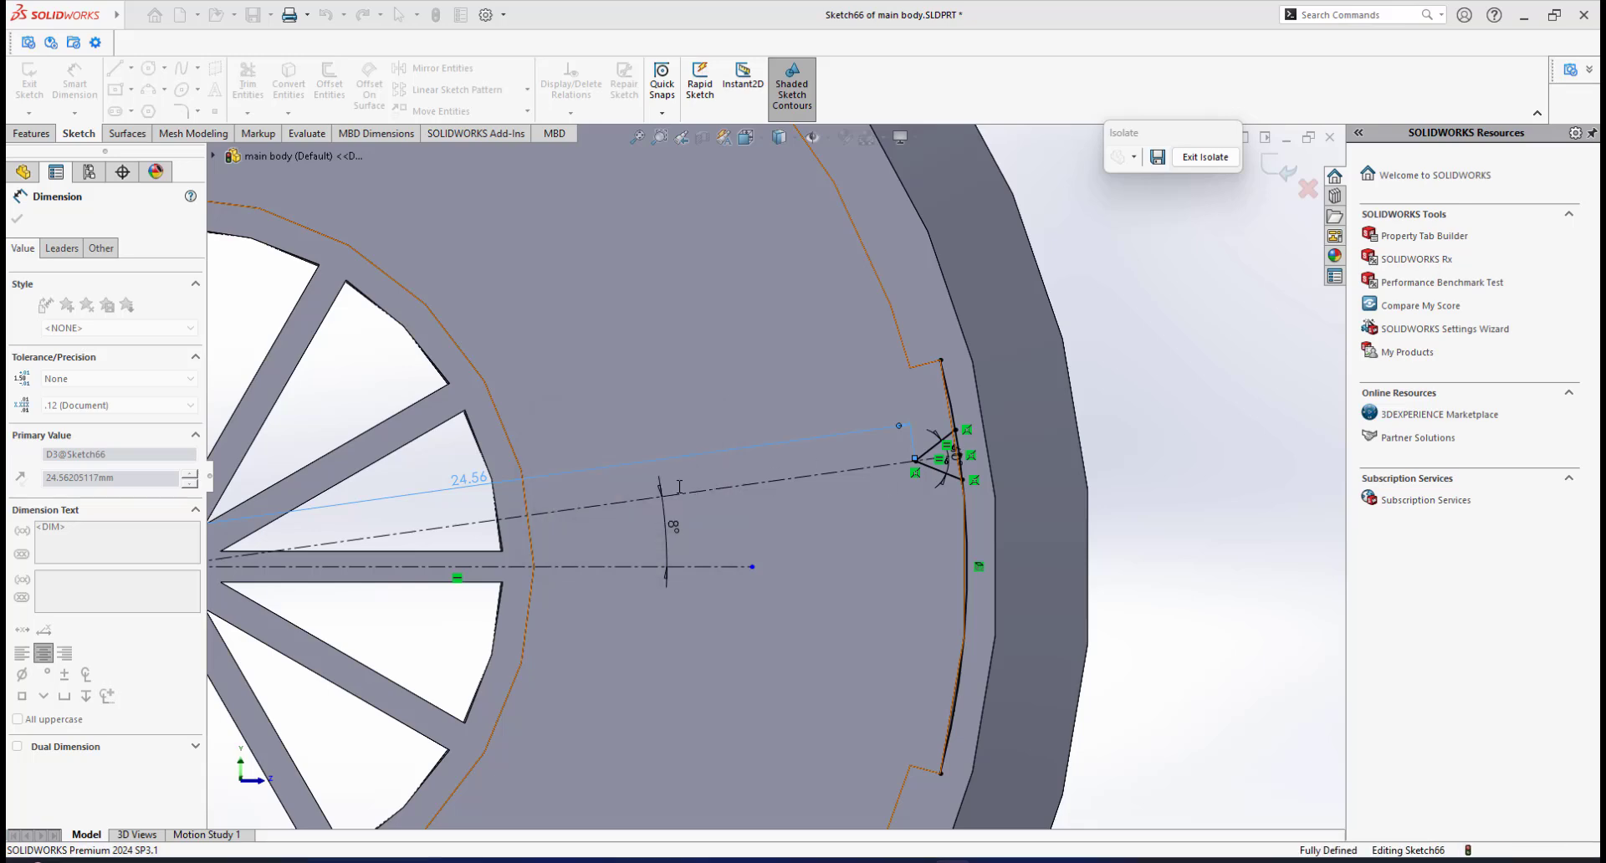
{"action": "scroll", "coordinate": [926, 470], "scroll_direction": "down", "scroll_amount": 6}
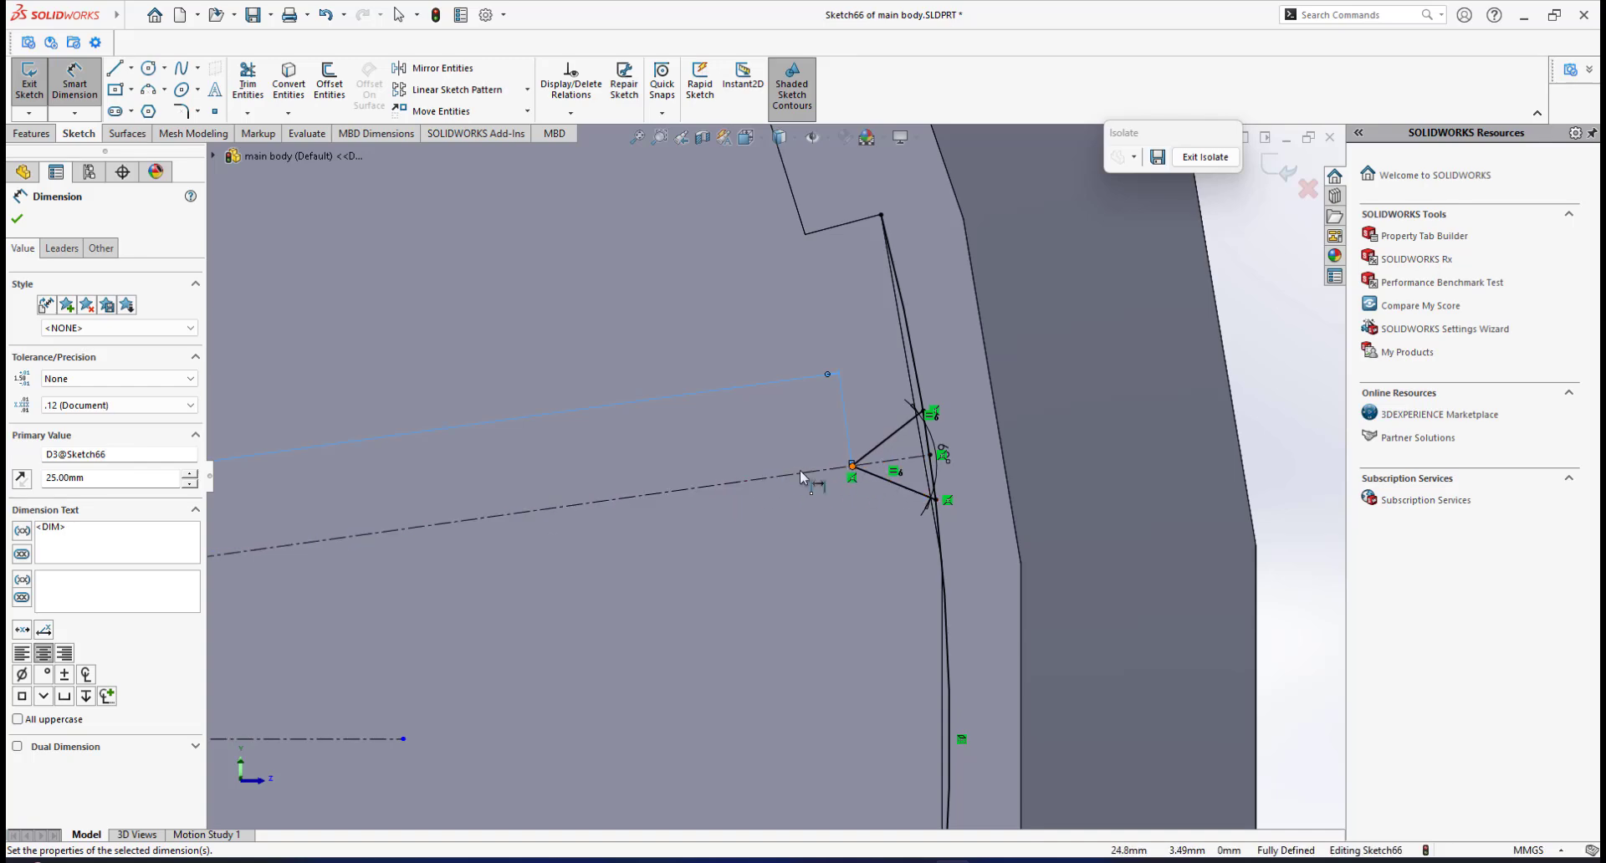
{"action": "scroll", "coordinate": [712, 452], "scroll_direction": "up", "scroll_amount": 6}
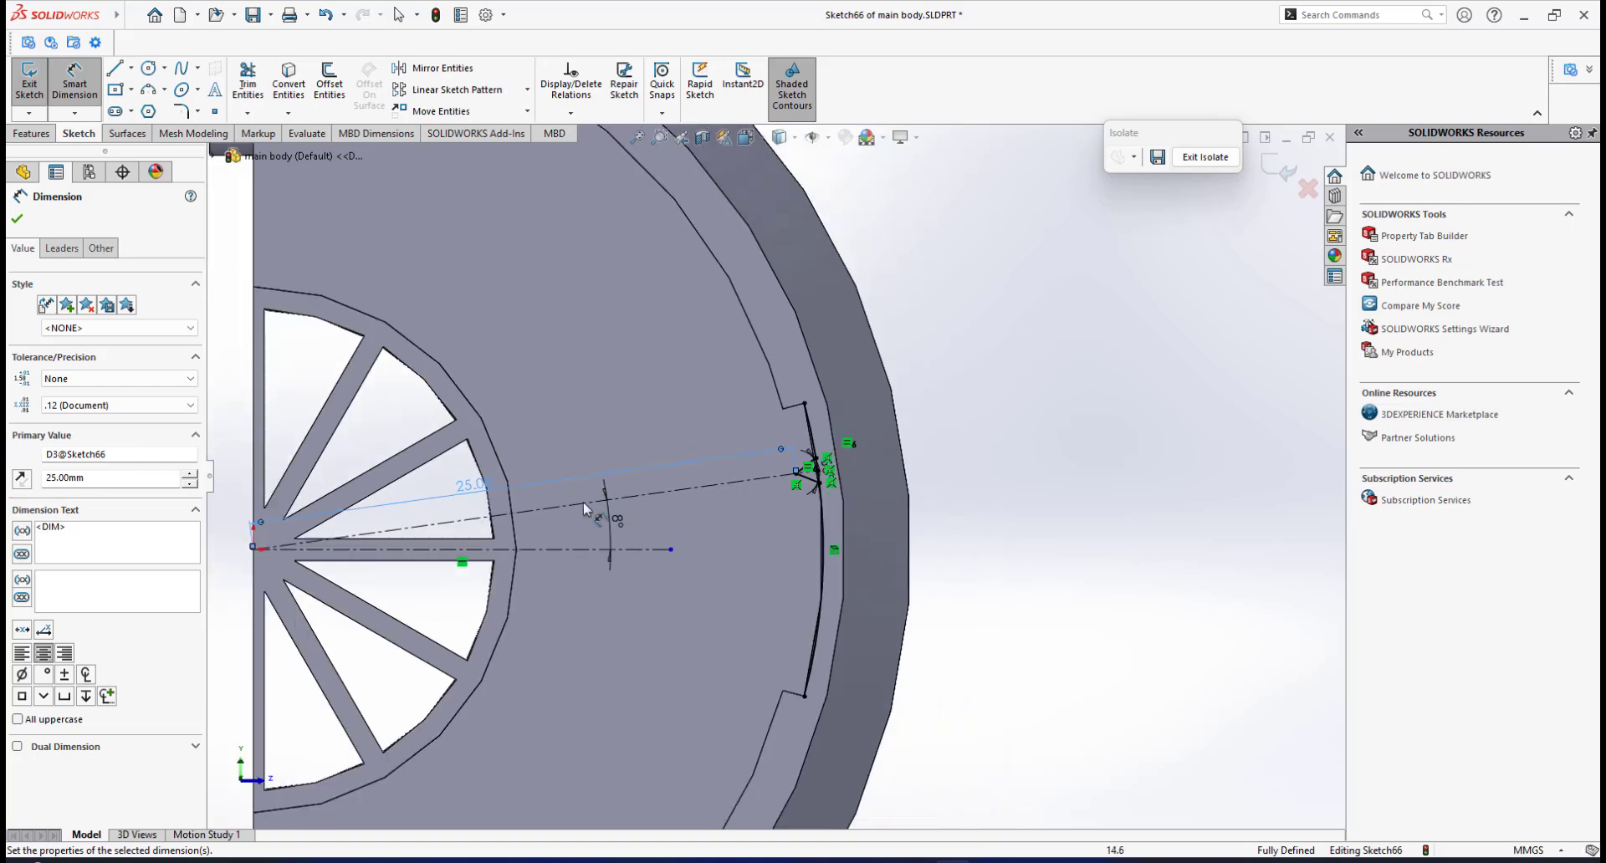
Trim away the converted arc above and below the small V, leaving only the closed triangular profile
{"action": "scroll", "coordinate": [806, 470], "scroll_direction": "down", "scroll_amount": 4}
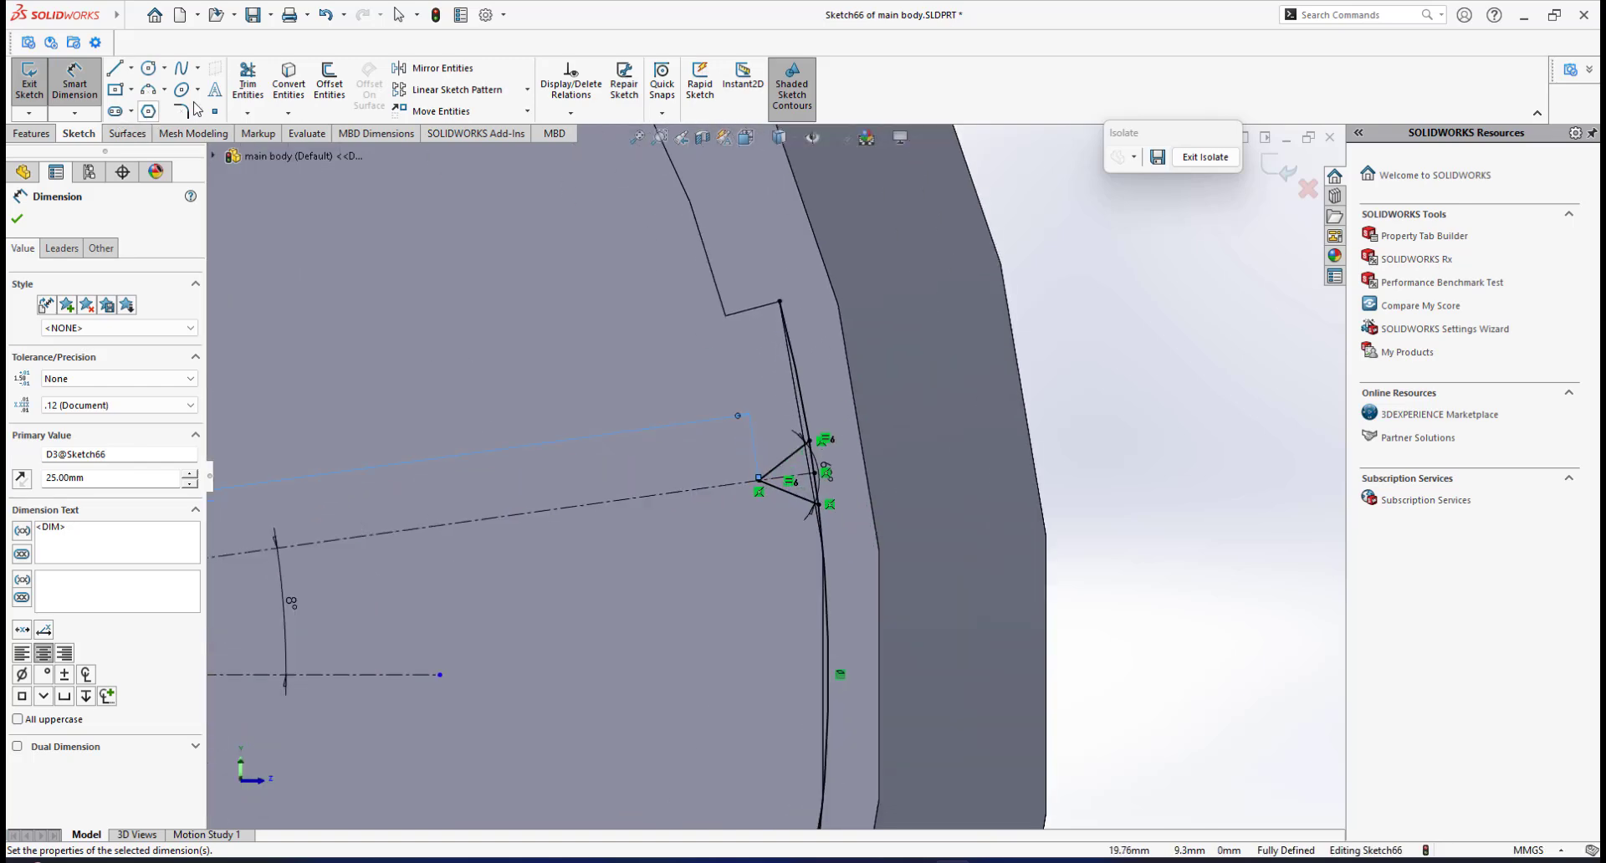
{"action": "left_click", "coordinate": [248, 77]}
{"action": "left_click_drag", "start_coordinate": [752, 381], "coordinate": [806, 383]}
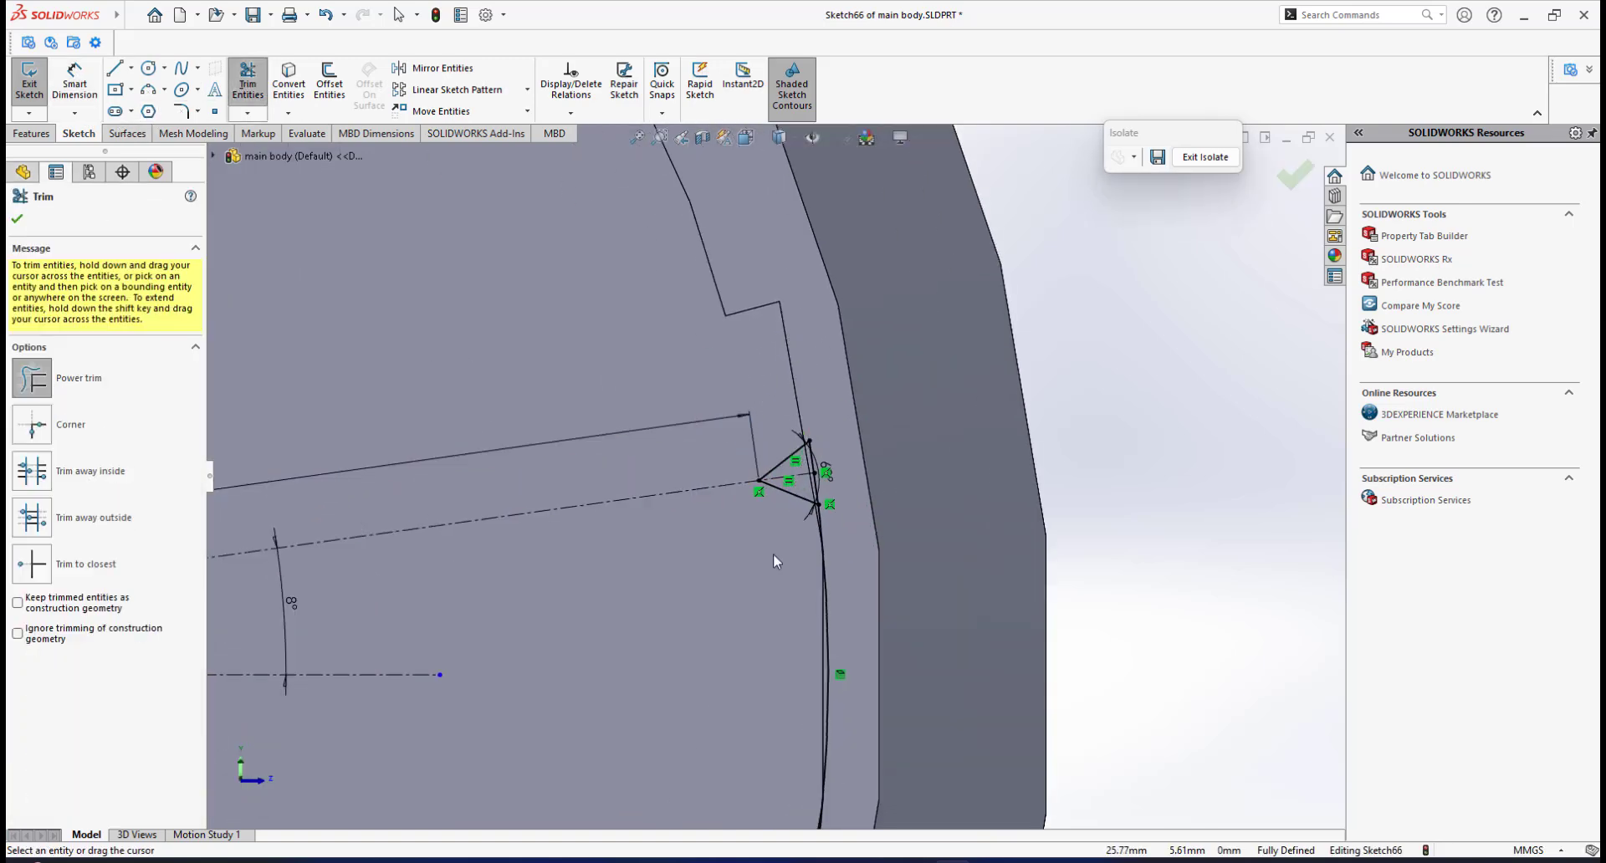
{"action": "left_click_drag", "start_coordinate": [774, 555], "coordinate": [828, 576]}
{"action": "scroll", "coordinate": [778, 538], "scroll_direction": "up", "scroll_amount": 3}
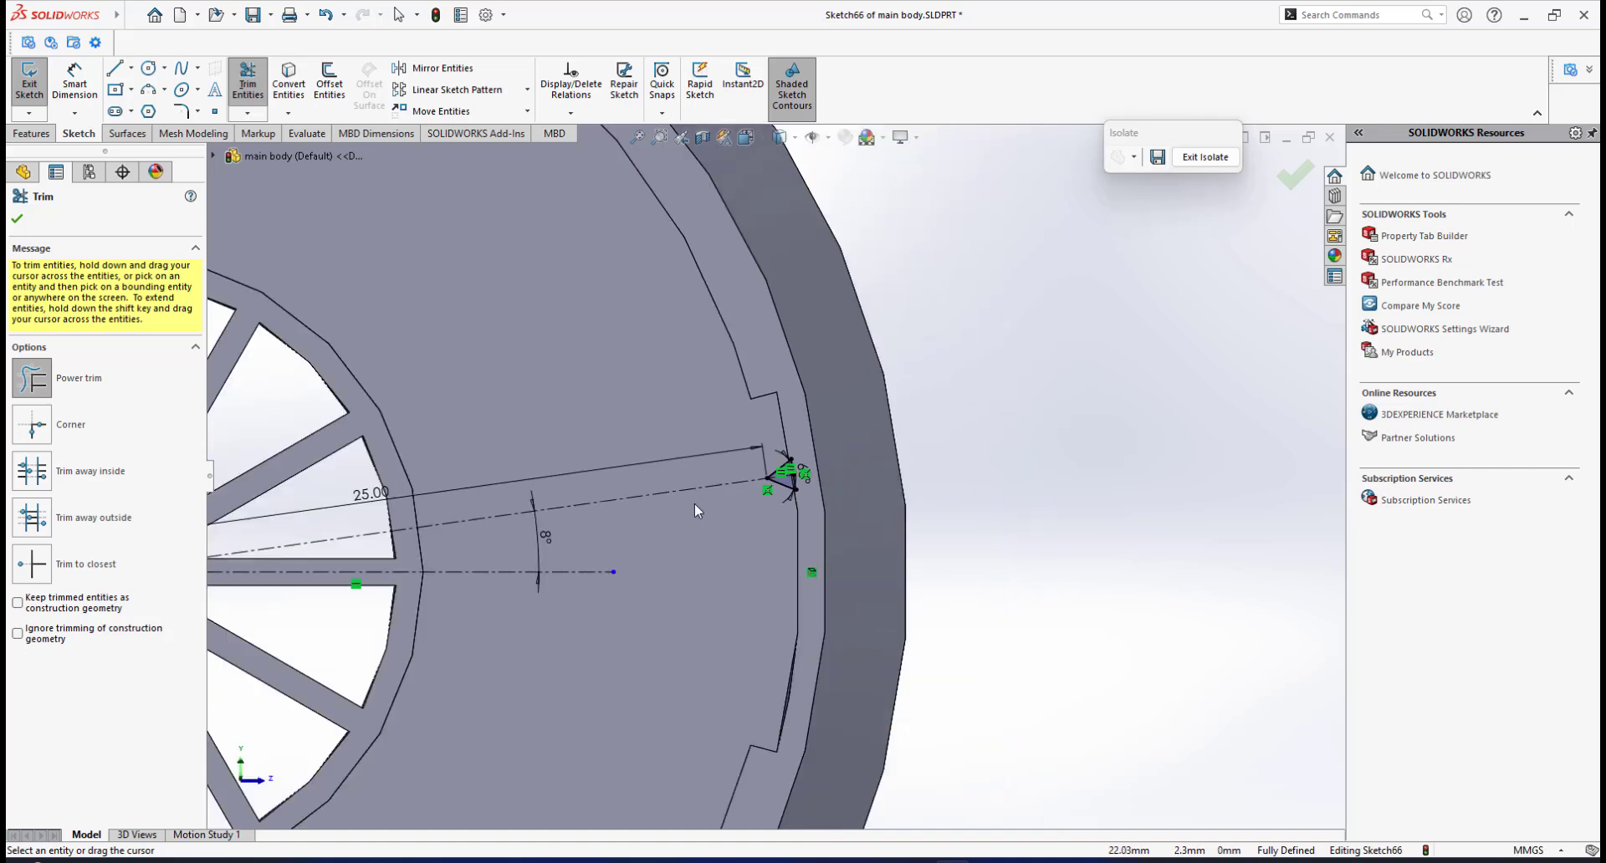
Cut-extrude the small V profile with the Up To Surface end condition, ending at the narrow inner wall of the collar's L-shaped feature
{"action": "middle_click_drag", "start_coordinate": [694, 503], "coordinate": [781, 475]}
{"action": "mouse_move", "coordinate": [768, 484]}
{"action": "middle_mouse_down"}
{"action": "mouse_move", "coordinate": [688, 498]}
{"action": "mouse_move", "coordinate": [771, 473]}
{"action": "middle_mouse_up"}
{"action": "left_click", "coordinate": [31, 137]}
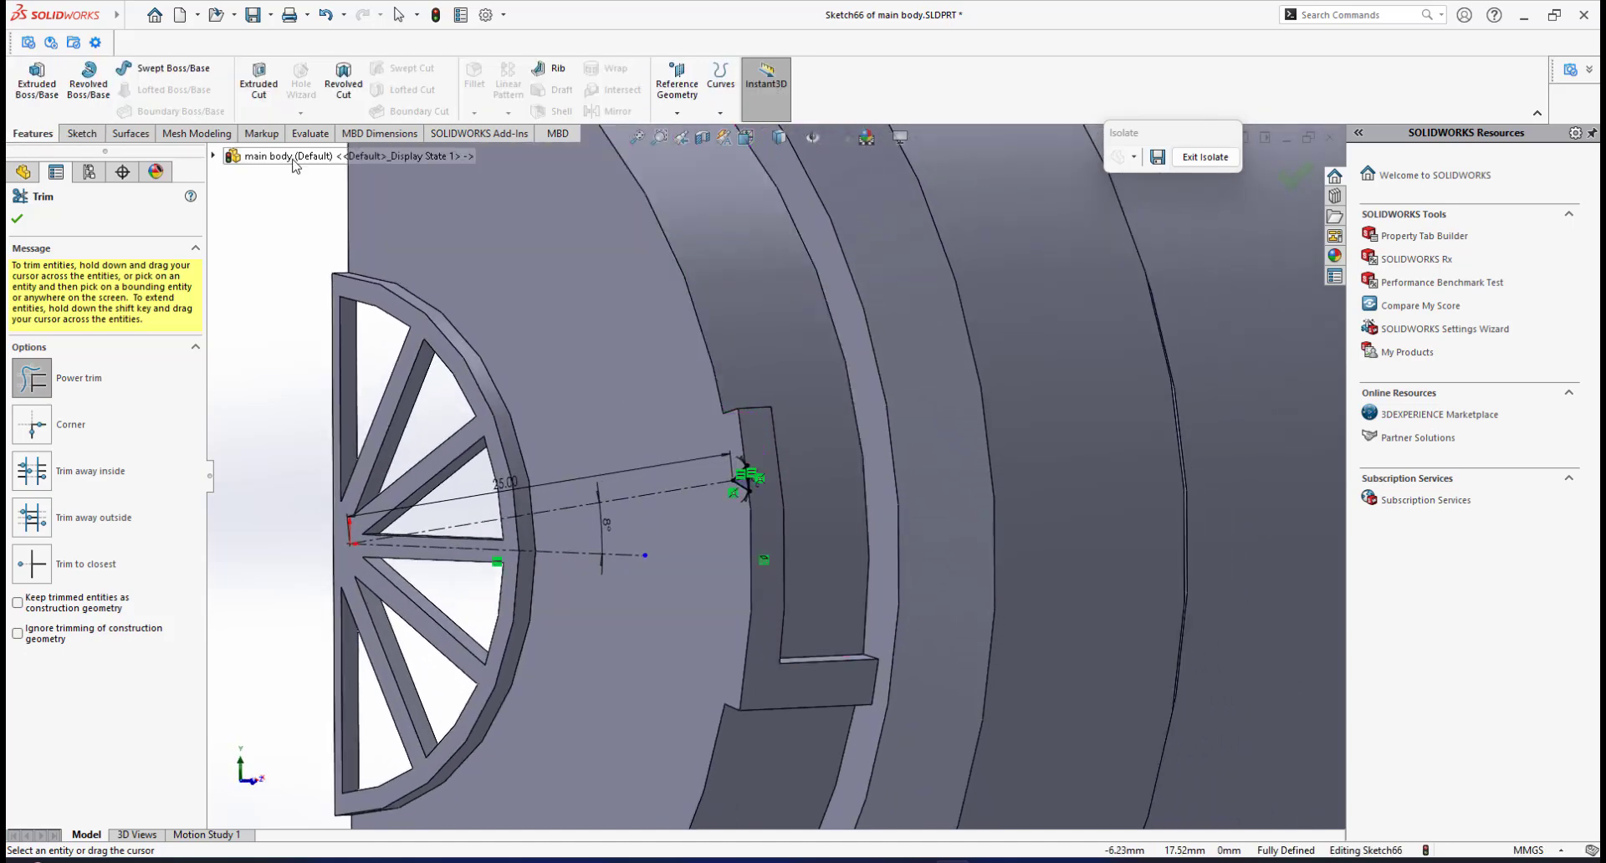
{"action": "left_click", "coordinate": [253, 92]}
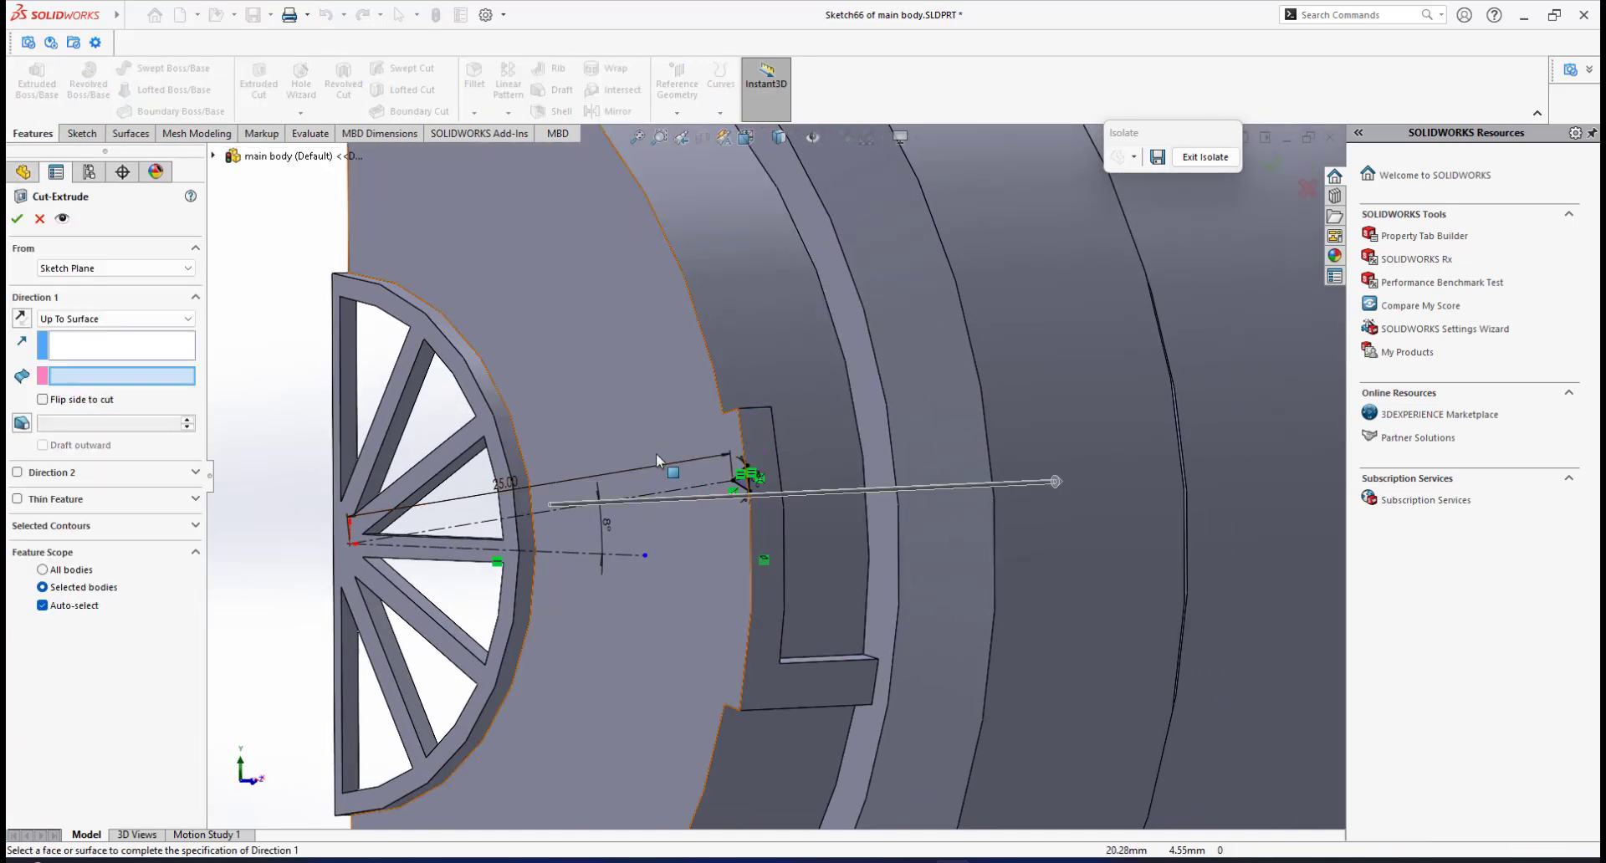
{"action": "middle_click_drag", "start_coordinate": [578, 501], "coordinate": [617, 520]}
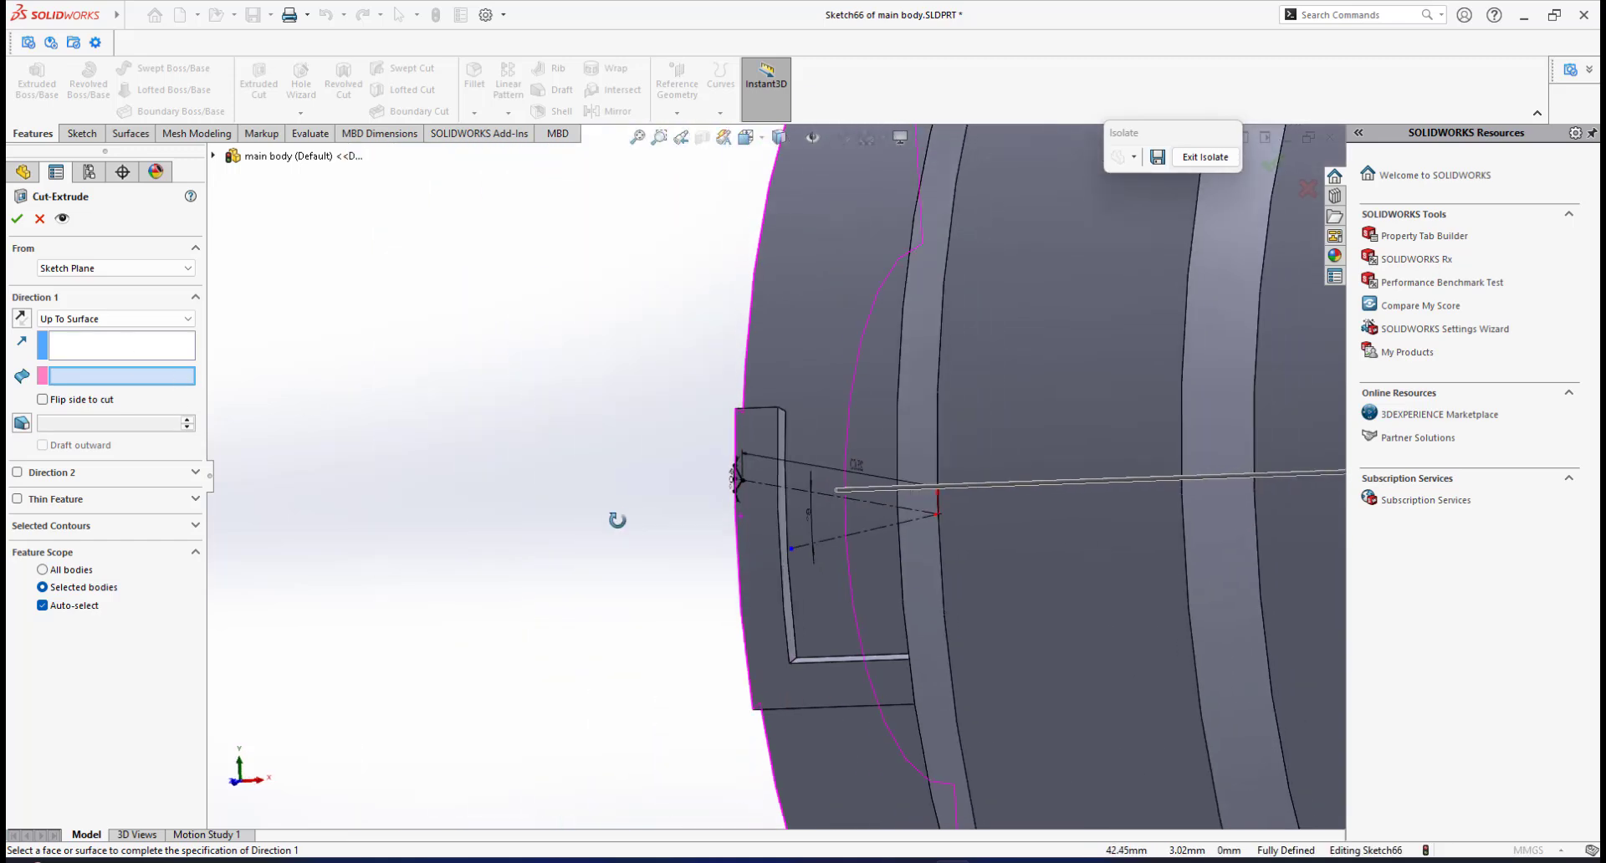
{"action": "left_click", "coordinate": [784, 456]}
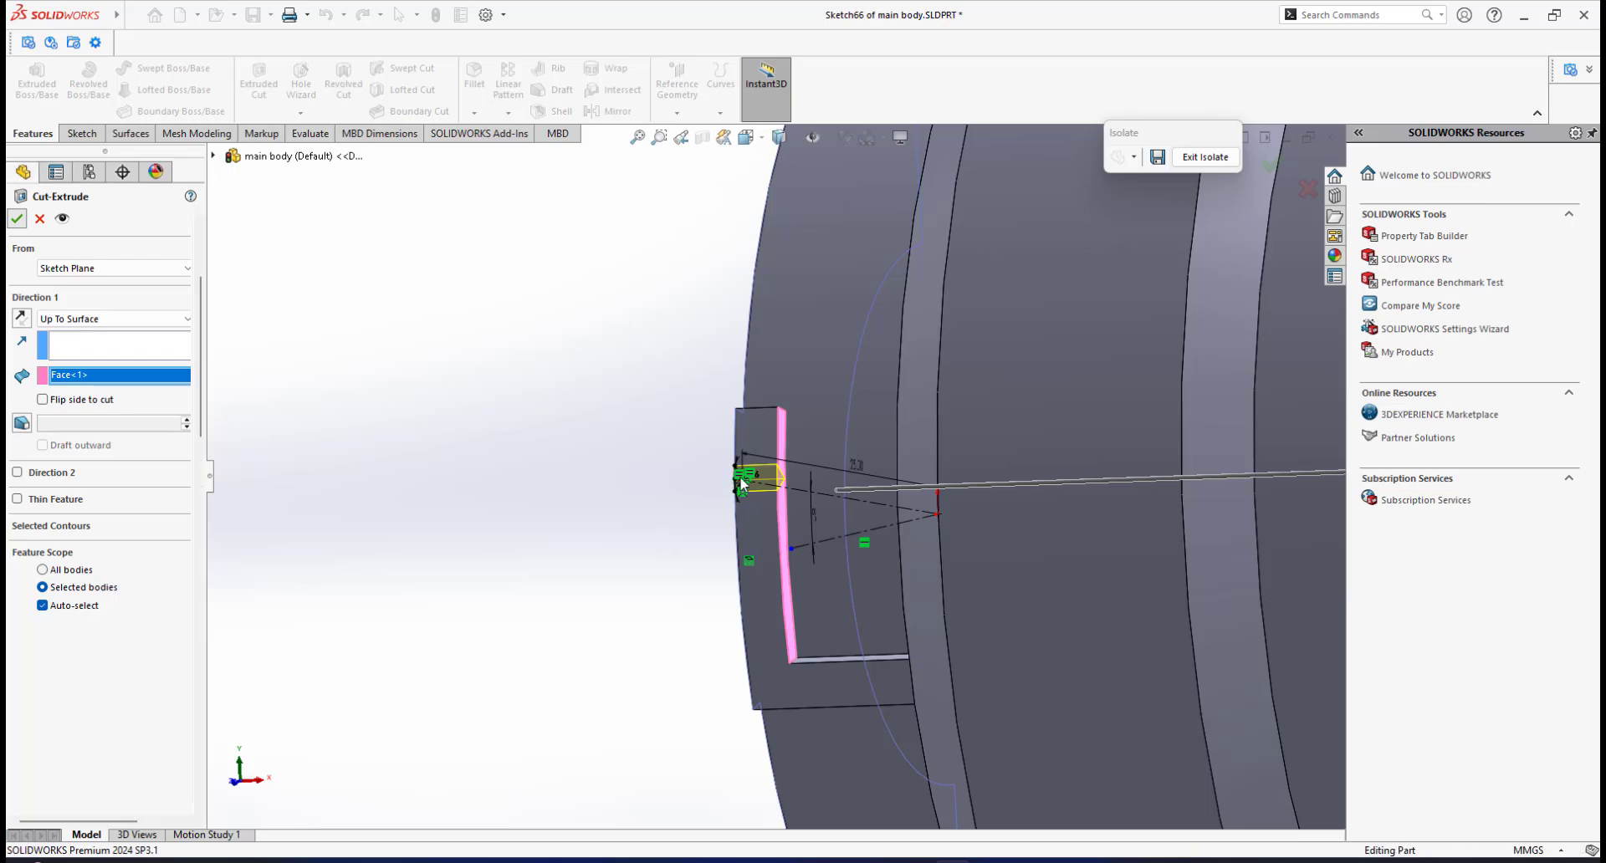
{"action": "key", "text": "Return"}
Examine the V-shaped notch cut beside the L-shaped feature on the isolated body half's collar
{"action": "middle_click_drag", "start_coordinate": [741, 483], "coordinate": [680, 368]}
{"action": "scroll", "coordinate": [747, 481], "scroll_direction": "up", "scroll_amount": 2}
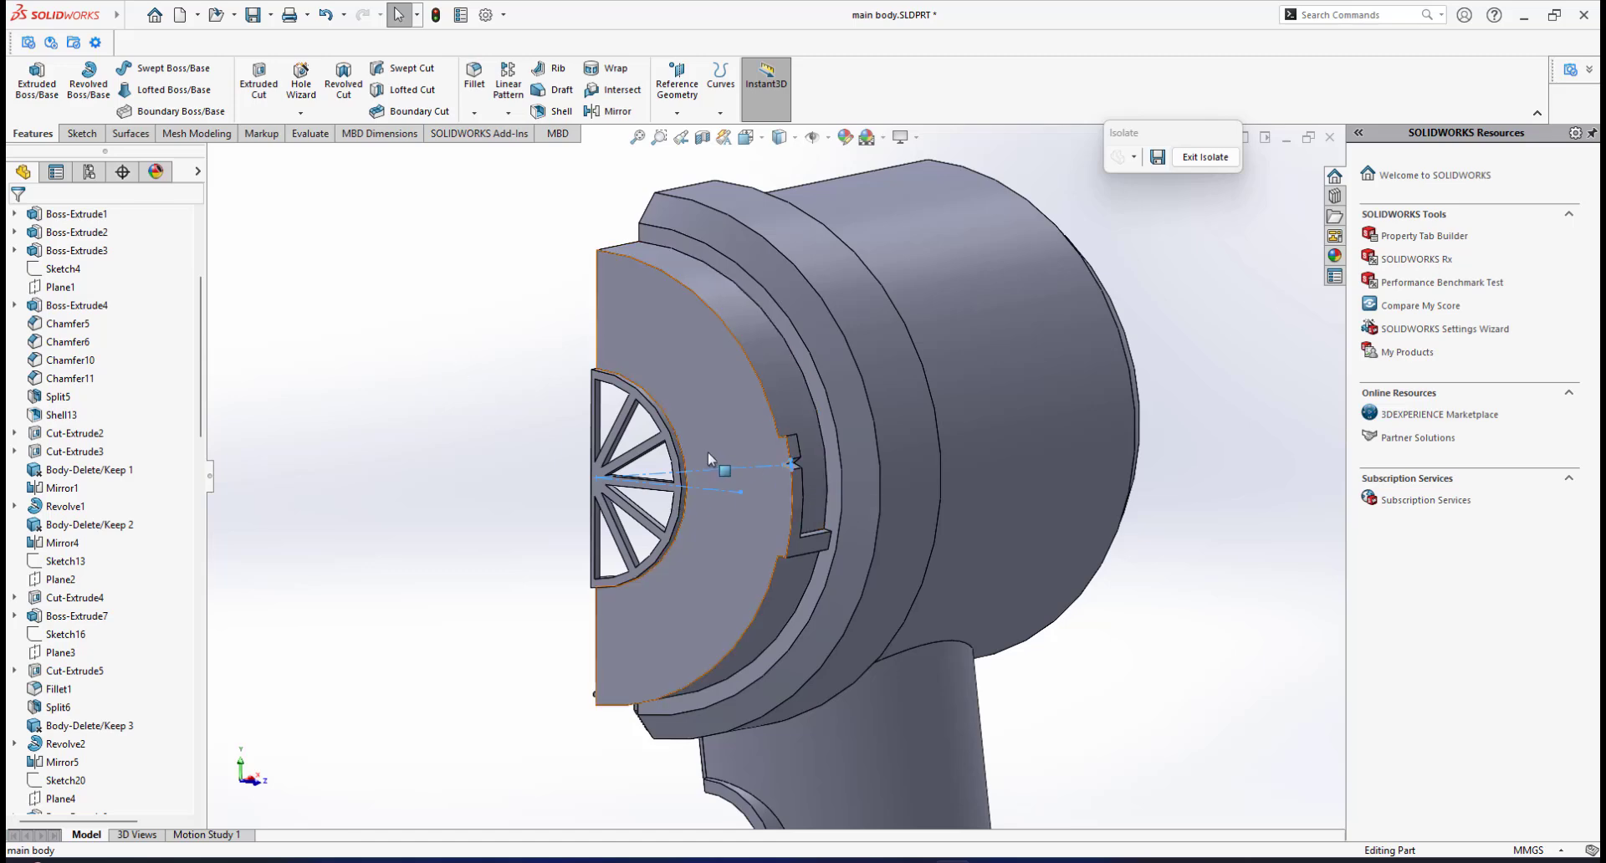
{"action": "scroll", "coordinate": [708, 452], "scroll_direction": "down", "scroll_amount": 2}
{"action": "scroll", "coordinate": [710, 456], "scroll_direction": "up", "scroll_amount": 3}
{"action": "middle_click_drag", "start_coordinate": [724, 458], "coordinate": [729, 455]}
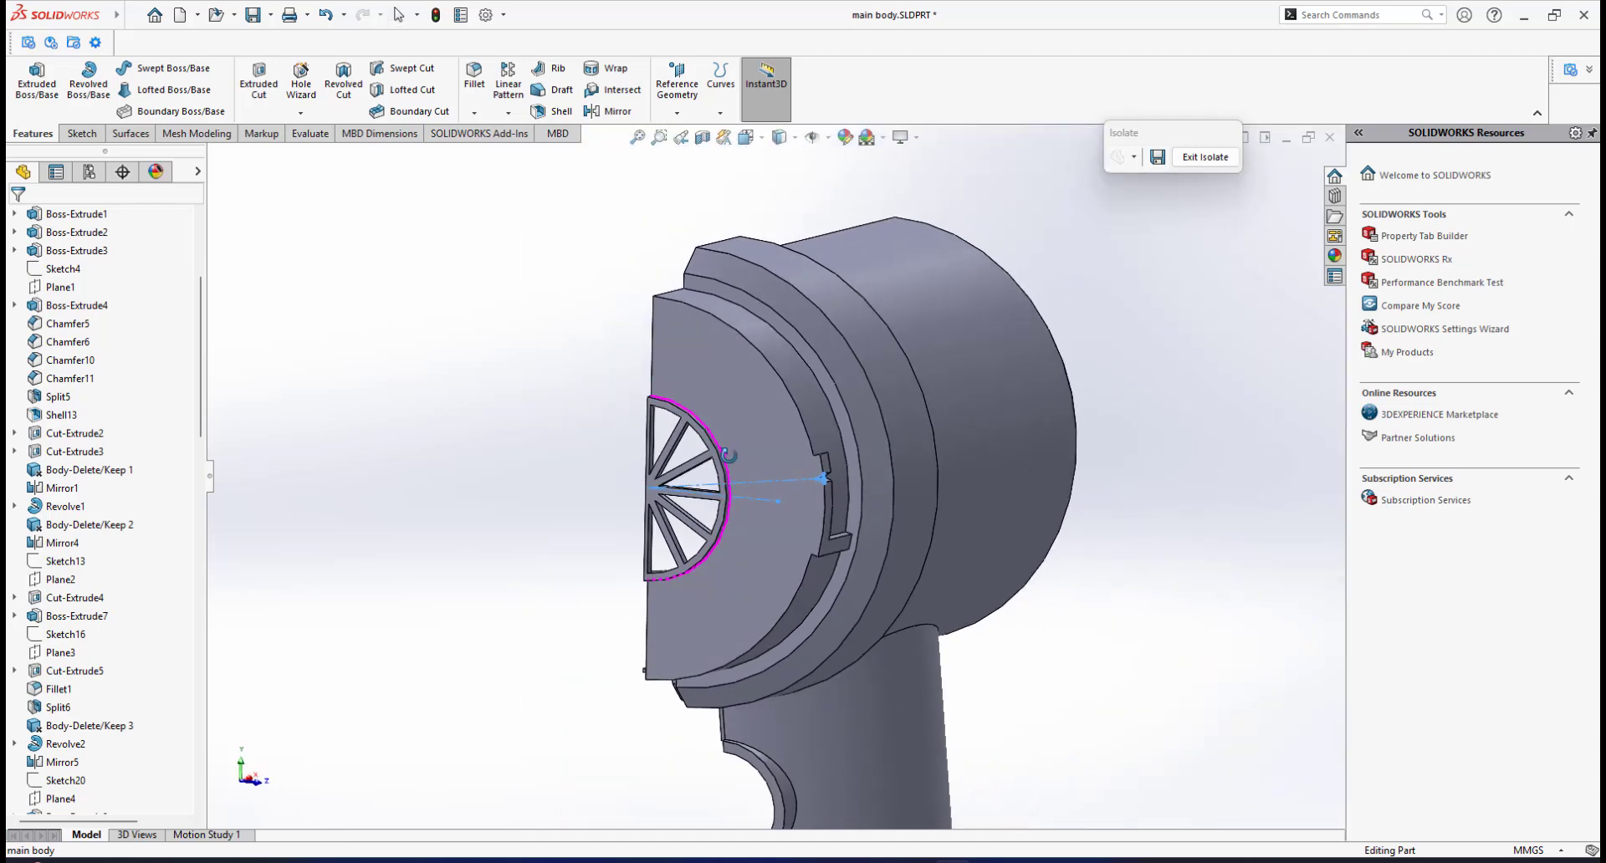
{"action": "scroll", "coordinate": [801, 472], "scroll_direction": "down", "scroll_amount": 3}
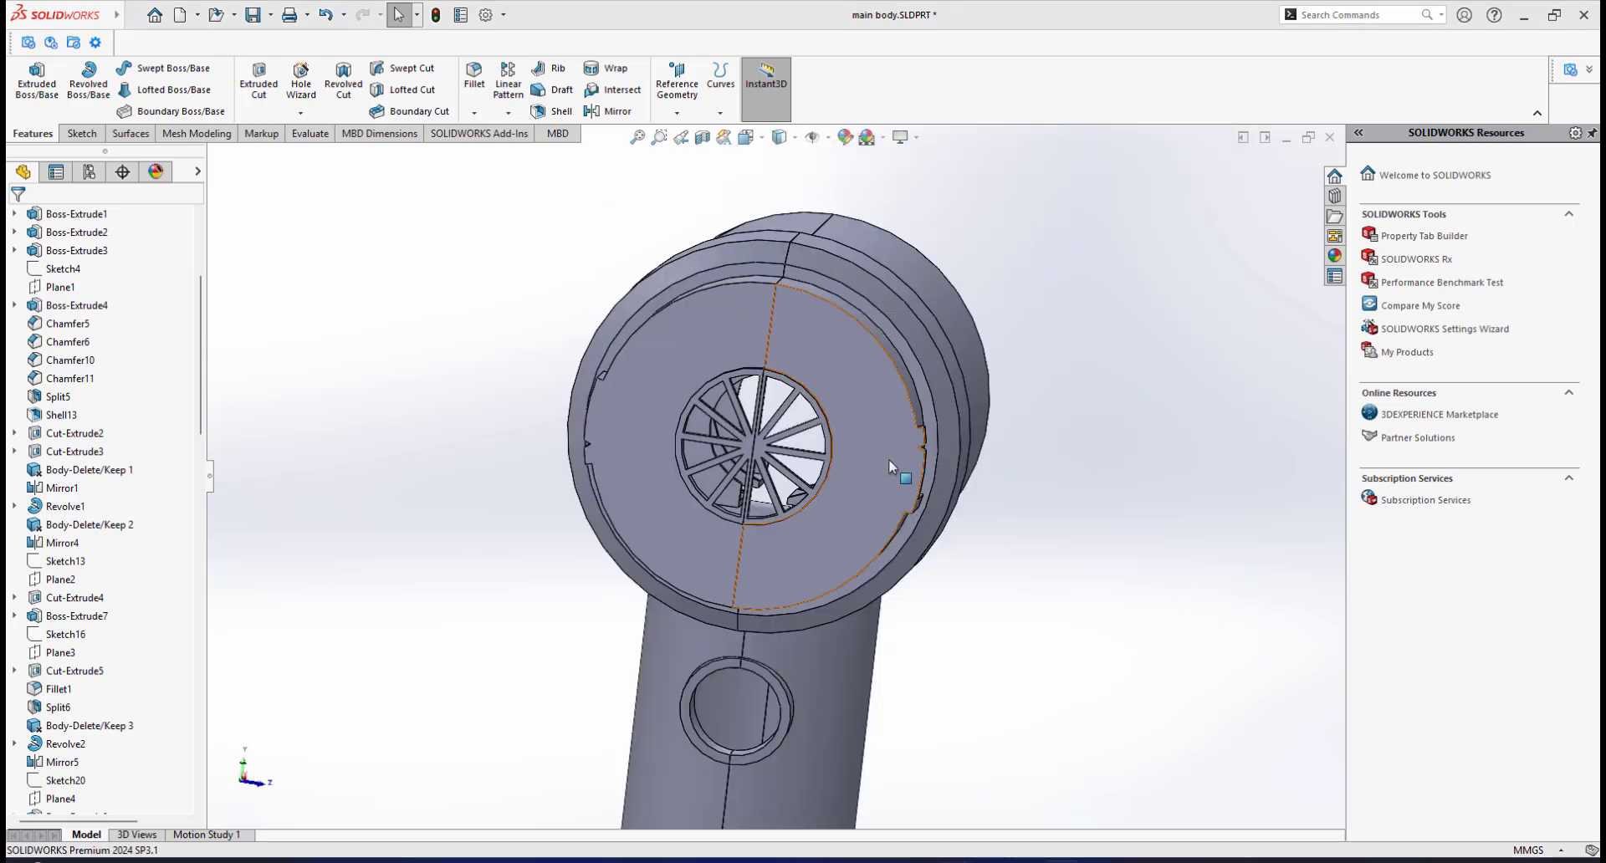
Inspect the complete main body with both halves shown, checking the V notches and L-shaped locking features on both sides of the collar
{"action": "scroll", "coordinate": [836, 462], "scroll_direction": "up", "scroll_amount": 2}
{"action": "scroll", "coordinate": [826, 465], "scroll_direction": "down", "scroll_amount": 2}
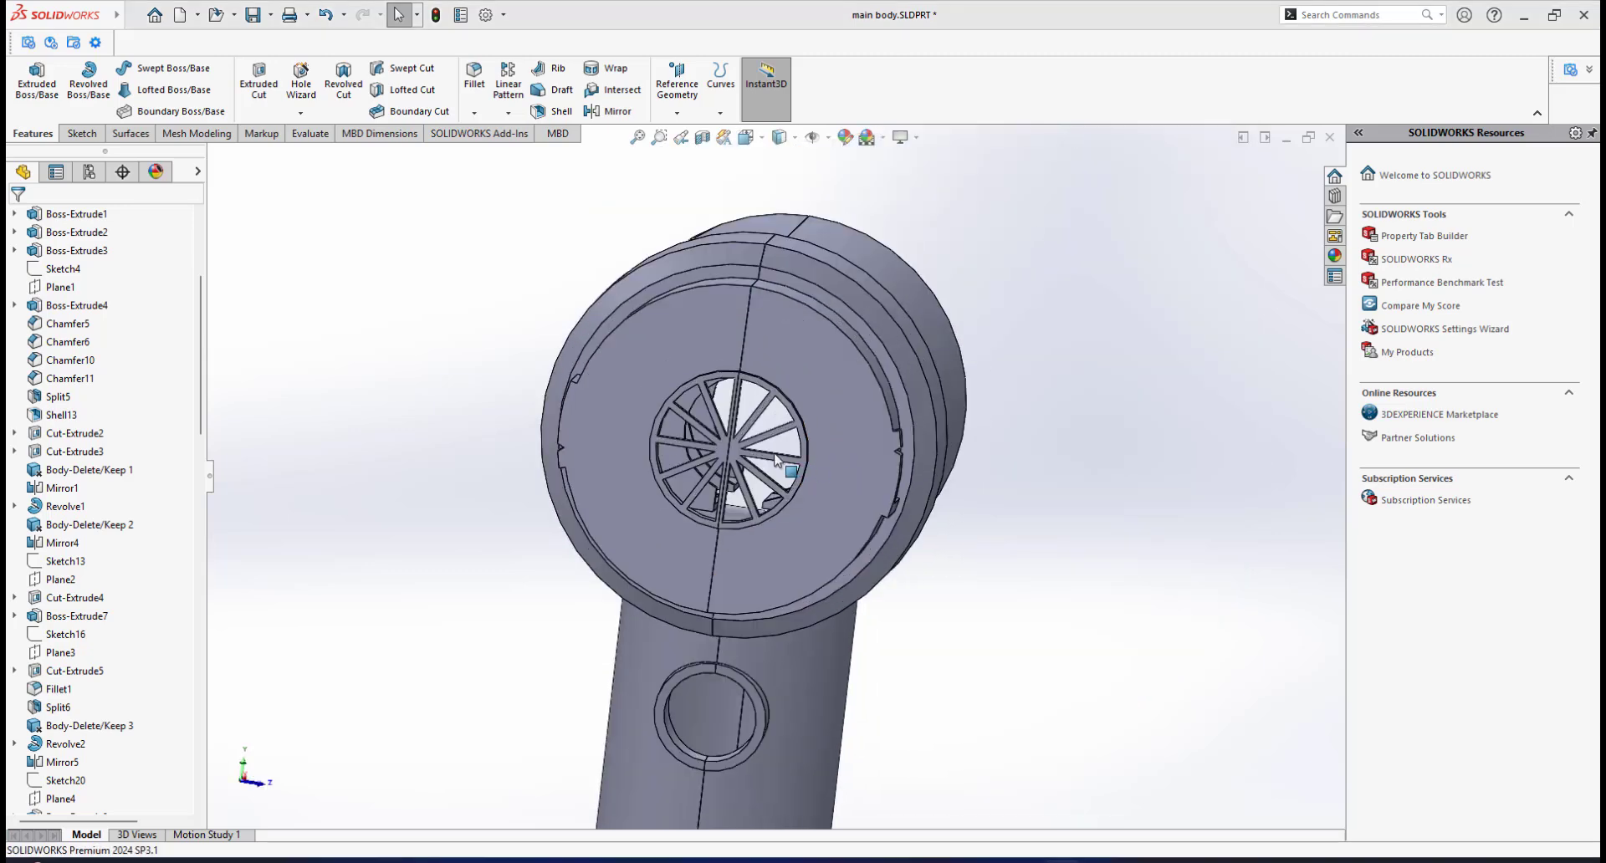
{"action": "scroll", "coordinate": [912, 460], "scroll_direction": "down", "scroll_amount": 1}
{"action": "middle_click_drag", "start_coordinate": [912, 460], "coordinate": [866, 462]}
{"action": "scroll", "coordinate": [890, 458], "scroll_direction": "down", "scroll_amount": 3}
{"action": "scroll", "coordinate": [848, 450], "scroll_direction": "up", "scroll_amount": 3}
{"action": "scroll", "coordinate": [821, 453], "scroll_direction": "down", "scroll_amount": 3}
{"action": "scroll", "coordinate": [872, 464], "scroll_direction": "up", "scroll_amount": 4}
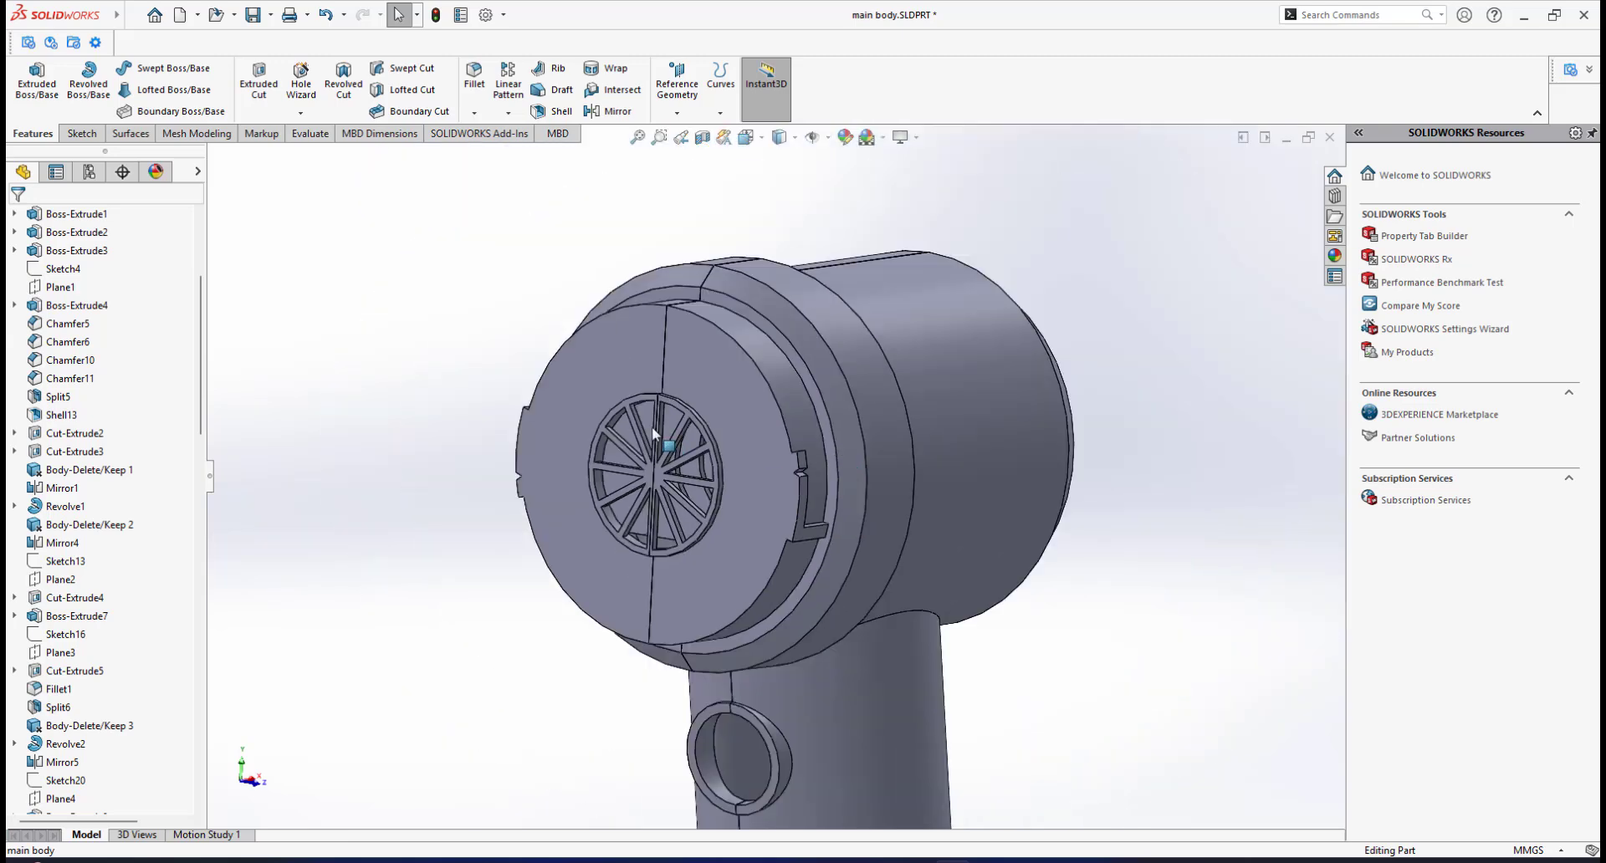
{"action": "middle_click_drag", "start_coordinate": [652, 429], "coordinate": [741, 419]}
{"action": "middle_click_drag", "start_coordinate": [492, 481], "coordinate": [525, 492]}
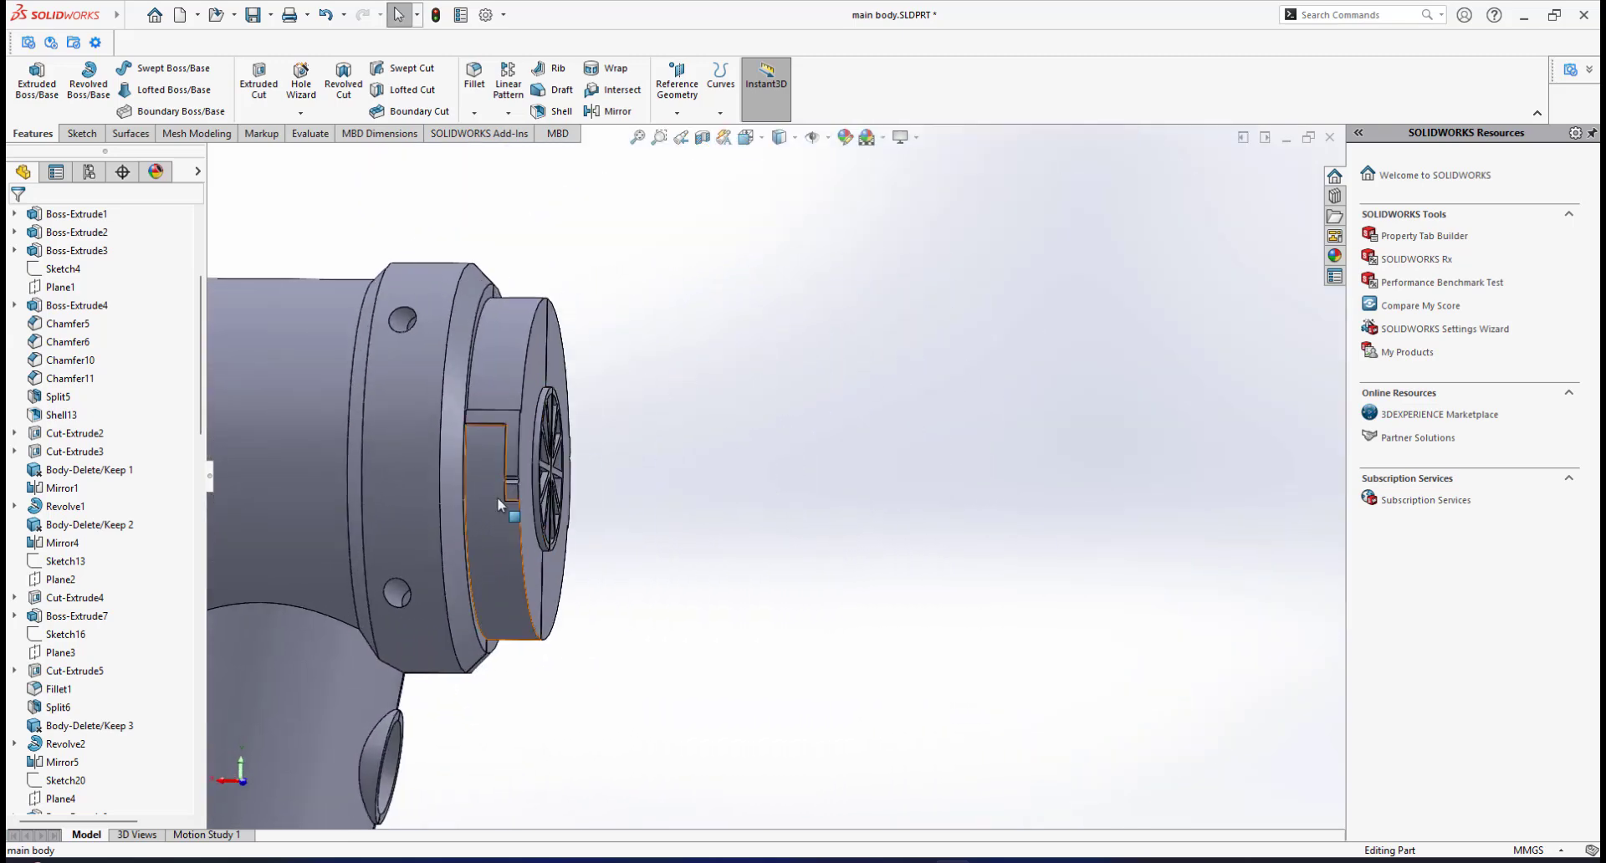
{"action": "scroll", "coordinate": [503, 527], "scroll_direction": "down", "scroll_amount": 3}
{"action": "middle_click_drag", "start_coordinate": [577, 422], "coordinate": [562, 452]}
{"action": "scroll", "coordinate": [586, 444], "scroll_direction": "up", "scroll_amount": 1}
{"action": "scroll", "coordinate": [589, 443], "scroll_direction": "down", "scroll_amount": 2}
{"action": "scroll", "coordinate": [771, 476], "scroll_direction": "up", "scroll_amount": 5}
{"action": "middle_click_drag", "start_coordinate": [778, 476], "coordinate": [626, 473]}
{"action": "scroll", "coordinate": [987, 532], "scroll_direction": "up", "scroll_amount": 2}
{"action": "middle_click_drag", "start_coordinate": [935, 513], "coordinate": [765, 585]}
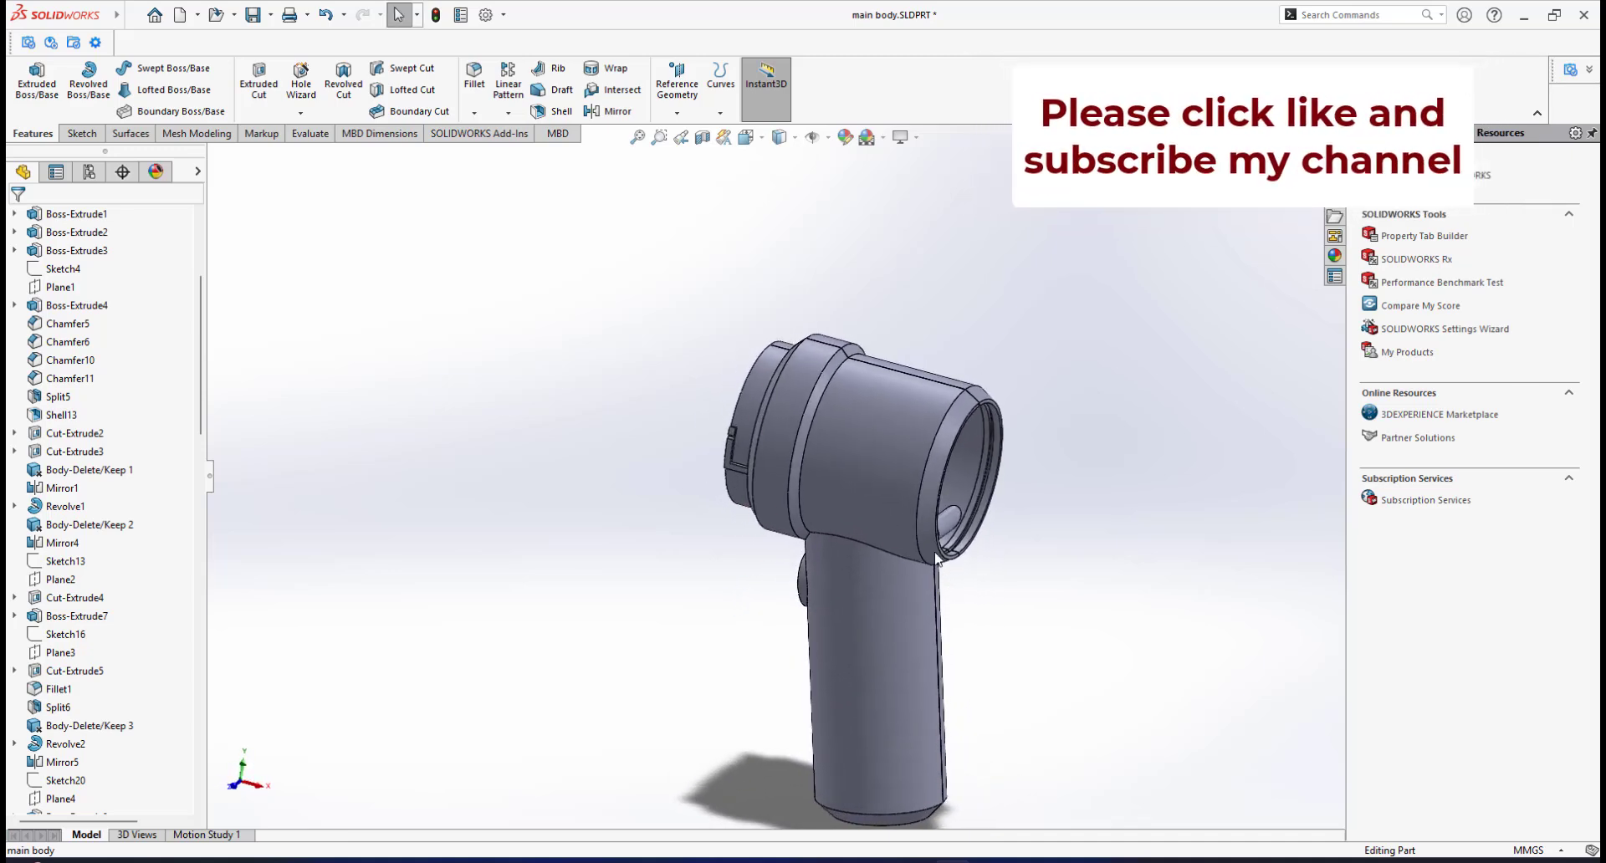